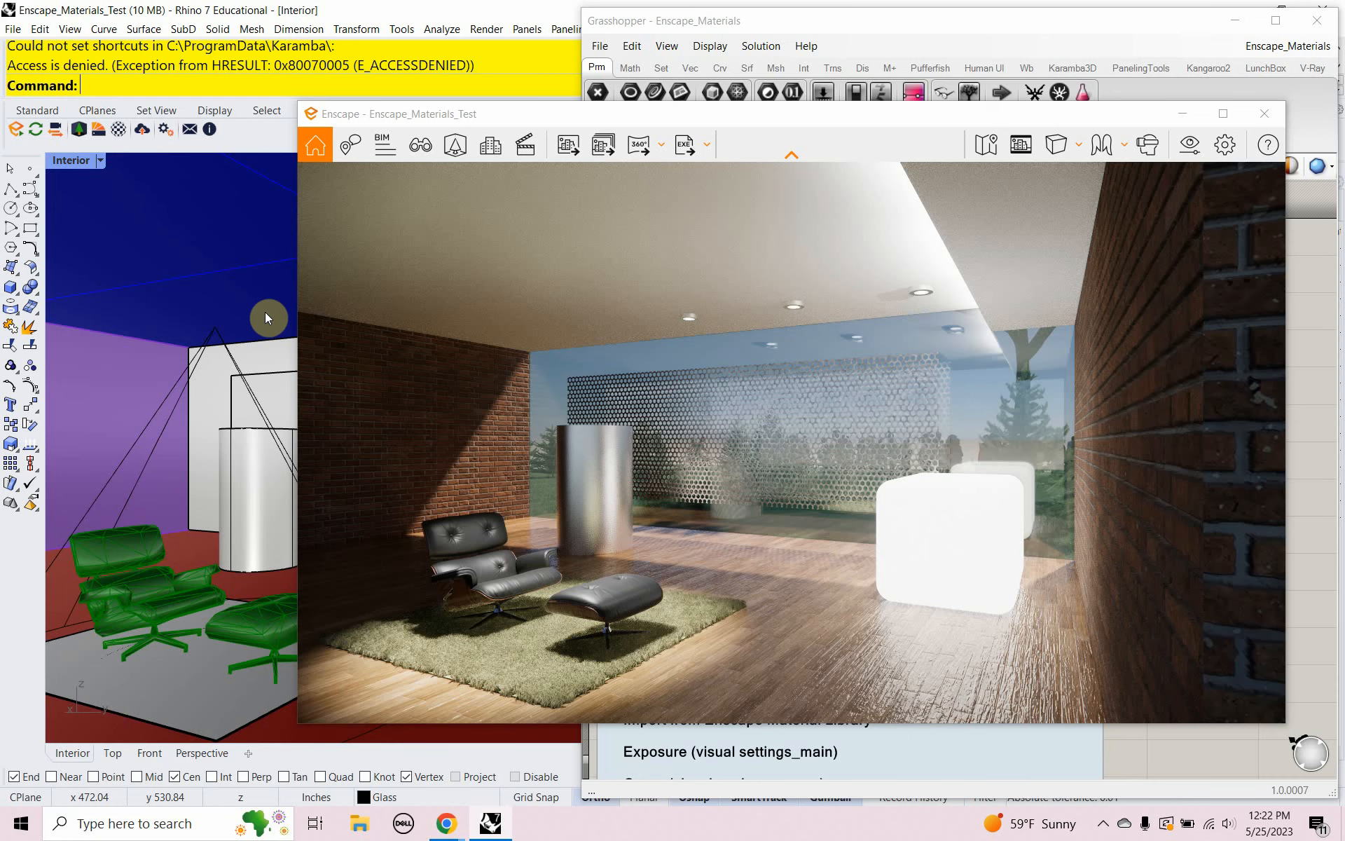
# Step: Minimize the Enscape render window and view the materials outline on the Grasshopper canvas
pyautogui.moveTo(864, 124); pyautogui.dragTo(766, 144)
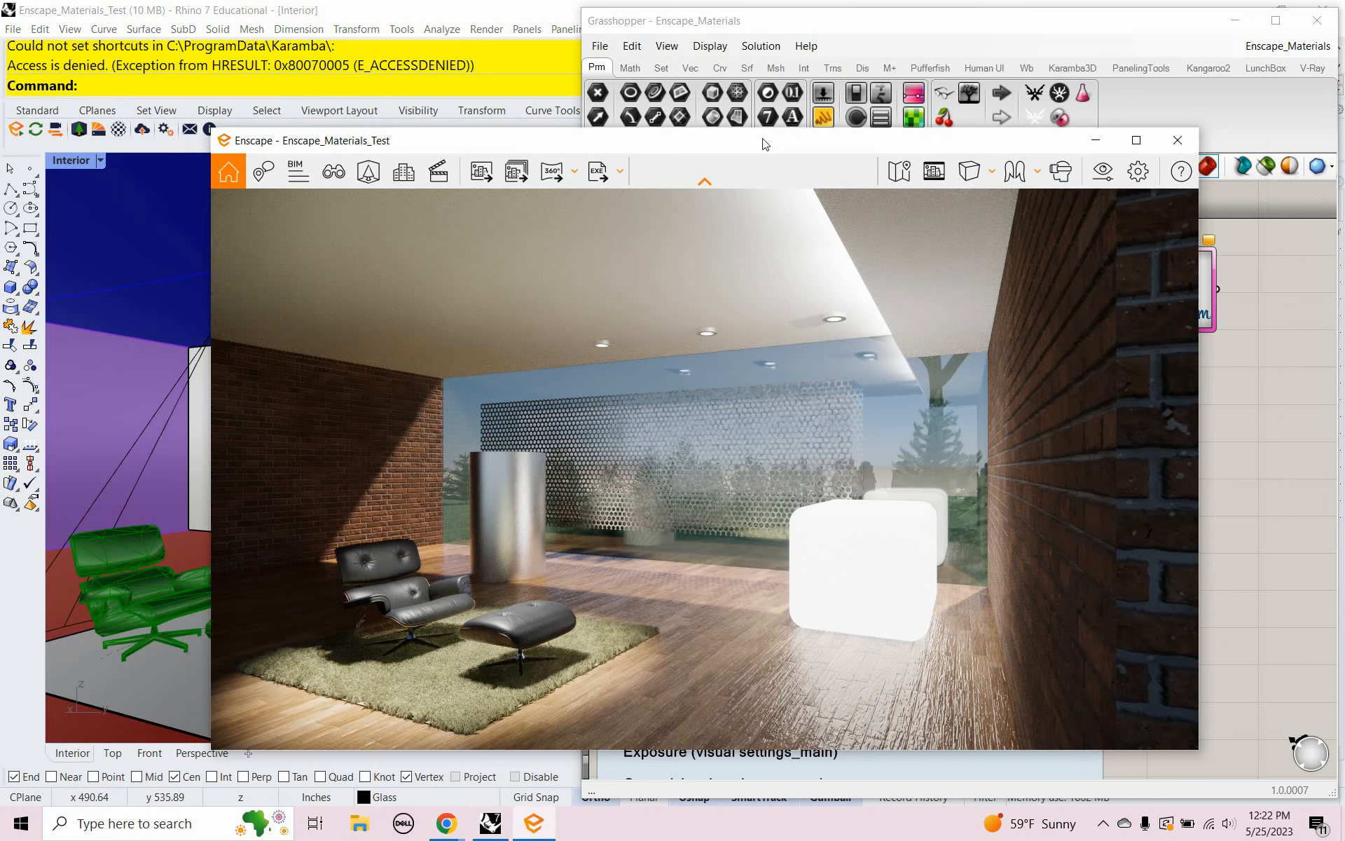
pyautogui.click(1097, 147)
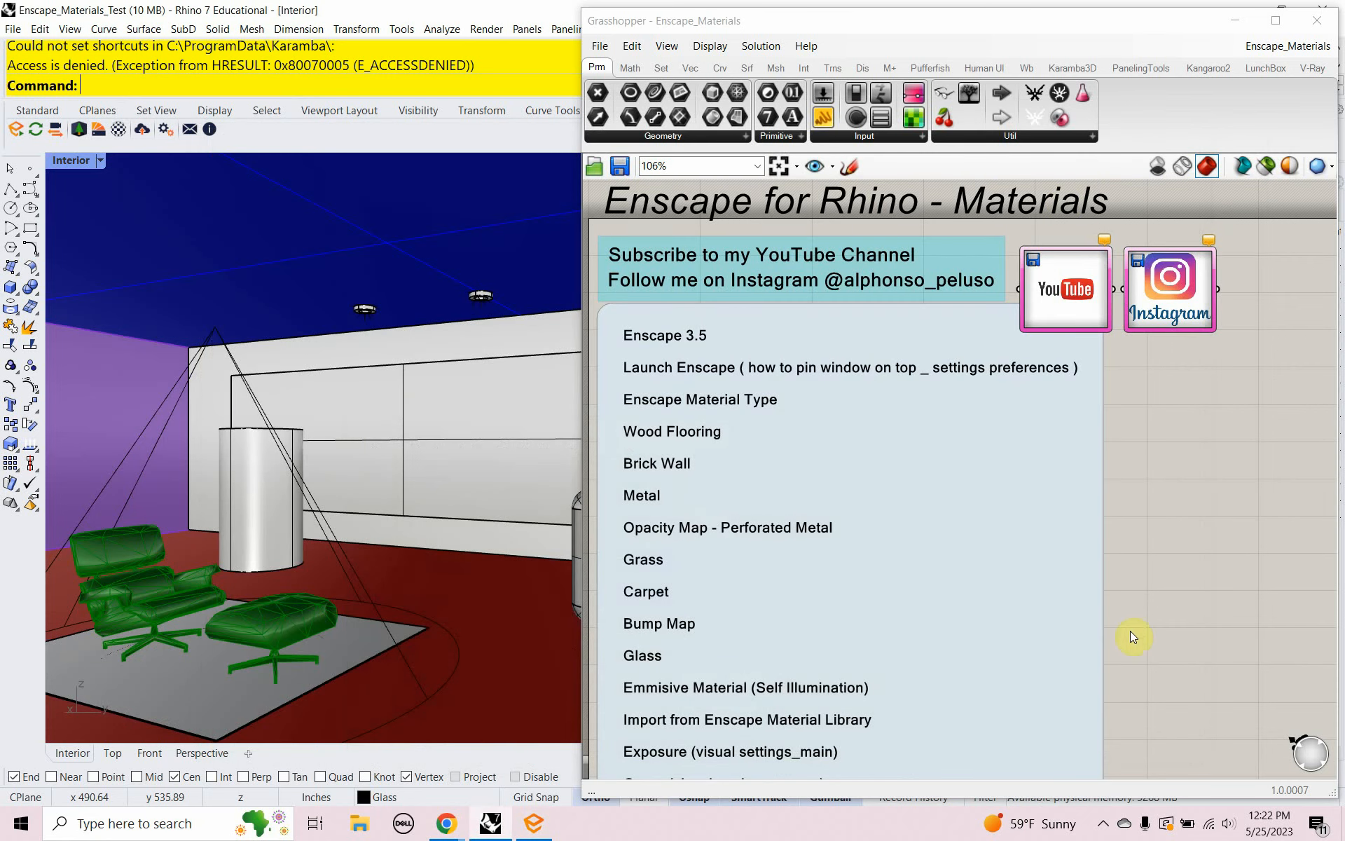
pyautogui.moveTo(1133, 635)
pyautogui.mouseDown(button='right')
pyautogui.moveTo(1150, 637)
pyautogui.moveTo(1150, 556)
pyautogui.moveTo(1145, 638)
pyautogui.mouseUp(button='right')
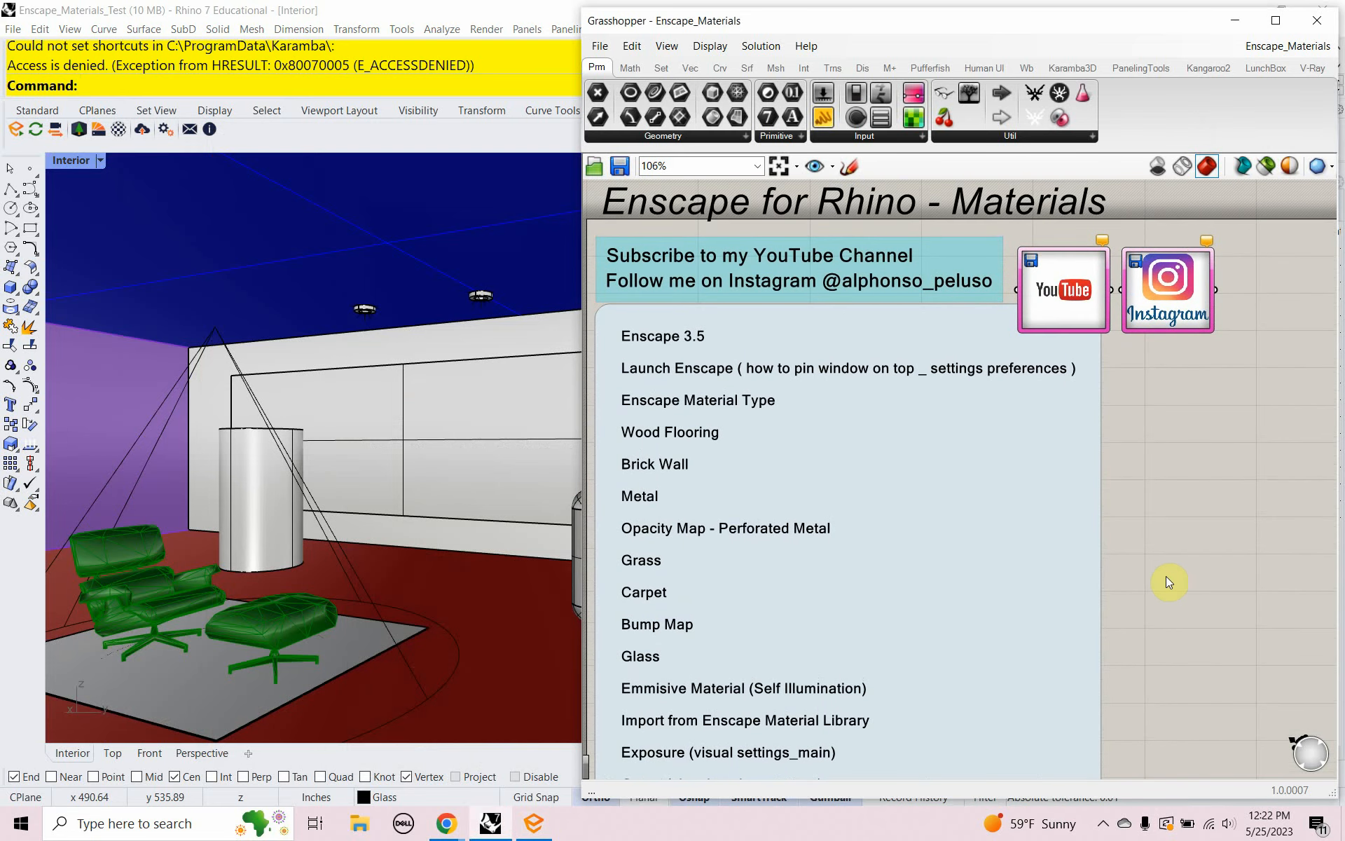
# Step: Switch to the YouTube channel page in Chrome, subscribe to the channel and set its notifications to All
pyautogui.press('super+Tab')
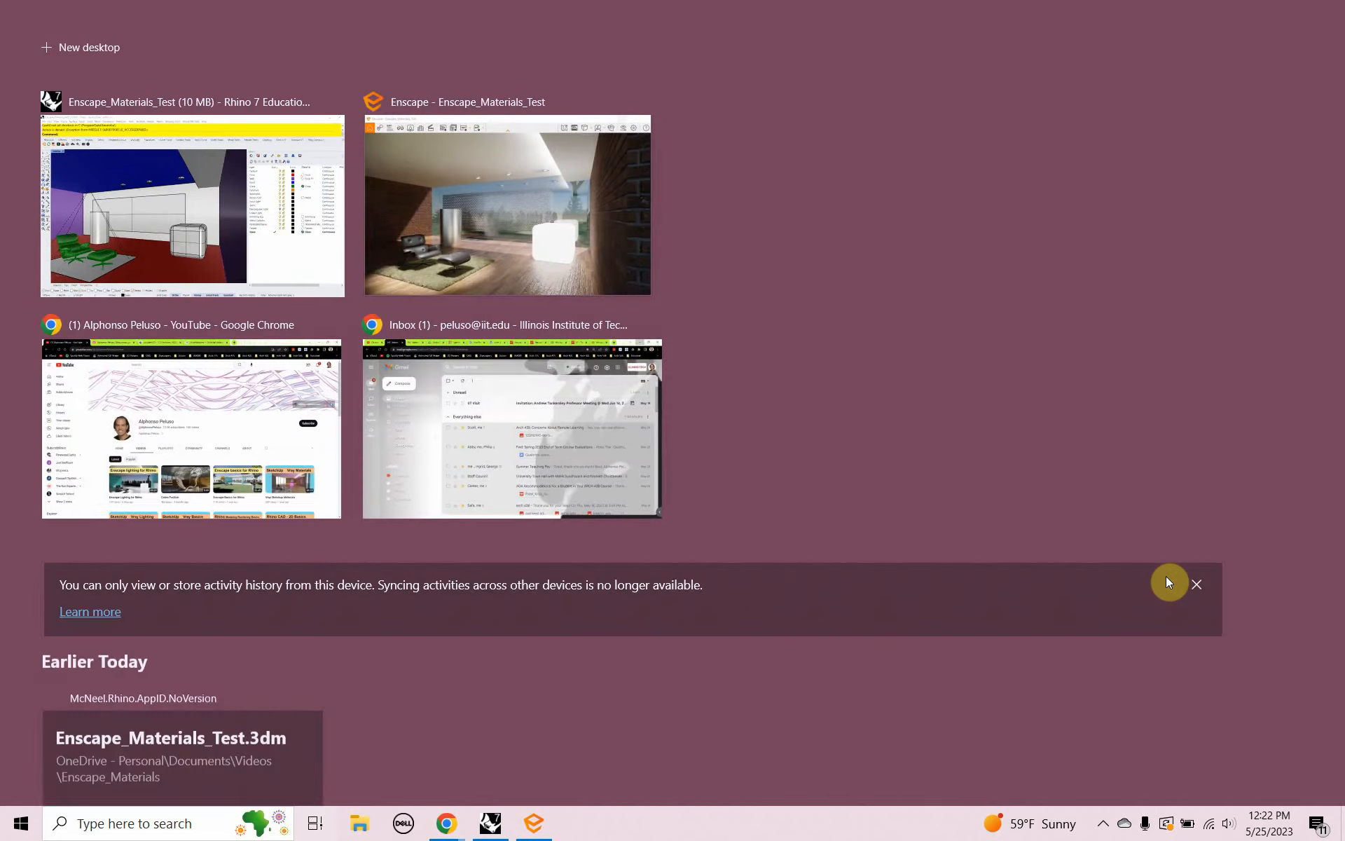
pyautogui.press('super+Tab')
pyautogui.hotkey('alt', 'Tab')
pyautogui.hotkey('alt', 'Tab')
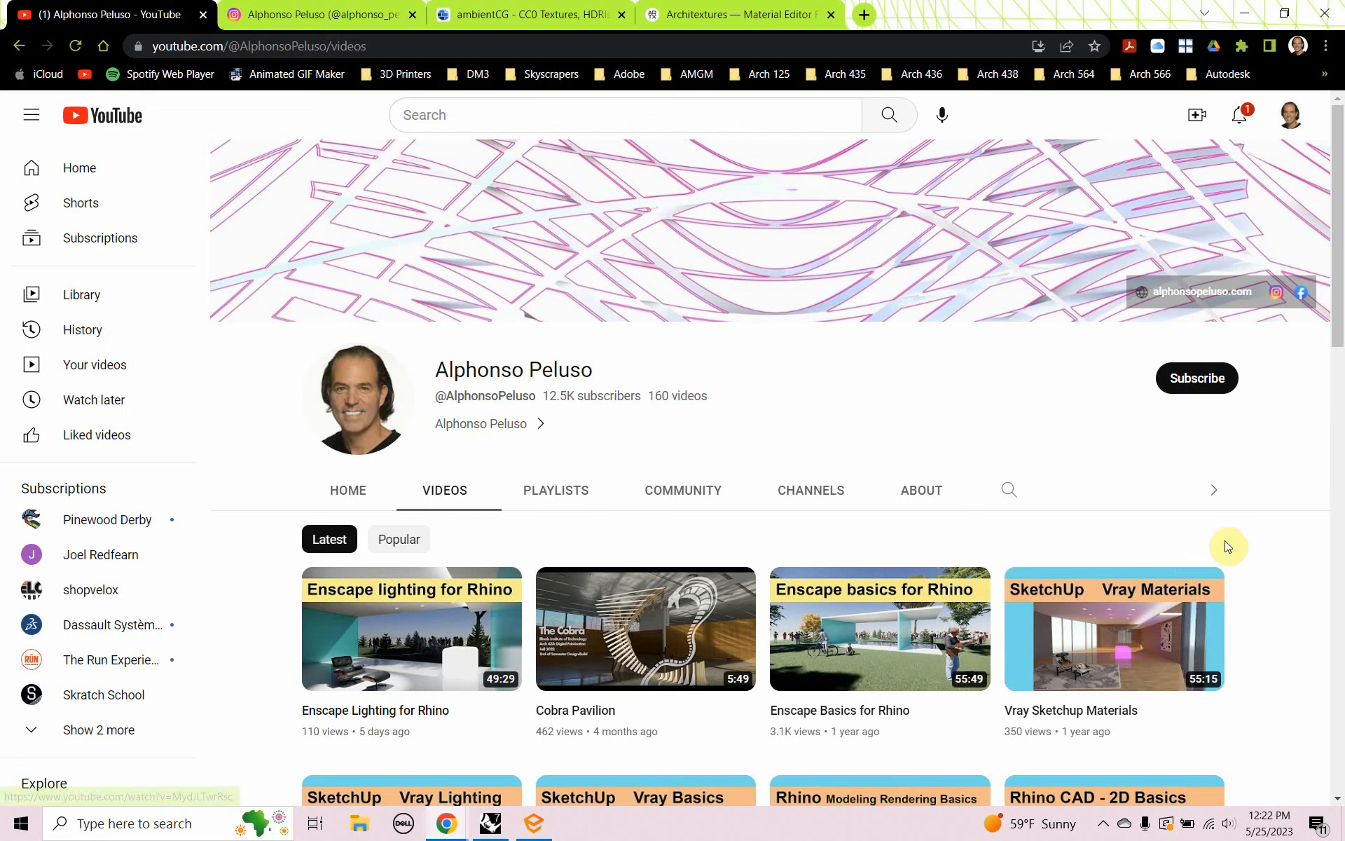
pyautogui.click(1196, 390)
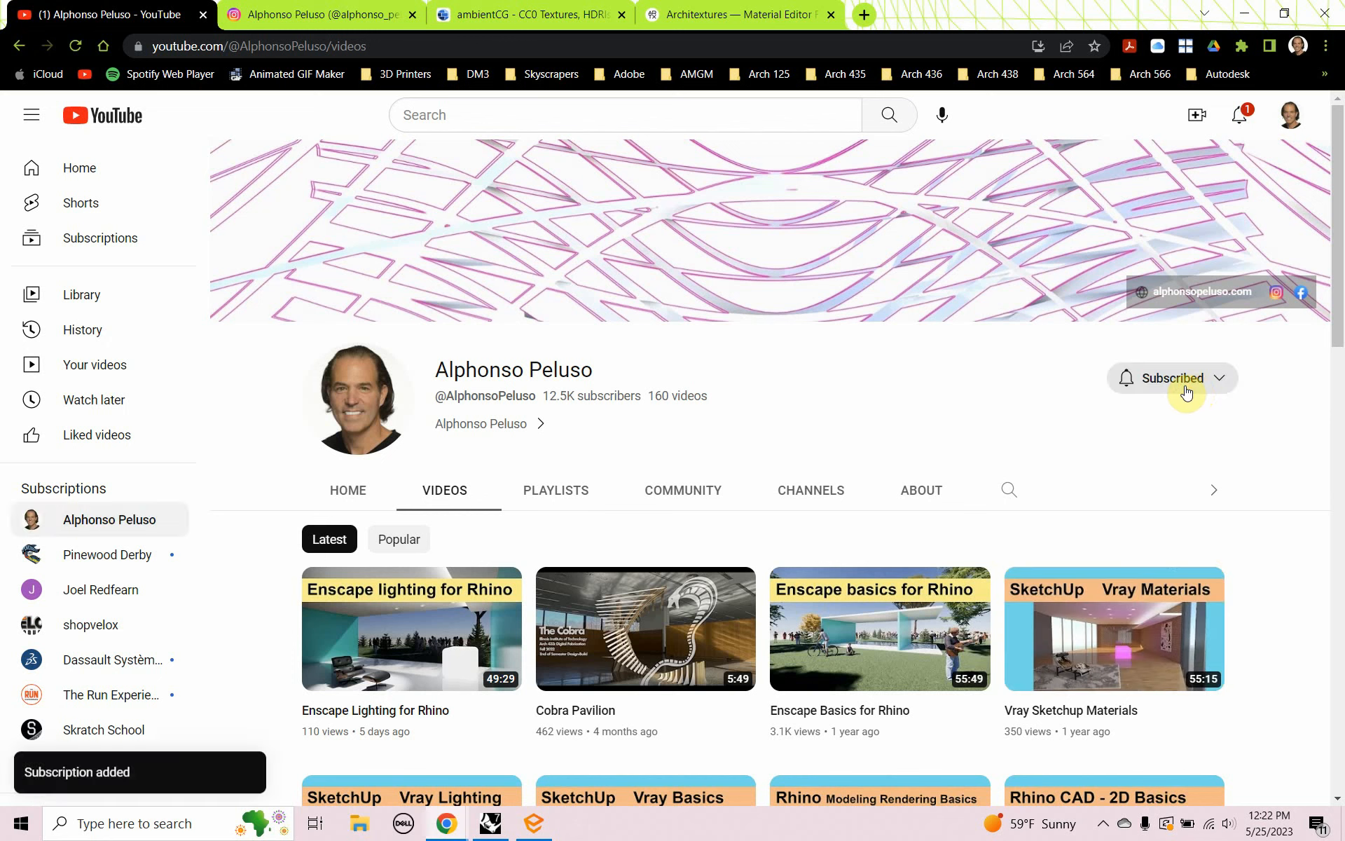
pyautogui.click(1125, 379)
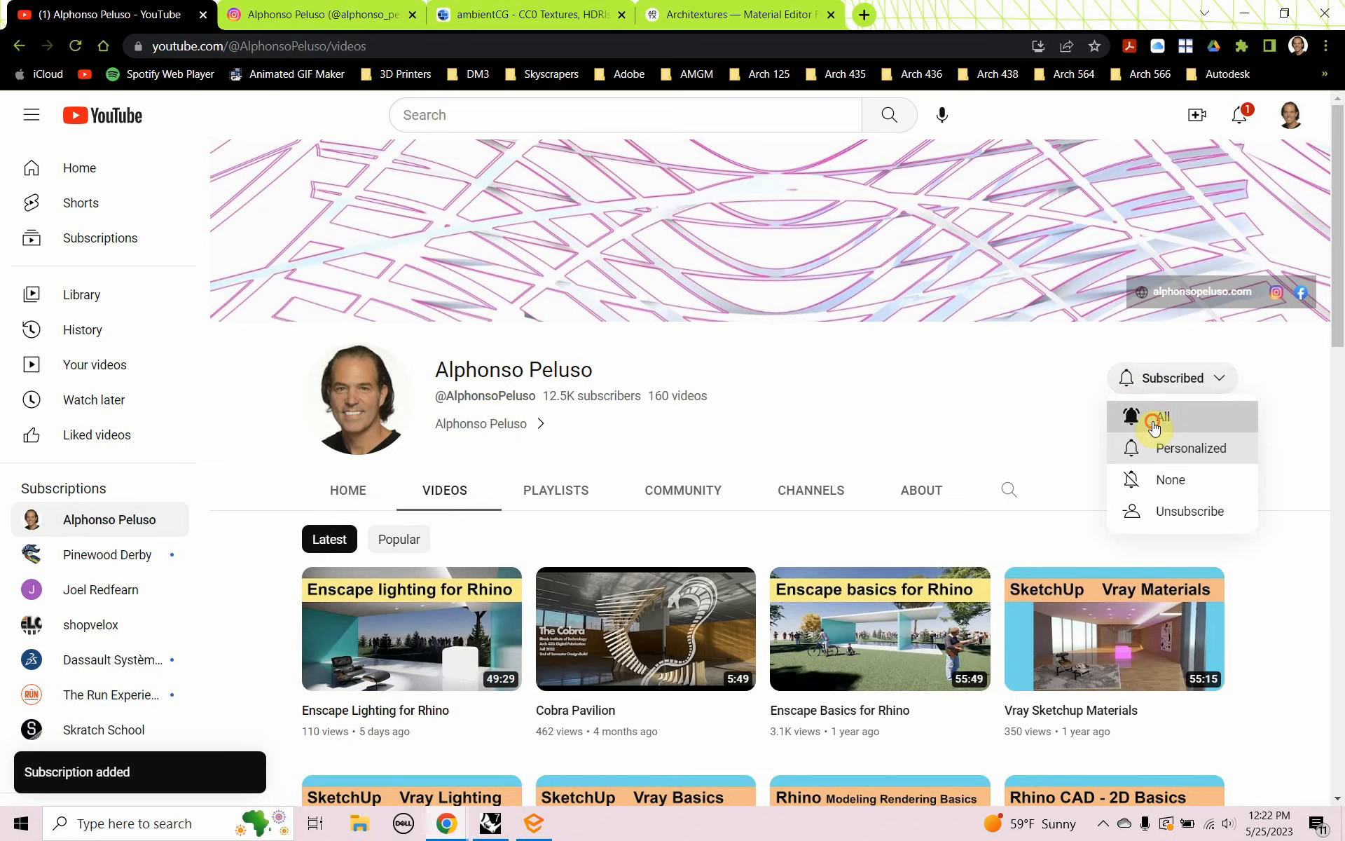
pyautogui.click(1153, 421)
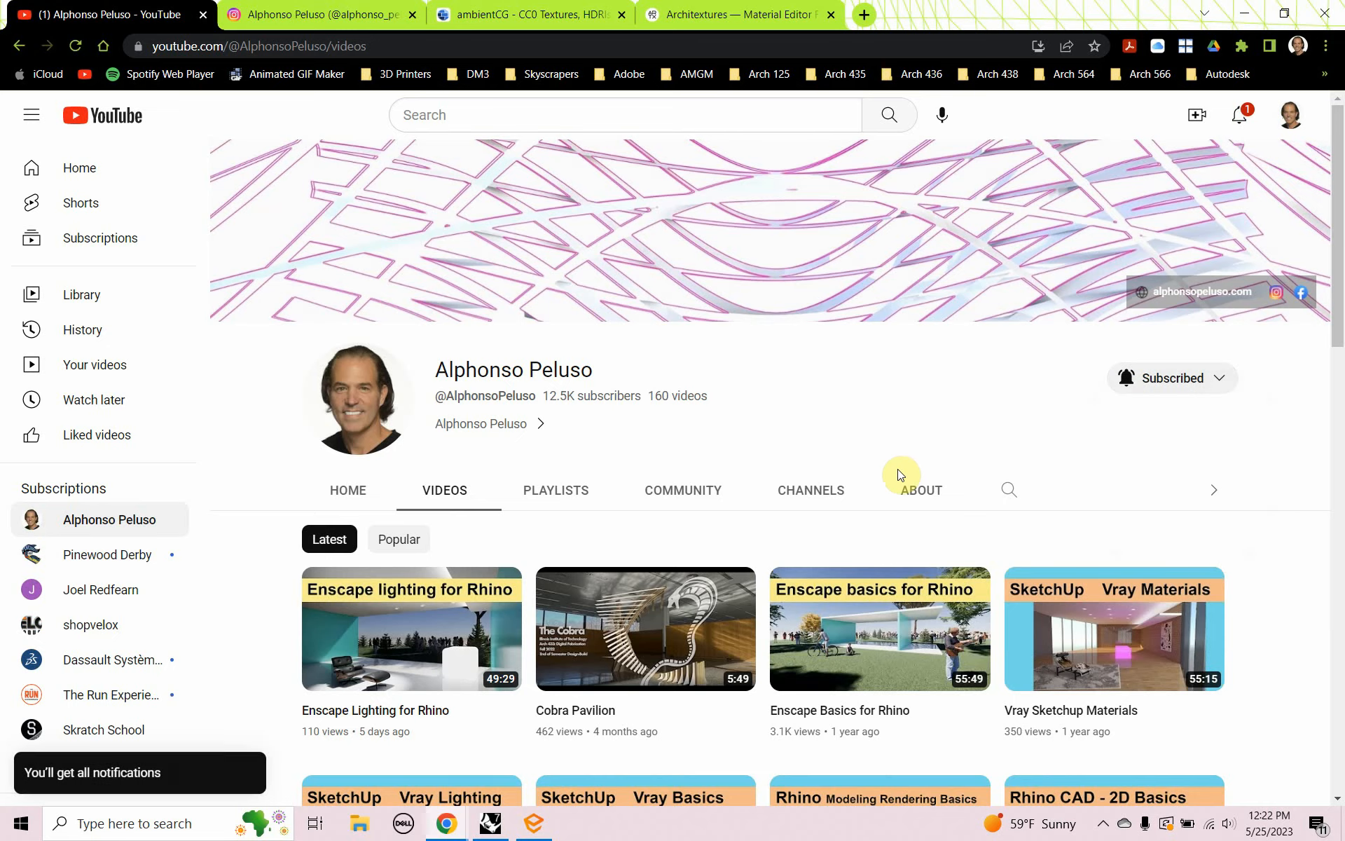
# Step: Look through the channel's list of uploaded videos and return to the start of the page
pyautogui.scroll(-3, 901, 480)
pyautogui.scroll(-10, 901, 477)
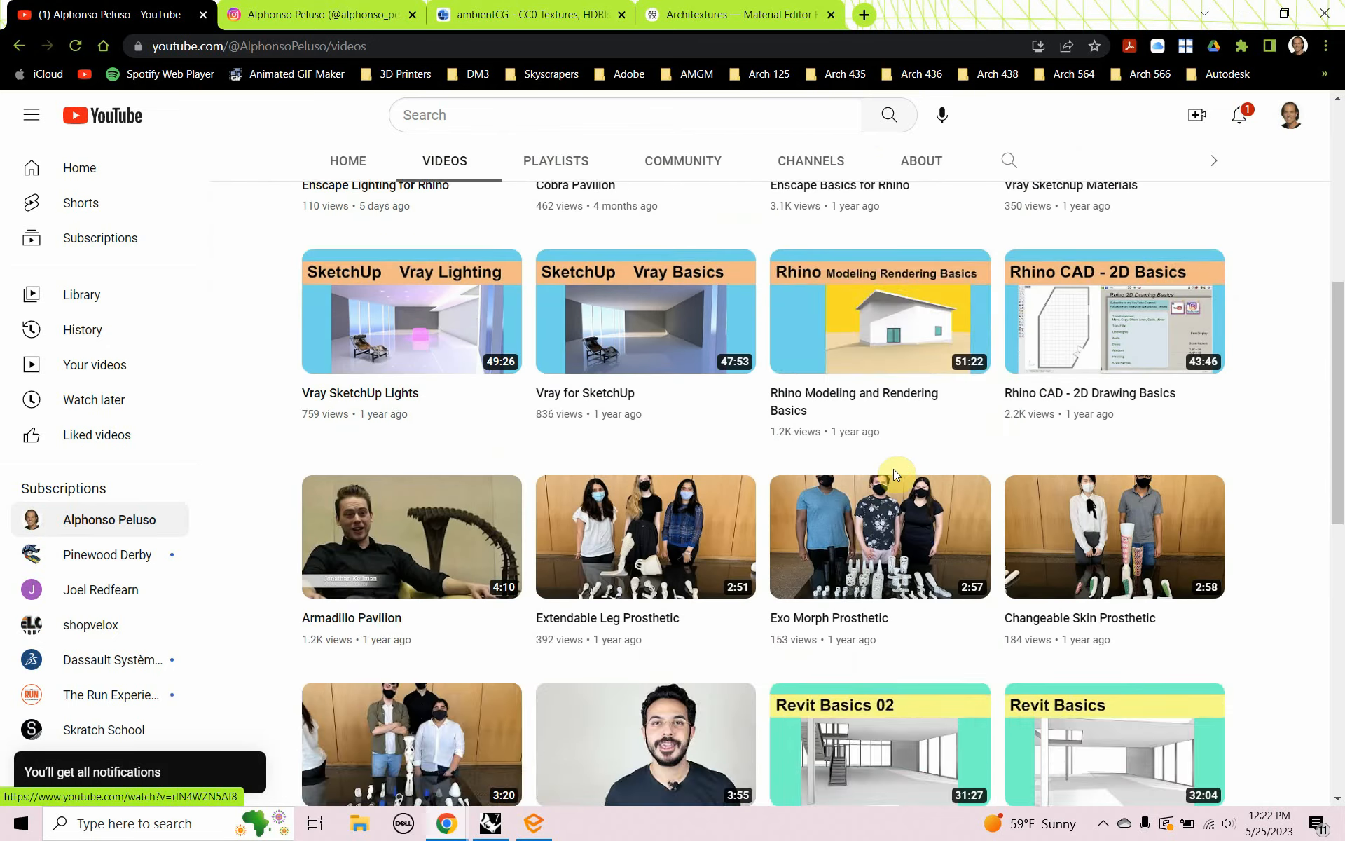
pyautogui.scroll(-3, 900, 476)
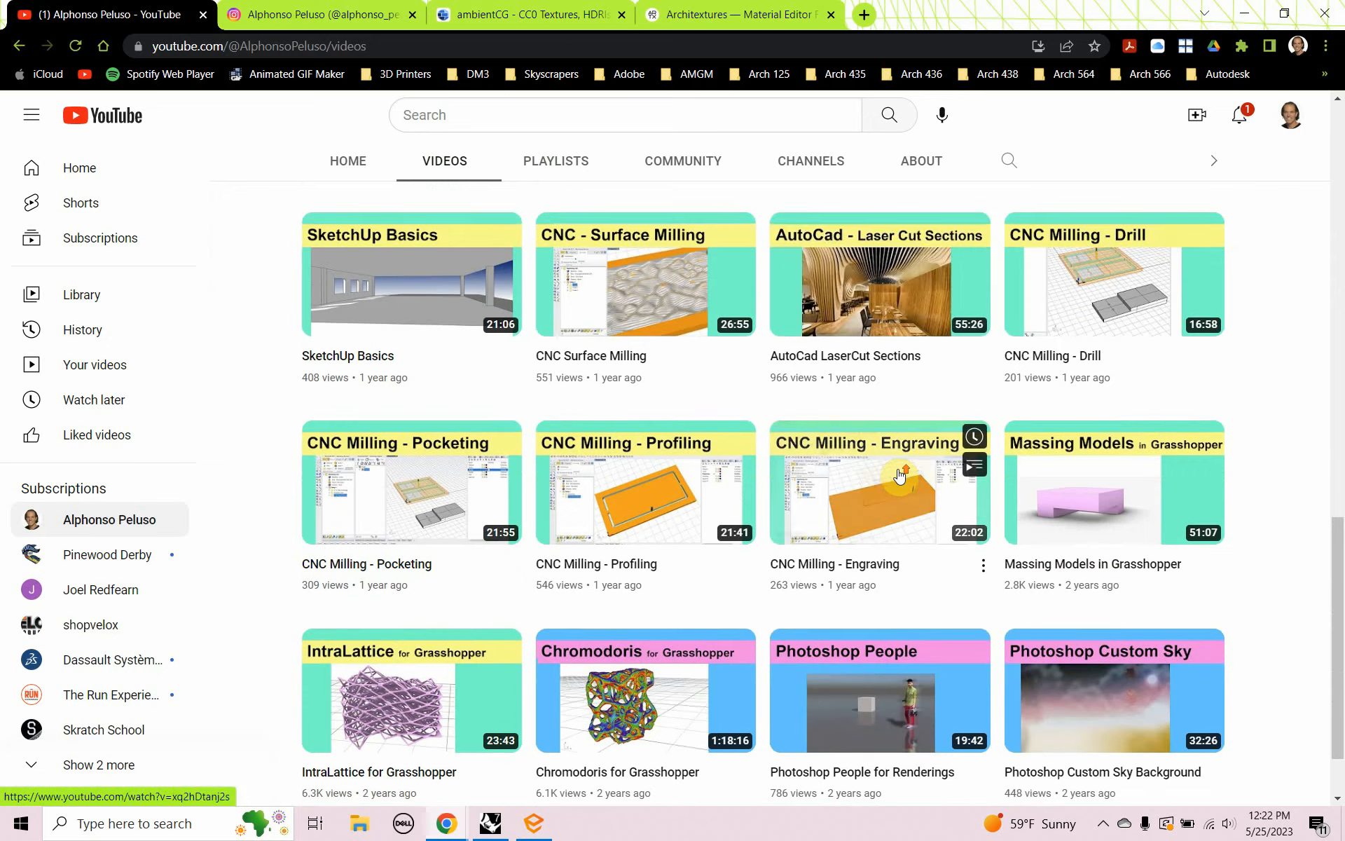
pyautogui.scroll(15, 900, 476)
pyautogui.scroll(1, 901, 476)
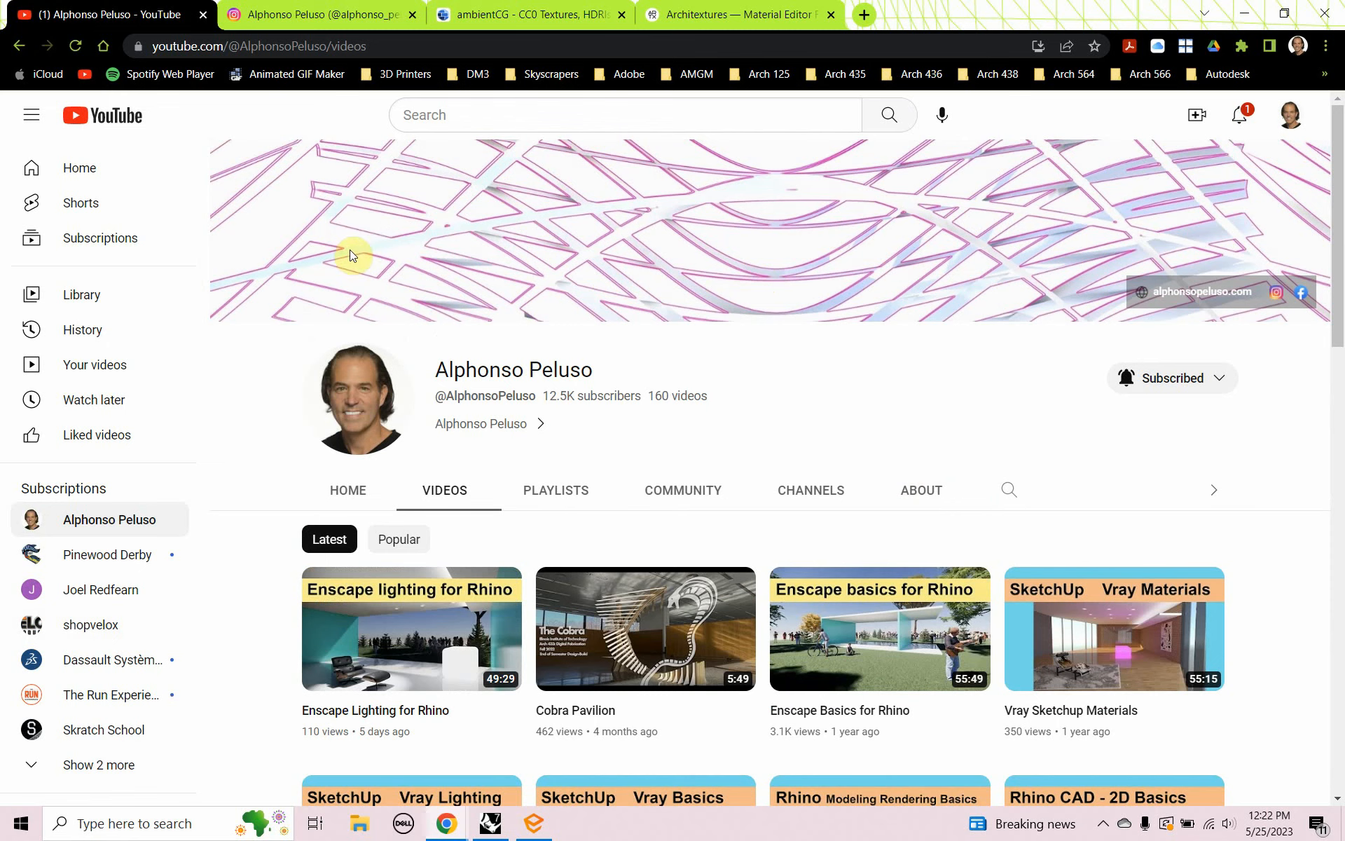
# Step: Switch to the Instagram profile page and look over its posts
pyautogui.click(291, 20)
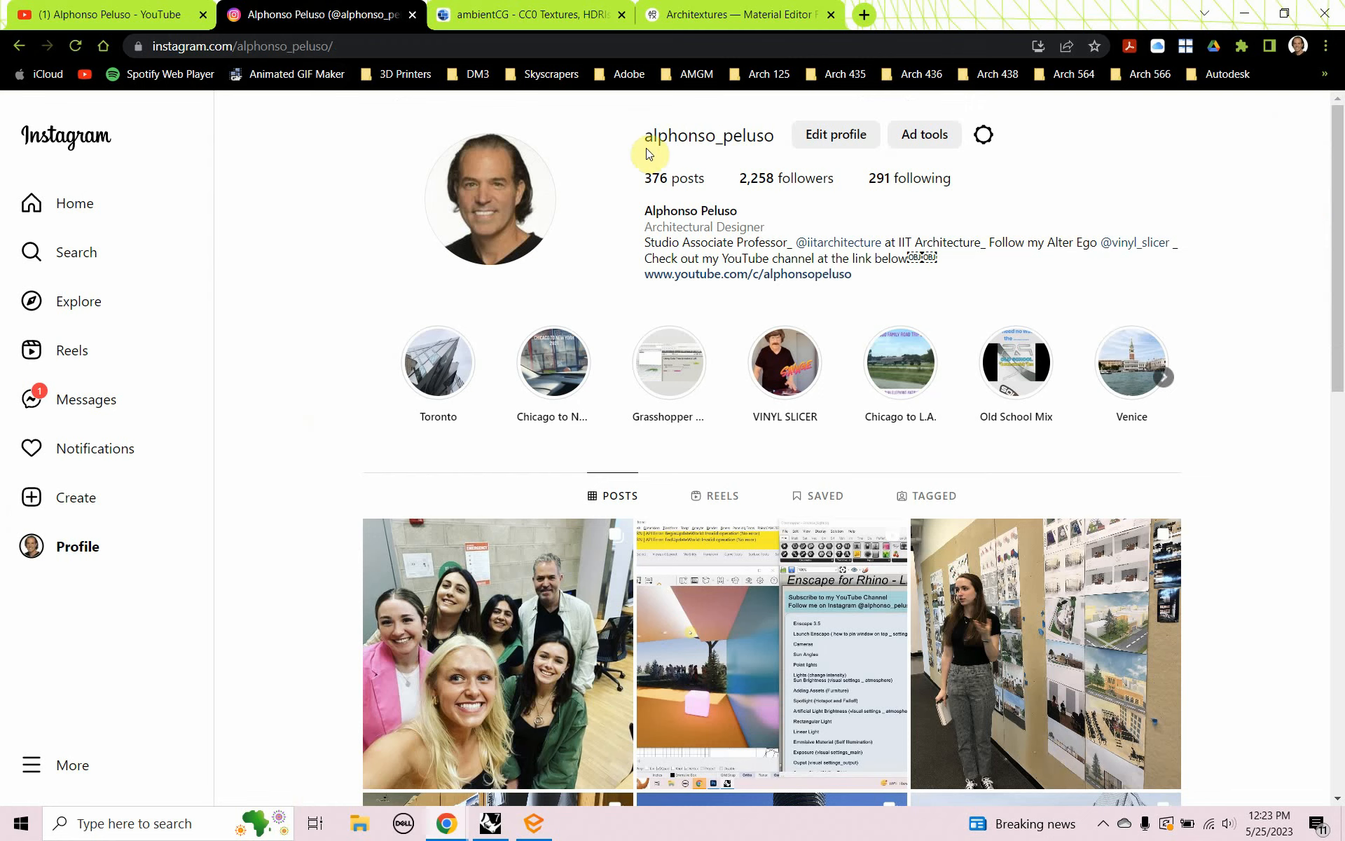
pyautogui.scroll(-1, 540, 501)
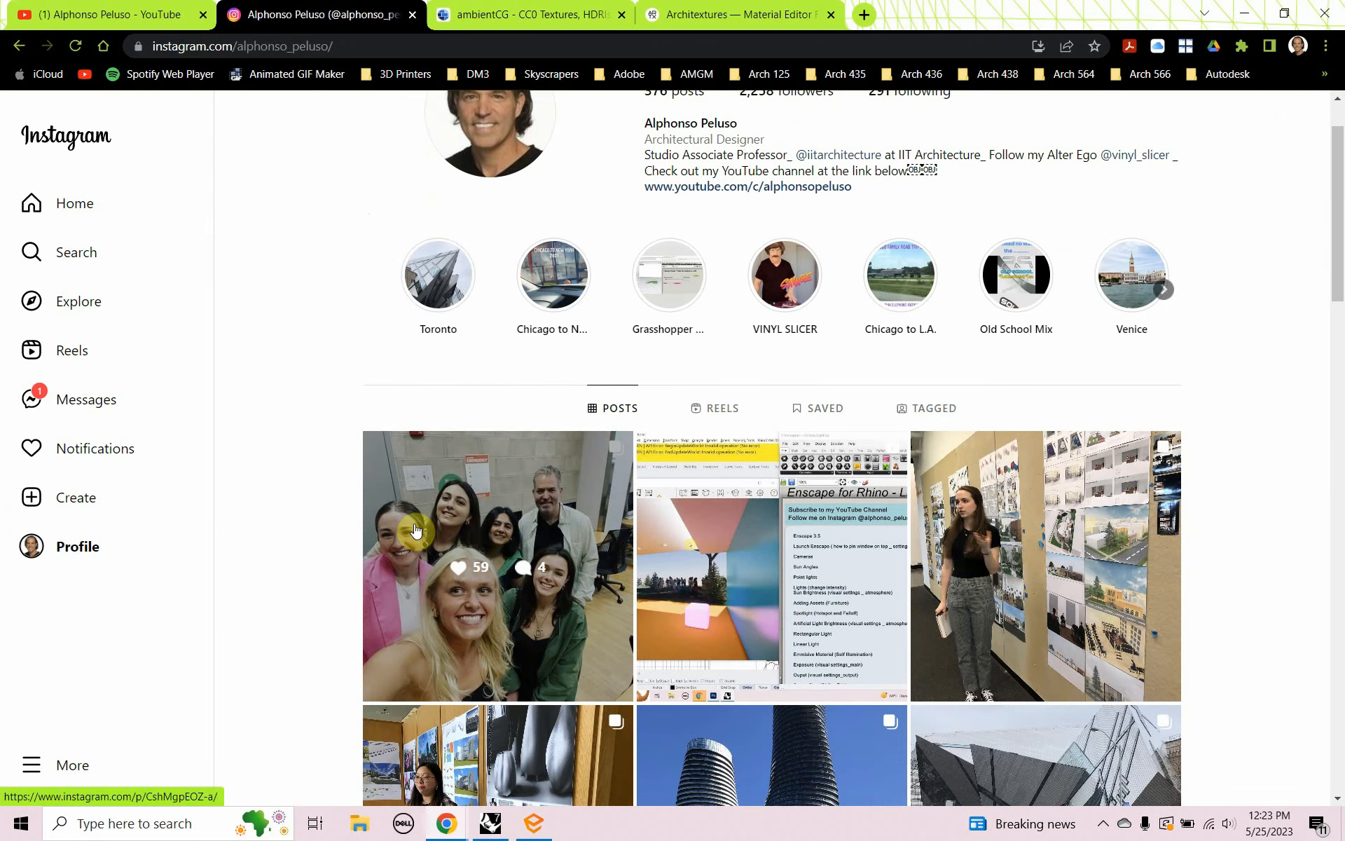
pyautogui.scroll(-1, 462, 536)
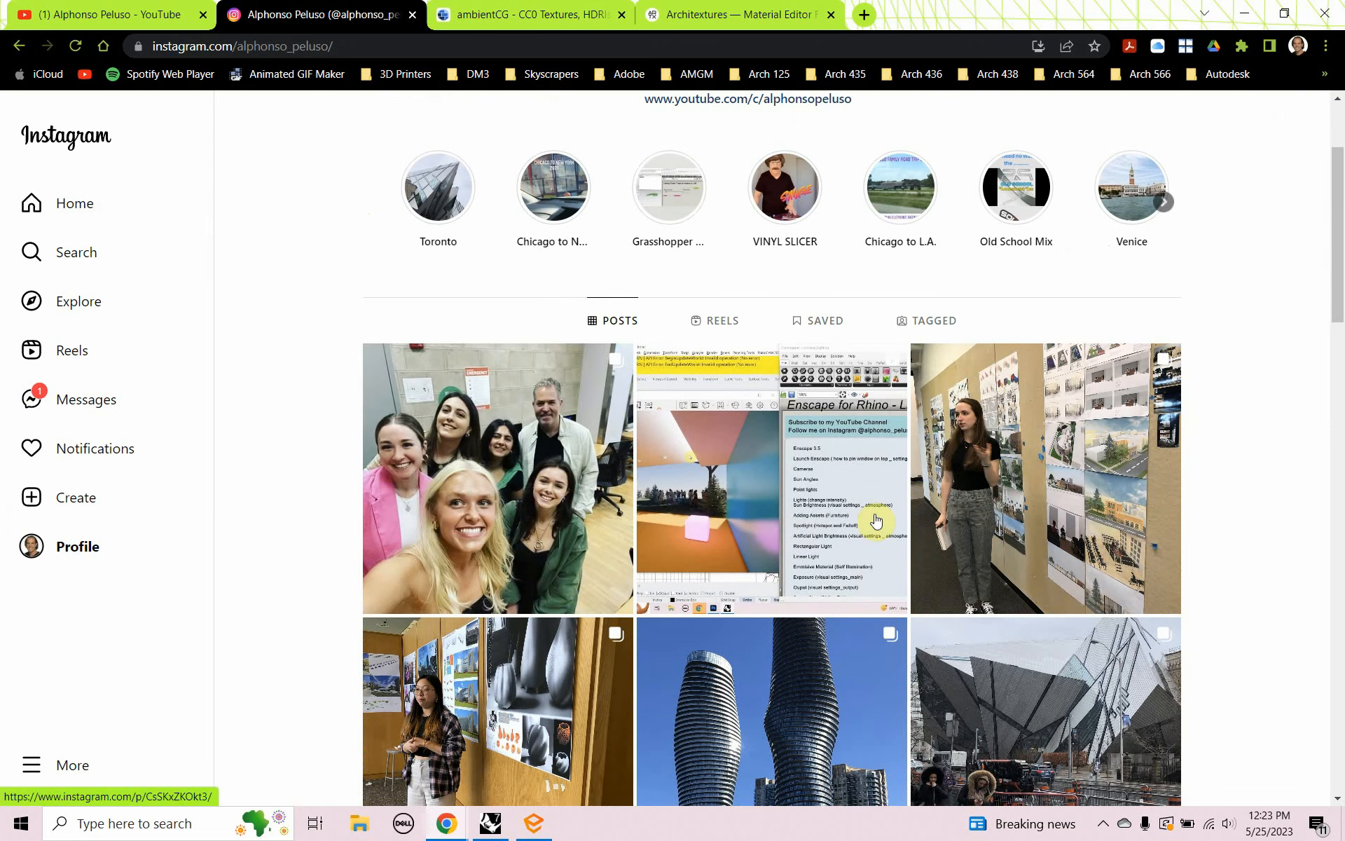
pyautogui.scroll(-2, 911, 477)
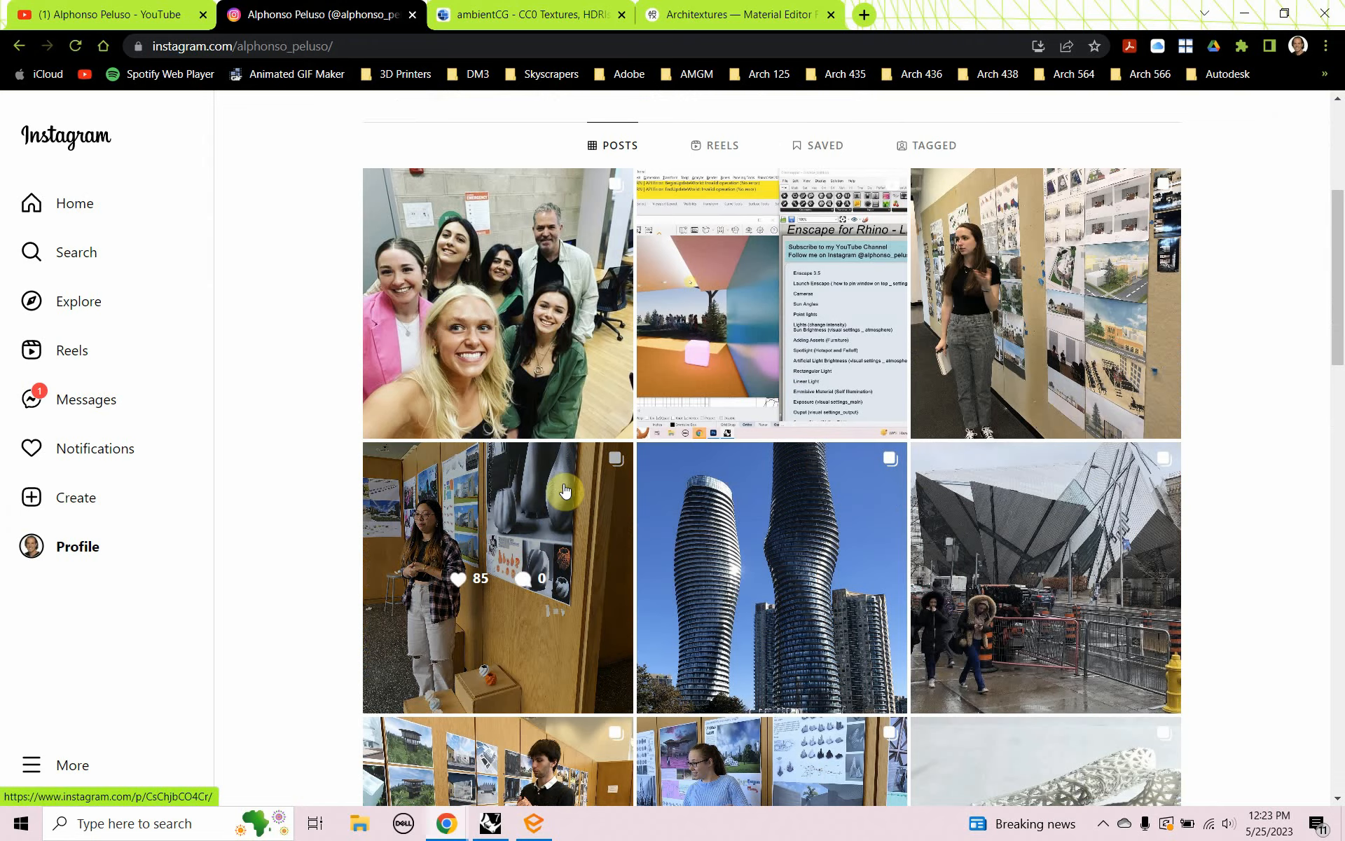
pyautogui.scroll(2, 526, 517)
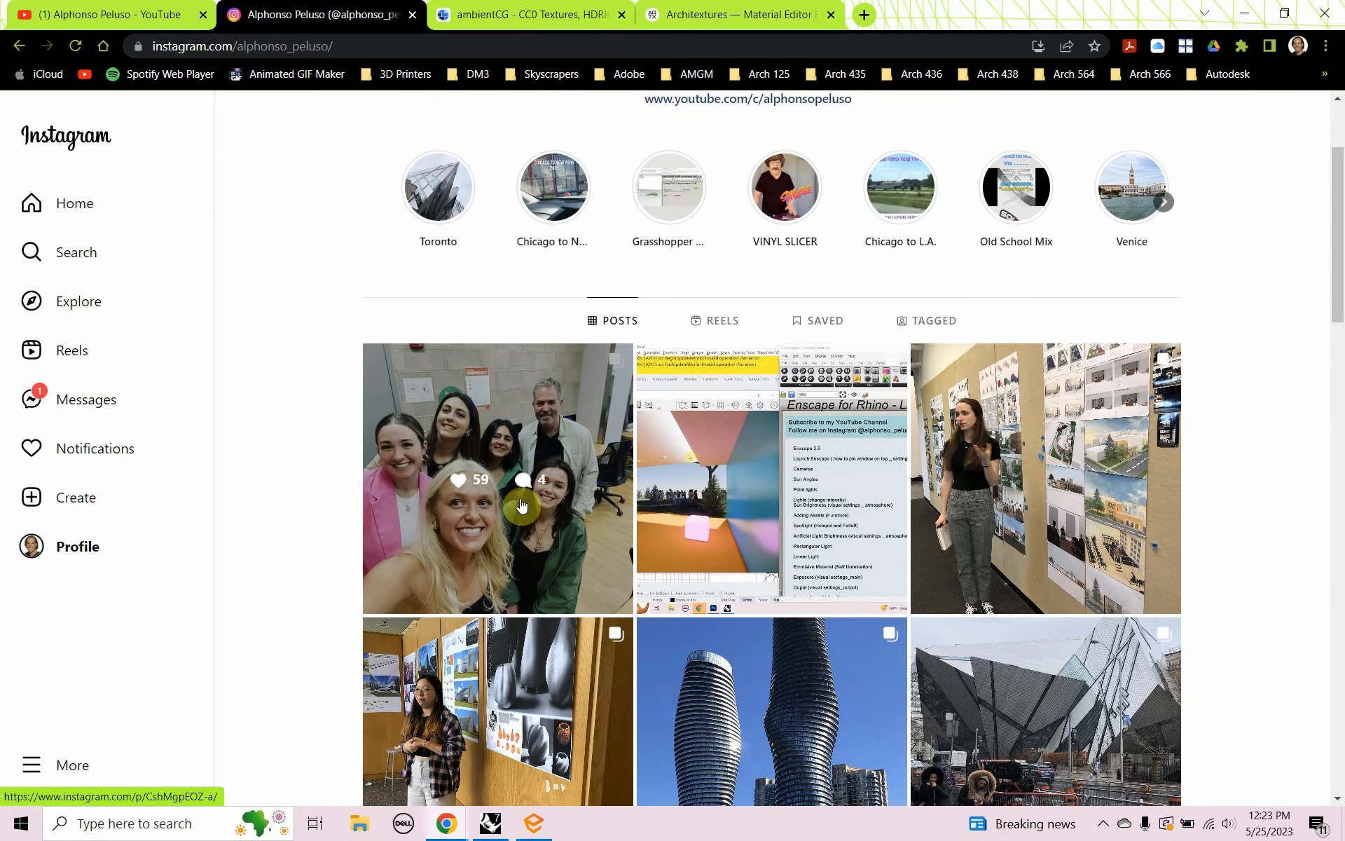
pyautogui.scroll(2, 511, 441)
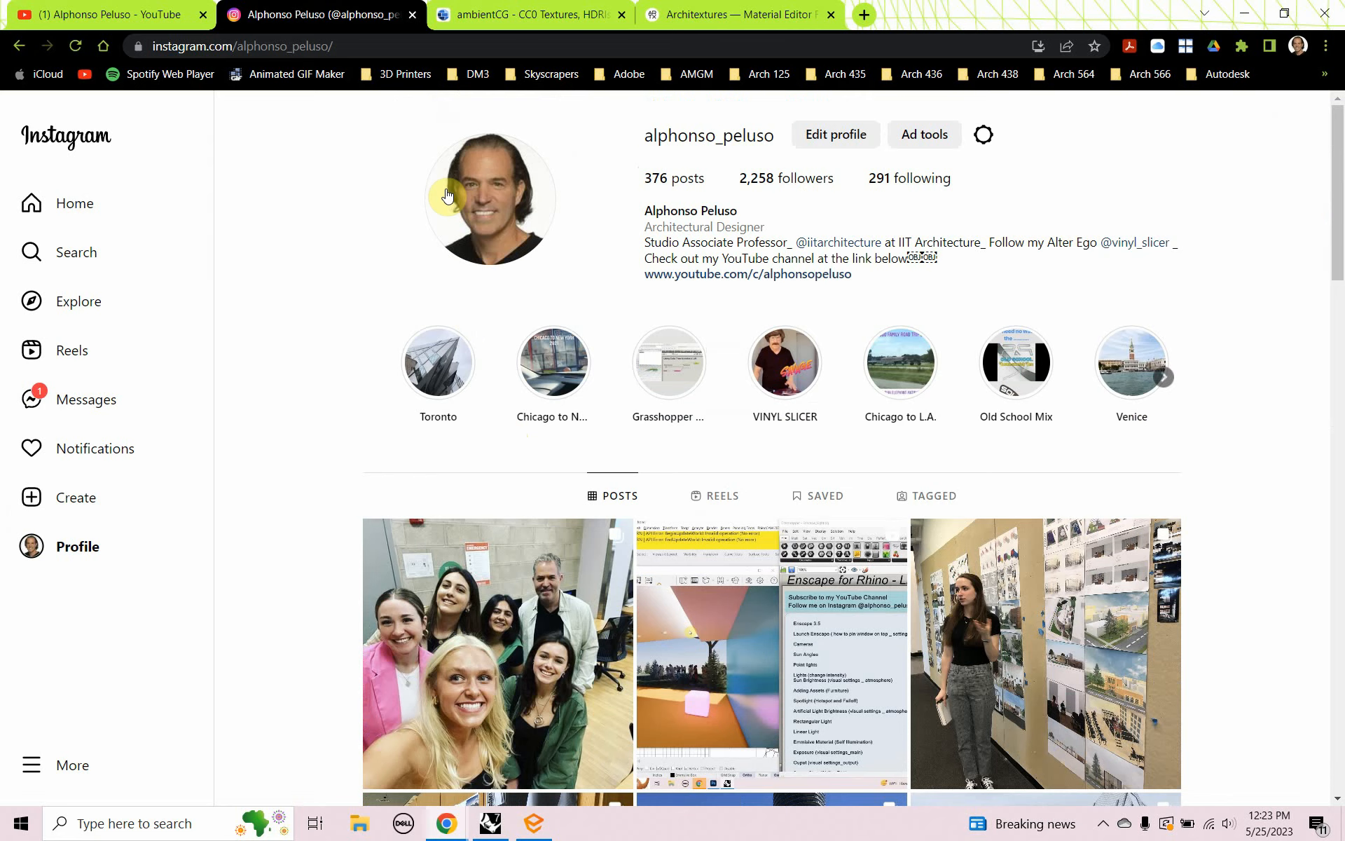
# Step: Return to Rhino, close the Enscape render window and minimize the Grasshopper window
pyautogui.hotkey('alt', 'Tab')
pyautogui.hotkey('alt', 'Tab')
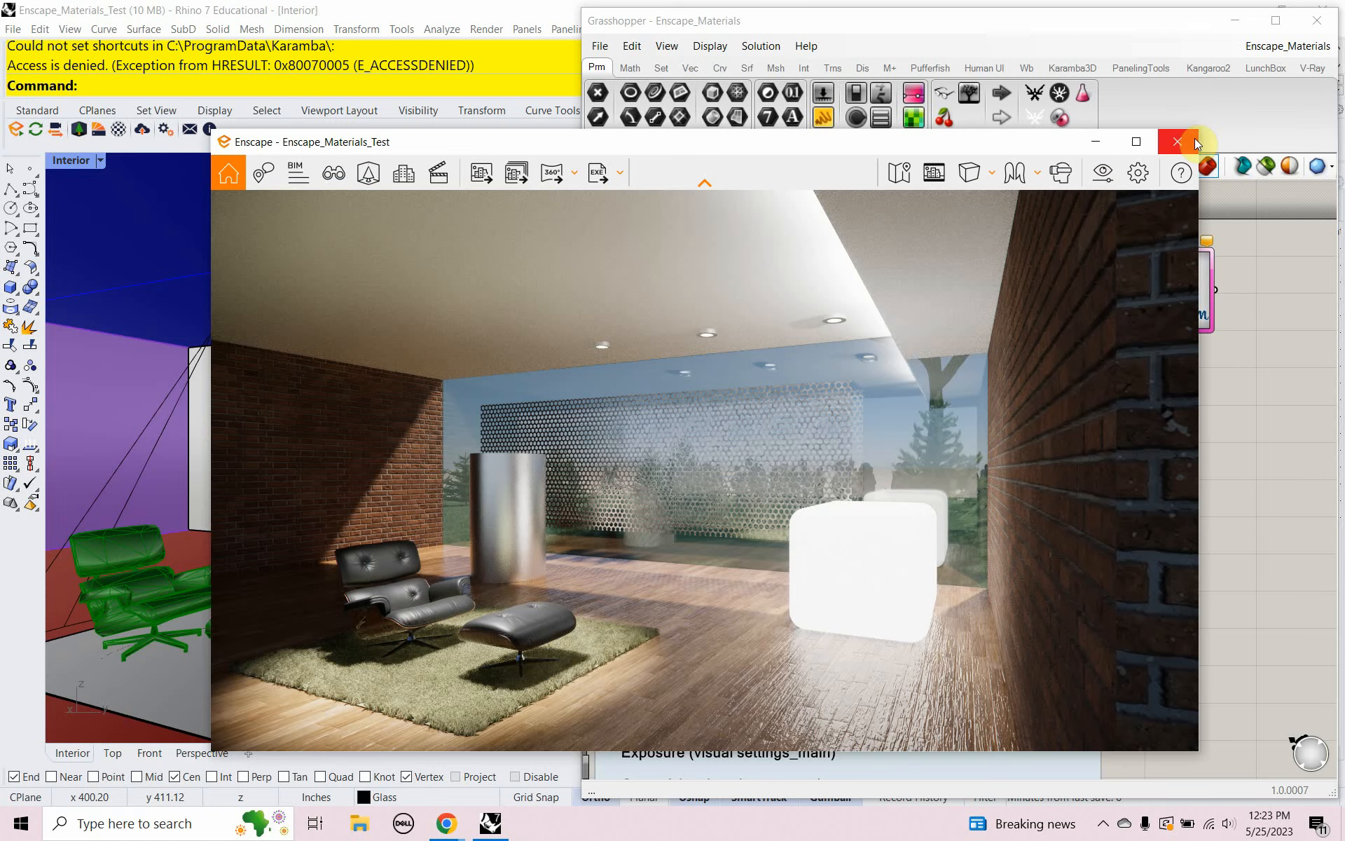
pyautogui.click(1169, 140)
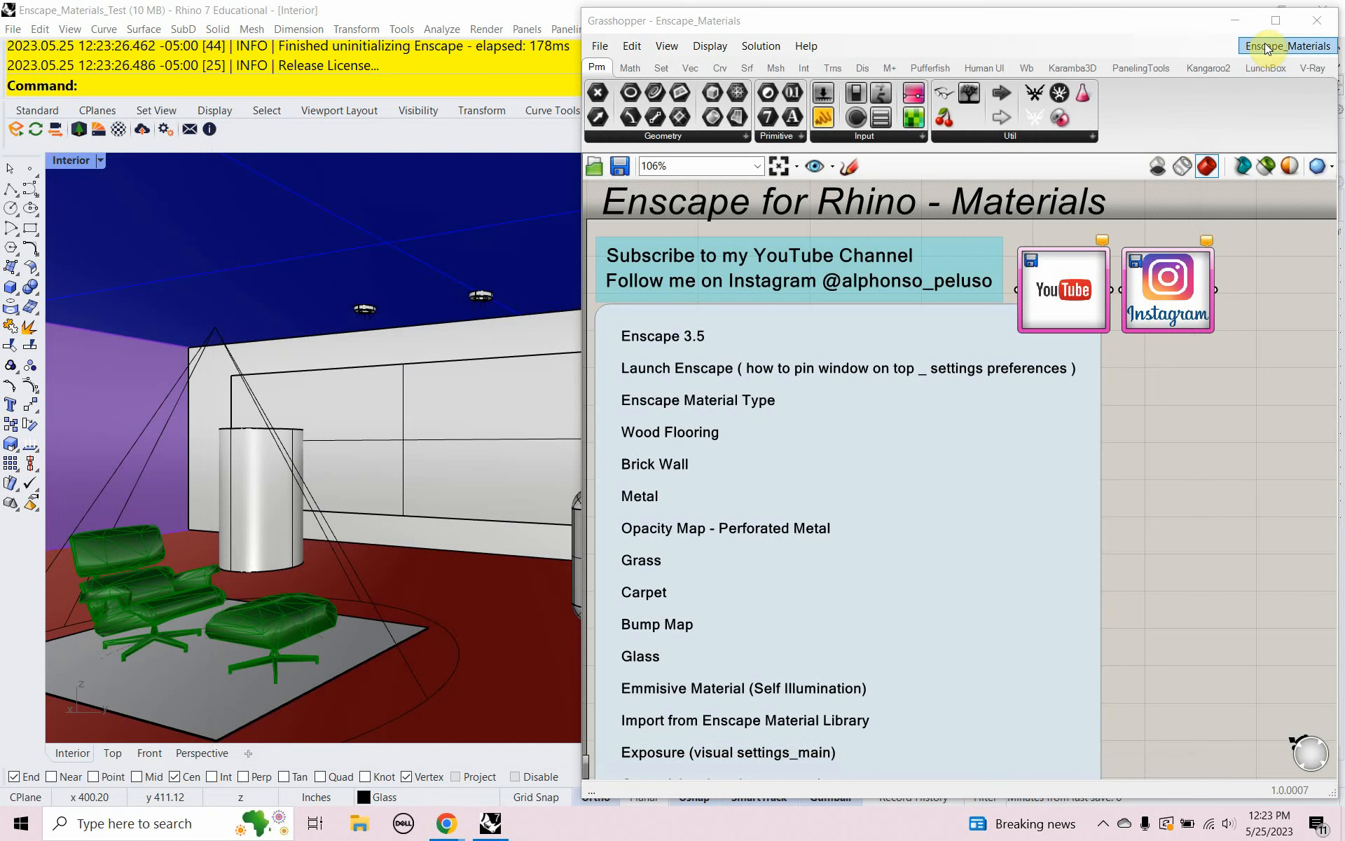
pyautogui.click(1234, 19)
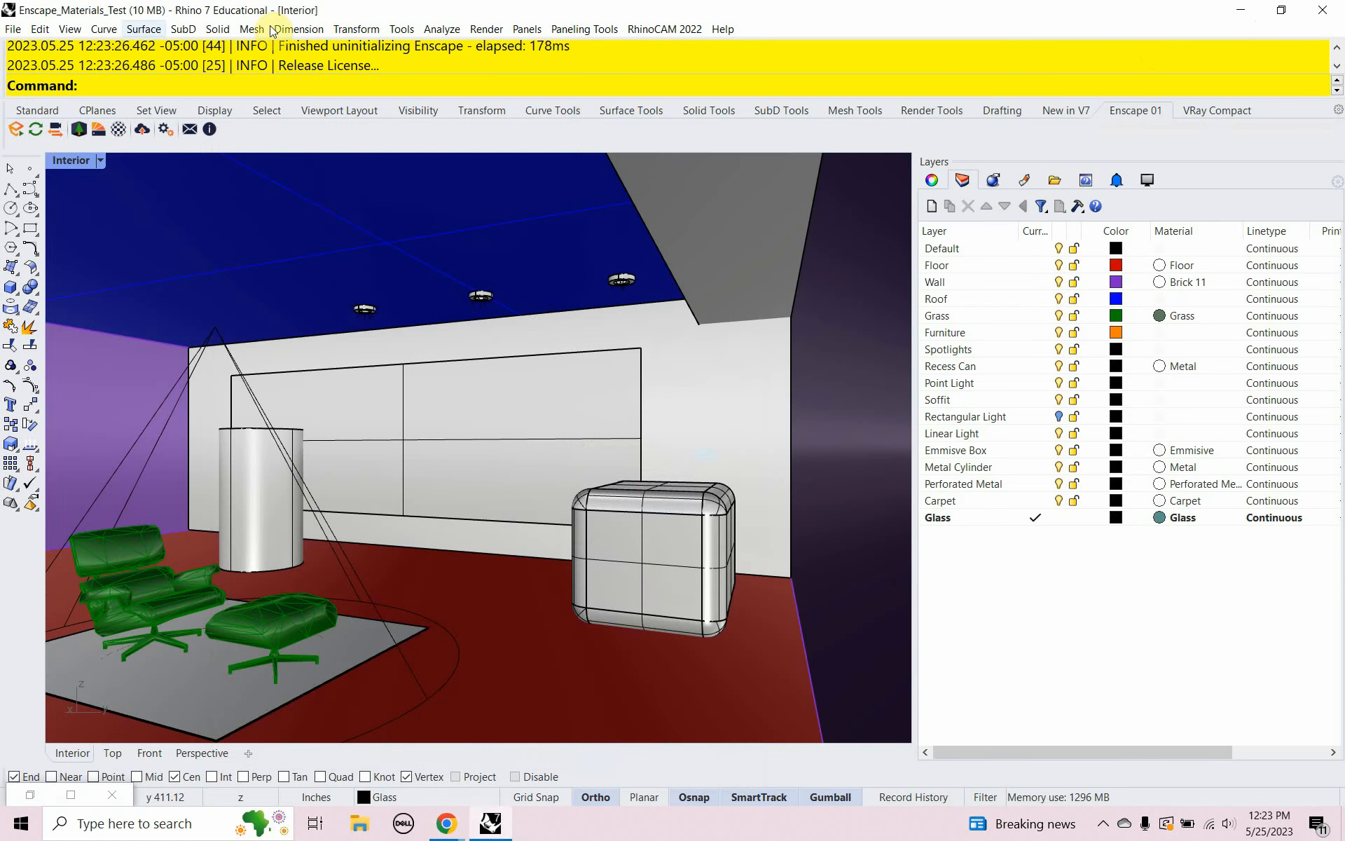
# Step: Open the Enscape_Lighting model from the Videos\Enscape_Lighting folder and maximize the Interior viewport
pyautogui.click(10, 31)
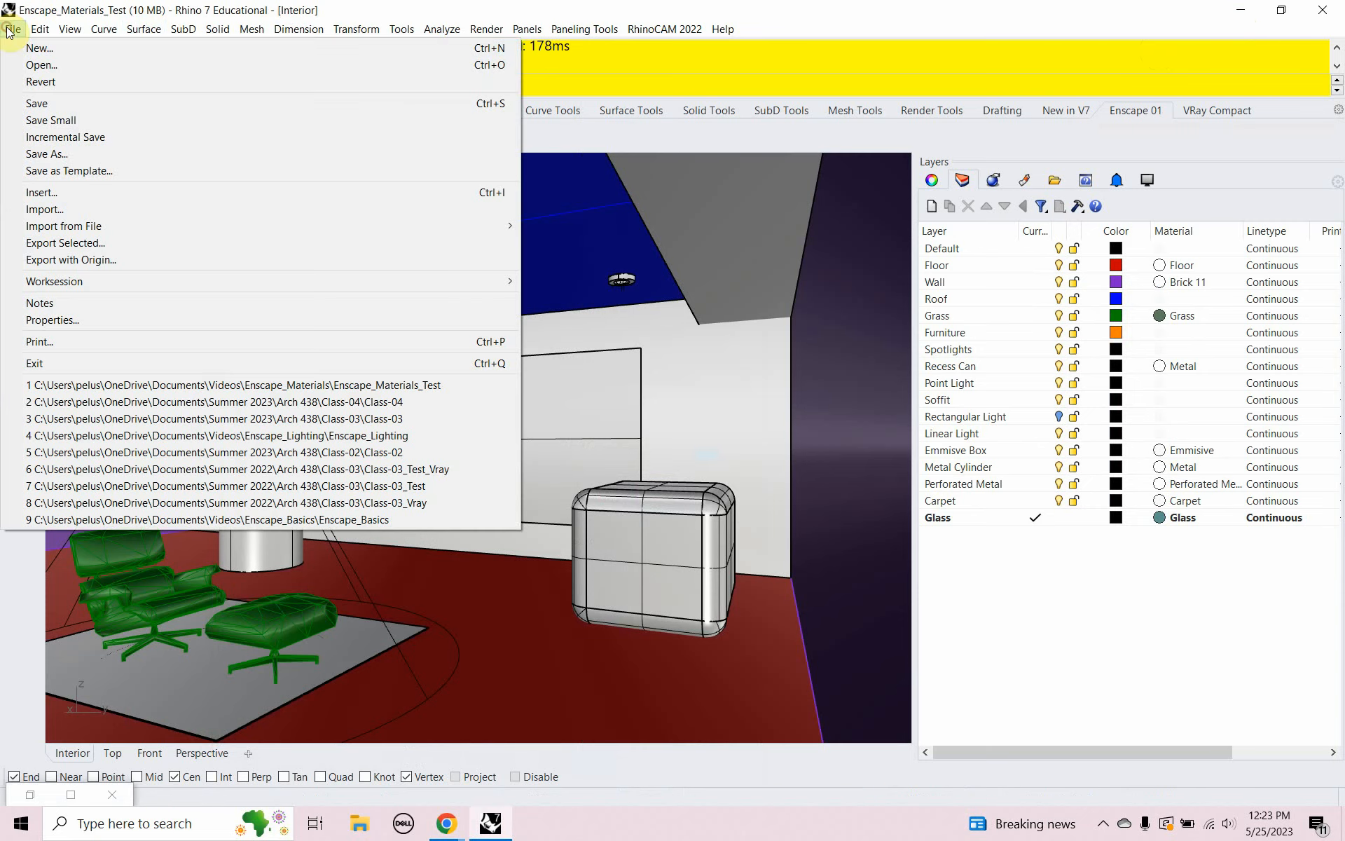
pyautogui.click(28, 64)
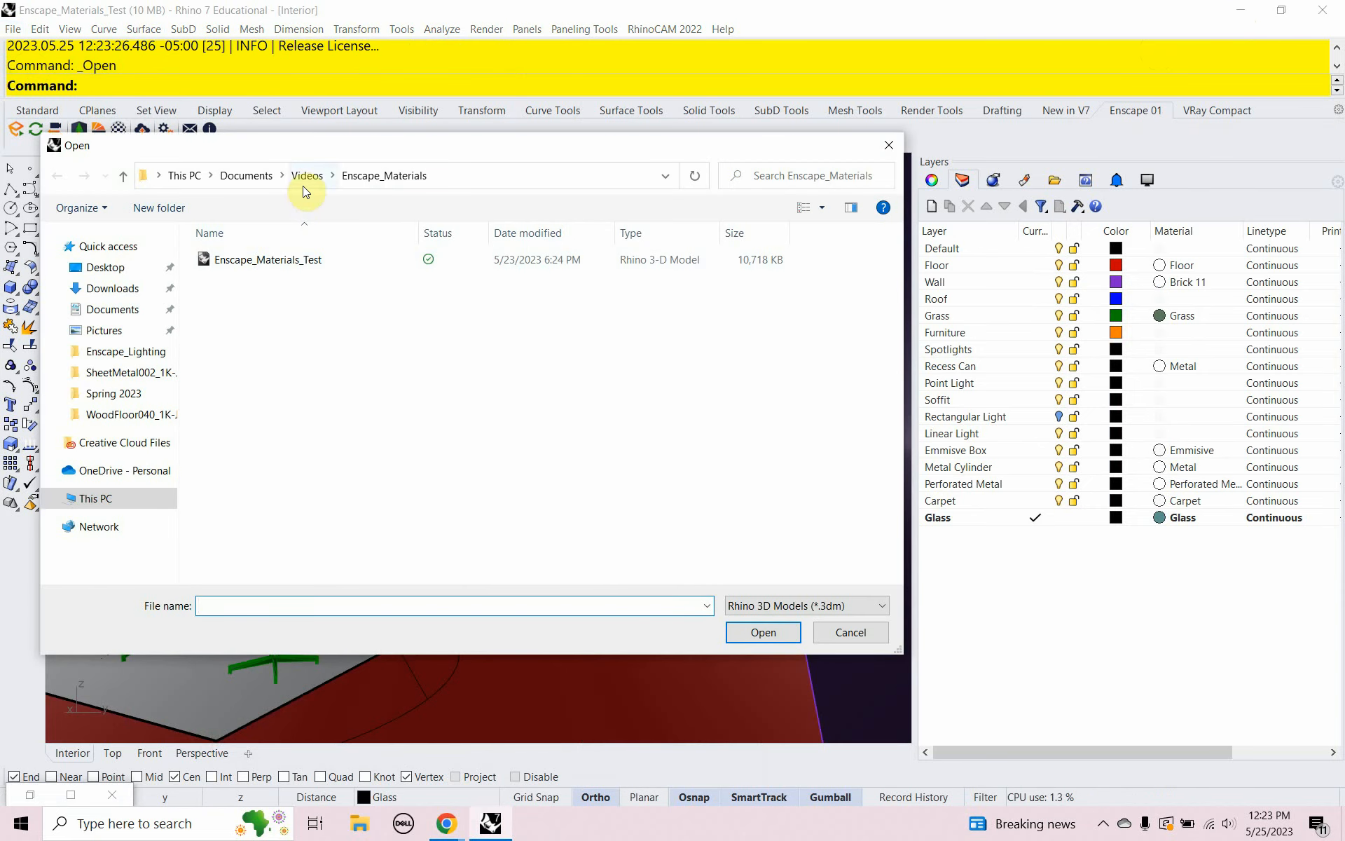
pyautogui.click(305, 176)
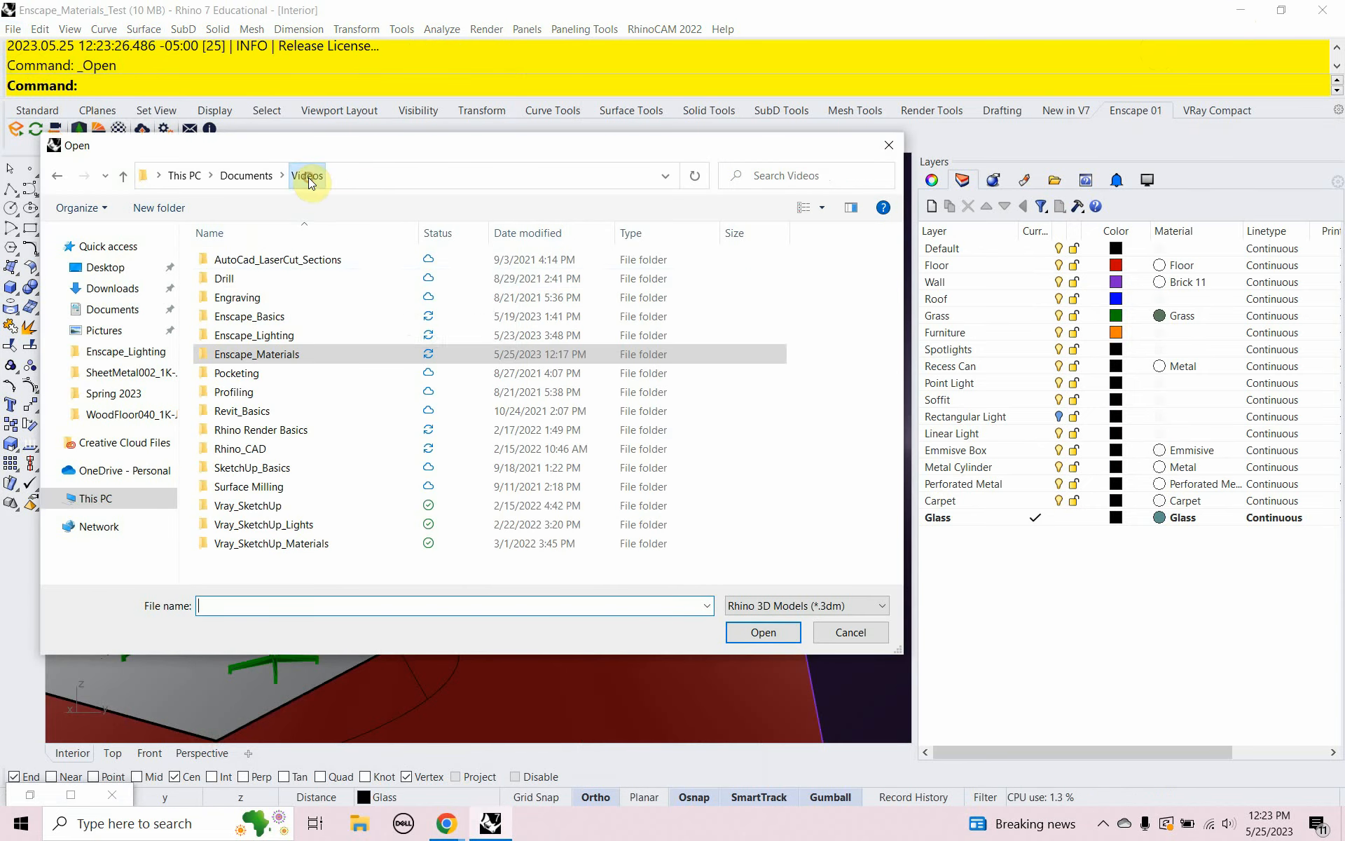
pyautogui.doubleClick(292, 339)
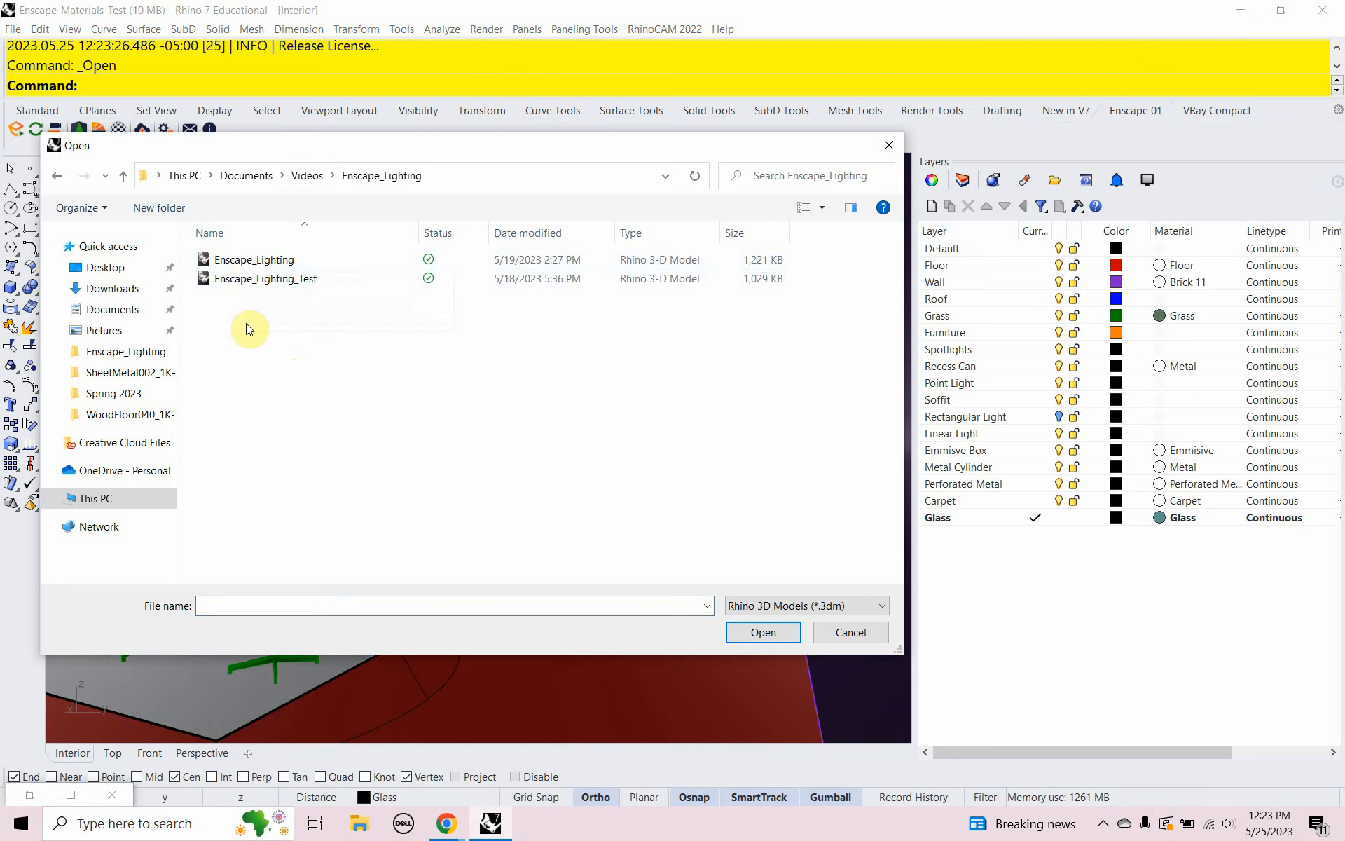
pyautogui.click(246, 265)
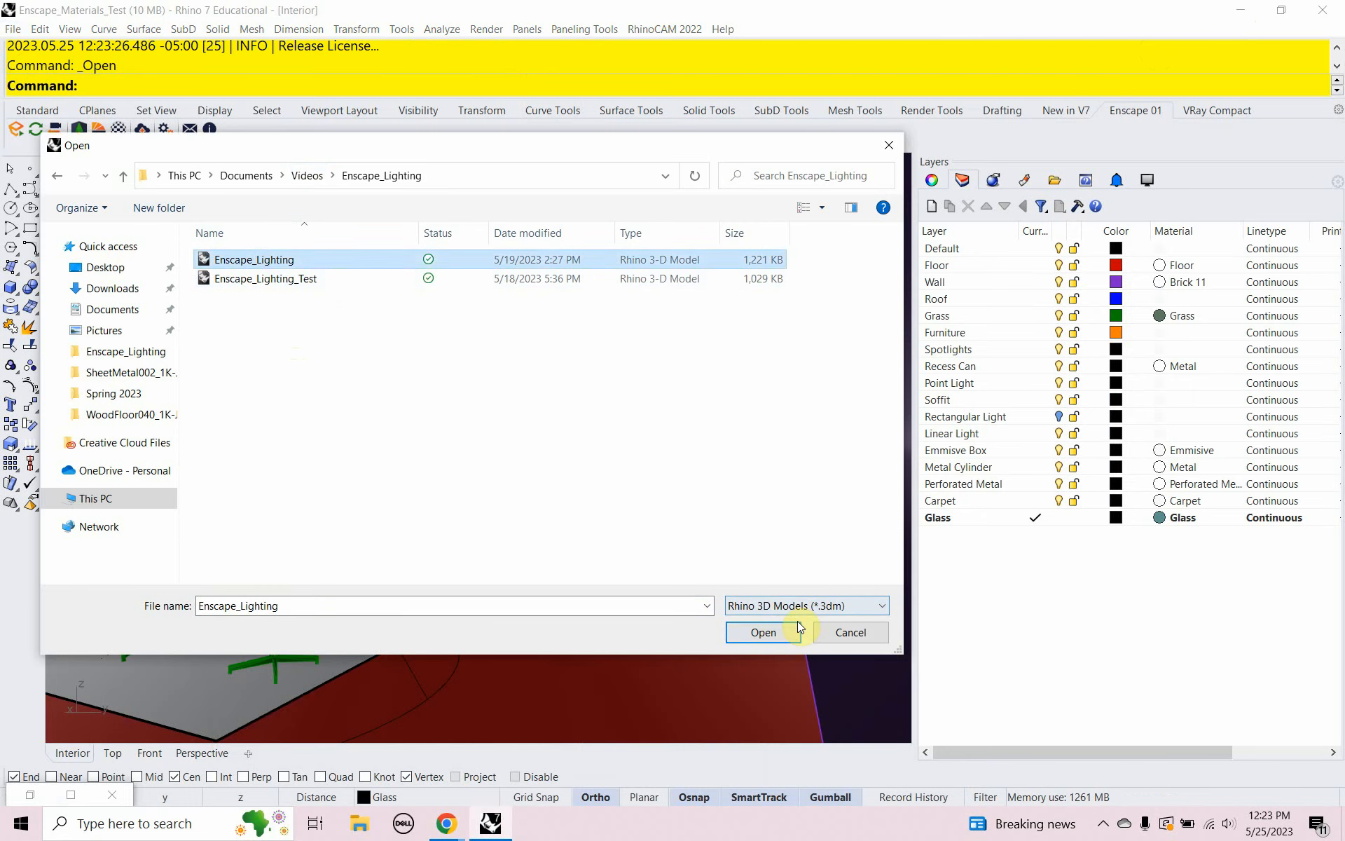
pyautogui.click(779, 630)
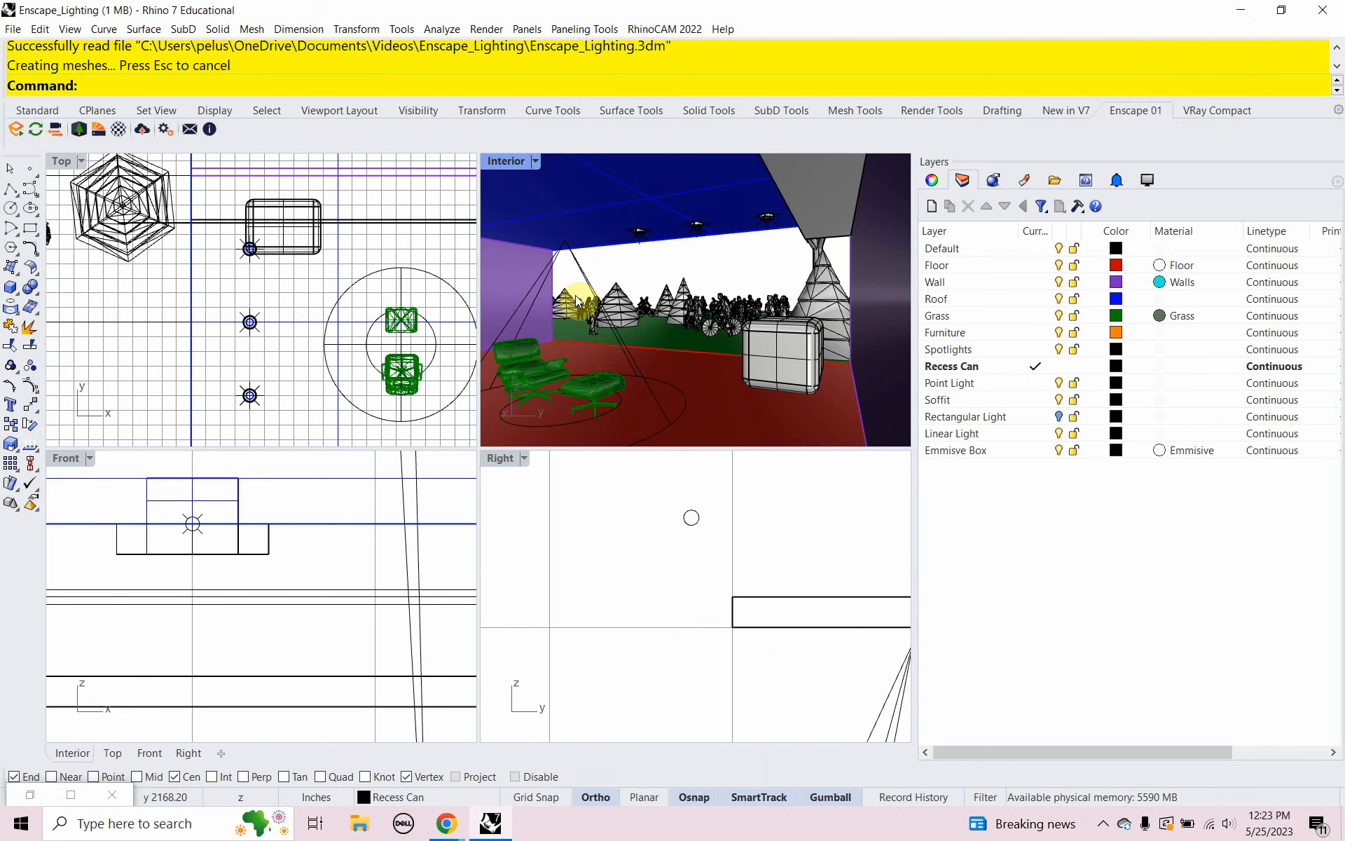
pyautogui.doubleClick(507, 161)
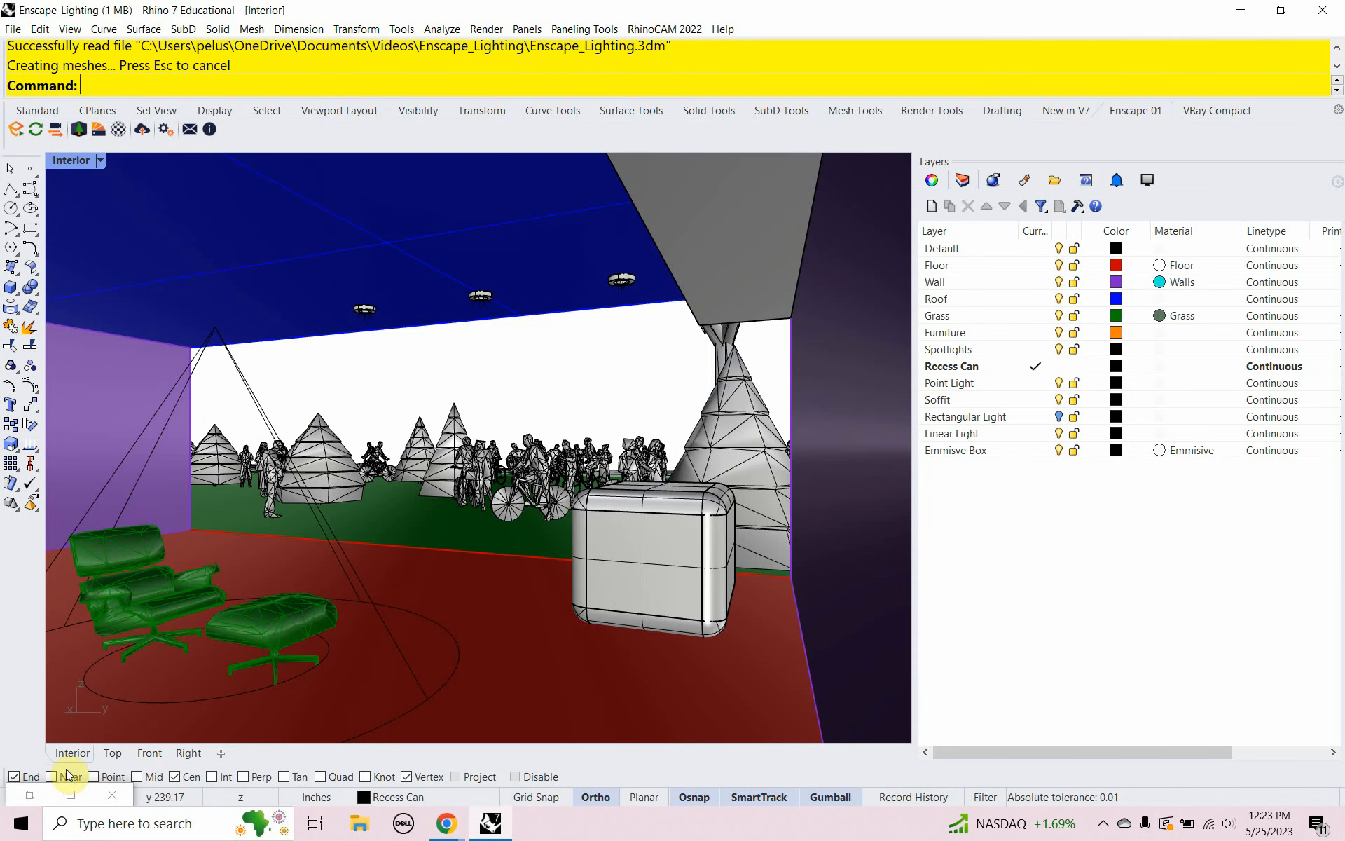
# Step: Restore the Grasshopper outline and review the Preferences in Enscape's General Settings
pyautogui.click(34, 794)
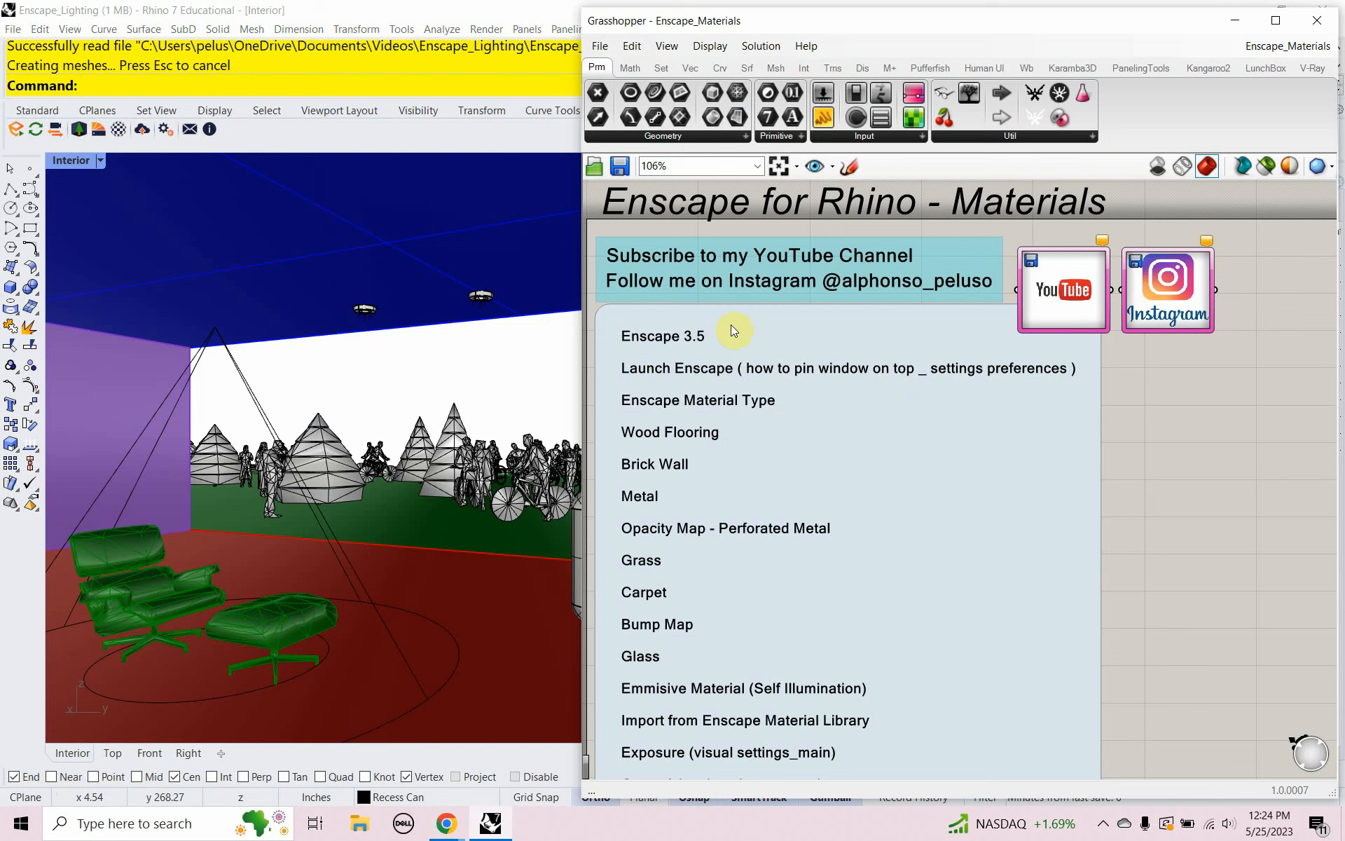
pyautogui.click(164, 132)
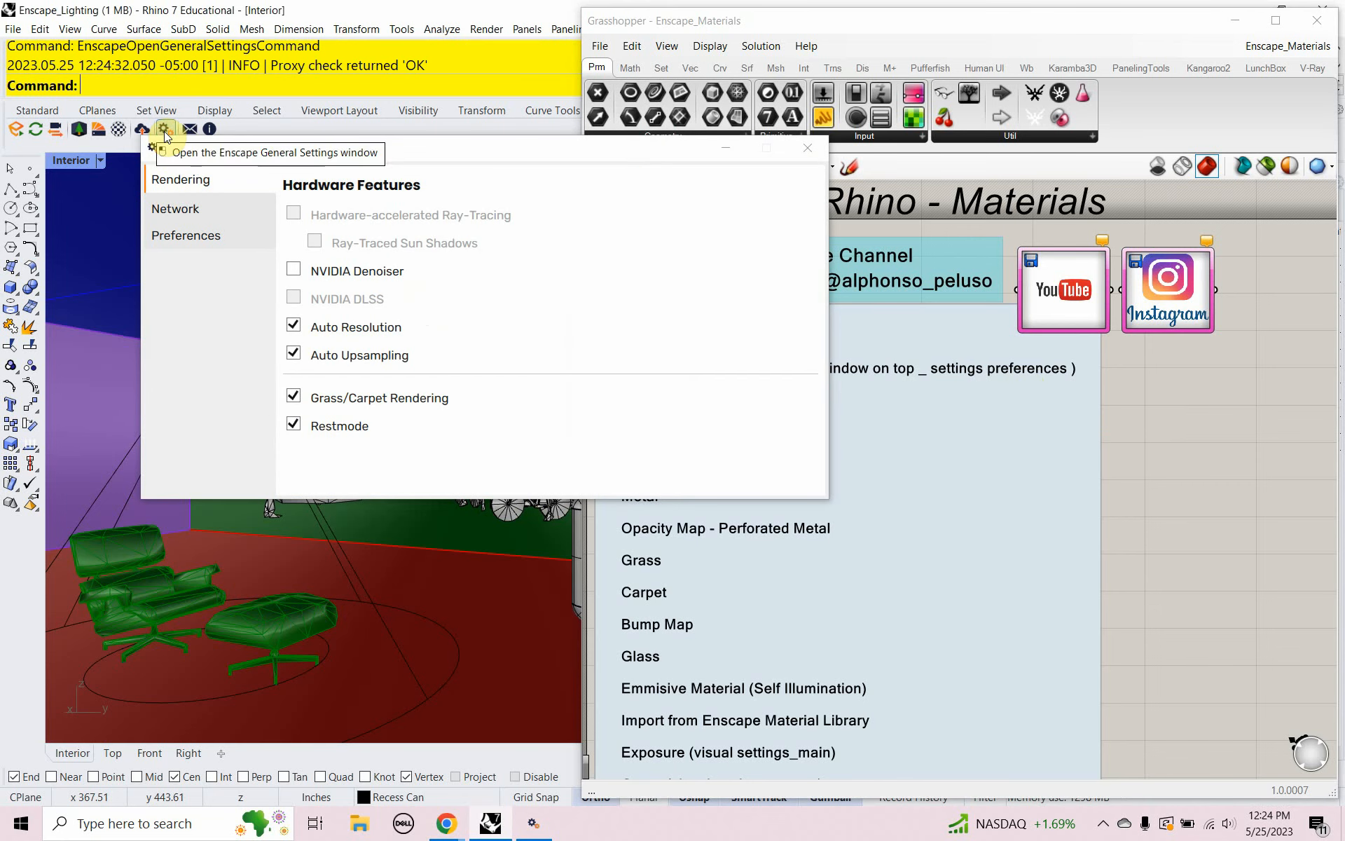
pyautogui.click(201, 236)
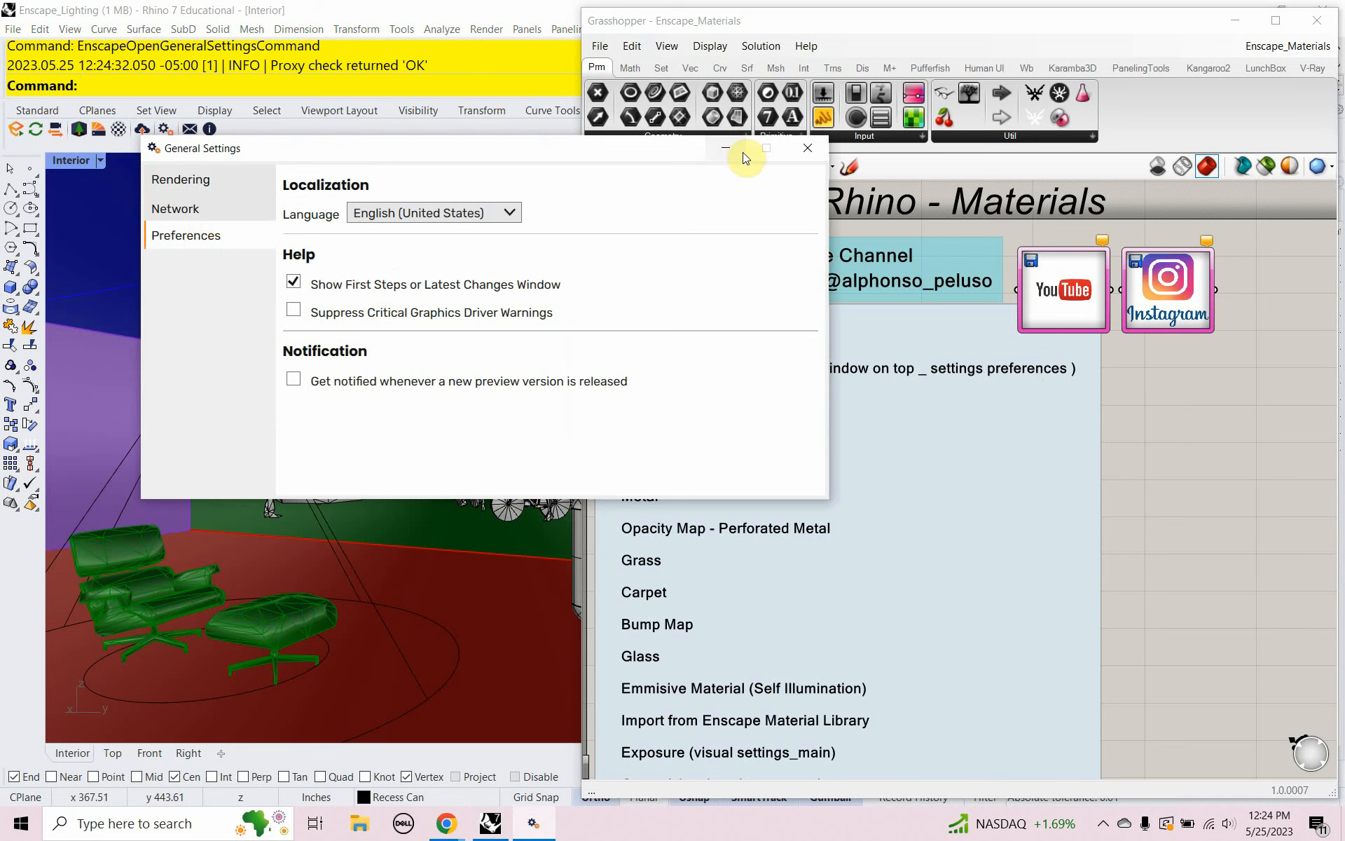
pyautogui.click(800, 146)
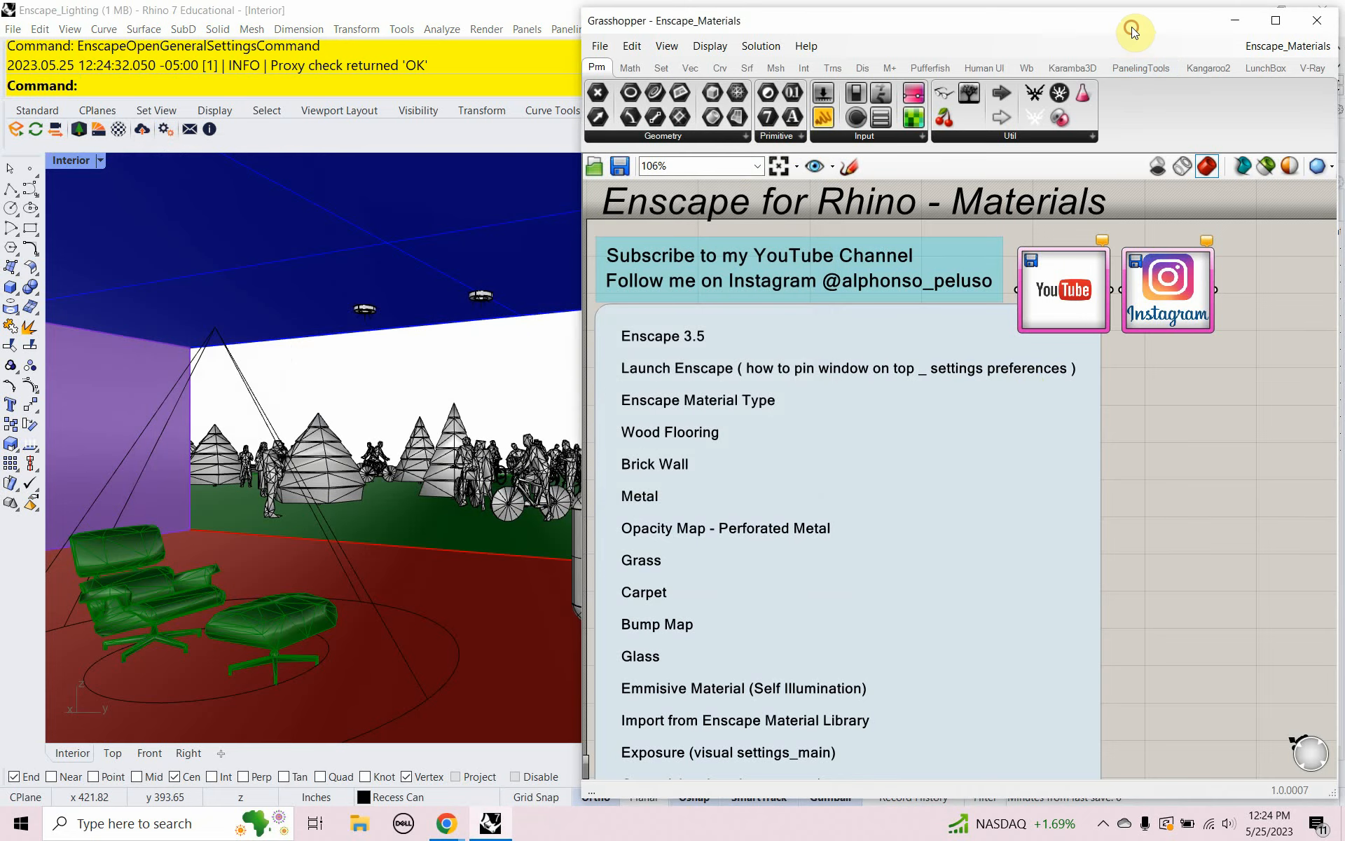
# Step: With Grasshopper minimized, turn off the Default layer and launch Enscape for the Enscape_Lighting model
pyautogui.moveTo(1132, 27); pyautogui.dragTo(1024, 313)
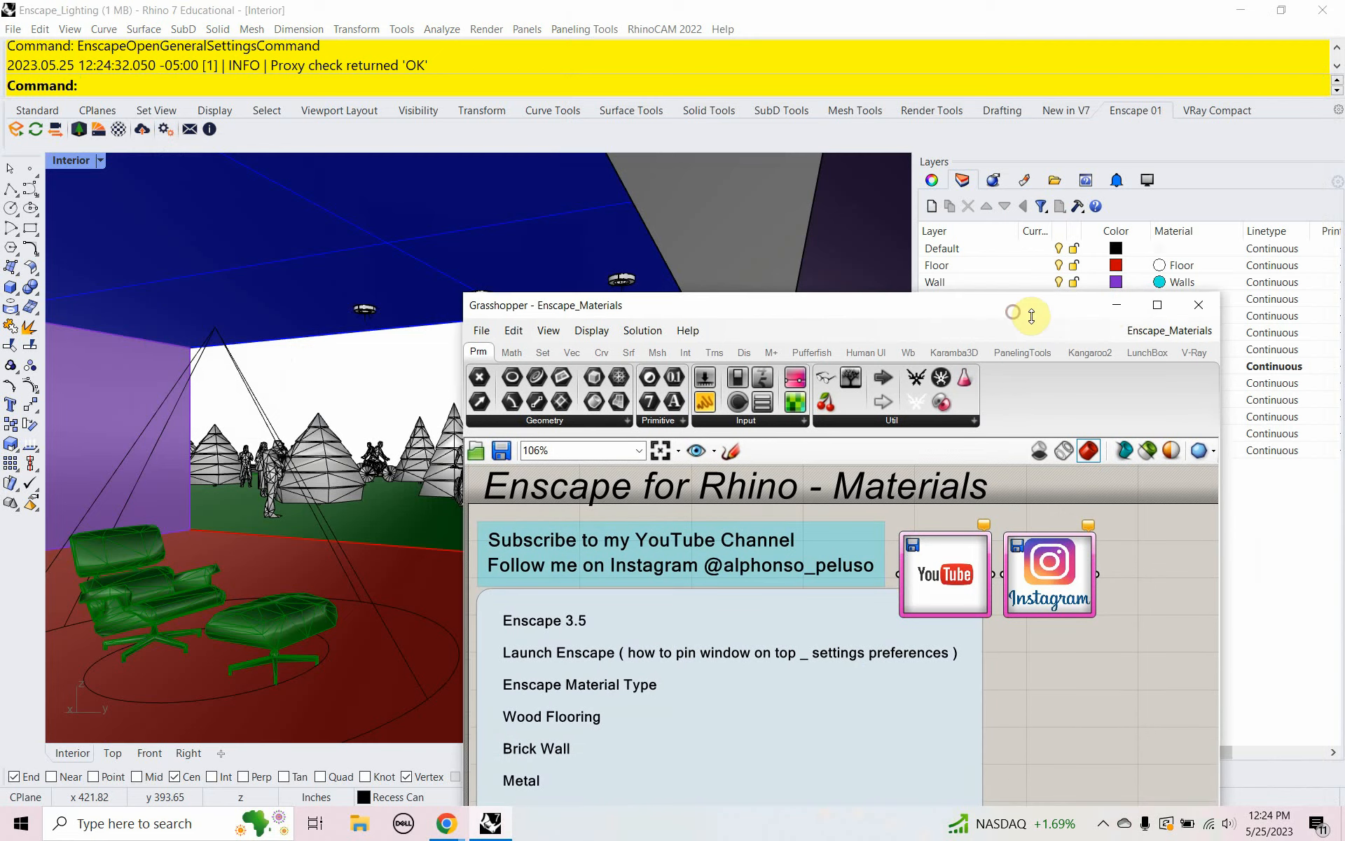
pyautogui.click(1105, 306)
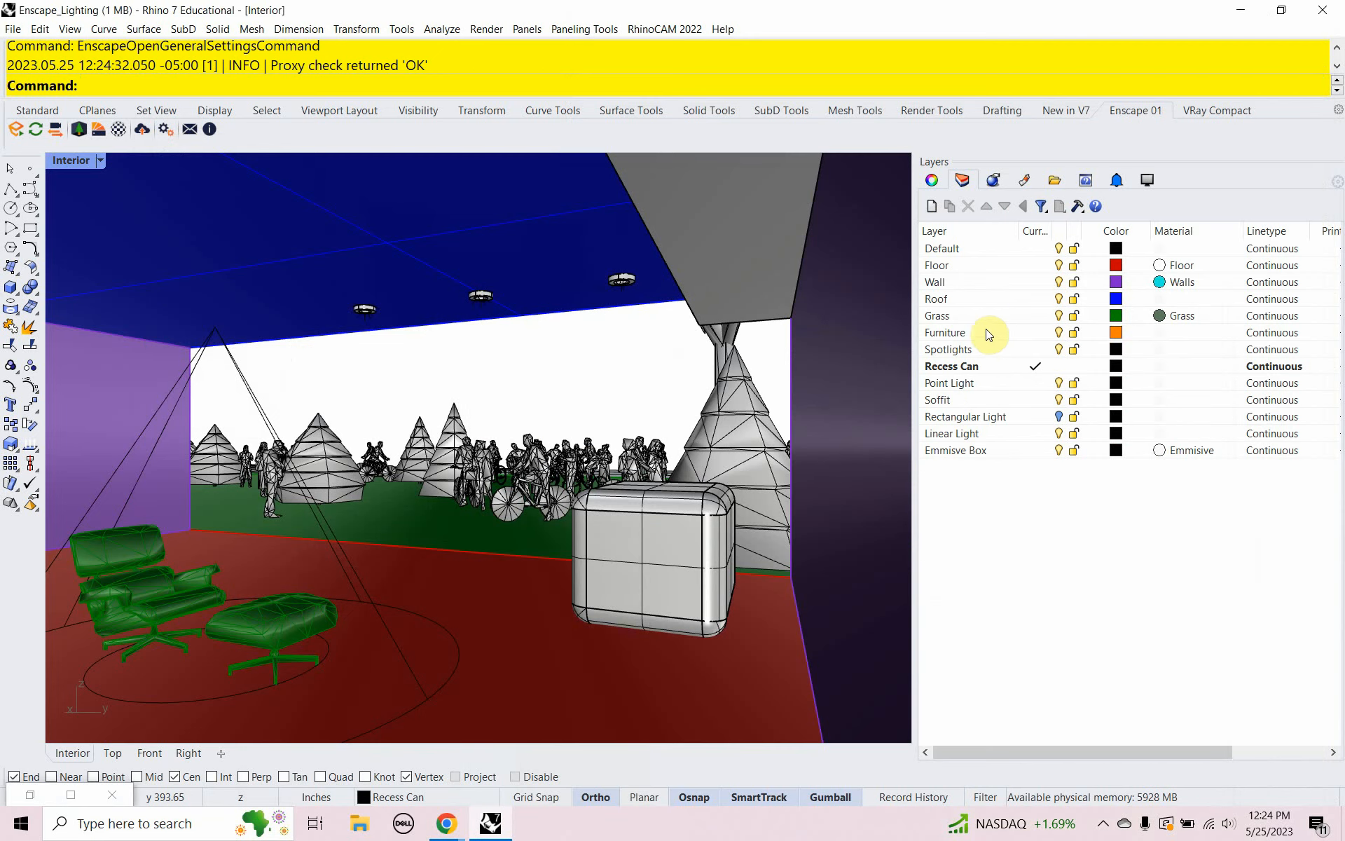
pyautogui.click(1059, 249)
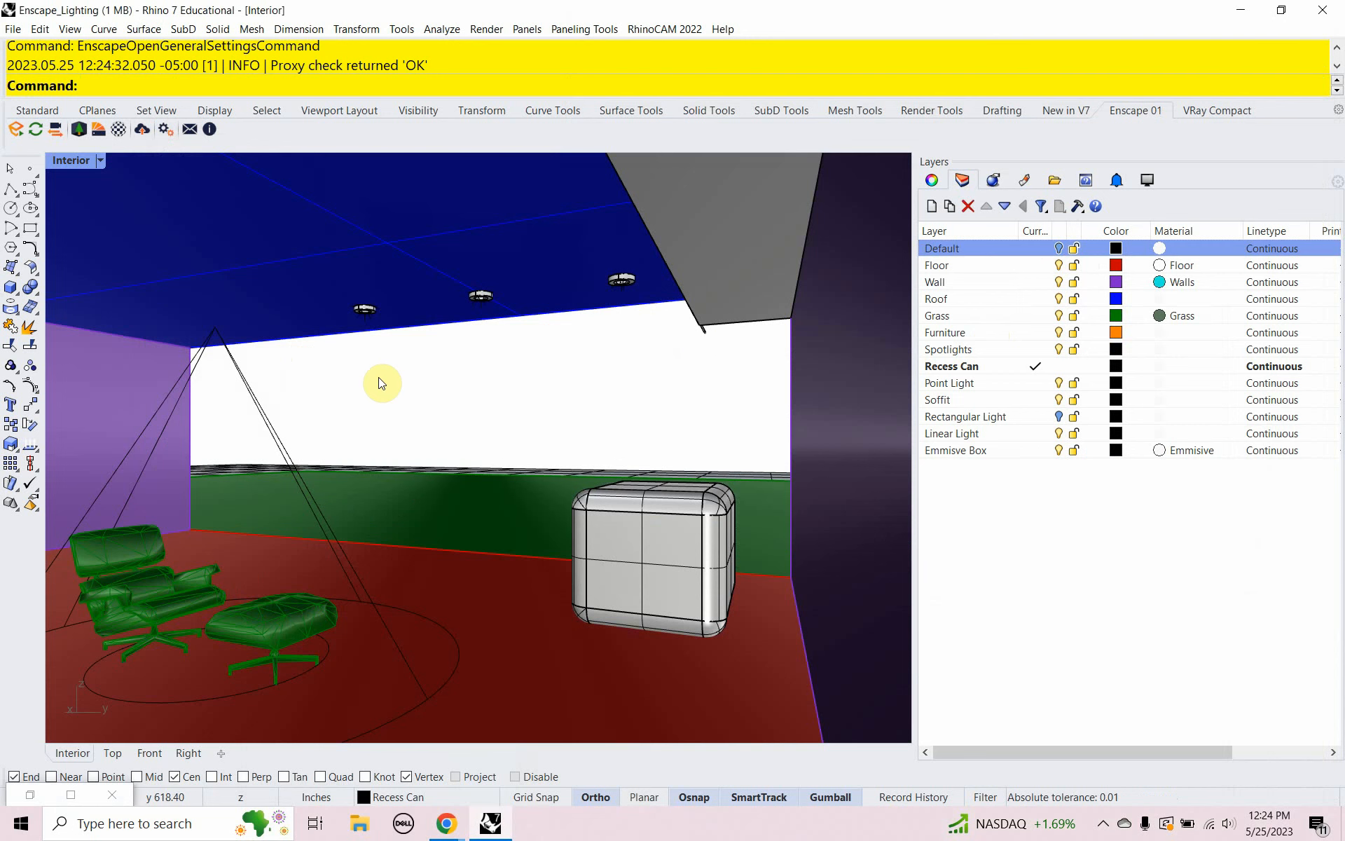
pyautogui.click(15, 128)
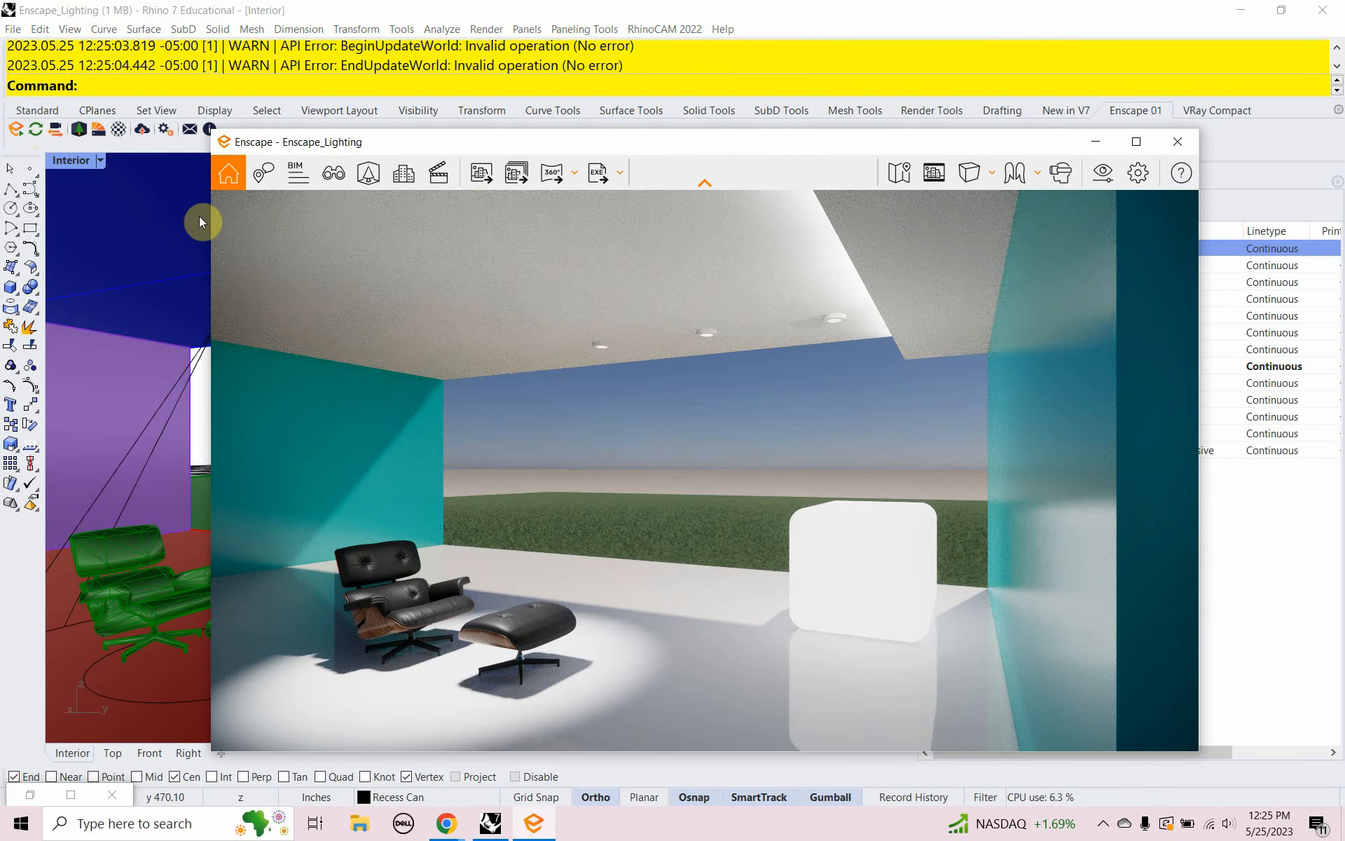
# Step: Move the Enscape window higher and review the pin-on-top preference in Enscape Window Settings, then minimize the settings
pyautogui.moveTo(651, 148); pyautogui.dragTo(664, 105)
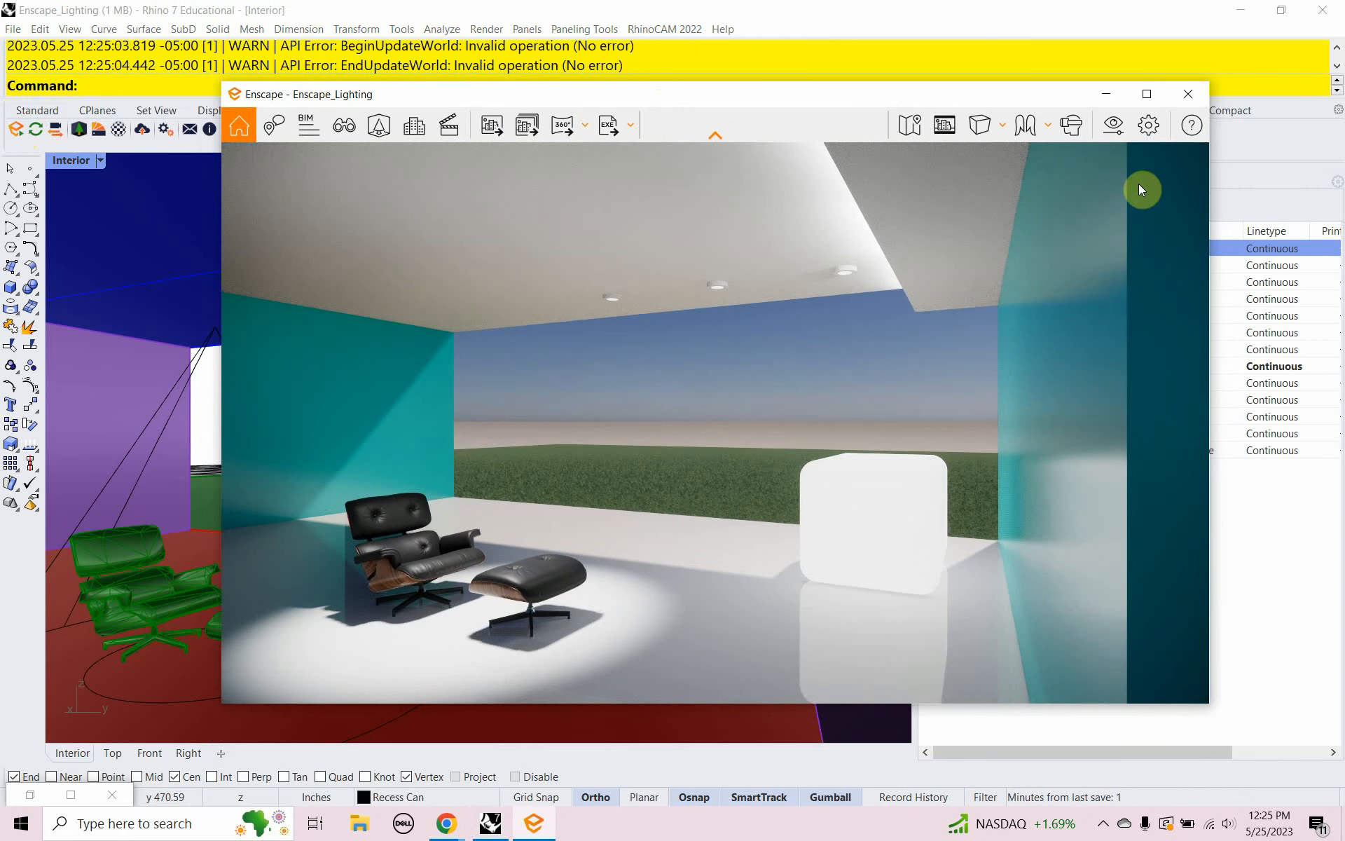
pyautogui.click(1150, 127)
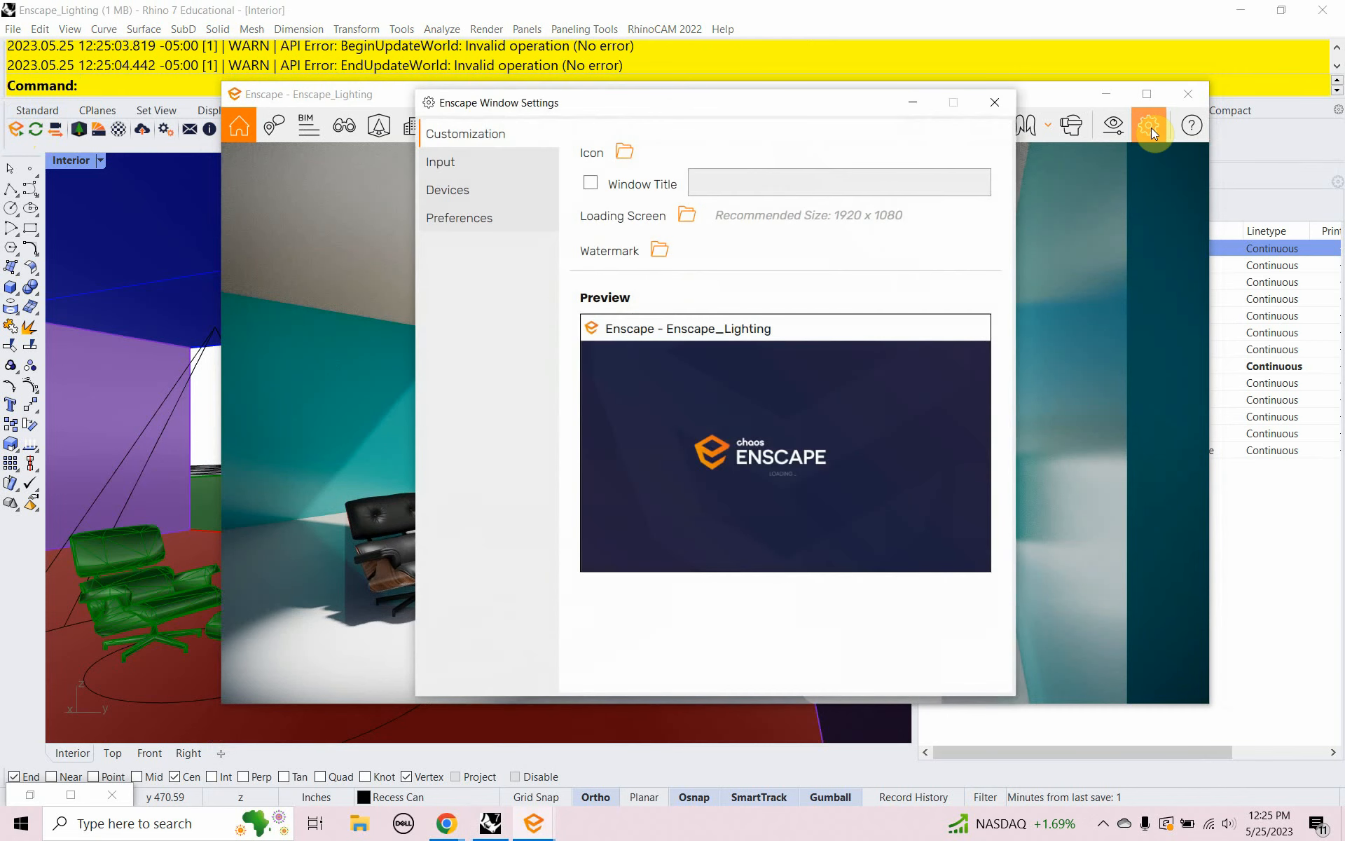
pyautogui.click(465, 217)
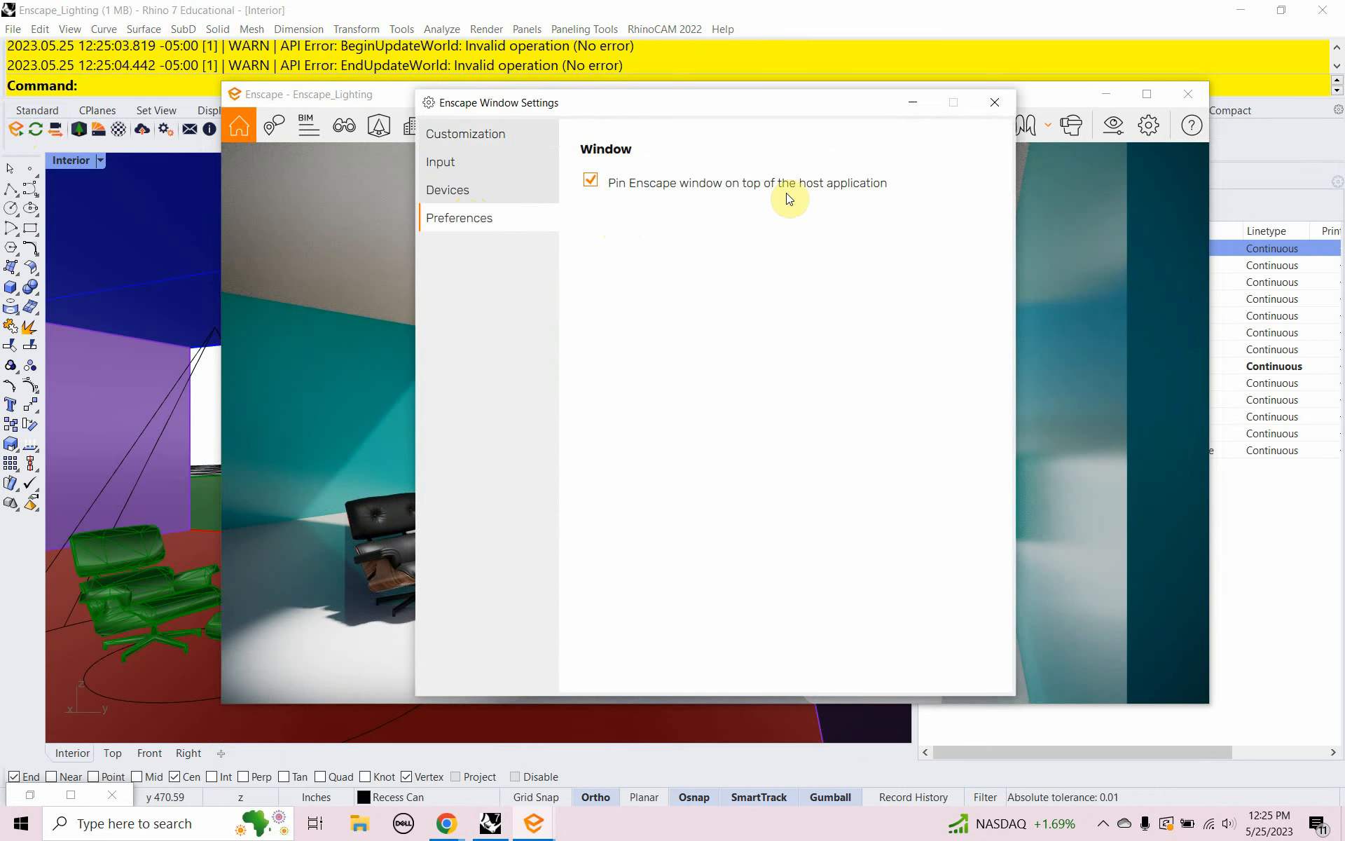
pyautogui.click(915, 103)
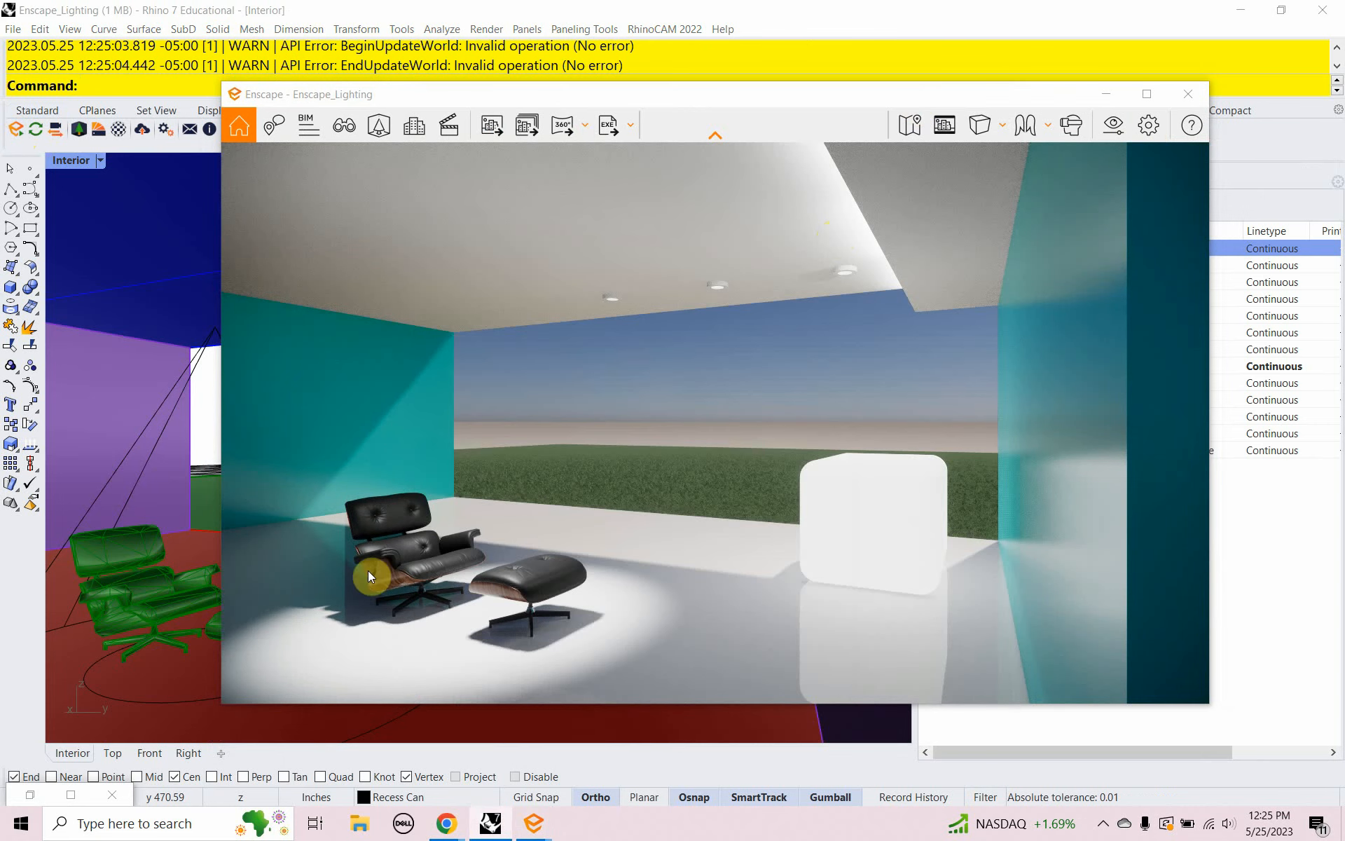
# Step: Restore the Grasshopper Enscape_Materials outline and move it up so the list of lesson topics is readable
pyautogui.click(31, 797)
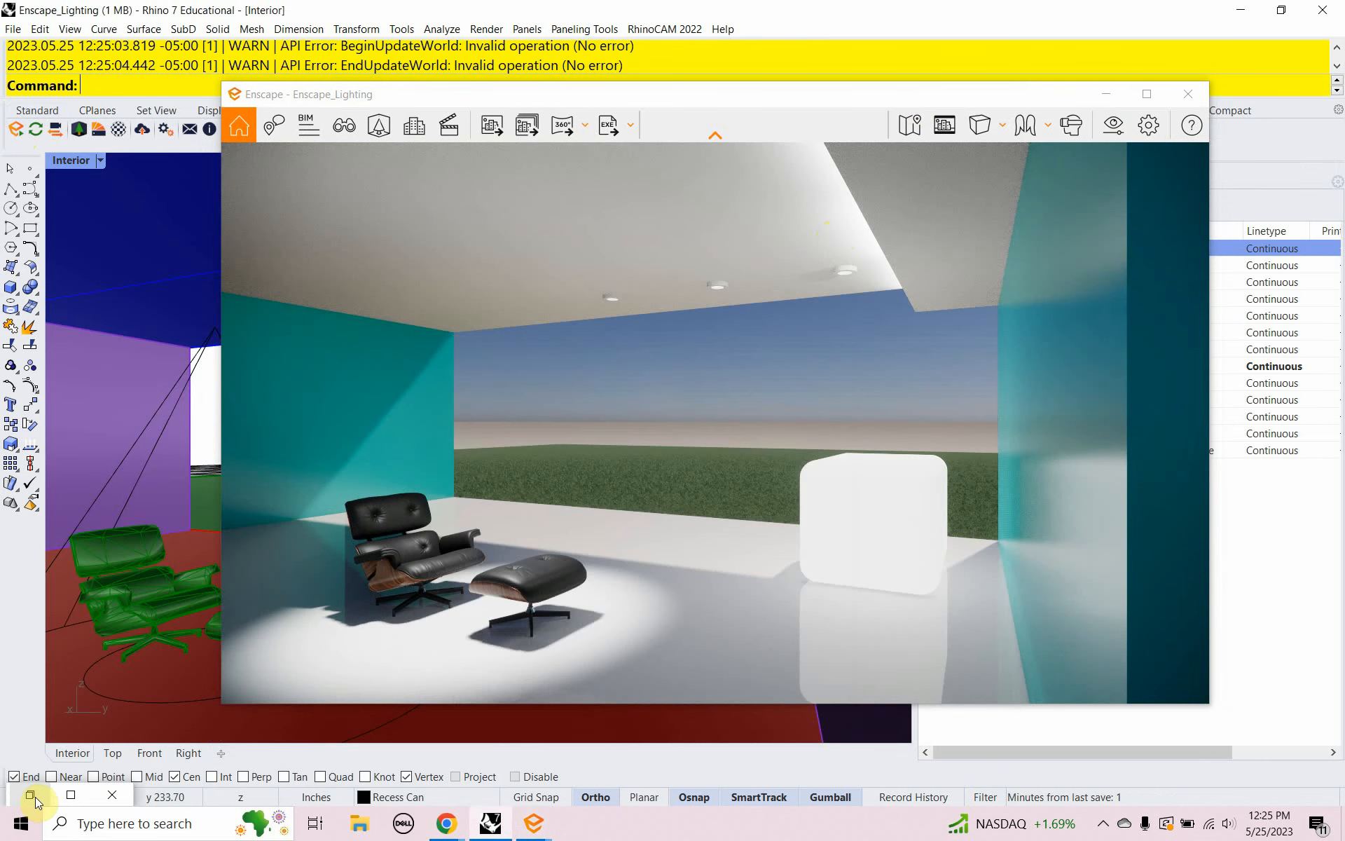
pyautogui.click(39, 793)
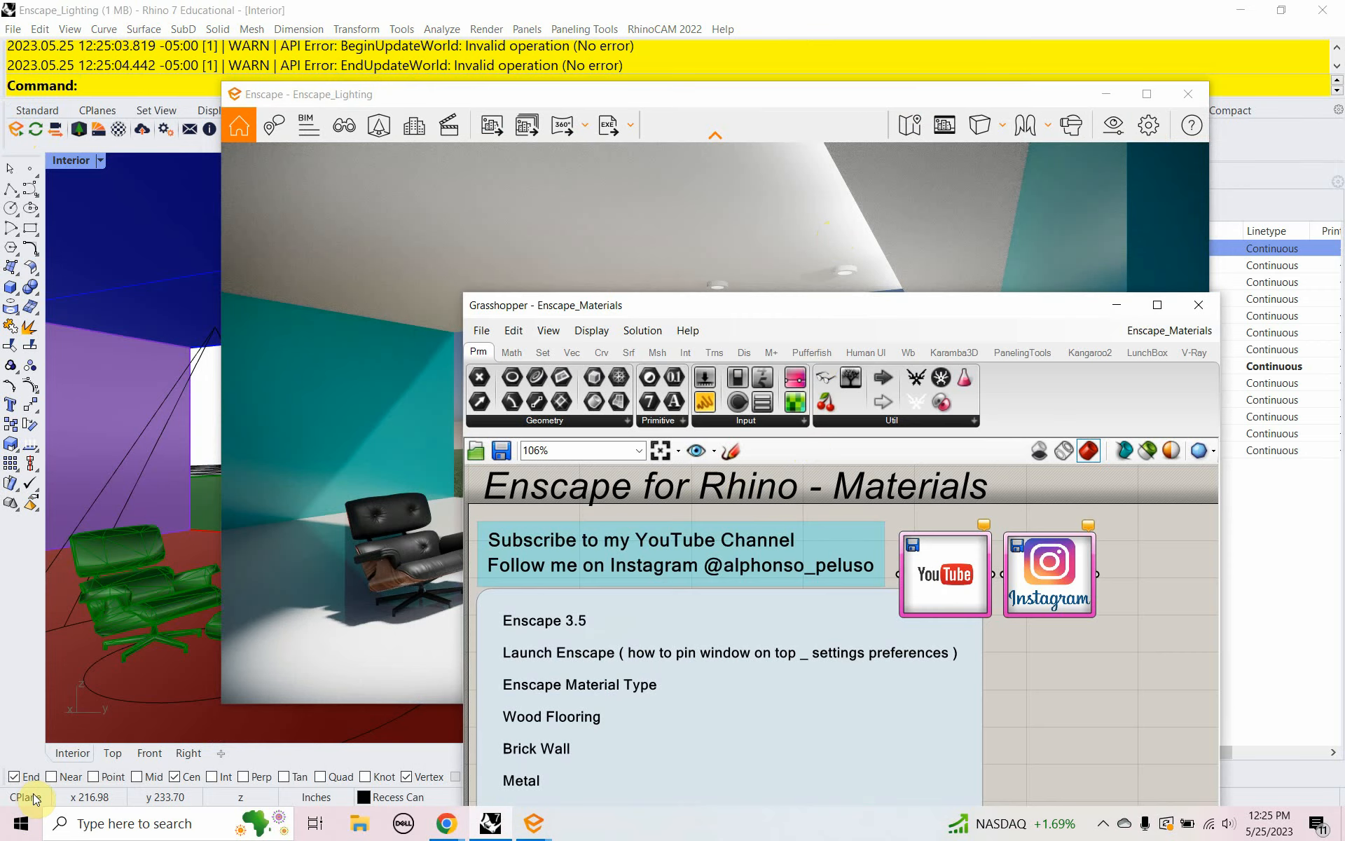
pyautogui.moveTo(810, 312); pyautogui.dragTo(924, 31)
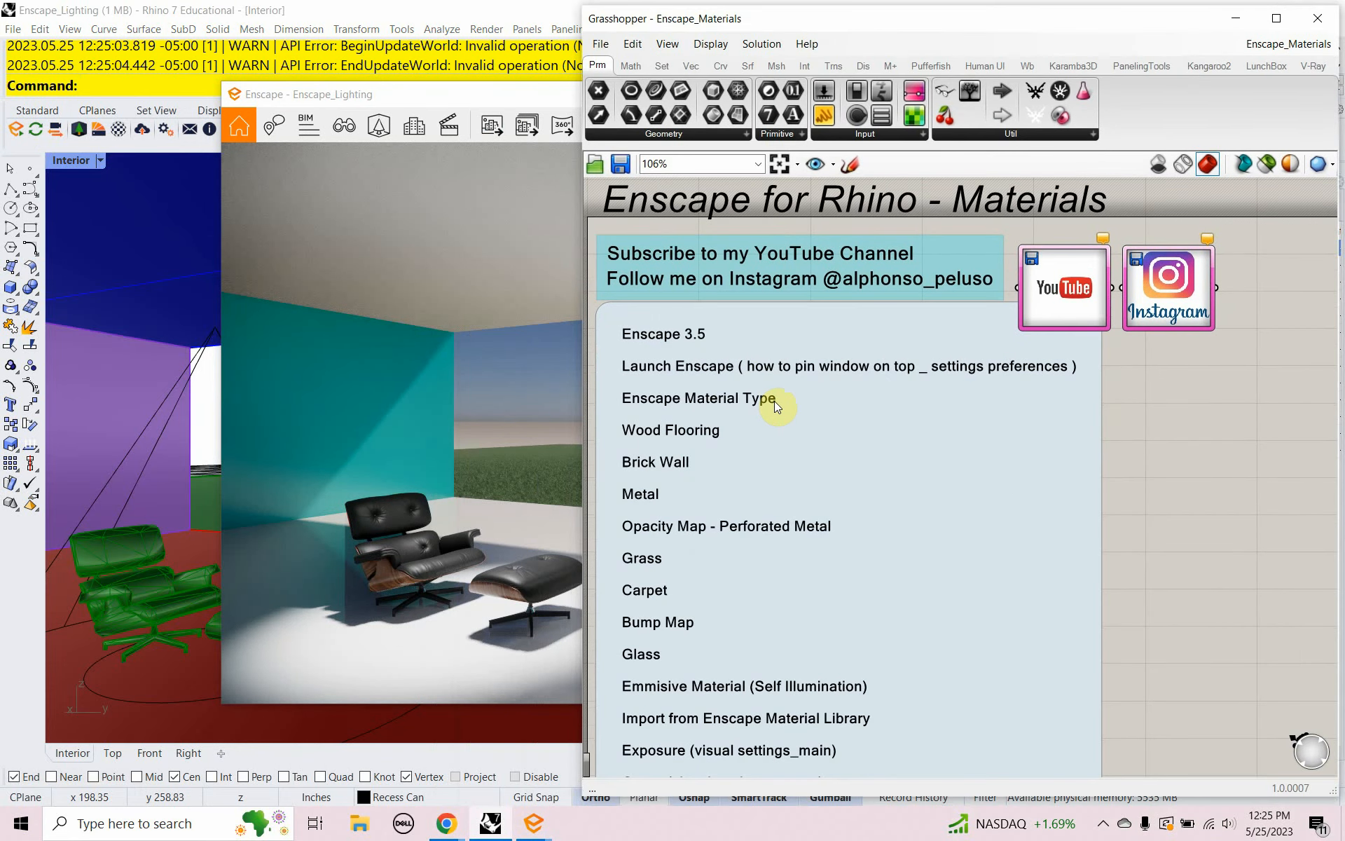
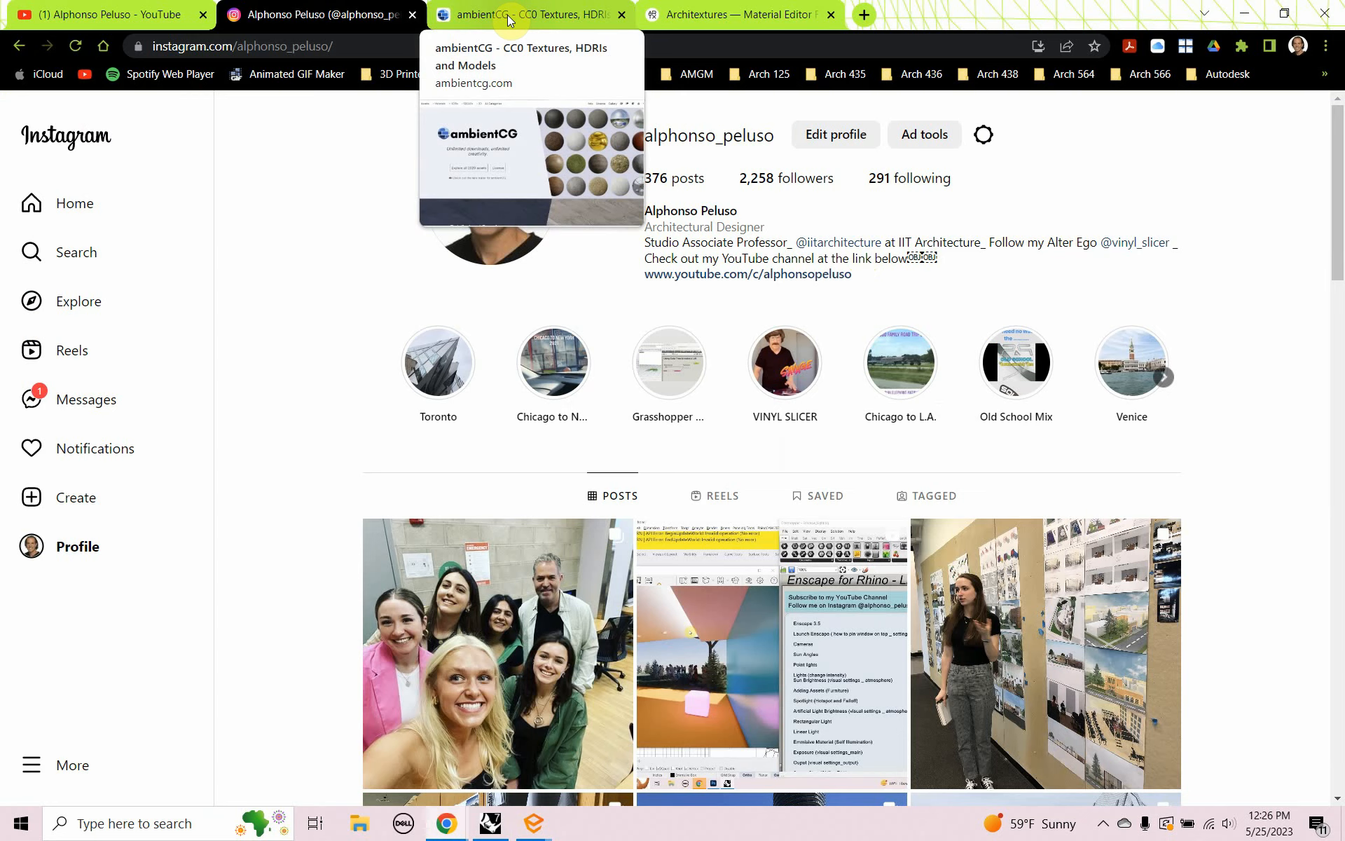
# Step: On the ambientCG site in Chrome, filter the materials by Wood and open the Wood Floor 051 material
pyautogui.click(509, 20)
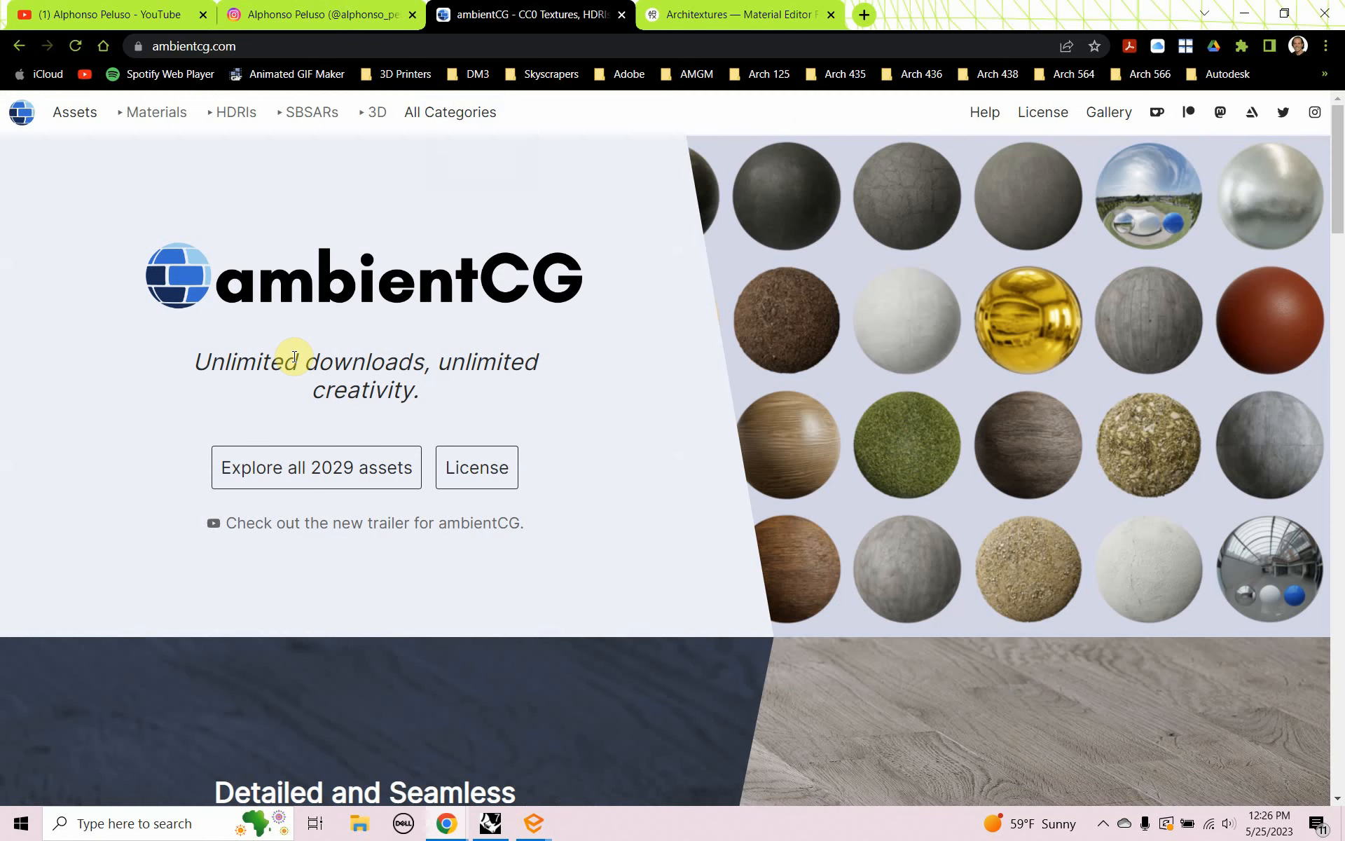
pyautogui.click(164, 125)
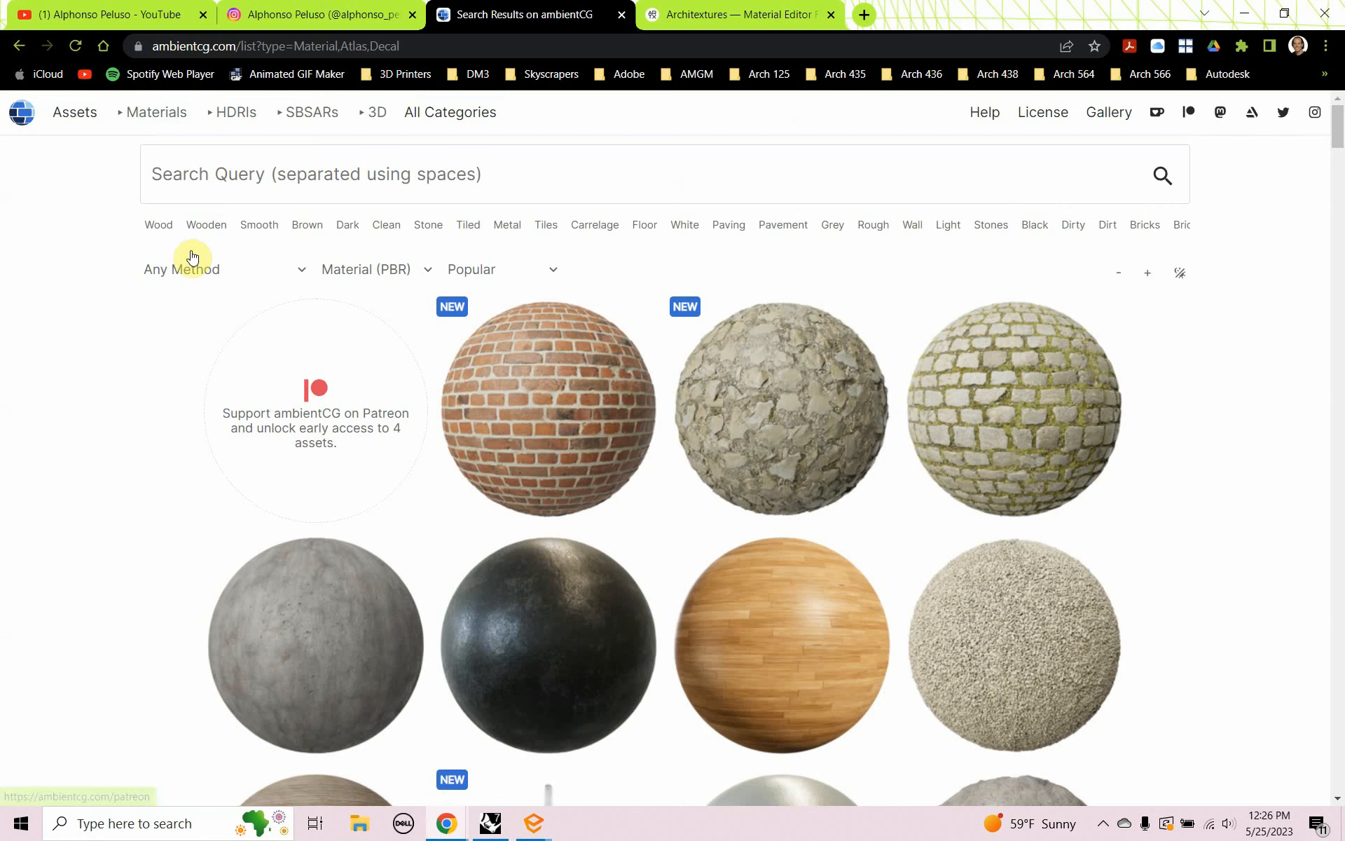
pyautogui.click(167, 232)
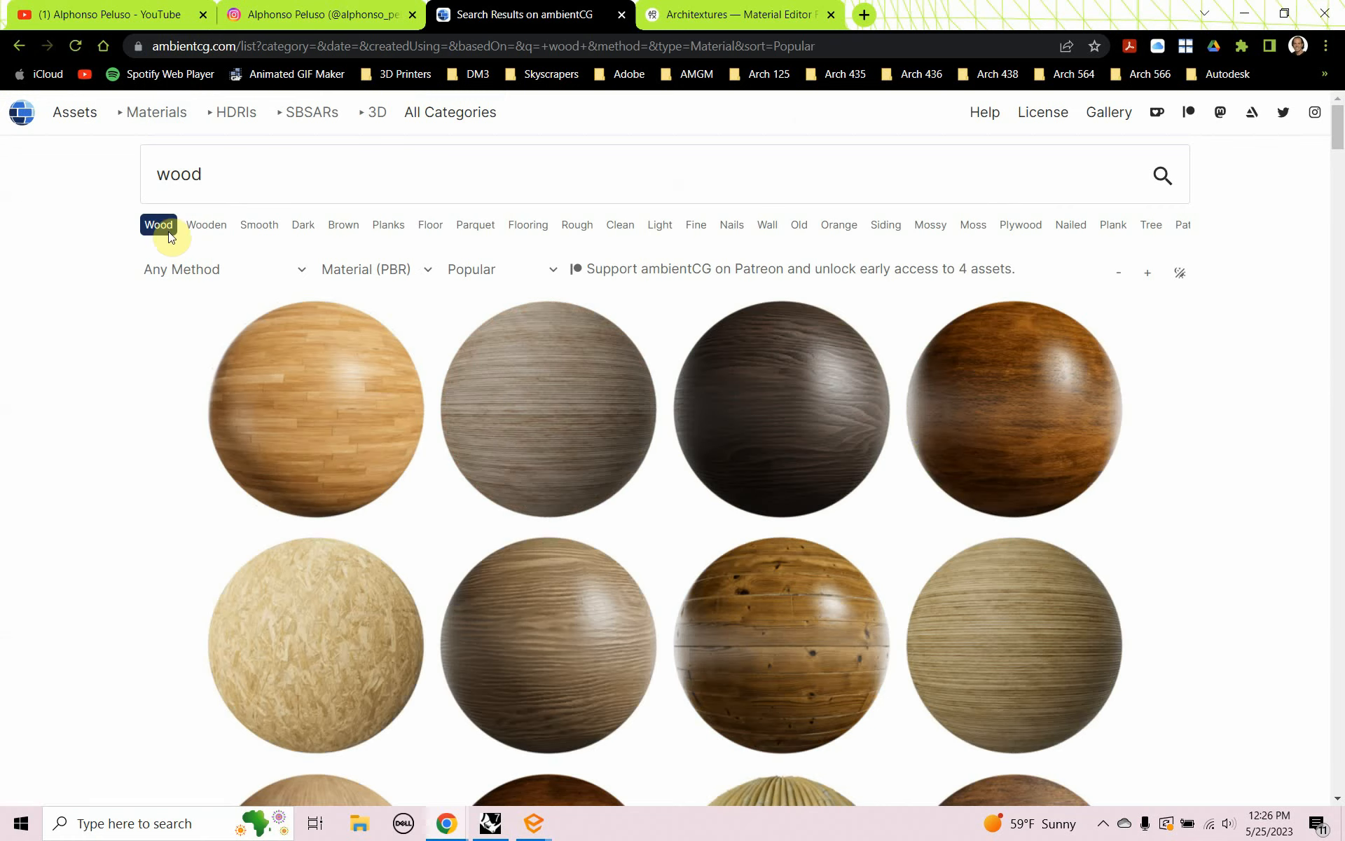
pyautogui.click(331, 405)
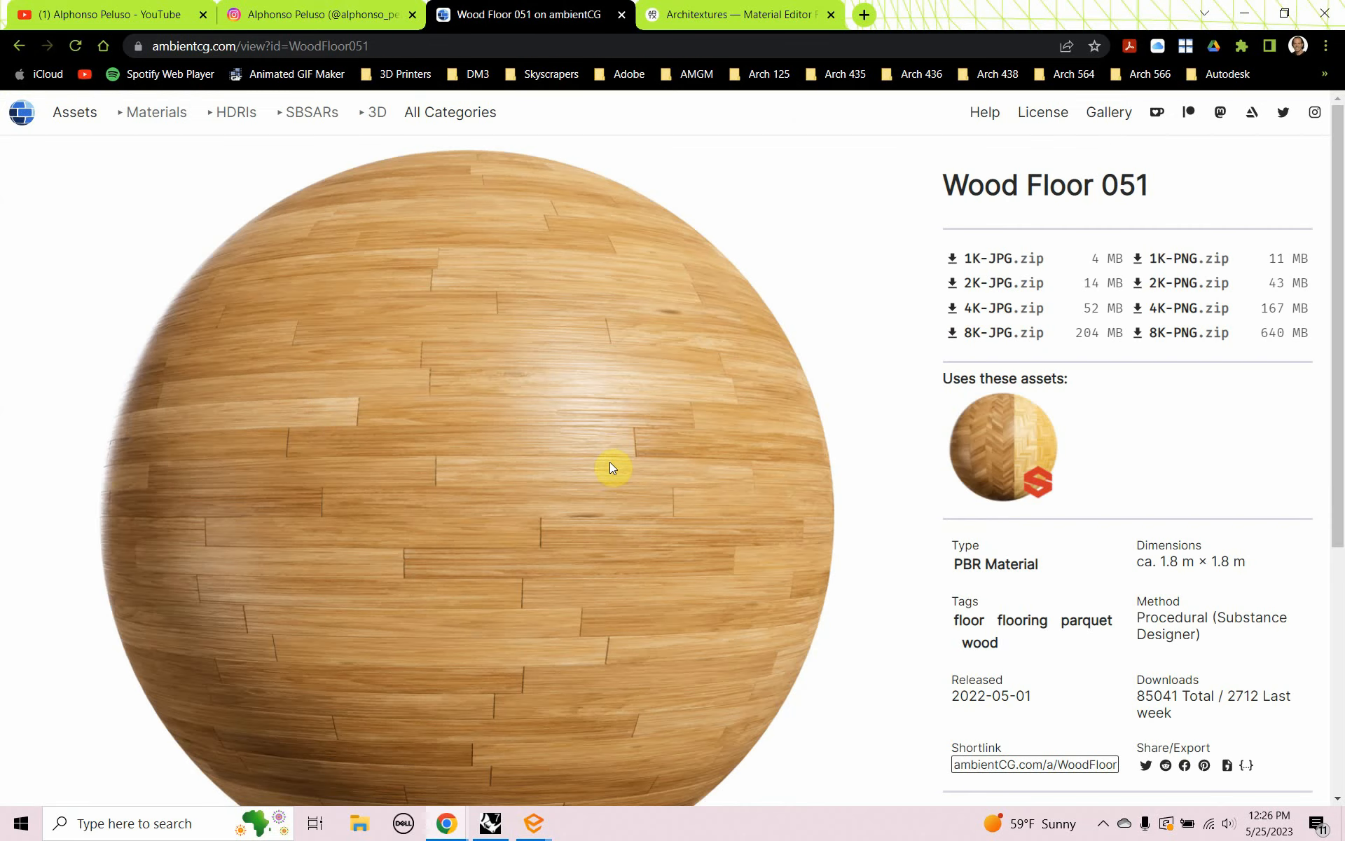
# Step: Start downloading the 1K-JPG zip of Wood Floor 051 and choose Documents\Videos\Enscape_Materials as the save location
pyautogui.moveTo(1023, 260)
pyautogui.click(953, 264)
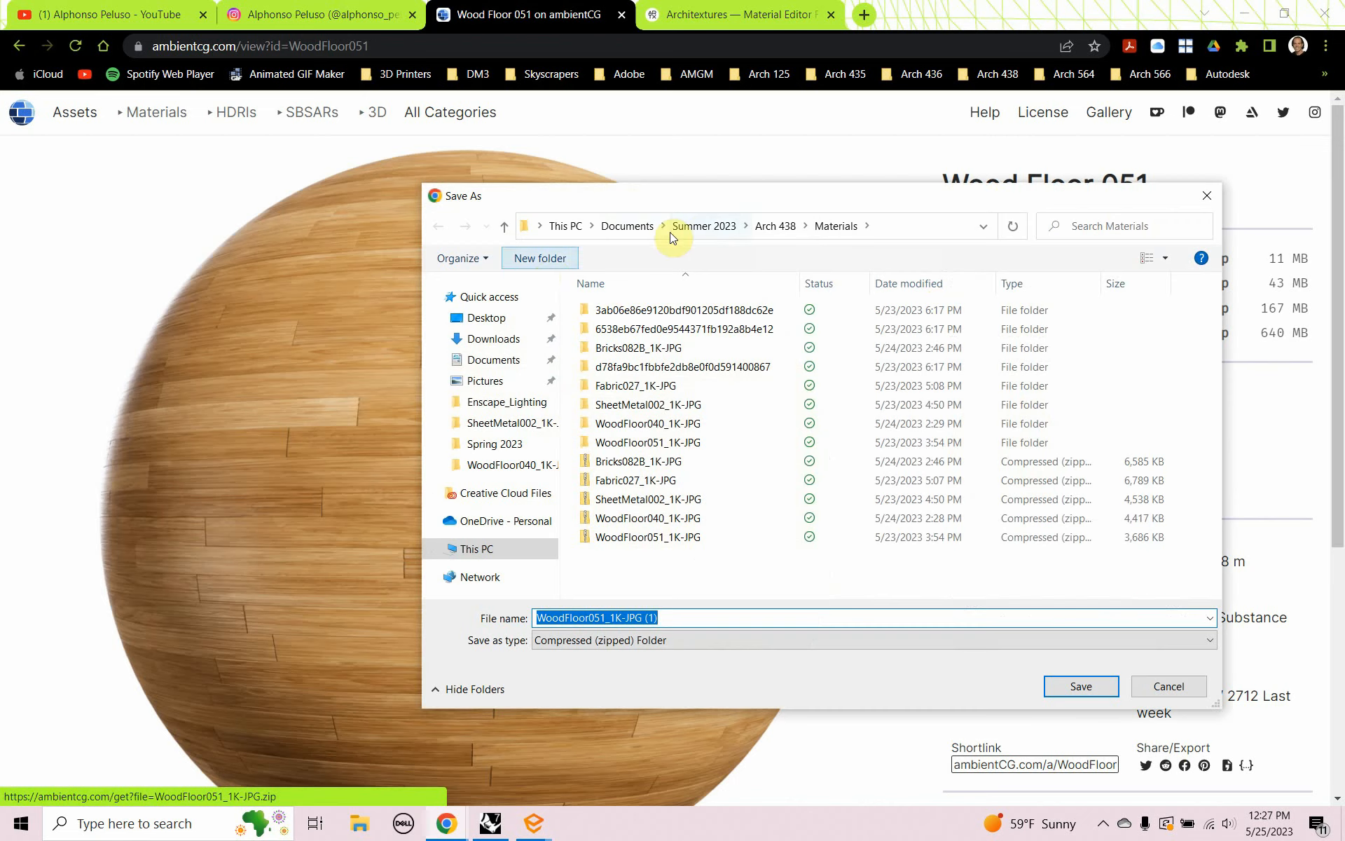
pyautogui.click(623, 231)
pyautogui.scroll(-5, 651, 540)
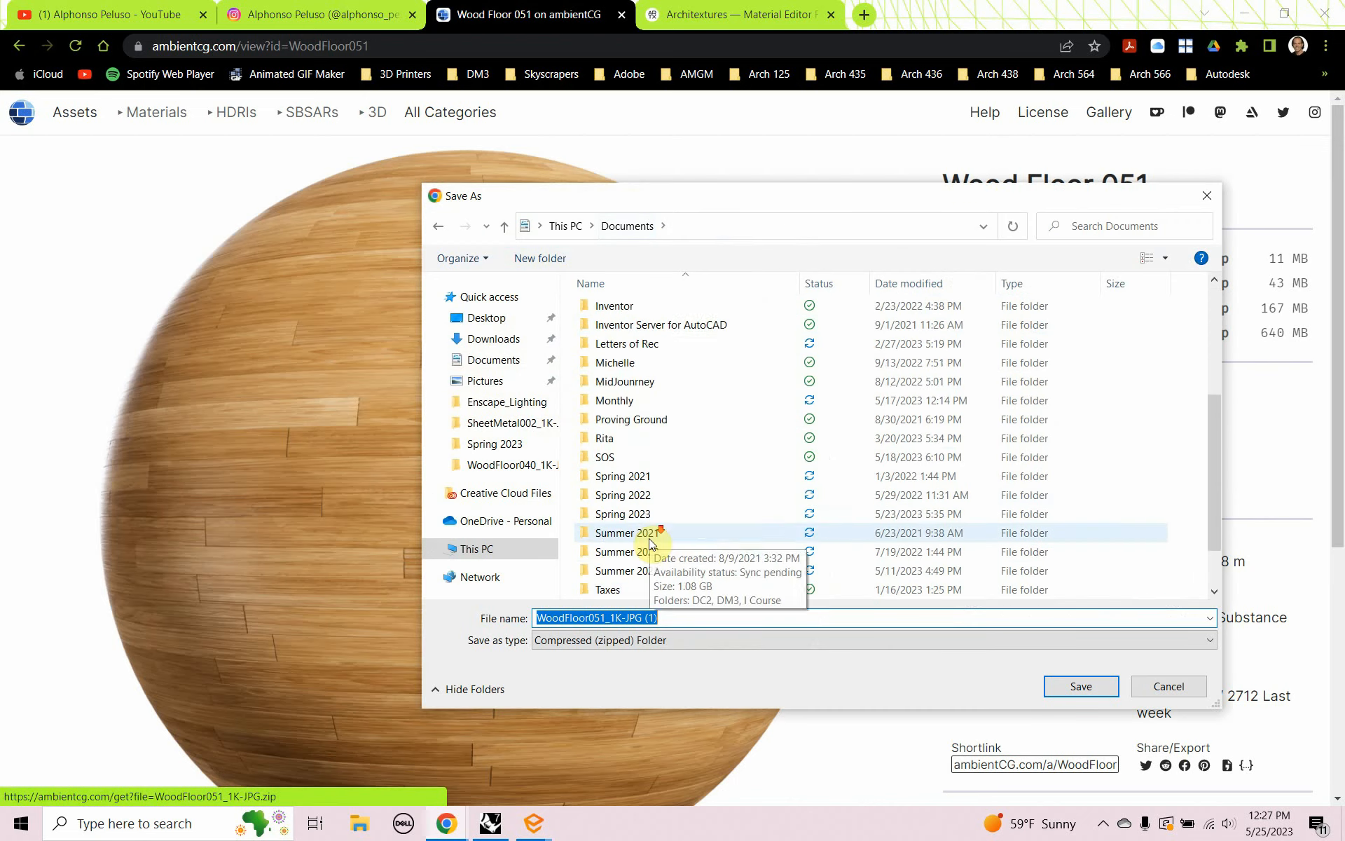
pyautogui.doubleClick(634, 553)
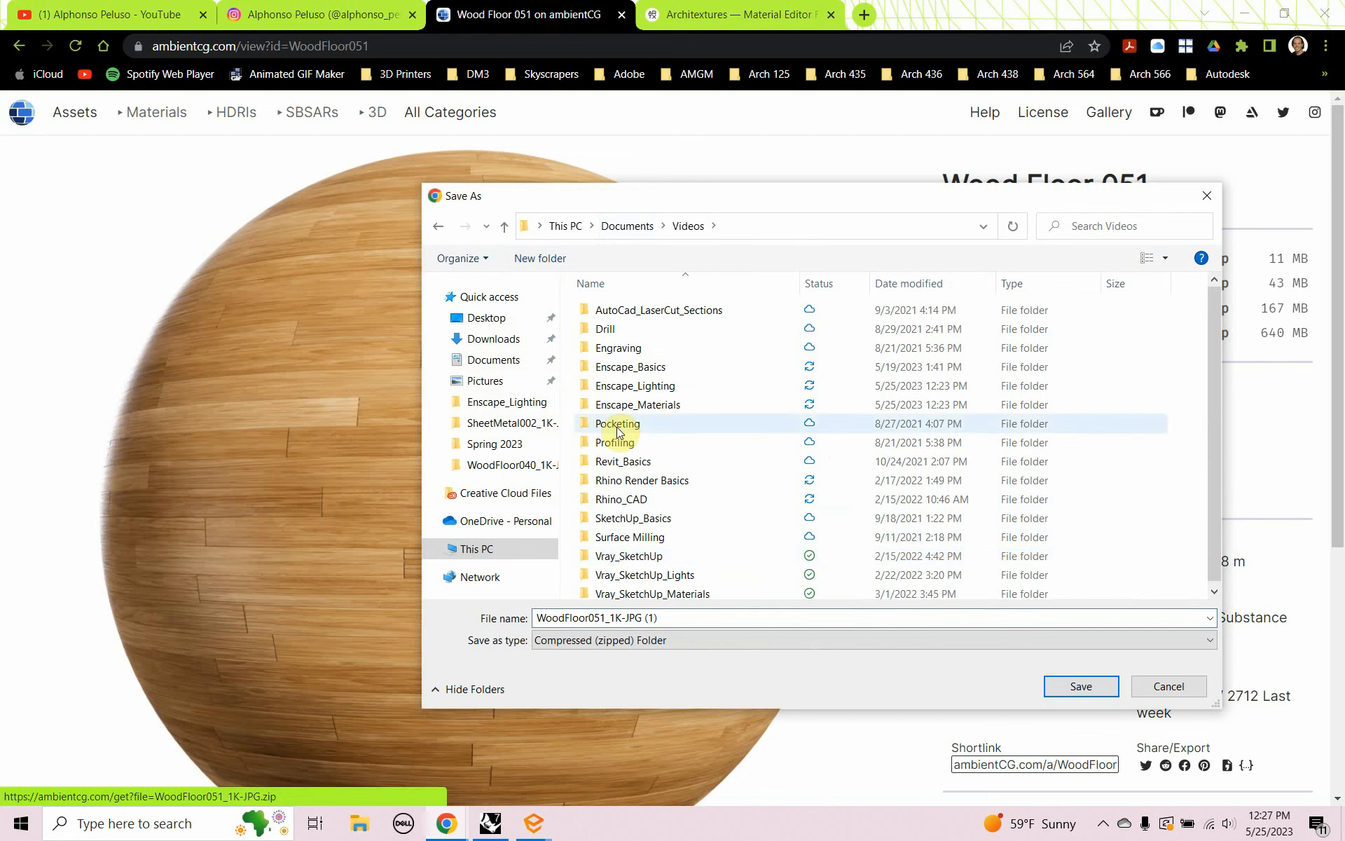
pyautogui.doubleClick(632, 405)
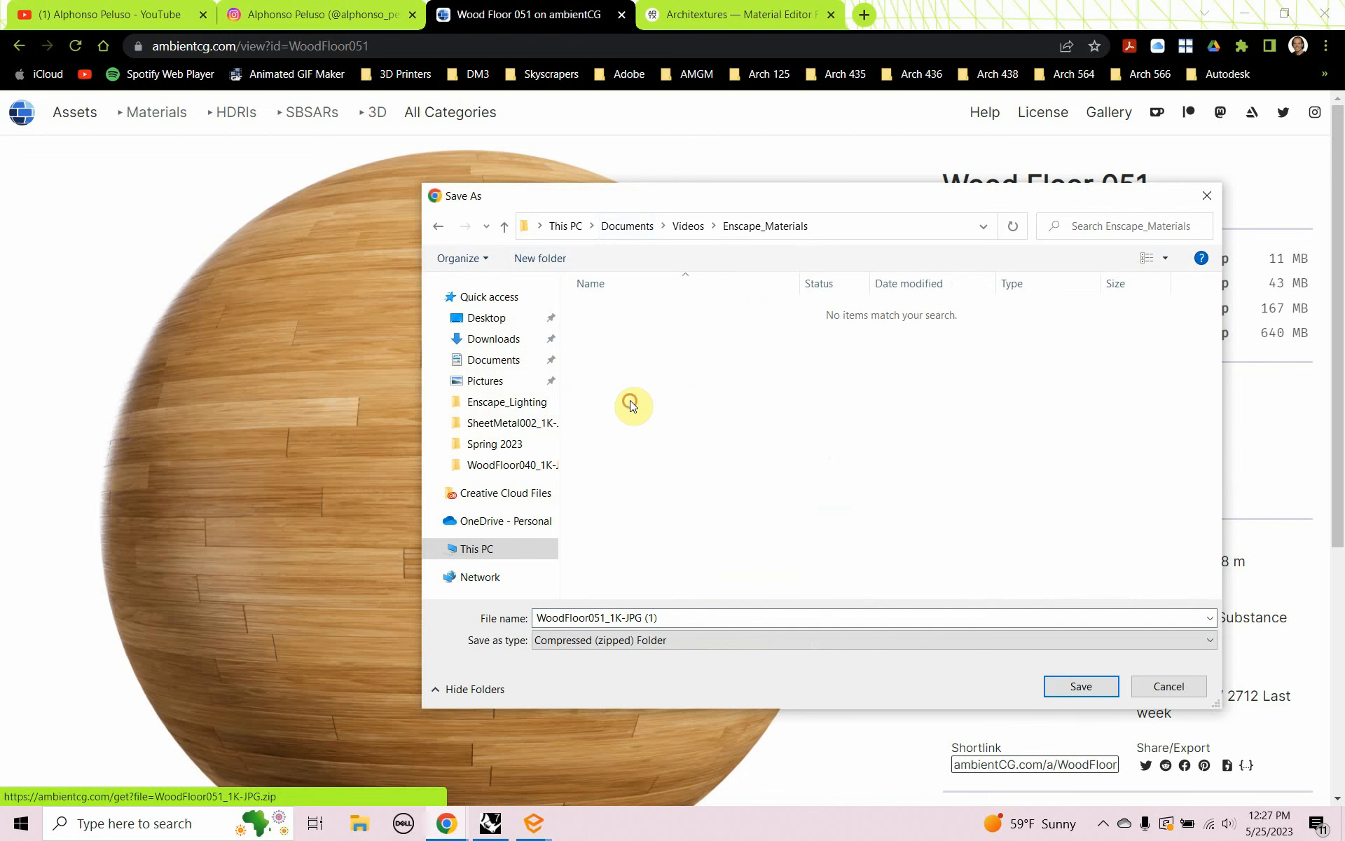
# Step: Create a folder named Materials inside Enscape_Materials and save the WoodFloor051_1K-JPG (1) zip in it
pyautogui.rightClick(630, 390)
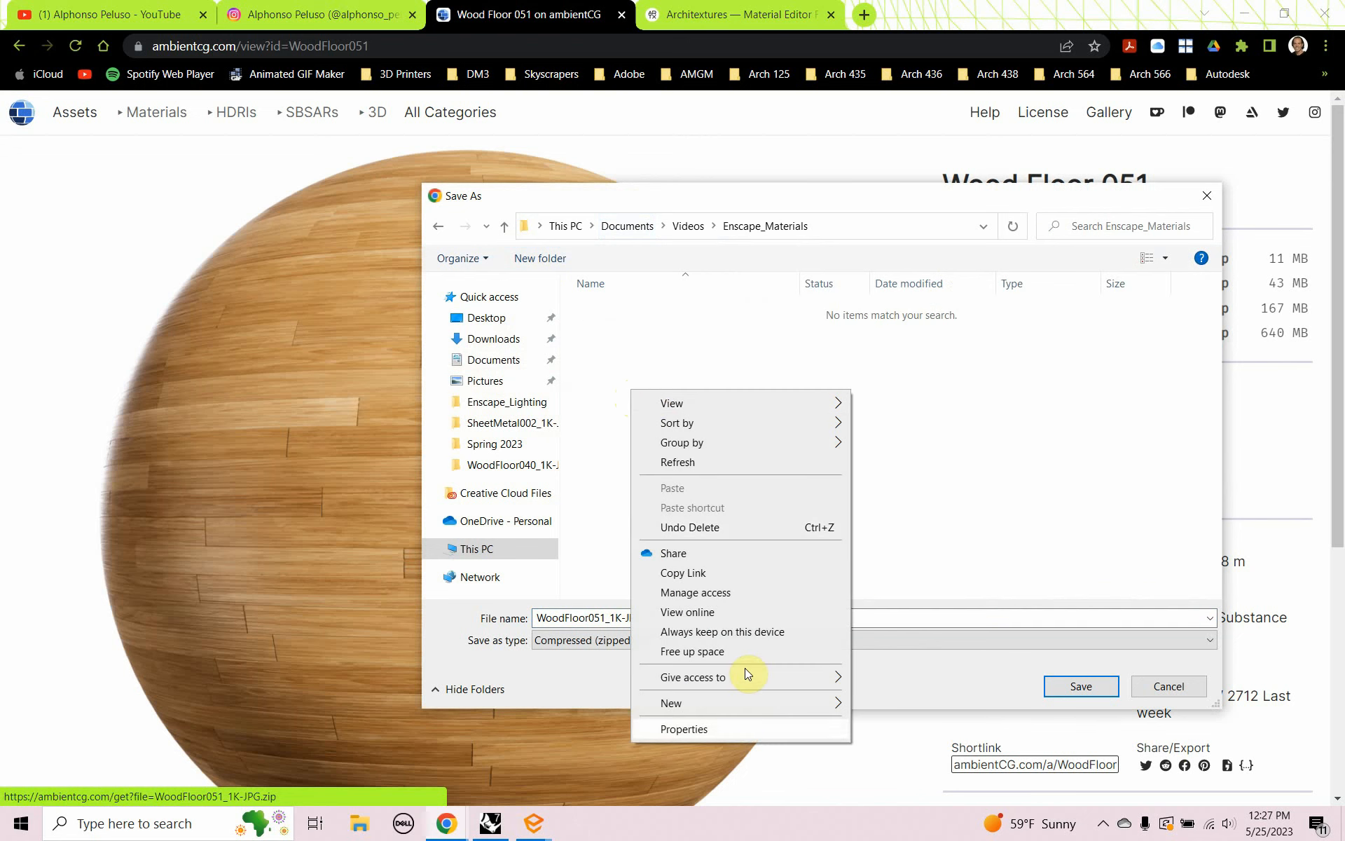
pyautogui.moveTo(755, 700)
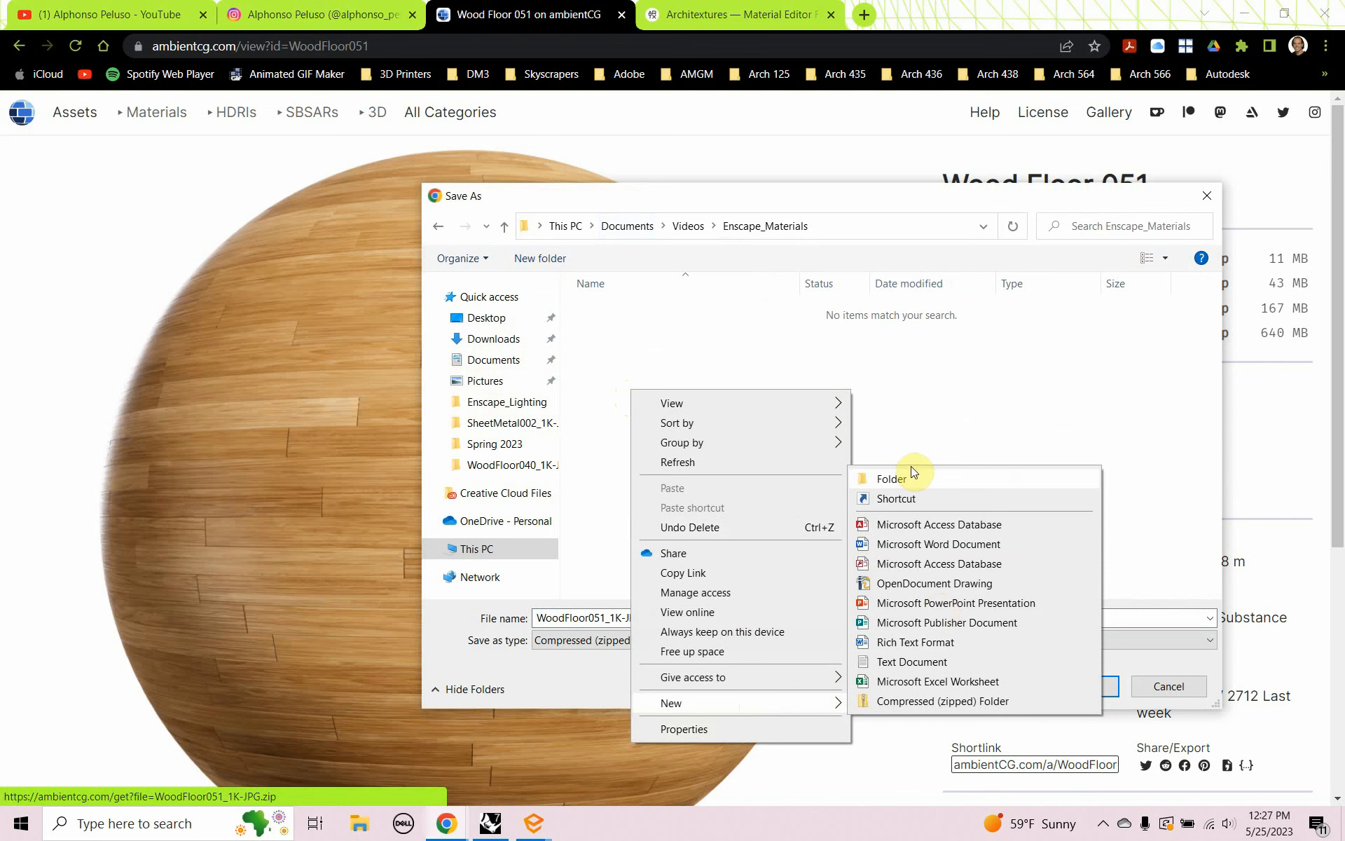
pyautogui.click(906, 477)
pyautogui.write('Mat')
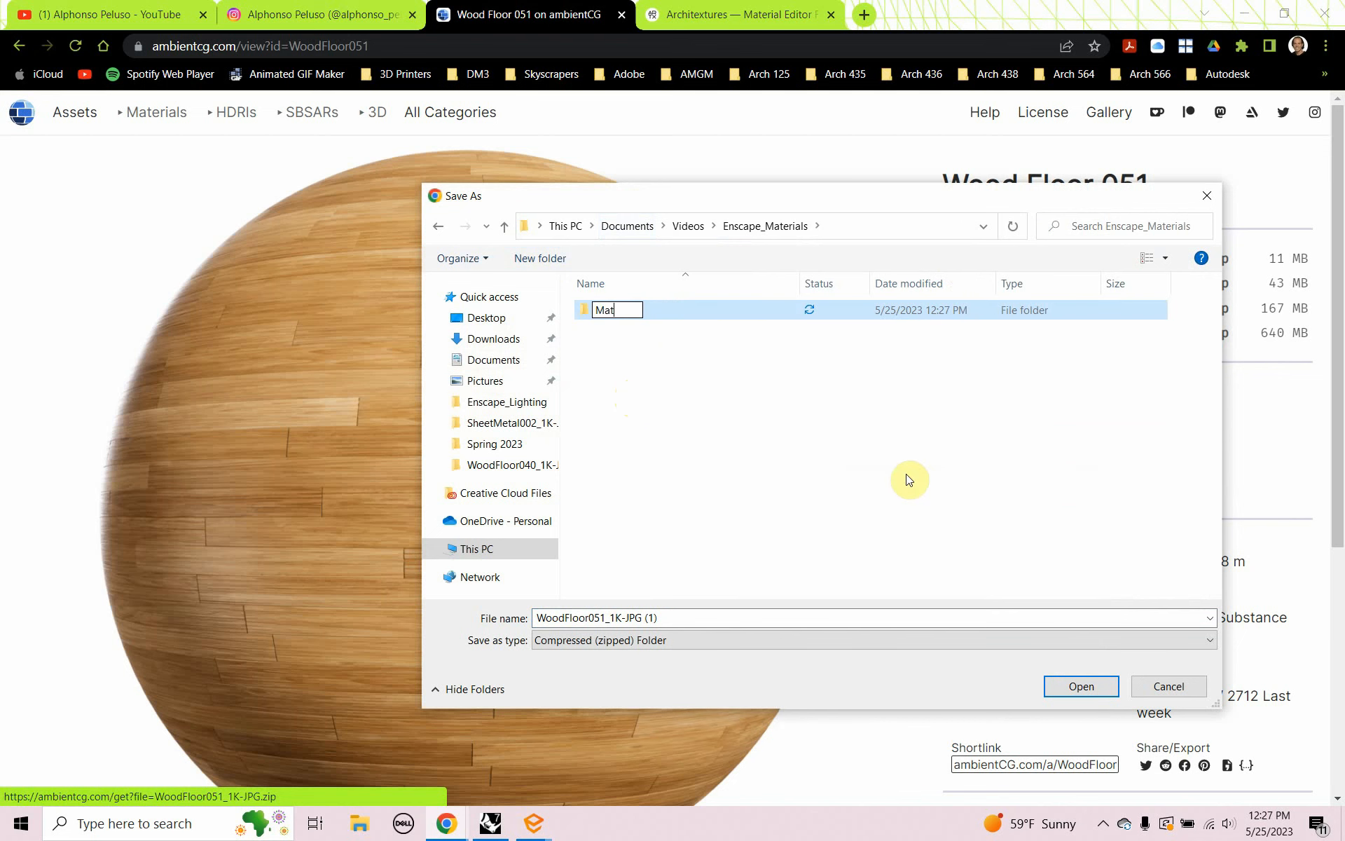
pyautogui.write('erials')
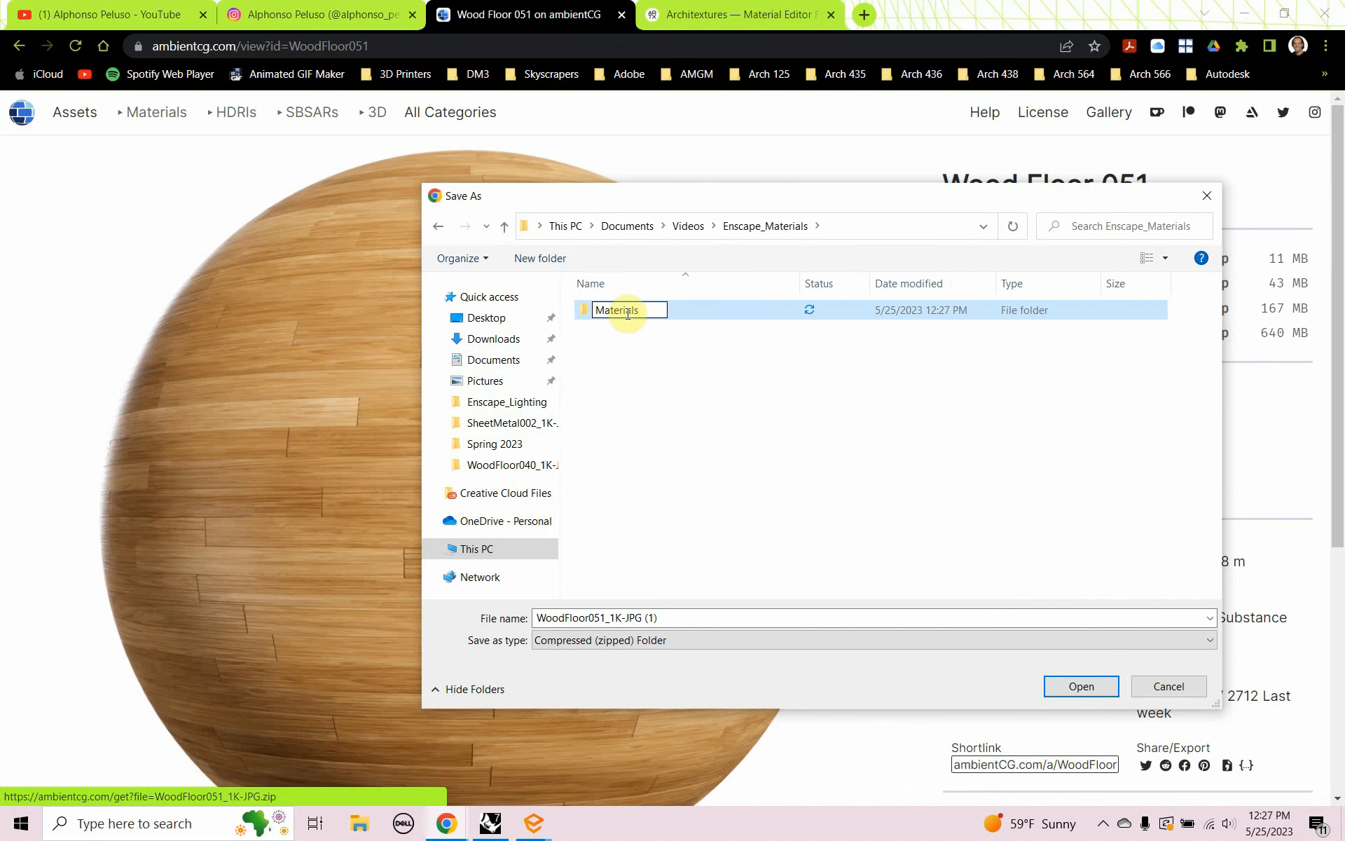
pyautogui.click(587, 309)
pyautogui.doubleClick(587, 308)
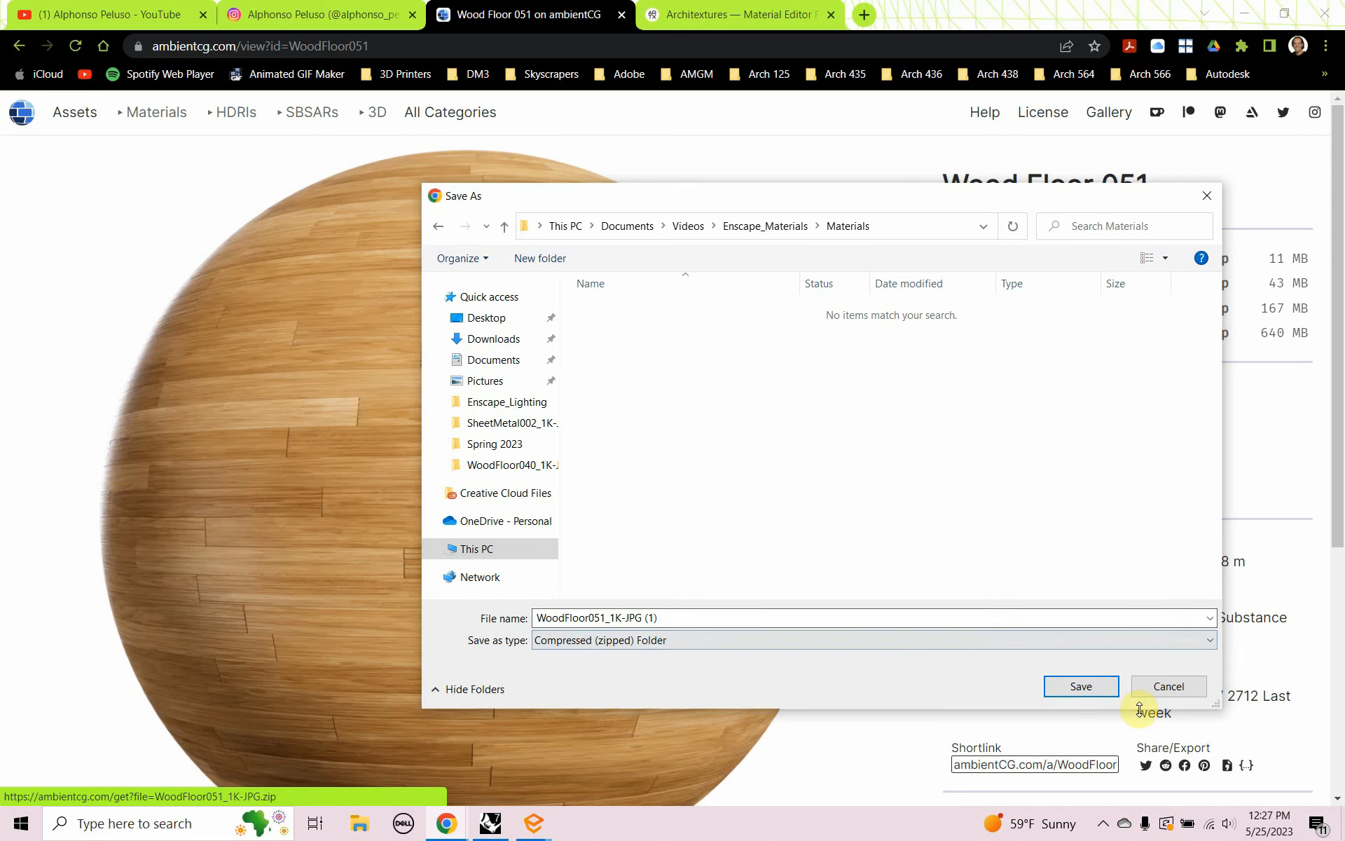
pyautogui.click(1094, 688)
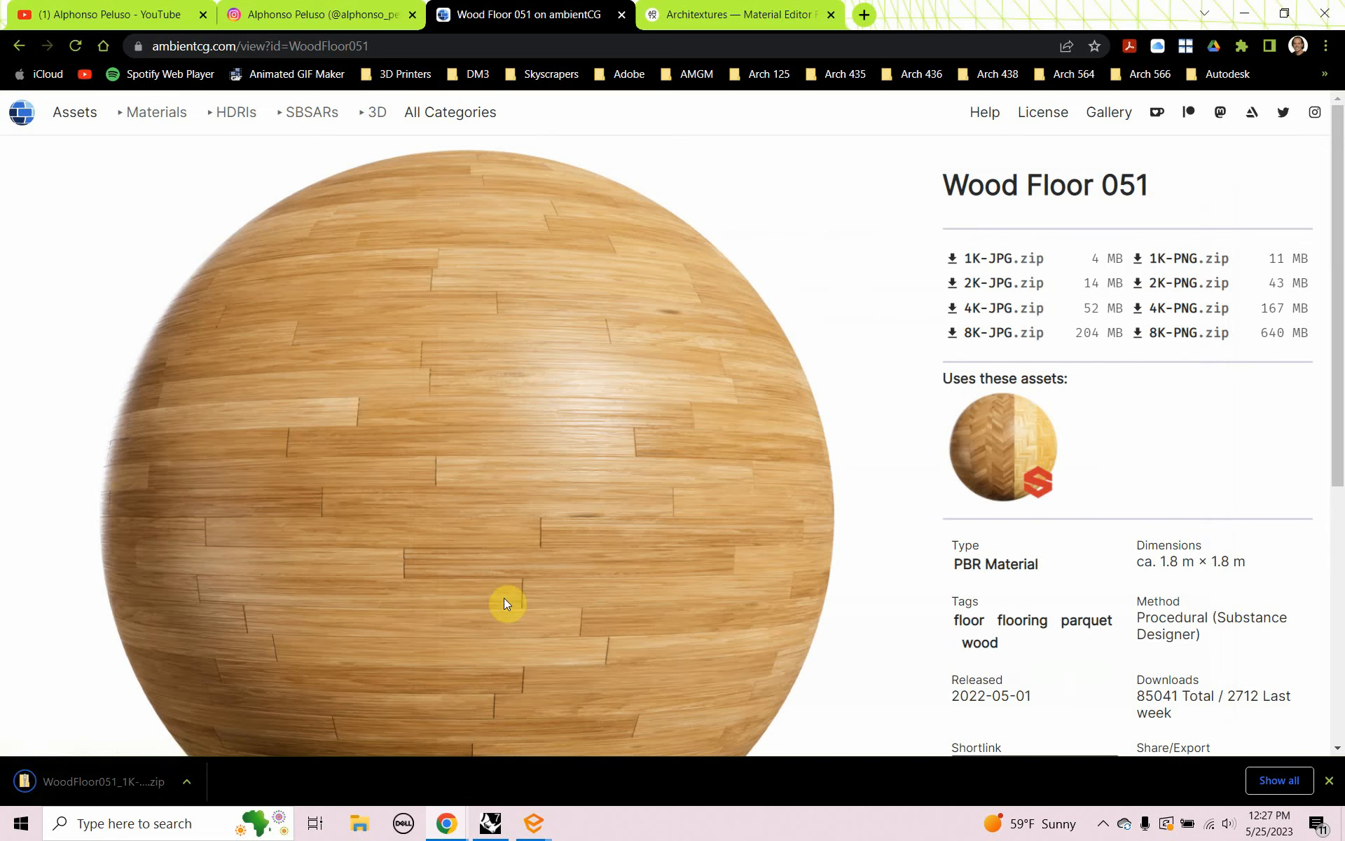
# Step: Show the downloaded wood floor zip in its folder and extract all its files there
pyautogui.click(186, 780)
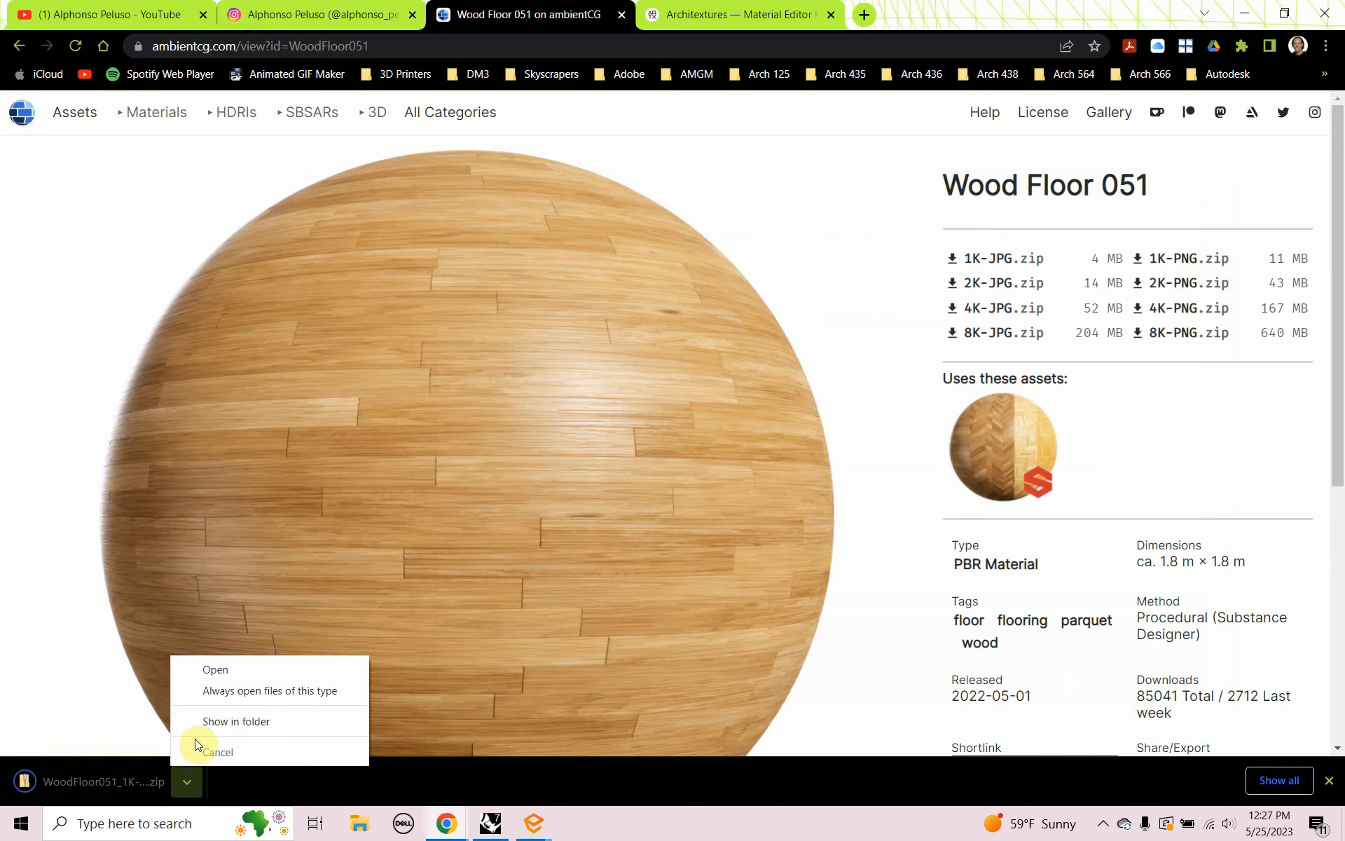
pyautogui.click(203, 722)
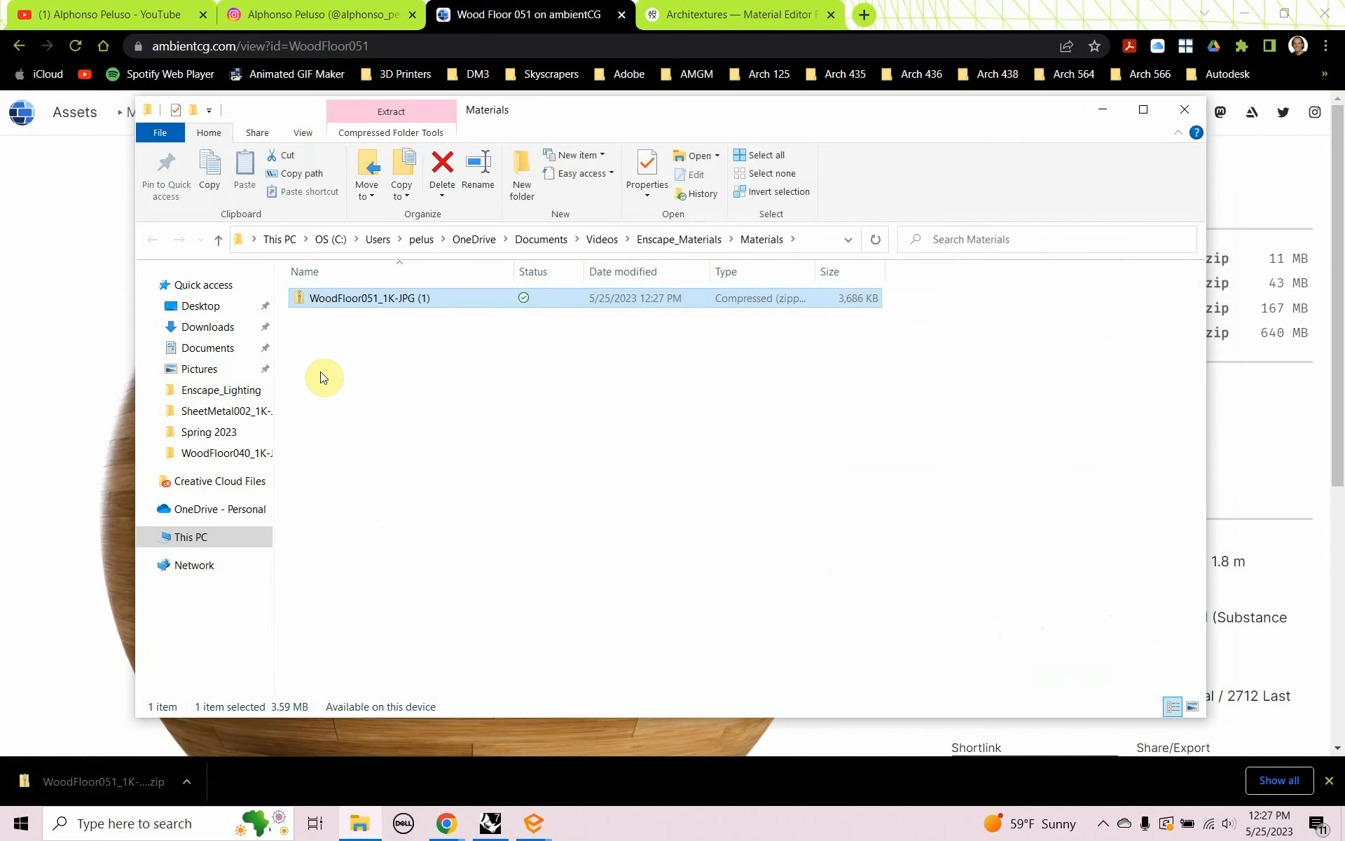
pyautogui.rightClick(301, 303)
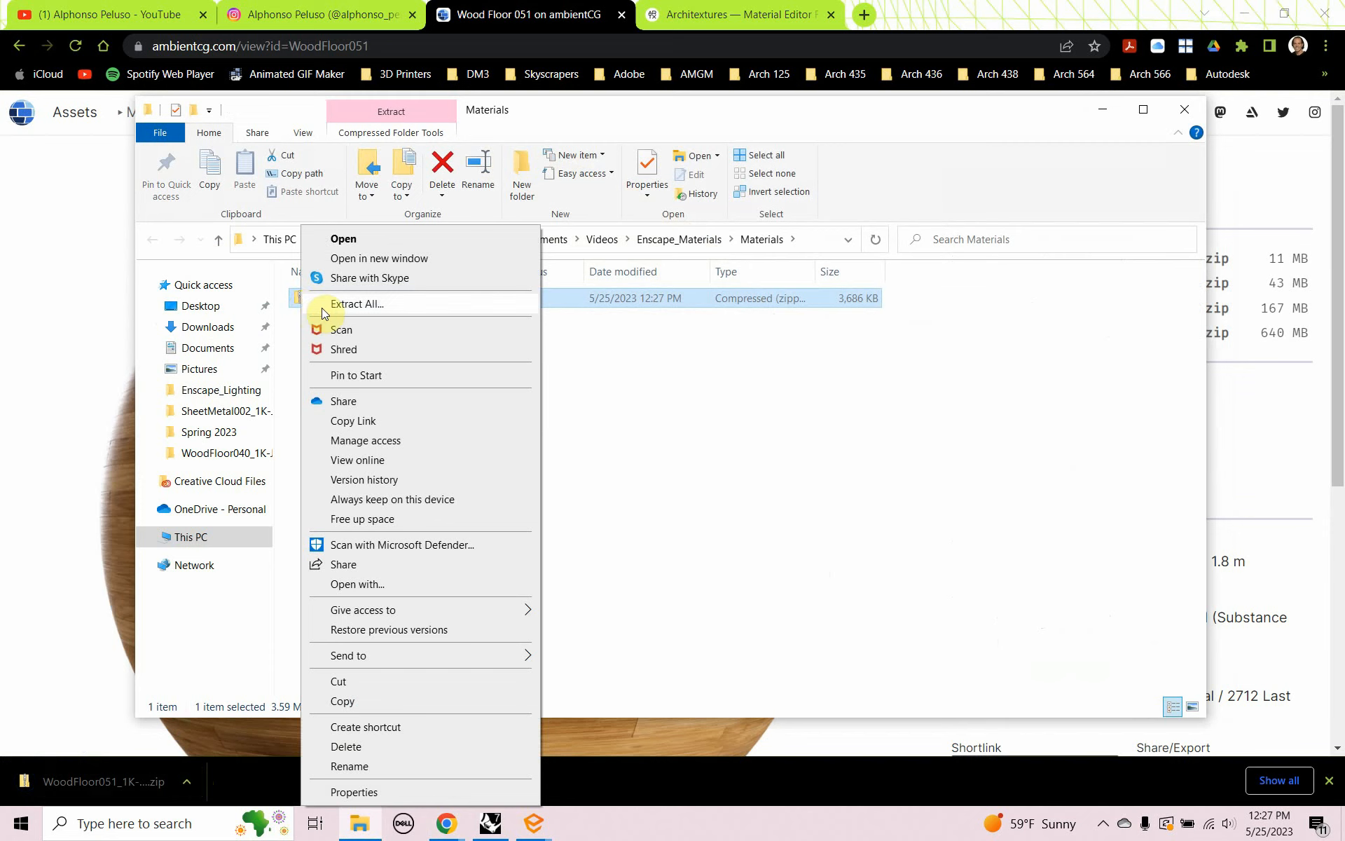
pyautogui.click(322, 309)
pyautogui.click(799, 589)
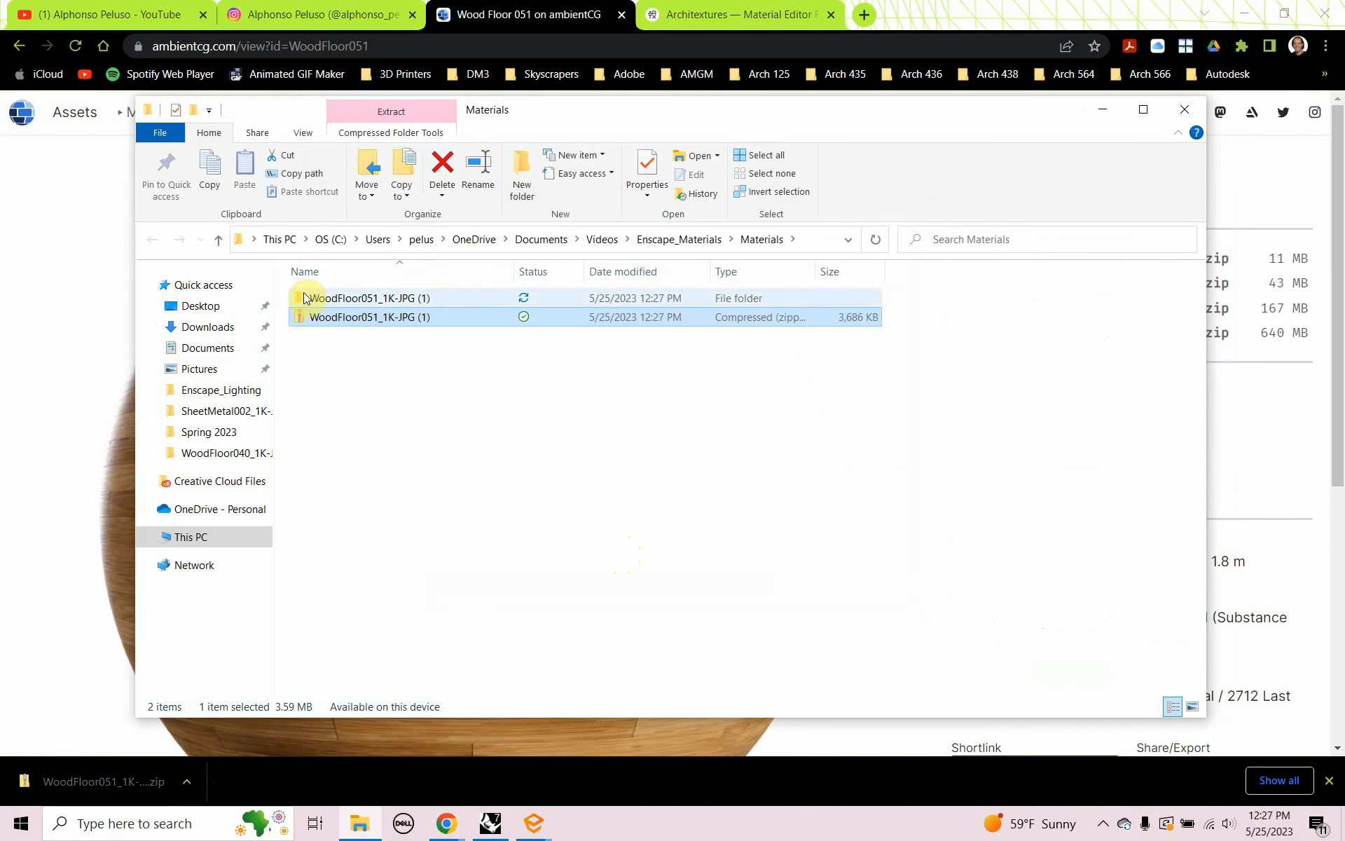
# Step: Open the extracted WoodFloor051_1K-JPG (1) folder and examine the displacement, ambient occlusion and roughness maps
pyautogui.doubleClick(313, 298)
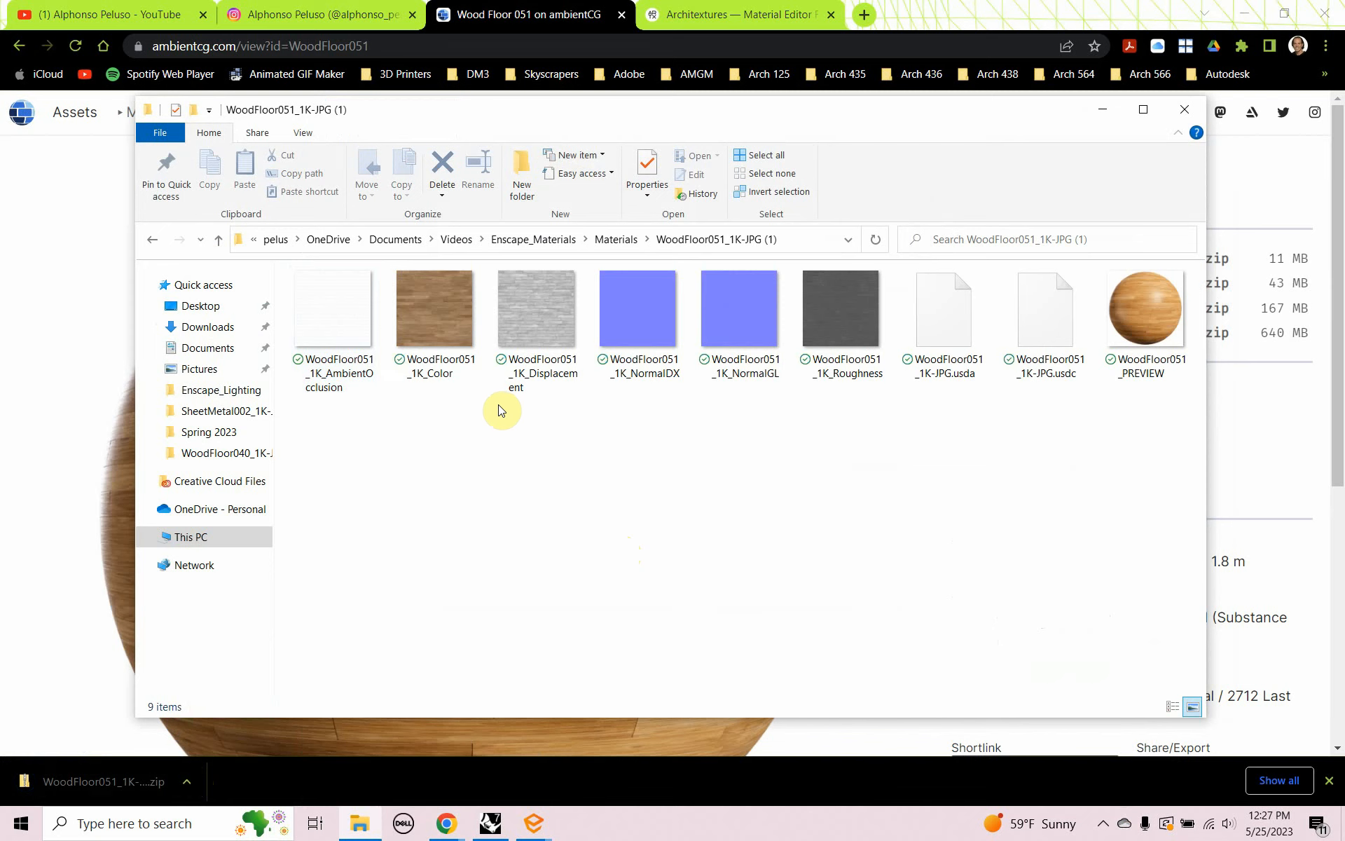
pyautogui.moveTo(543, 380)
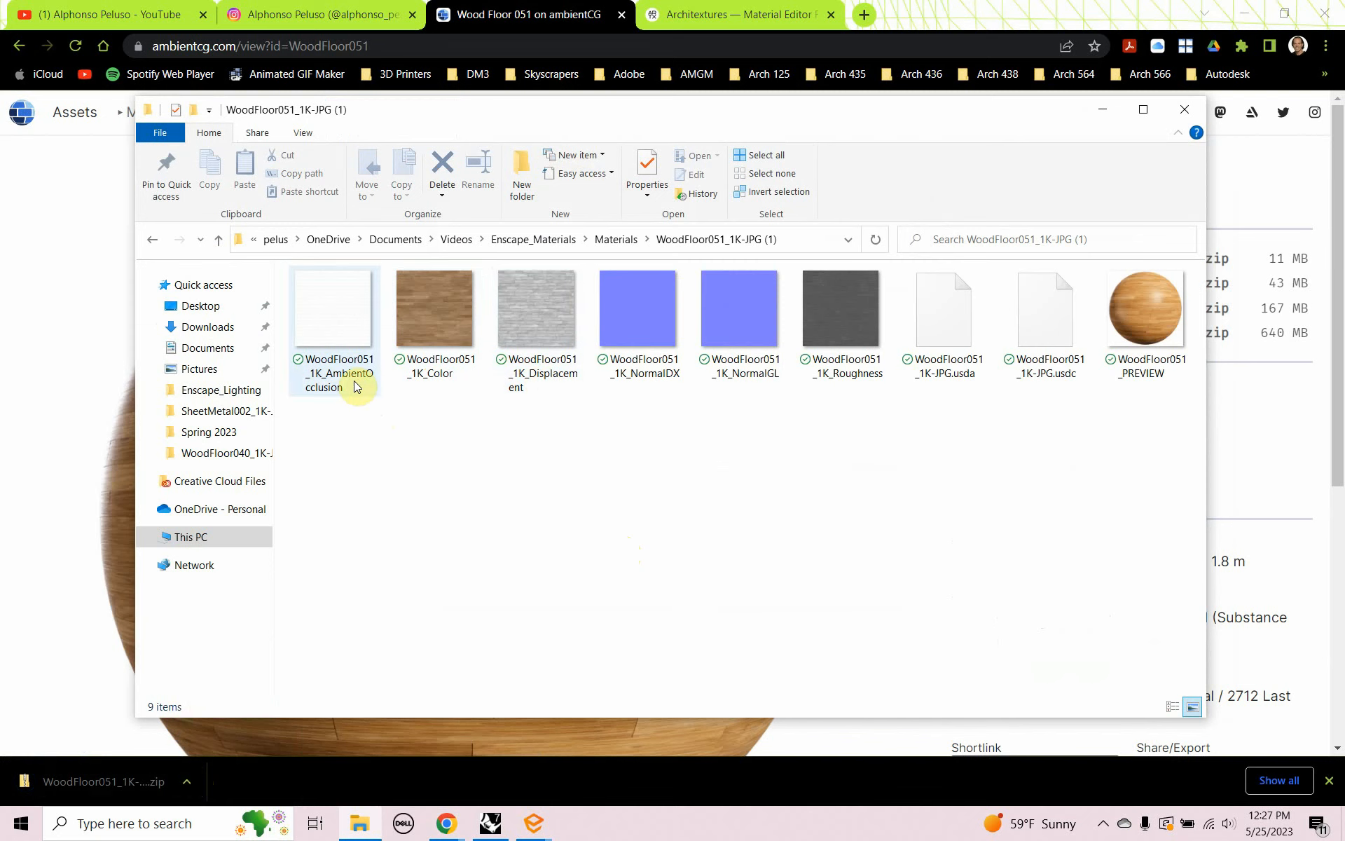
pyautogui.moveTo(353, 381)
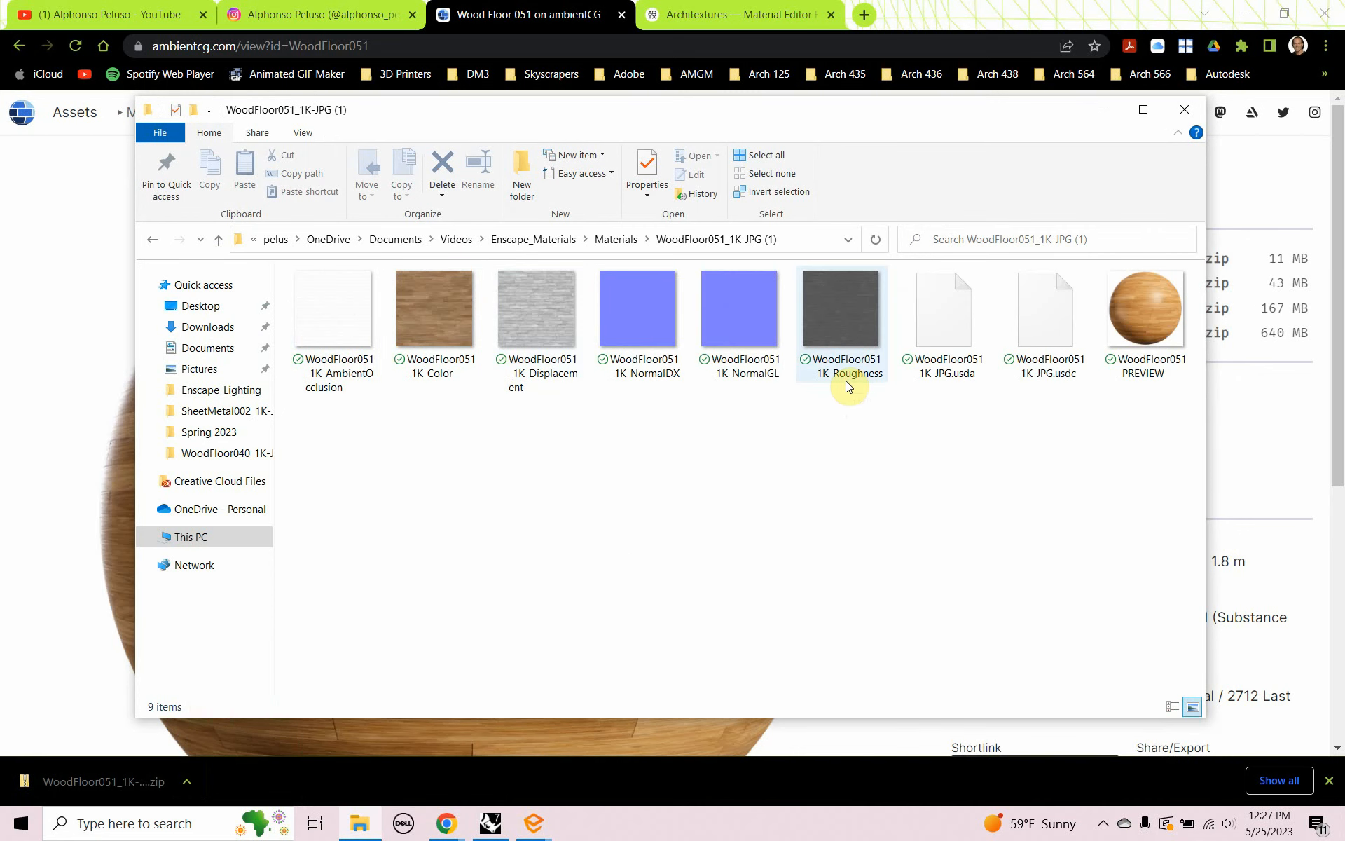
pyautogui.moveTo(849, 386)
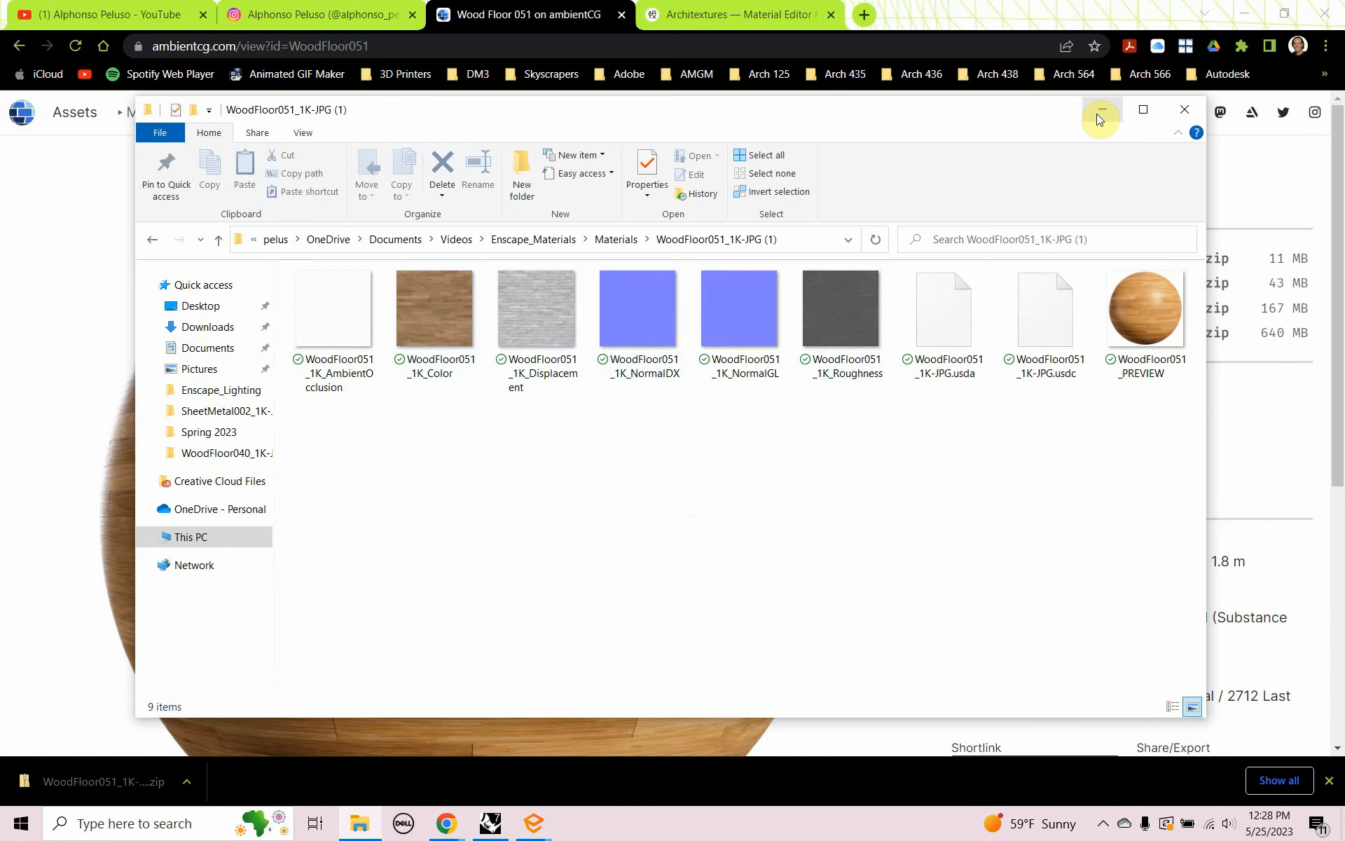
# Step: Return to Rhino, minimize the Enscape window and isolate the floor slab in the Interior viewport
pyautogui.click(533, 826)
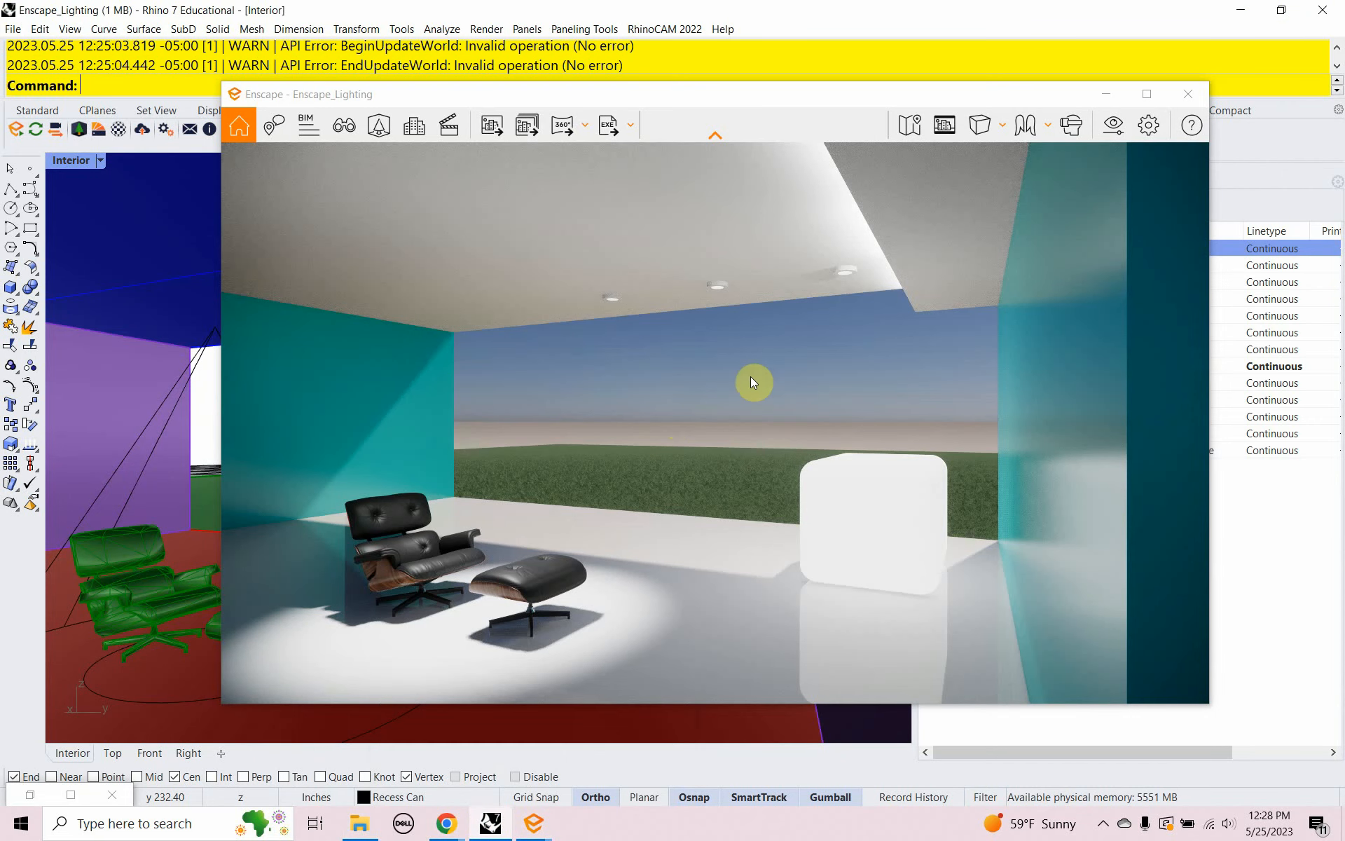
pyautogui.click(1104, 98)
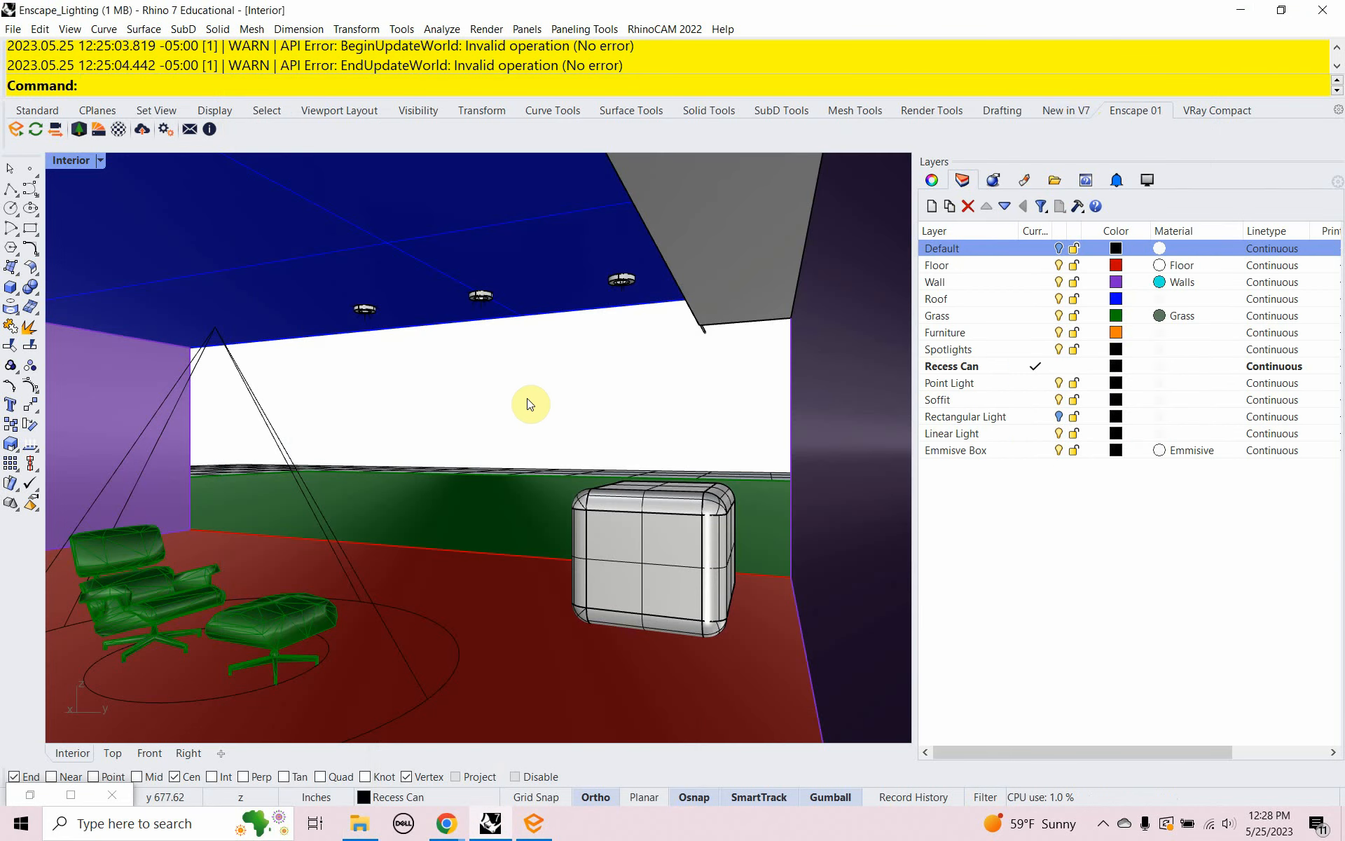
pyautogui.click(466, 597)
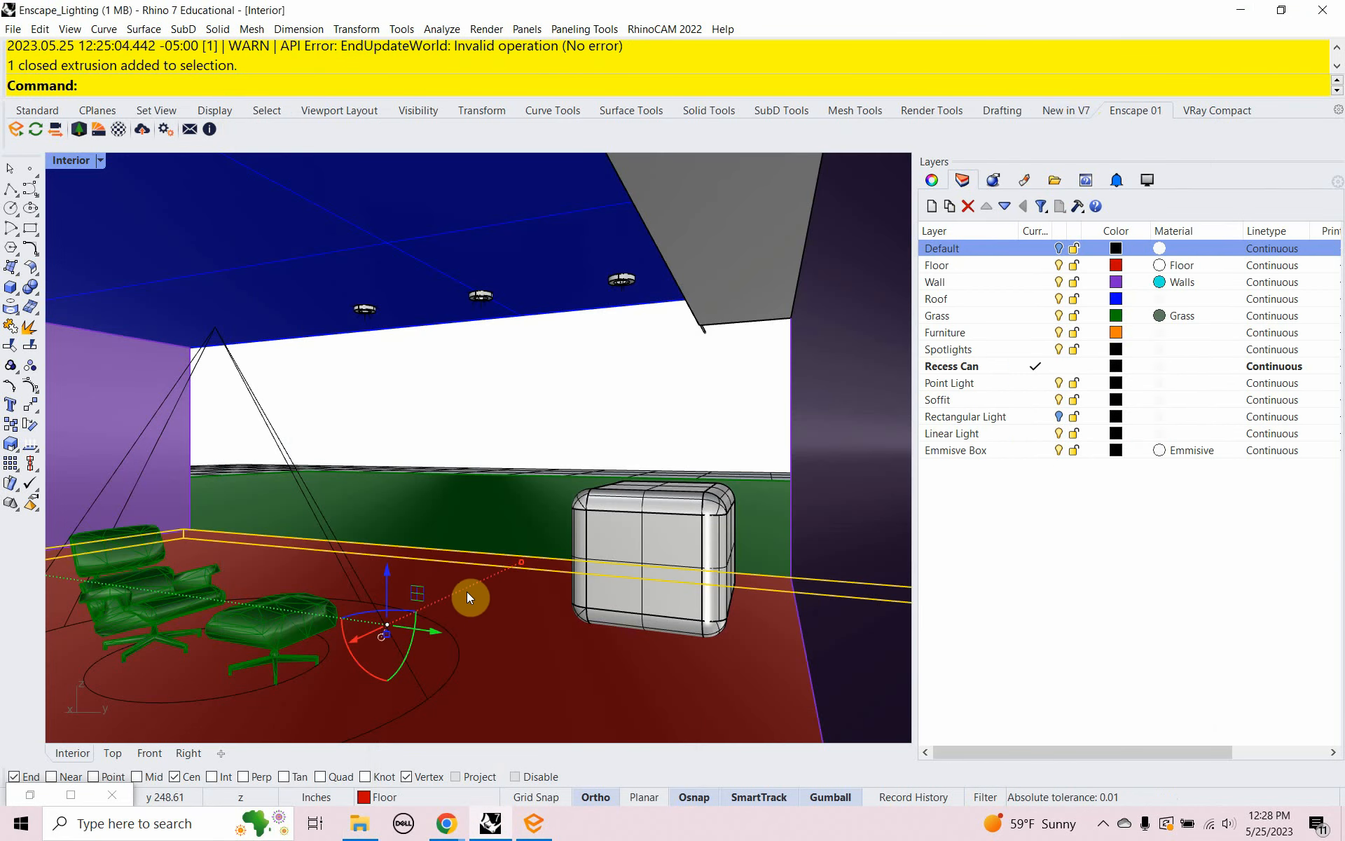
pyautogui.write('Isolate')
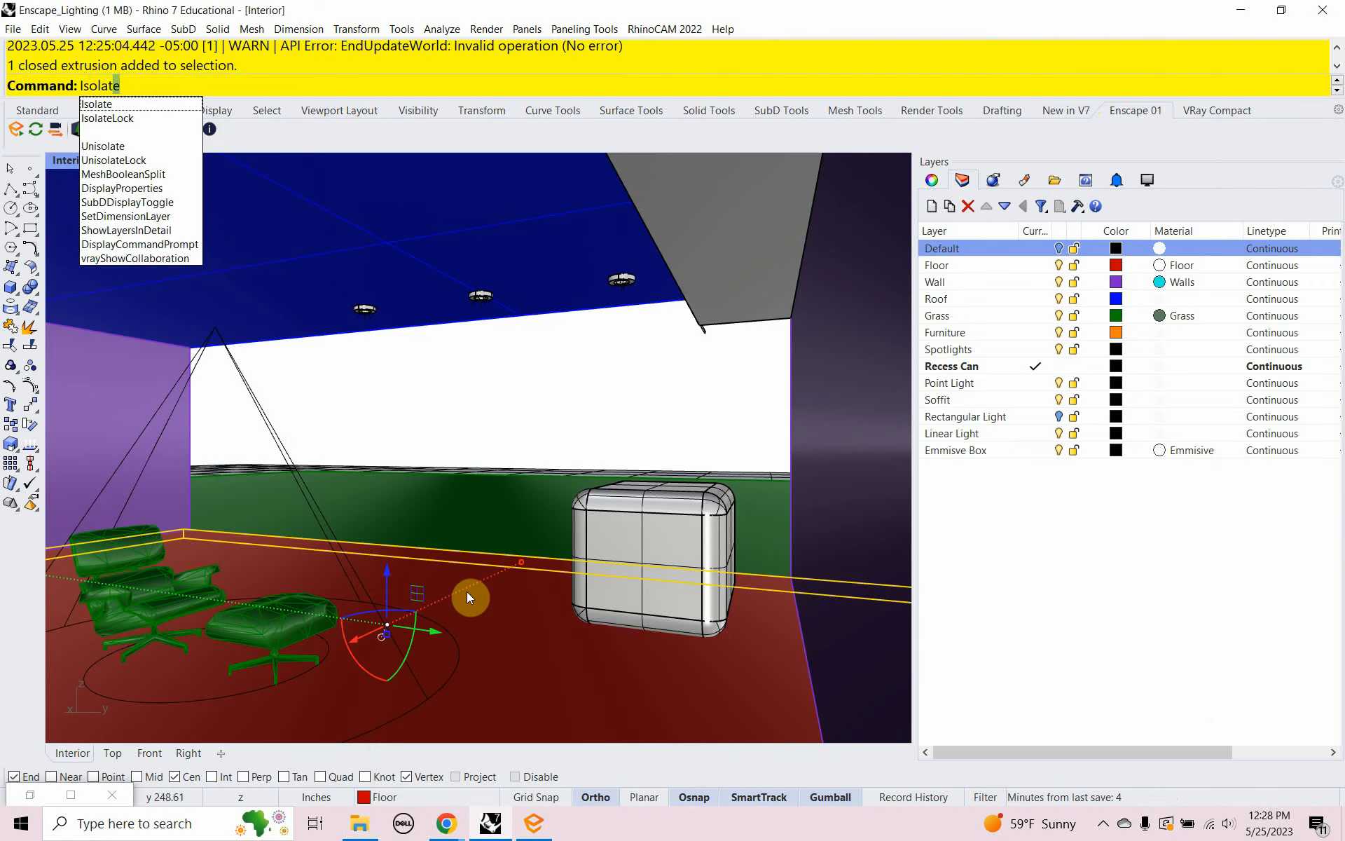
pyautogui.press('Return')
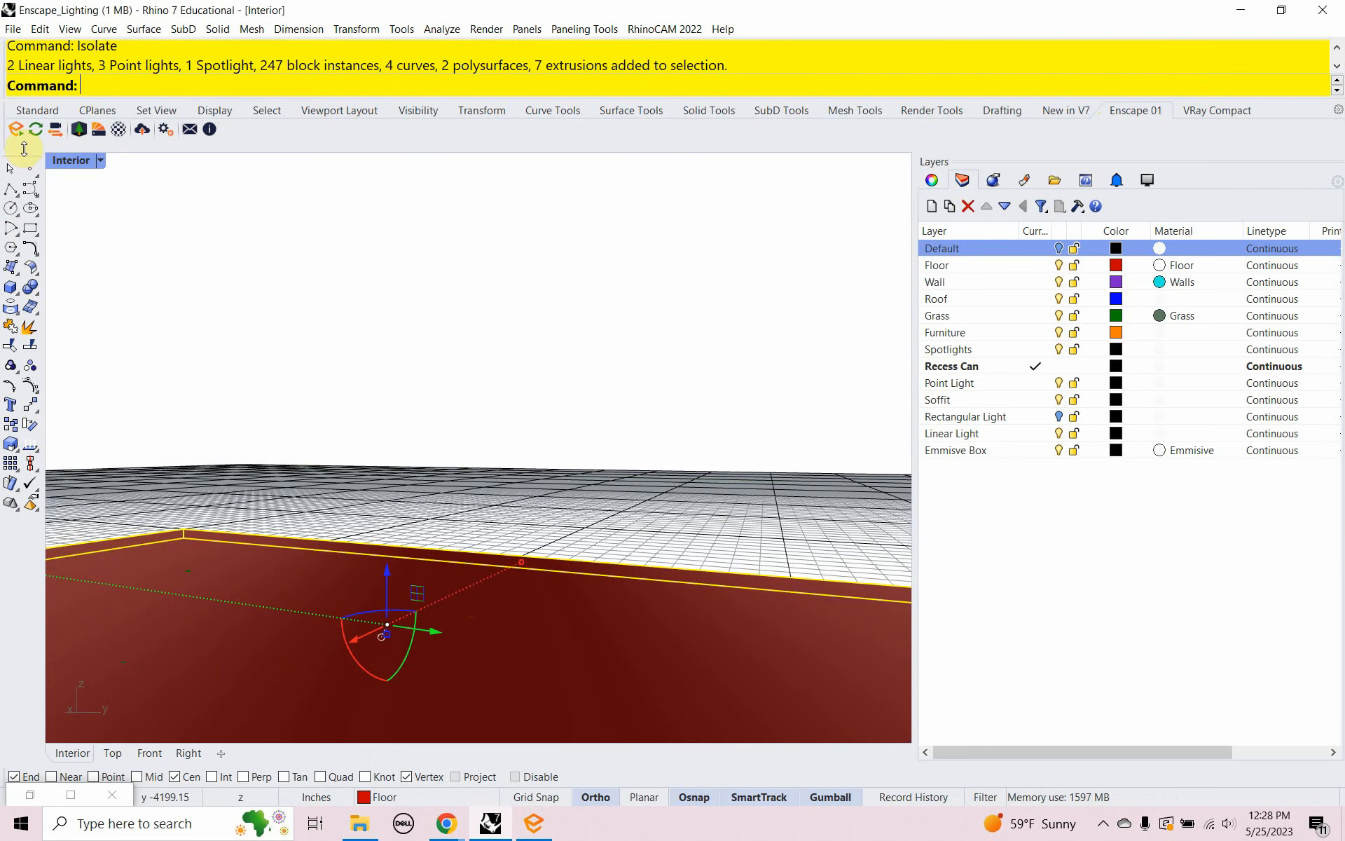
# Step: Restore the four-viewport layout and frame the floor slab in the Top, Front and Right viewports
pyautogui.doubleClick(69, 160)
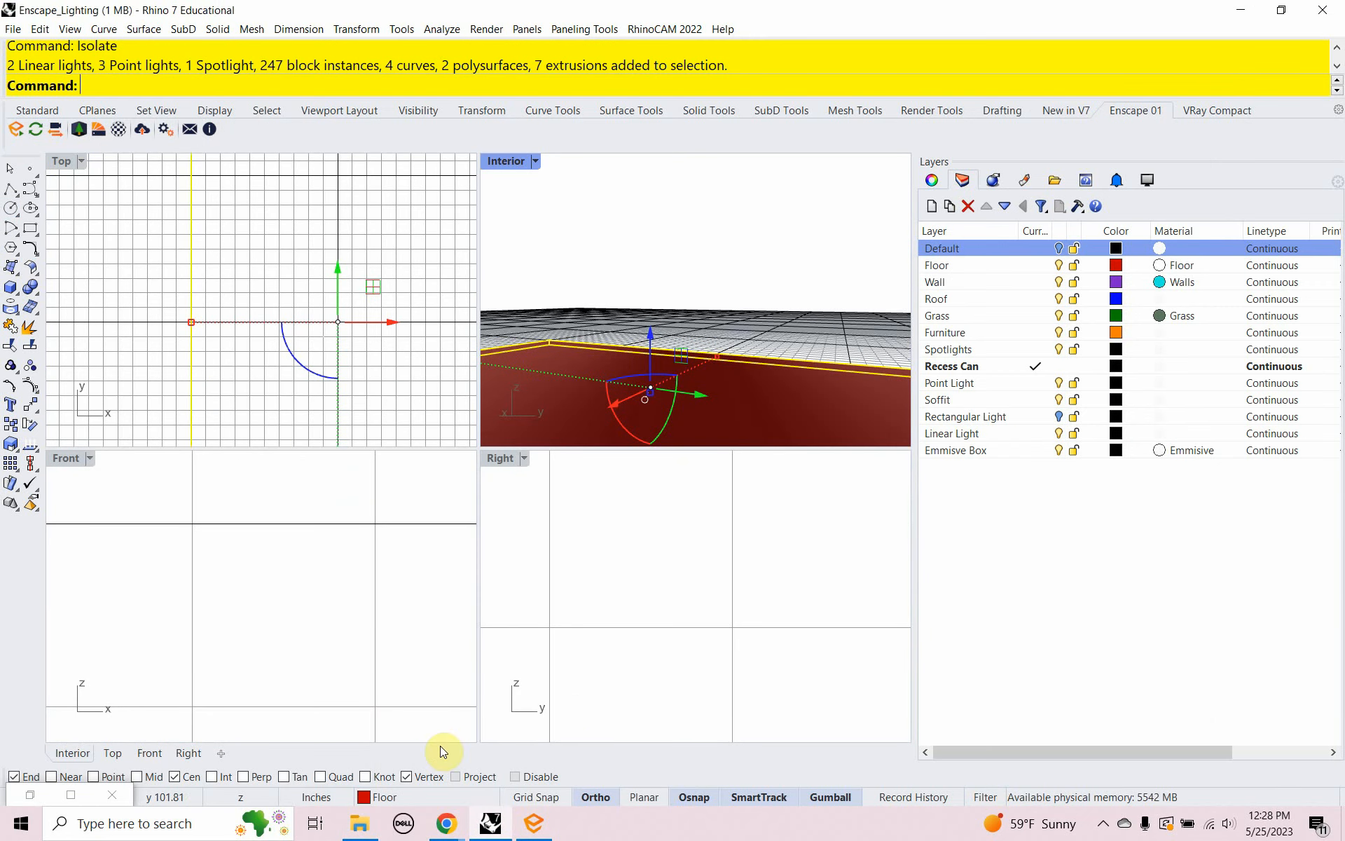
pyautogui.scroll(3, 339, 544)
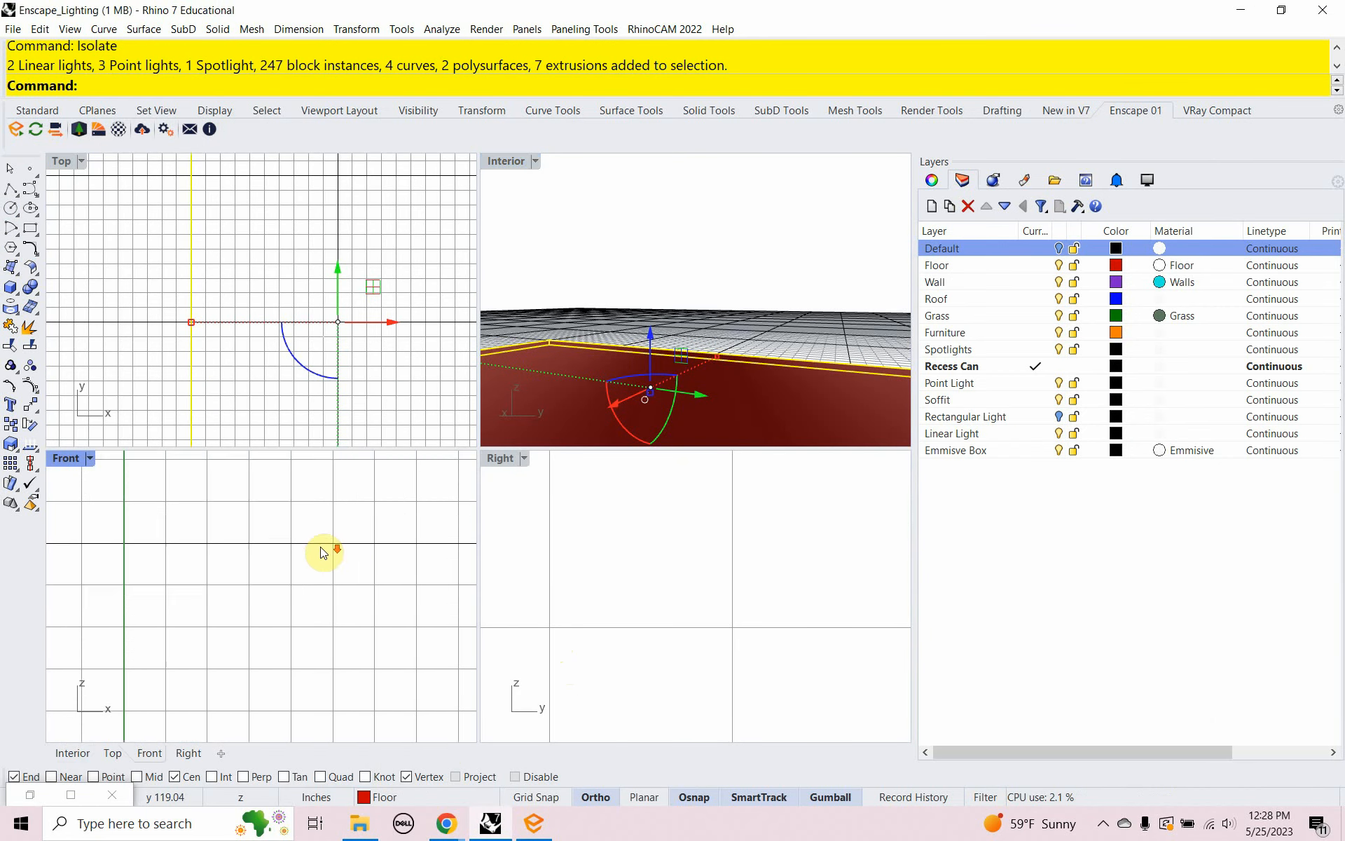
pyautogui.scroll(-12, 321, 548)
pyautogui.moveTo(337, 576); pyautogui.dragTo(174, 534, button='right')
pyautogui.moveTo(266, 336); pyautogui.dragTo(269, 283, button='right')
pyautogui.scroll(-10, 245, 353)
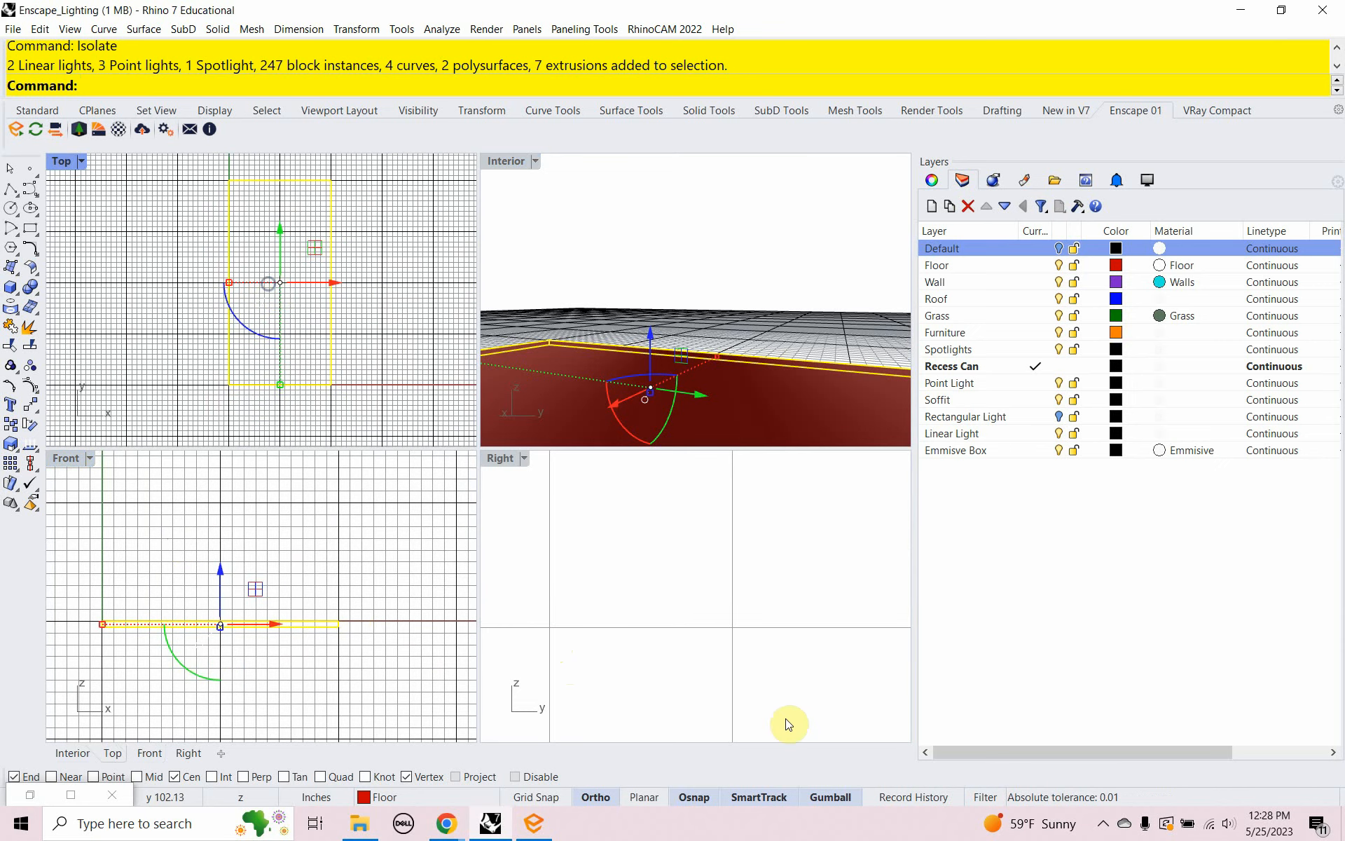
pyautogui.scroll(-8, 702, 603)
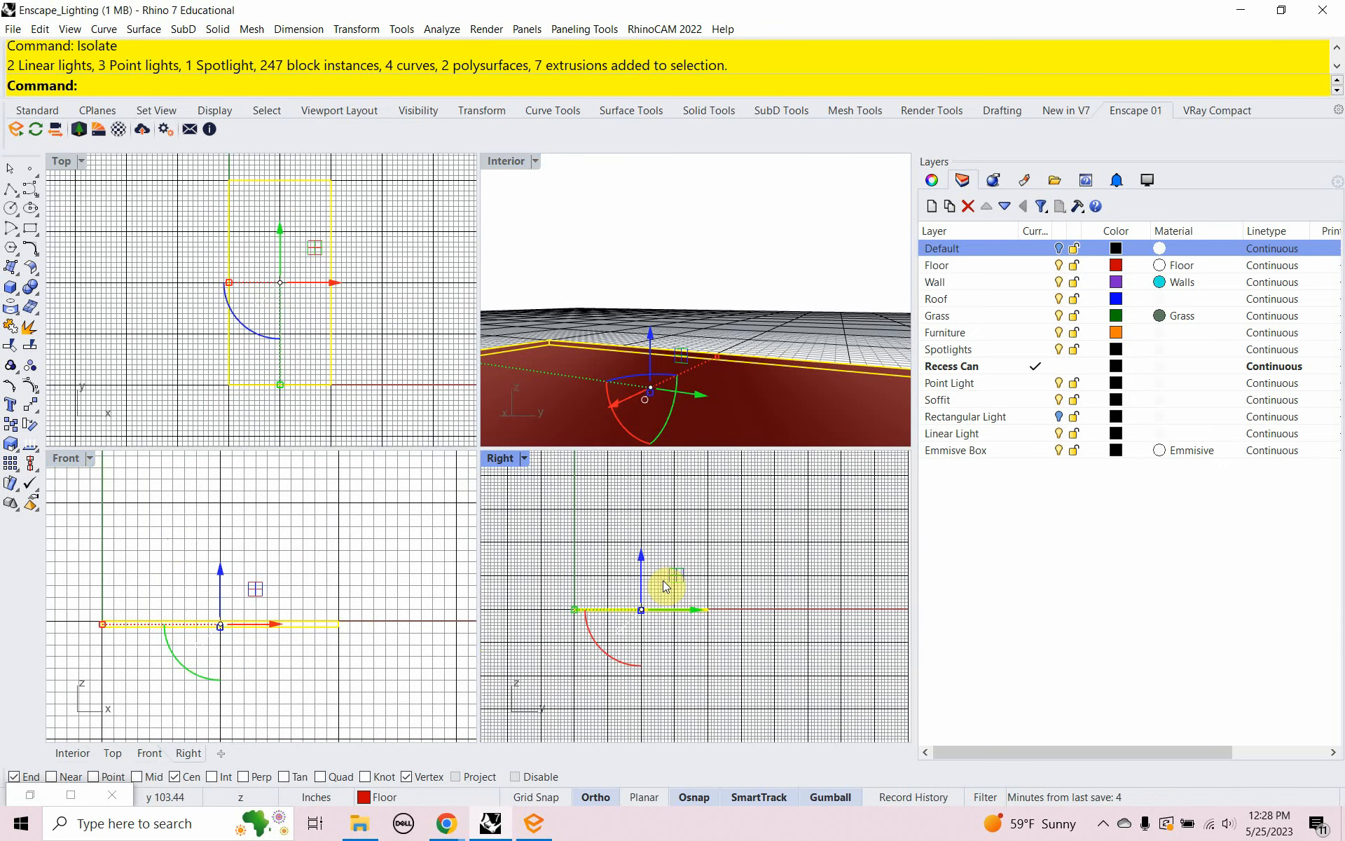
pyautogui.scroll(6, 658, 591)
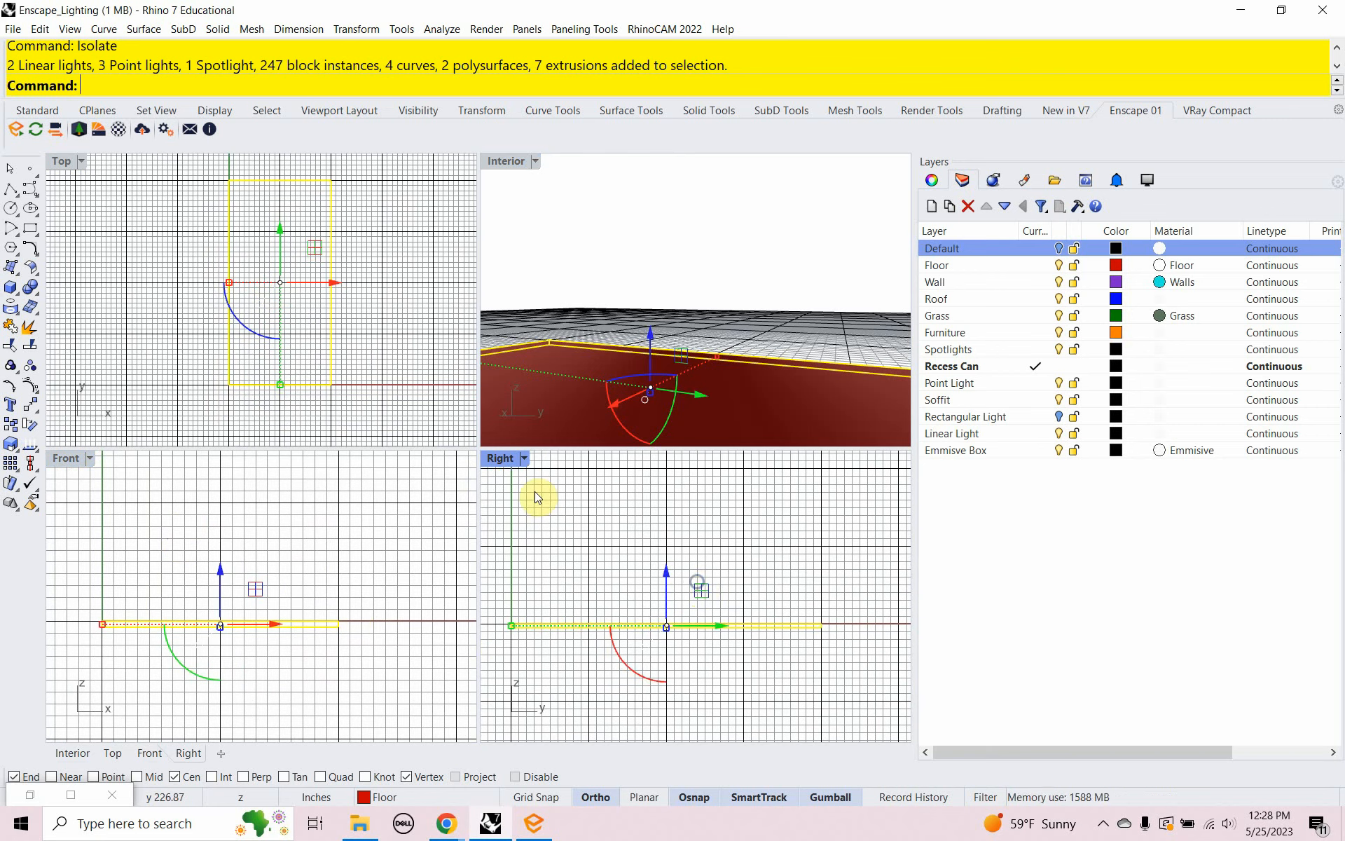
# Step: Change the Right viewport to a Perspective view of the floor slab
pyautogui.click(524, 459)
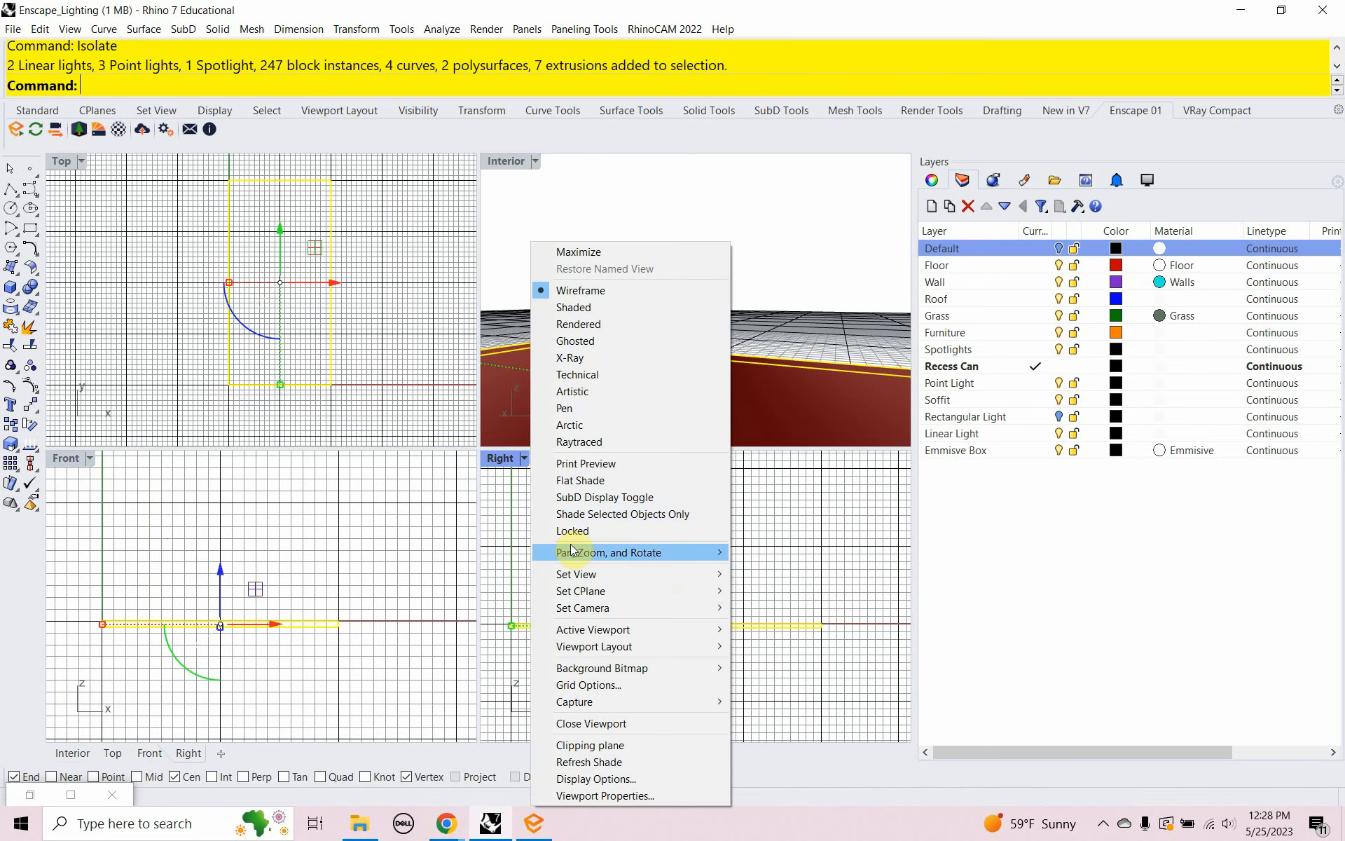
pyautogui.moveTo(576, 574)
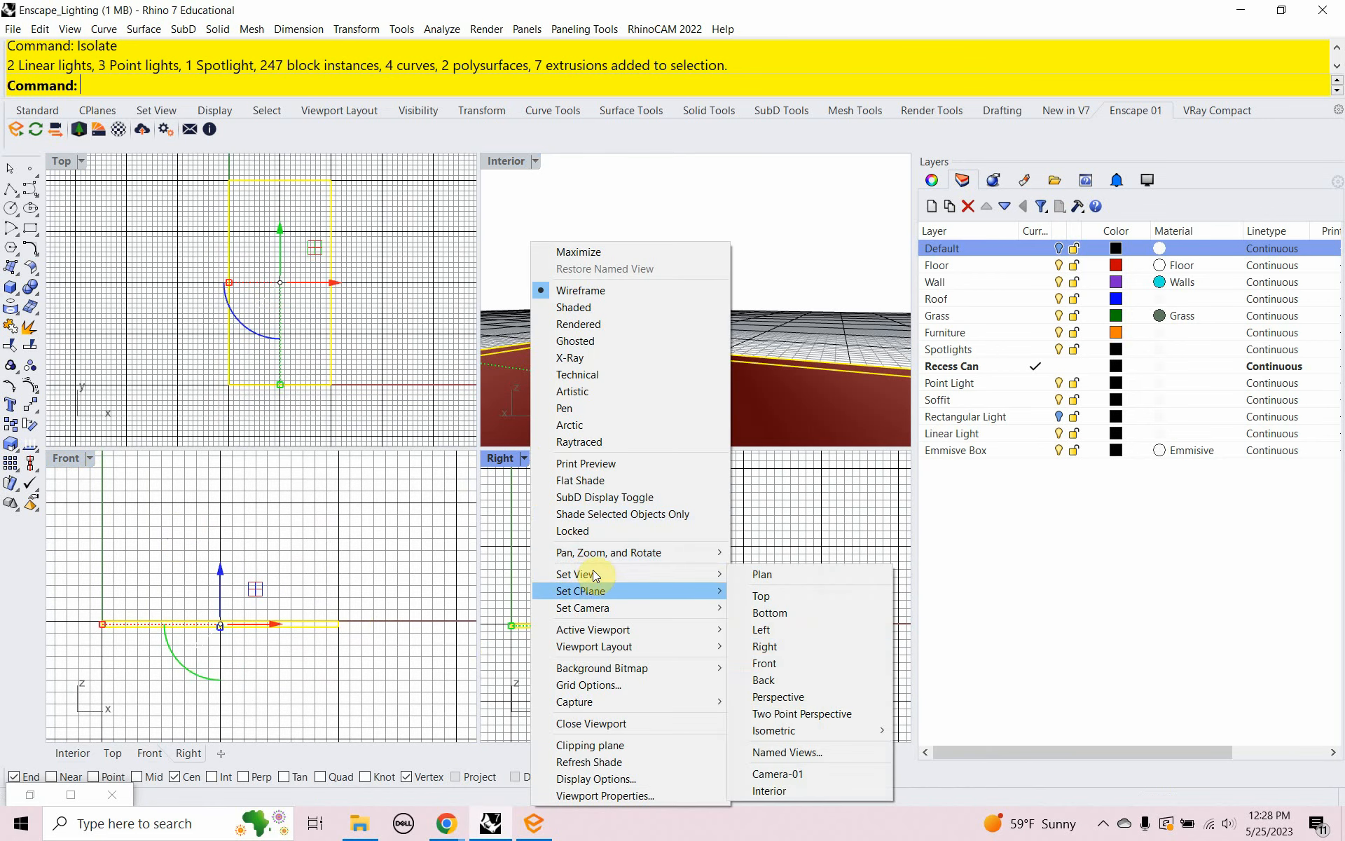
pyautogui.click(805, 696)
pyautogui.moveTo(665, 641); pyautogui.dragTo(738, 661, button='right')
# Step: Set the Perspective viewport's construction plane to World Top with the CPlane command
pyautogui.write('C')
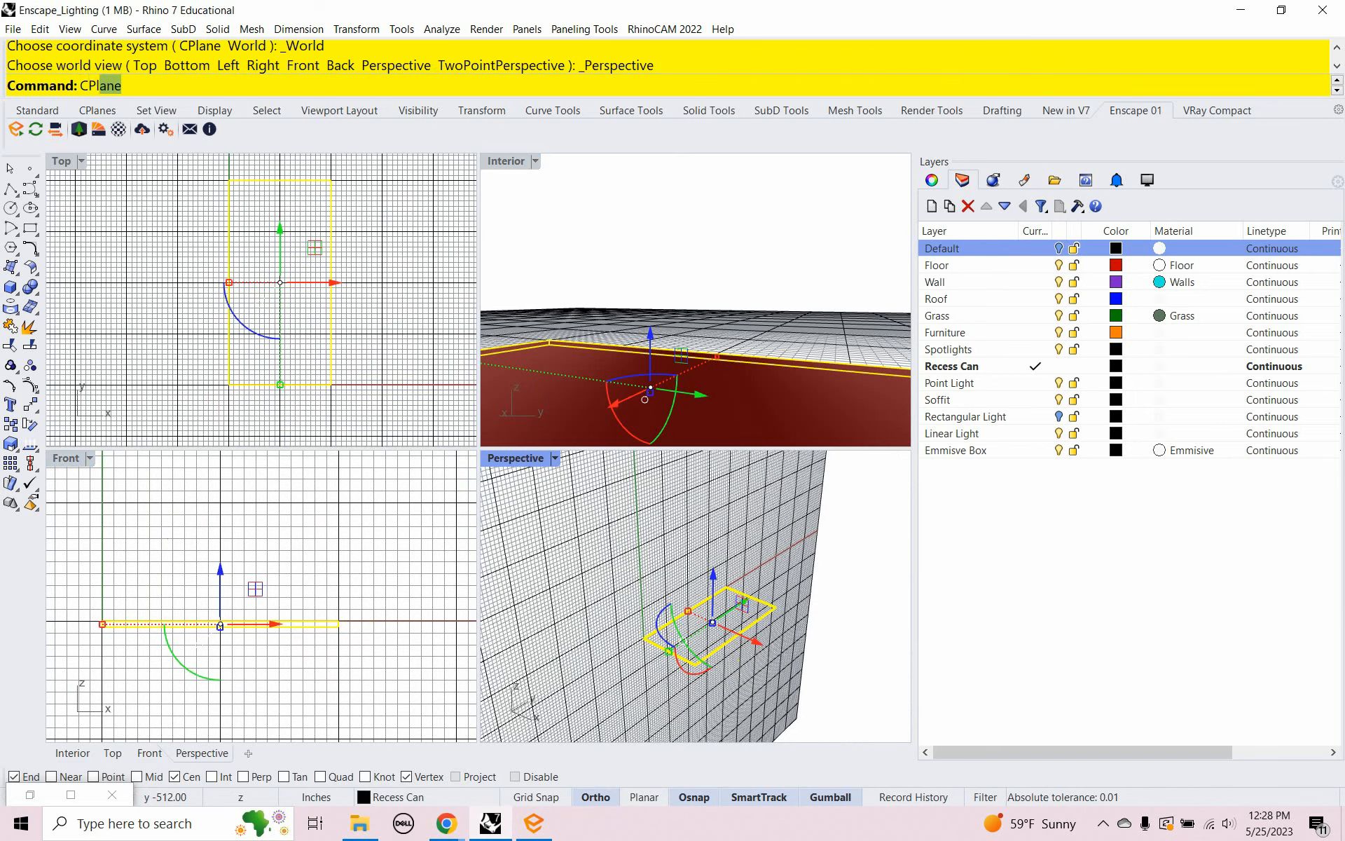
pyautogui.write('Pl')
pyautogui.press('Return')
pyautogui.write('w World 3Point Undo Redo ):')
pyautogui.press('Return')
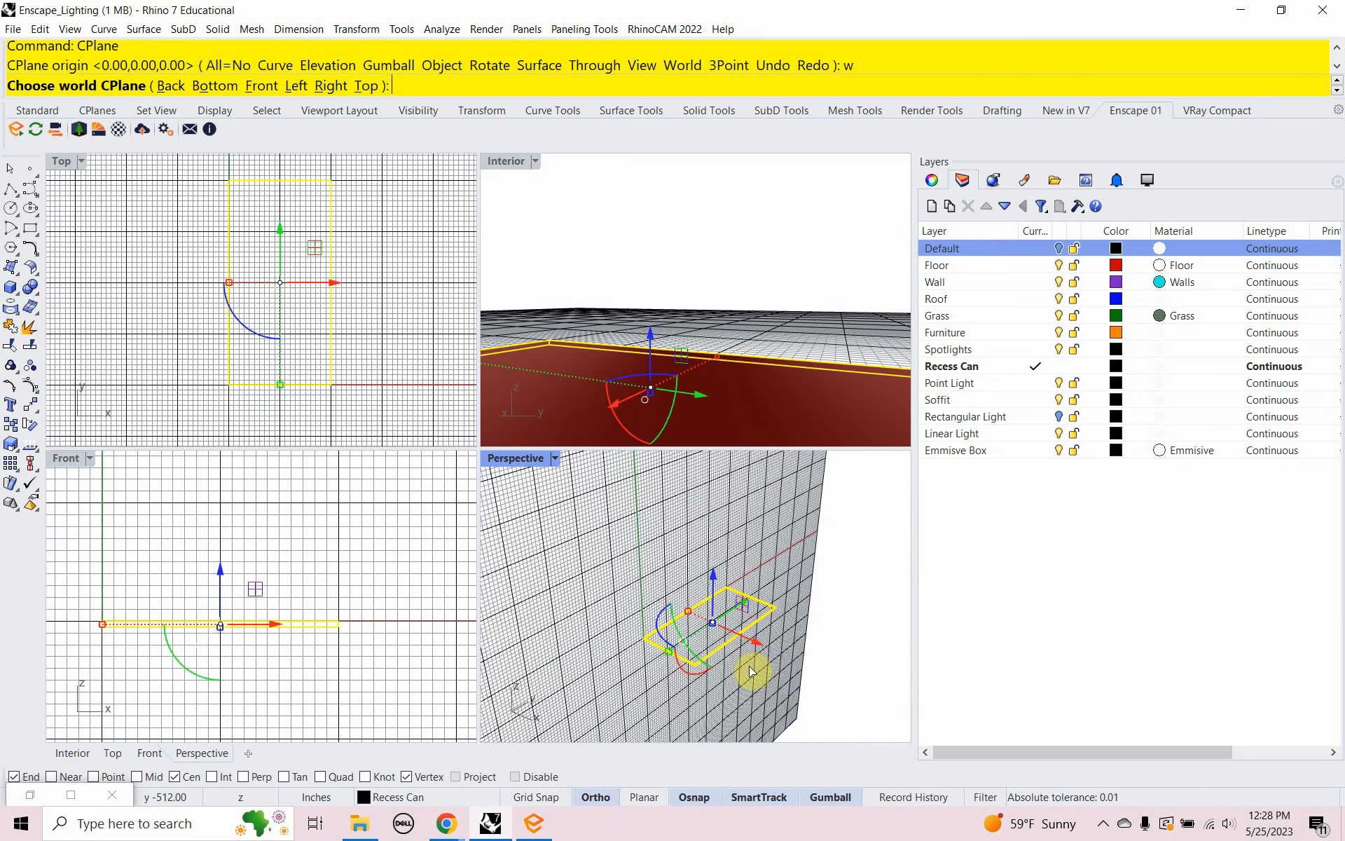
pyautogui.write('t')
pyautogui.press('Return')
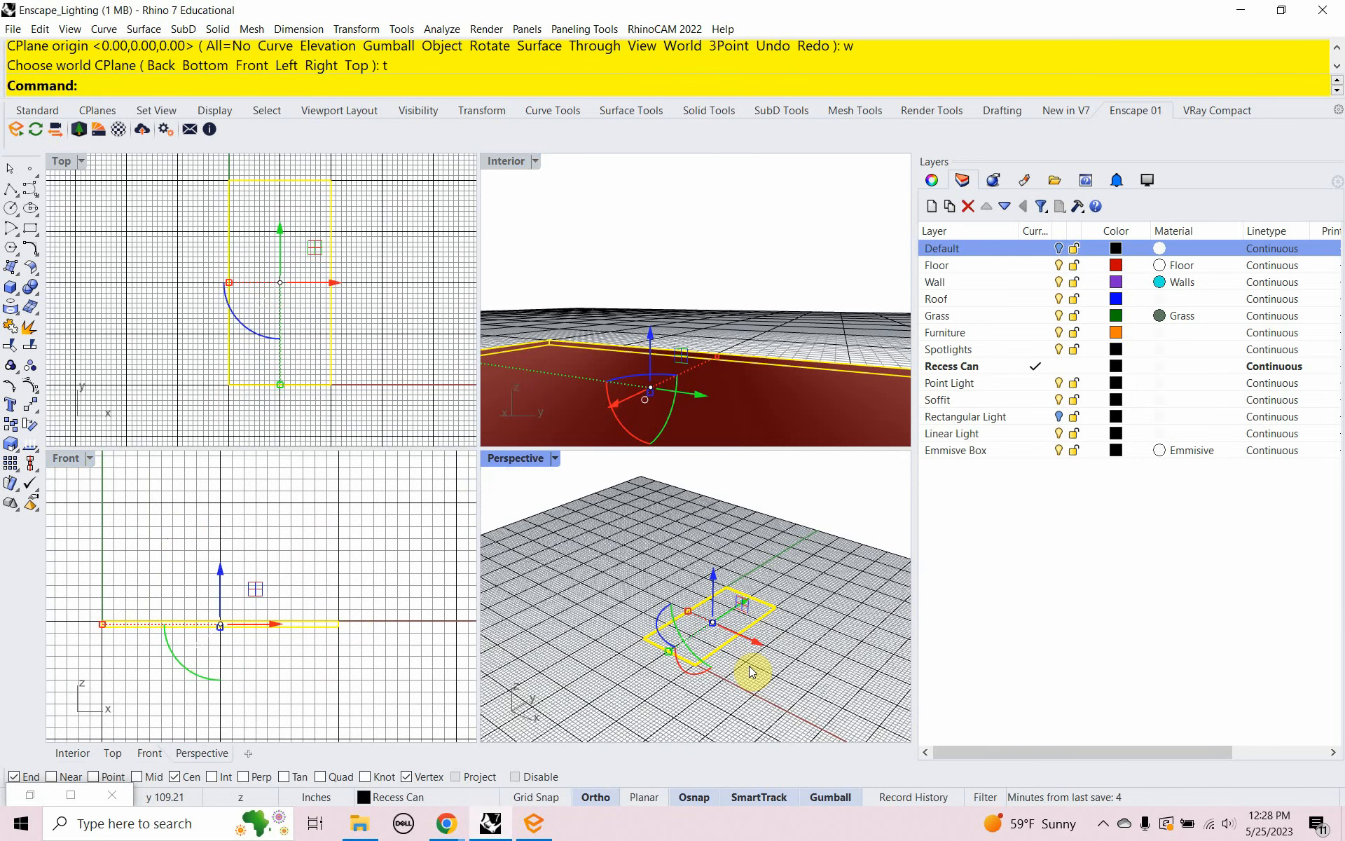
# Step: Frame the floor slab in the Perspective viewport and set its display mode to Rendered
pyautogui.scroll(6, 746, 686)
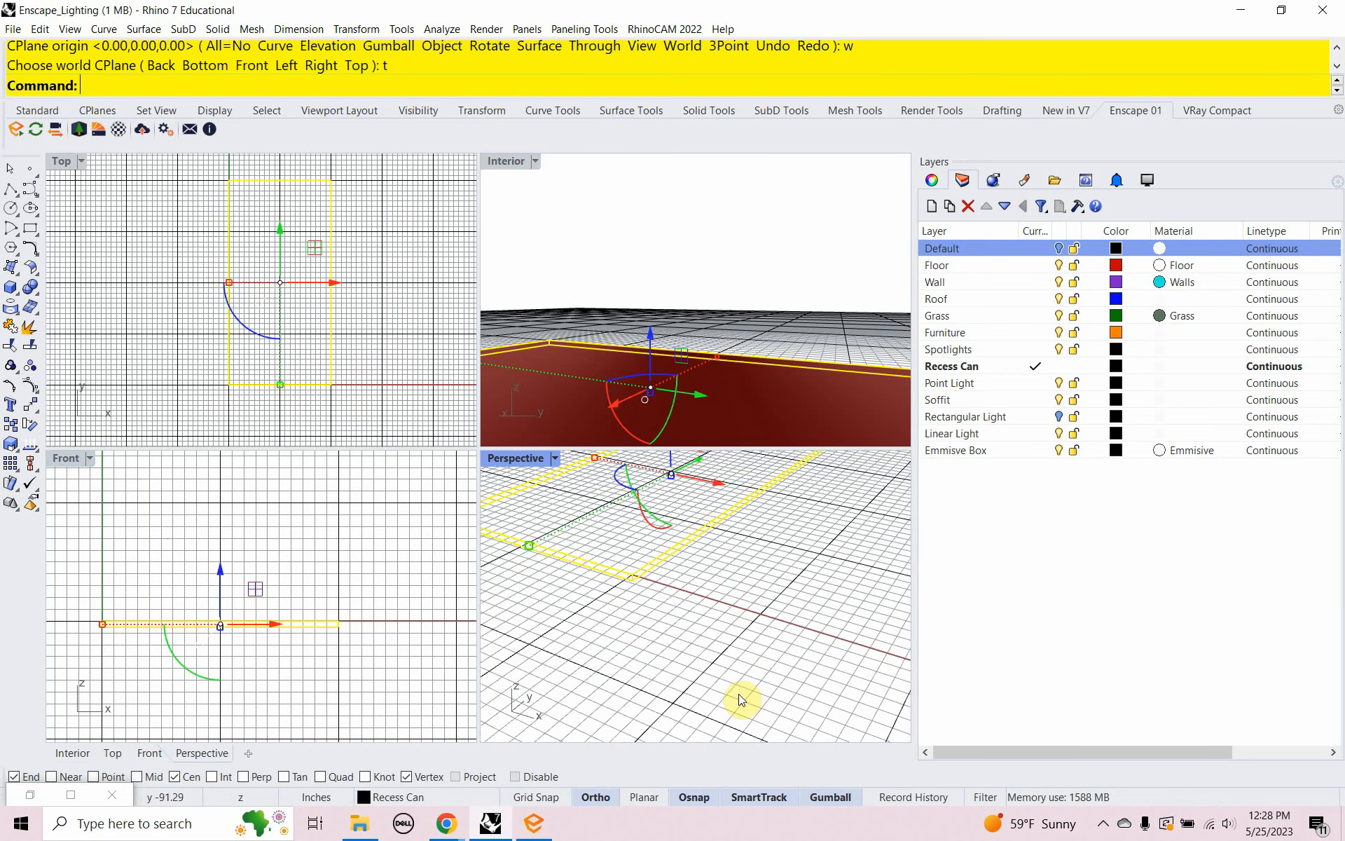
pyautogui.scroll(-6, 743, 705)
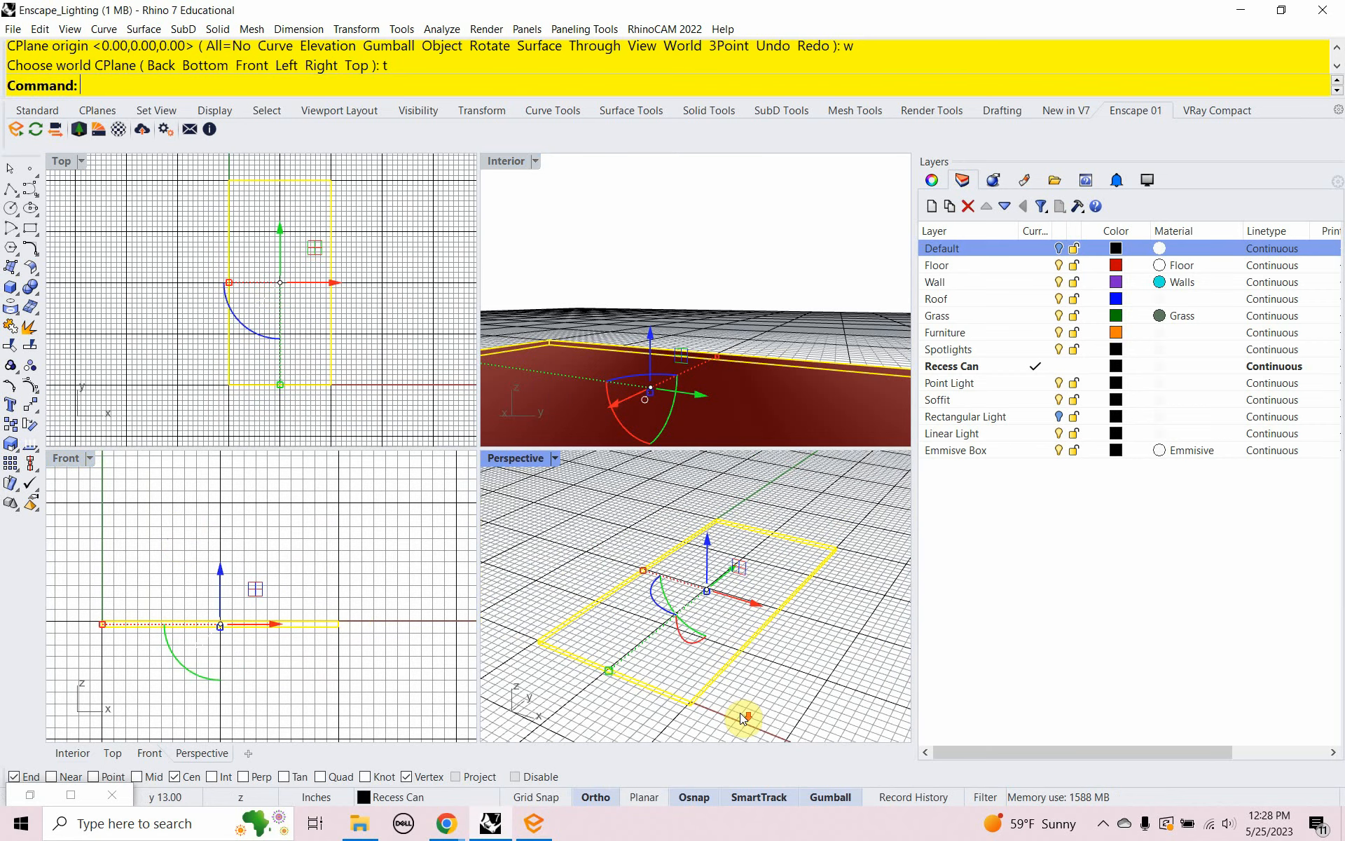
pyautogui.click(555, 459)
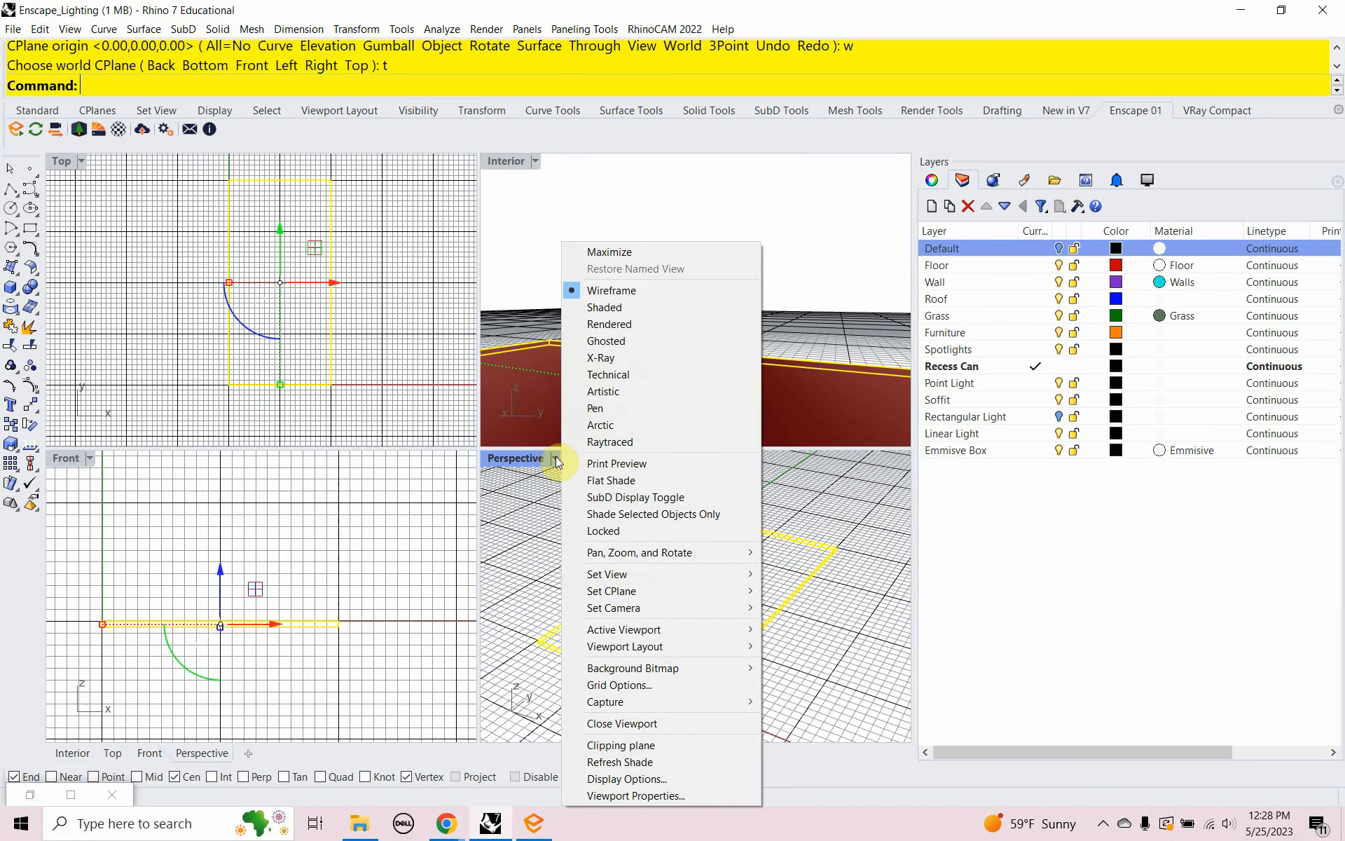
pyautogui.click(608, 324)
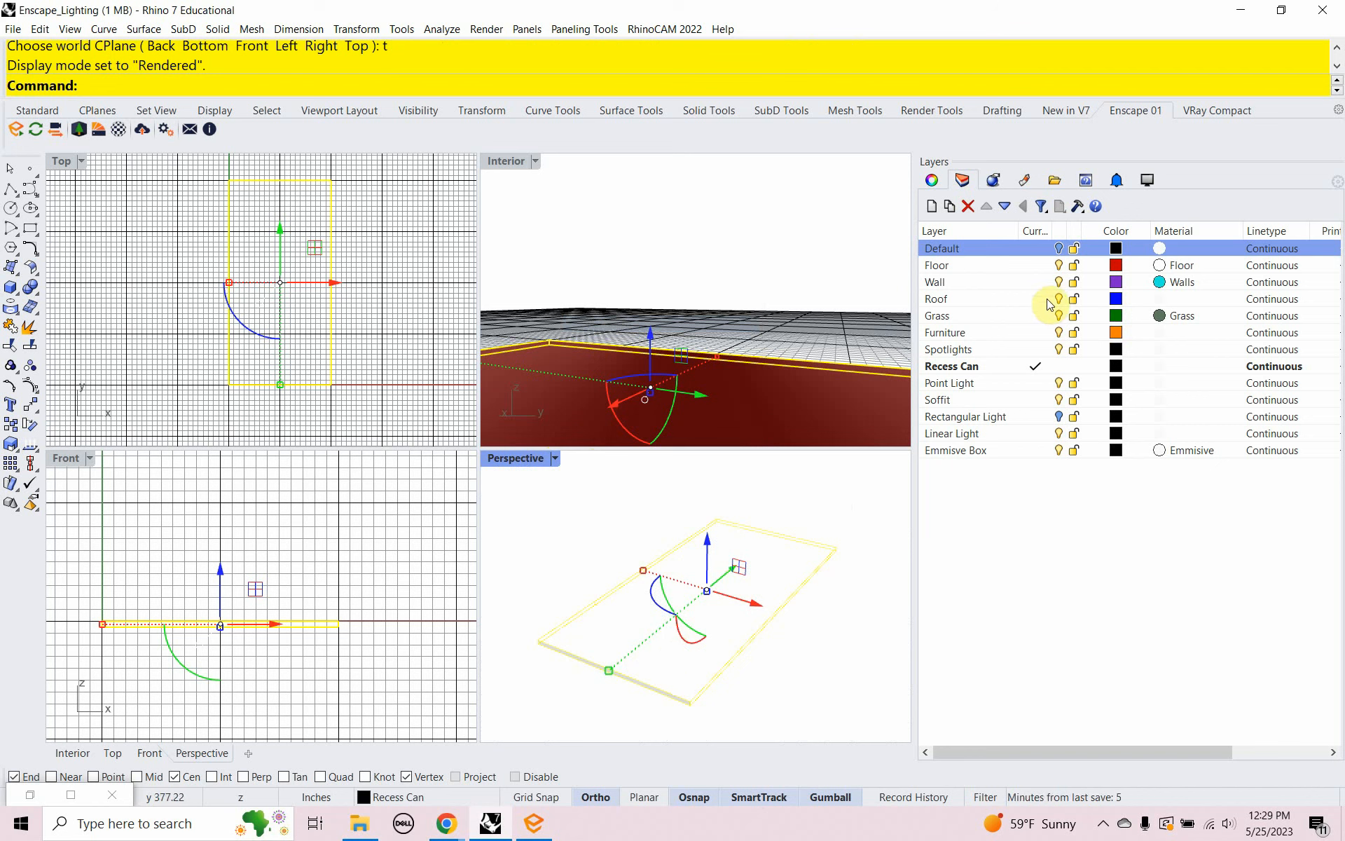
# Step: Set the type of the Floor layer's material to Enscape
pyautogui.click(1161, 267)
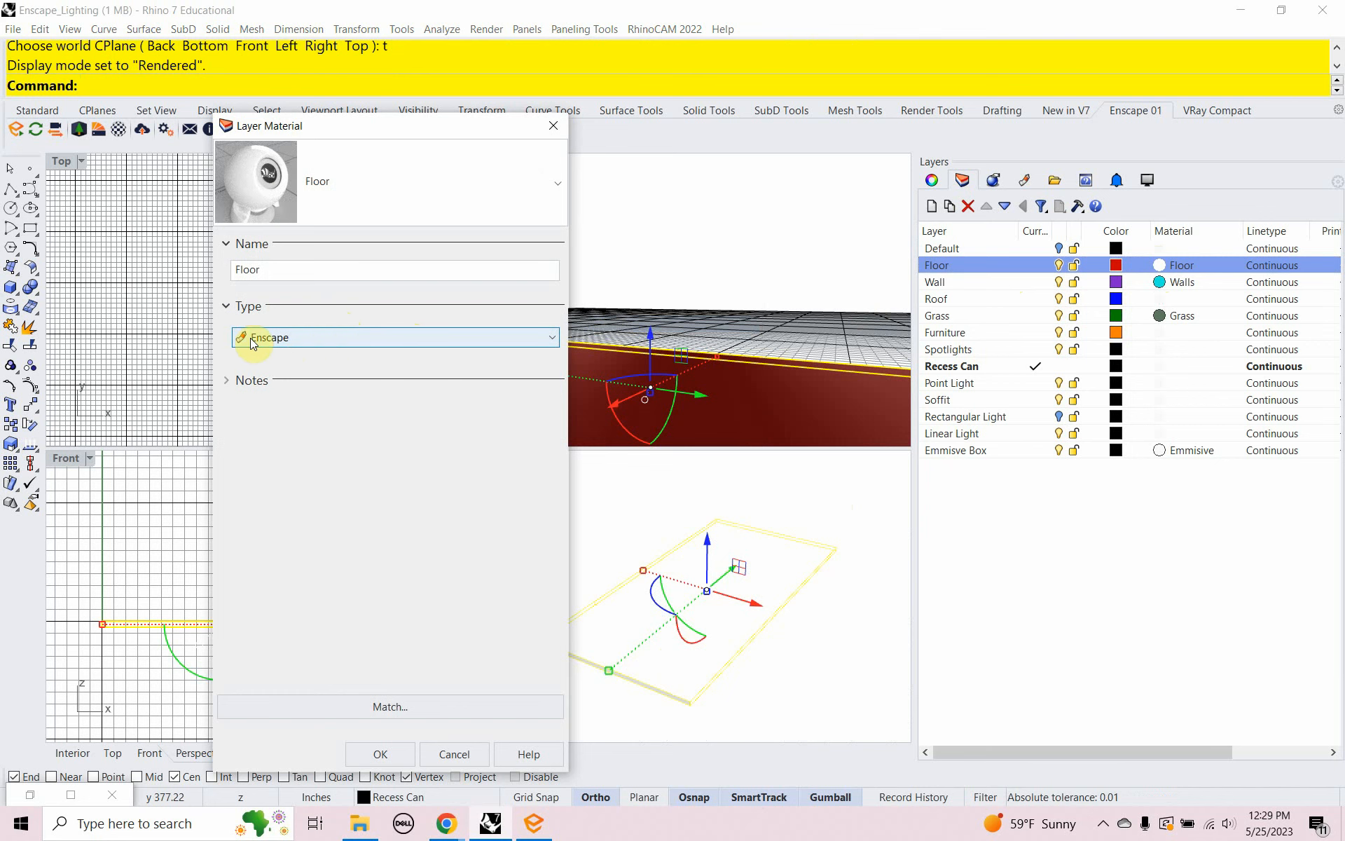
pyautogui.click(372, 339)
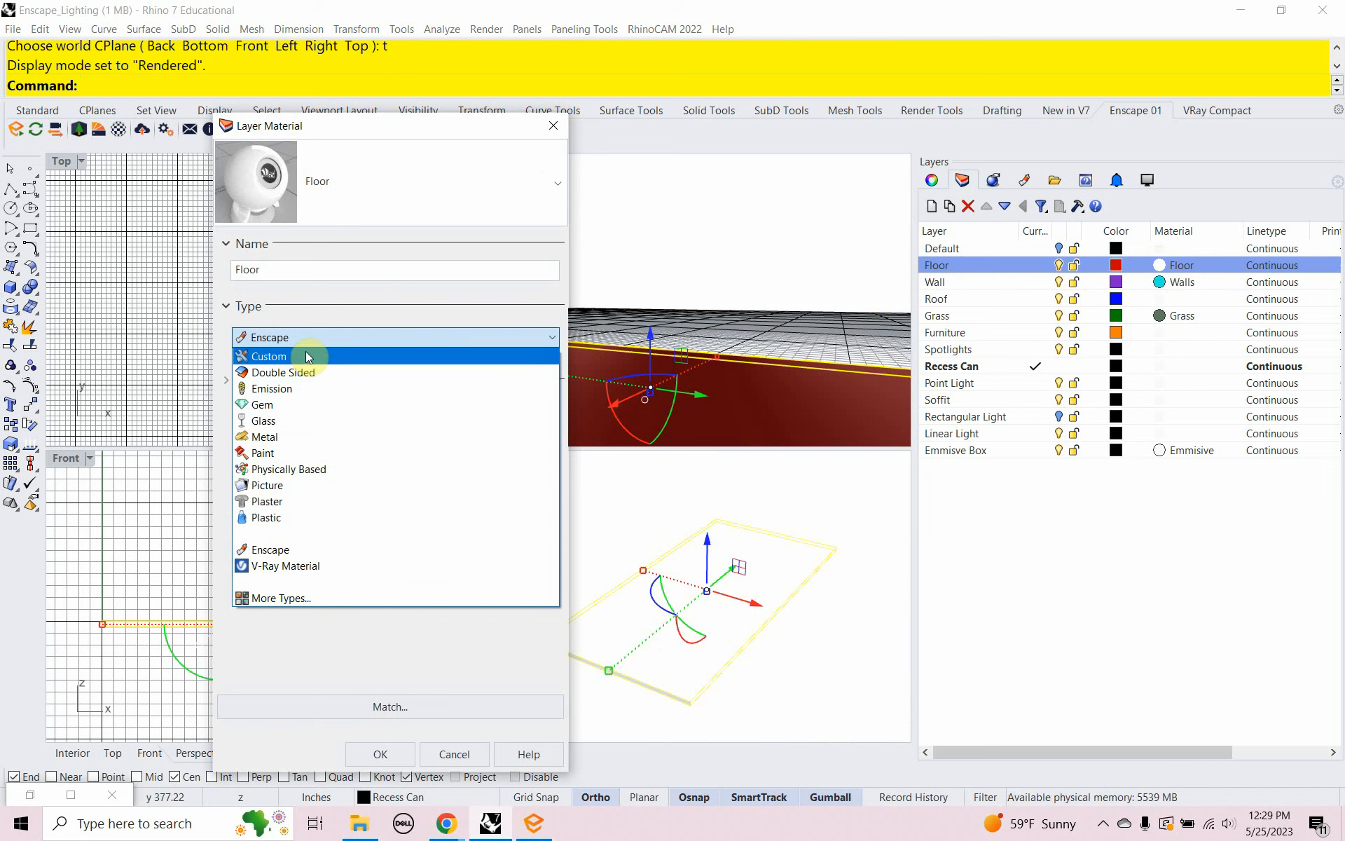
pyautogui.click(301, 550)
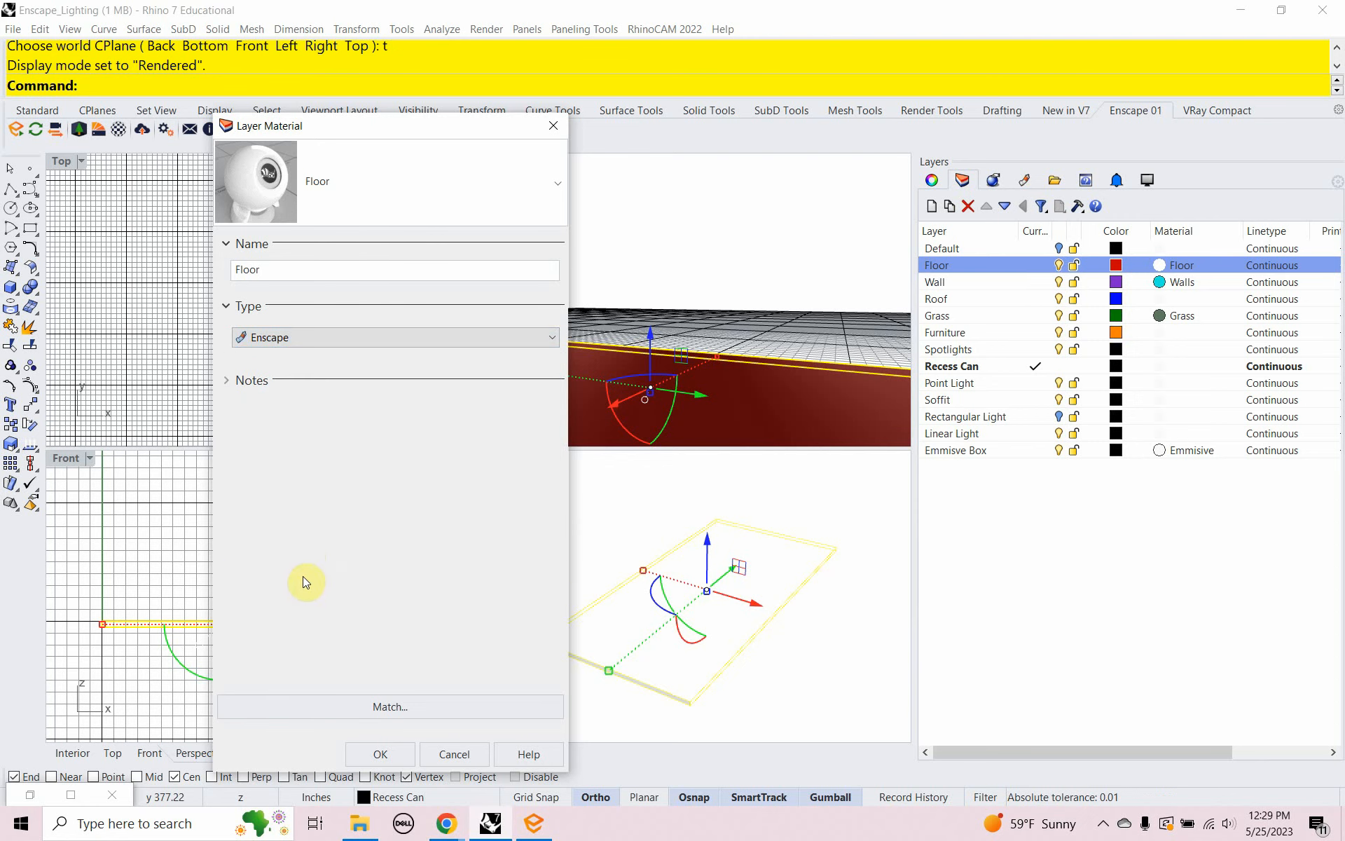
pyautogui.click(380, 754)
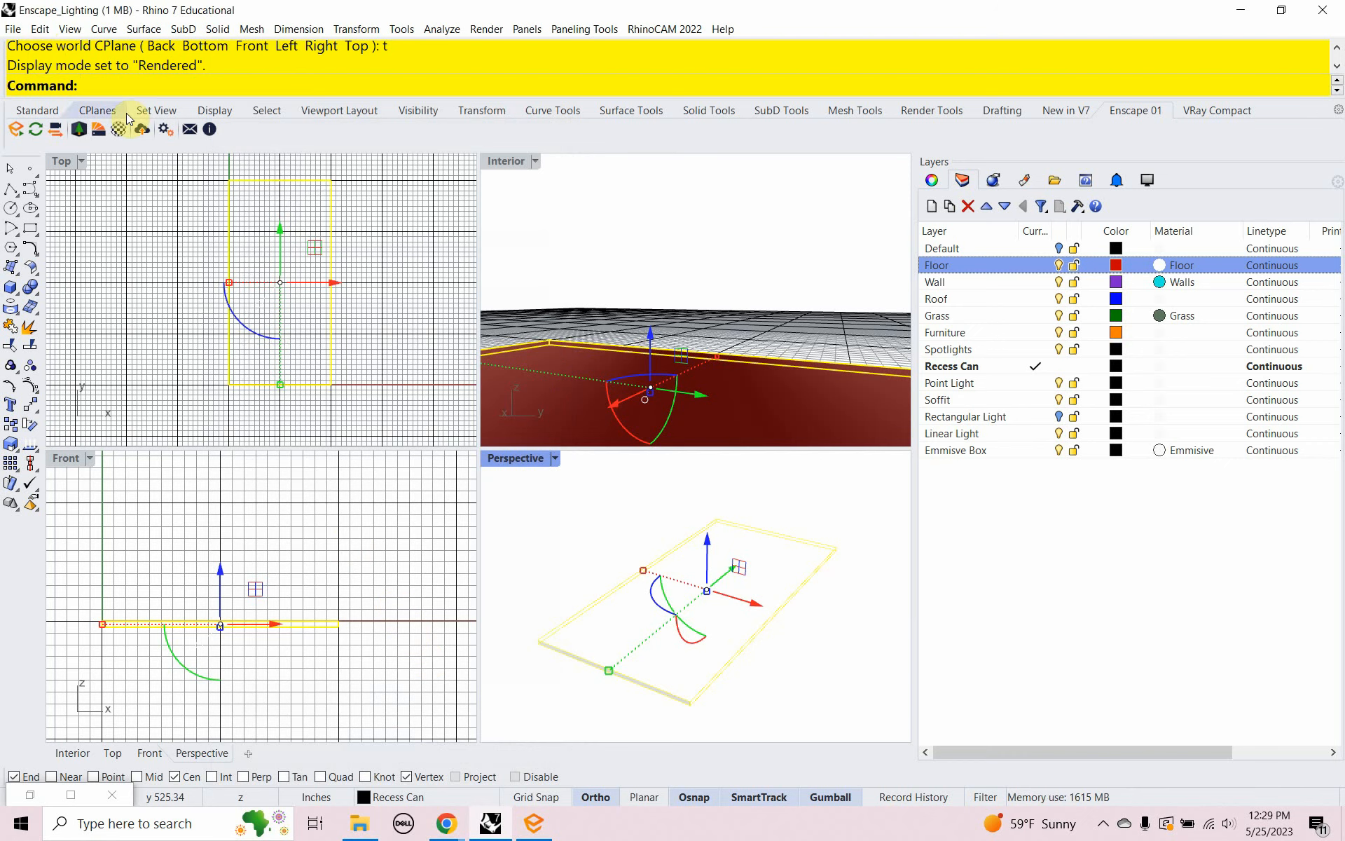
# Step: Open the Enscape Material Editor and place the Enscape render window beside it, closing the Enscape Window Settings
pyautogui.click(118, 133)
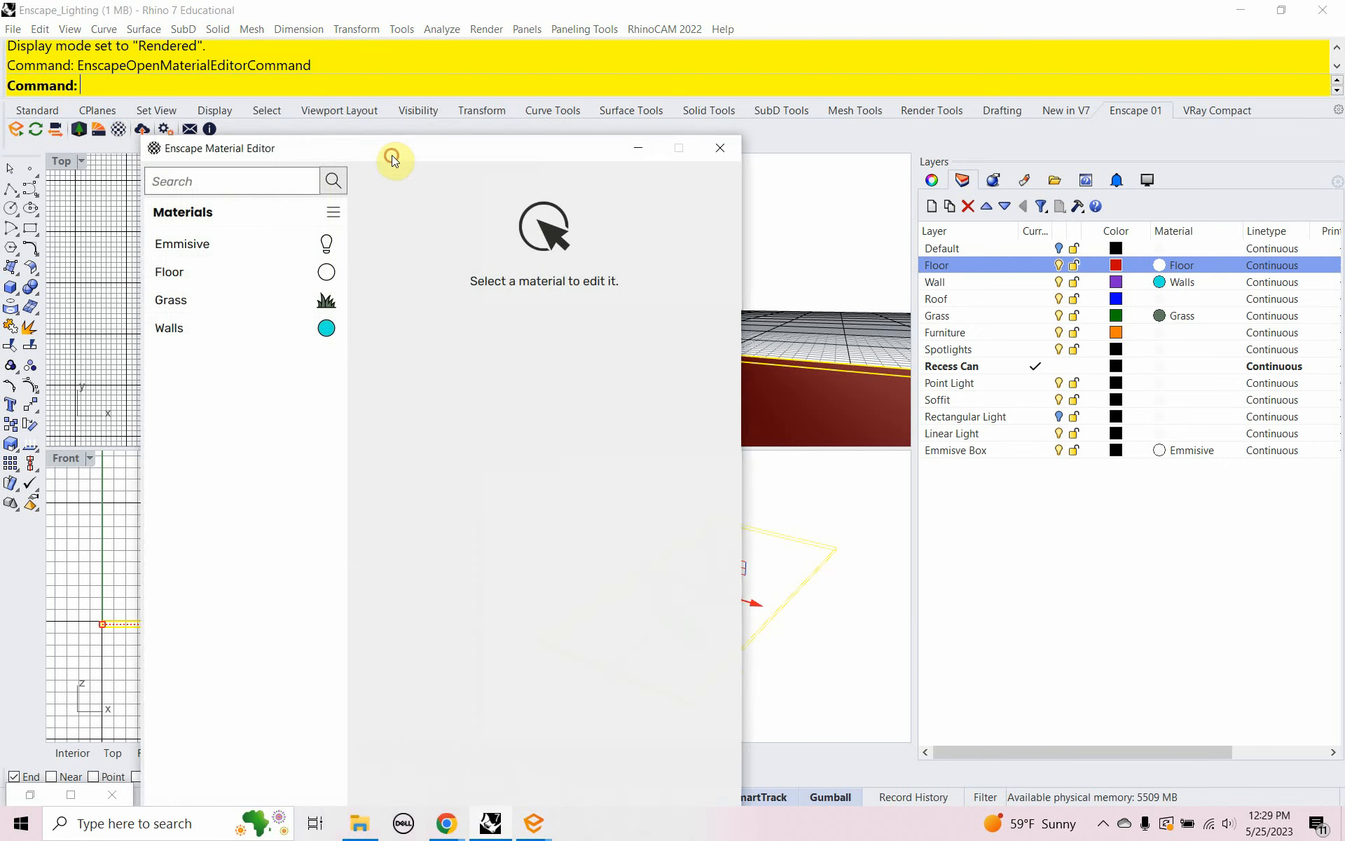
pyautogui.moveTo(392, 154); pyautogui.dragTo(283, 61)
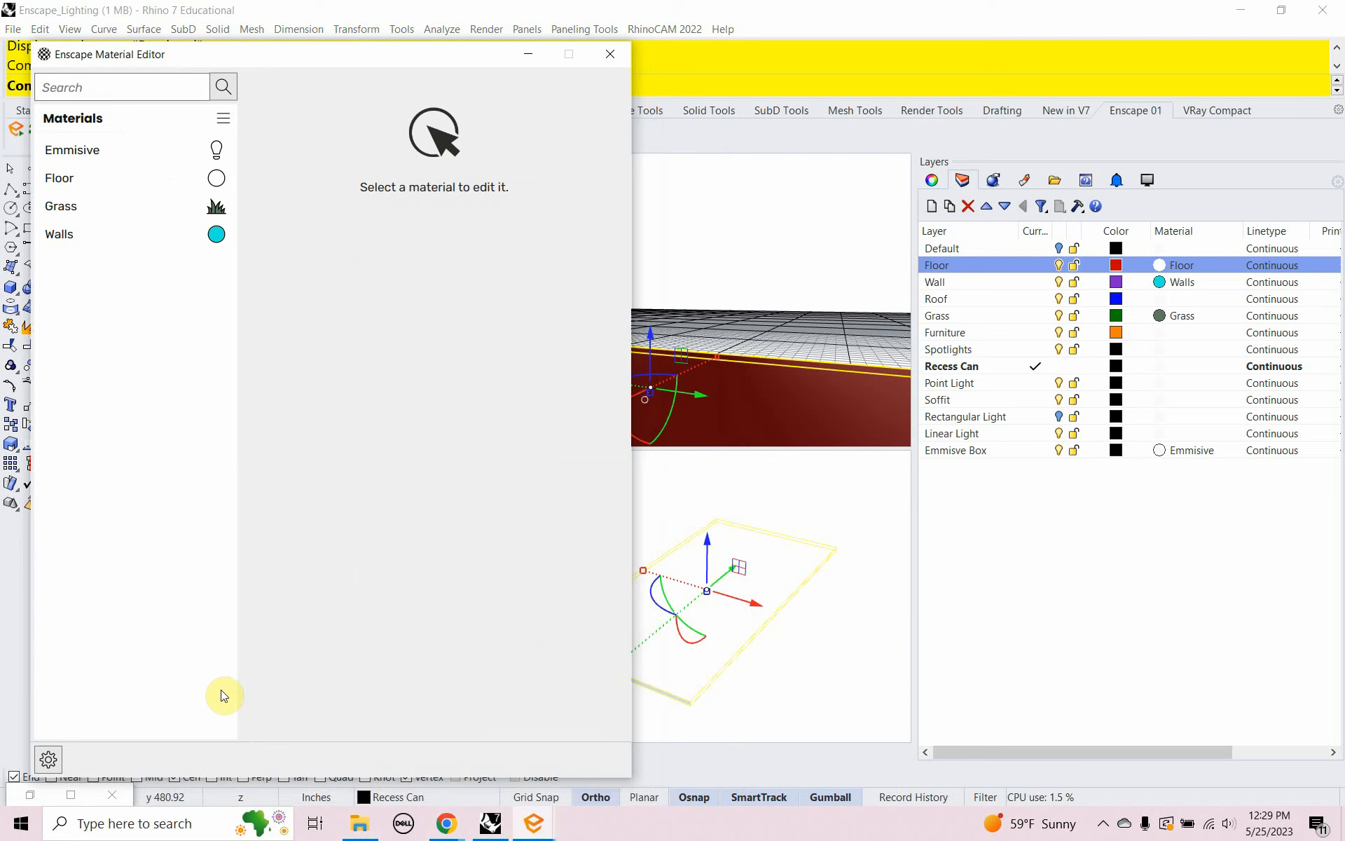
pyautogui.click(536, 831)
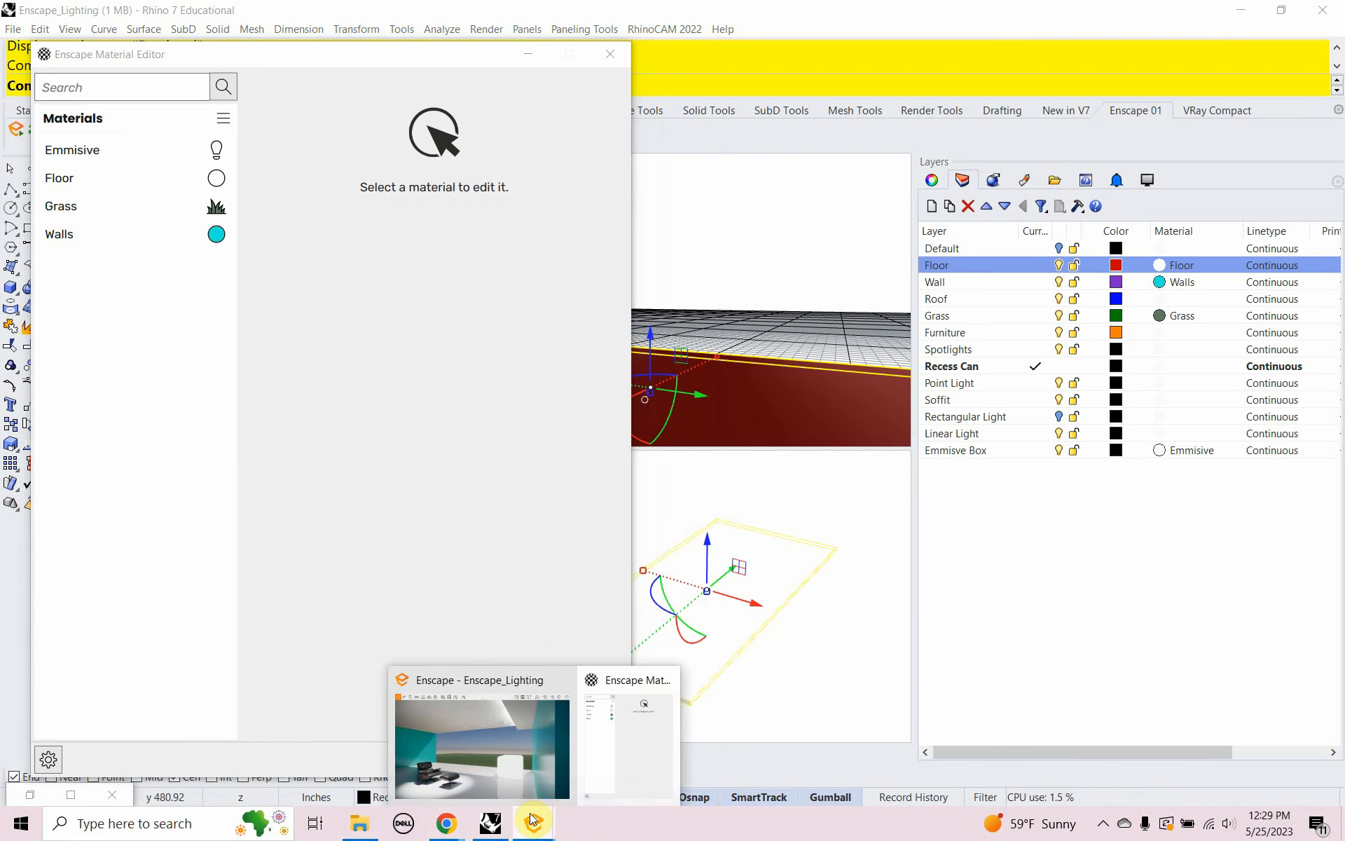
pyautogui.click(530, 820)
pyautogui.click(532, 823)
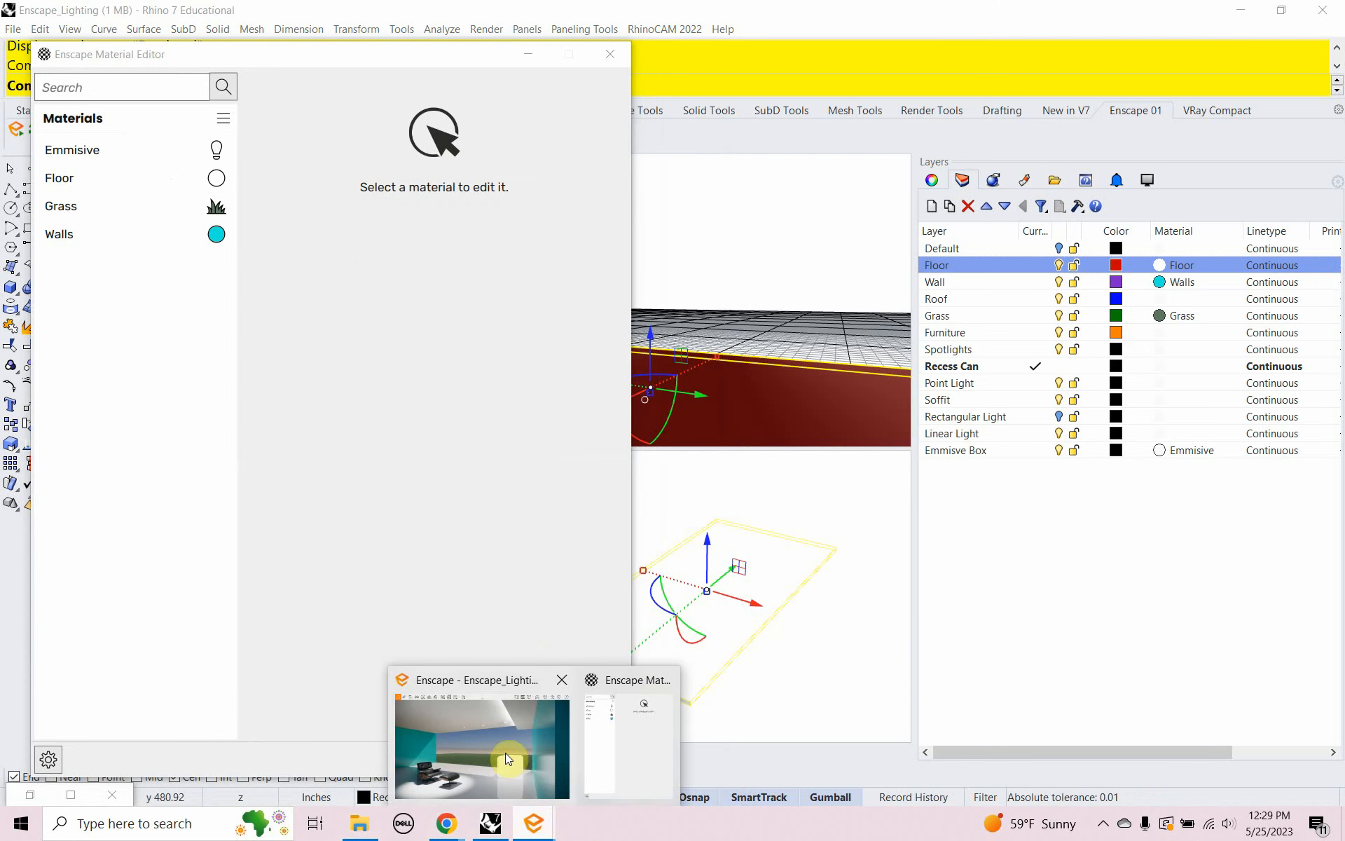
pyautogui.click(487, 678)
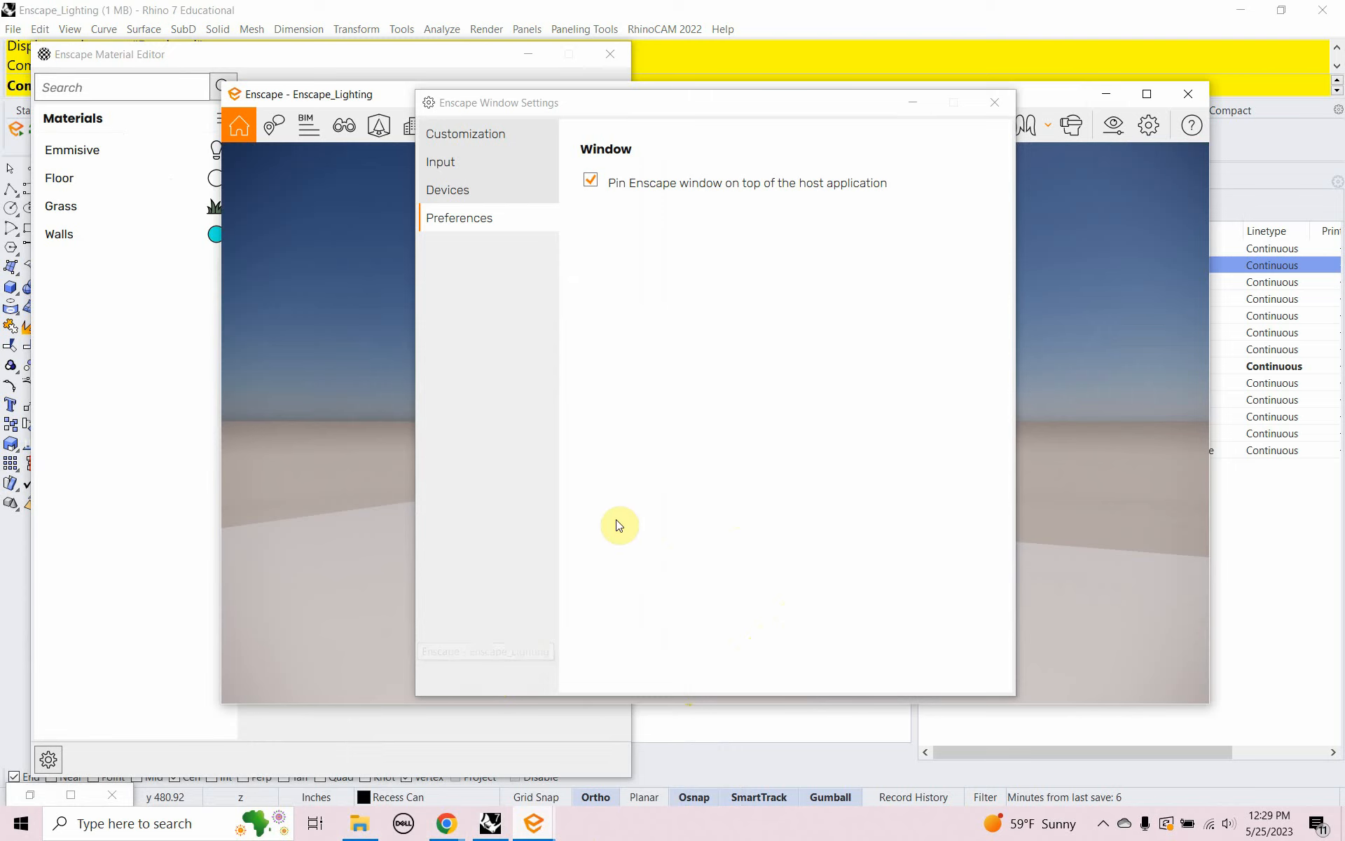
pyautogui.click(994, 102)
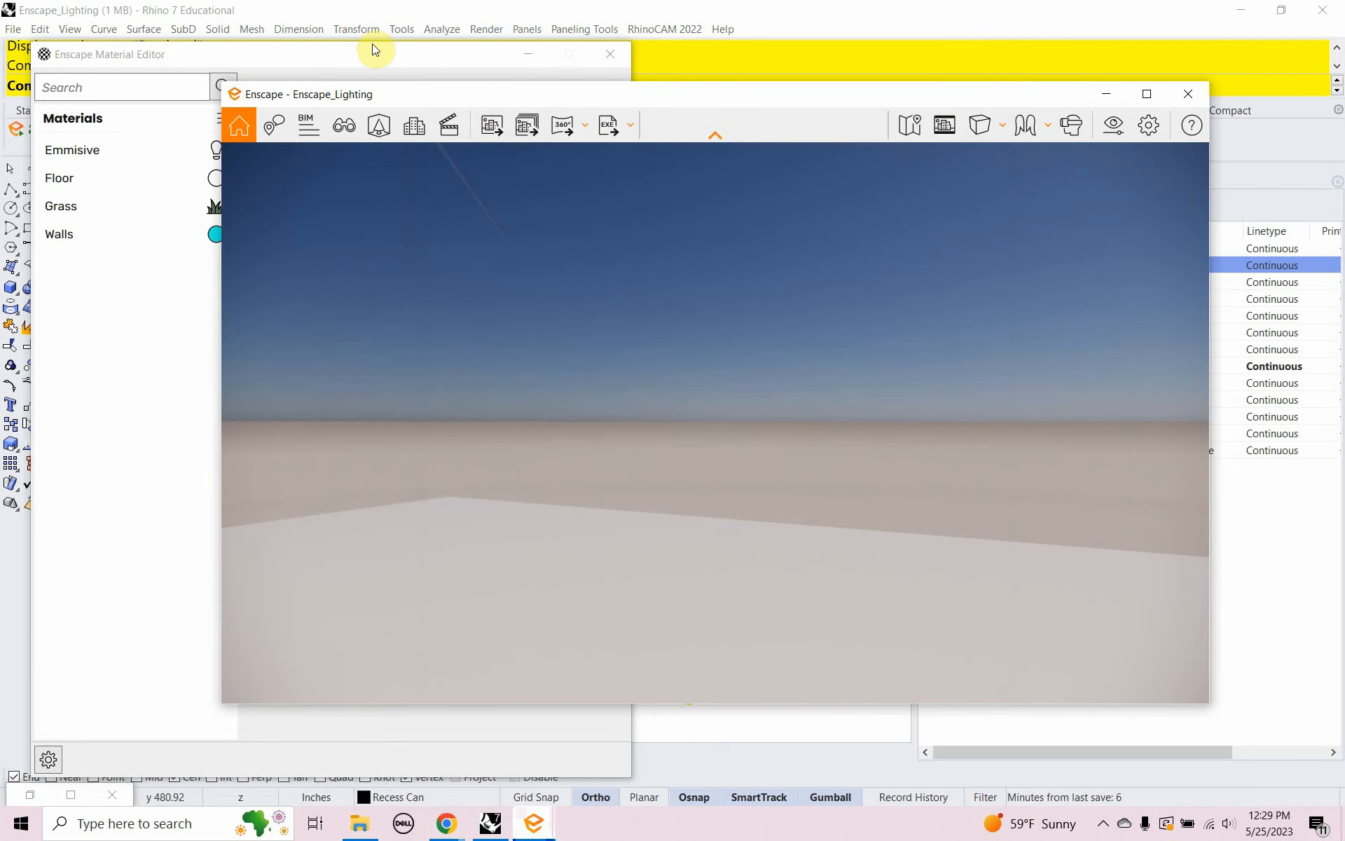
pyautogui.moveTo(405, 96); pyautogui.dragTo(835, 166)
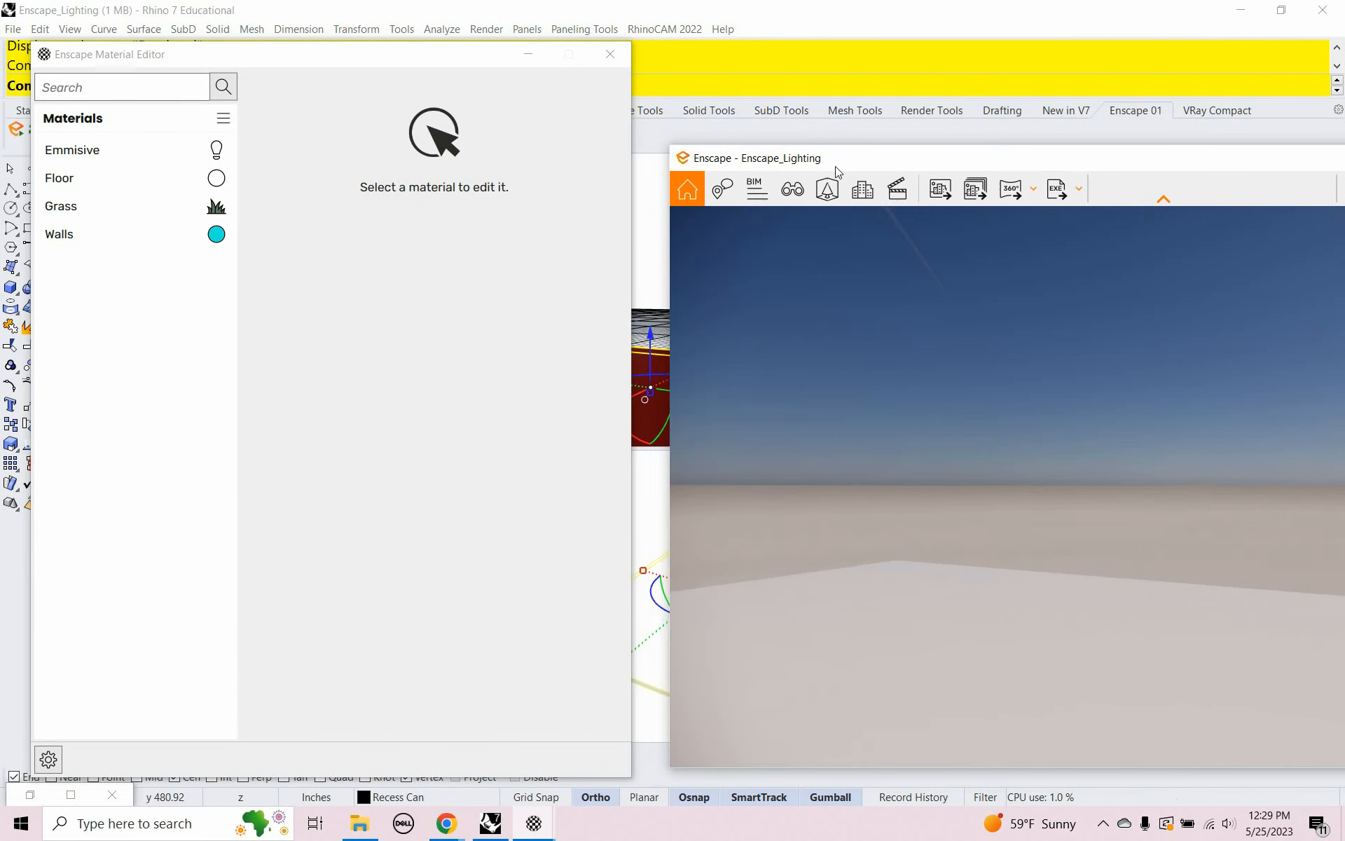
# Step: Close the Material Editor and synchronize the Enscape render view with the Perspective viewport, keeping the whole floor slab in sight
pyautogui.click(612, 55)
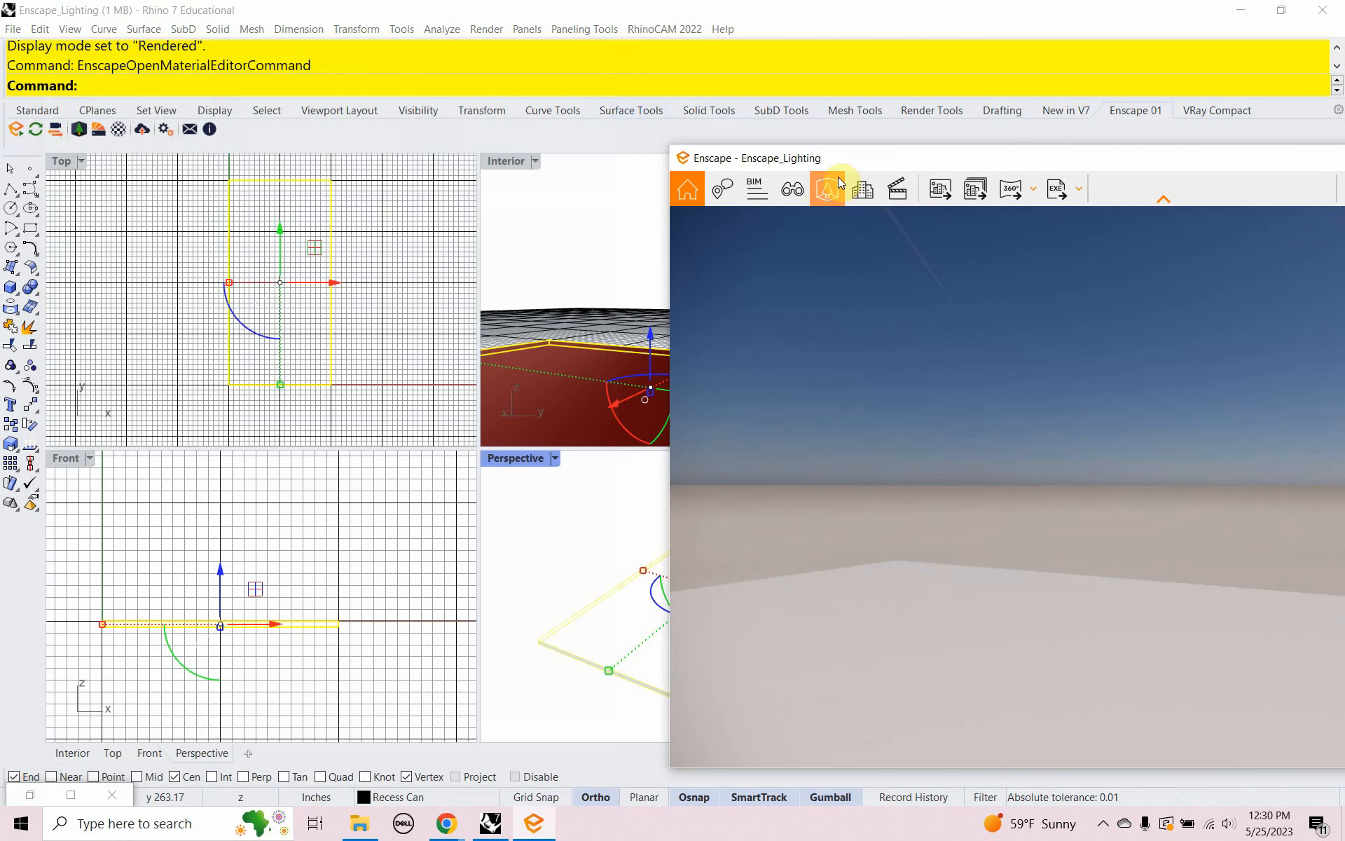
pyautogui.moveTo(843, 163)
pyautogui.mouseDown()
pyautogui.moveTo(745, 127)
pyautogui.moveTo(841, 149)
pyautogui.mouseUp()
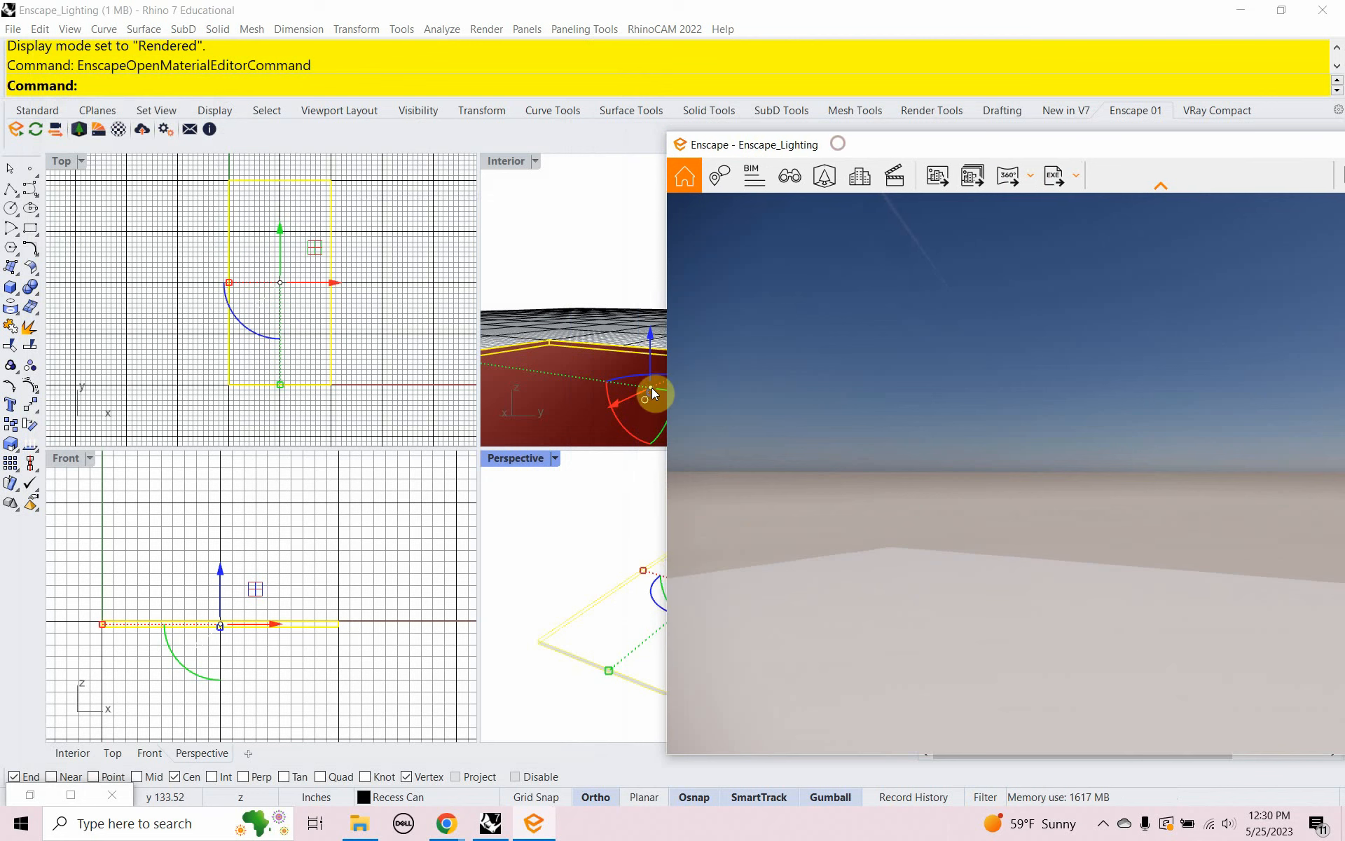
pyautogui.moveTo(536, 606); pyautogui.dragTo(540, 601, button='right')
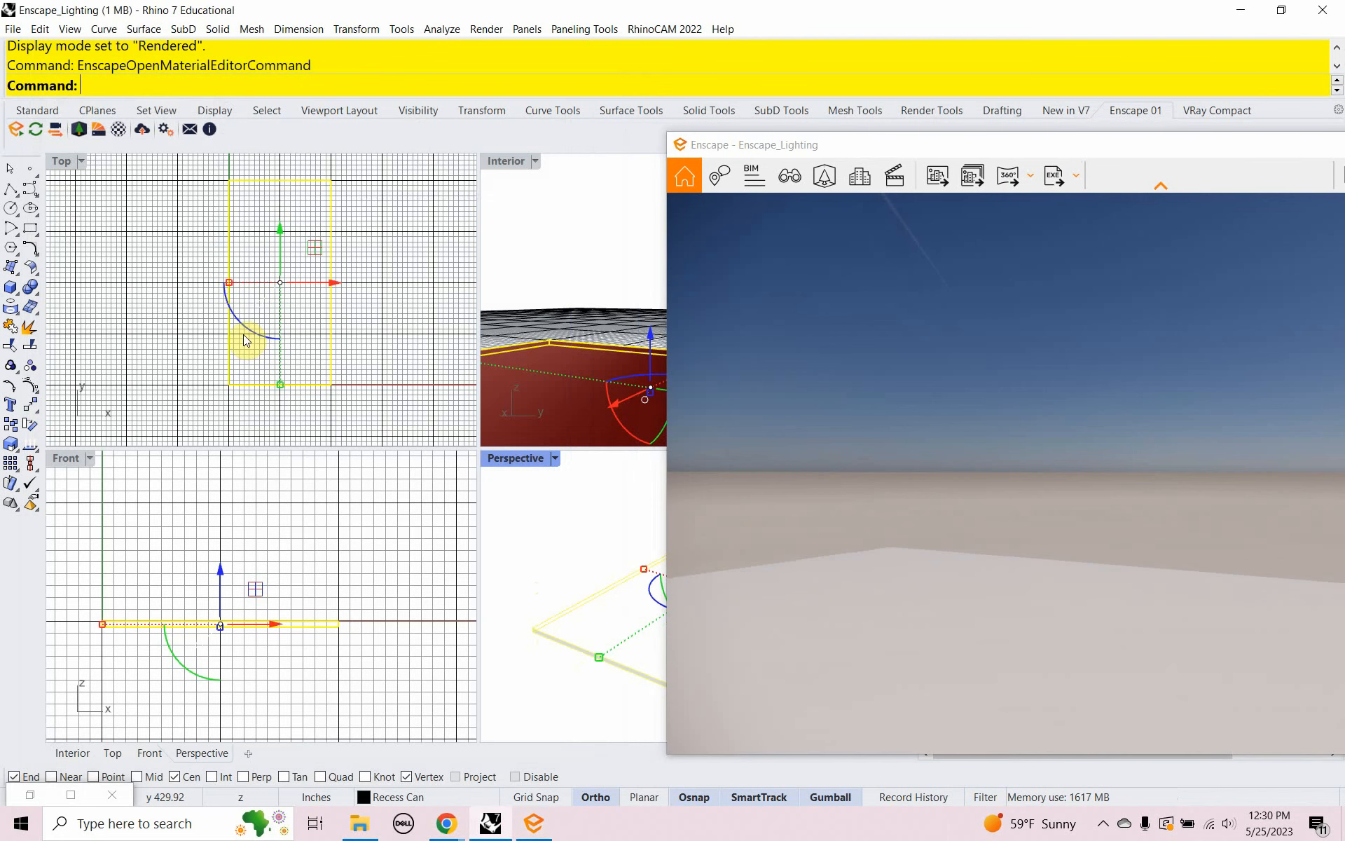
pyautogui.click(56, 131)
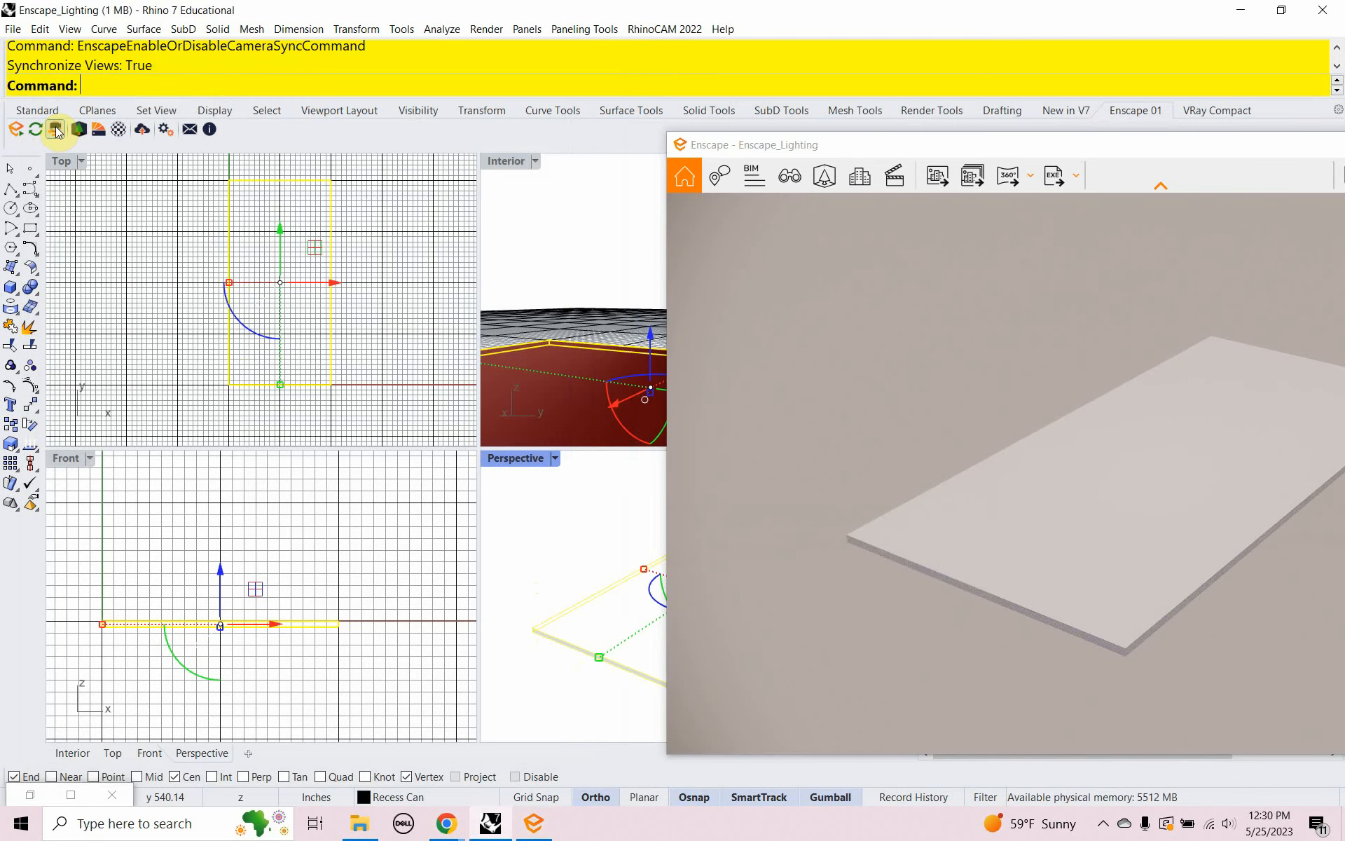
pyautogui.moveTo(815, 146); pyautogui.dragTo(637, 155)
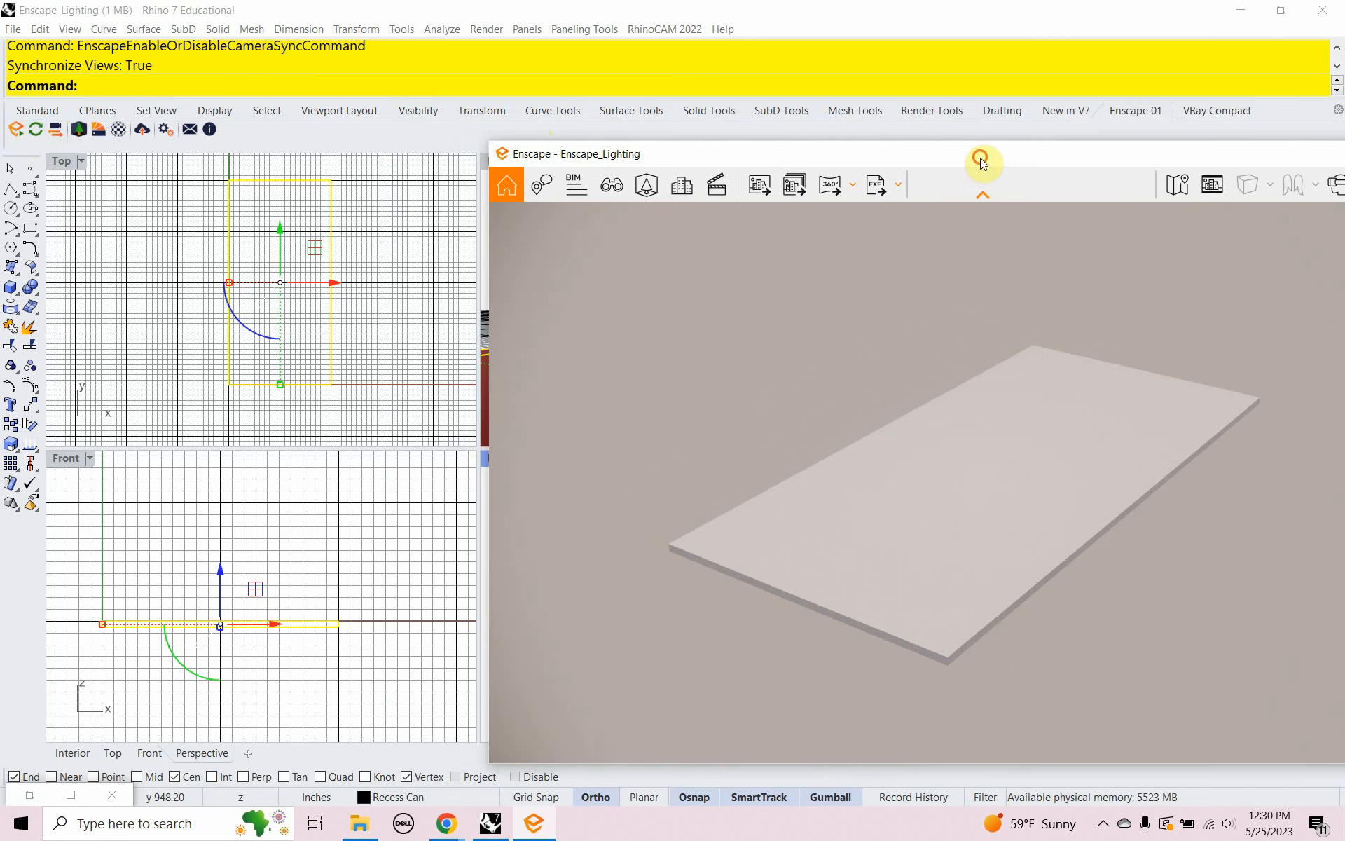
pyautogui.moveTo(980, 159); pyautogui.dragTo(1101, 181)
# Step: Assign WoodFloor051_1K_Color.jpg as the albedo texture of the Floor material and bring the Enscape render of the floor into full view
pyautogui.click(118, 129)
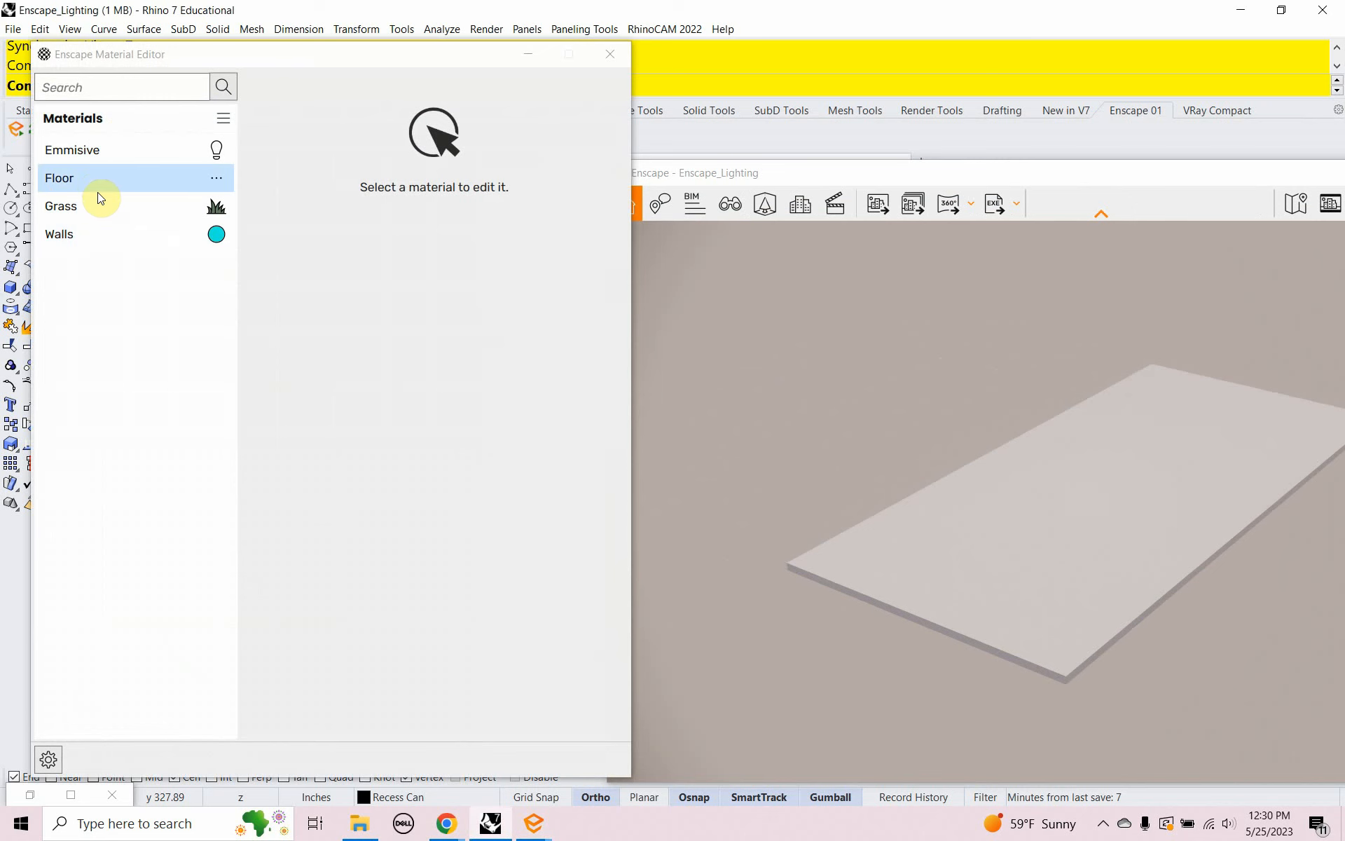
pyautogui.click(96, 183)
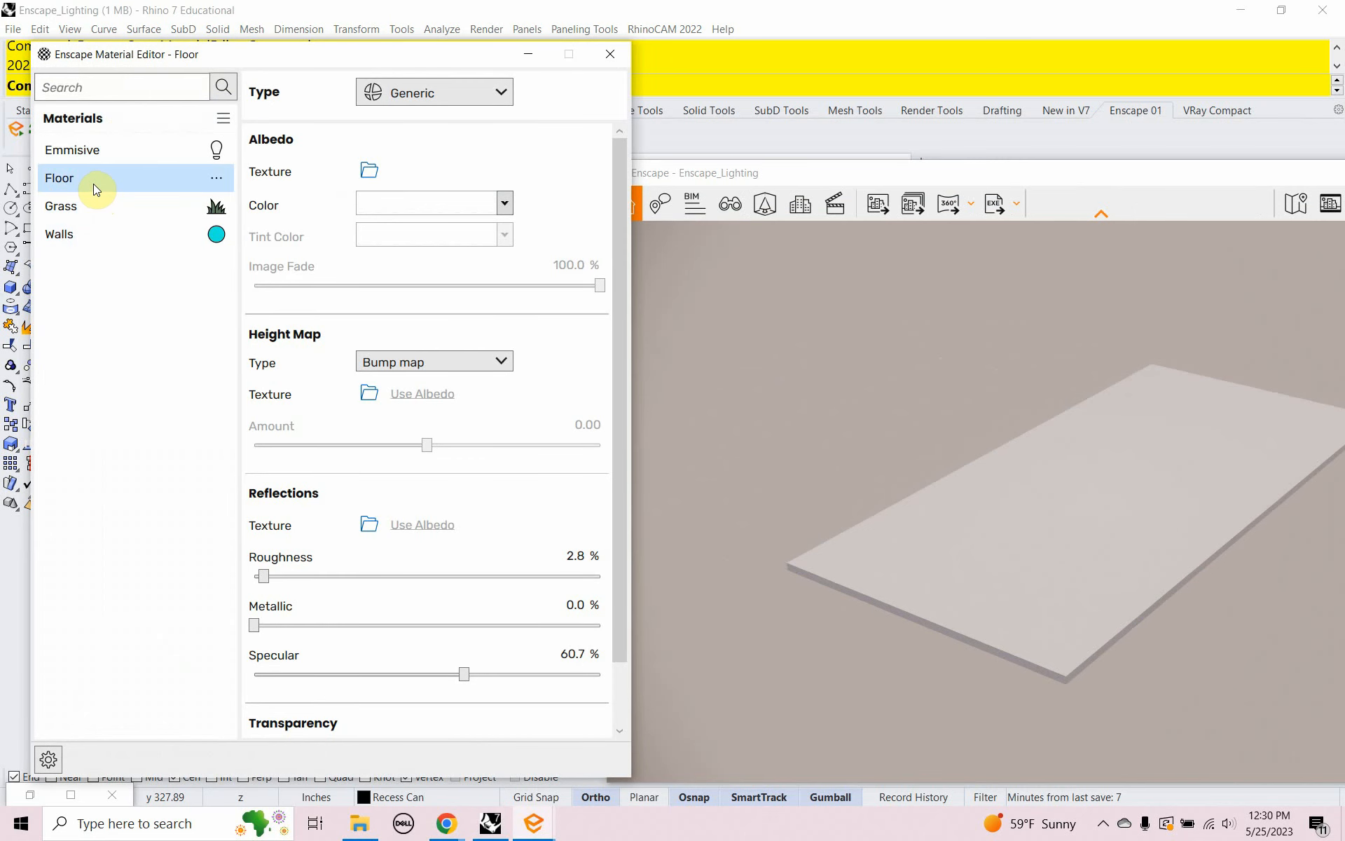
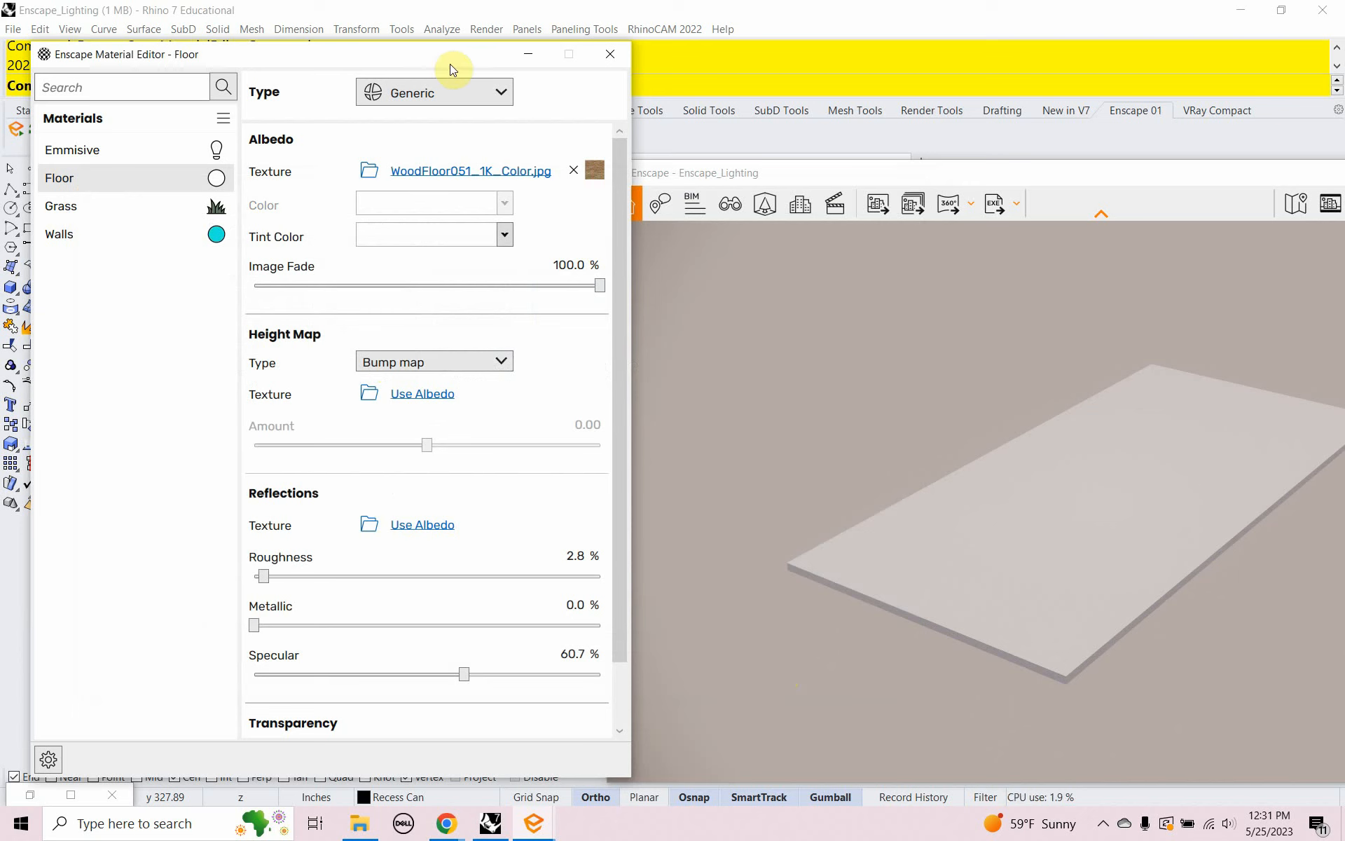
pyautogui.click(608, 54)
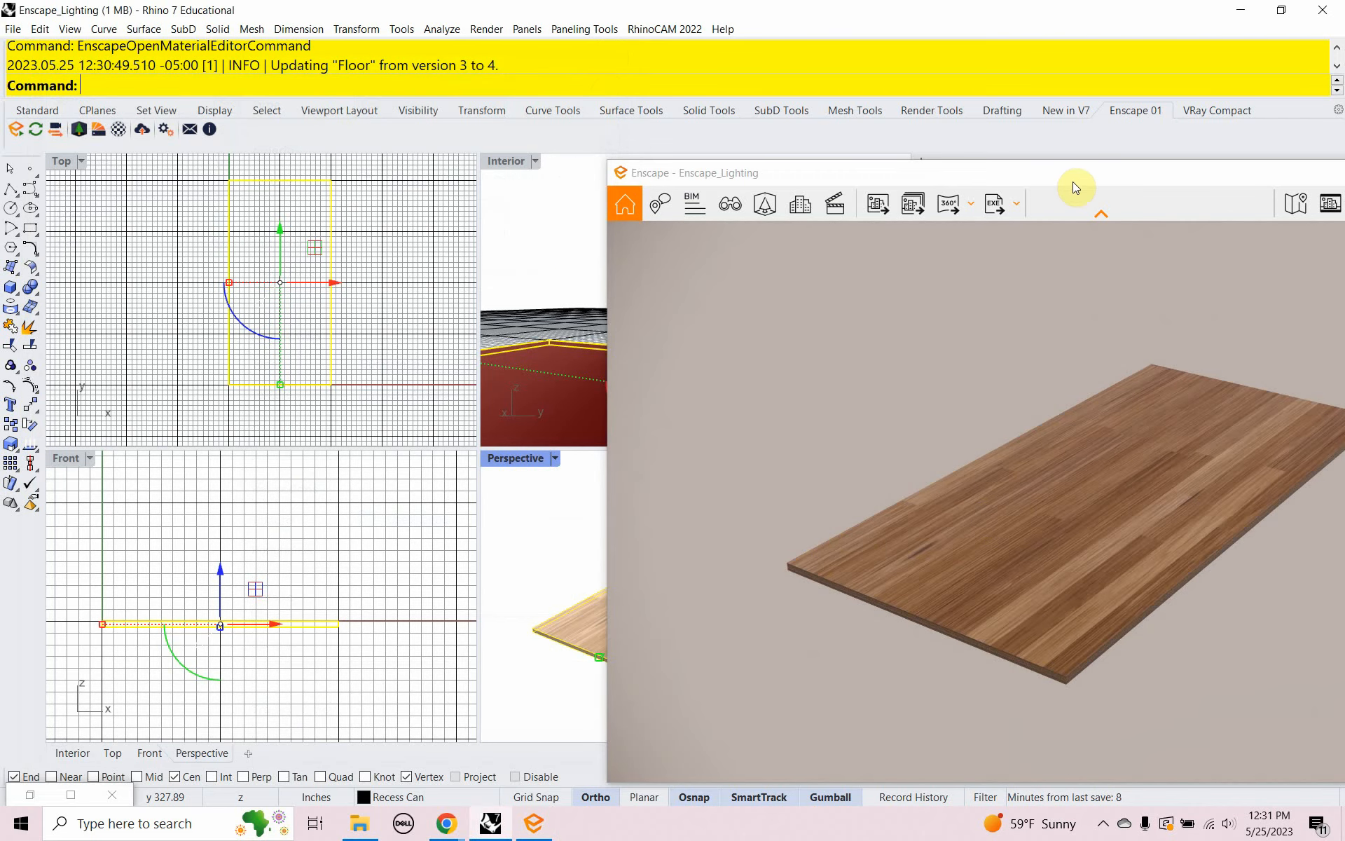
pyautogui.moveTo(1071, 177); pyautogui.dragTo(635, 141)
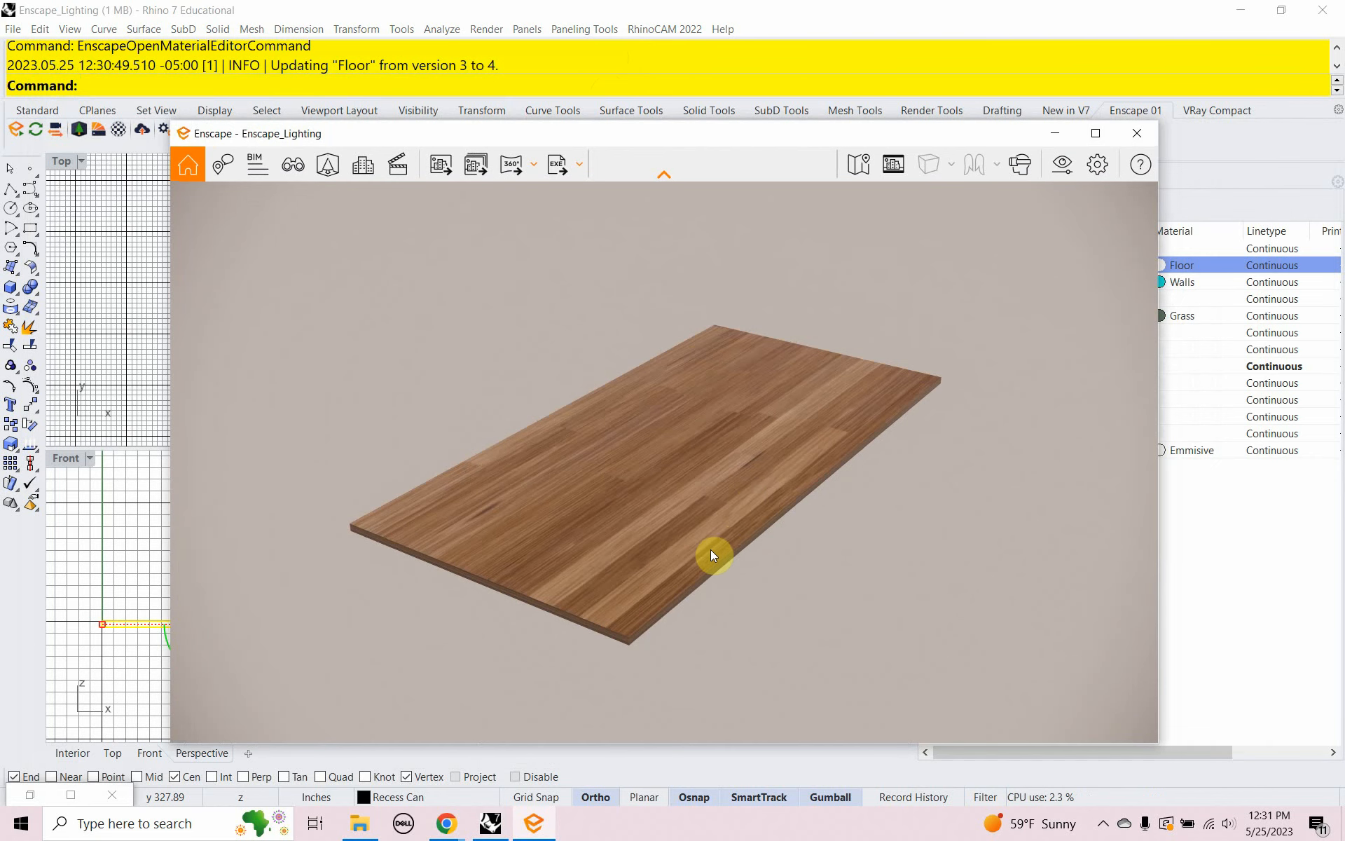
# Step: Minimize the Enscape render window and maximize the Perspective viewport with the whole floor slab in sight
pyautogui.moveTo(712, 553); pyautogui.dragTo(725, 519, button='right')
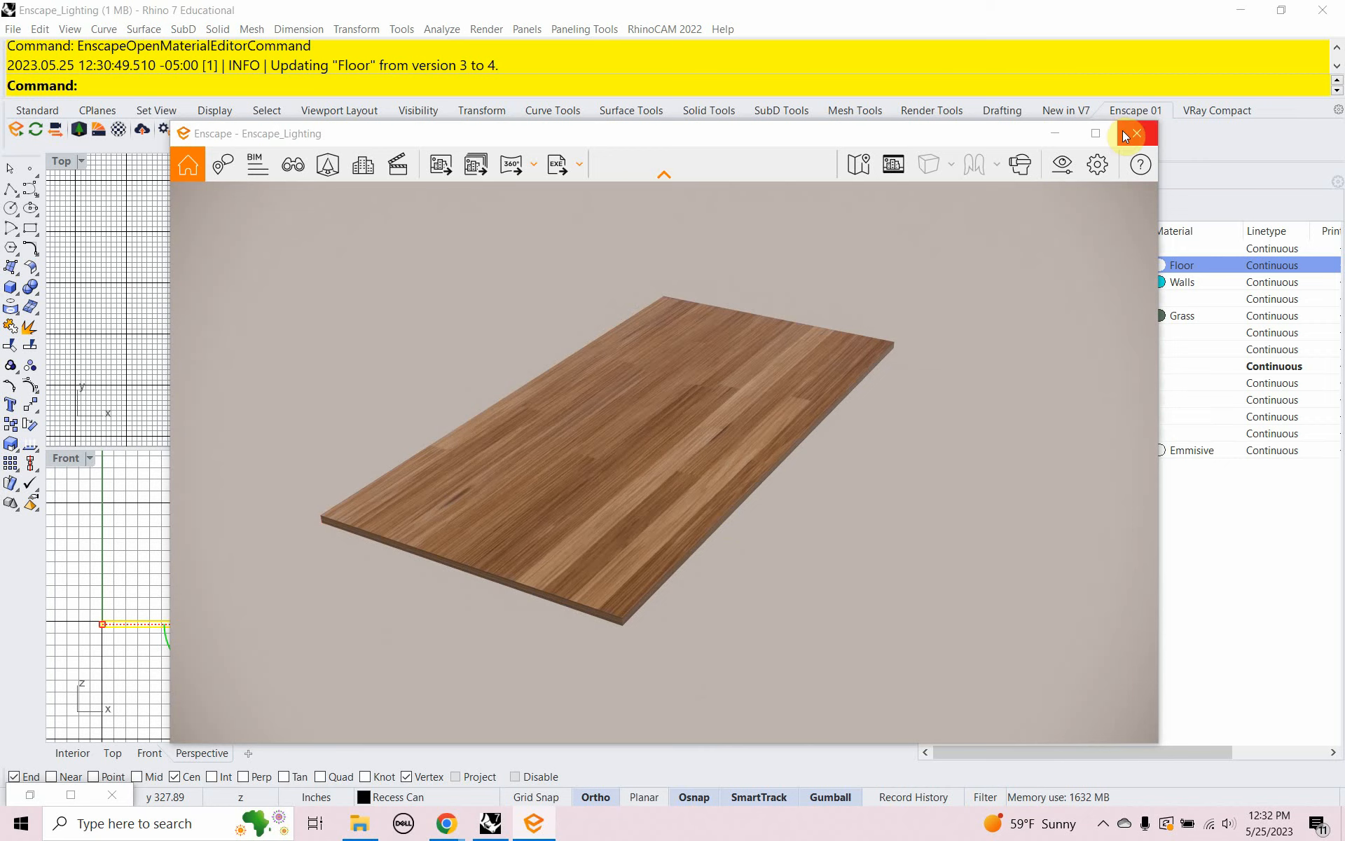
pyautogui.click(1055, 133)
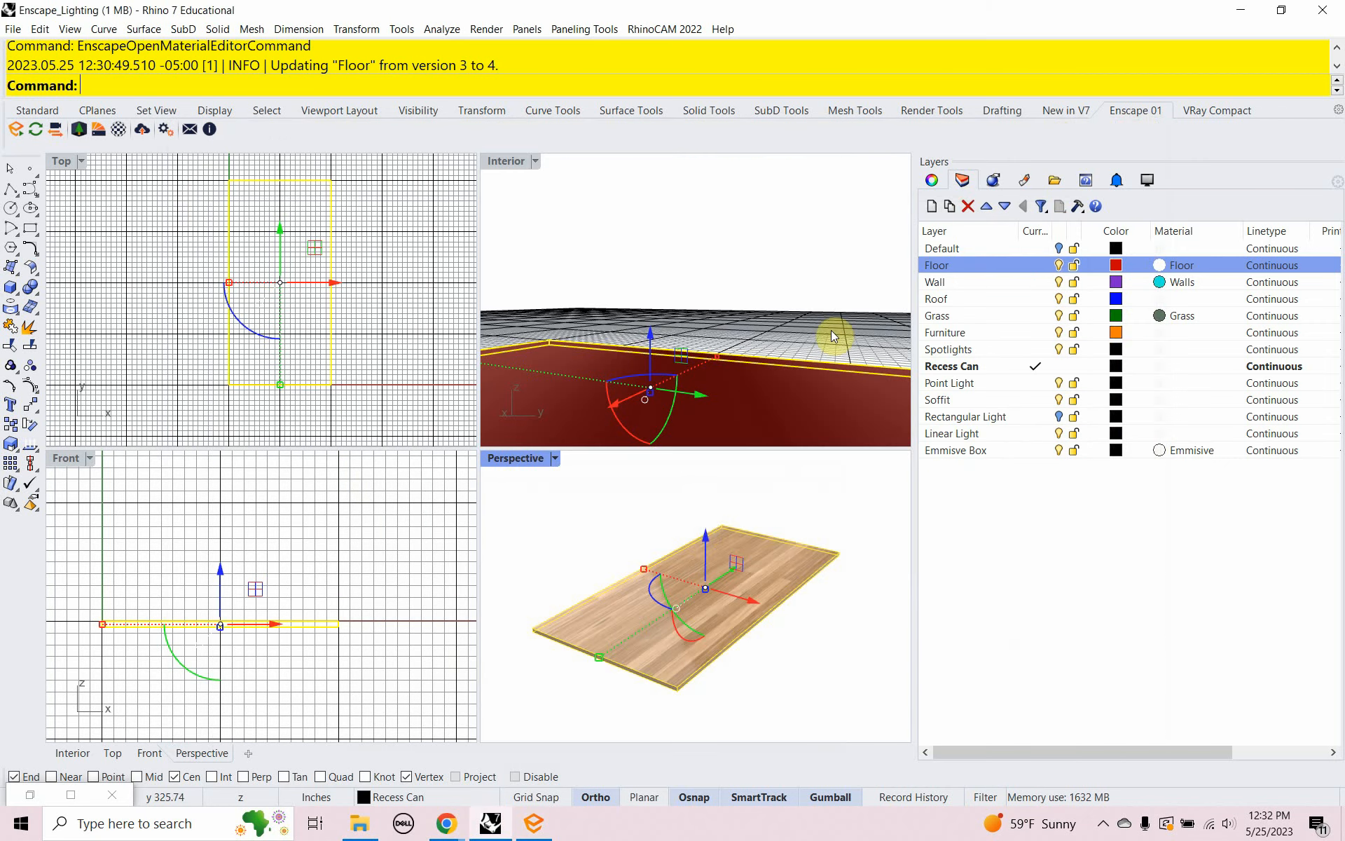
pyautogui.moveTo(687, 586); pyautogui.dragTo(655, 599, button='right')
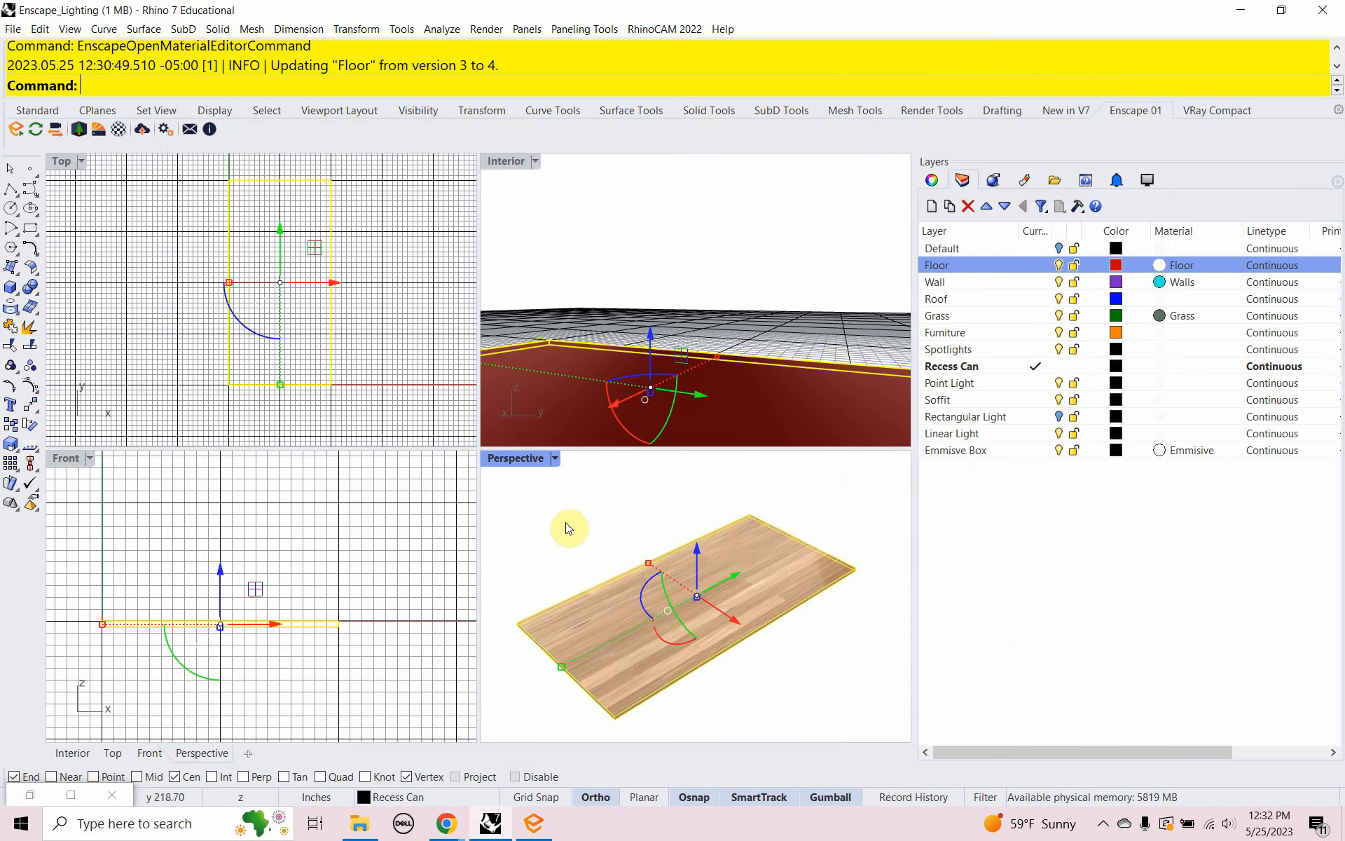
pyautogui.doubleClick(522, 464)
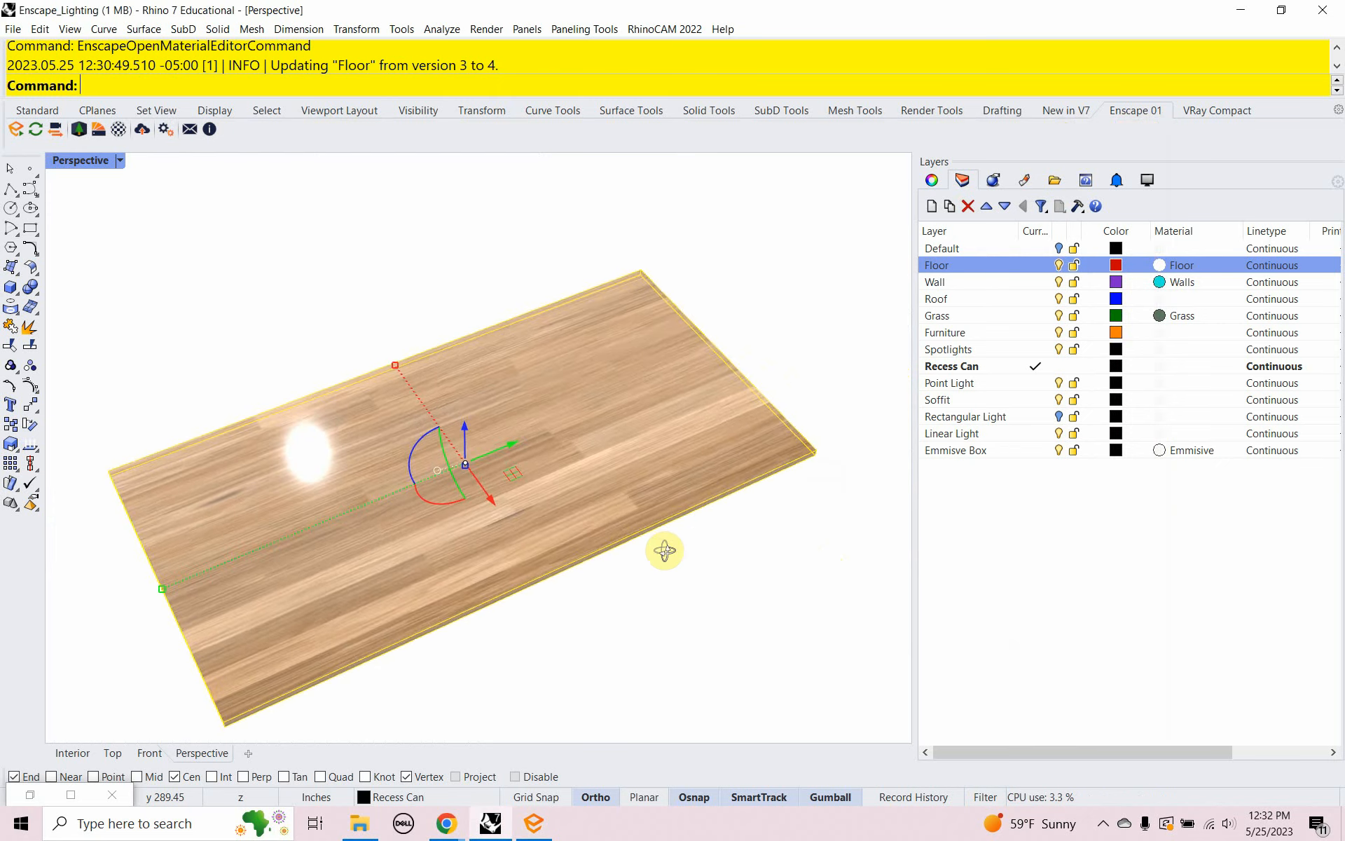
pyautogui.keyDown('shift'); pyautogui.moveTo(687, 546); pyautogui.dragTo(727, 501, button='right'); pyautogui.keyUp('shift')
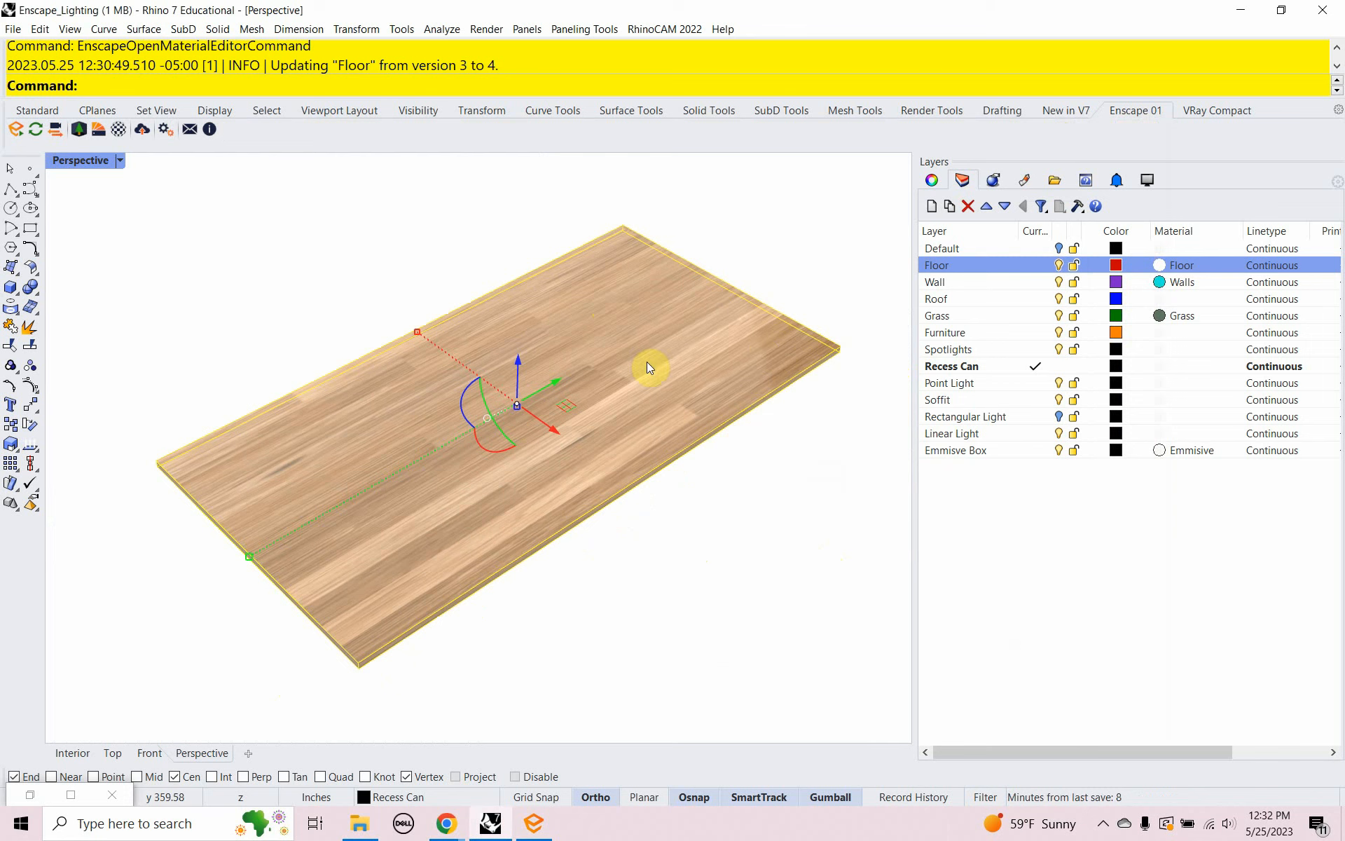
# Step: Apply a capped box texture mapping to the floor, drawing a mapping box of about 39 x 87 x 67 inches beside the slab
pyautogui.click(933, 182)
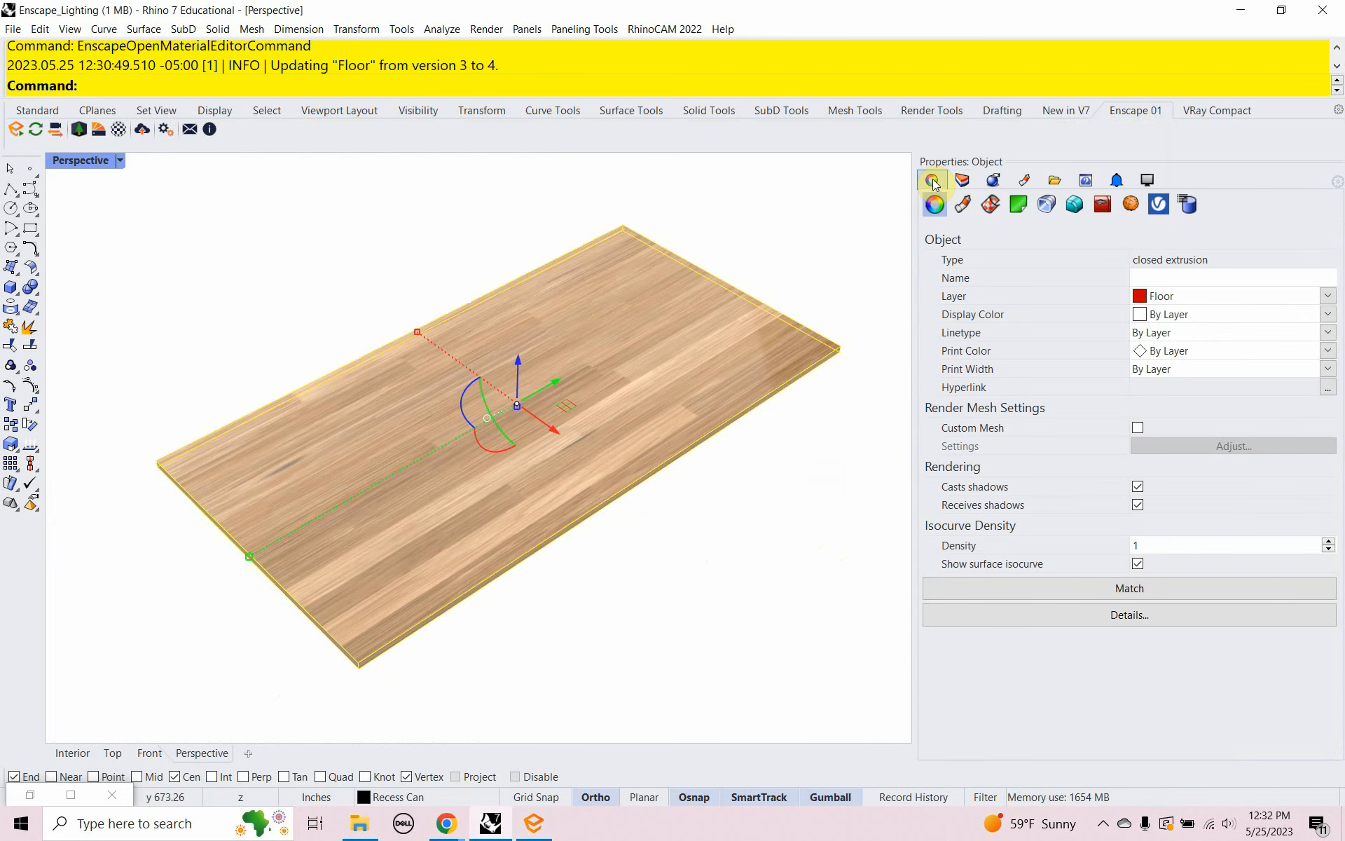
pyautogui.click(992, 207)
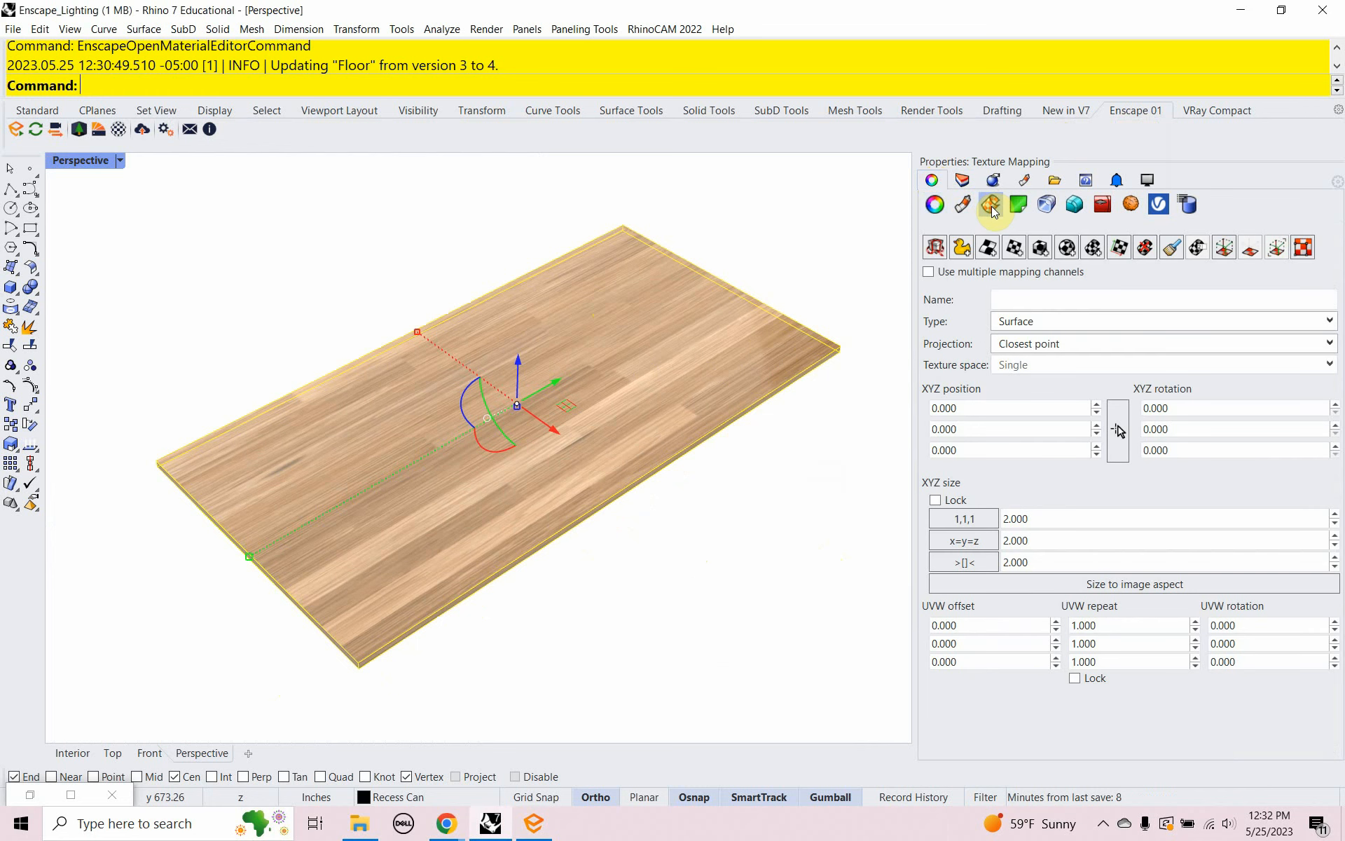
pyautogui.click(1041, 248)
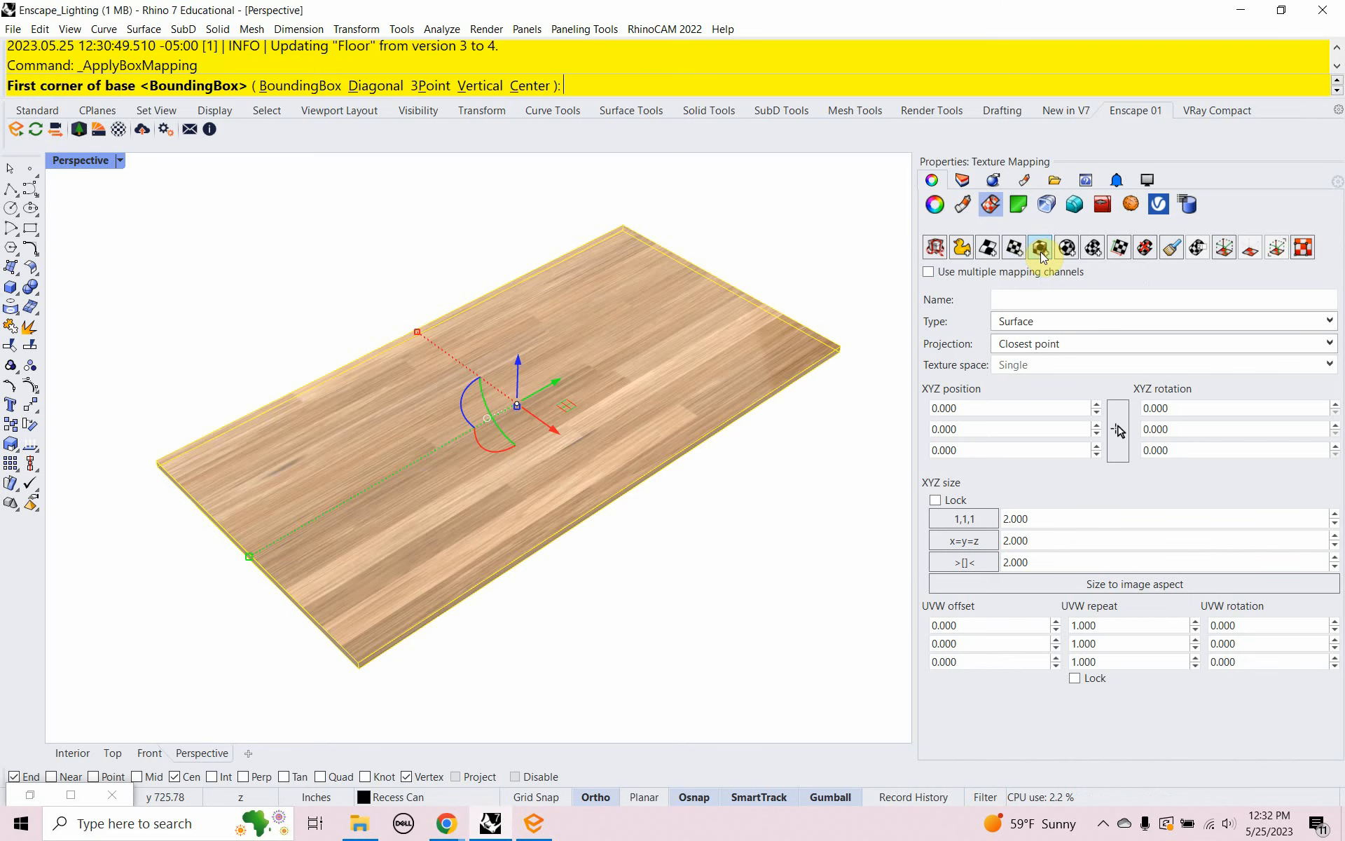
pyautogui.click(574, 624)
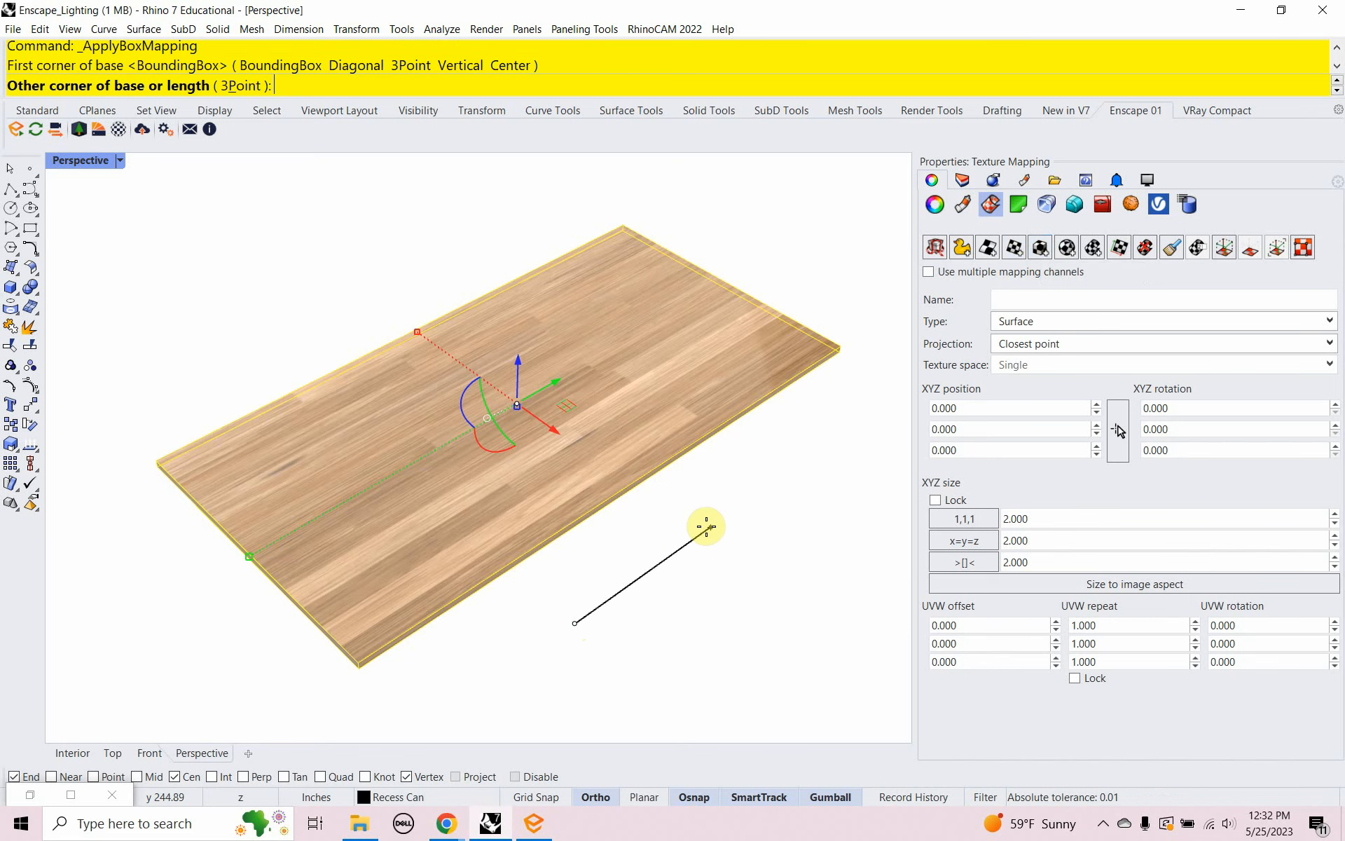
pyautogui.click(627, 523)
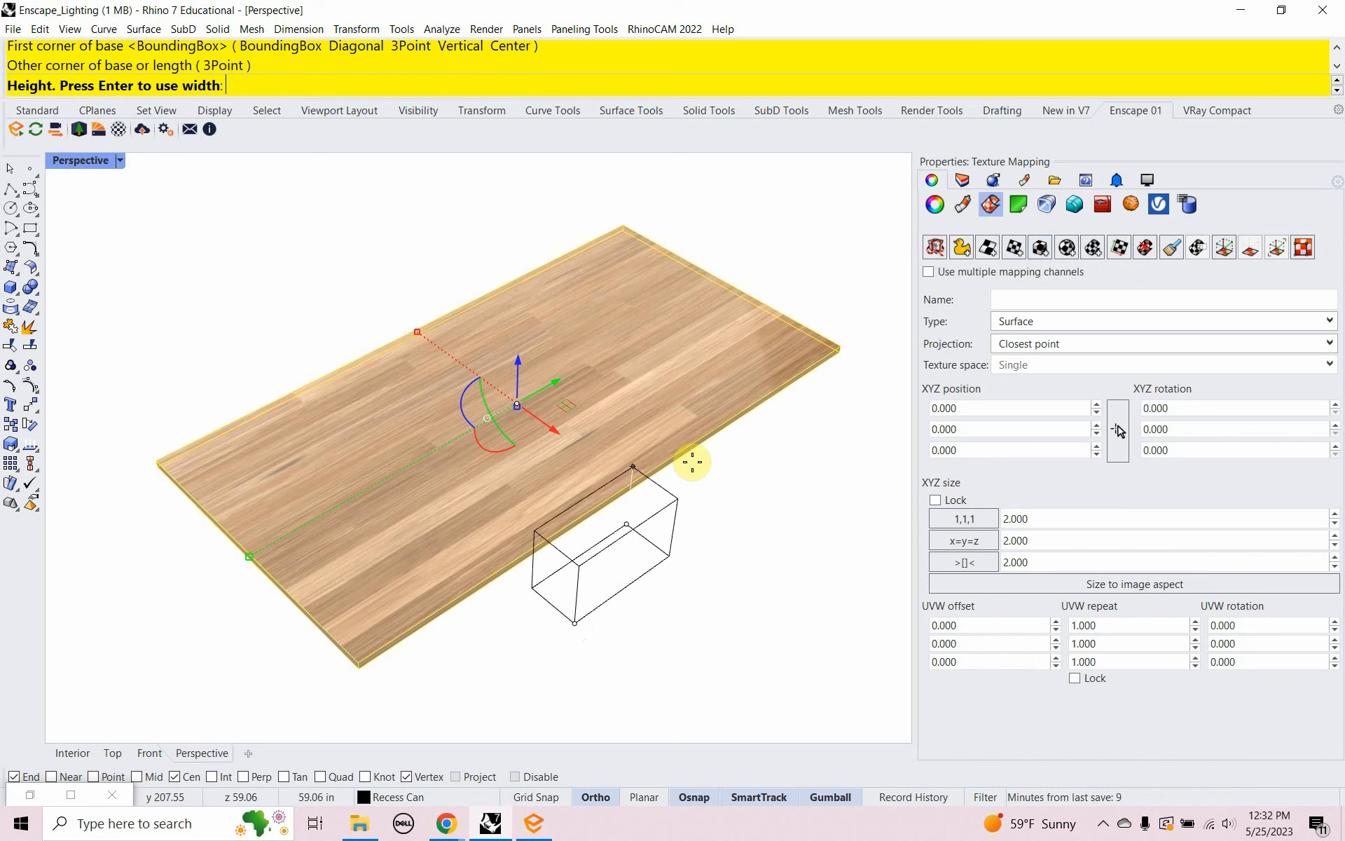
pyautogui.click(707, 459)
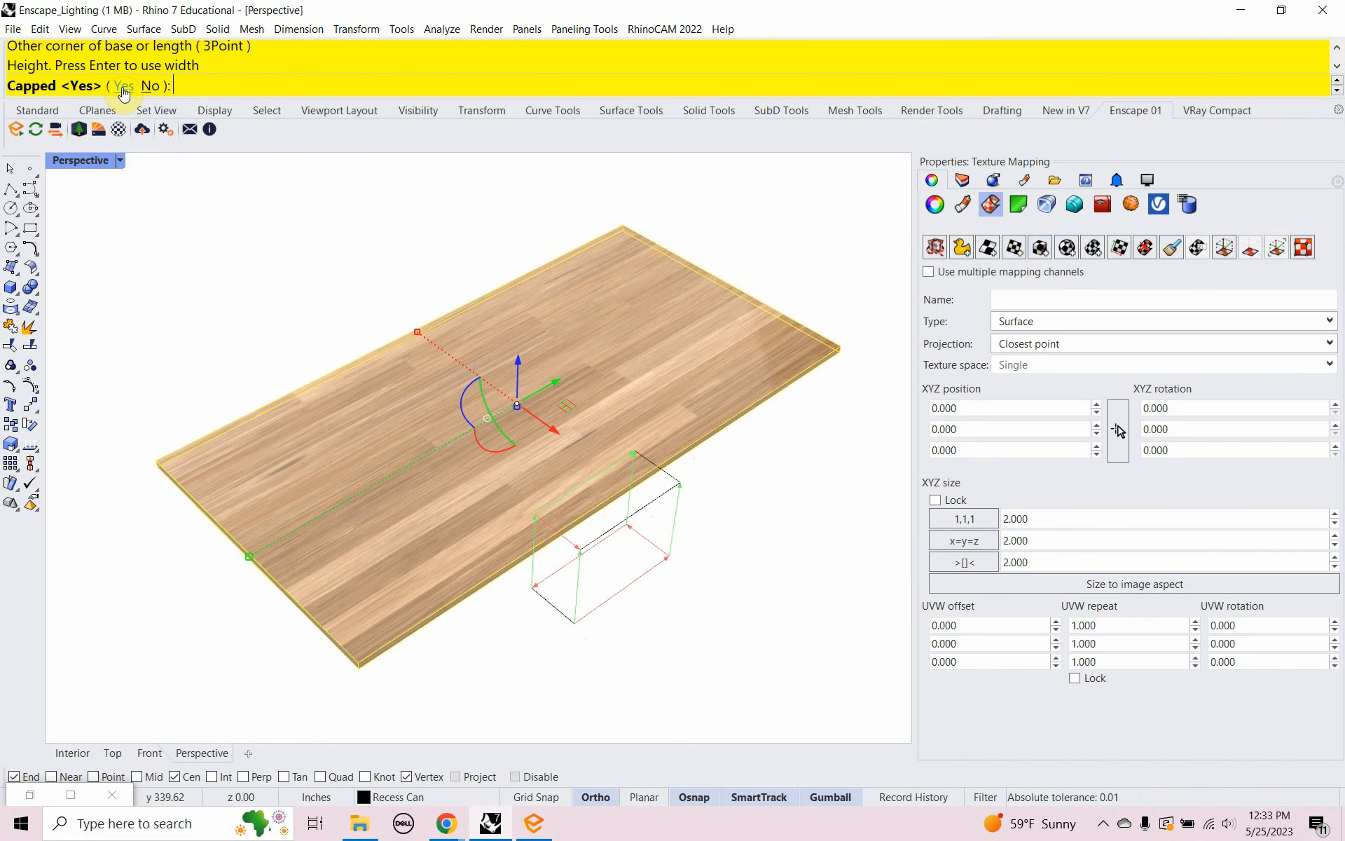
pyautogui.click(123, 88)
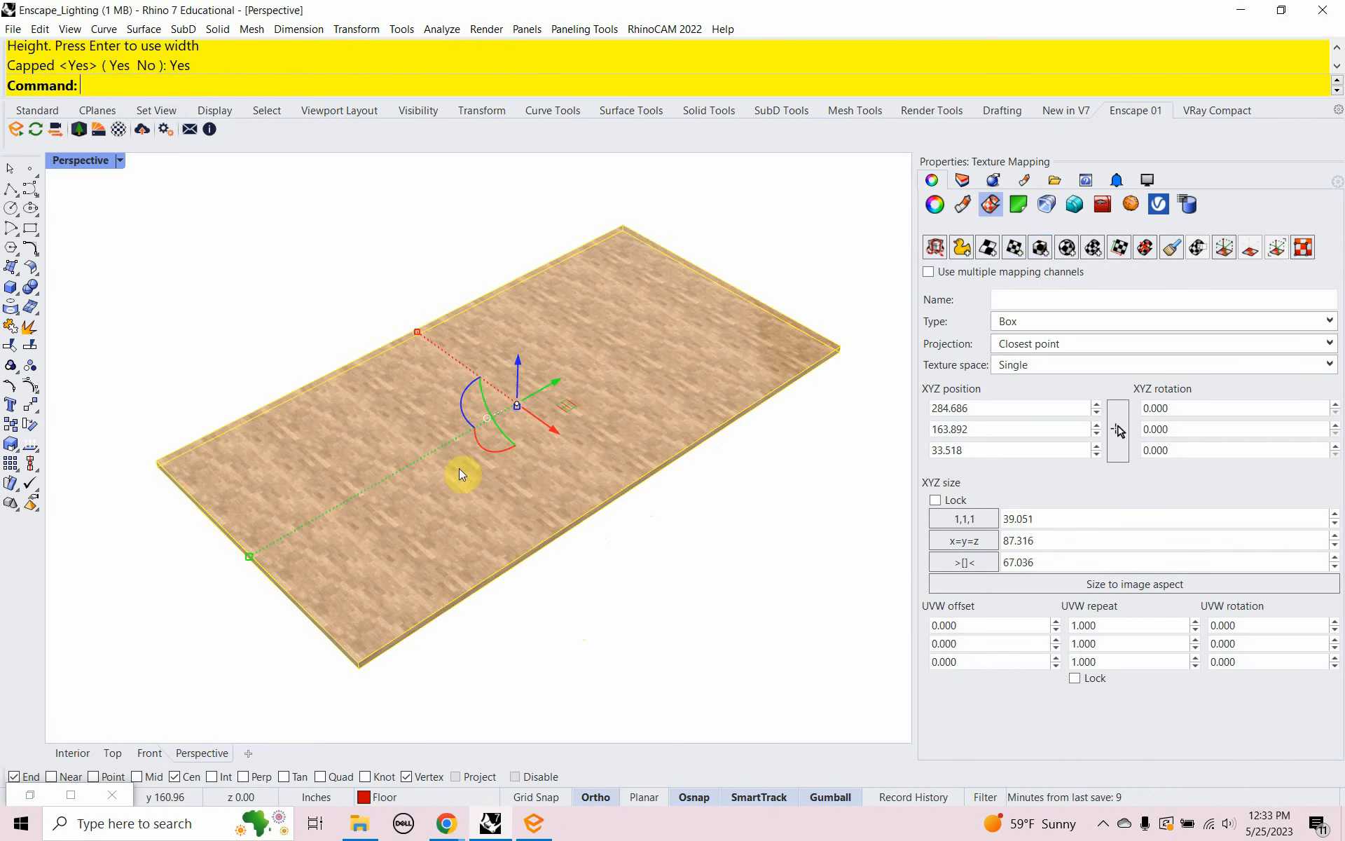
pyautogui.moveTo(460, 474); pyautogui.dragTo(550, 481, button='right')
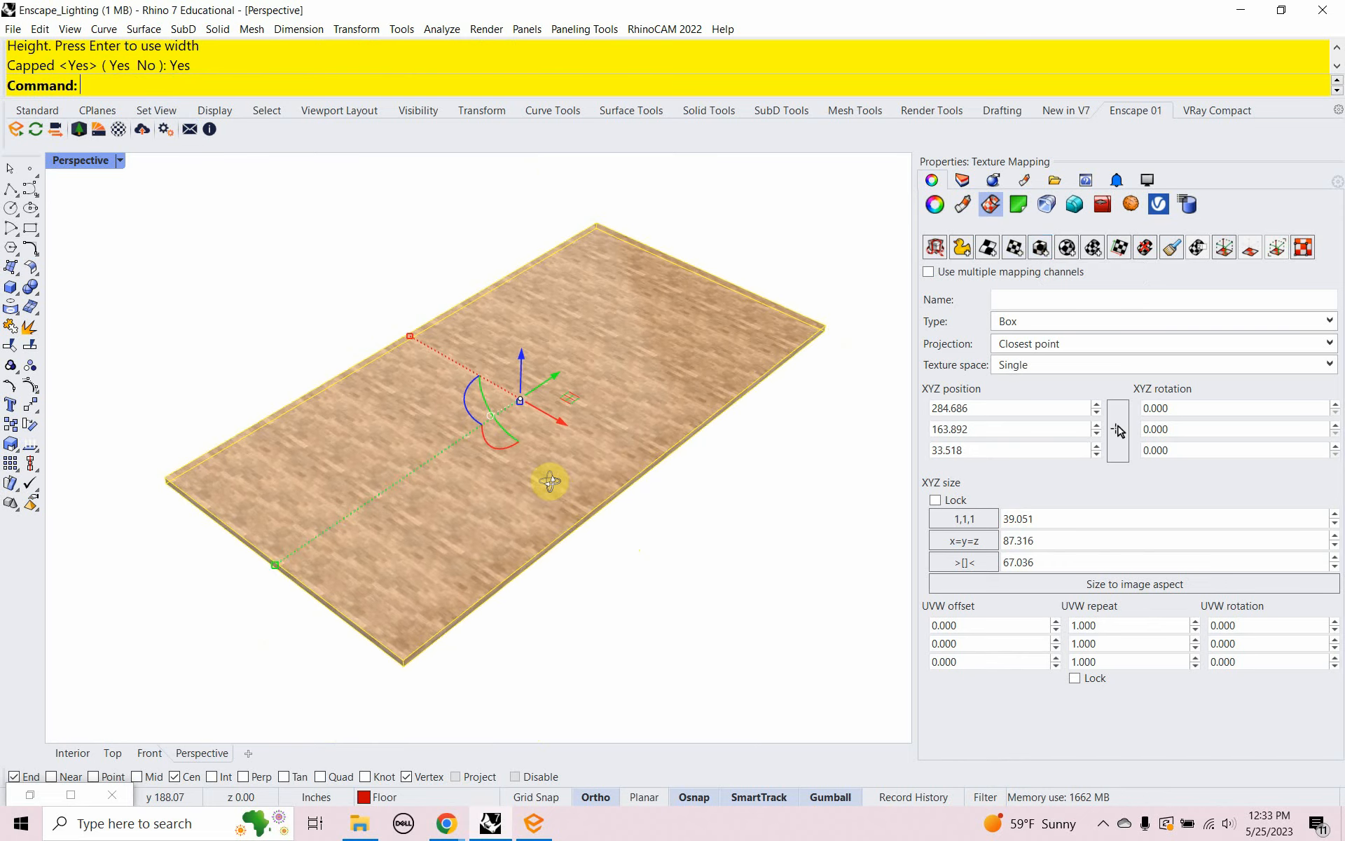
pyautogui.scroll(4, 551, 484)
pyautogui.scroll(-3, 550, 484)
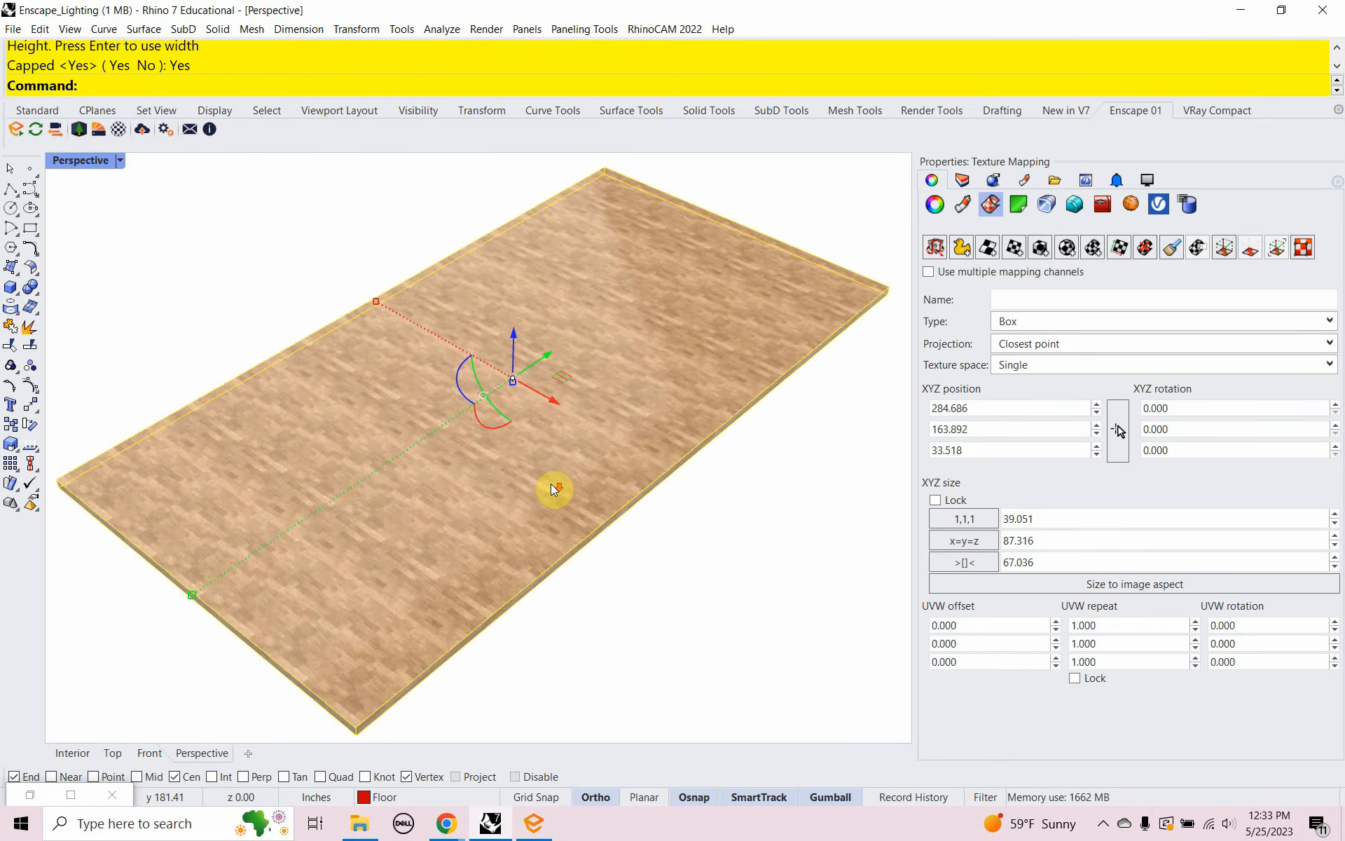
pyautogui.scroll(4, 551, 484)
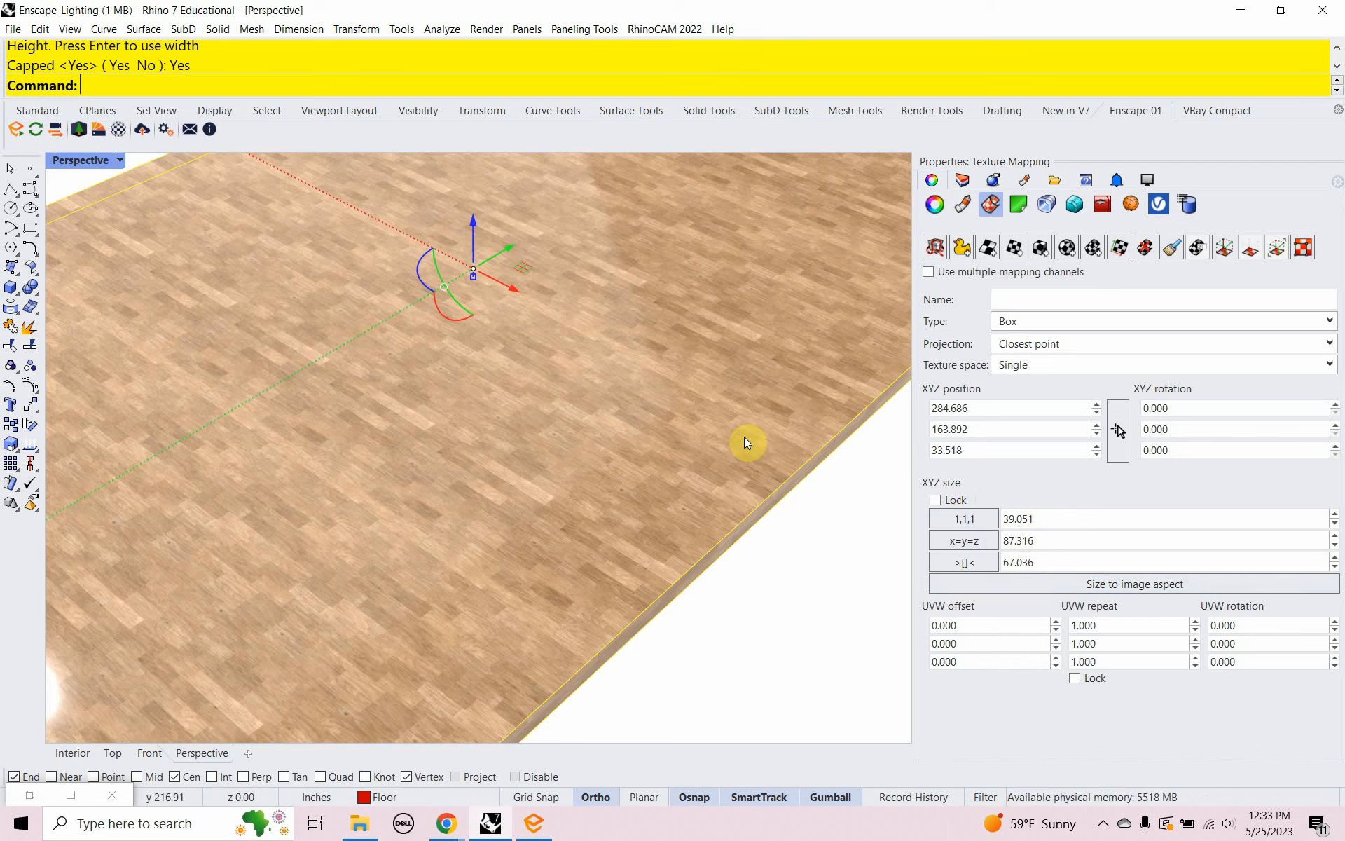
# Step: Open the WoodFloor051_1K_Color image from its folder to examine the plank layout and real-world scale, and return to Rhino
pyautogui.click(360, 823)
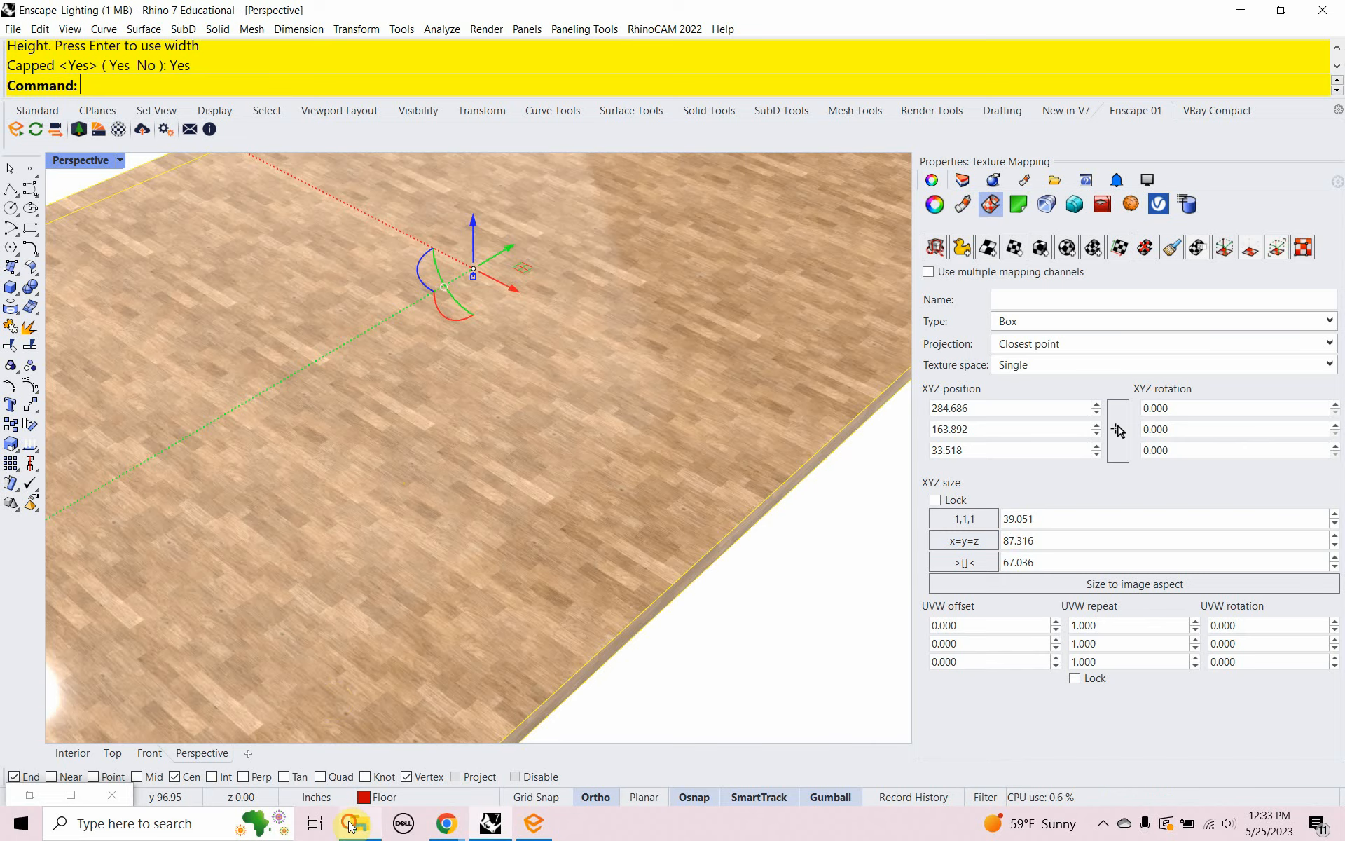
pyautogui.doubleClick(429, 309)
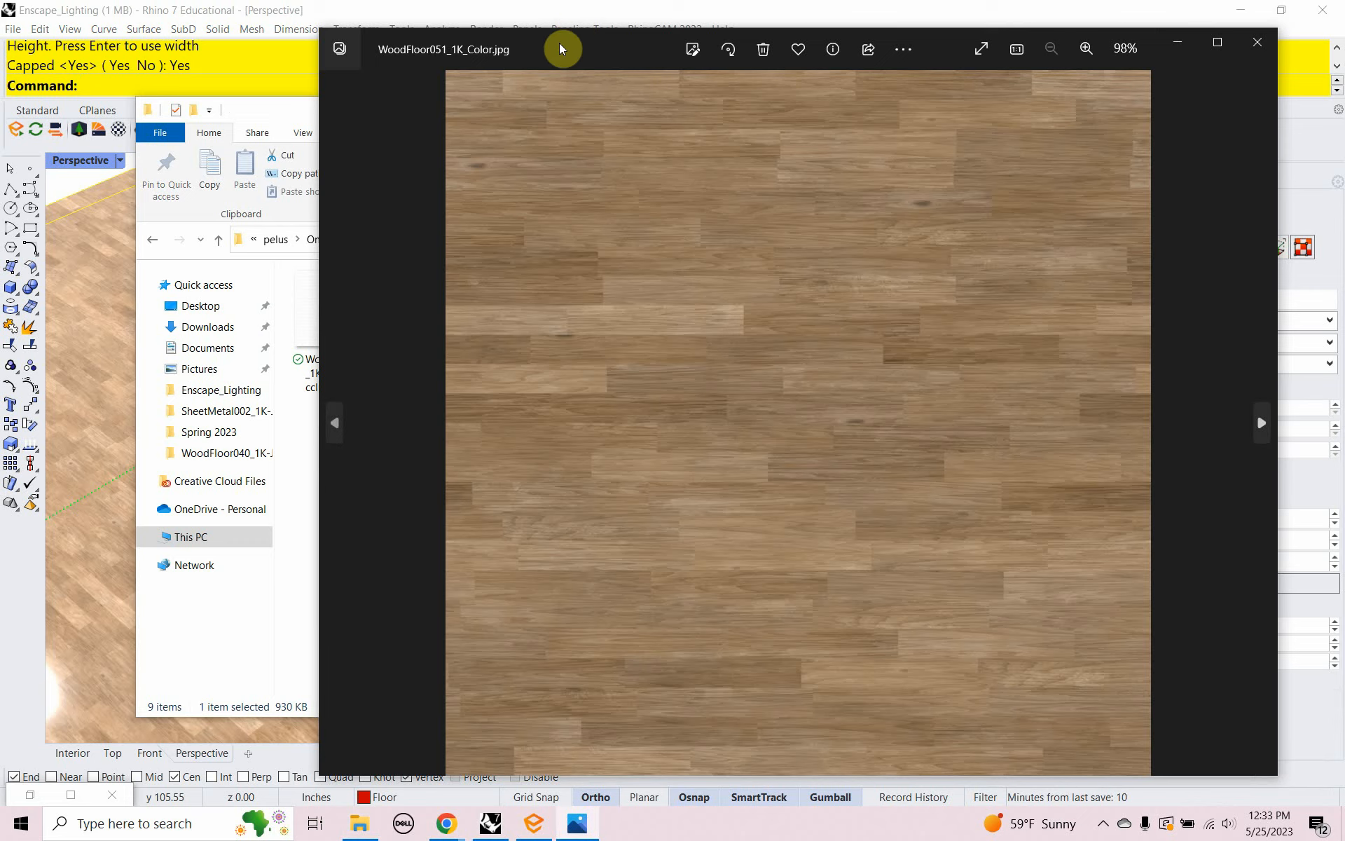
pyautogui.moveTo(560, 49); pyautogui.dragTo(512, 31)
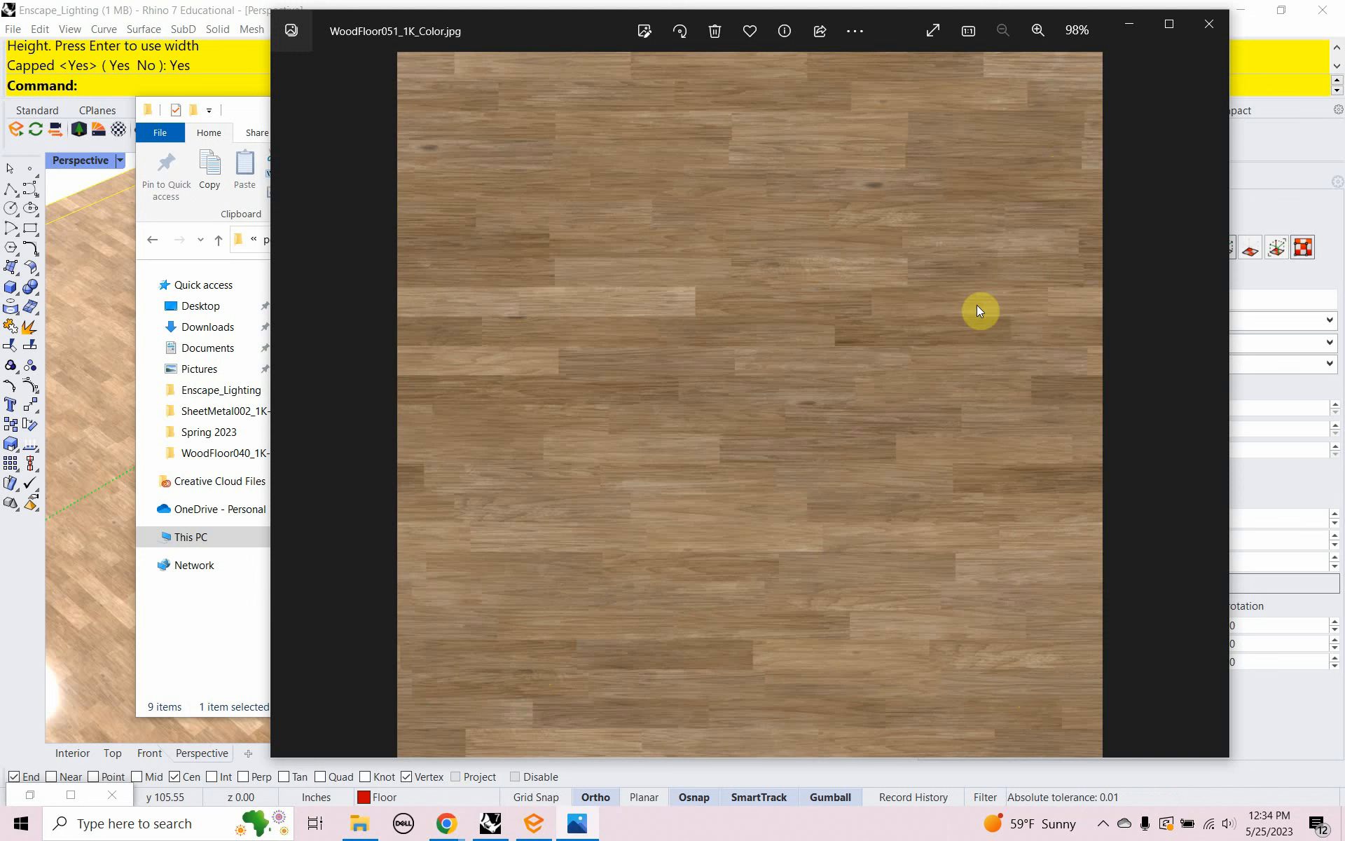
pyautogui.click(1208, 19)
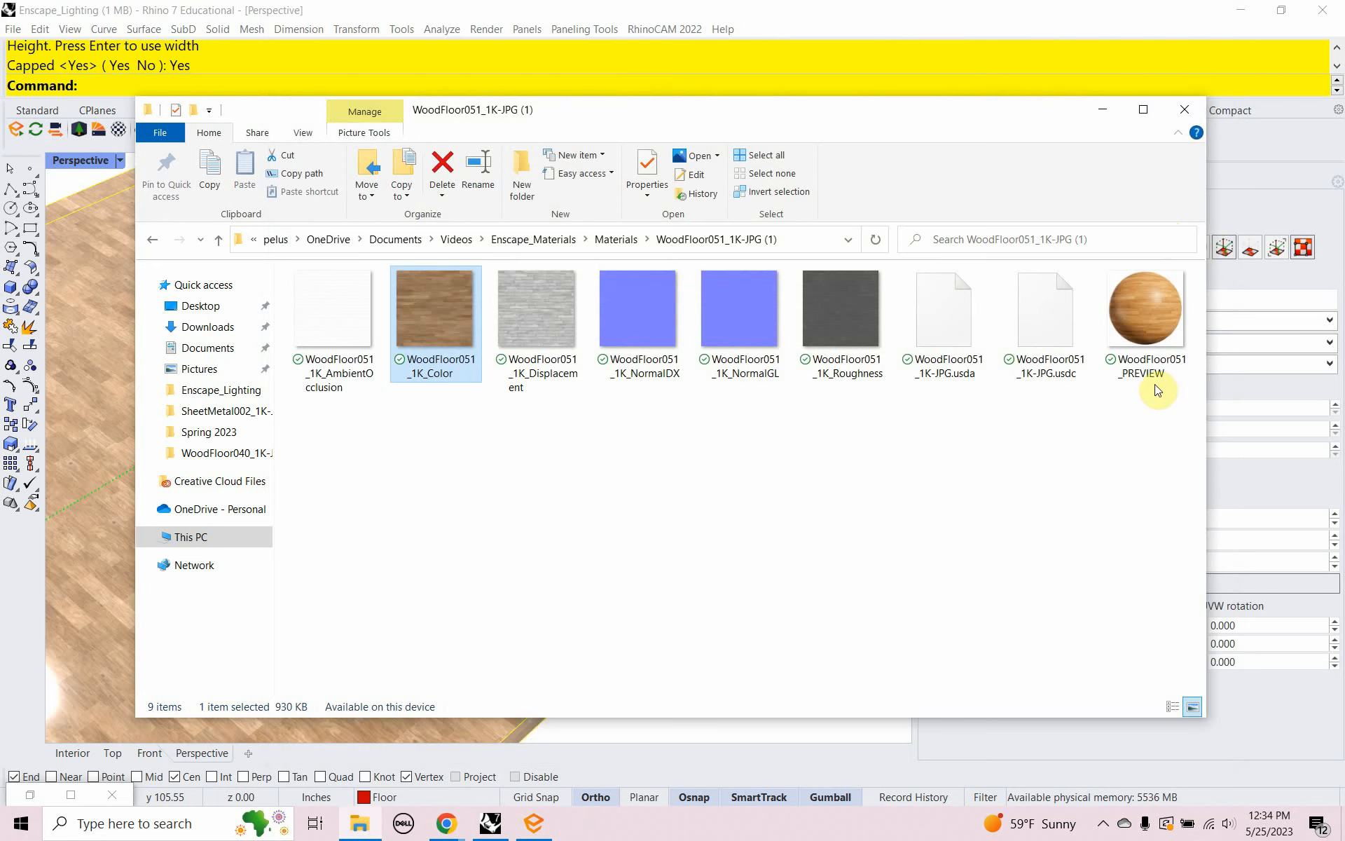
pyautogui.click(1103, 112)
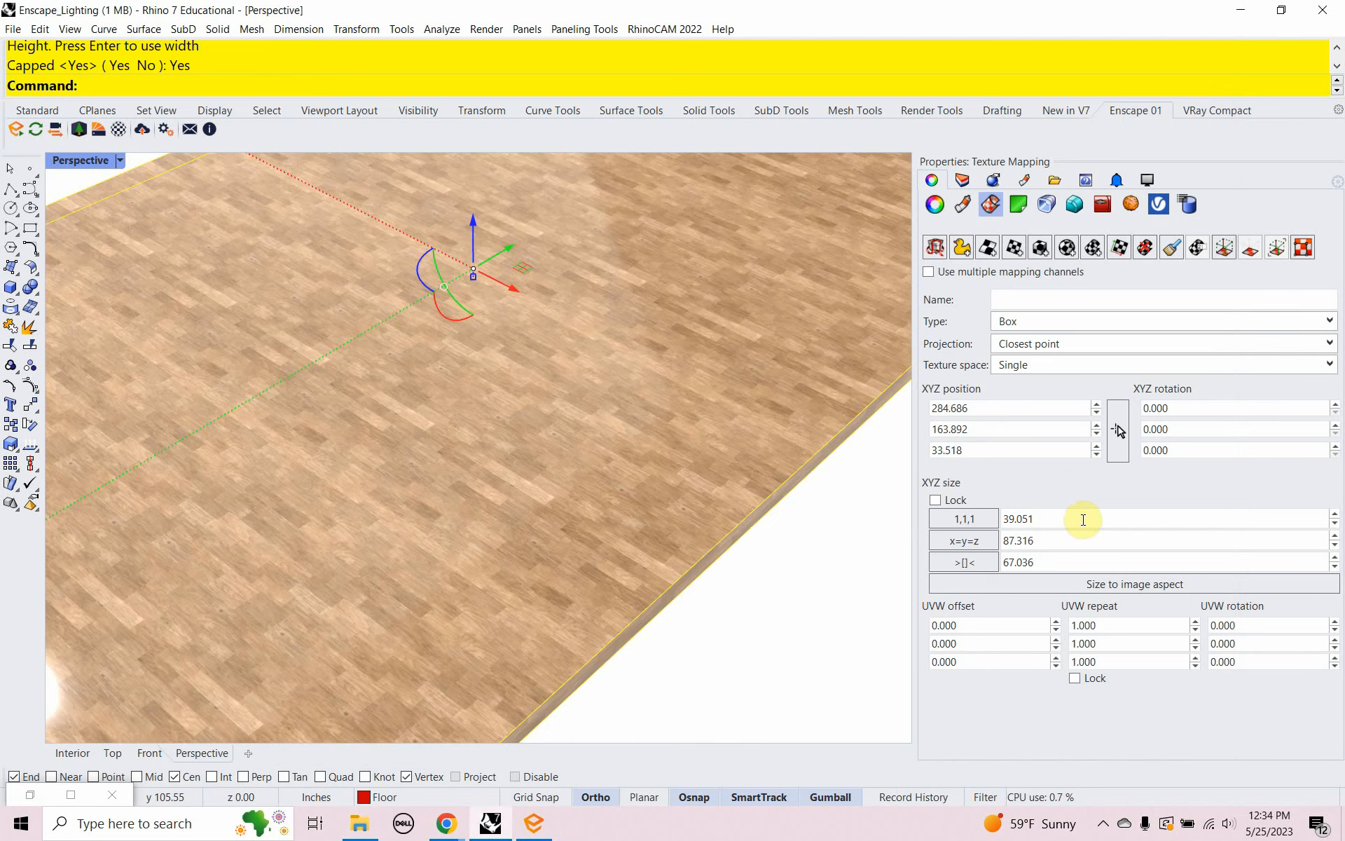
# Step: Set the X, Y and Z sizes of the floor's box mapping to 96 and lock them together
pyautogui.doubleClick(1051, 520)
pyautogui.write('96')
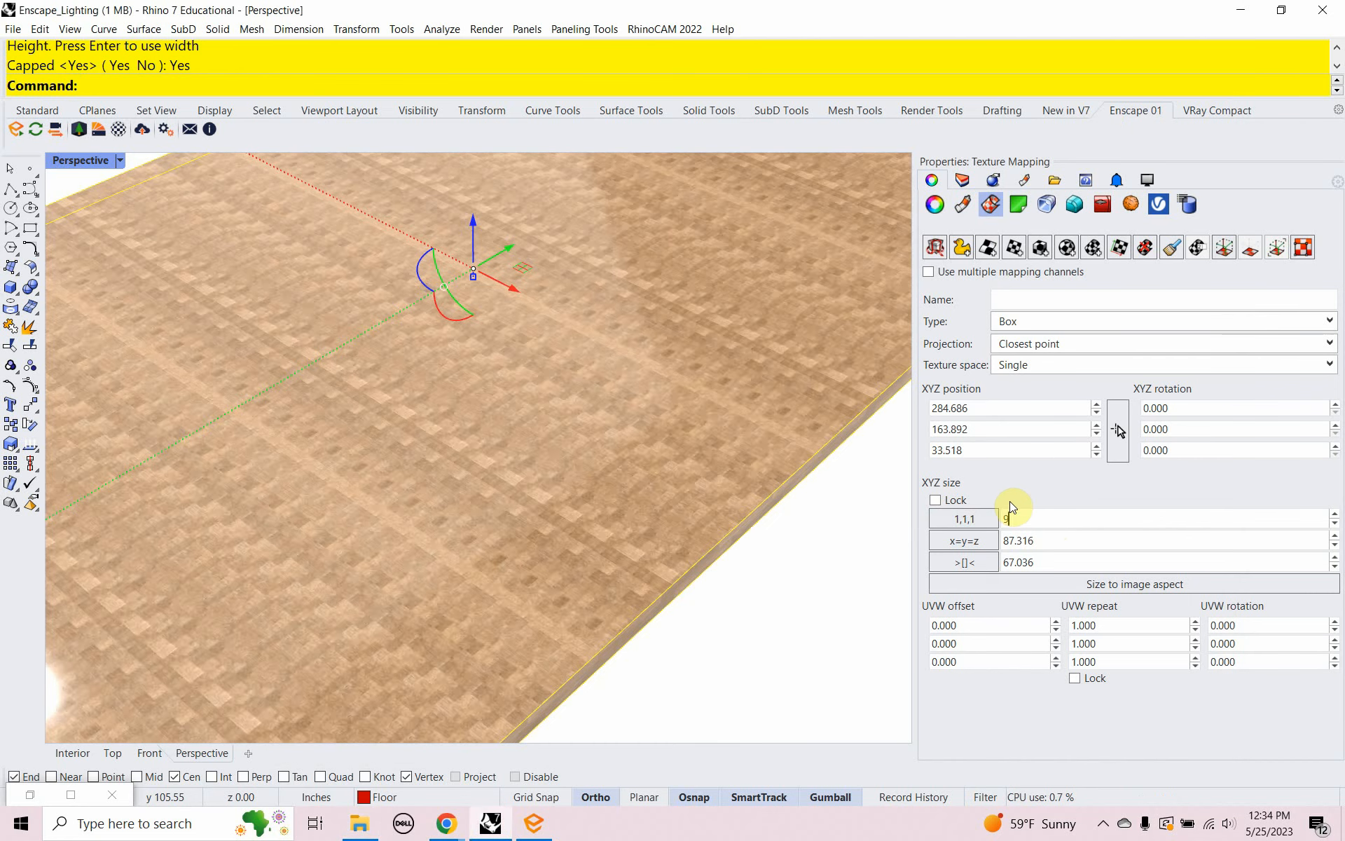
pyautogui.doubleClick(1070, 541)
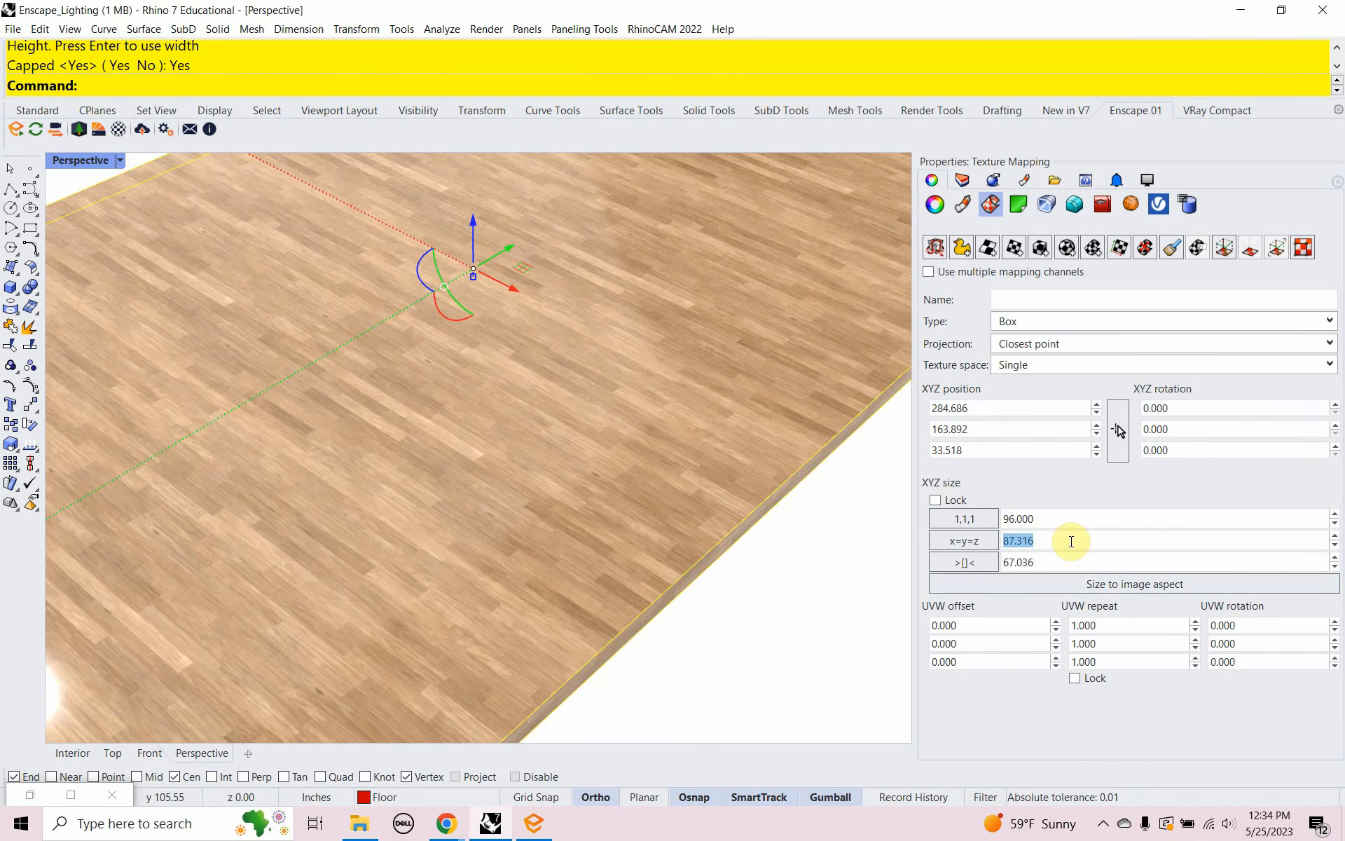
pyautogui.write('96')
pyautogui.doubleClick(1056, 564)
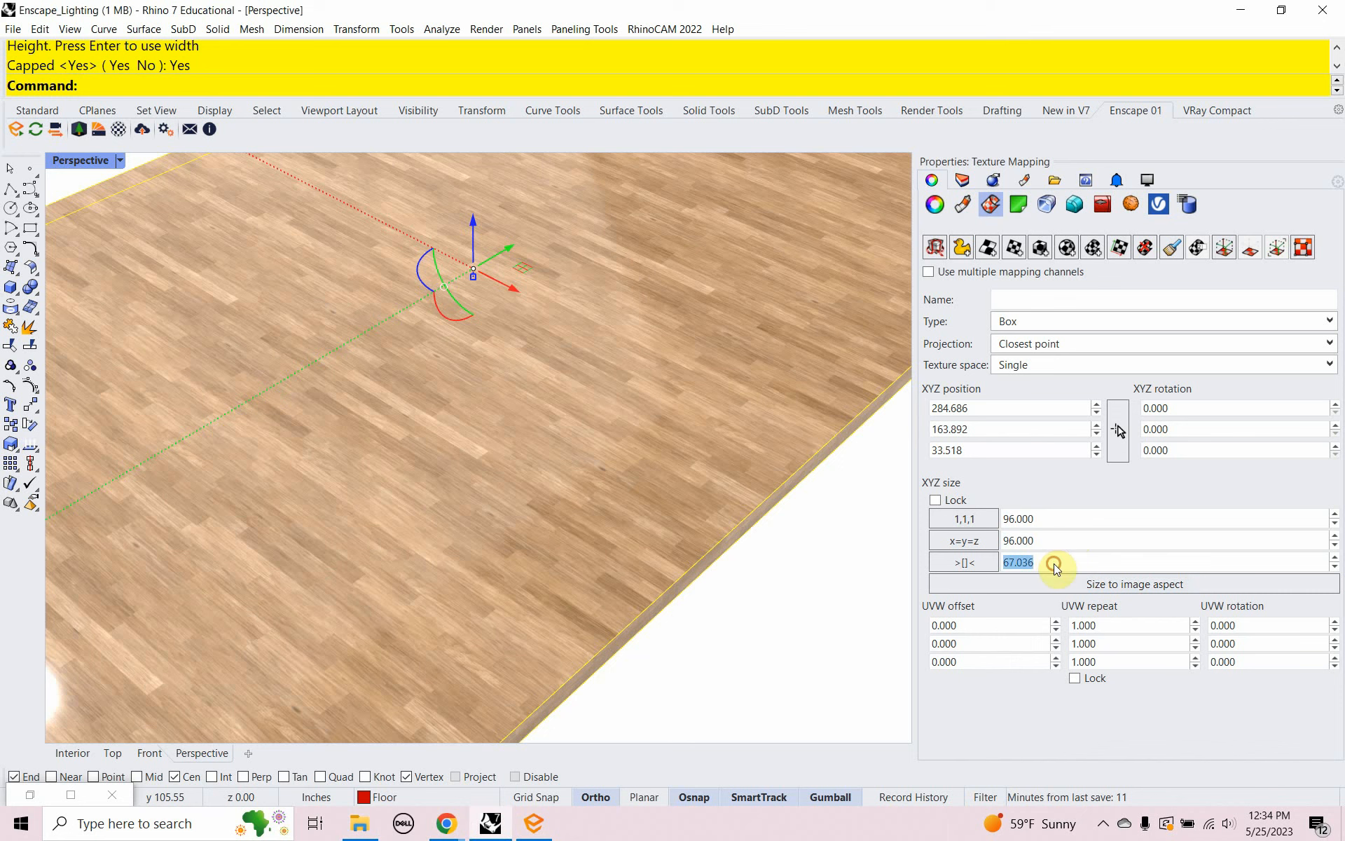
pyautogui.write('96')
pyautogui.press('Return')
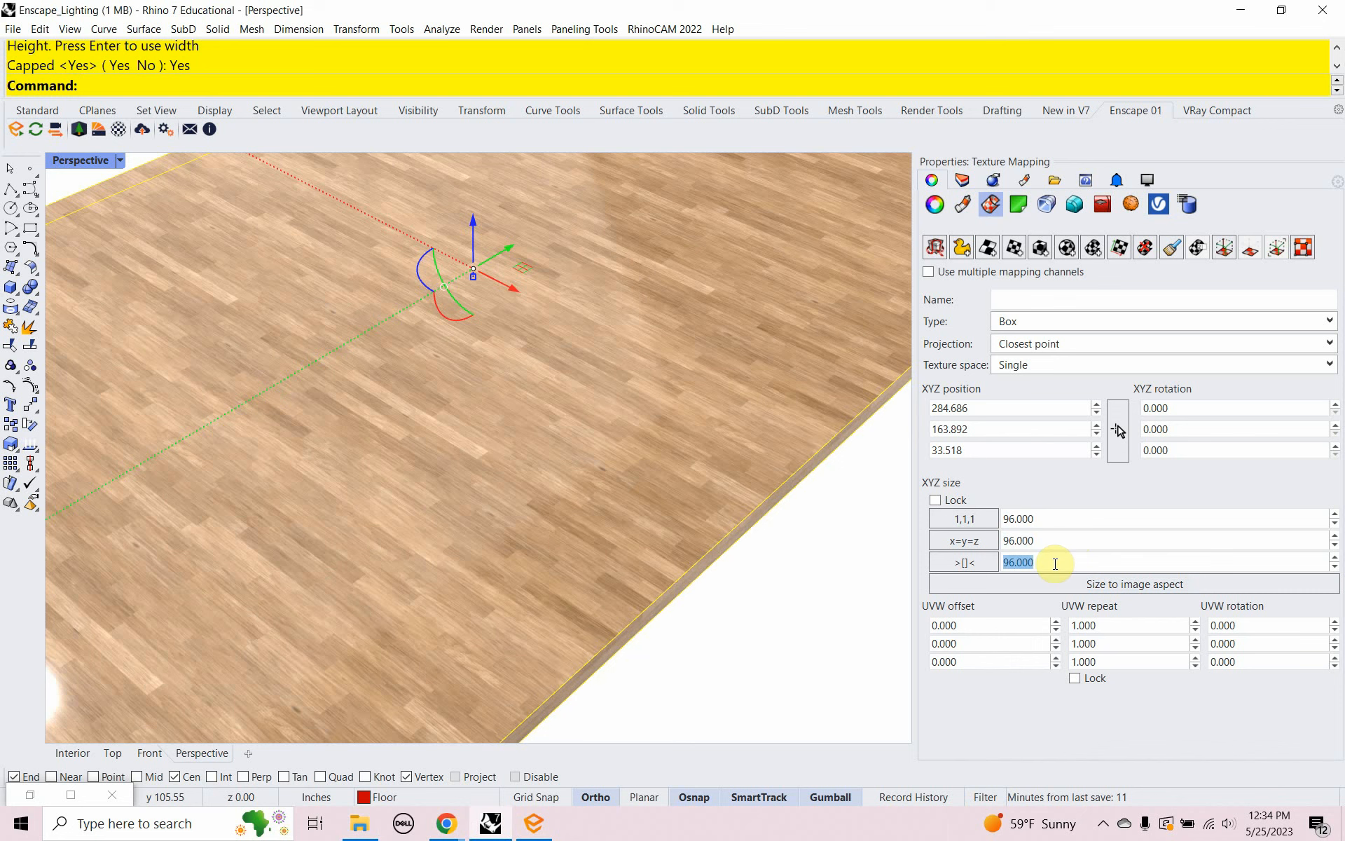
pyautogui.click(935, 500)
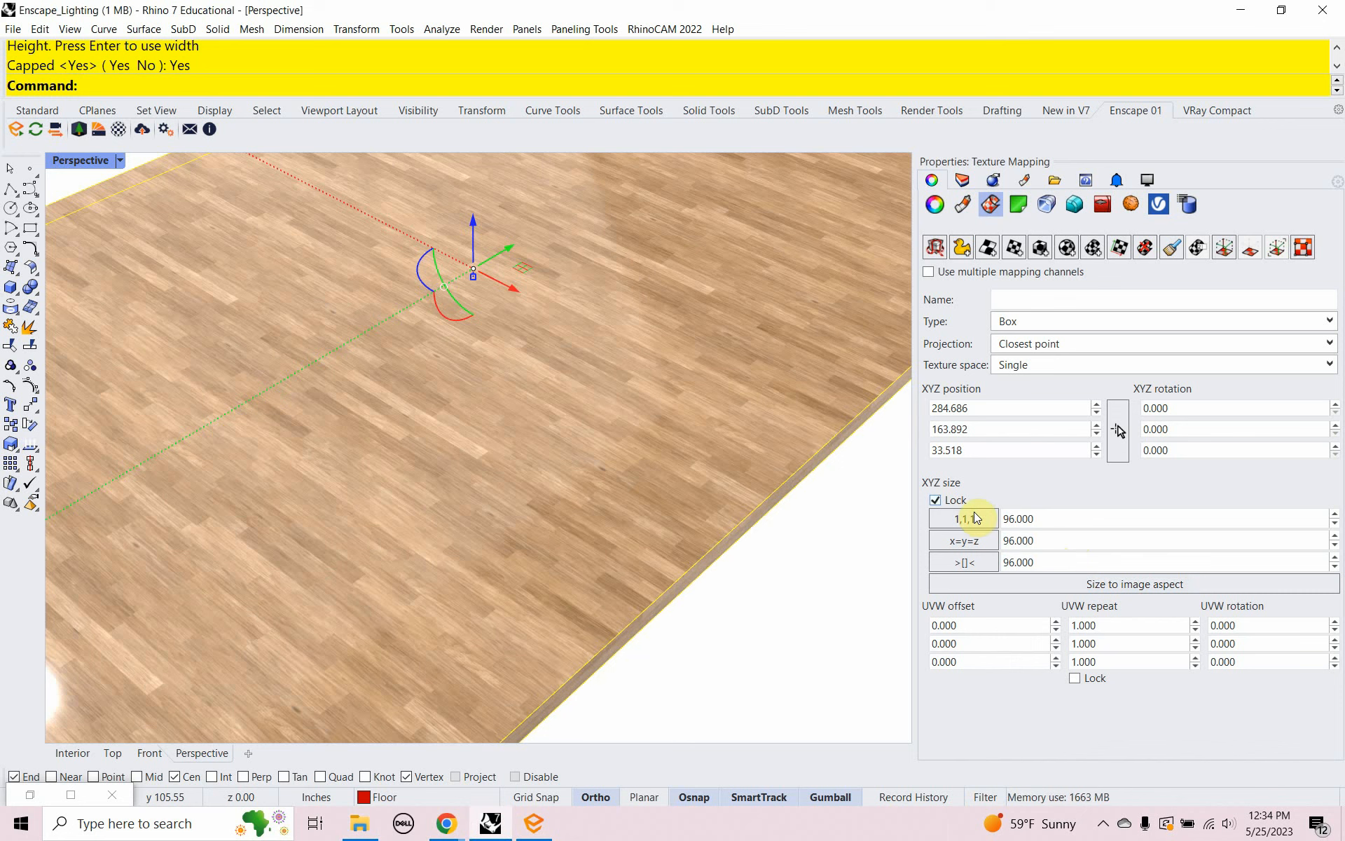
# Step: Try a uniform size of 72 for the floor's box mapping and restore it to 96
pyautogui.click(1043, 521)
pyautogui.moveTo(1042, 522); pyautogui.dragTo(1006, 524)
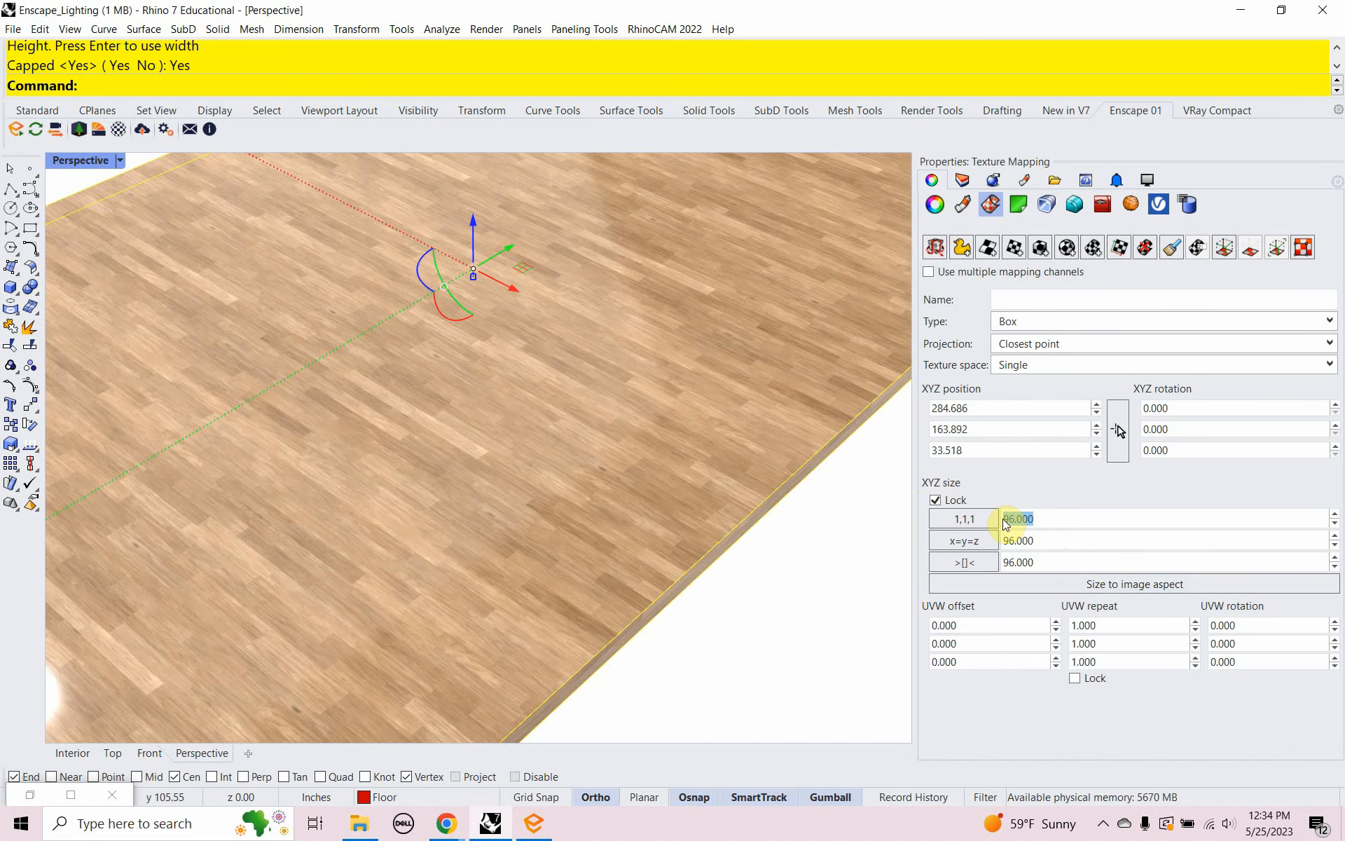
pyautogui.write('72')
pyautogui.press('Return')
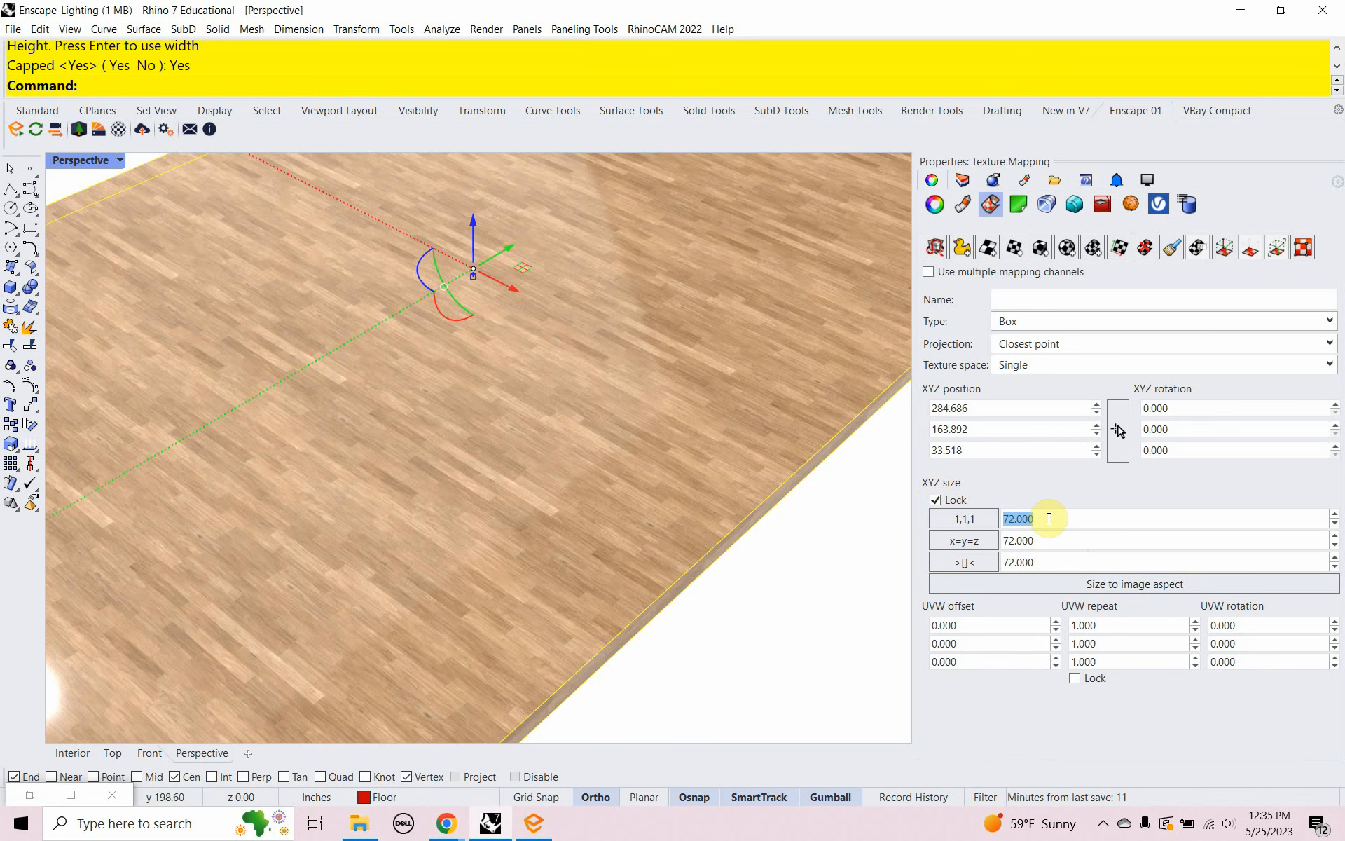
pyautogui.write('96')
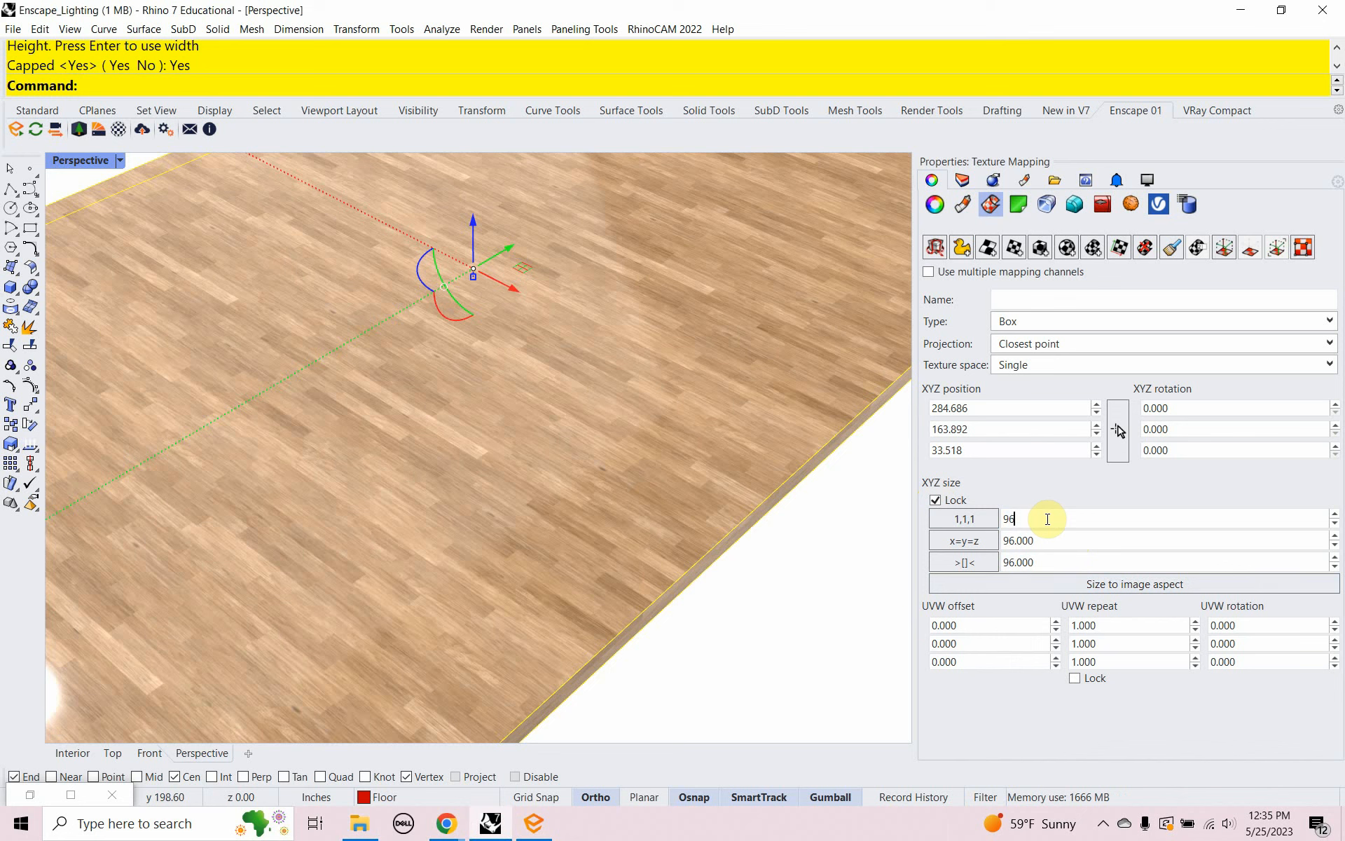
pyautogui.press('Return')
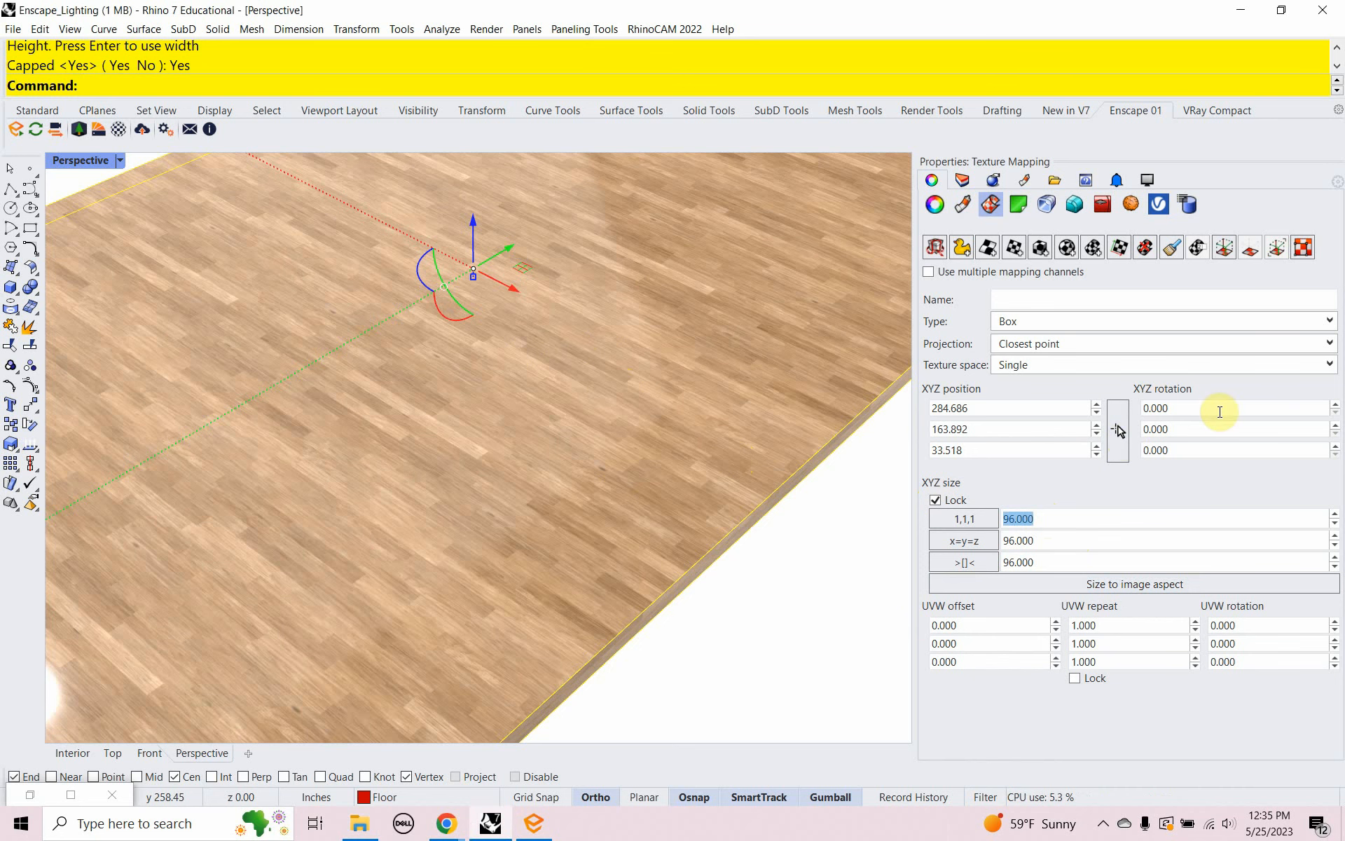
# Step: Try Z rotations of 90 and 45 degrees on the floor's texture mapping and reset the rotation to 0
pyautogui.click(1186, 450)
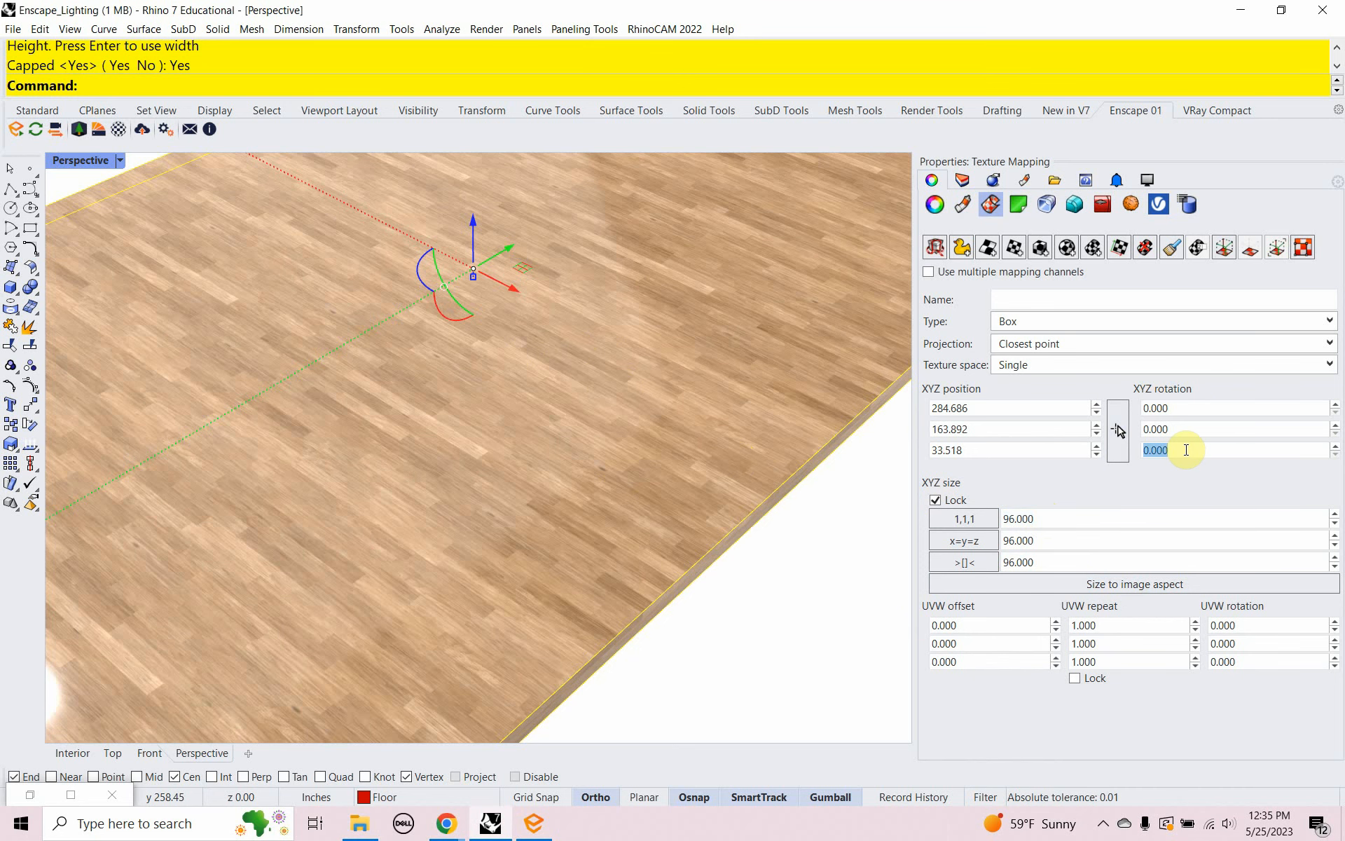
pyautogui.write('90')
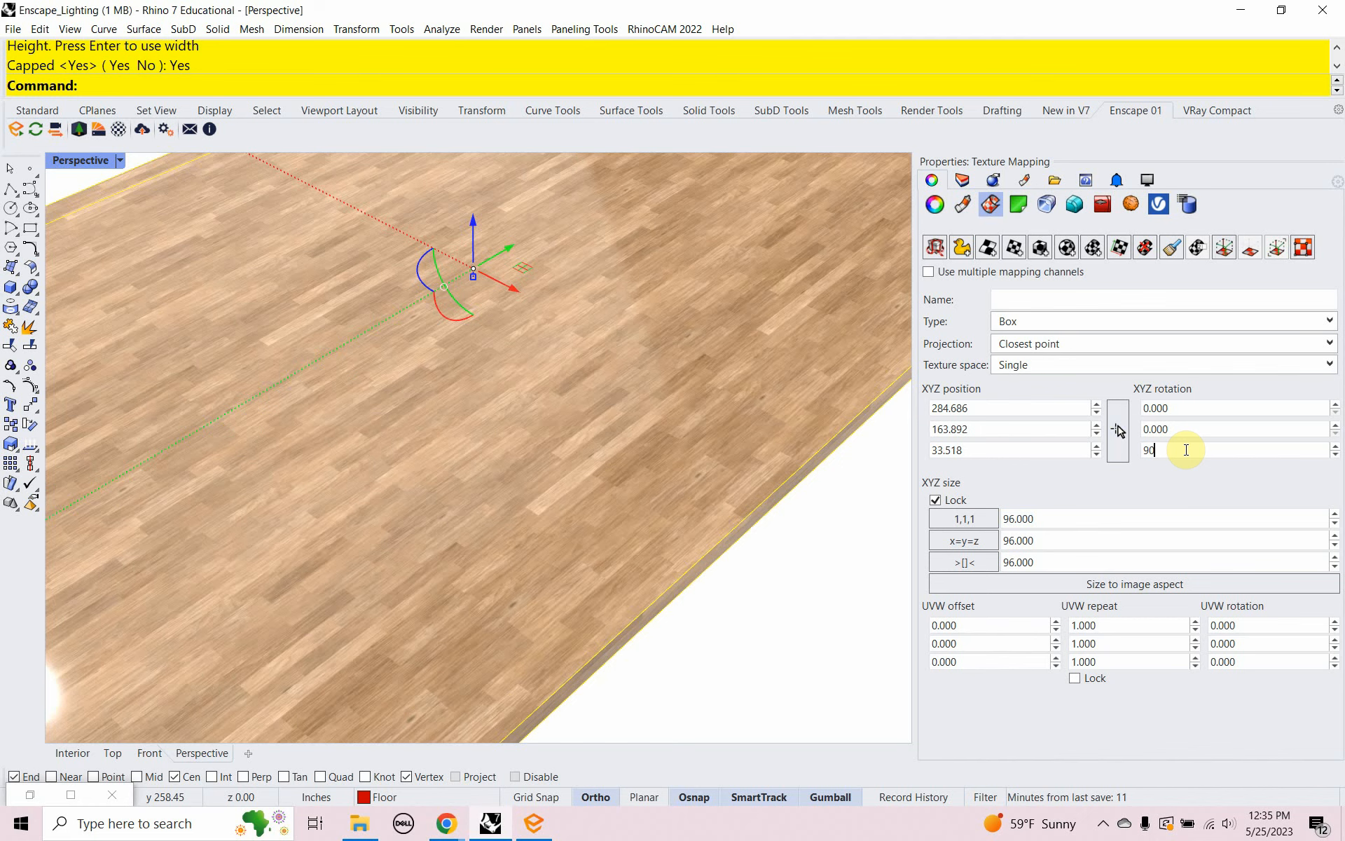
pyautogui.moveTo(1186, 450); pyautogui.dragTo(1146, 451)
pyautogui.write('45')
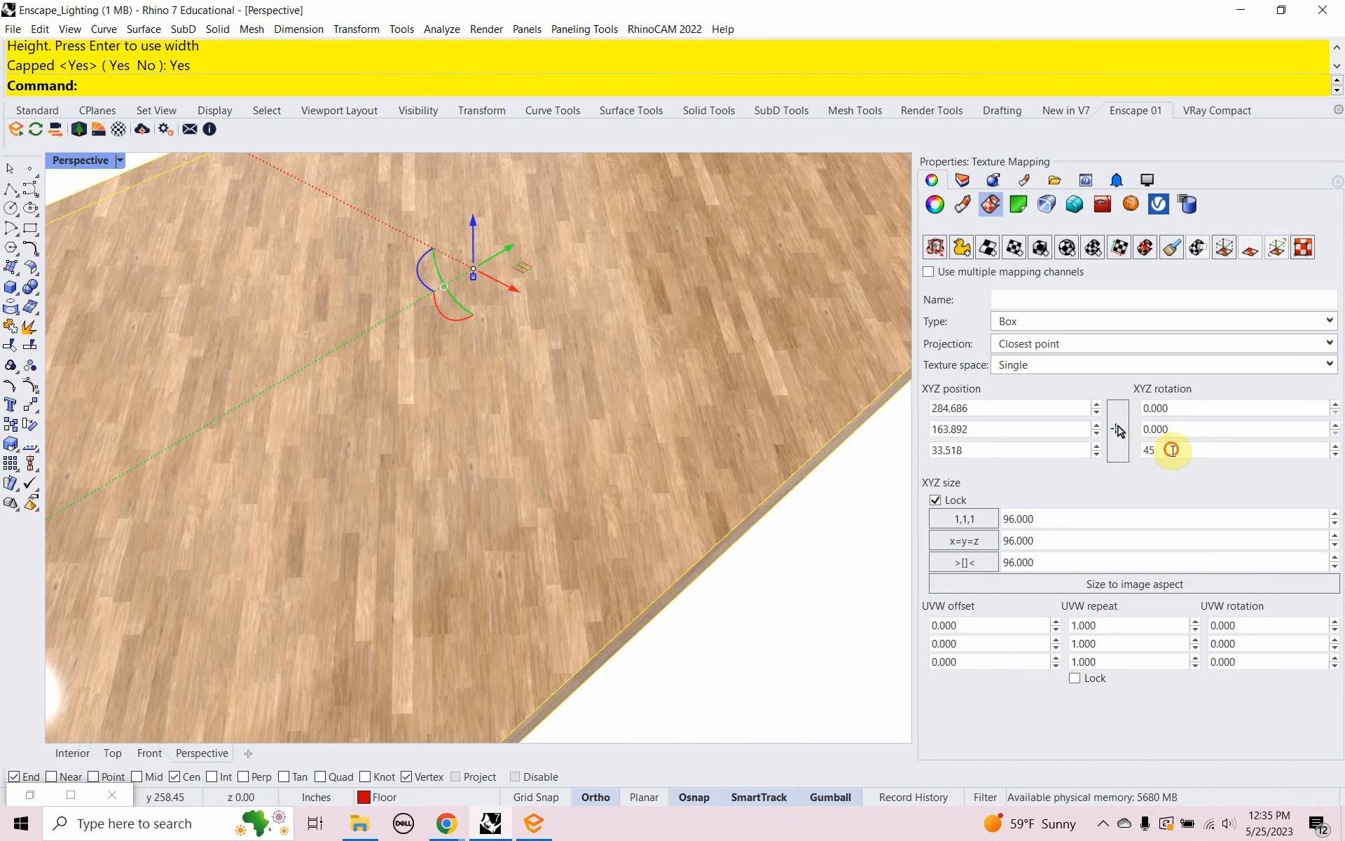
pyautogui.moveTo(1171, 449); pyautogui.dragTo(1146, 452)
pyautogui.write('0')
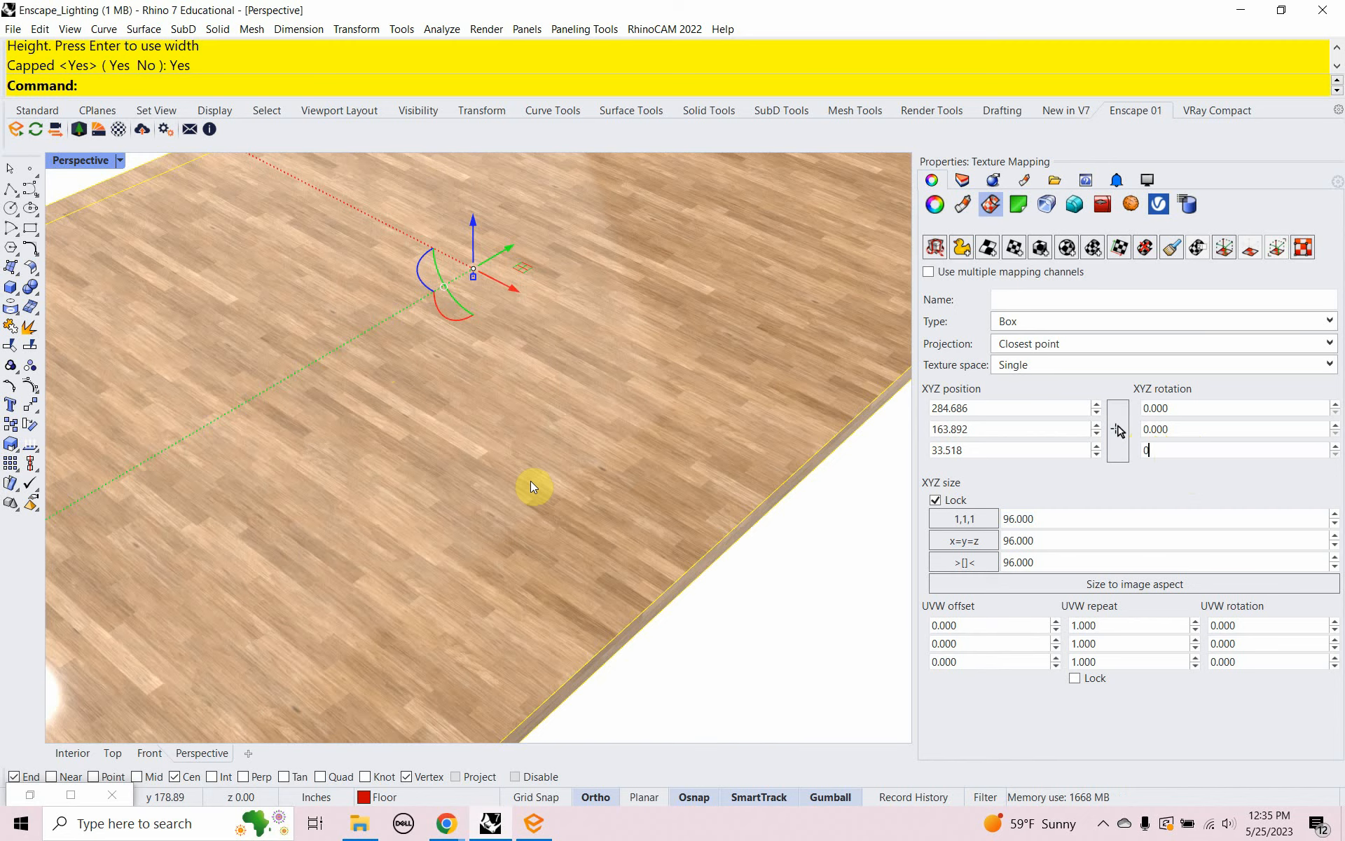
pyautogui.scroll(-5, 560, 452)
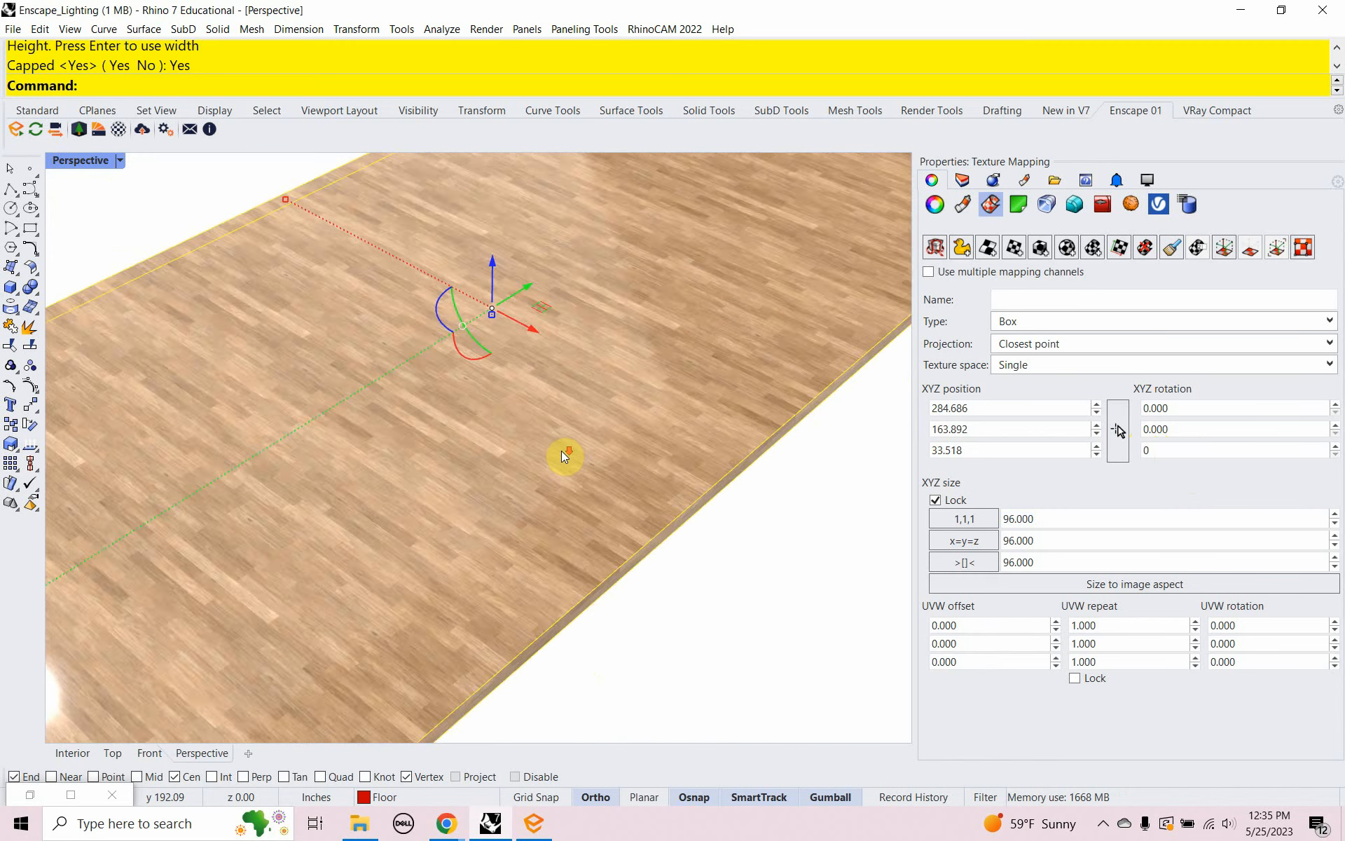
pyautogui.moveTo(563, 447)
pyautogui.mouseDown(button='right')
pyautogui.moveTo(580, 440)
pyautogui.moveTo(559, 454)
pyautogui.mouseUp(button='right')
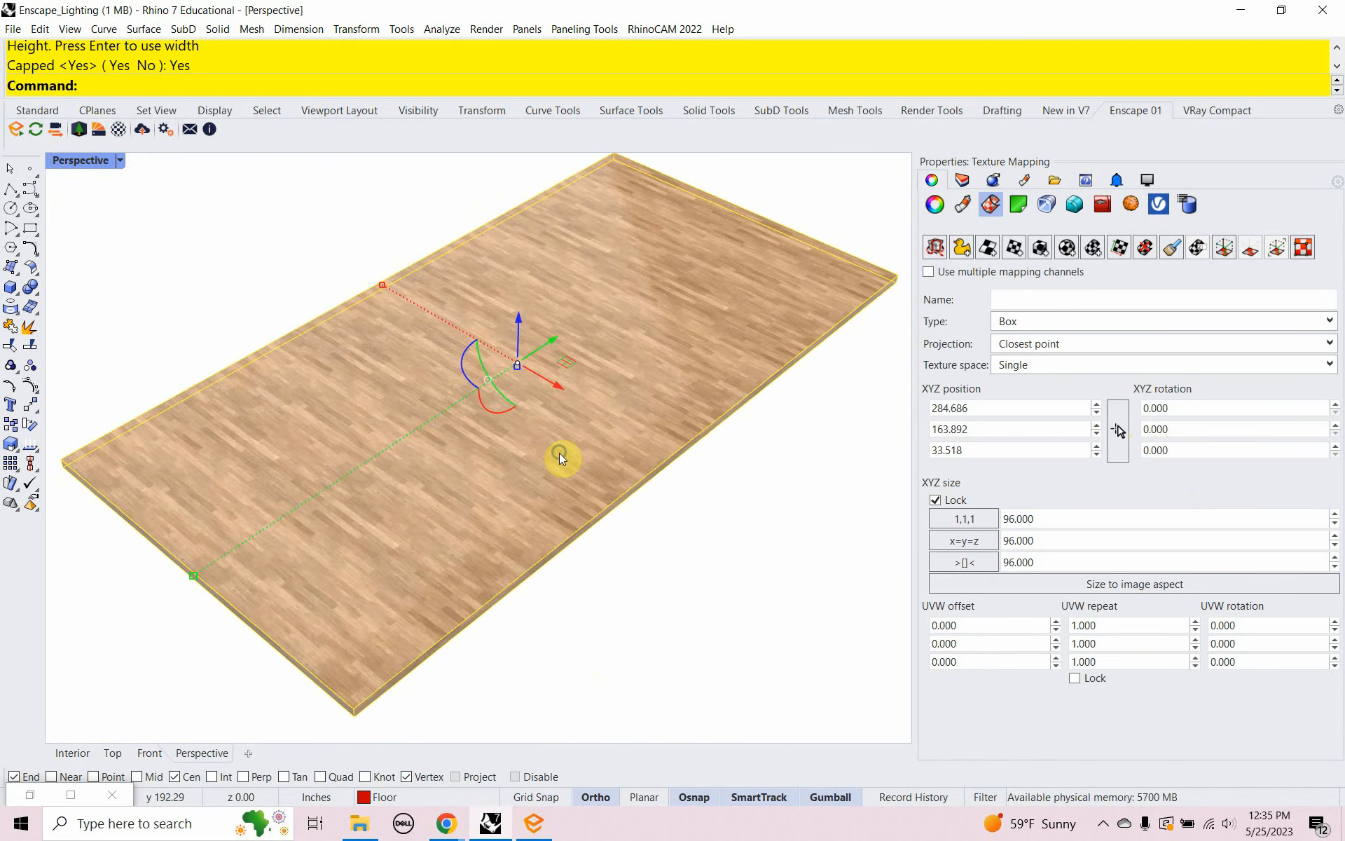
# Step: Maximize the Interior viewport, switch to the Enscape render window and move it clear of the viewport title
pyautogui.doubleClick(73, 158)
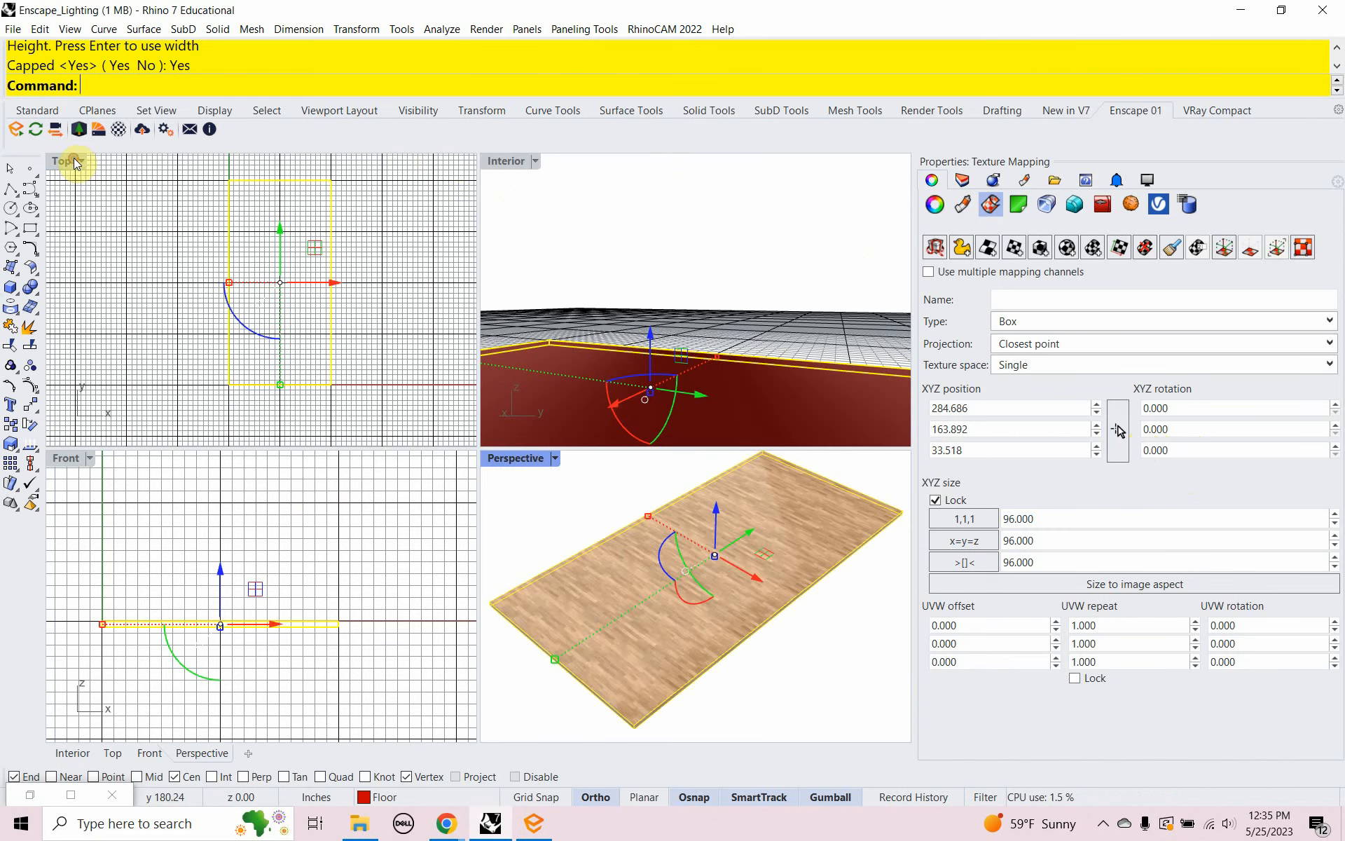
pyautogui.doubleClick(499, 160)
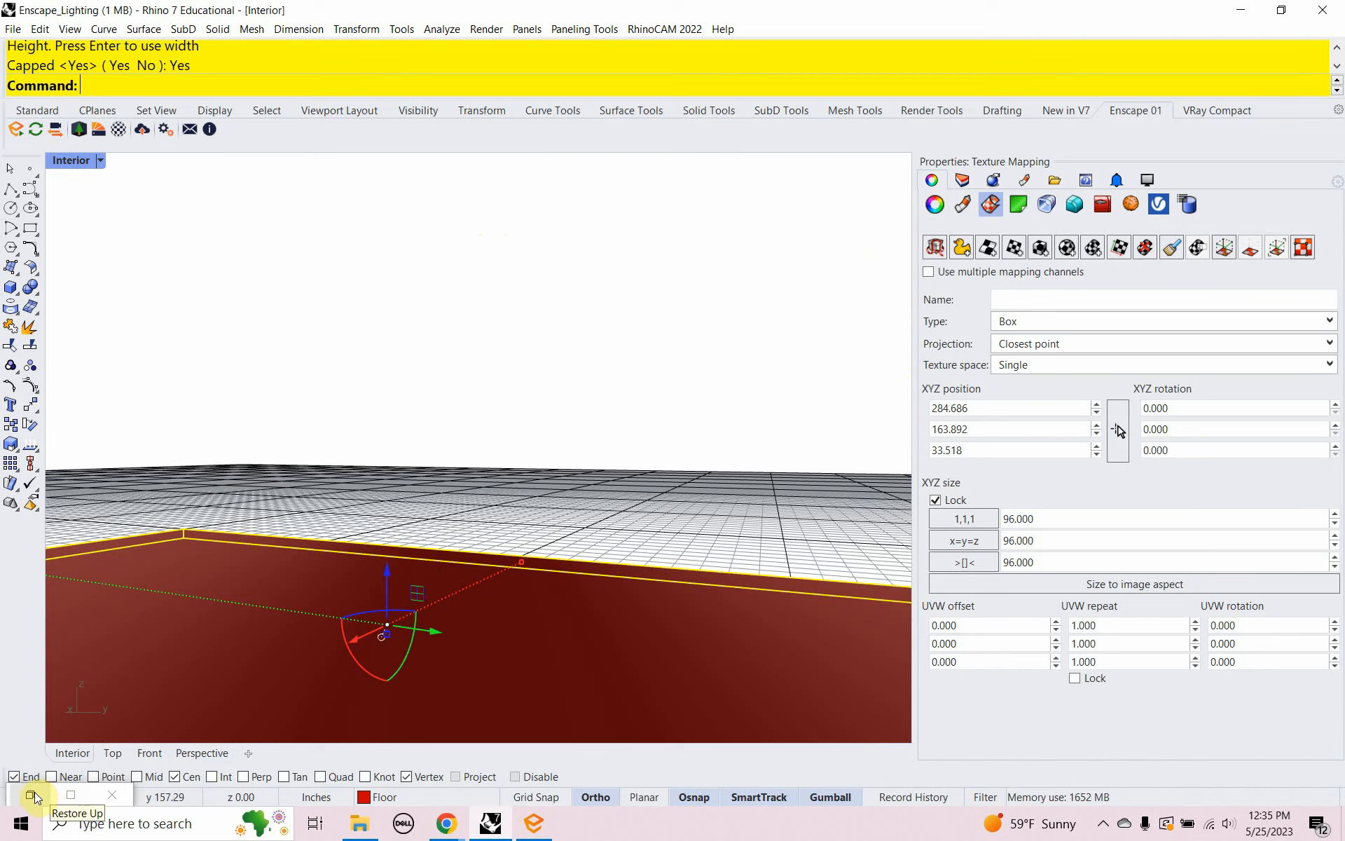
pyautogui.click(529, 827)
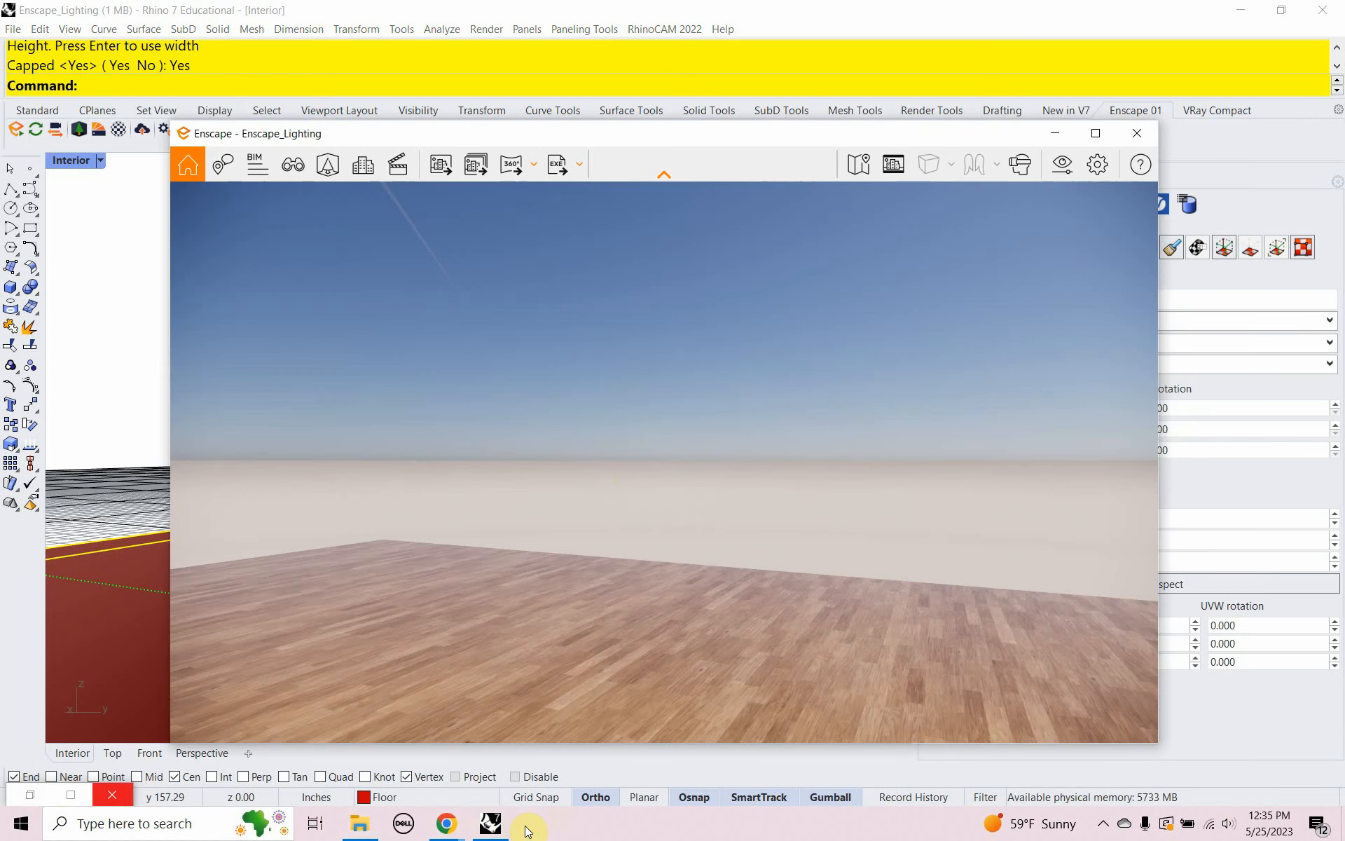
pyautogui.moveTo(704, 146); pyautogui.dragTo(841, 84)
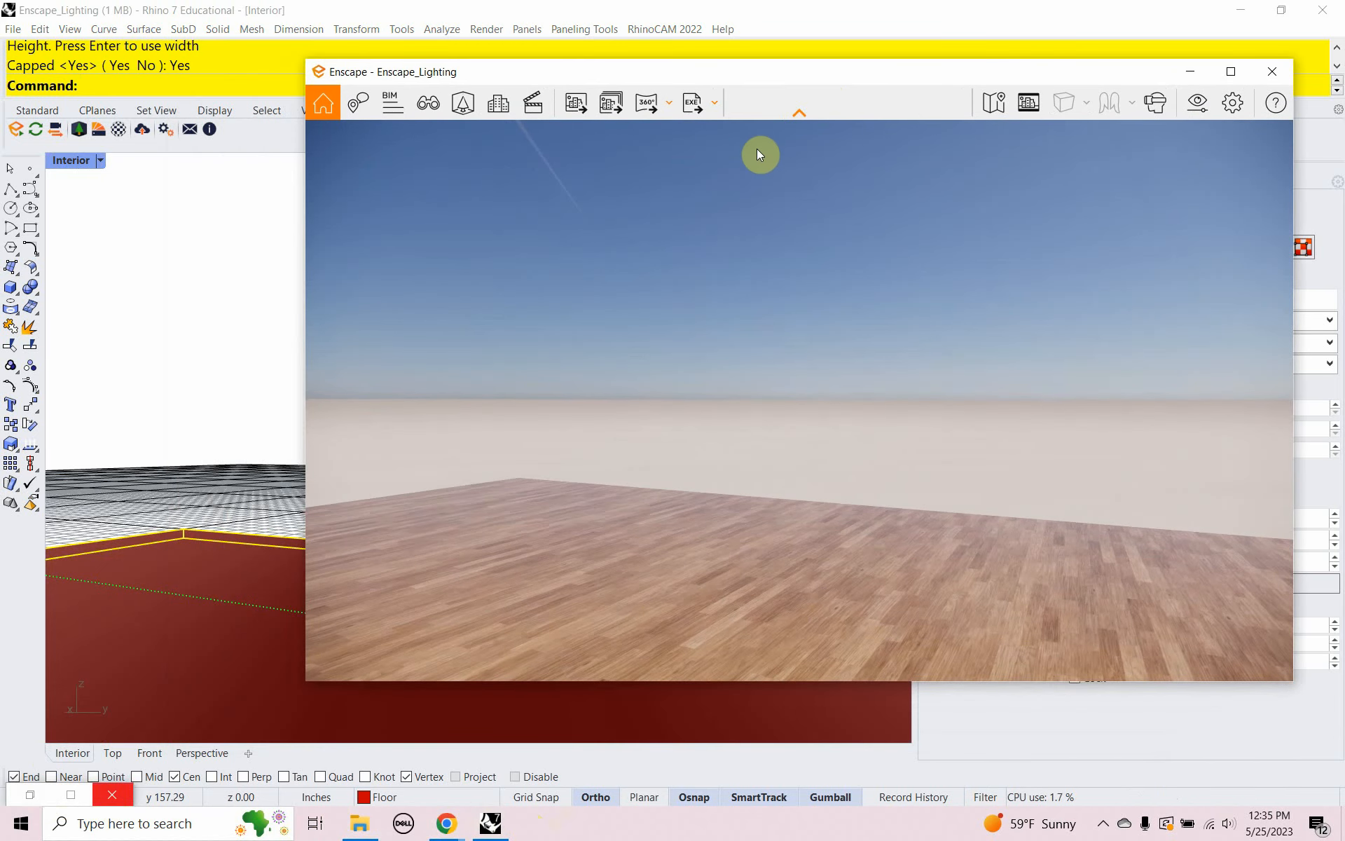
# Step: Return to the Interior viewport in Rhino and show all hidden objects of the scene
pyautogui.click(66, 162)
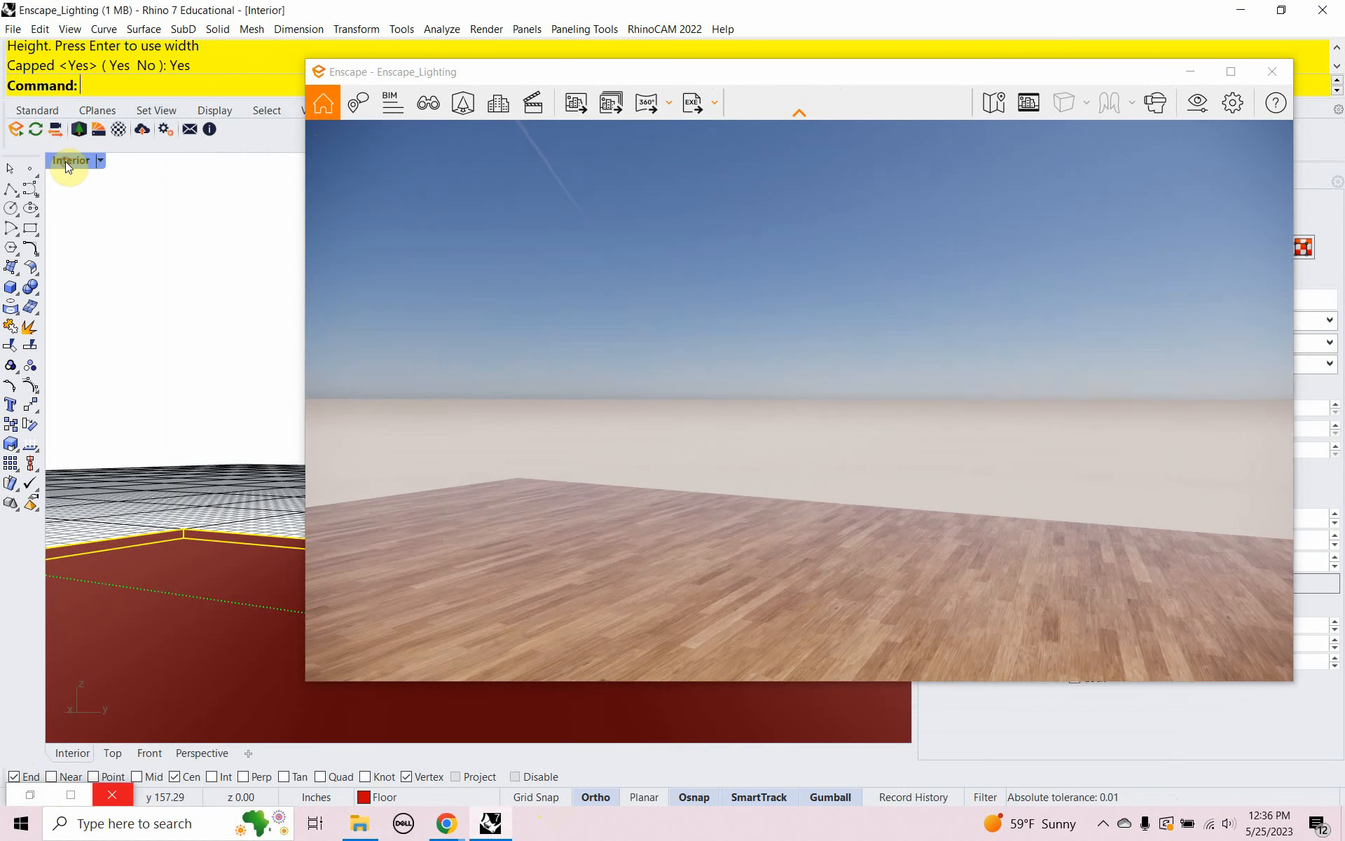
pyautogui.write('Show')
pyautogui.press('Return')
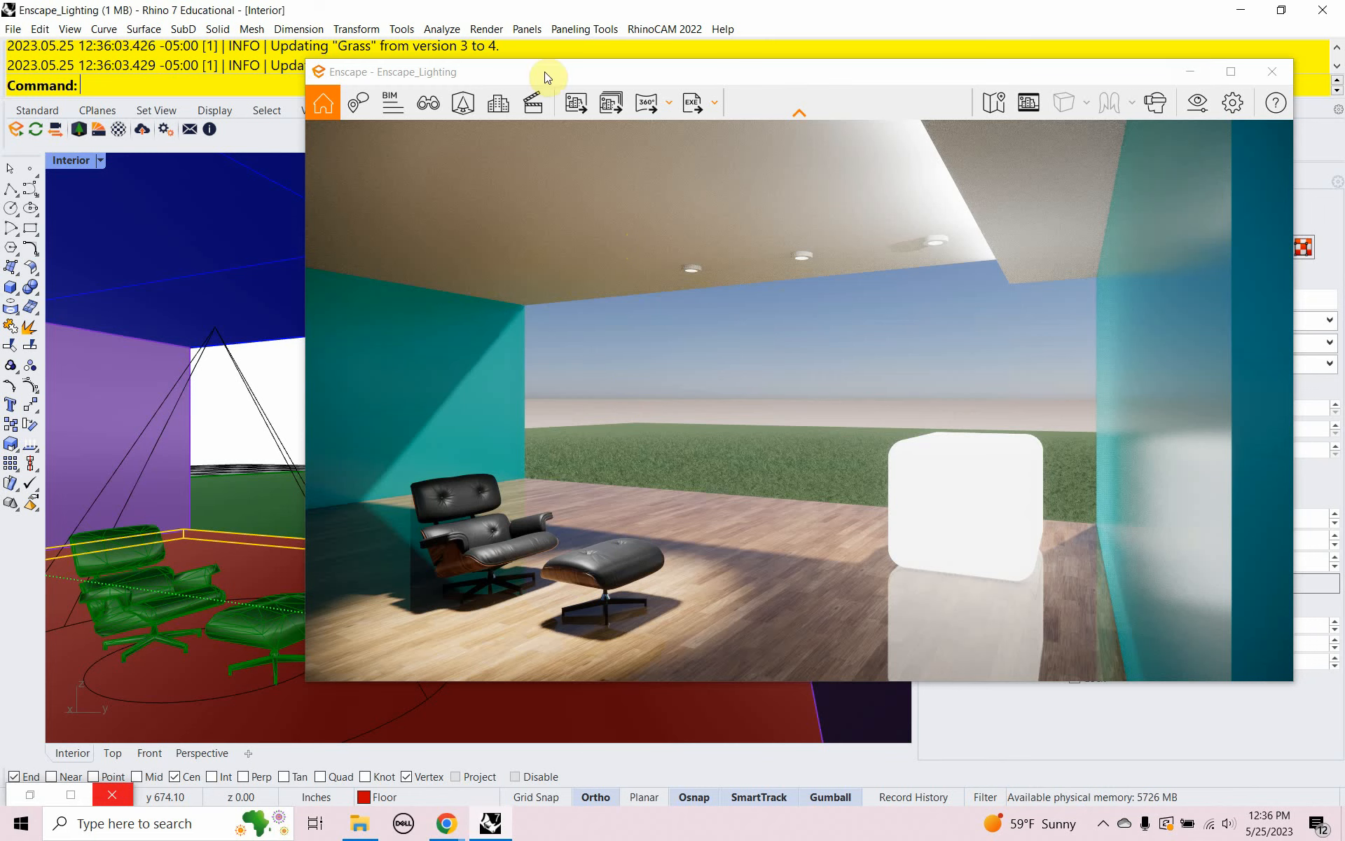
# Step: Open the Floor material in the Enscape Material Editor and try its reflection roughness at 100% and 0%
pyautogui.click(119, 132)
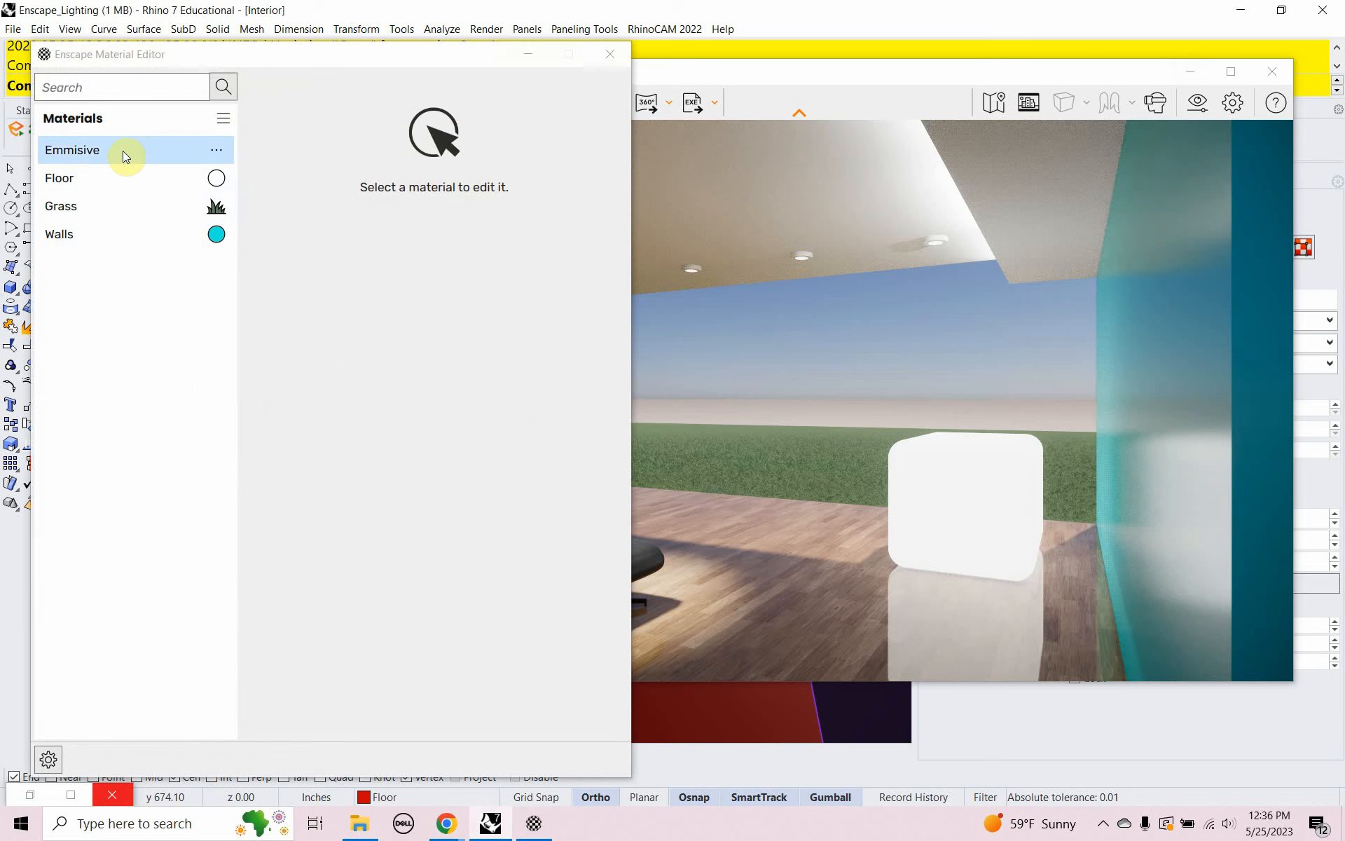
pyautogui.click(95, 175)
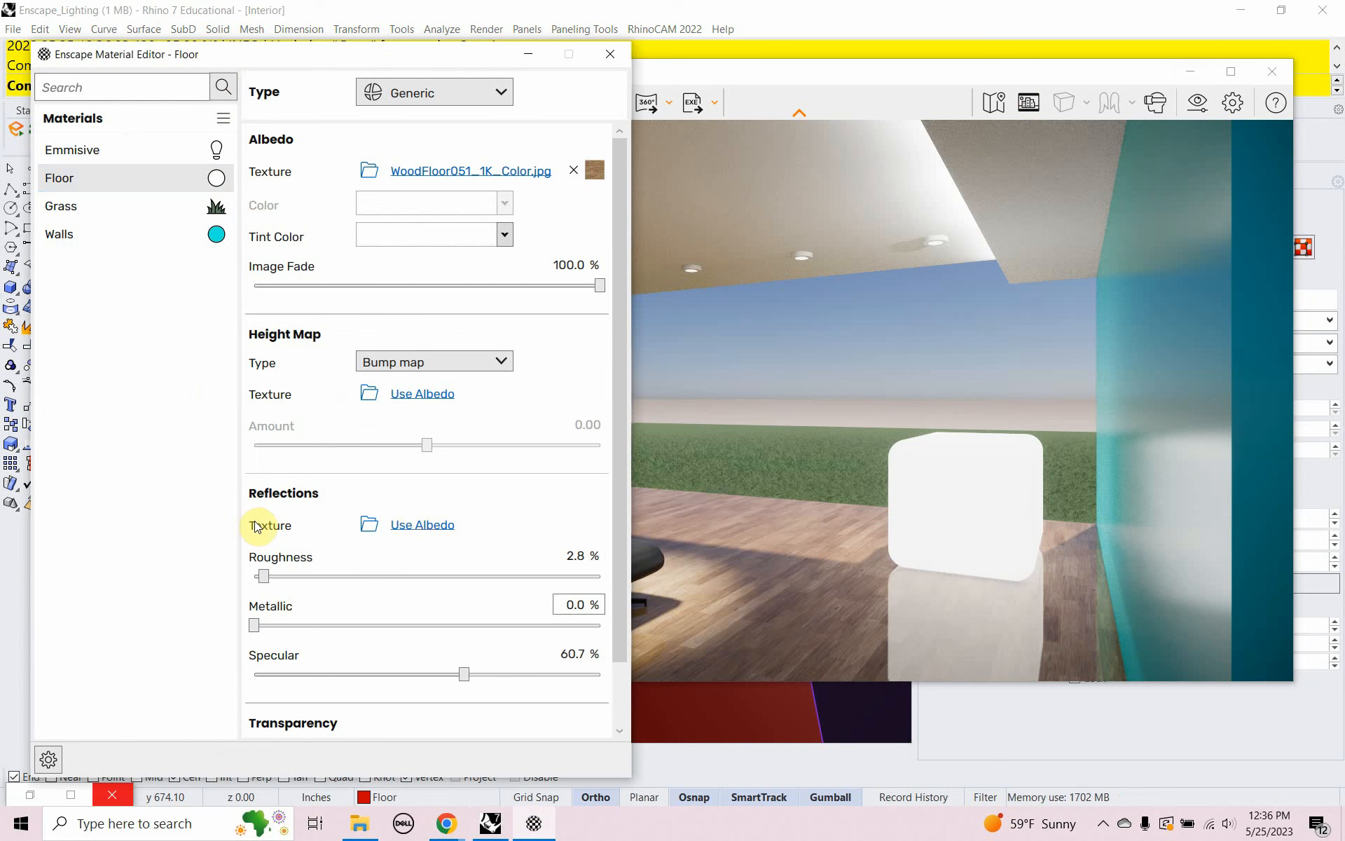
pyautogui.scroll(-1, 330, 494)
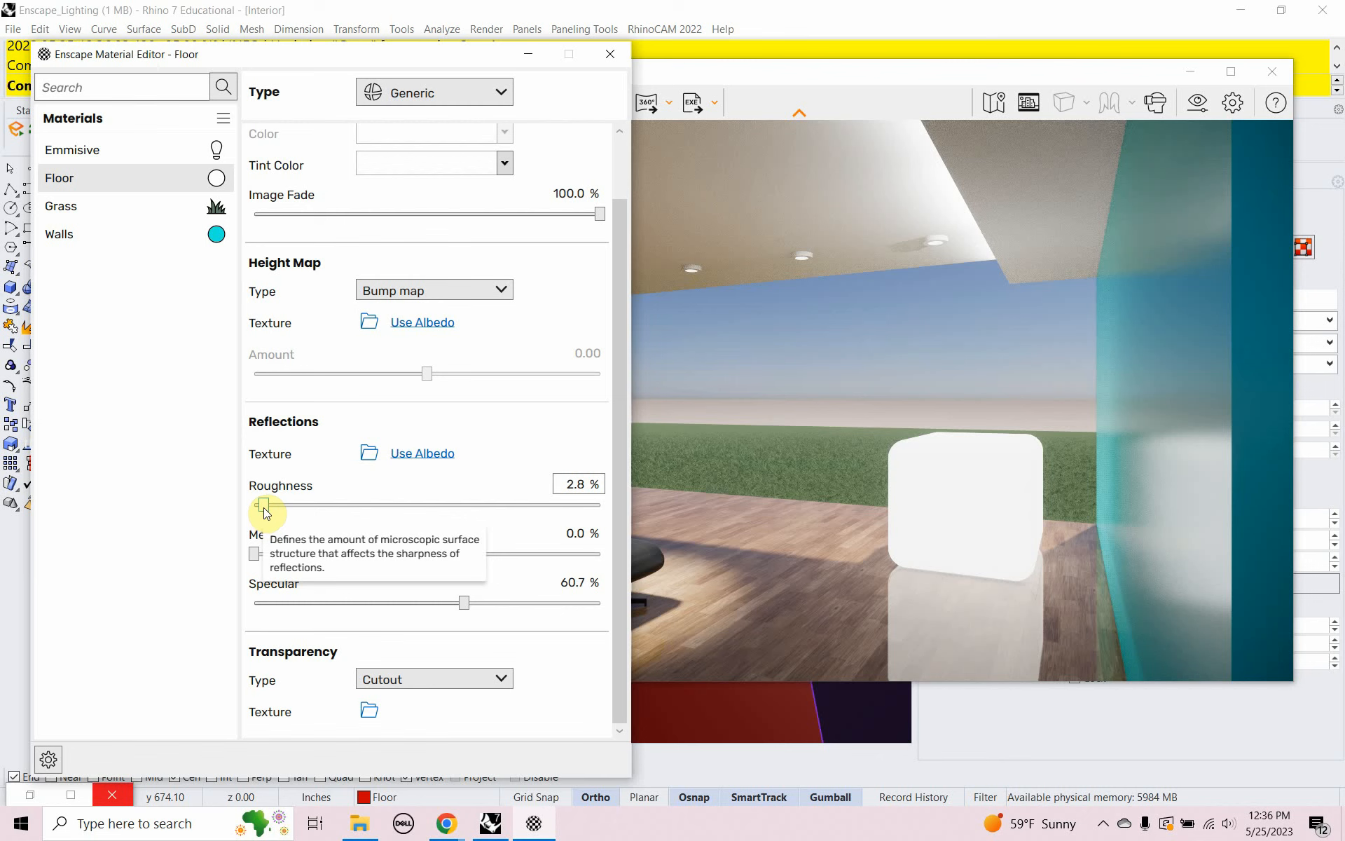
pyautogui.moveTo(265, 506); pyautogui.dragTo(632, 566)
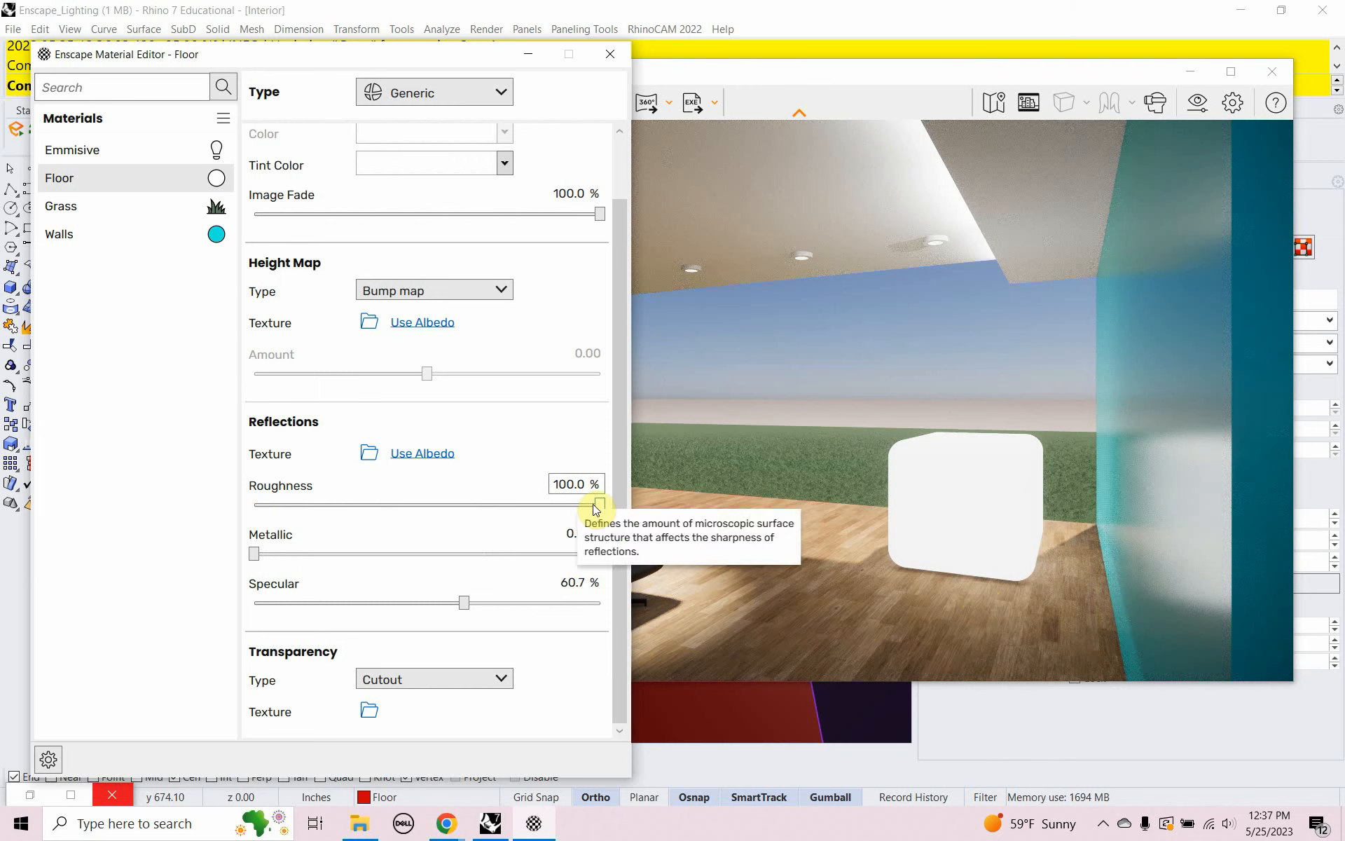
pyautogui.moveTo(599, 505); pyautogui.dragTo(233, 488)
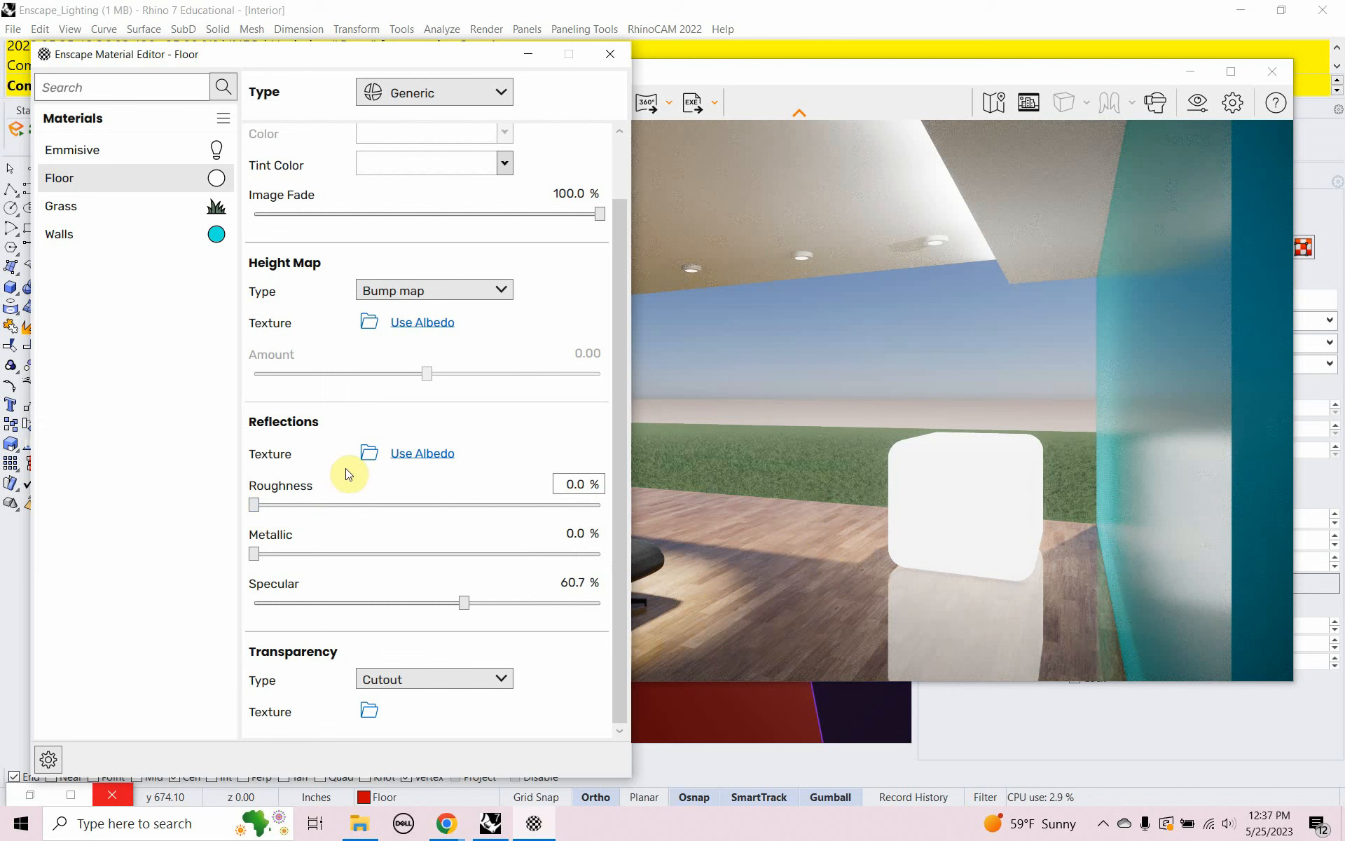
# Step: Try the Floor material's specular at 0% and set its roughness to 5.9%
pyautogui.click(258, 505)
pyautogui.moveTo(258, 504); pyautogui.dragTo(263, 507)
pyautogui.moveTo(460, 605); pyautogui.dragTo(251, 598)
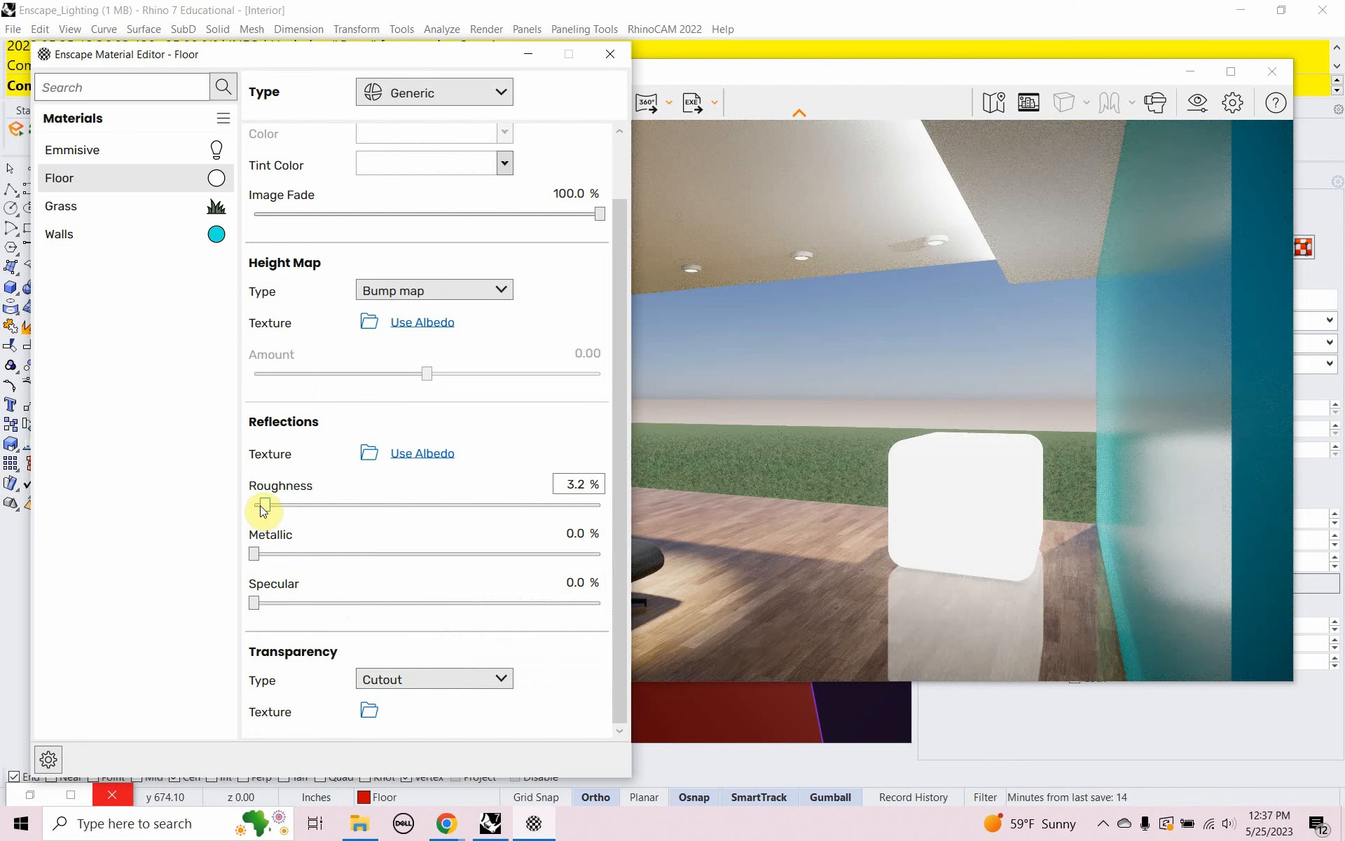
pyautogui.moveTo(265, 505); pyautogui.dragTo(272, 534)
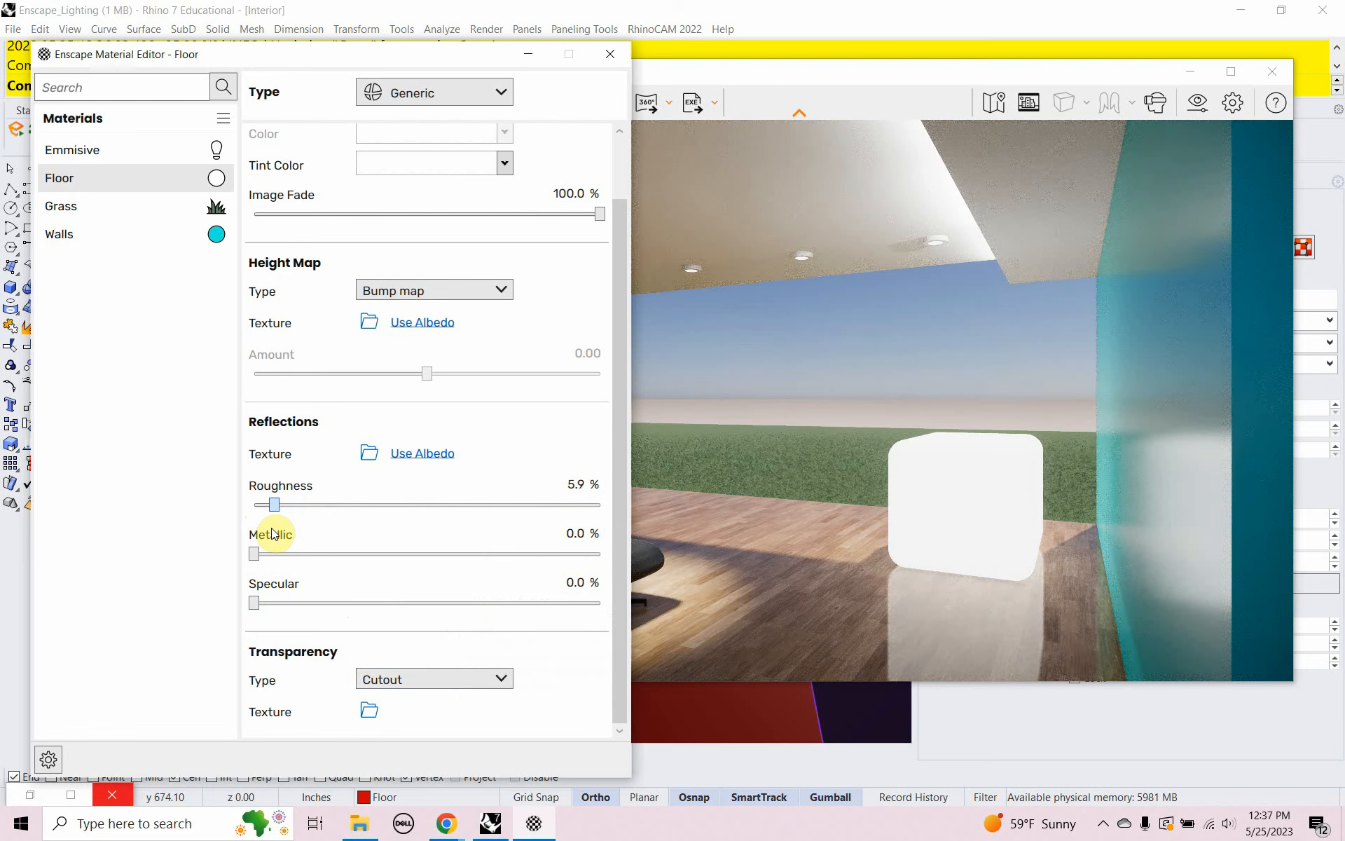
# Step: Try the Floor material's specular at 100%, settle it at 68%, and close the Material Editor
pyautogui.moveTo(254, 604); pyautogui.dragTo(650, 662)
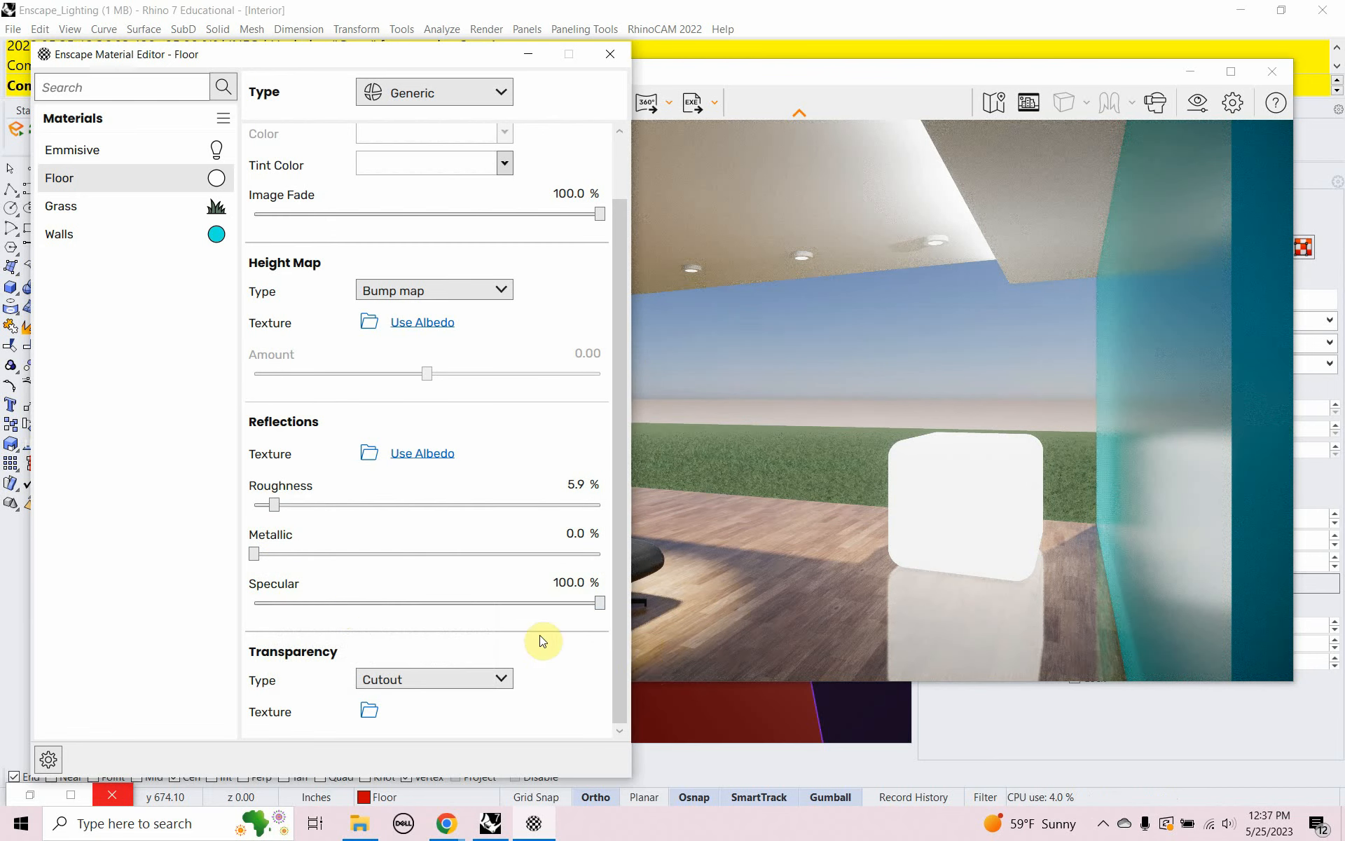
pyautogui.moveTo(600, 602); pyautogui.dragTo(498, 604)
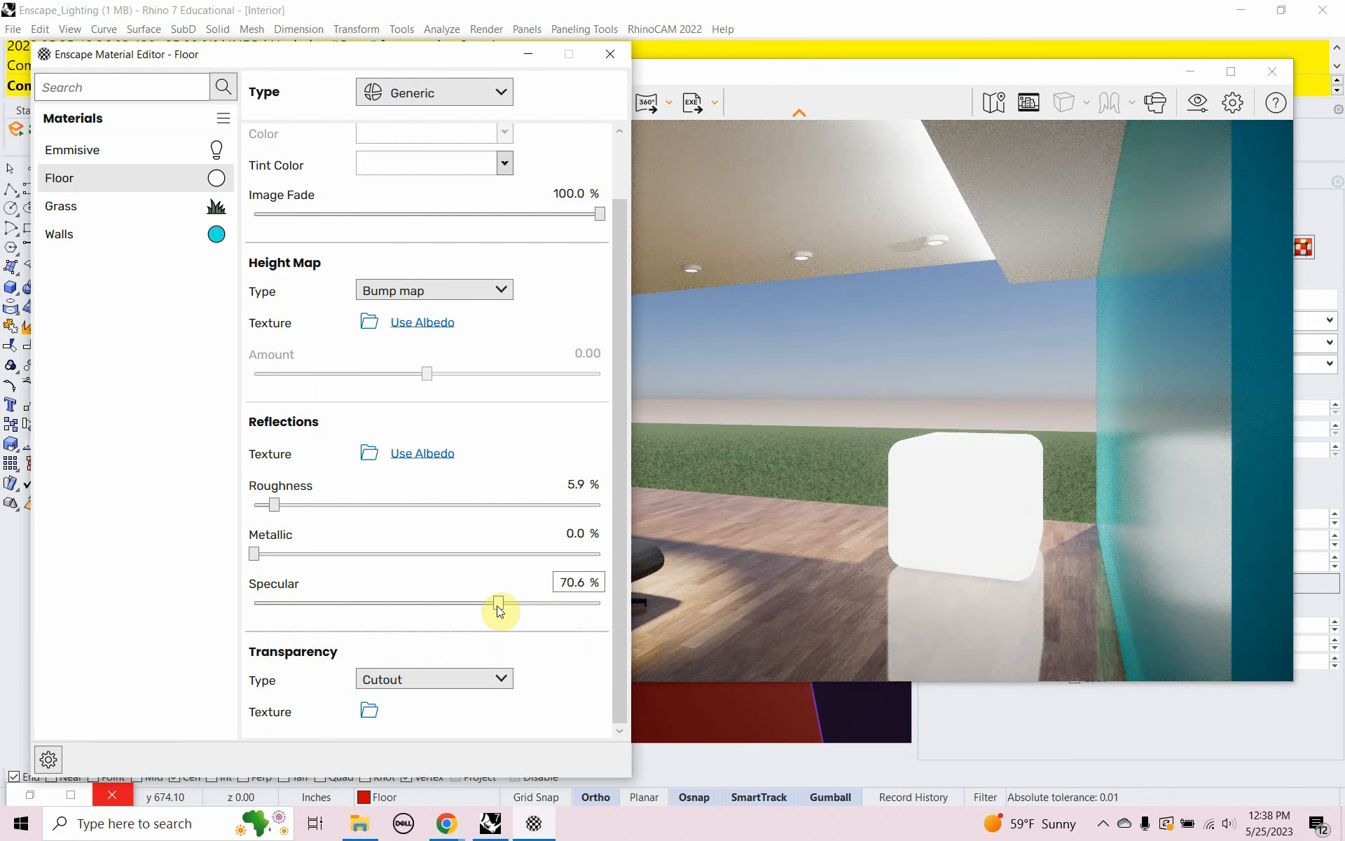
pyautogui.moveTo(496, 606); pyautogui.dragTo(481, 642)
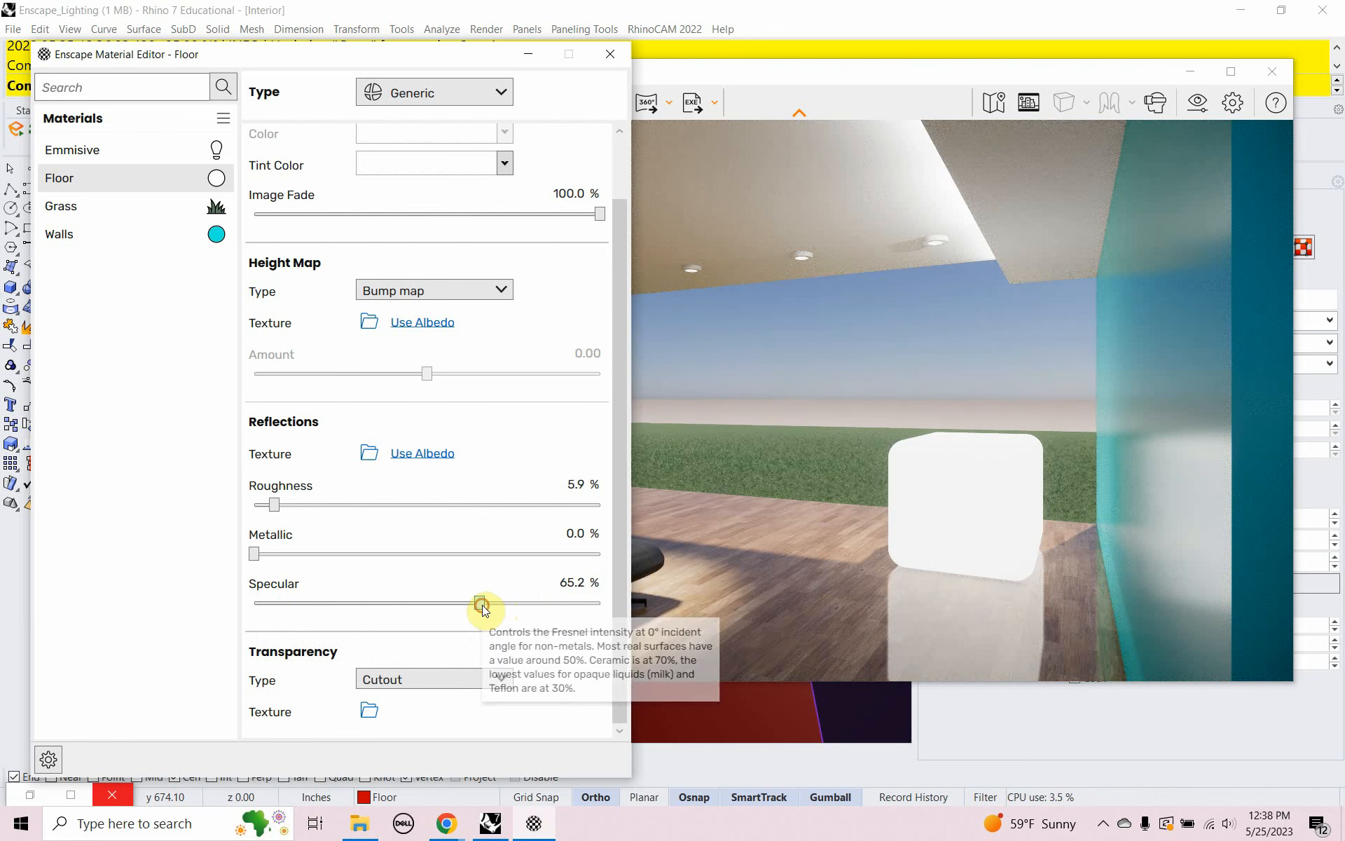
pyautogui.moveTo(481, 603); pyautogui.dragTo(490, 606)
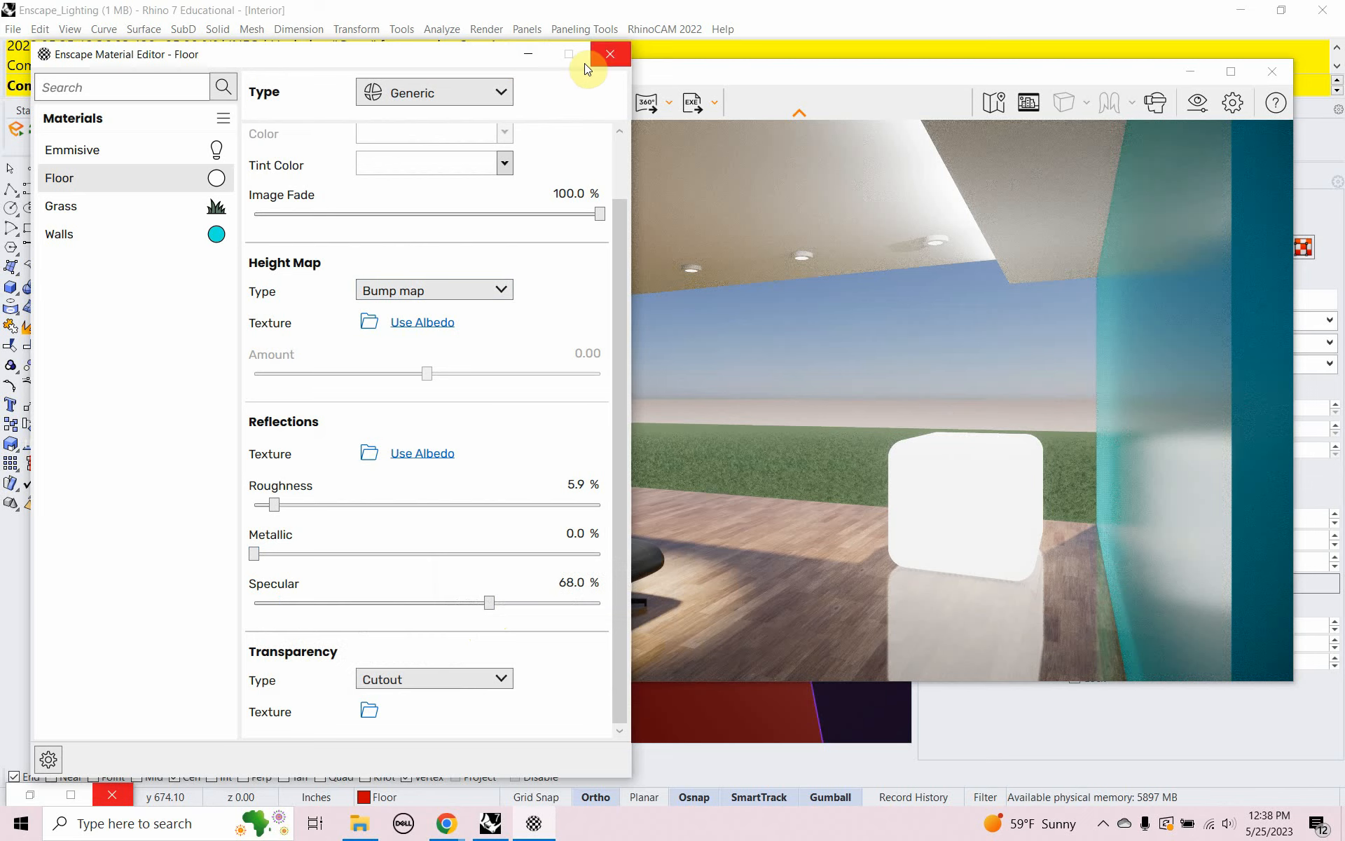
pyautogui.click(608, 56)
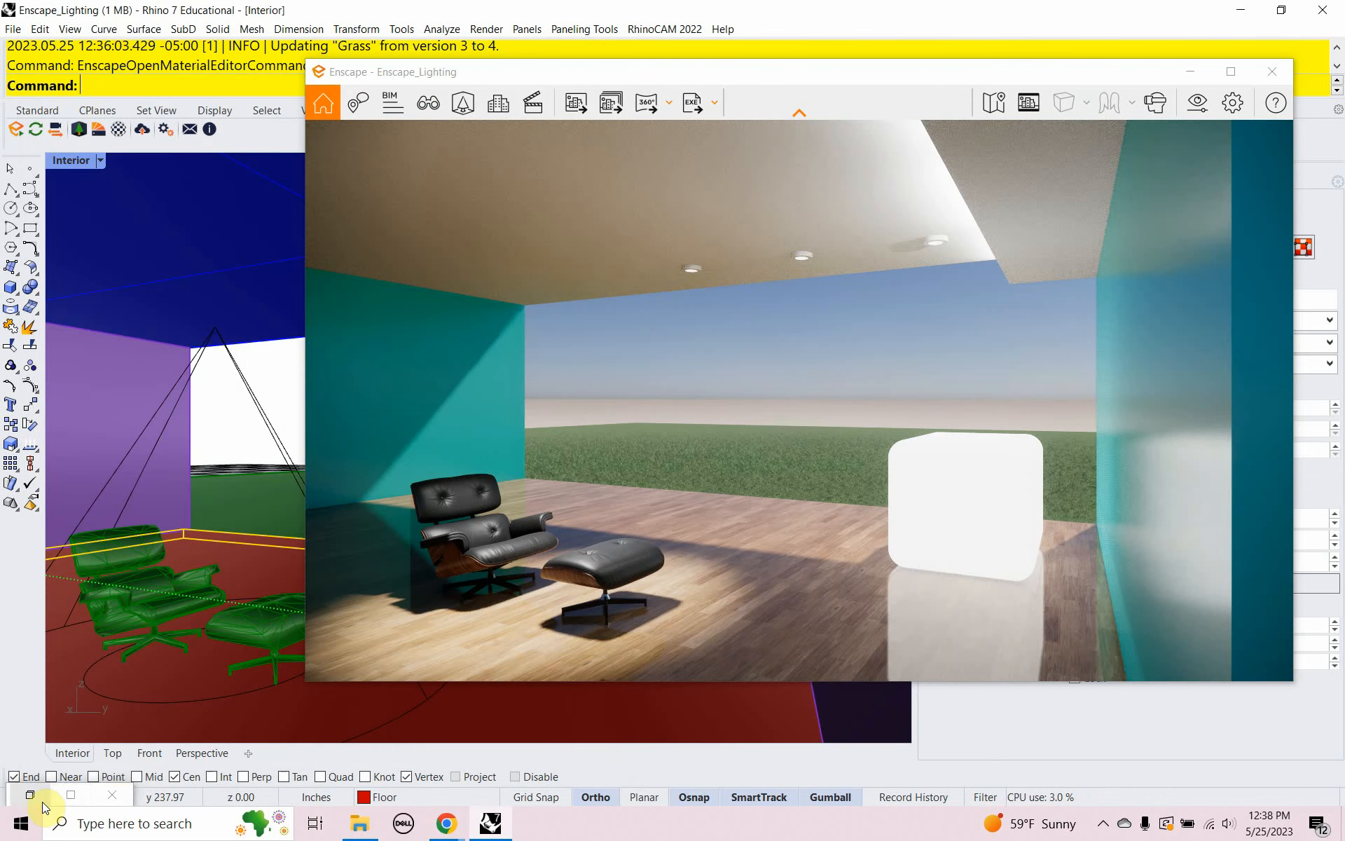
# Step: Check the upcoming material topics in the Grasshopper outline, and minimize both the outline and the Enscape window
pyautogui.click(40, 801)
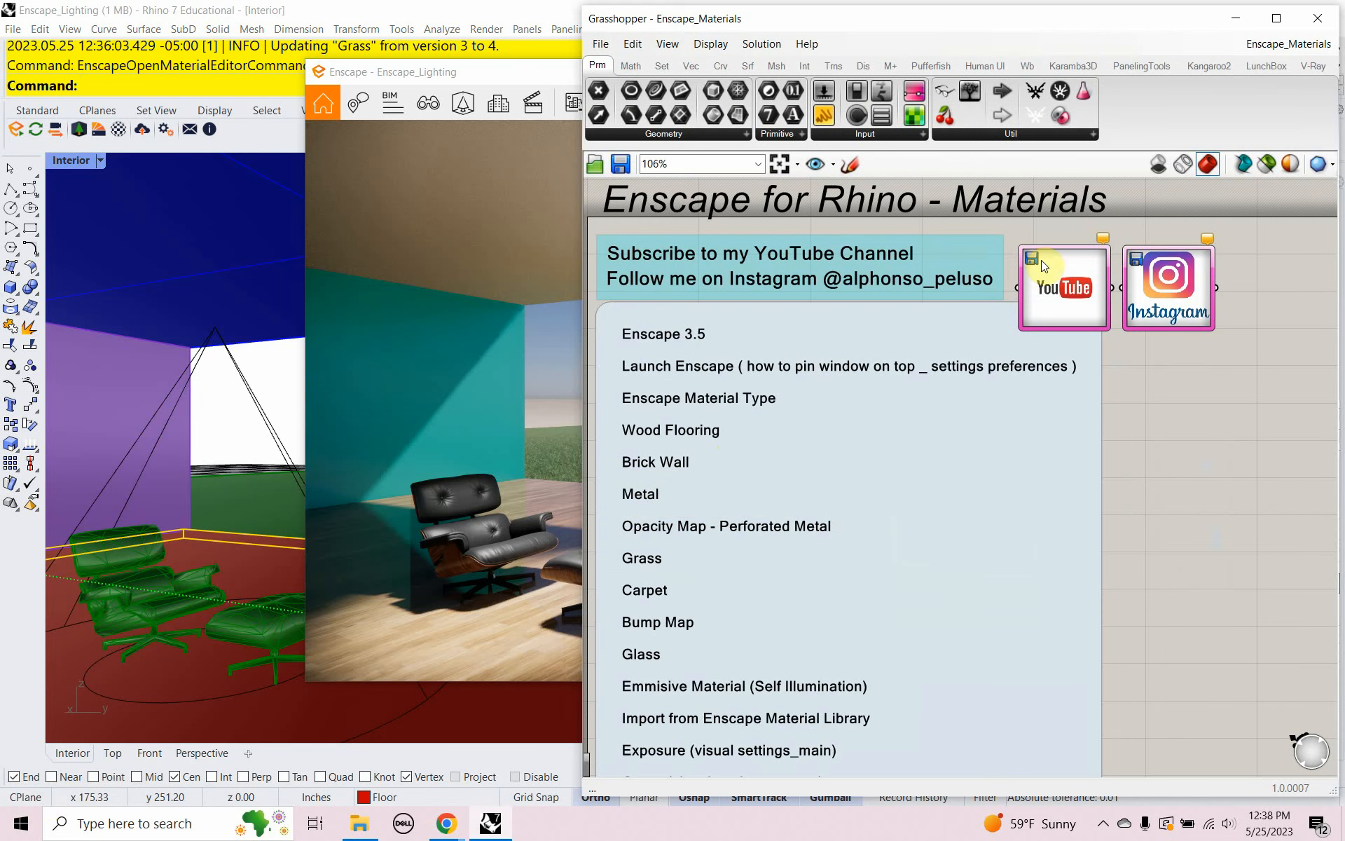
pyautogui.click(1236, 18)
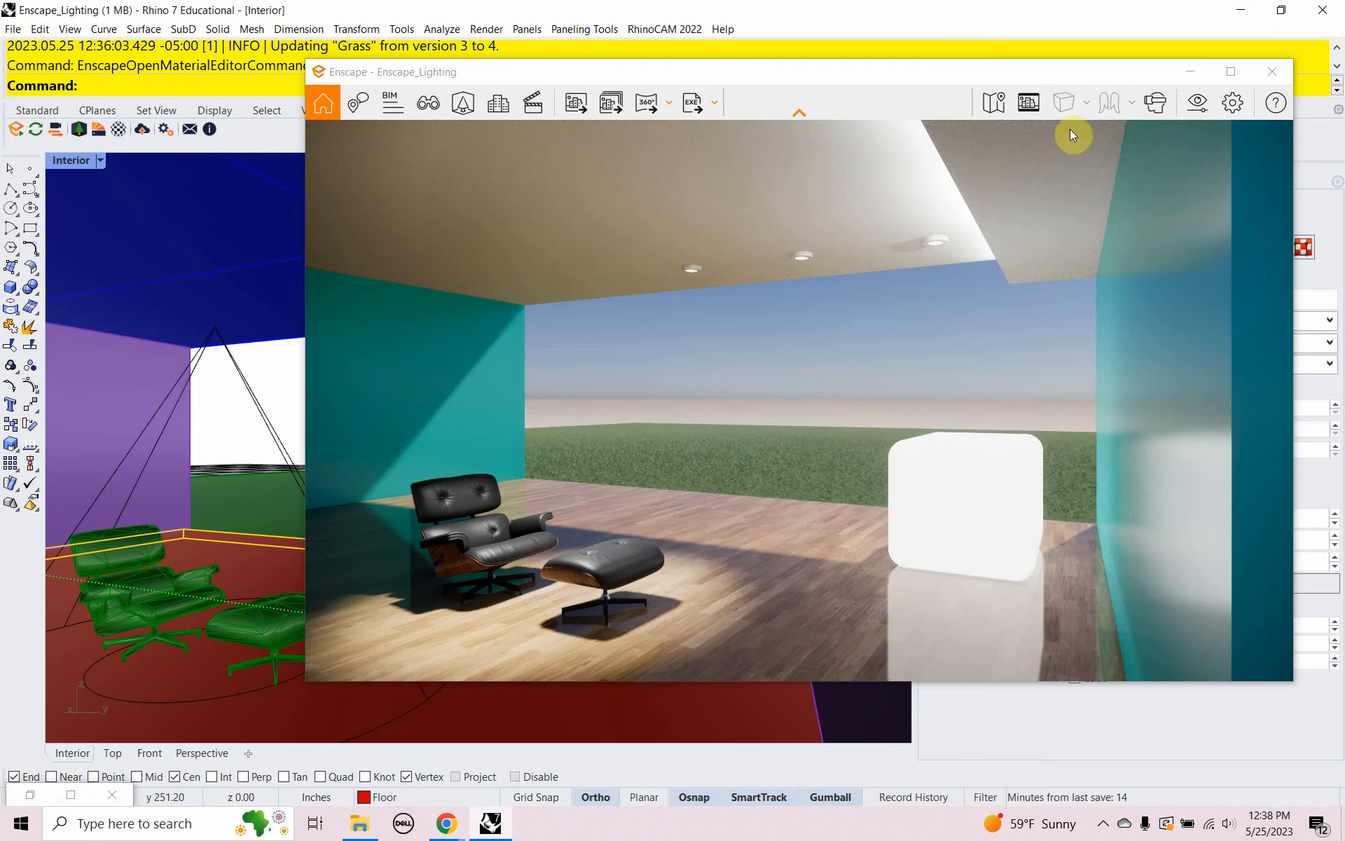
pyautogui.click(1200, 74)
# Step: Isolate the two side walls of the room and frame them in the Perspective view
pyautogui.click(838, 373)
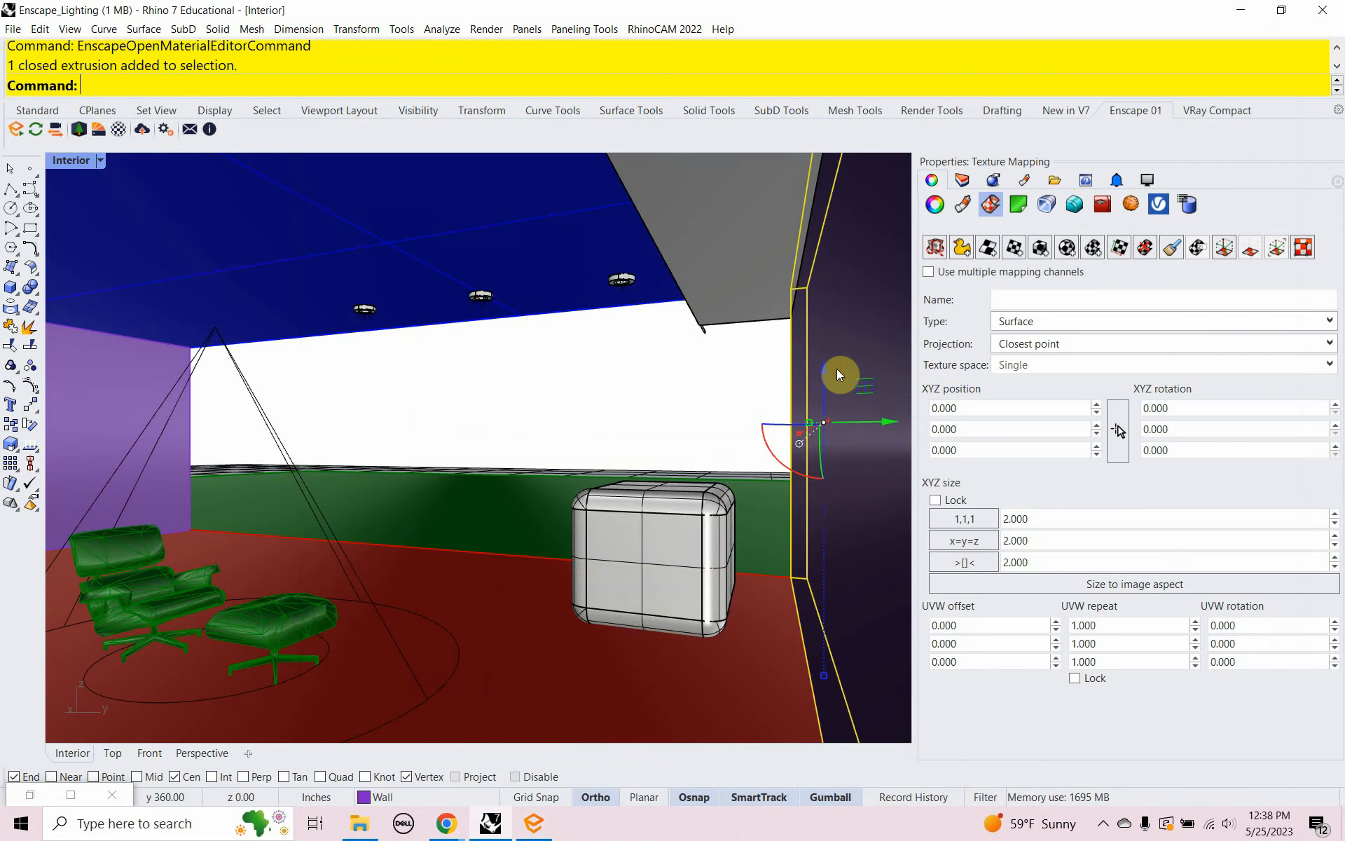
pyautogui.click(92, 405)
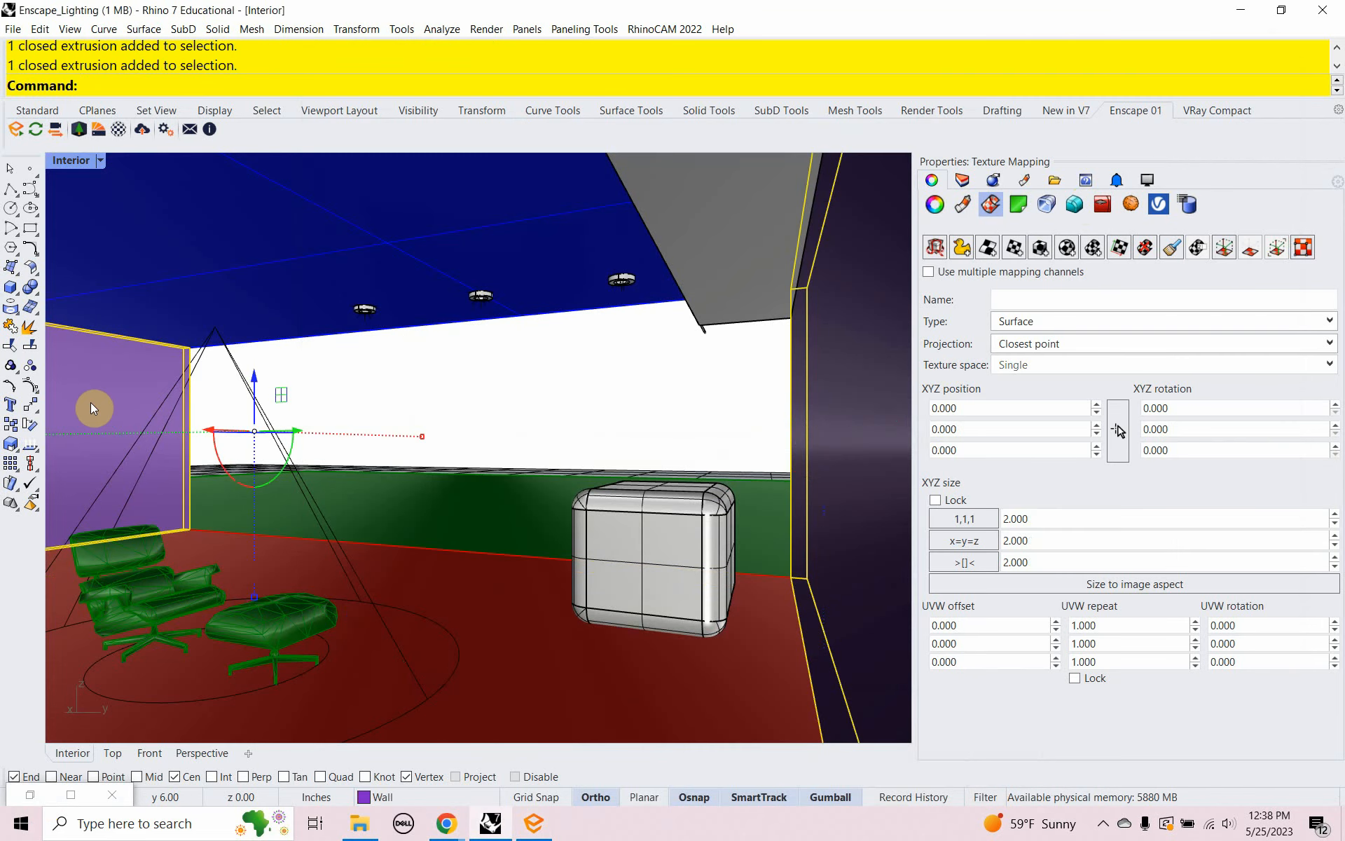
pyautogui.write('Isolate')
pyautogui.press('Return')
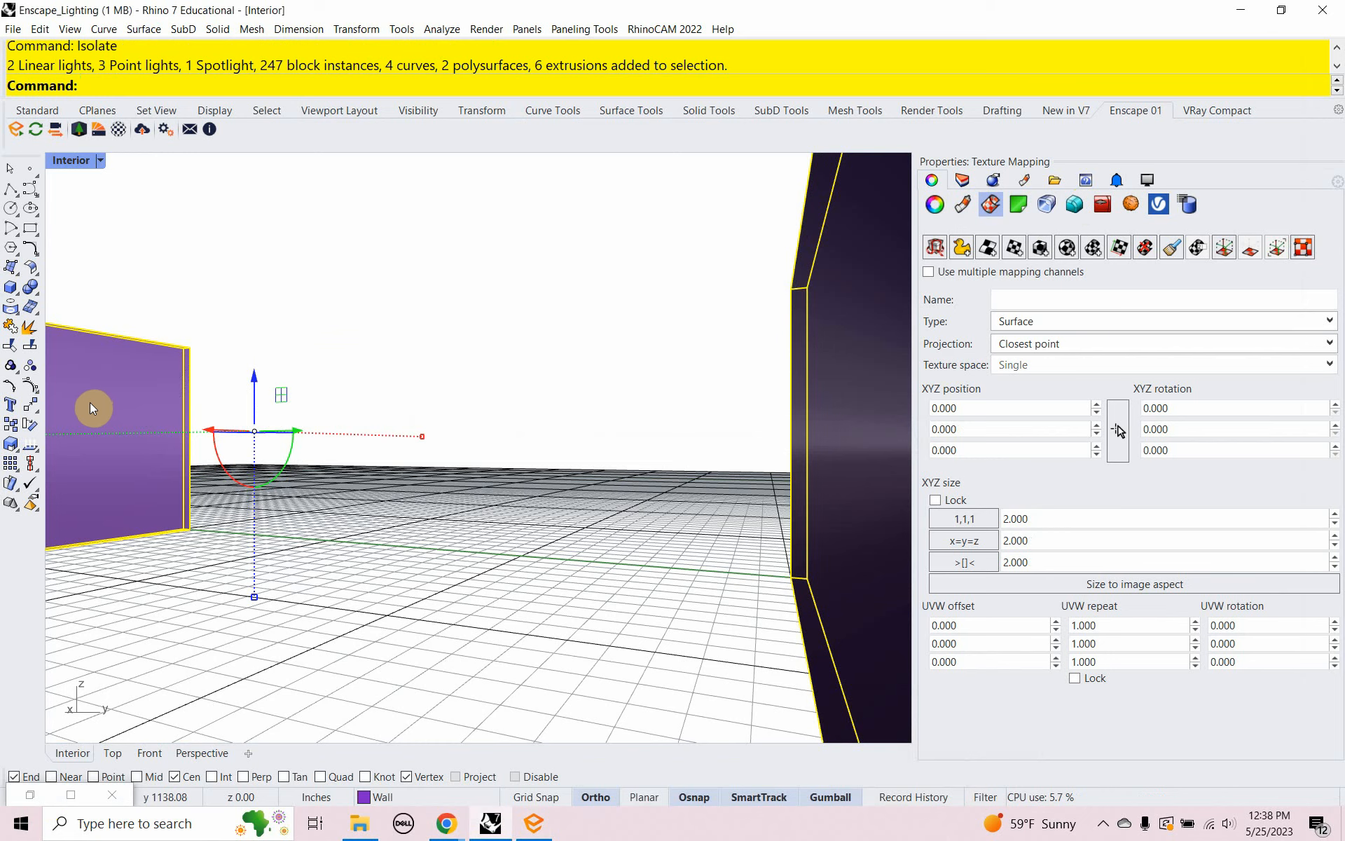
pyautogui.click(186, 756)
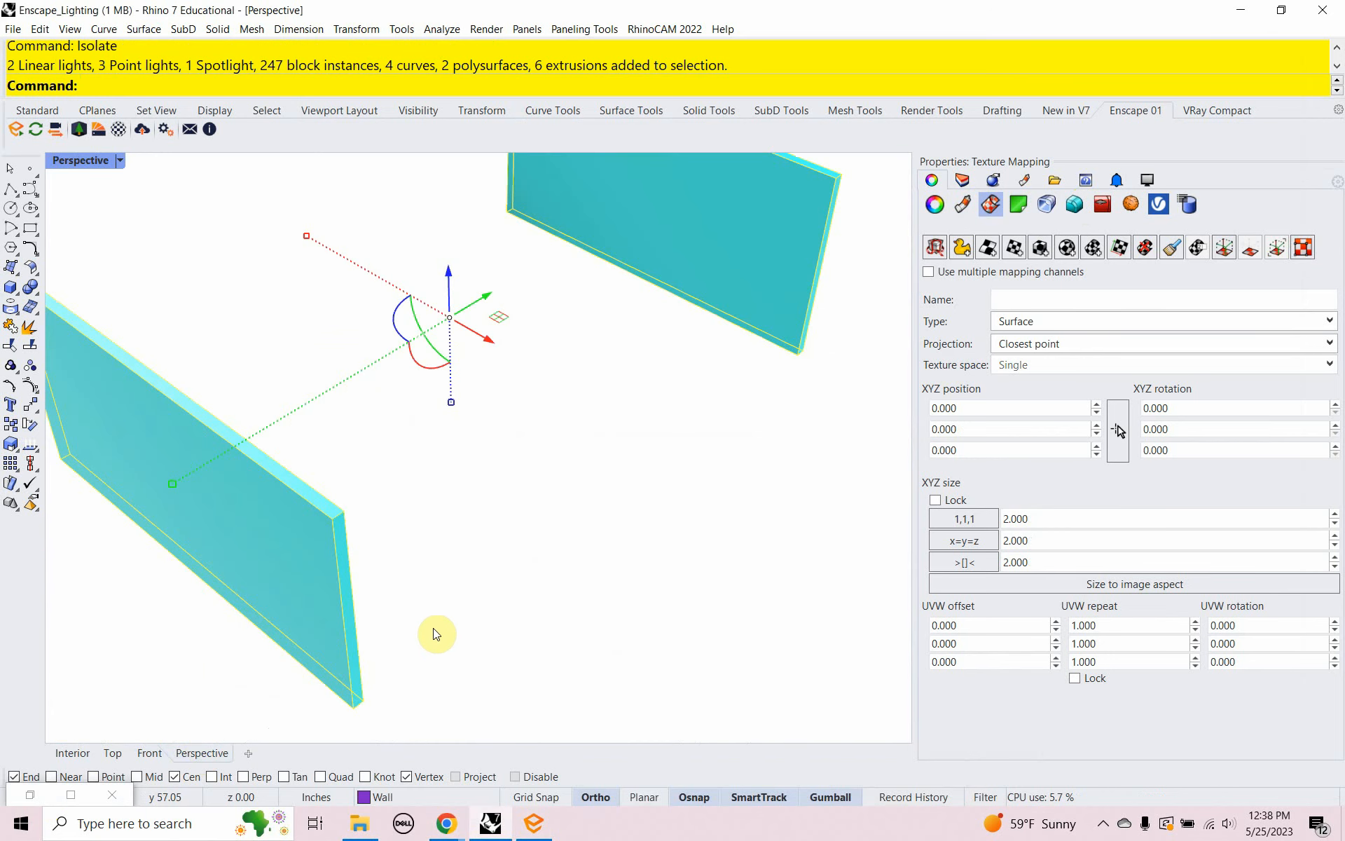
pyautogui.scroll(-5, 436, 634)
pyautogui.scroll(2, 475, 612)
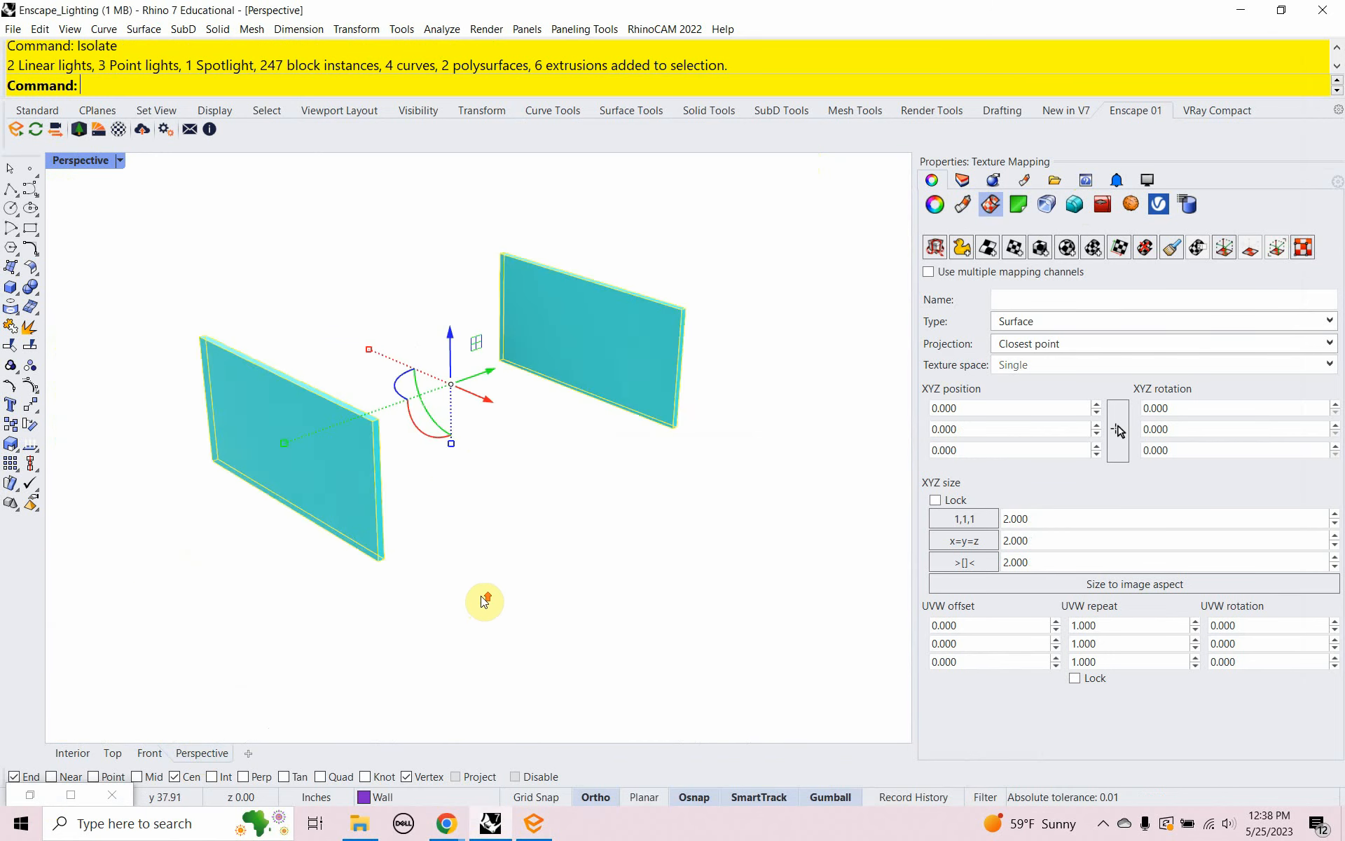
pyautogui.keyDown('shift'); pyautogui.moveTo(487, 562); pyautogui.dragTo(535, 583, button='right'); pyautogui.keyUp('shift')
pyautogui.scroll(5, 538, 658)
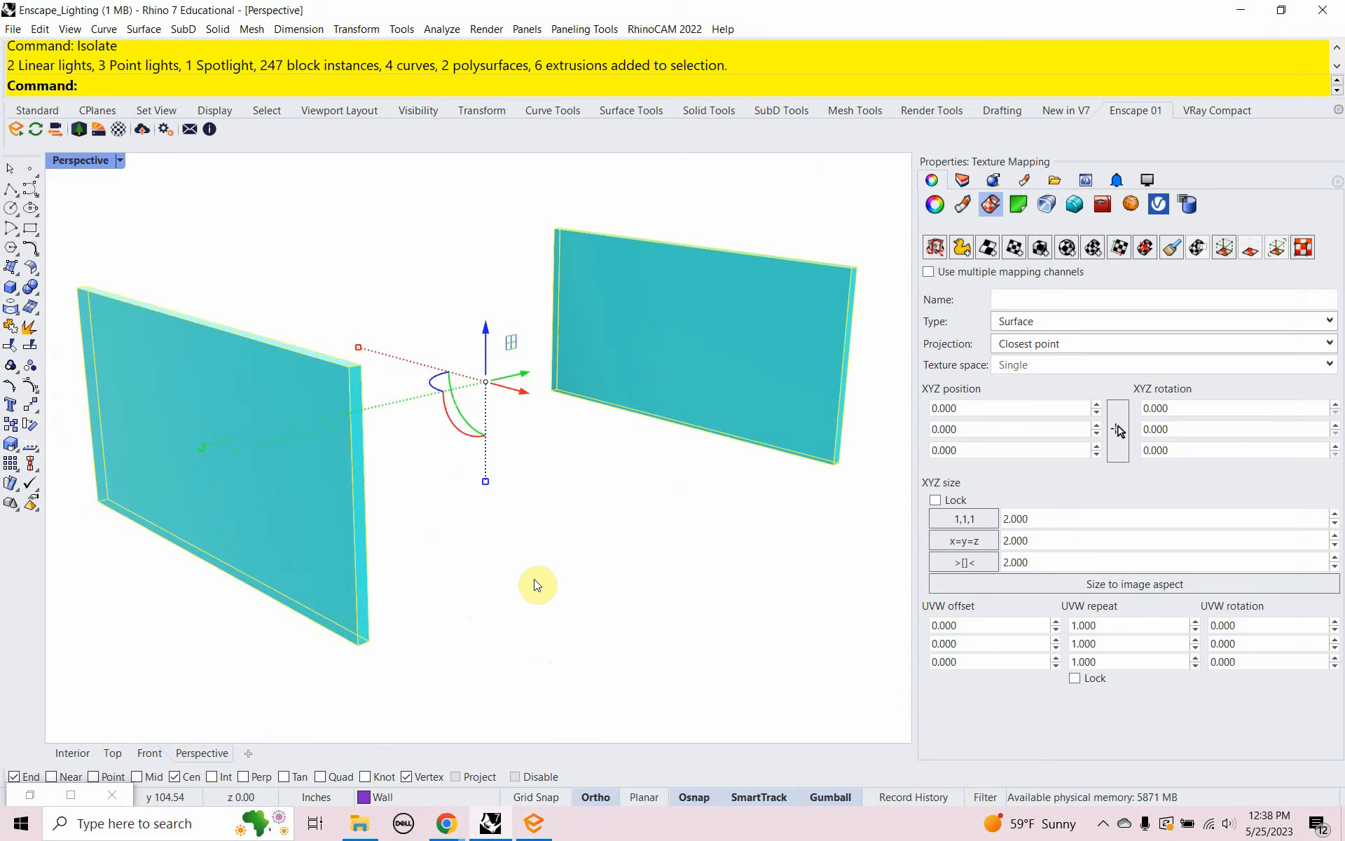
# Step: Switch to Chrome and bring up the Architextures site at architextures.org, highlighting its address and name
pyautogui.moveTo(449, 823)
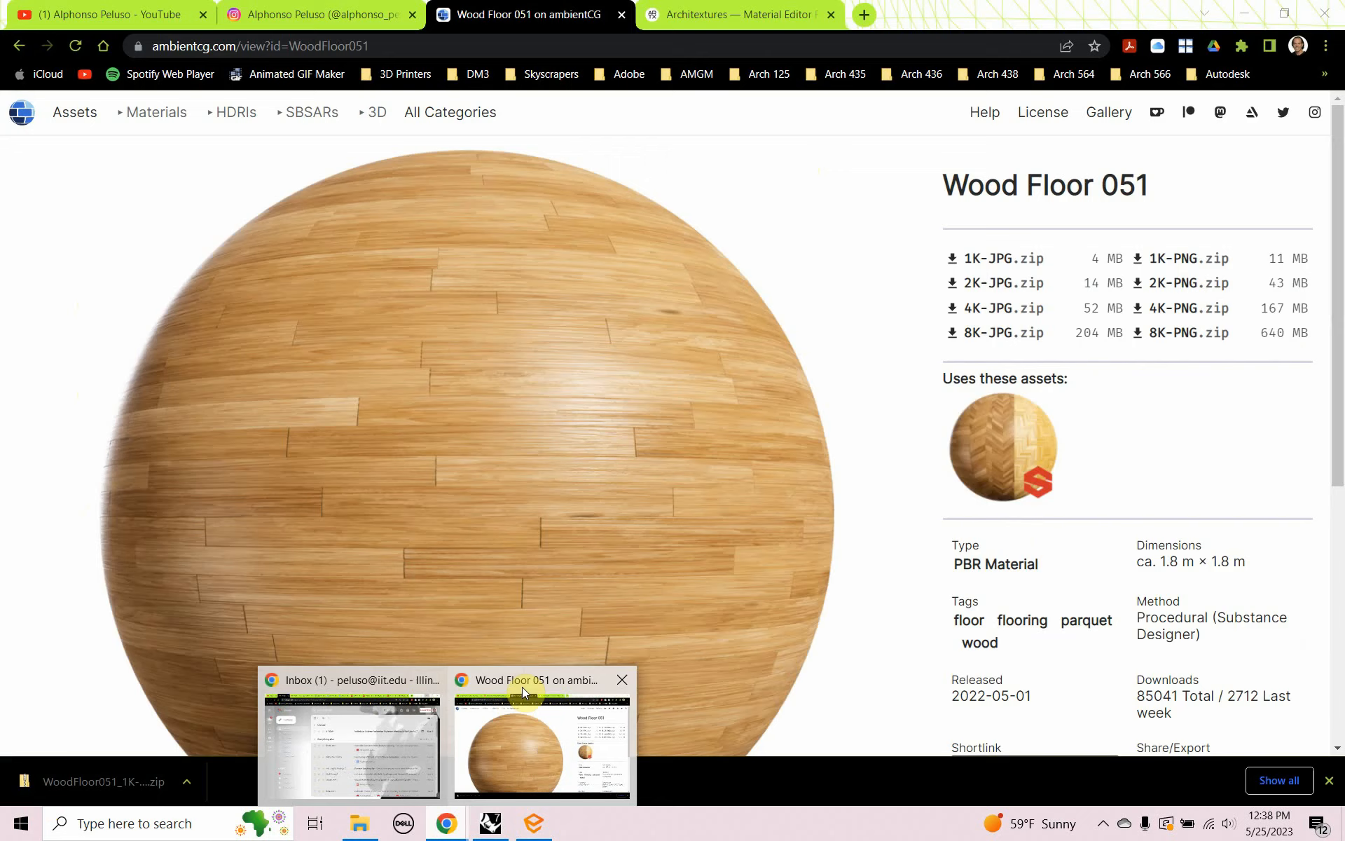
pyautogui.click(523, 686)
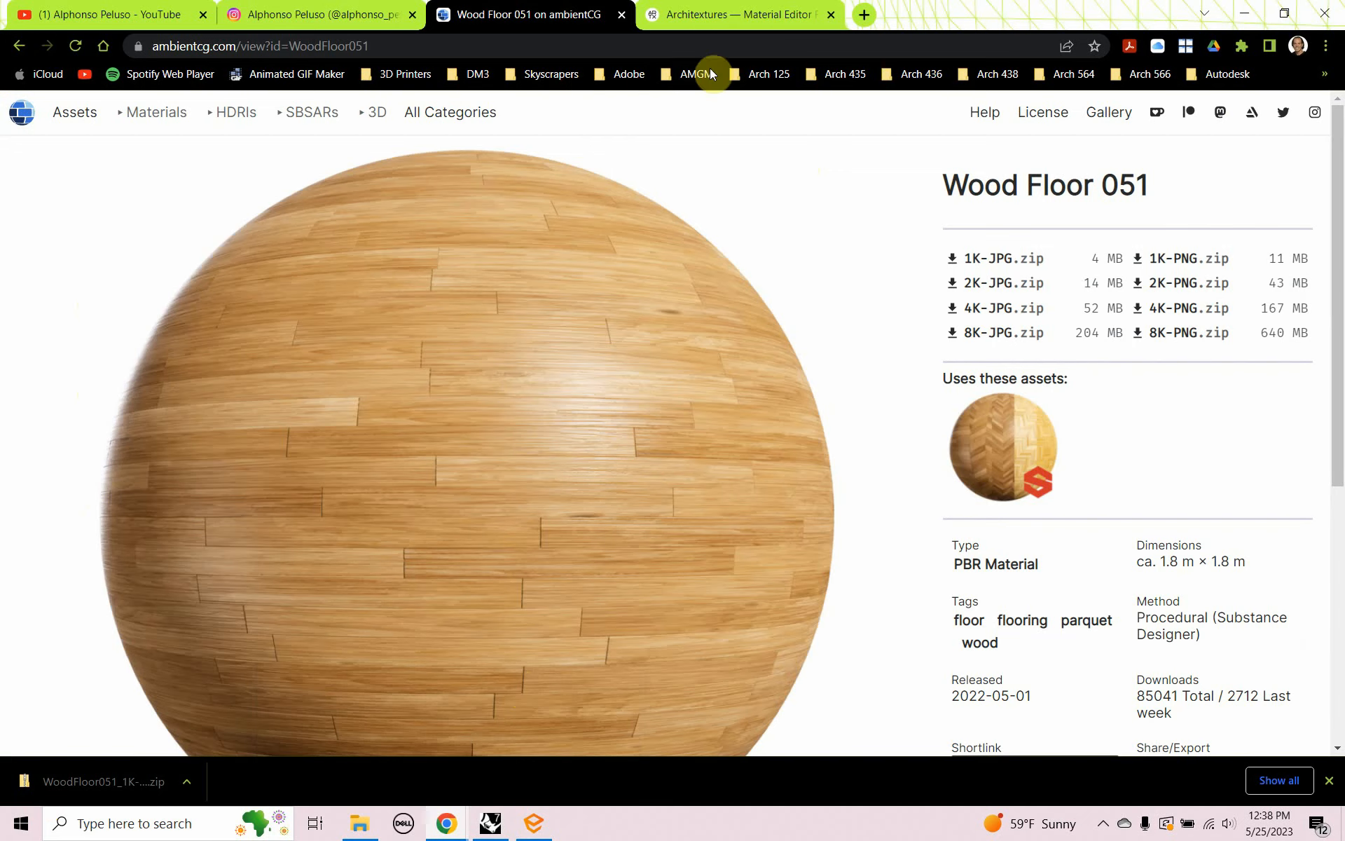
pyautogui.click(719, 16)
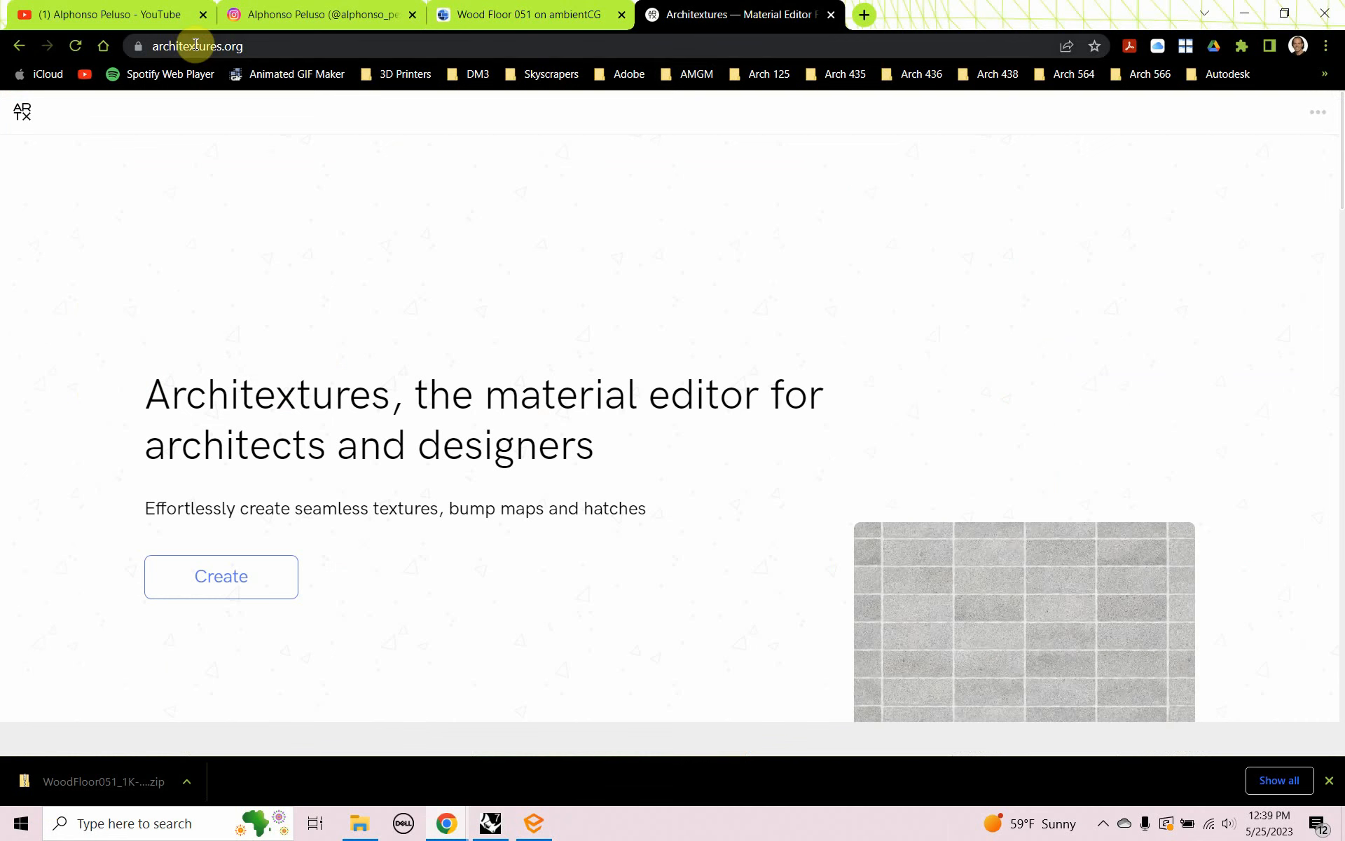
pyautogui.click(252, 45)
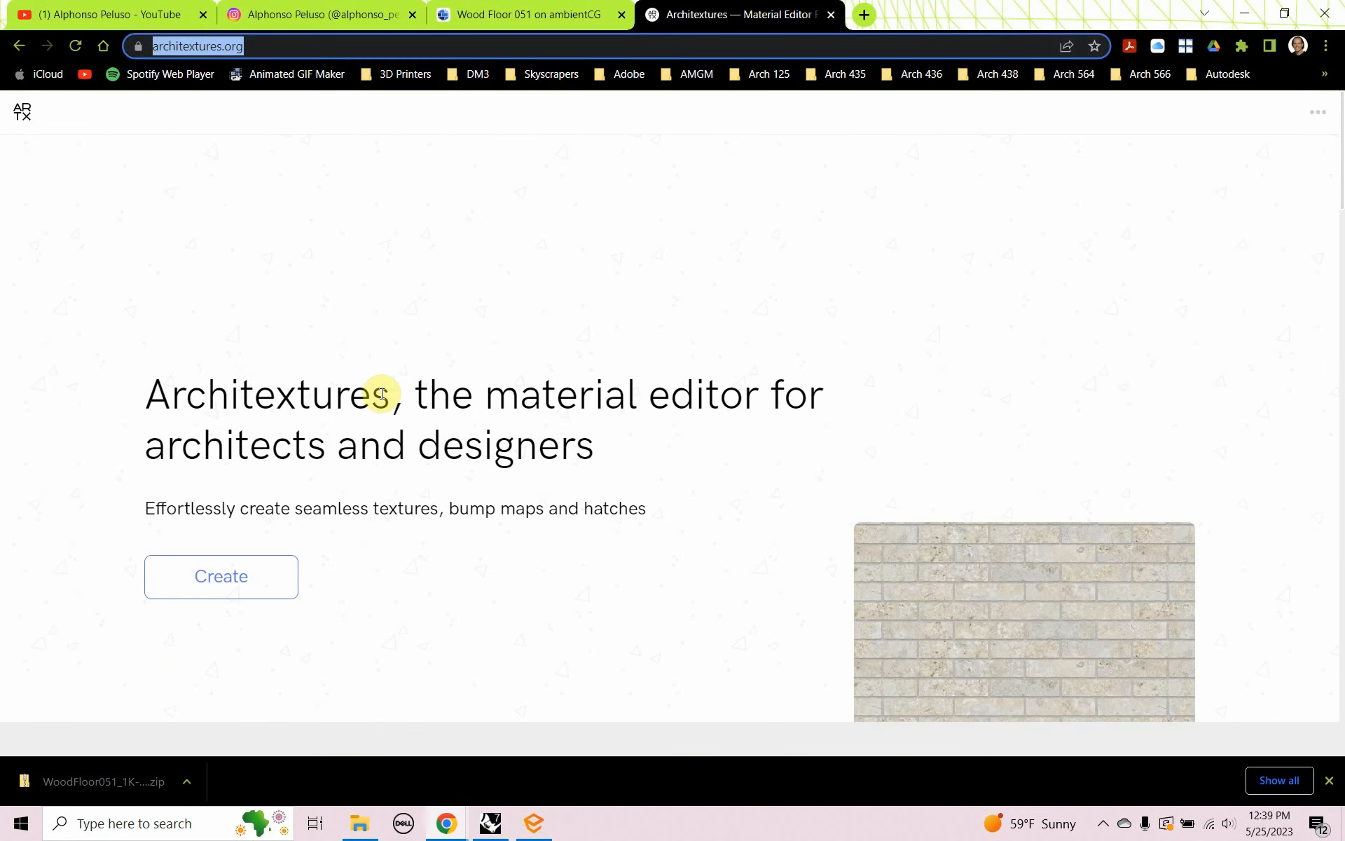
pyautogui.moveTo(387, 394); pyautogui.dragTo(157, 374)
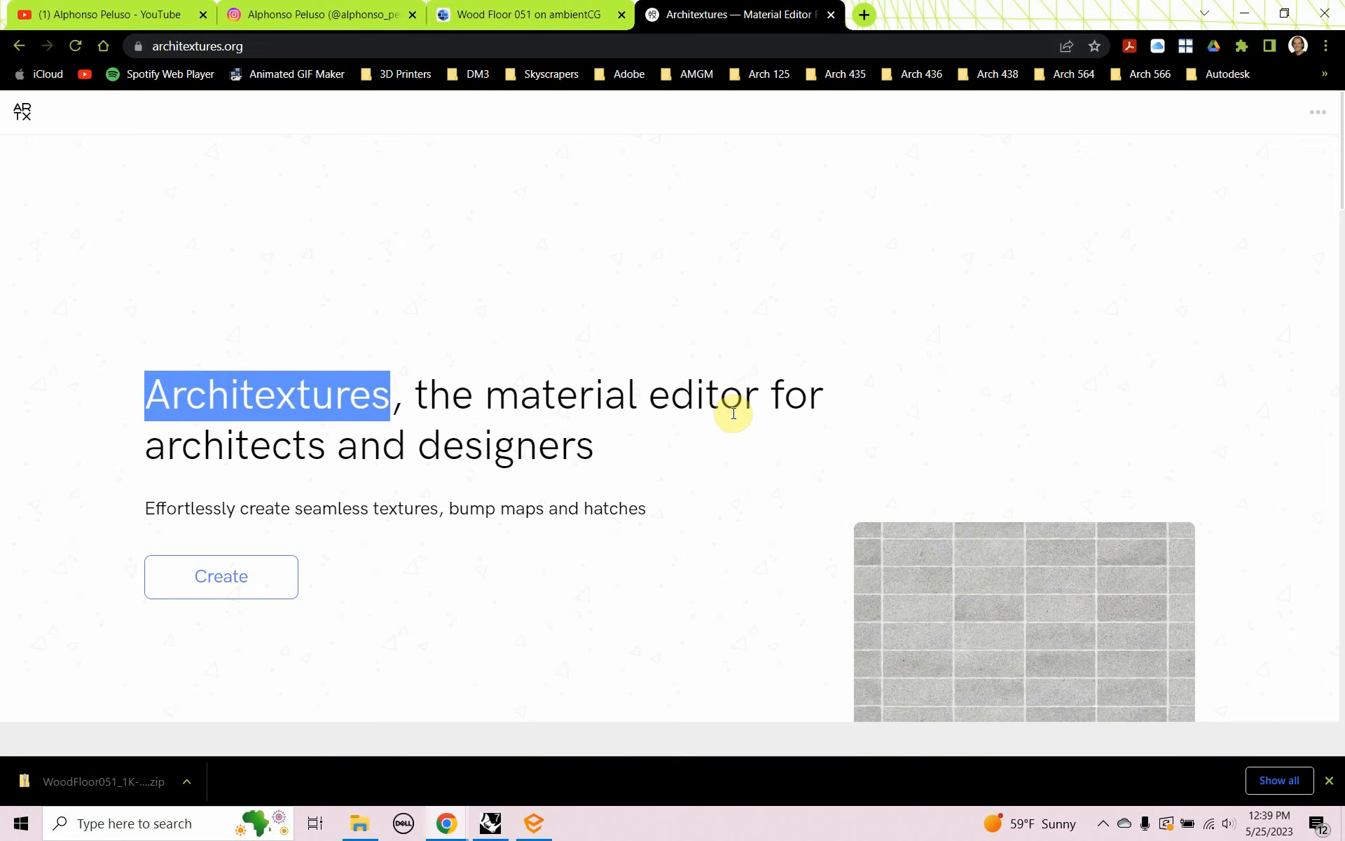
# Step: Filter the Architextures seamless textures by the Brick category and browse through the brick patterns
pyautogui.scroll(-6, 733, 415)
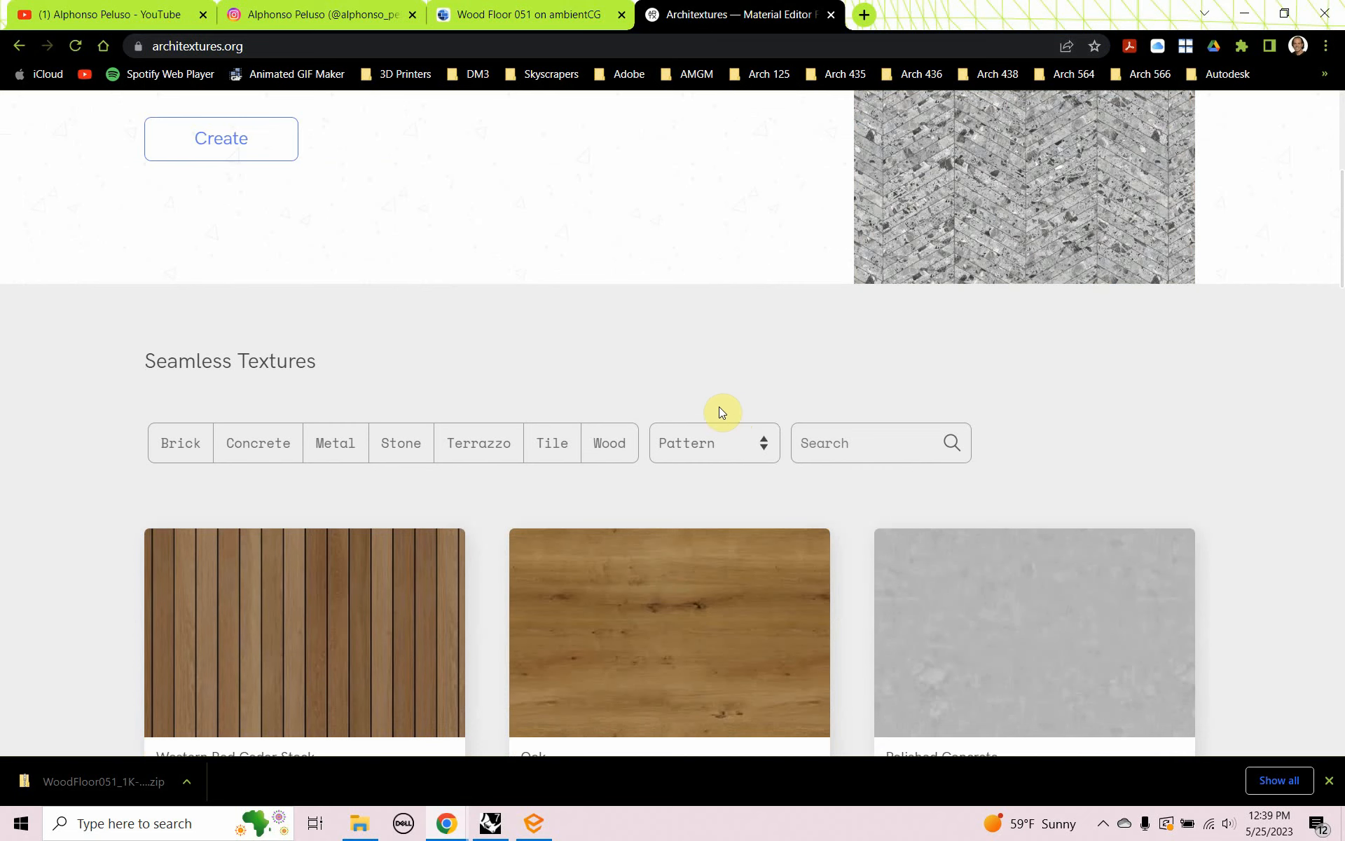
pyautogui.scroll(-2, 570, 360)
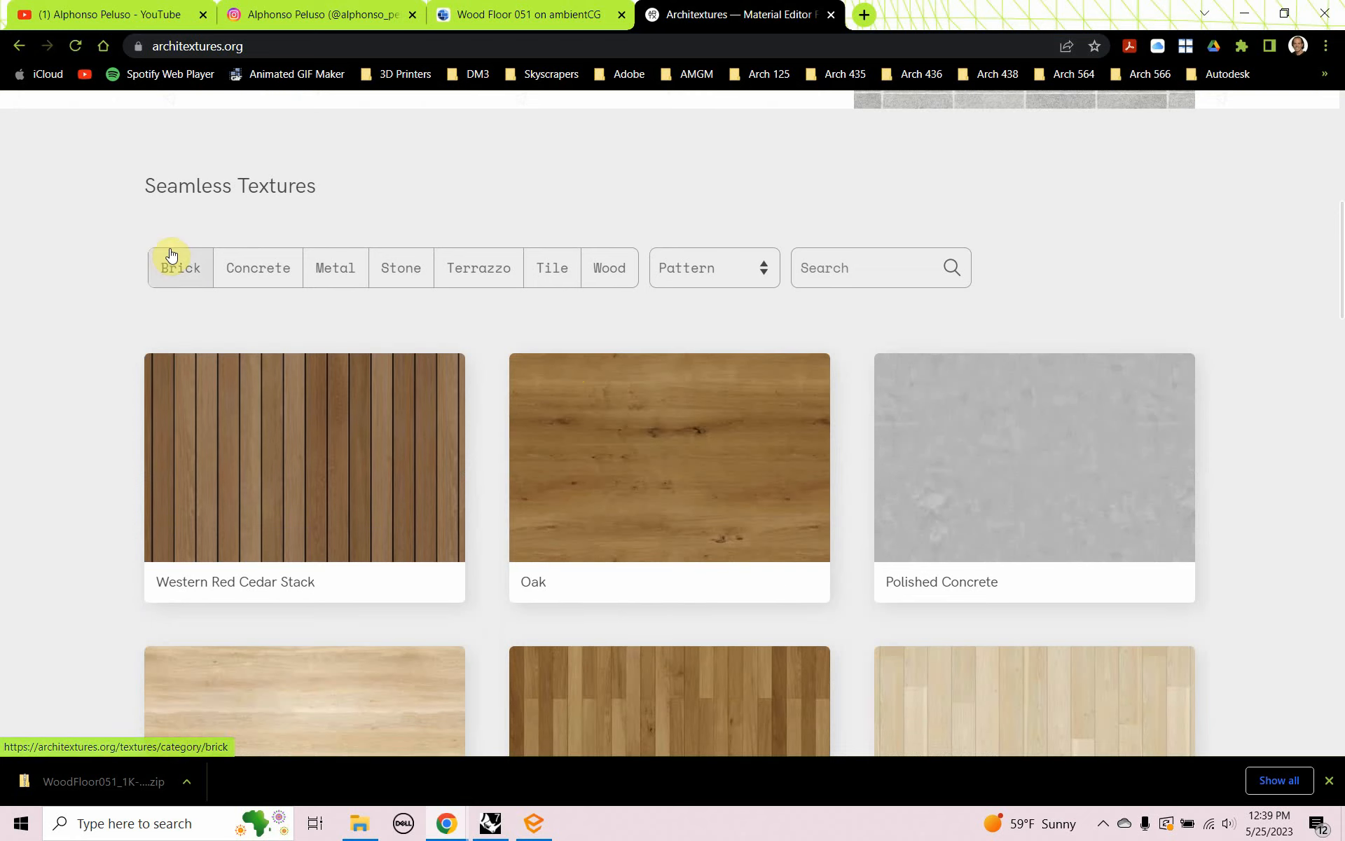
pyautogui.click(190, 269)
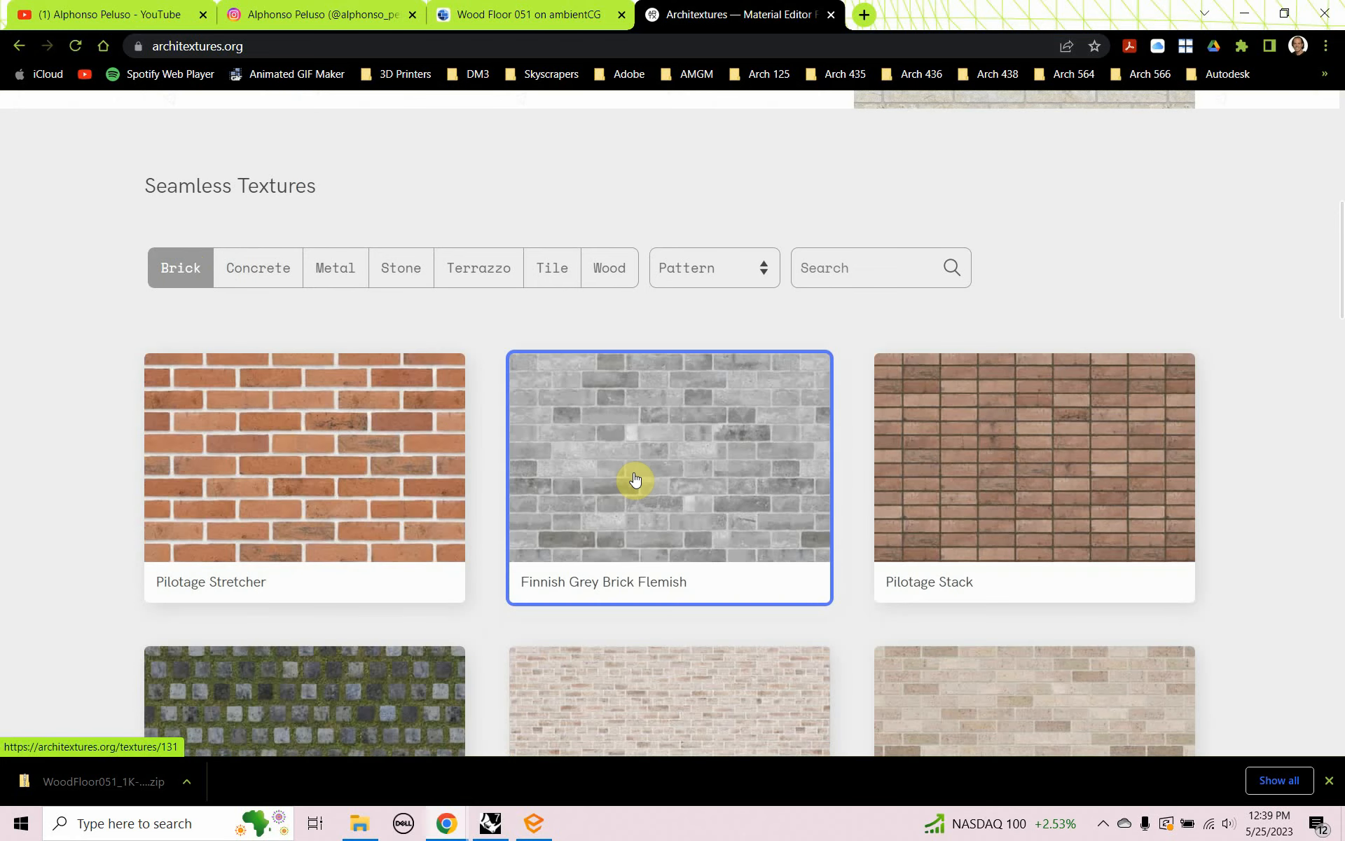
pyautogui.scroll(-9, 633, 478)
pyautogui.scroll(-6, 634, 476)
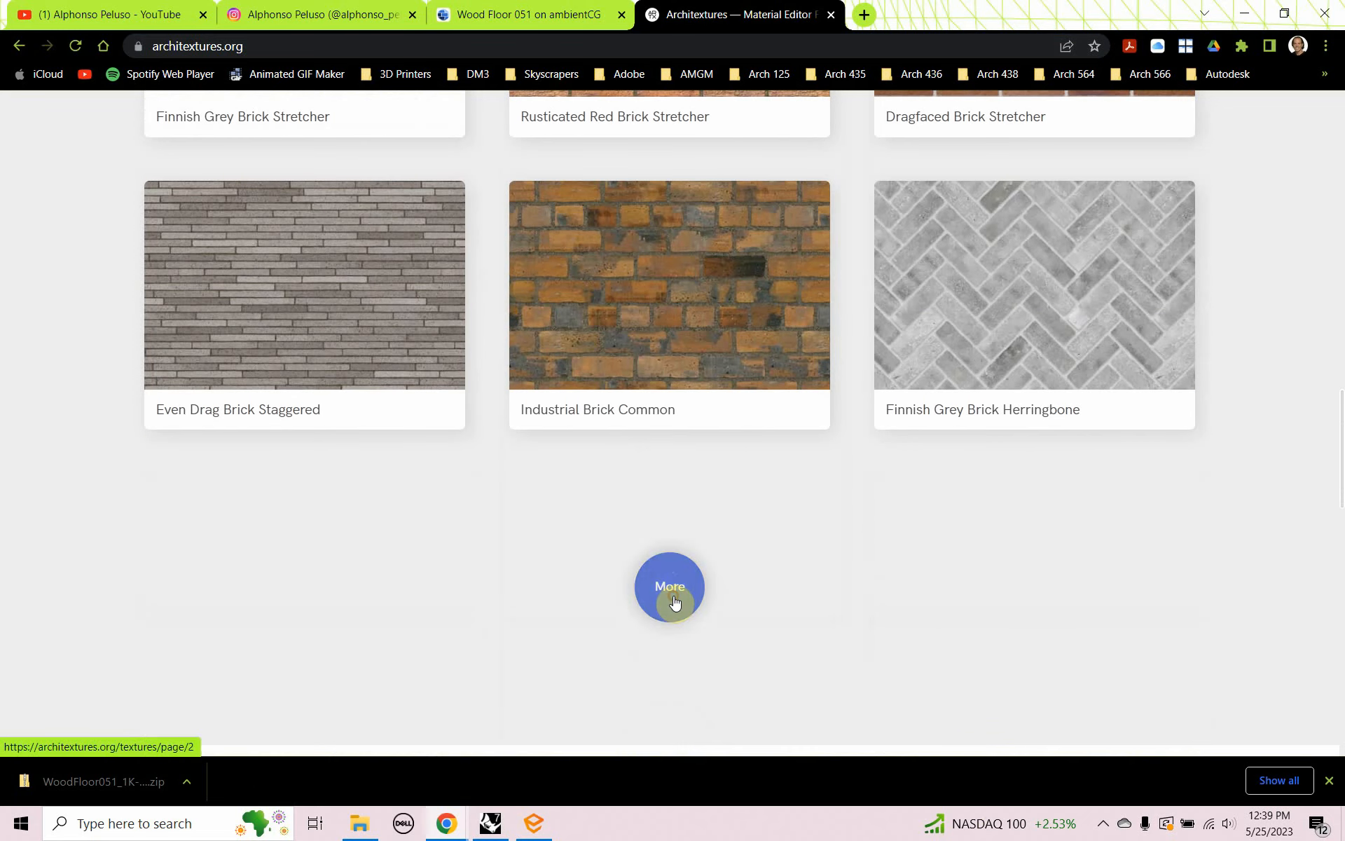
# Step: Load more brick textures, open the Rusticated Red Brick Stretcher texture, and highlight its listed height
pyautogui.click(675, 603)
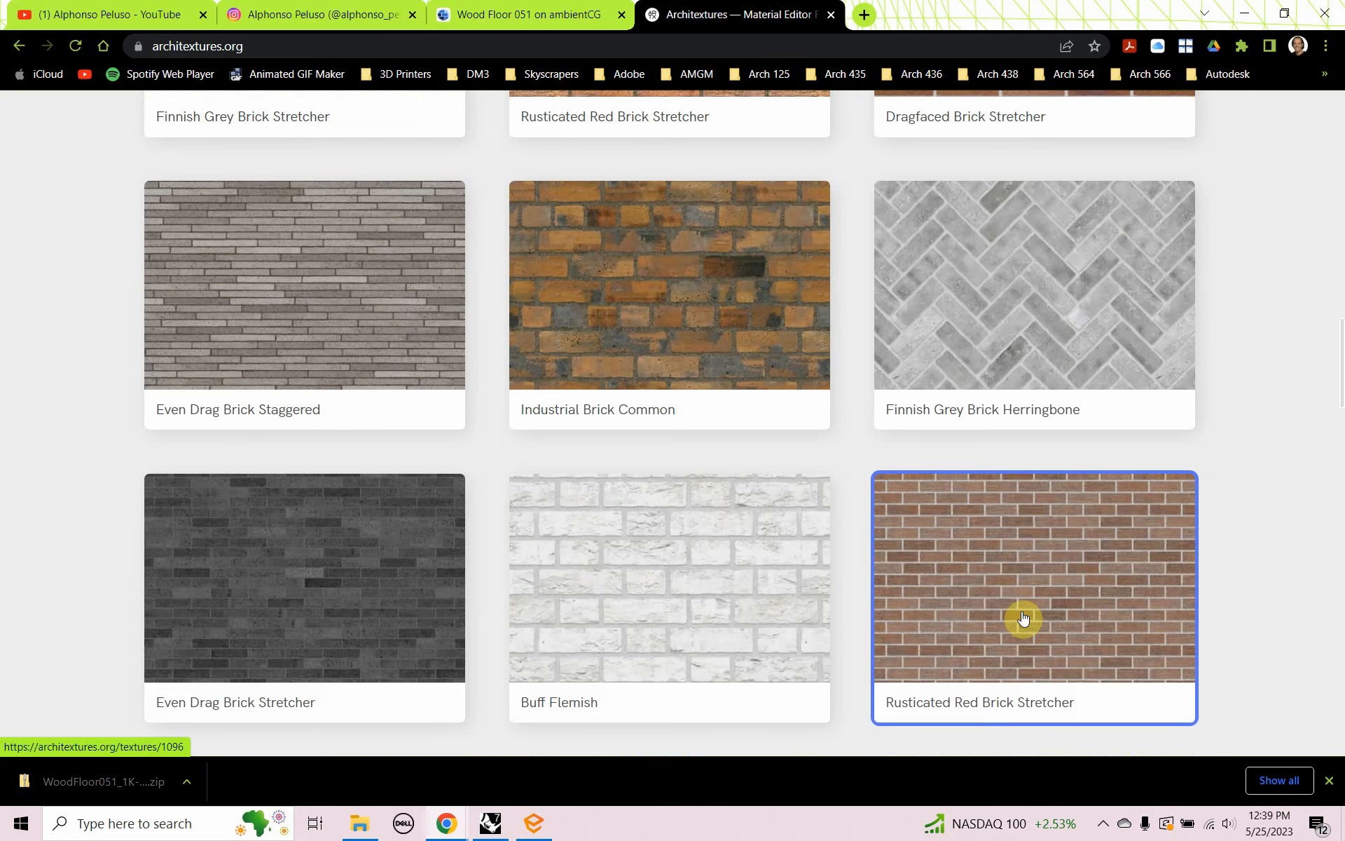
pyautogui.click(1022, 617)
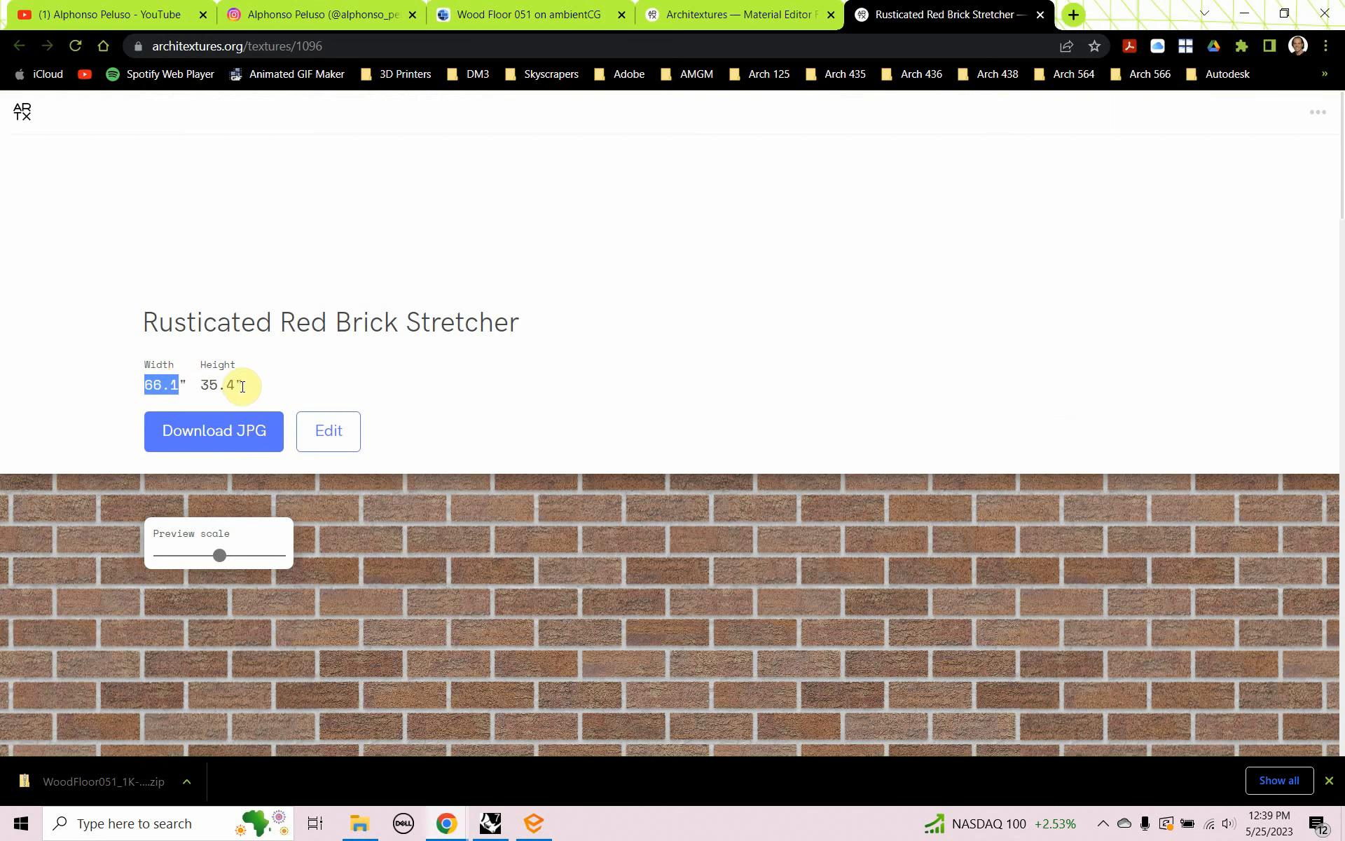
pyautogui.moveTo(247, 387); pyautogui.dragTo(211, 381)
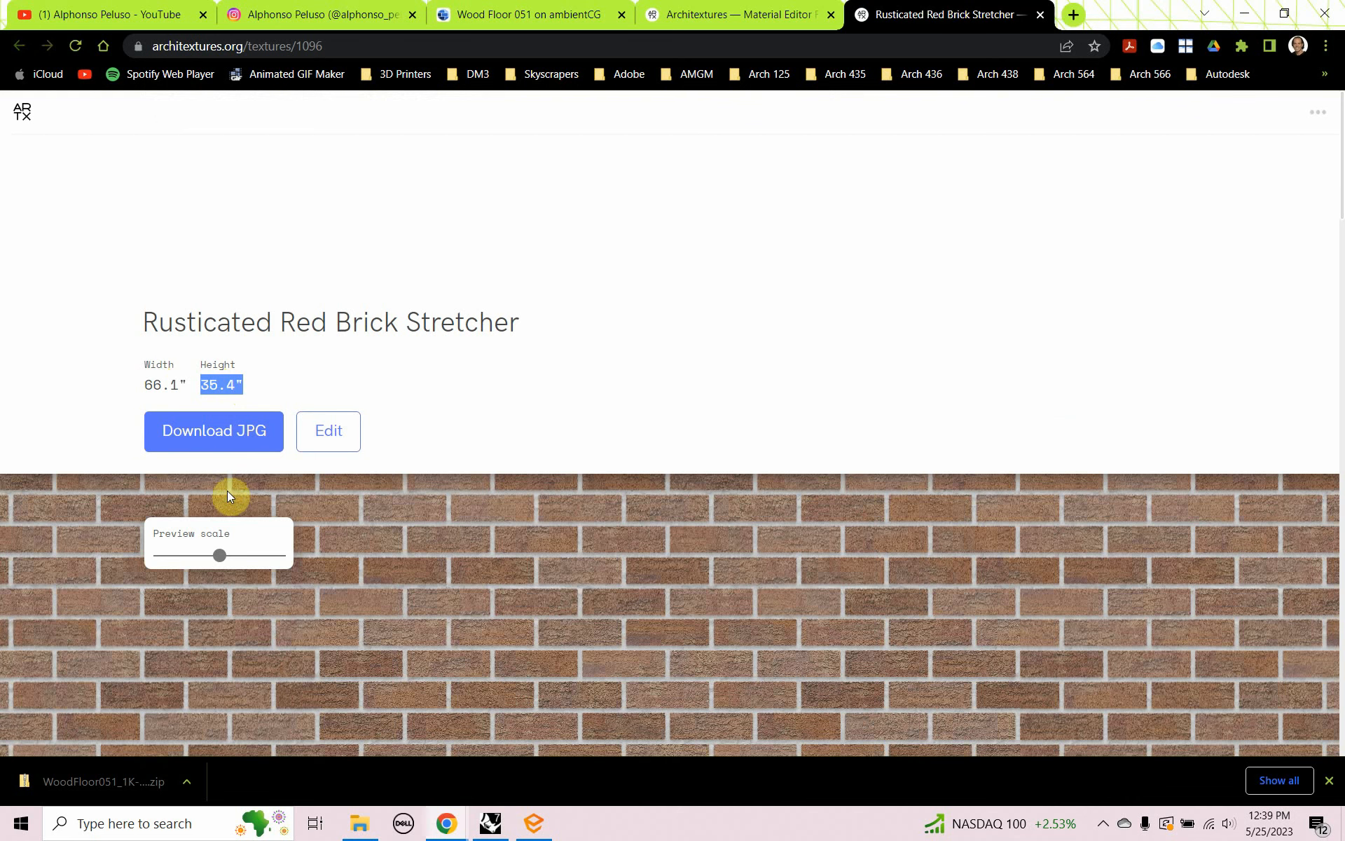
# Step: Download the brick texture as a JPG named Rusticated-Red-Brick-Stretcher-Architextures into the Materials folder, and dismiss the downloads bar
pyautogui.click(231, 434)
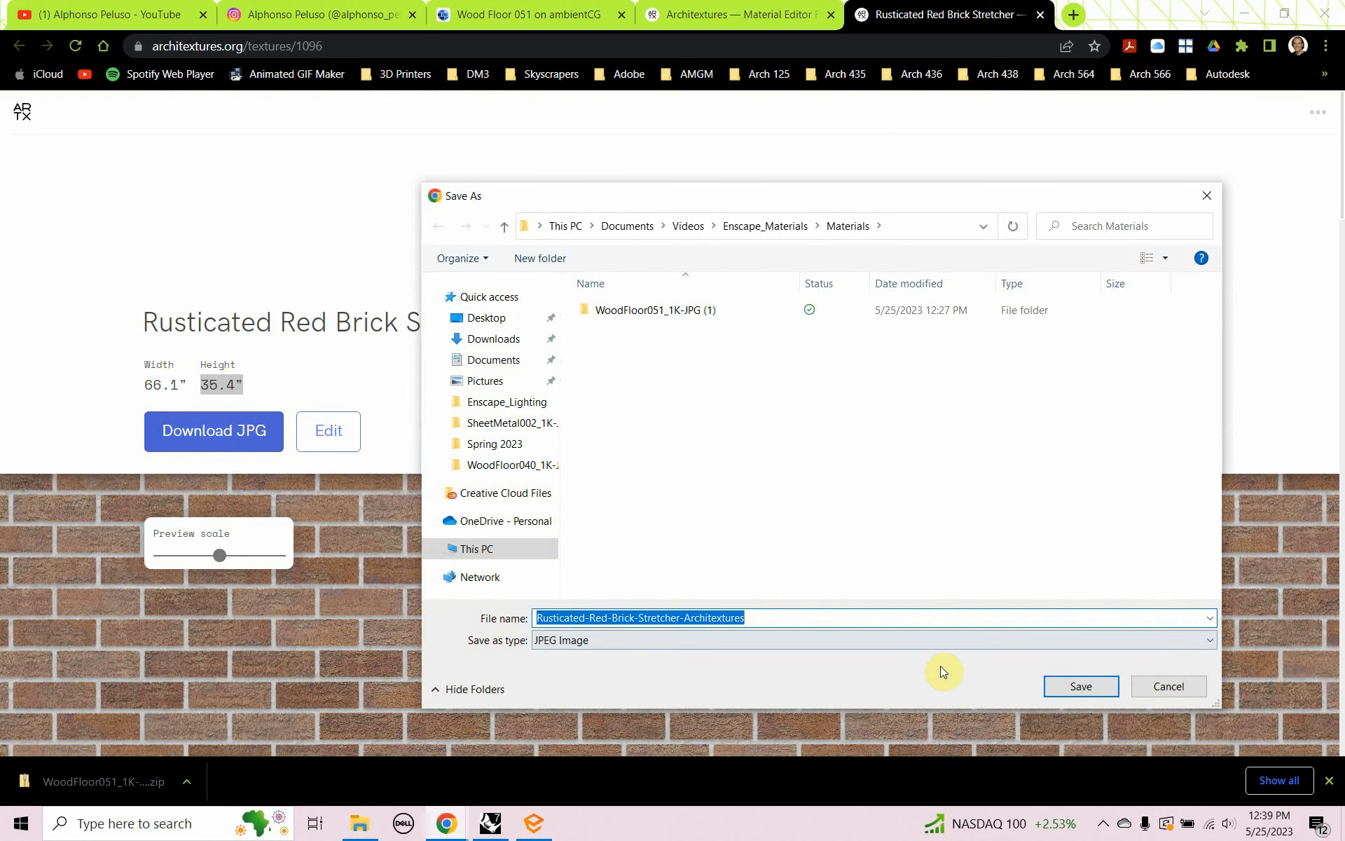
pyautogui.click(1072, 686)
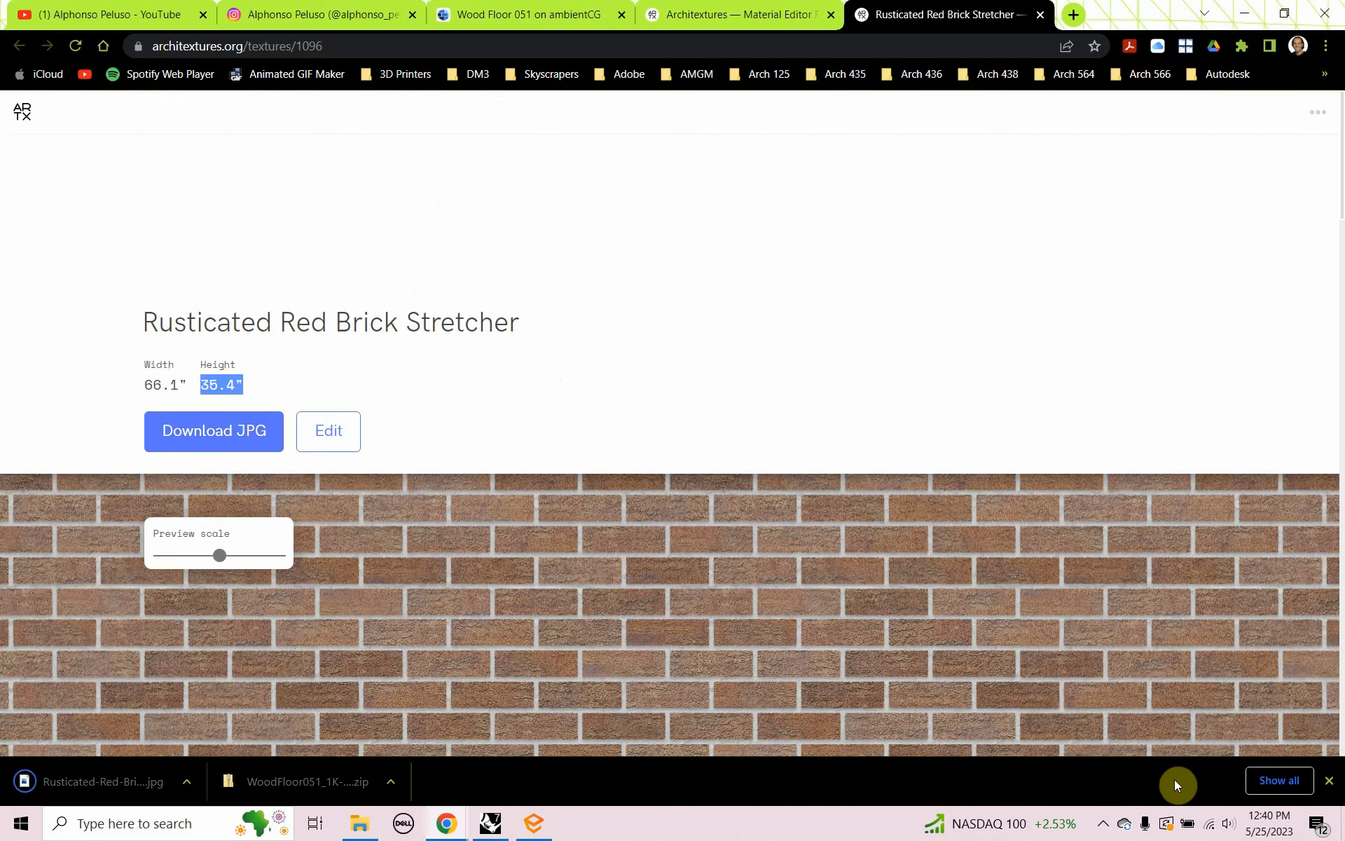
pyautogui.click(1329, 780)
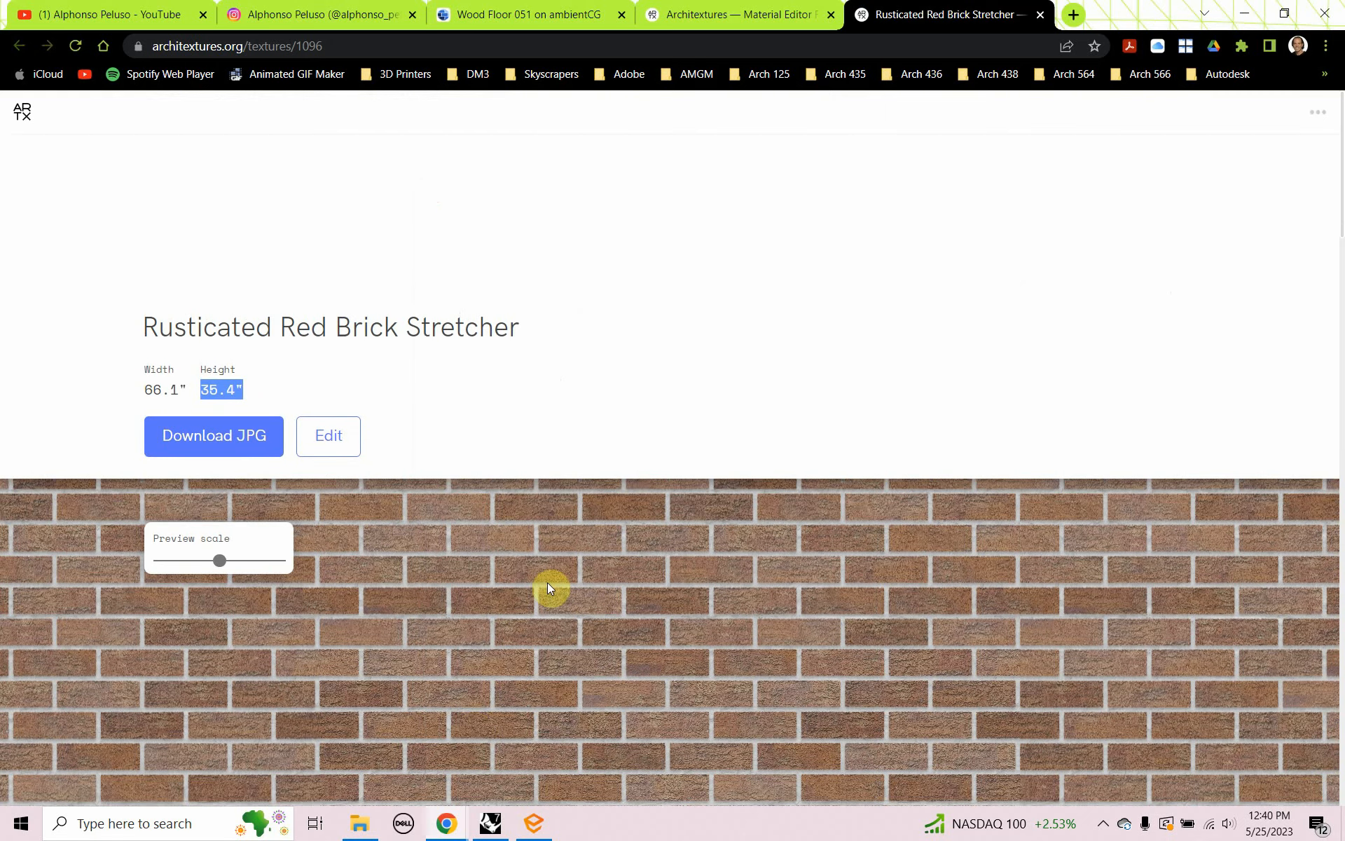
# Step: Switch to Rhino and save a copy of the model as Enscape_Materials in the Videos > Enscape_Materials folder
pyautogui.click(490, 824)
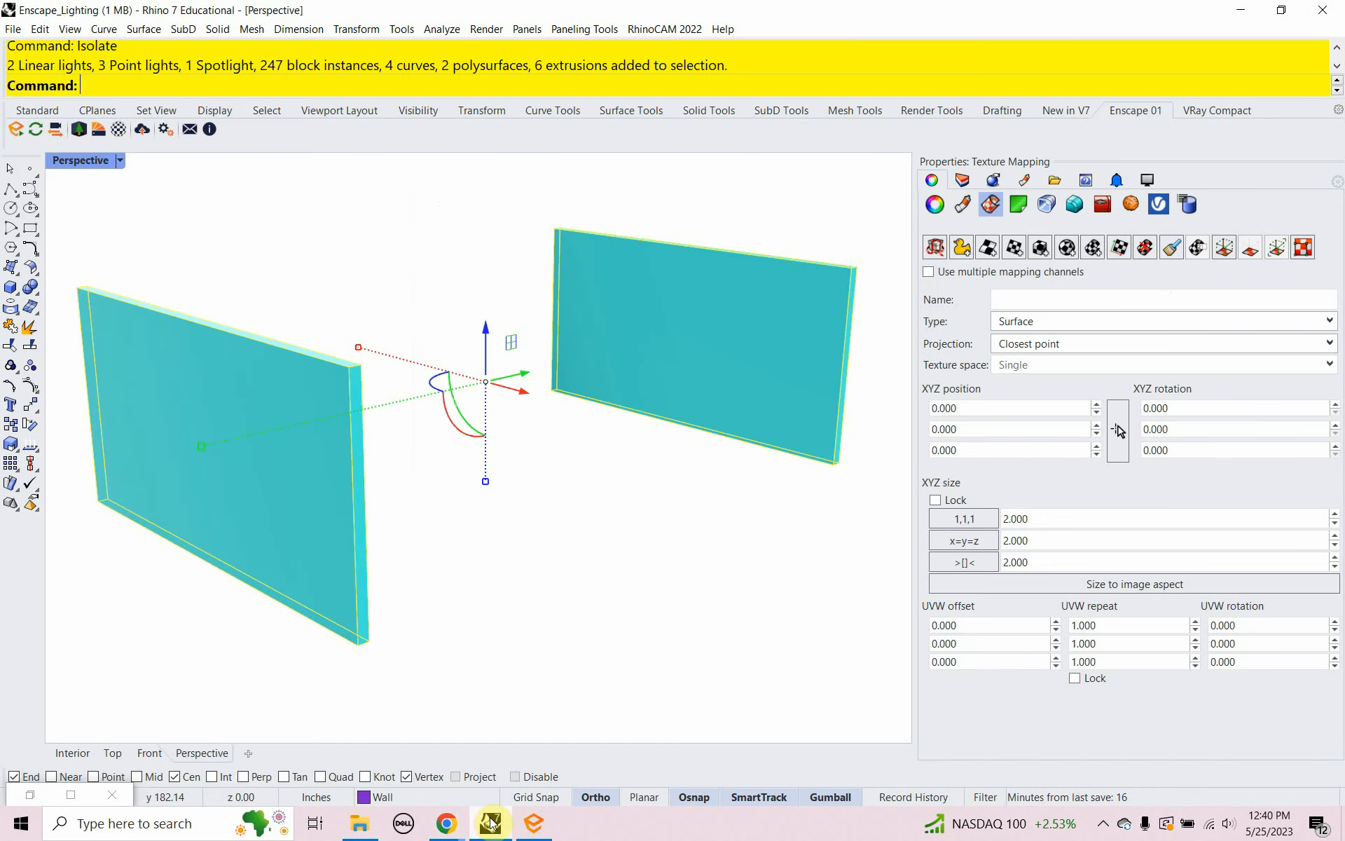
pyautogui.click(13, 30)
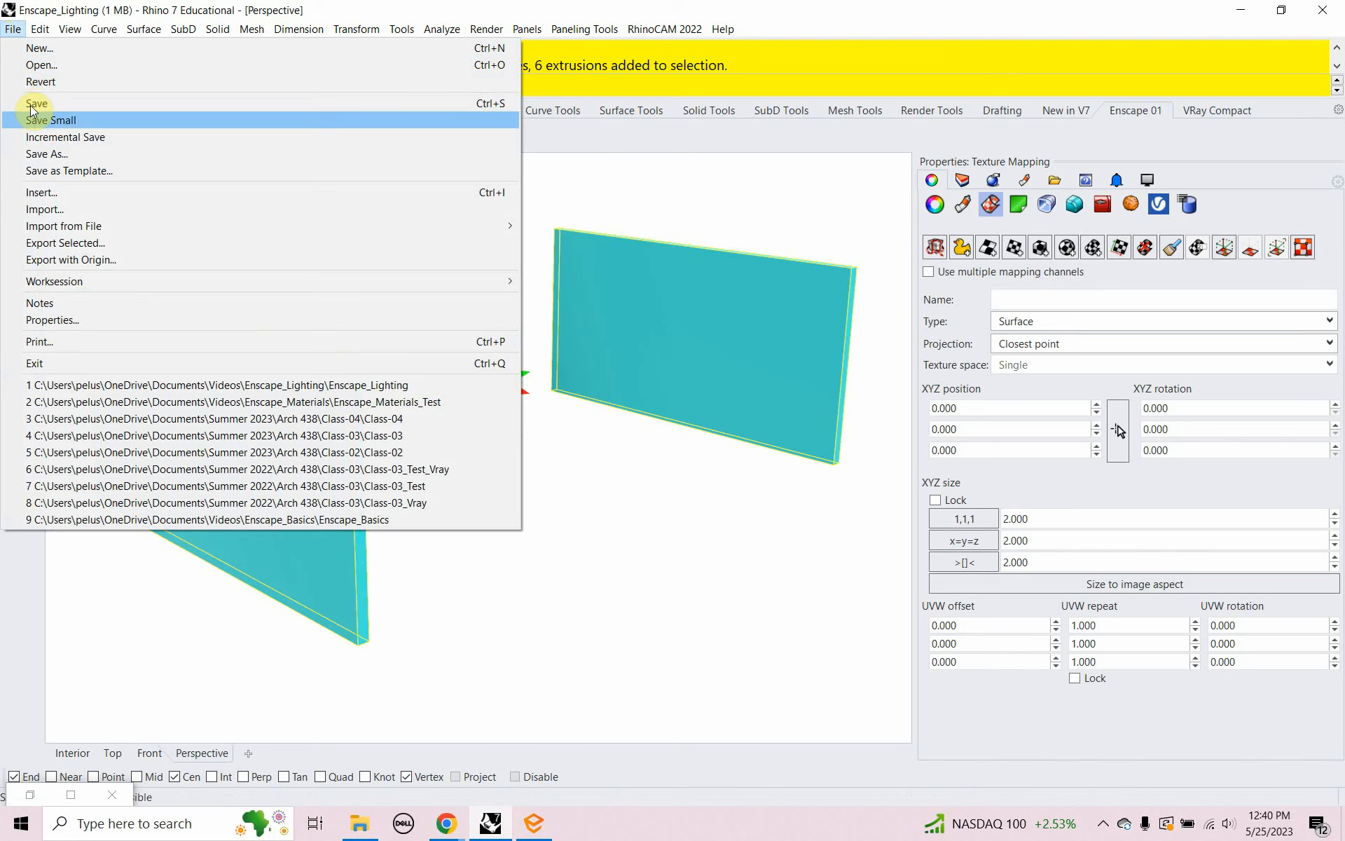
pyautogui.click(46, 154)
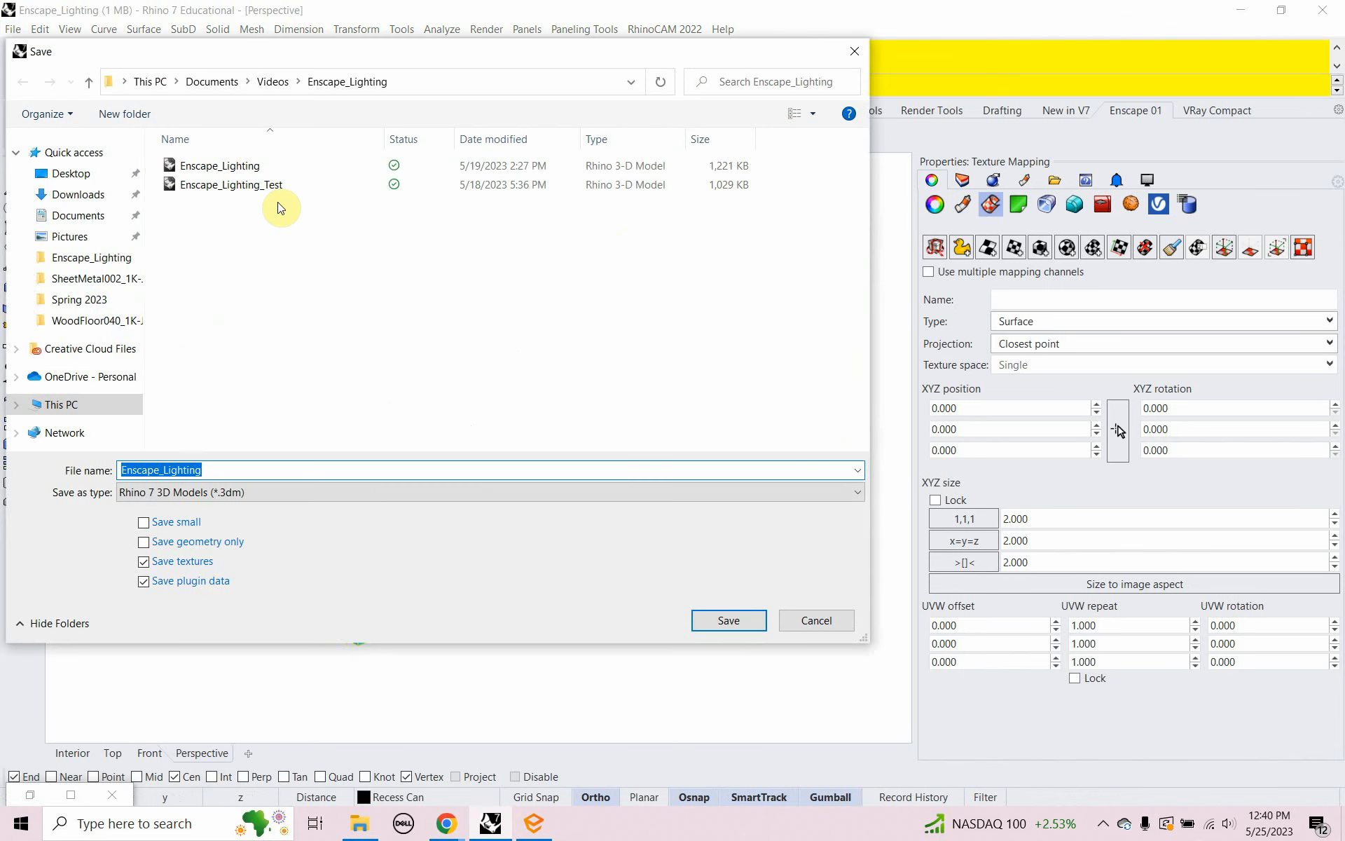
pyautogui.click(273, 81)
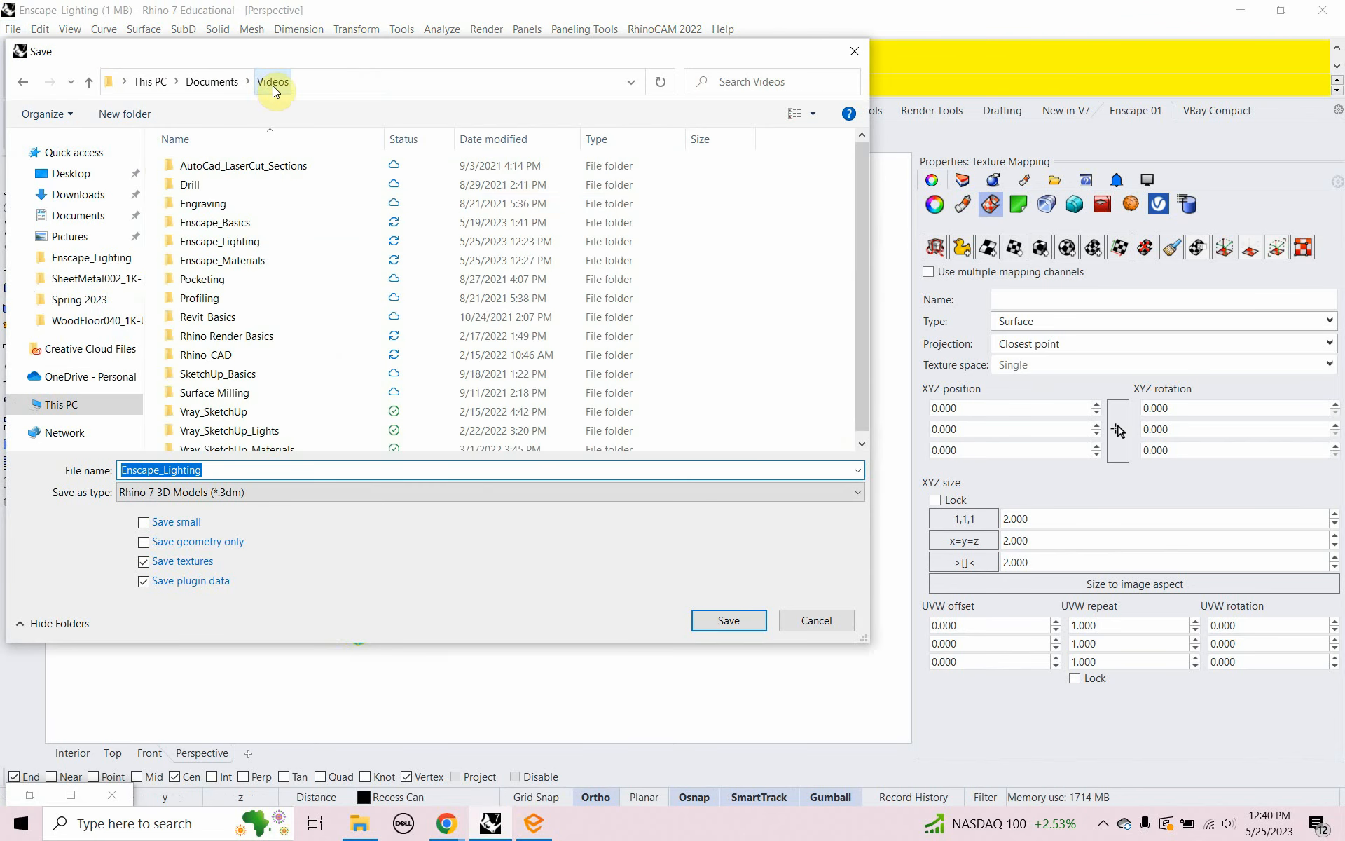
pyautogui.doubleClick(272, 262)
pyautogui.click(260, 184)
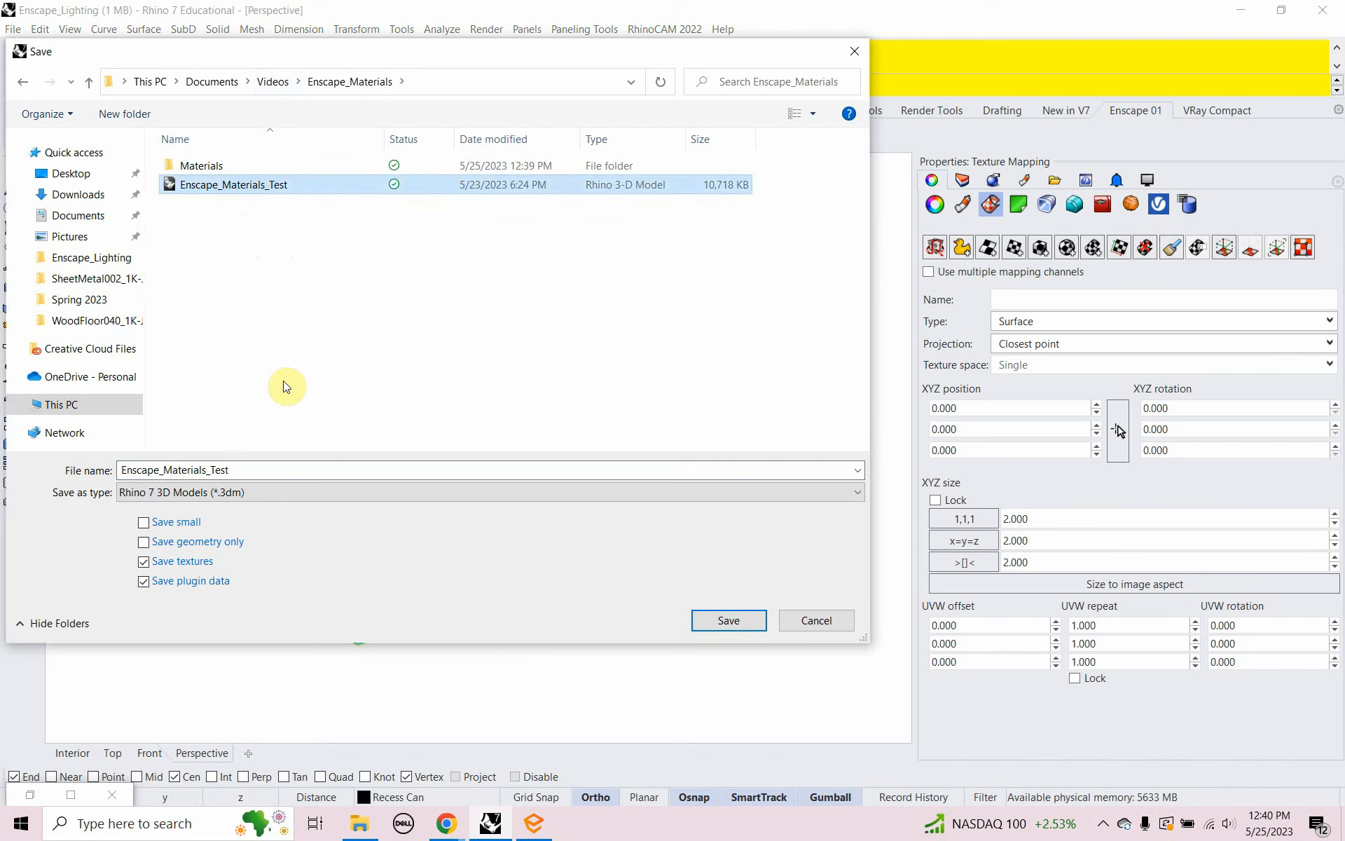
pyautogui.click(249, 472)
pyautogui.doubleClick(250, 472)
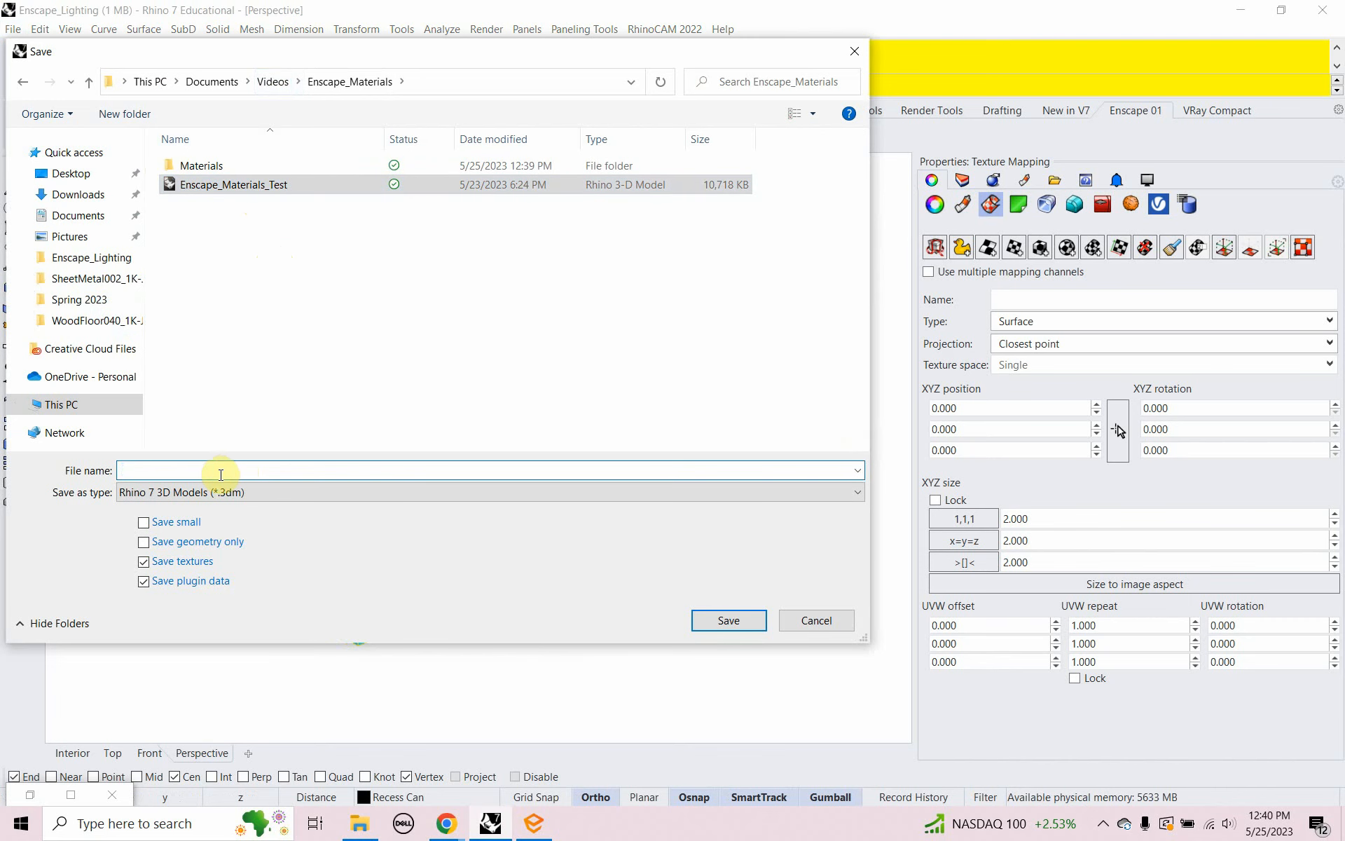
pyautogui.doubleClick(218, 471)
pyautogui.moveTo(234, 464); pyautogui.dragTo(214, 468)
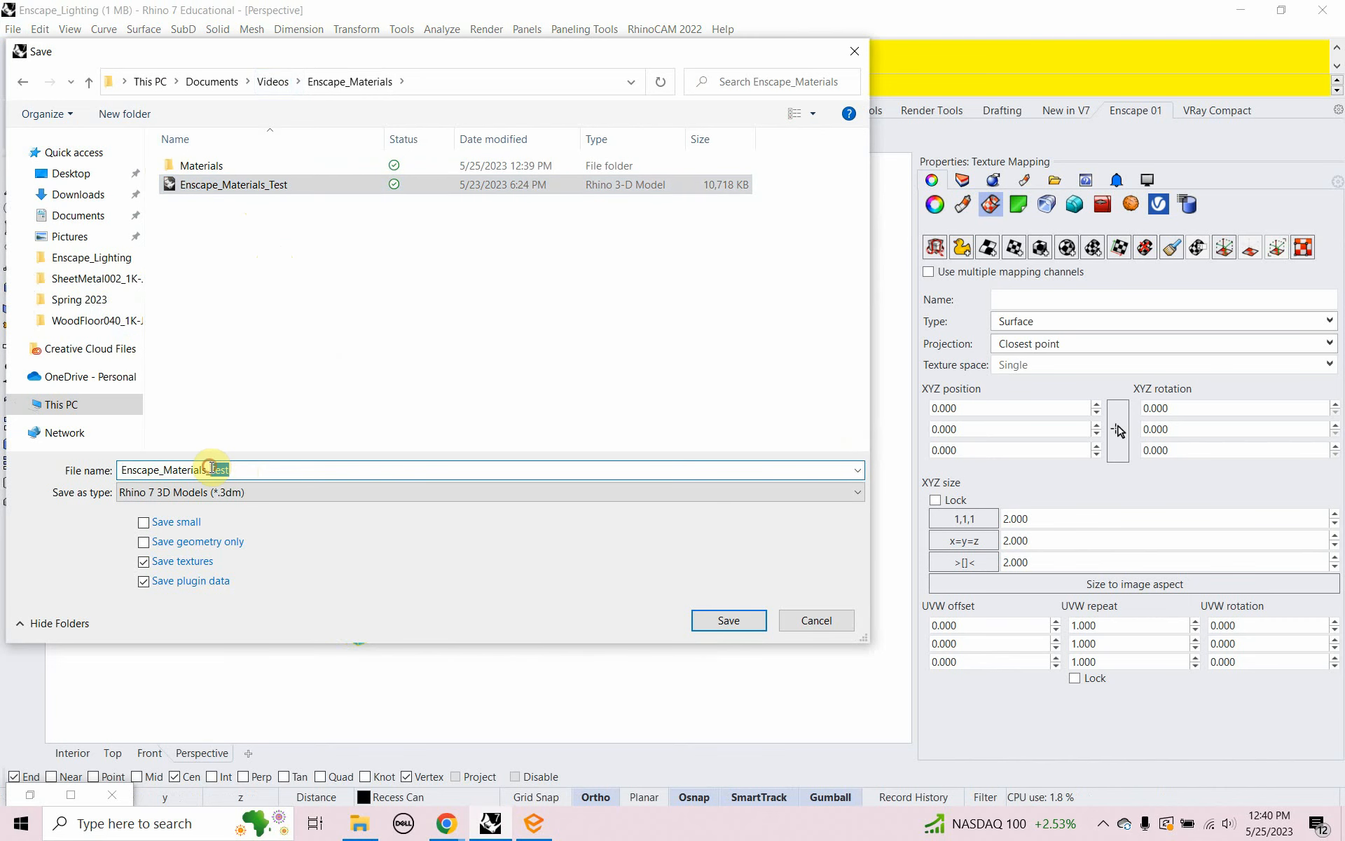
pyautogui.press('BackSpace')
pyautogui.press('BackSpace')
pyautogui.click(451, 392)
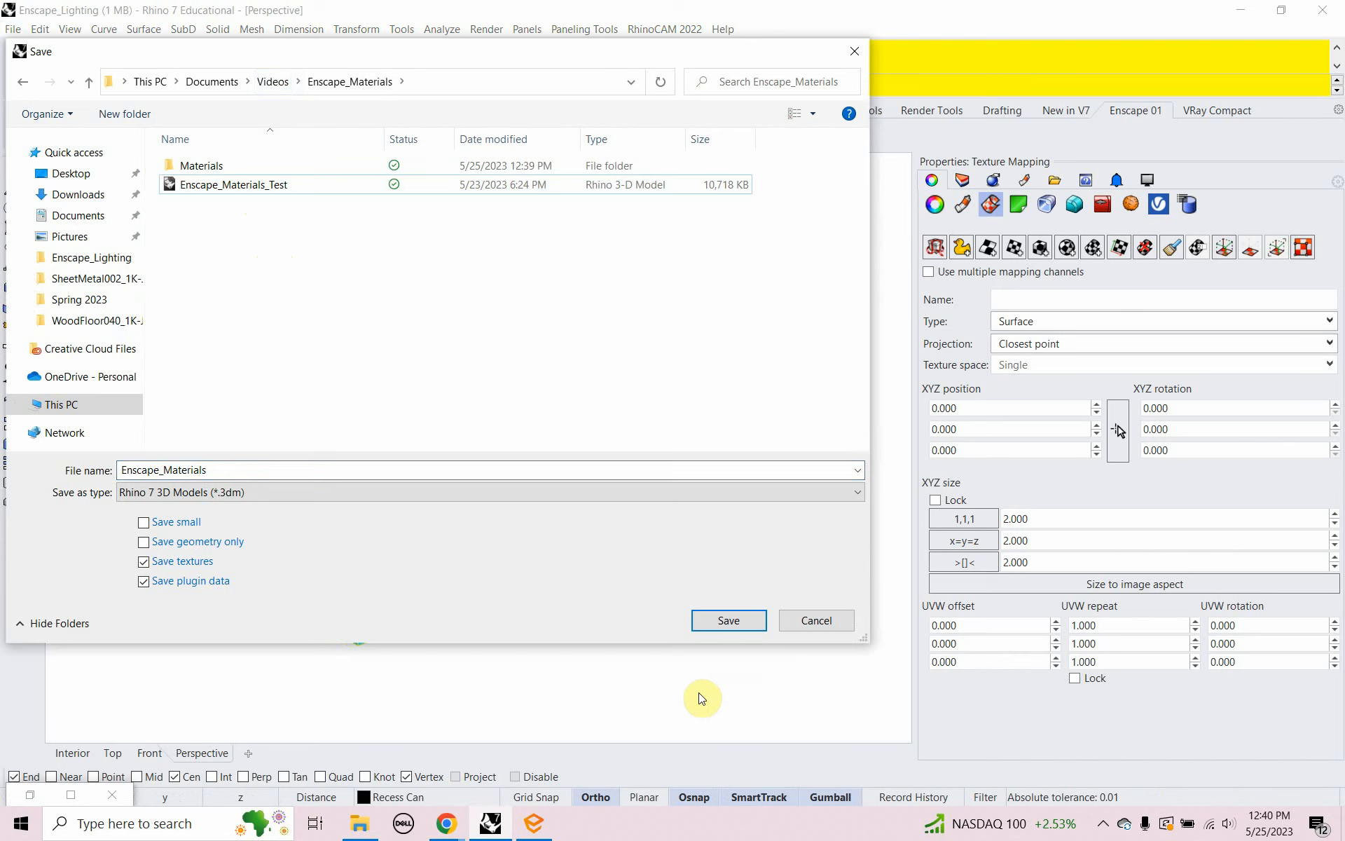
pyautogui.click(729, 623)
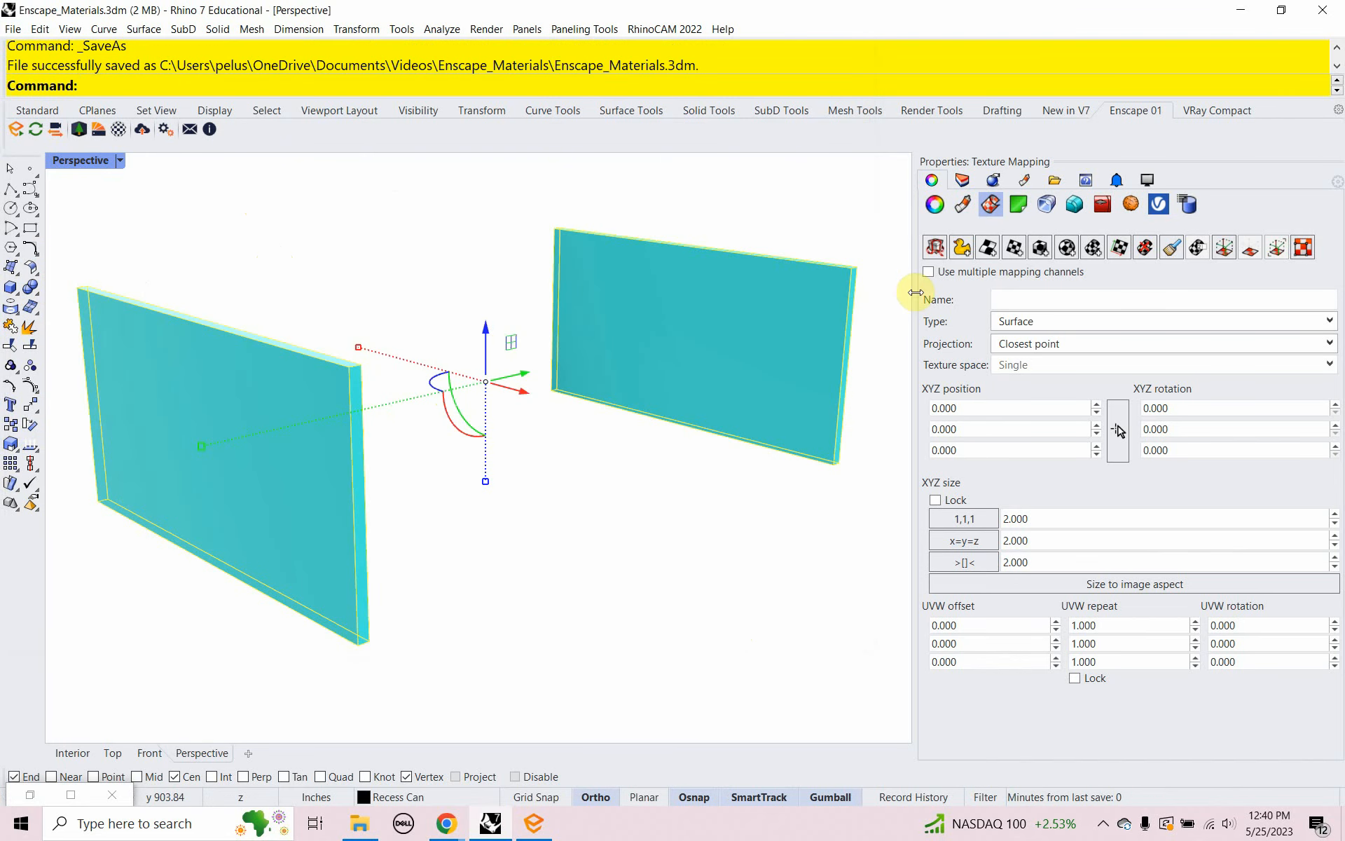
# Step: Check the name and type of the material assigned to the Wall layer, leaving its settings as they are
pyautogui.click(962, 182)
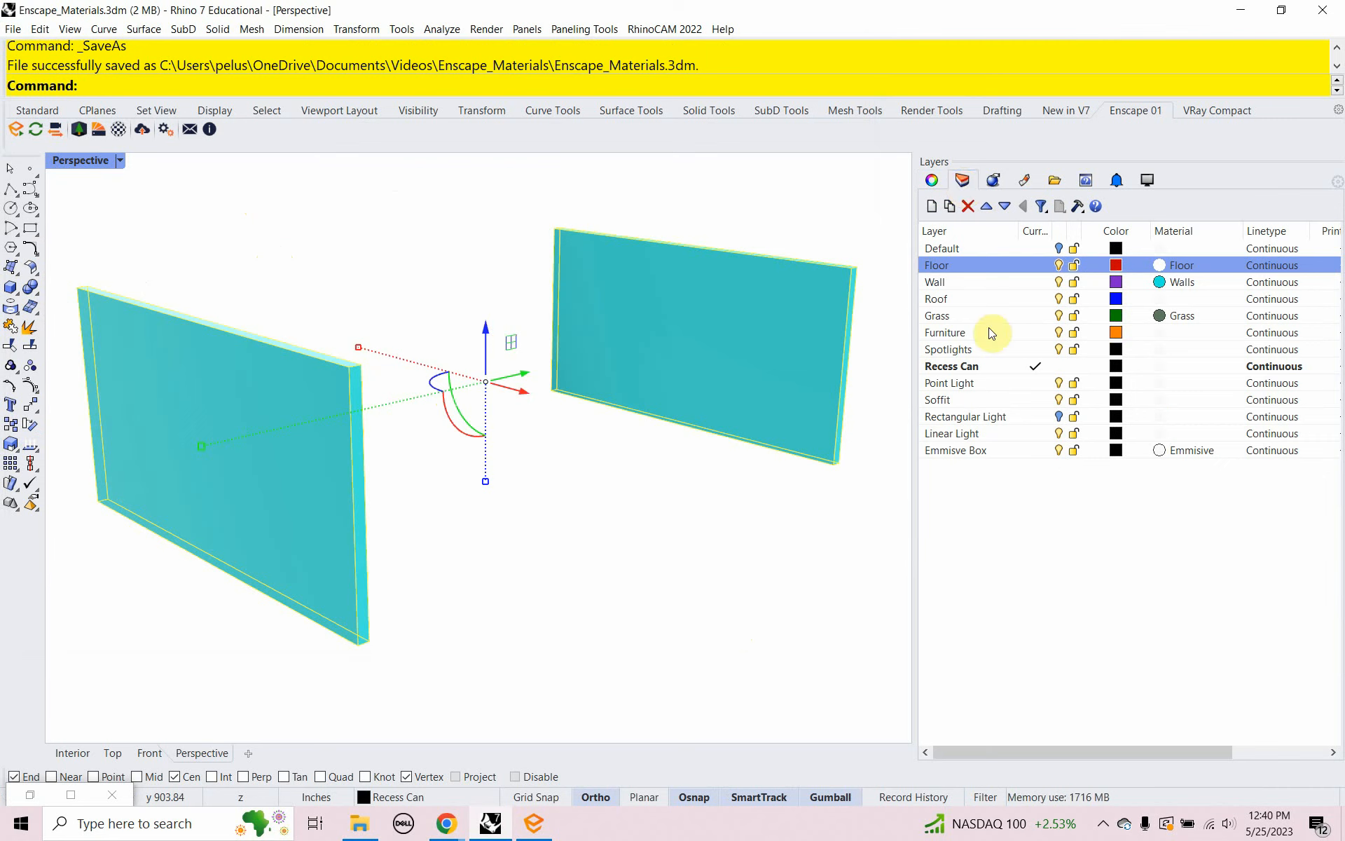
pyautogui.click(1189, 288)
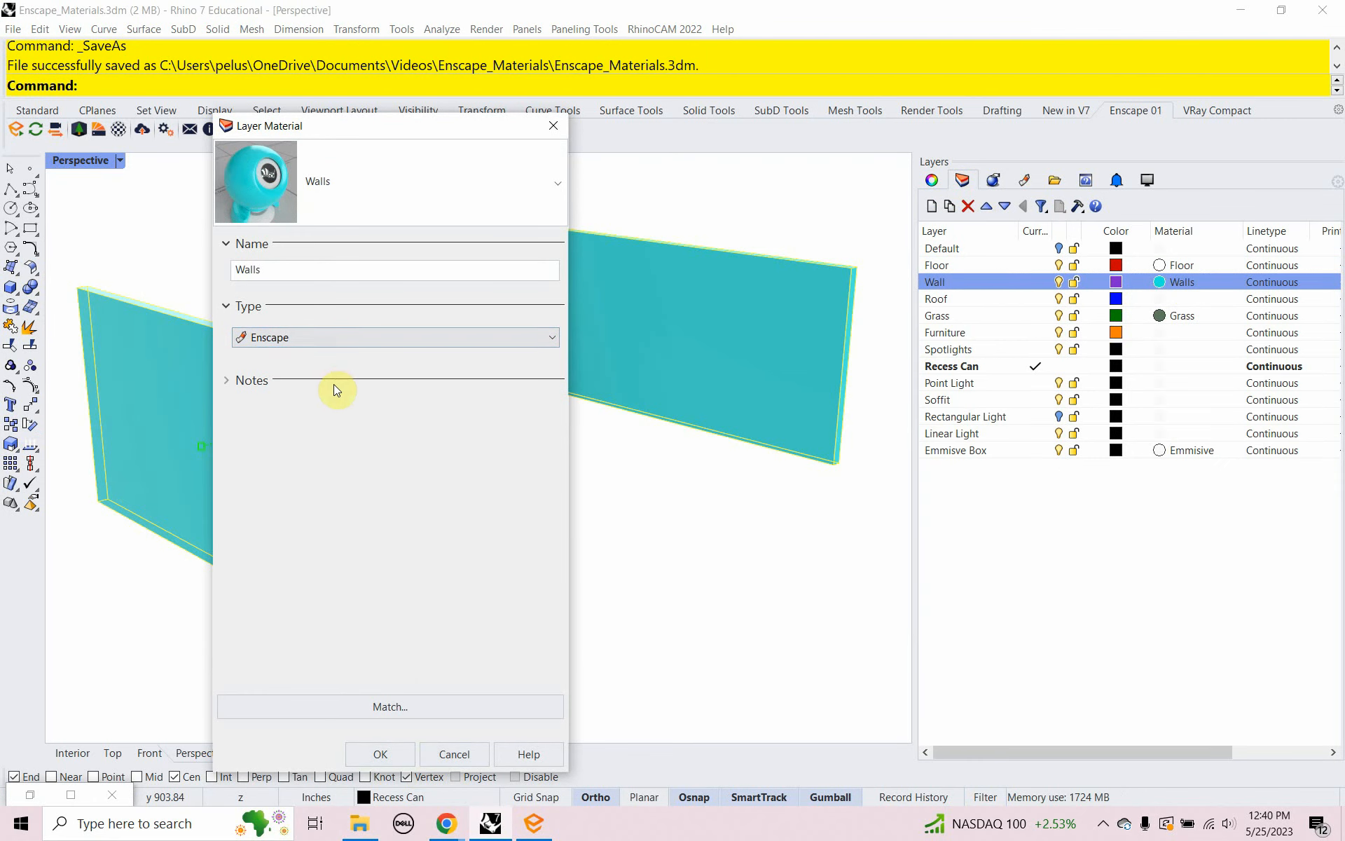
pyautogui.click(378, 750)
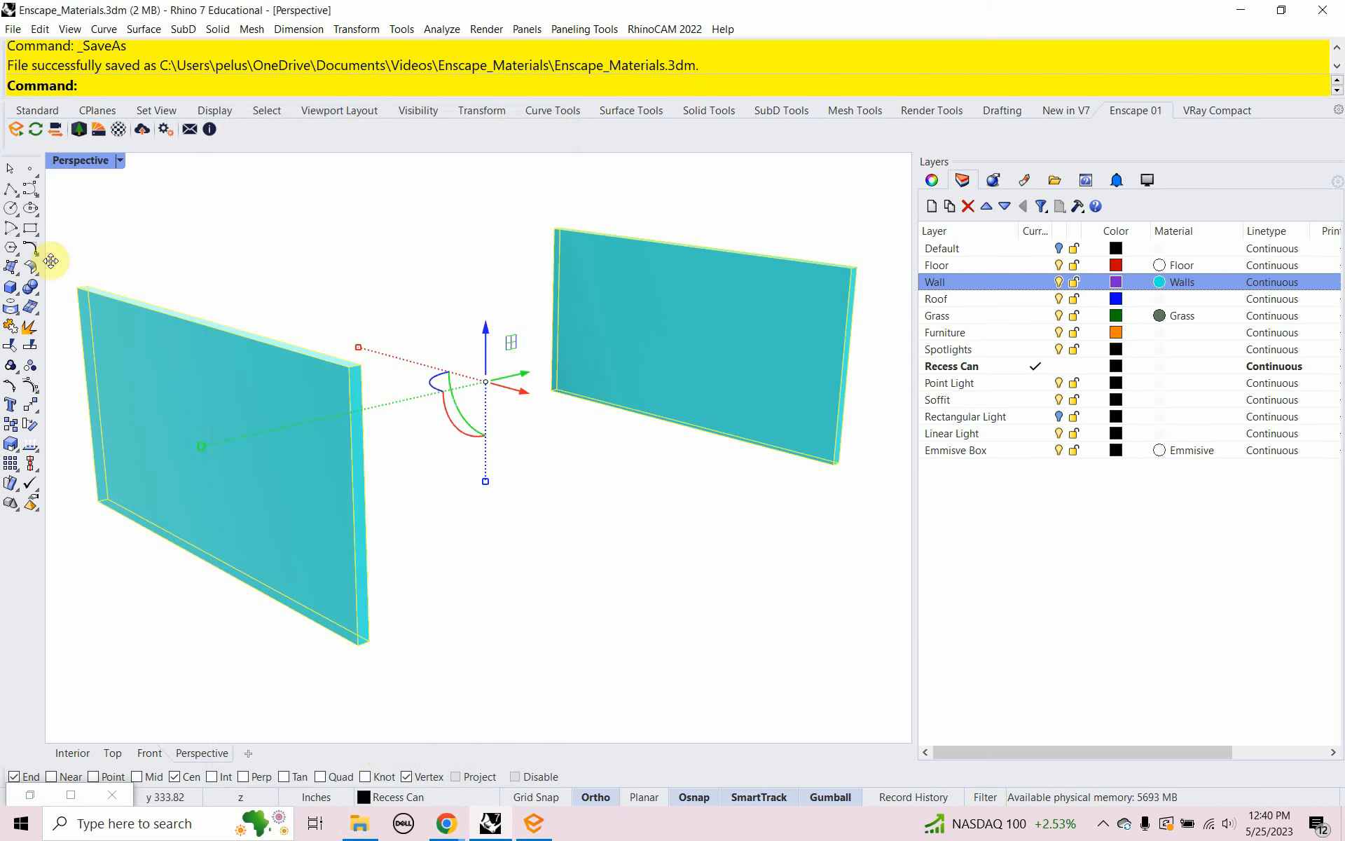
# Step: Open the Enscape Material Editor and bring up the Enscape render window, placing it so the materials list stays visible
pyautogui.click(109, 133)
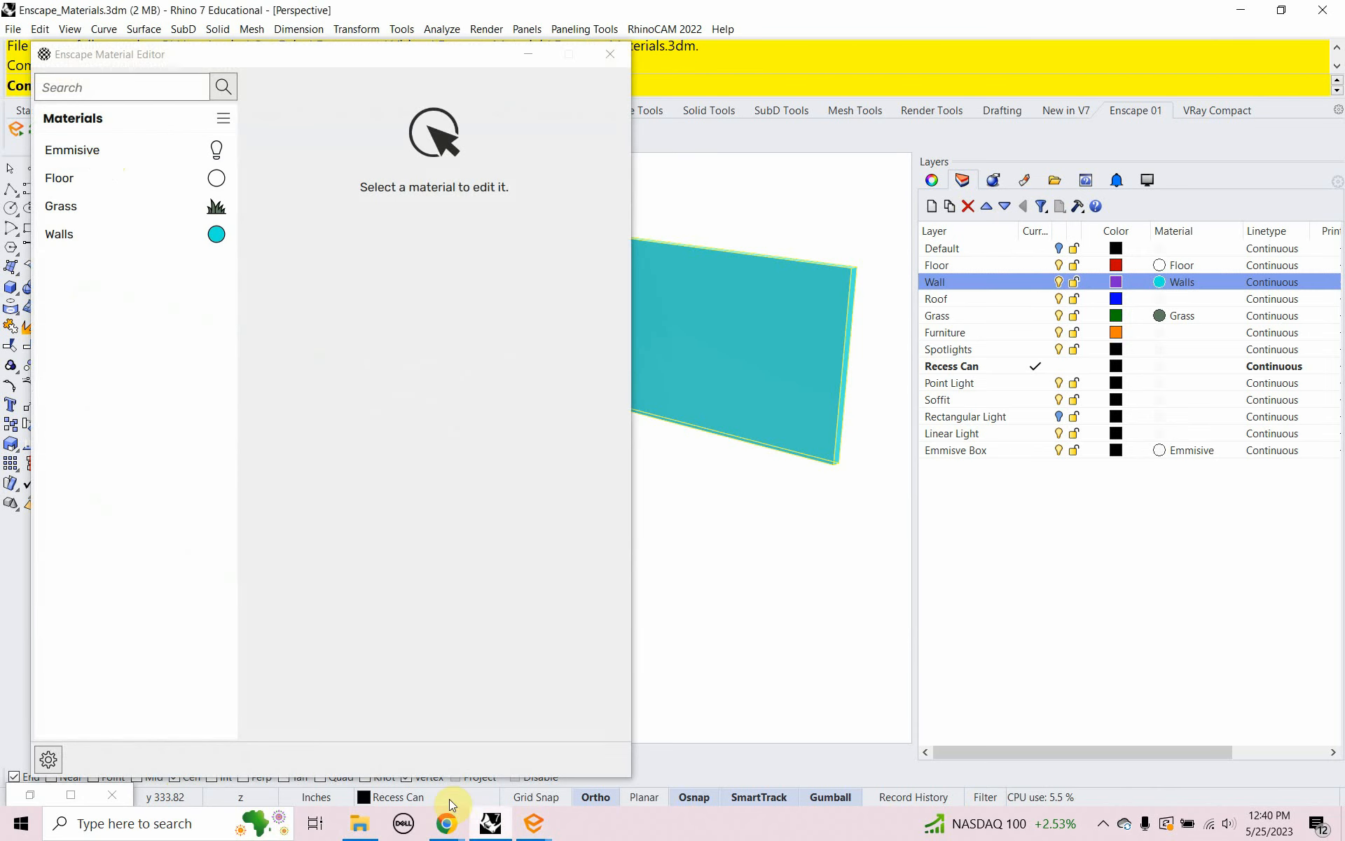
pyautogui.moveTo(534, 821)
pyautogui.click(522, 711)
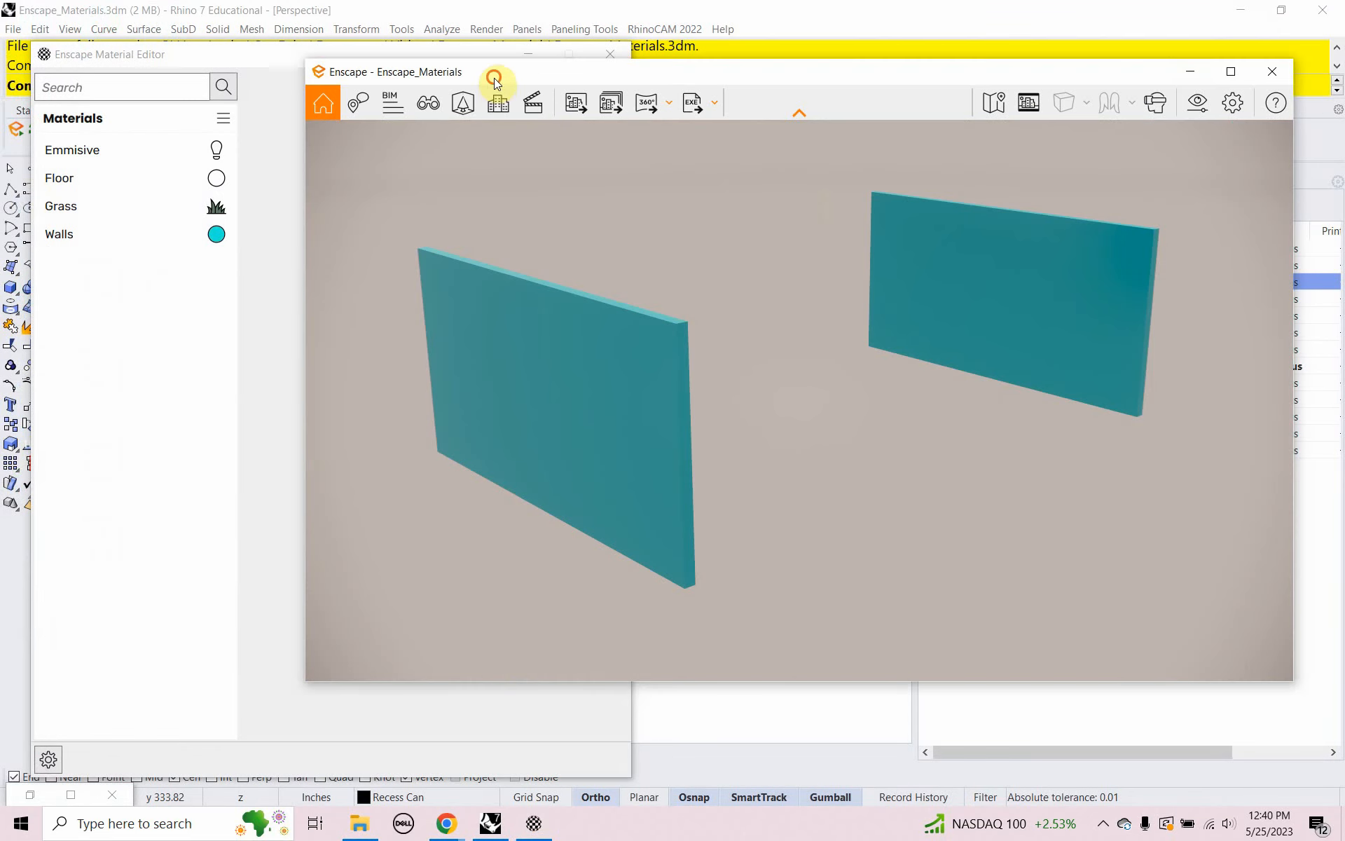
pyautogui.moveTo(497, 81); pyautogui.dragTo(530, 171)
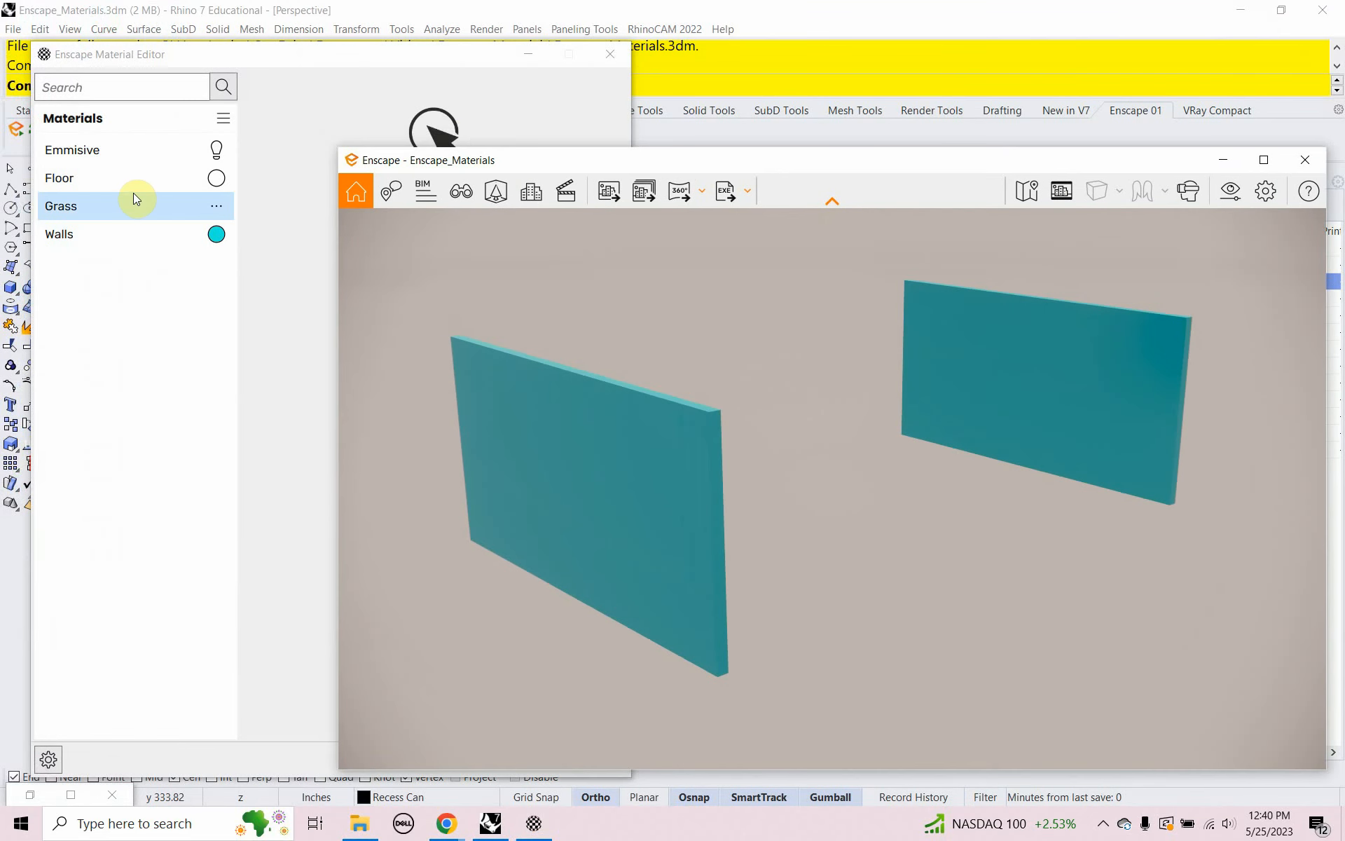
# Step: Load Rusticated-Red-Brick-Stretcher-Architextures from the Materials folder as the Walls material's albedo texture, and close the material editor
pyautogui.click(116, 236)
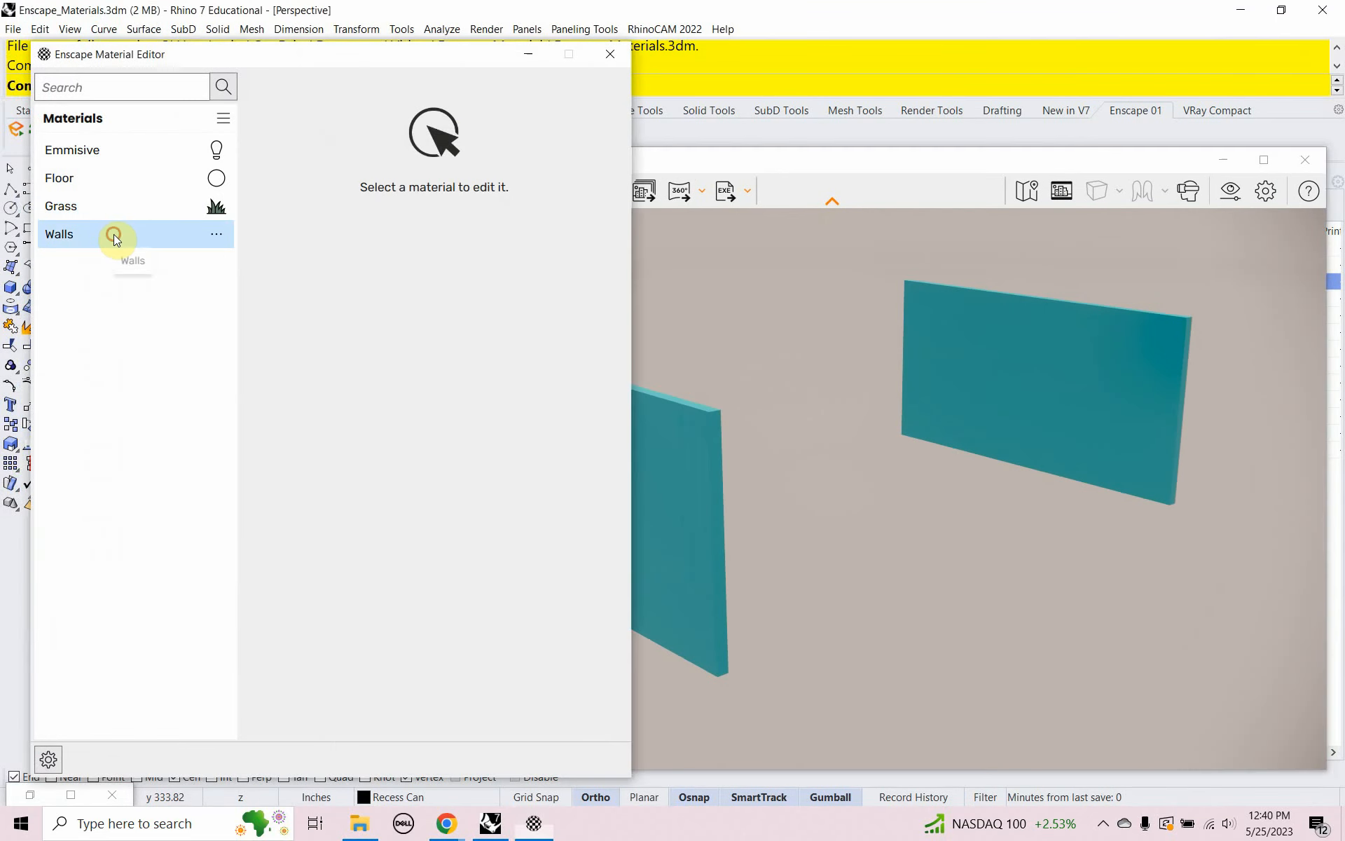
pyautogui.click(60, 237)
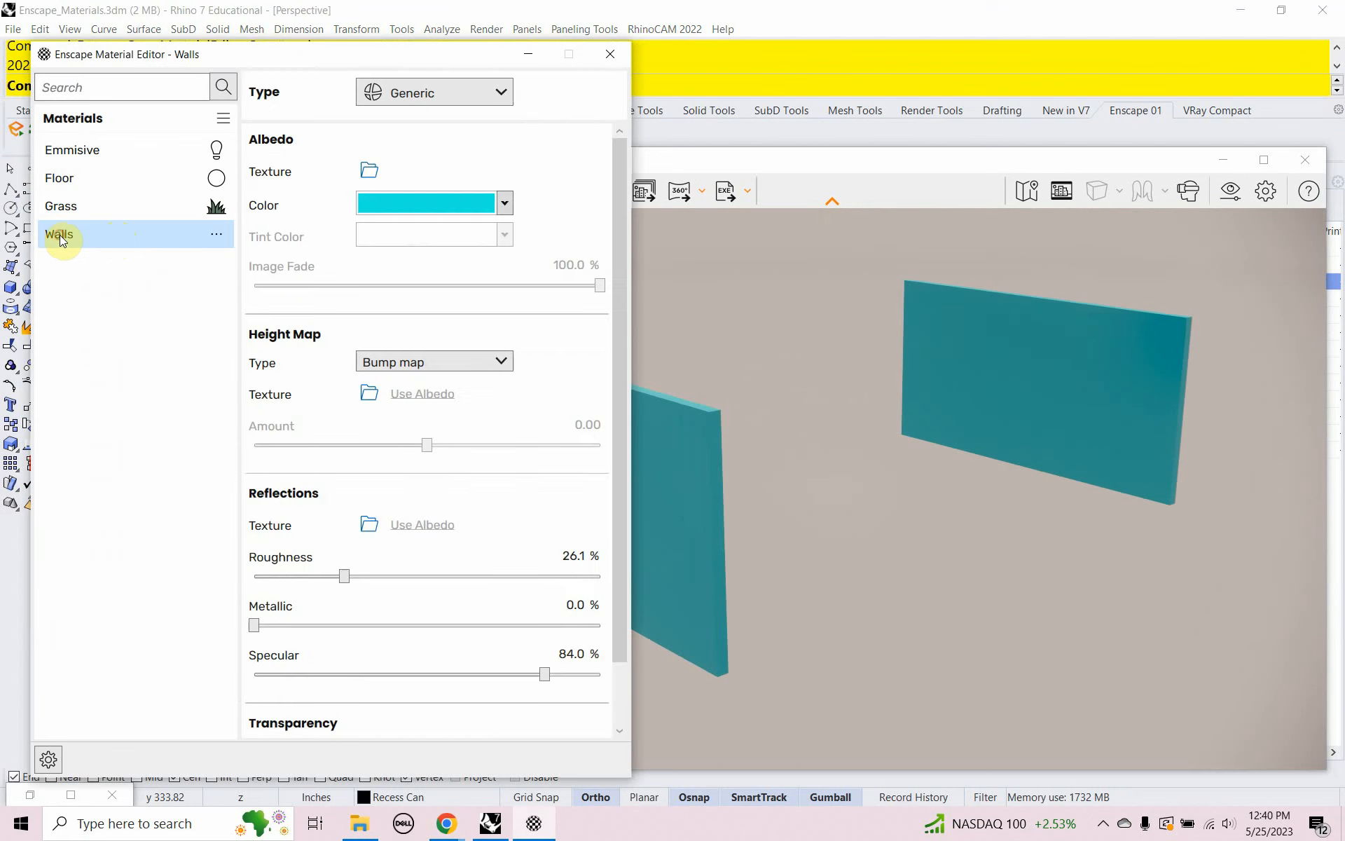
pyautogui.click(369, 170)
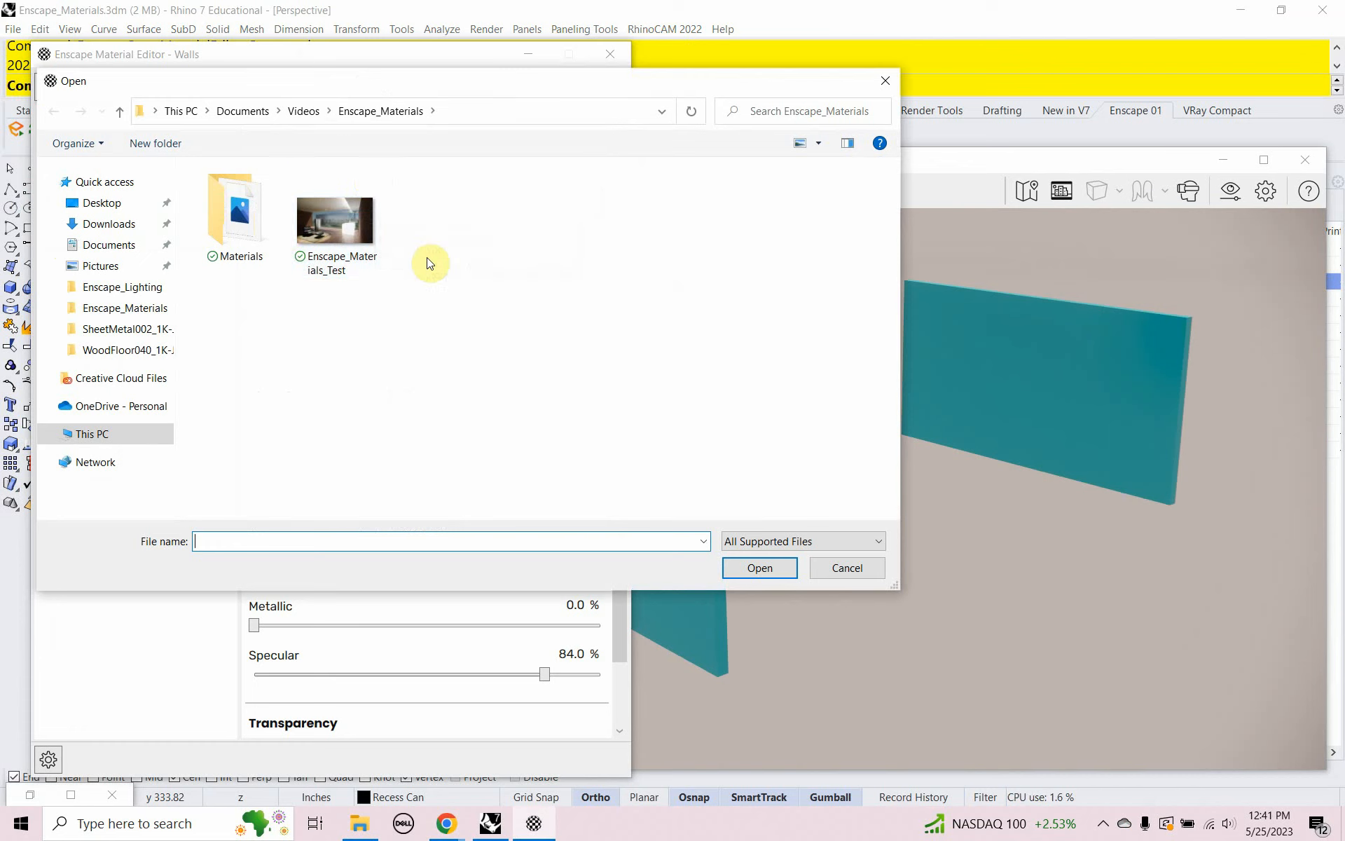
pyautogui.click(259, 220)
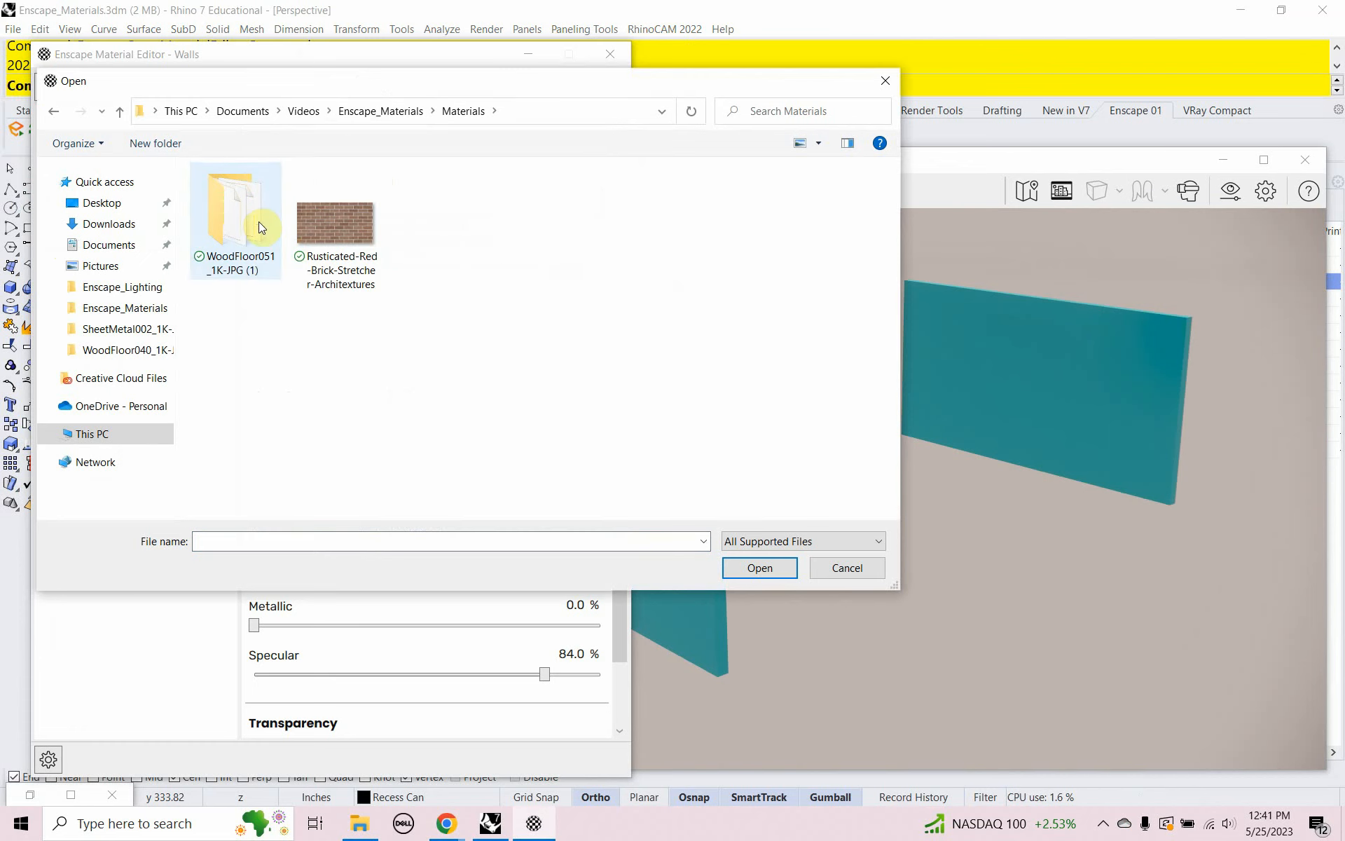
pyautogui.click(351, 223)
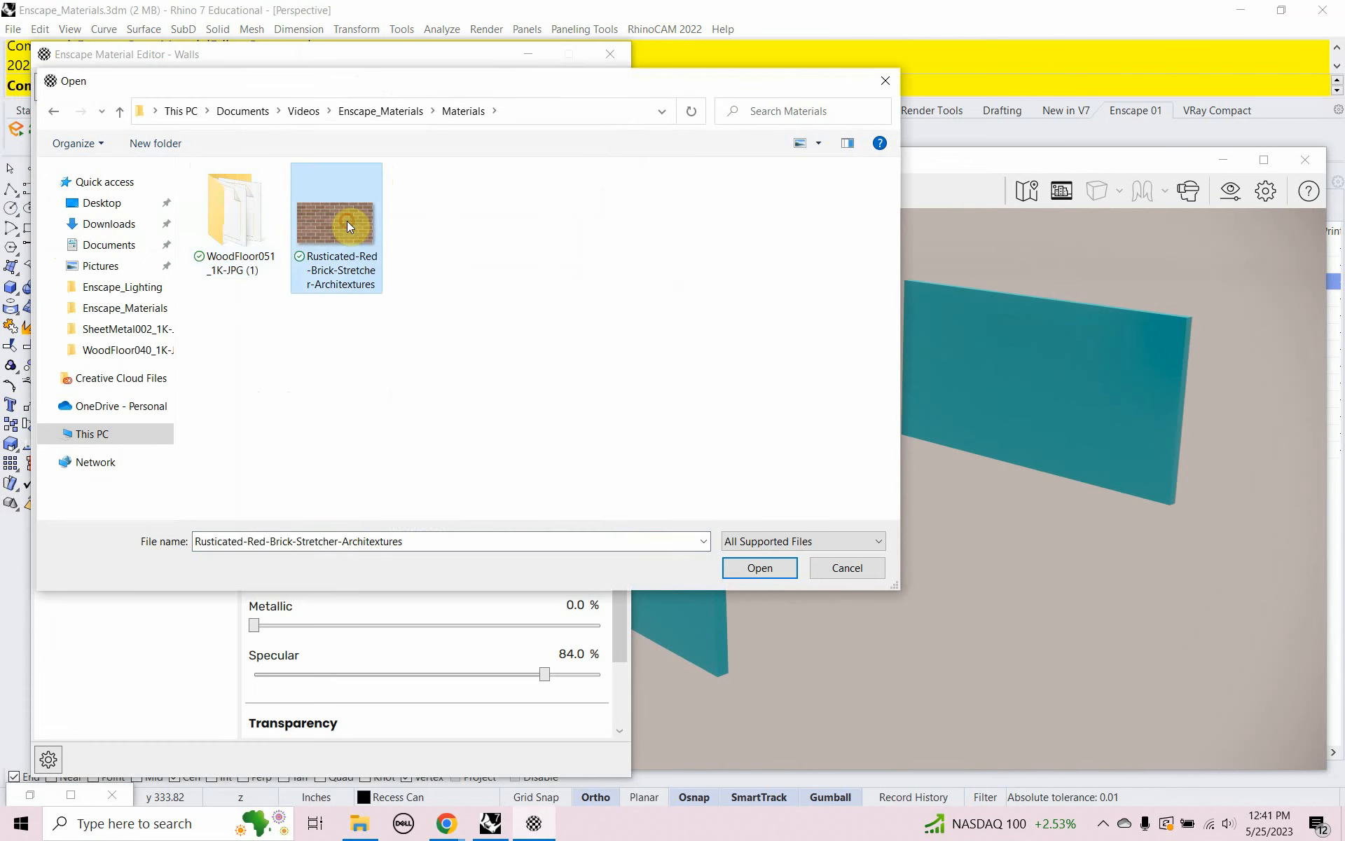
pyautogui.click(743, 569)
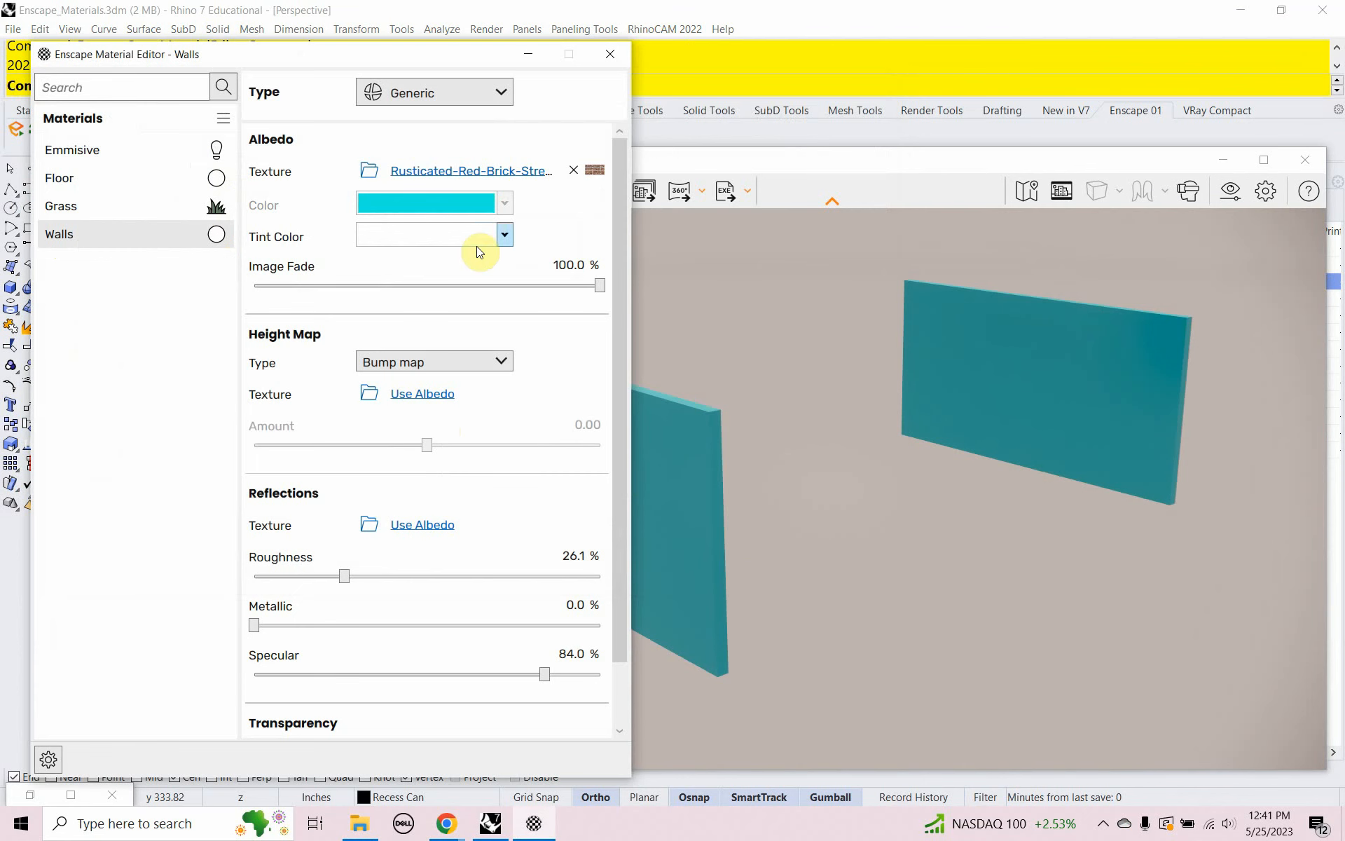
pyautogui.click(611, 59)
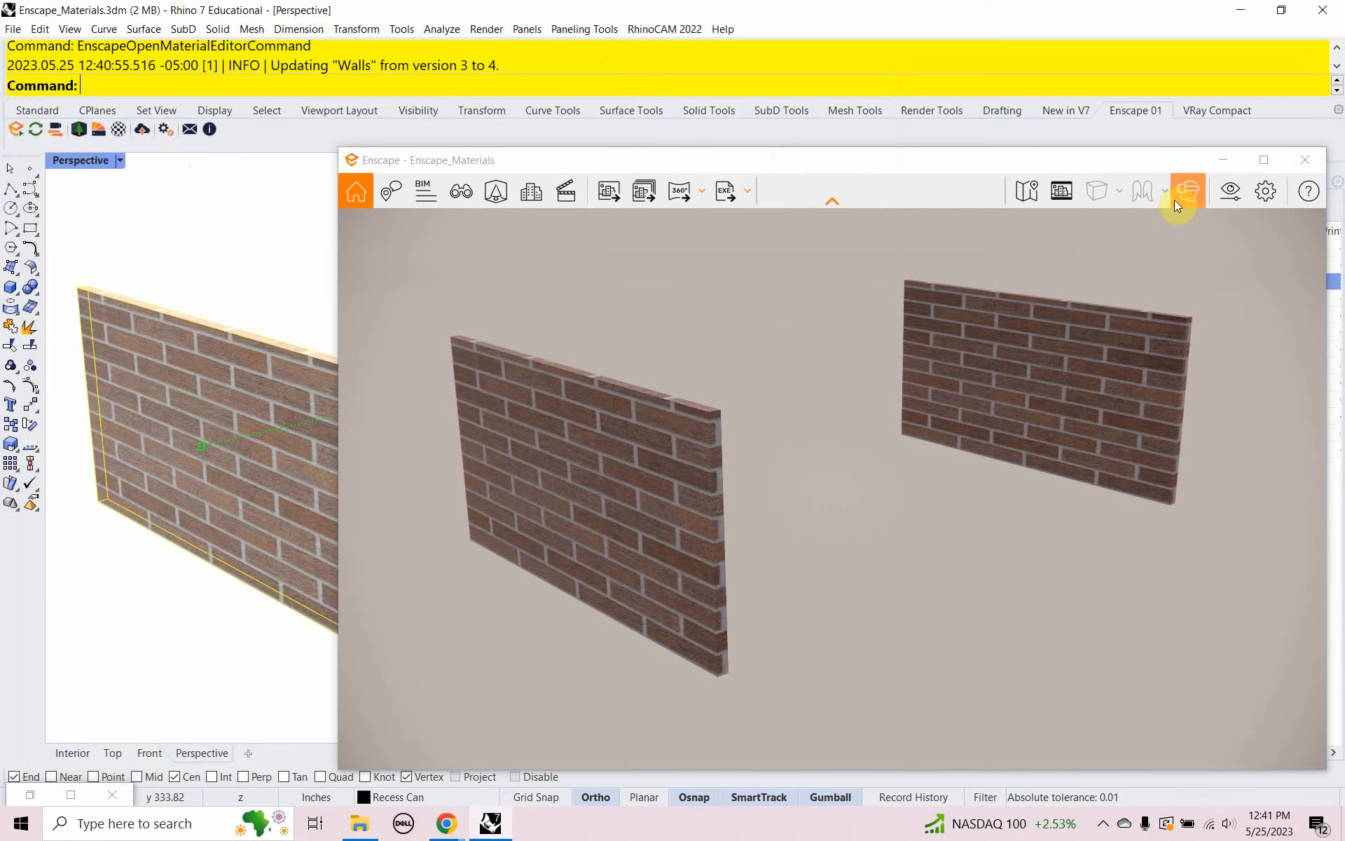
# Step: Minimize the Enscape window and apply capped box texture mapping to both walls, using a box about 71.3 x 95.9 x 49.9 inches
pyautogui.click(1222, 161)
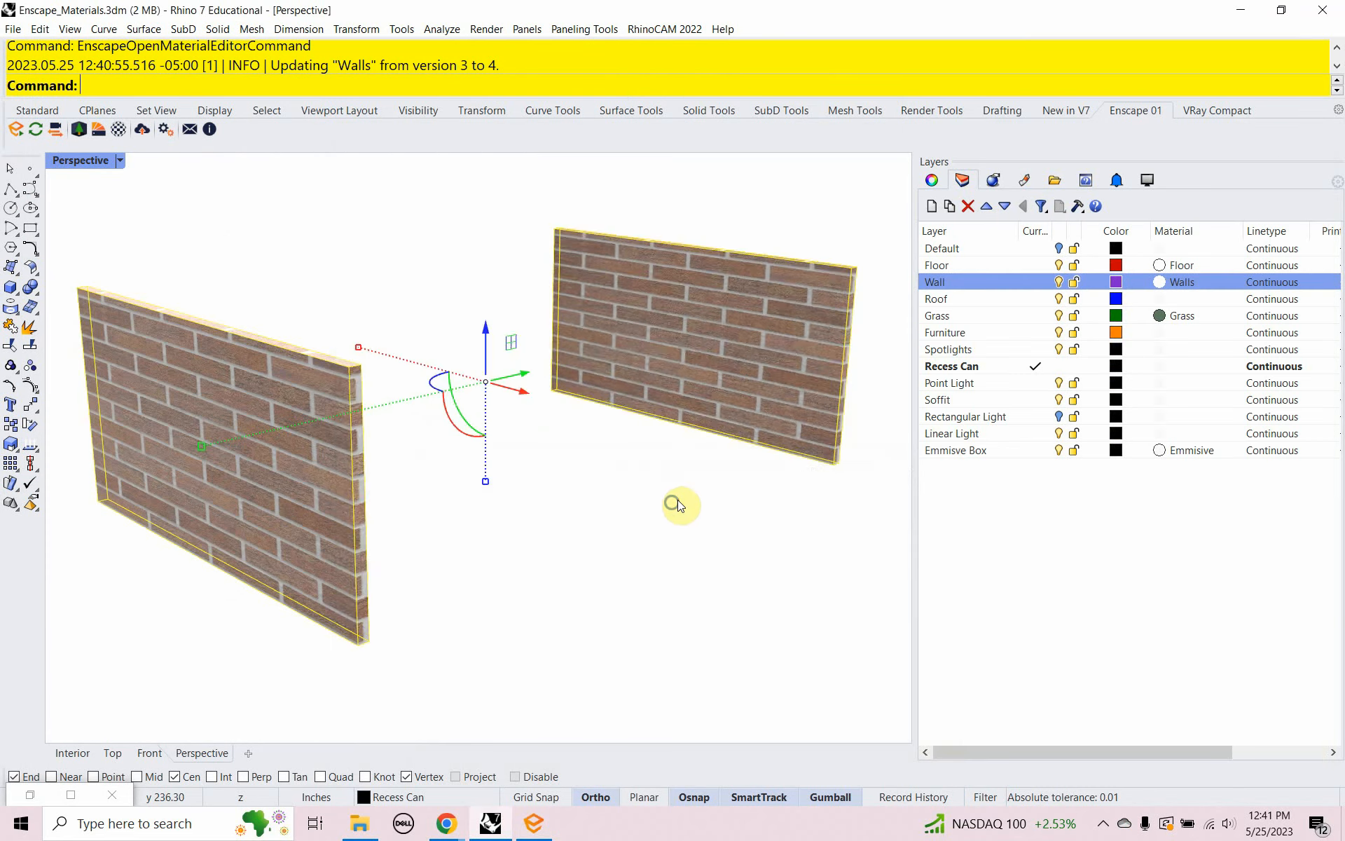
pyautogui.moveTo(679, 504); pyautogui.dragTo(692, 508, button='right')
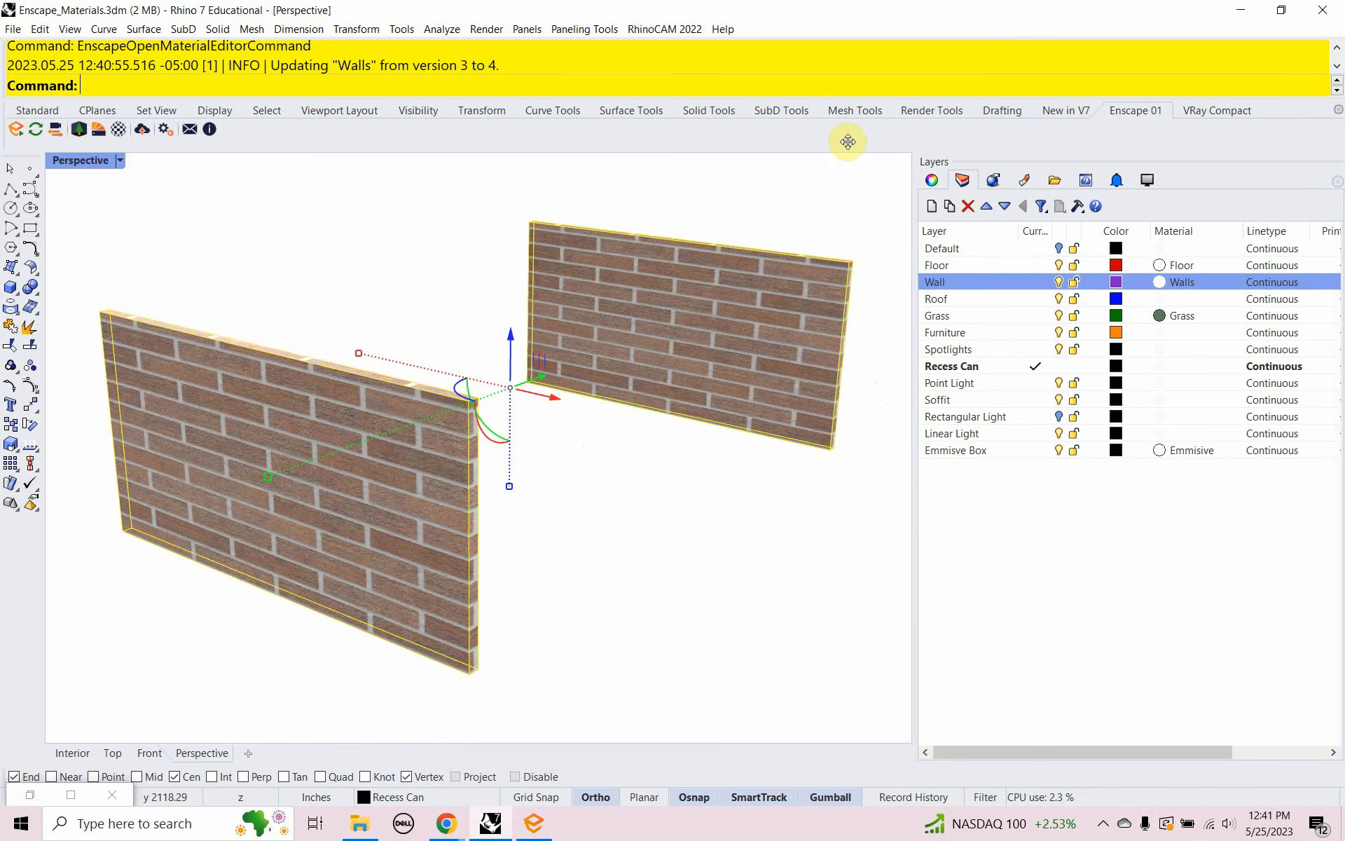
pyautogui.click(932, 180)
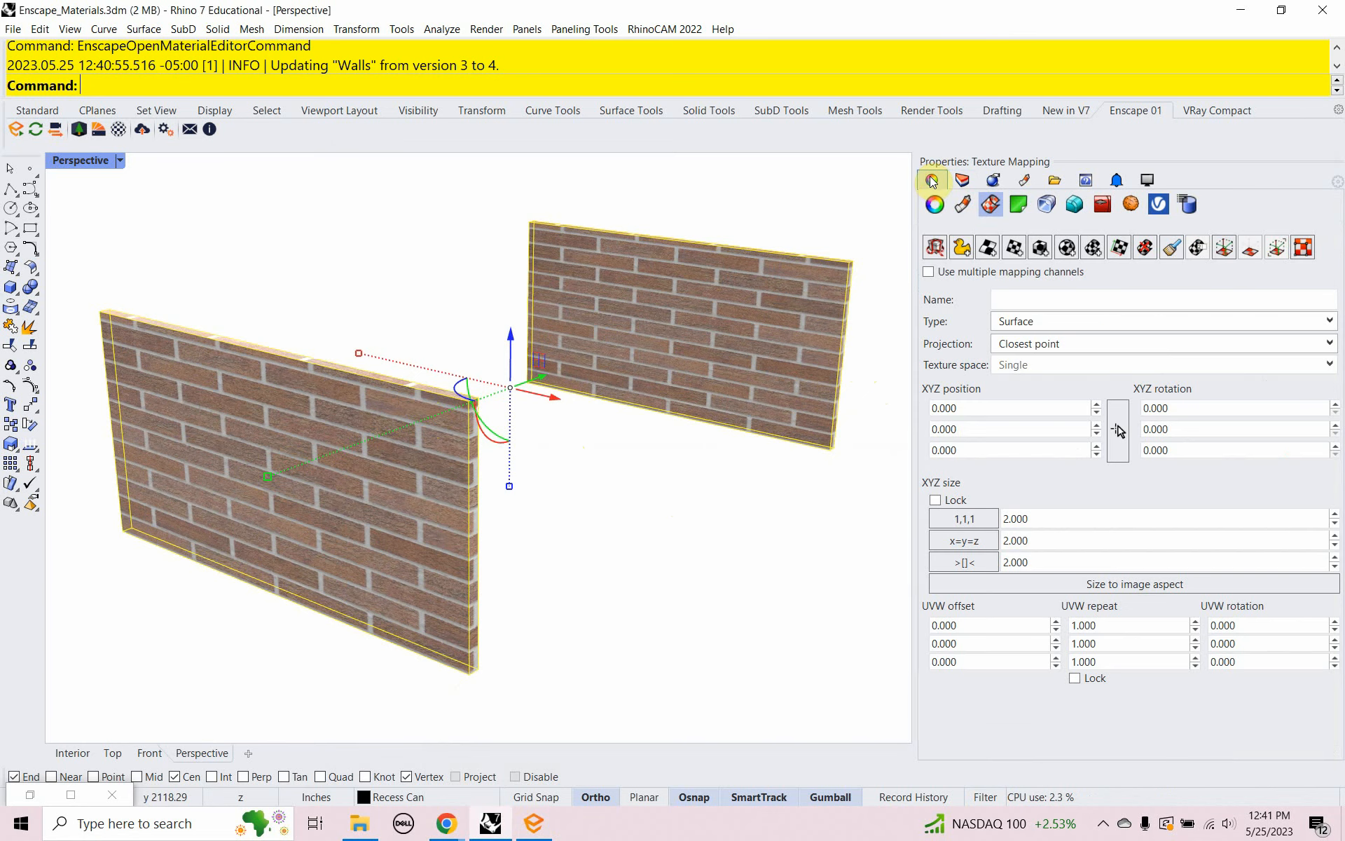
pyautogui.click(1044, 249)
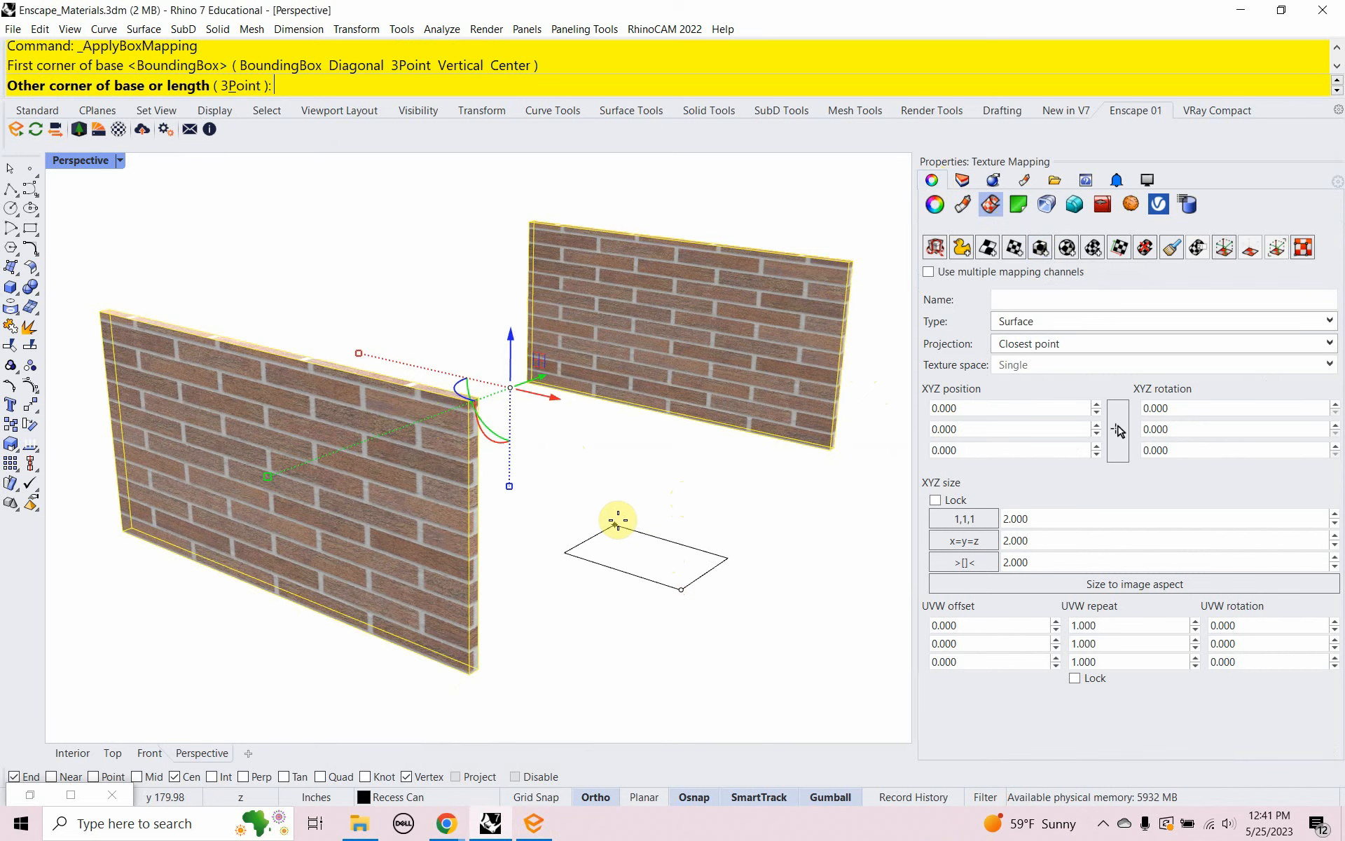
pyautogui.click(657, 496)
pyautogui.click(652, 421)
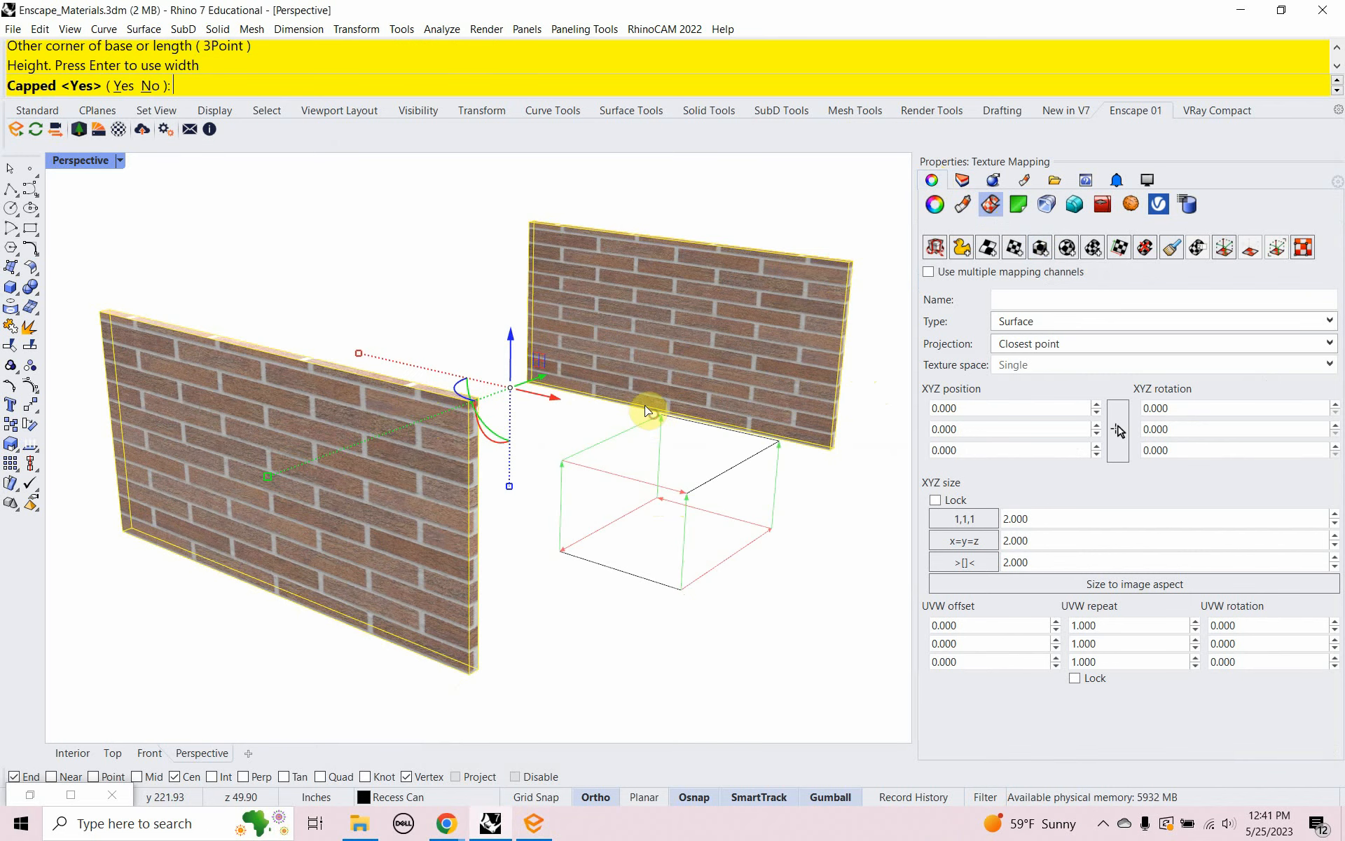
pyautogui.click(118, 86)
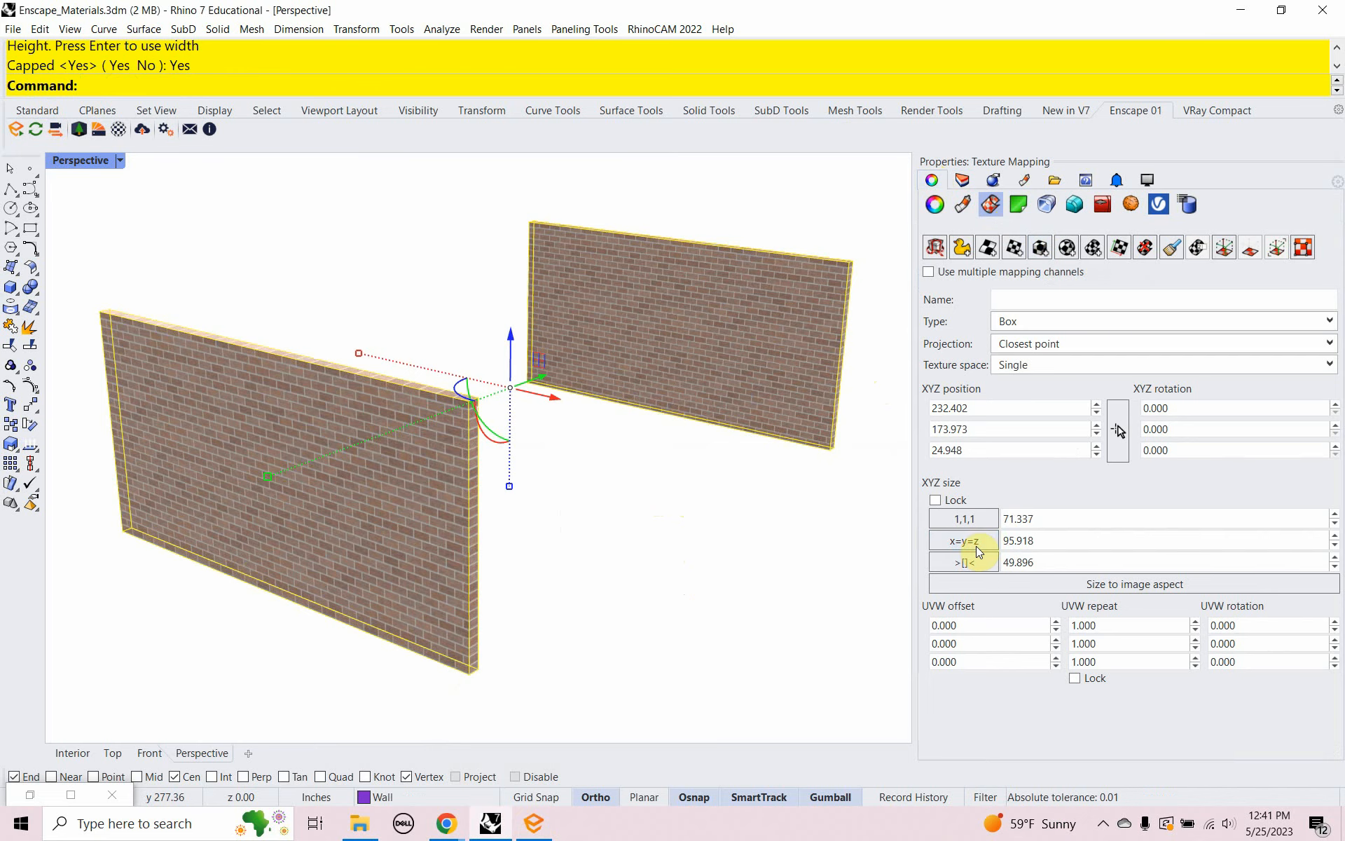
pyautogui.moveTo(864, 445); pyautogui.dragTo(729, 400, button='right')
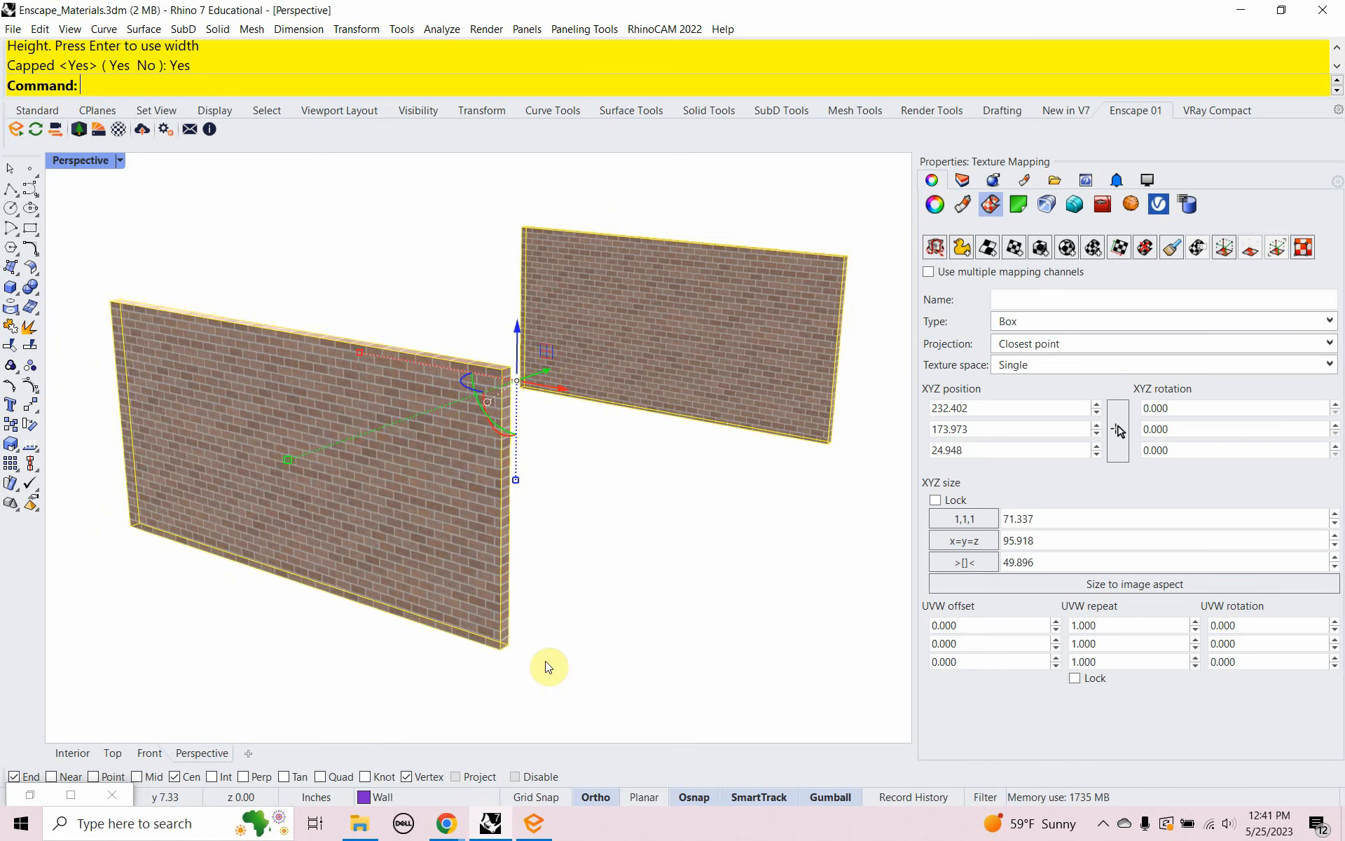
# Step: Switch to Chrome and check the width and height listed for the Rusticated Red Brick Stretcher texture on Architextures
pyautogui.moveTo(448, 830)
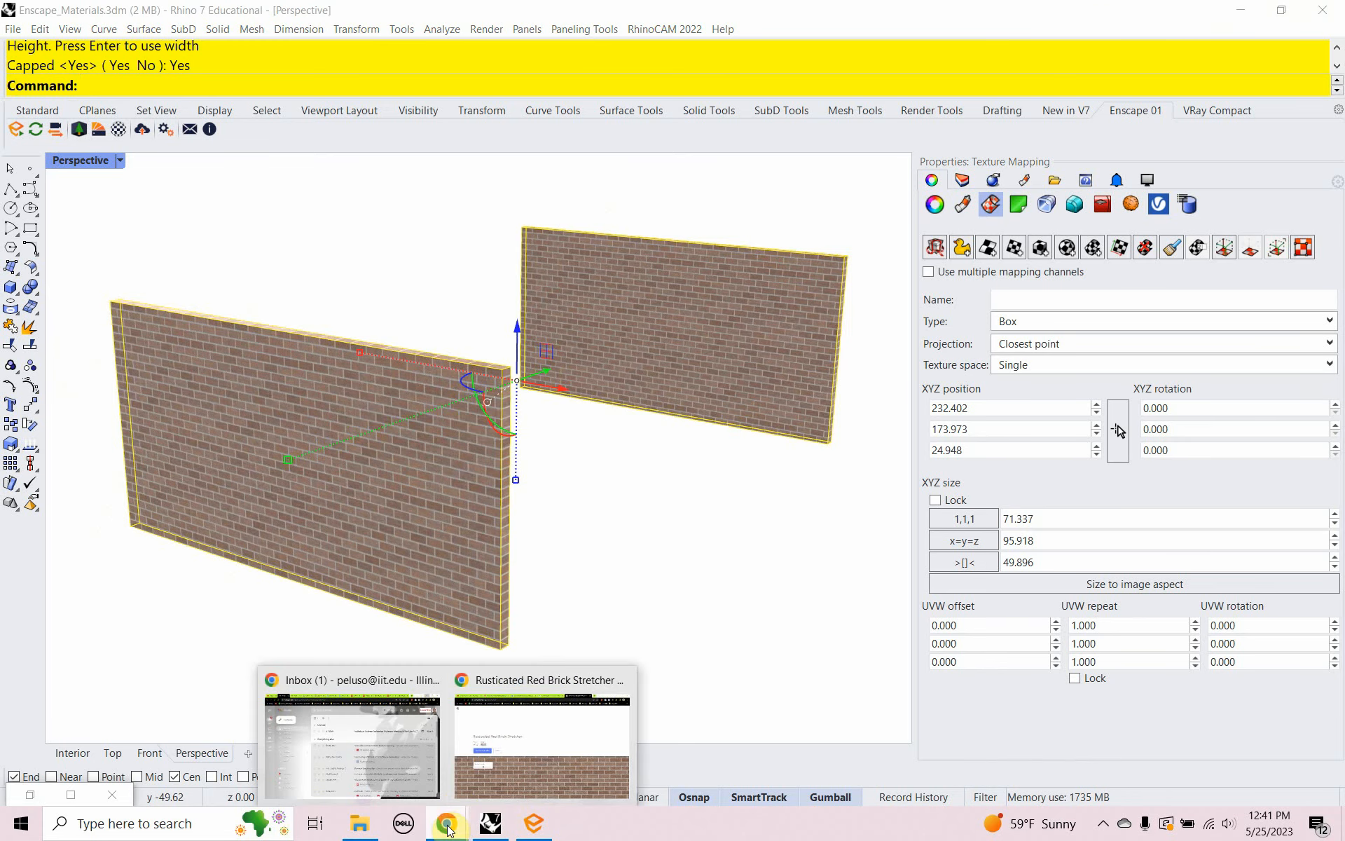
pyautogui.click(514, 678)
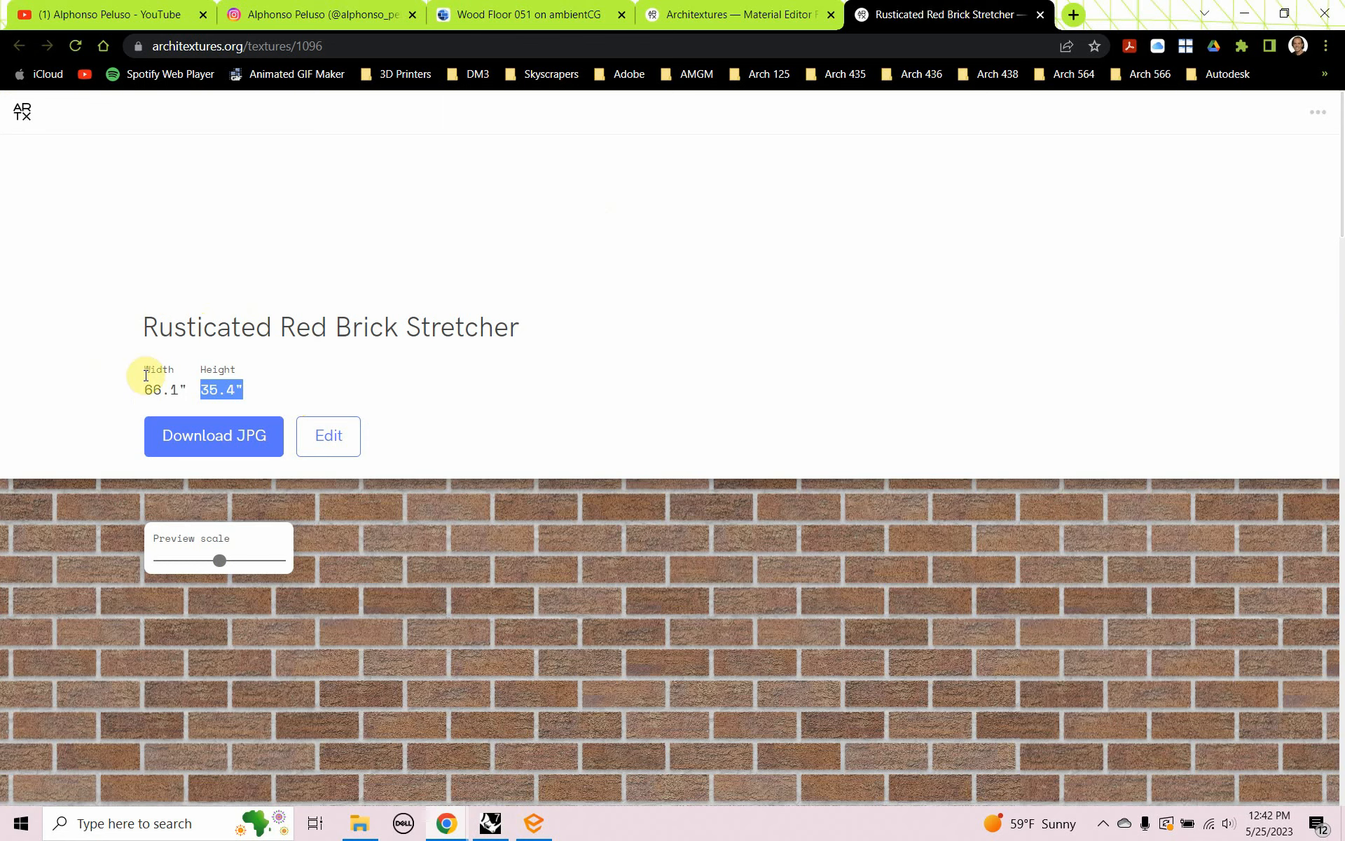
pyautogui.click(132, 399)
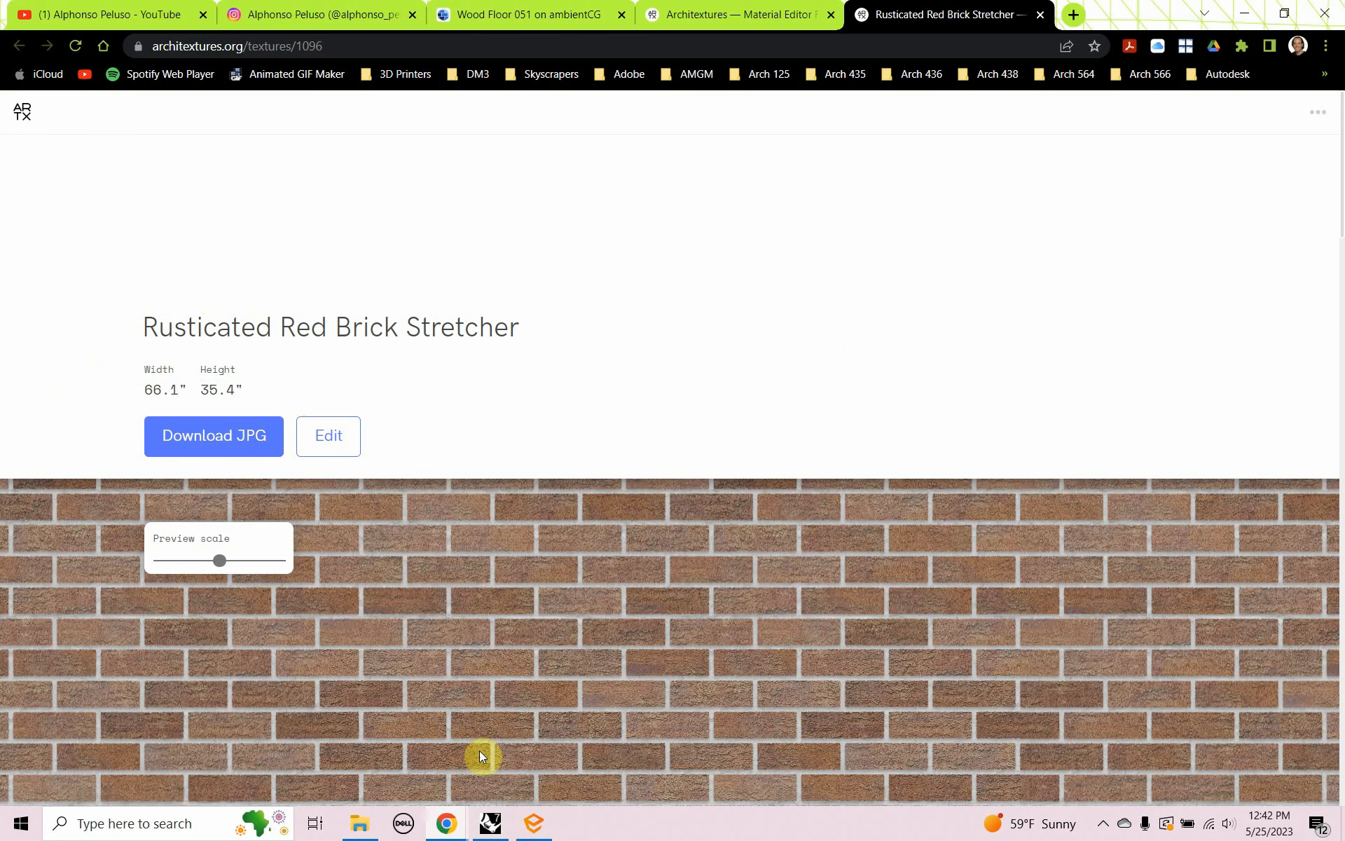
# Step: Return to Rhino and set the walls' box mapping size to 66.1 in X and 35.4 in Y
pyautogui.click(490, 824)
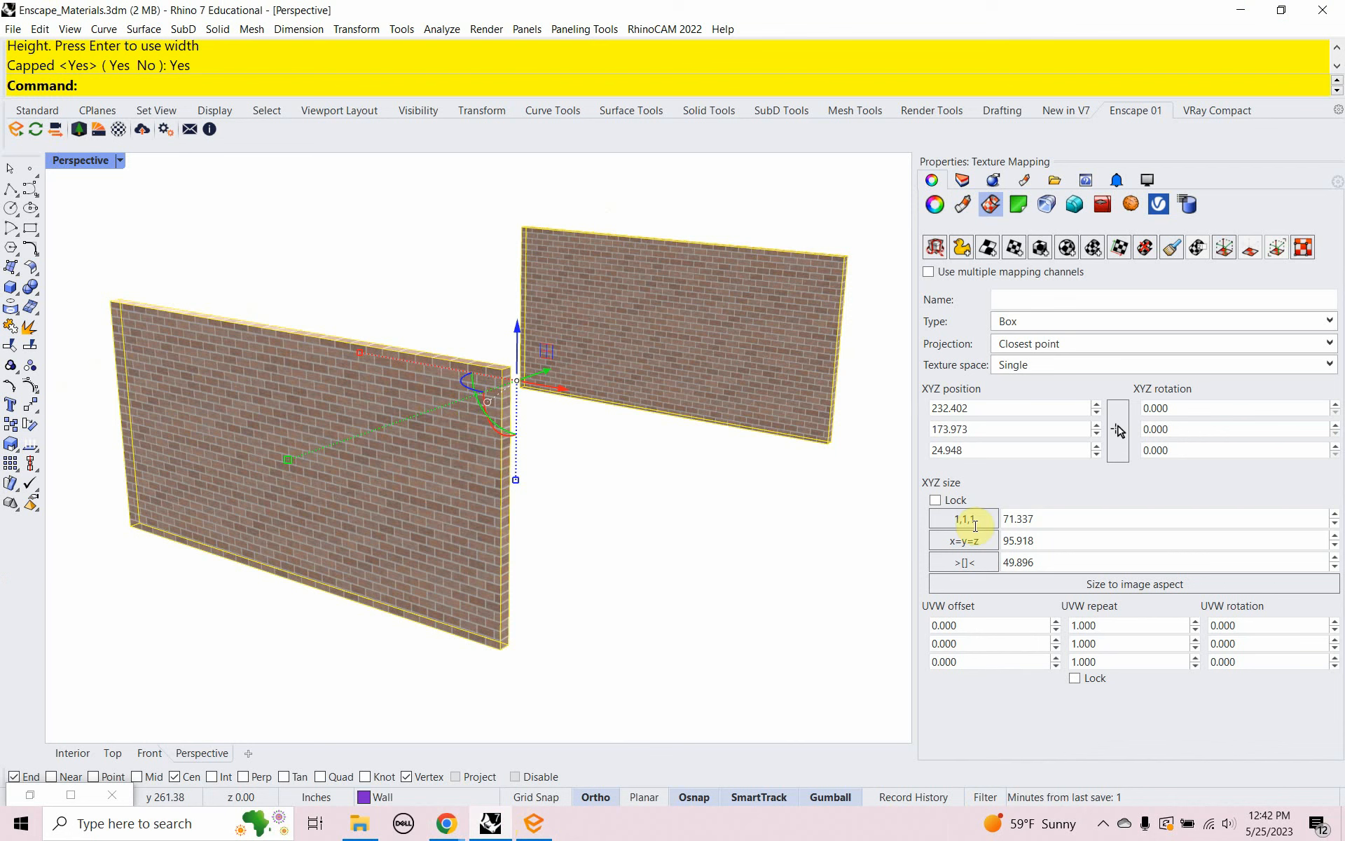
pyautogui.click(1027, 522)
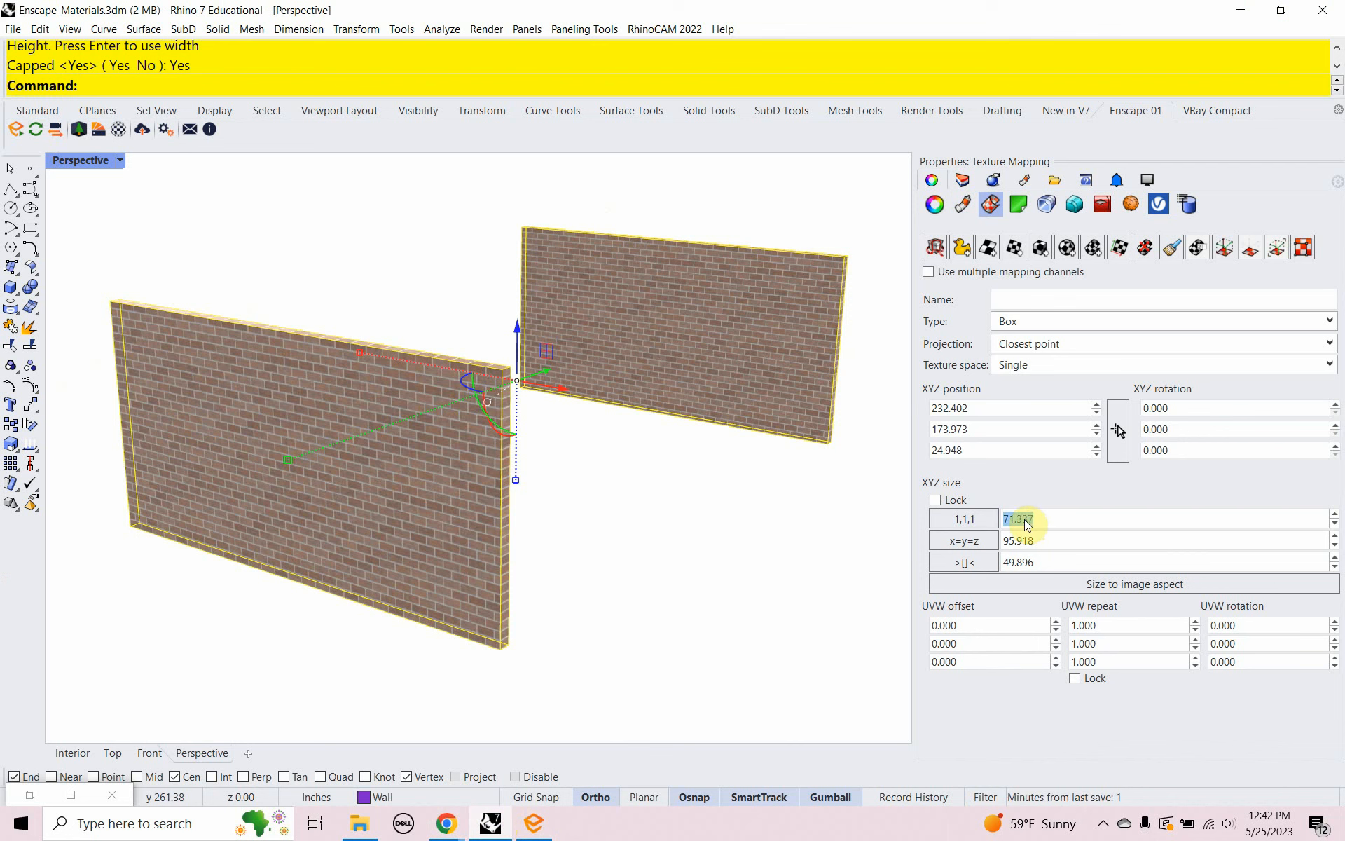
pyautogui.write('66.1')
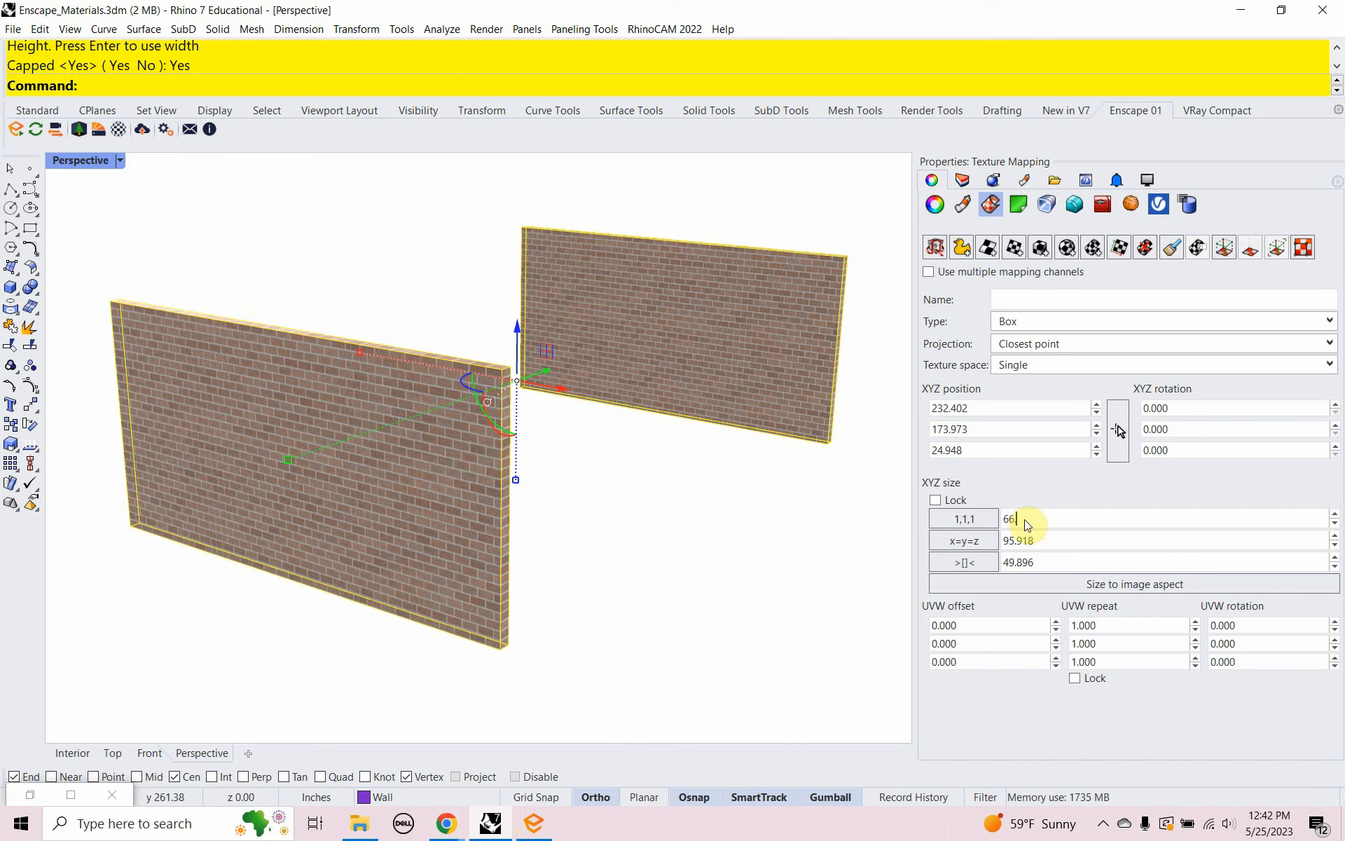
pyautogui.click(1051, 539)
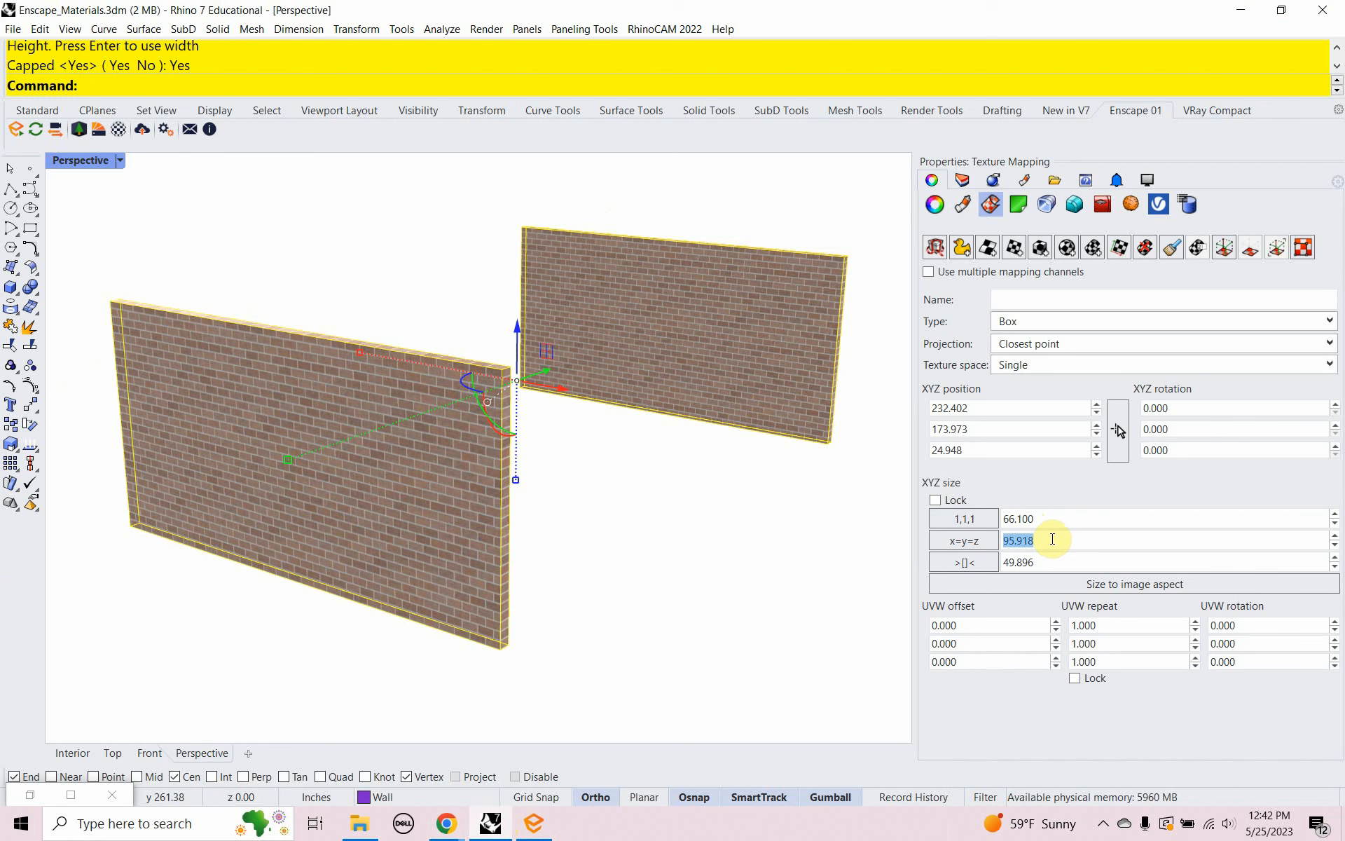
pyautogui.write('35')
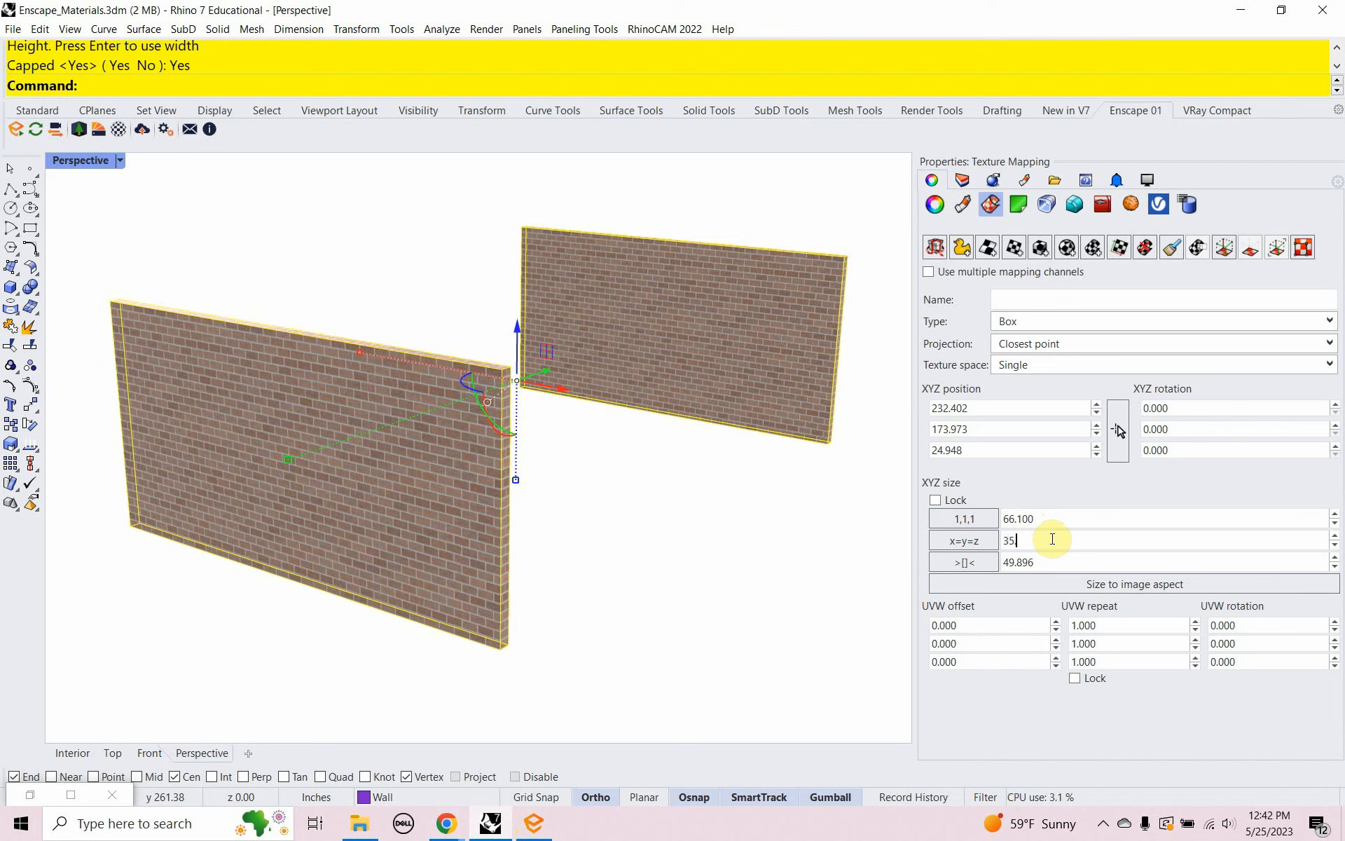
pyautogui.write('.4')
pyautogui.press('Return')
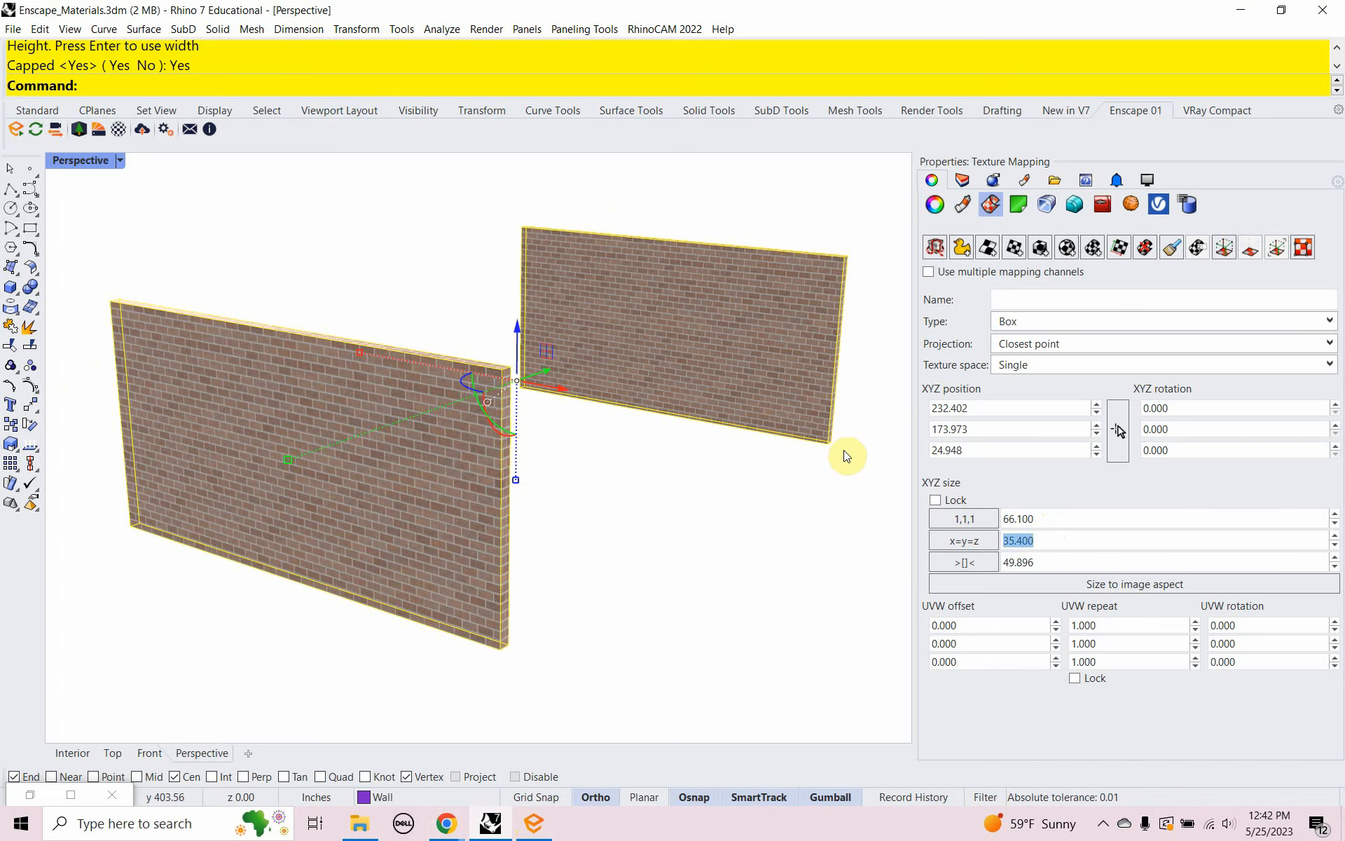
pyautogui.moveTo(846, 456); pyautogui.dragTo(700, 382, button='right')
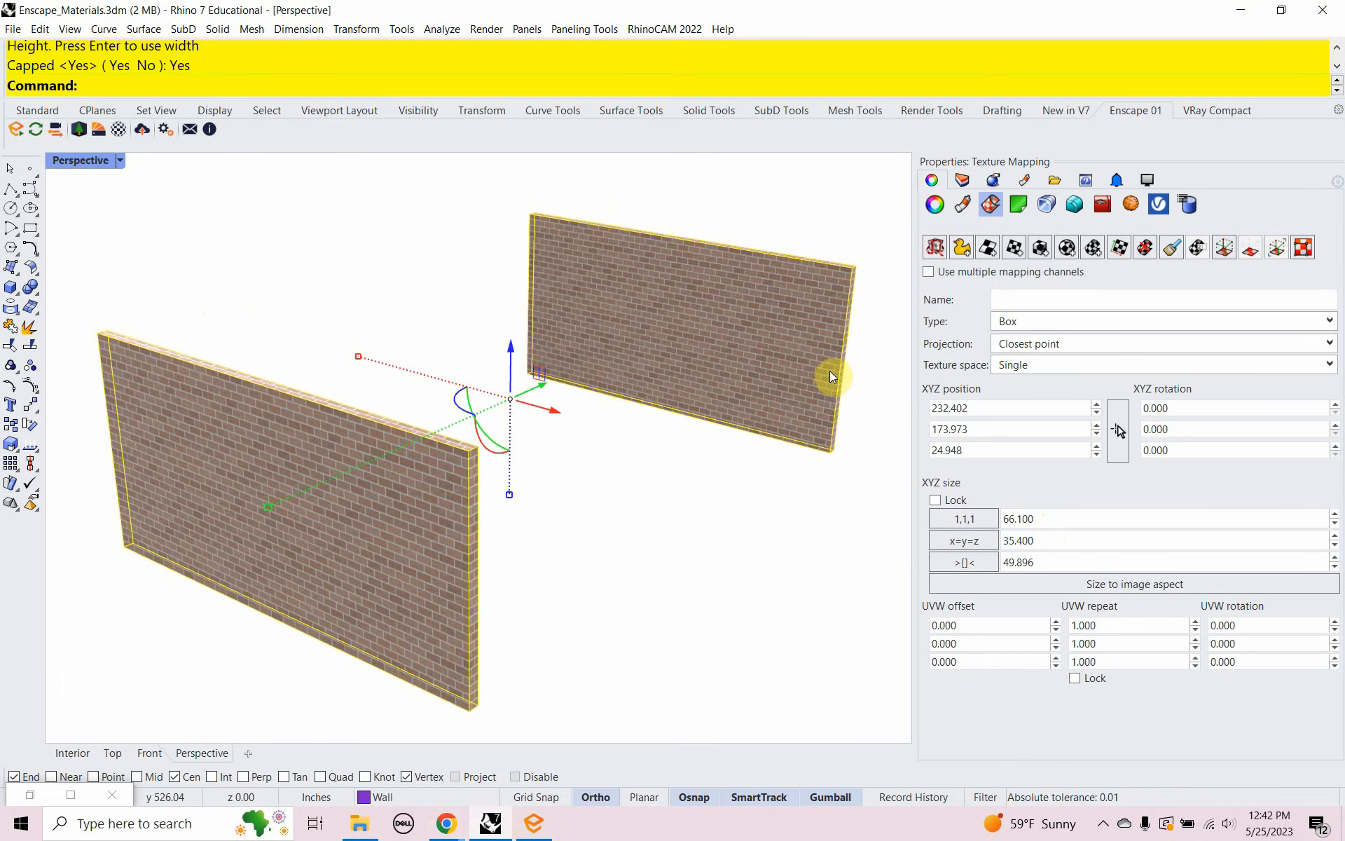
pyautogui.scroll(5, 830, 372)
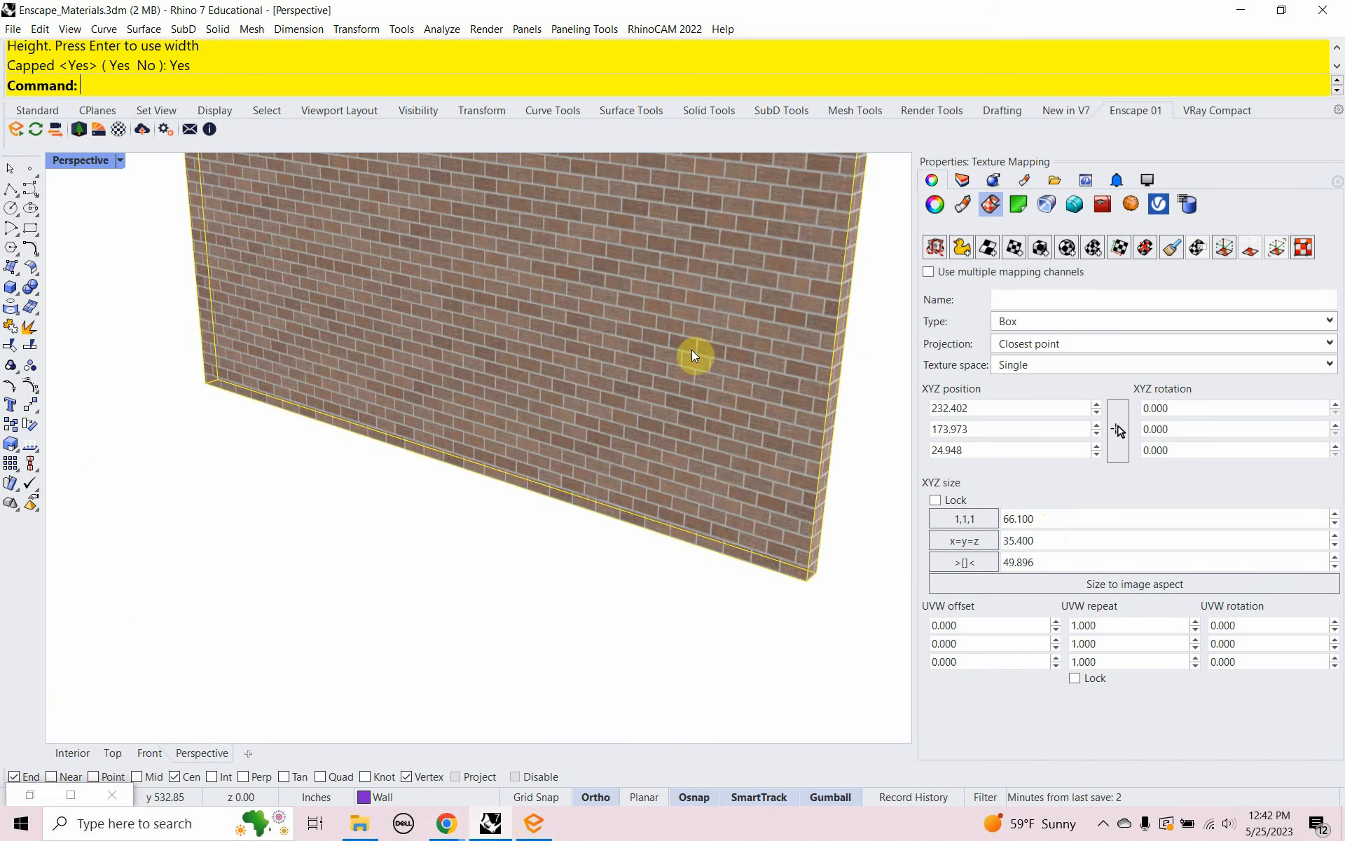
pyautogui.scroll(-4, 610, 336)
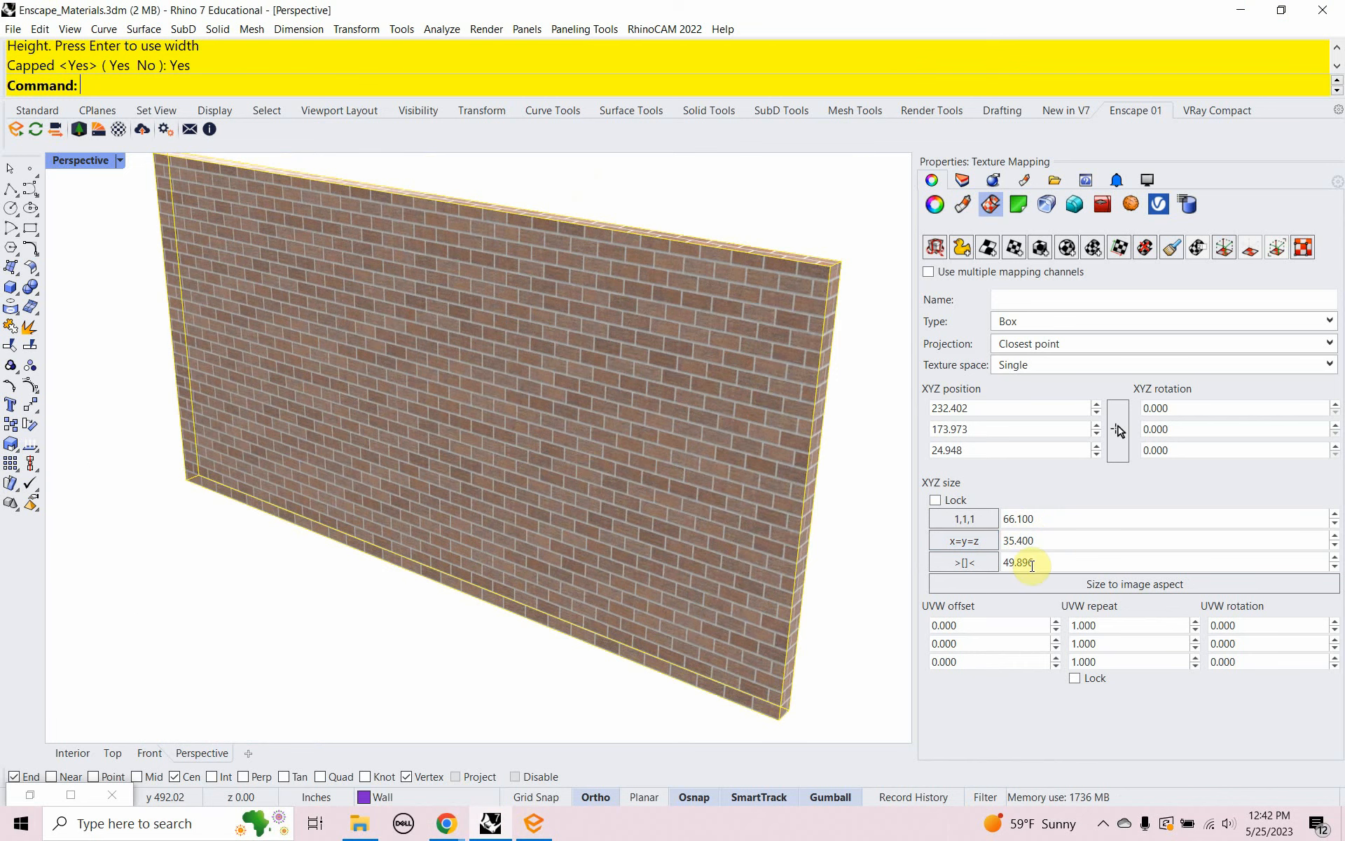
# Step: Try a Z size of 66.2 for the walls' box mapping
pyautogui.doubleClick(1032, 565)
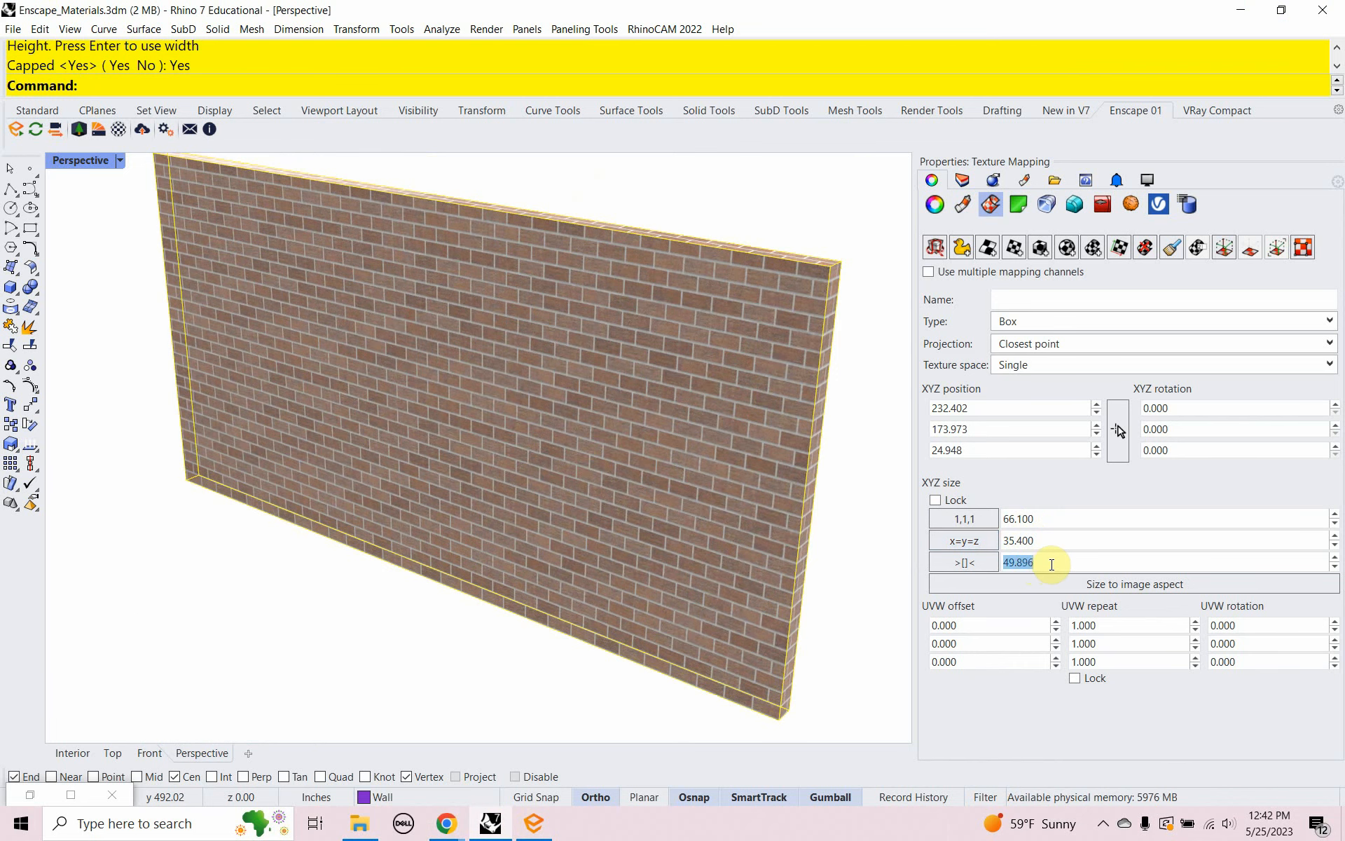
pyautogui.write('66.2')
pyautogui.press('Return')
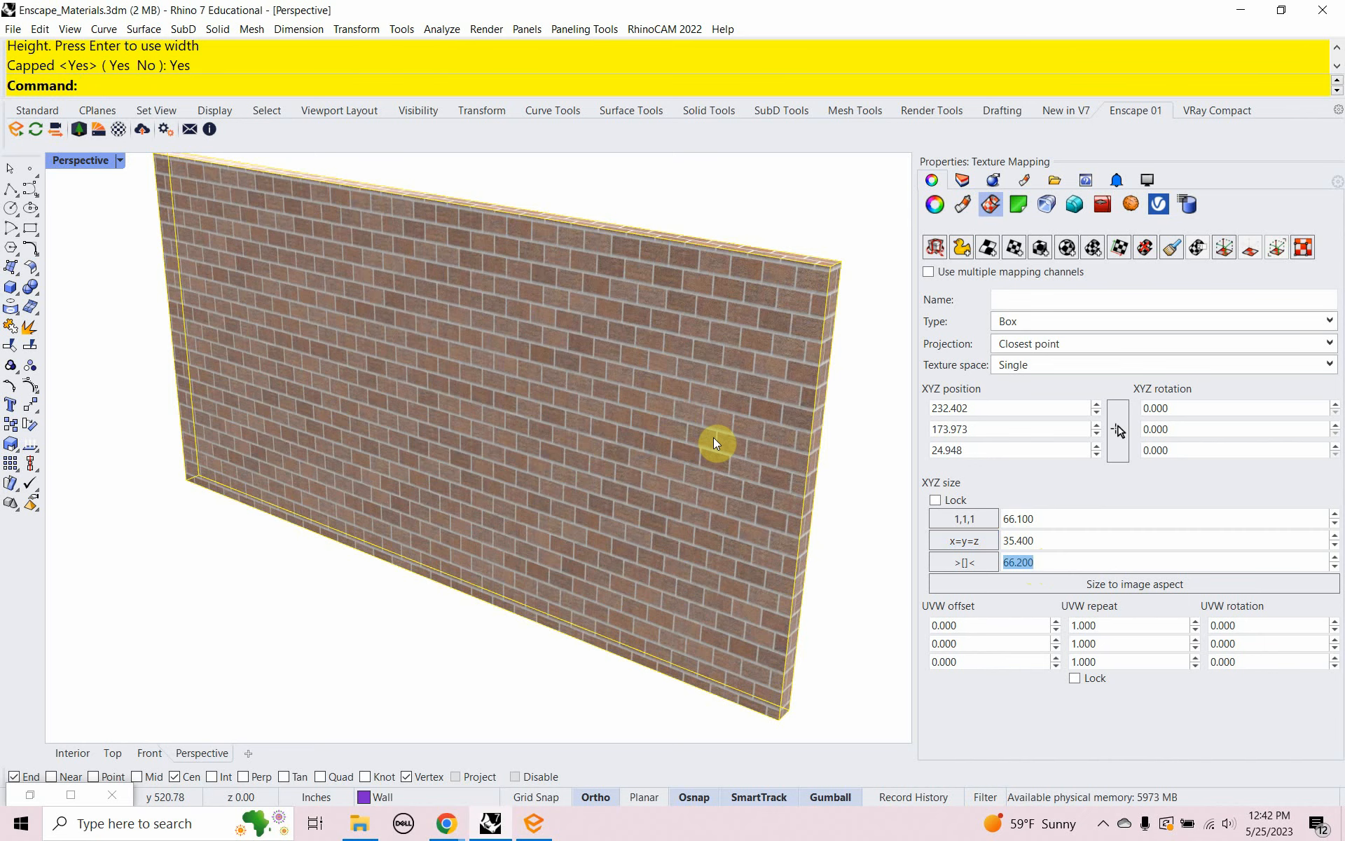
# Step: Set the Z size of the walls' box mapping to 35.4 and inspect the brick scale on both walls
pyautogui.write('35.4')
pyautogui.press('Return')
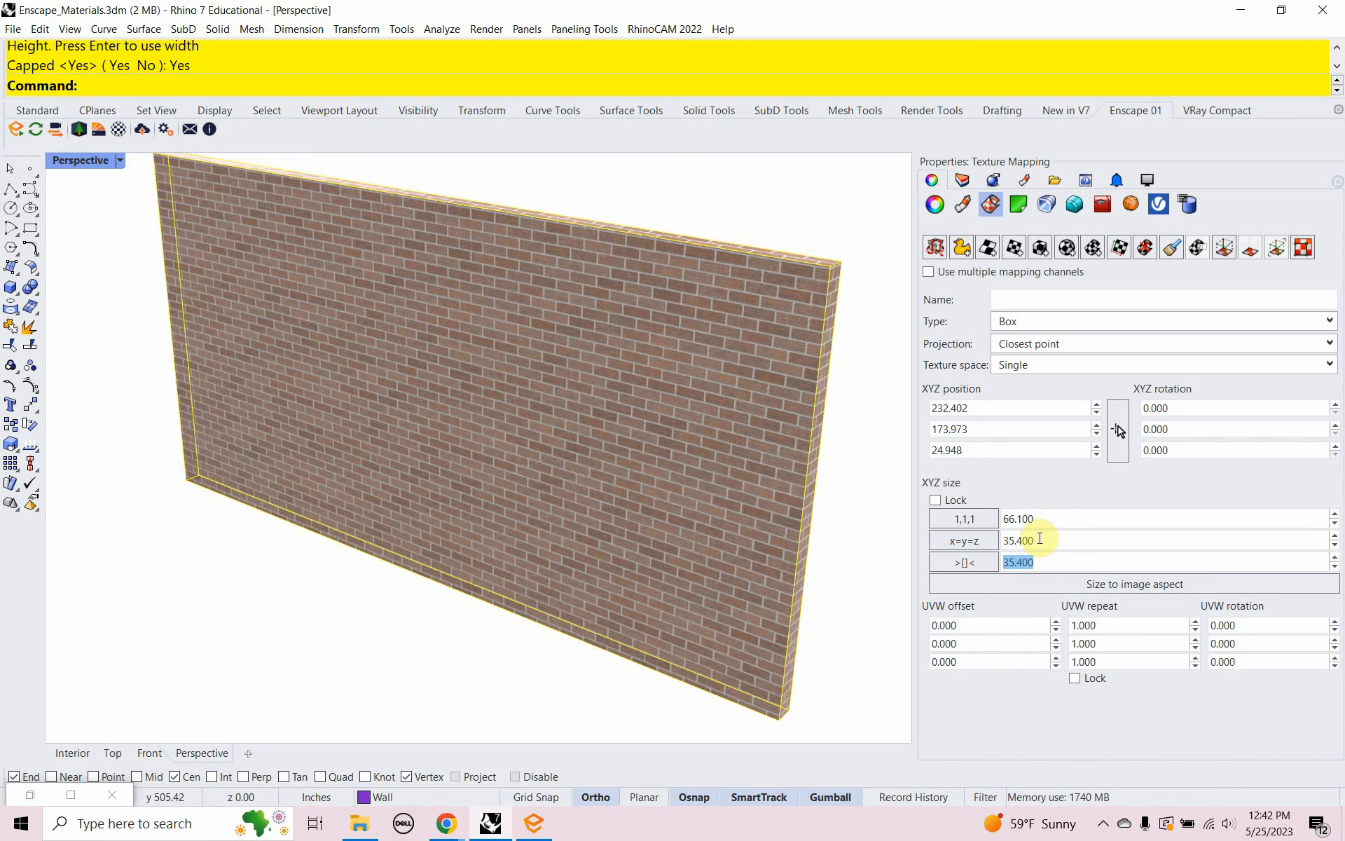
pyautogui.scroll(-5, 604, 479)
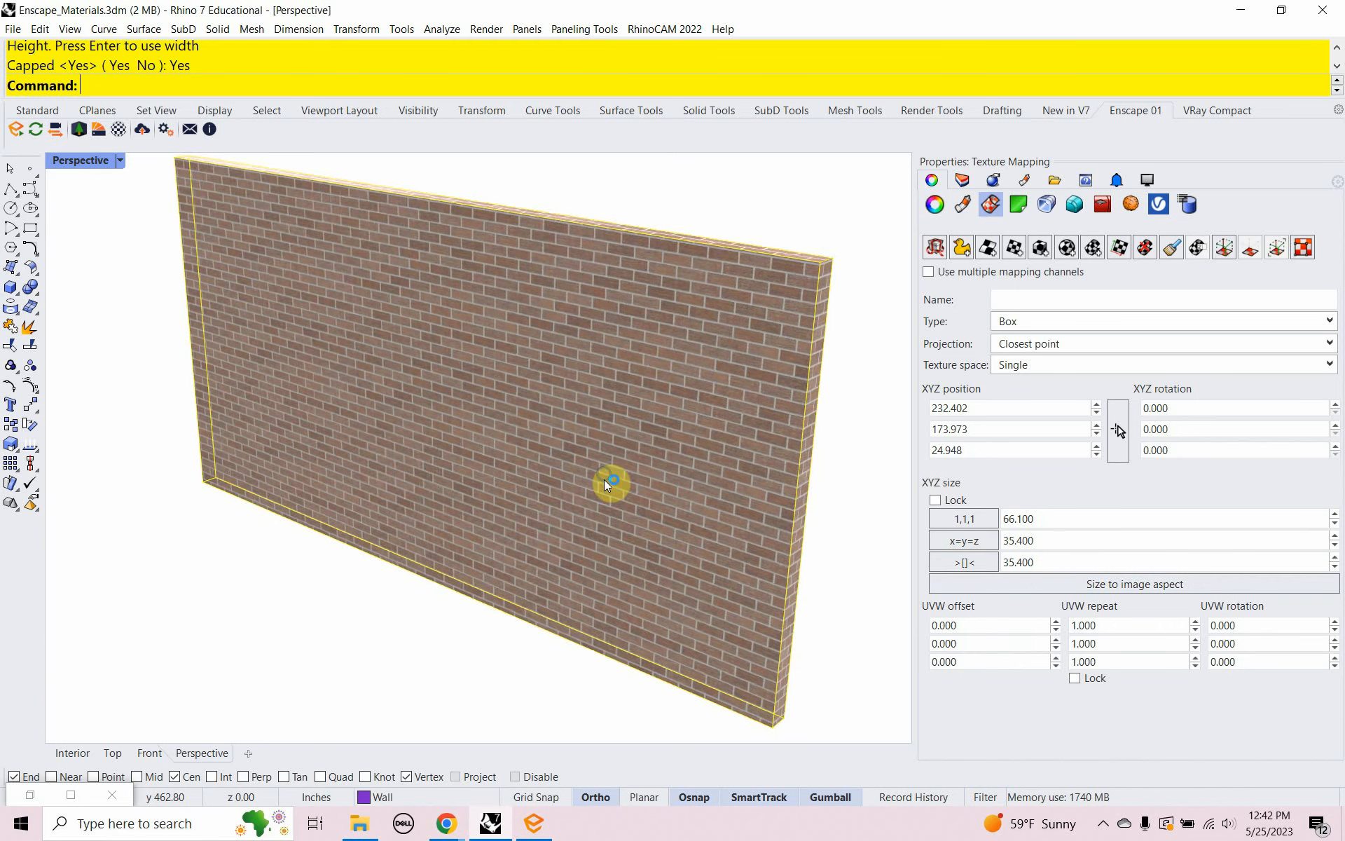
pyautogui.scroll(-4, 596, 462)
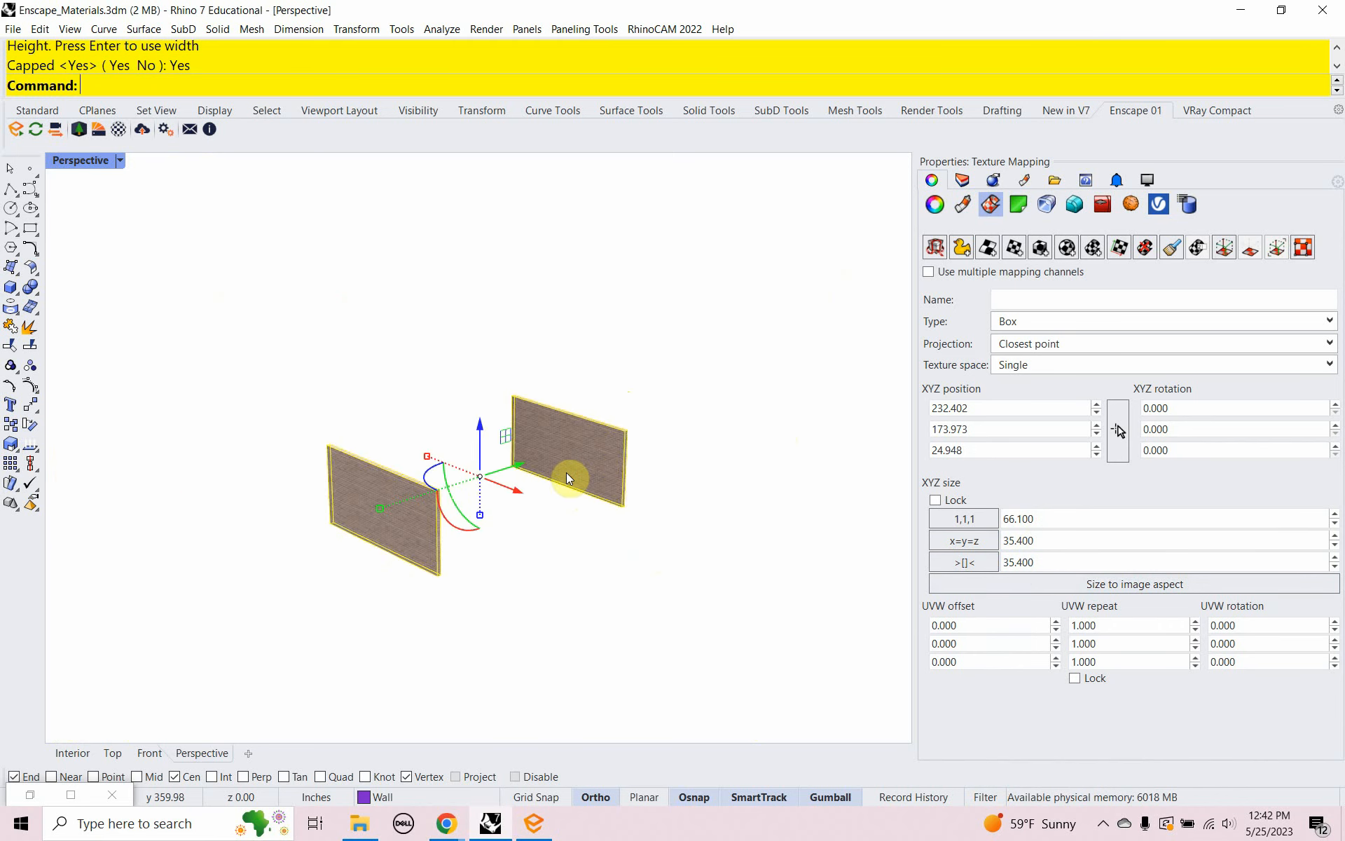
pyautogui.scroll(4, 564, 472)
pyautogui.keyDown('shift'); pyautogui.moveTo(539, 492); pyautogui.dragTo(620, 457, button='right'); pyautogui.keyUp('shift')
pyautogui.scroll(4, 587, 471)
pyautogui.scroll(-2, 587, 470)
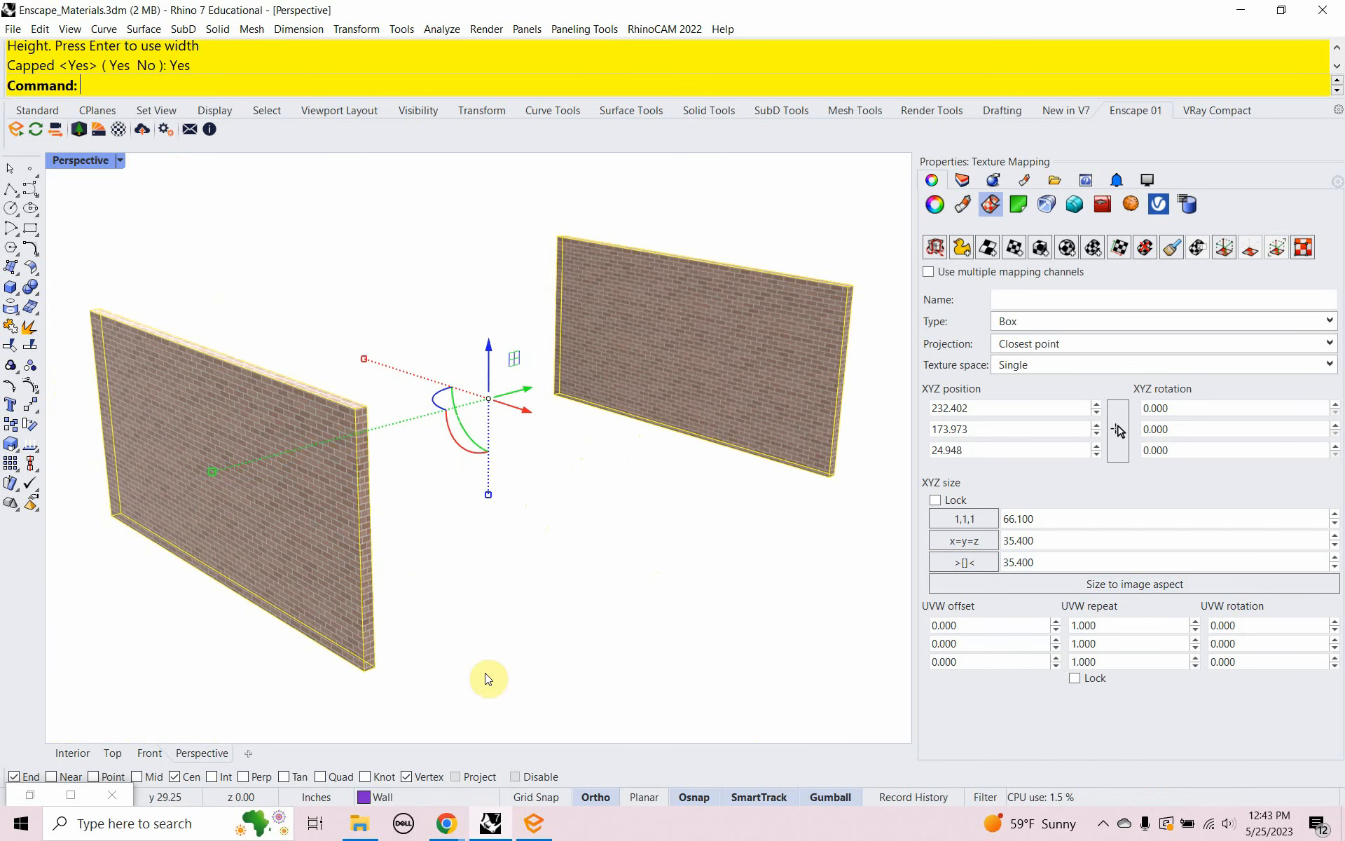
# Step: Bring up the Enscape render window, make the Interior viewport active in Rhino, and show all hidden objects with the Show command
pyautogui.click(536, 826)
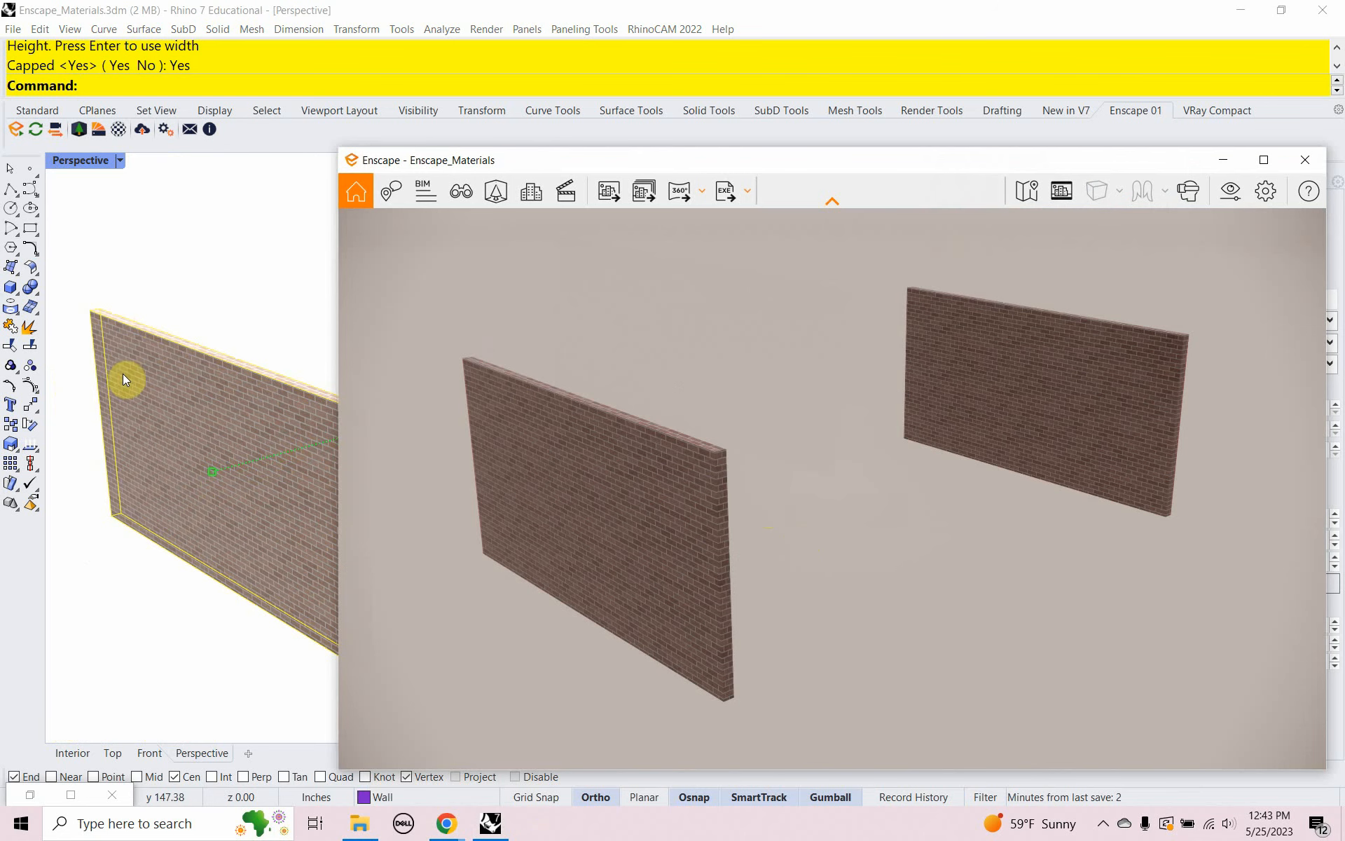
pyautogui.click(70, 753)
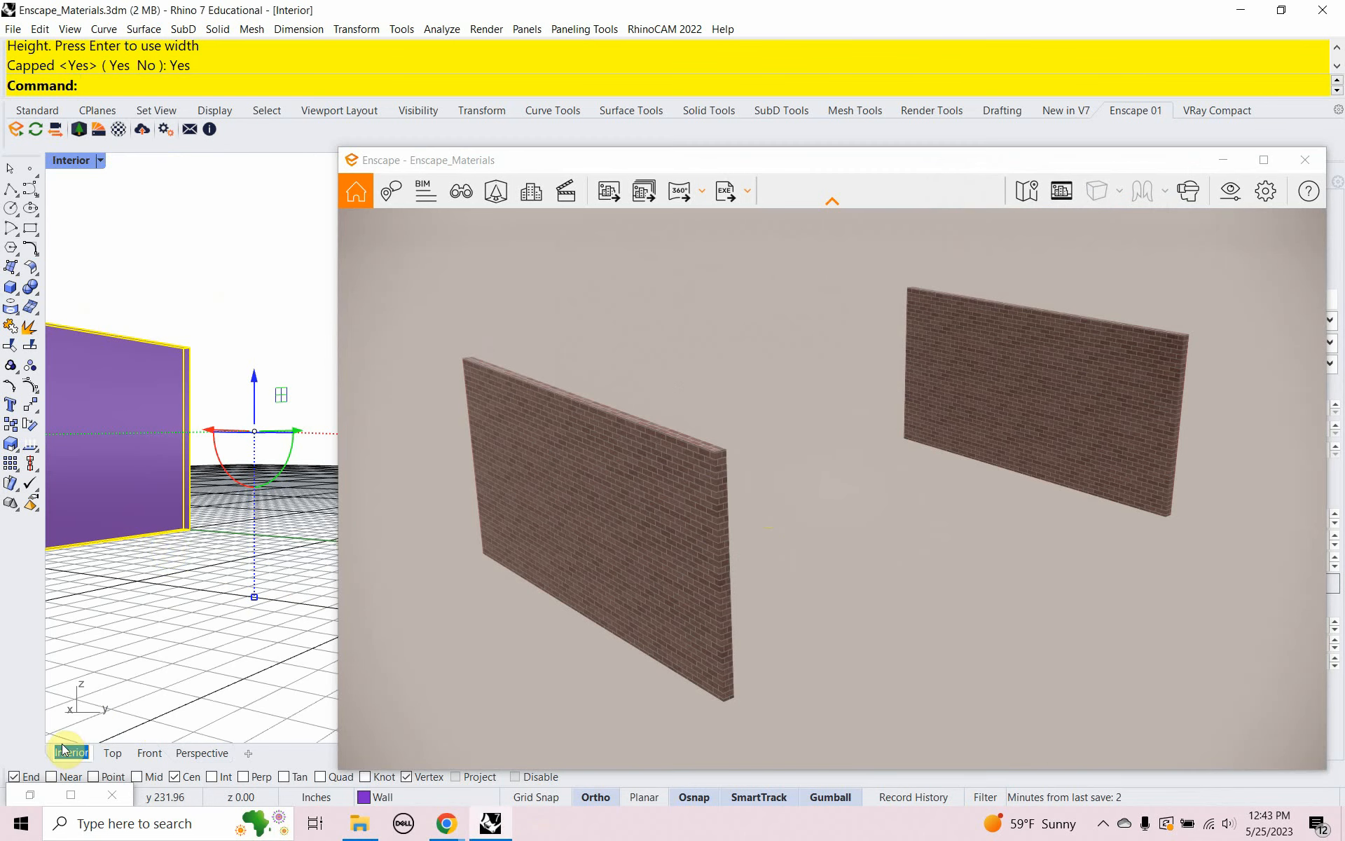
pyautogui.click(129, 199)
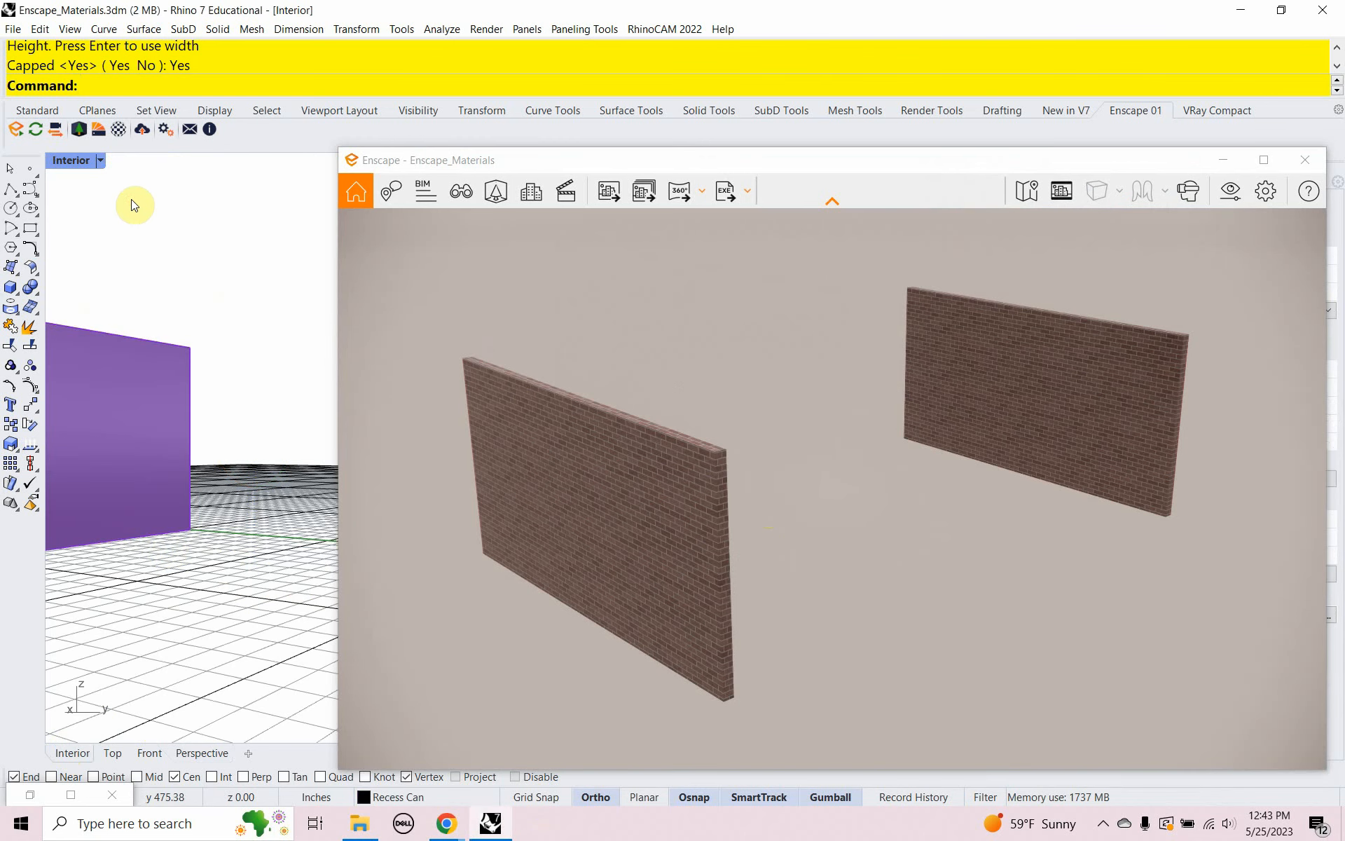
pyautogui.moveTo(485, 167); pyautogui.dragTo(767, 591)
pyautogui.write('Show')
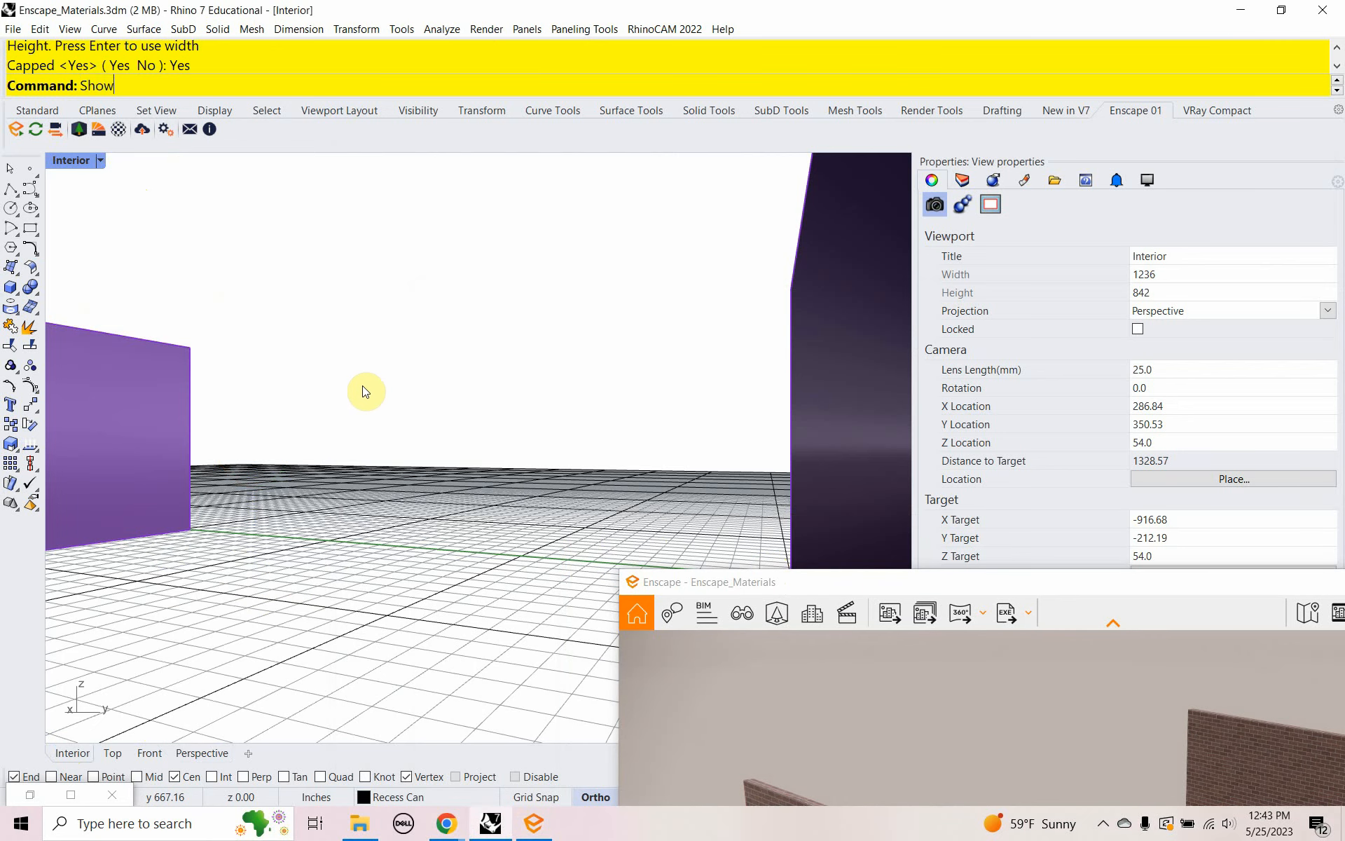
pyautogui.press('Return')
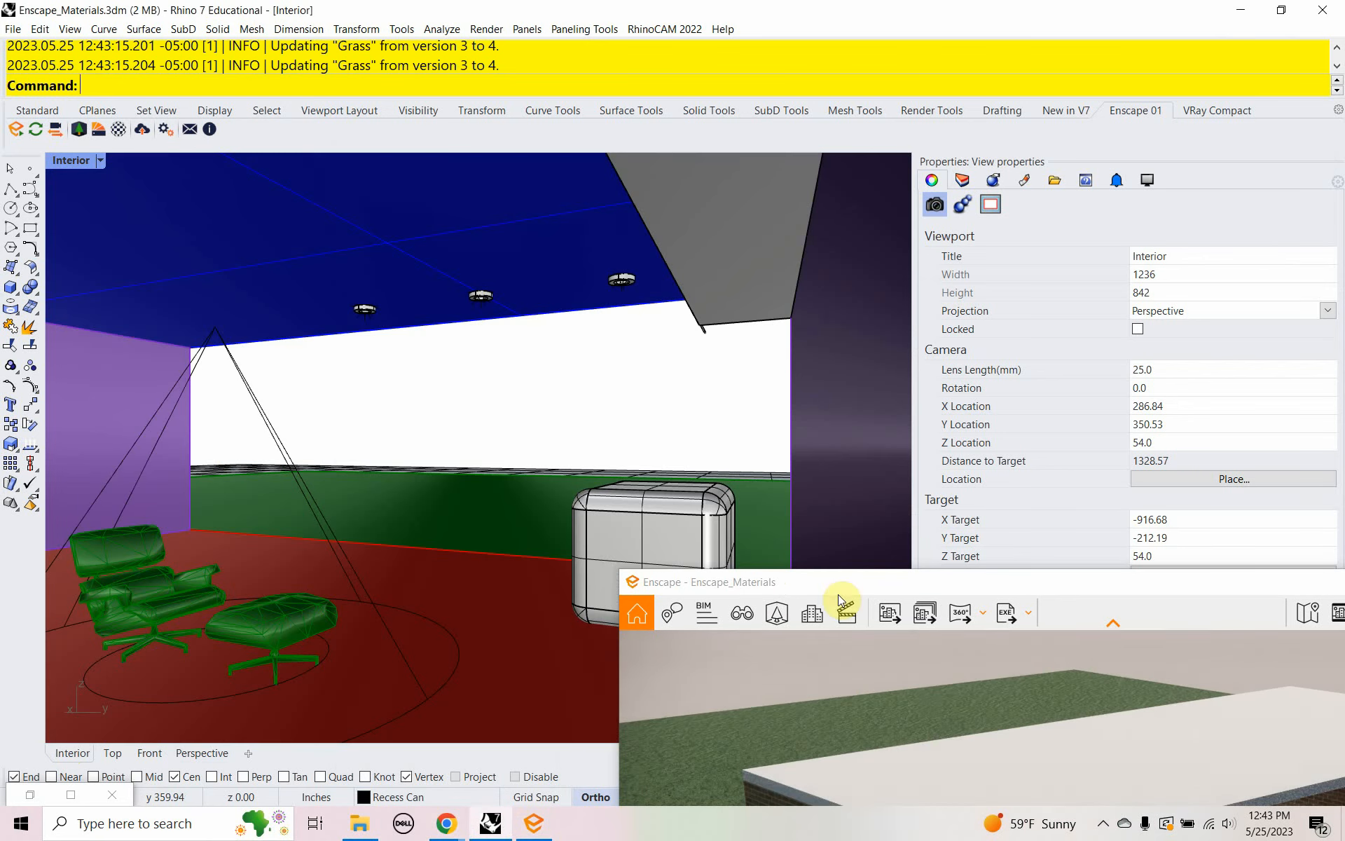
pyautogui.moveTo(851, 583); pyautogui.dragTo(527, 120)
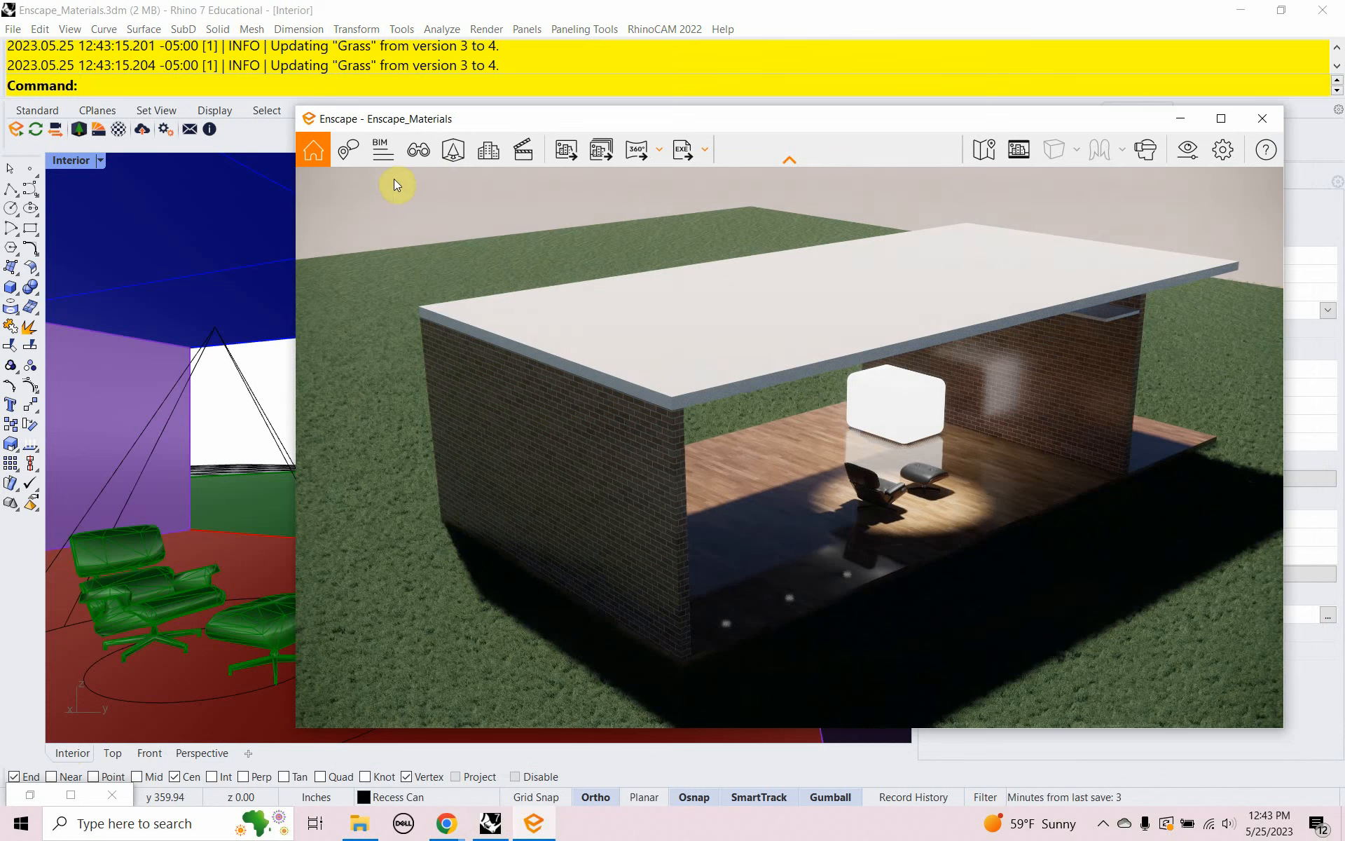
# Step: View the scene in Enscape from Camera-01, switch to the saved Interior view, and close View Management
pyautogui.click(424, 150)
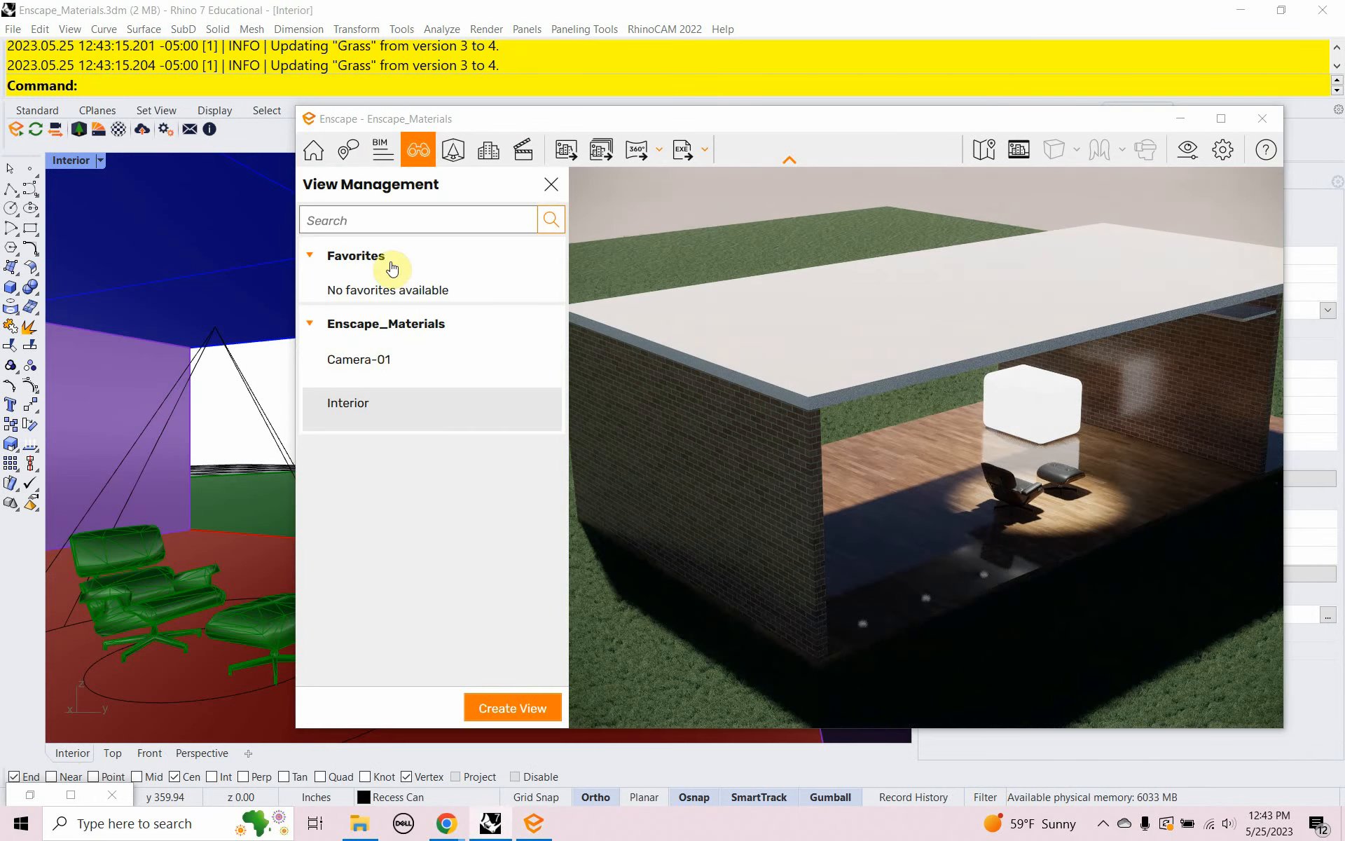
pyautogui.click(391, 363)
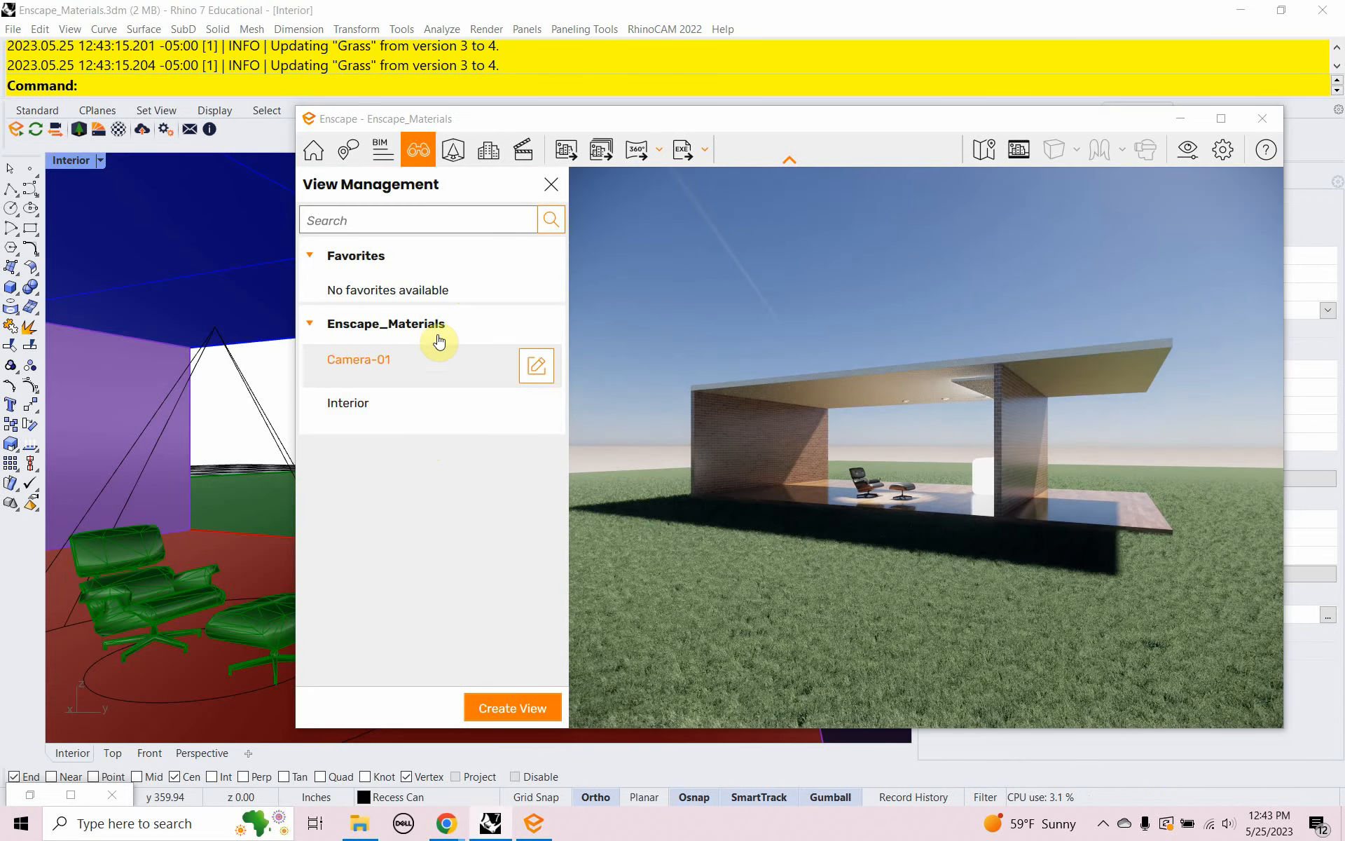
pyautogui.click(405, 410)
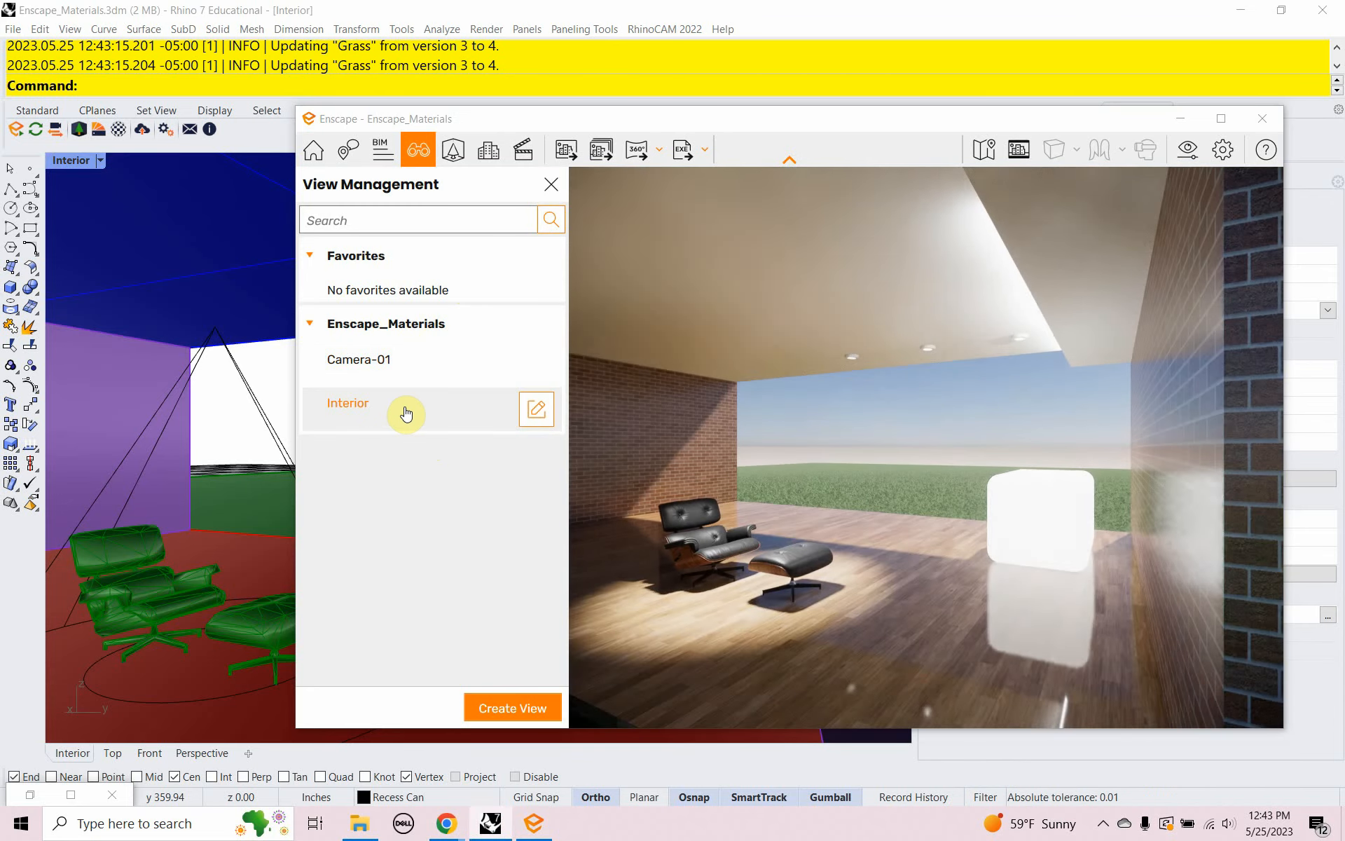
pyautogui.click(550, 186)
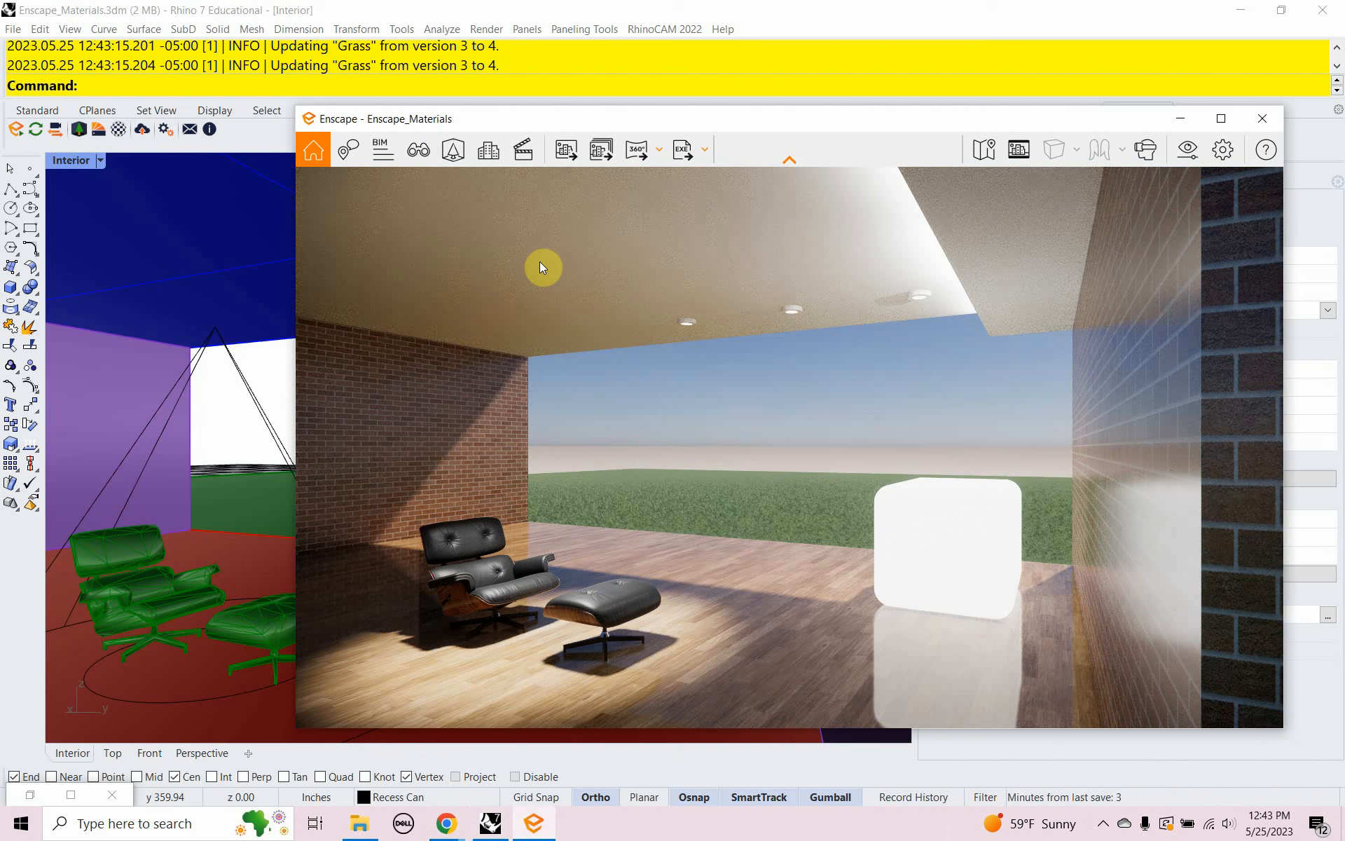
# Step: Set the Walls material's roughness to 100% and specular to 0% in the Enscape Material Editor, close it, and restore the Grasshopper topic outline
pyautogui.click(117, 129)
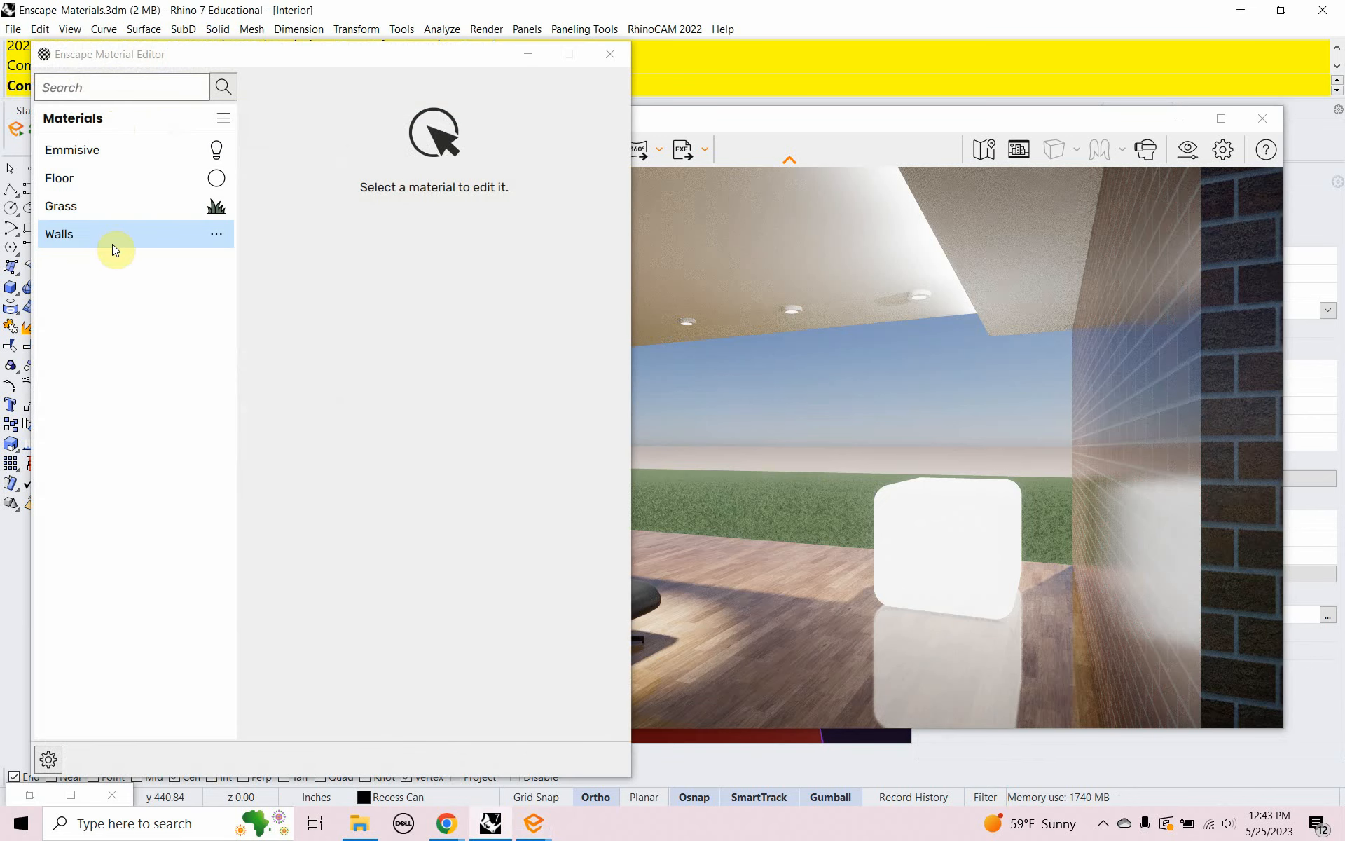
pyautogui.click(105, 233)
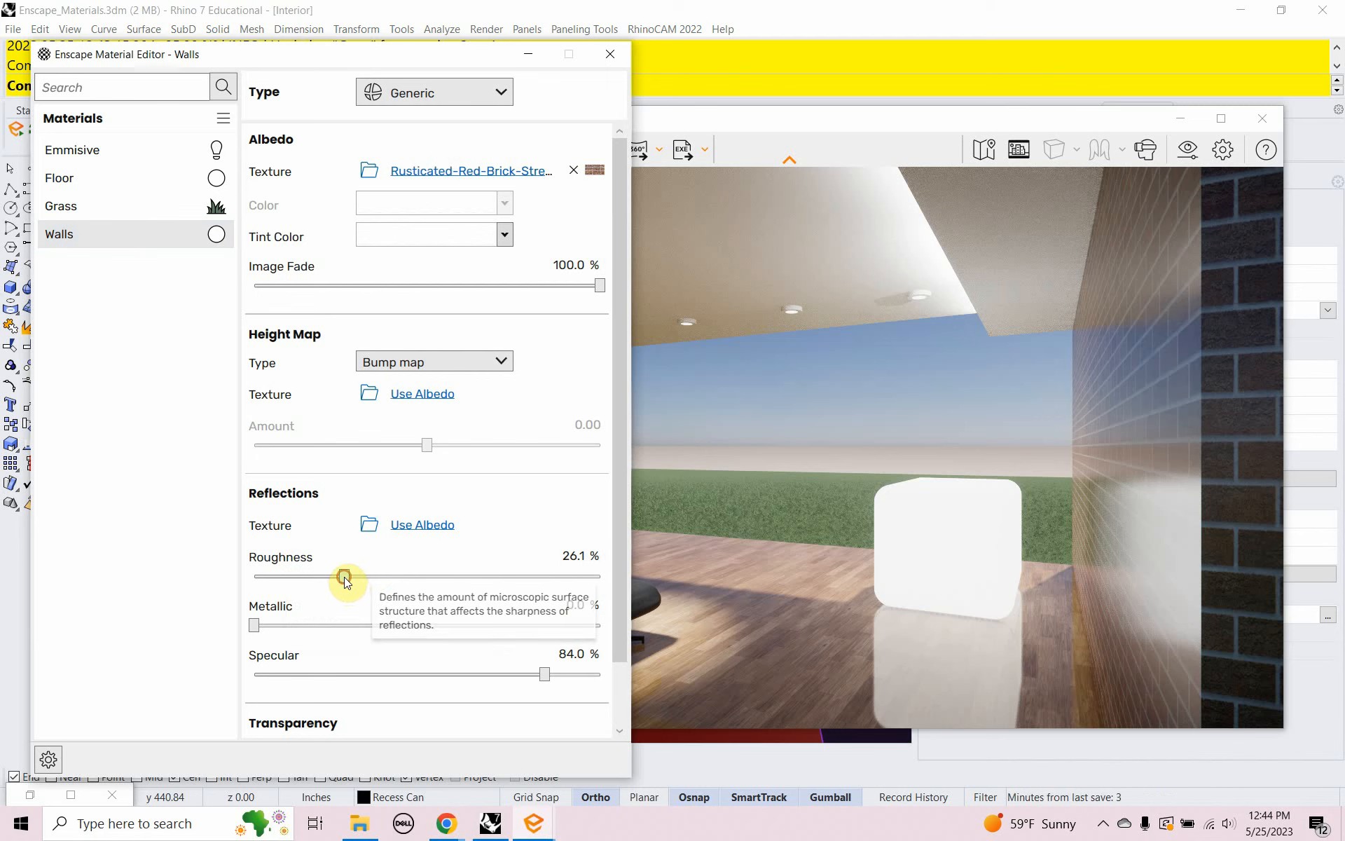
pyautogui.moveTo(344, 577); pyautogui.dragTo(612, 638)
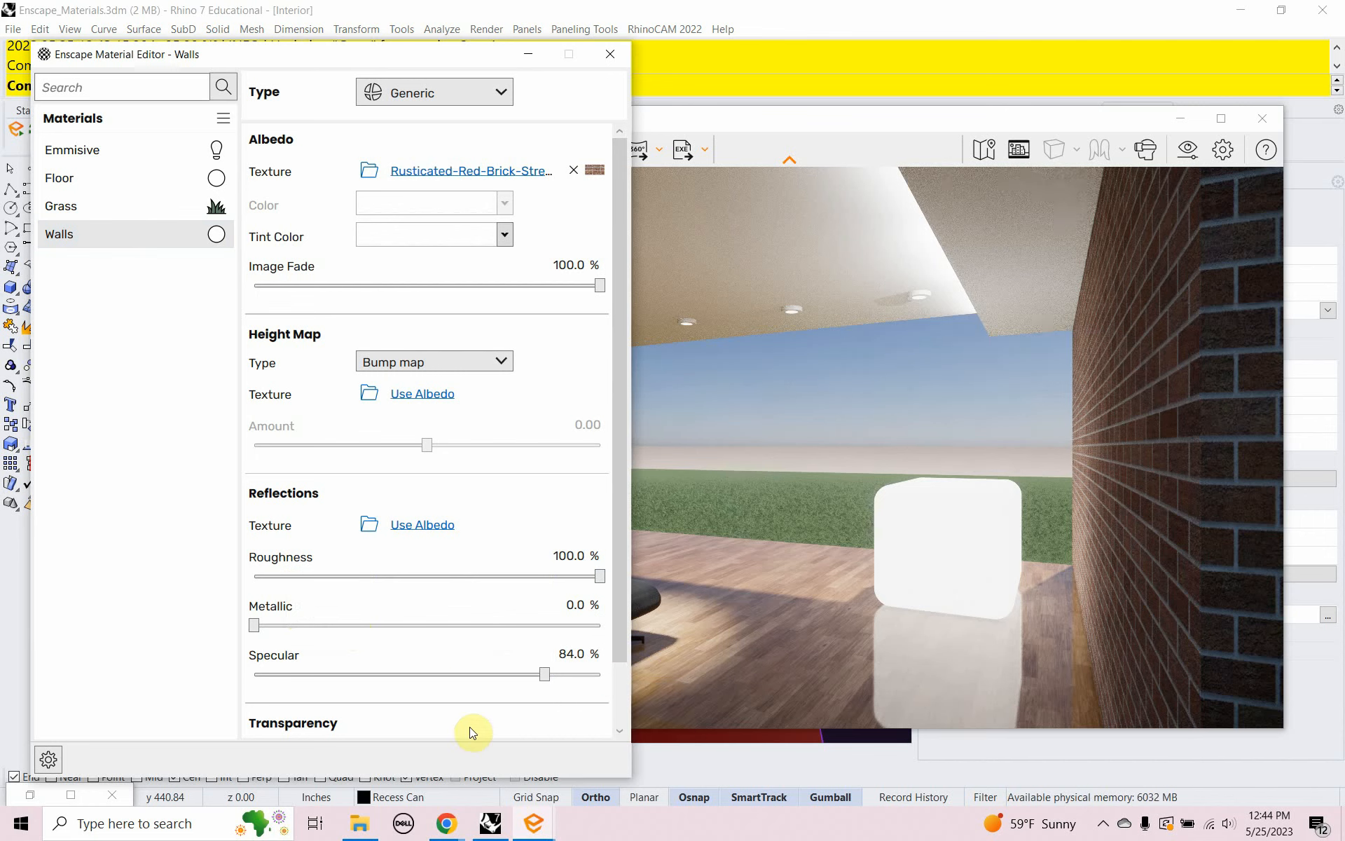
pyautogui.moveTo(544, 674); pyautogui.dragTo(220, 647)
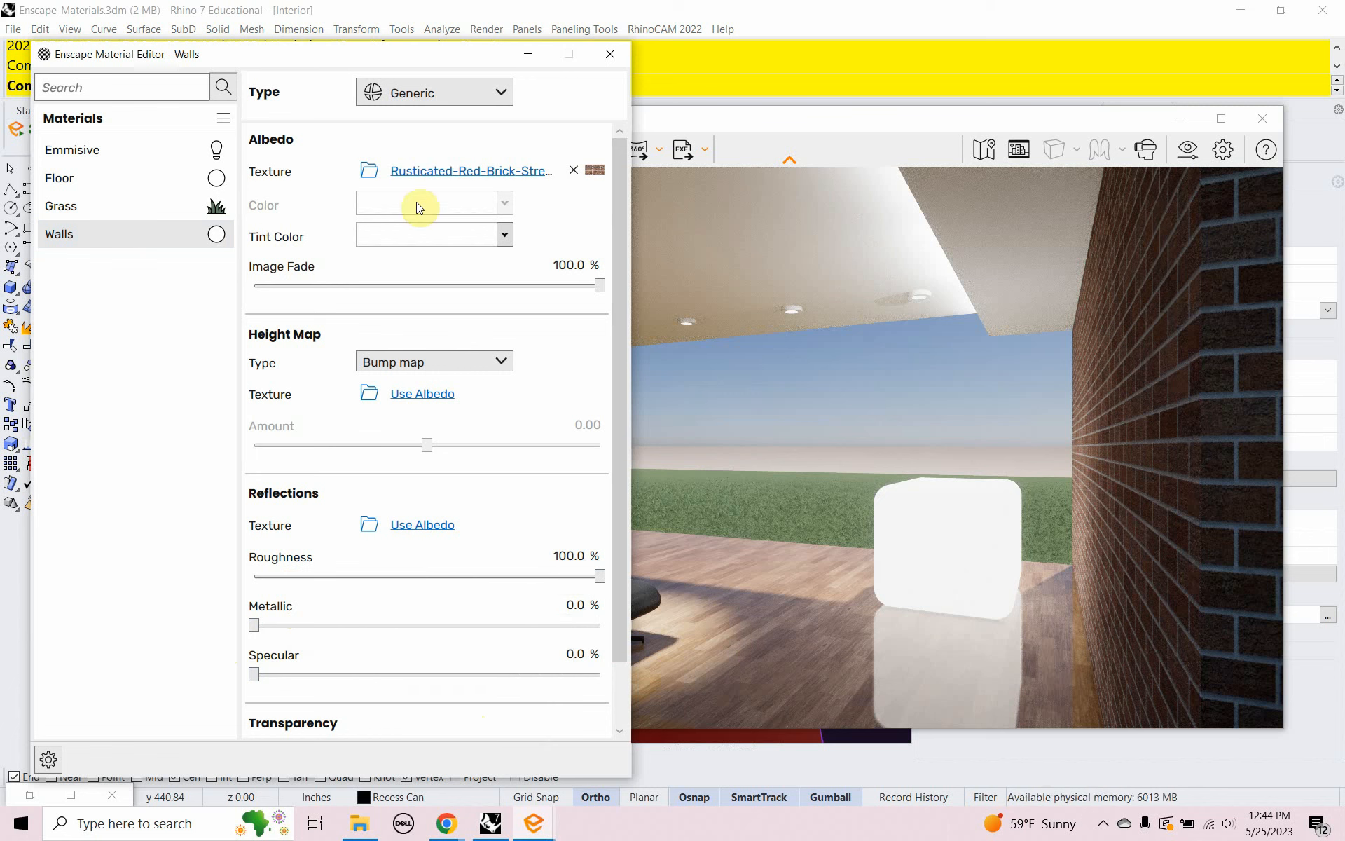
pyautogui.click(610, 54)
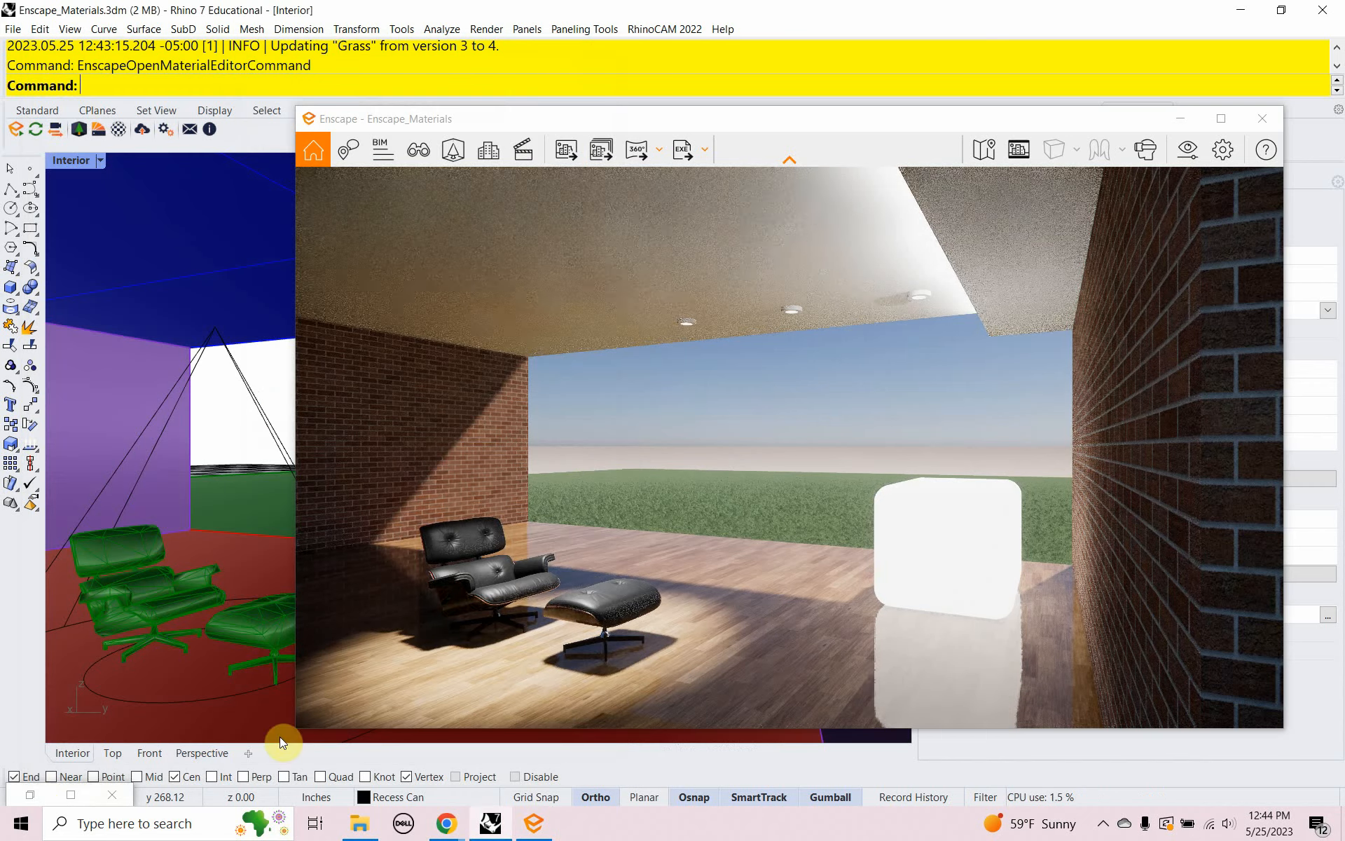
pyautogui.click(30, 796)
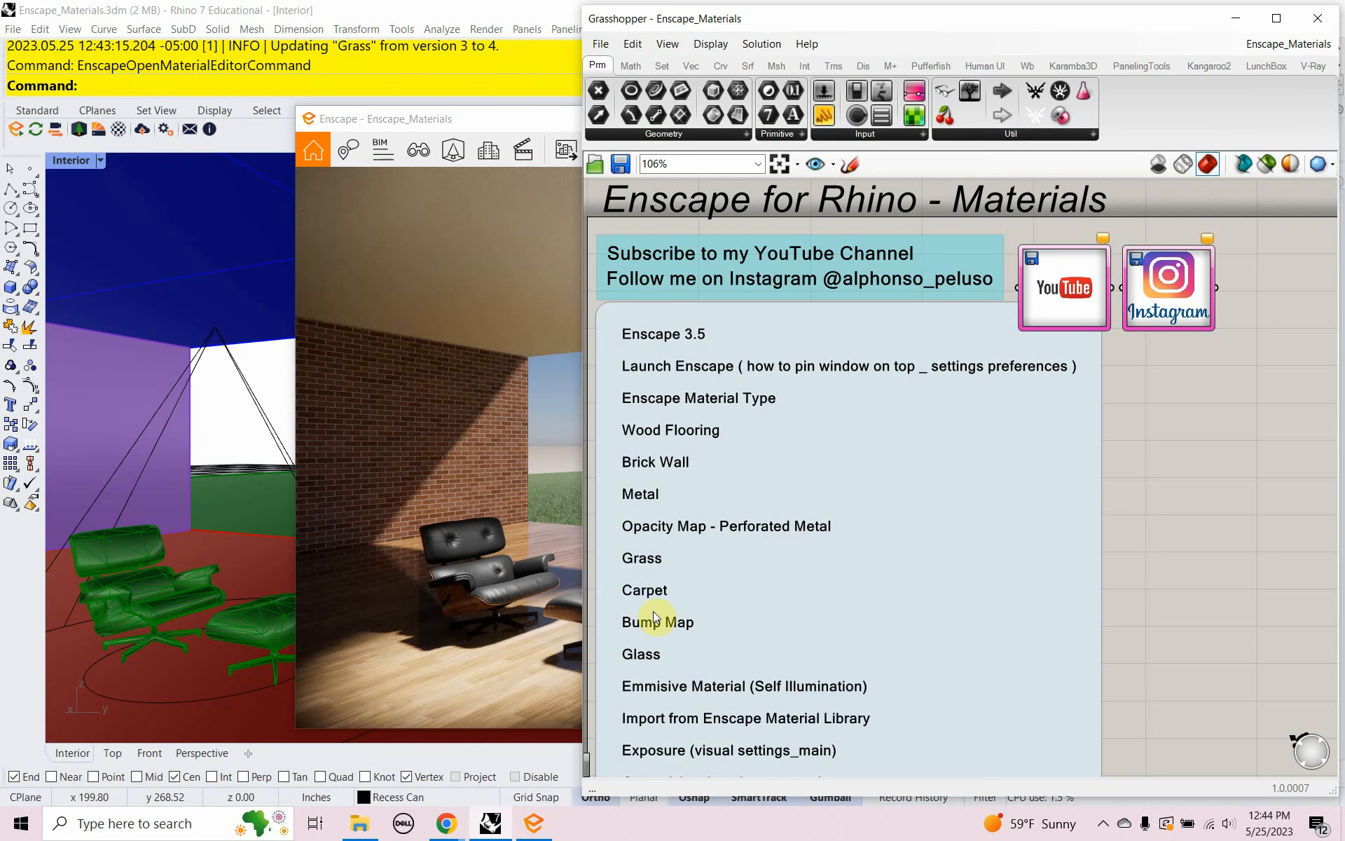
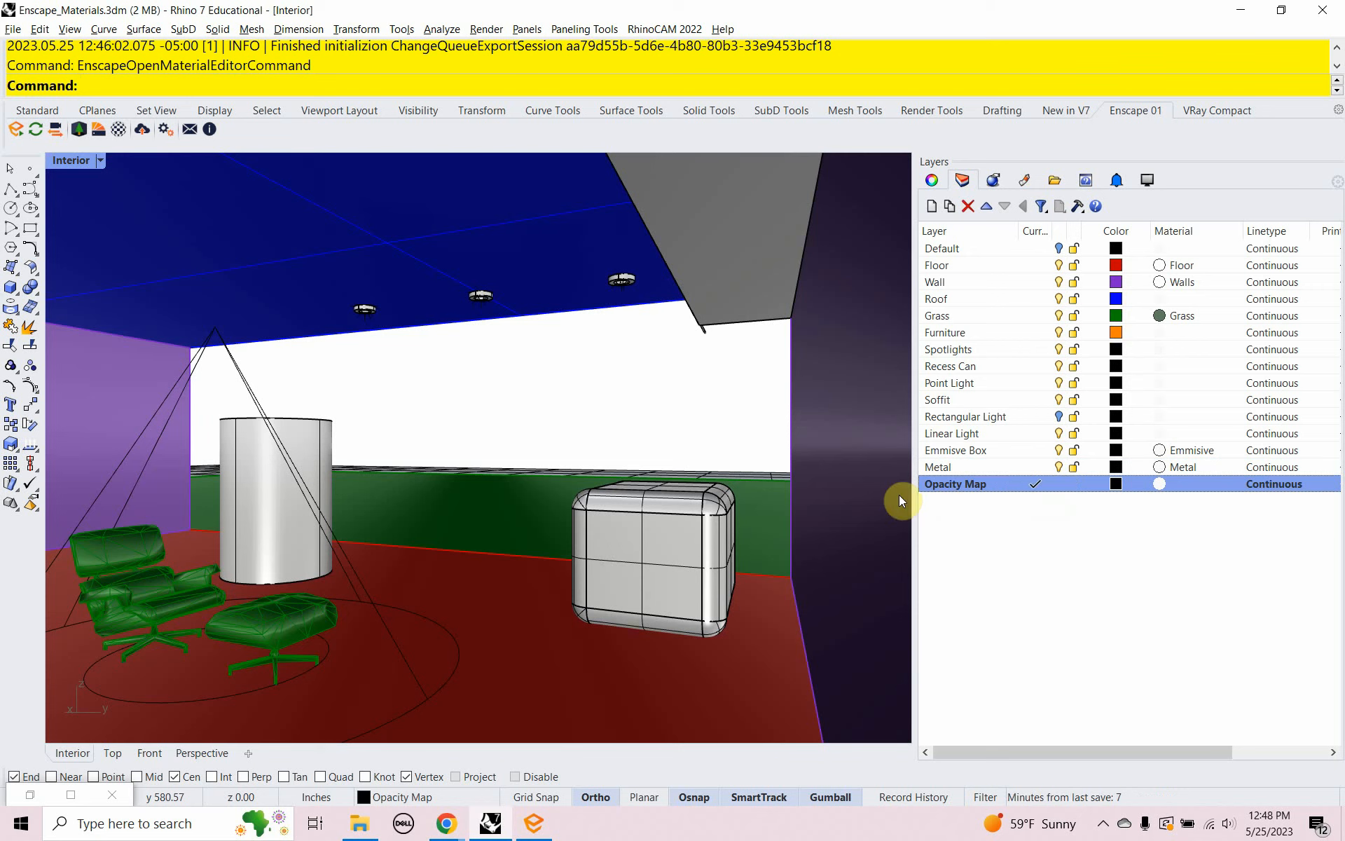
# Step: Draw a vertical rectangular plane on the Opacity Map layer in the Interior view, between the cylinder and the rounded box
pyautogui.write('R')
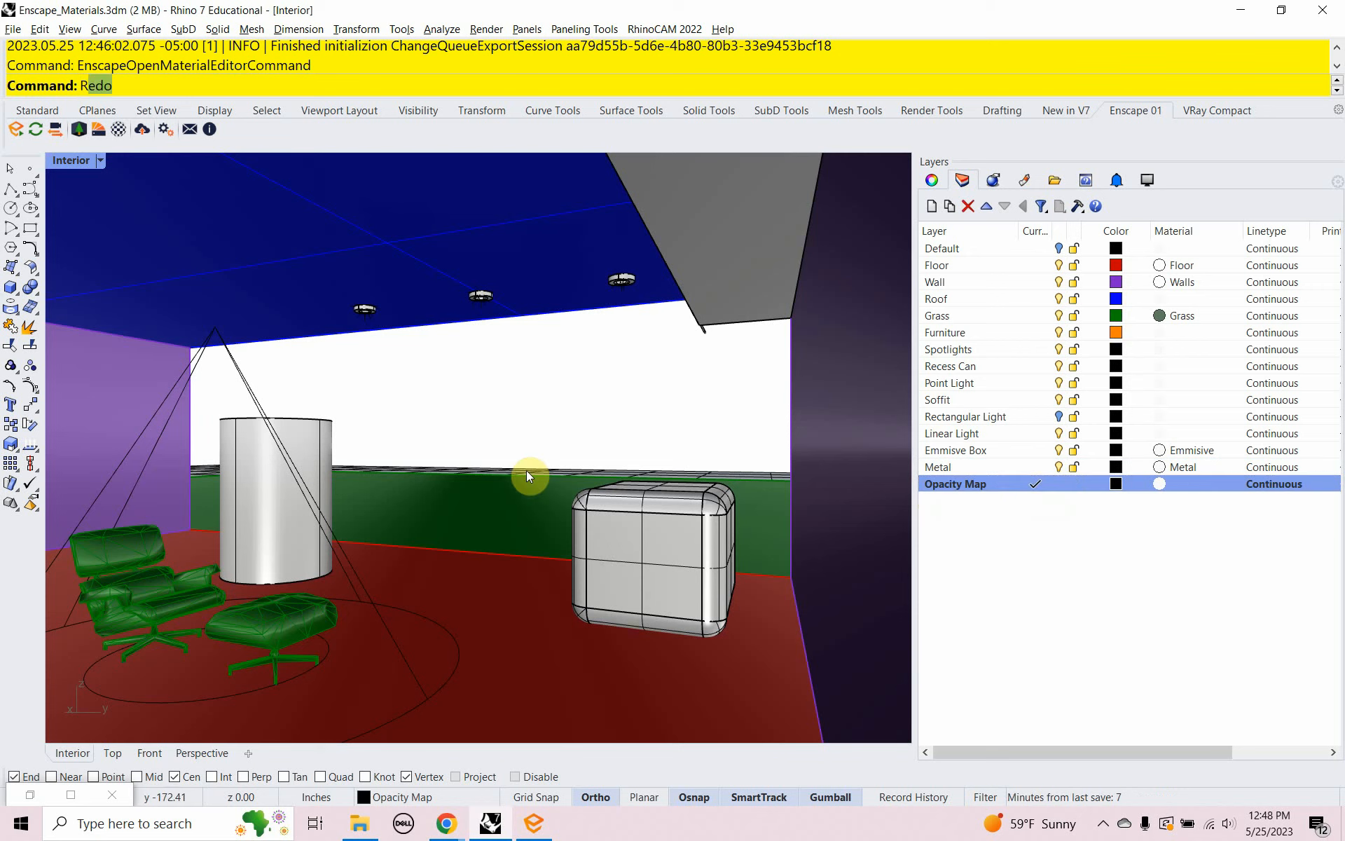
pyautogui.press('BackSpace')
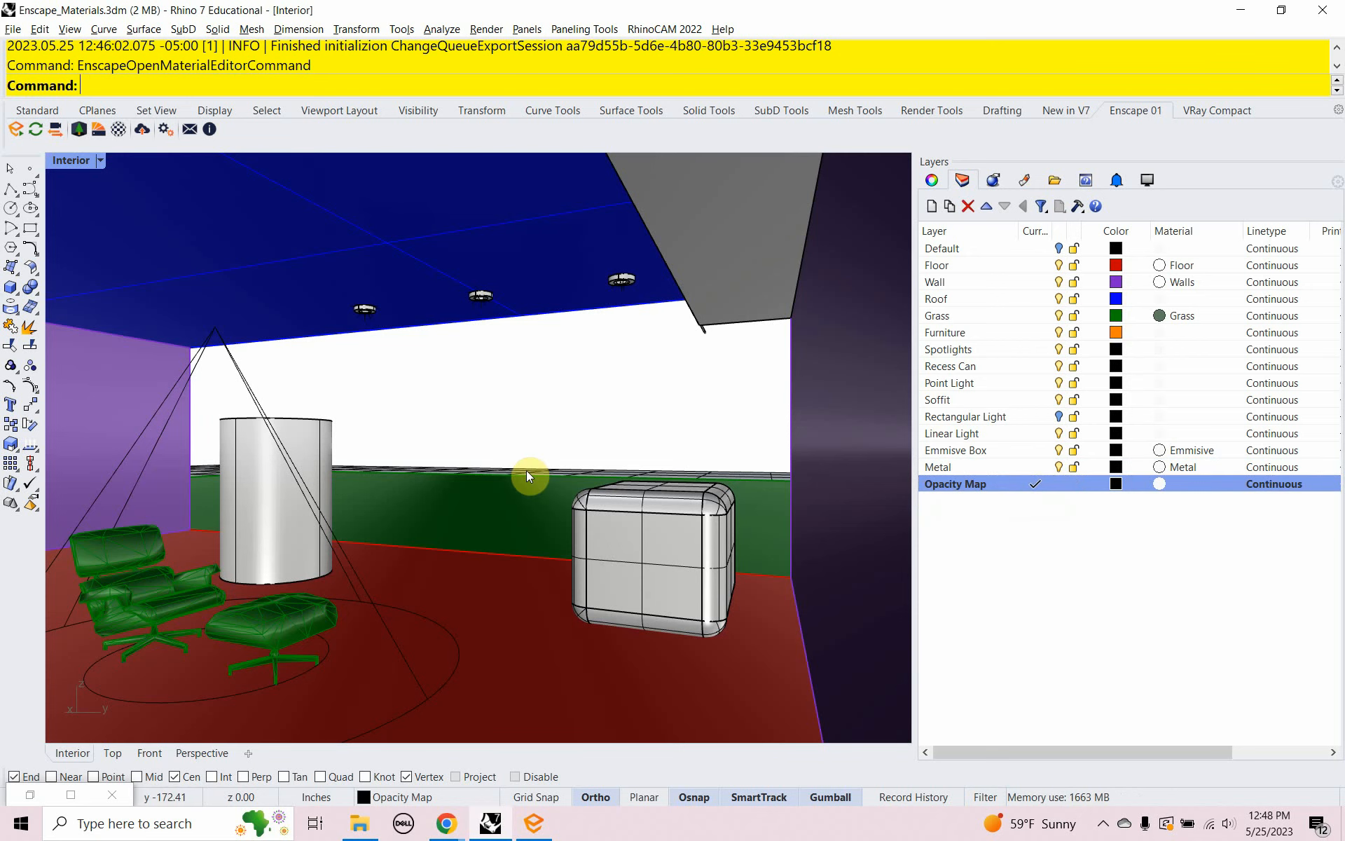
pyautogui.write('Plane')
pyautogui.press('Return')
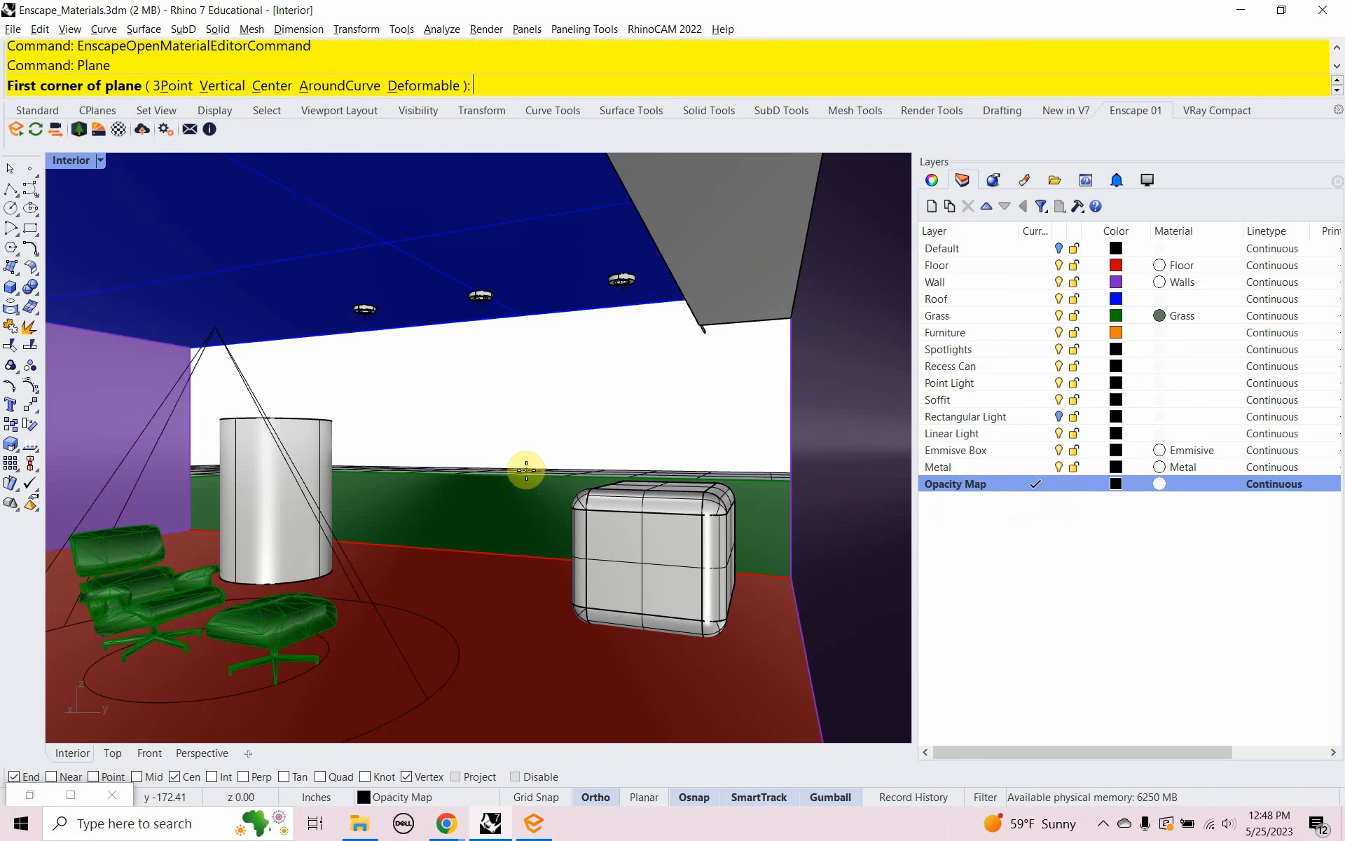
pyautogui.click(235, 90)
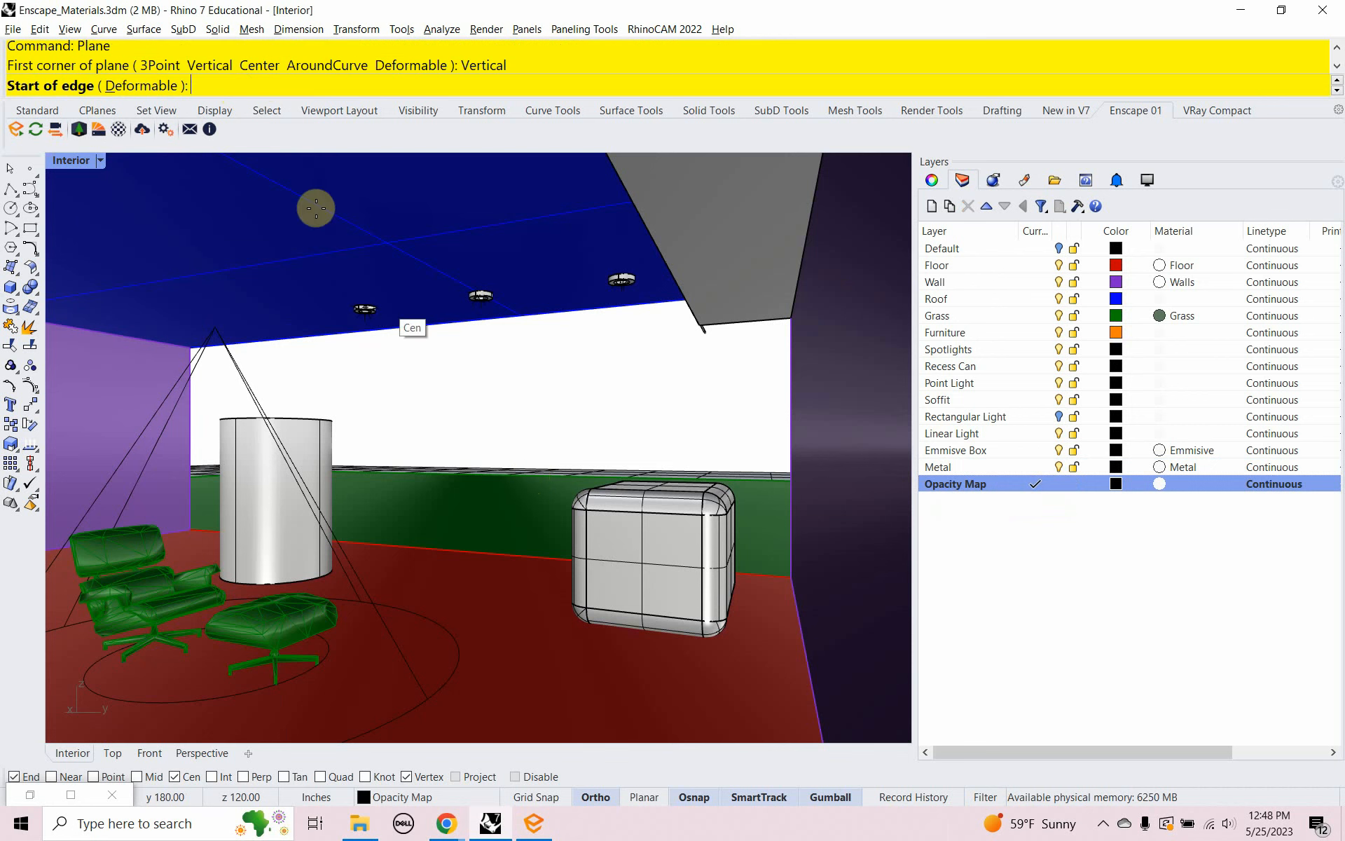
pyautogui.click(535, 510)
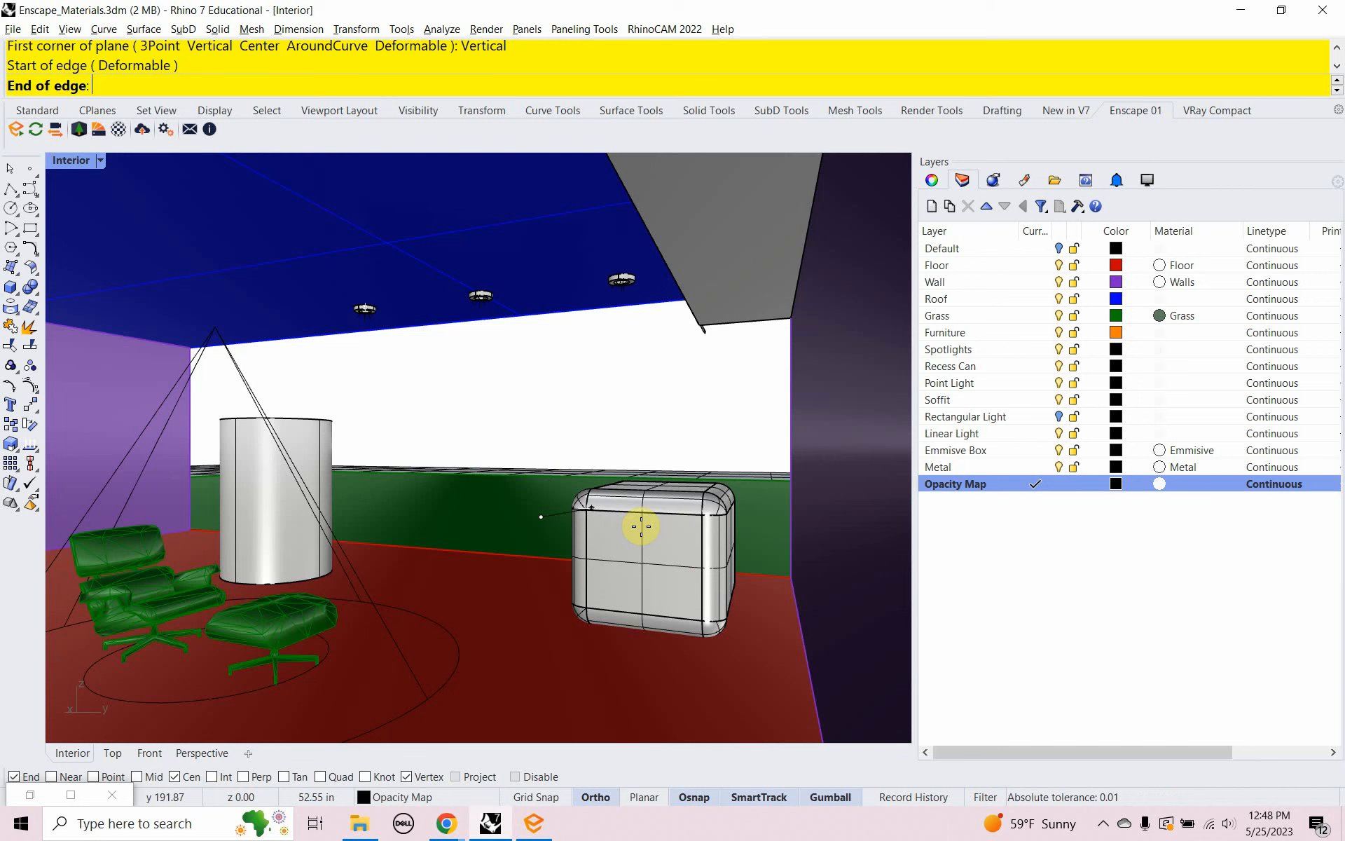
pyautogui.click(345, 510)
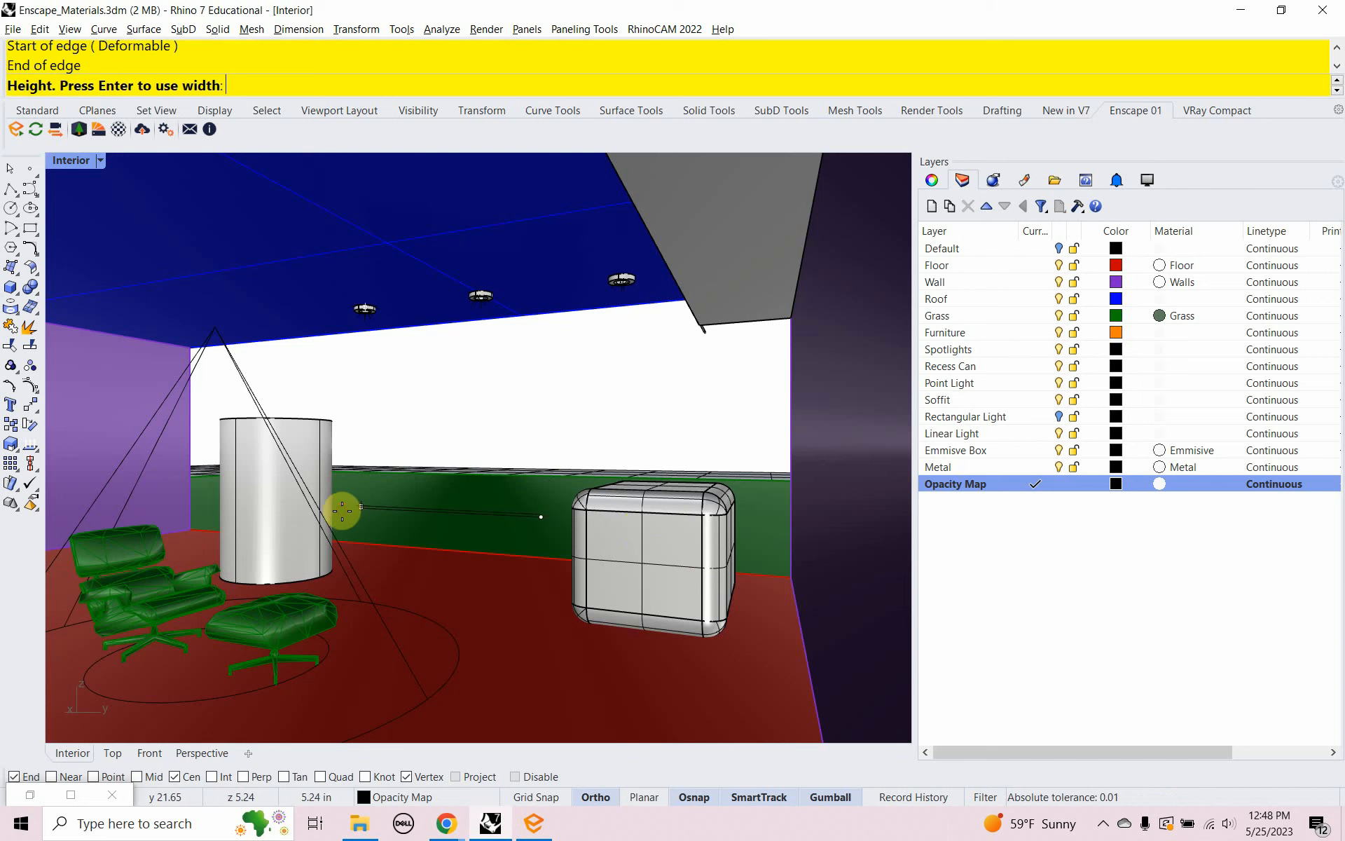
pyautogui.click(377, 387)
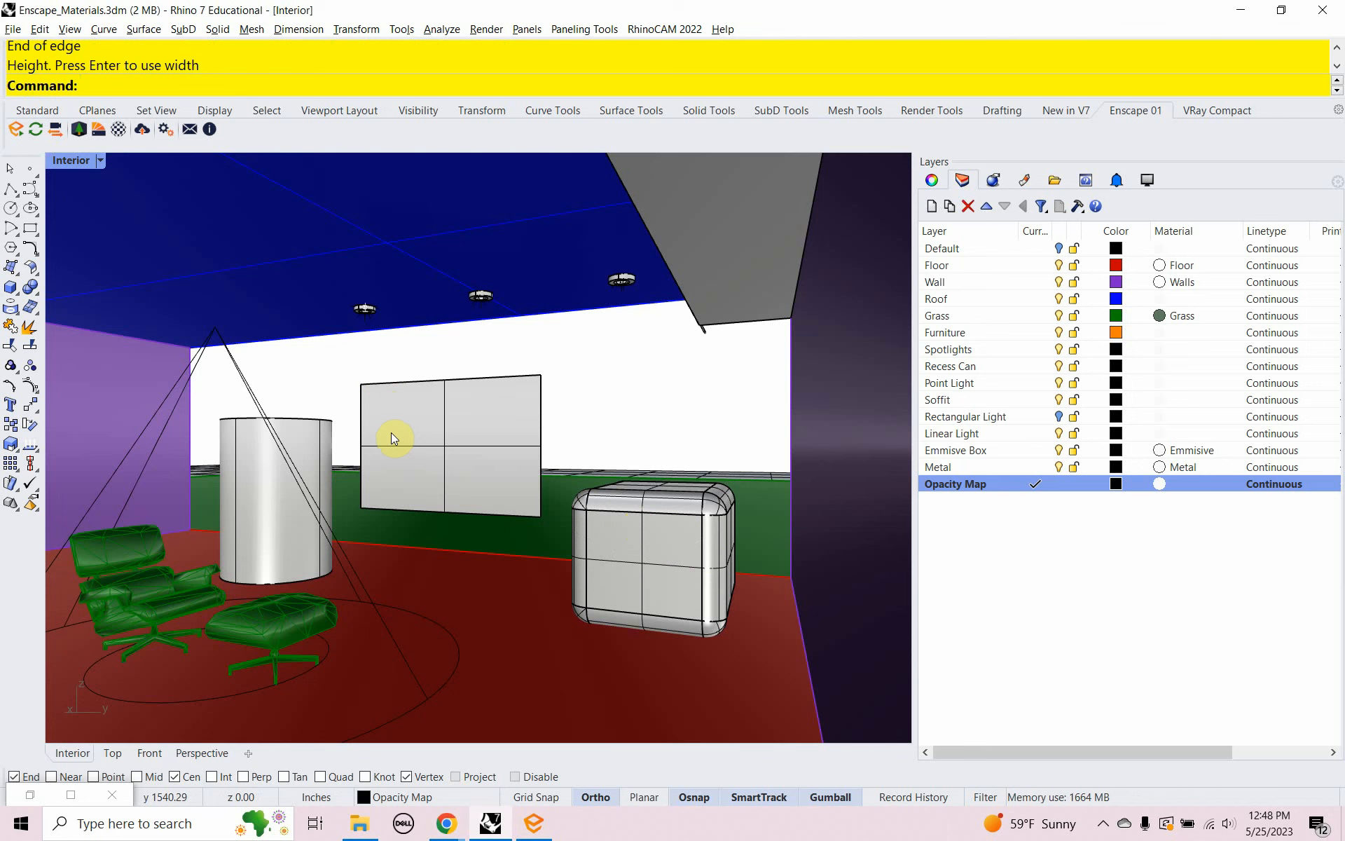
# Step: Scale the vertical plane wider and taller and raise it slightly towards the roof
pyautogui.click(417, 449)
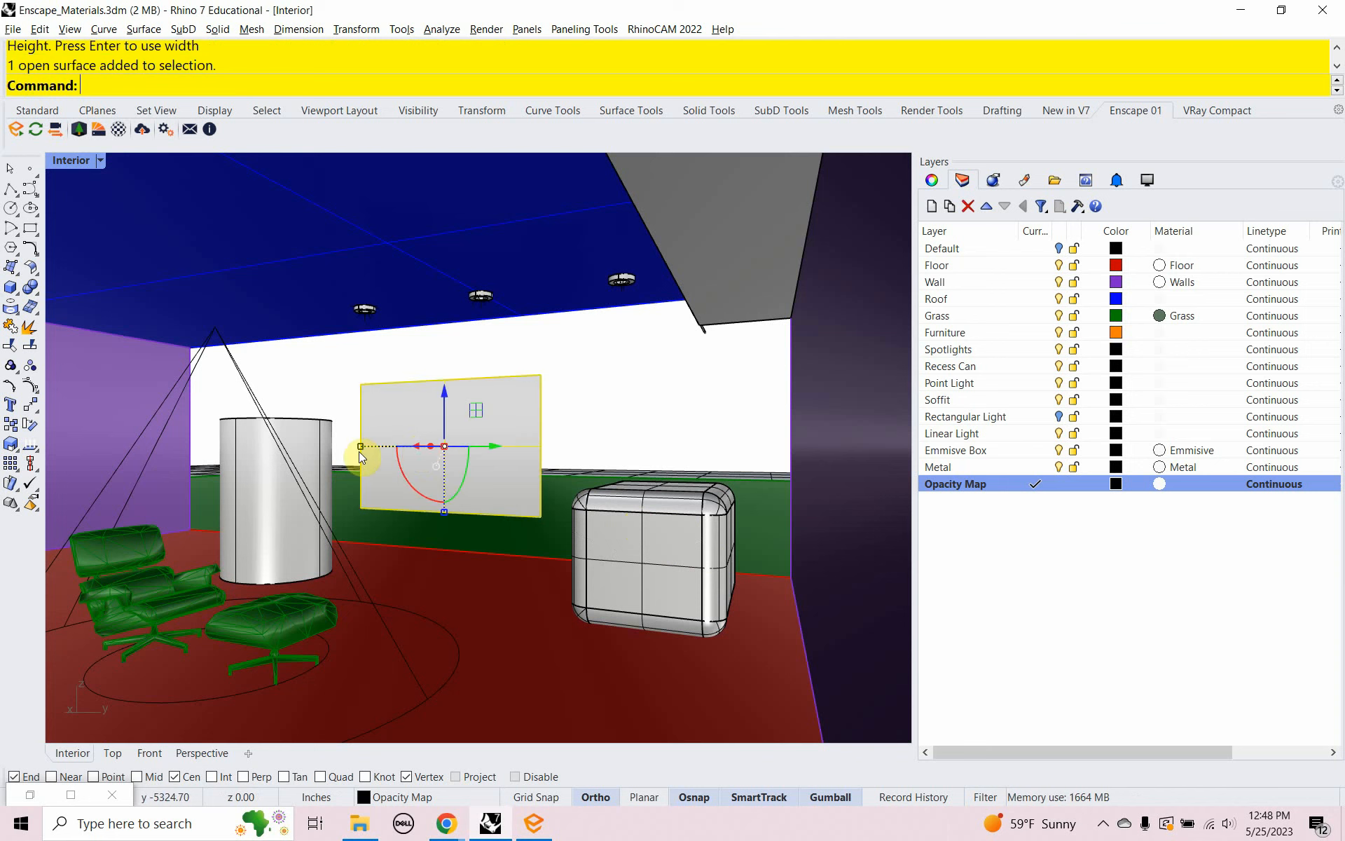
pyautogui.moveTo(359, 453); pyautogui.dragTo(264, 443)
pyautogui.moveTo(443, 507); pyautogui.dragTo(444, 545)
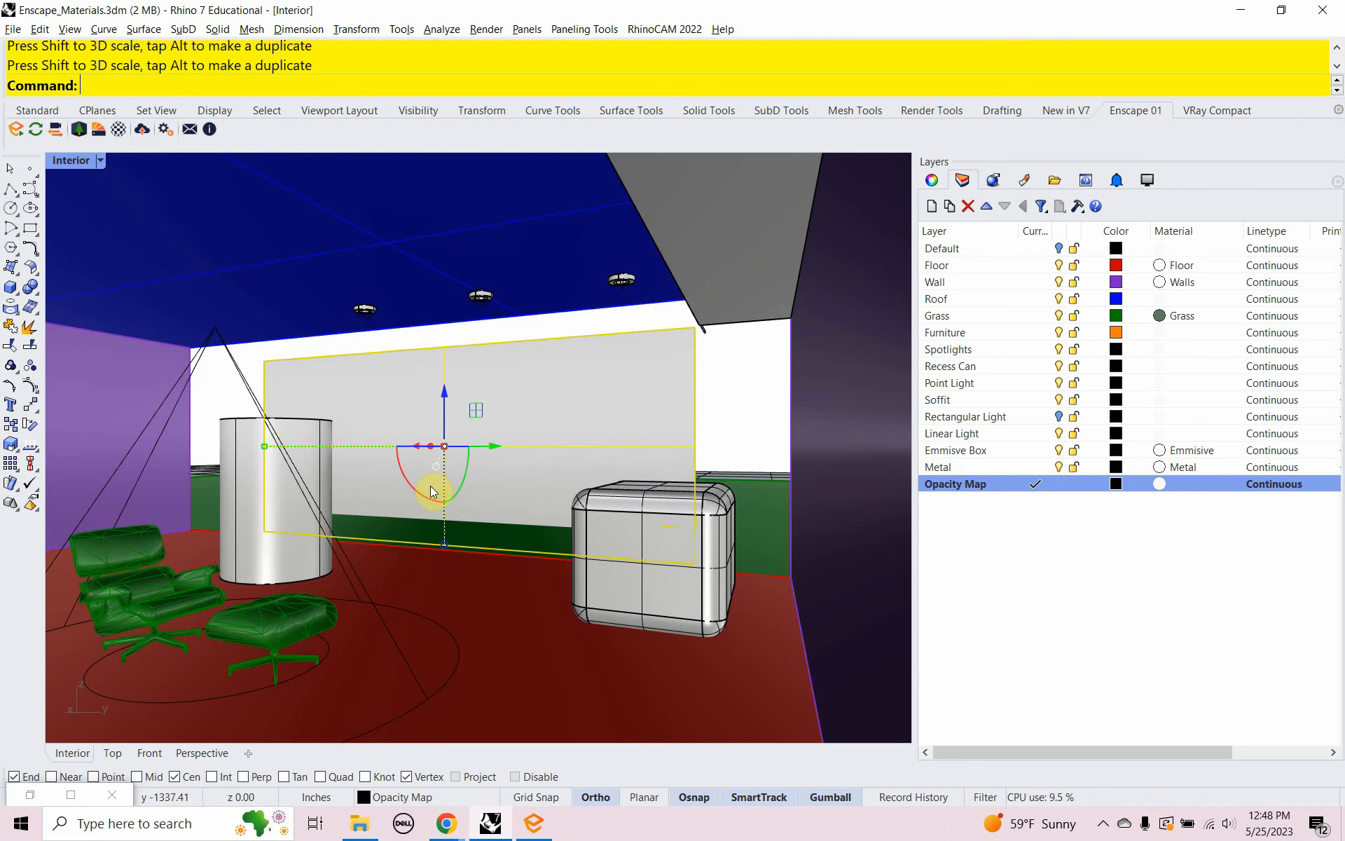
pyautogui.moveTo(448, 415); pyautogui.dragTo(452, 400)
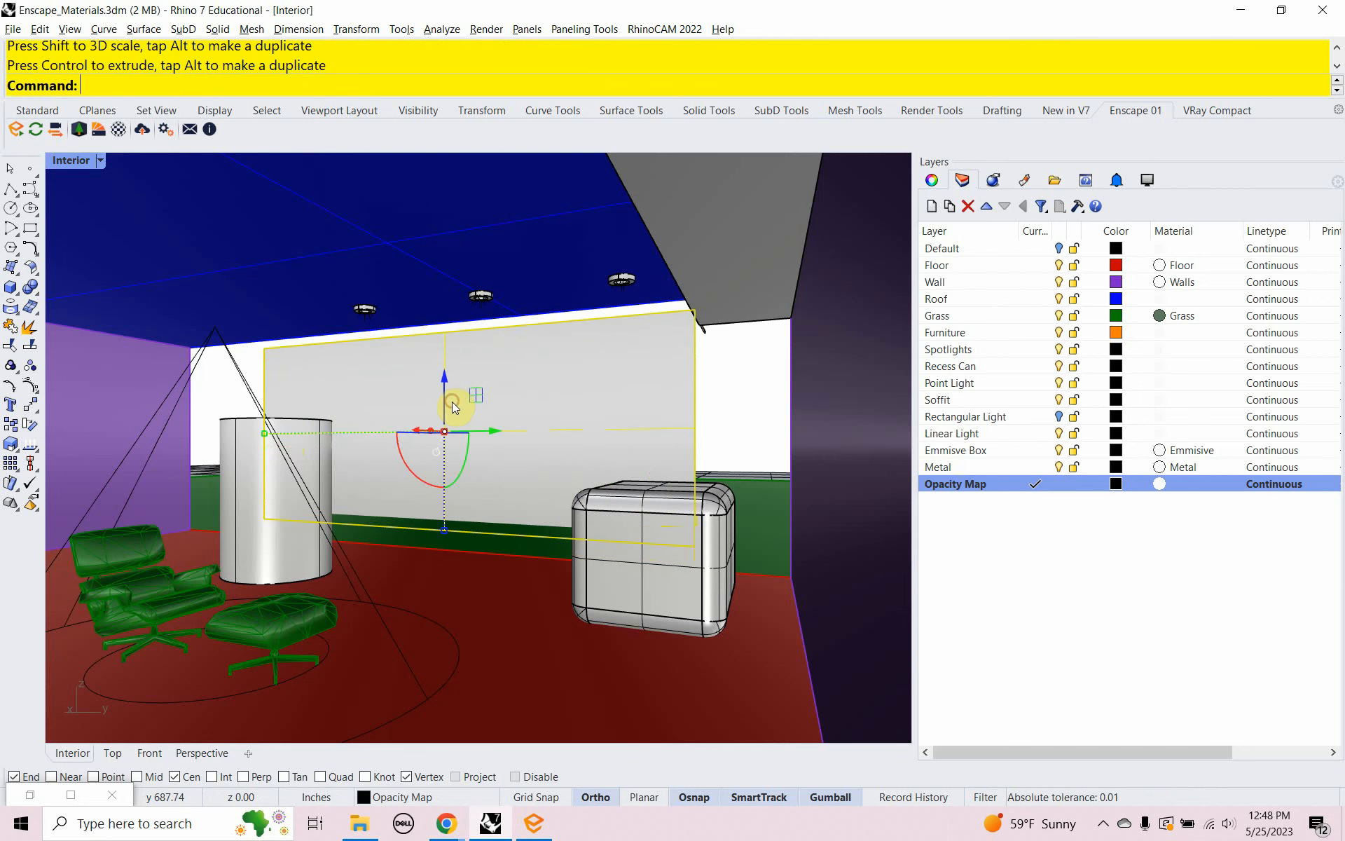
# Step: In the Top view, move the plane just inside the room outline beside the three recessed lights and shorten its length
pyautogui.click(114, 753)
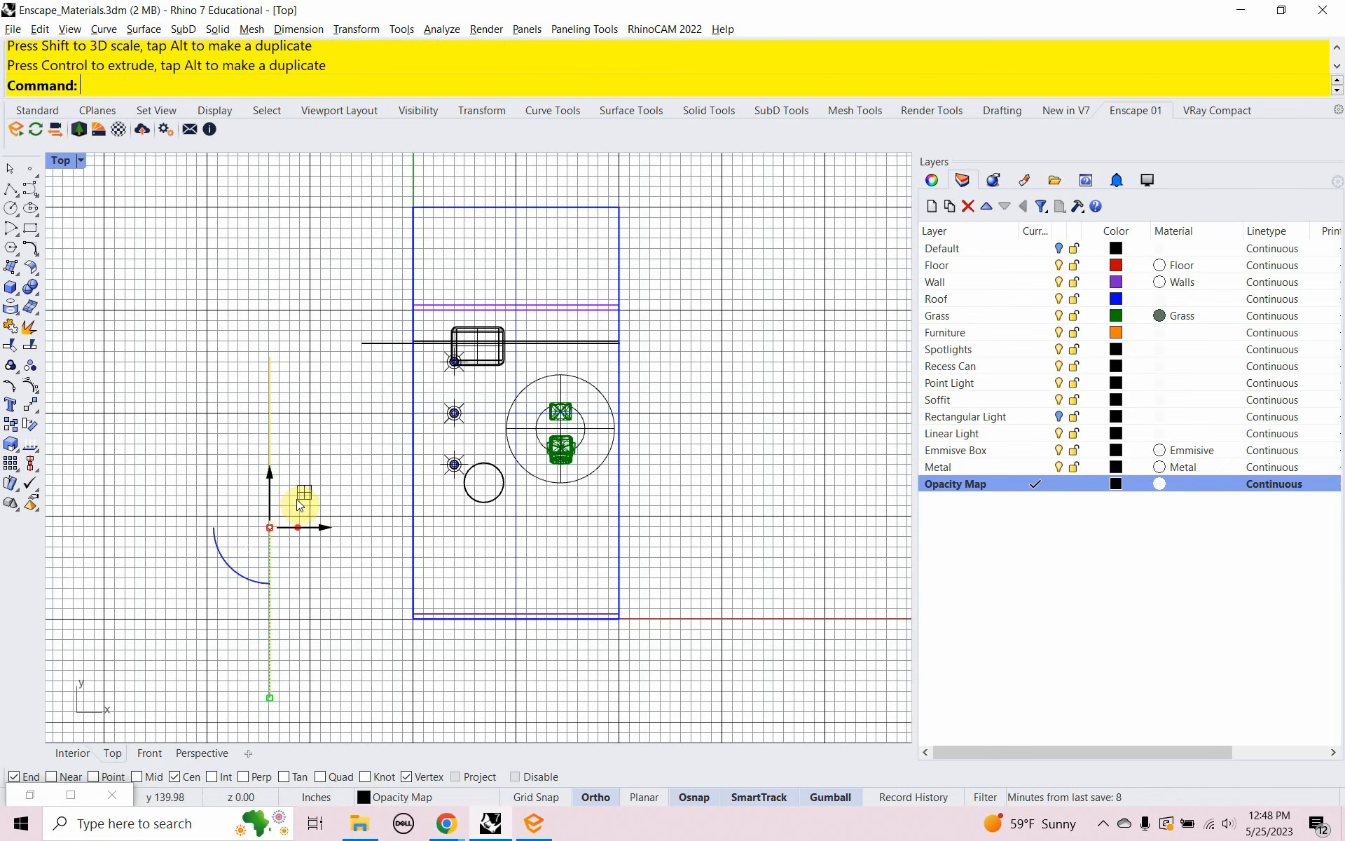
pyautogui.moveTo(301, 496); pyautogui.dragTo(463, 438)
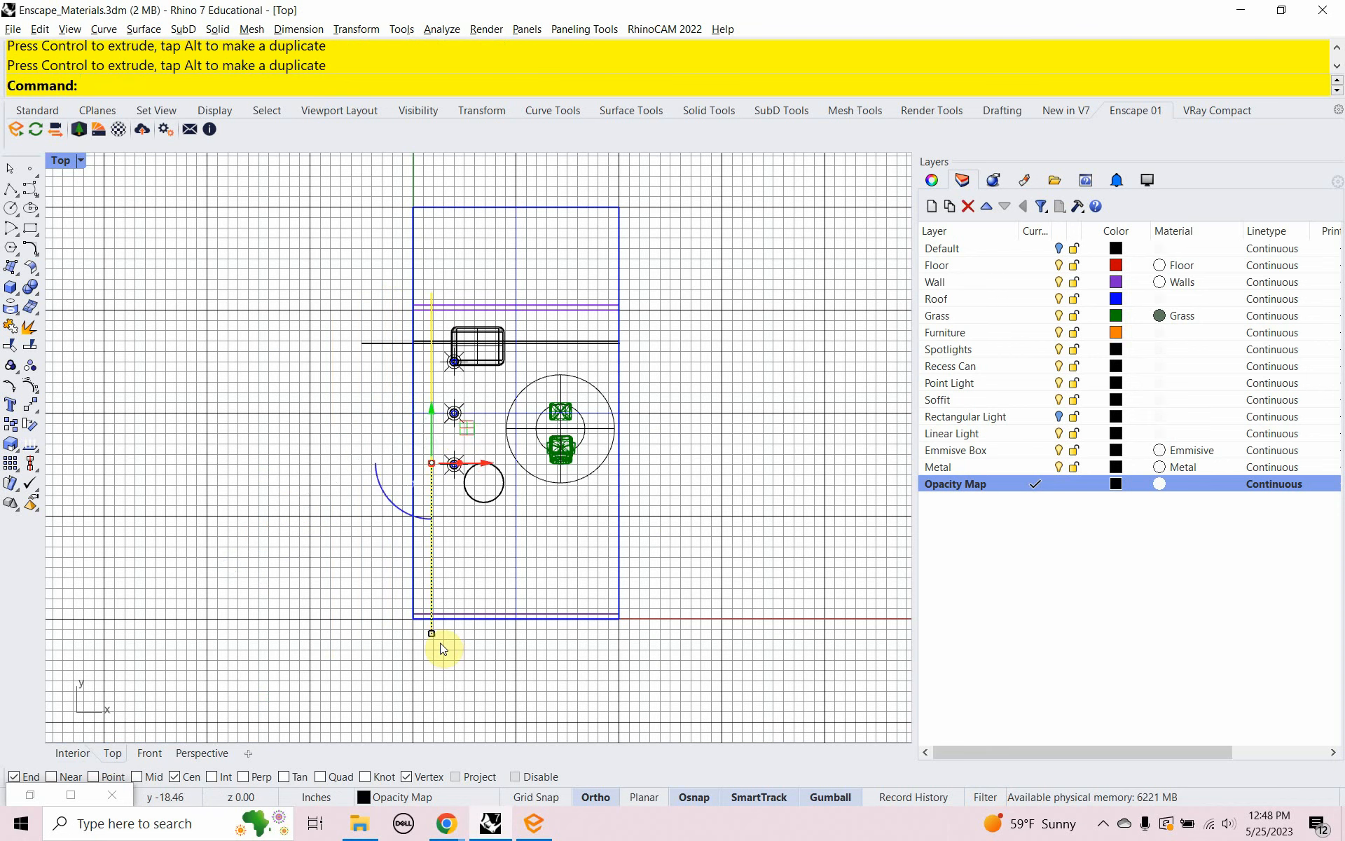
pyautogui.moveTo(432, 633); pyautogui.dragTo(446, 579)
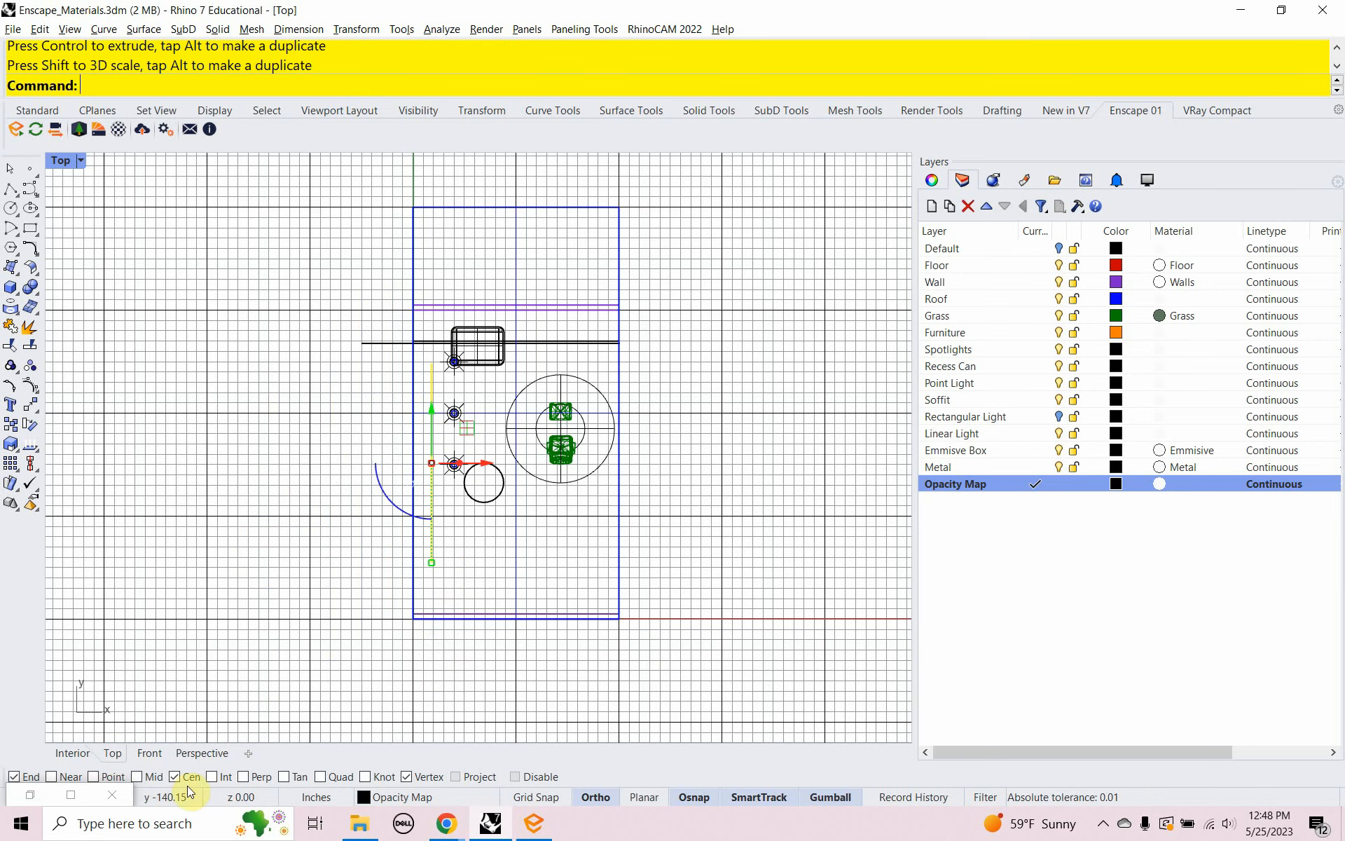
# Step: In the Interior view, reduce the plane's height to fit below the roof and lower it slightly
pyautogui.click(63, 753)
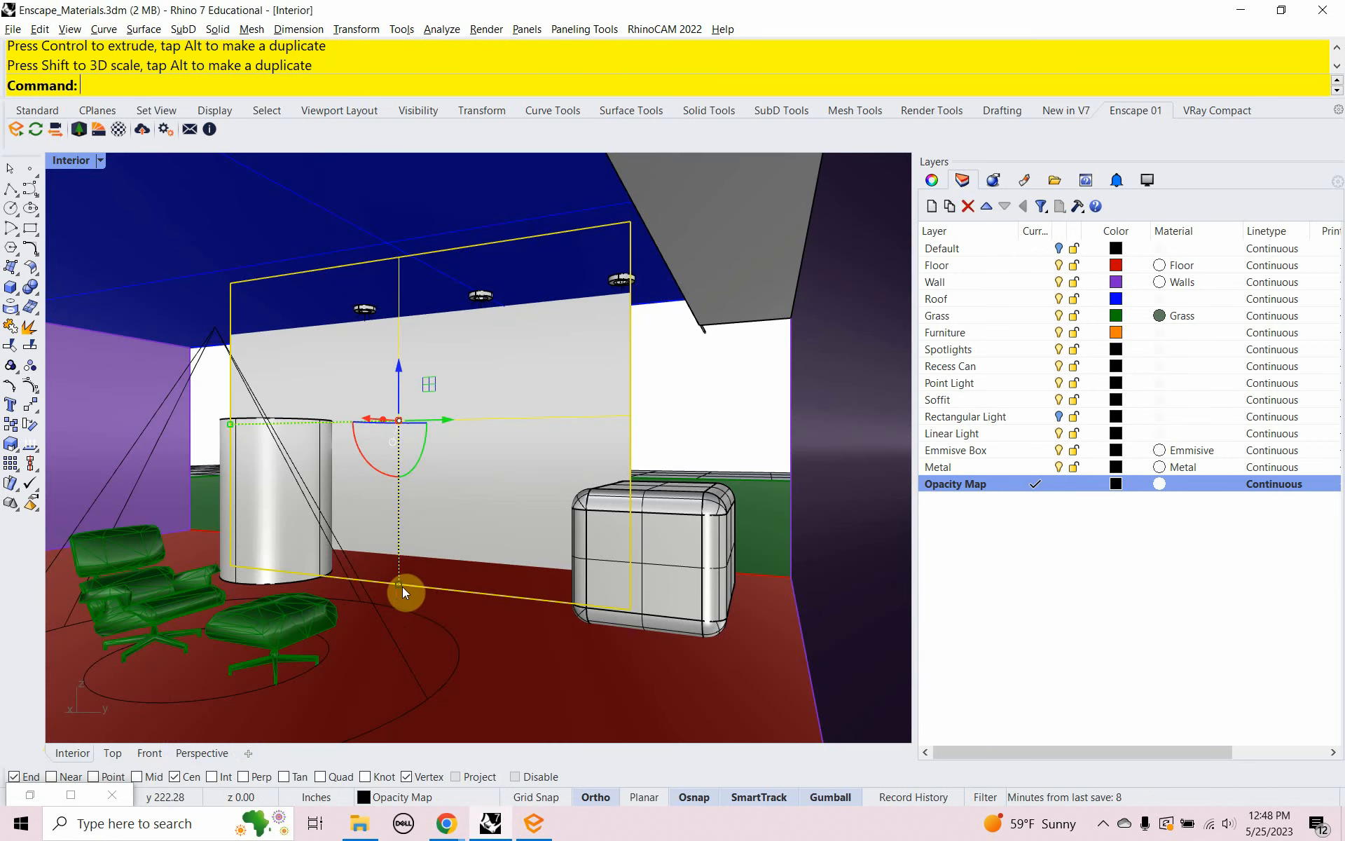
pyautogui.moveTo(398, 583); pyautogui.dragTo(422, 505)
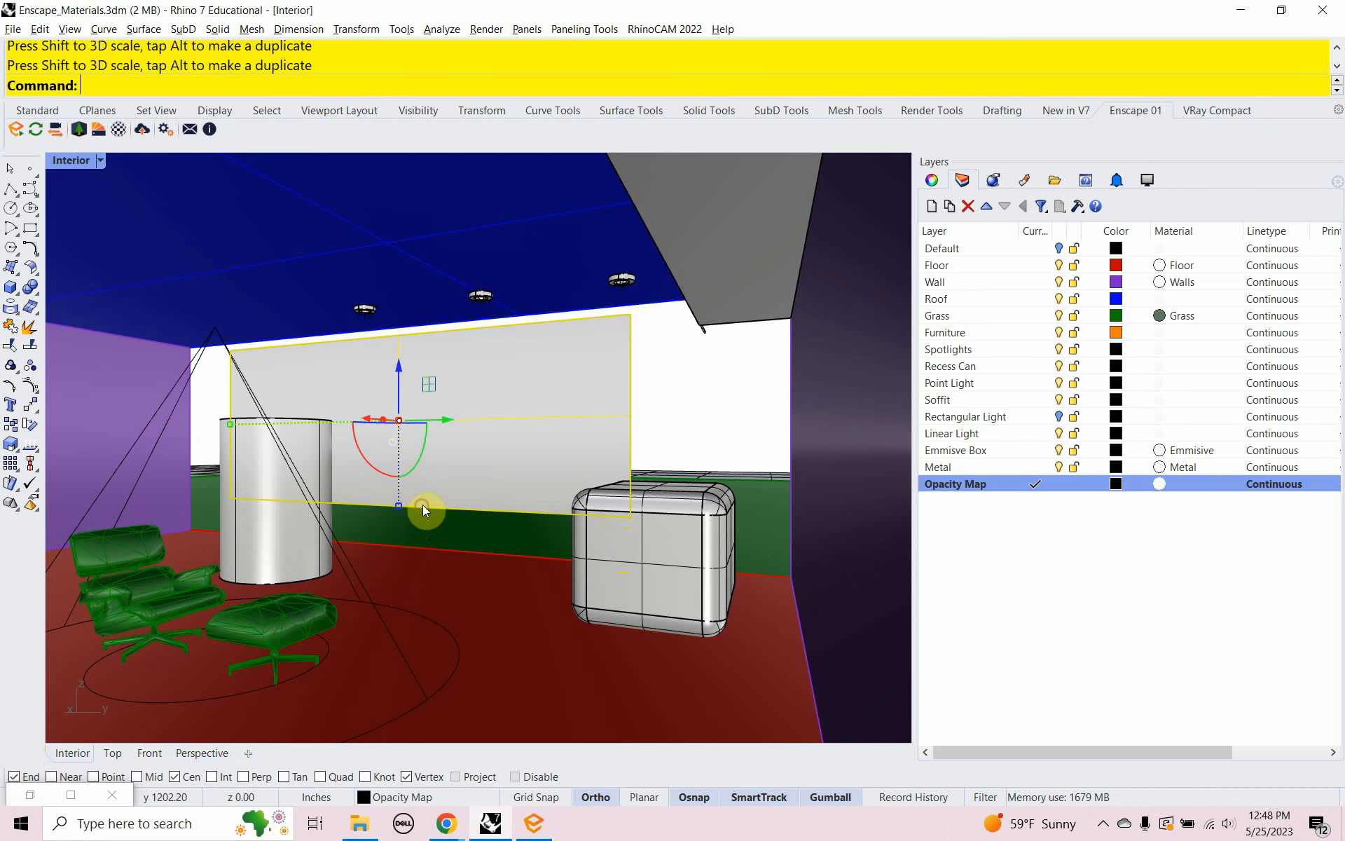
pyautogui.moveTo(401, 370); pyautogui.dragTo(401, 383)
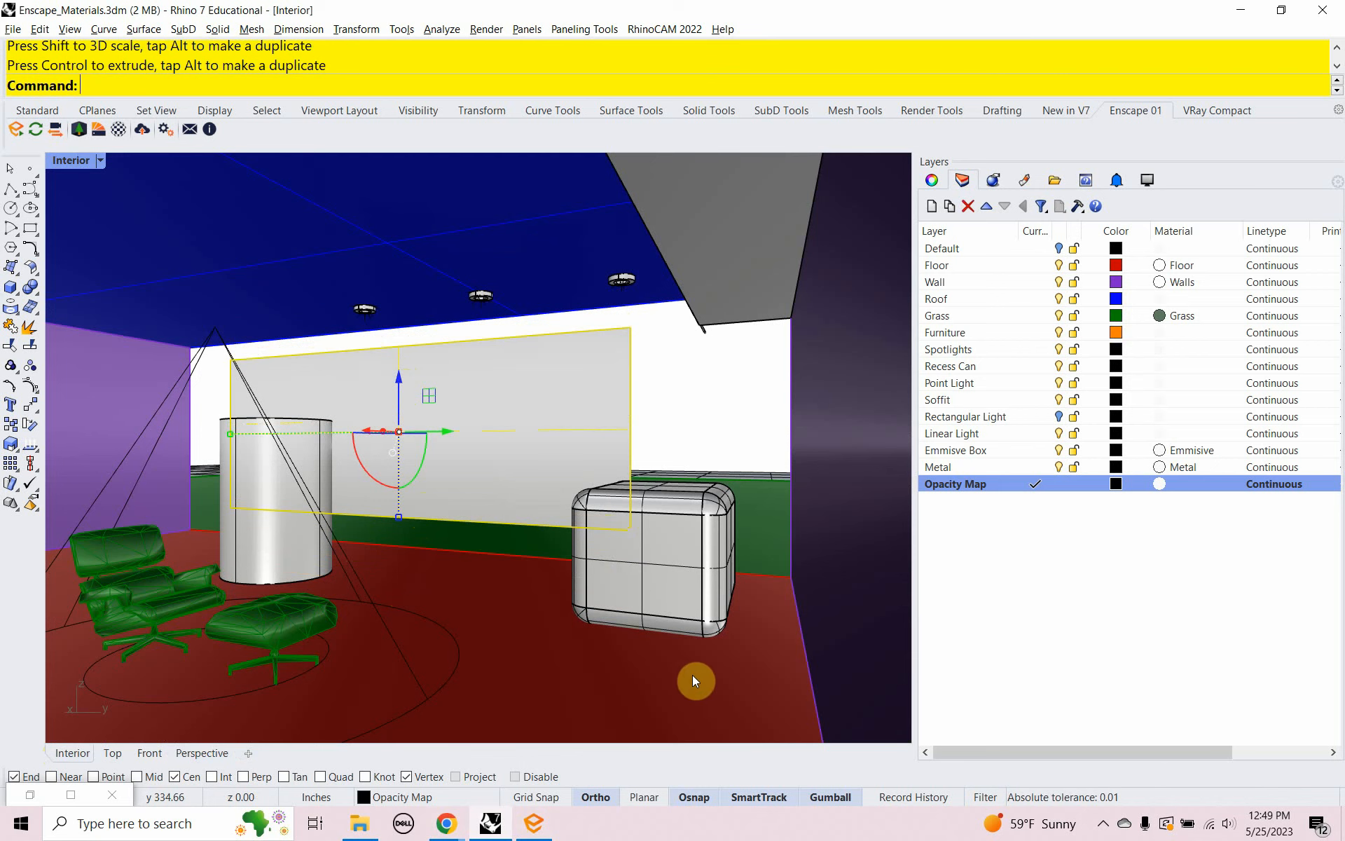
# Step: Switch to ambientCG in Chrome, search its materials for "perforated metal", and open the Sheet Metal 002 material page
pyautogui.hotkey('alt', 'Tab')
pyautogui.hotkey('alt', 'Tab')
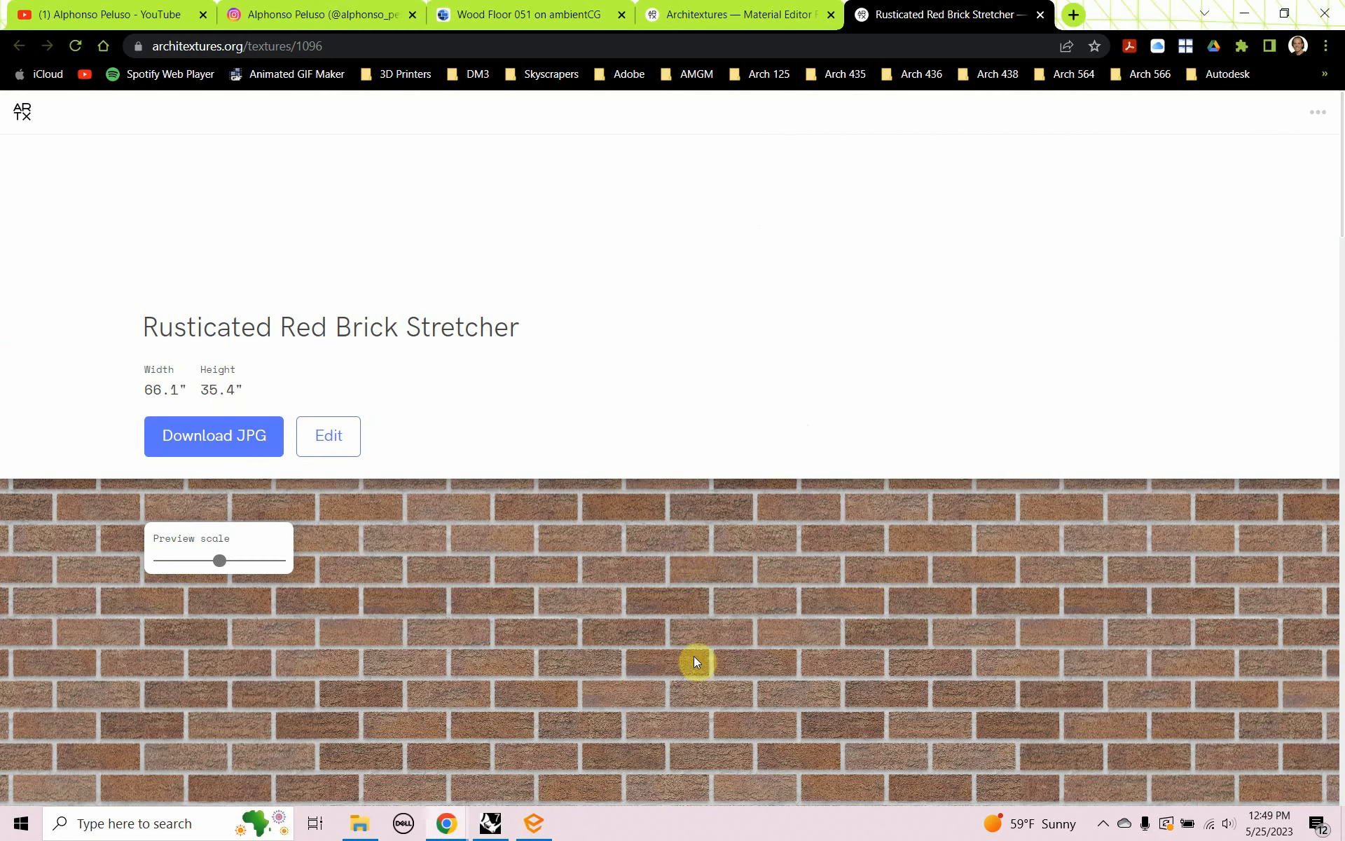
pyautogui.click(540, 16)
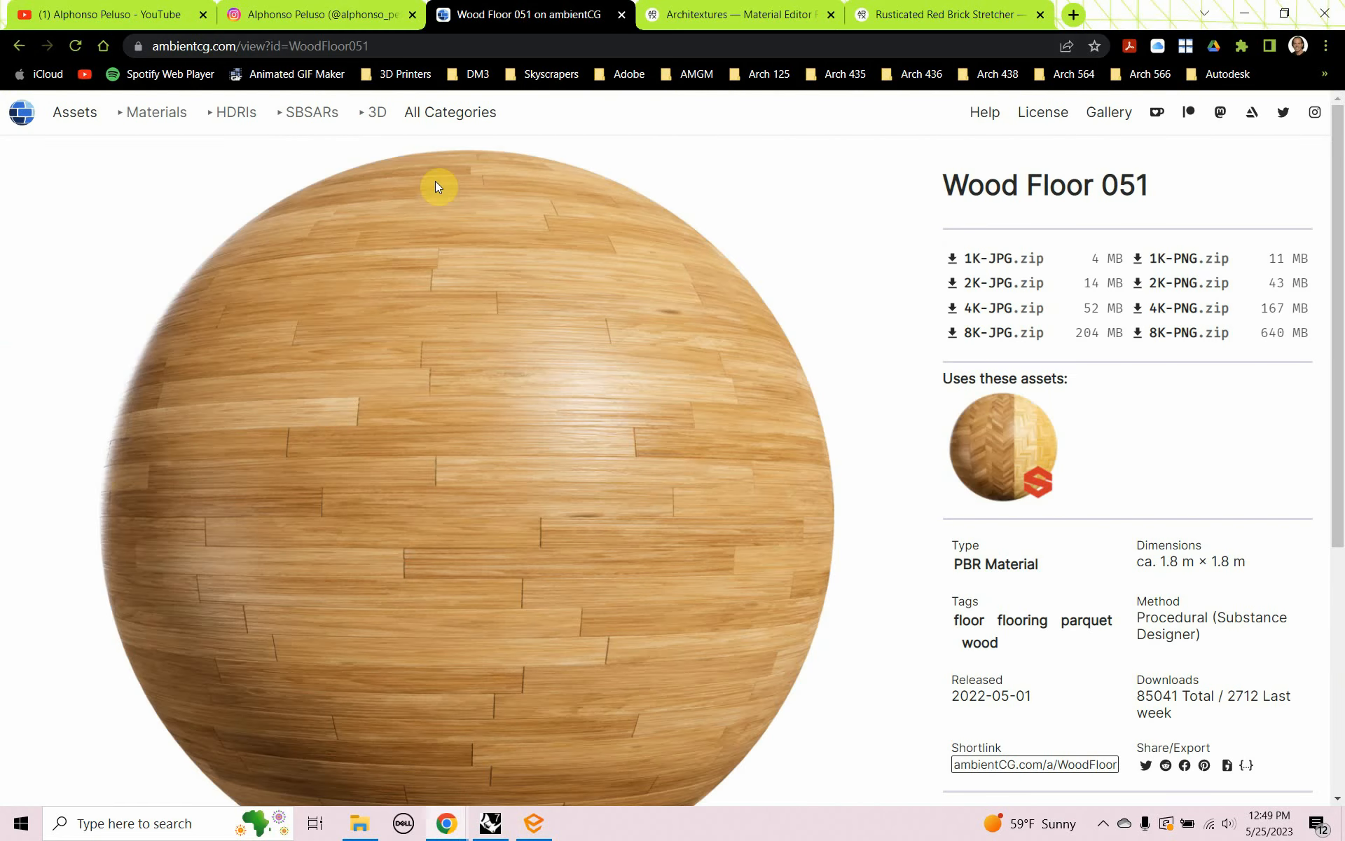
pyautogui.click(163, 114)
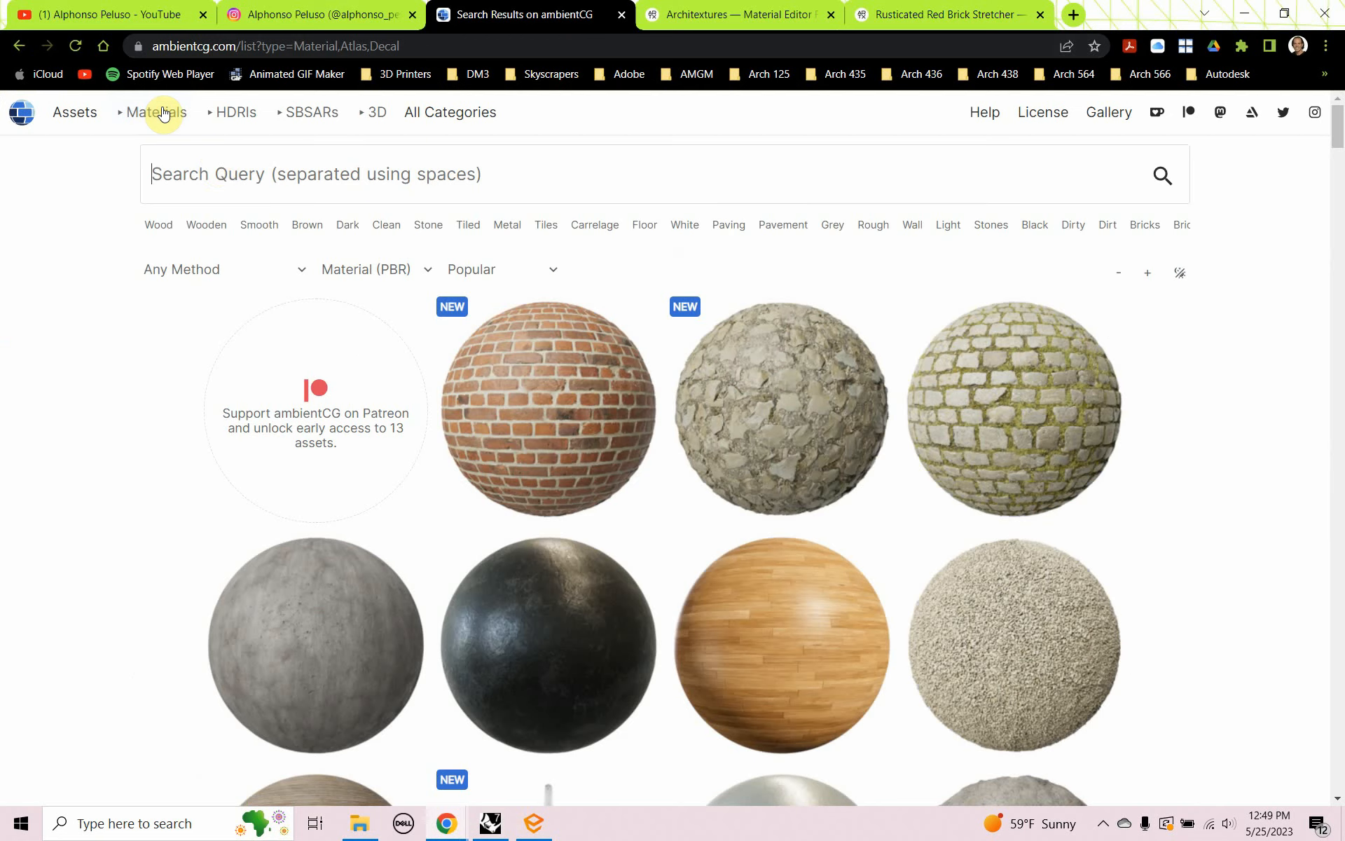
pyautogui.click(217, 171)
pyautogui.write('perforated metal')
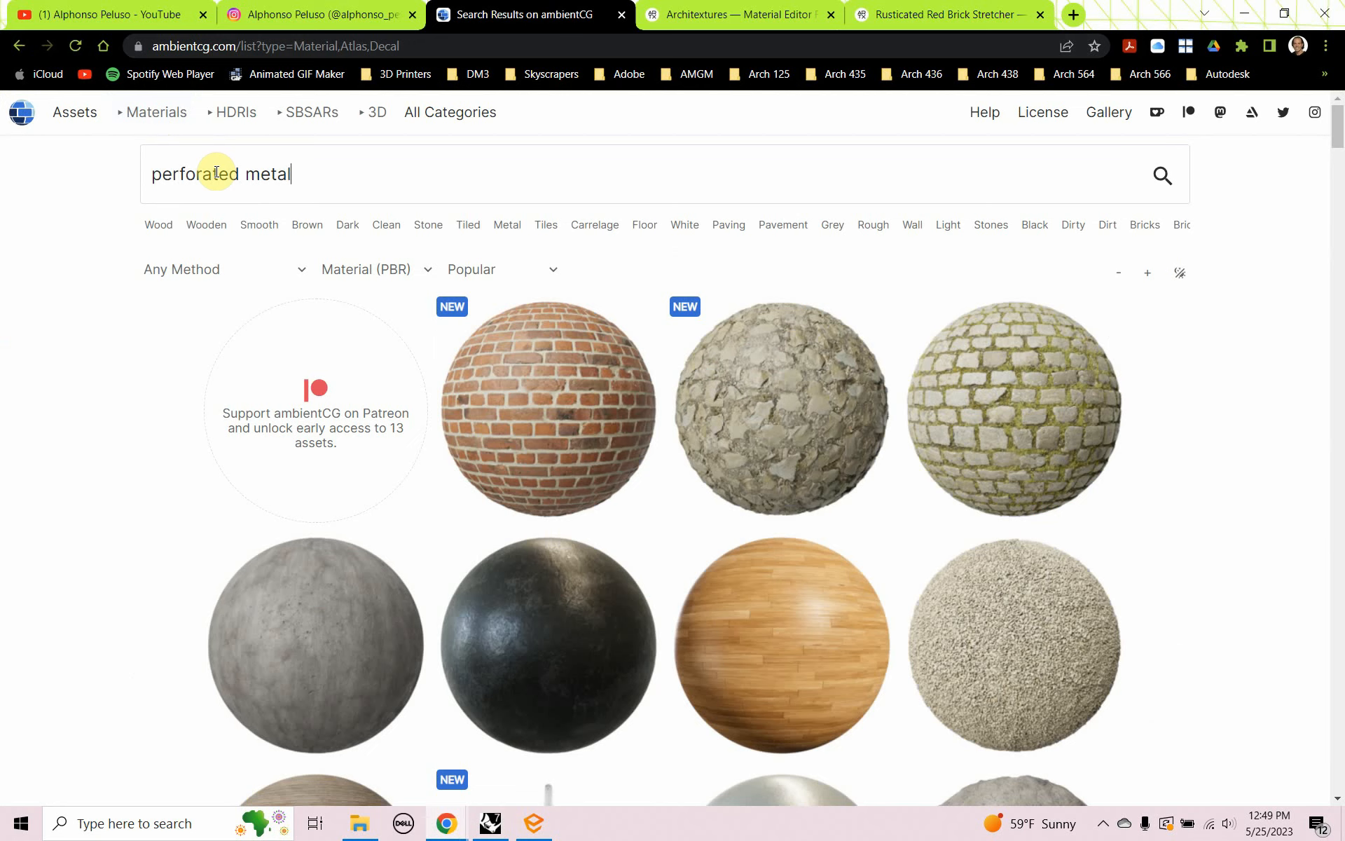
pyautogui.press('Return')
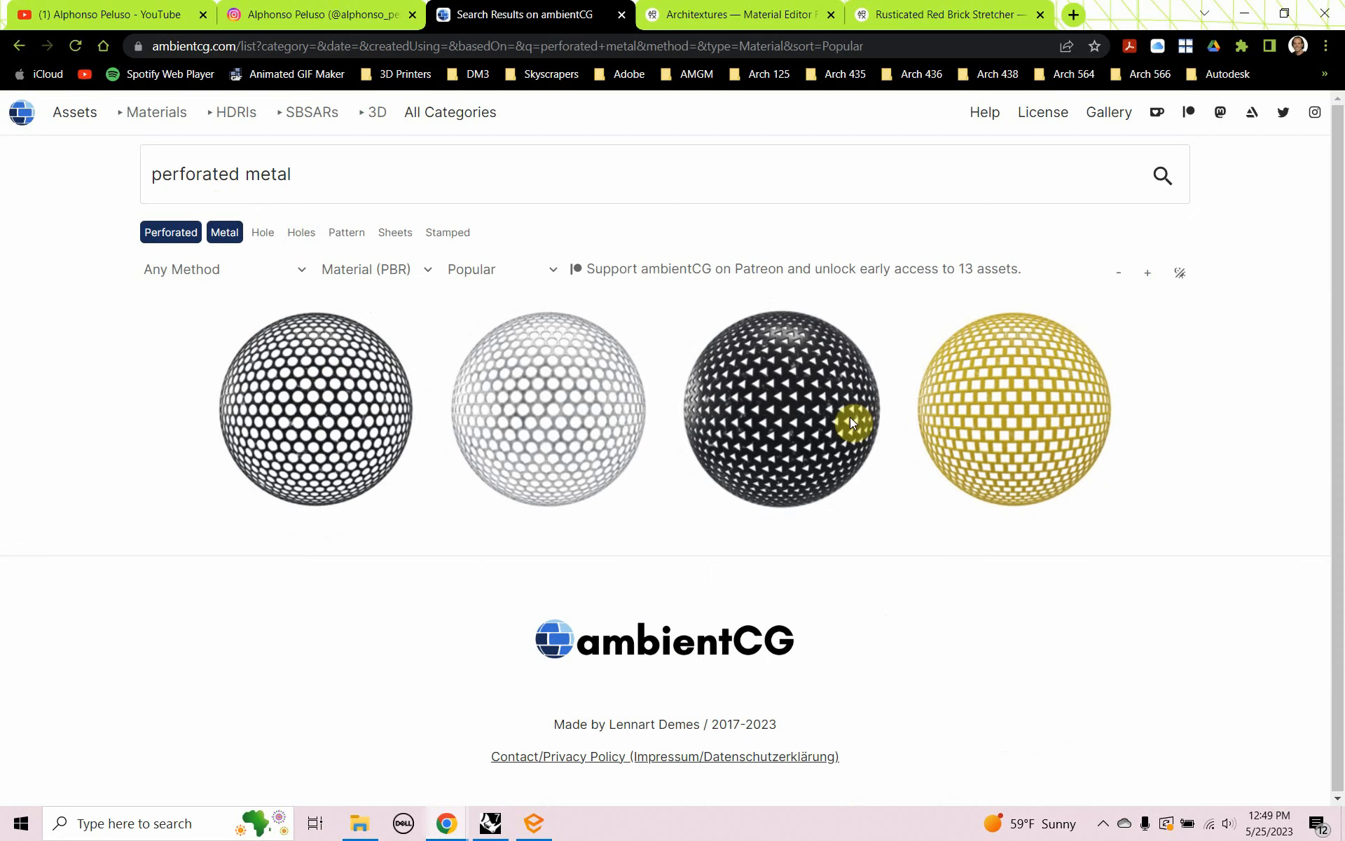
pyautogui.click(534, 415)
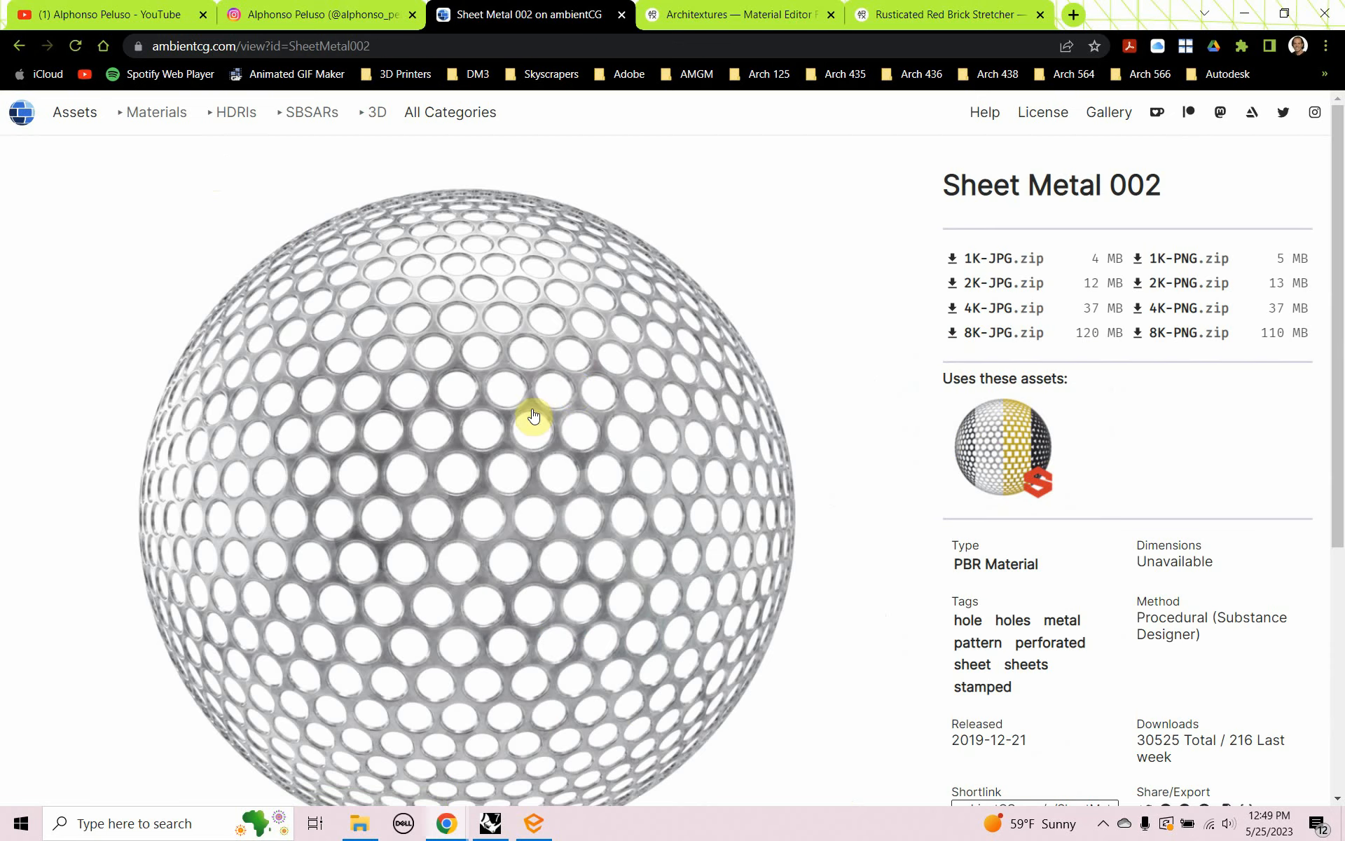
# Step: Download the Sheet Metal 002 1K-JPG zip into the Enscape_Materials Materials folder and extract it to a SheetMetal002_1K-JPG folder there
pyautogui.click(954, 261)
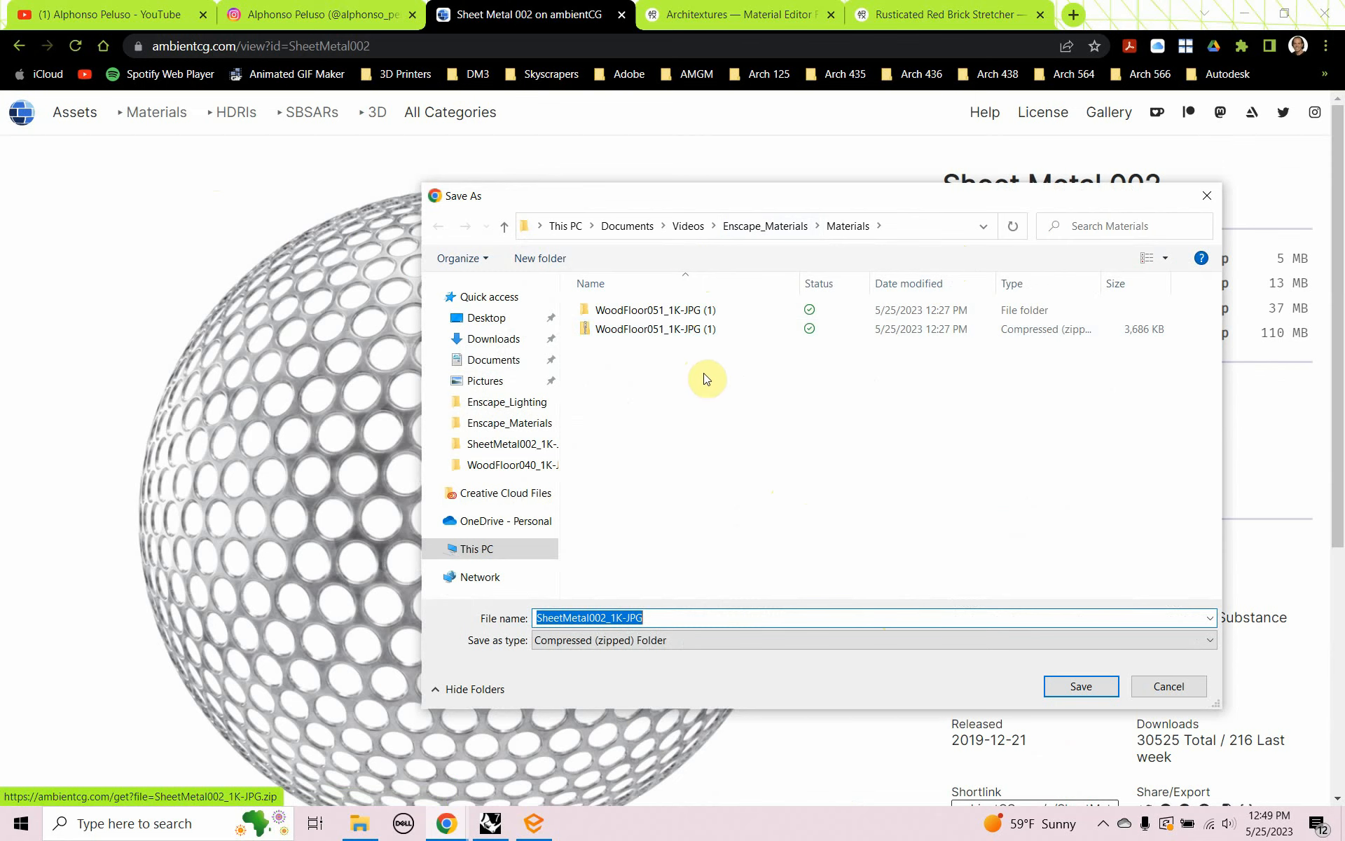
pyautogui.click(1068, 685)
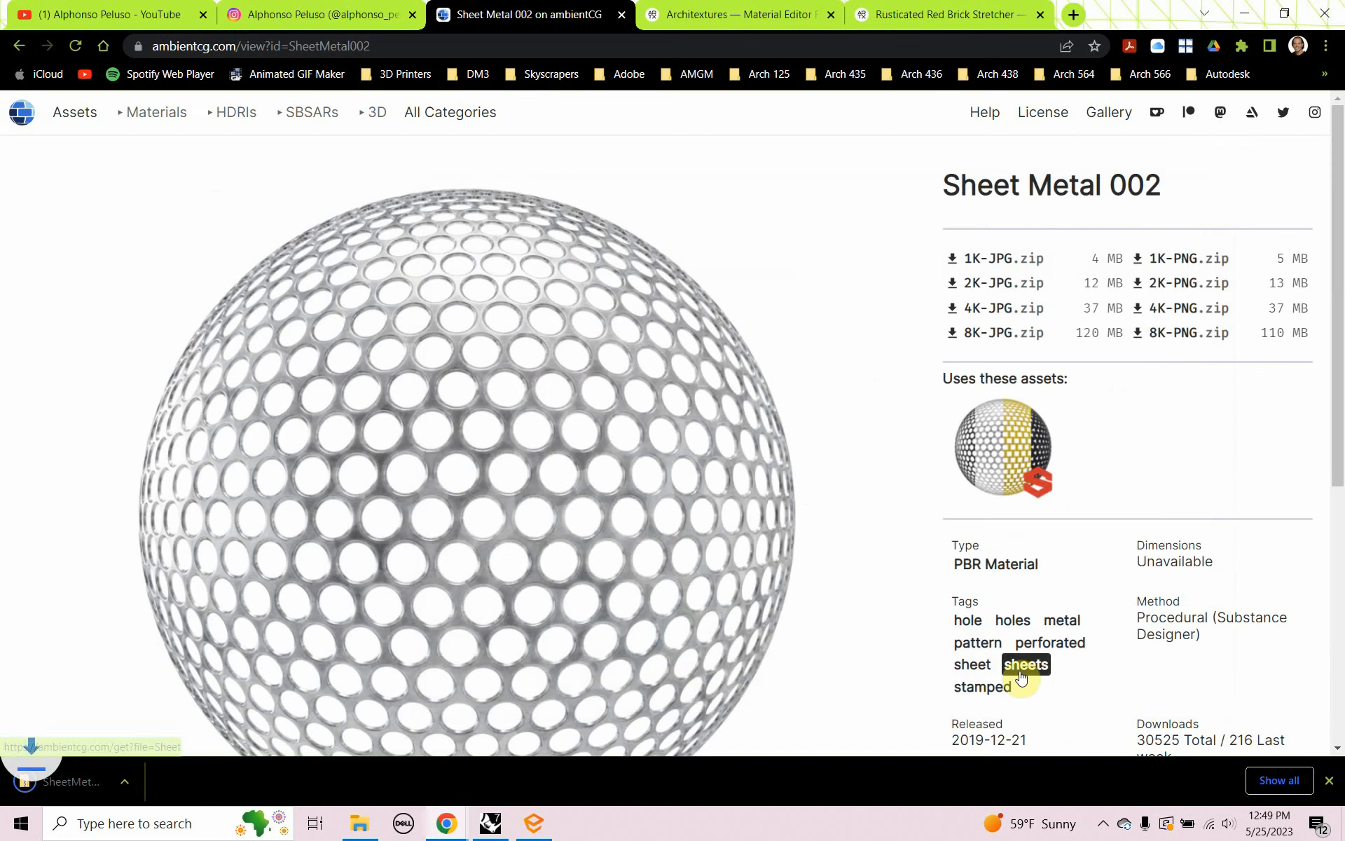
pyautogui.click(188, 780)
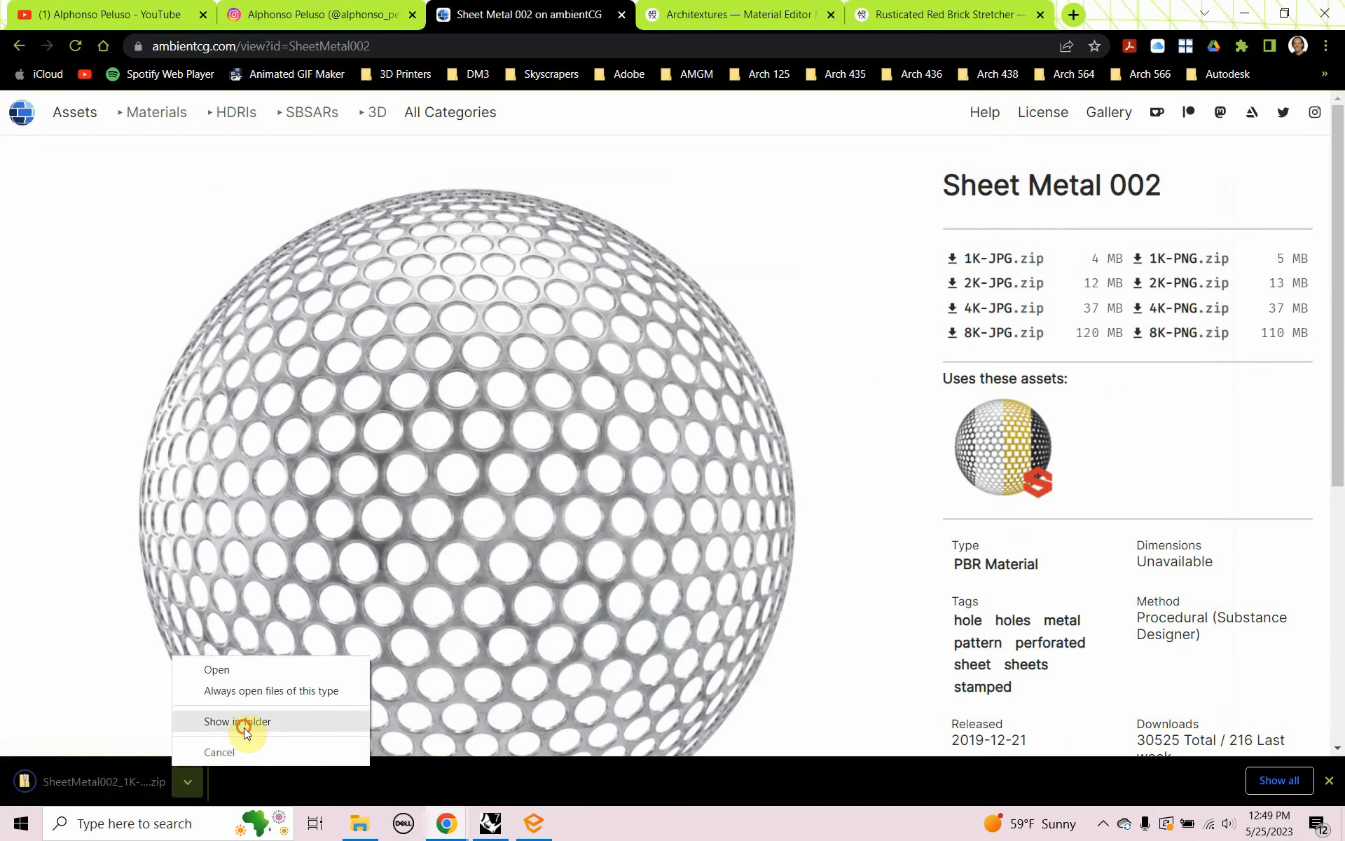
pyautogui.click(245, 725)
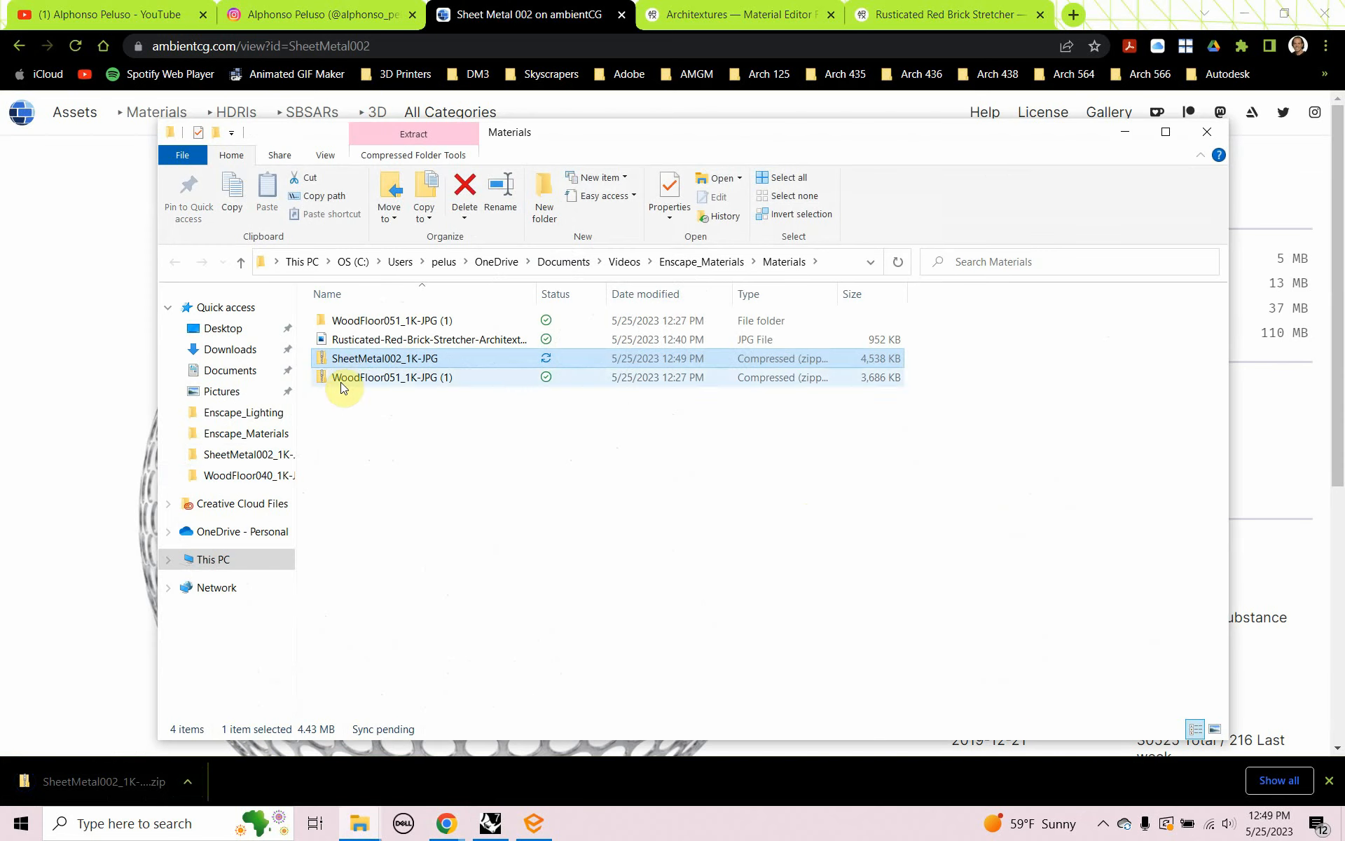
pyautogui.rightClick(347, 359)
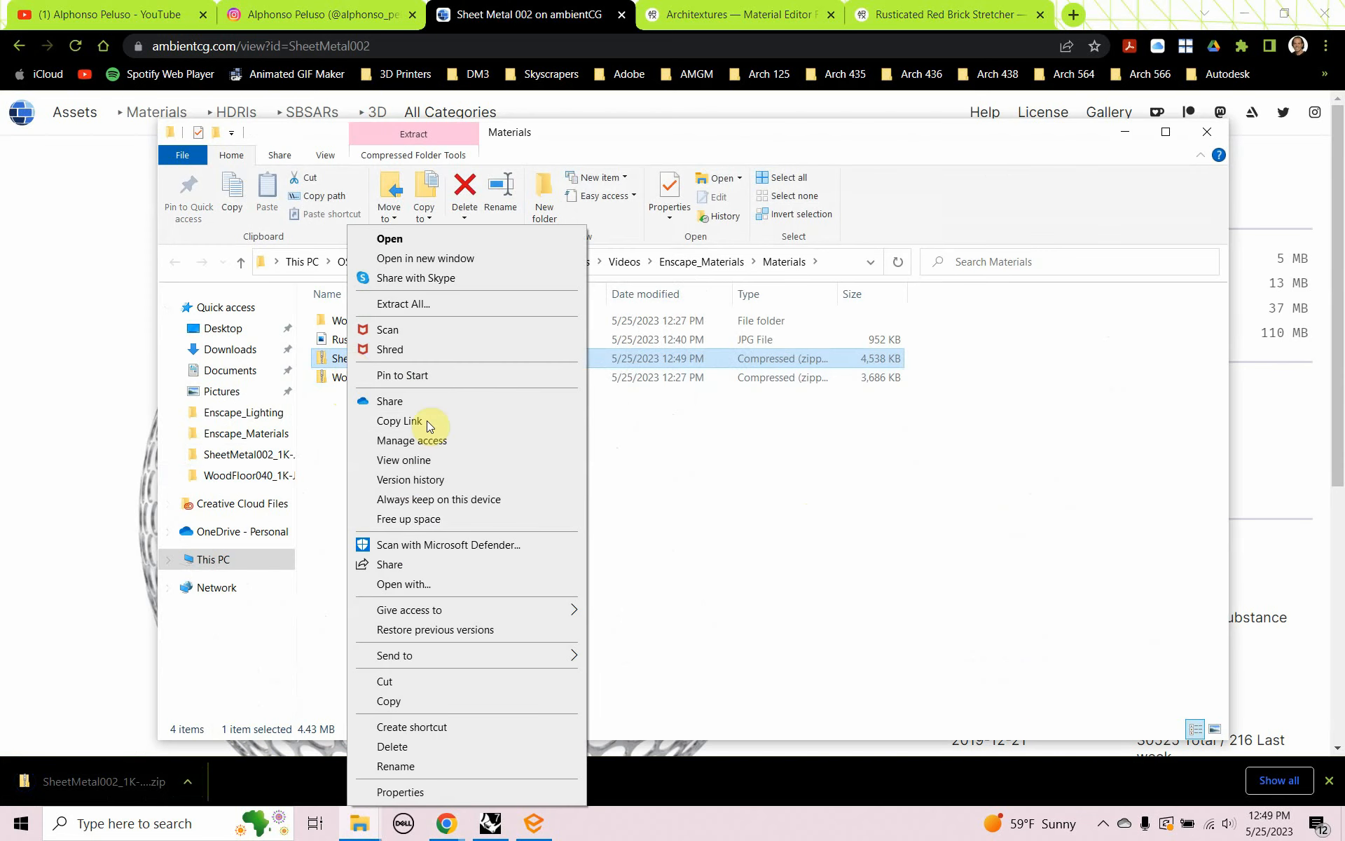
pyautogui.click(451, 306)
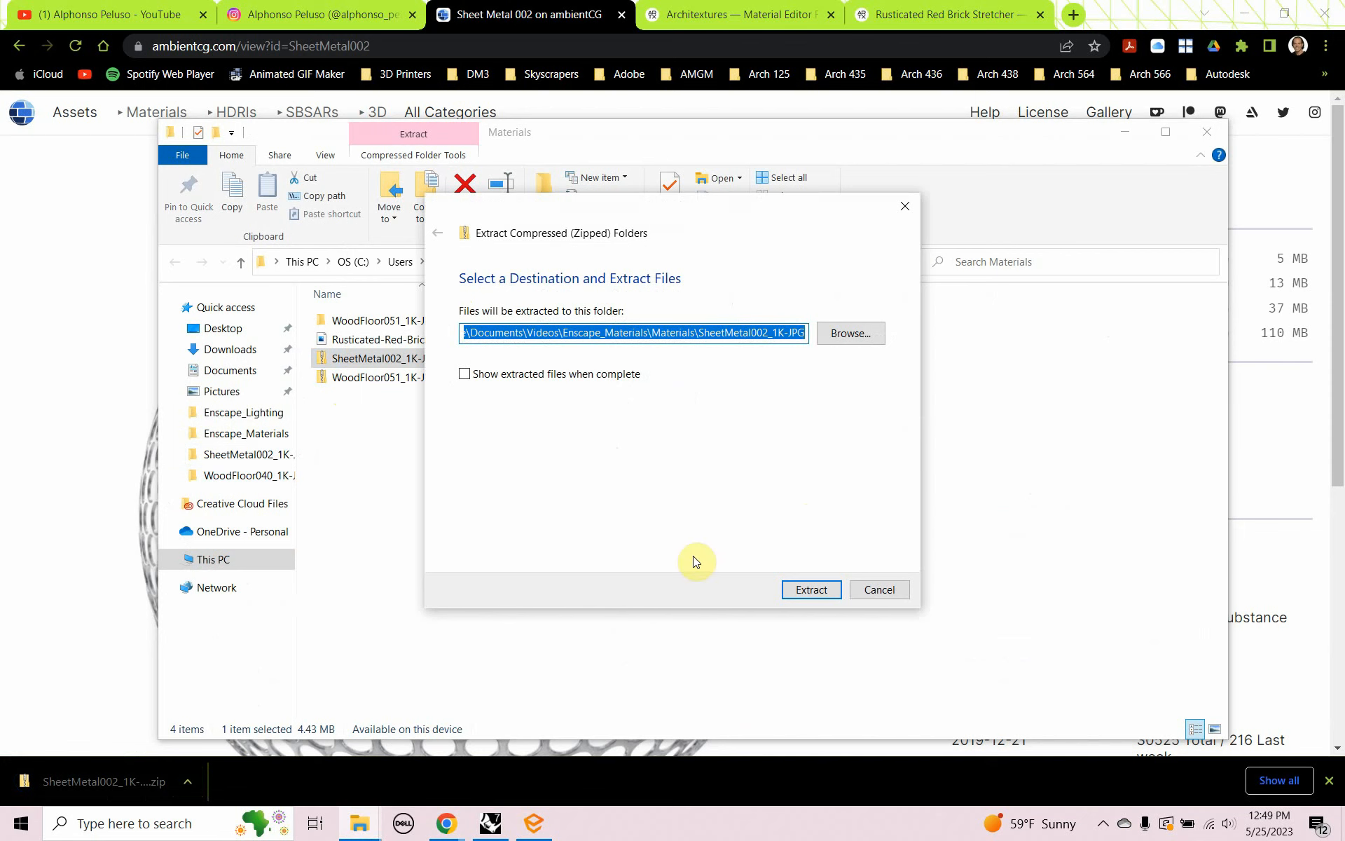
pyautogui.click(795, 588)
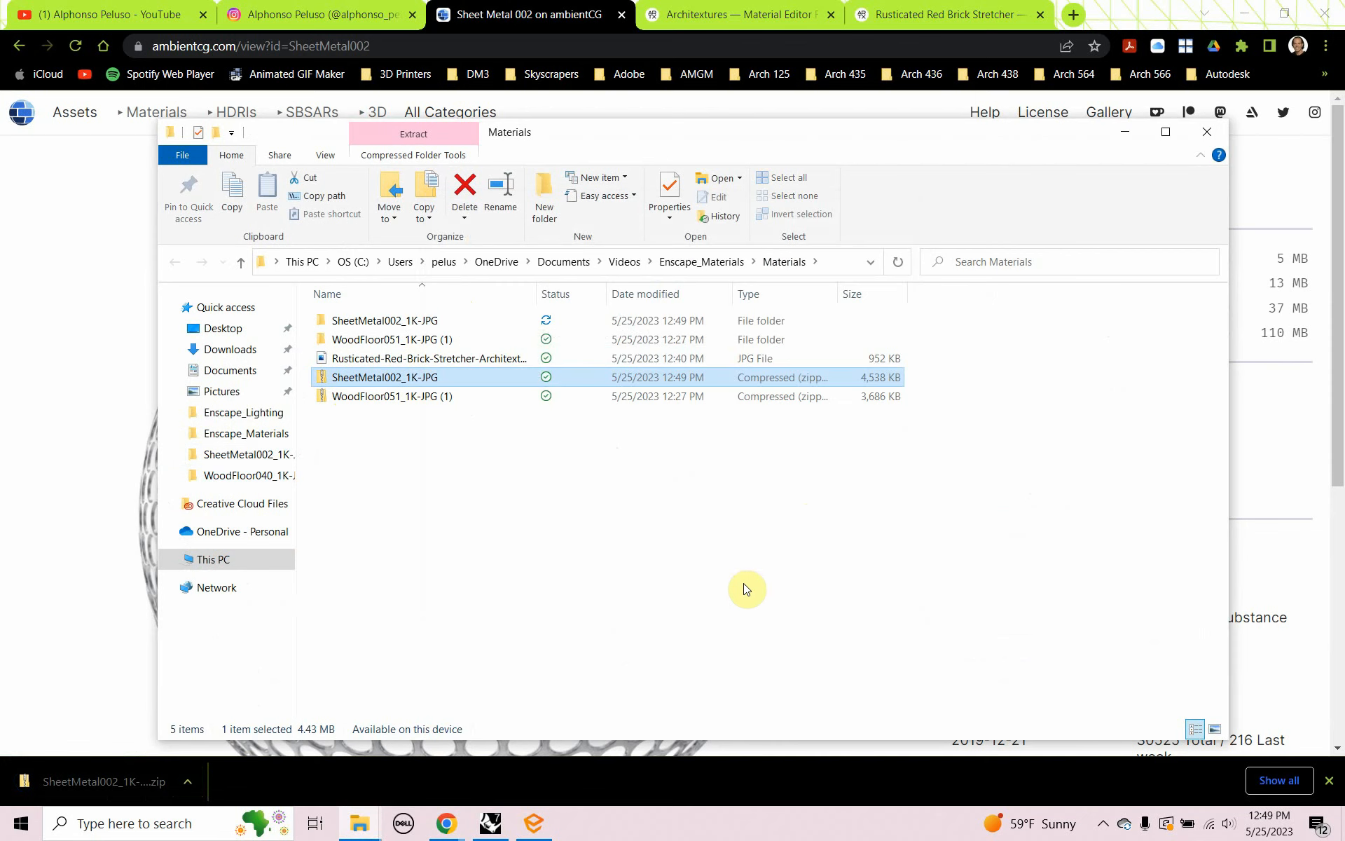
# Step: Open the extracted SheetMetal002_1K-JPG folder and examine its Color, PREVIEW and Opacity images
pyautogui.doubleClick(348, 322)
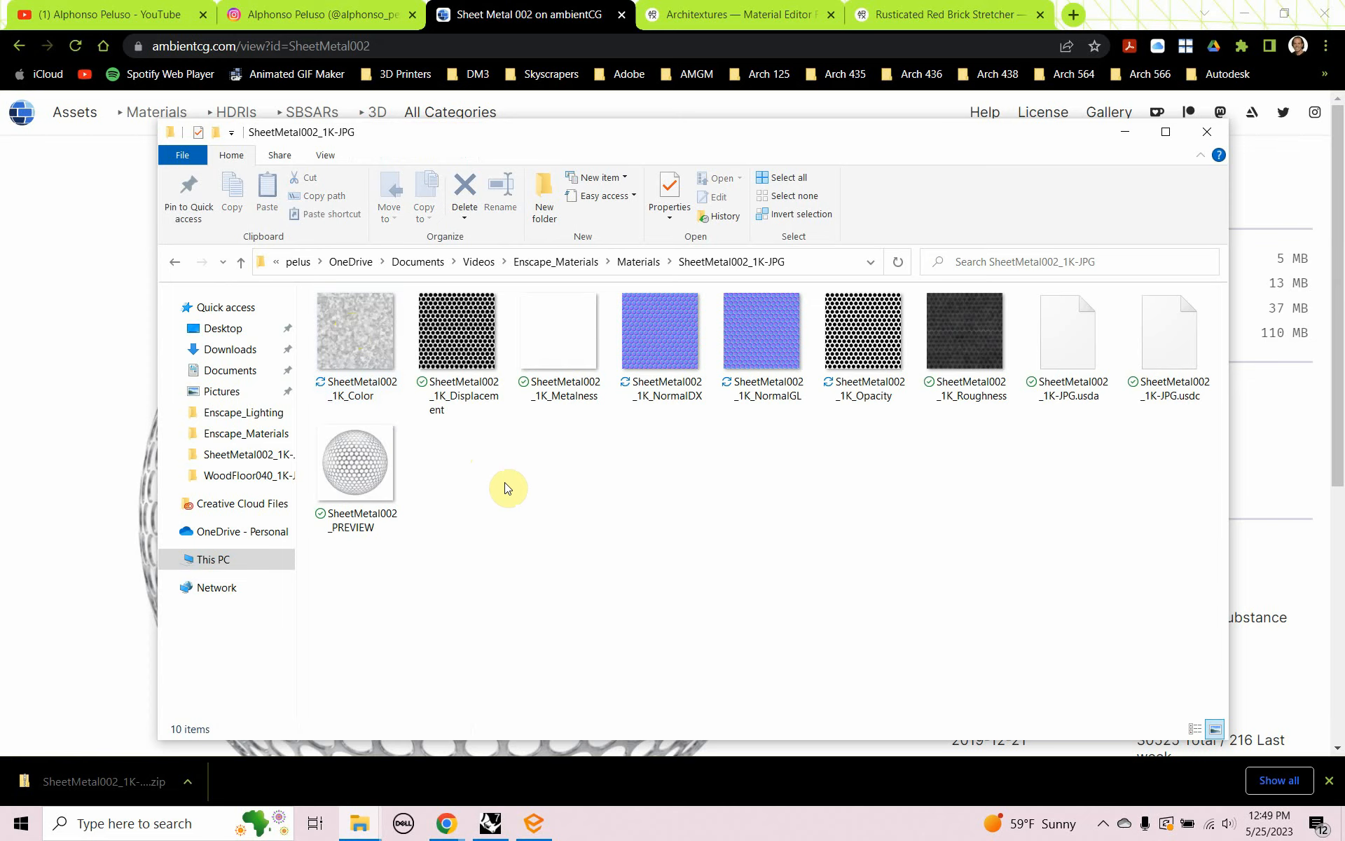
pyautogui.doubleClick(354, 346)
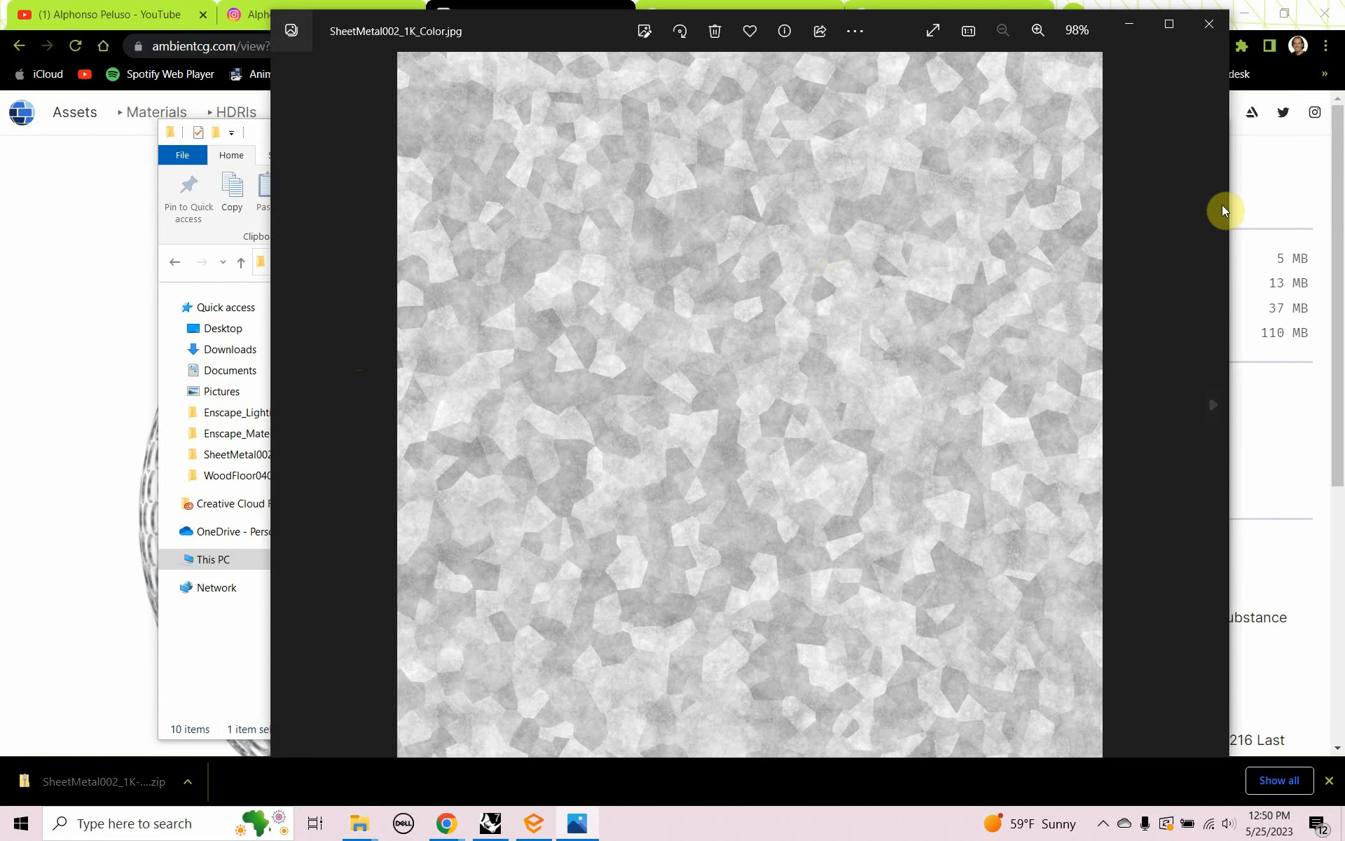
pyautogui.click(1205, 25)
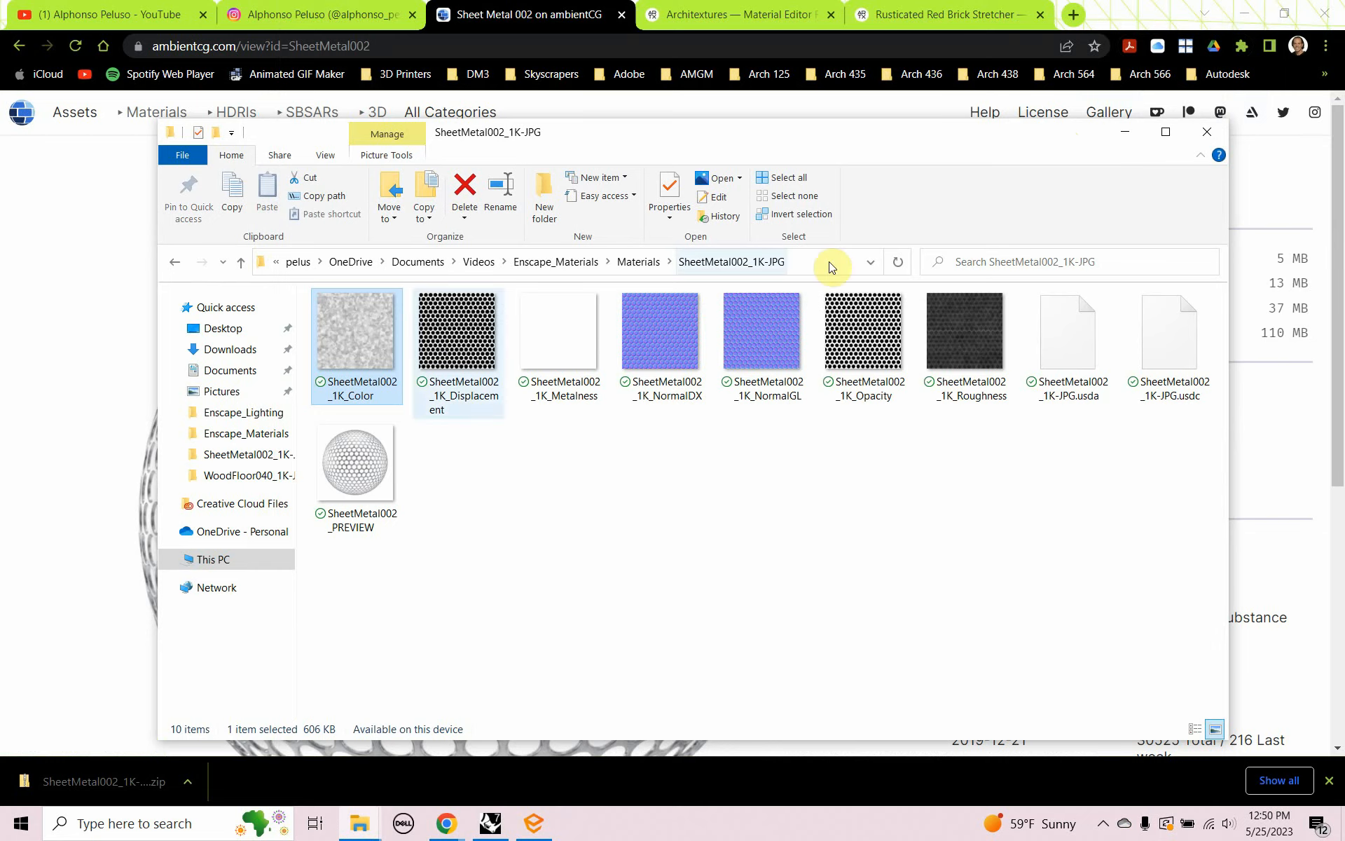
pyautogui.doubleClick(352, 462)
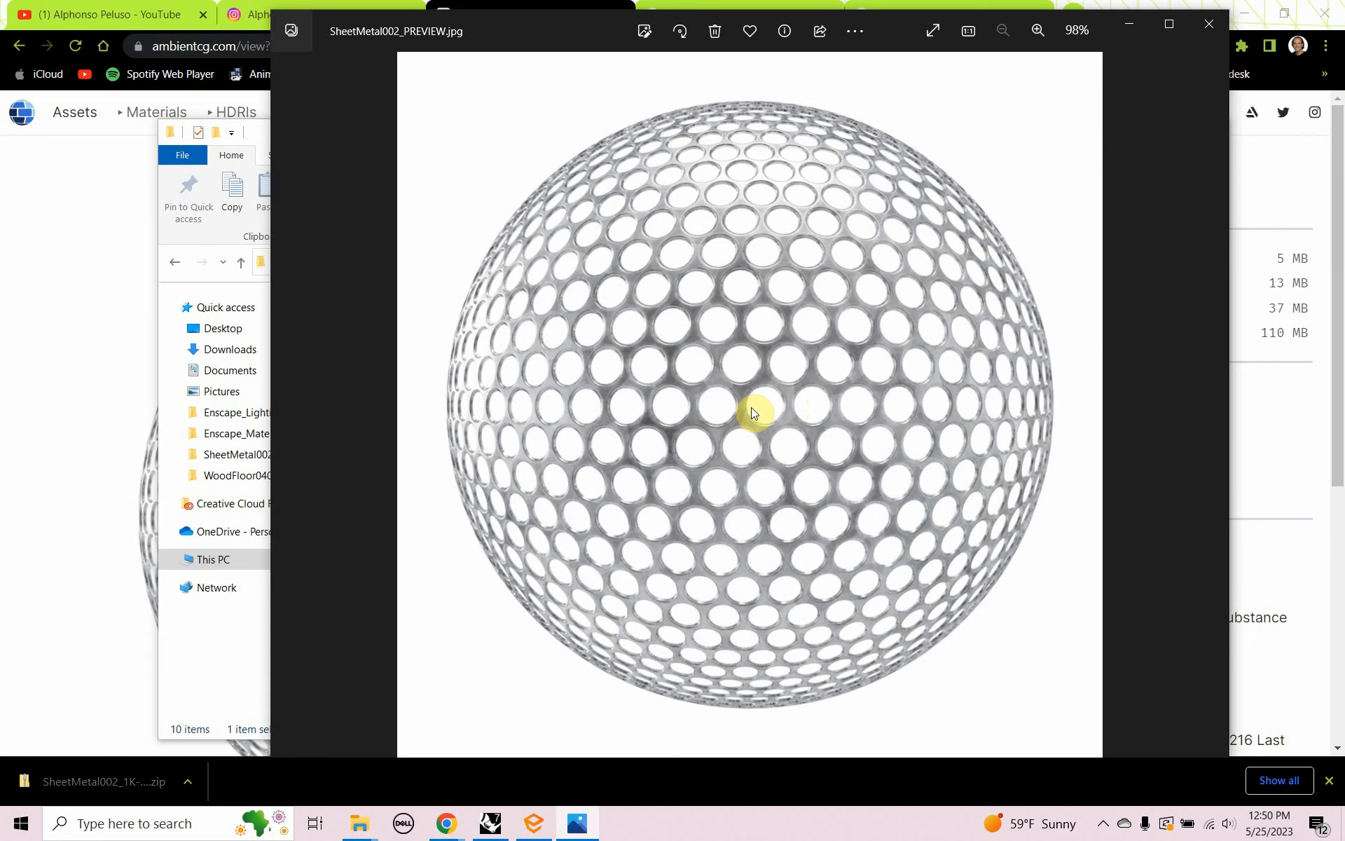
pyautogui.click(1212, 36)
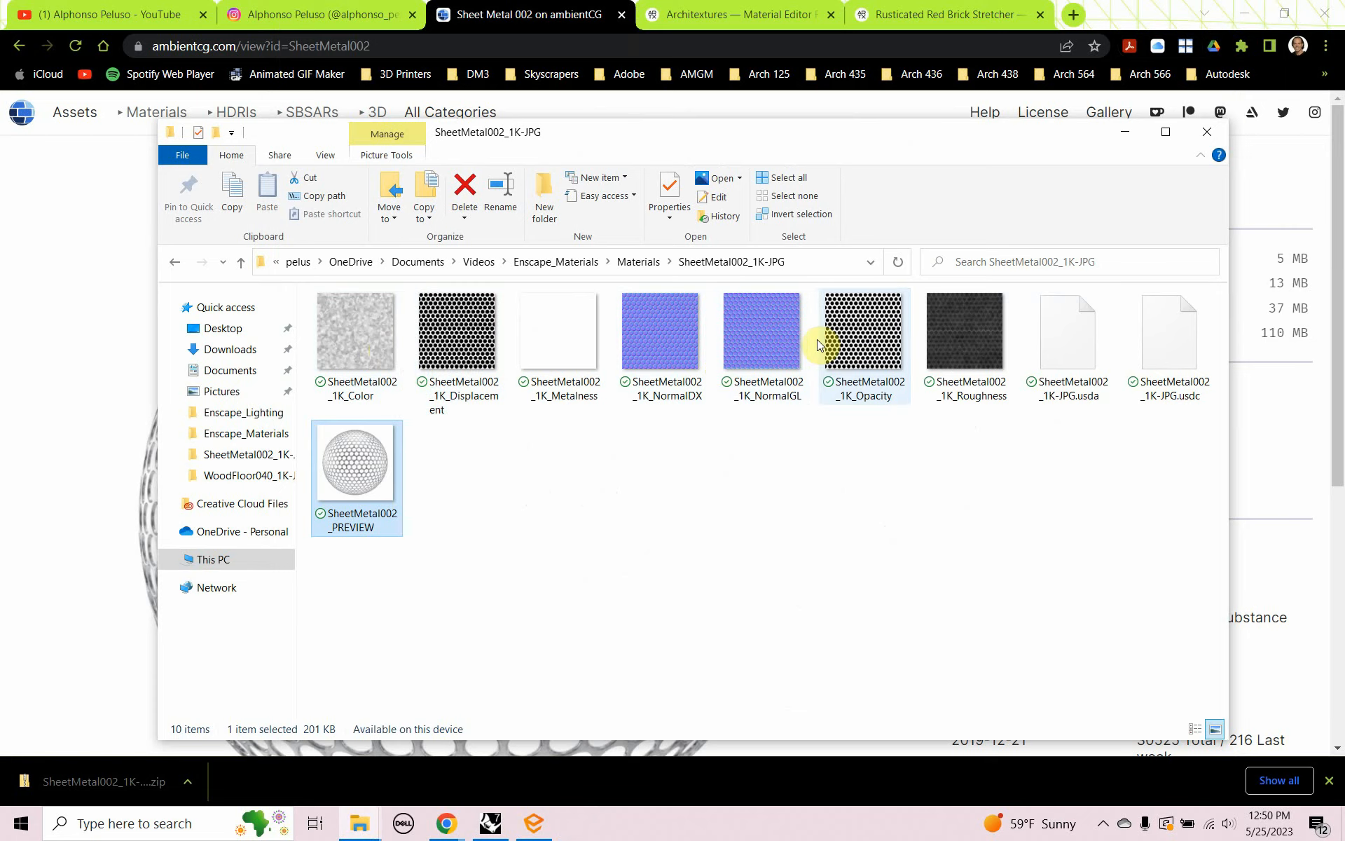
pyautogui.doubleClick(838, 342)
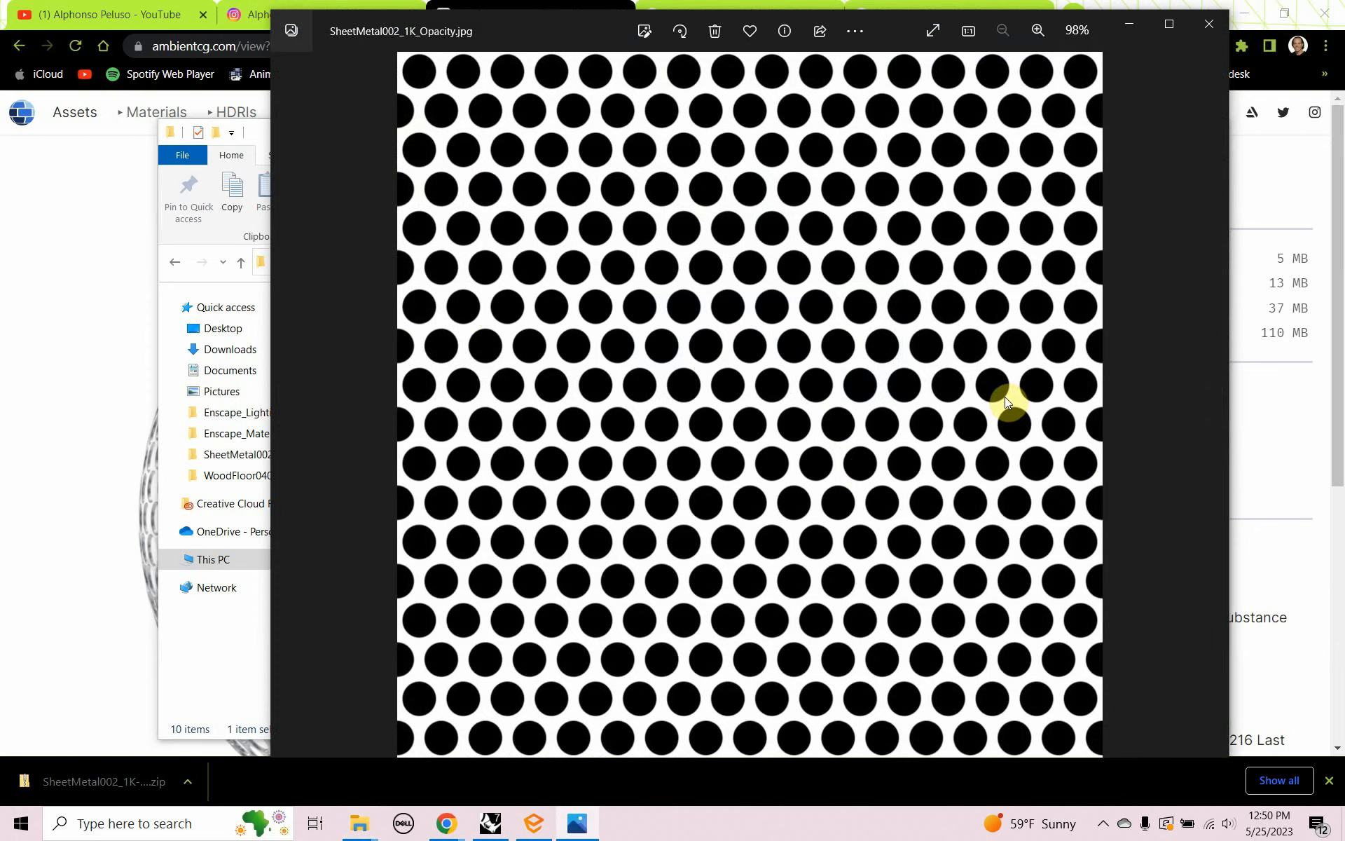
# Step: Return to Rhino and give the Opacity Map layer an Enscape-type material named Perforated Metal
pyautogui.click(1207, 28)
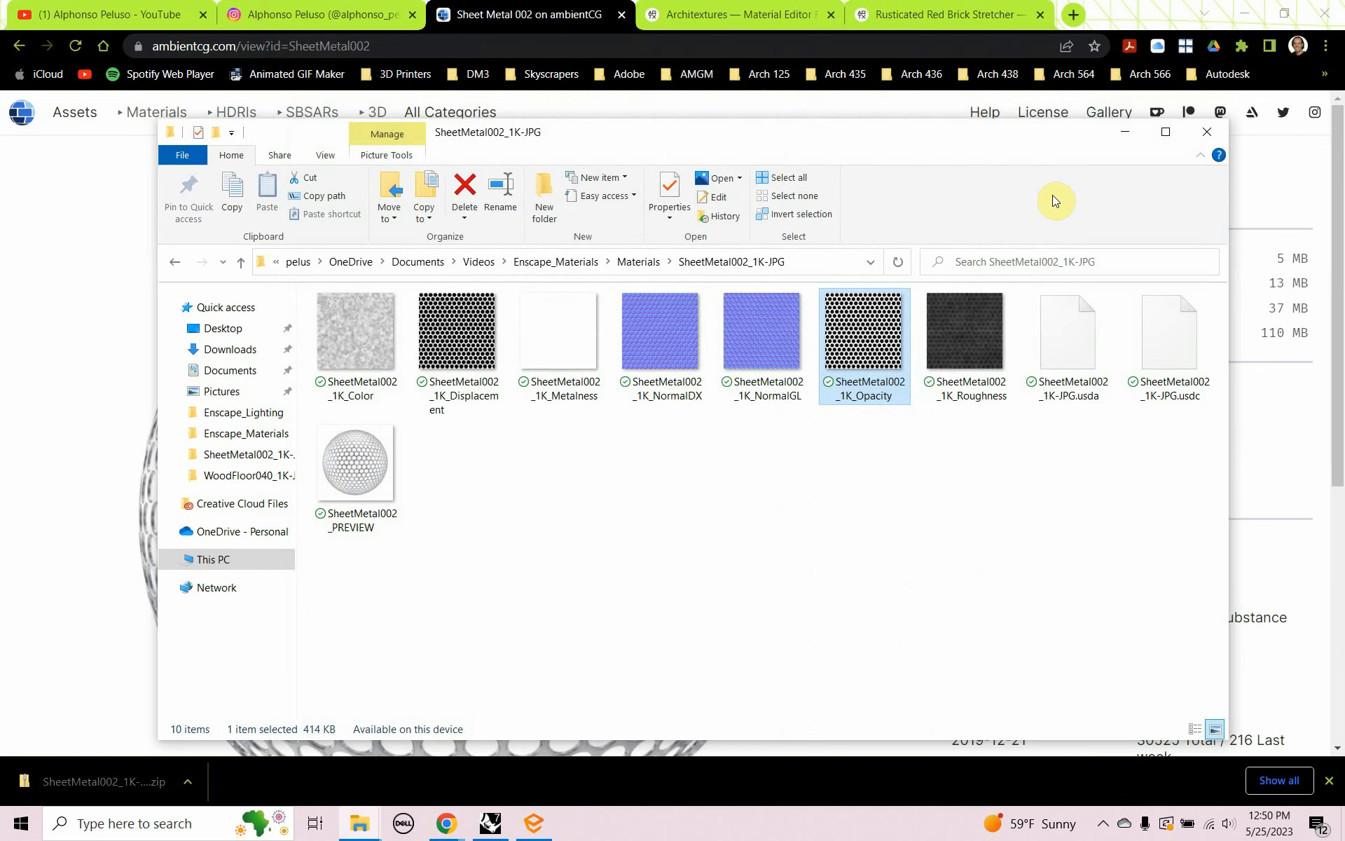
pyautogui.click(1124, 132)
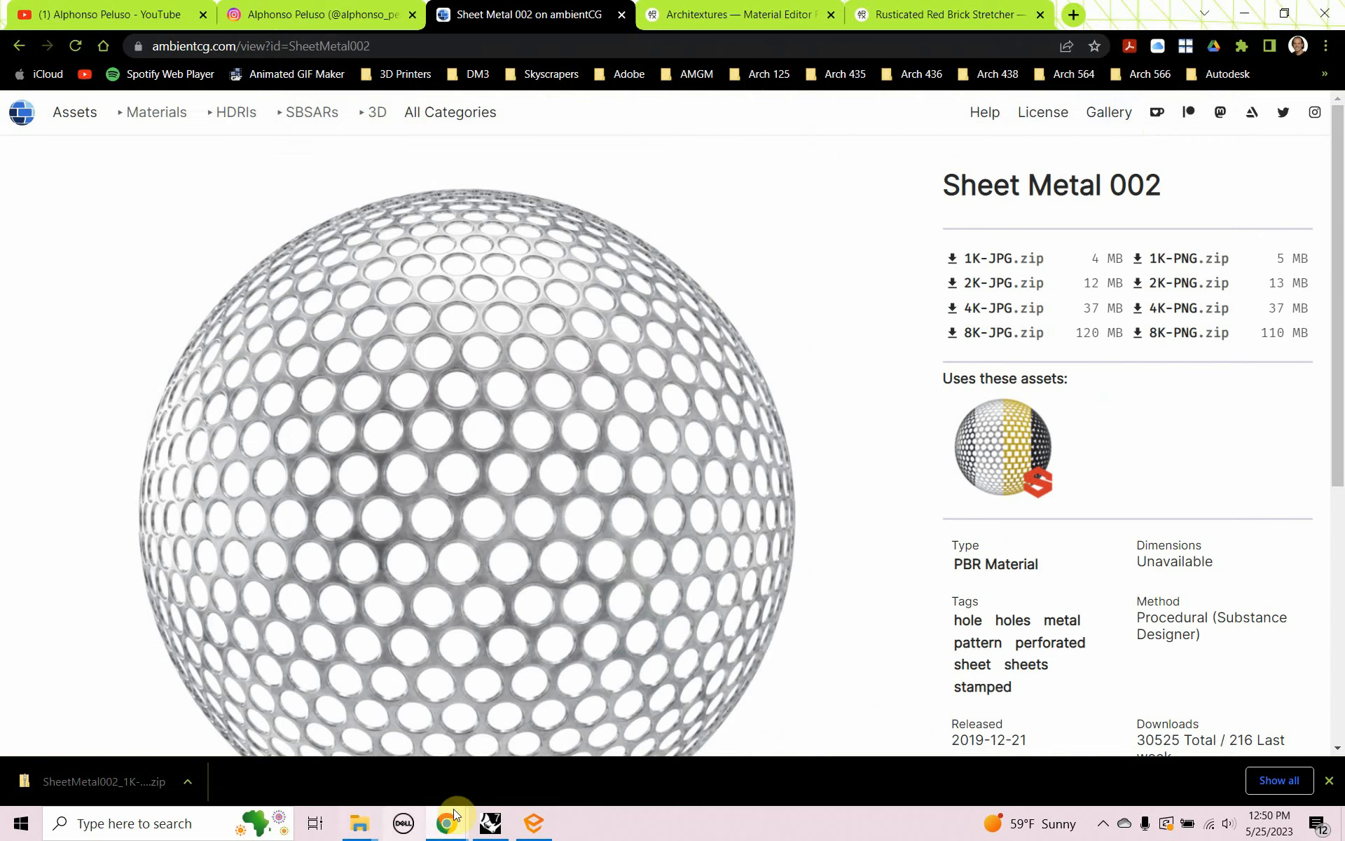
pyautogui.click(491, 824)
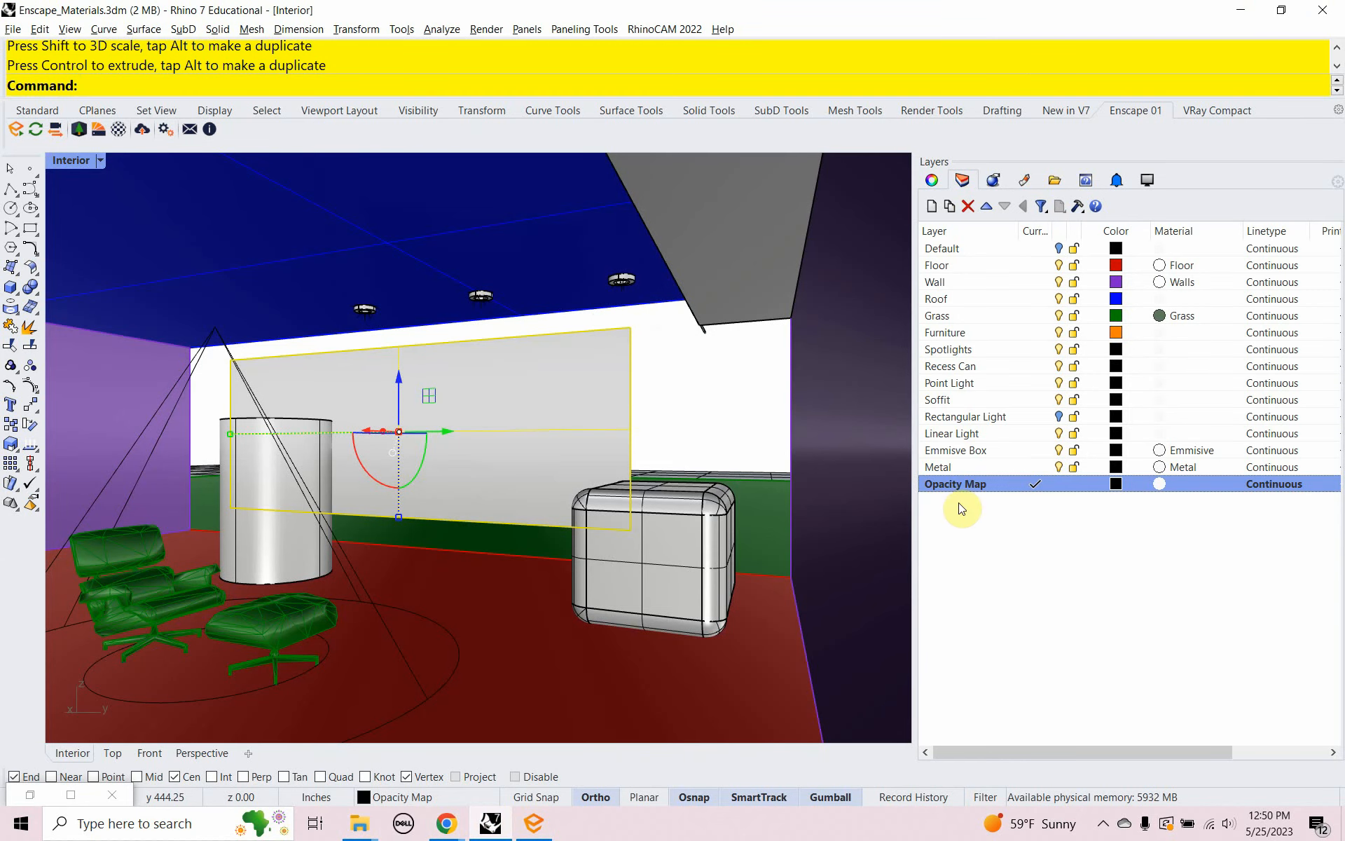
pyautogui.click(1159, 482)
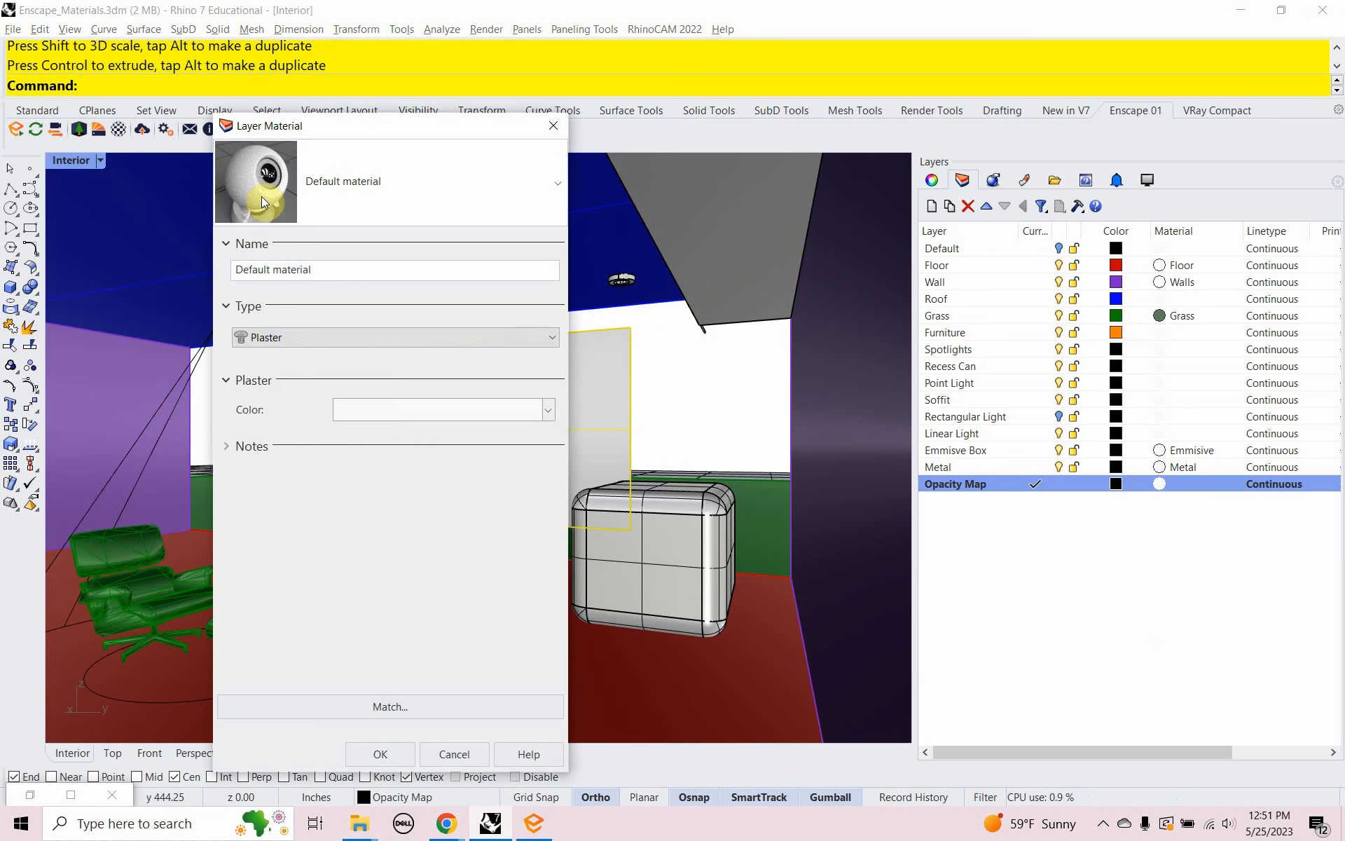
pyautogui.moveTo(321, 267); pyautogui.dragTo(241, 254)
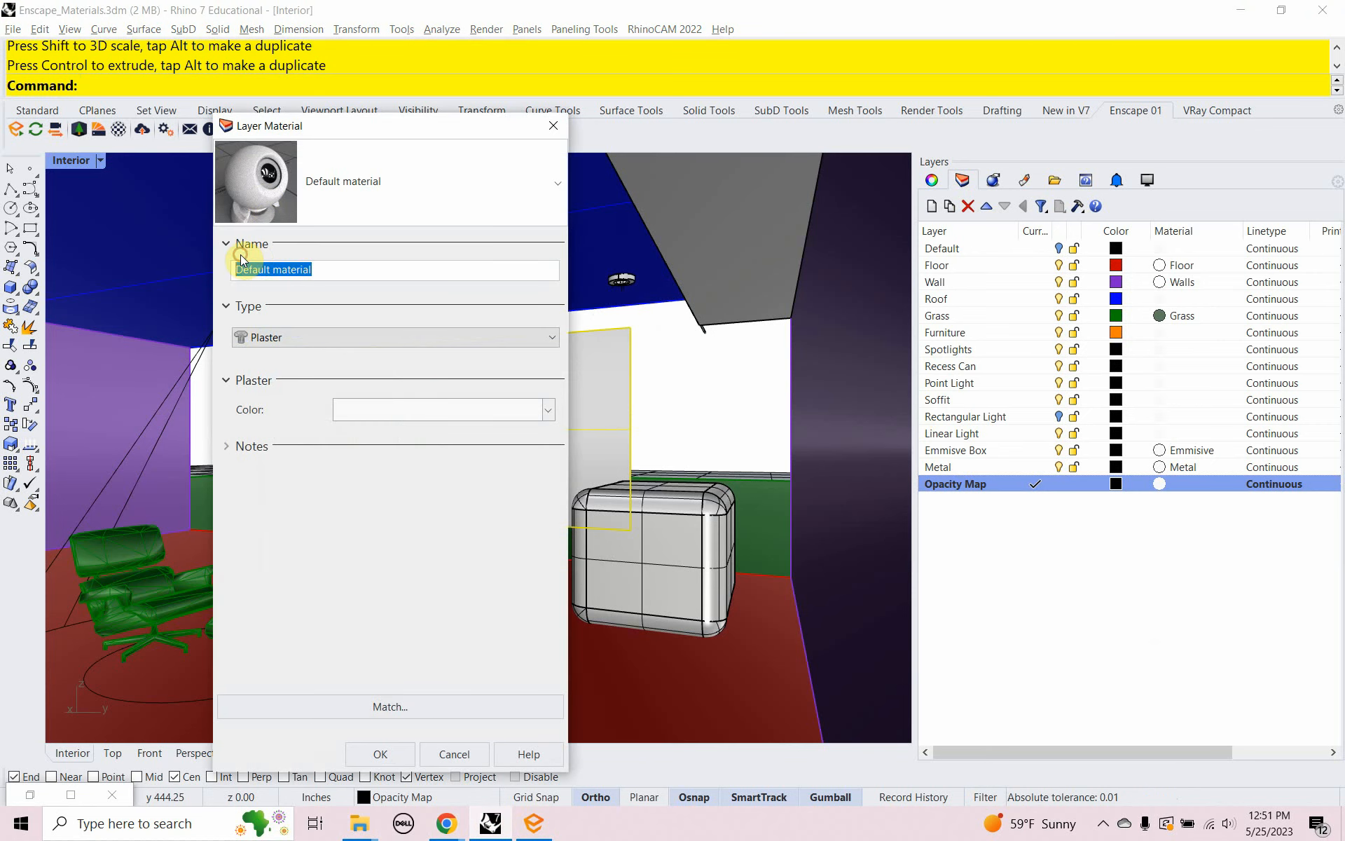
pyautogui.write('Perfora')
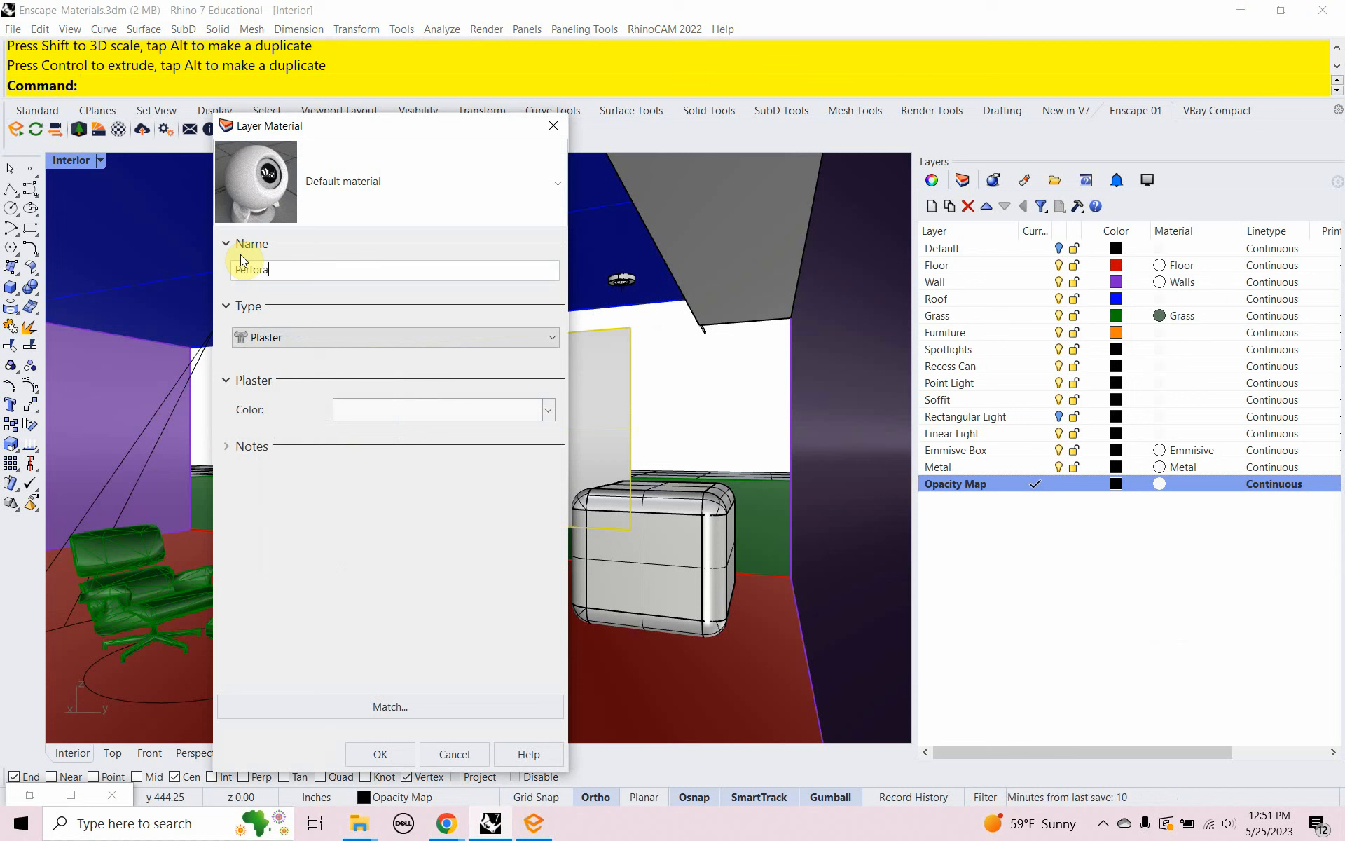
pyautogui.write('ted Metal')
pyautogui.click(319, 338)
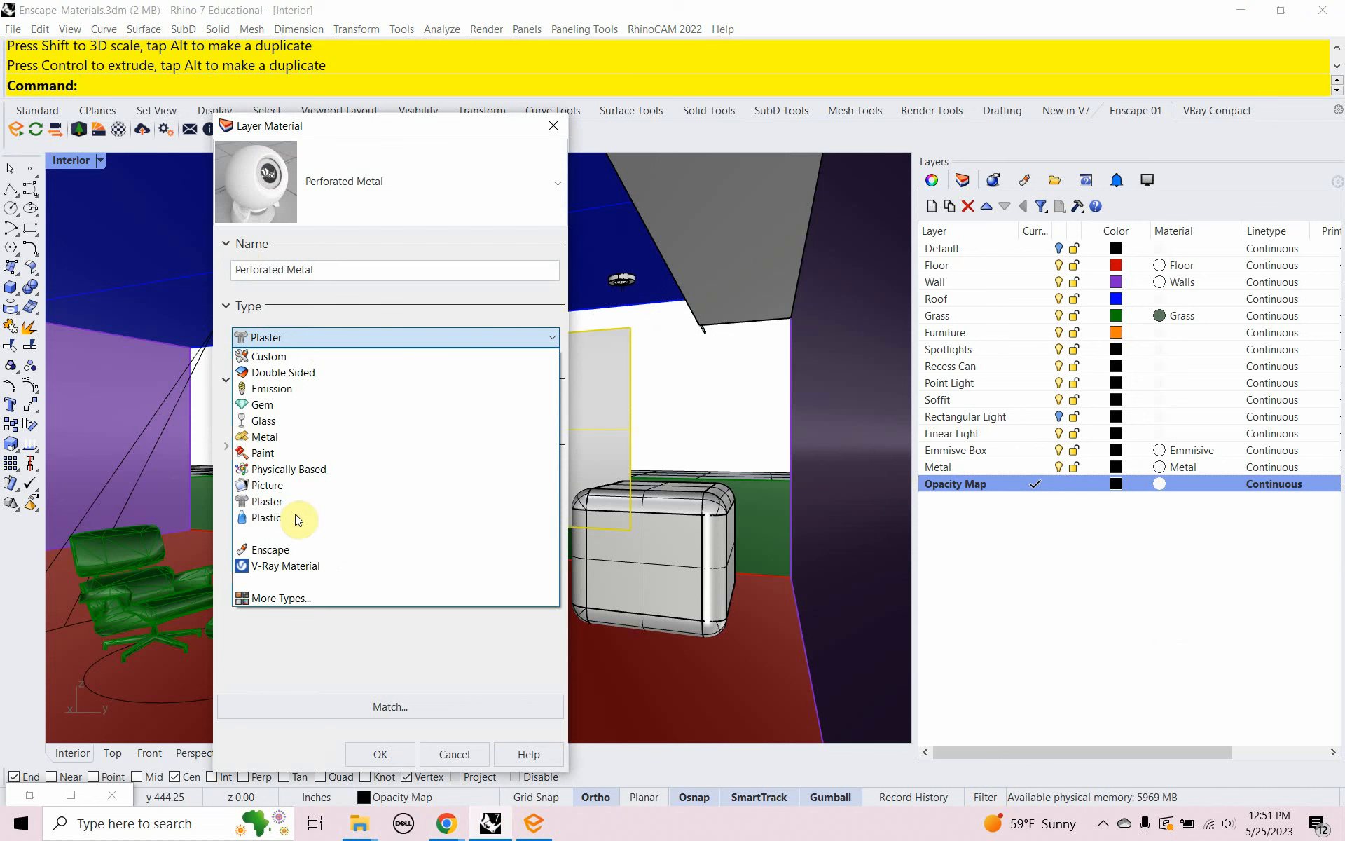
pyautogui.click(295, 550)
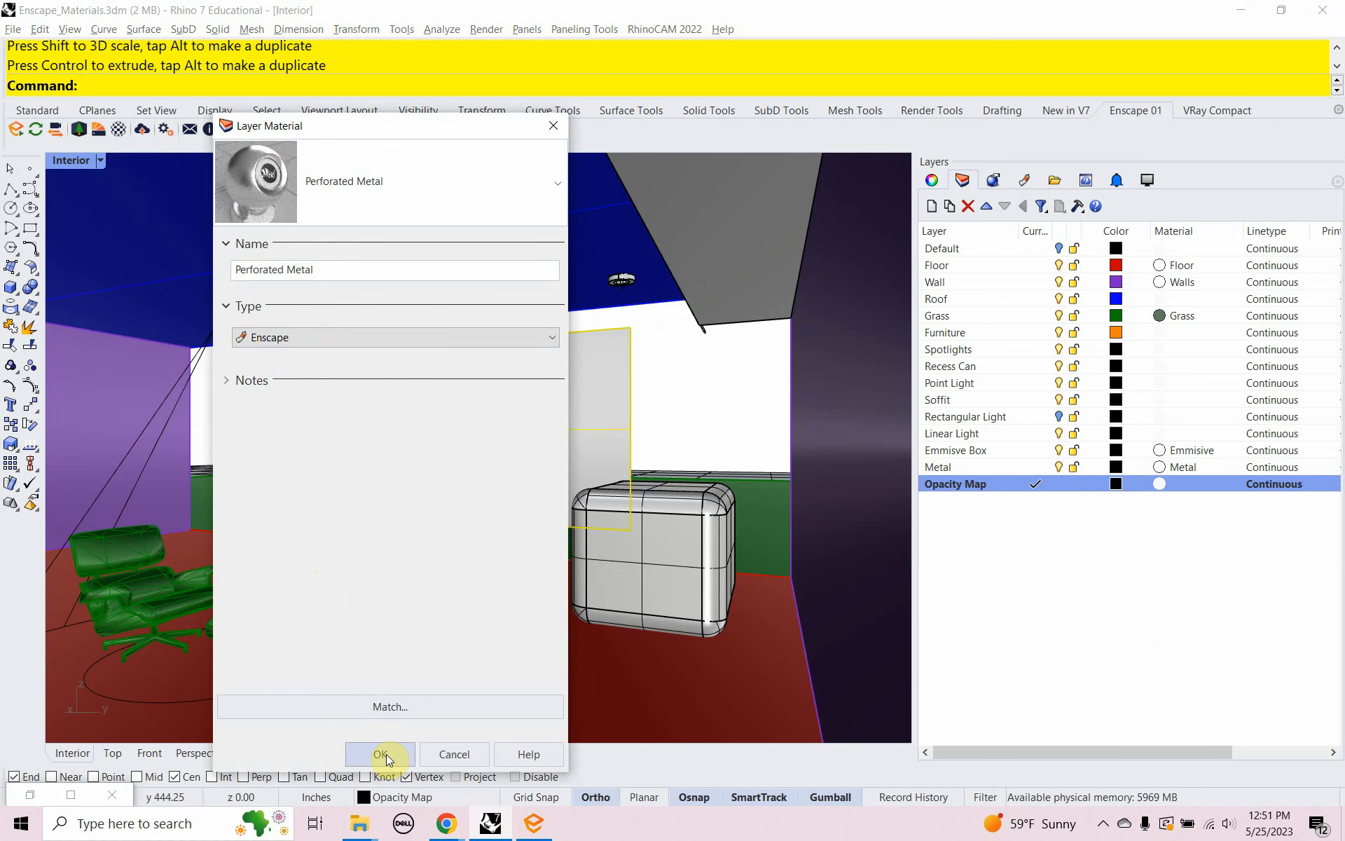
pyautogui.click(267, 178)
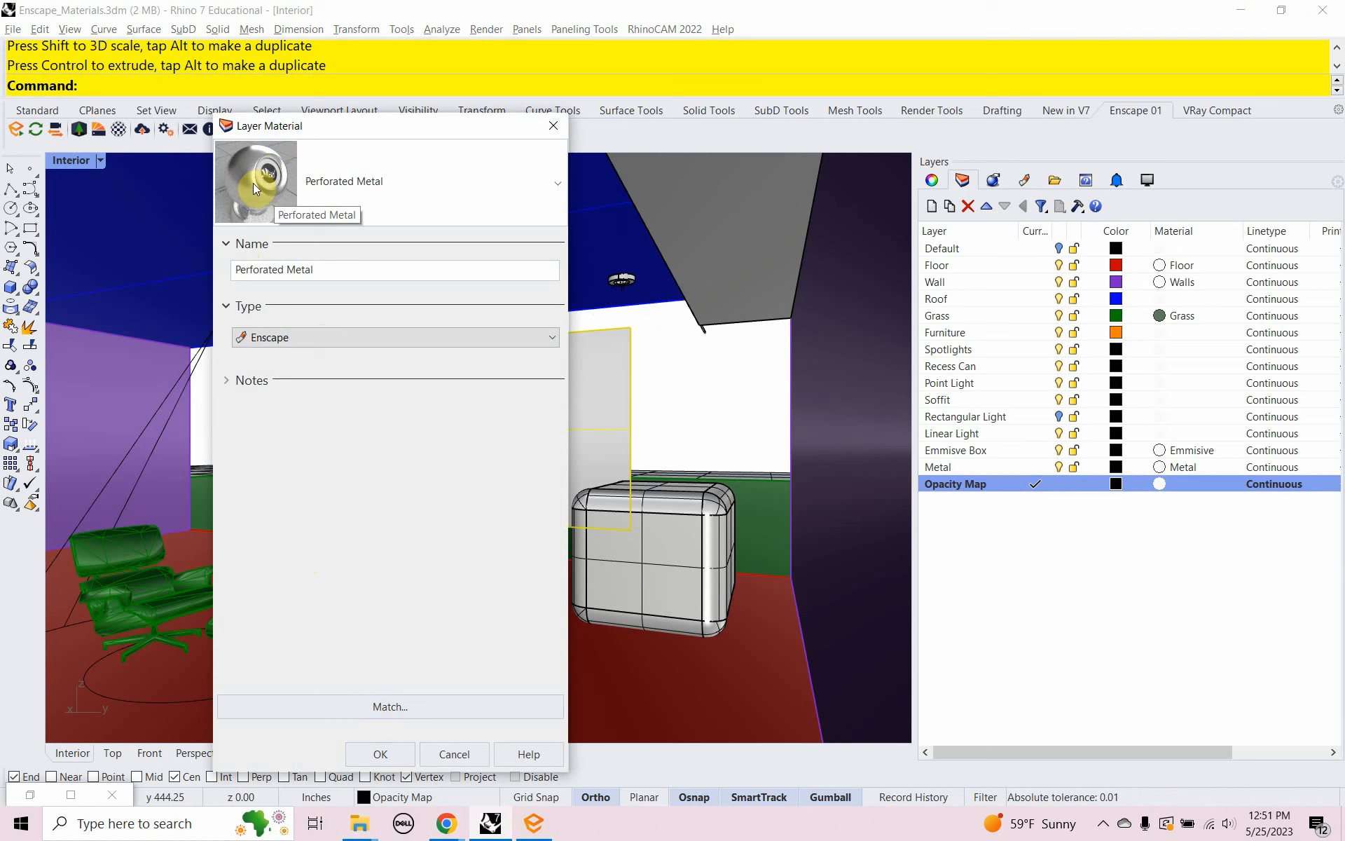
pyautogui.click(379, 759)
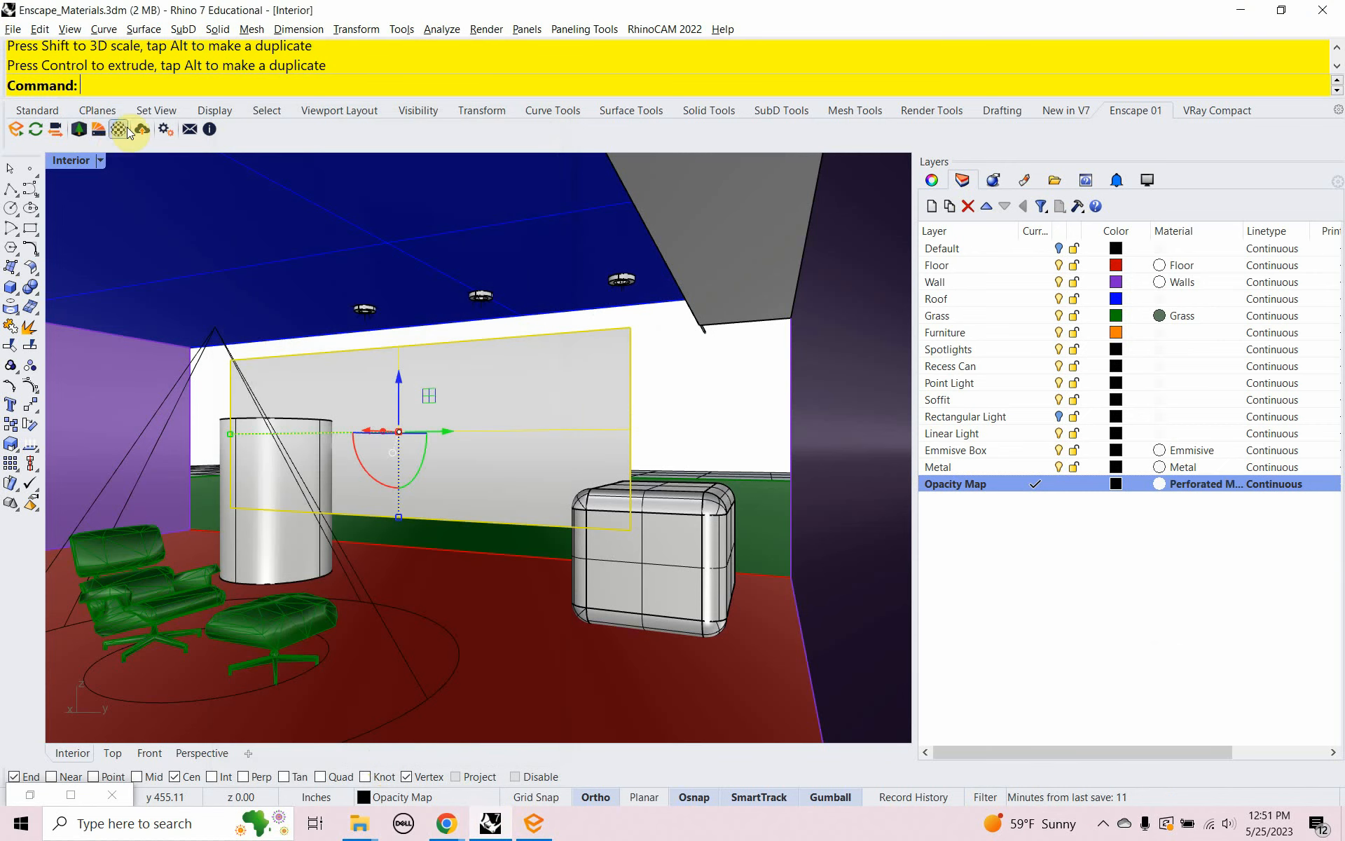
# Step: Open the Enscape Material Editor and load SheetMetal002_1K_Color as the Metal material's albedo texture
pyautogui.click(121, 129)
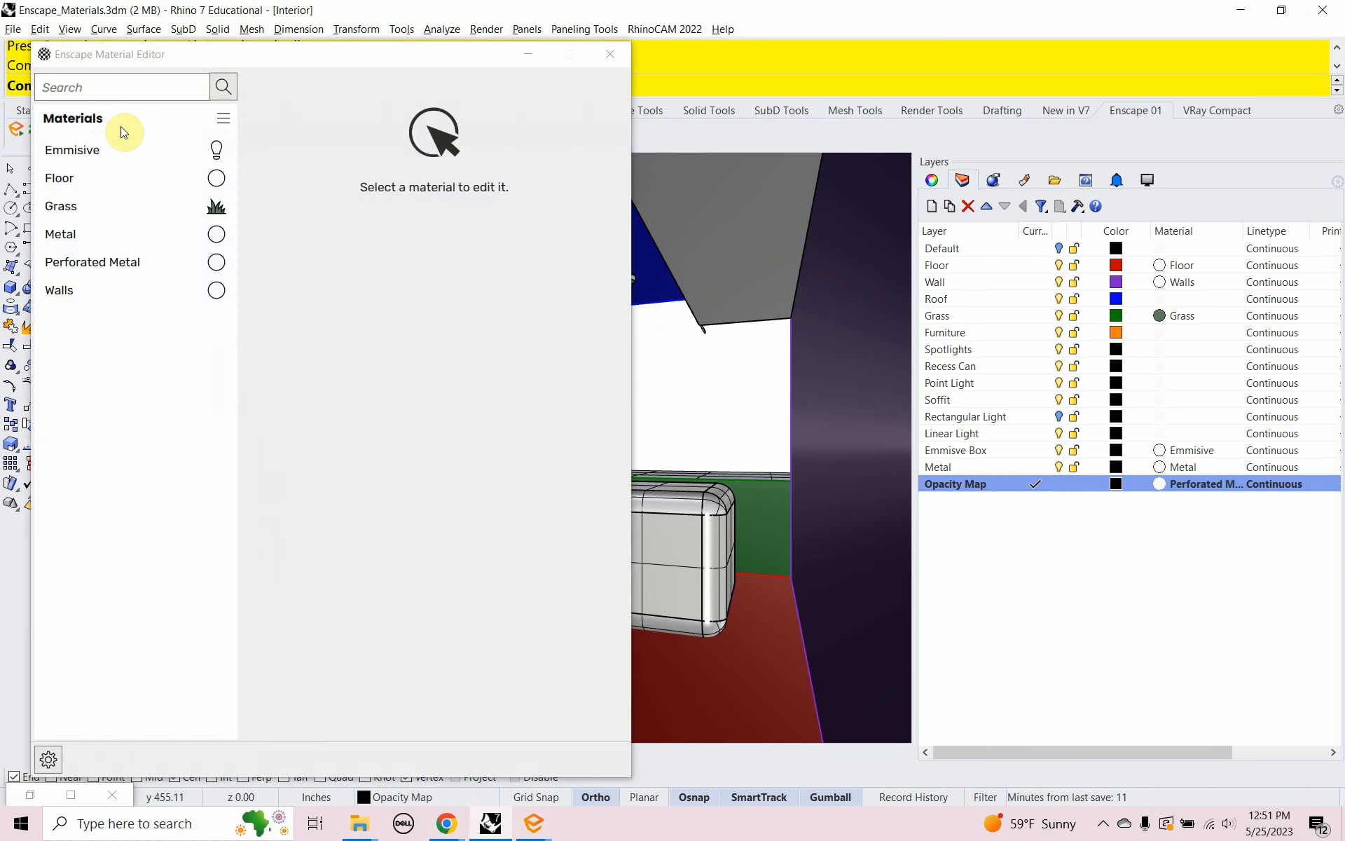
pyautogui.click(135, 239)
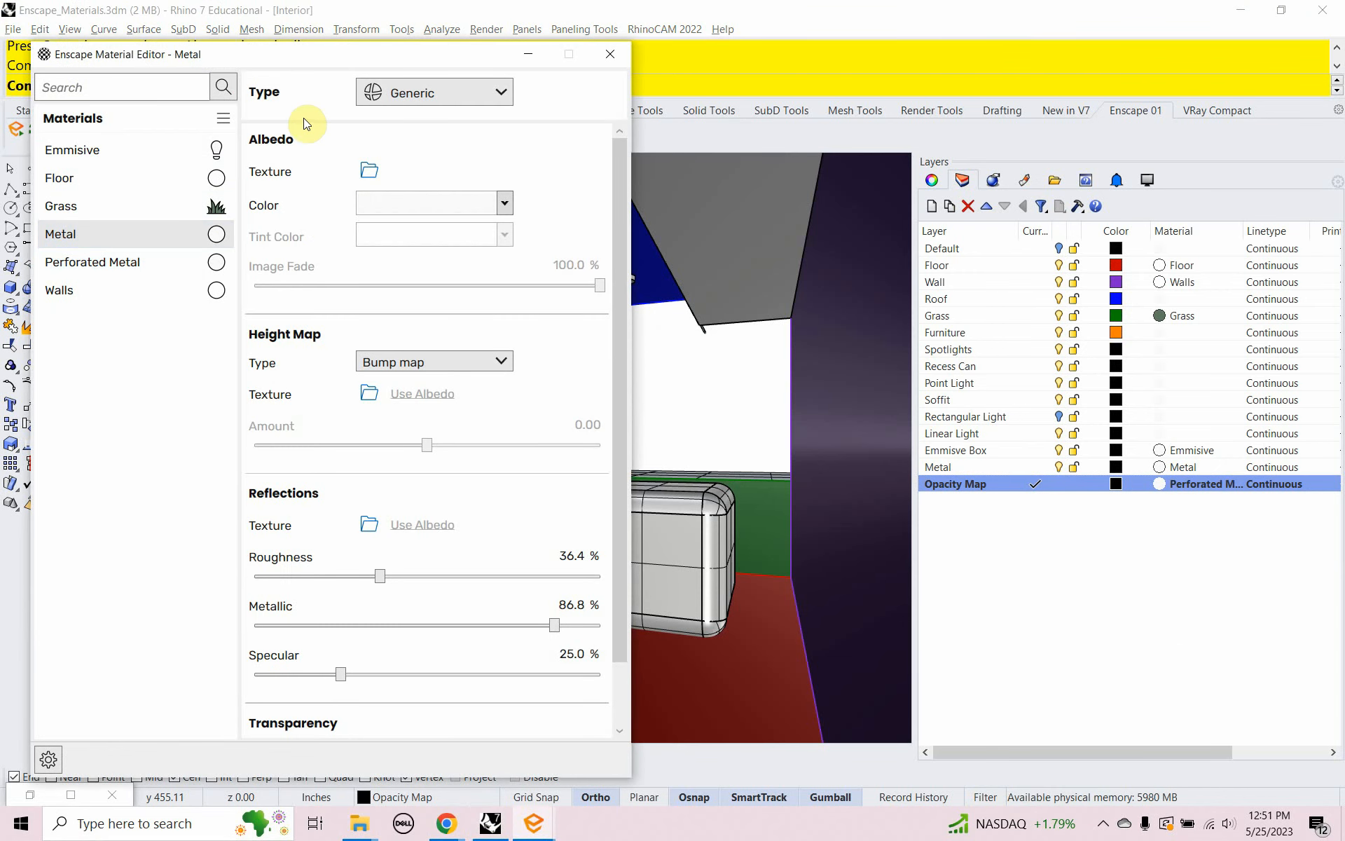
pyautogui.click(370, 173)
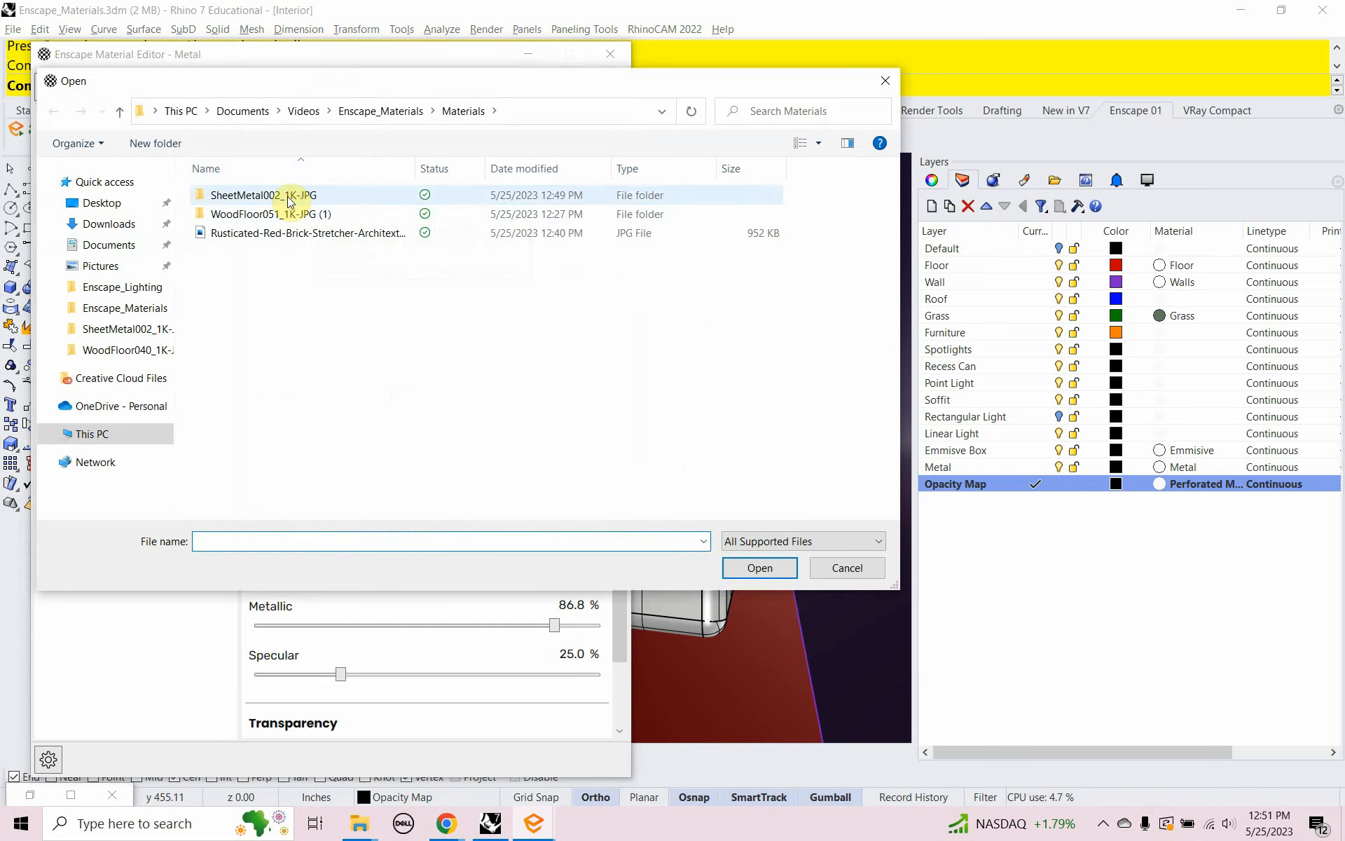
pyautogui.doubleClick(316, 195)
pyautogui.click(238, 200)
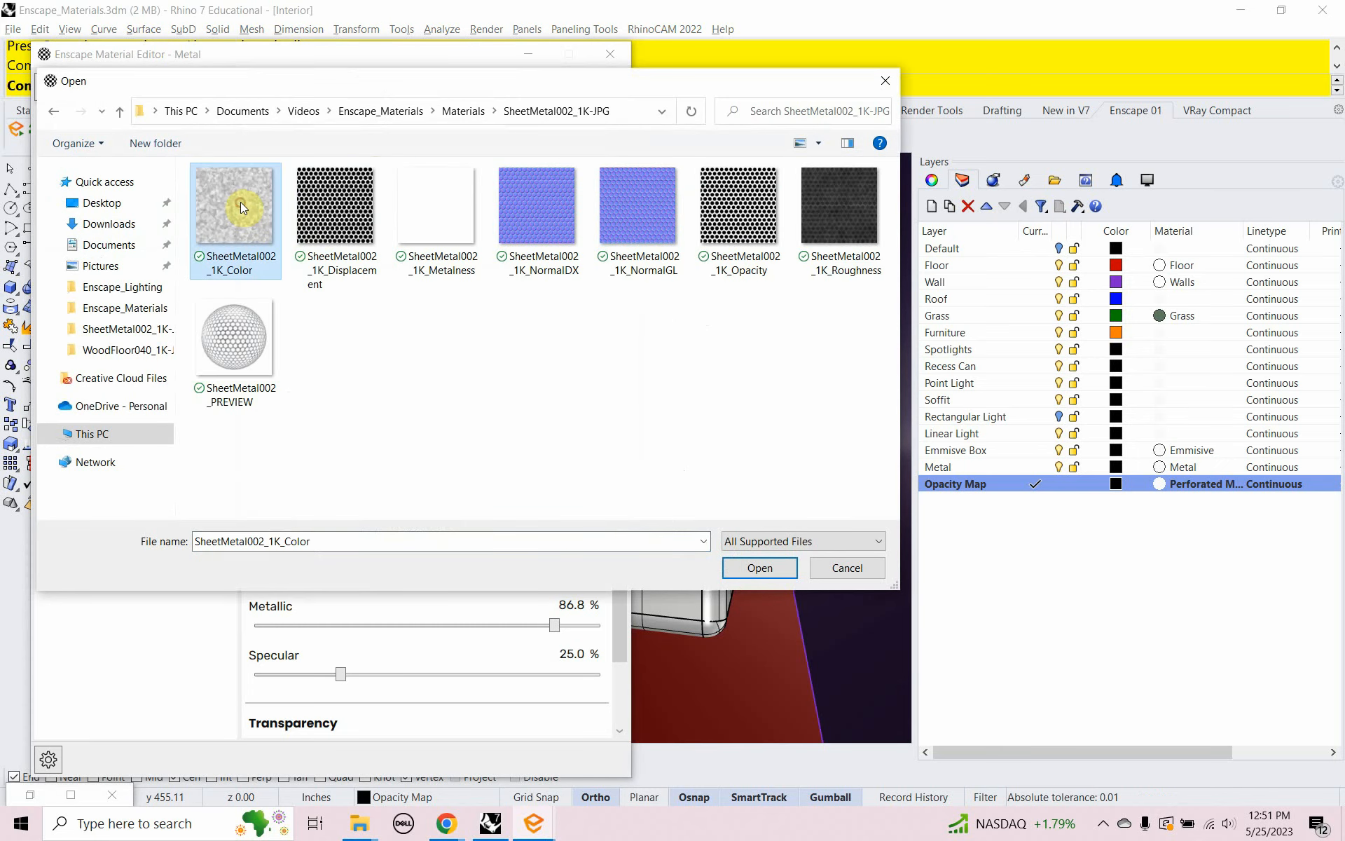
pyautogui.click(743, 568)
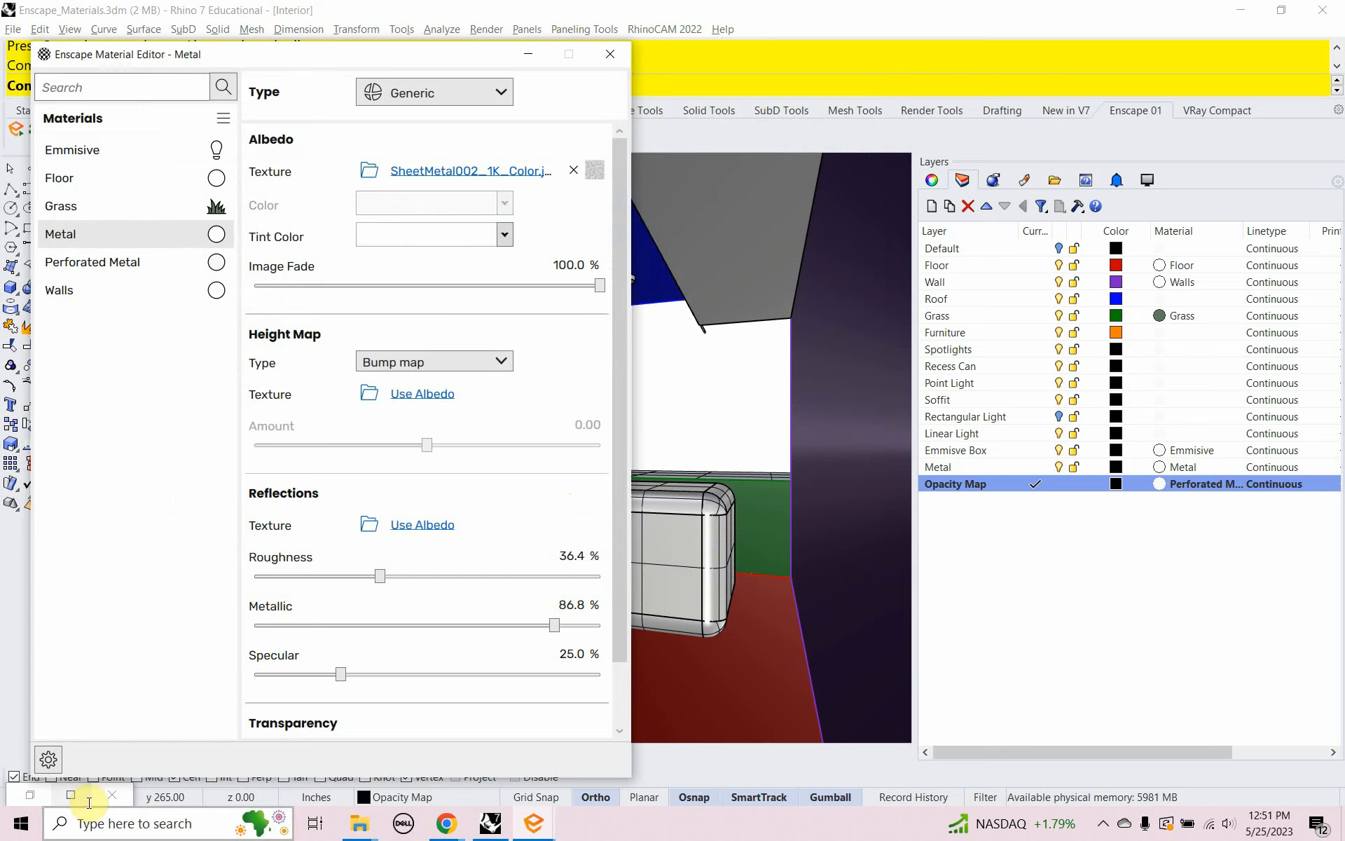
# Step: Switch to the Enscape render window, set it to the Interior view and place it beside the Material Editor
pyautogui.moveTo(536, 823)
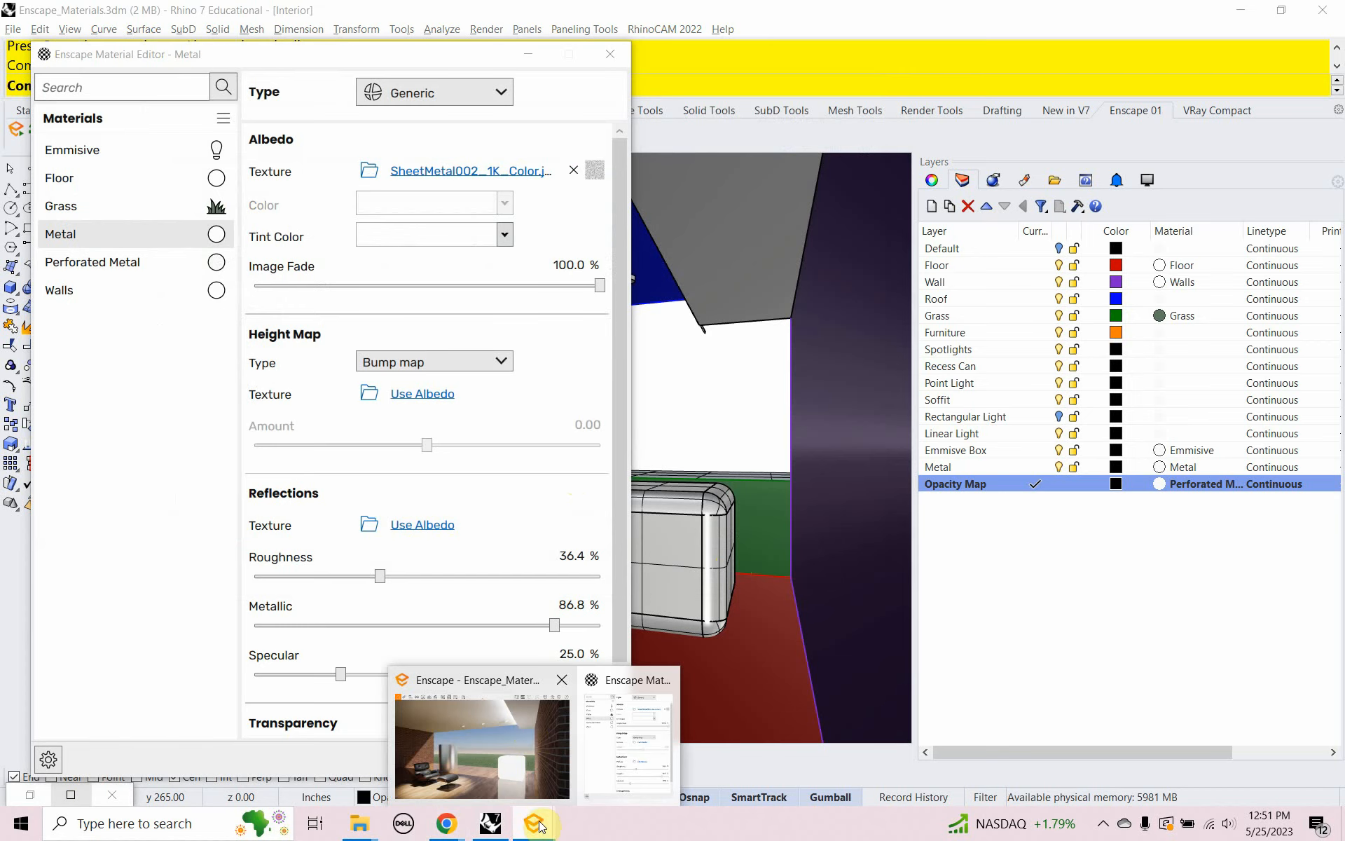
pyautogui.click(518, 678)
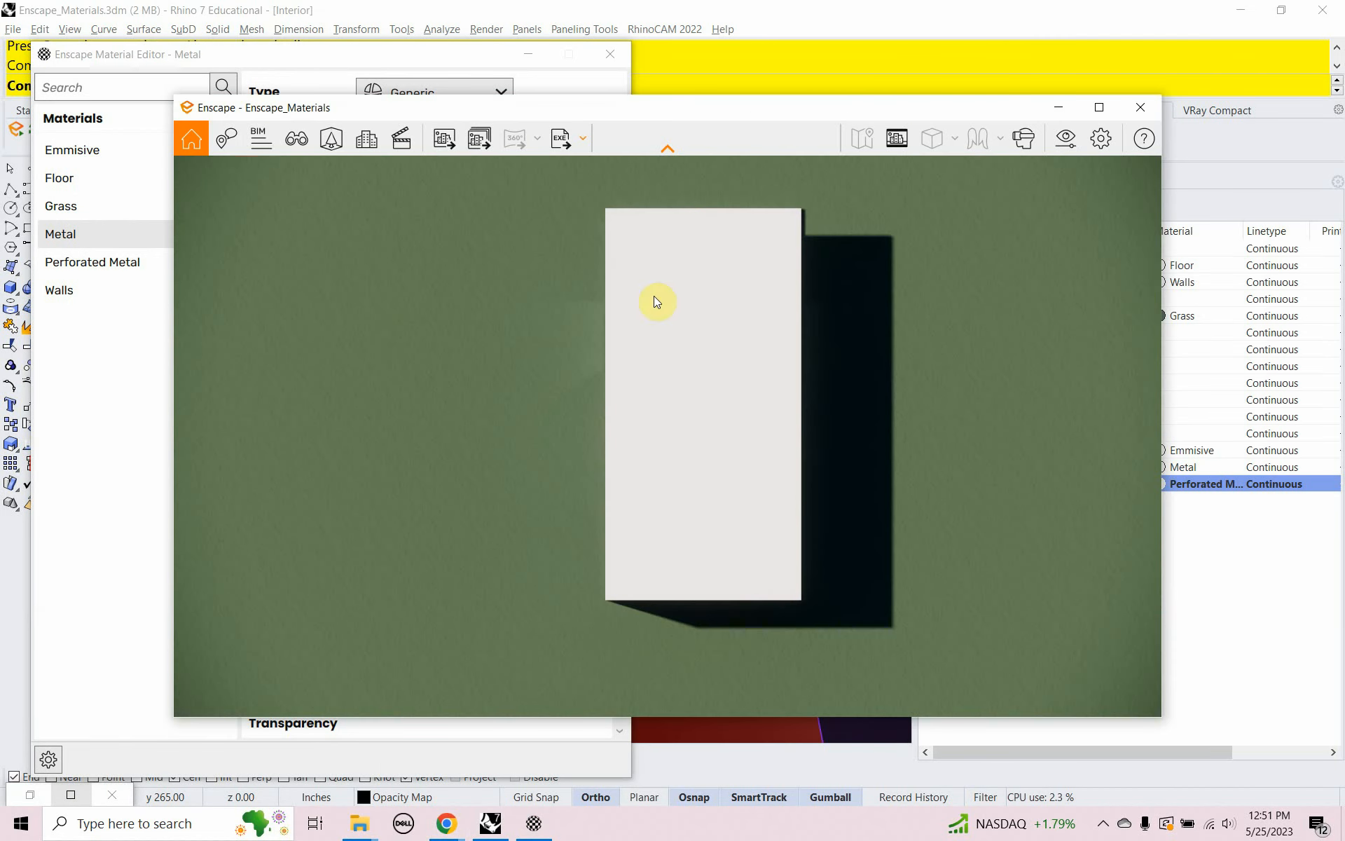
pyautogui.click(293, 140)
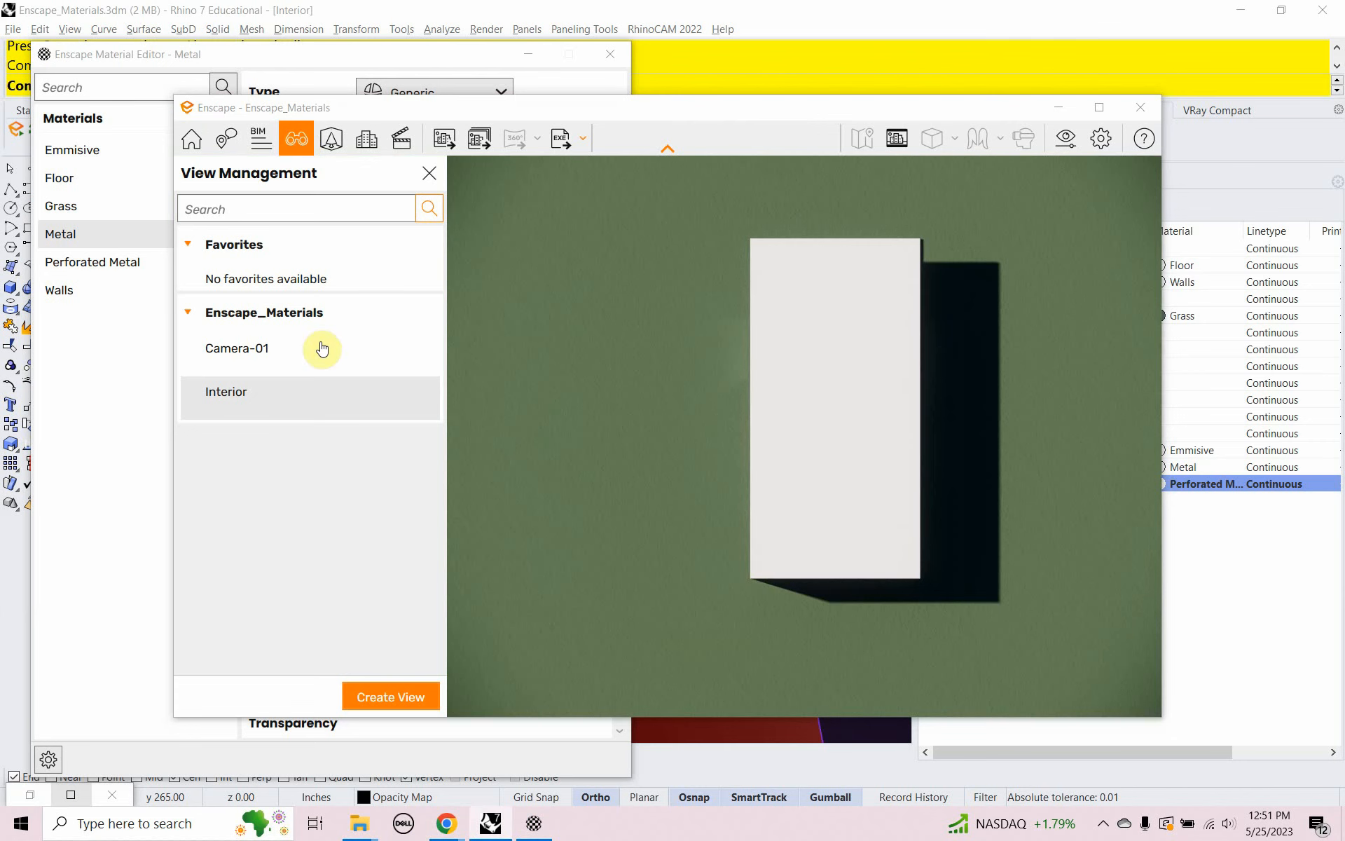
pyautogui.click(301, 392)
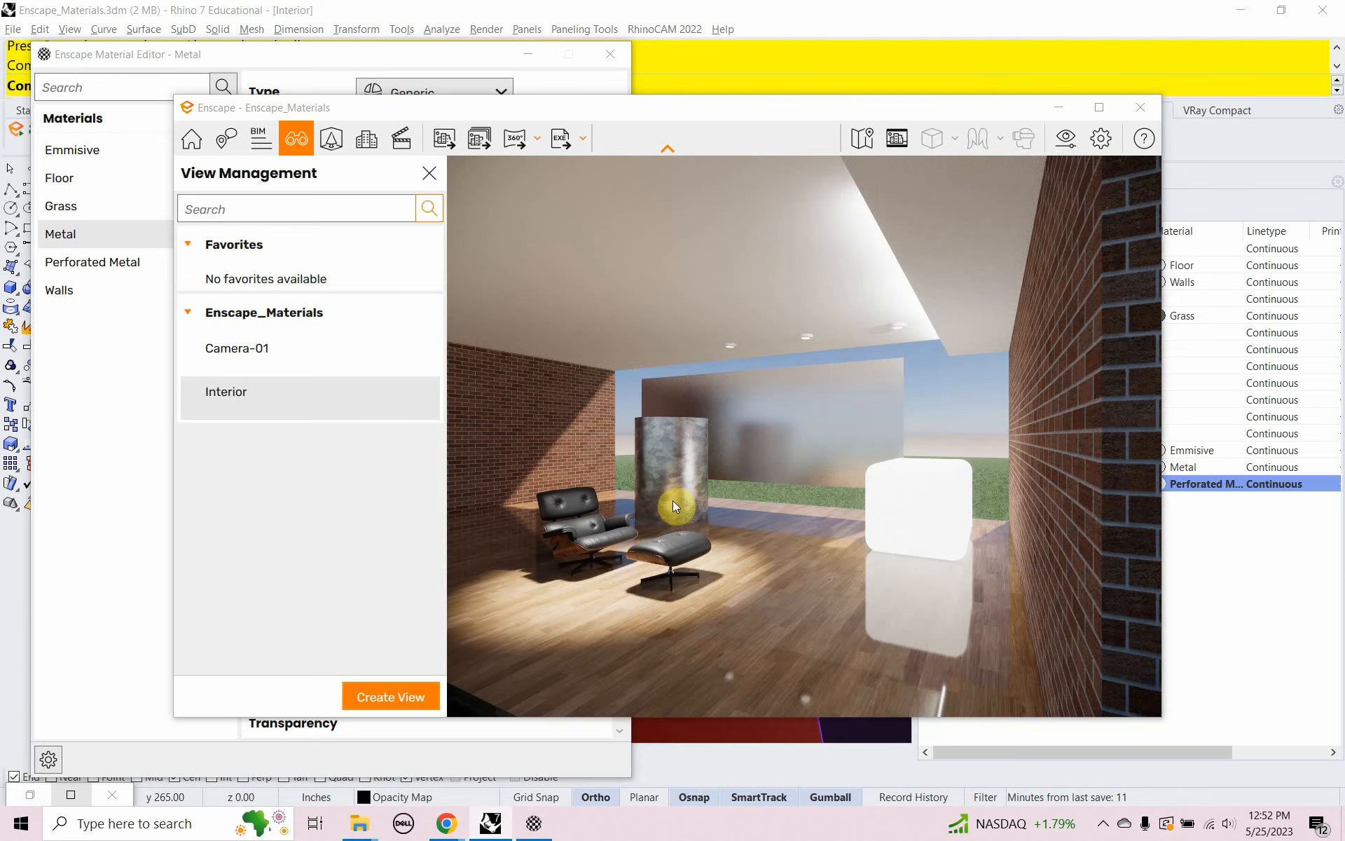
pyautogui.moveTo(340, 108); pyautogui.dragTo(832, 203)
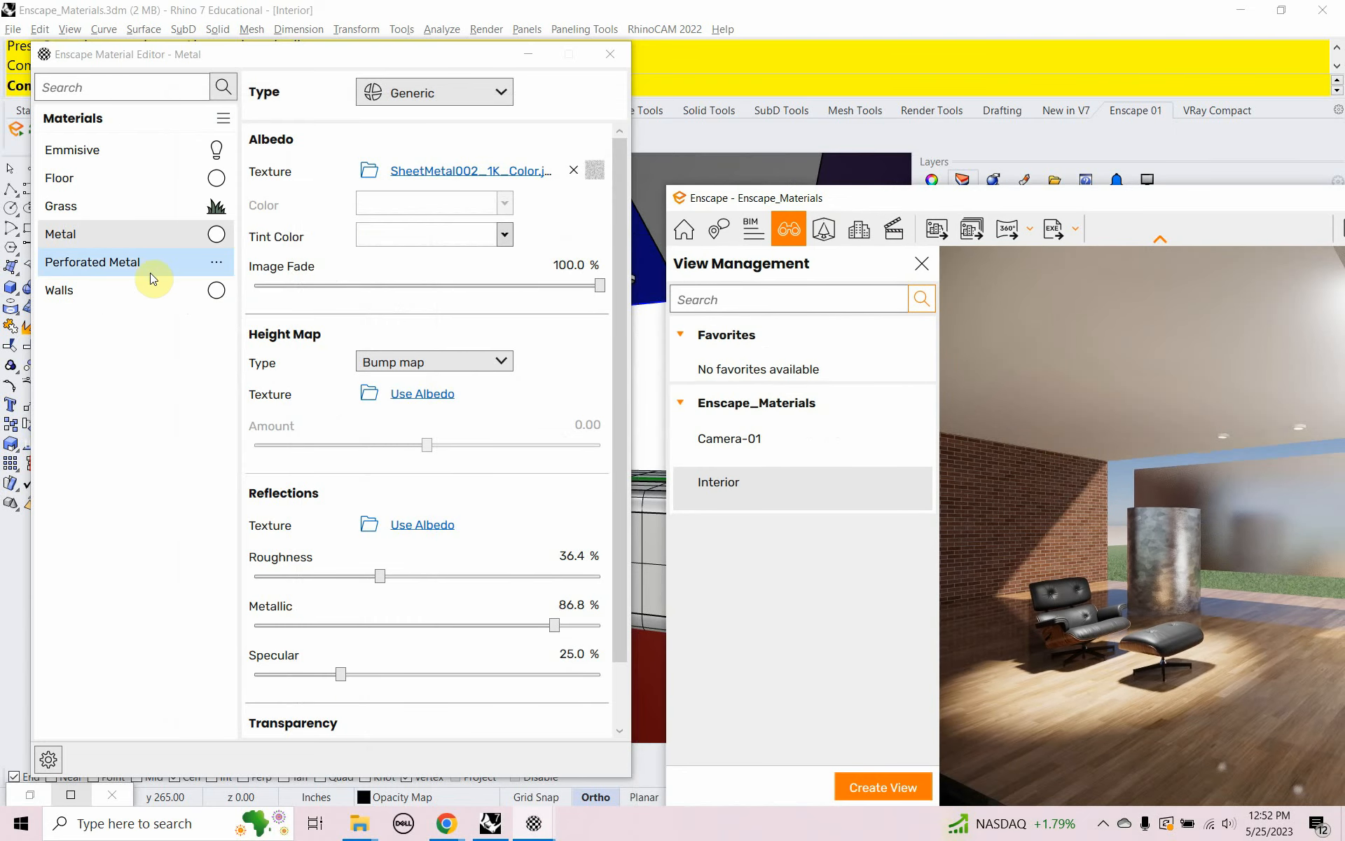
# Step: Remove the albedo texture from the Metal material and close Enscape's View Management
pyautogui.click(93, 266)
pyautogui.click(102, 243)
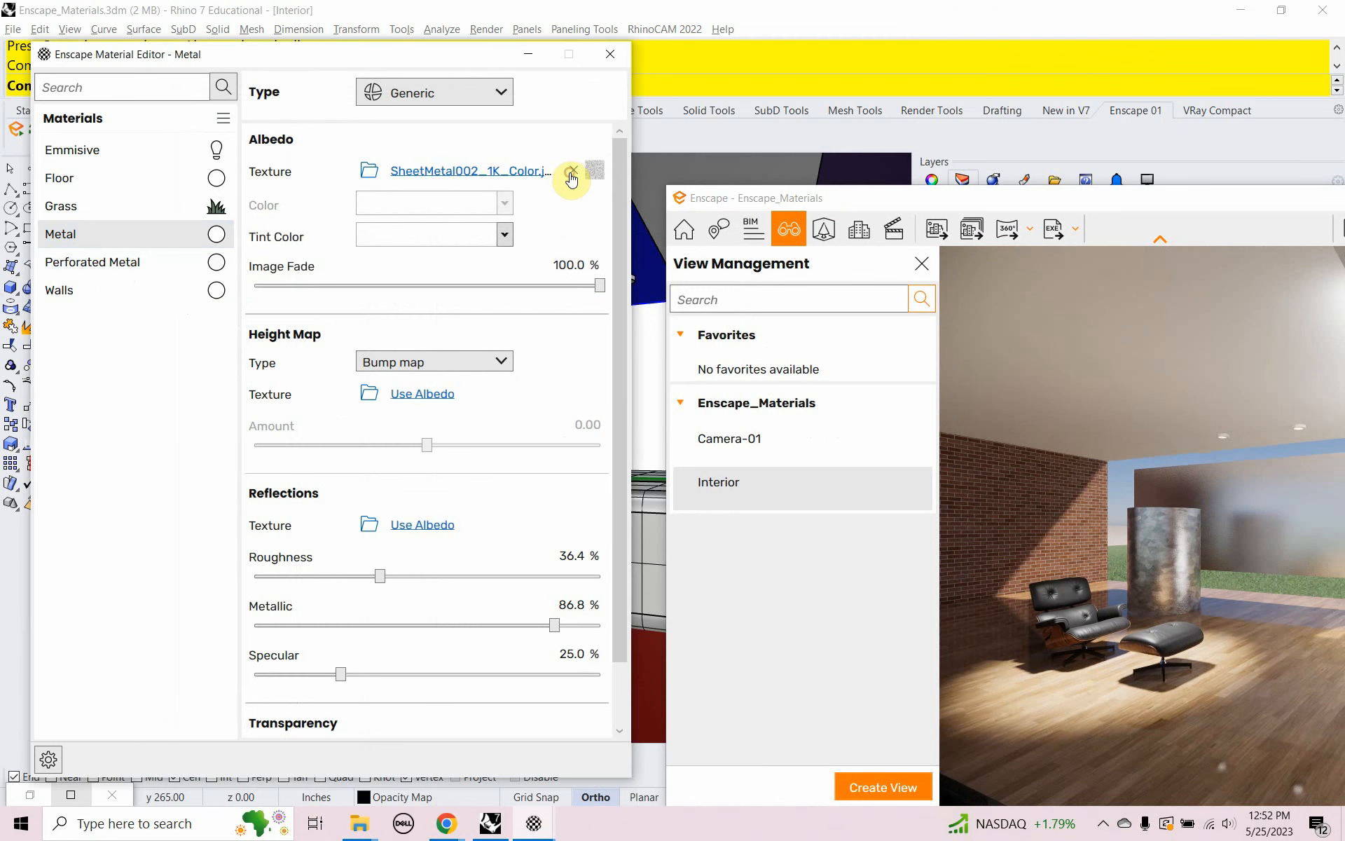
pyautogui.click(571, 172)
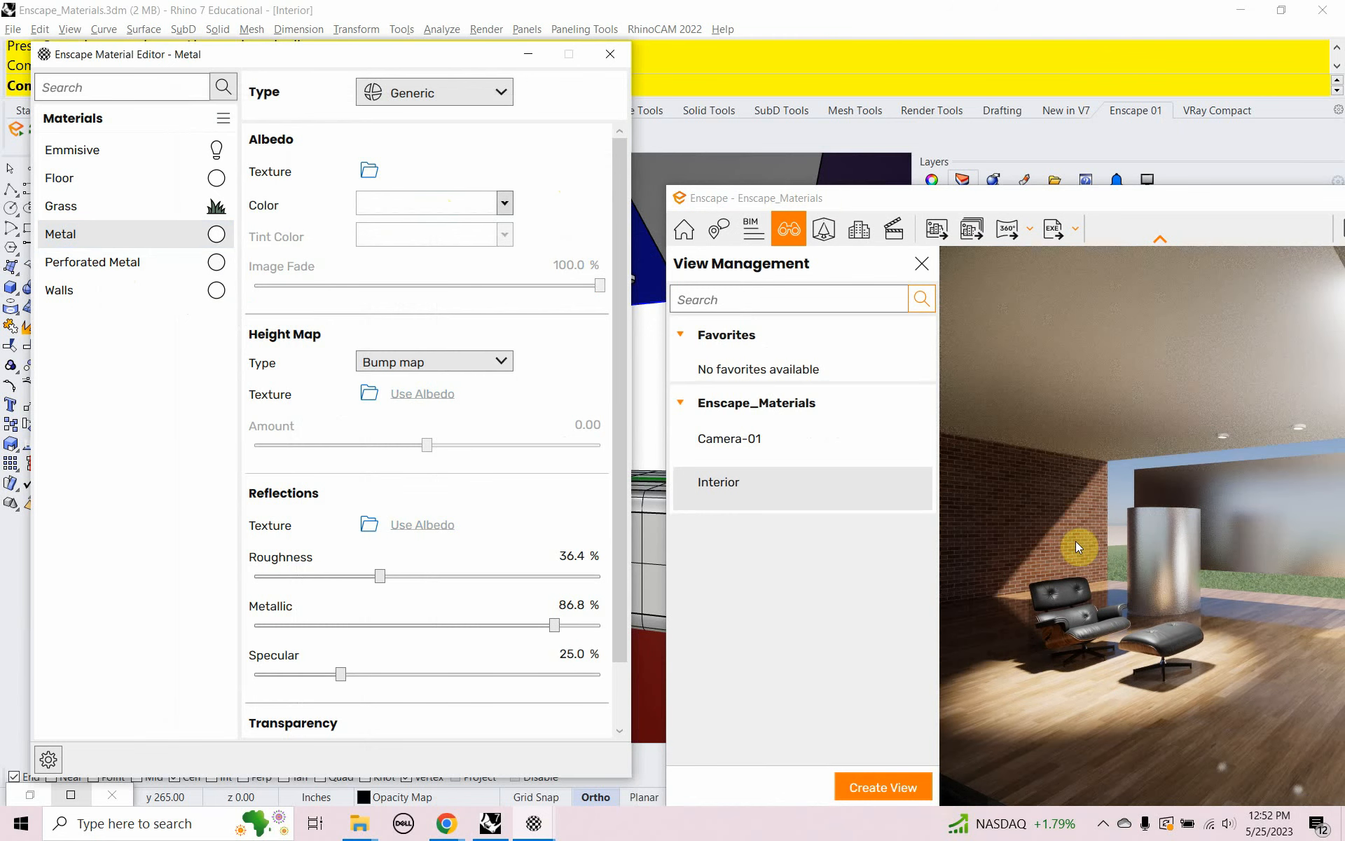
pyautogui.click(922, 263)
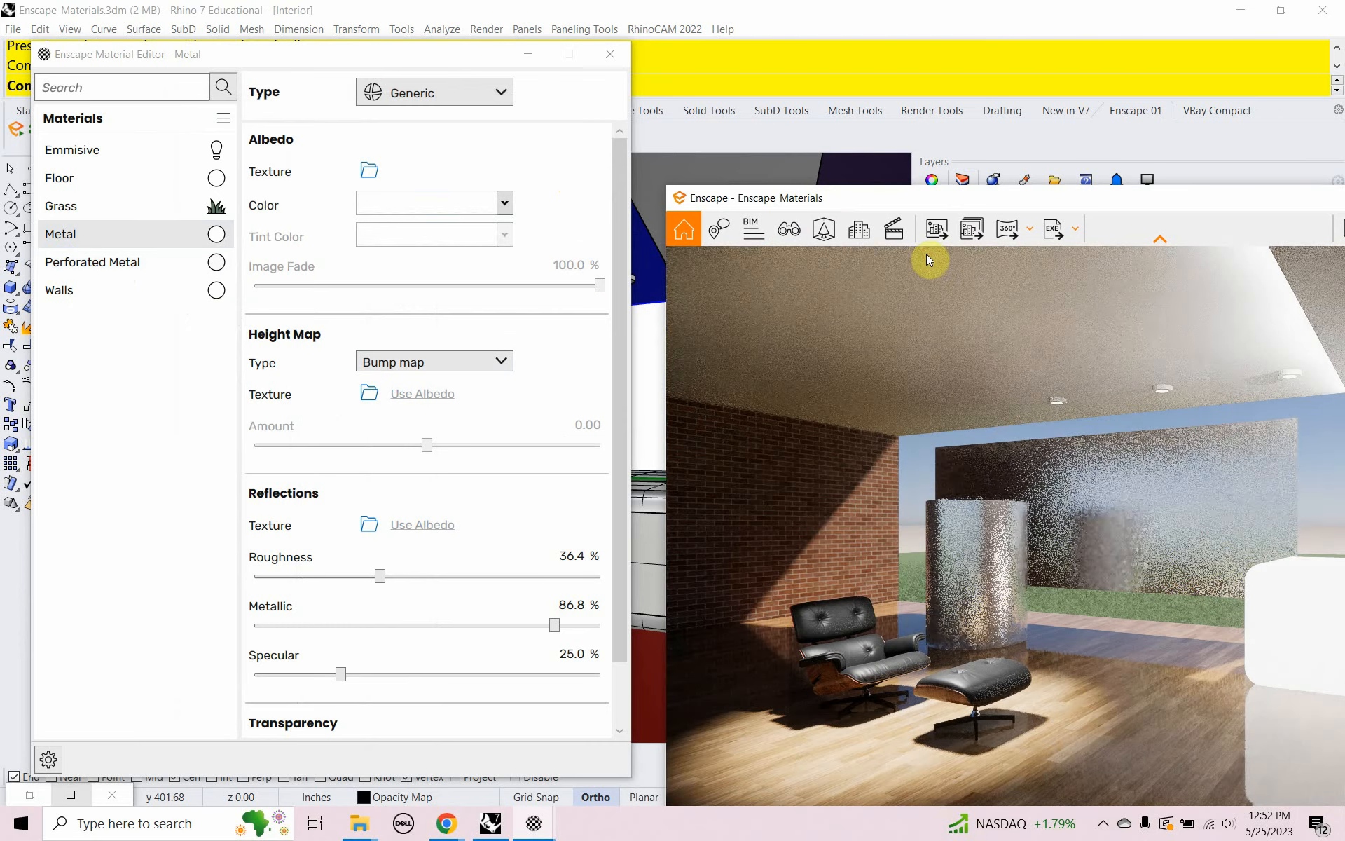
# Step: Load SheetMetal002_1K_Color as the albedo texture of the Perforated Metal material
pyautogui.click(131, 265)
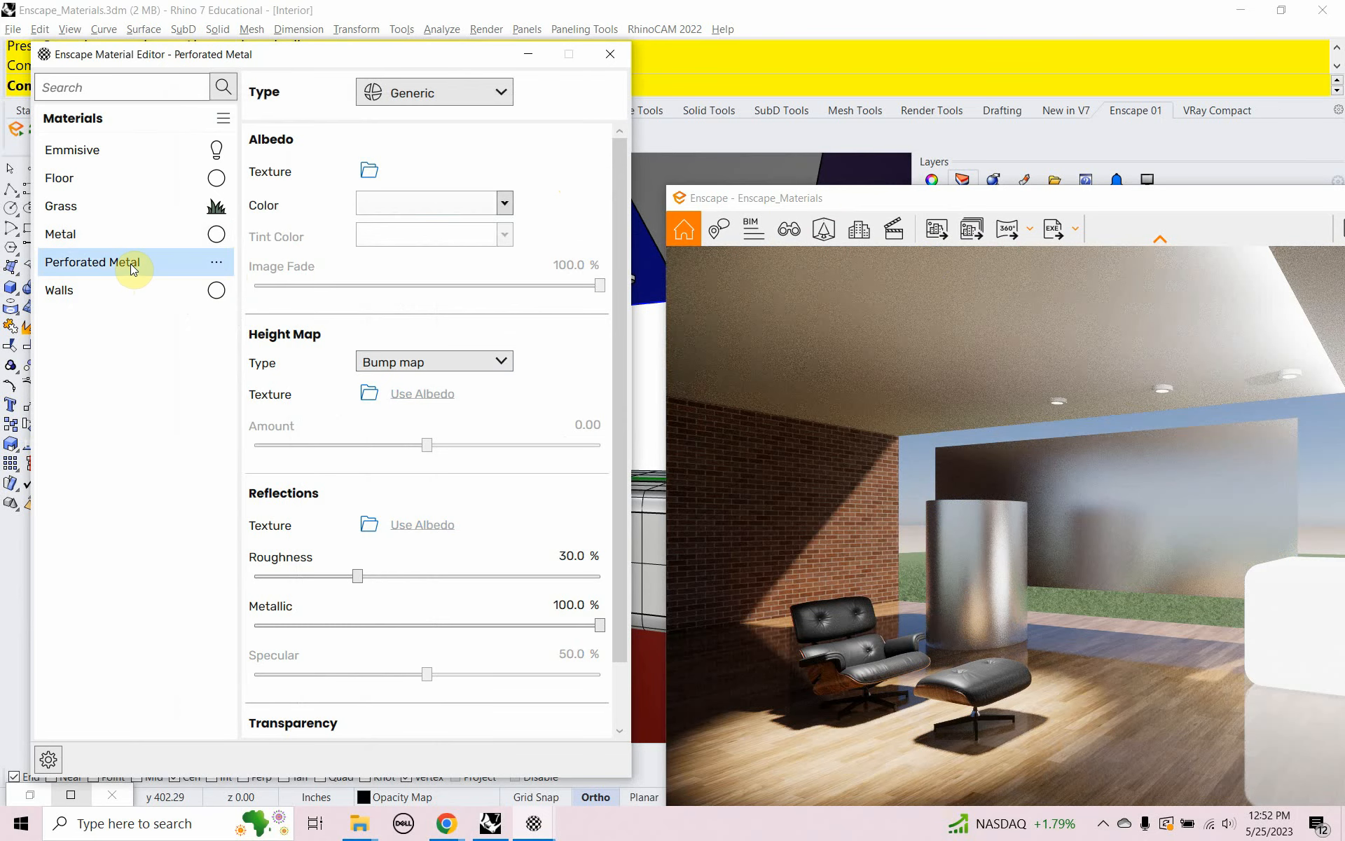
pyautogui.click(369, 171)
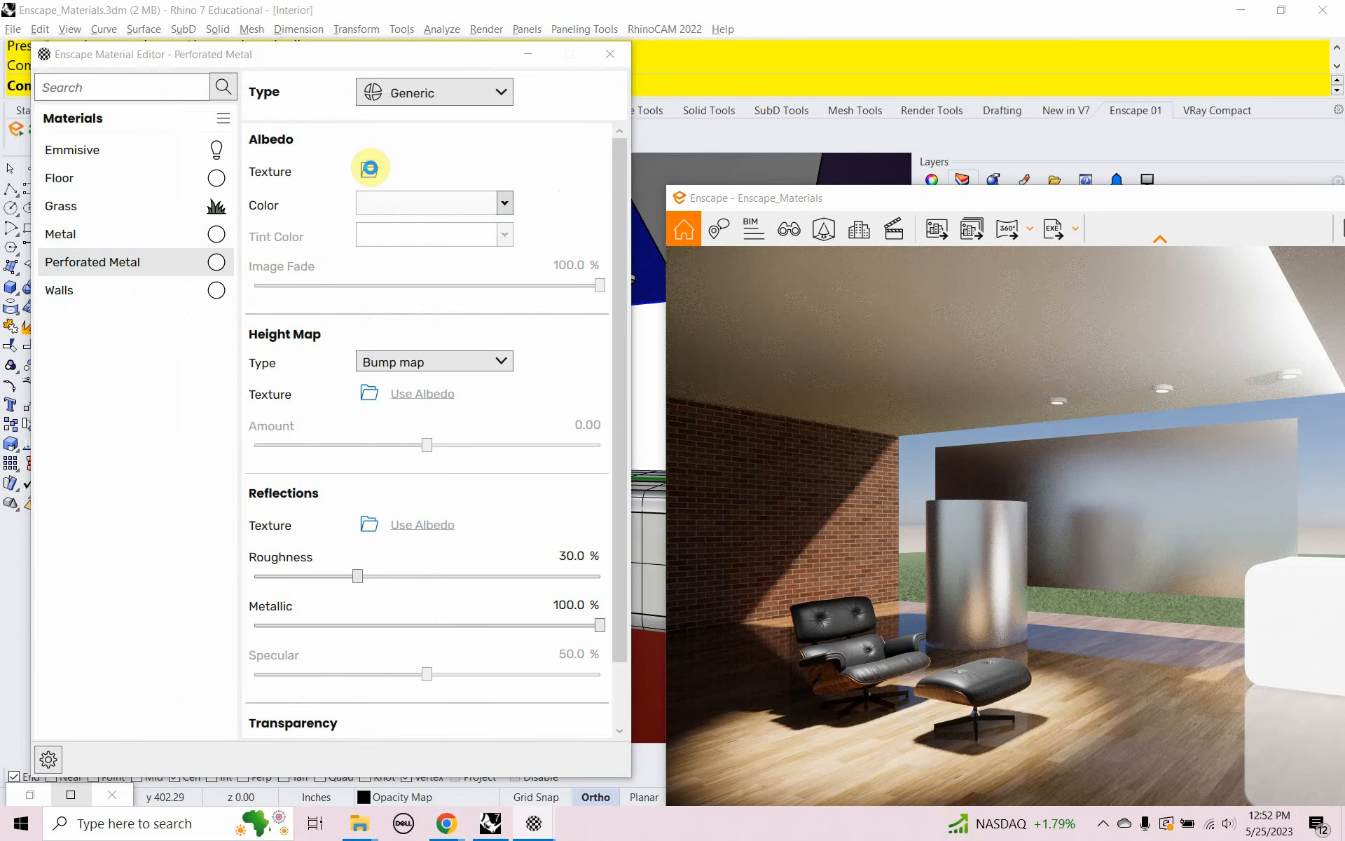
pyautogui.click(264, 210)
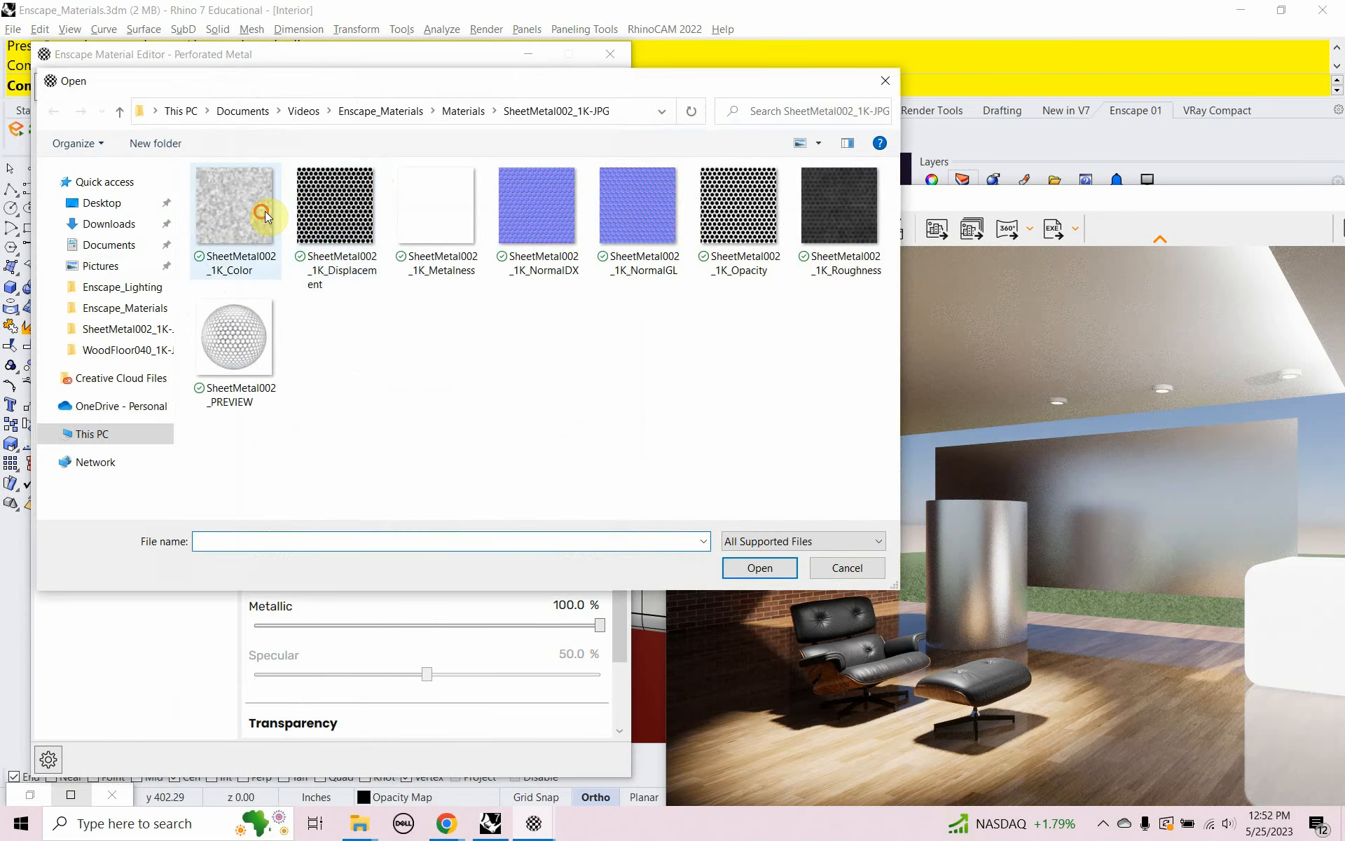
pyautogui.click(747, 568)
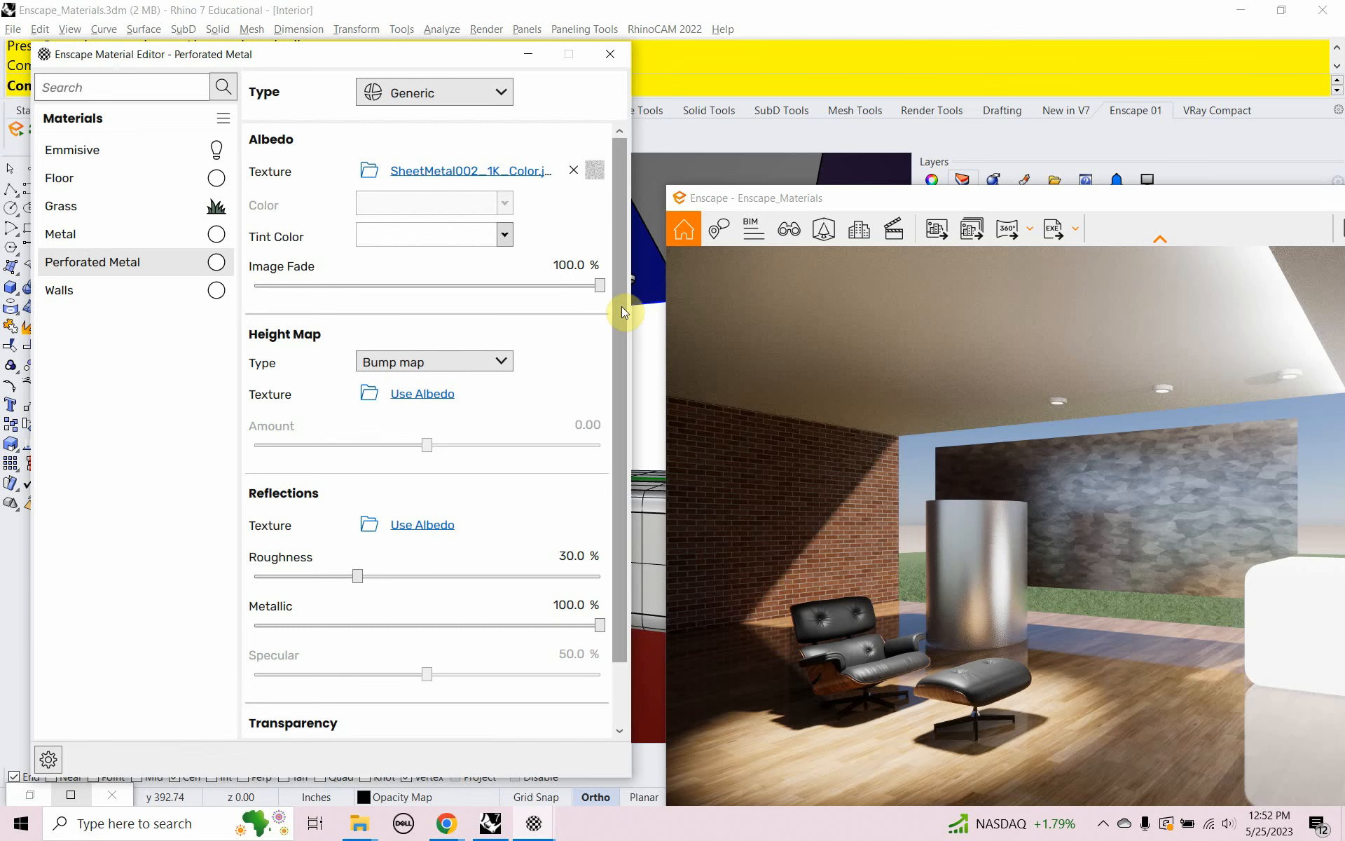
# Step: Load SheetMetal002_1K_Opacity as Perforated Metal's Cutout transparency texture and close the Material Editor
pyautogui.moveTo(621, 305); pyautogui.dragTo(611, 436)
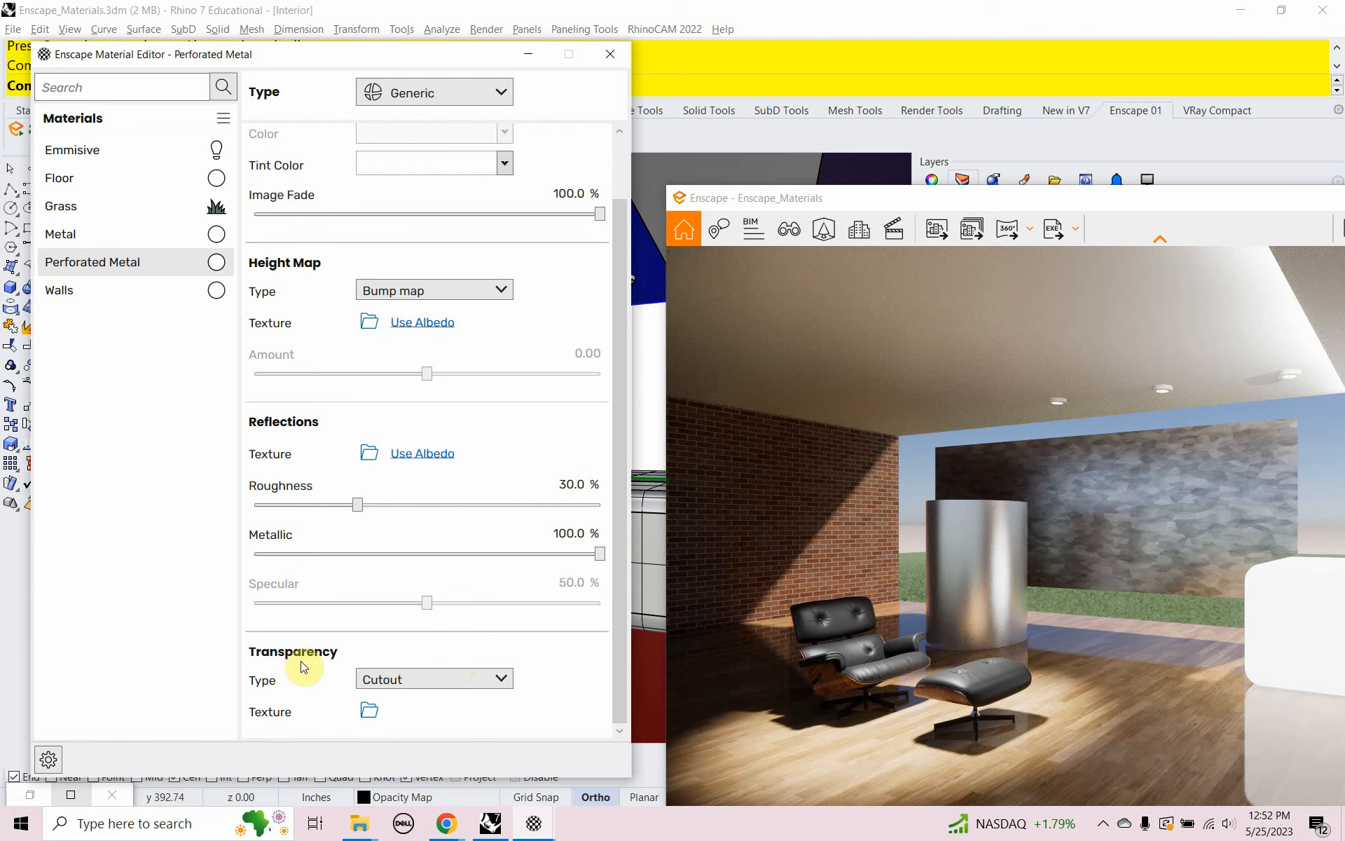
pyautogui.moveTo(384, 678)
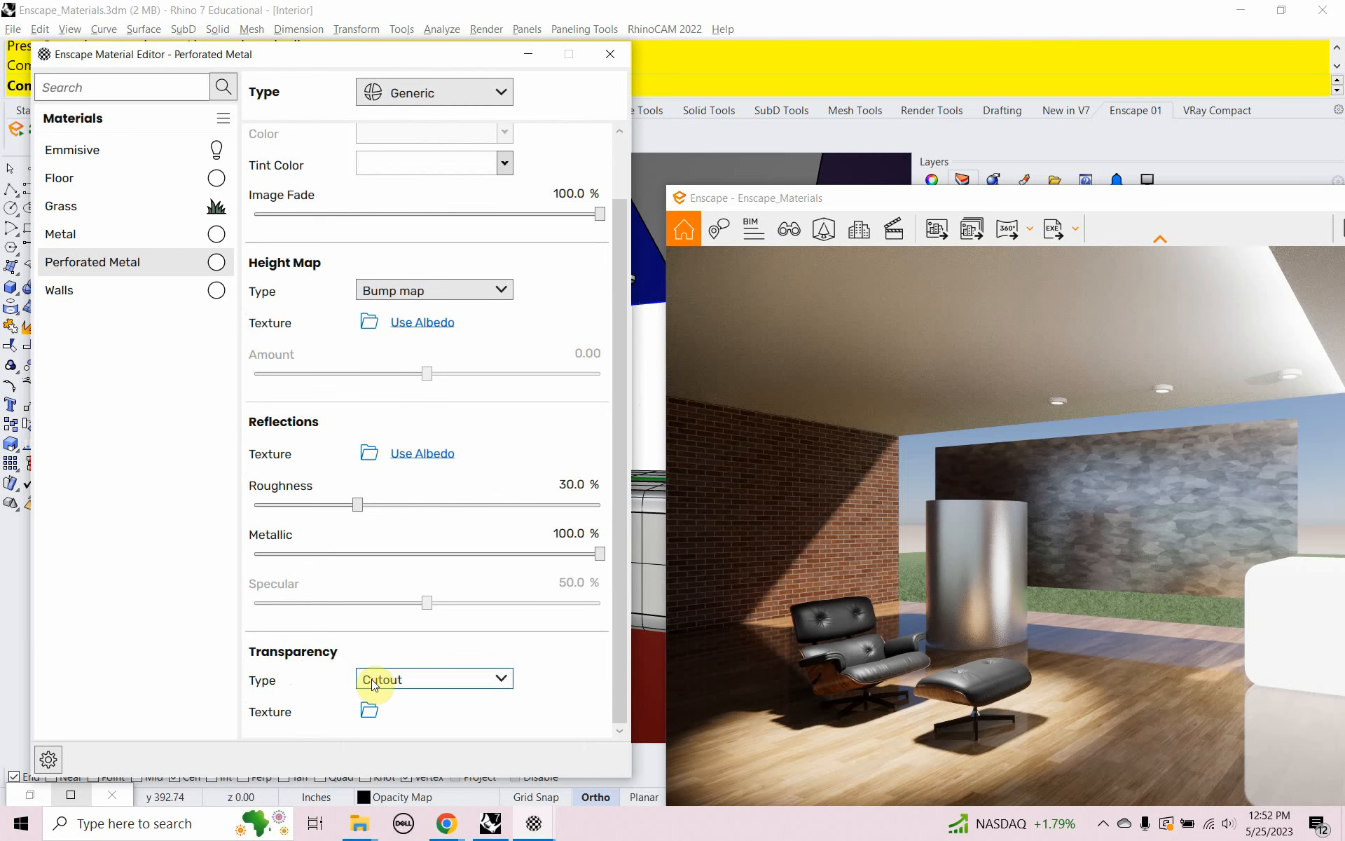
pyautogui.click(371, 712)
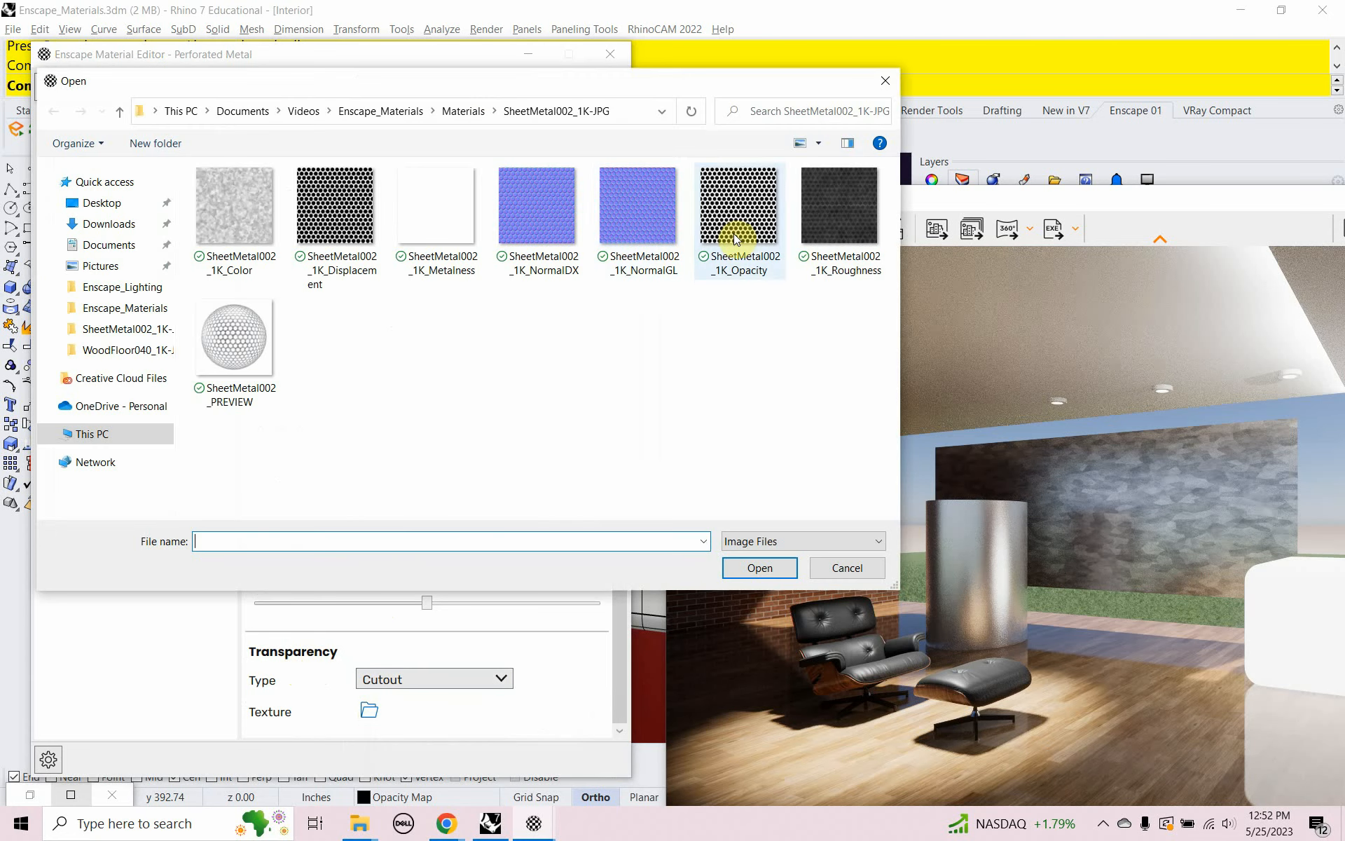
pyautogui.doubleClick(739, 207)
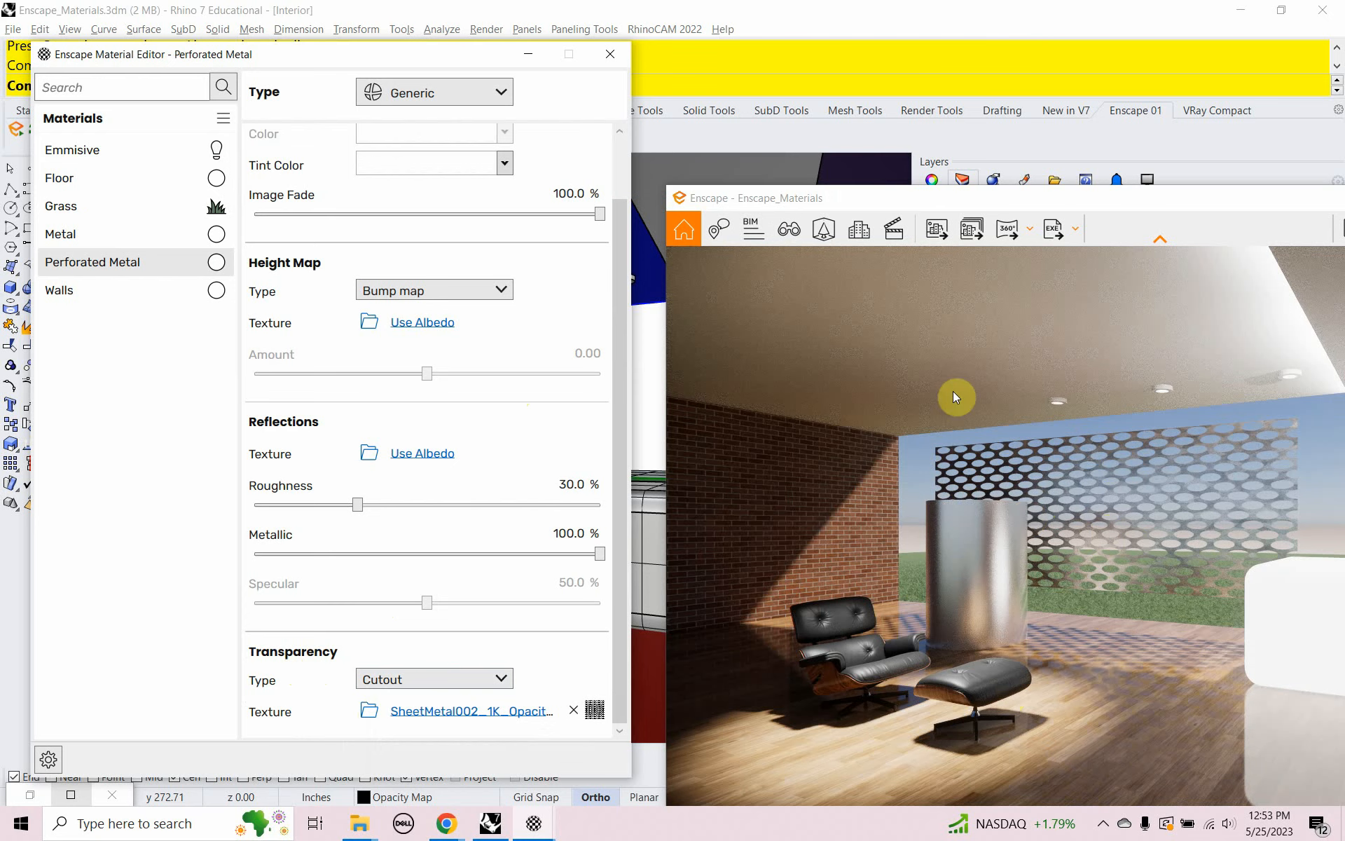
pyautogui.click(605, 56)
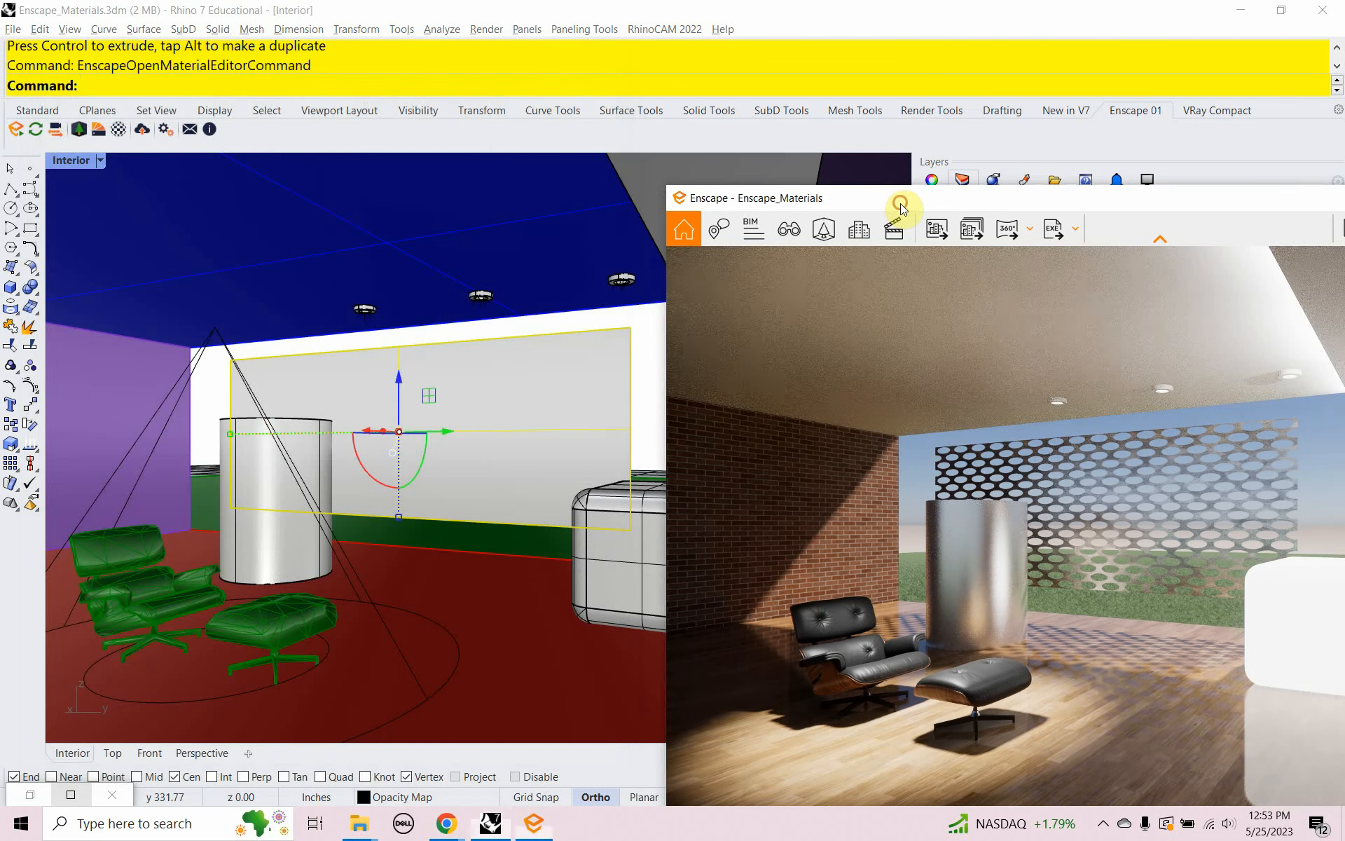
# Step: Move the Enscape render window aside to uncover Rhino's Interior view and the layer list
pyautogui.moveTo(901, 203); pyautogui.dragTo(639, 184)
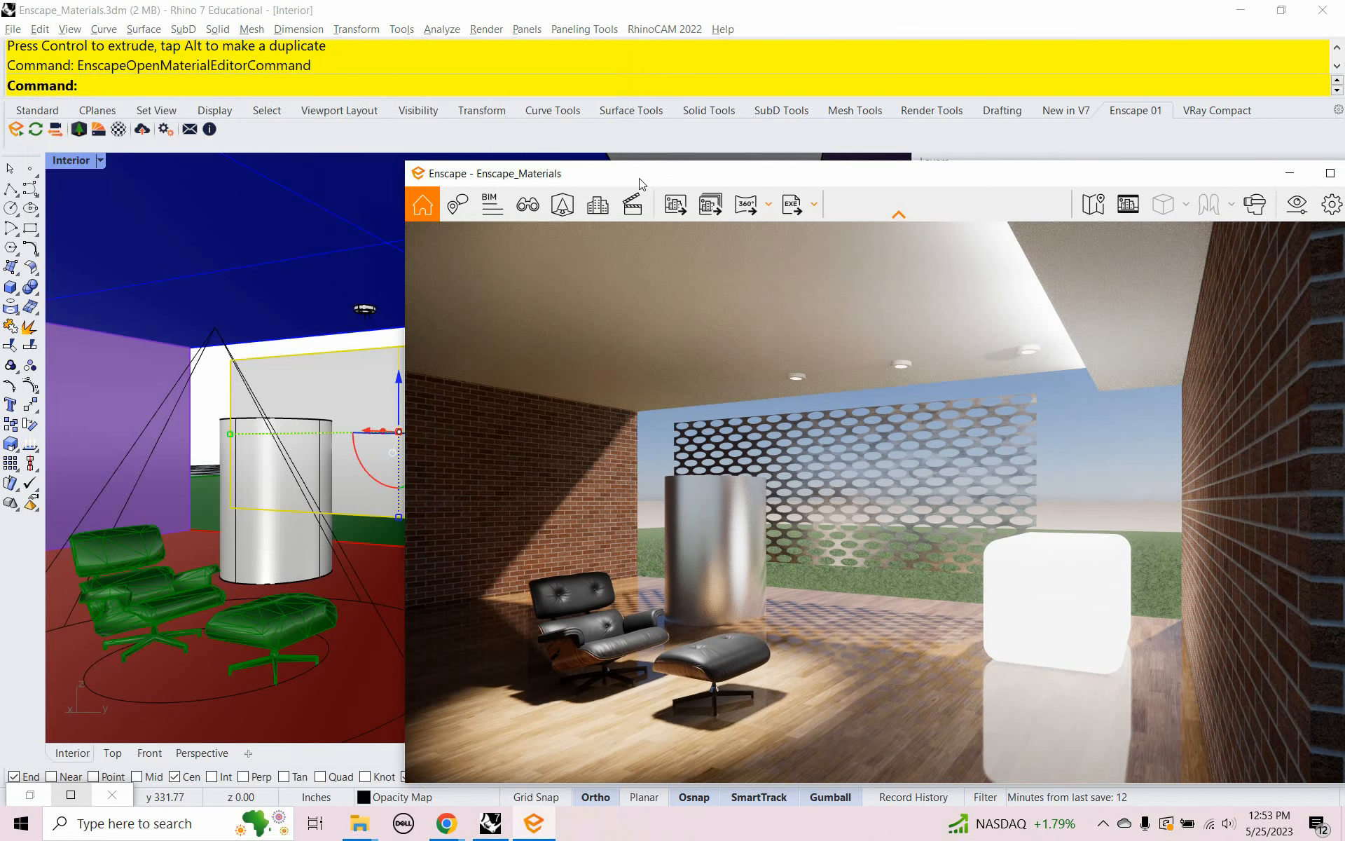
pyautogui.moveTo(639, 183); pyautogui.dragTo(770, 252)
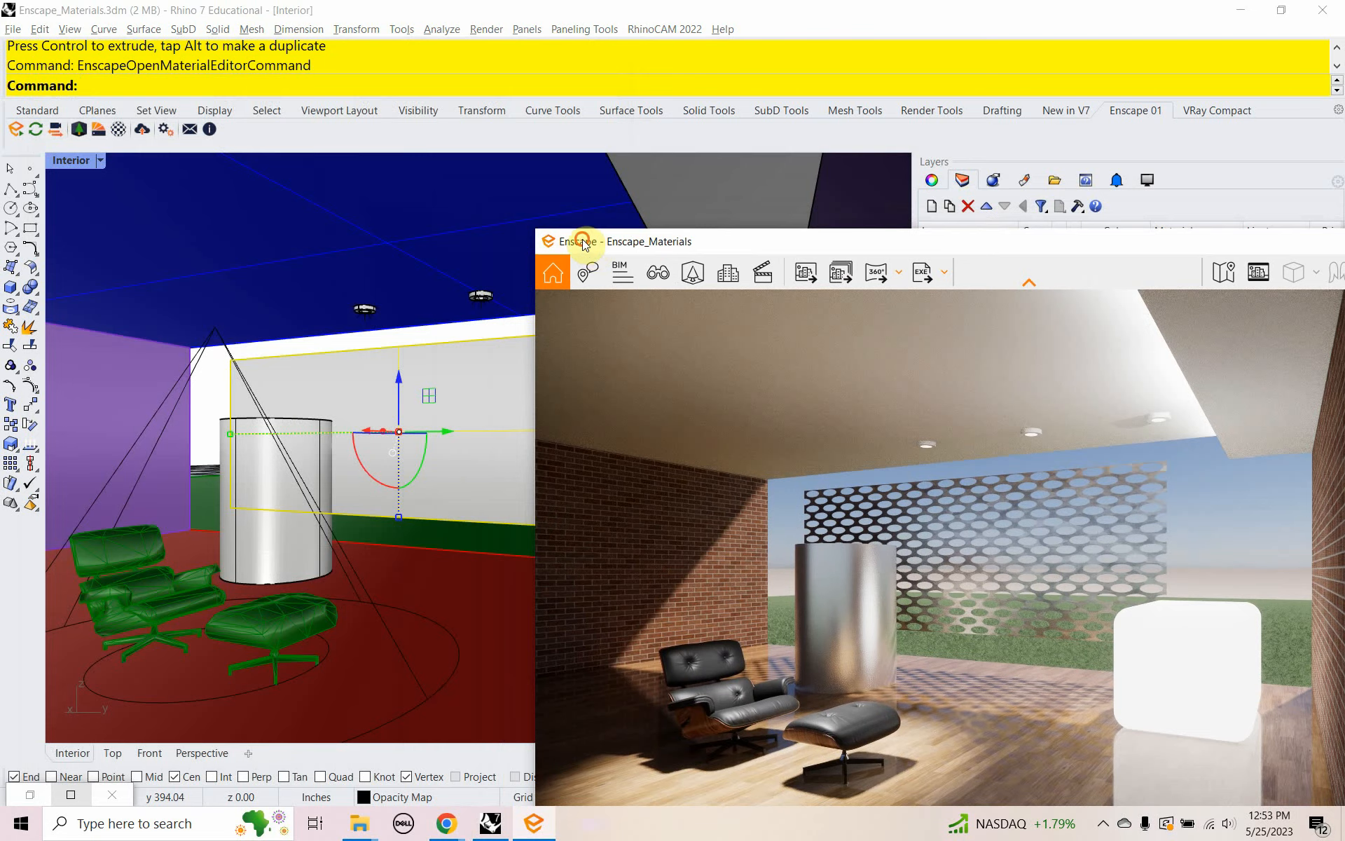
pyautogui.moveTo(584, 244); pyautogui.dragTo(997, 524)
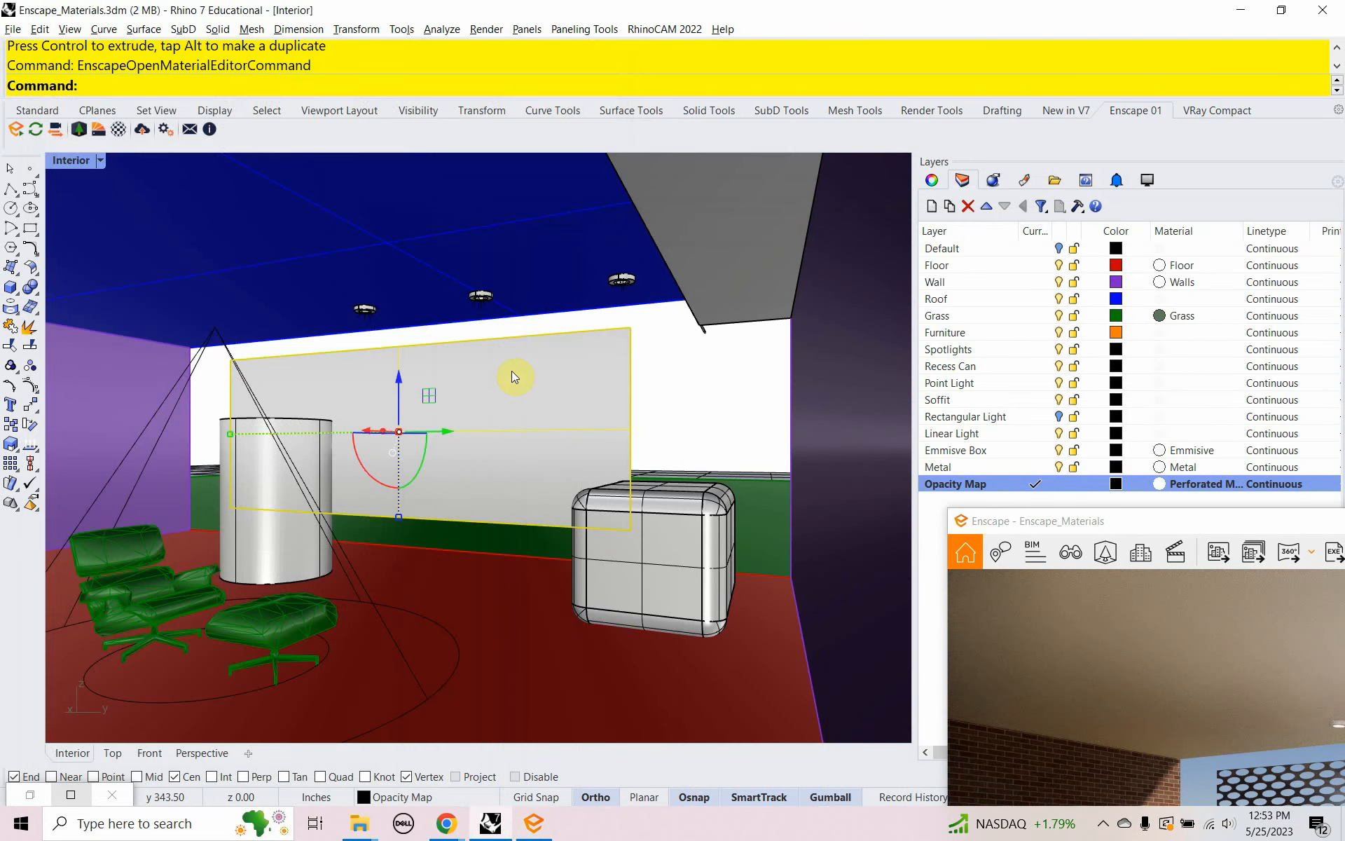
# Step: Apply a capped box texture mapping to the selected perforated panel, drawing the mapping box freehand on the floor
pyautogui.click(931, 181)
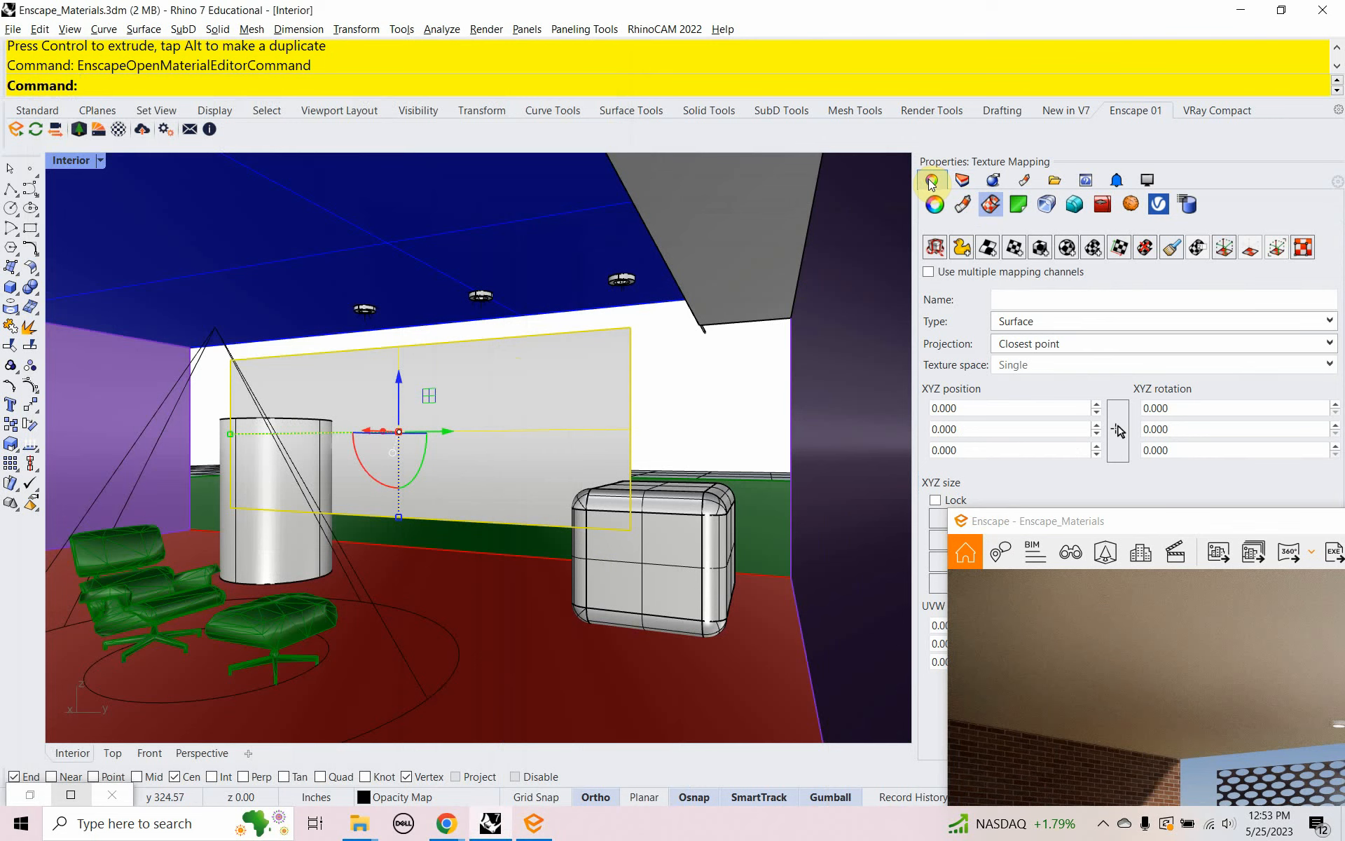
pyautogui.click(1047, 254)
pyautogui.click(406, 646)
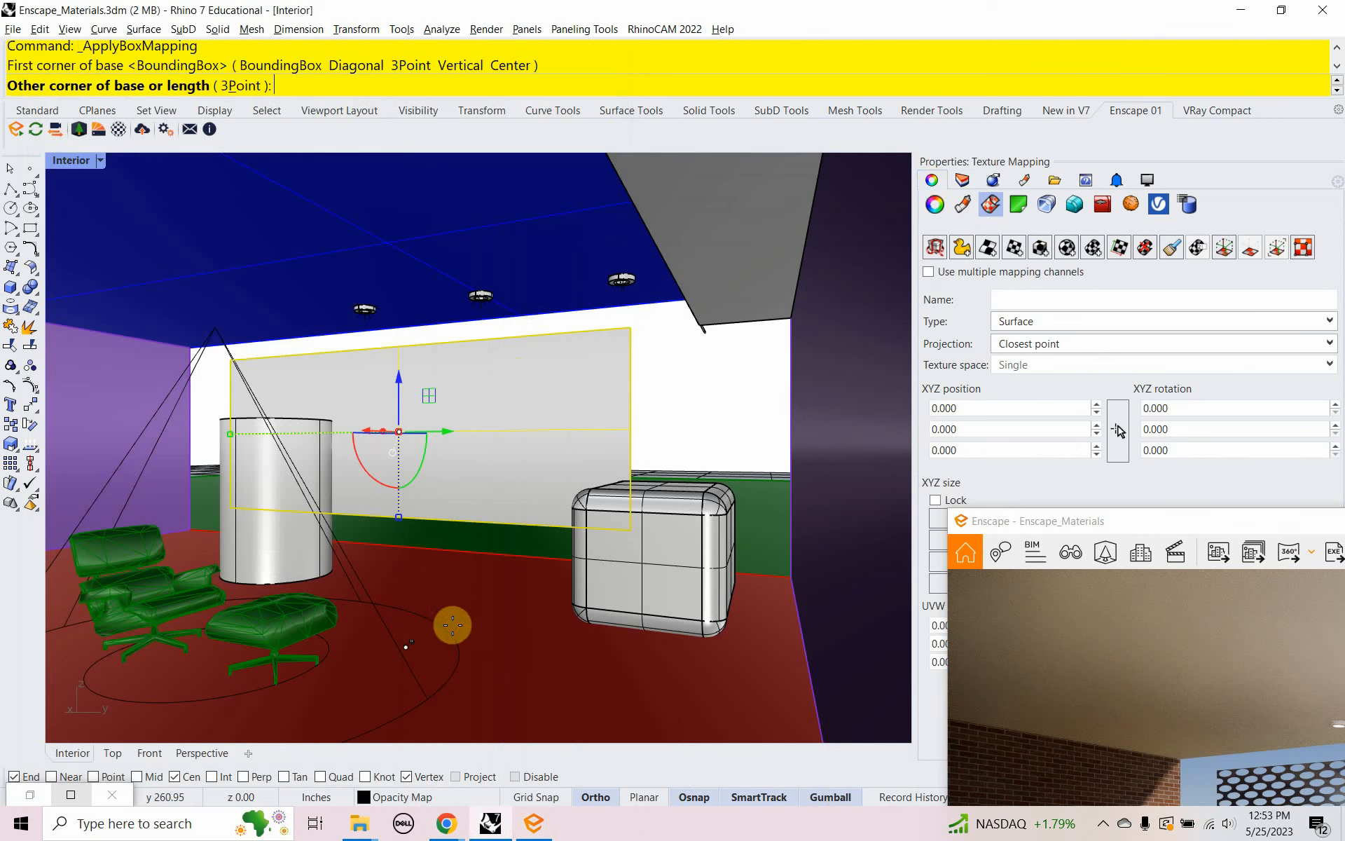
pyautogui.click(541, 623)
pyautogui.click(524, 510)
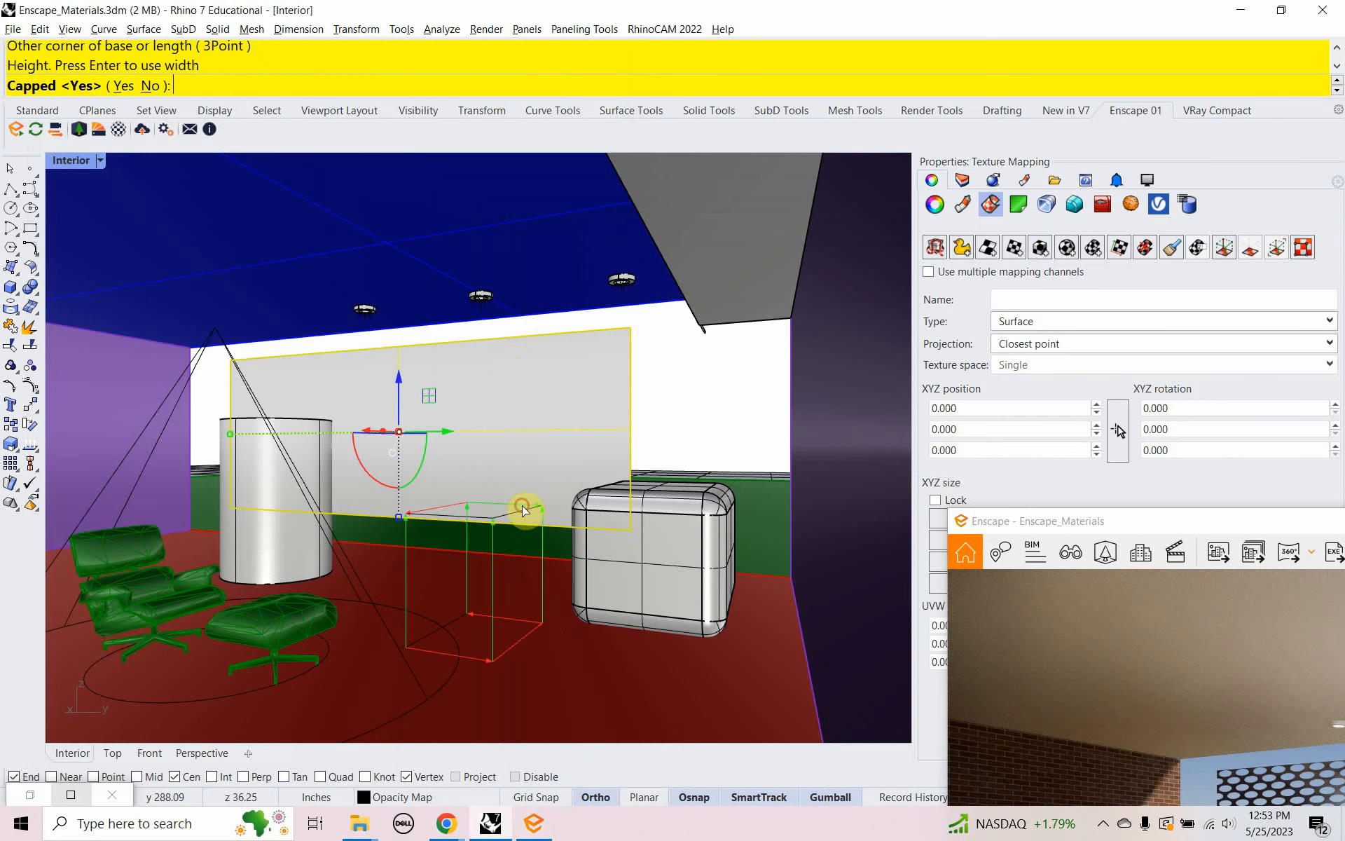
pyautogui.click(125, 86)
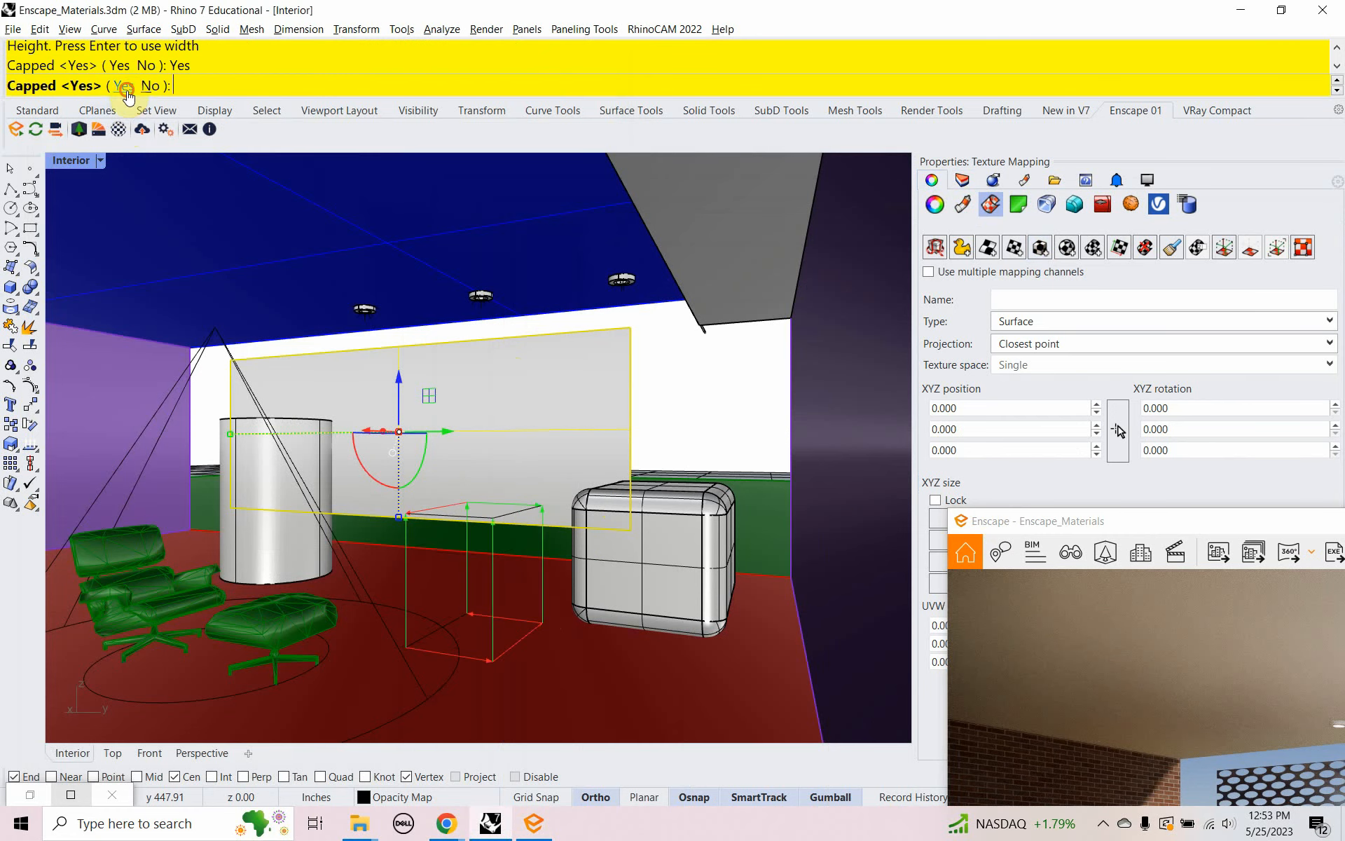
# Step: Uncover the texture mapping properties beside the Enscape render and set the box mapping's X, Y and Z sizes to 48
pyautogui.click(1134, 524)
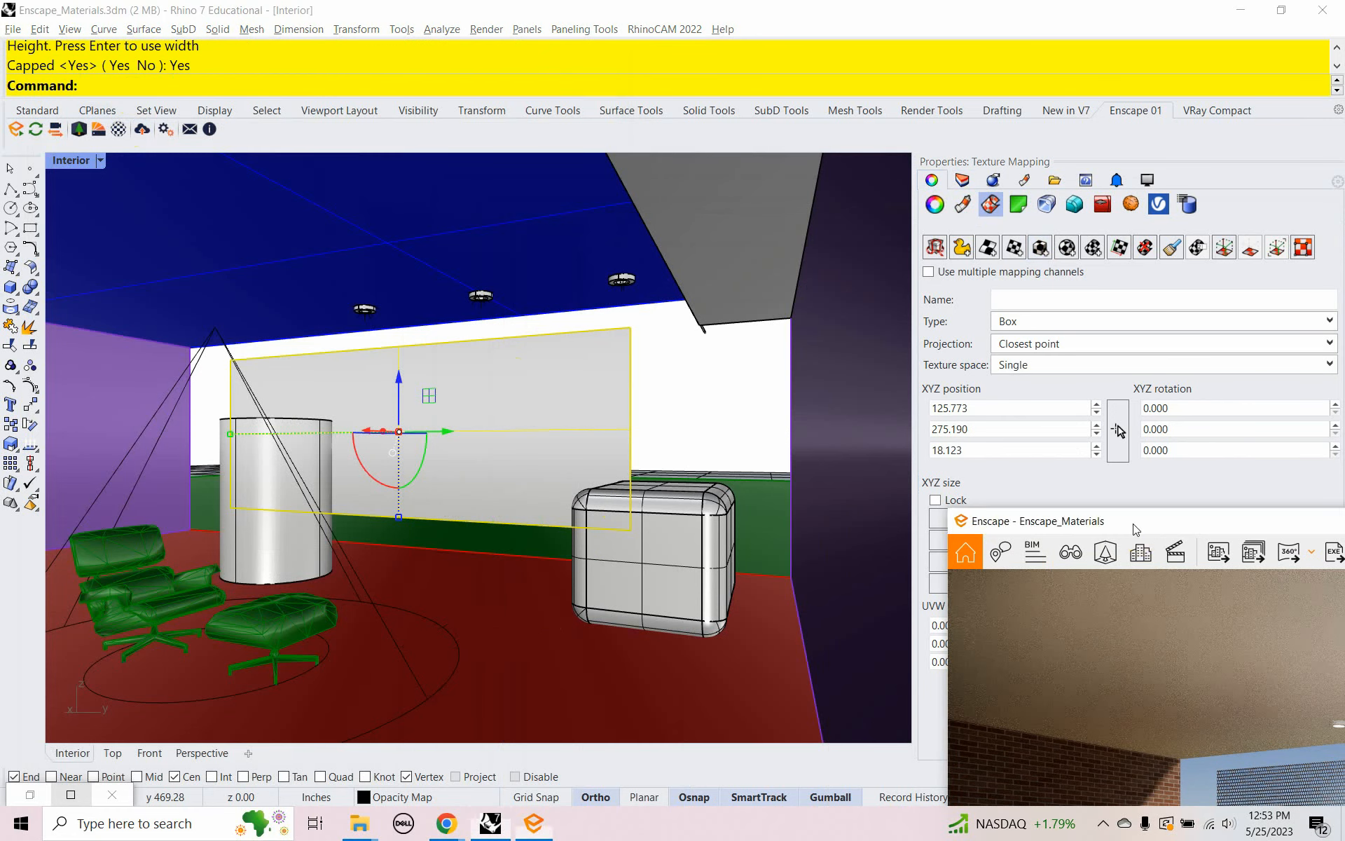
pyautogui.moveTo(1136, 527); pyautogui.dragTo(150, 141)
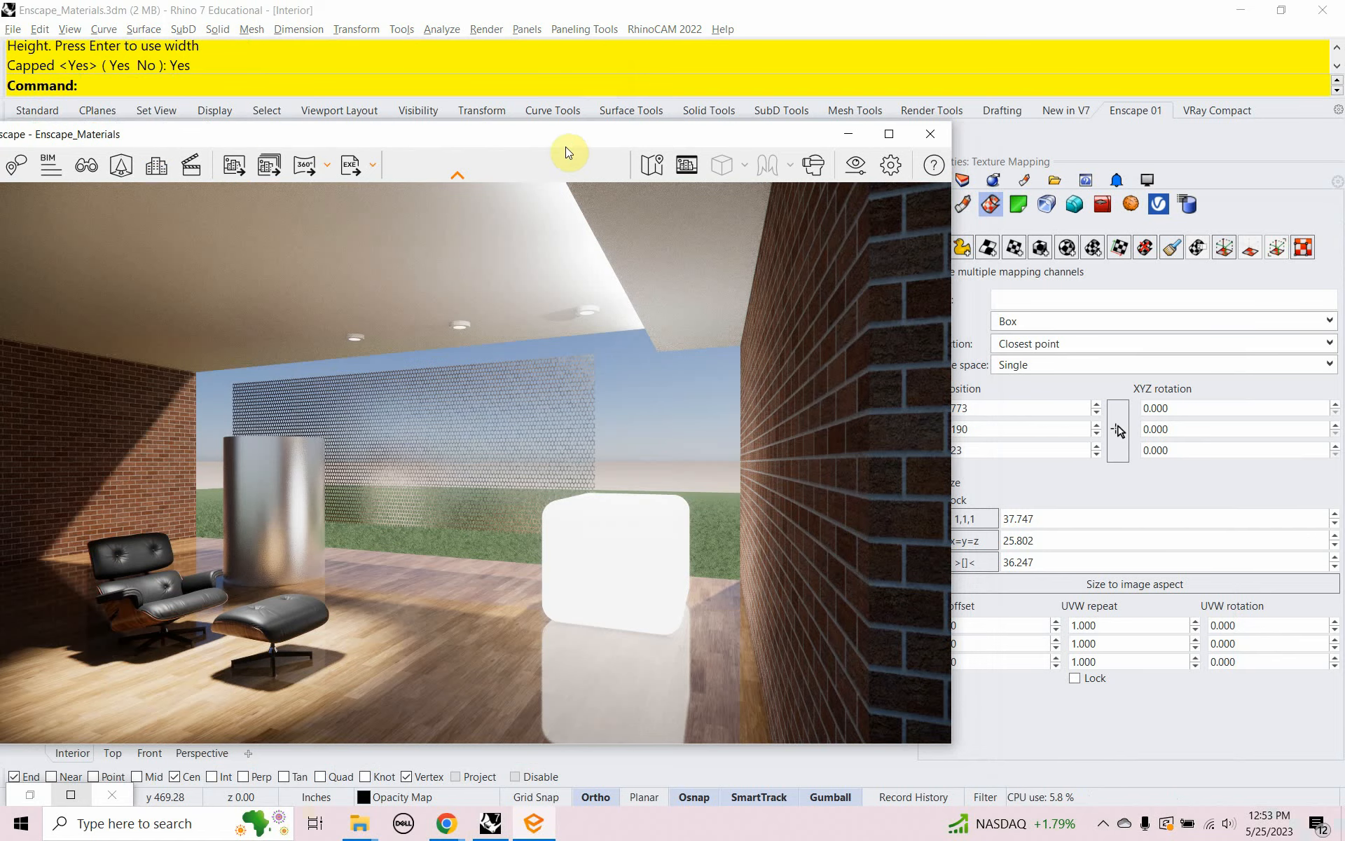
pyautogui.moveTo(578, 147); pyautogui.dragTo(441, 150)
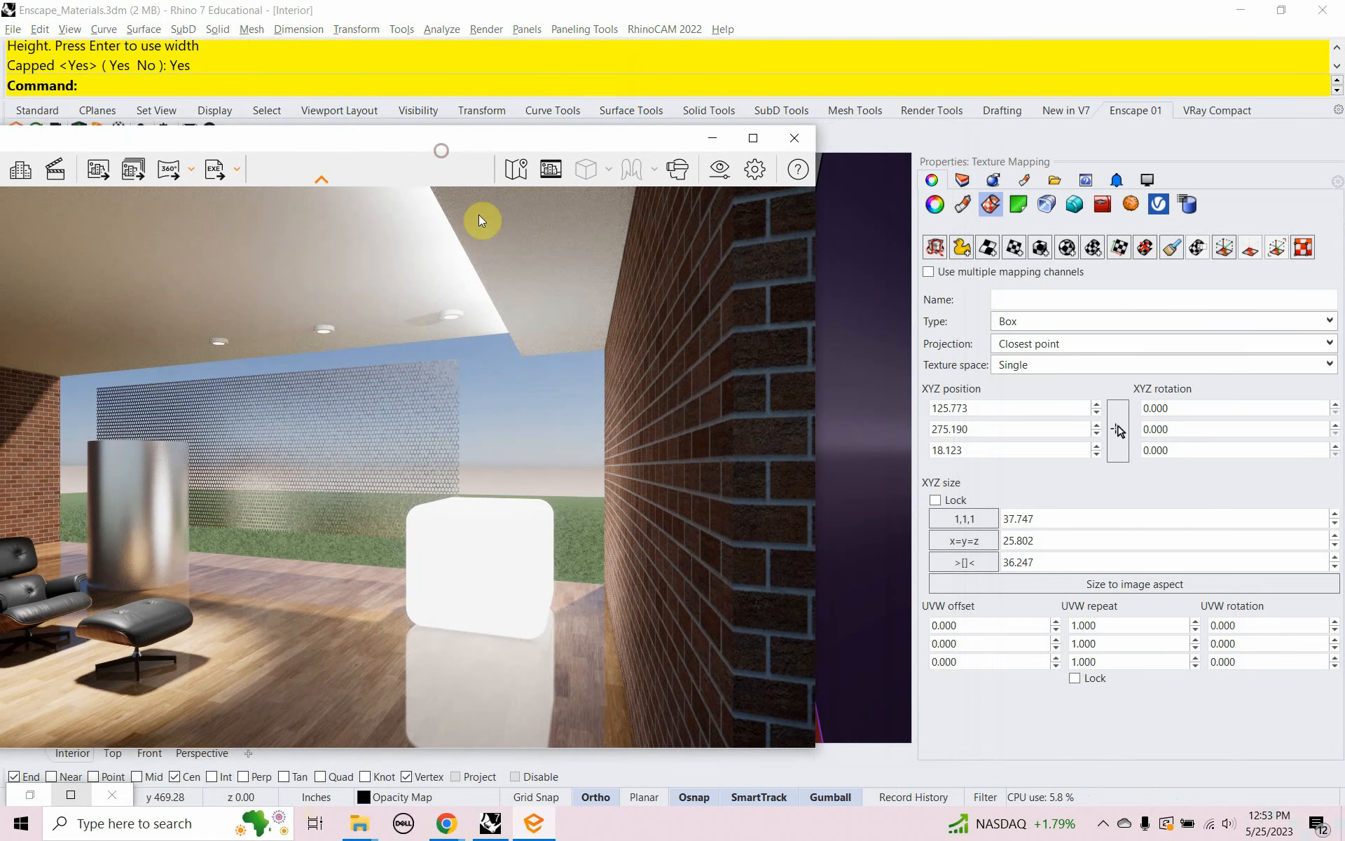
pyautogui.click(1041, 523)
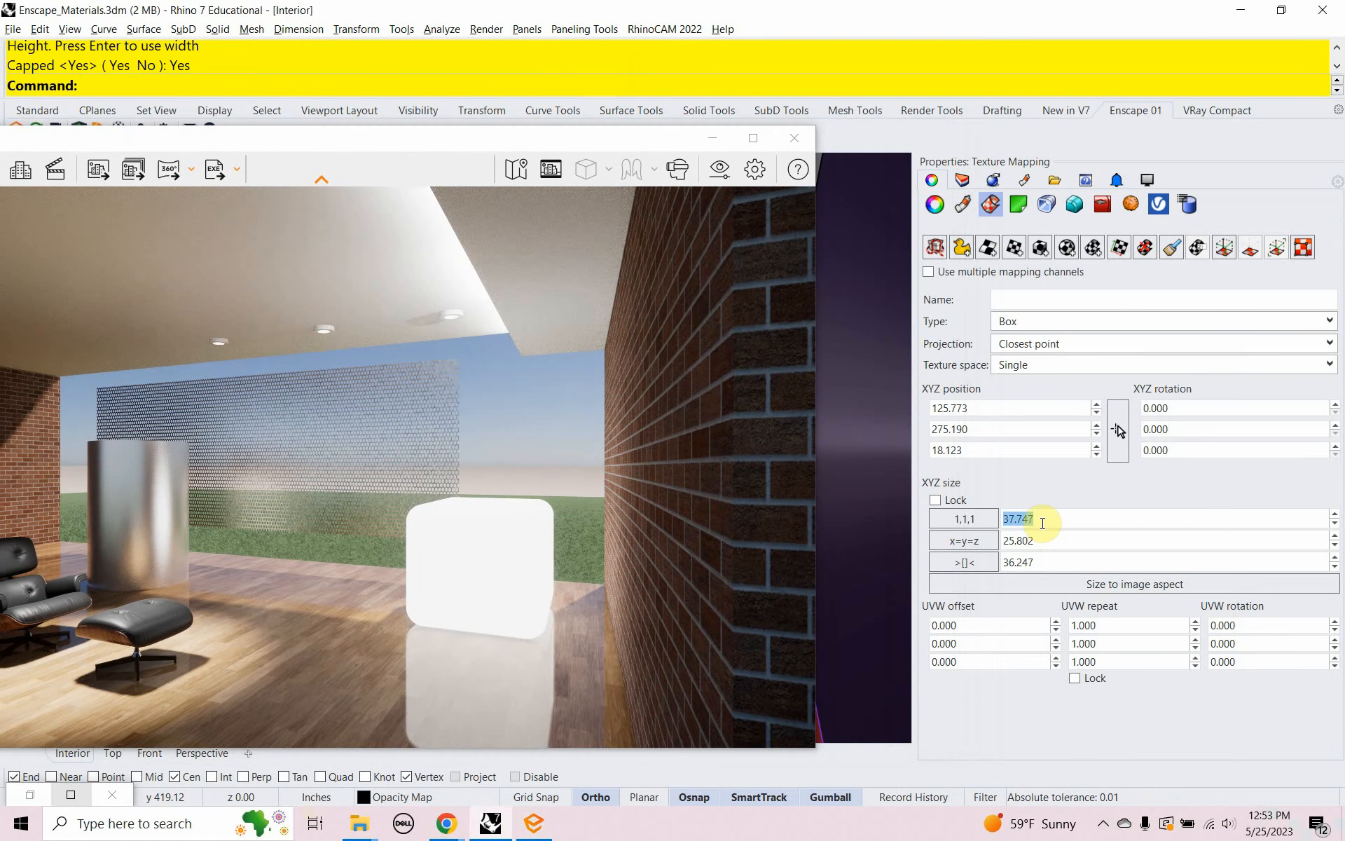
pyautogui.write('48')
pyautogui.click(1042, 541)
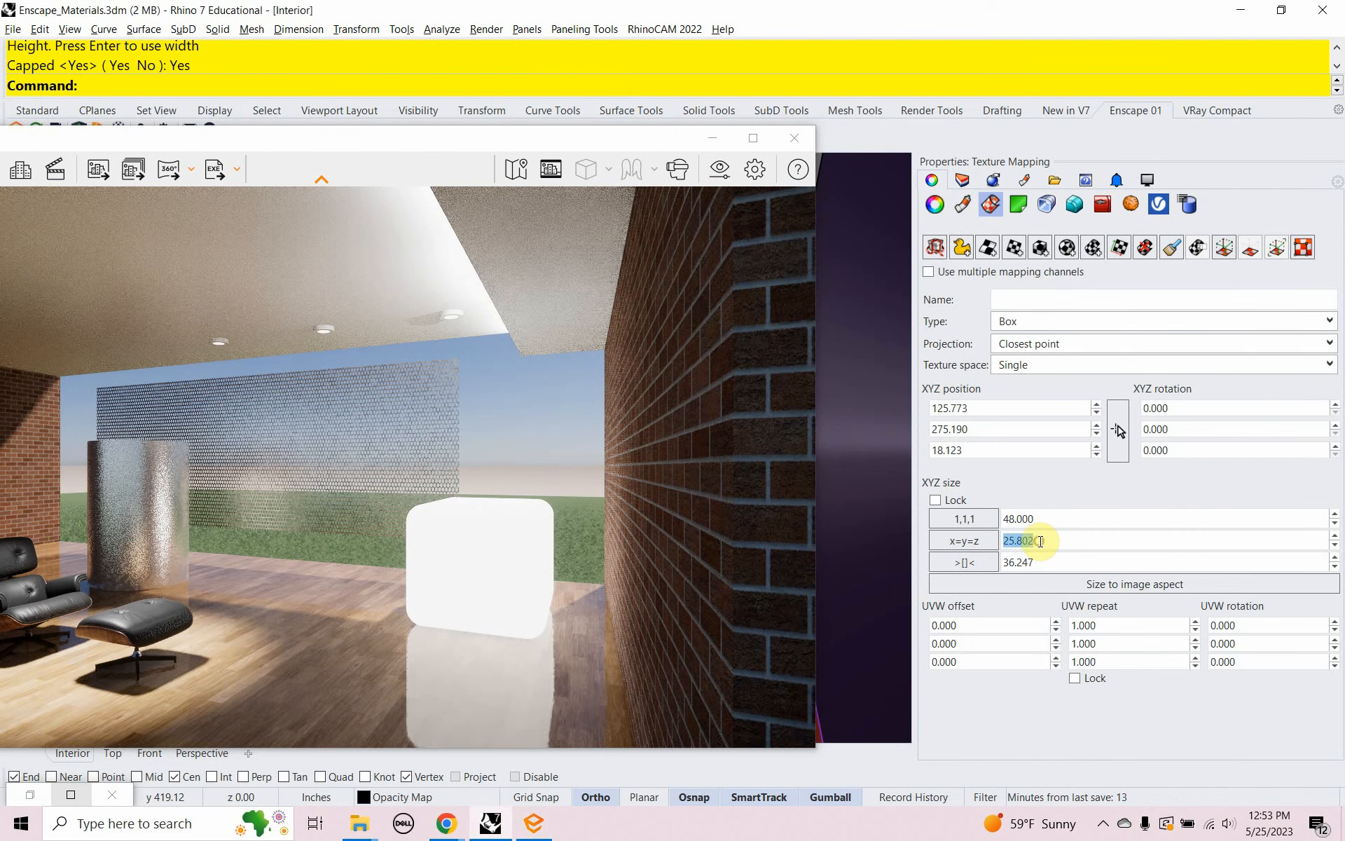
pyautogui.write('48')
pyautogui.click(1039, 564)
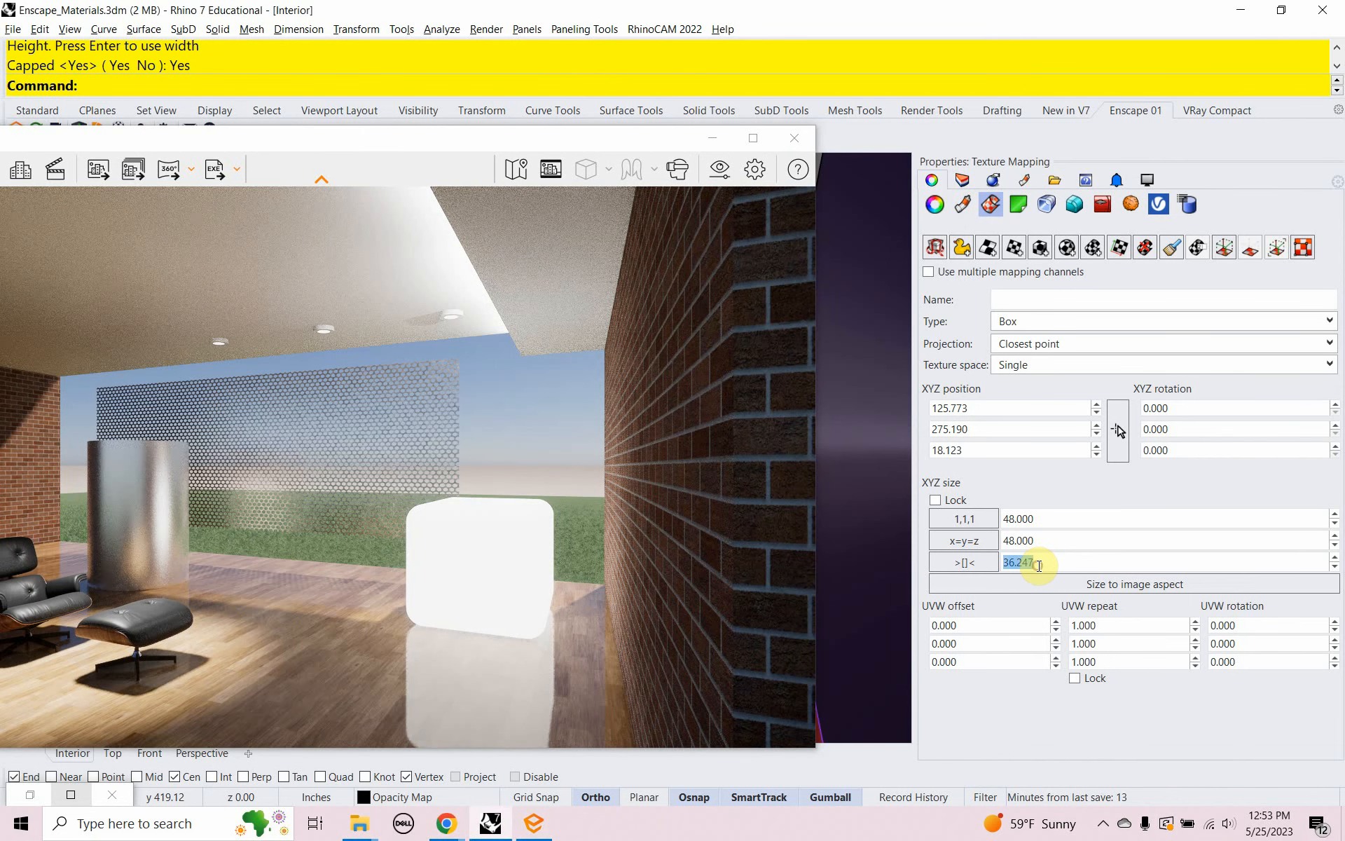
pyautogui.write('48')
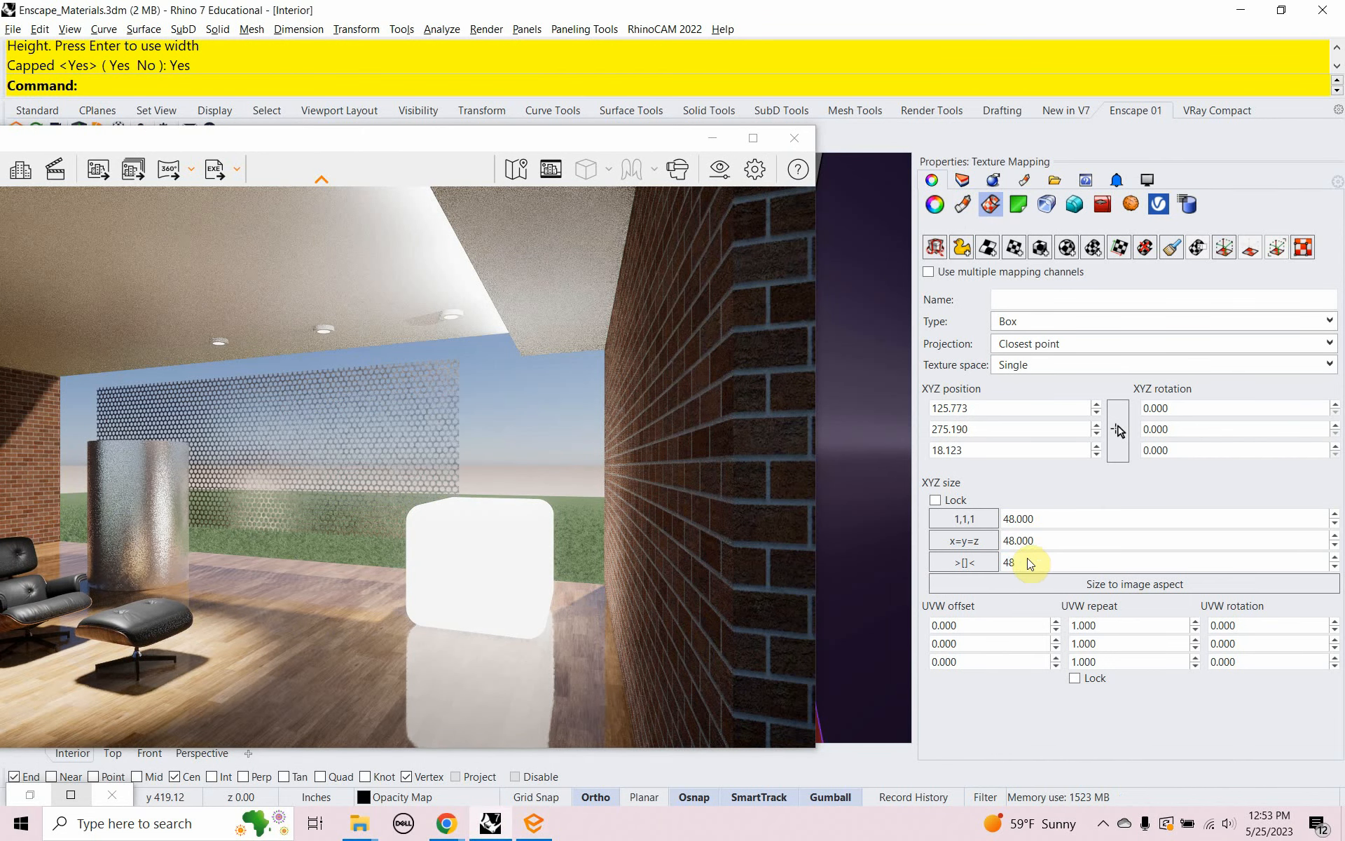
# Step: Lock the box mapping's XYZ sizes together, try 60, and set all three to 72
pyautogui.click(939, 501)
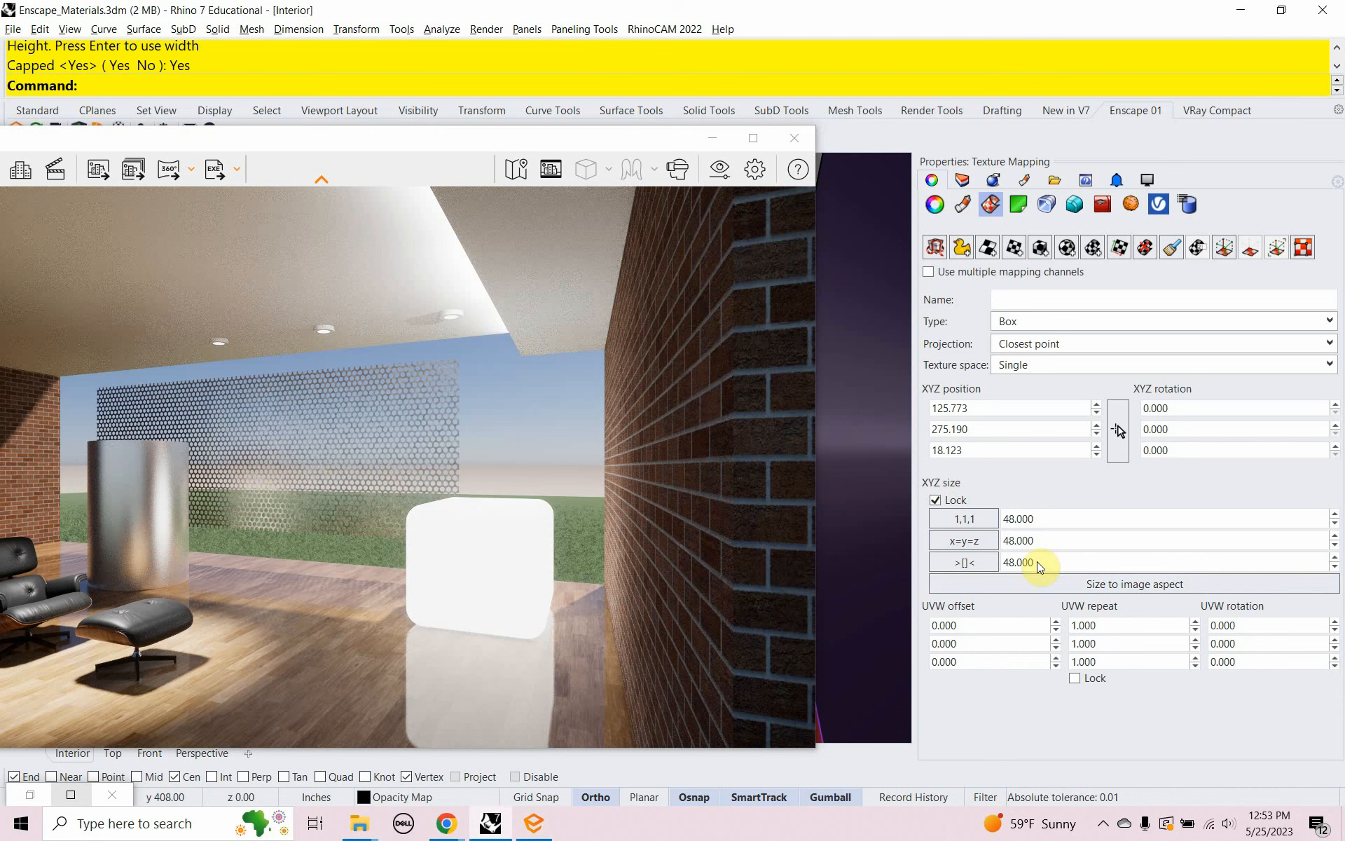
pyautogui.doubleClick(1016, 518)
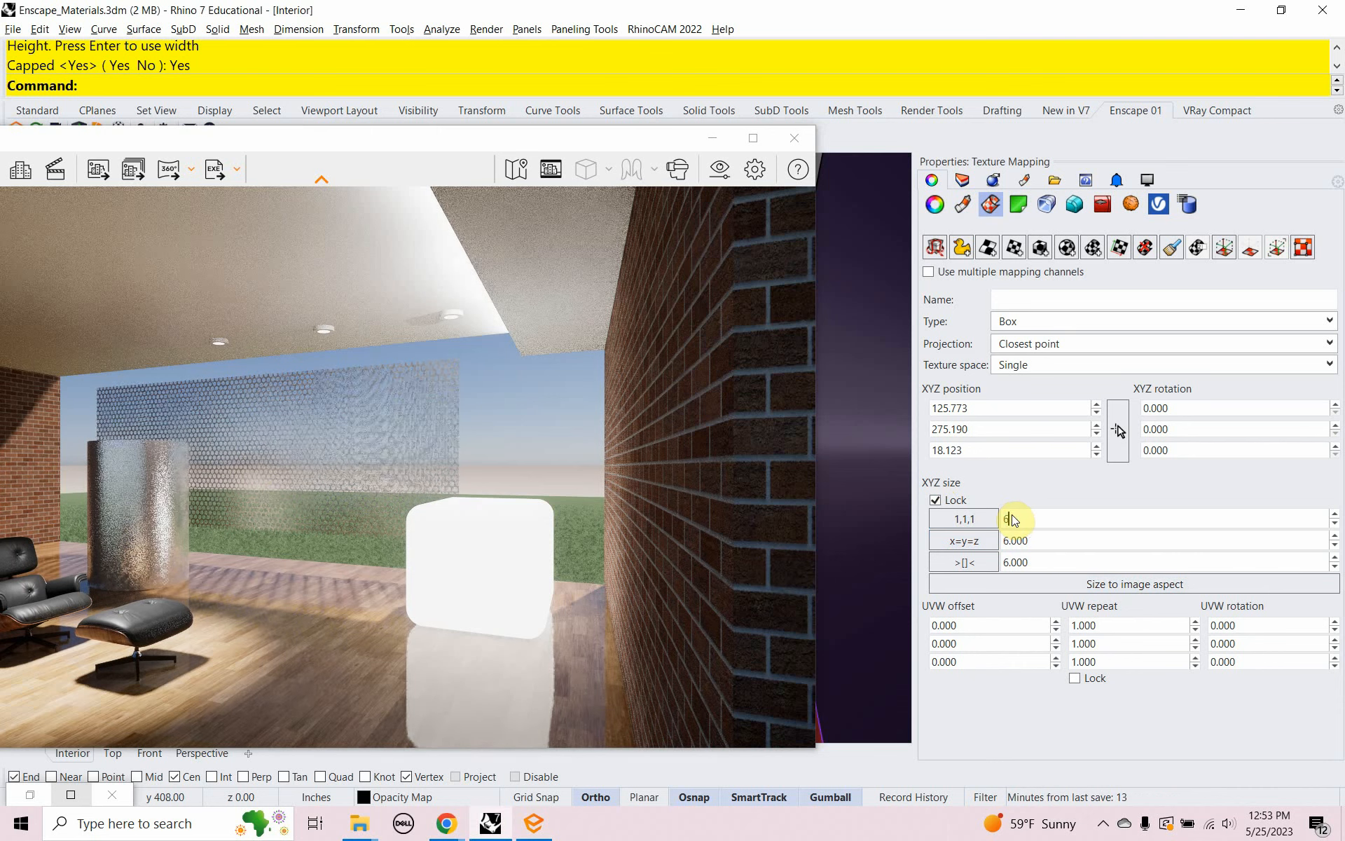
pyautogui.write('60')
pyautogui.press('Return')
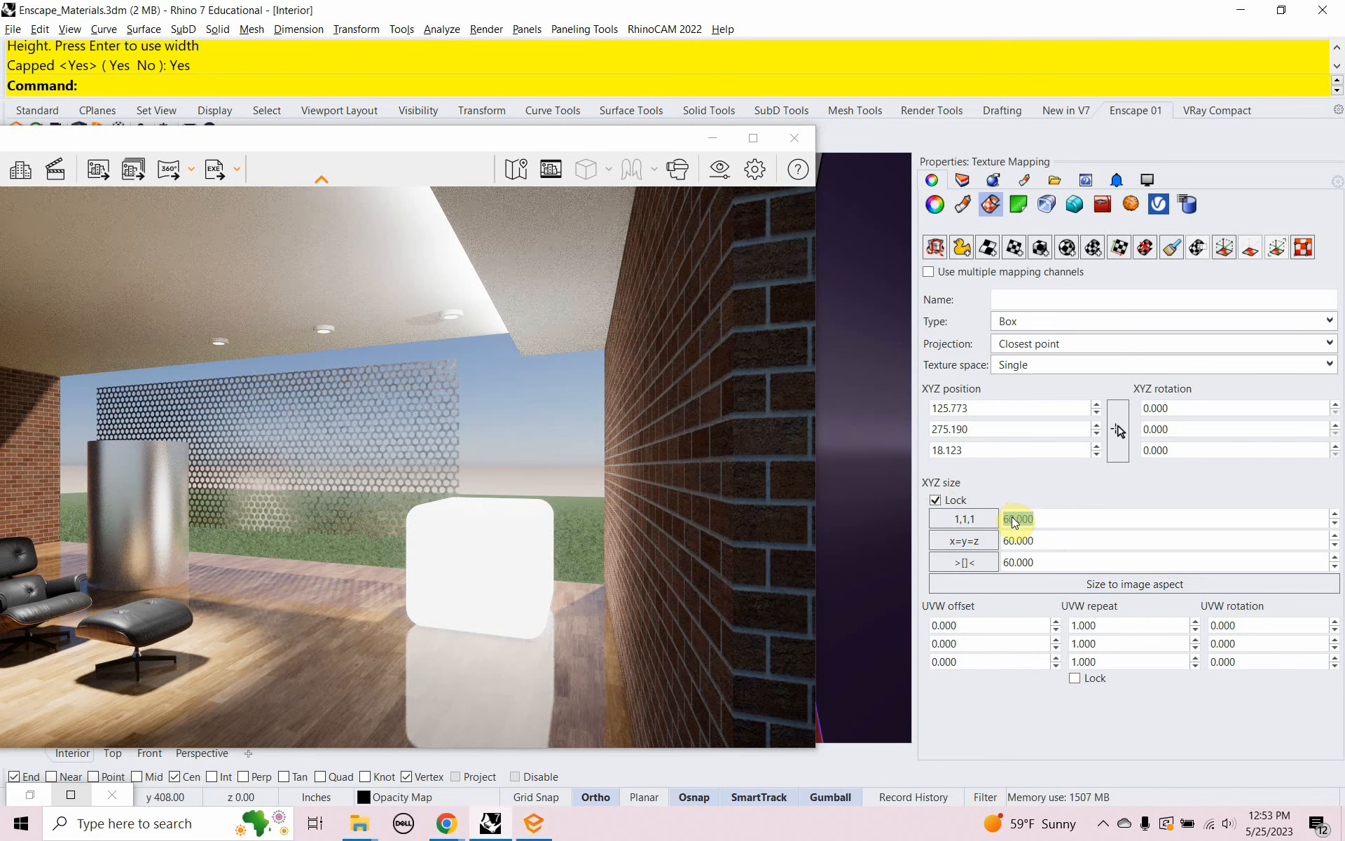
pyautogui.write('72')
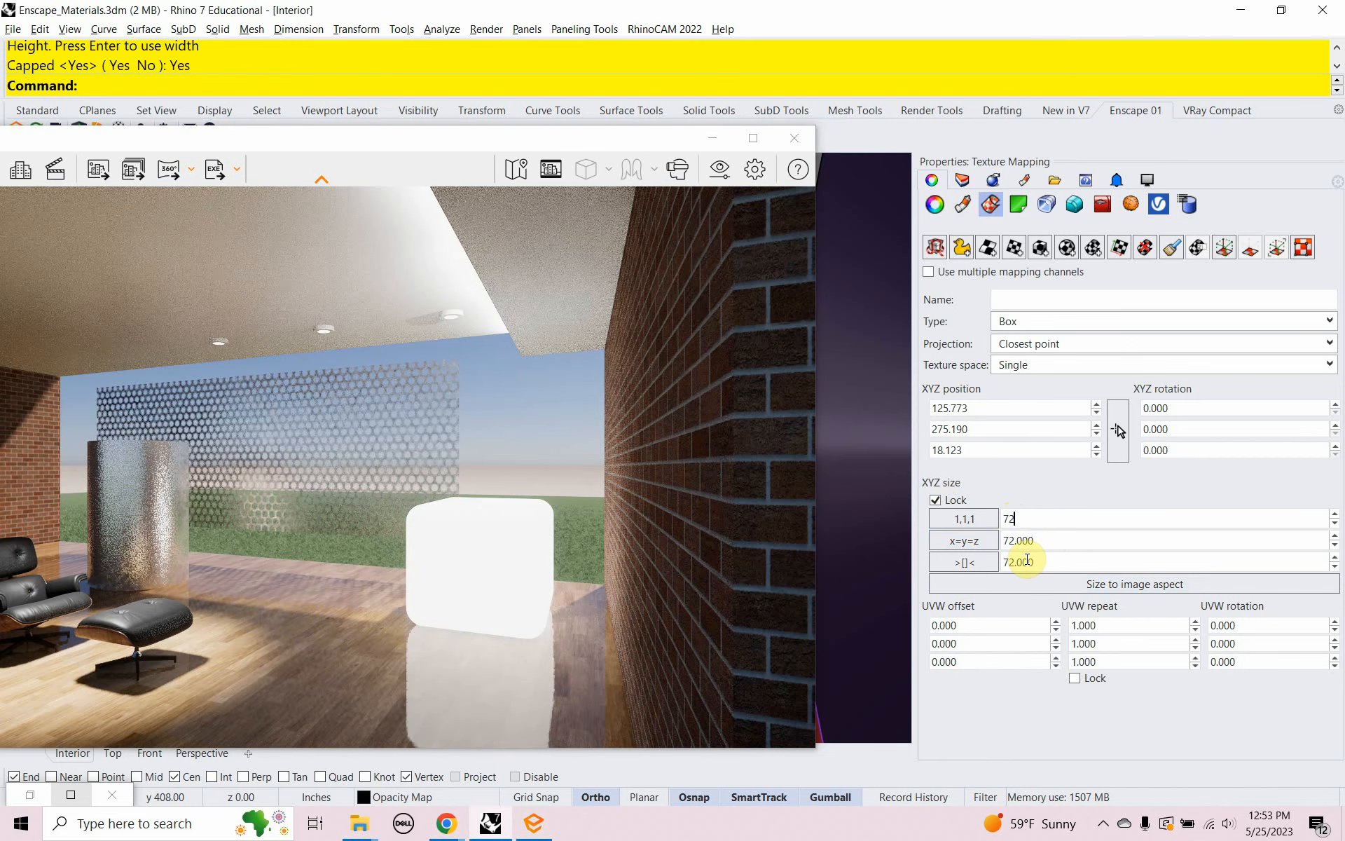
pyautogui.press('Return')
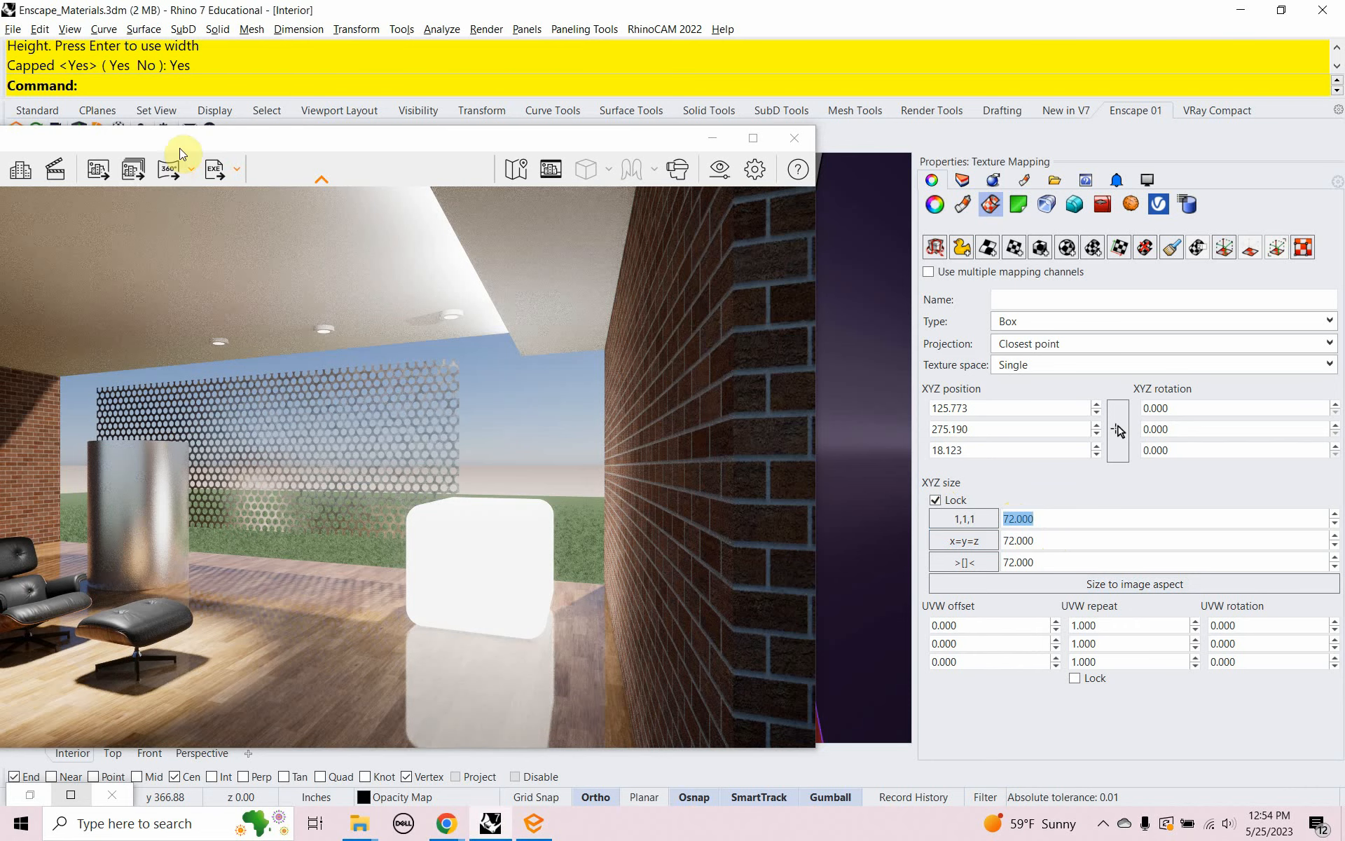
# Step: Review the Perforated Metal material's albedo, reflection and cutout transparency settings, close the Material Editor, and bring up the Grasshopper topic list
pyautogui.moveTo(179, 148); pyautogui.dragTo(717, 168)
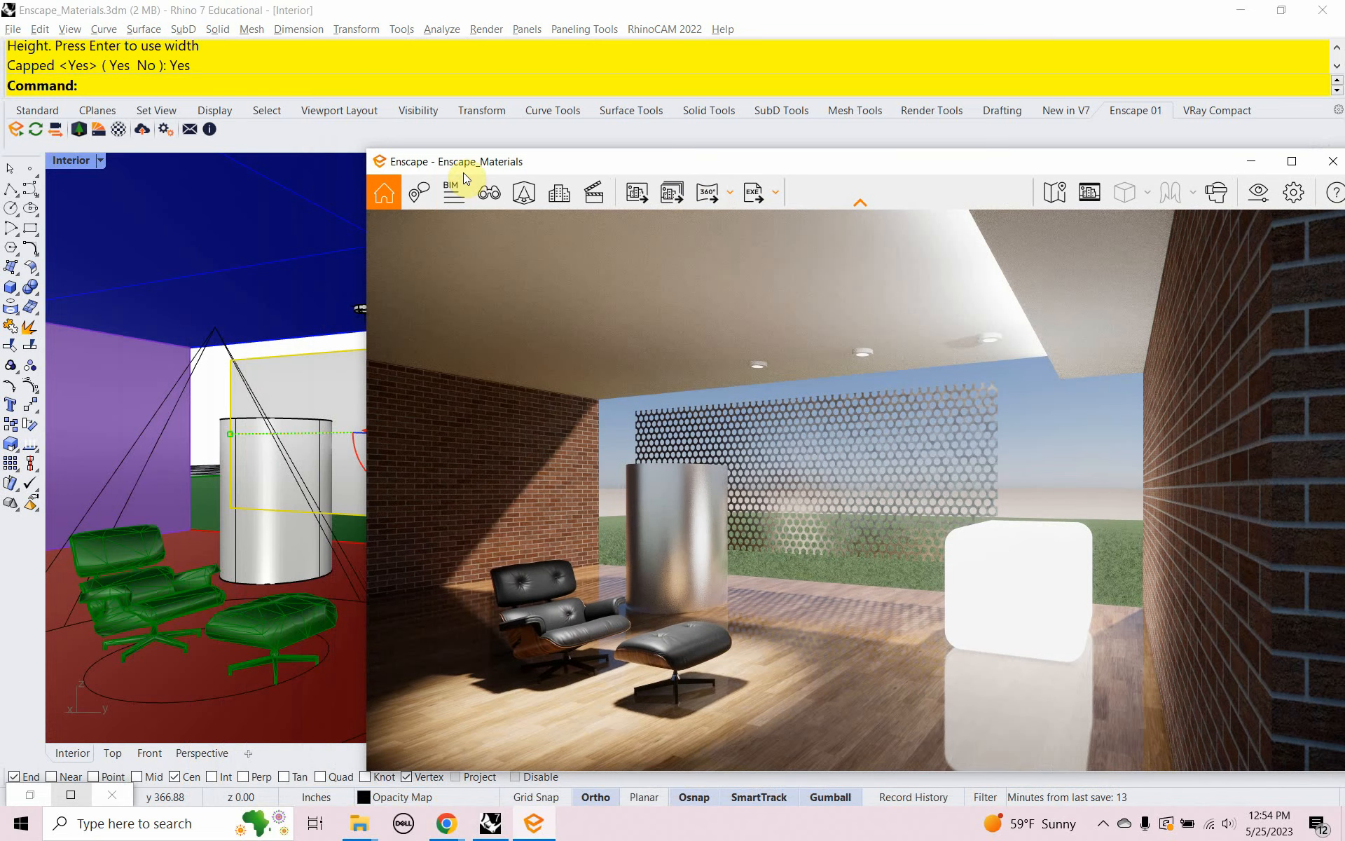
pyautogui.moveTo(559, 169); pyautogui.dragTo(843, 158)
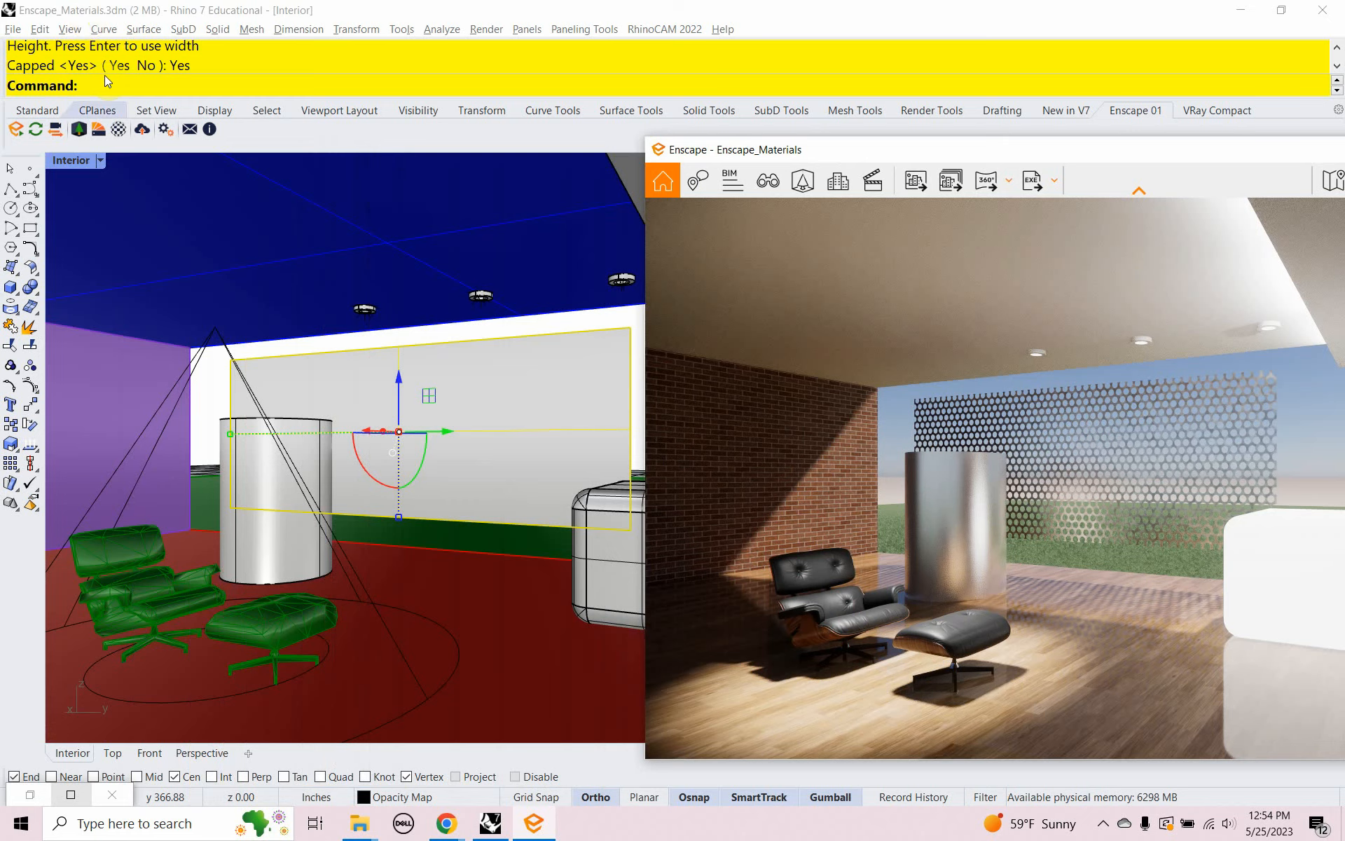
pyautogui.click(119, 130)
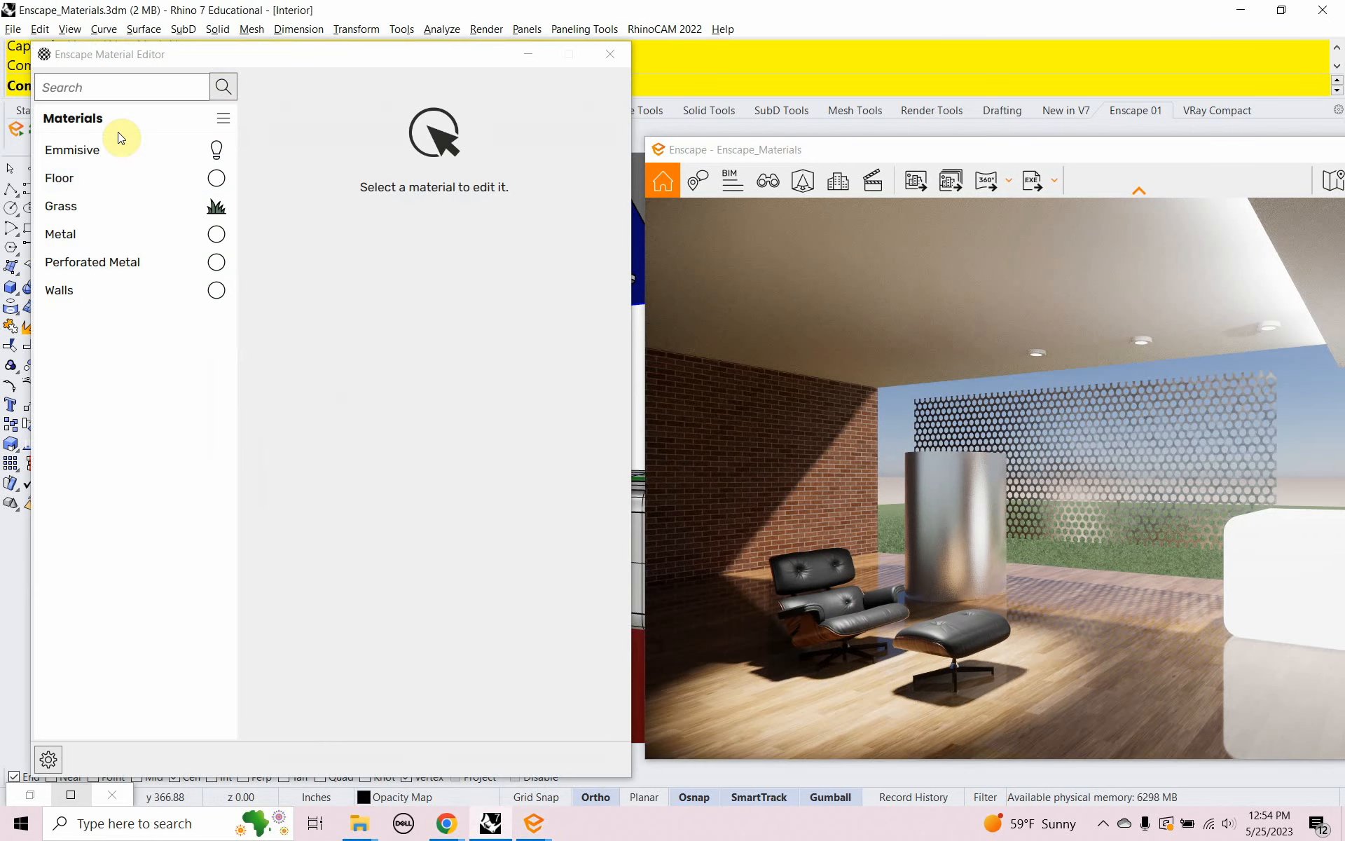
pyautogui.click(101, 262)
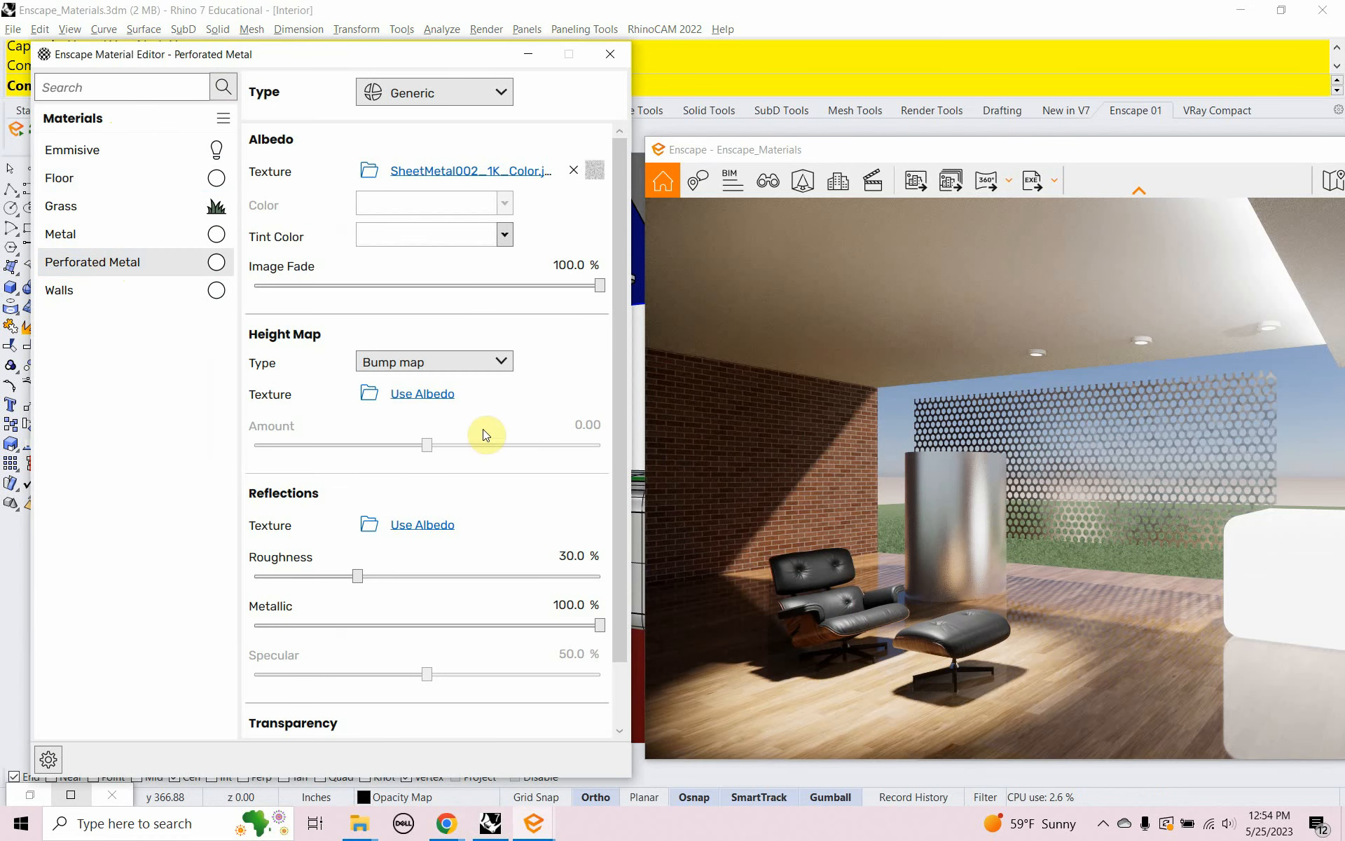
pyautogui.scroll(-2, 623, 442)
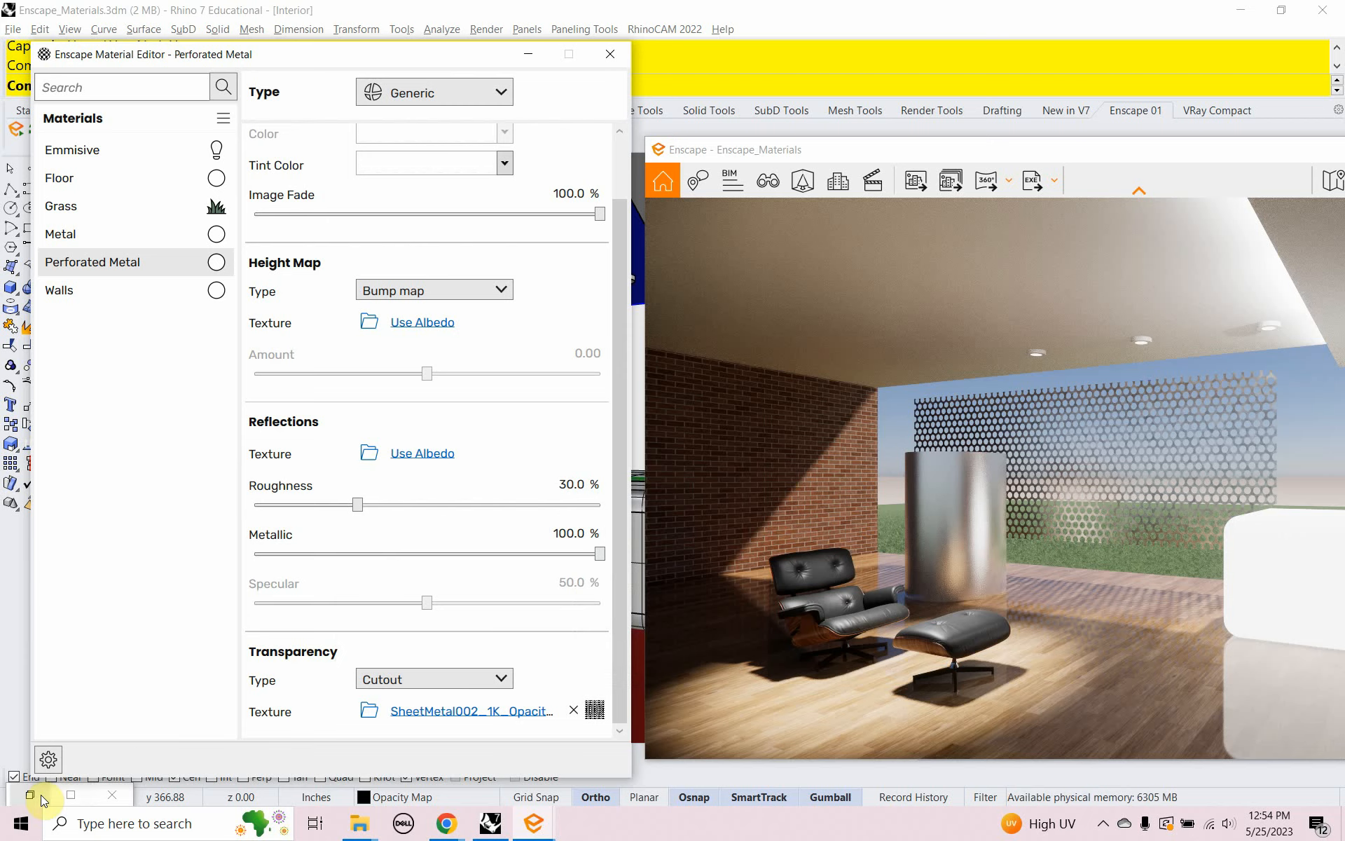
pyautogui.click(600, 53)
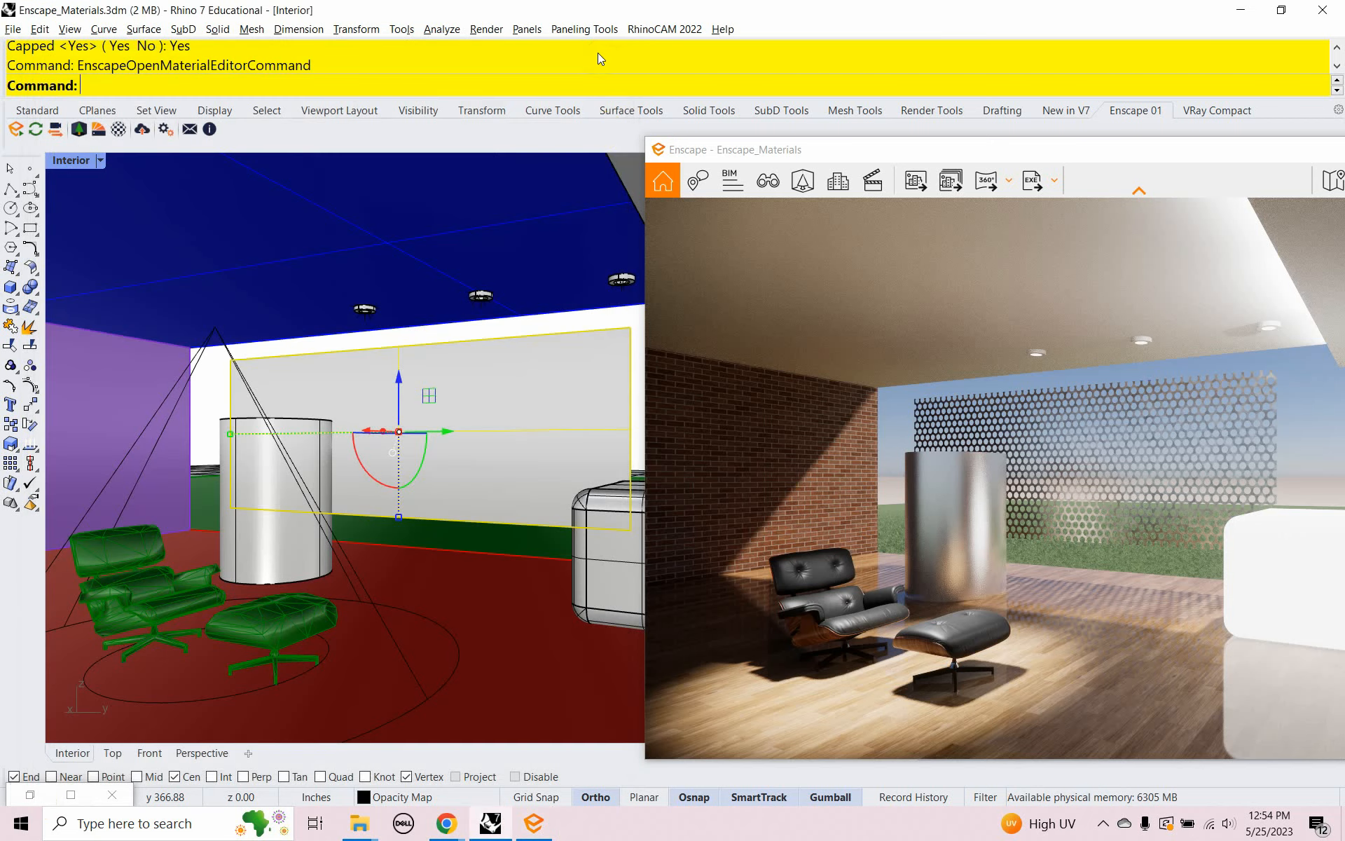
pyautogui.click(32, 796)
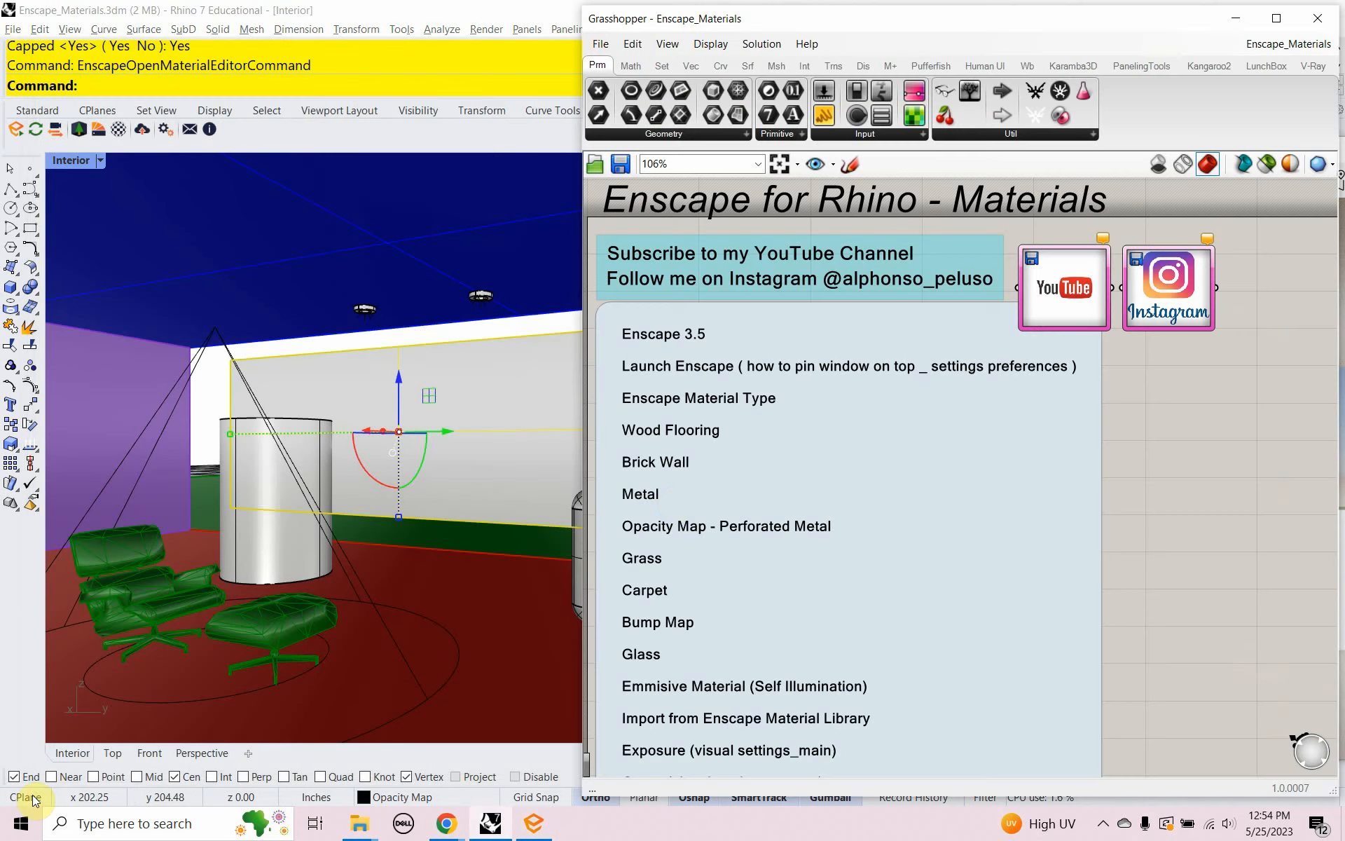
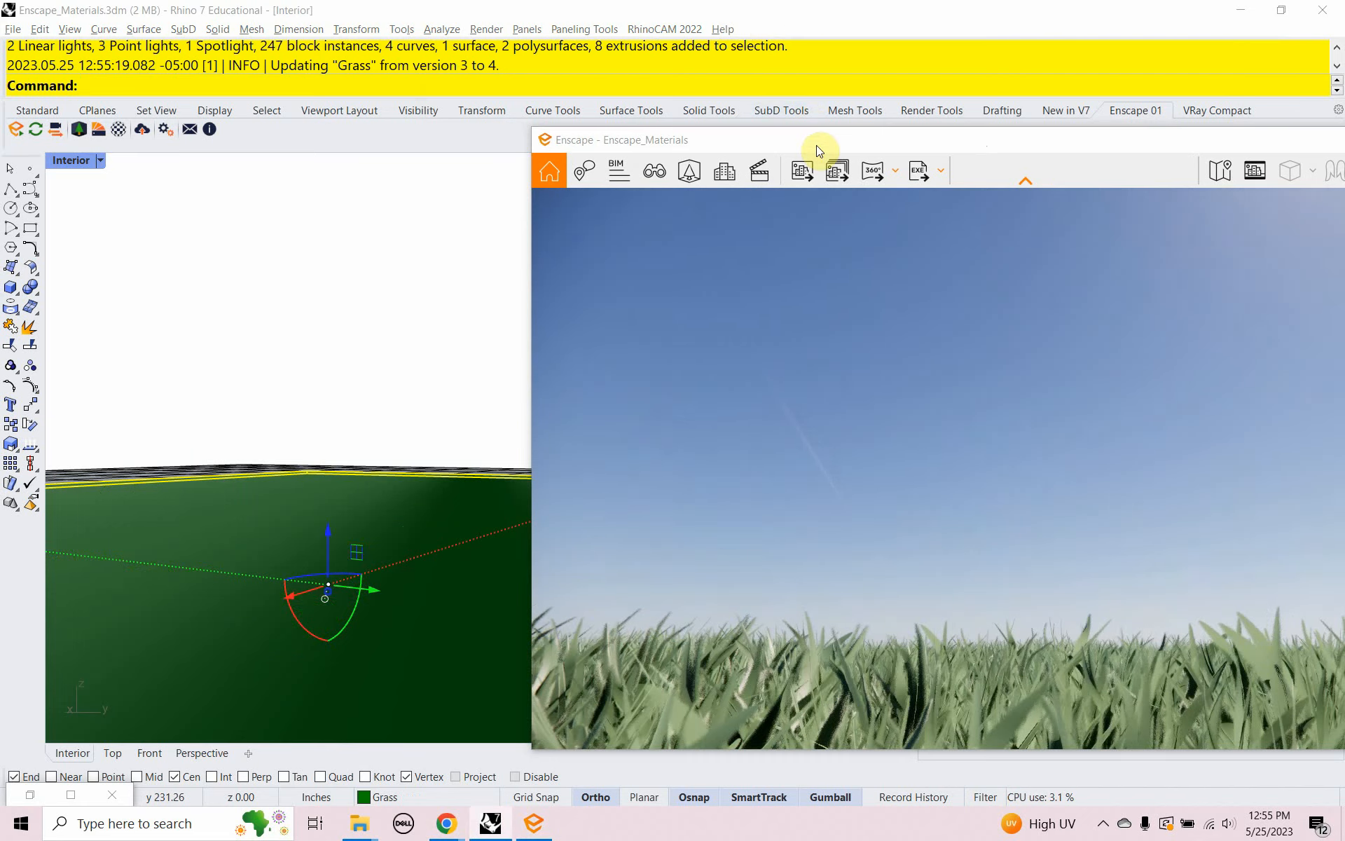
# Step: Open the Grass material in the Enscape Material Editor and select Grass as its material type
pyautogui.moveTo(817, 145); pyautogui.dragTo(795, 73)
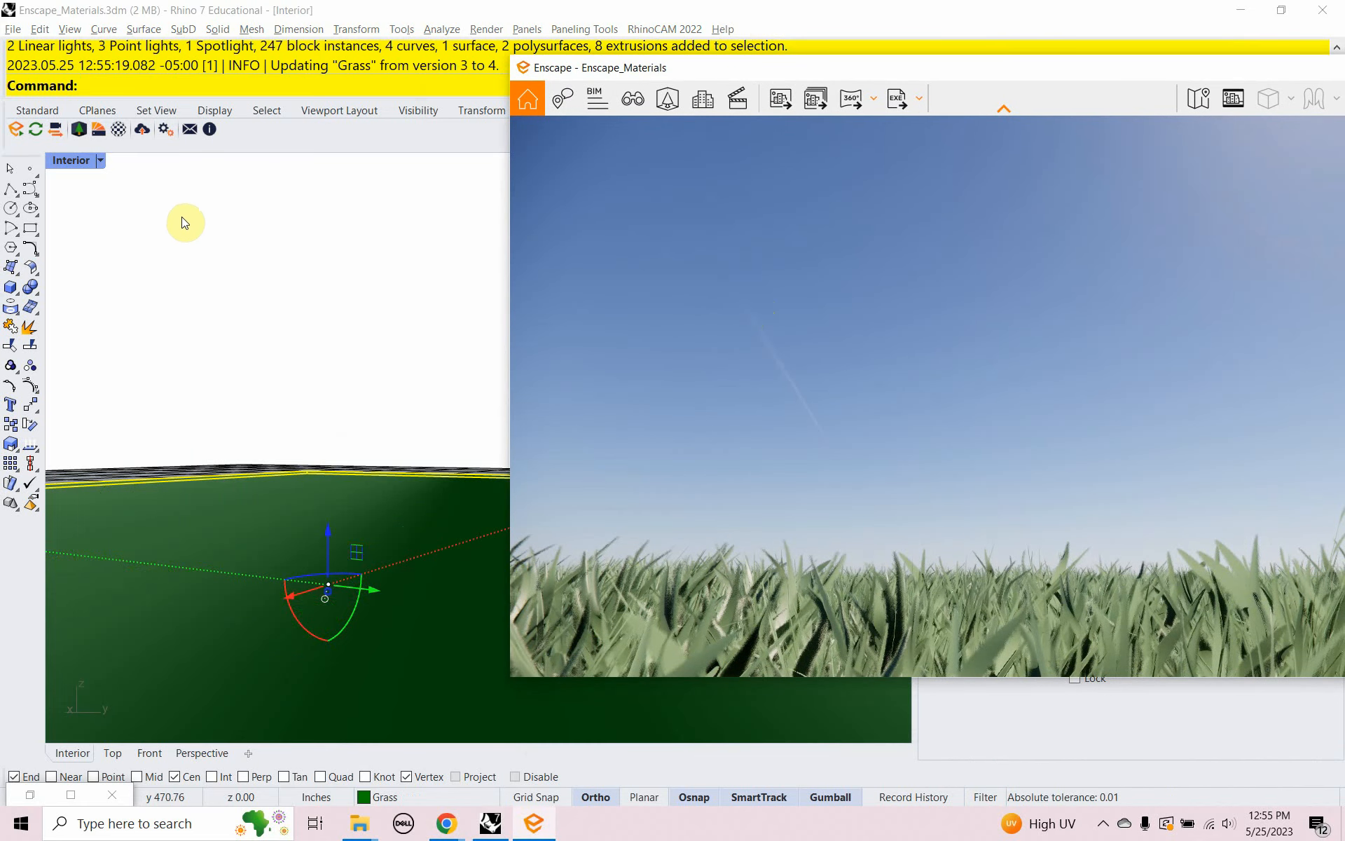
pyautogui.click(118, 129)
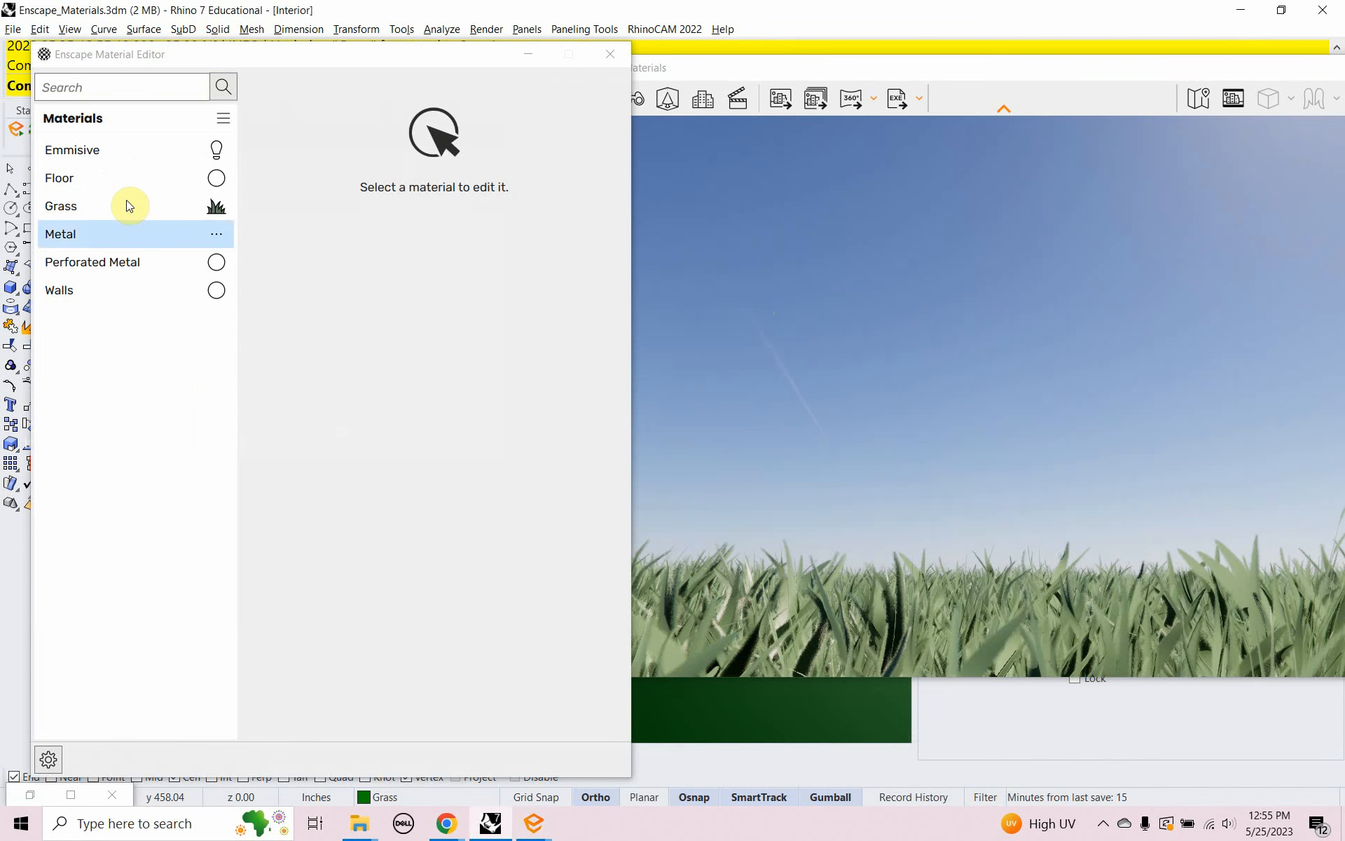
pyautogui.click(105, 206)
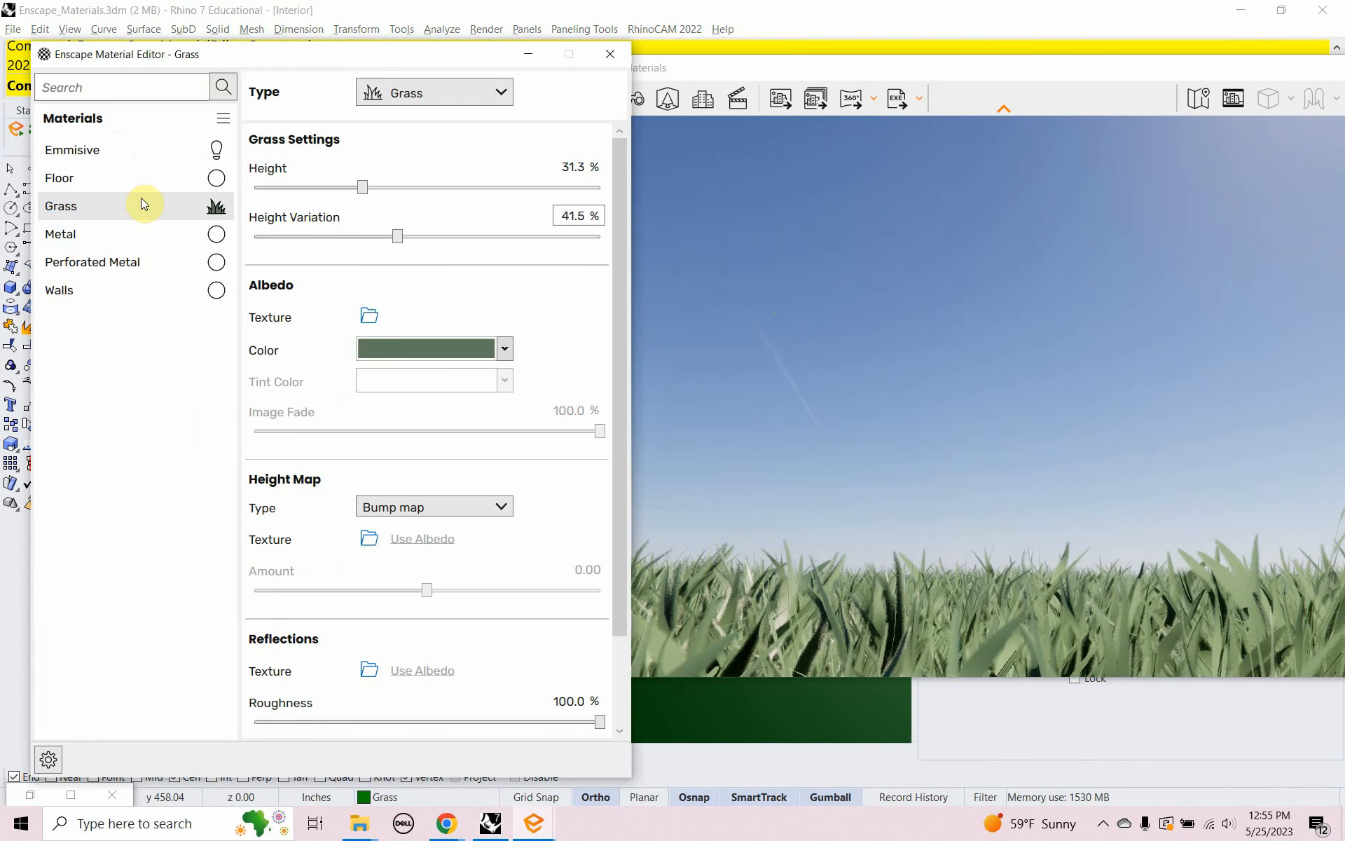
pyautogui.click(499, 96)
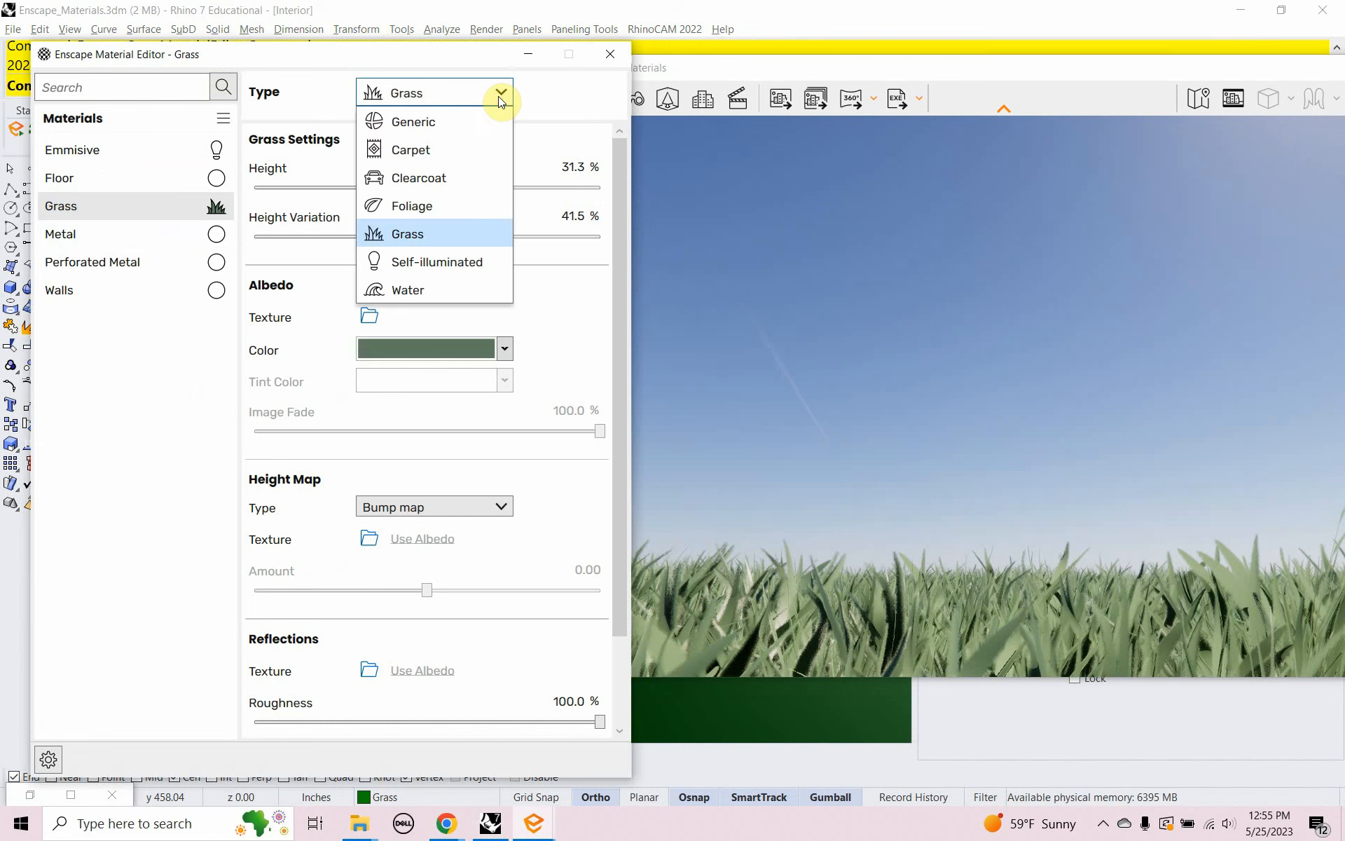
pyautogui.click(456, 234)
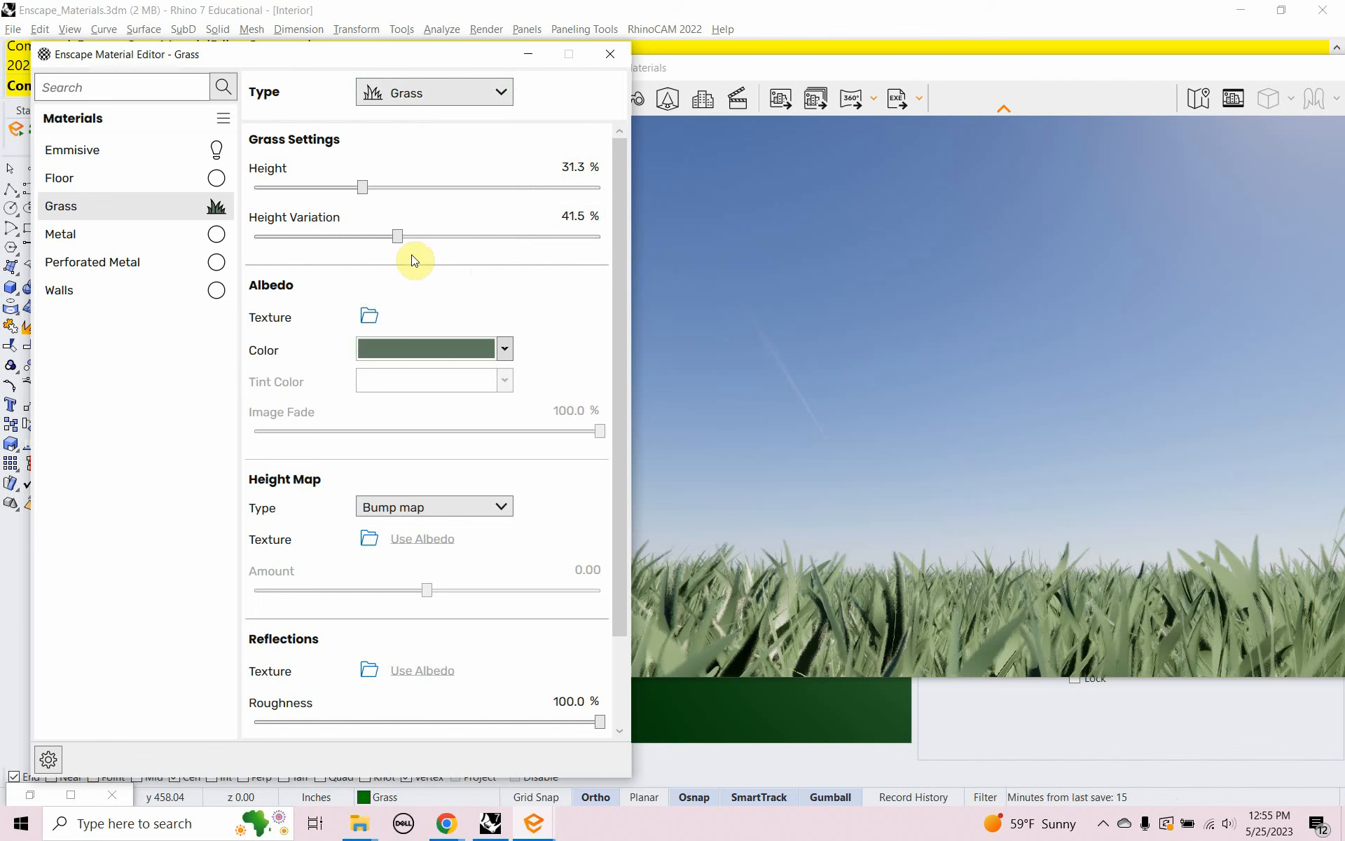
pyautogui.click(932, 447)
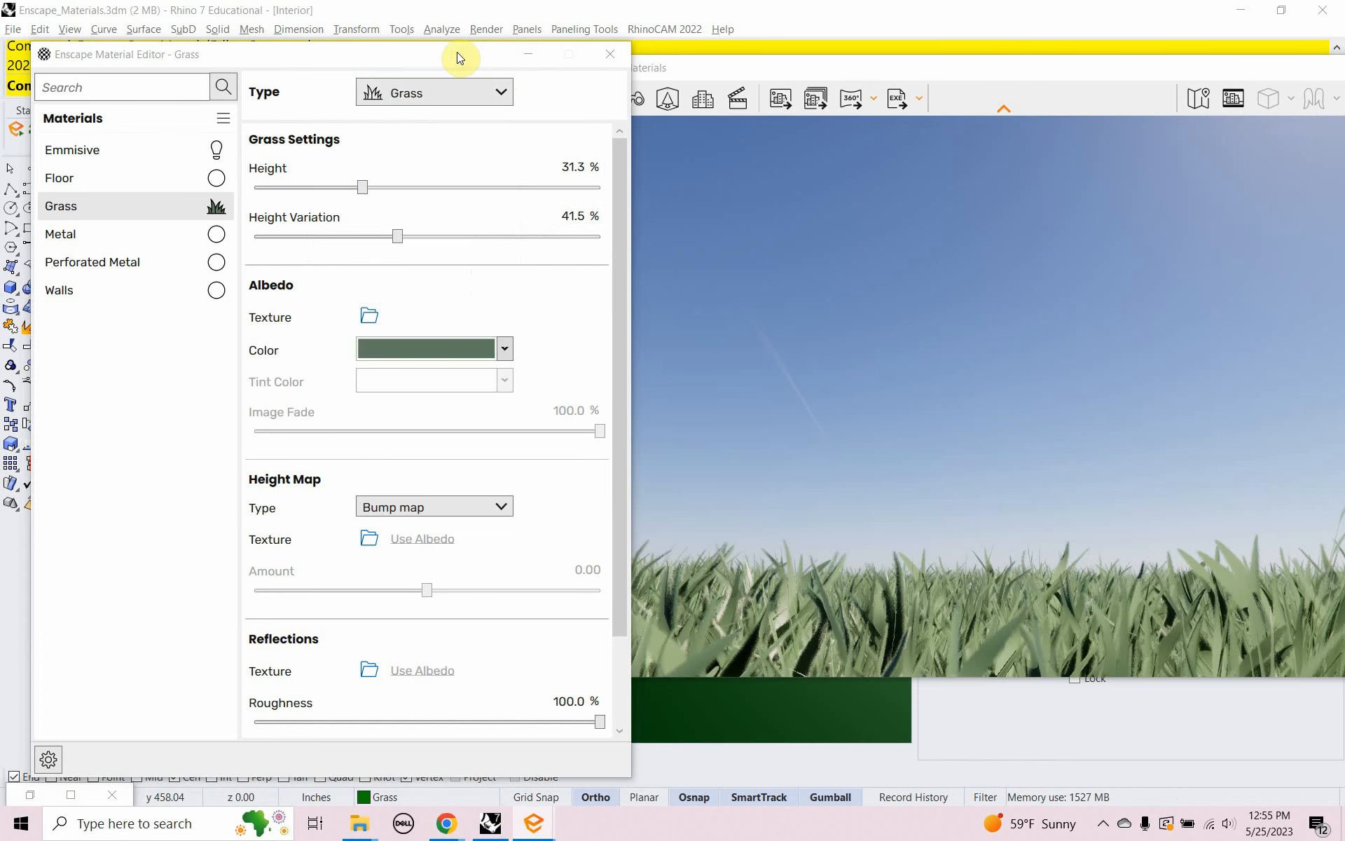
# Step: Arrange the Material Editor beside the Enscape render and lower the Grass material's Height and Height Variation to 0%
pyautogui.moveTo(457, 56); pyautogui.dragTo(367, 61)
pyautogui.moveTo(686, 75); pyautogui.dragTo(722, 85)
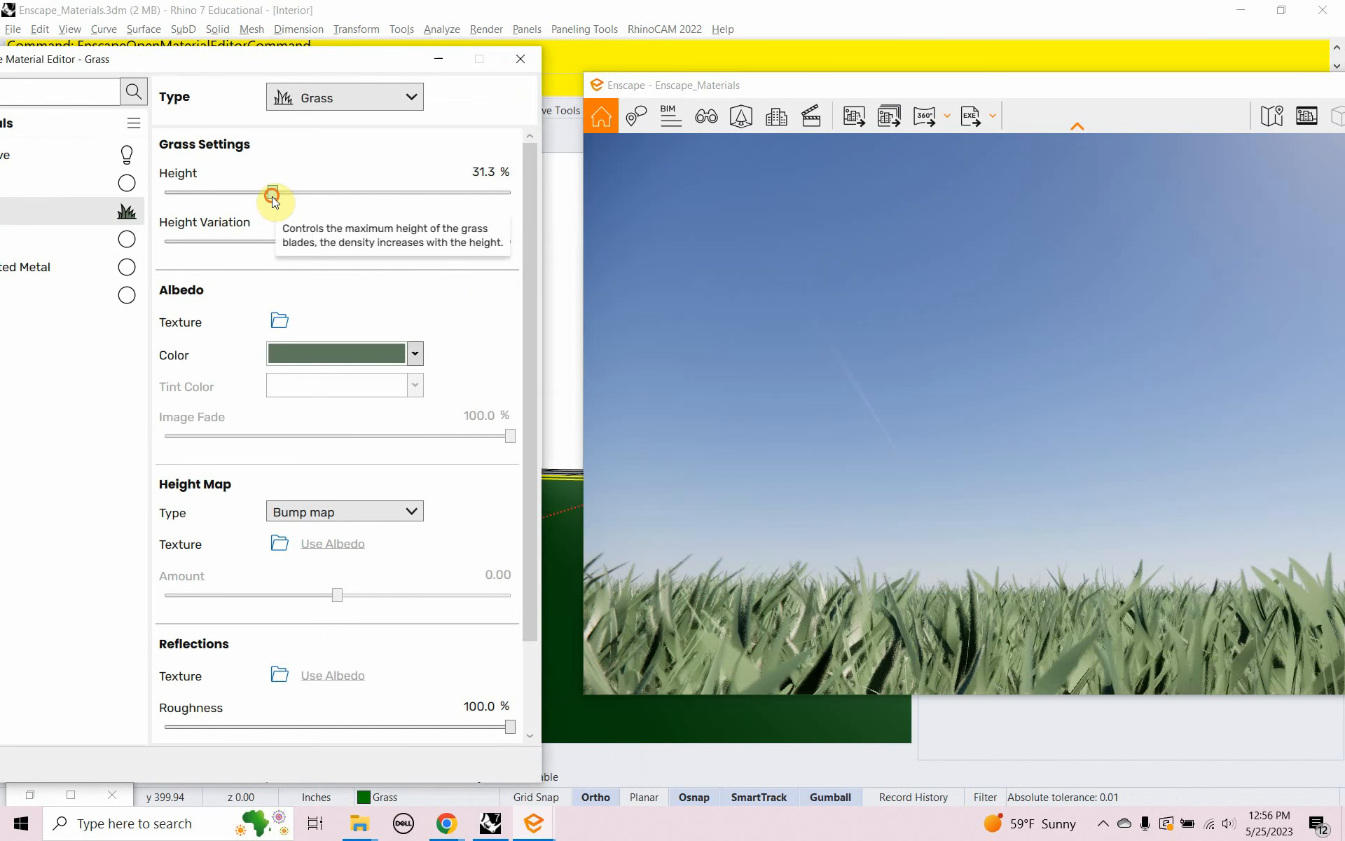
pyautogui.moveTo(273, 199); pyautogui.dragTo(160, 204)
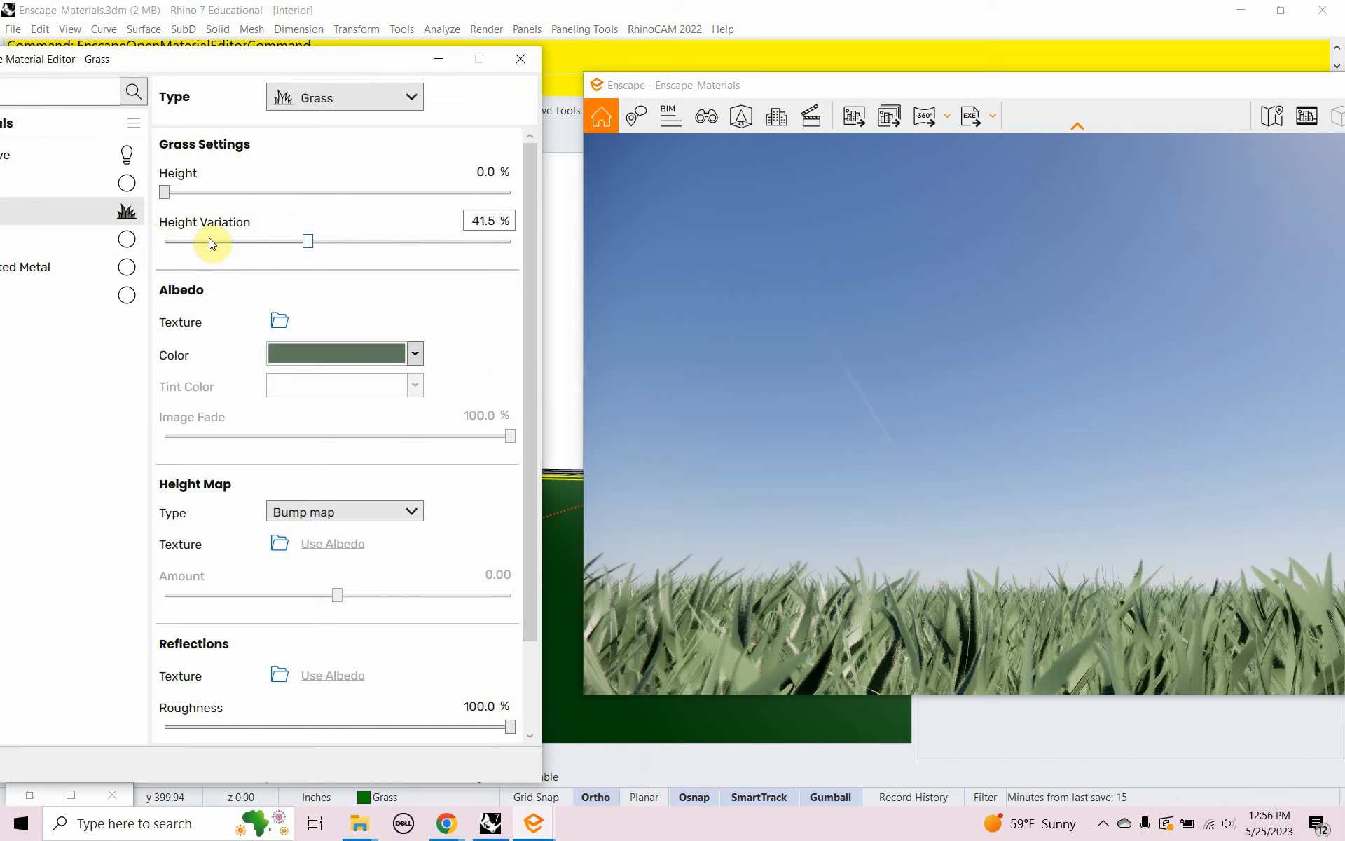
pyautogui.moveTo(309, 242); pyautogui.dragTo(164, 243)
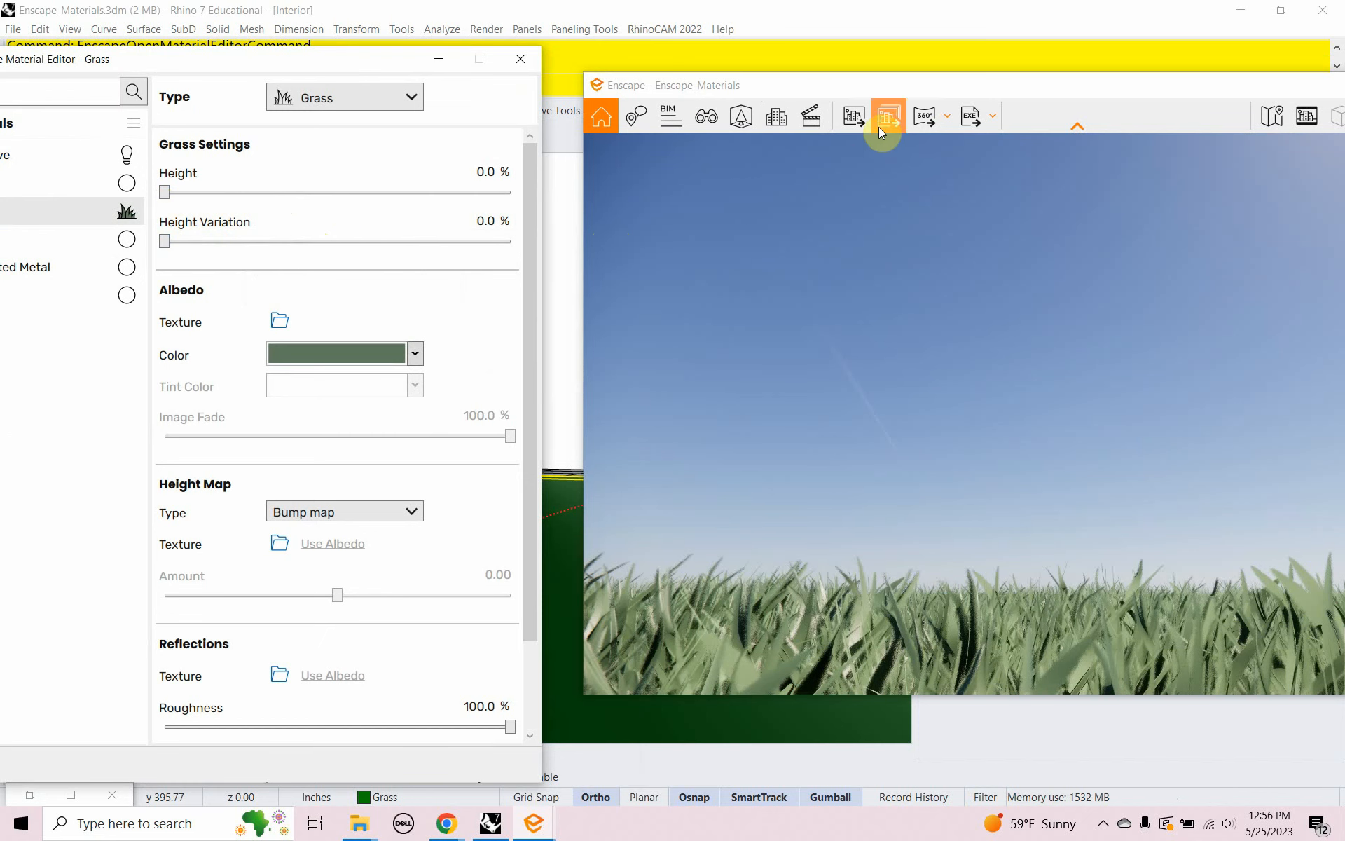
pyautogui.moveTo(893, 92); pyautogui.dragTo(849, 68)
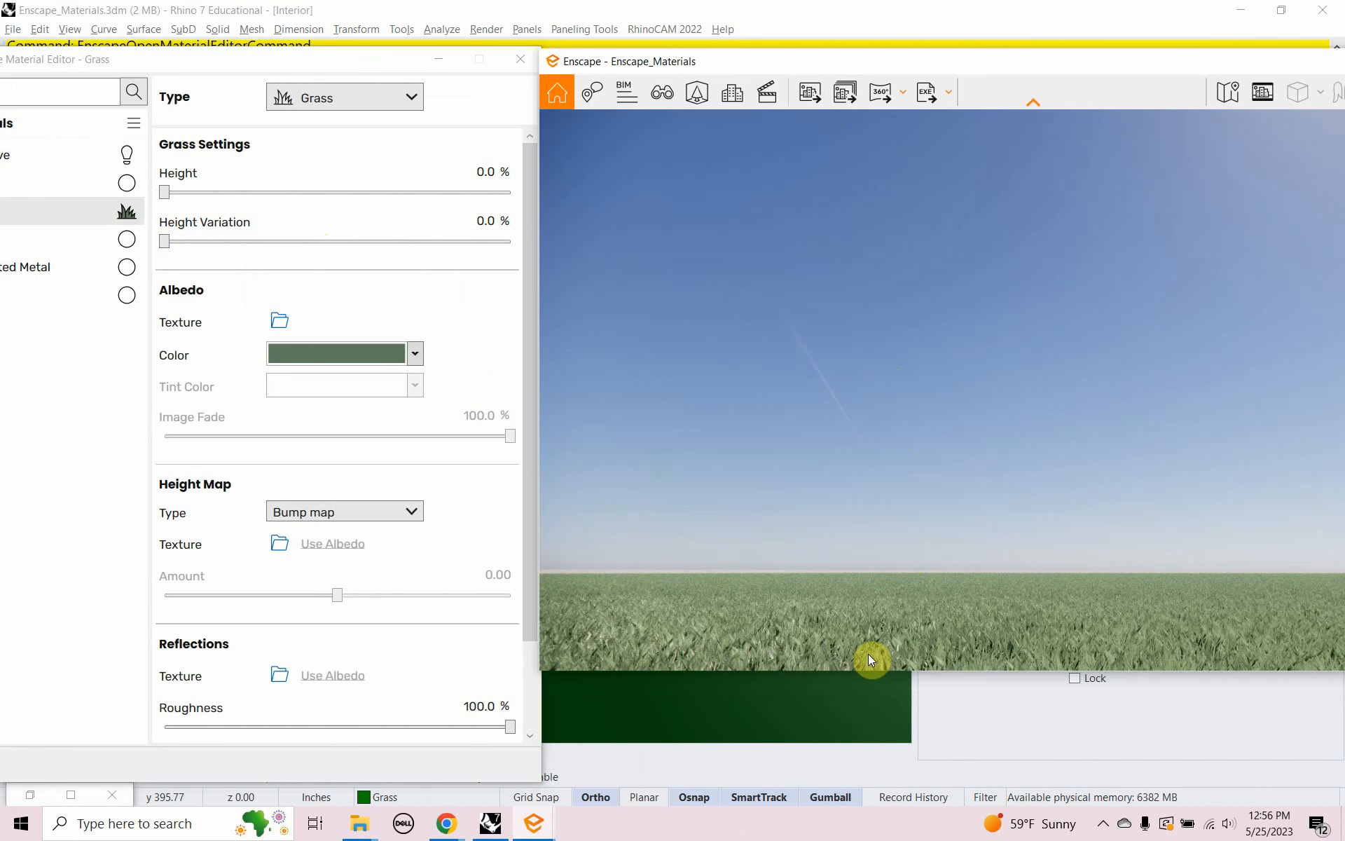
# Step: Raise the Grass material's Height to 9.3%
pyautogui.moveTo(164, 192); pyautogui.dragTo(196, 192)
pyautogui.click(920, 373)
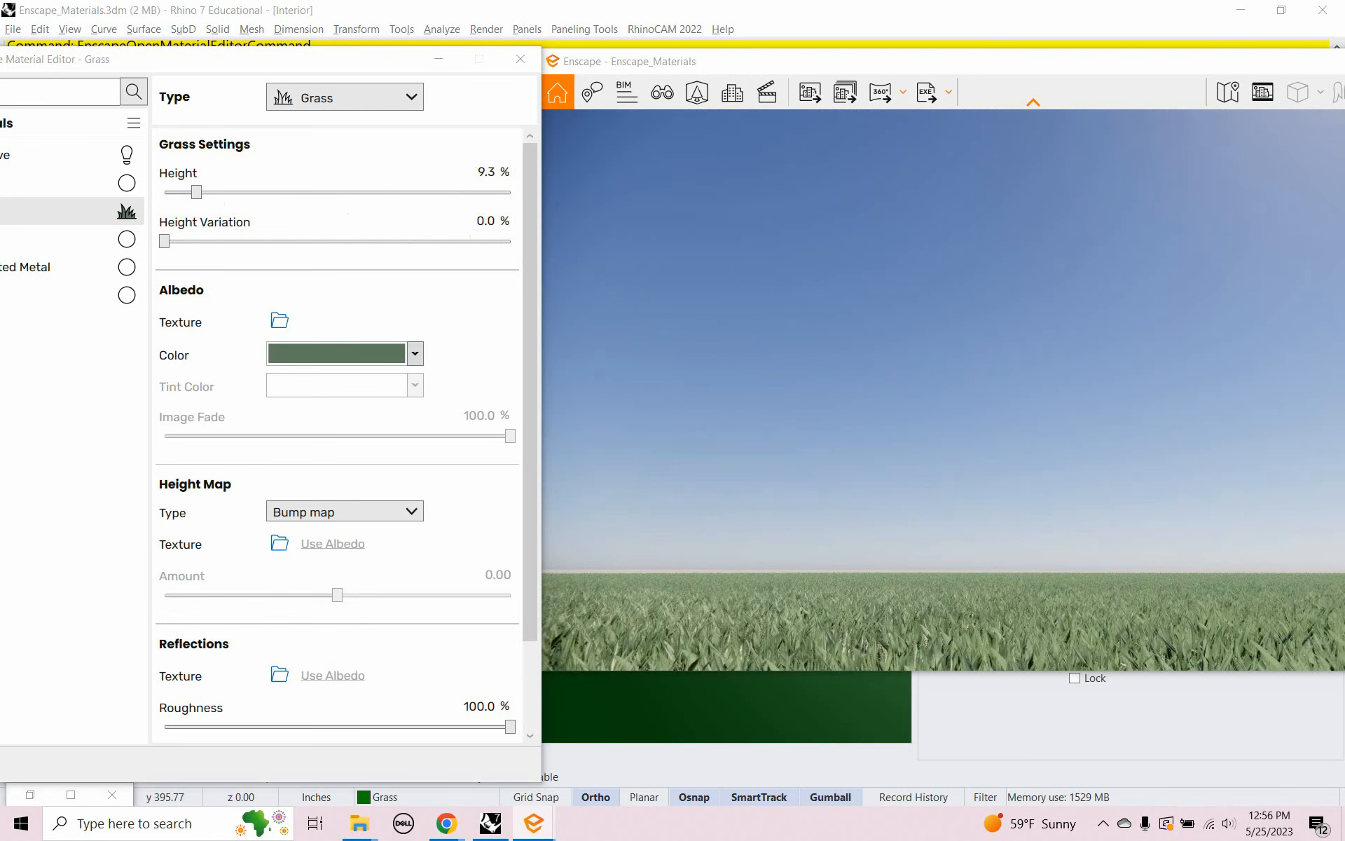
# Step: Close the Material Editor, move the Enscape window clear, and tilt its camera down to examine the grass field from above
pyautogui.click(520, 59)
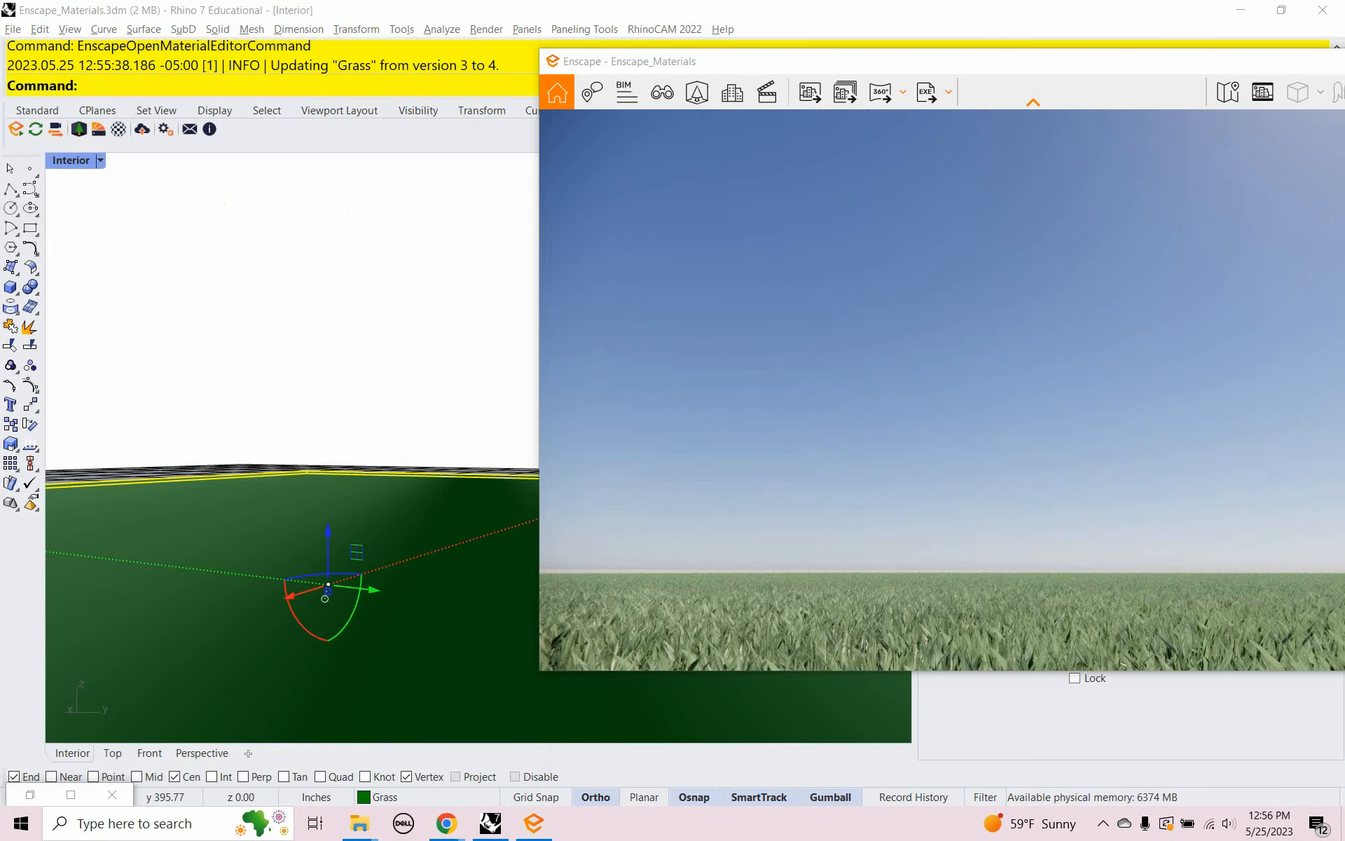
pyautogui.moveTo(898, 62); pyautogui.dragTo(735, 23)
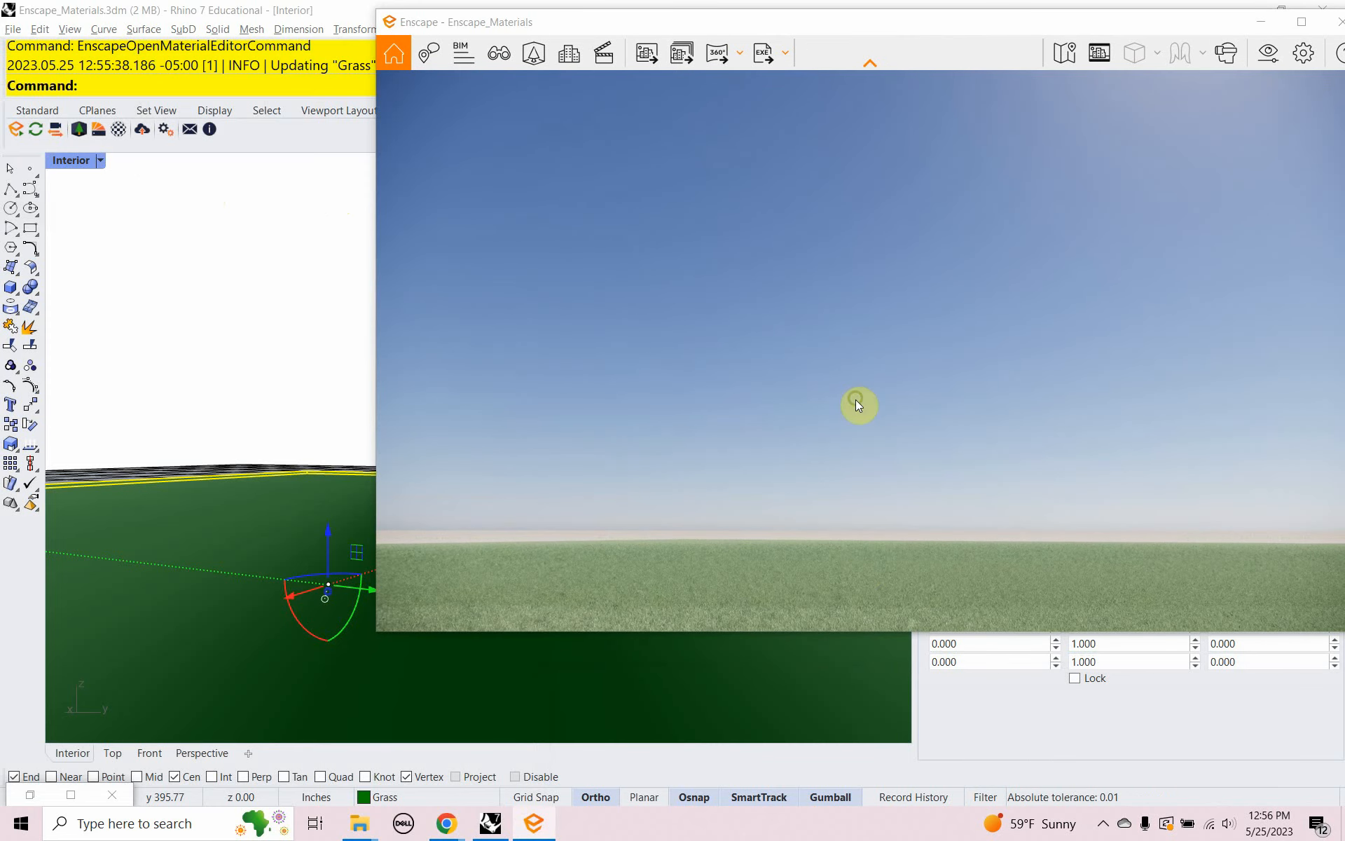
pyautogui.moveTo(863, 564); pyautogui.dragTo(863, 572)
pyautogui.moveTo(863, 565)
pyautogui.mouseDown(button='middle')
pyautogui.moveTo(864, 541)
pyautogui.moveTo(863, 563)
pyautogui.mouseUp(button='middle')
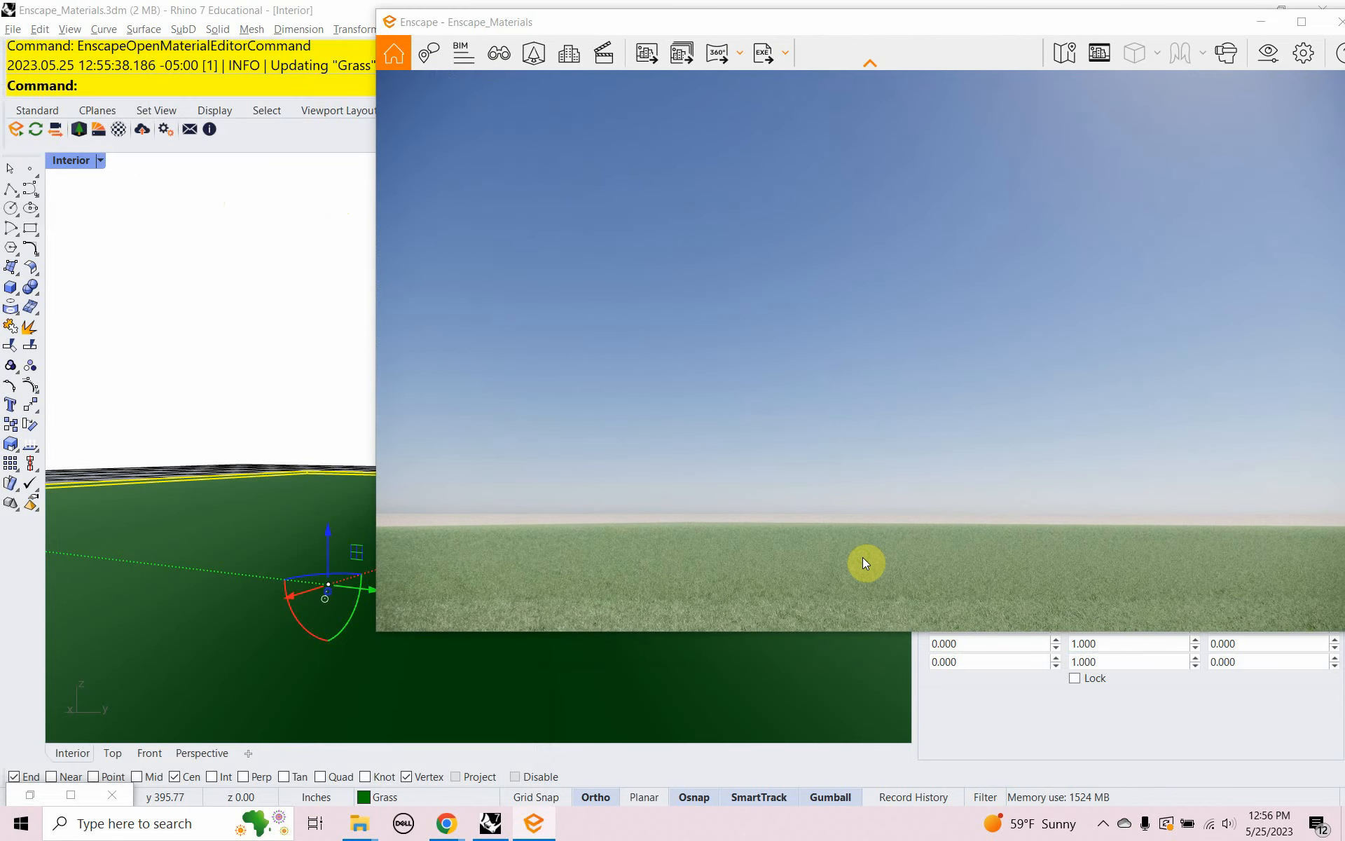
pyautogui.keyDown('shift'); pyautogui.moveTo(847, 570); pyautogui.dragTo(847, 715, button='right'); pyautogui.keyUp('shift')
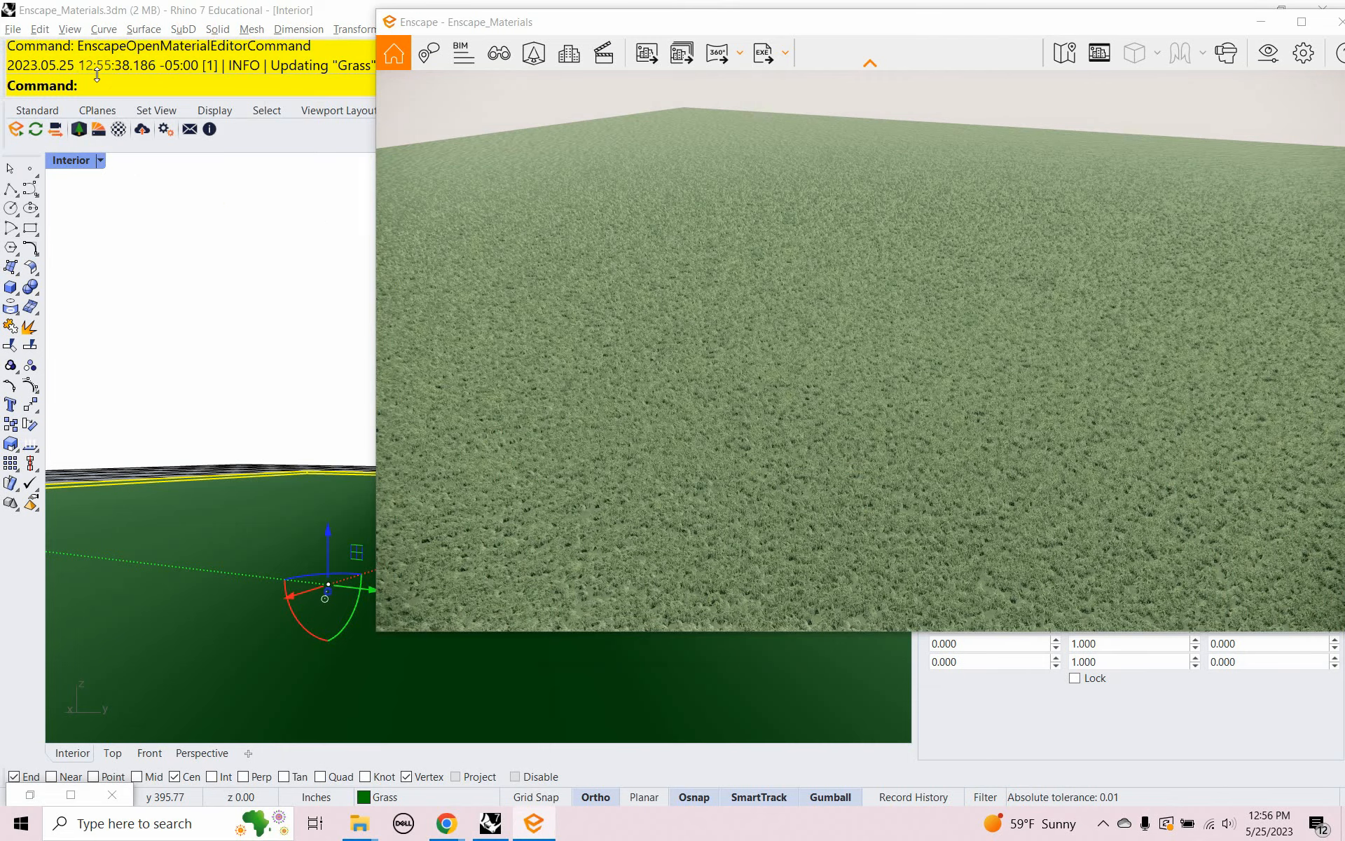
# Step: Reopen the Grass material in the Enscape Material Editor, try a Height of 75.1%, and reduce it to 29.6%
pyautogui.click(113, 131)
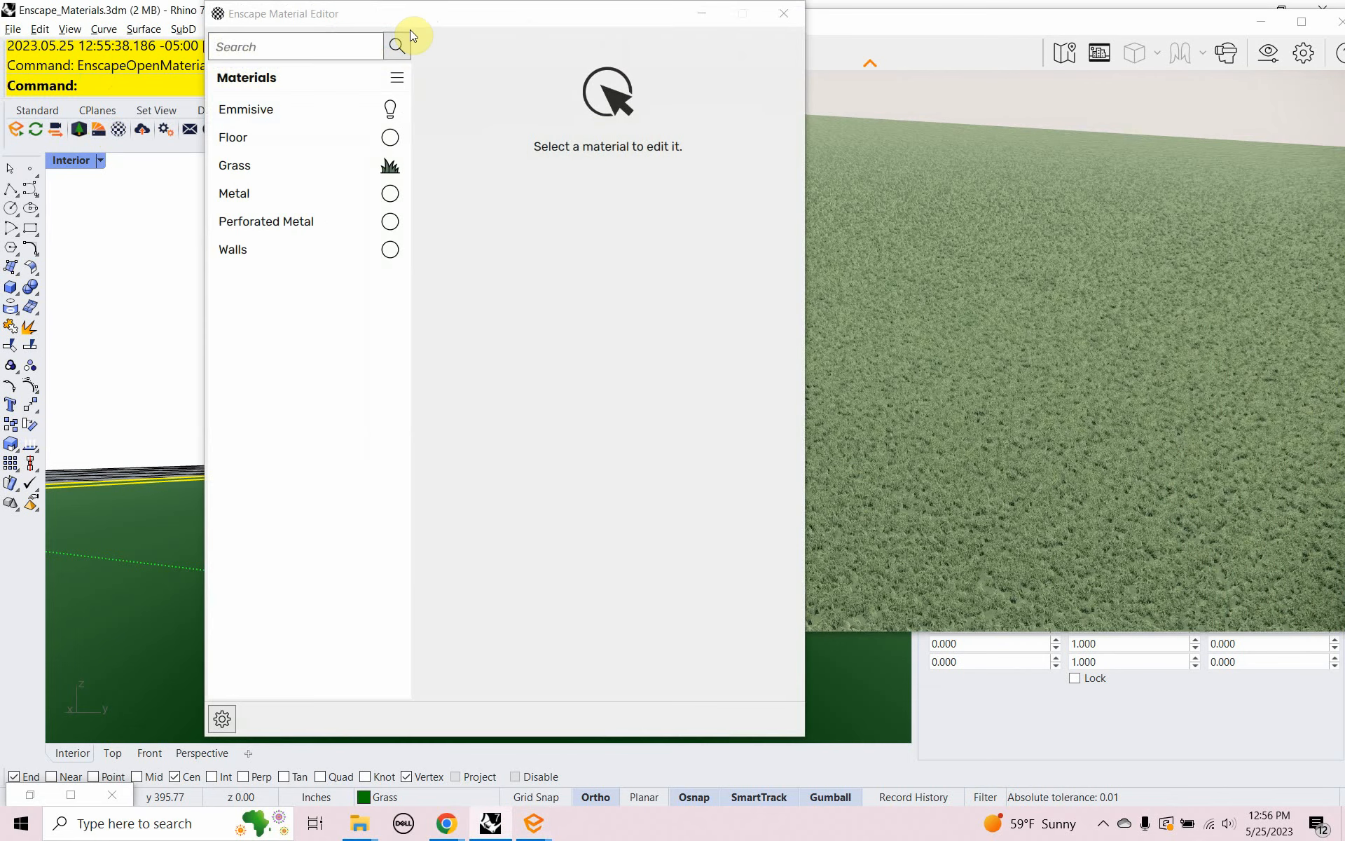
pyautogui.moveTo(414, 20); pyautogui.dragTo(201, 42)
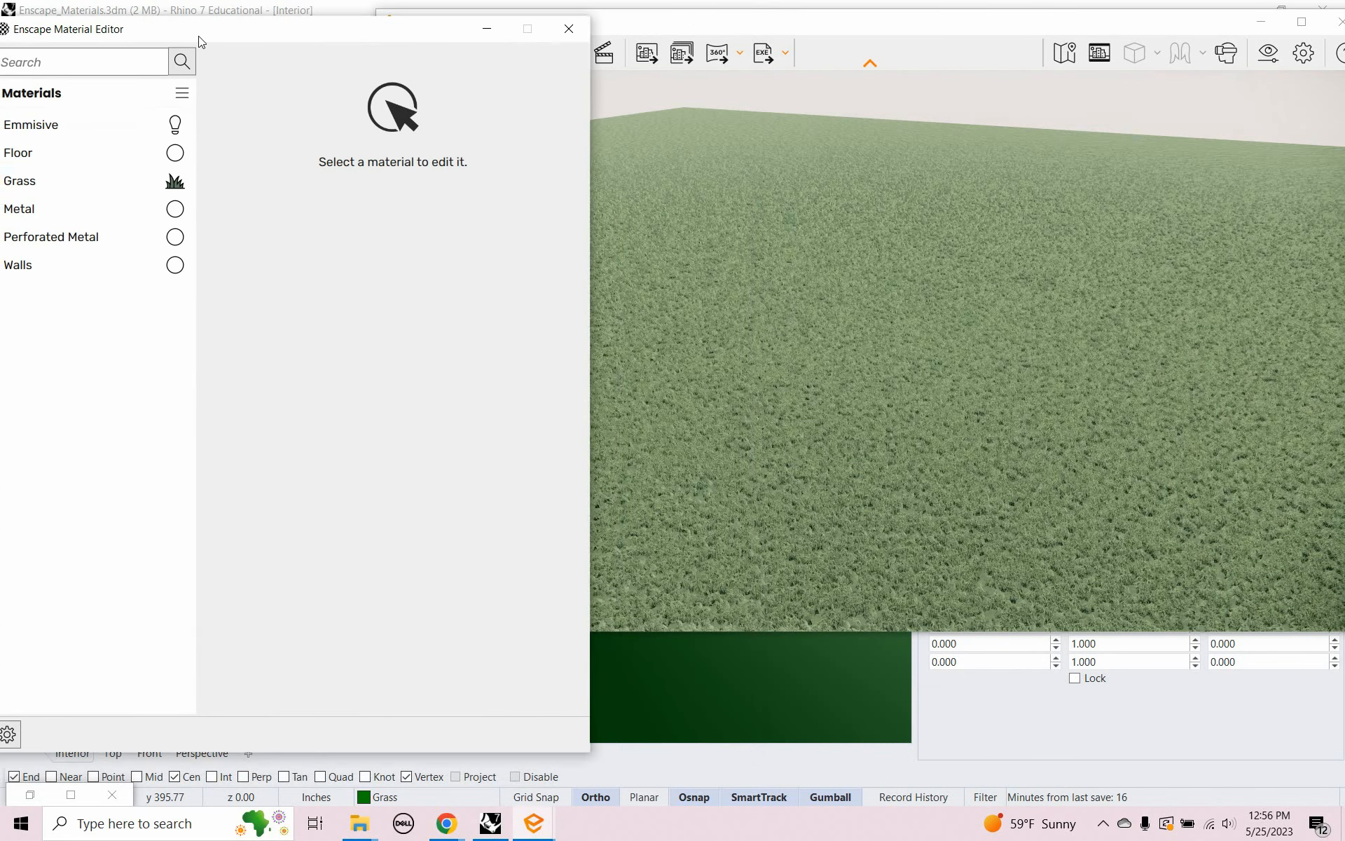
pyautogui.click(87, 182)
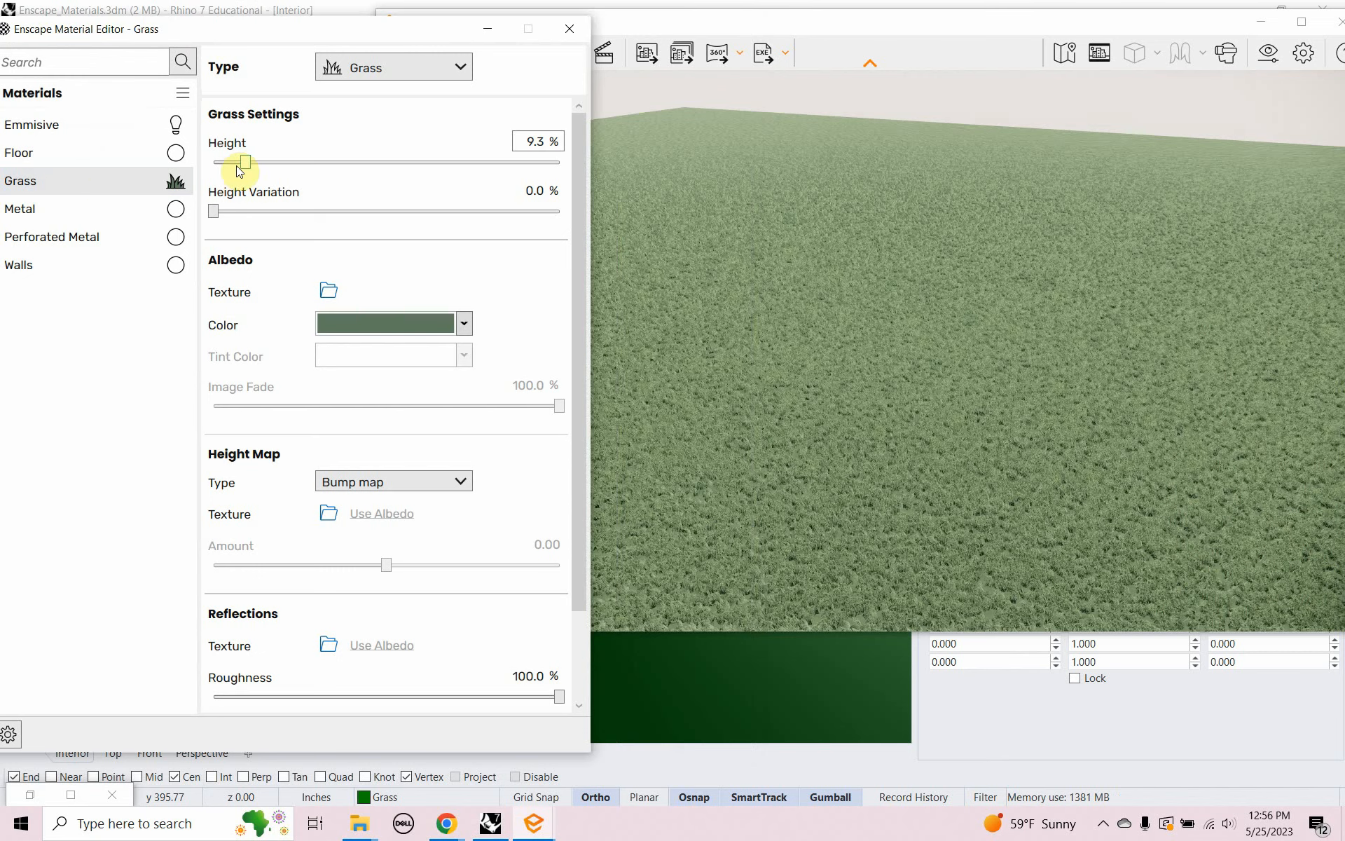
pyautogui.moveTo(249, 166); pyautogui.dragTo(475, 211)
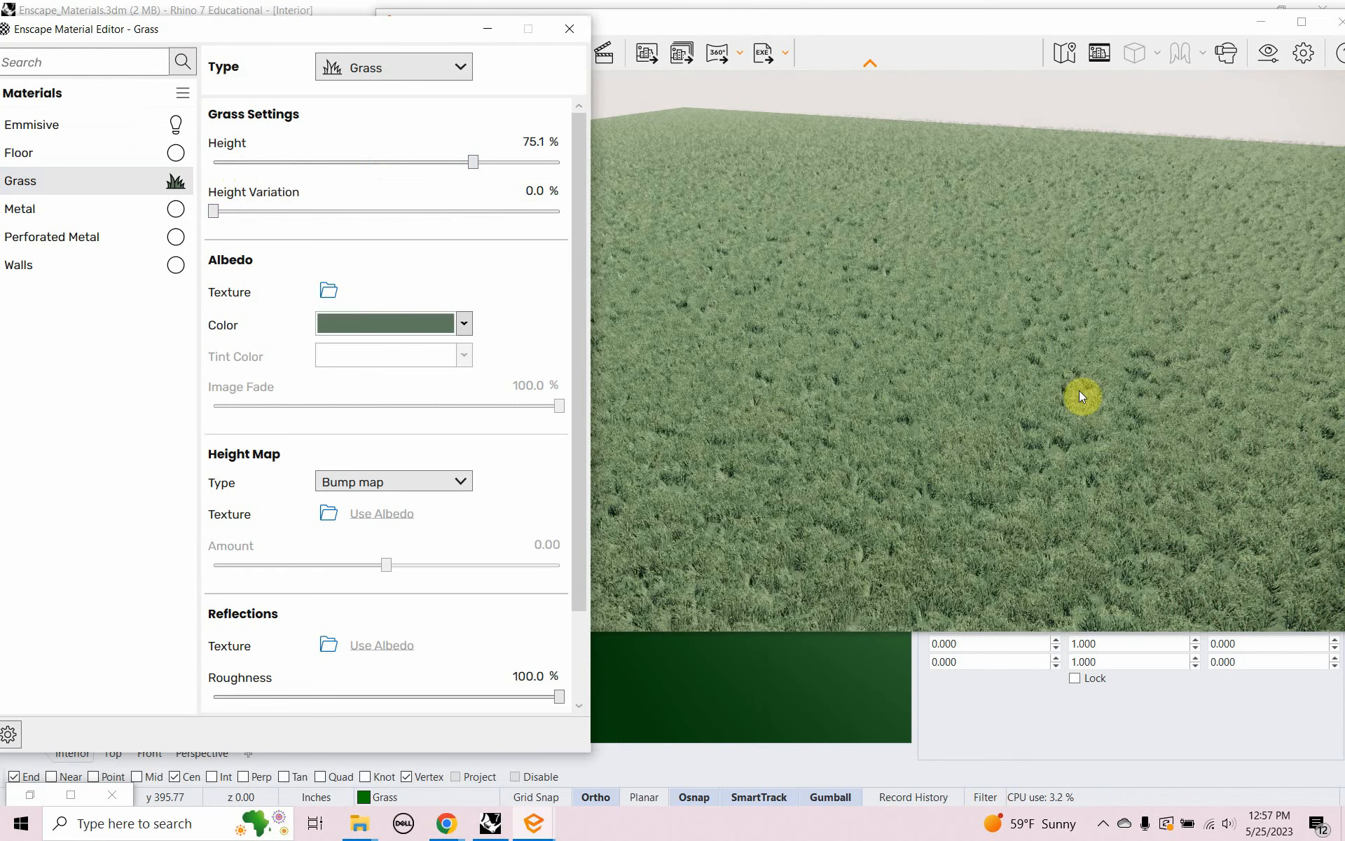
pyautogui.moveTo(473, 163); pyautogui.dragTo(333, 180)
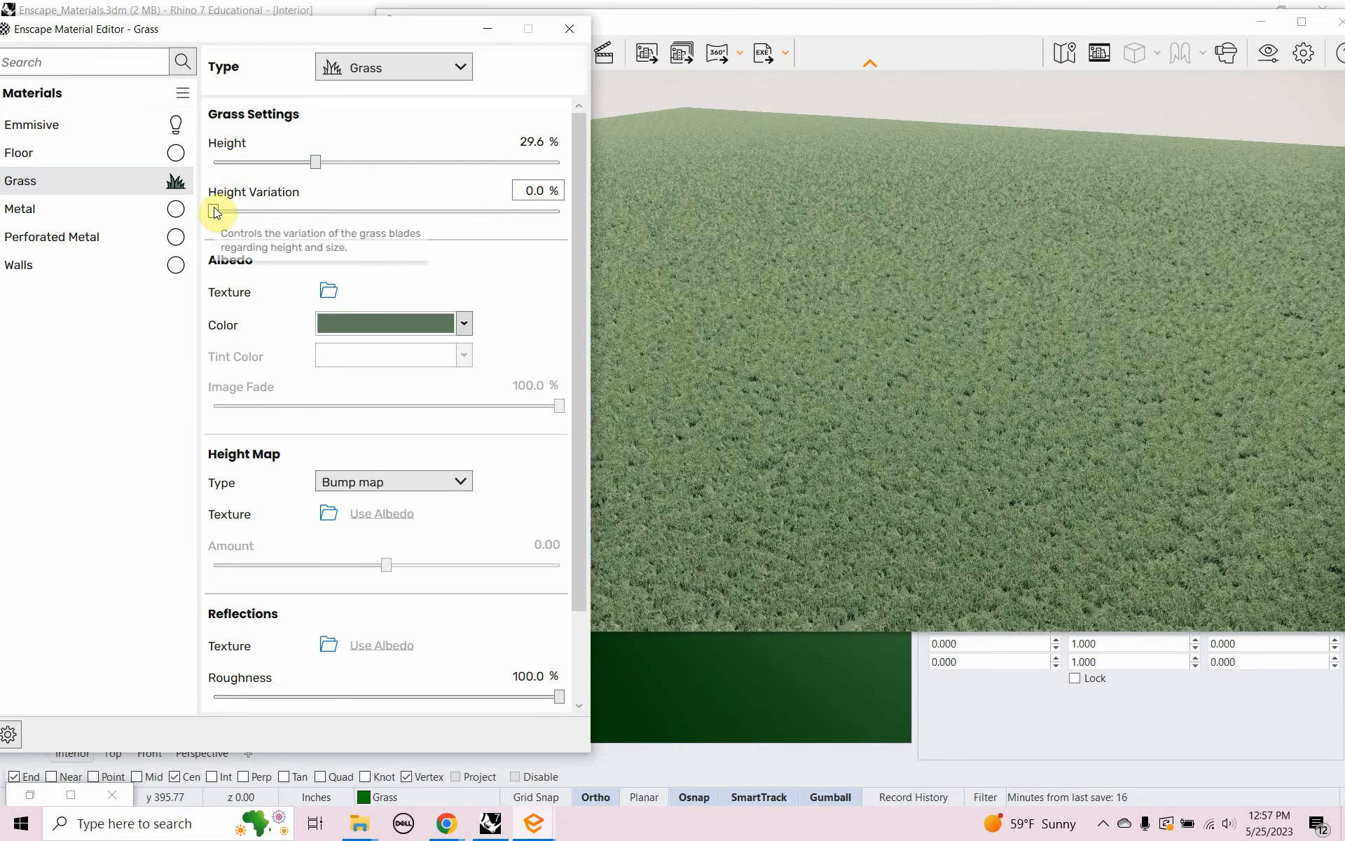
# Step: Set the Grass material's Height Variation to 79.4% and its Height to 49.4%
pyautogui.moveTo(215, 210); pyautogui.dragTo(489, 250)
pyautogui.moveTo(764, 508); pyautogui.dragTo(766, 387, button='right')
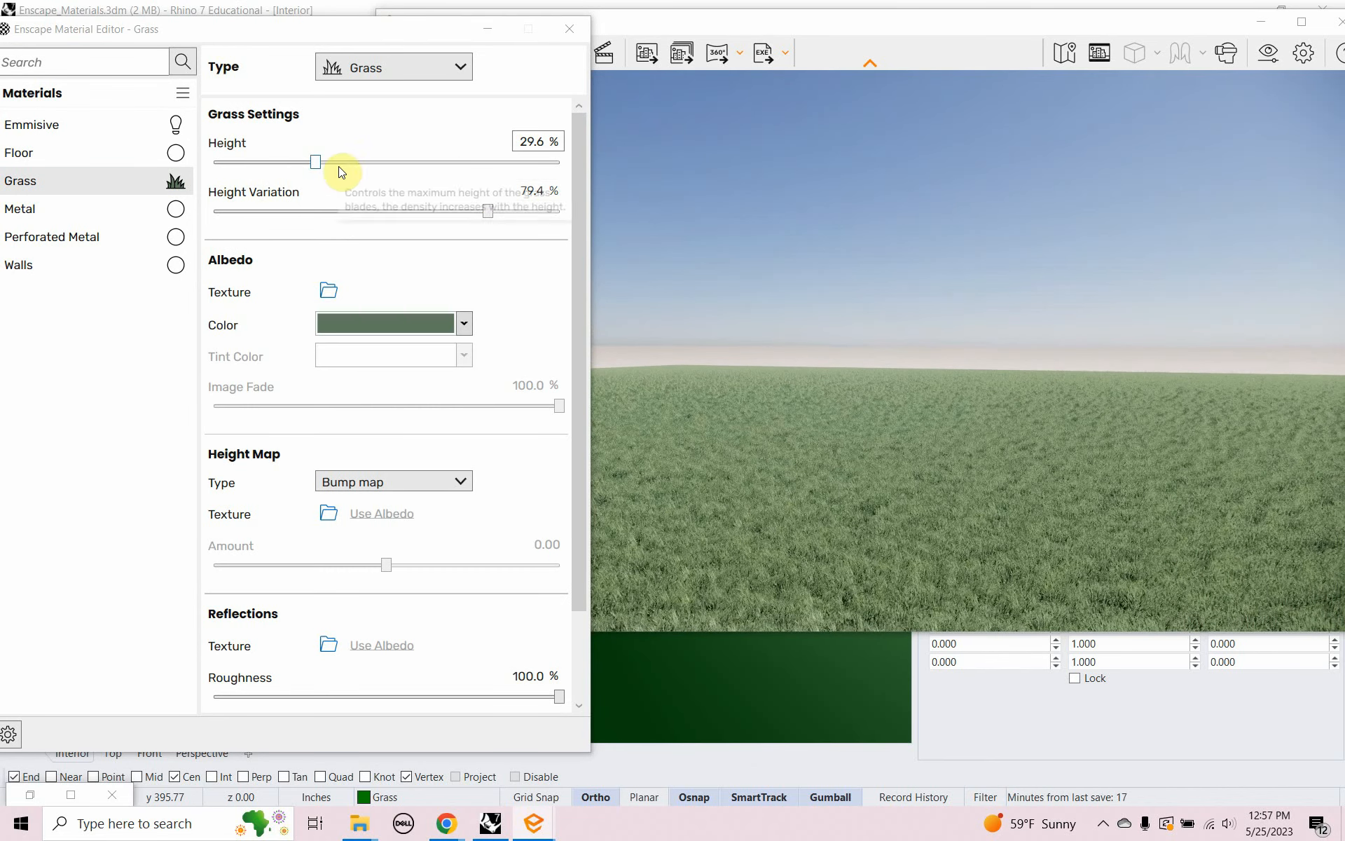
pyautogui.moveTo(314, 166); pyautogui.dragTo(387, 178)
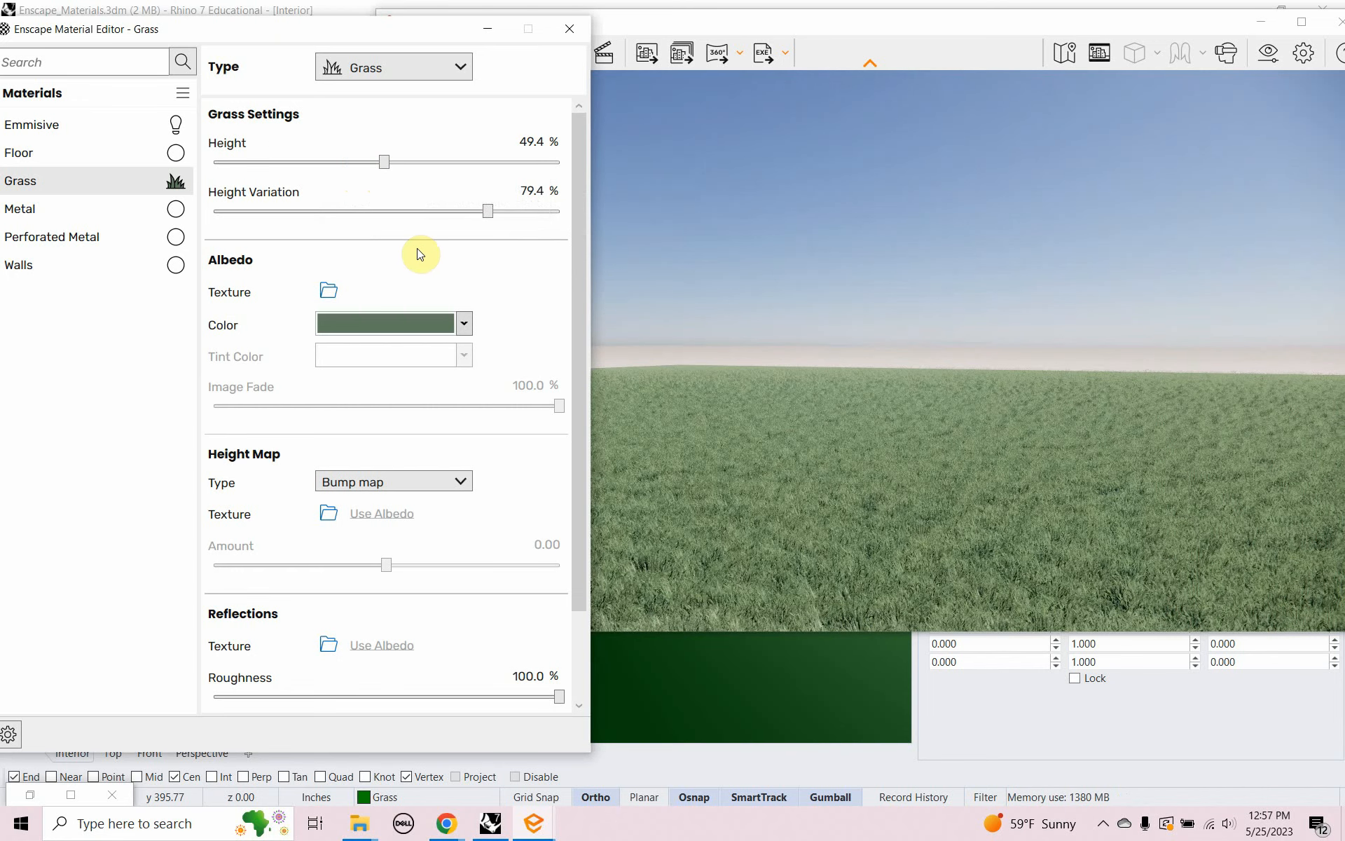
# Step: Switch the Enscape render to the saved Camera-01 view and close both View Management and the Material Editor
pyautogui.click(781, 27)
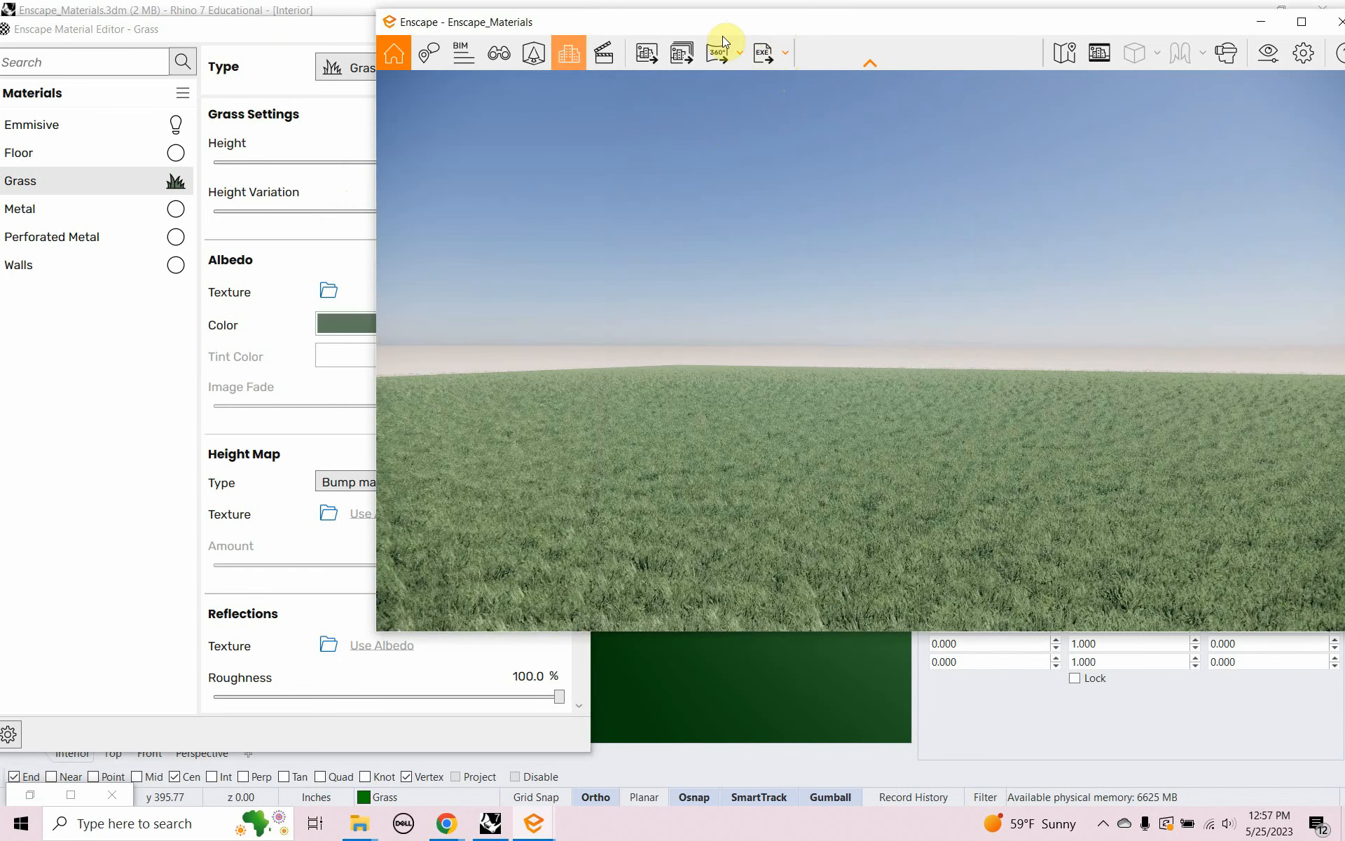
pyautogui.click(484, 56)
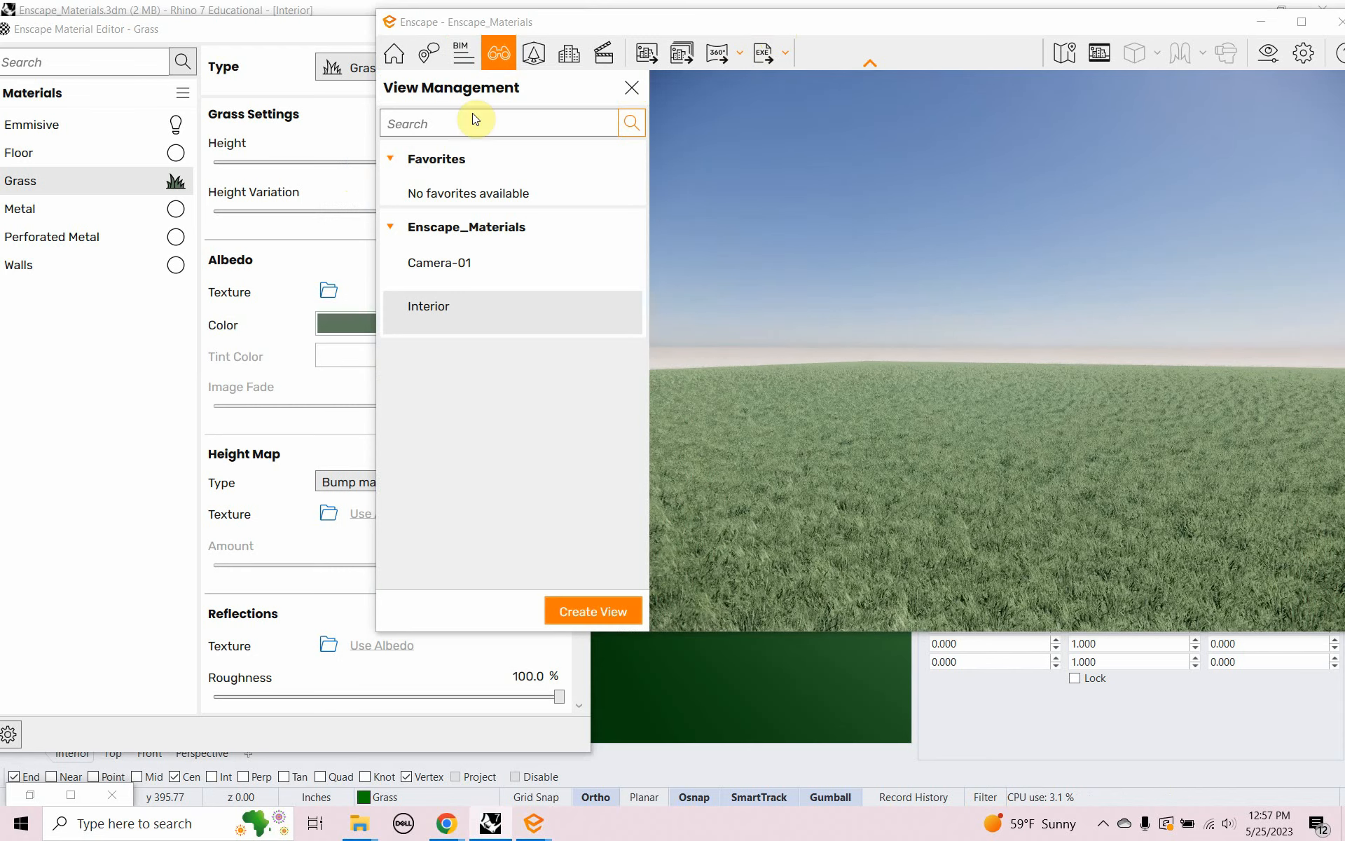
pyautogui.click(429, 262)
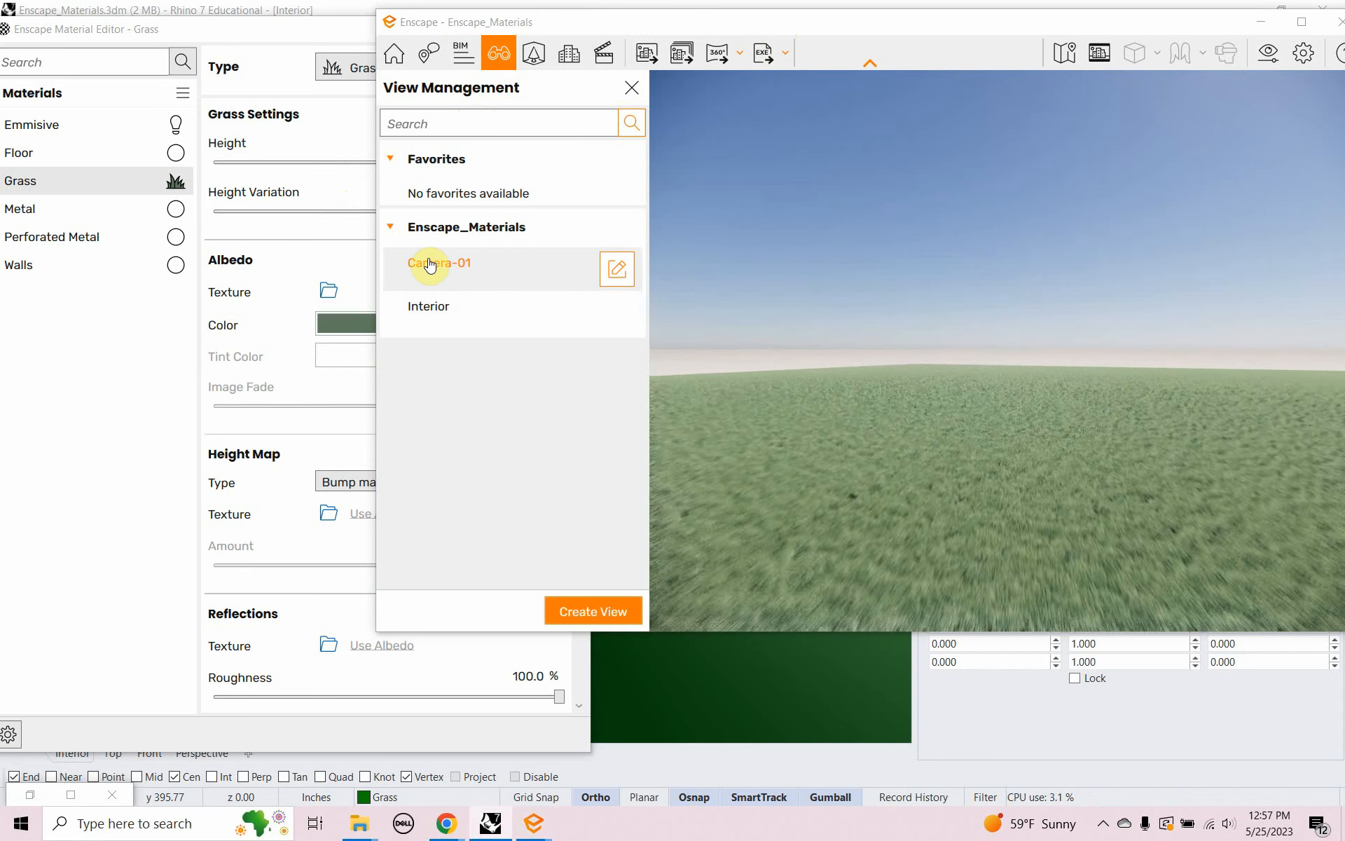
pyautogui.click(844, 25)
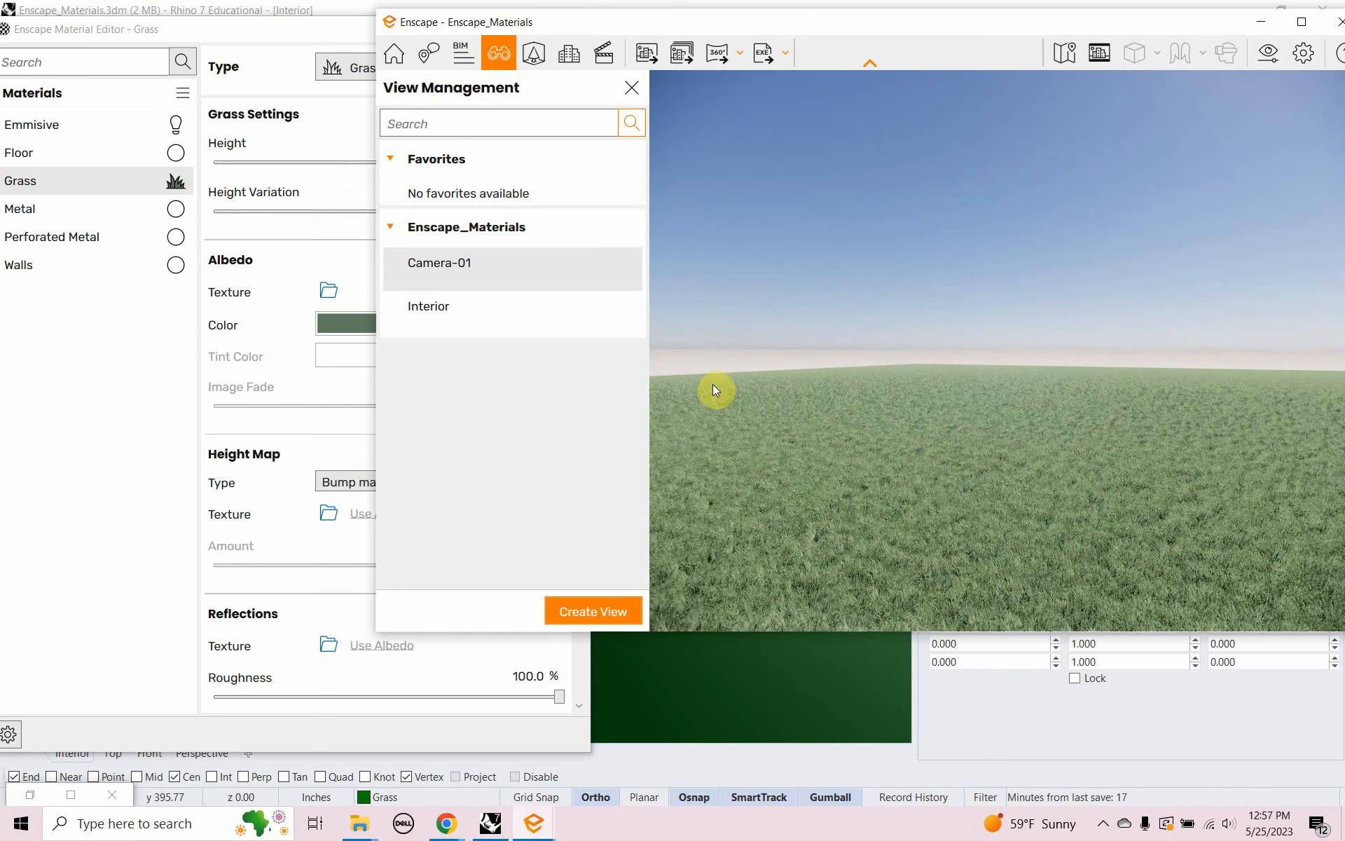
pyautogui.click(631, 87)
pyautogui.press('e')
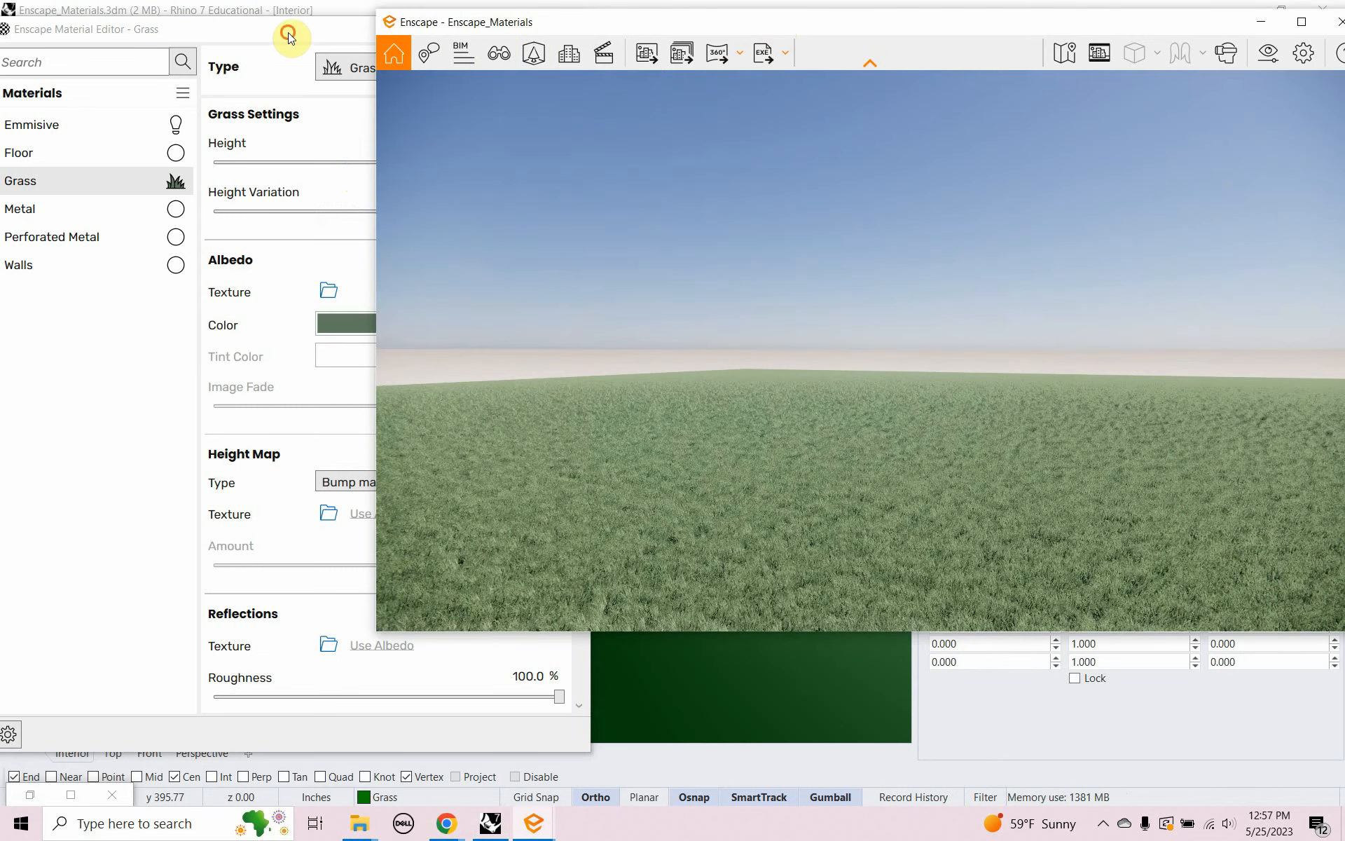
pyautogui.click(332, 30)
pyautogui.click(570, 29)
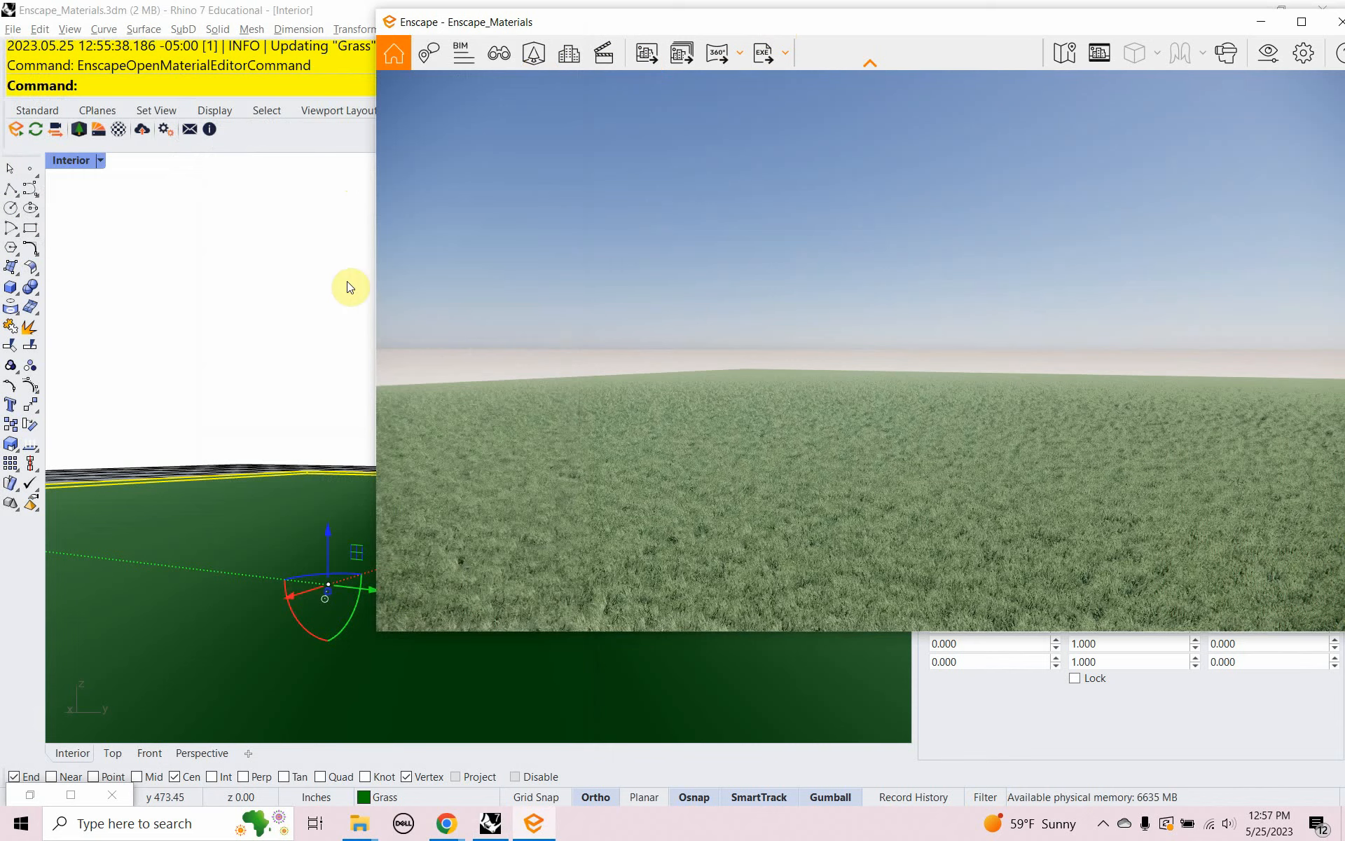
# Step: Show all hidden objects in the Rhino model and switch the Enscape render to the saved Interior view
pyautogui.click(158, 80)
pyautogui.write('Show')
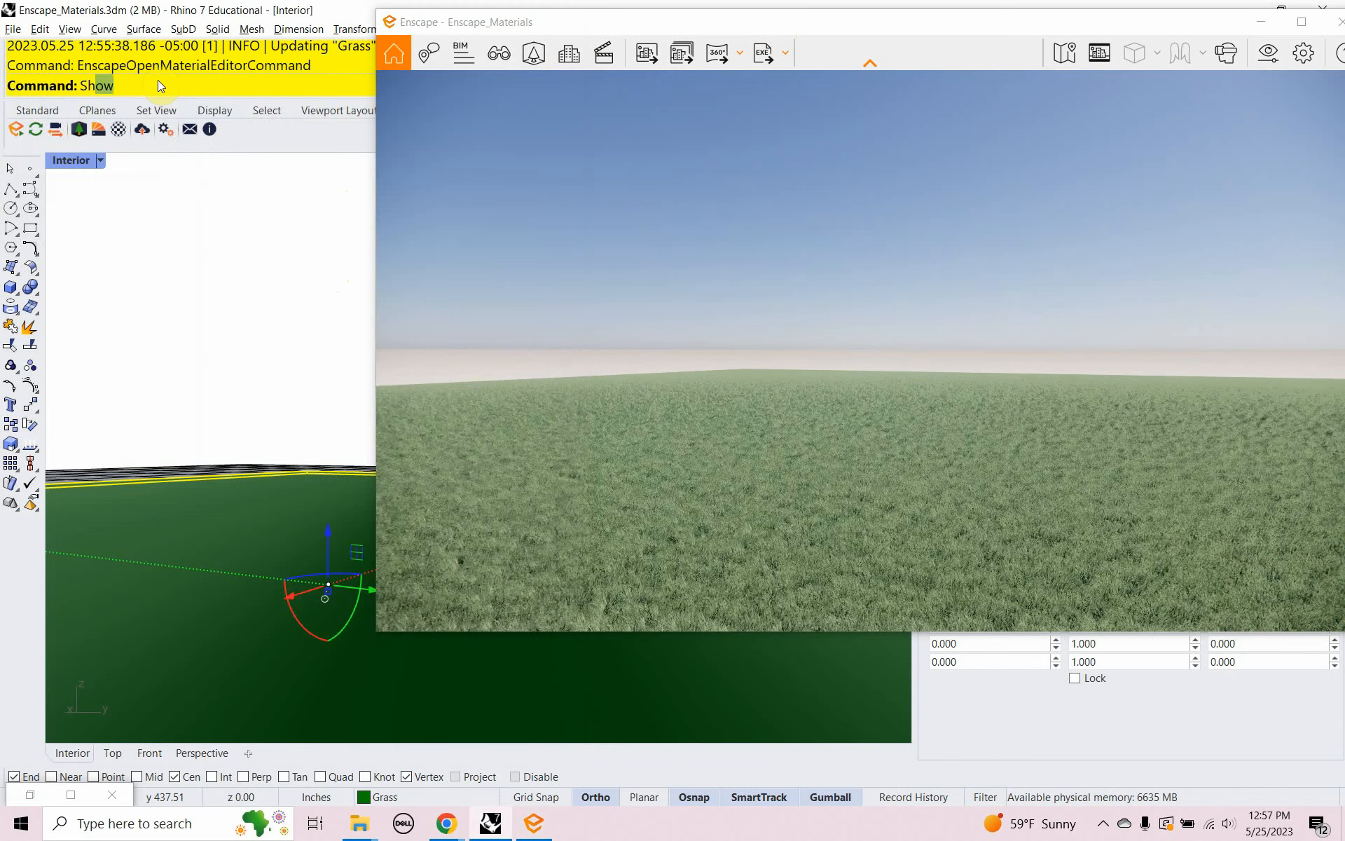
pyautogui.press('Return')
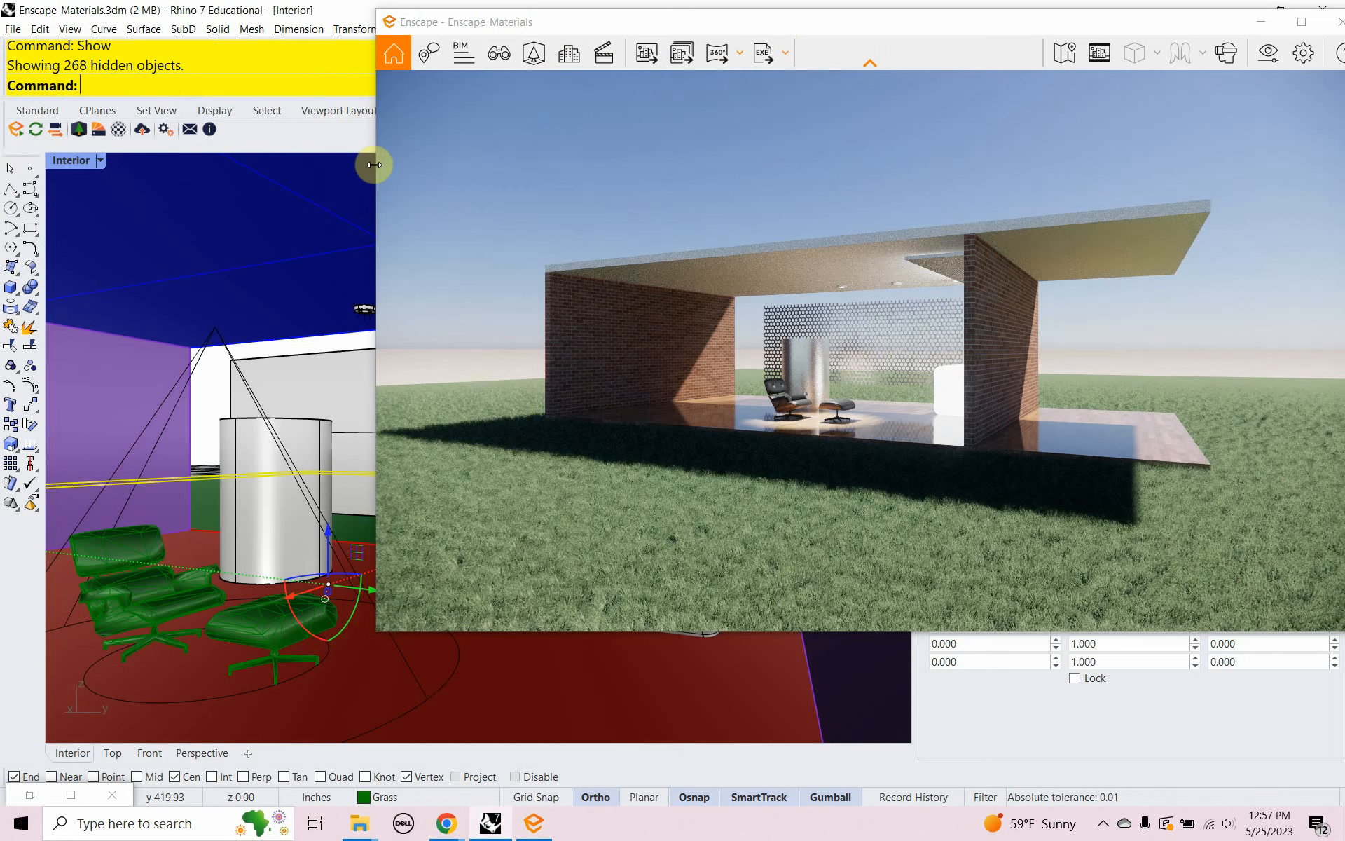
pyautogui.click(490, 65)
pyautogui.click(472, 298)
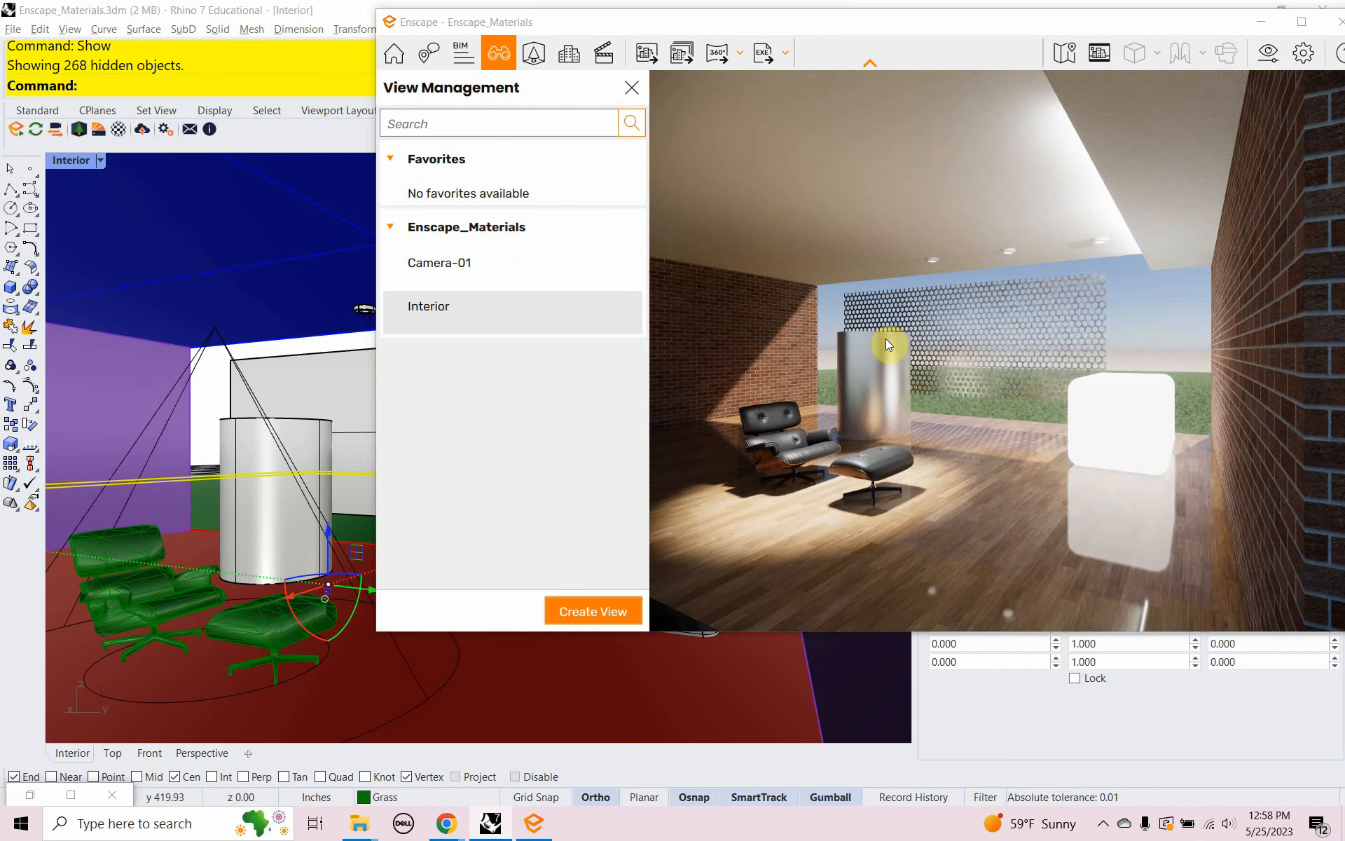
# Step: Close the saved views list in Enscape and check the material topics outline in the Grasshopper window
pyautogui.click(633, 89)
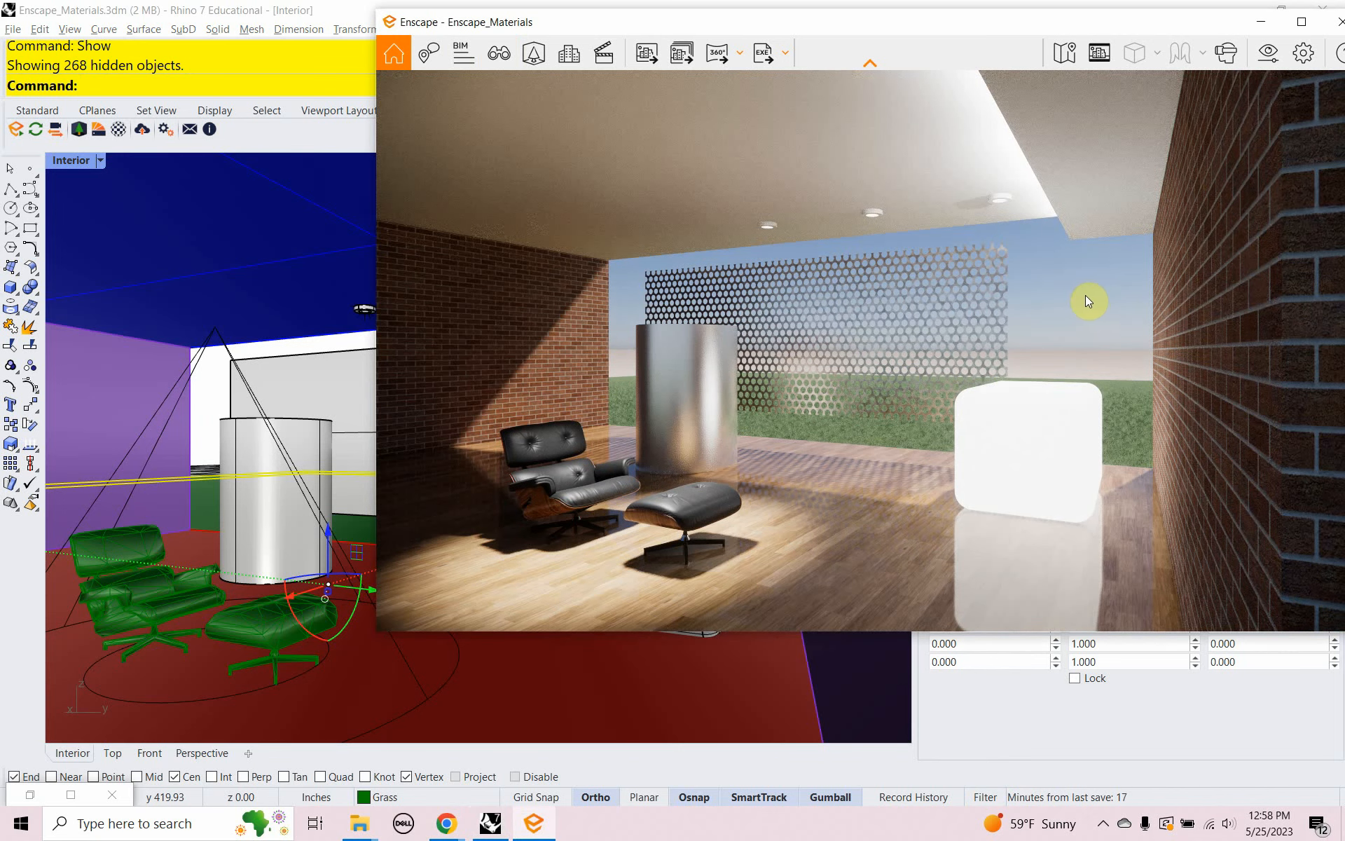
pyautogui.click(33, 798)
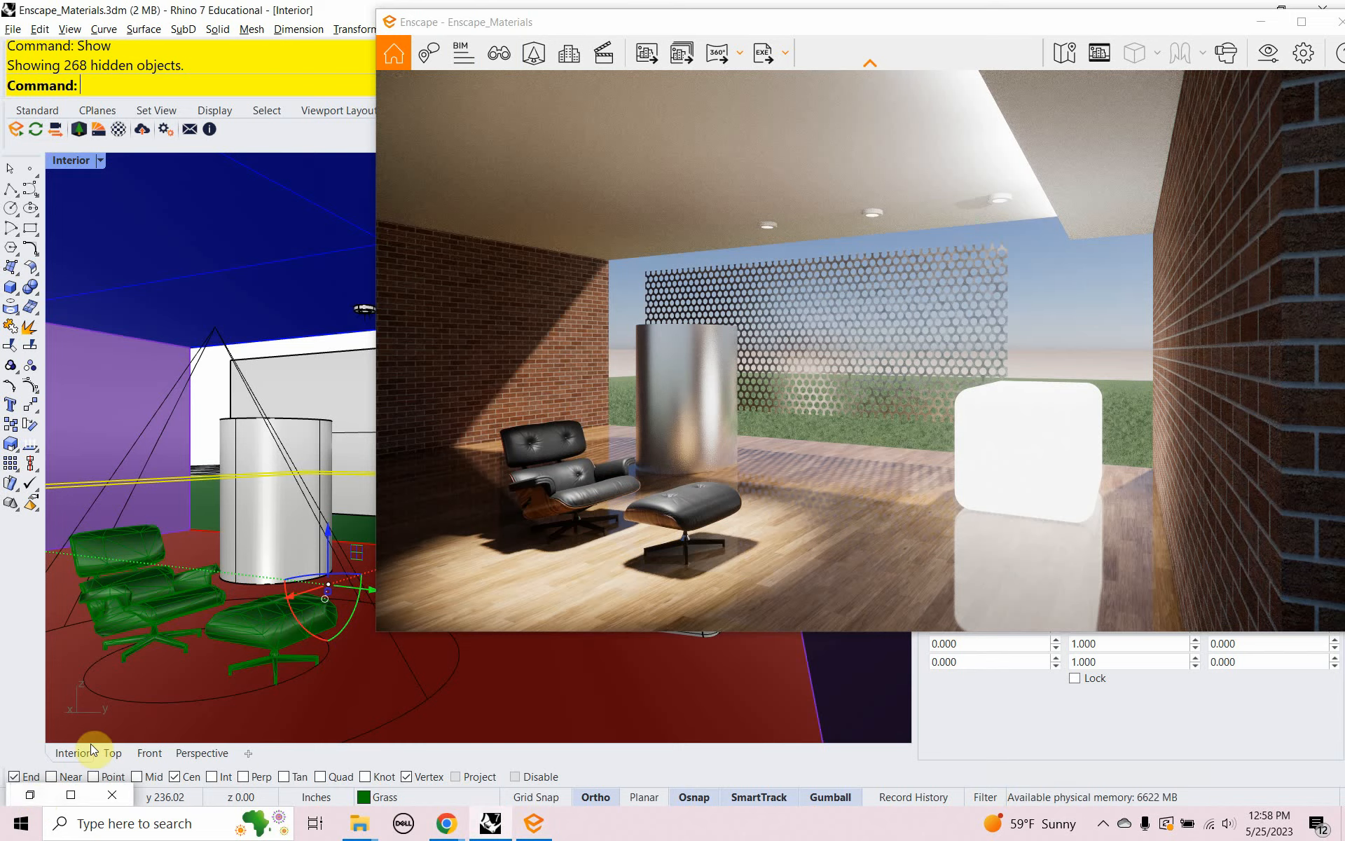
pyautogui.click(35, 792)
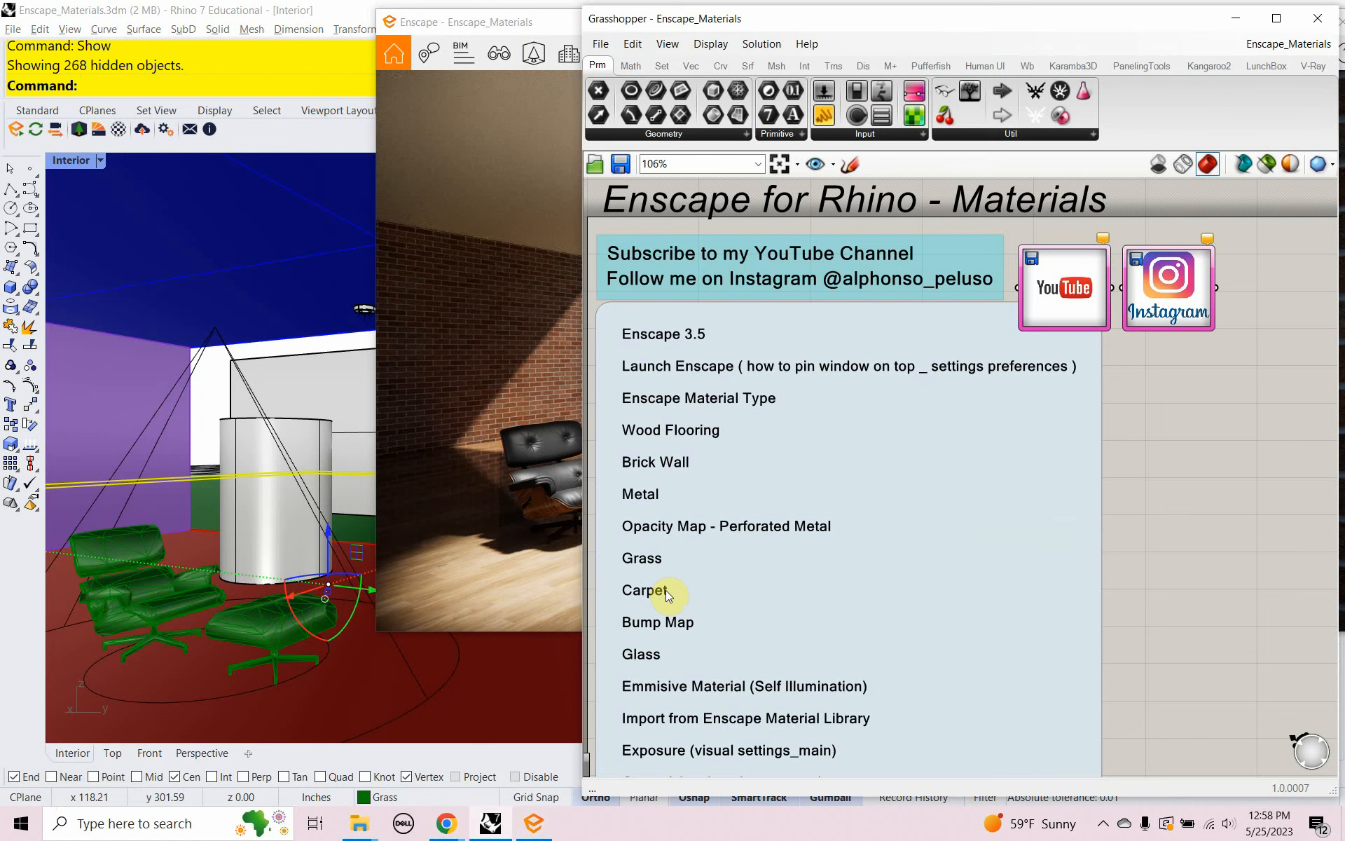
pyautogui.click(1236, 19)
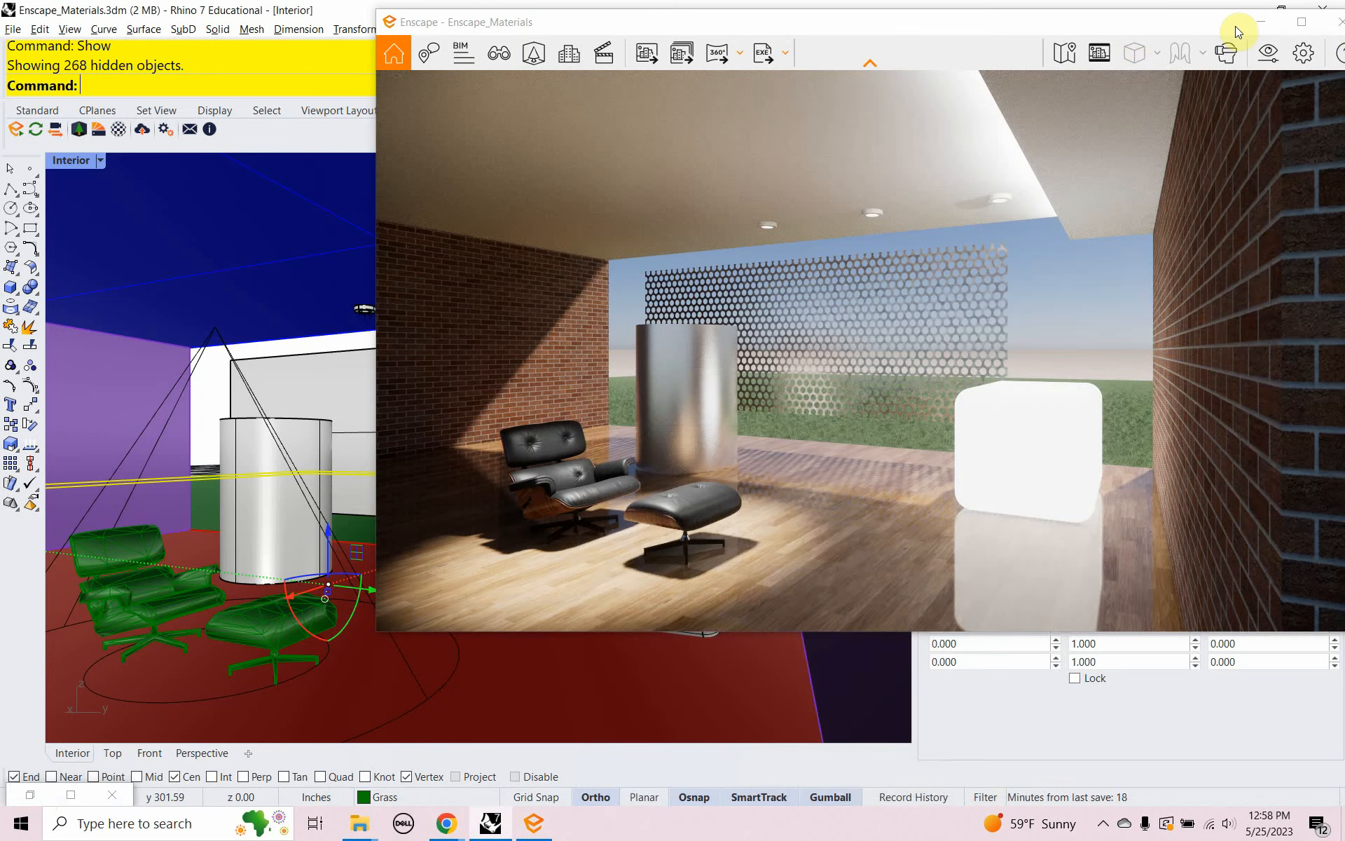
# Step: Return to the Rhino model, add a layer named Area Rug and make it the current layer
pyautogui.moveTo(1133, 32); pyautogui.dragTo(1010, 53)
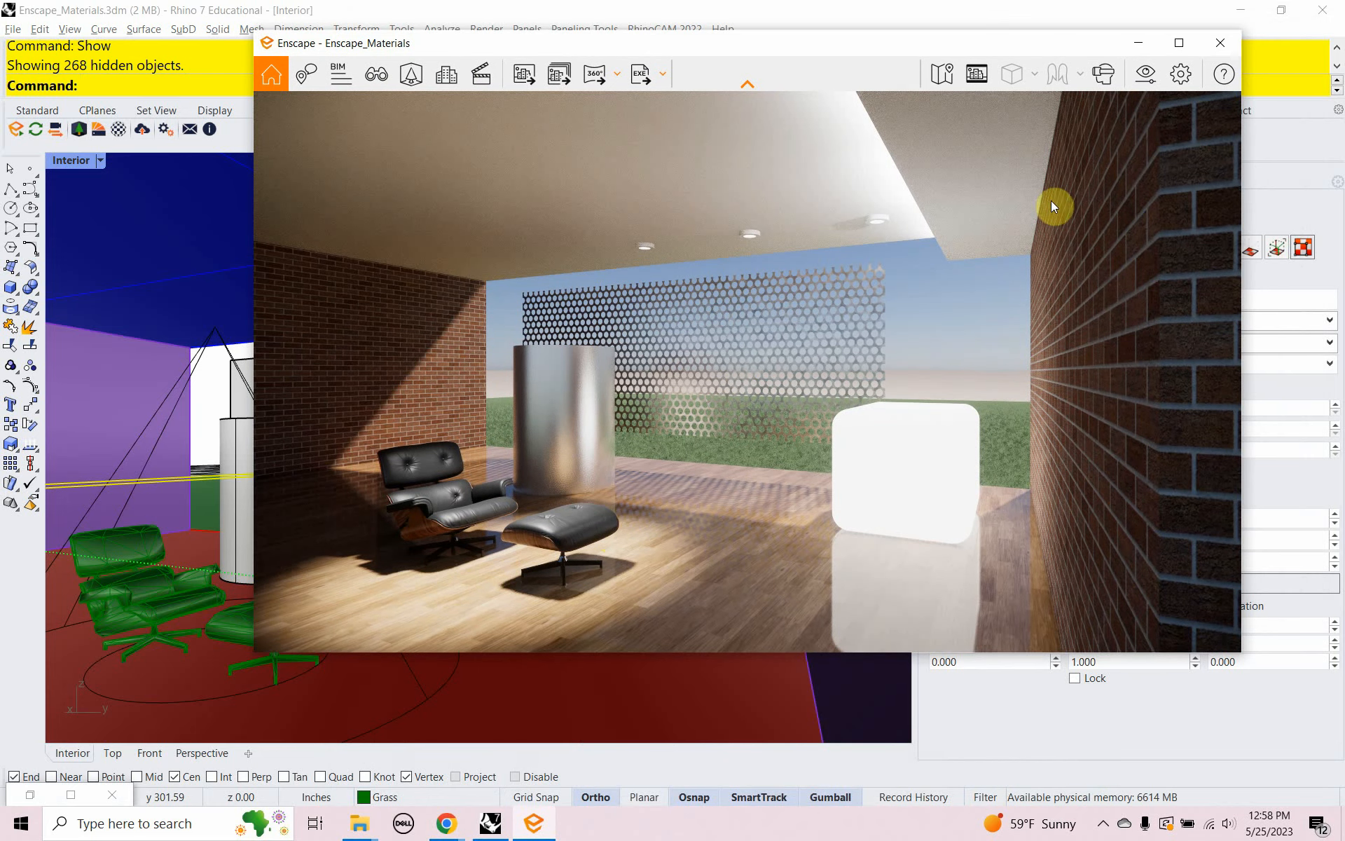
pyautogui.click(1138, 44)
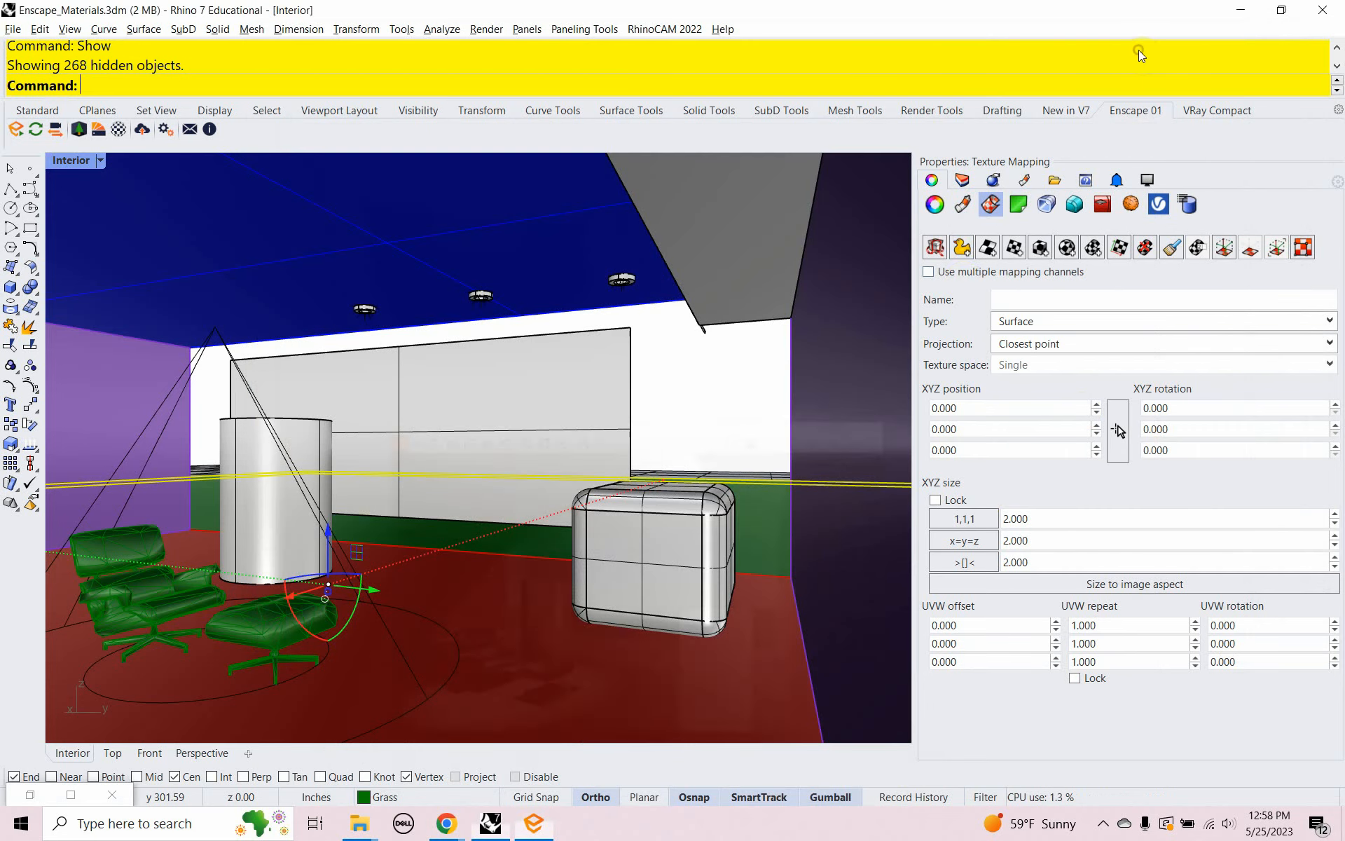
pyautogui.click(959, 182)
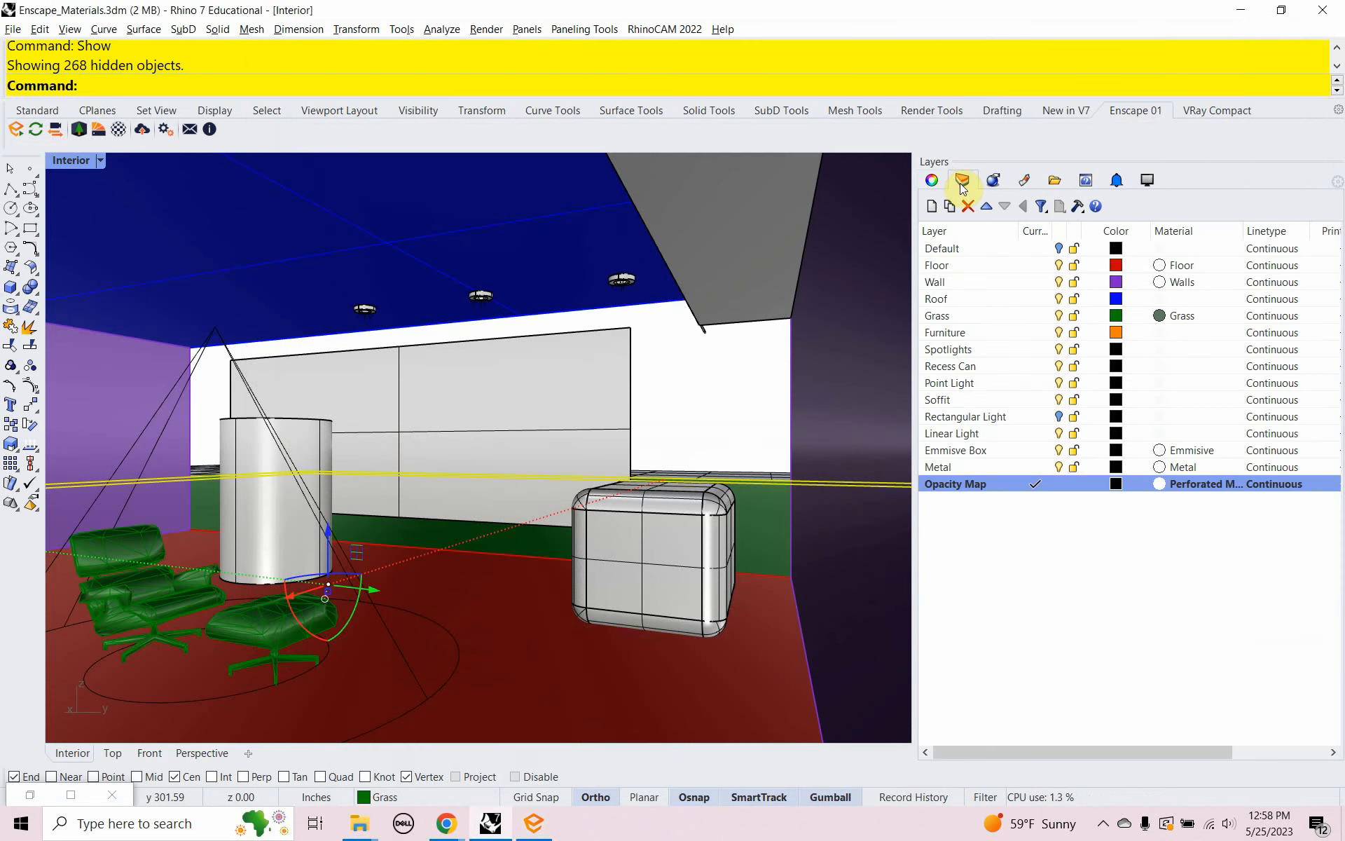
pyautogui.rightClick(1005, 563)
pyautogui.click(1007, 568)
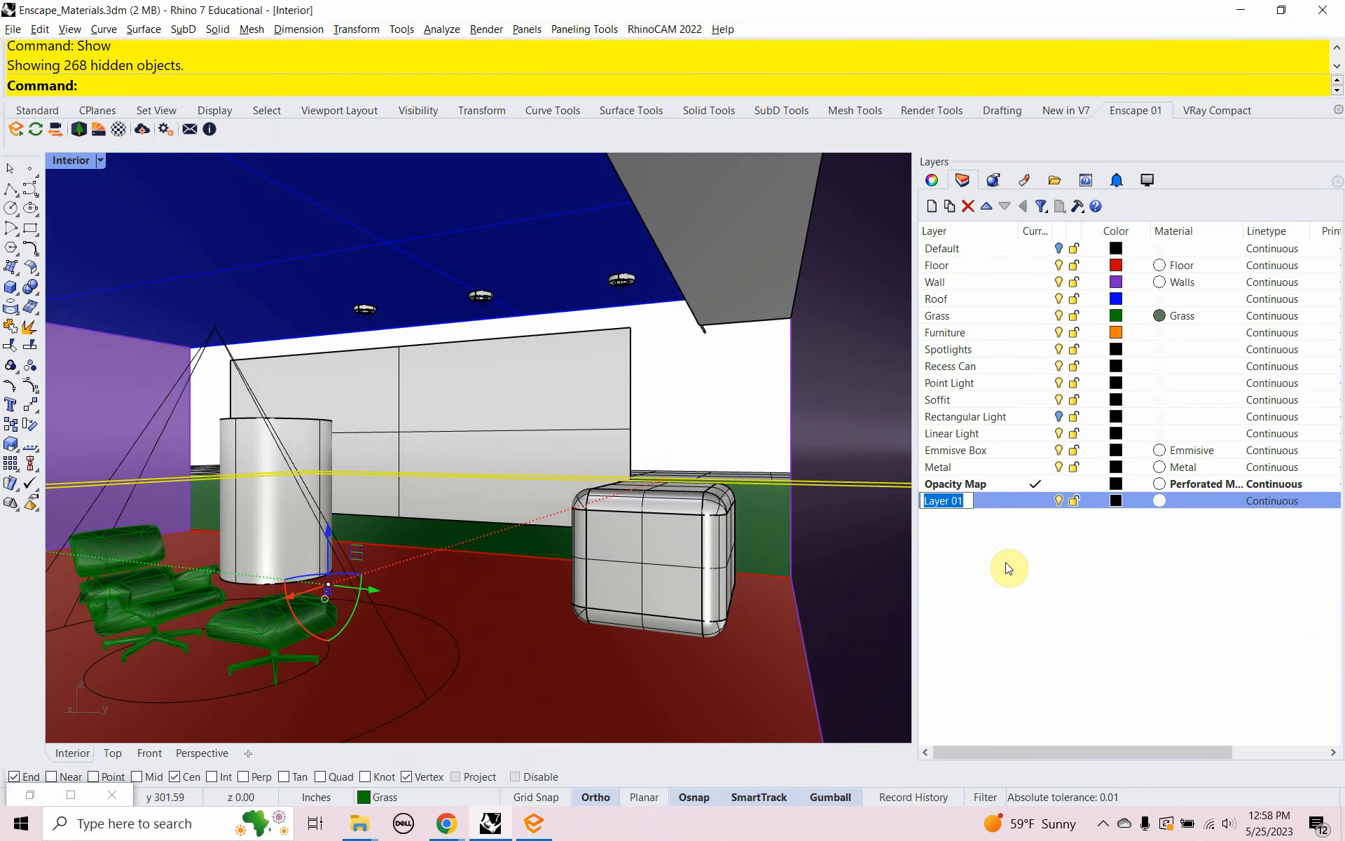
pyautogui.write('Area')
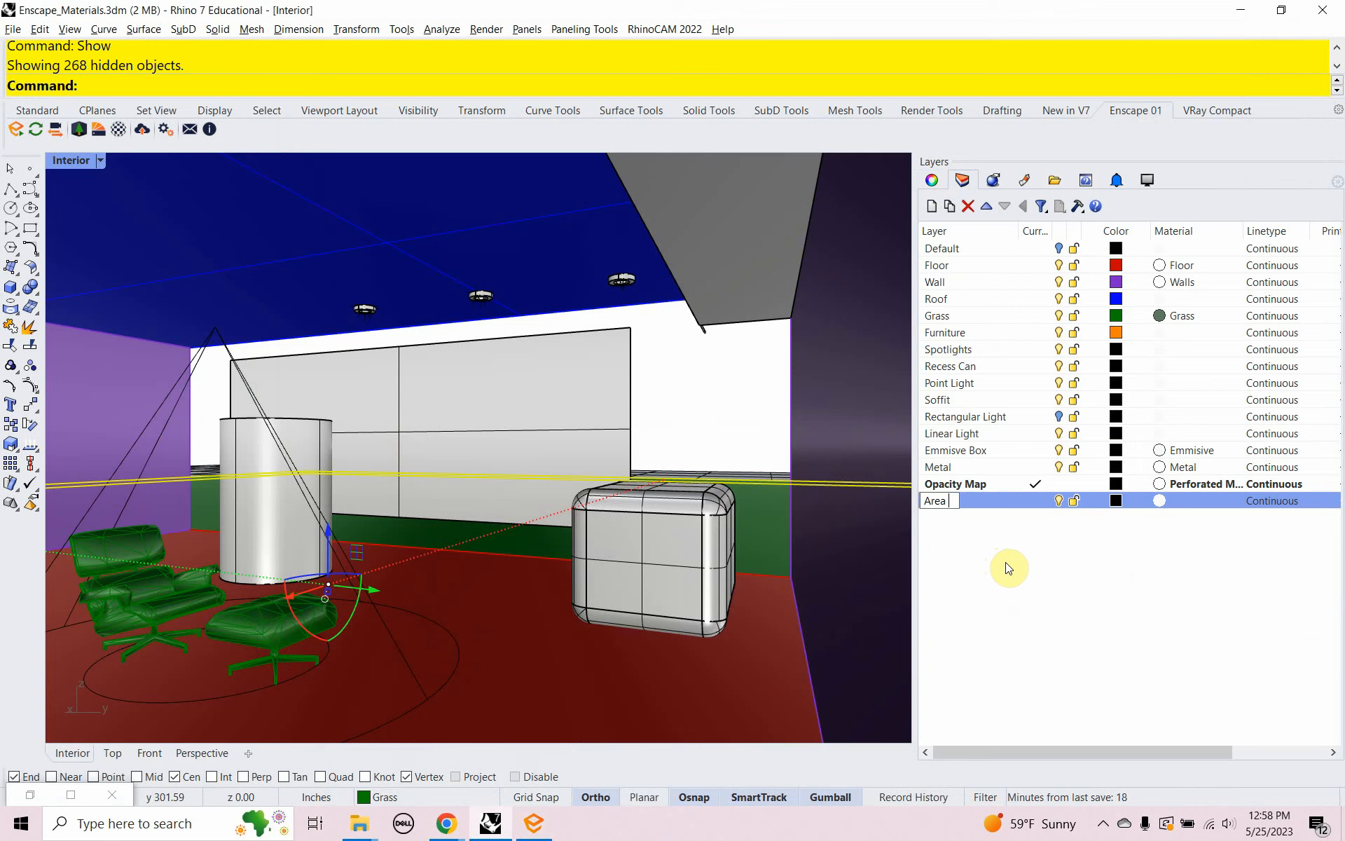
pyautogui.write(' Rug')
pyautogui.press('Return')
pyautogui.click(1032, 500)
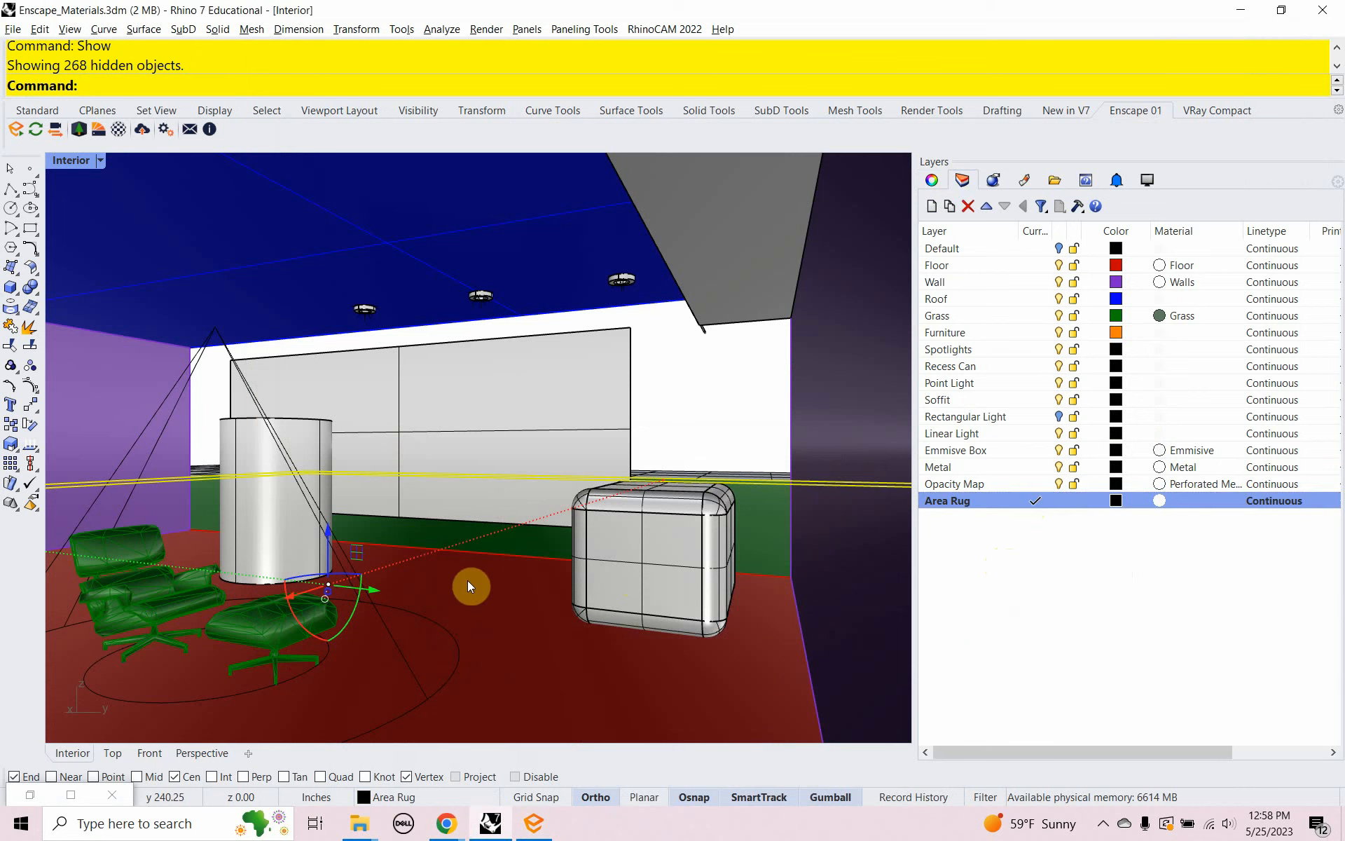
# Step: Model the rug as a 0.25-inch-high box on the floor beneath the lounge chair and ottoman
pyautogui.write('box')
pyautogui.press('Return')
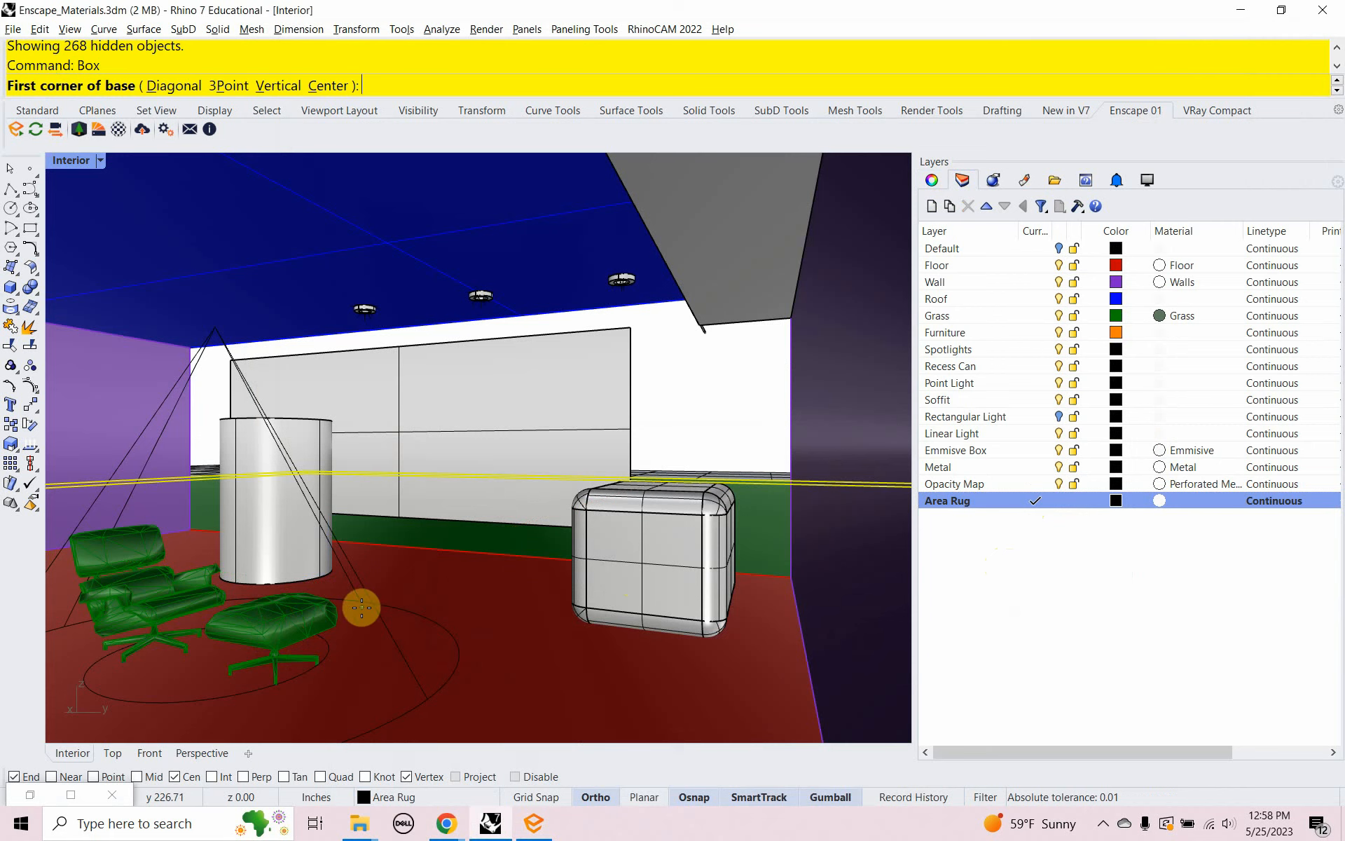
pyautogui.click(409, 693)
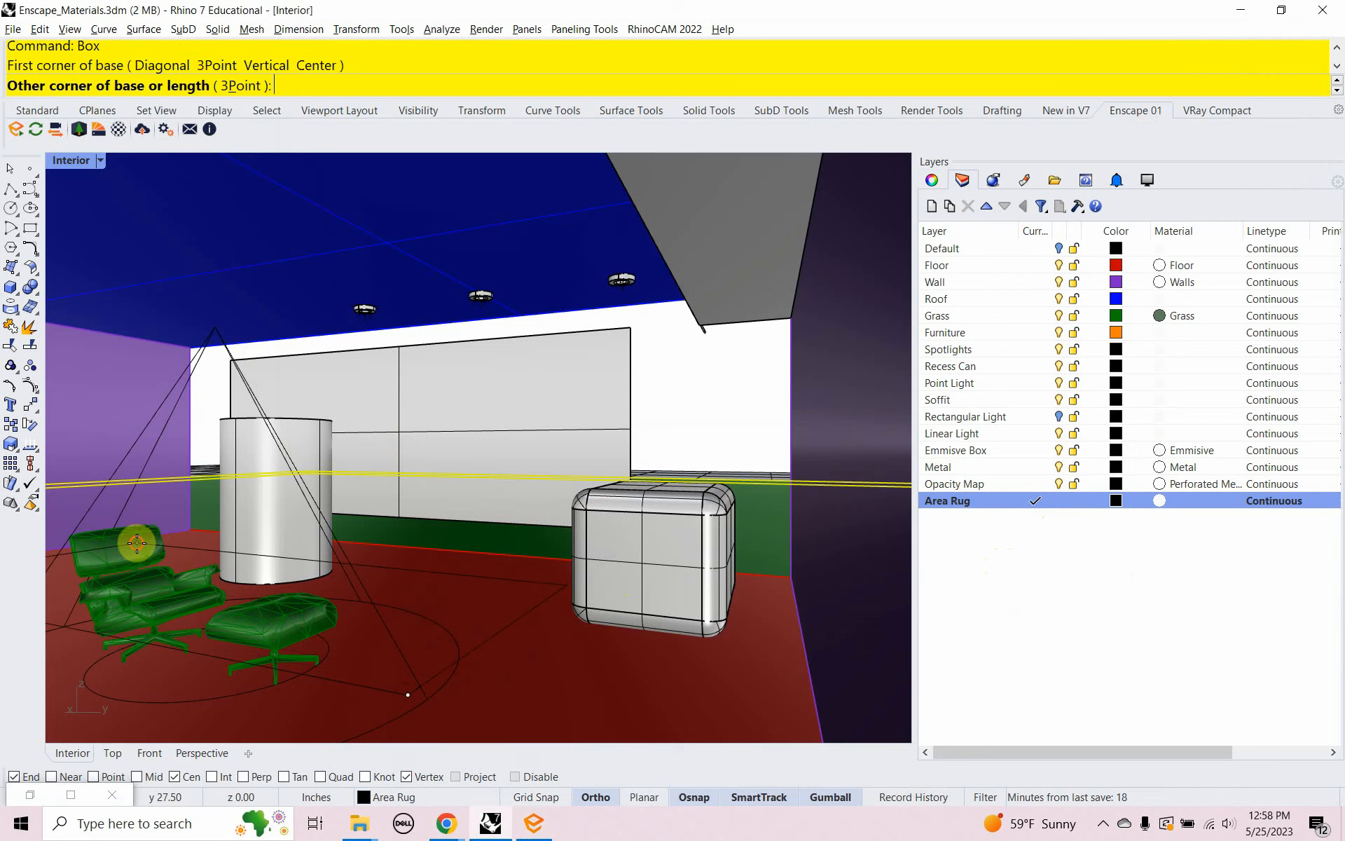
pyautogui.click(152, 543)
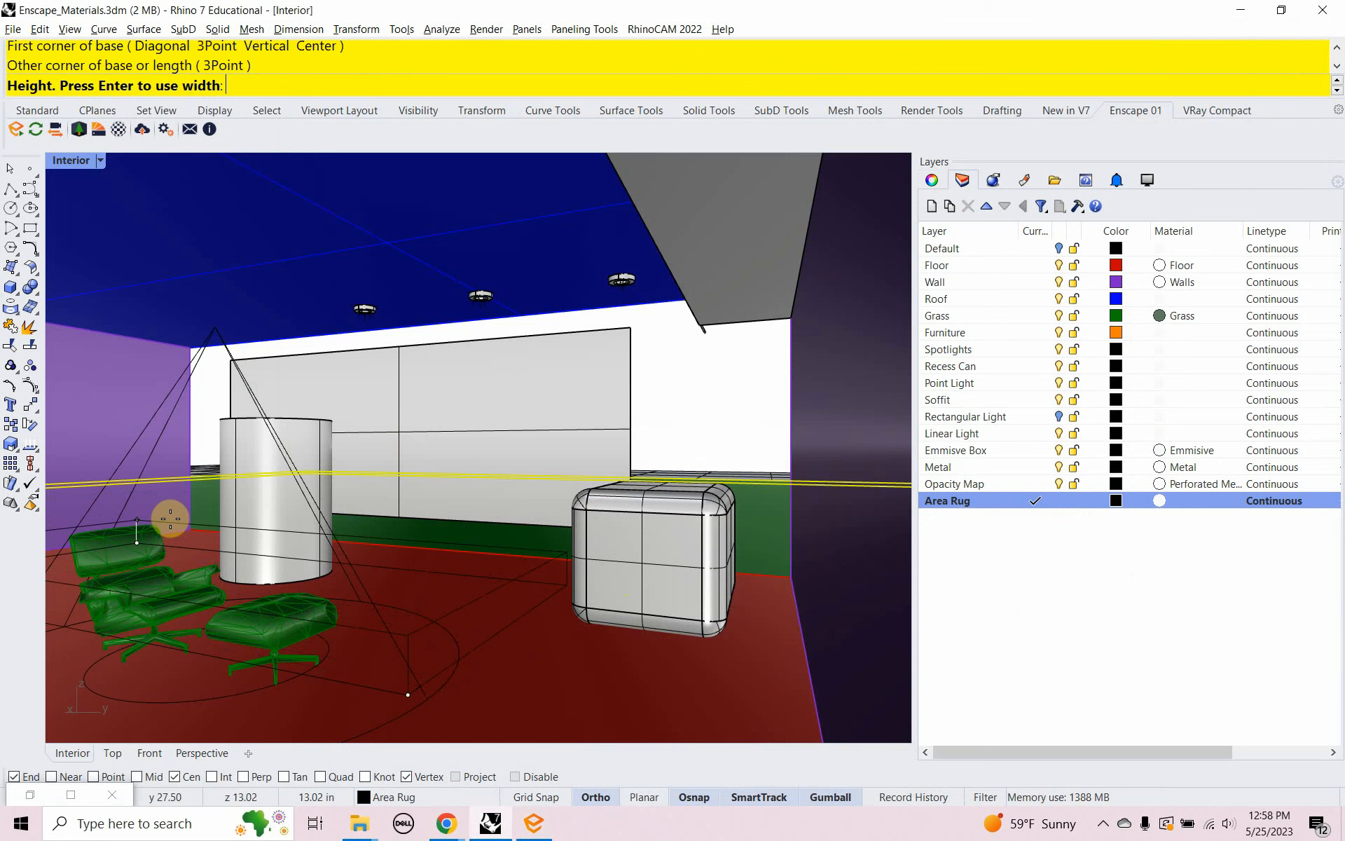
pyautogui.write('.25')
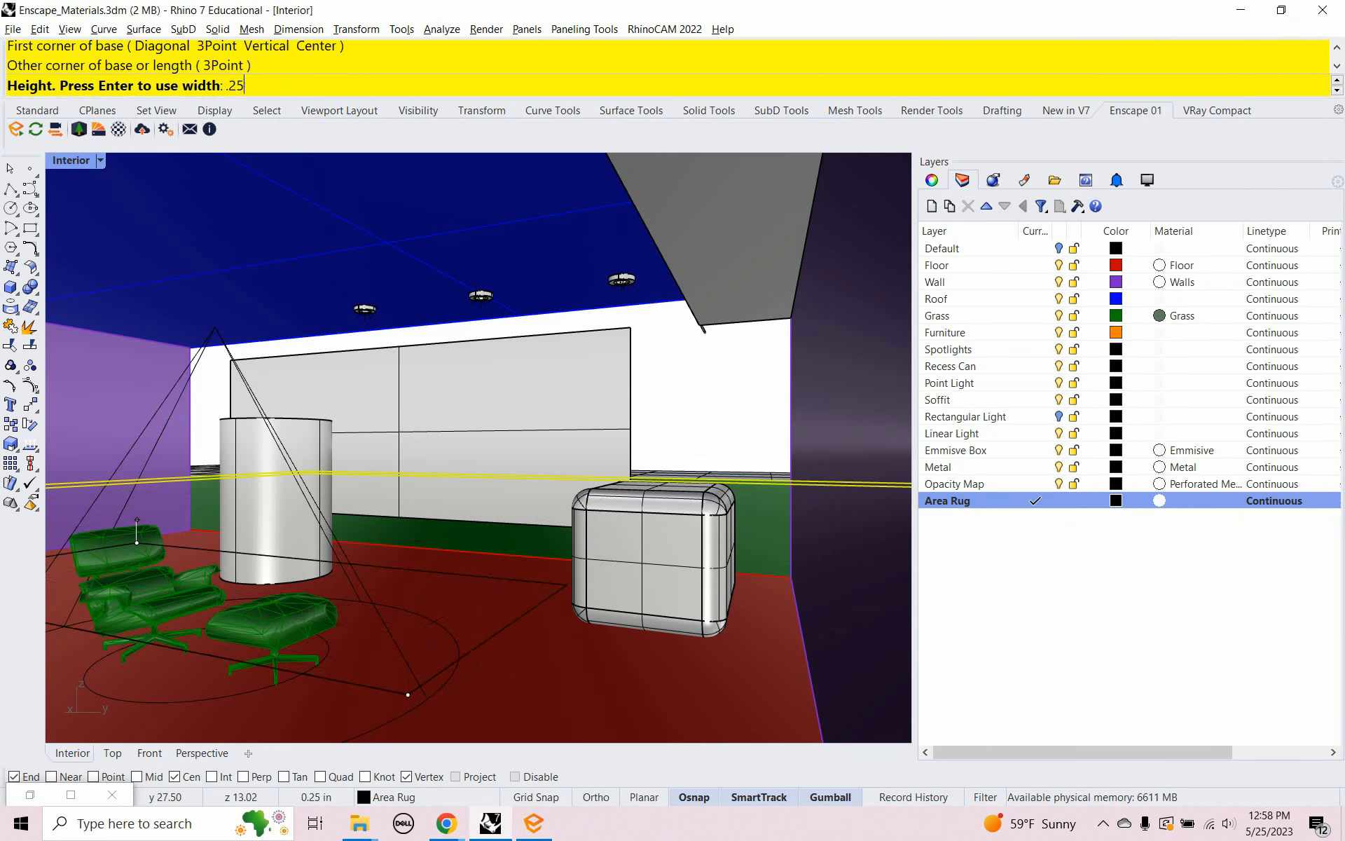
pyautogui.write('"')
pyautogui.press('Return')
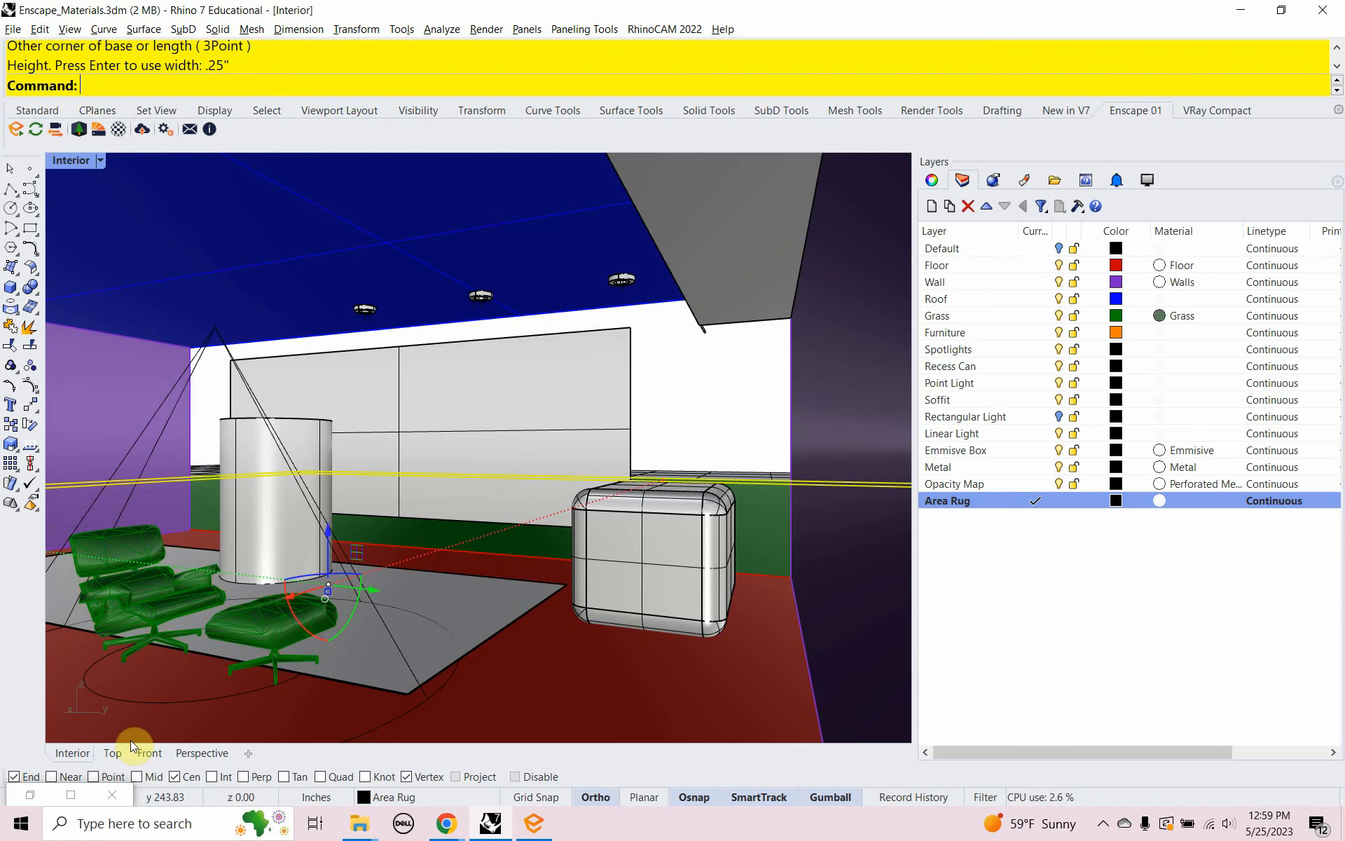
# Step: In the Top view, move the rug box sideways and up so it lies under the lounge chair and ottoman
pyautogui.click(112, 753)
pyautogui.scroll(1, 324, 533)
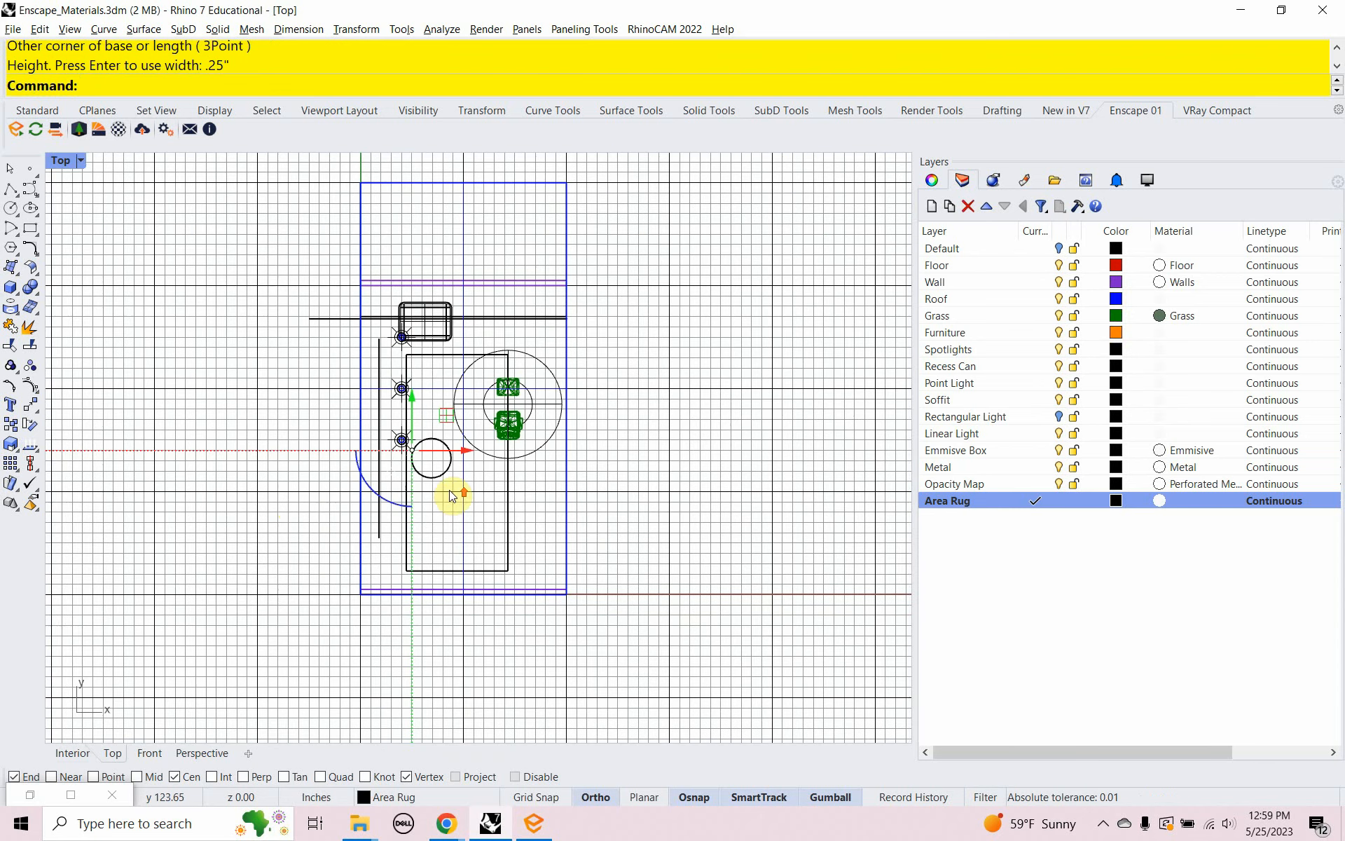
pyautogui.scroll(3, 462, 487)
pyautogui.moveTo(407, 383); pyautogui.dragTo(546, 347)
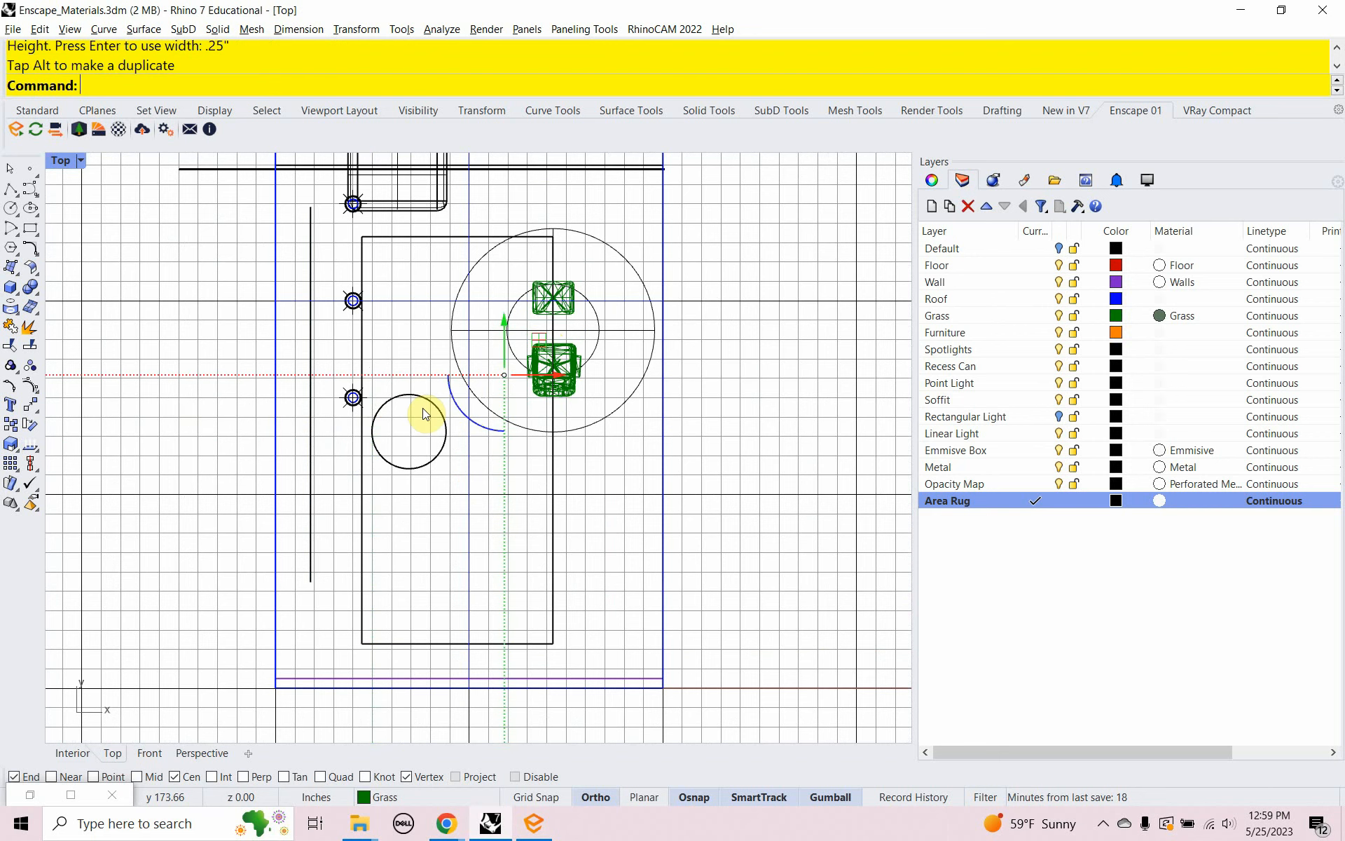
pyautogui.hotkey('ctrl', 'z')
pyautogui.click(553, 532)
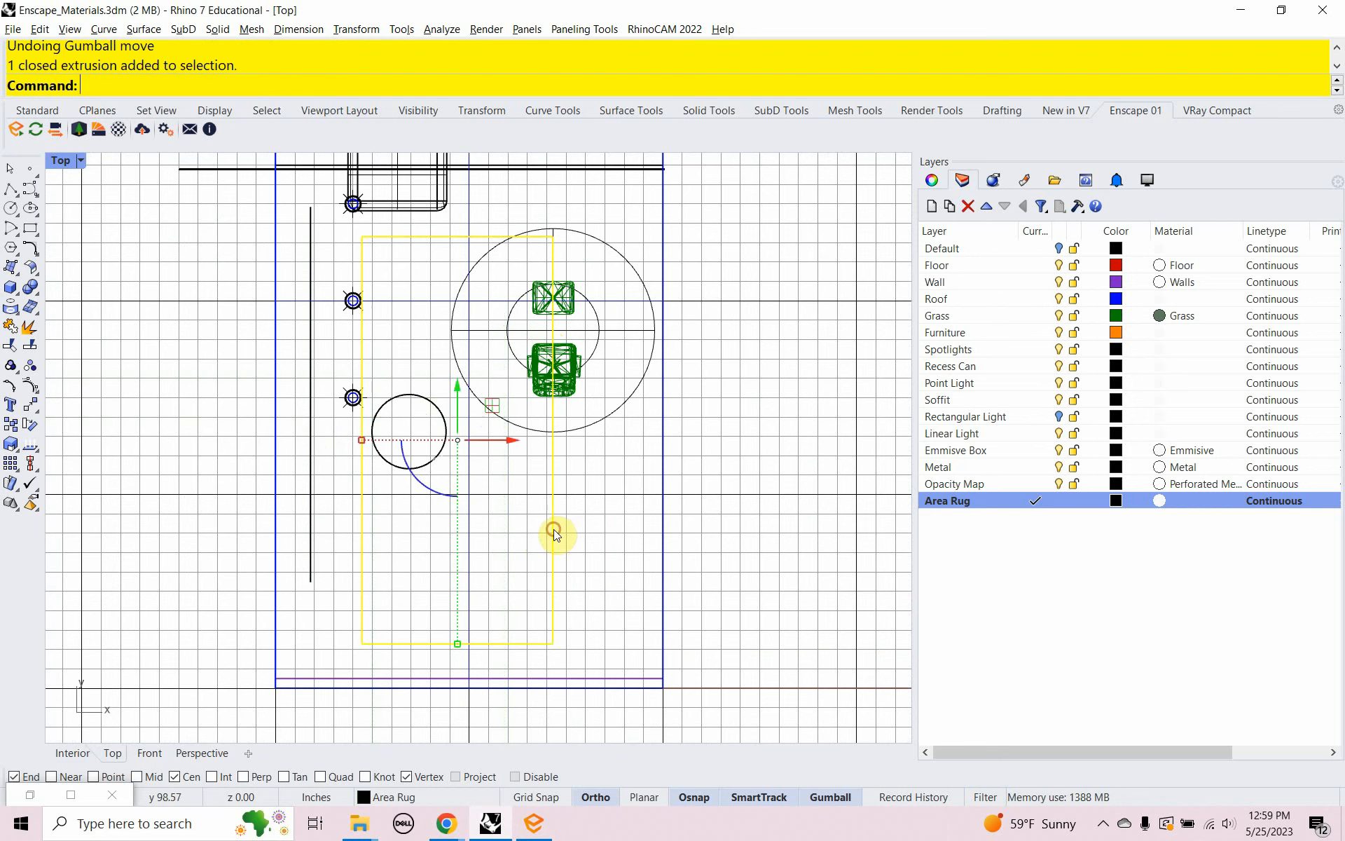
pyautogui.moveTo(492, 405); pyautogui.dragTo(587, 352)
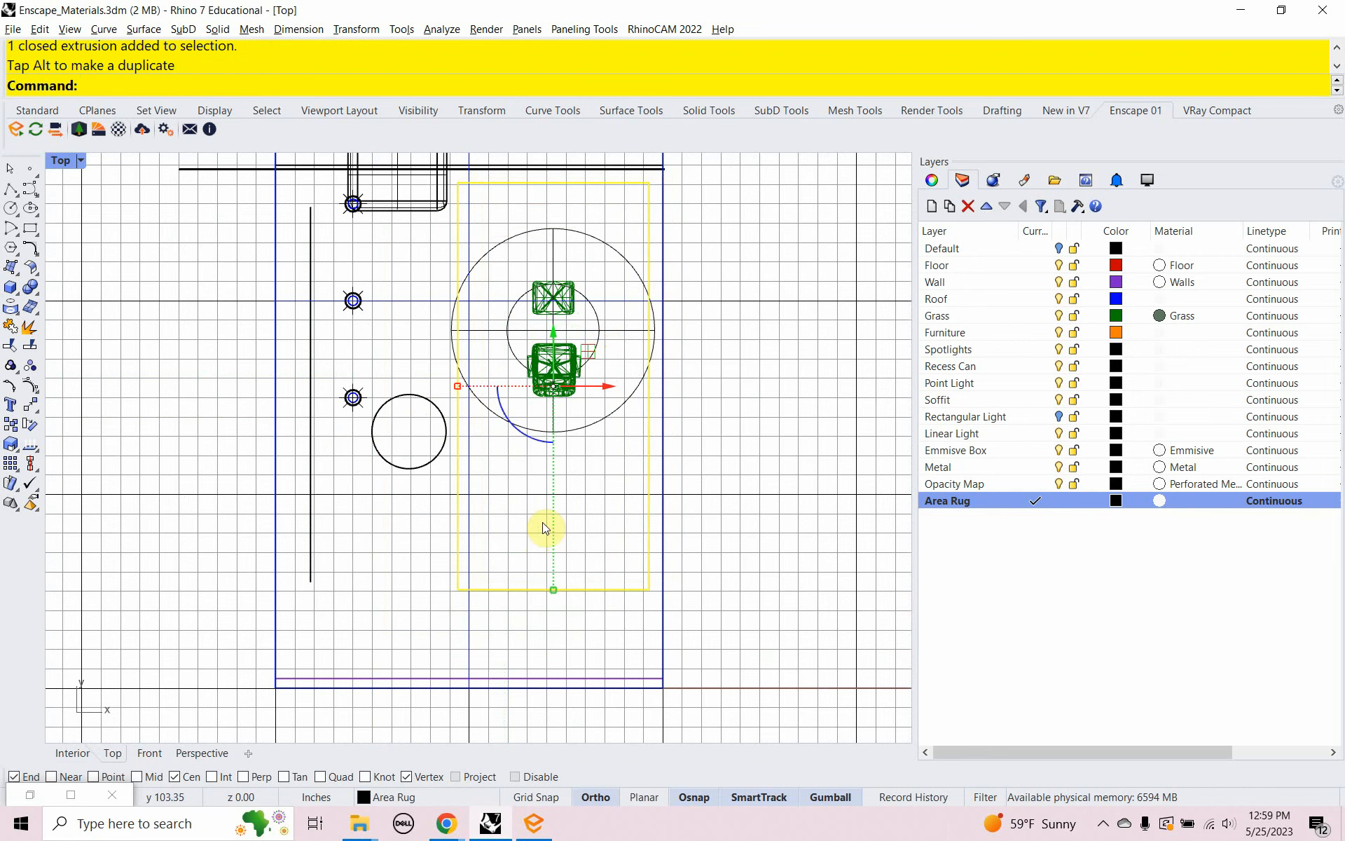
# Step: Scale the rug down in length and width, and shift it to sit around the chair and ottoman
pyautogui.moveTo(553, 591); pyautogui.dragTo(564, 481)
pyautogui.moveTo(457, 386); pyautogui.dragTo(490, 393)
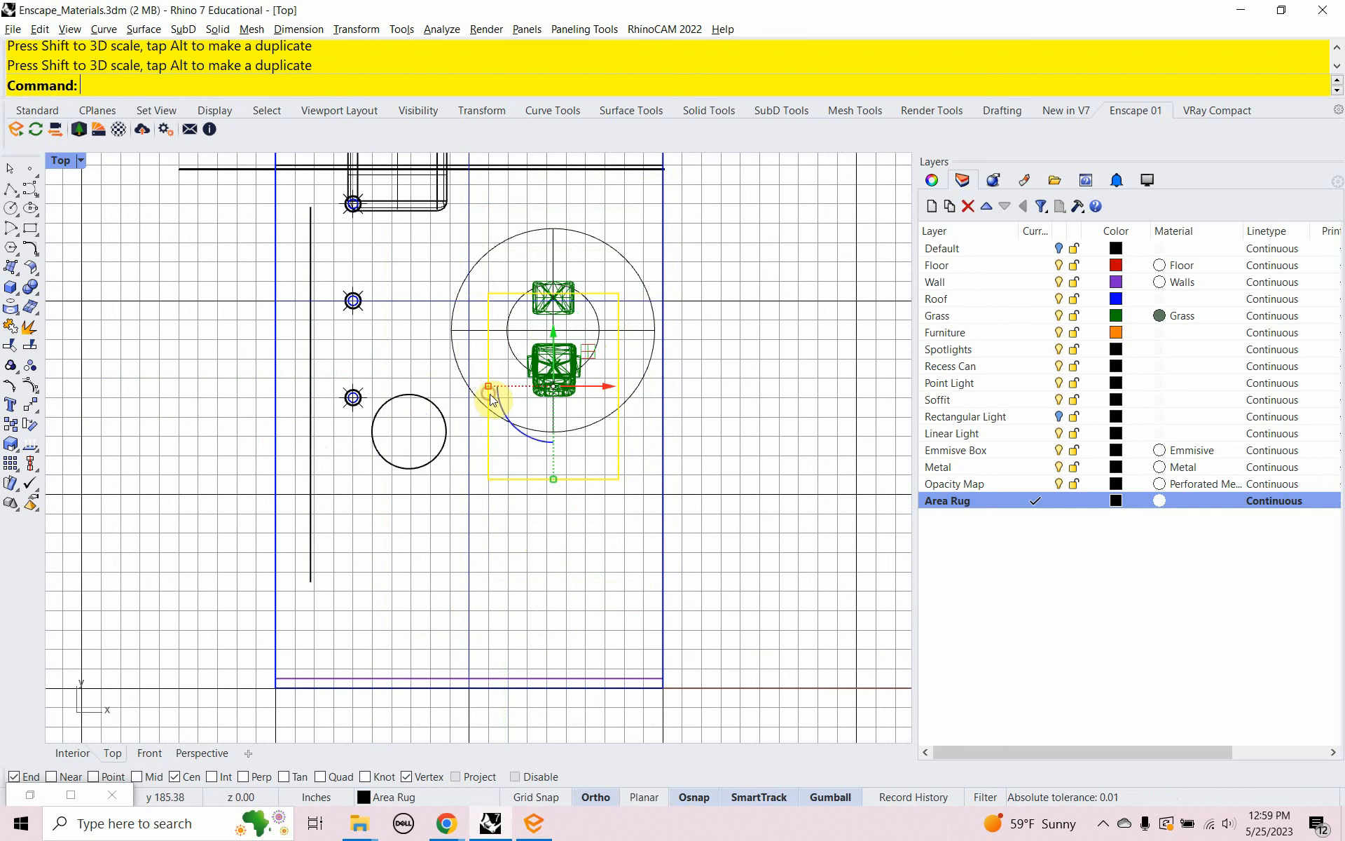
pyautogui.moveTo(561, 366); pyautogui.dragTo(567, 330)
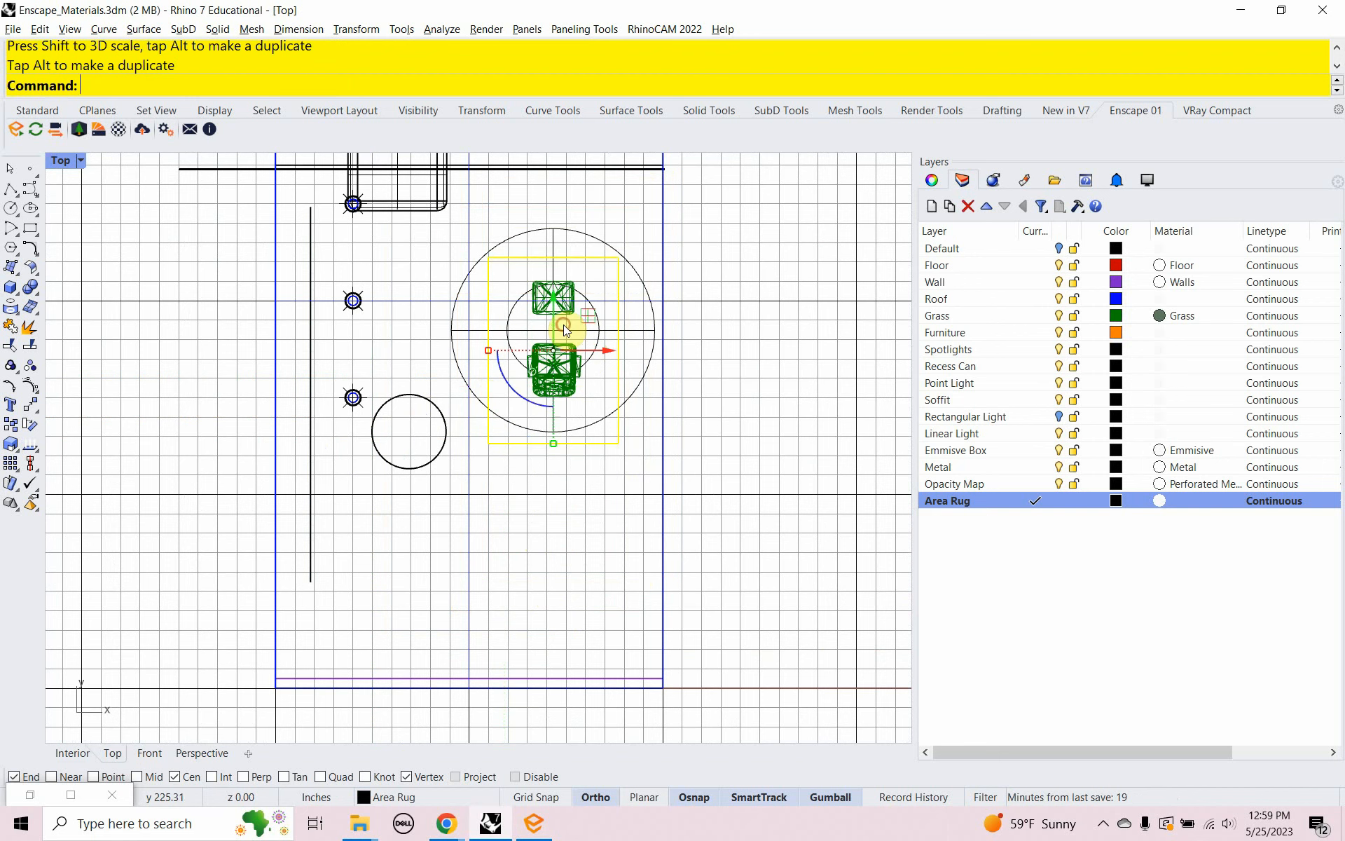
# Step: Return to the Interior view in Rhino, then switch to Enscape and load its Interior view to check the rug
pyautogui.click(77, 753)
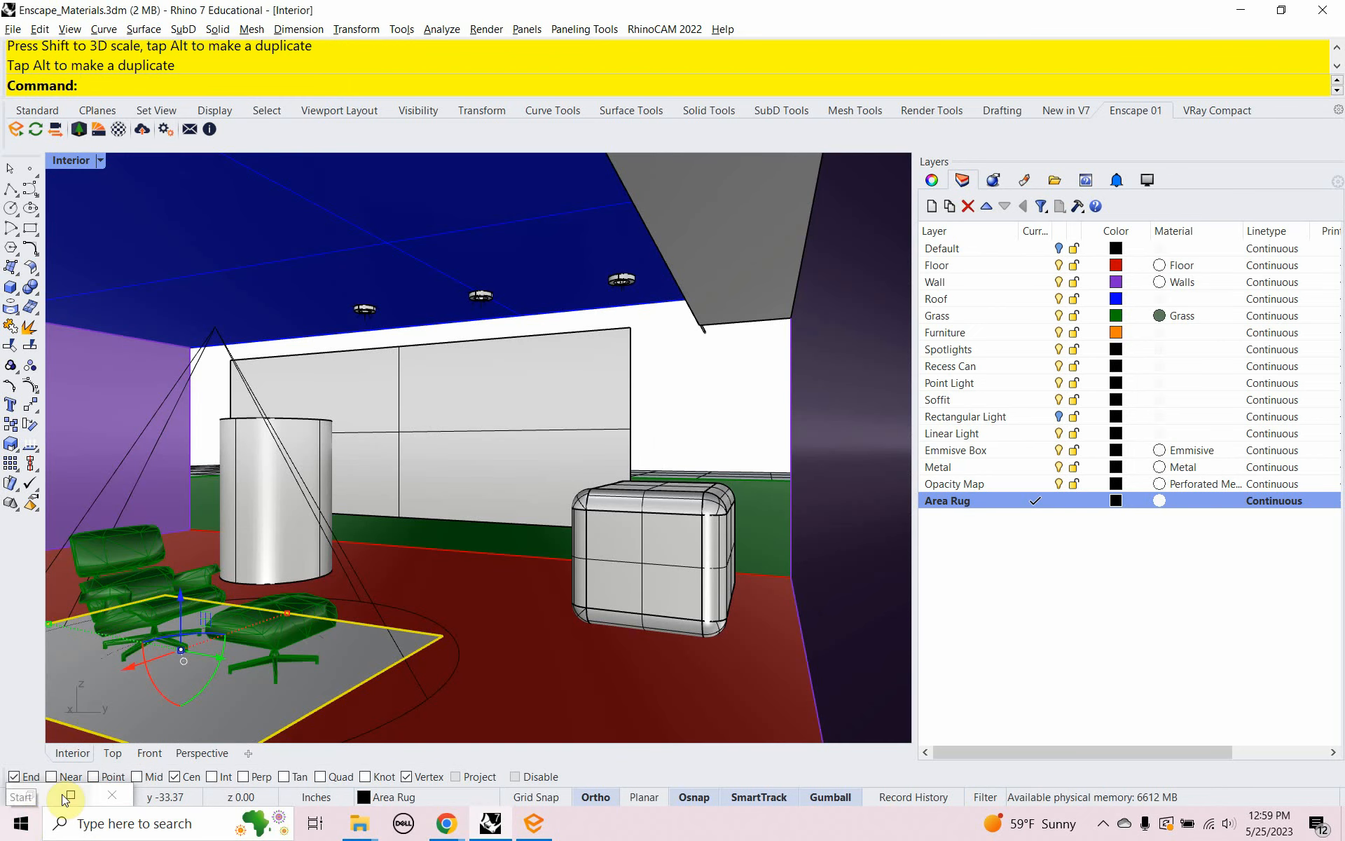
pyautogui.click(541, 821)
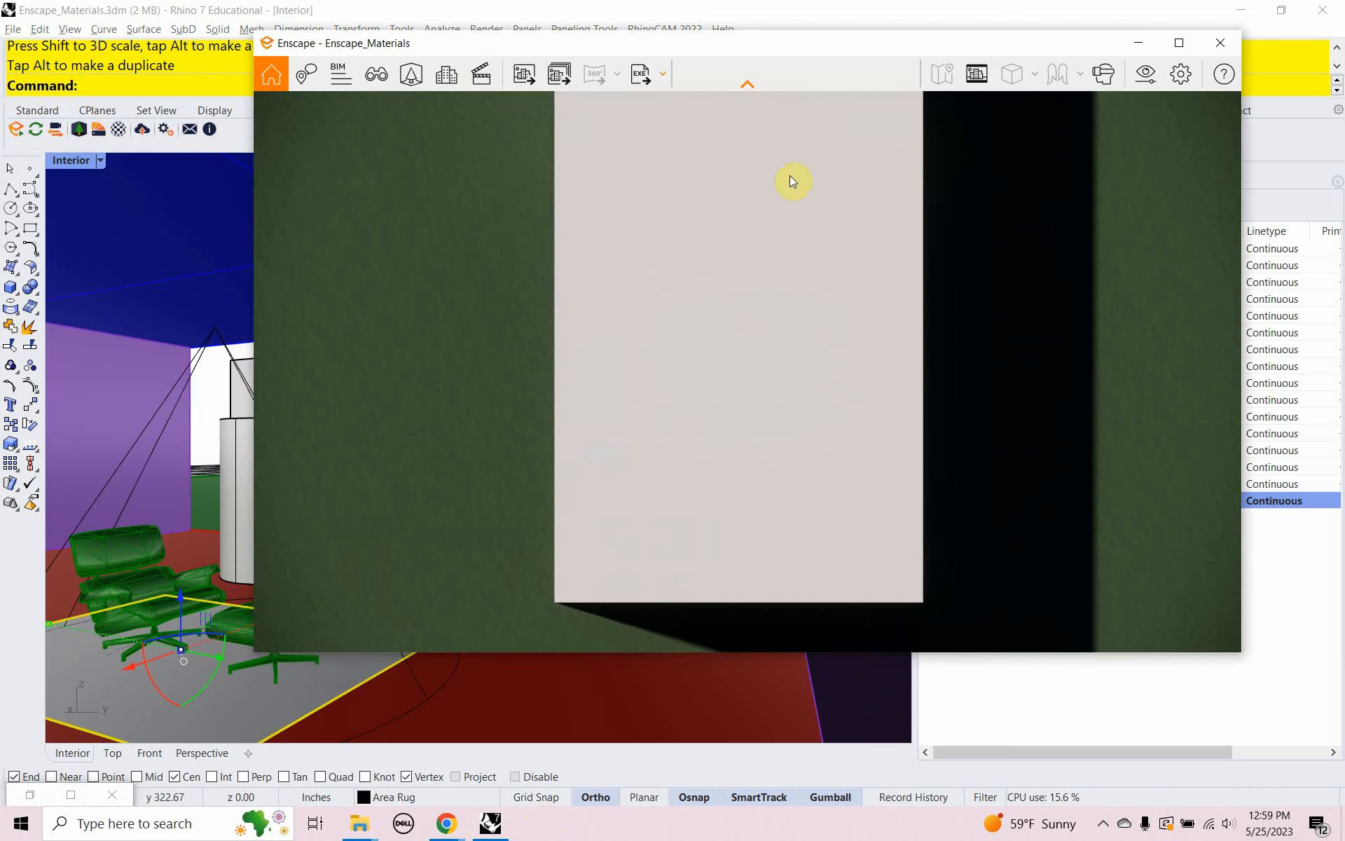
pyautogui.click(372, 78)
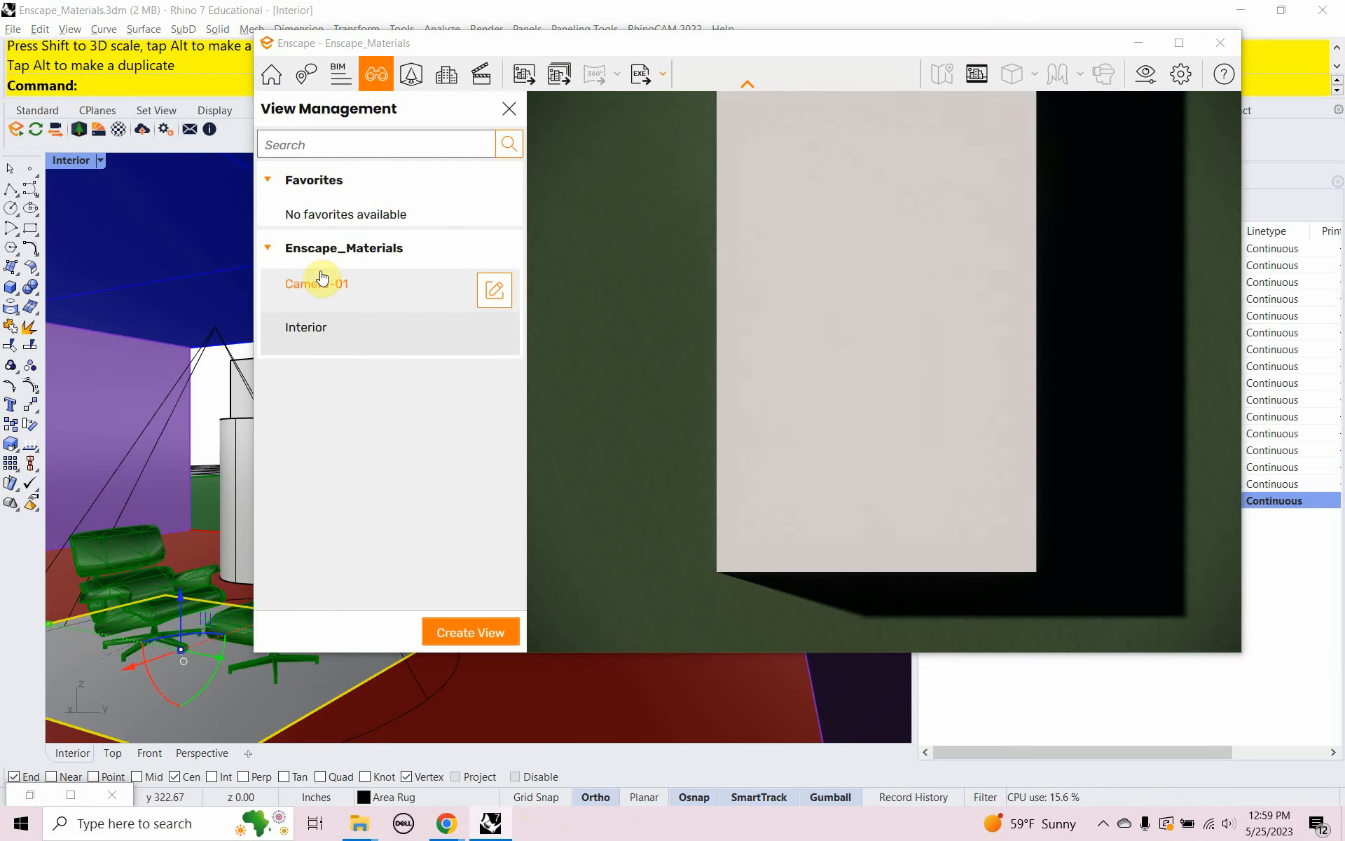
pyautogui.click(315, 338)
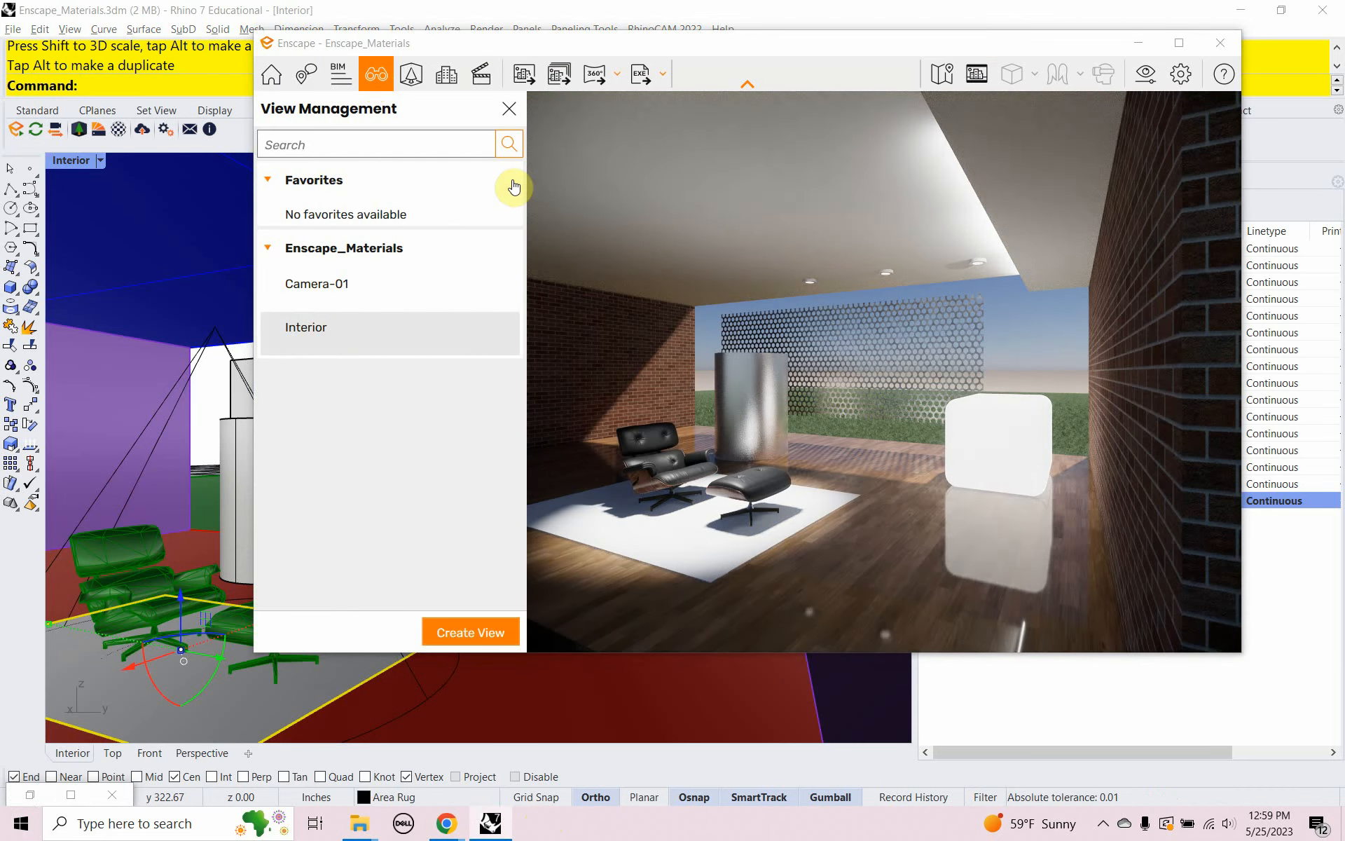
pyautogui.click(509, 111)
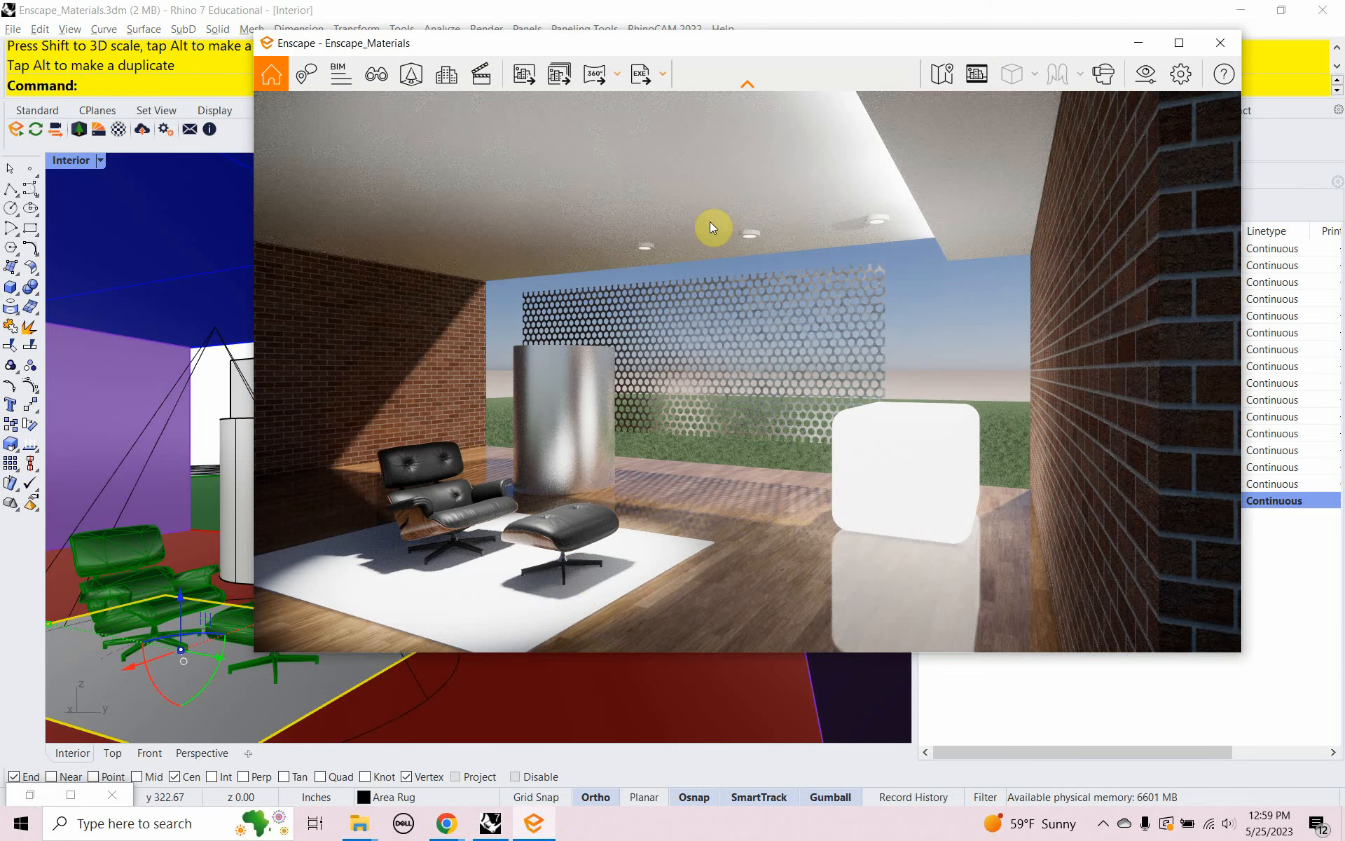
pyautogui.moveTo(725, 48); pyautogui.dragTo(817, 124)
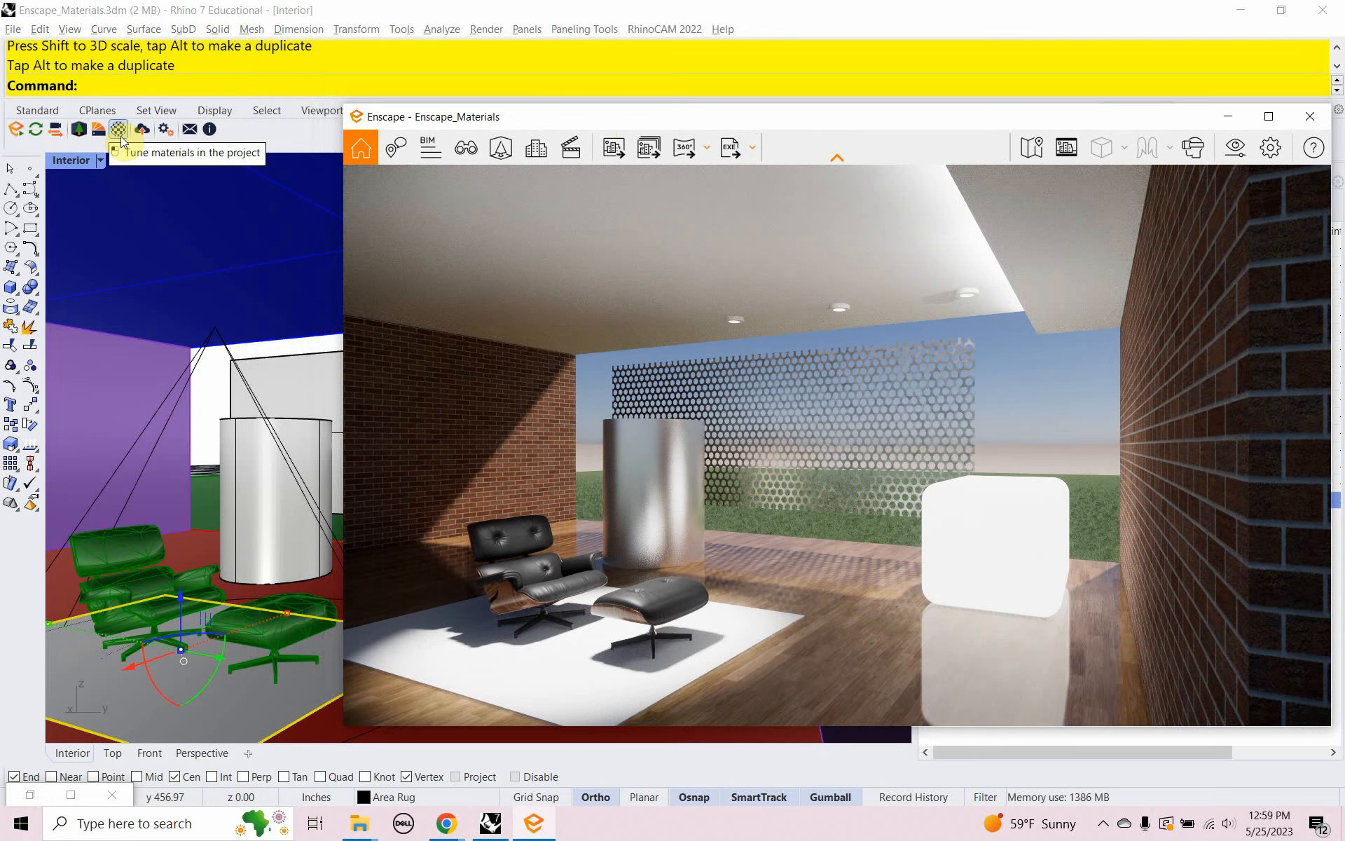
# Step: Give the Area Rug layer an Enscape-type material named Carpet
pyautogui.click(1216, 123)
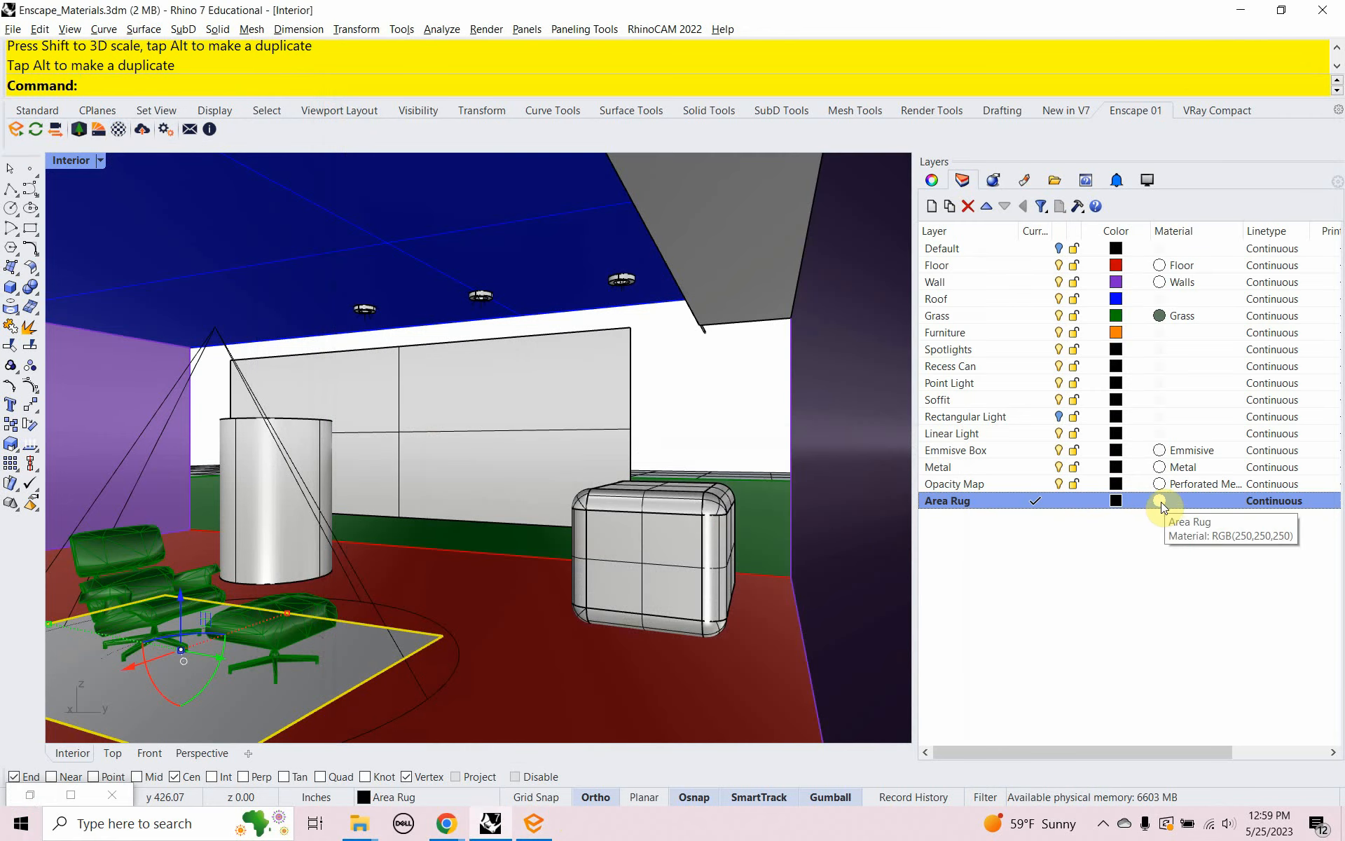
pyautogui.click(1162, 501)
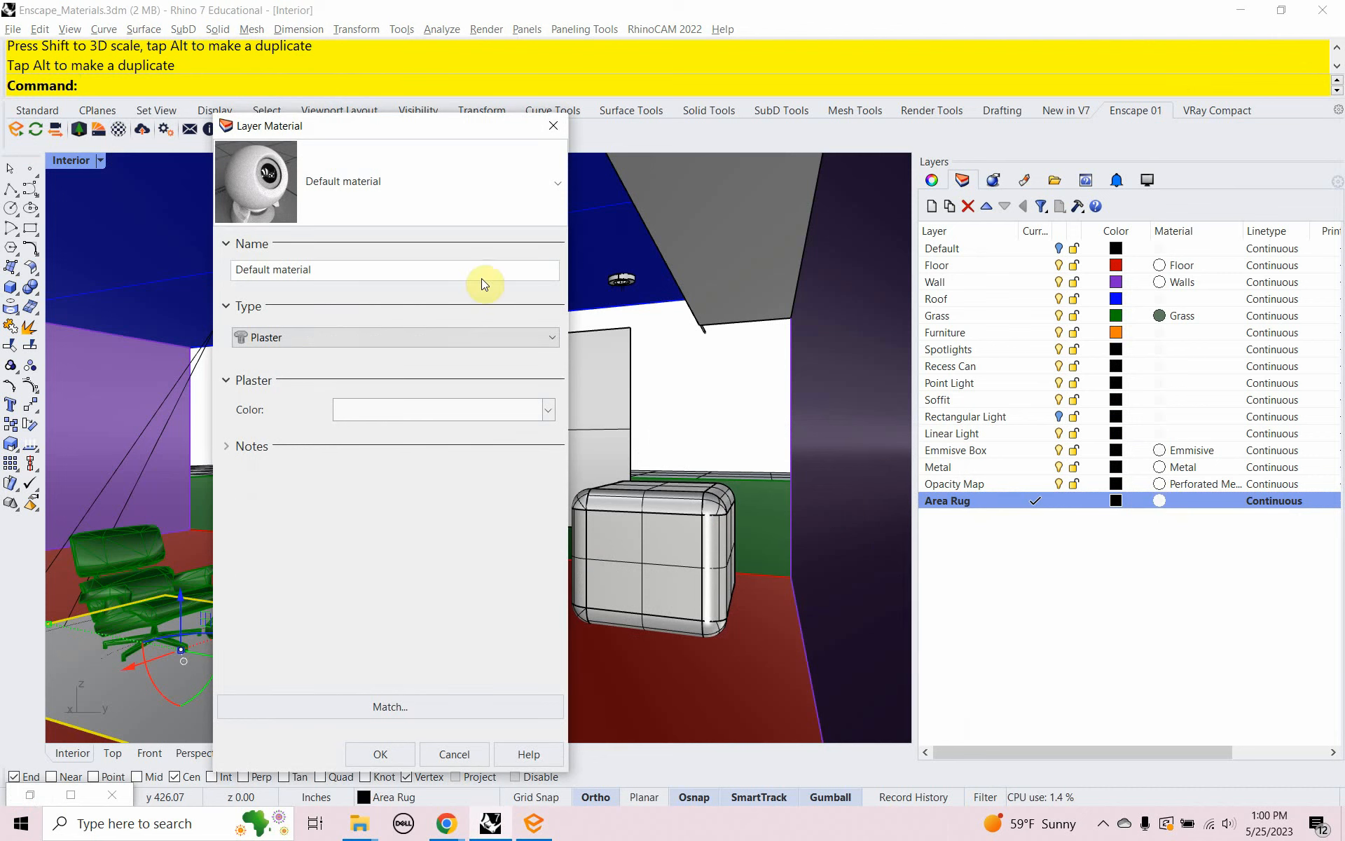
pyautogui.click(391, 334)
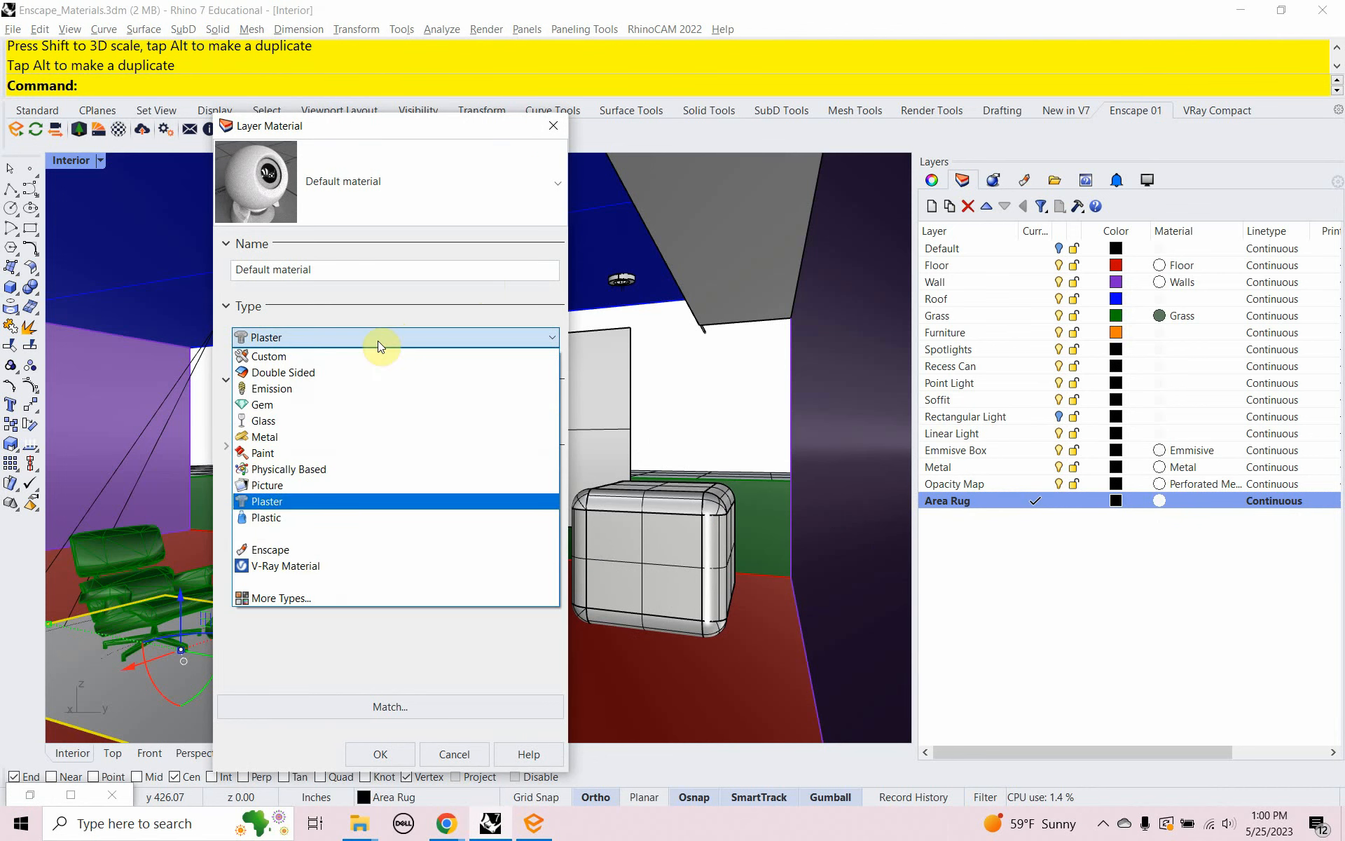
pyautogui.click(298, 554)
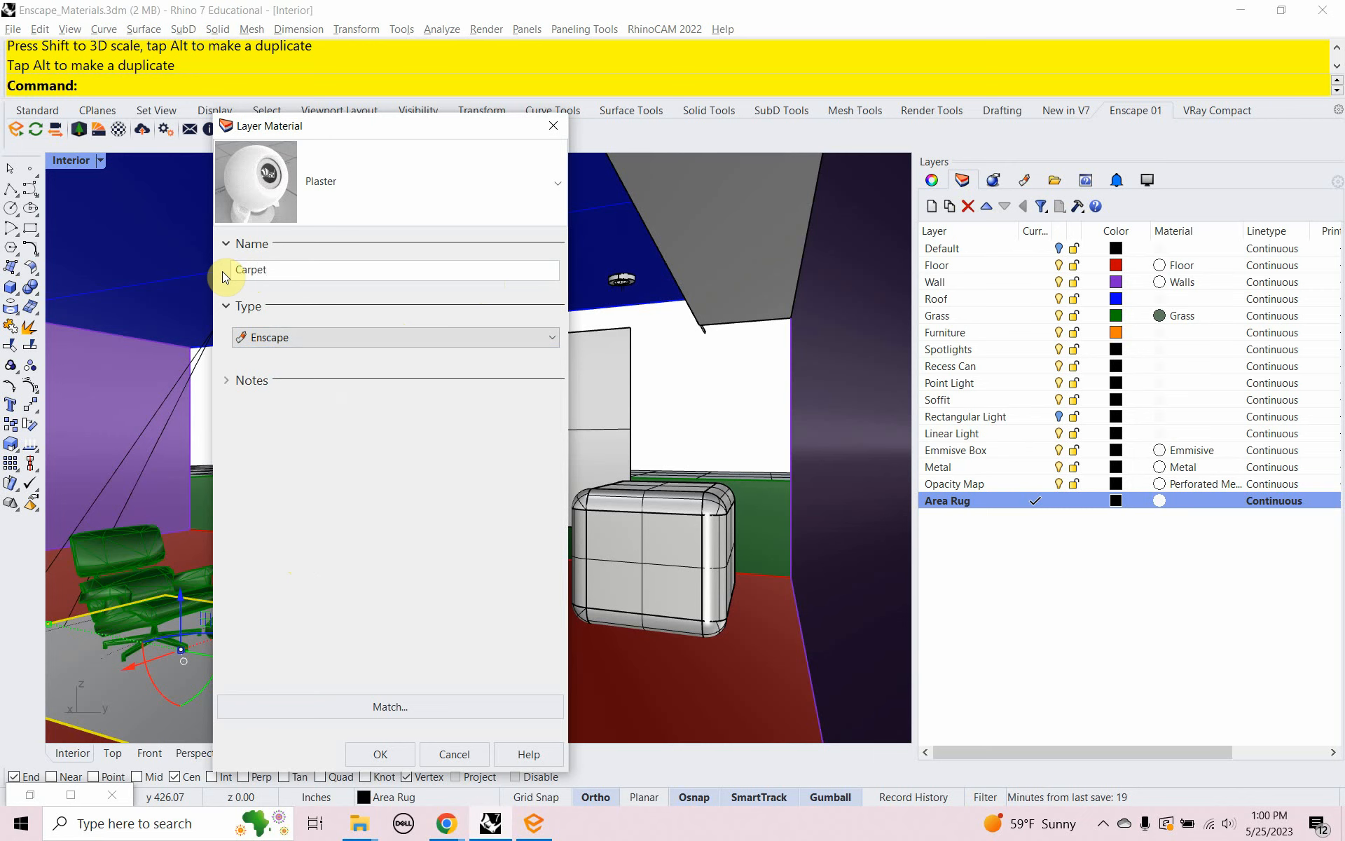
pyautogui.click(388, 755)
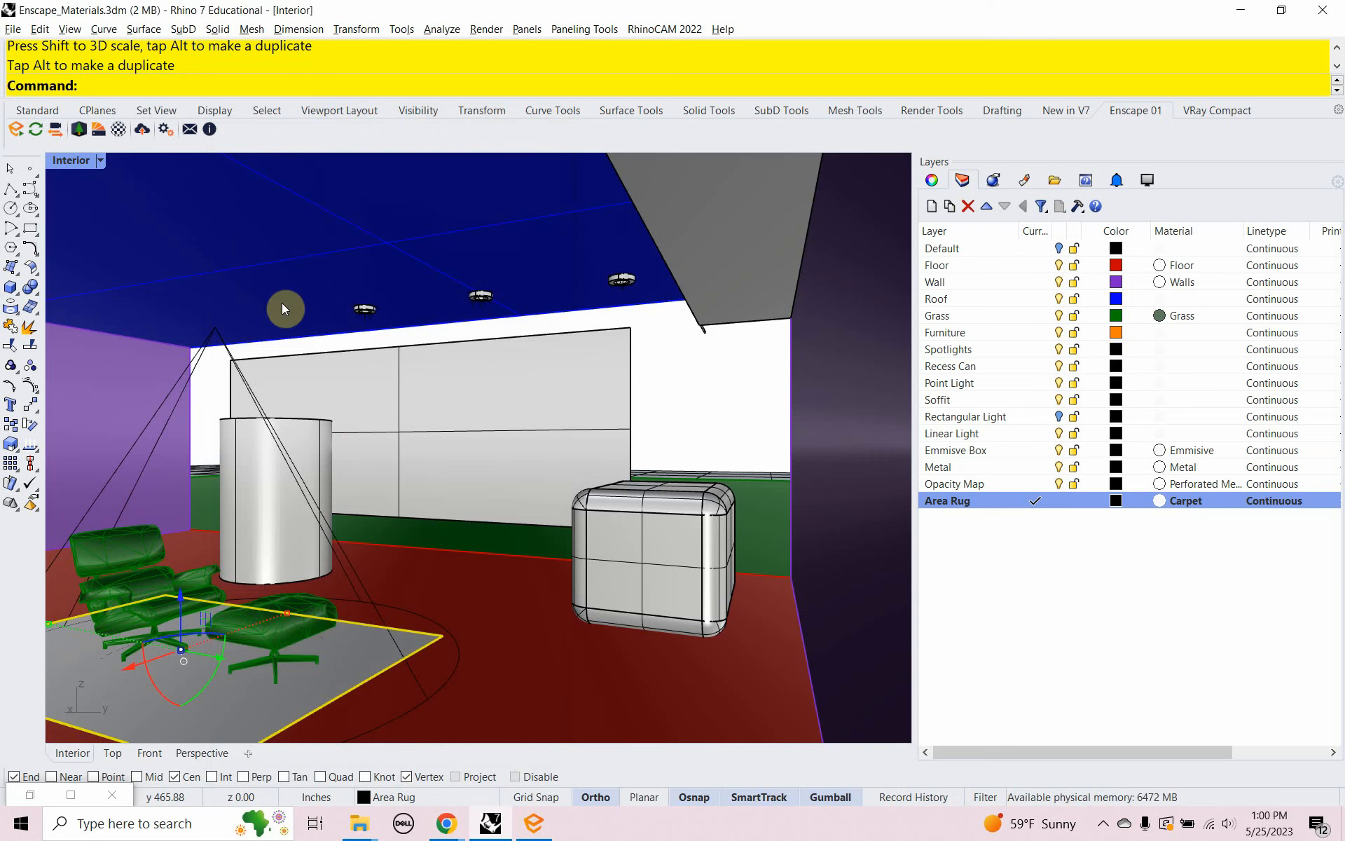
# Step: Open the Carpet material in the Enscape Material Editor and move the editor window aside
pyautogui.click(113, 140)
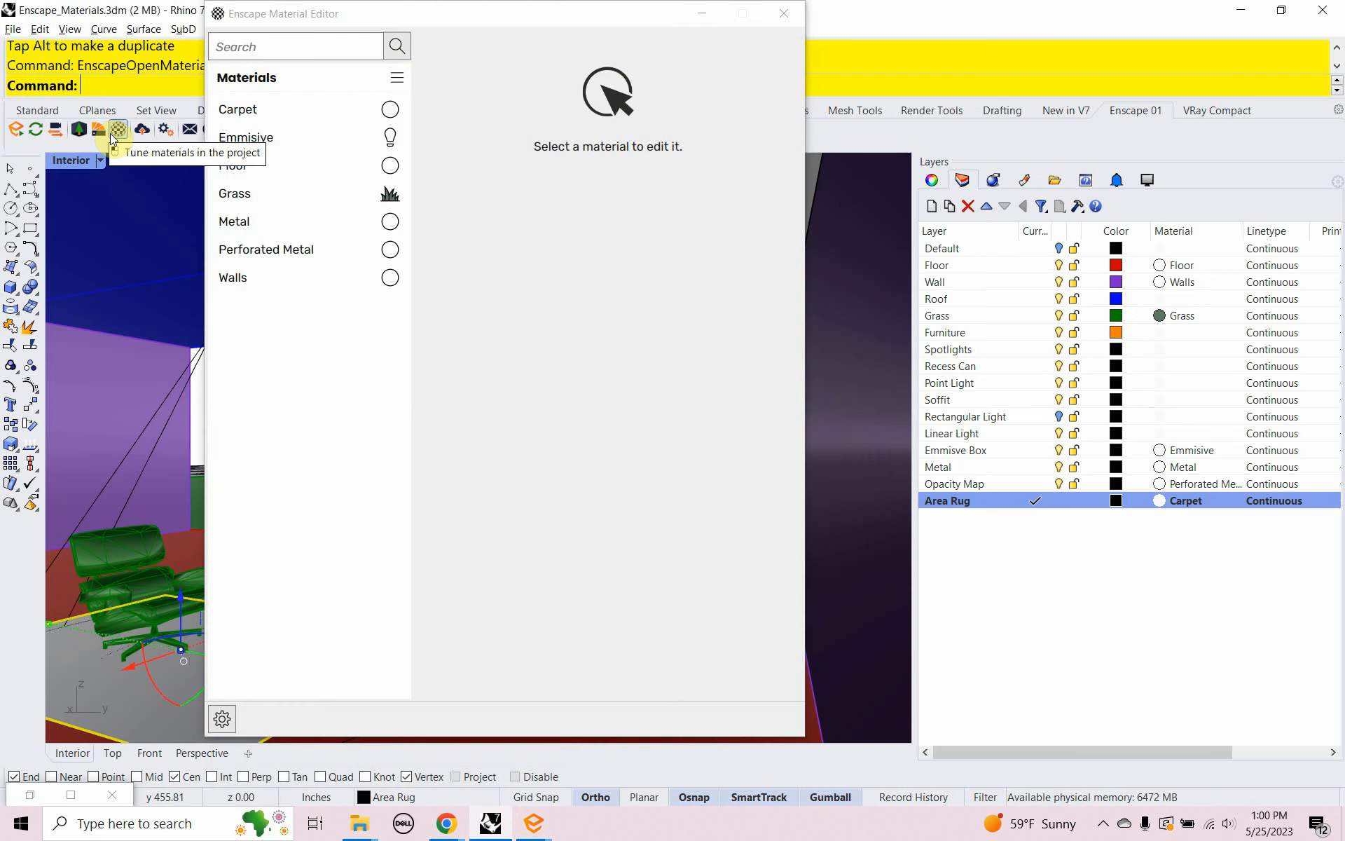
pyautogui.click(276, 112)
pyautogui.moveTo(466, 19); pyautogui.dragTo(435, 50)
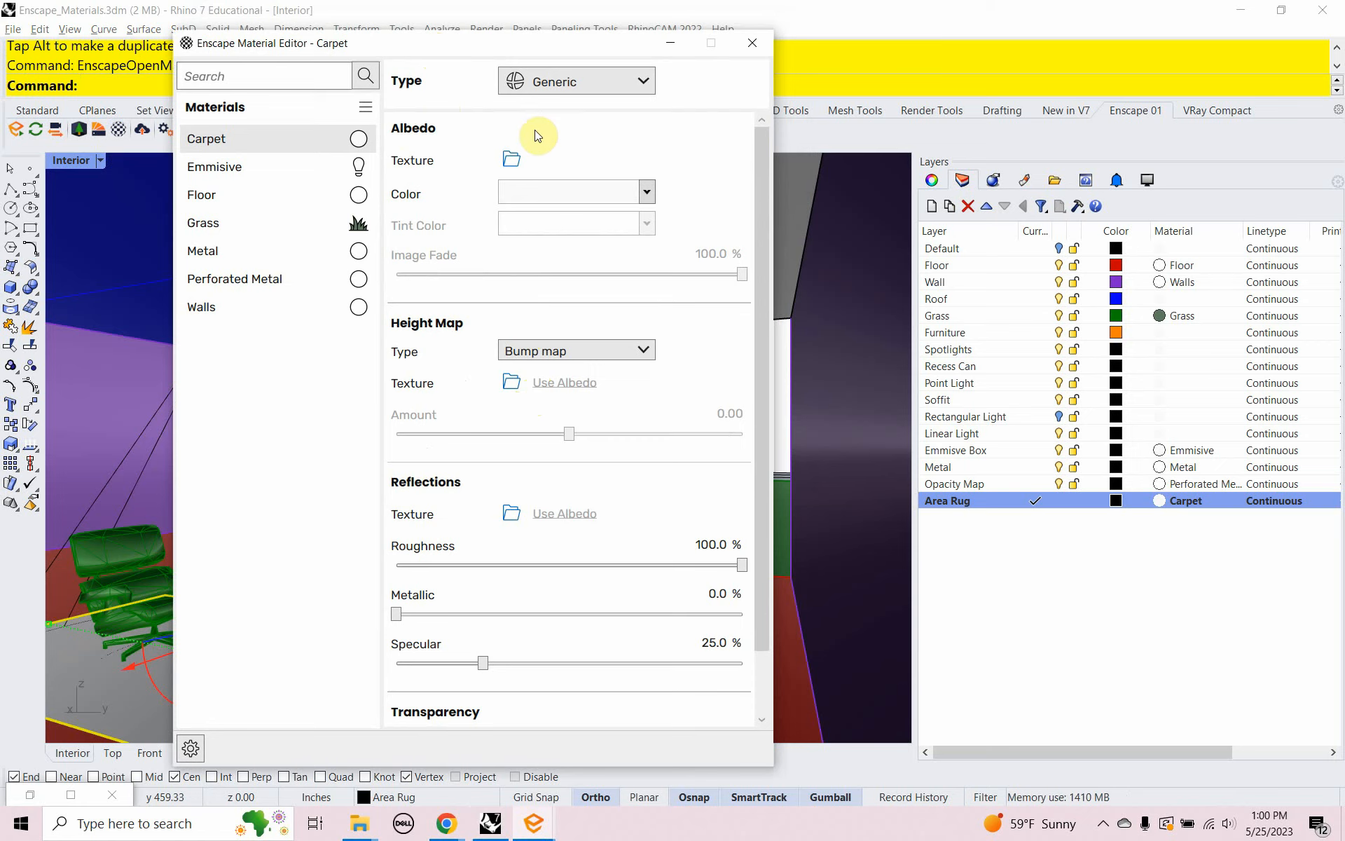
pyautogui.moveTo(422, 51); pyautogui.dragTo(321, 49)
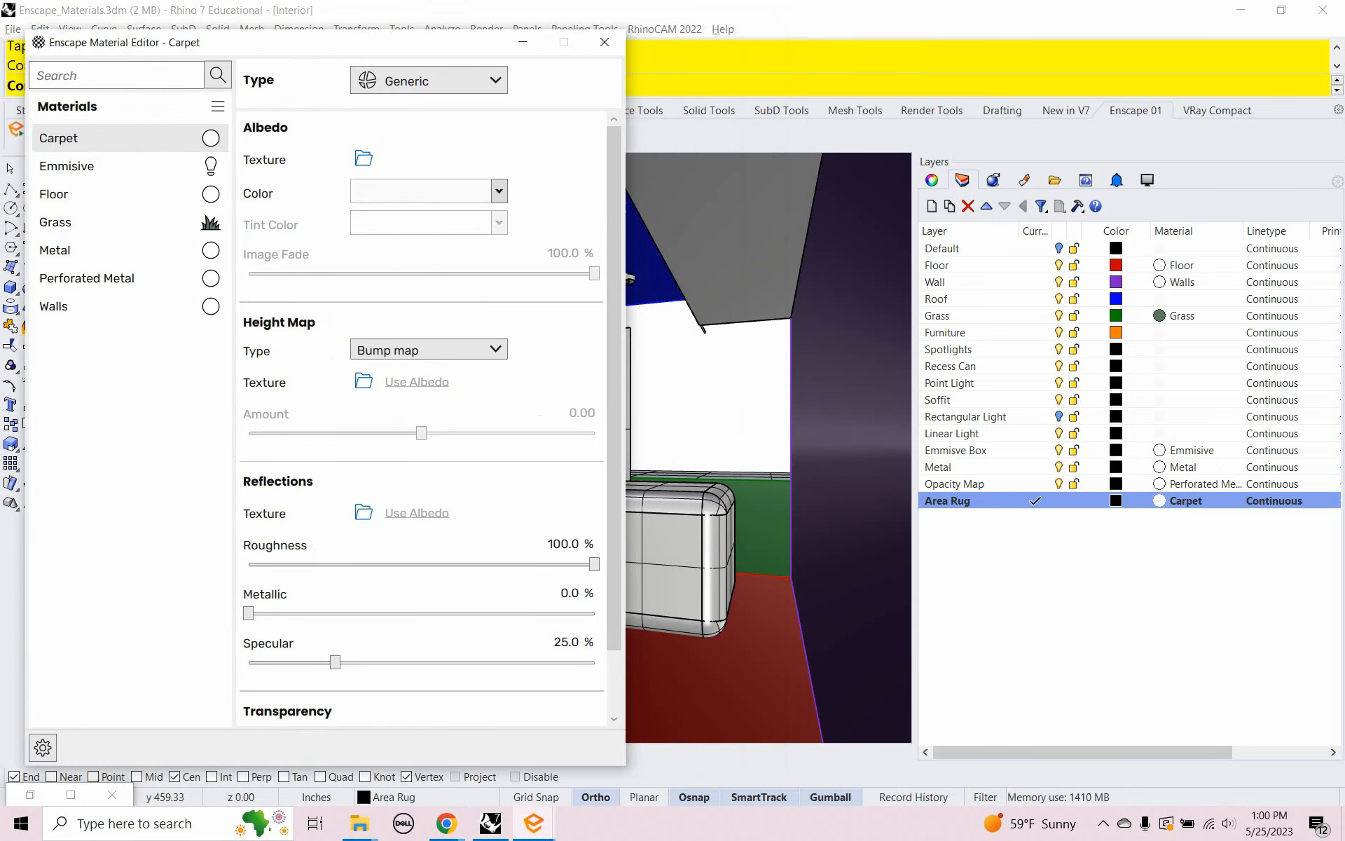
# Step: Bring up the Enscape render window and set the Carpet material's type to Carpet
pyautogui.moveTo(534, 824)
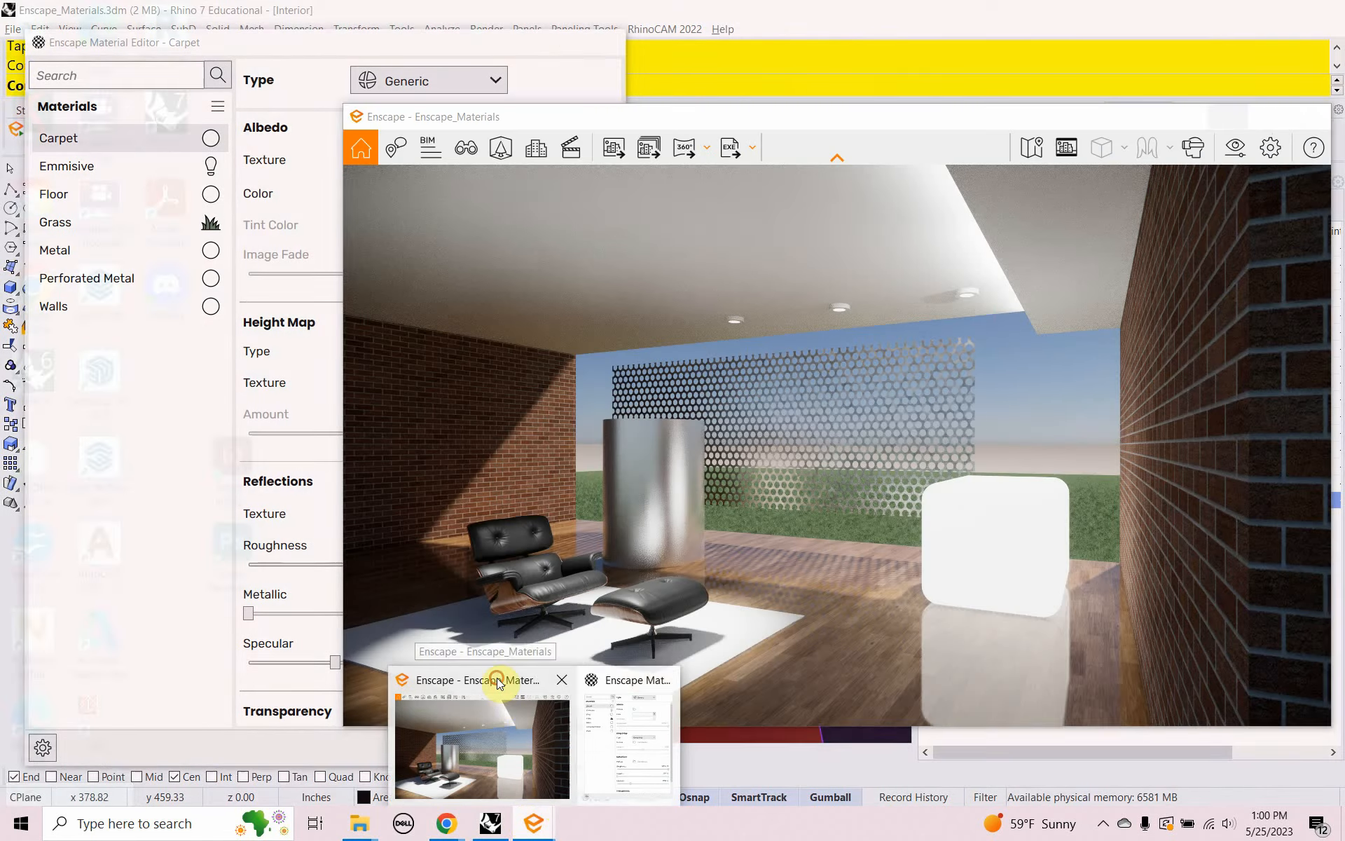
pyautogui.click(500, 683)
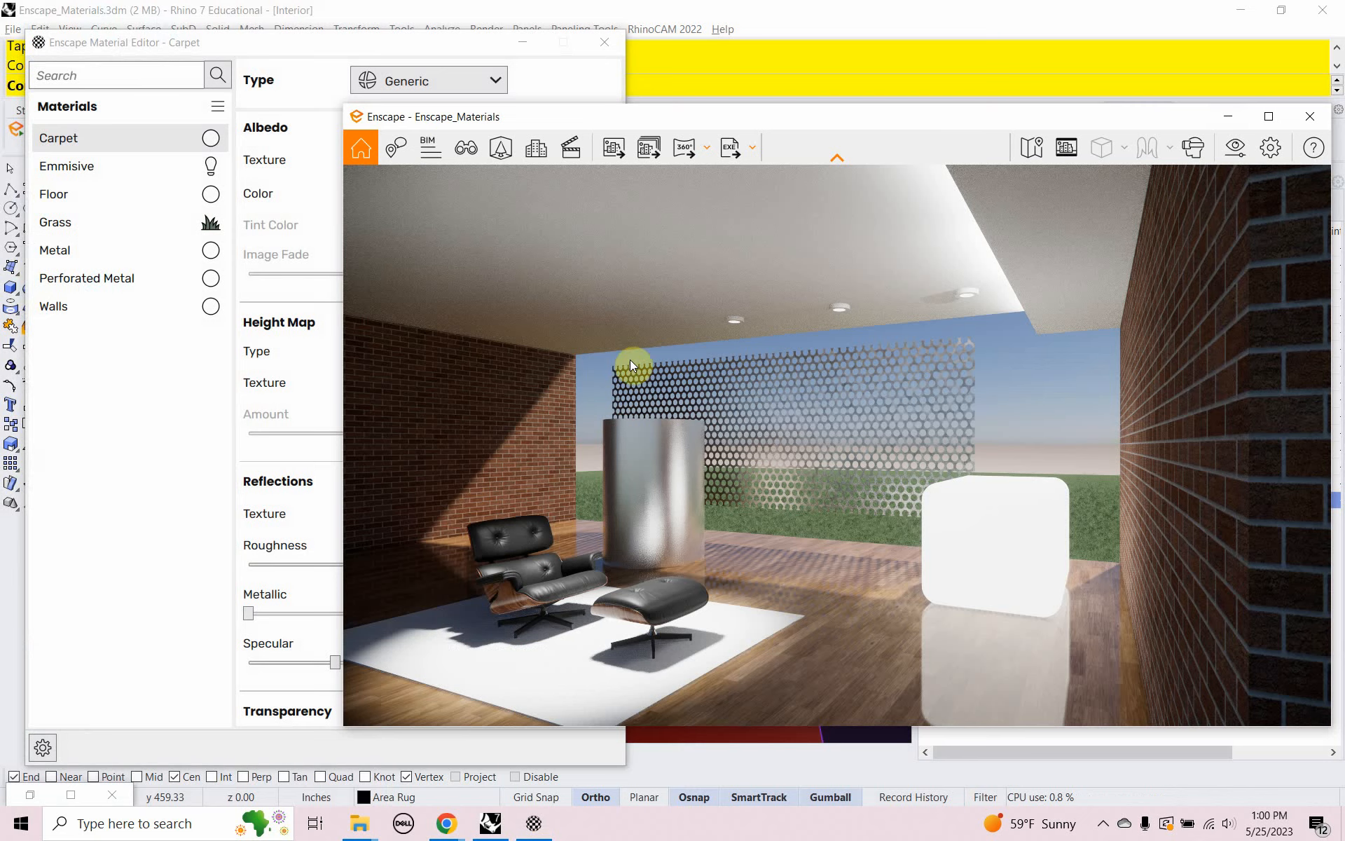
pyautogui.click(435, 81)
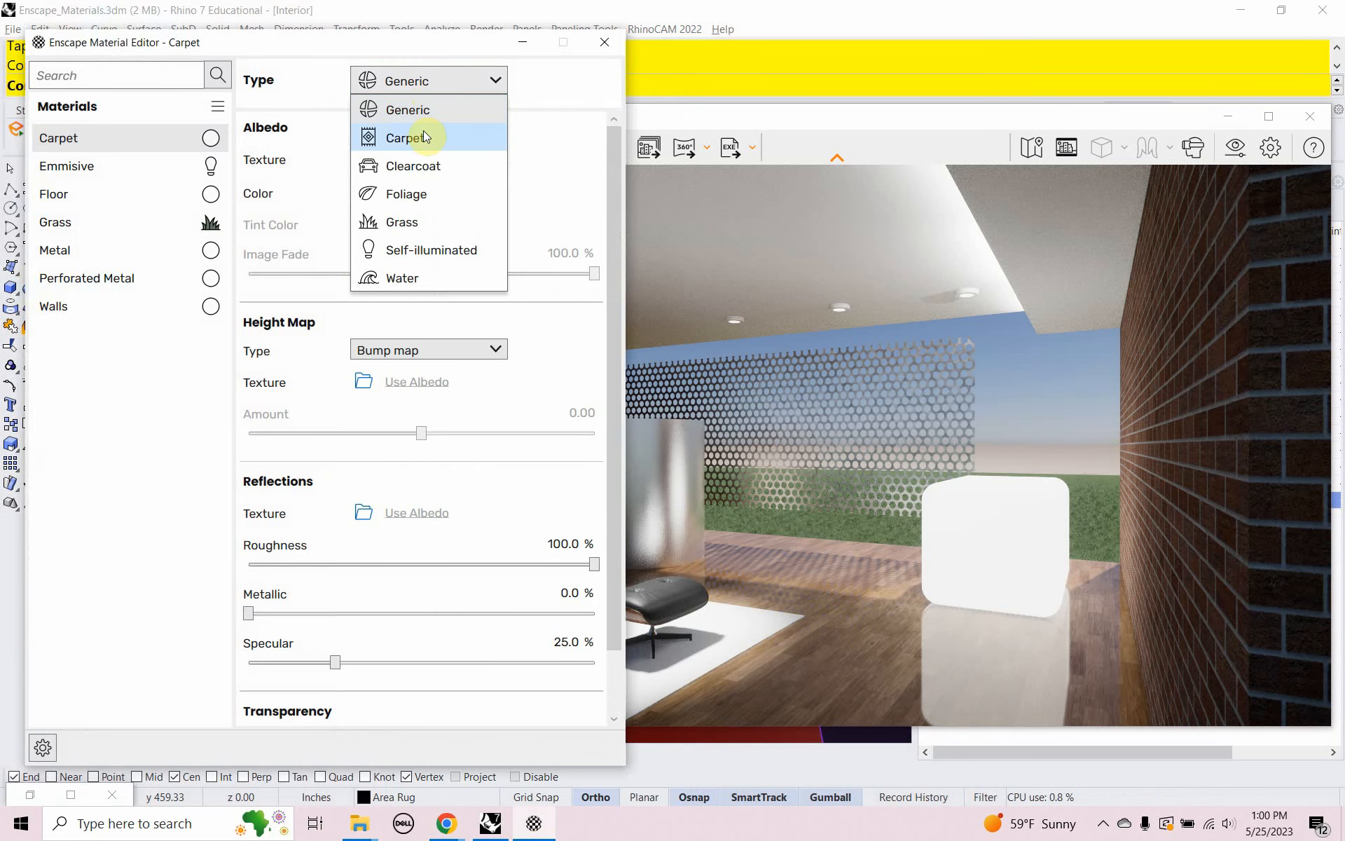
pyautogui.click(424, 136)
# Step: Move the Enscape render window beside the Material Editor so the carpet settings and the rug are both in view
pyautogui.click(868, 124)
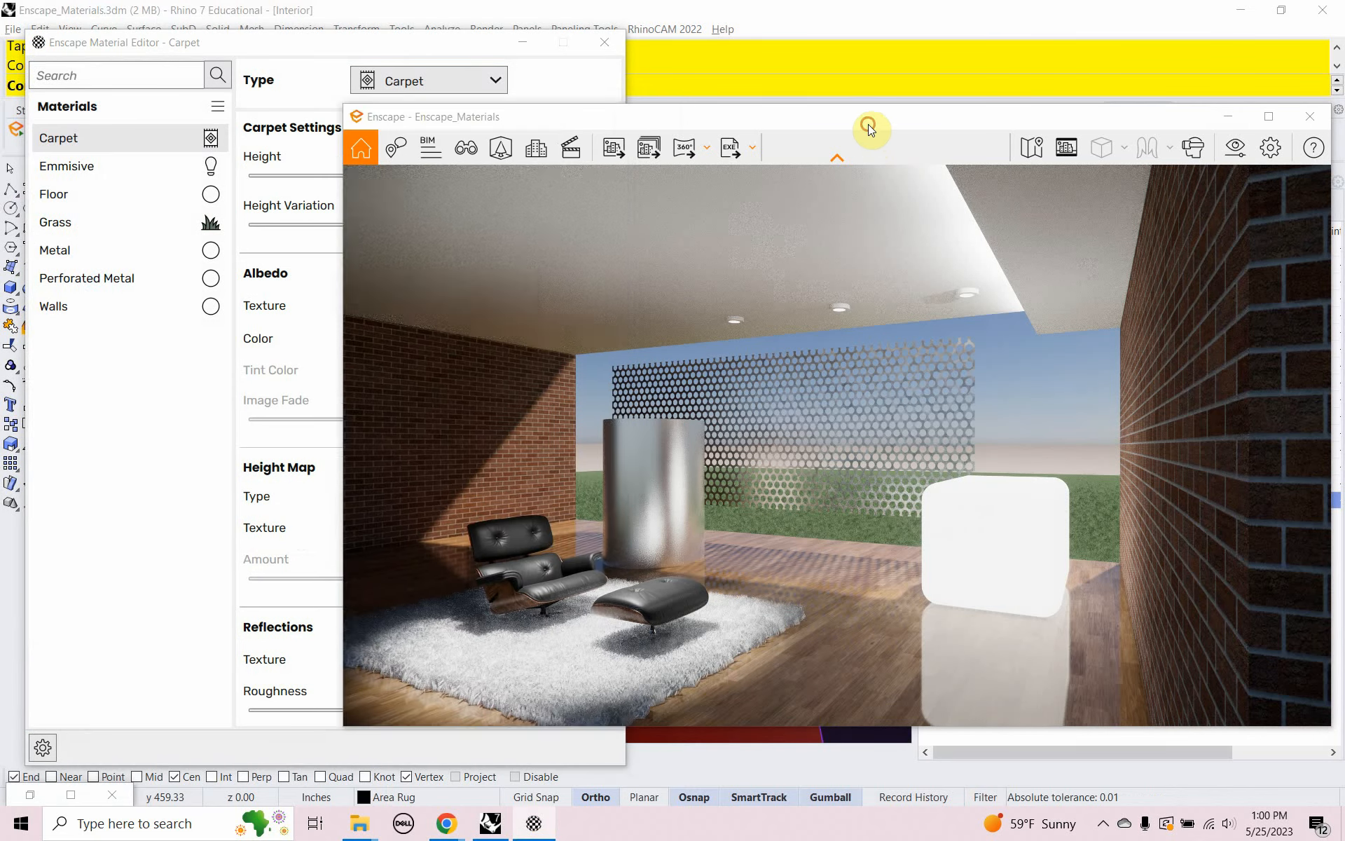
pyautogui.moveTo(868, 124); pyautogui.dragTo(1101, 114)
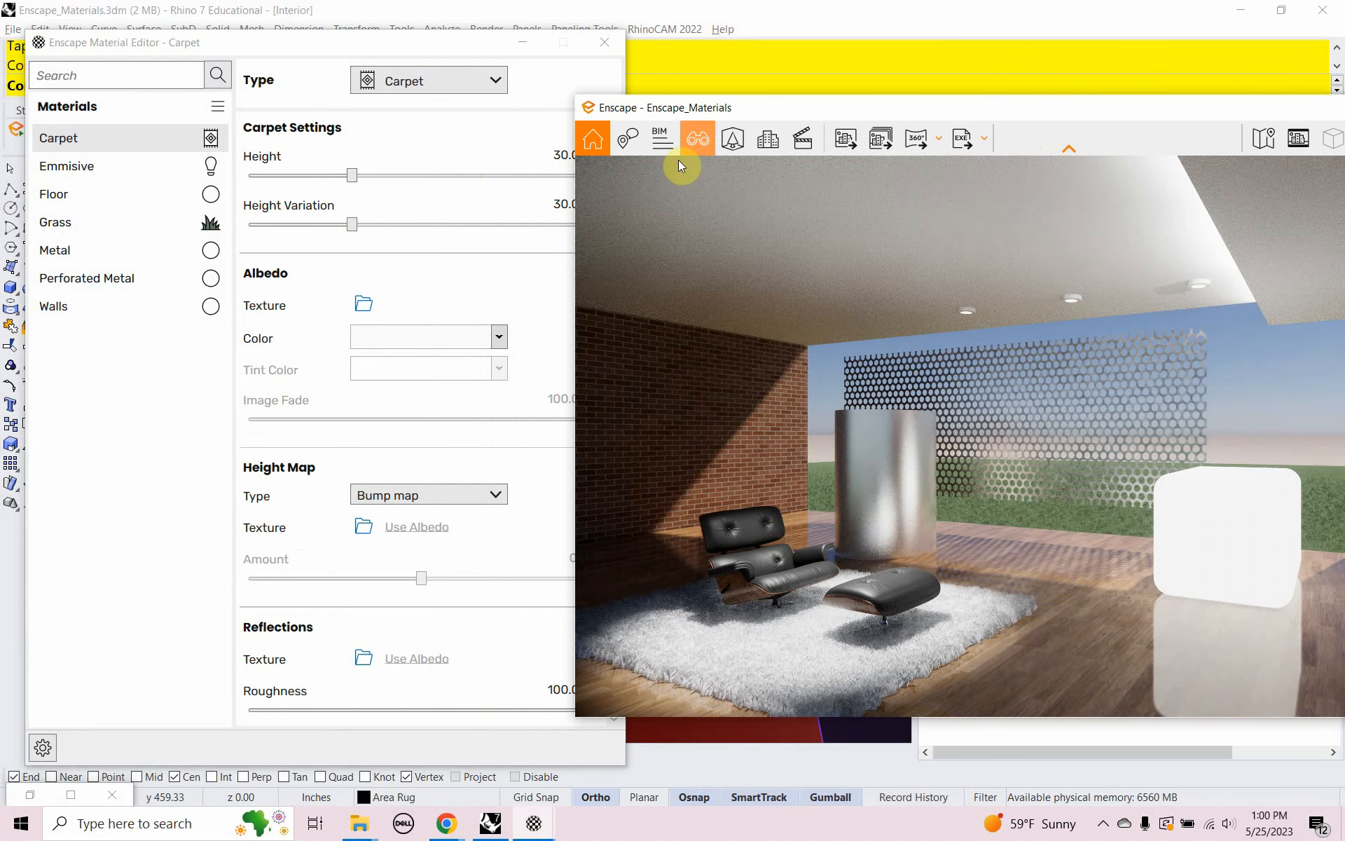
pyautogui.moveTo(709, 113); pyautogui.dragTo(761, 110)
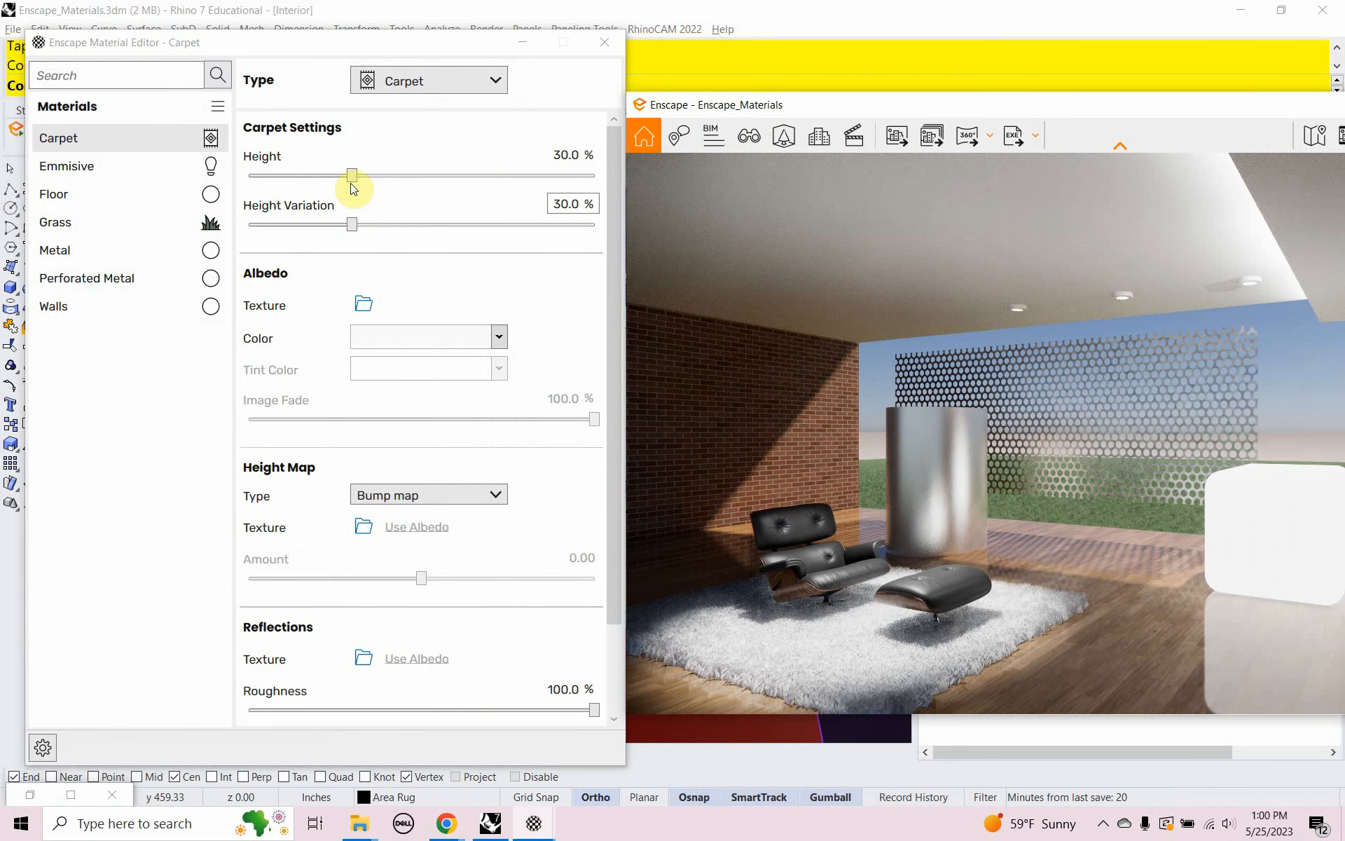
# Step: Lower the carpet's Height Variation and Height to 0.0 %
pyautogui.moveTo(352, 225); pyautogui.dragTo(234, 232)
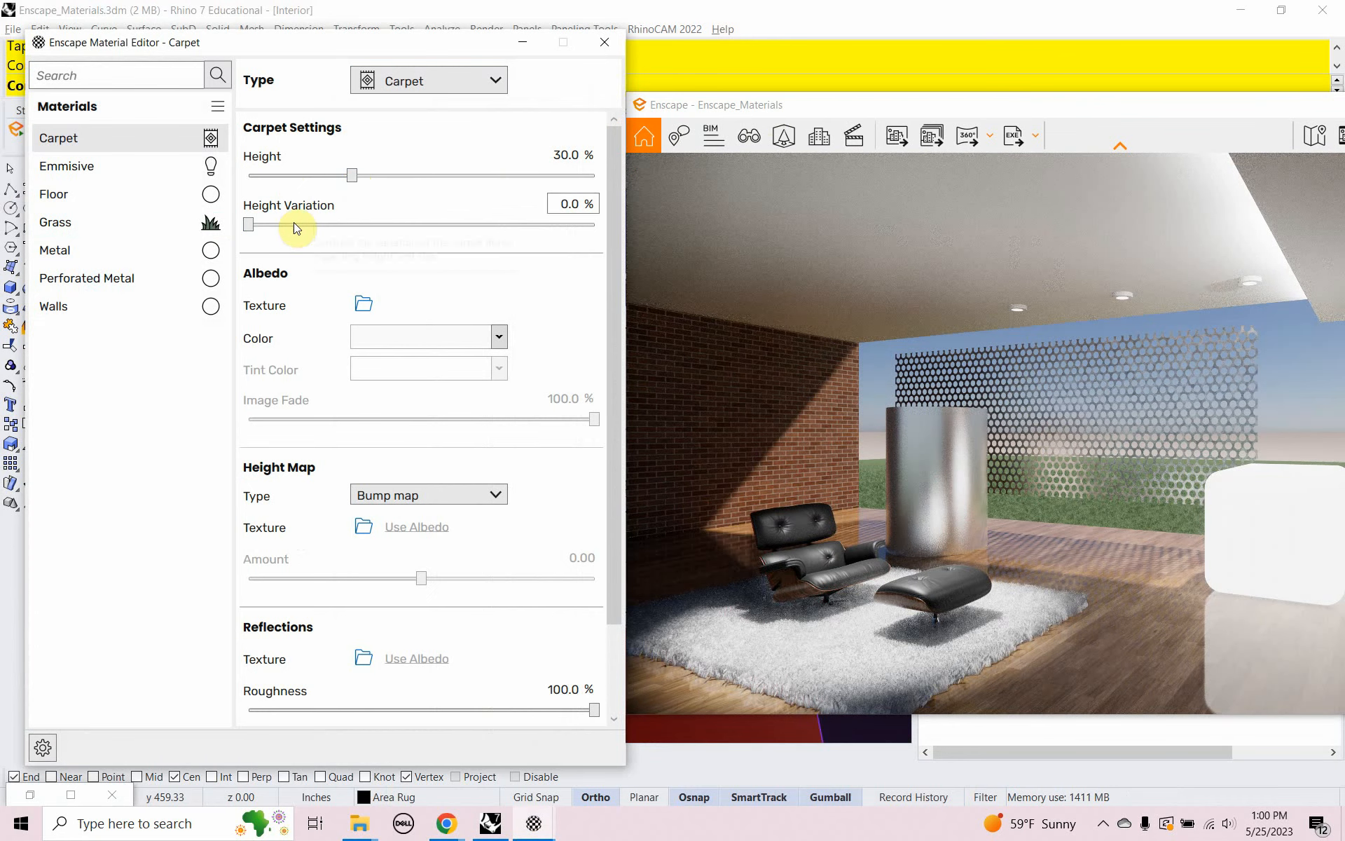
pyautogui.moveTo(352, 176); pyautogui.dragTo(268, 175)
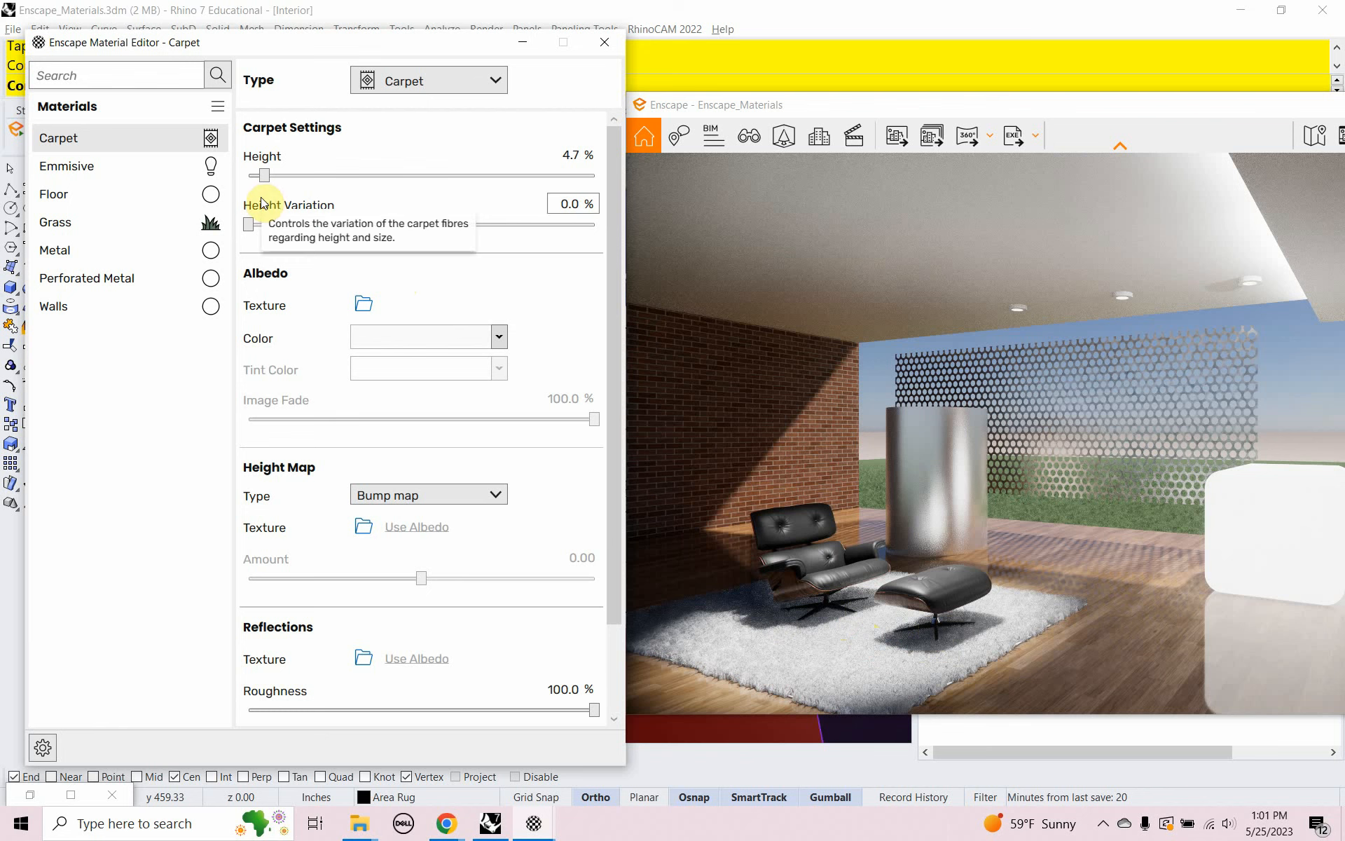
pyautogui.moveTo(263, 177); pyautogui.dragTo(243, 173)
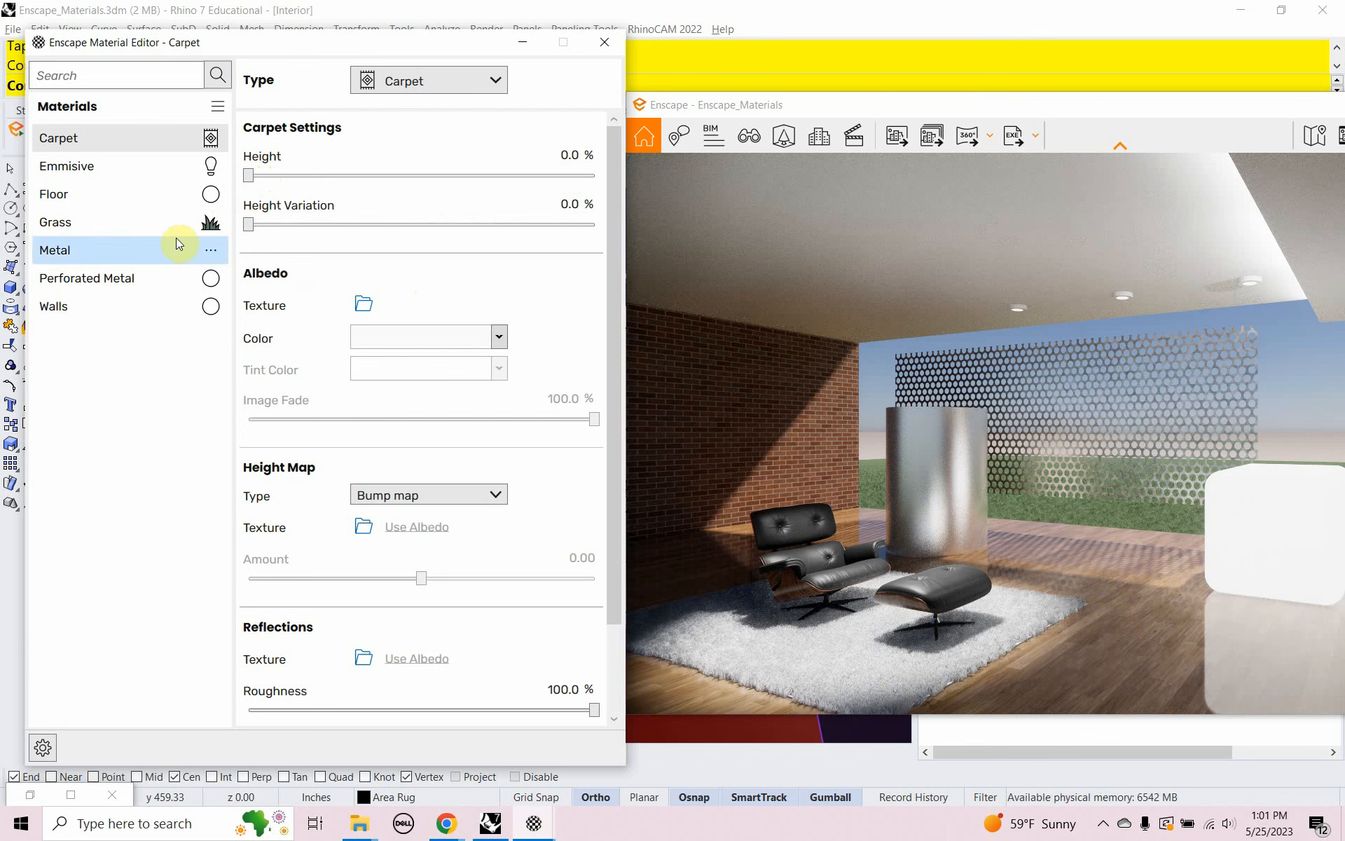
# Step: Switch to the ambientCG site in Chrome and search its materials for "carpet"
pyautogui.click(443, 831)
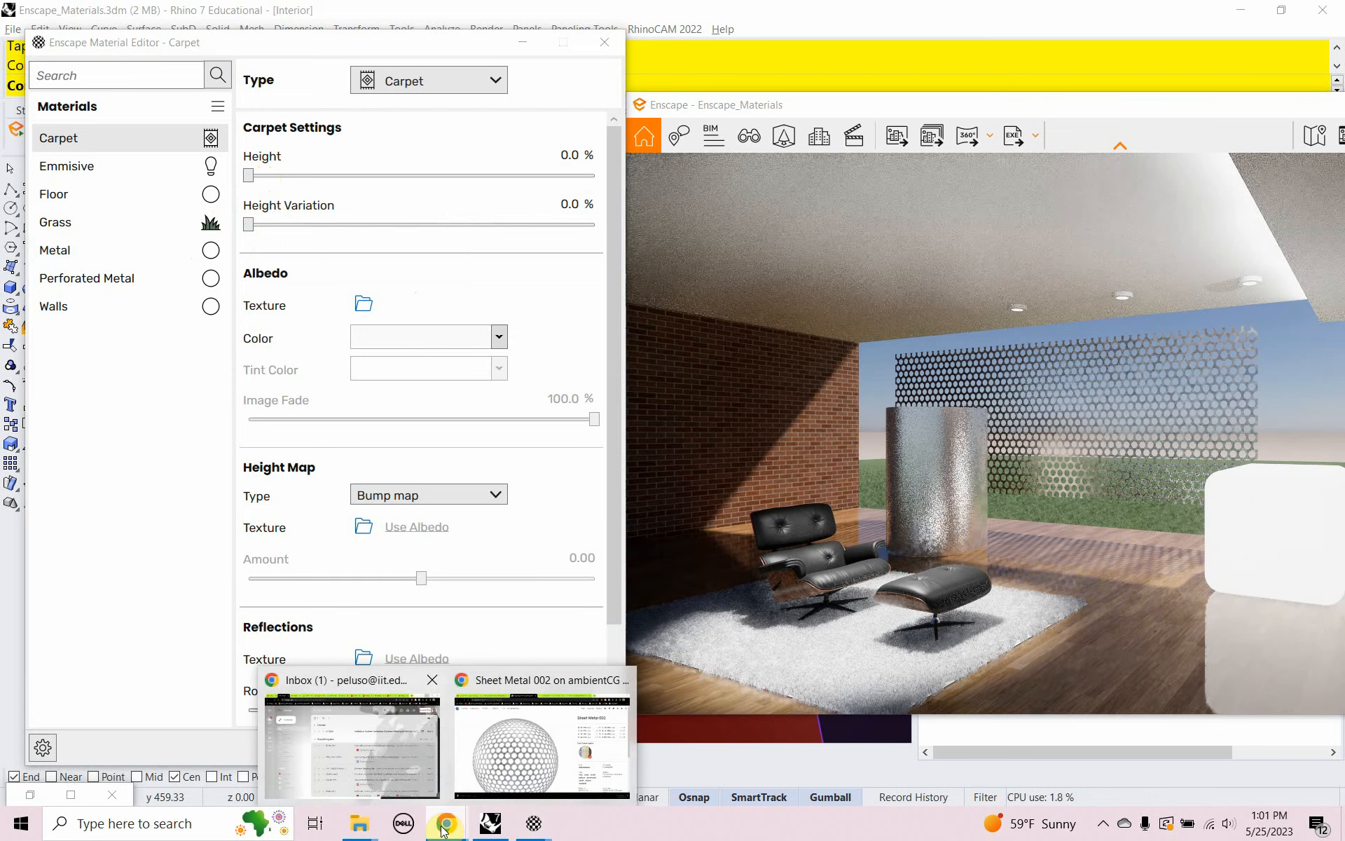
pyautogui.click(477, 683)
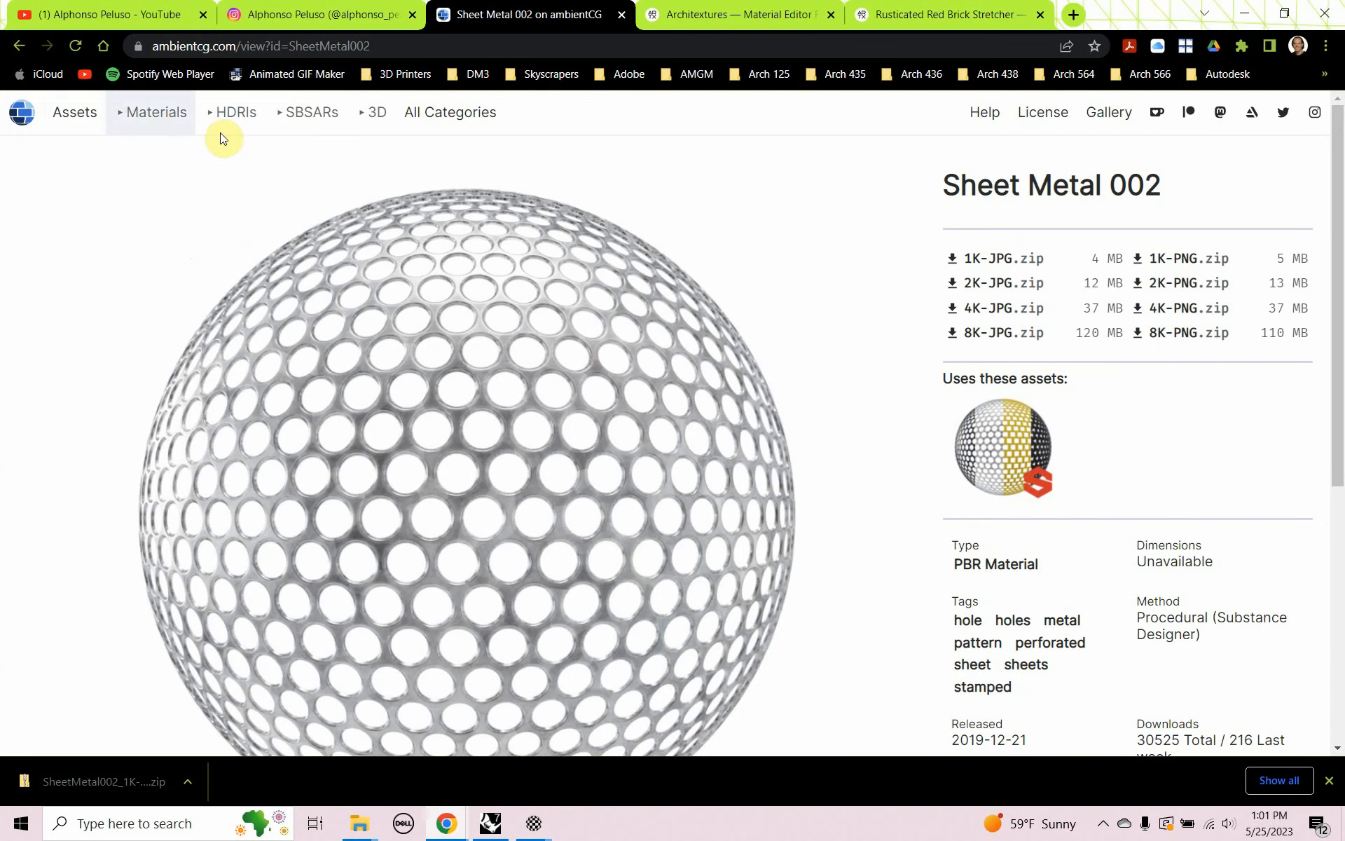
pyautogui.click(164, 115)
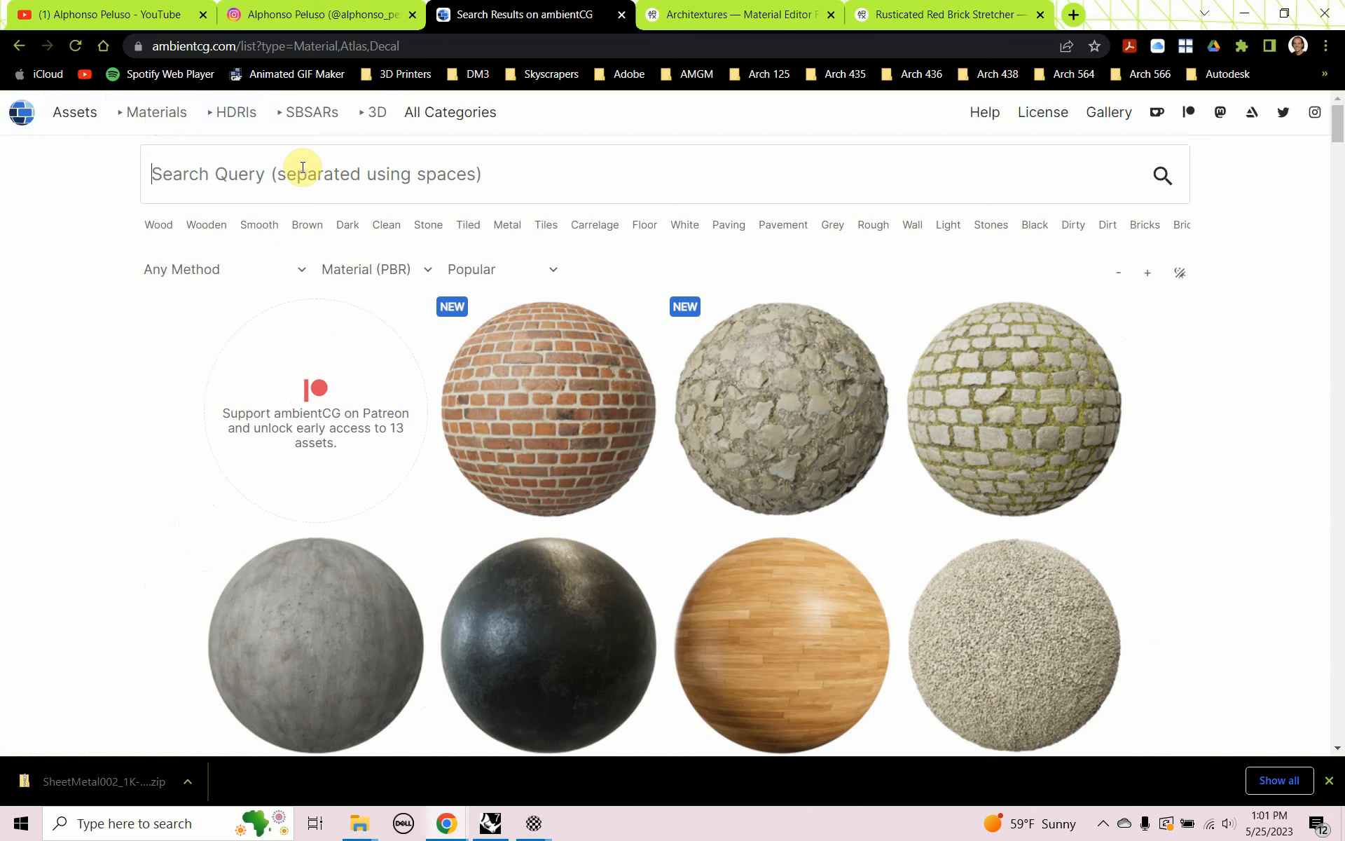
pyautogui.write('carpet')
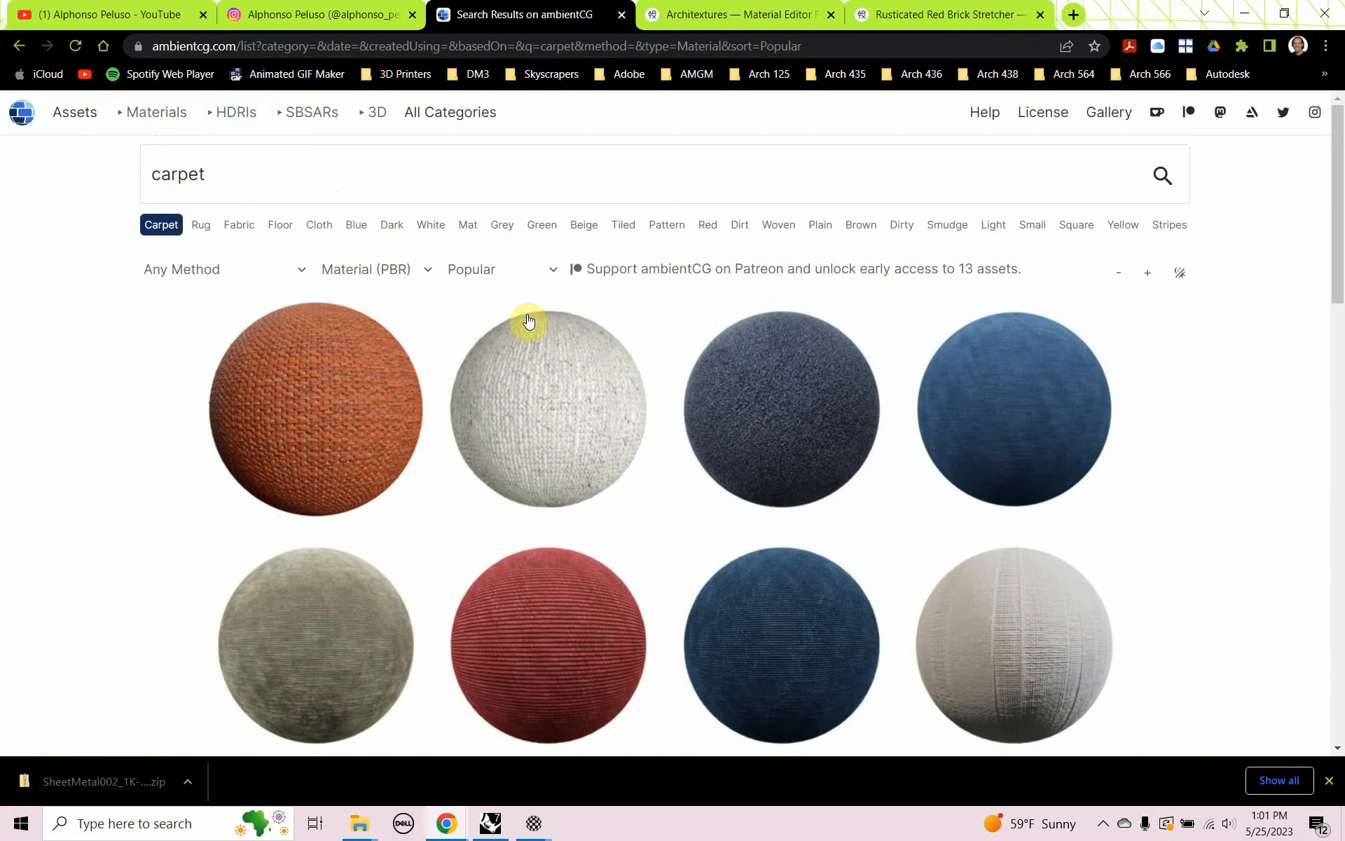
# Step: Find the Fabric 027 material and download its 1K-JPG zip into the project's Materials folder
pyautogui.scroll(-2, 543, 356)
pyautogui.scroll(-7, 546, 358)
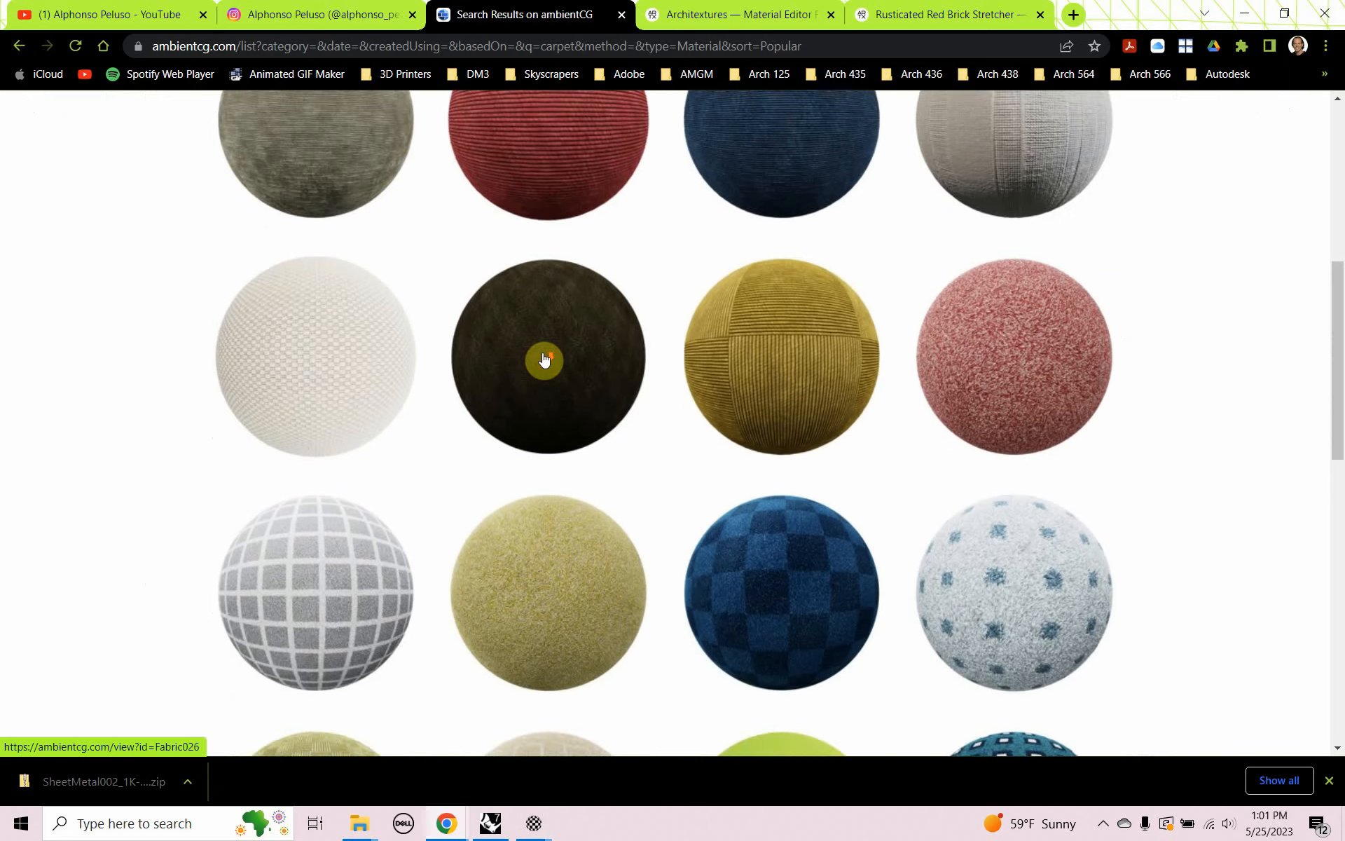
pyautogui.scroll(-4, 544, 359)
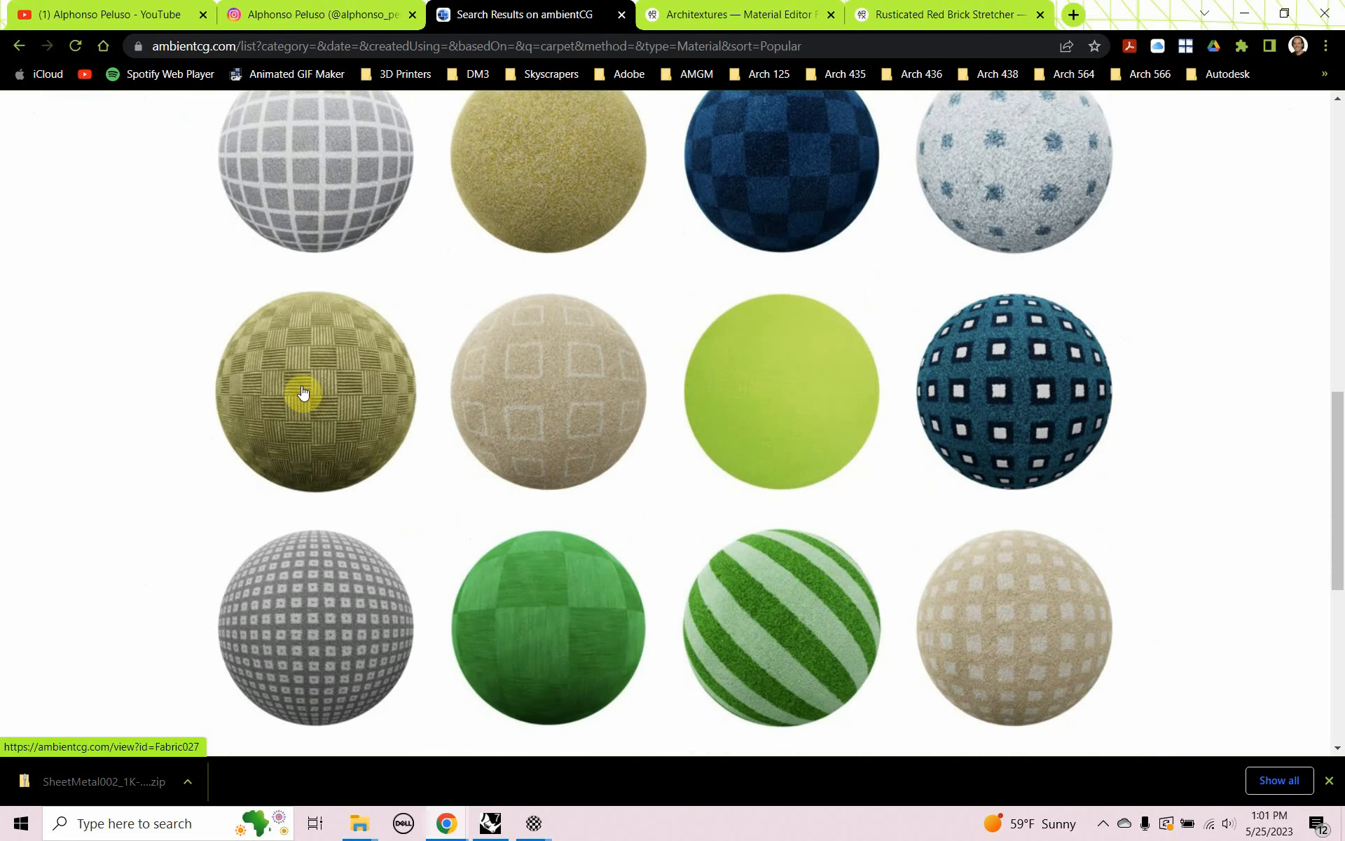
pyautogui.click(303, 350)
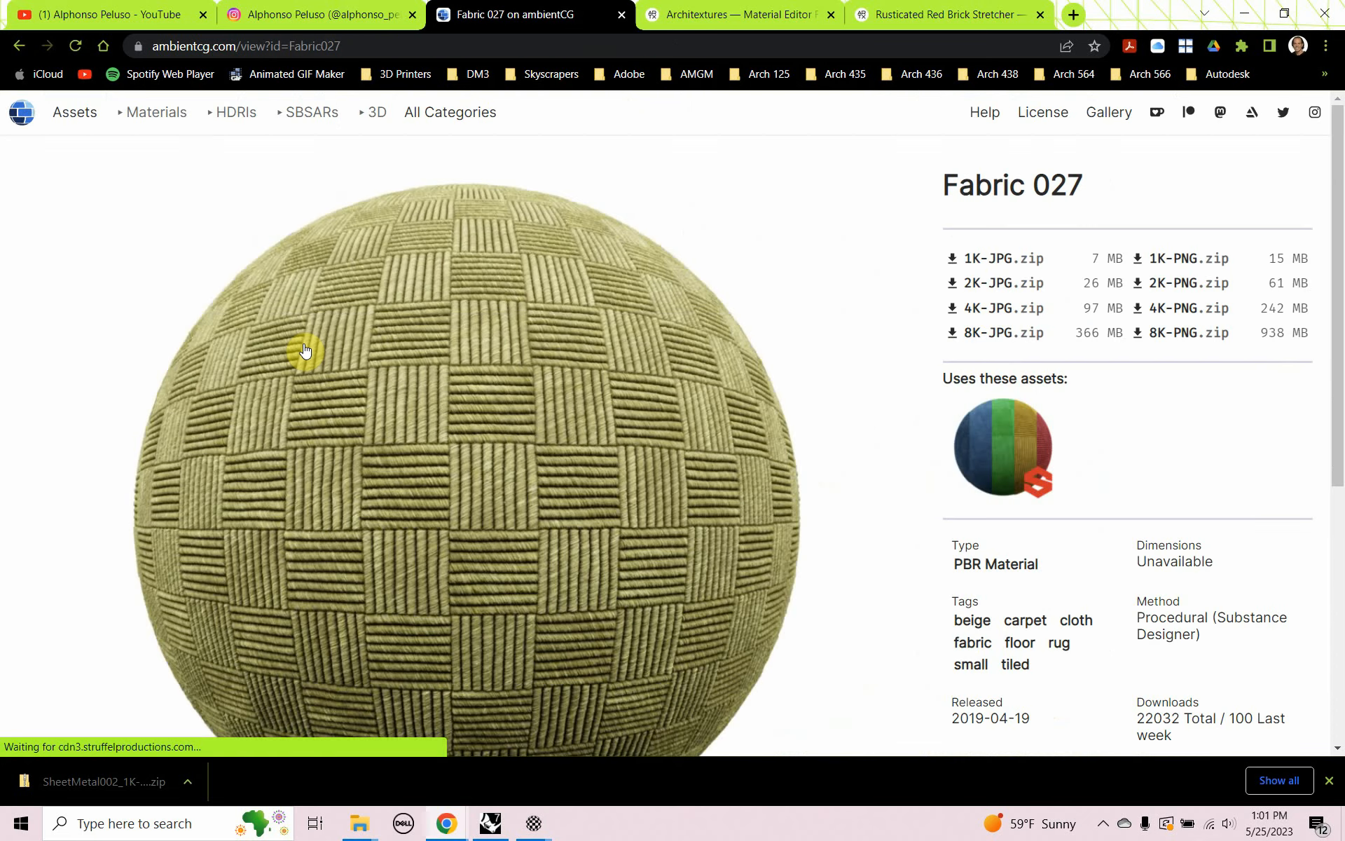
pyautogui.click(952, 264)
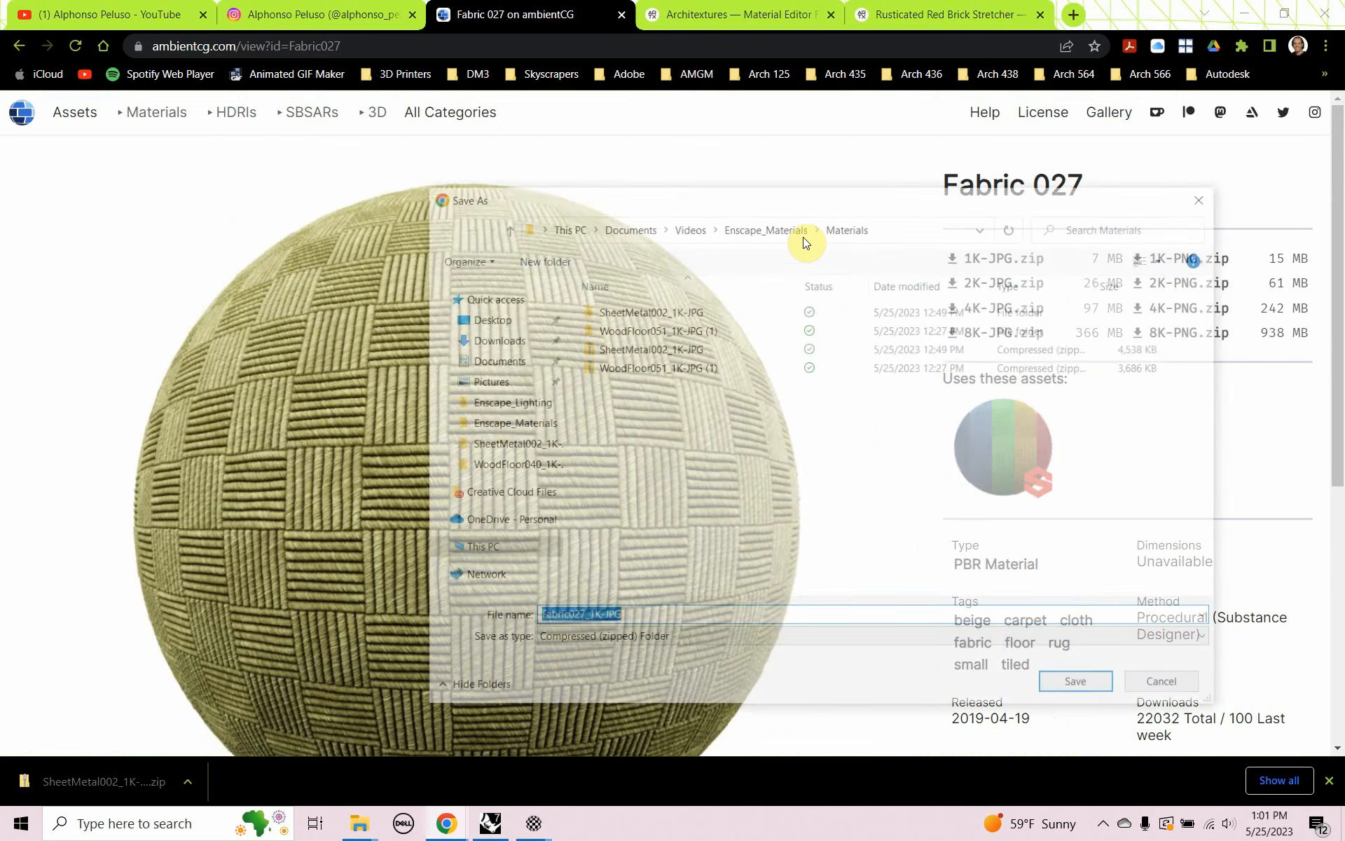
pyautogui.click(1070, 687)
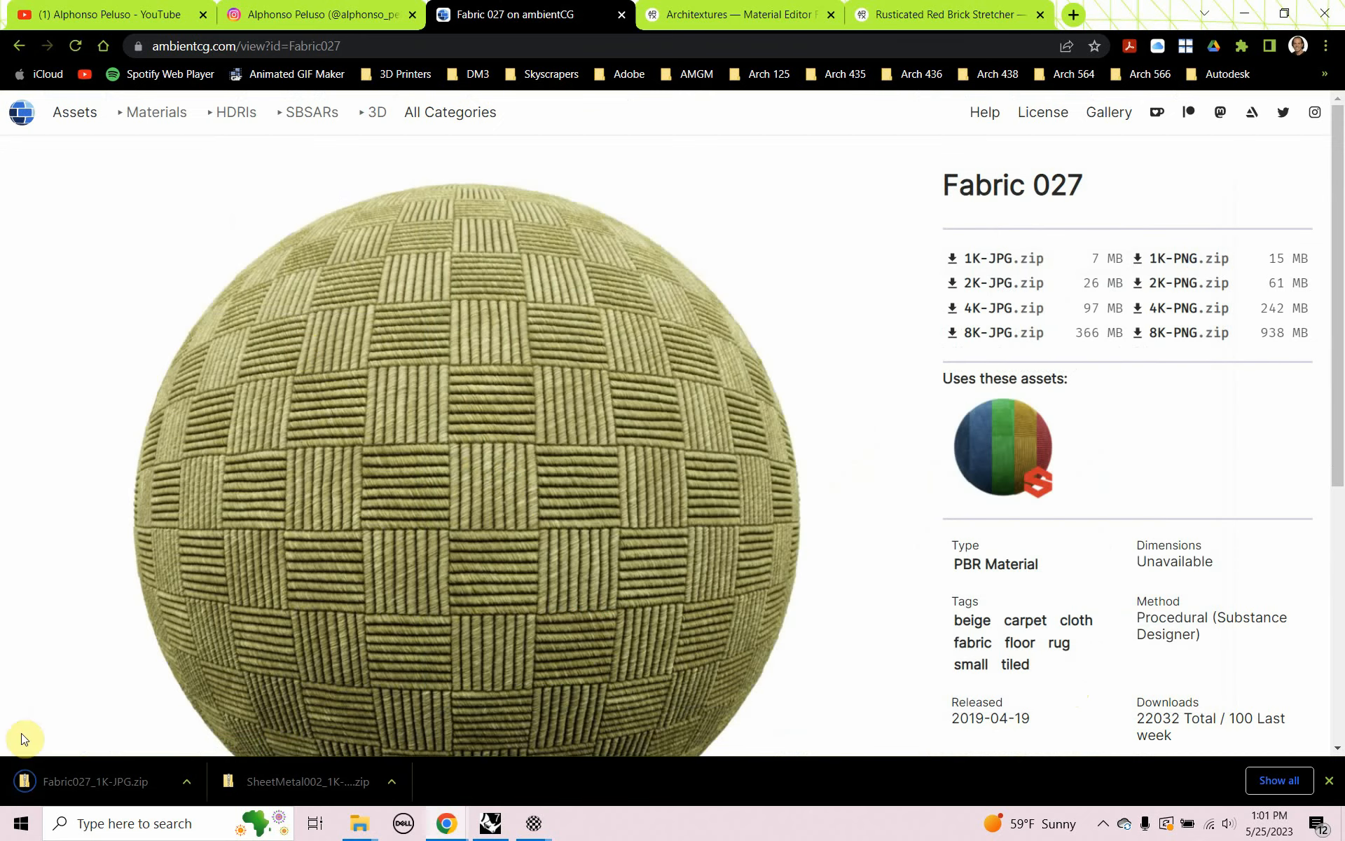
# Step: Show the downloaded Fabric027_1K-JPG zip in its folder and extract all its files into the Materials folder
pyautogui.click(185, 781)
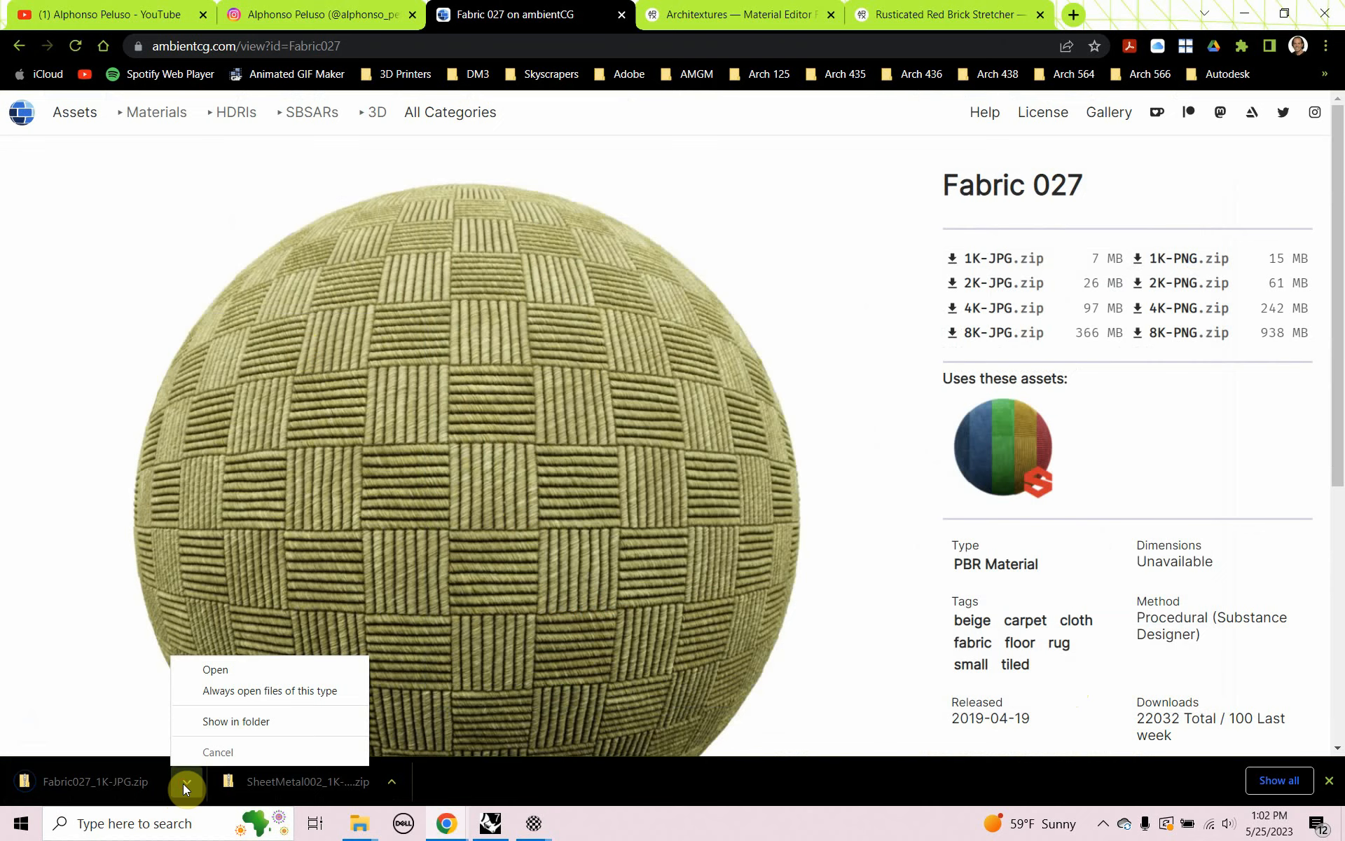
pyautogui.click(201, 723)
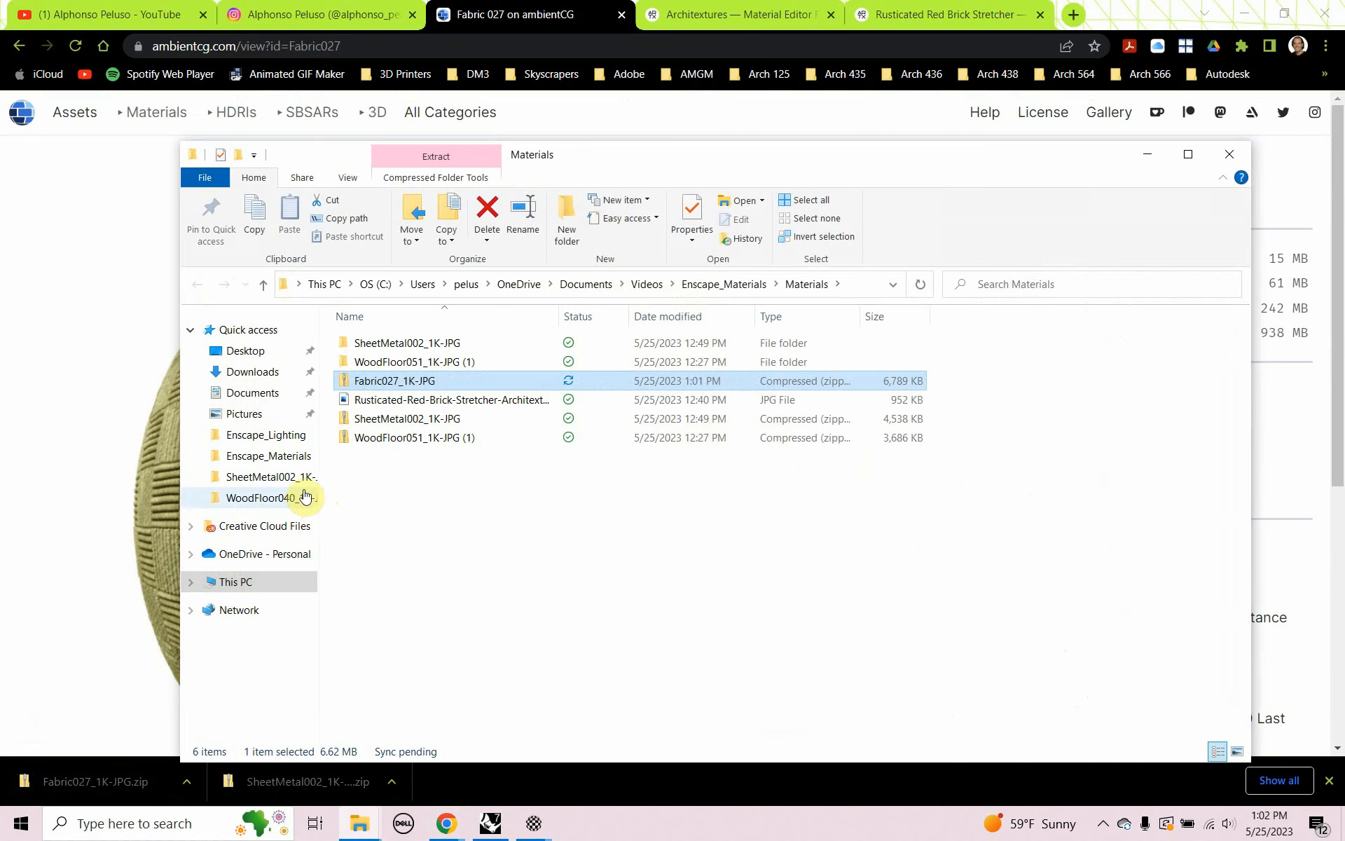
pyautogui.doubleClick(375, 384)
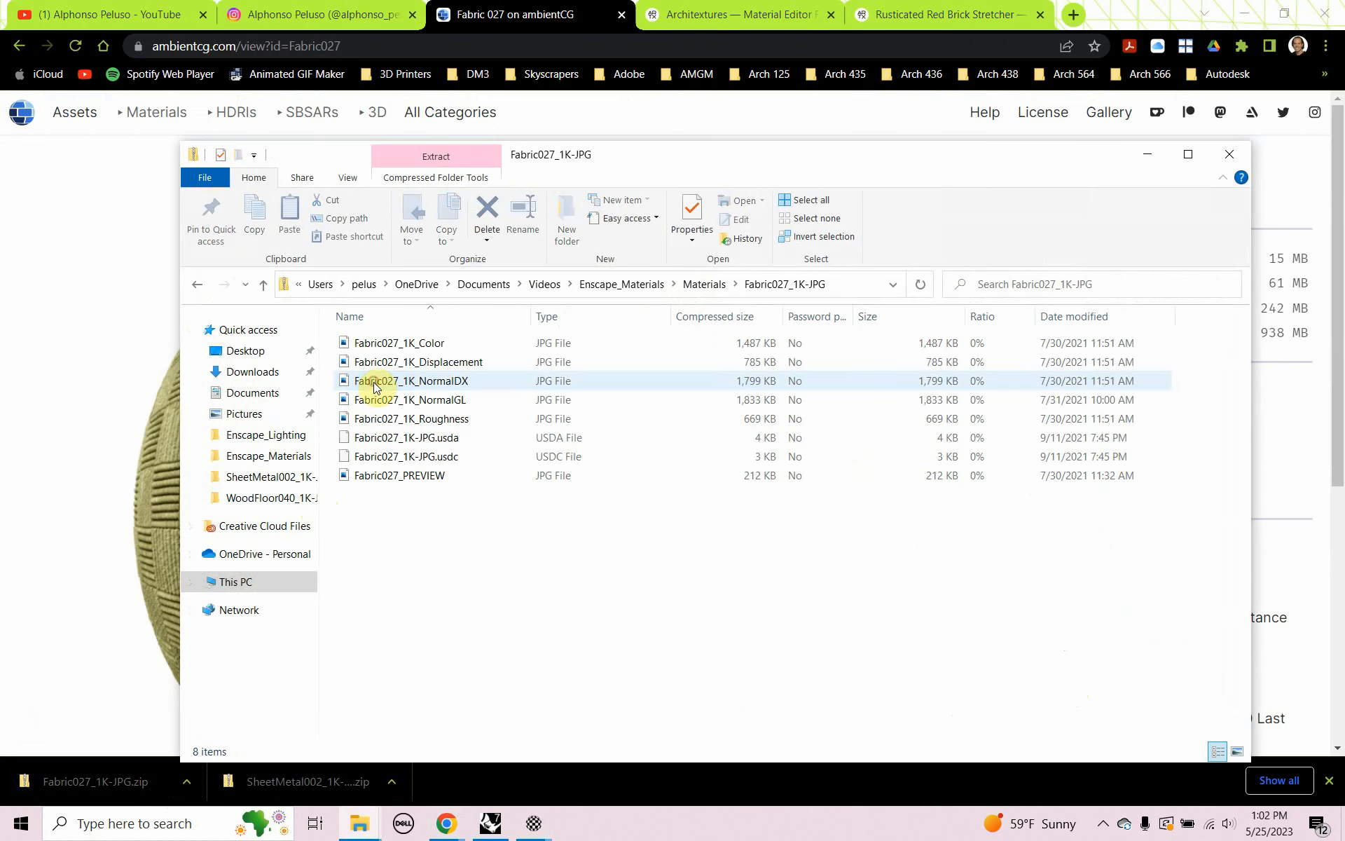
pyautogui.click(199, 284)
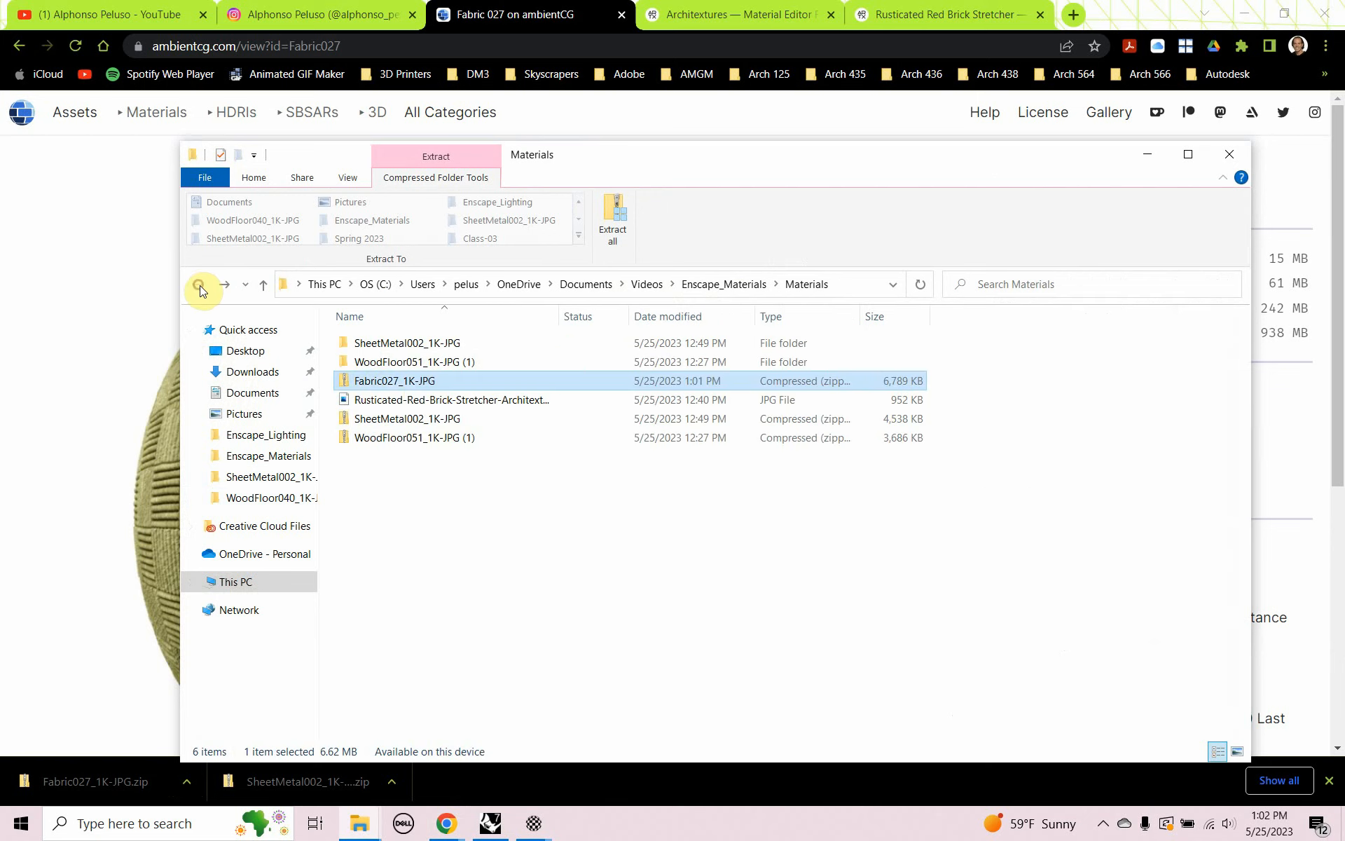
pyautogui.rightClick(382, 385)
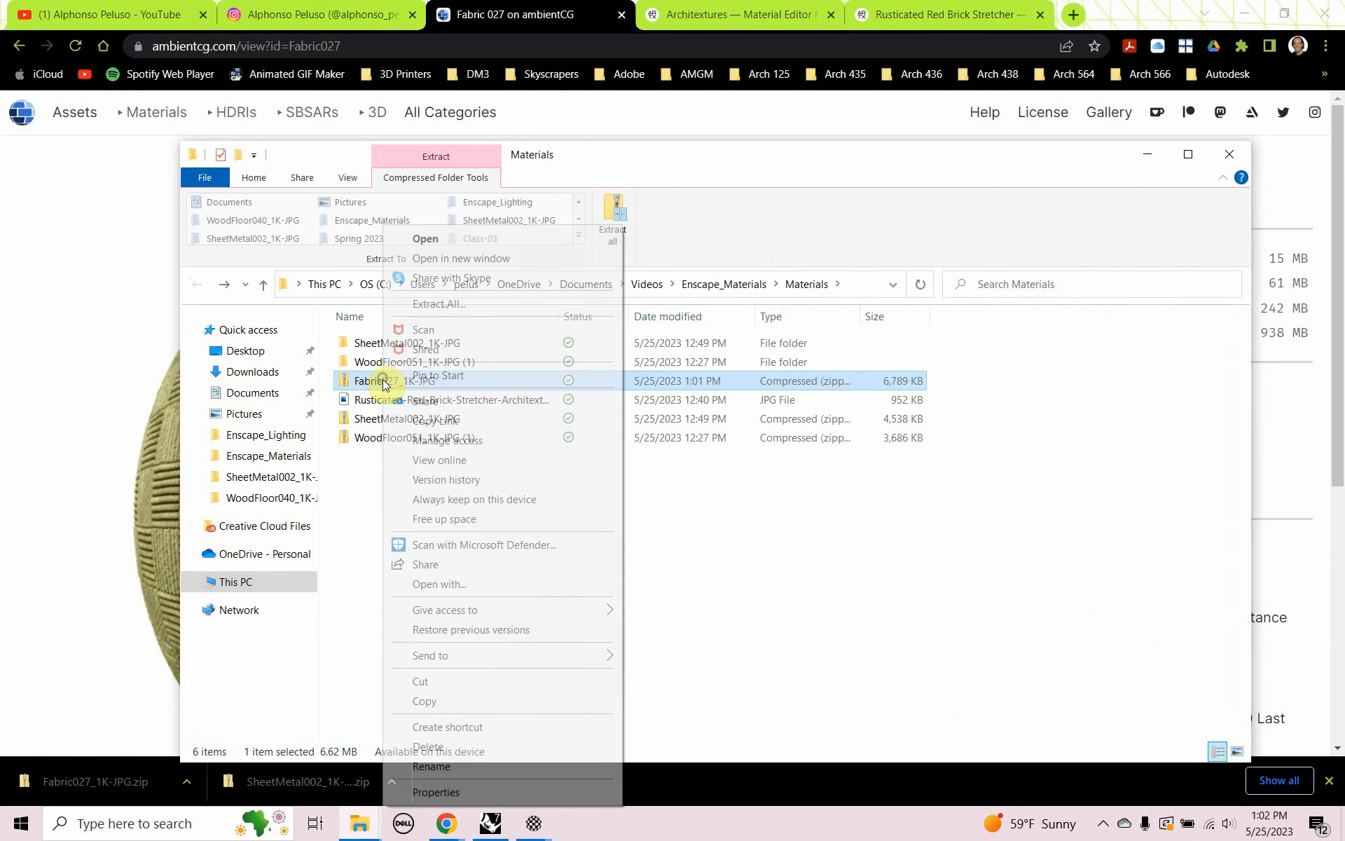
pyautogui.click(458, 306)
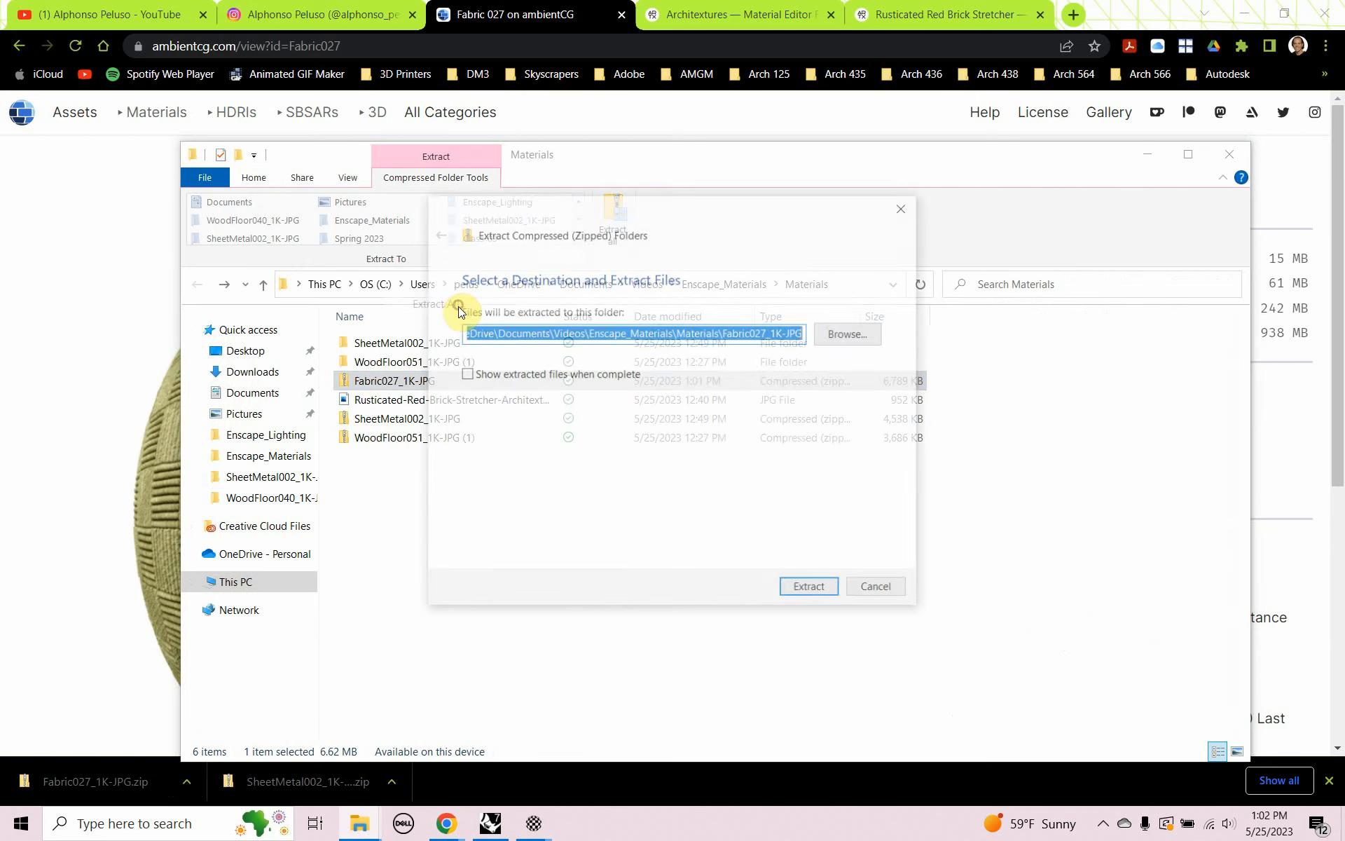
pyautogui.click(812, 590)
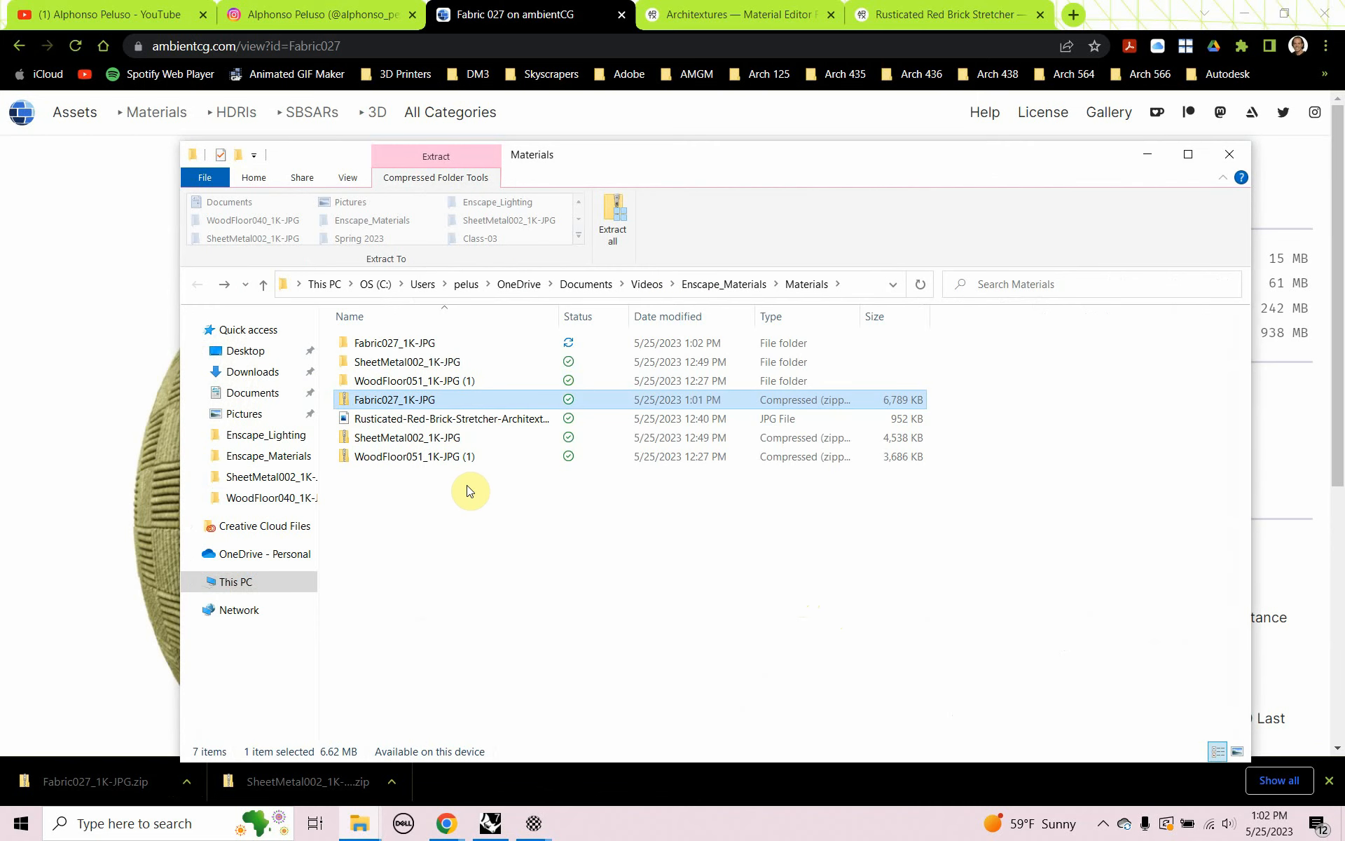
# Step: Open the extracted Fabric027_1K-JPG folder and preview the Fabric027_1K_Color image
pyautogui.click(381, 344)
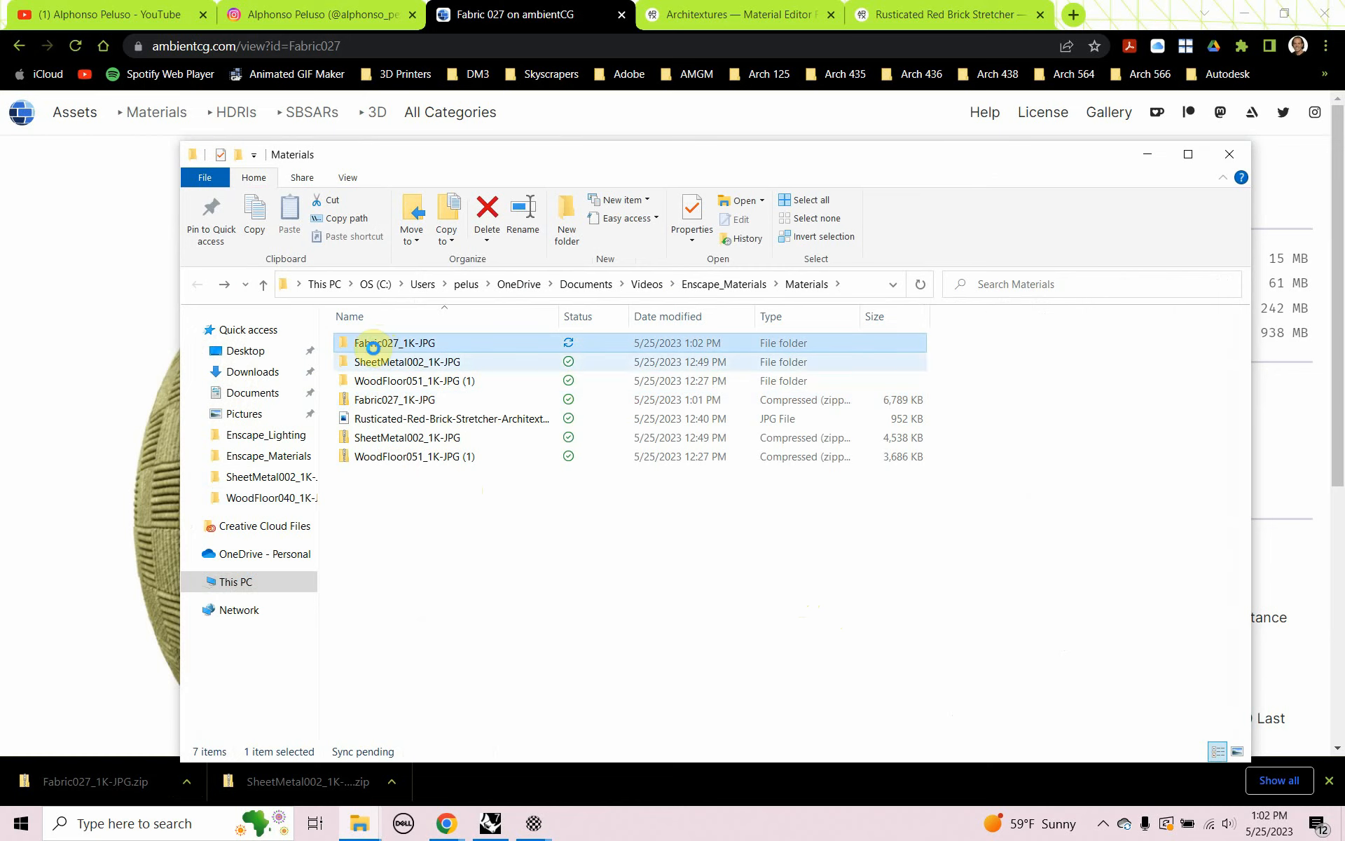
pyautogui.doubleClick(361, 343)
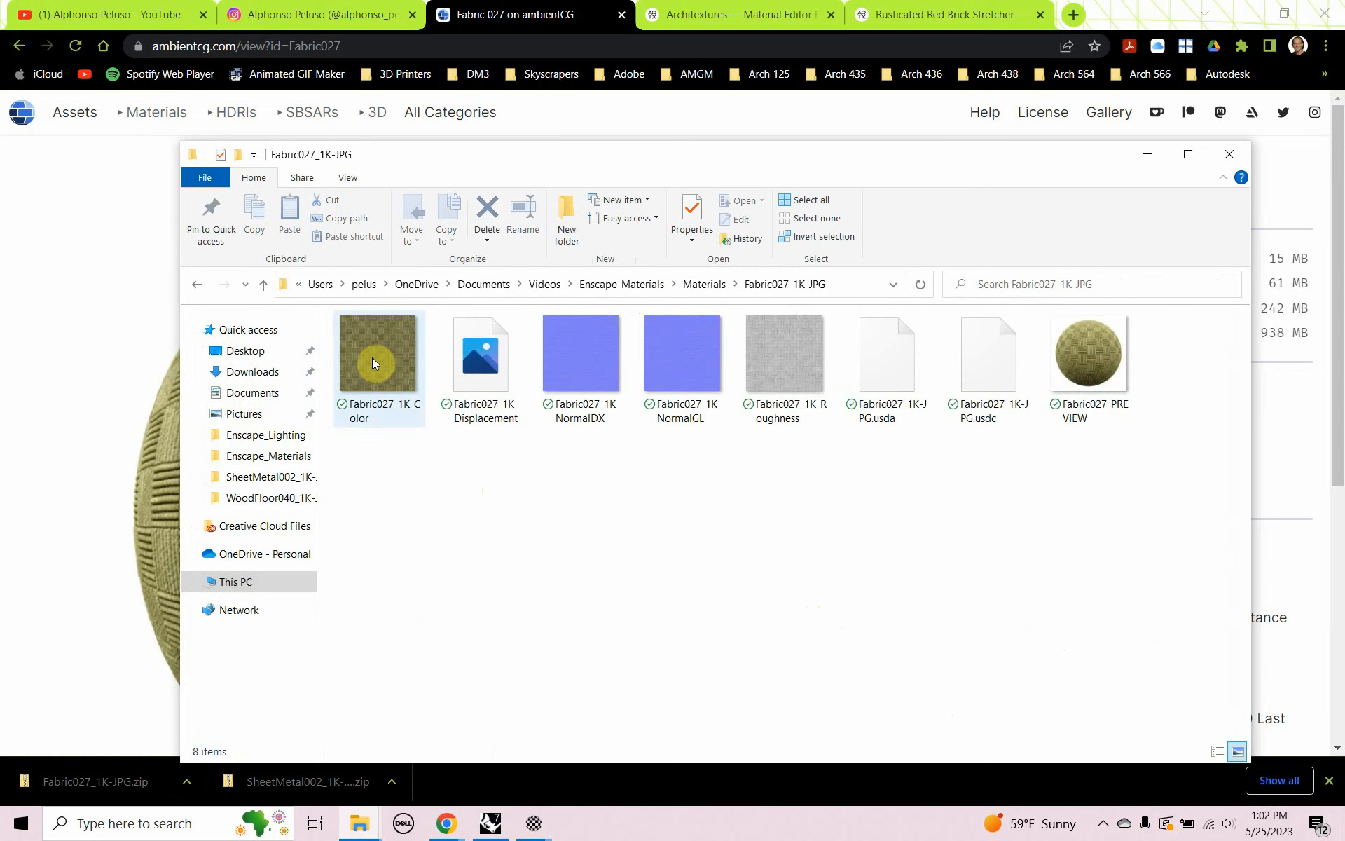
pyautogui.click(389, 384)
pyautogui.doubleClick(389, 384)
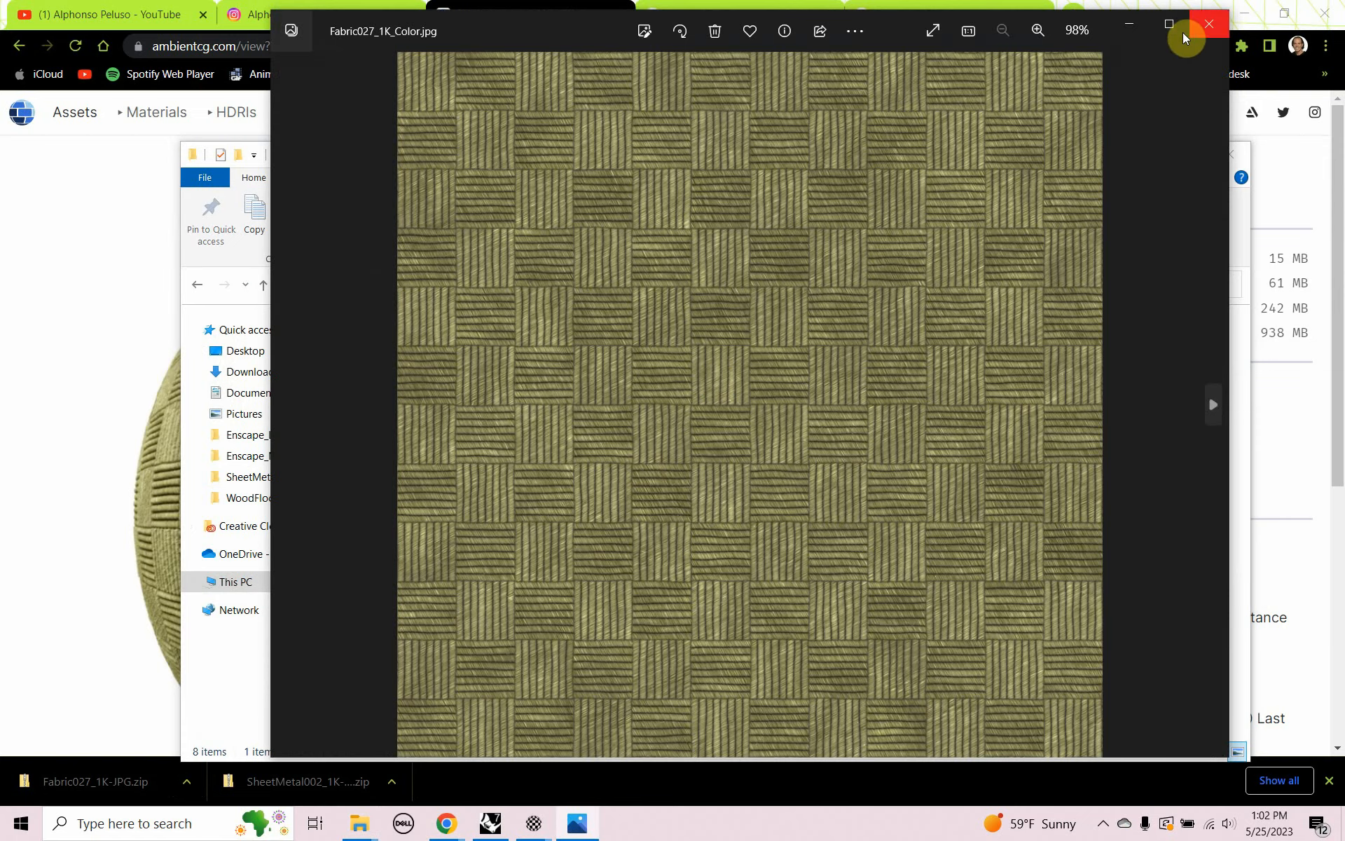
pyautogui.click(1209, 24)
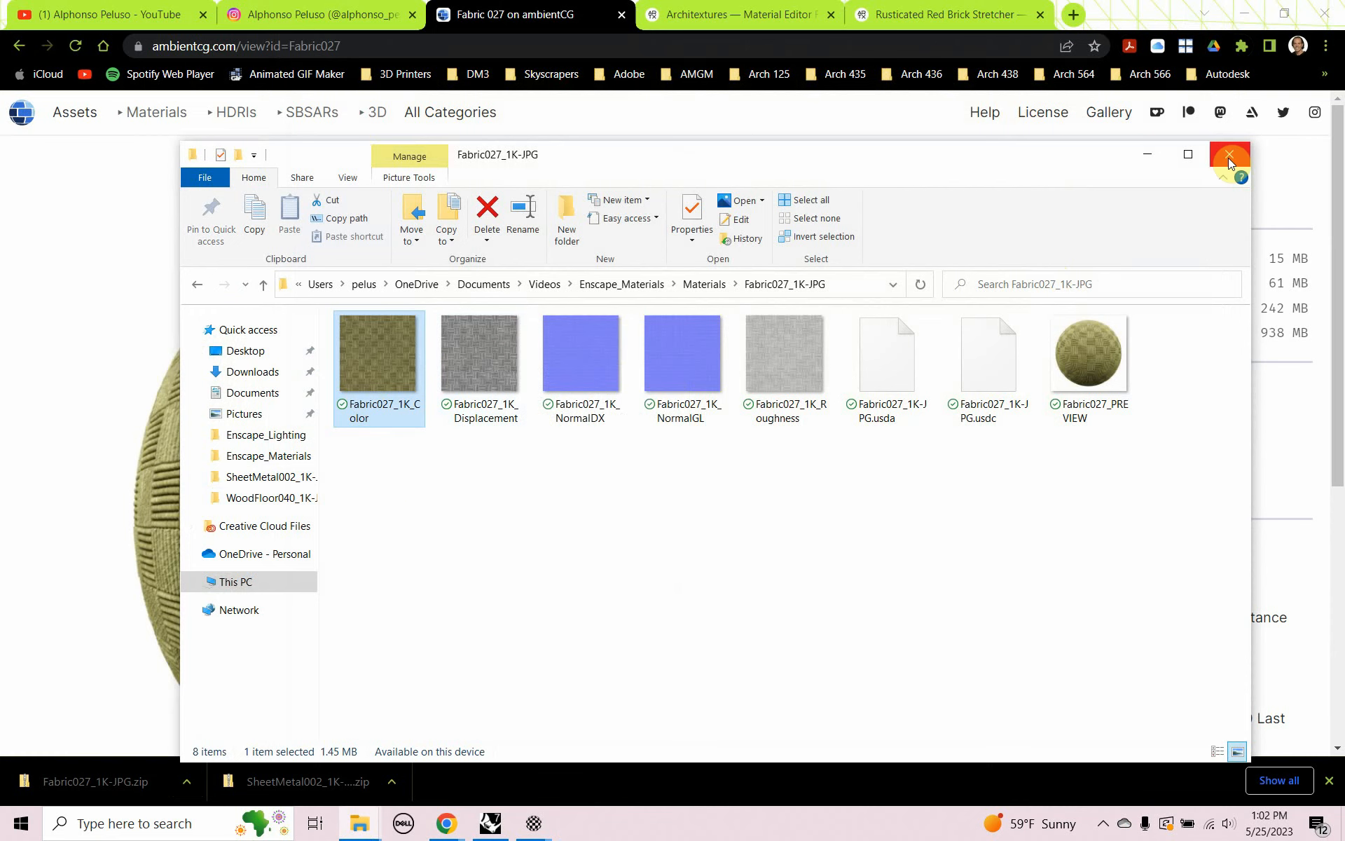
# Step: Return to the Enscape Material Editor, load Fabric027_1K_Color.jpg as the Carpet's albedo texture, and open that texture's settings
pyautogui.click(1146, 152)
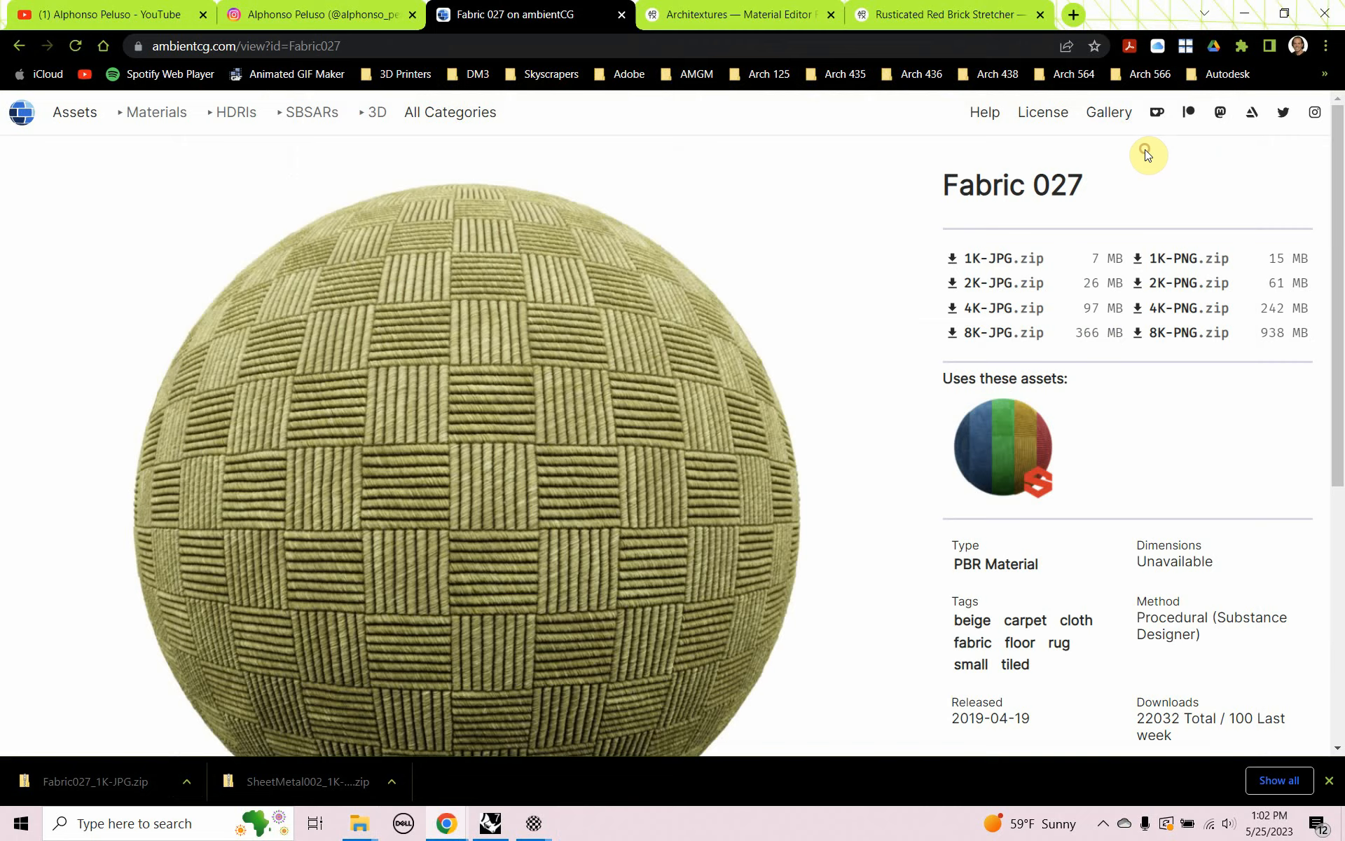
pyautogui.click(1244, 14)
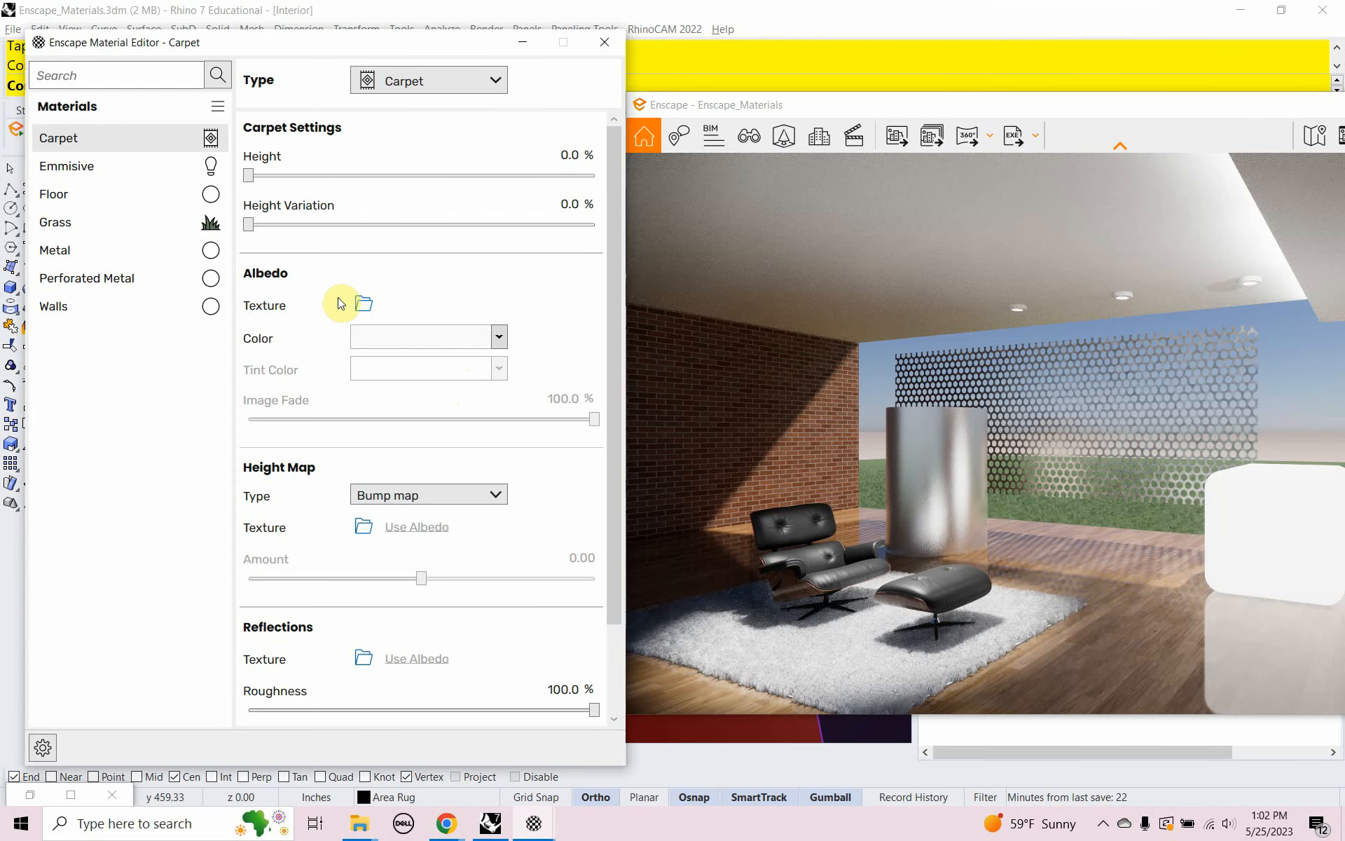
pyautogui.click(364, 303)
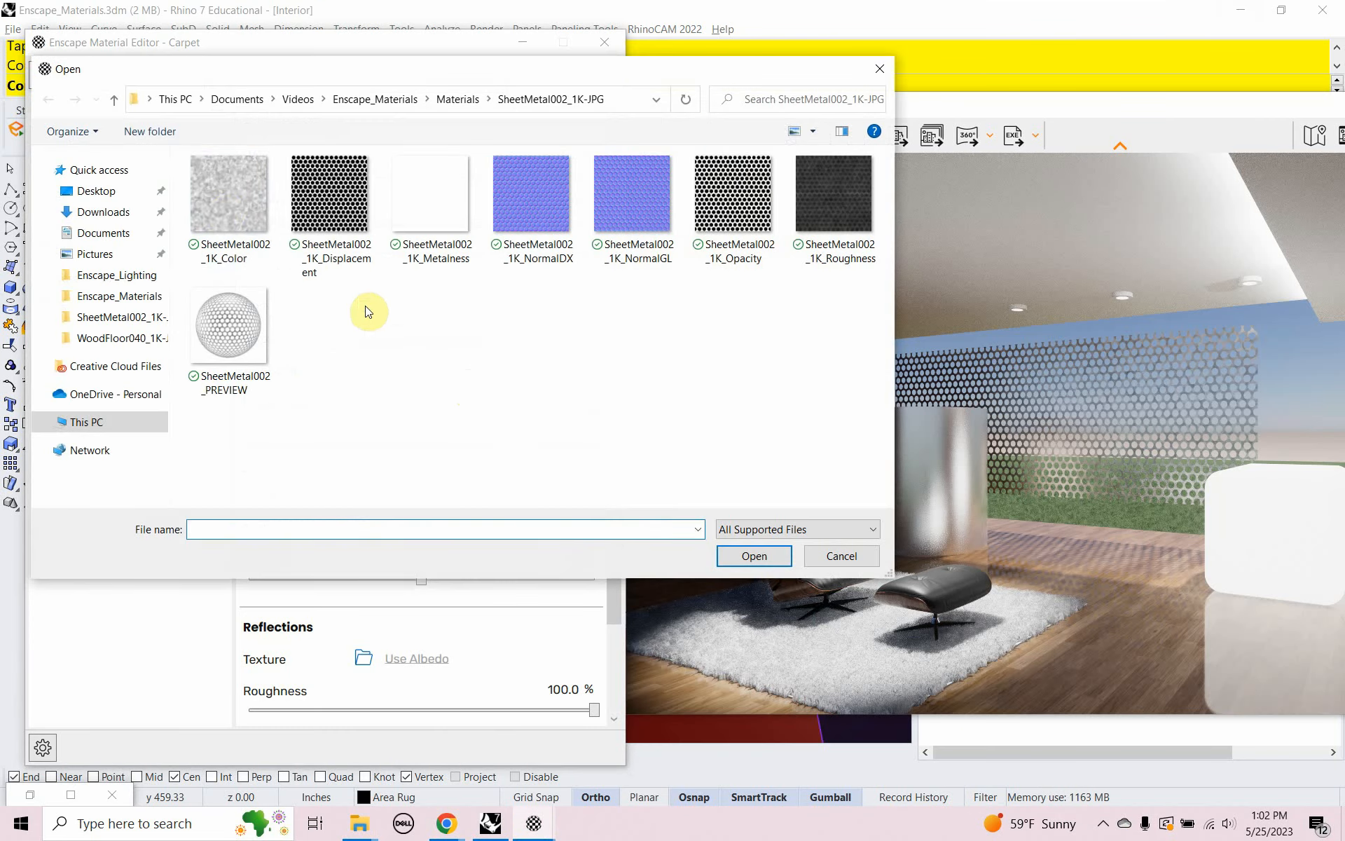
pyautogui.click(457, 99)
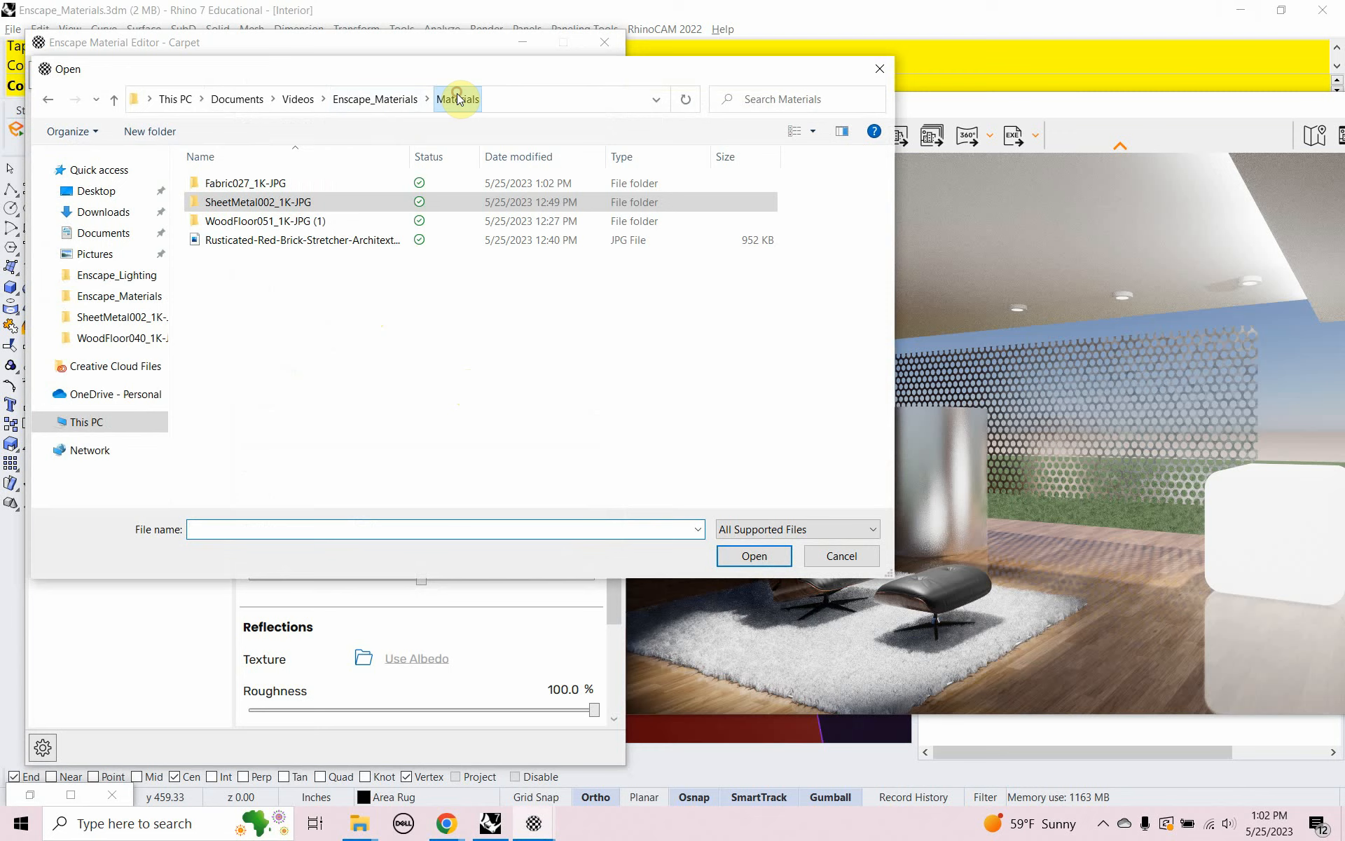
pyautogui.doubleClick(280, 184)
pyautogui.doubleClick(256, 206)
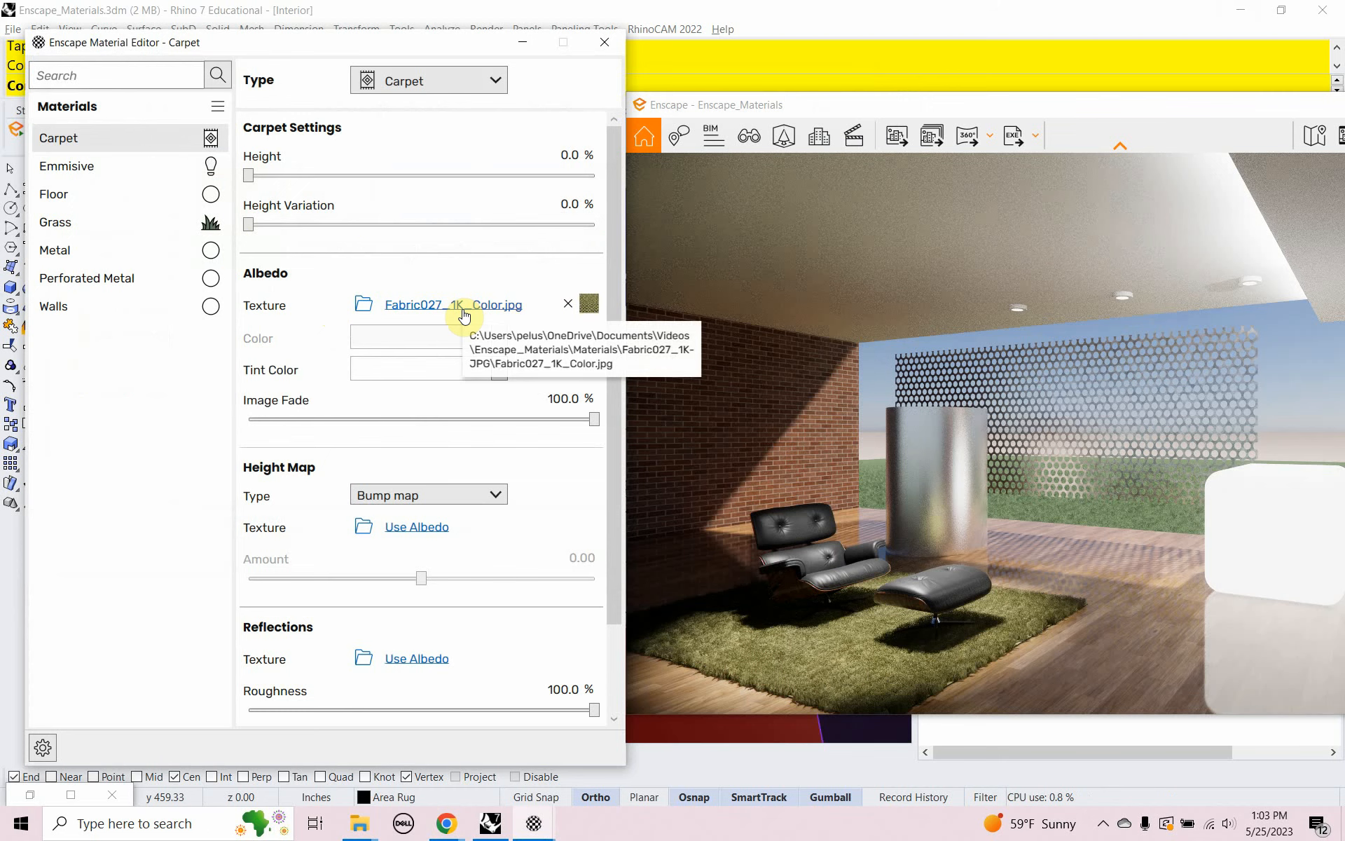
pyautogui.click(463, 308)
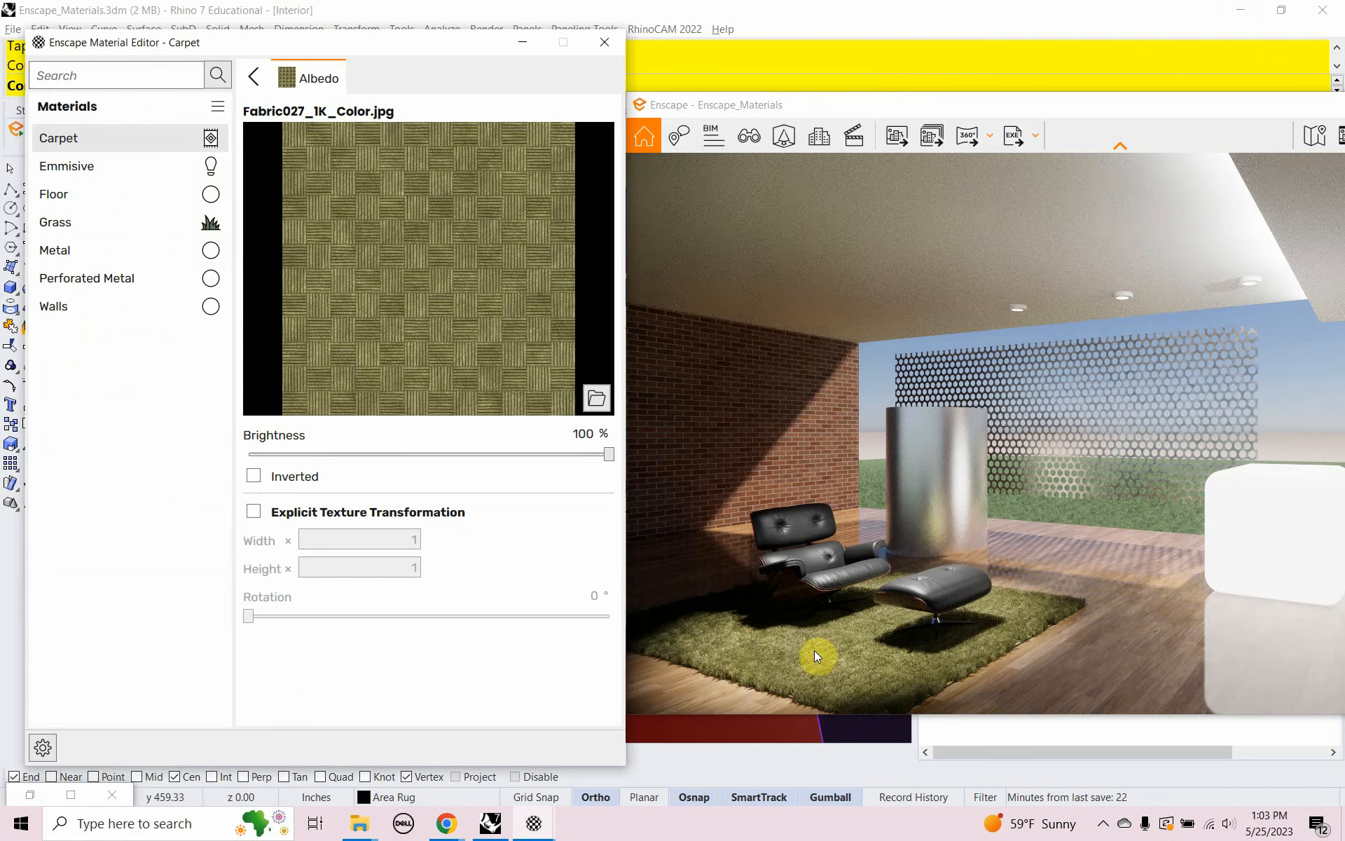
# Step: Minimize the Material Editor and the Enscape window, and show the Rhino model in the Perspective view
pyautogui.click(254, 76)
pyautogui.click(522, 42)
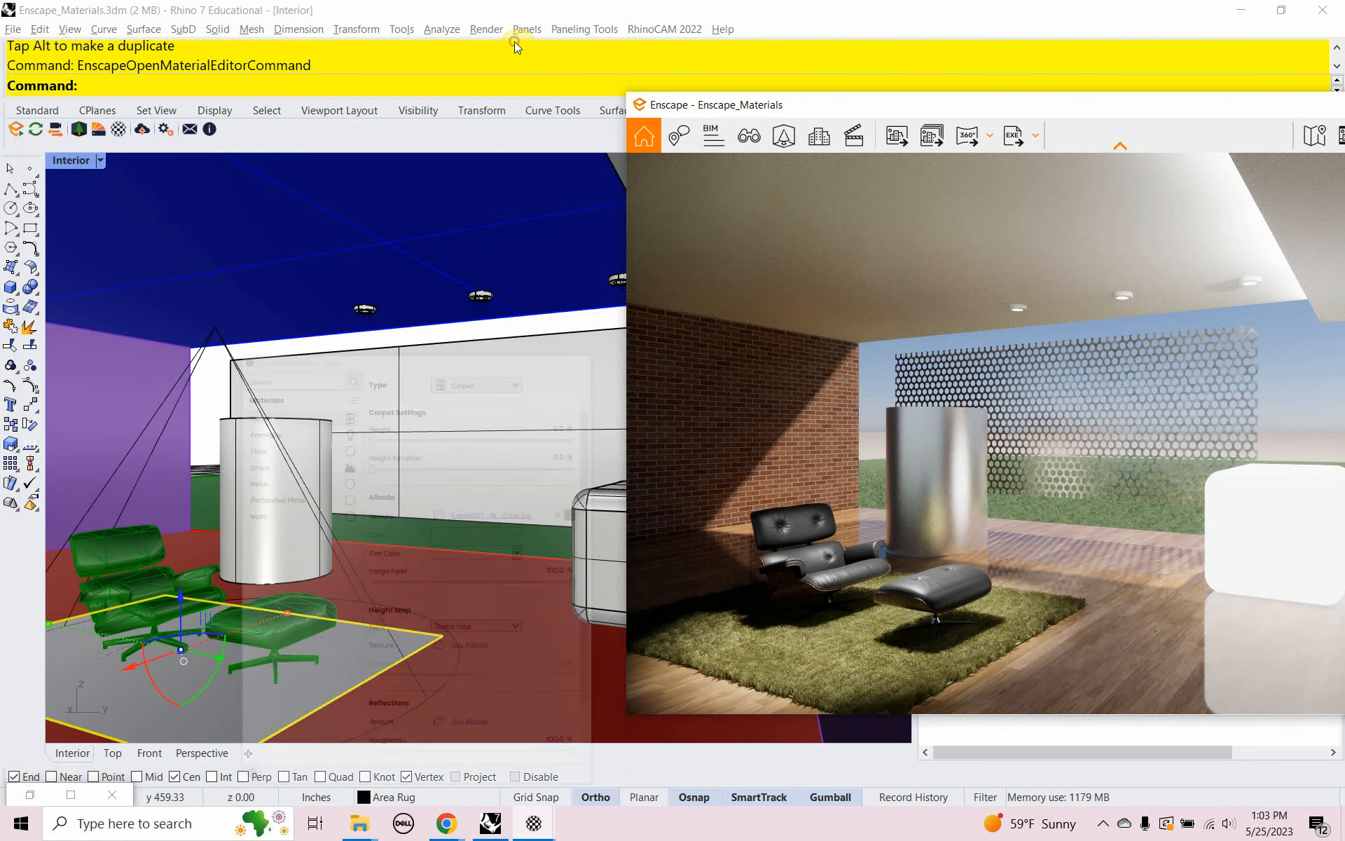
pyautogui.moveTo(1240, 107); pyautogui.dragTo(1023, 108)
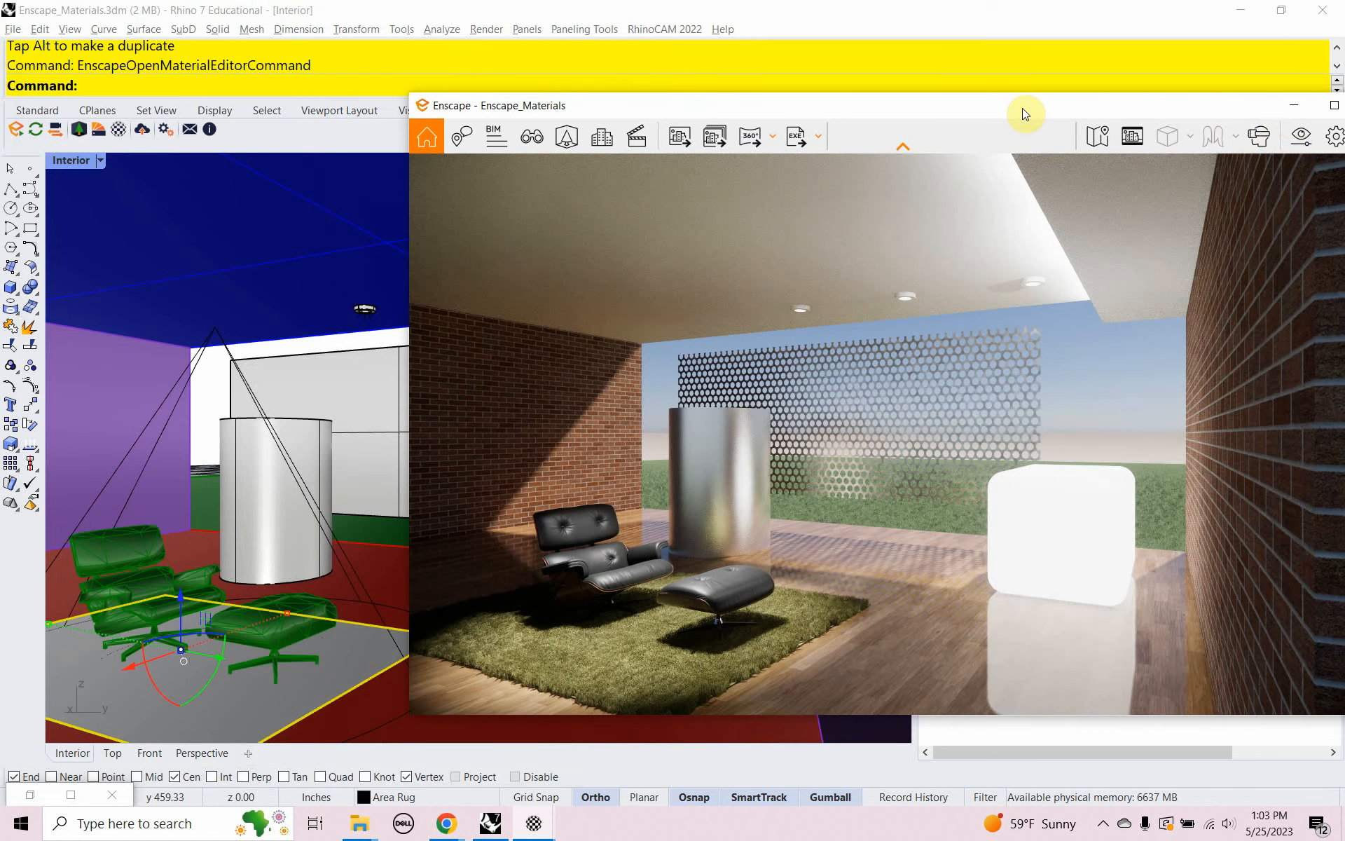
pyautogui.click(1291, 112)
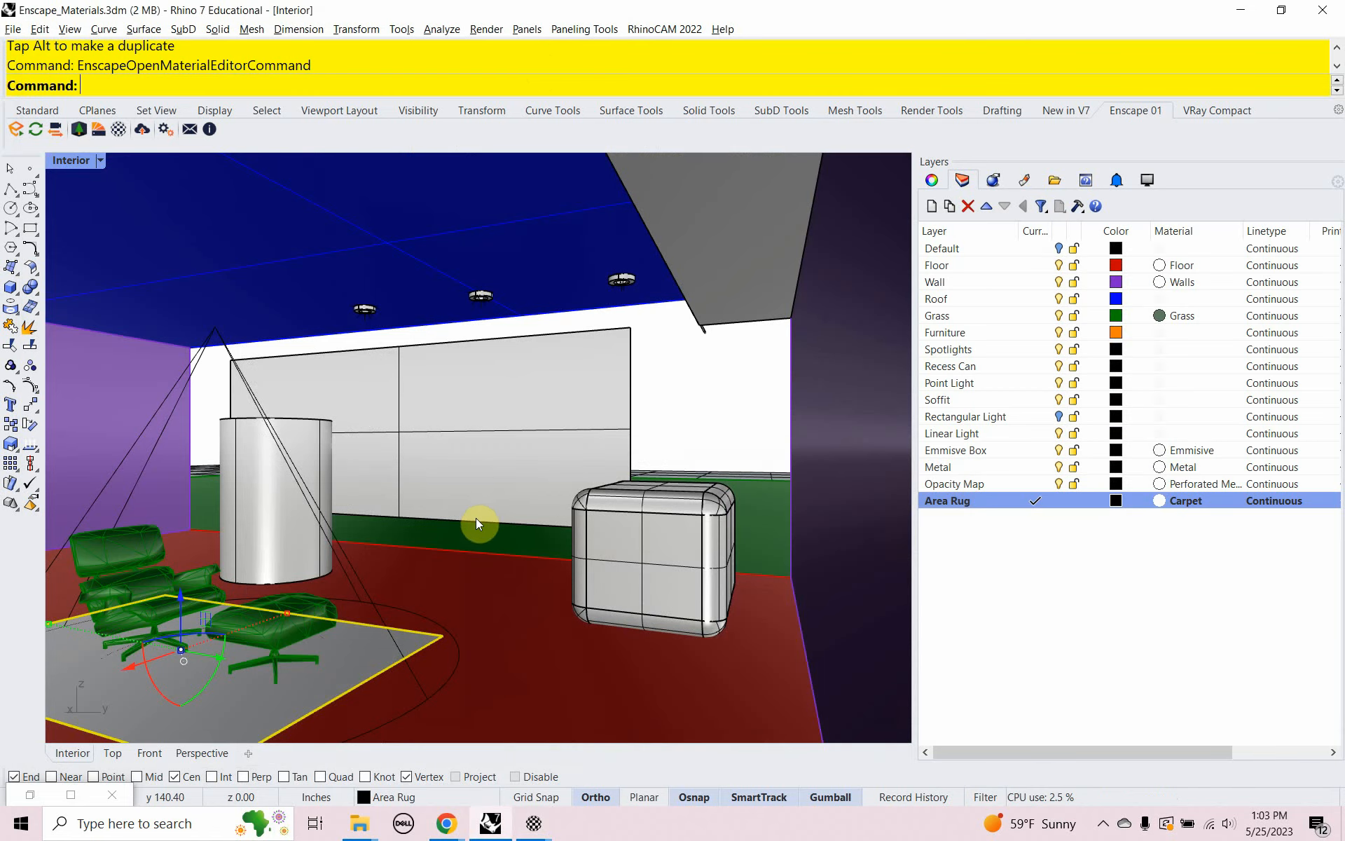
pyautogui.click(205, 754)
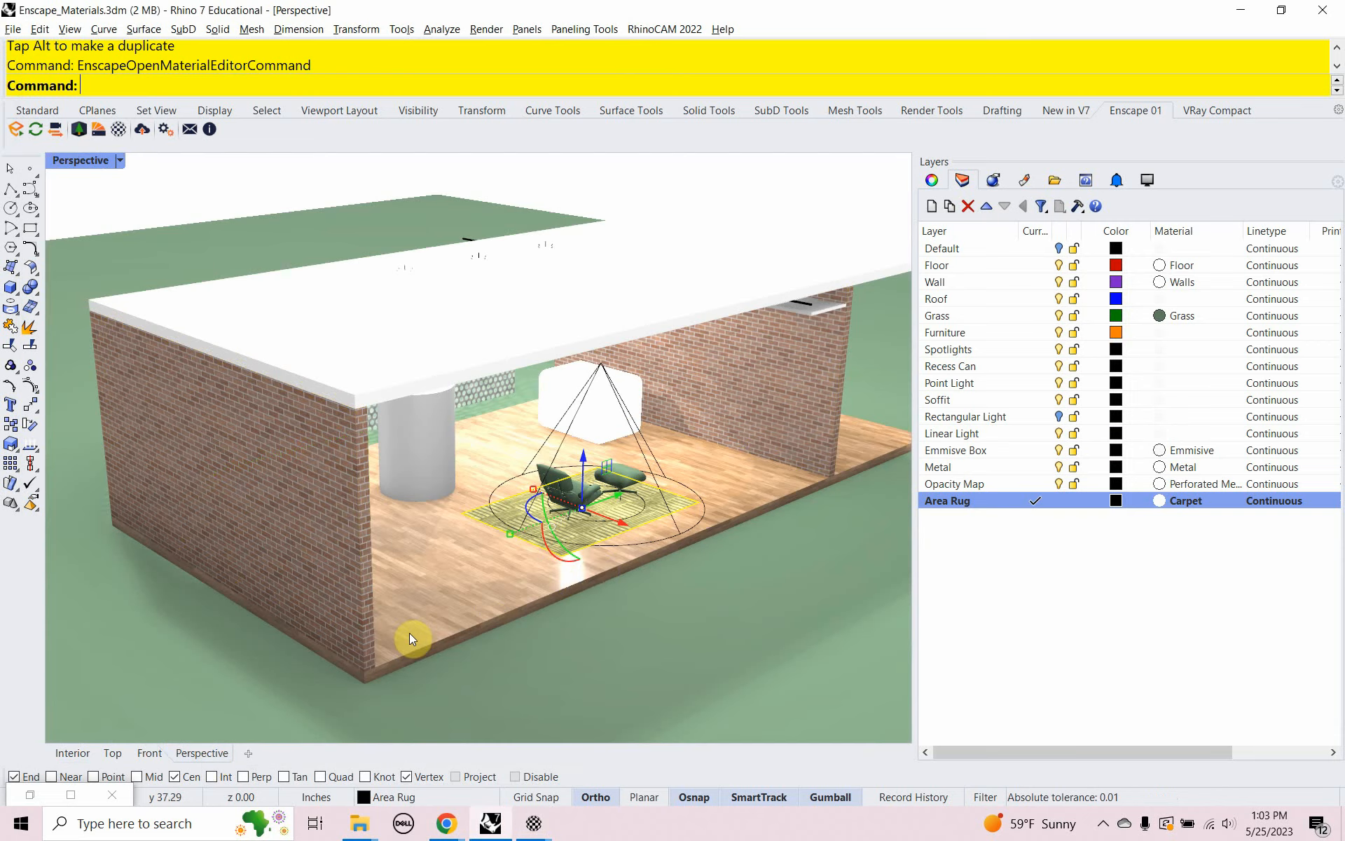
# Step: Apply a capped box texture mapping to the area rug, with a freehand box about 20 × 20 × 11 inches
pyautogui.scroll(2, 541, 571)
pyautogui.scroll(5, 541, 571)
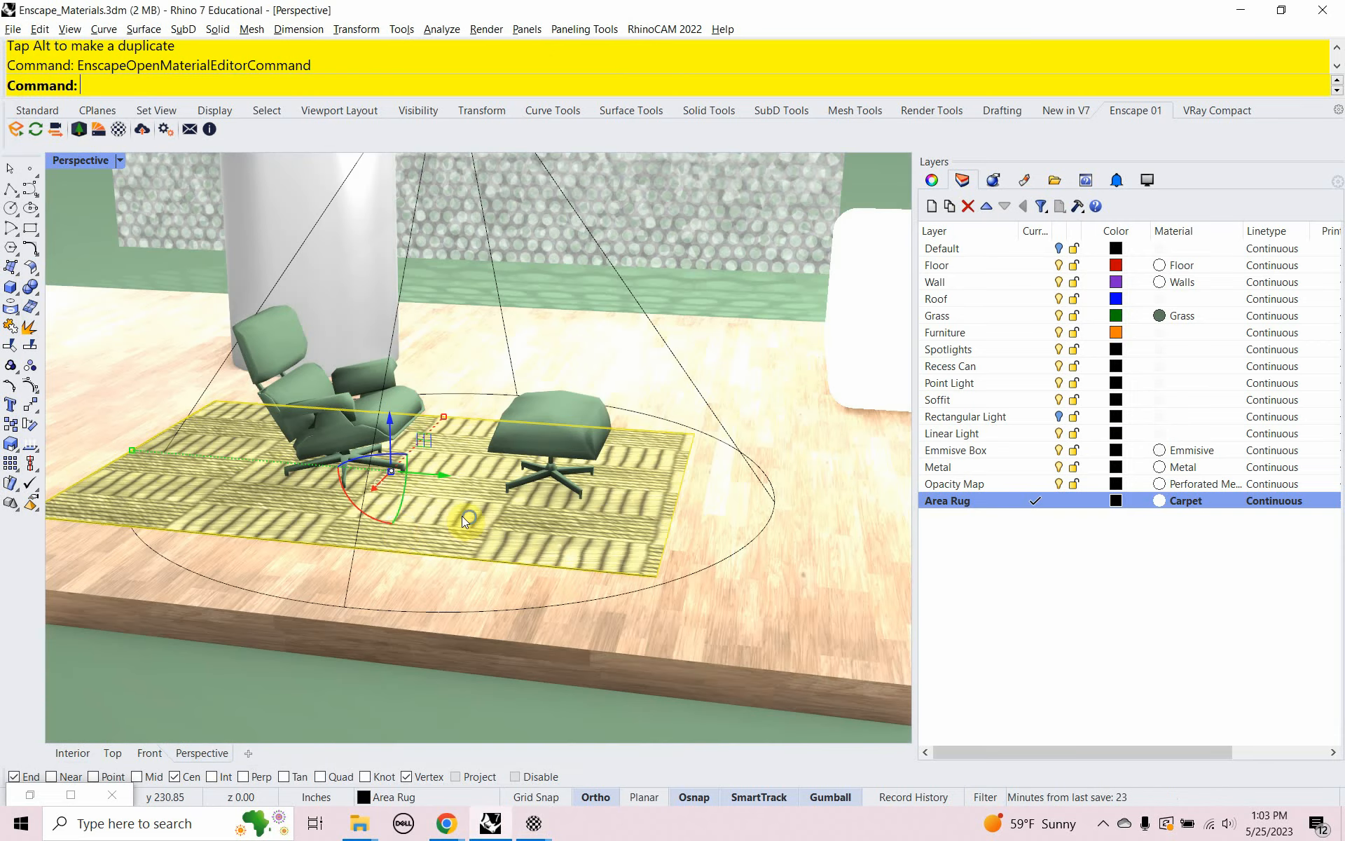
pyautogui.moveTo(464, 516); pyautogui.dragTo(522, 558, button='right')
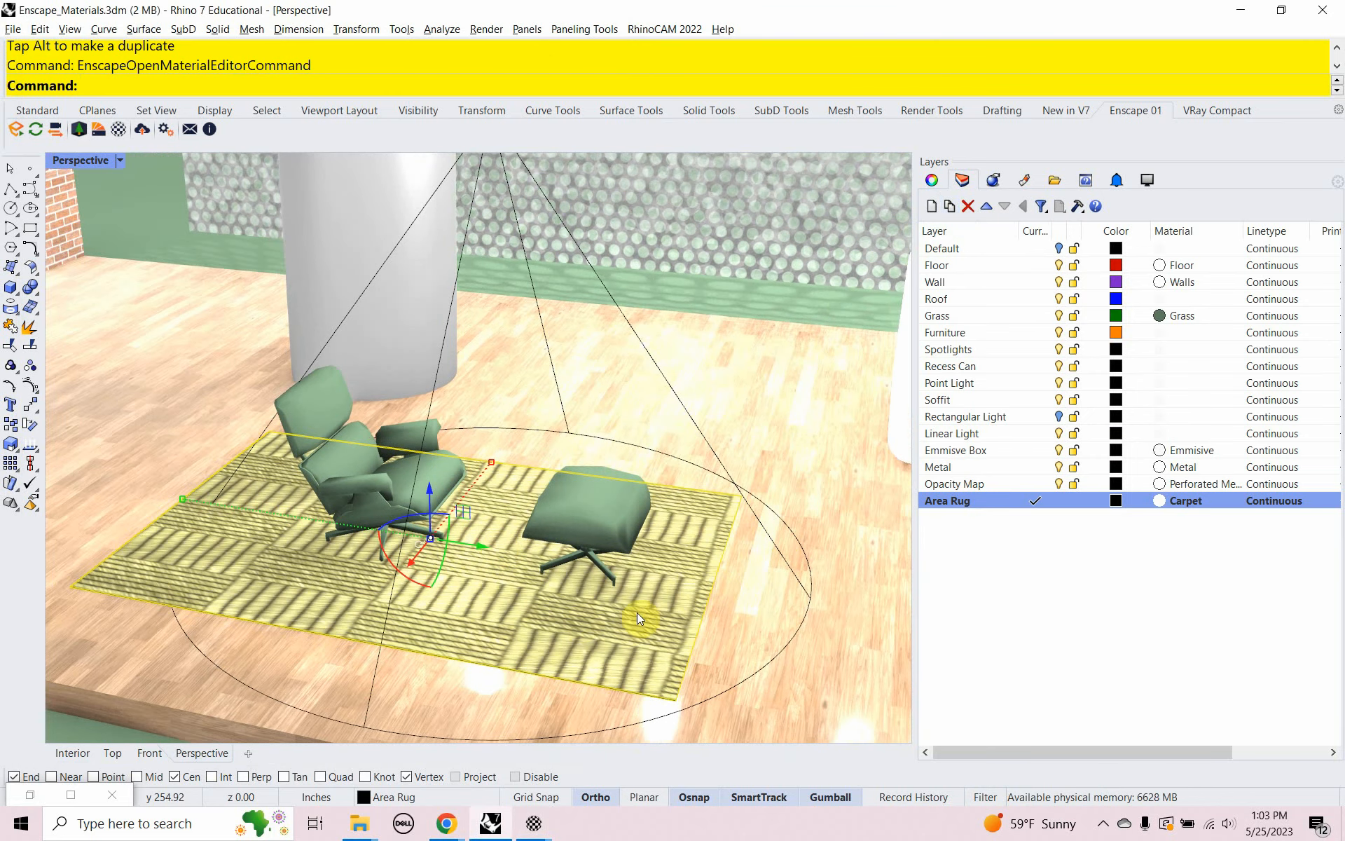
pyautogui.click(931, 182)
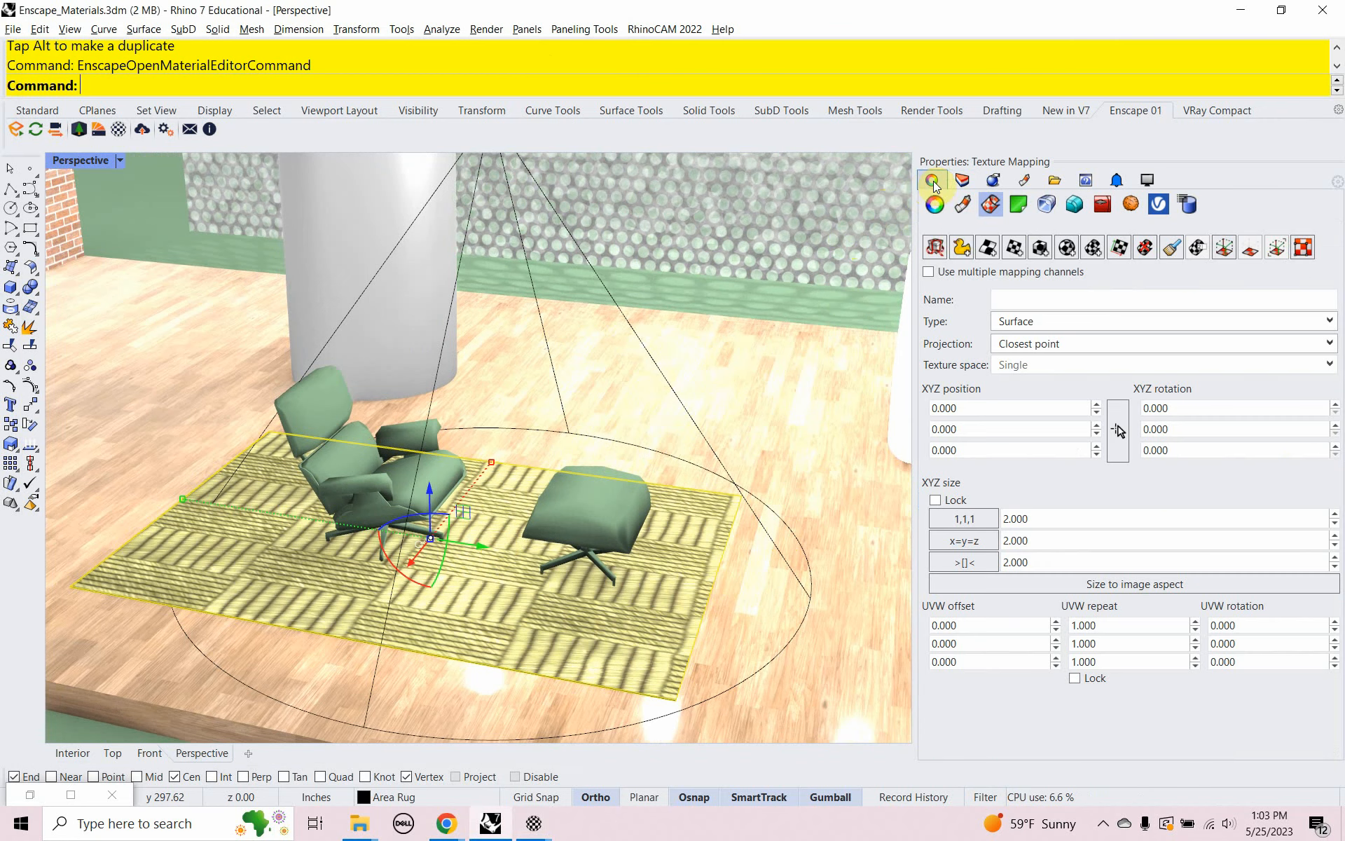
pyautogui.click(1041, 248)
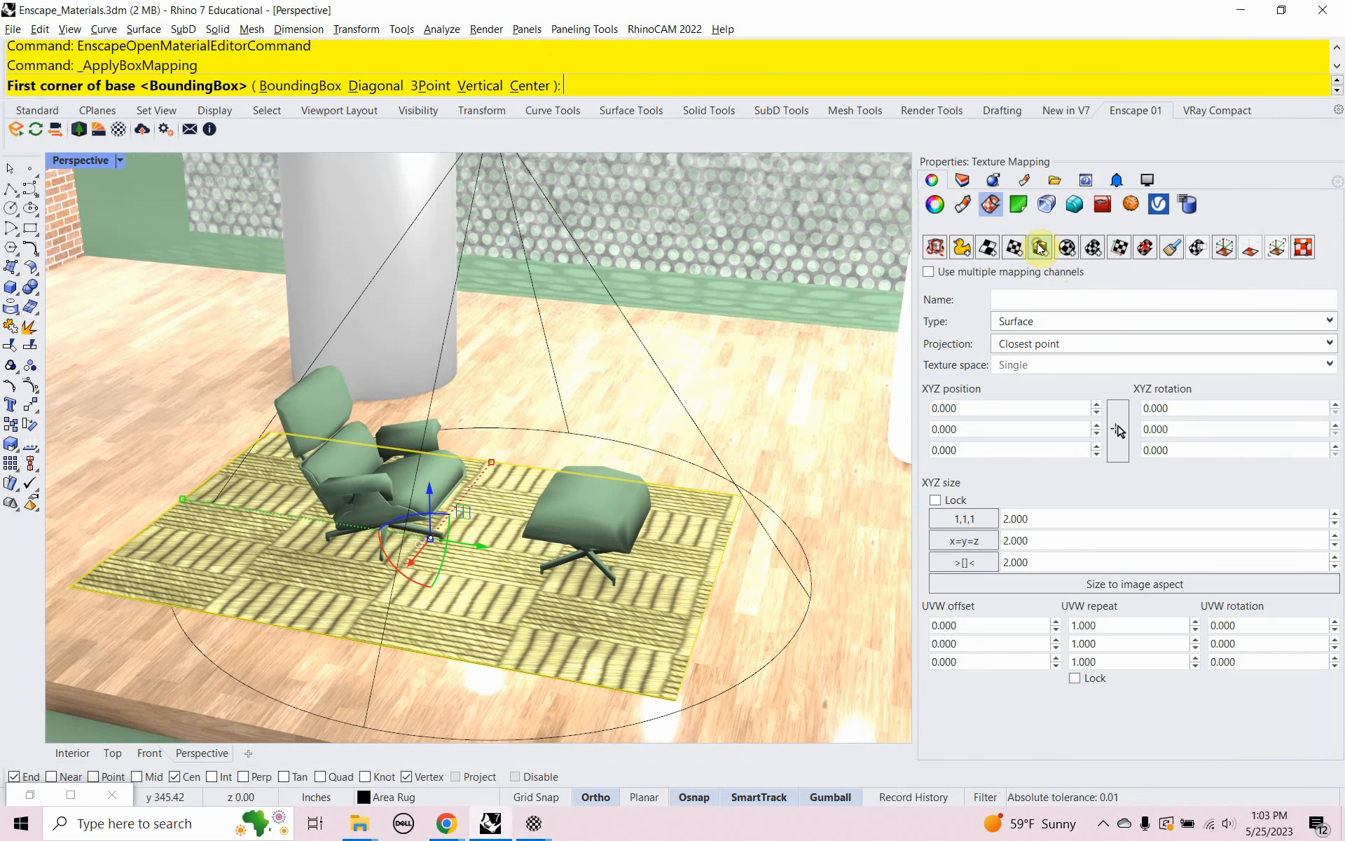
pyautogui.click(531, 646)
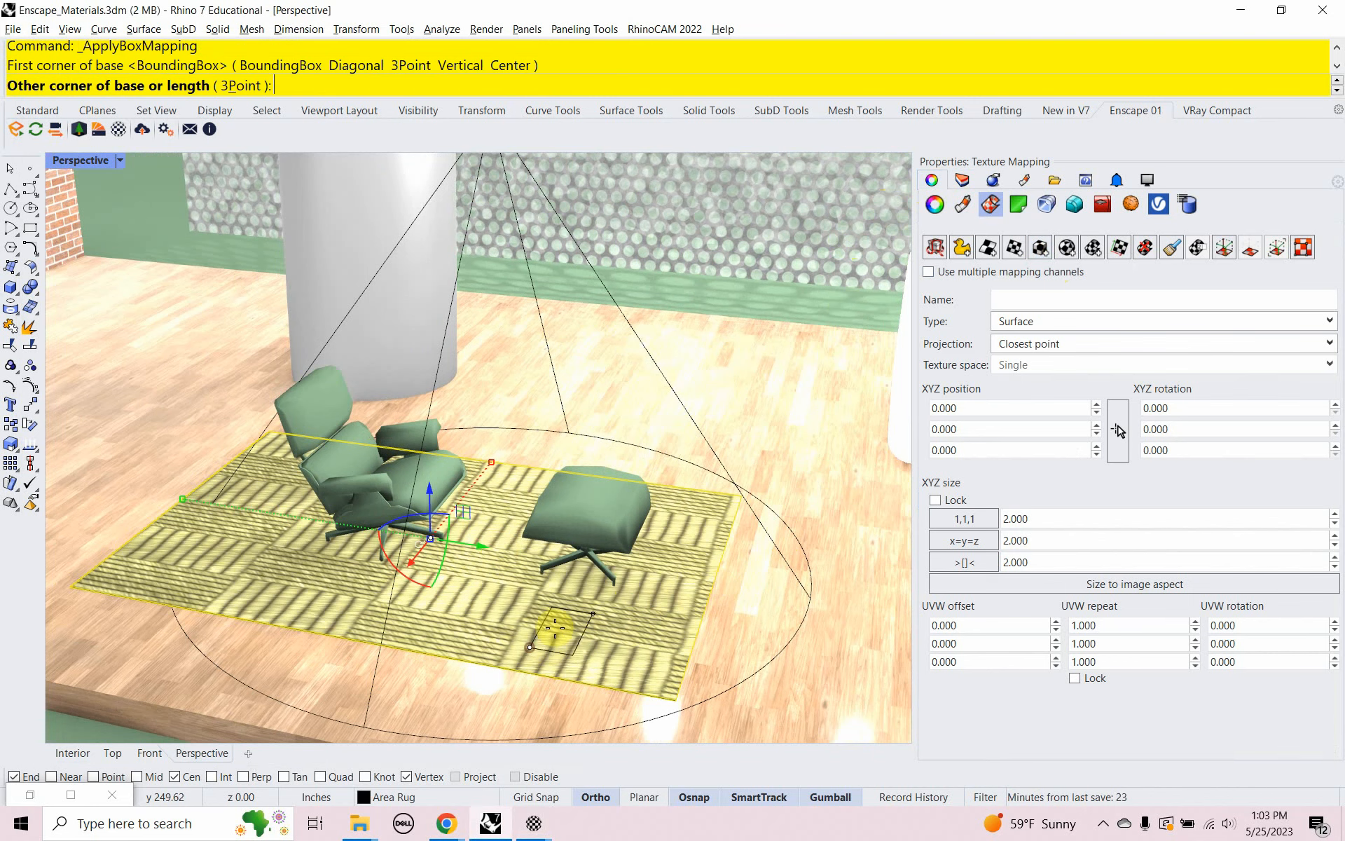
pyautogui.click(646, 667)
pyautogui.click(670, 548)
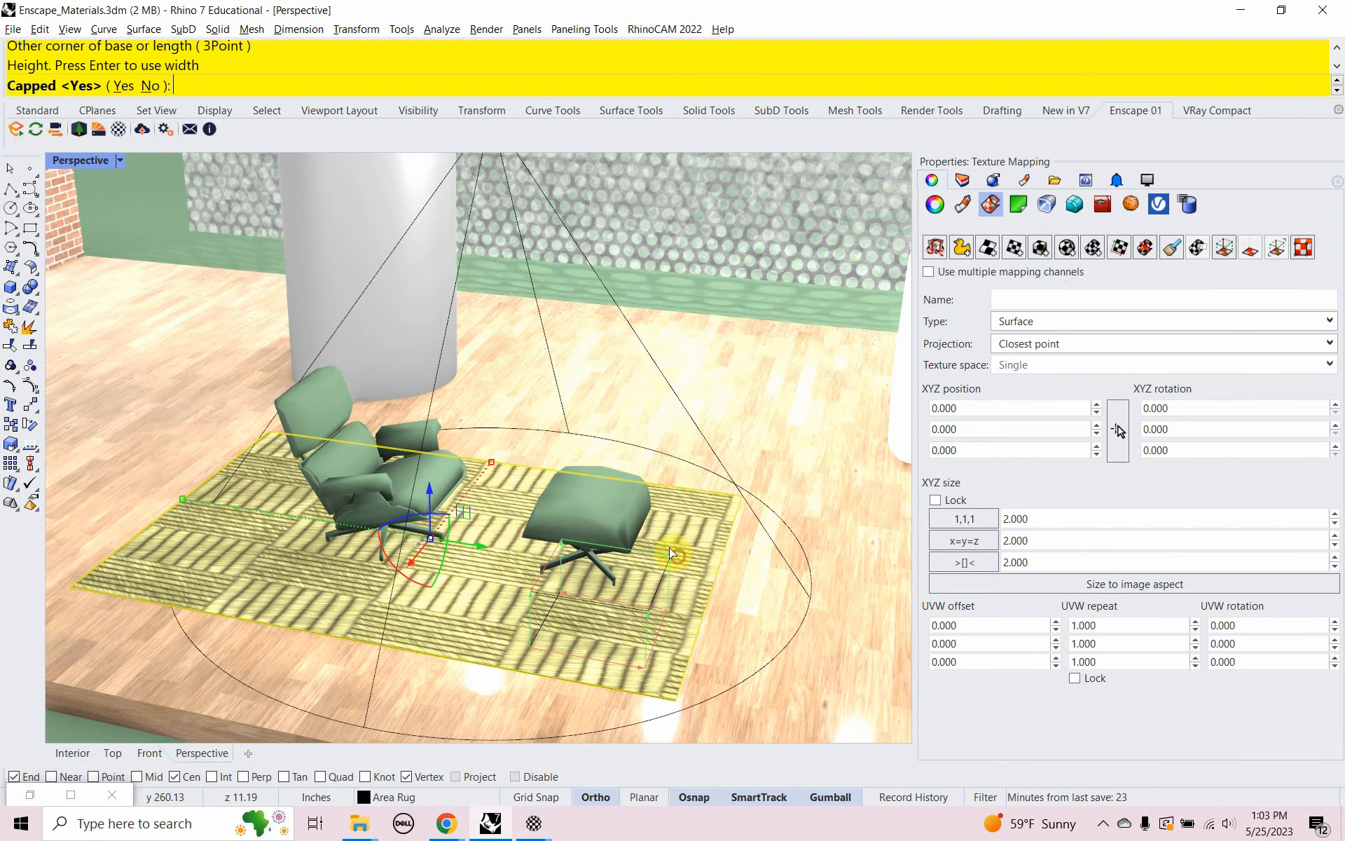
pyautogui.click(135, 95)
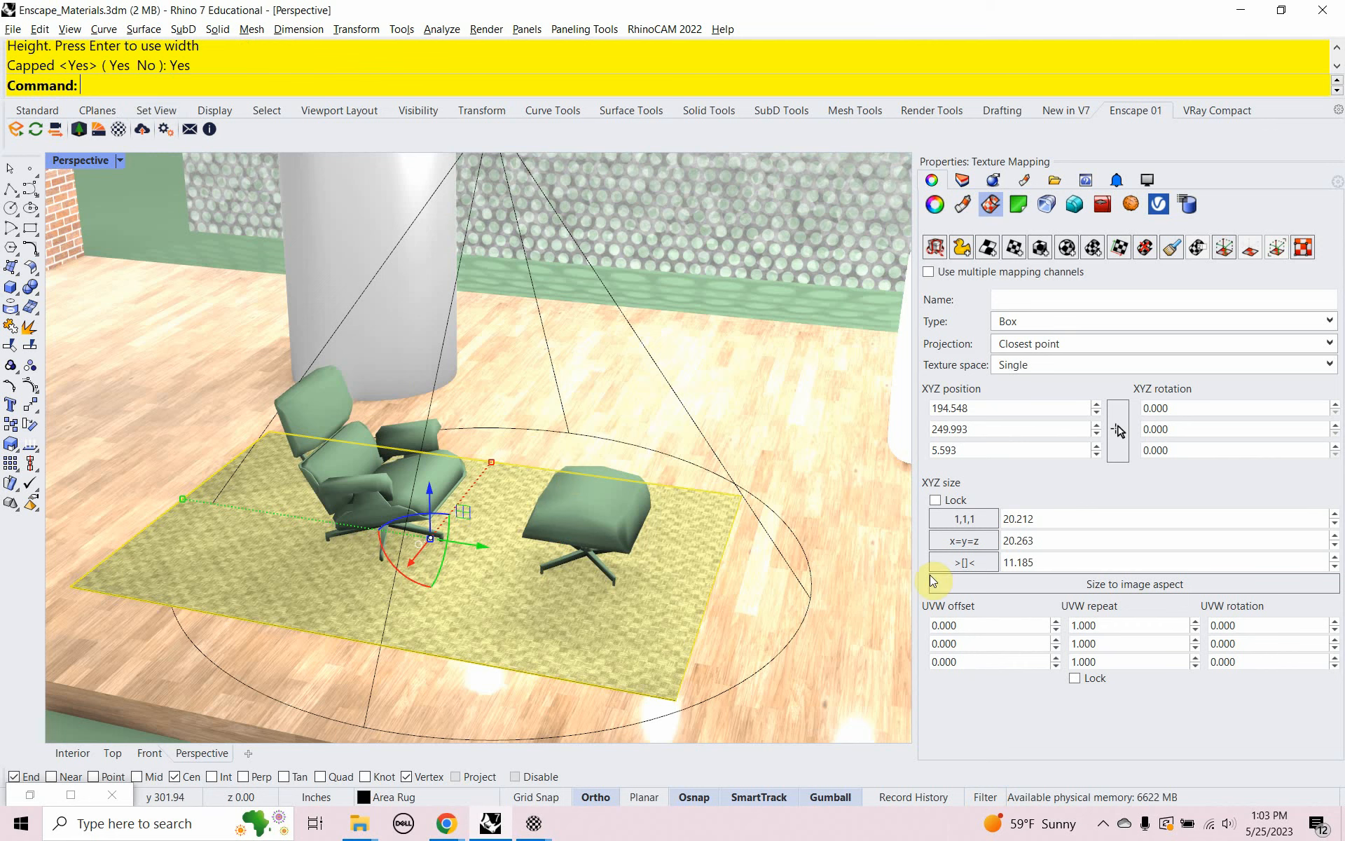
# Step: Set all three XYZ sizes of the rug's box mapping to 24
pyautogui.doubleClick(1038, 519)
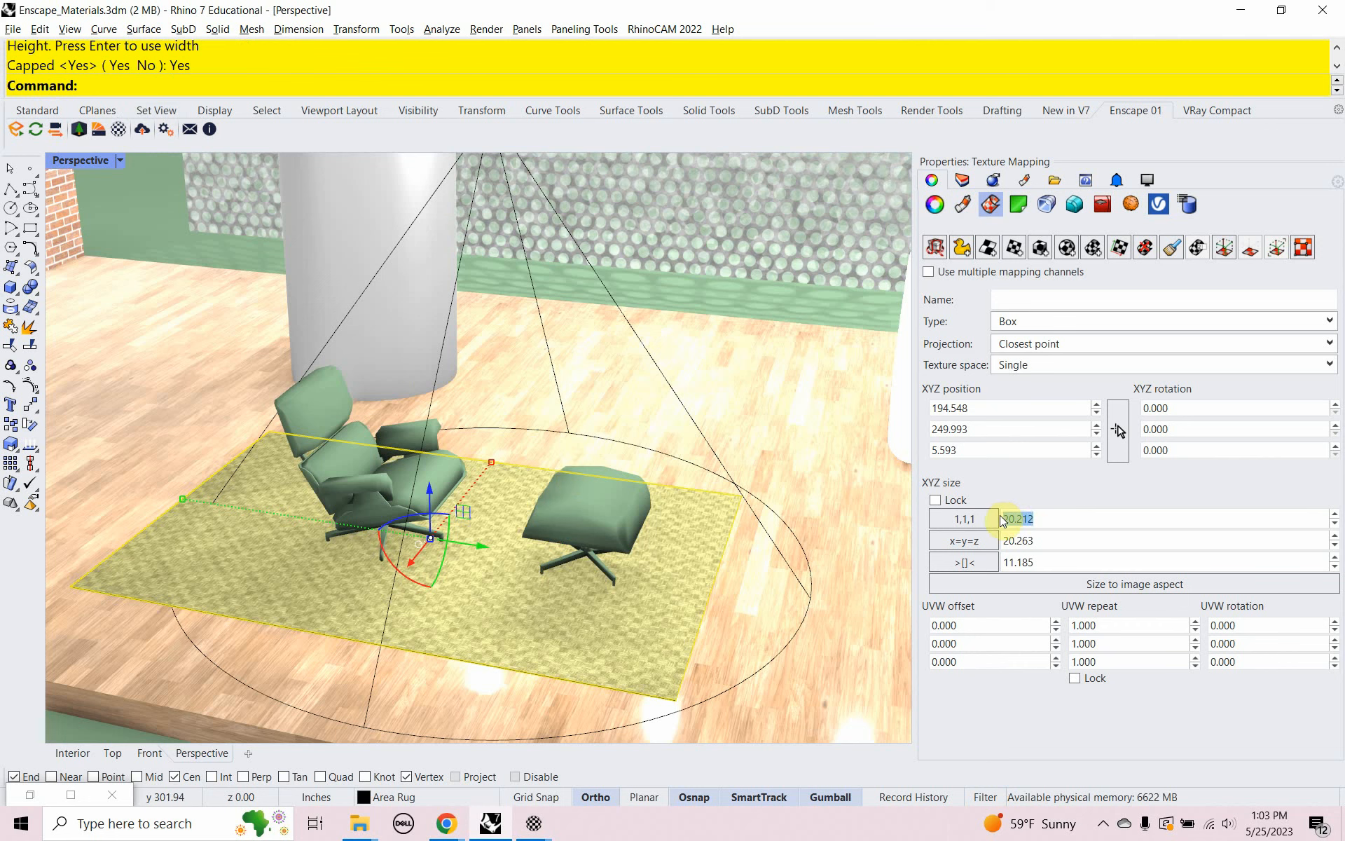
pyautogui.write('24')
pyautogui.press('Return')
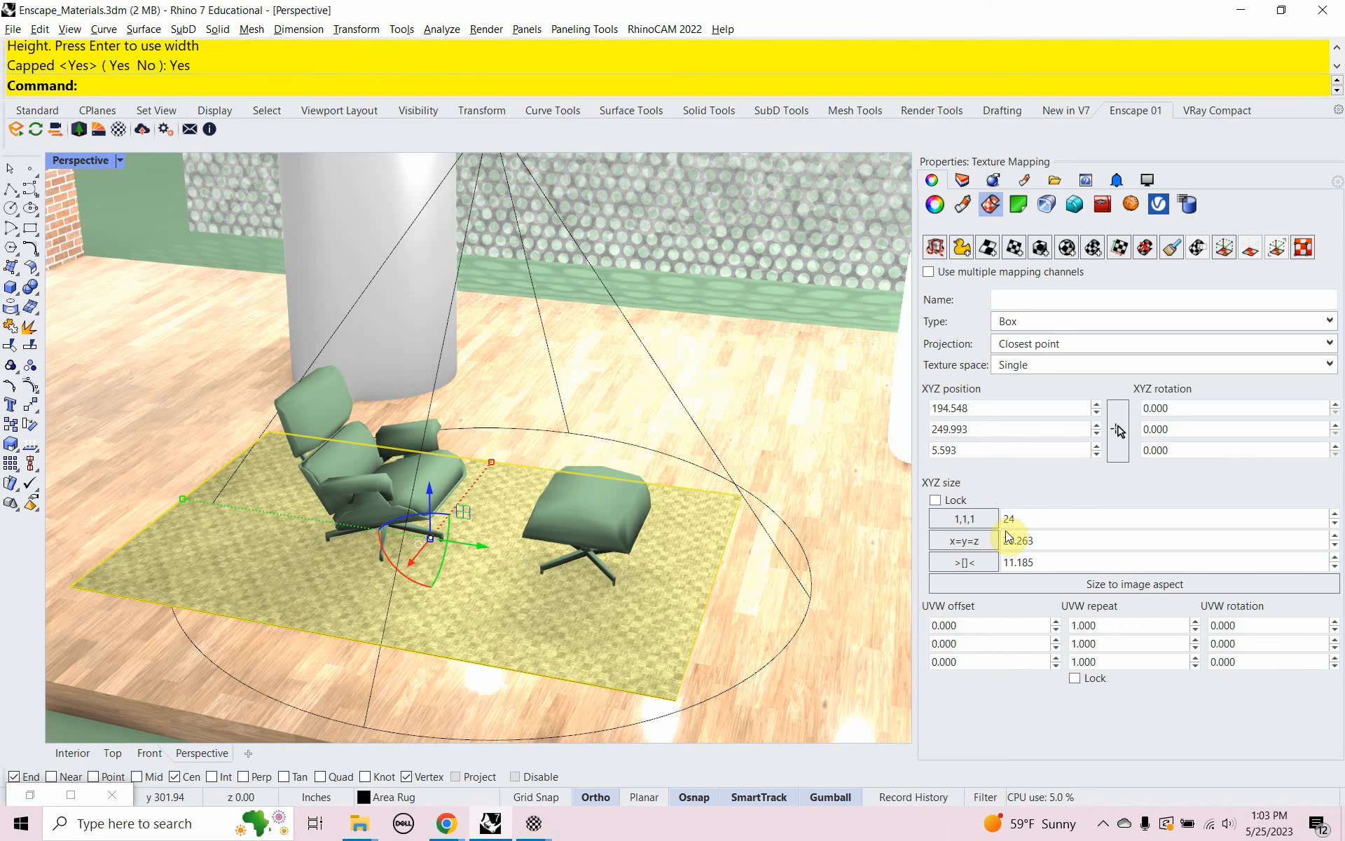
pyautogui.doubleClick(1033, 539)
pyautogui.write('24')
pyautogui.press('Return')
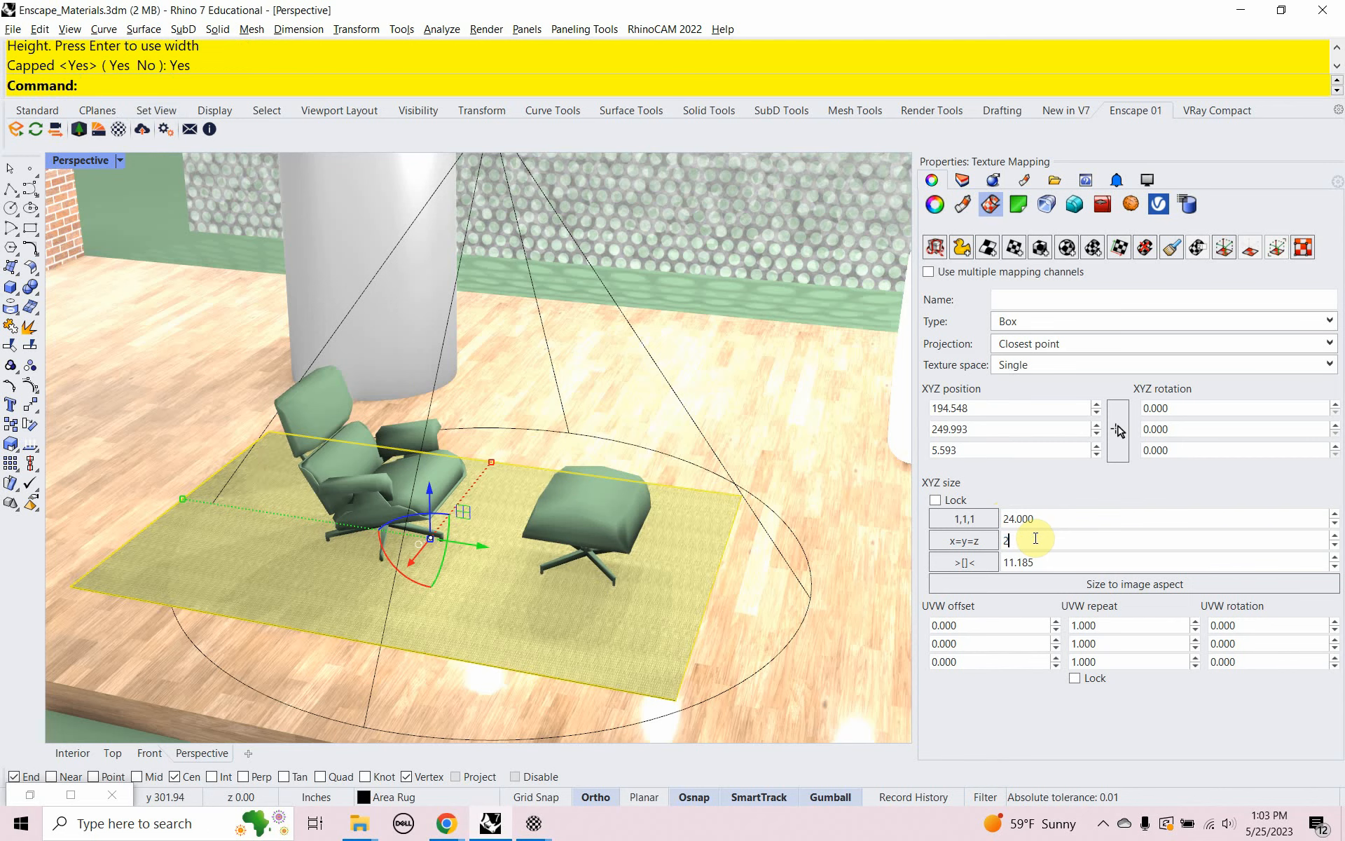
pyautogui.doubleClick(1040, 561)
pyautogui.write('2')
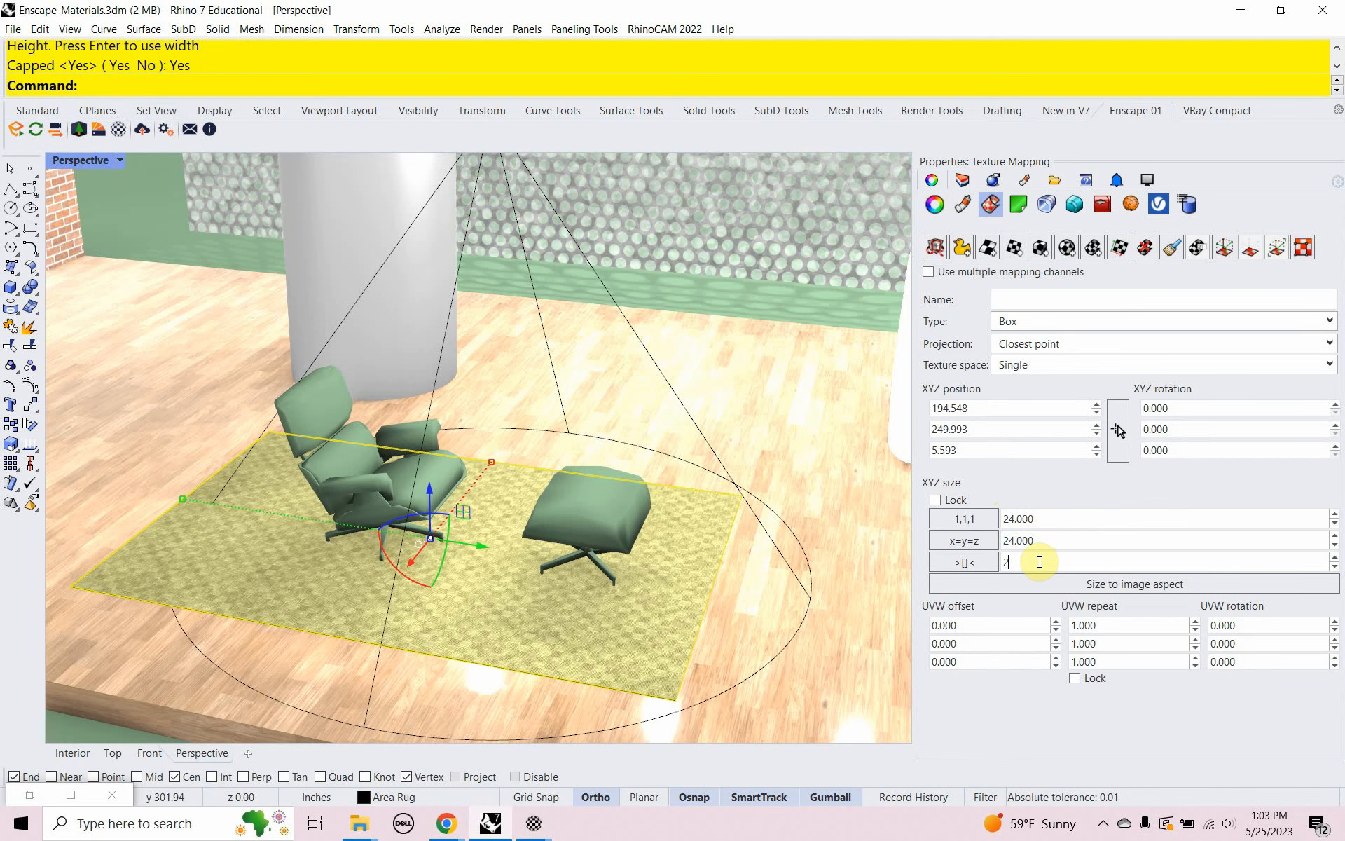
pyautogui.write('4')
pyautogui.press('Return')
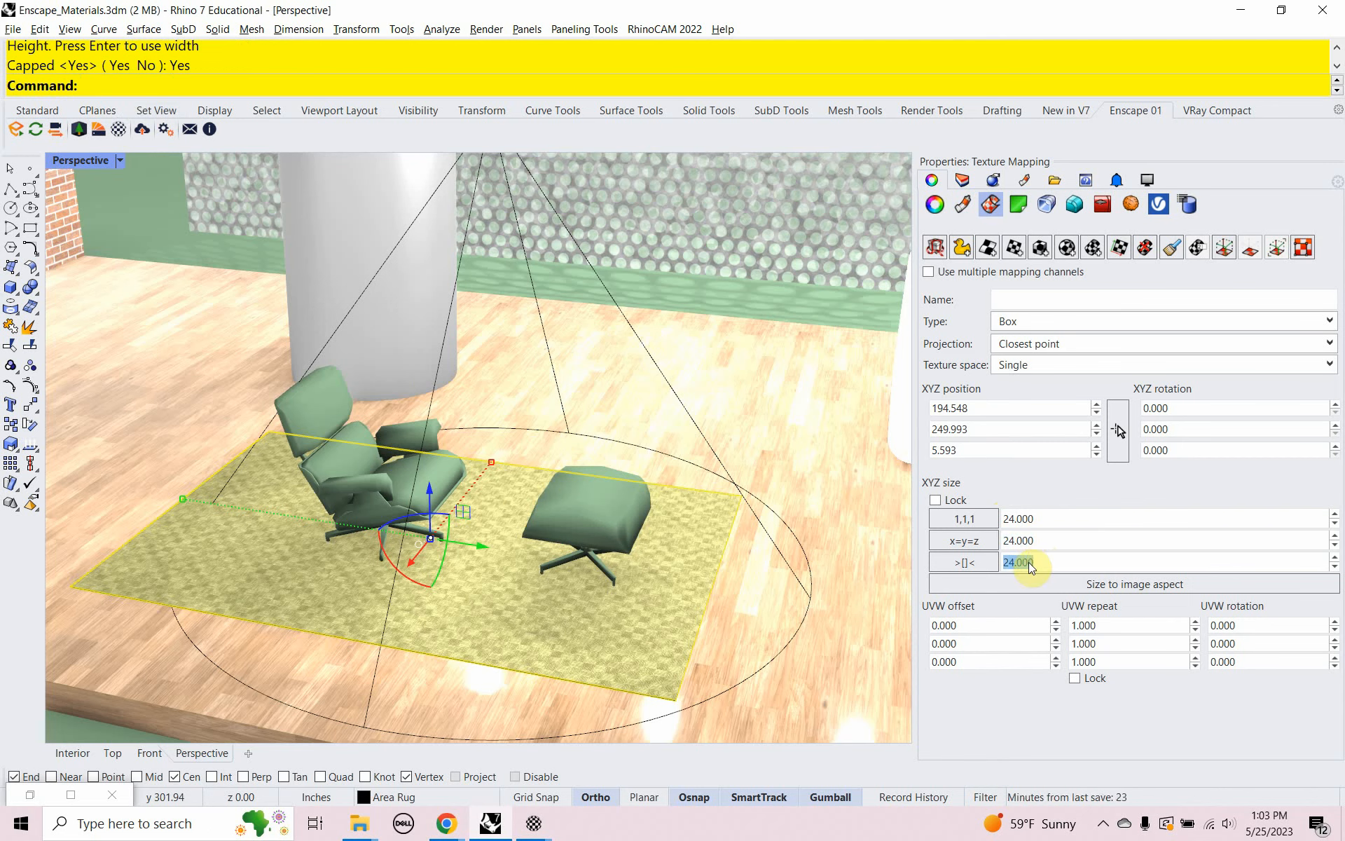
# Step: Lock the rug mapping's XYZ size, try 48, and enlarge it to 96
pyautogui.click(936, 500)
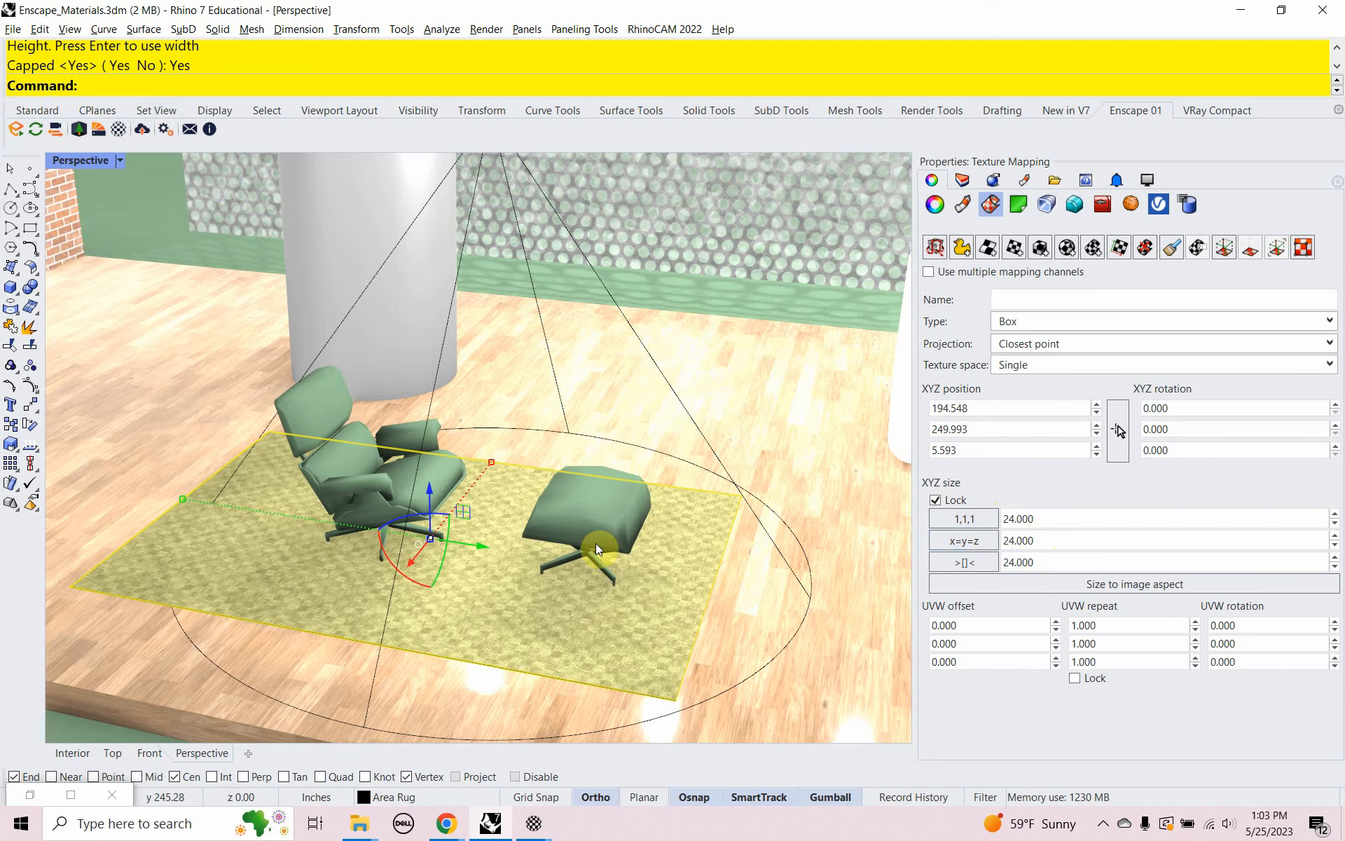
pyautogui.doubleClick(1046, 518)
pyautogui.write('48')
pyautogui.press('Return')
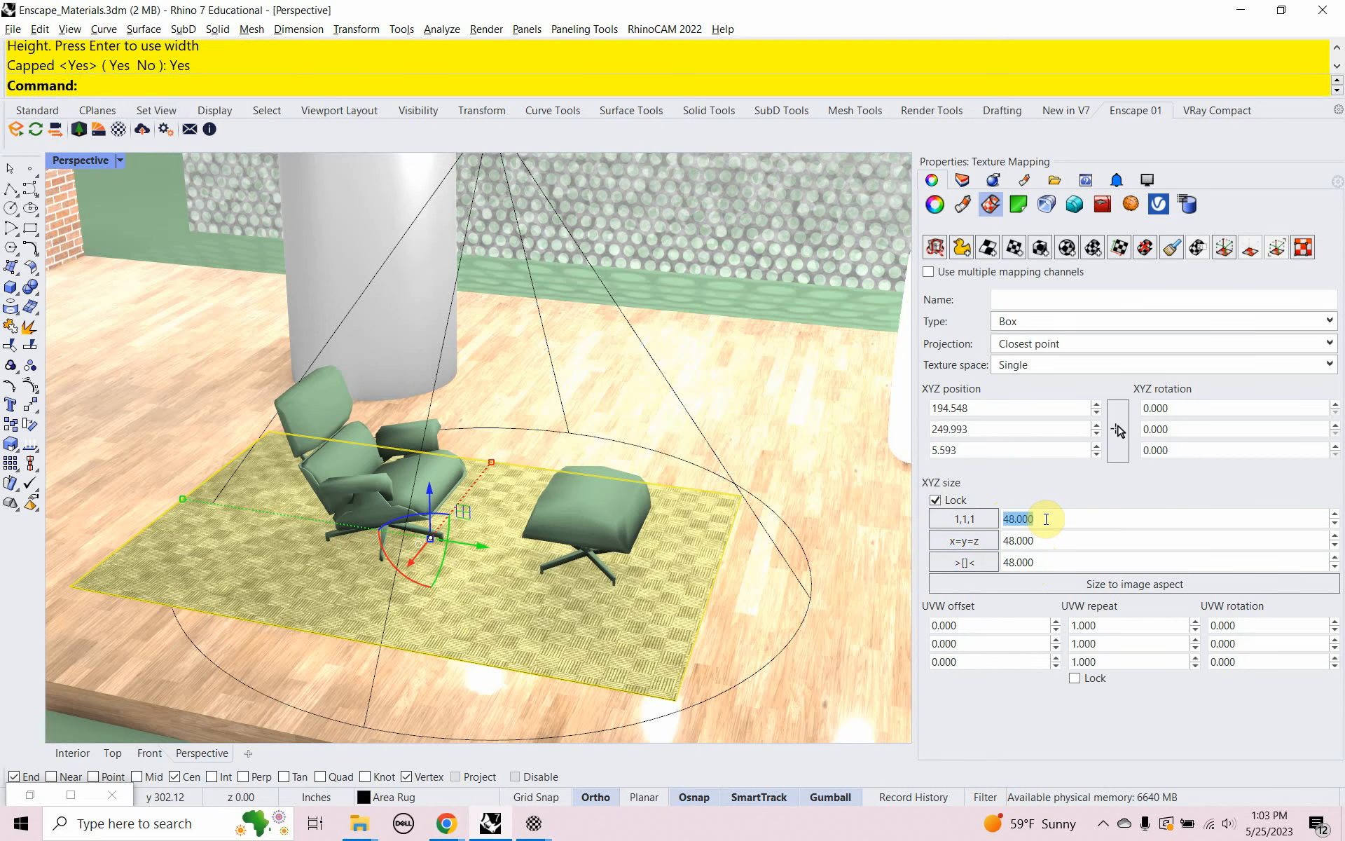
pyautogui.write('96')
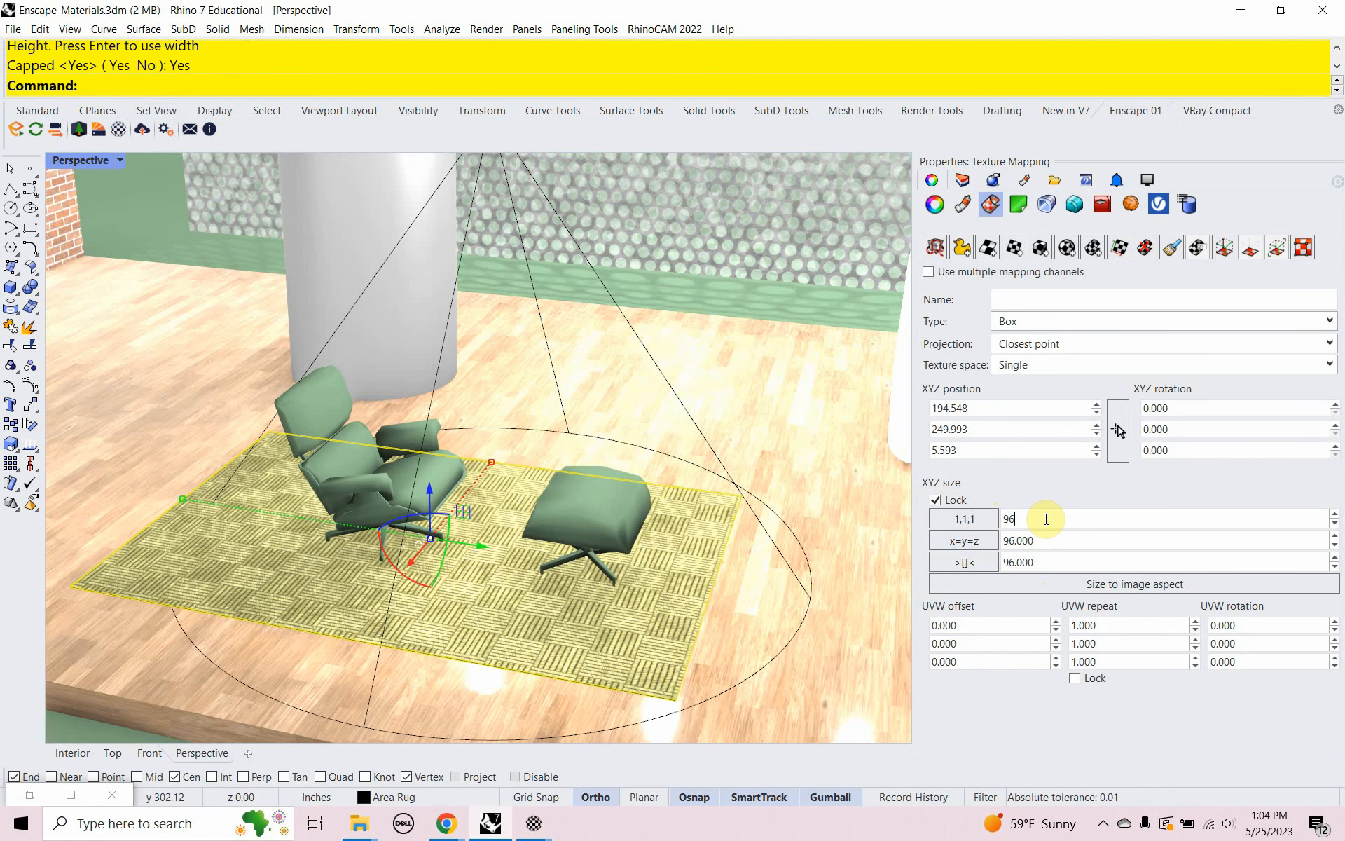
pyautogui.click(1057, 540)
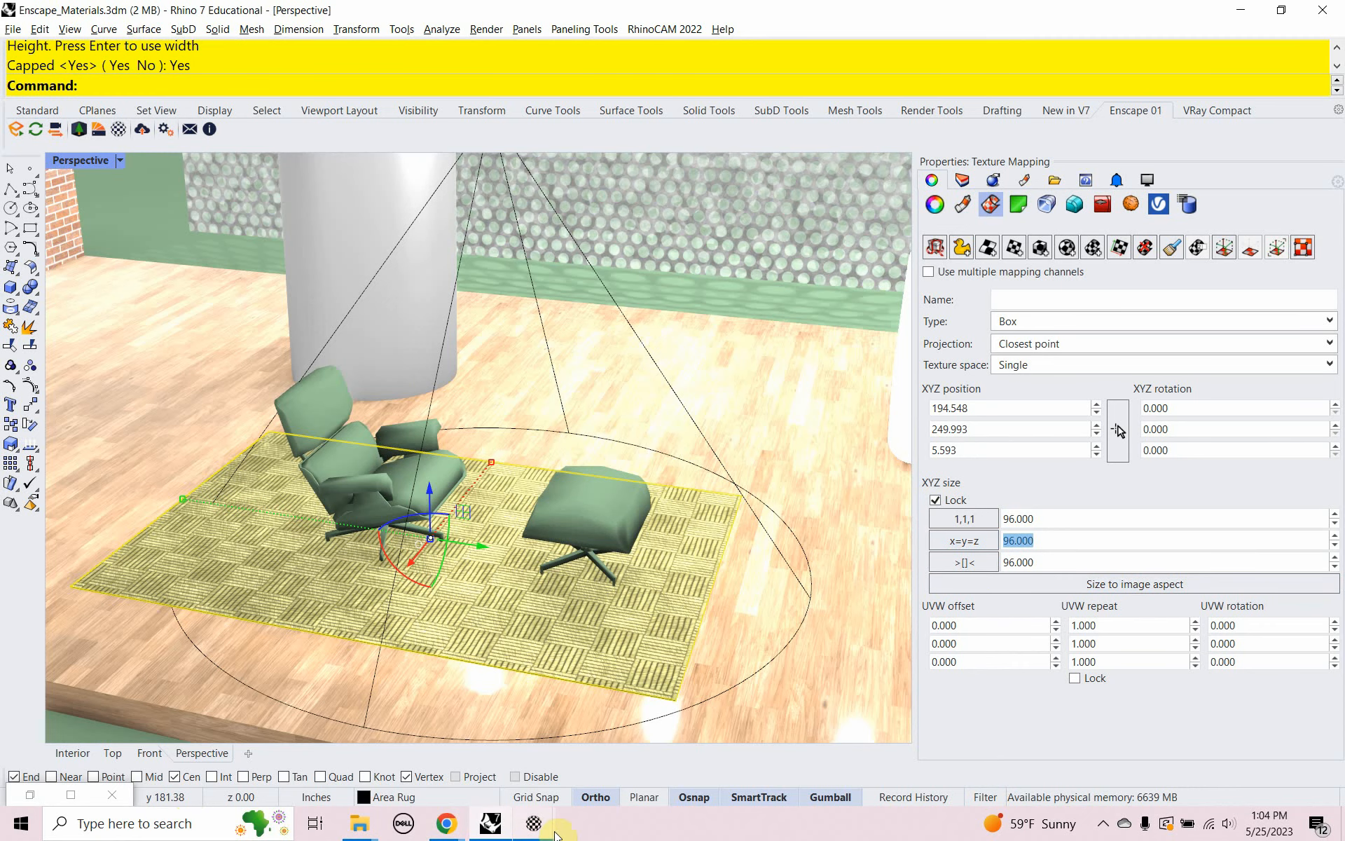
# Step: Bring the Enscape render window back and restore the saved interior camera view
pyautogui.moveTo(534, 829)
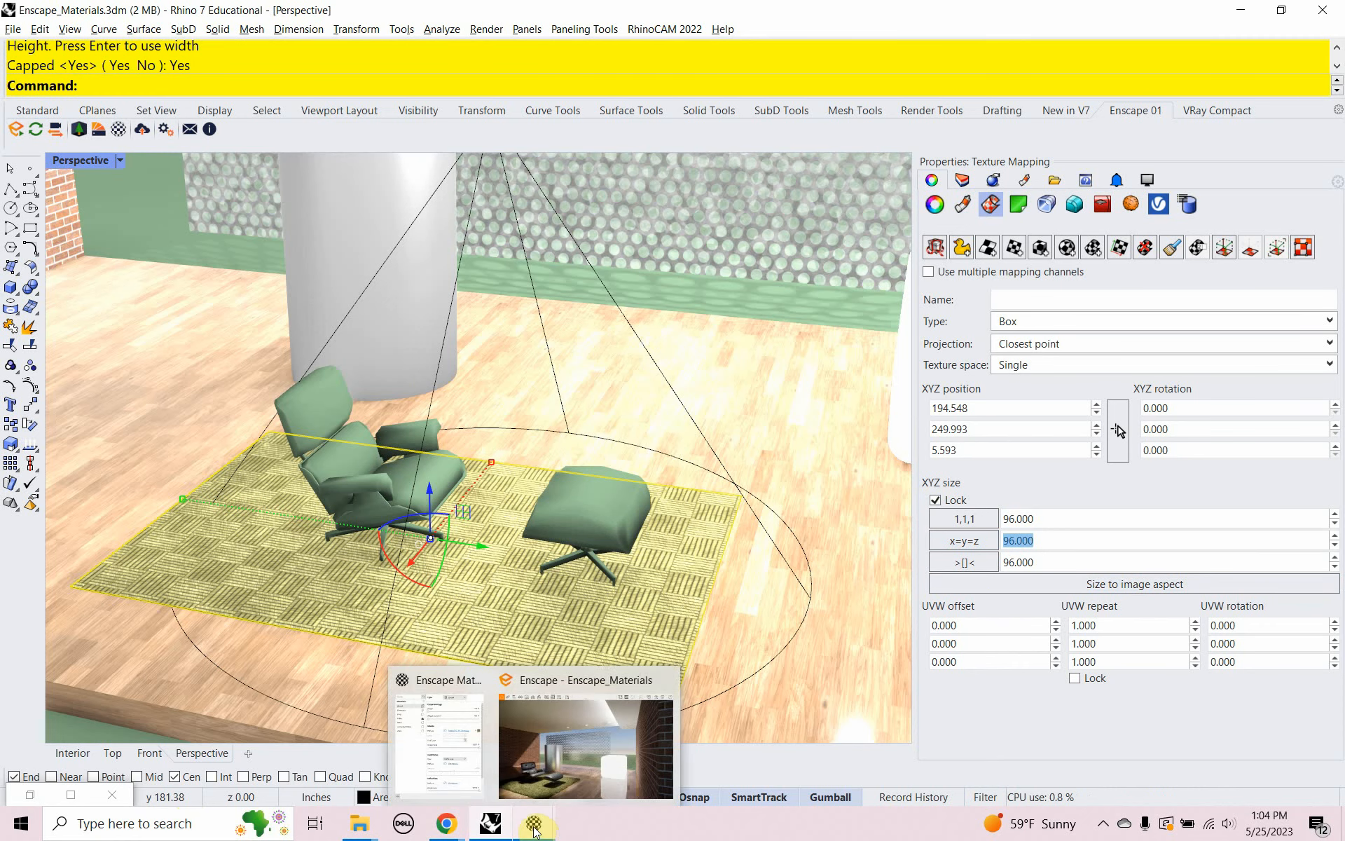
pyautogui.click(536, 685)
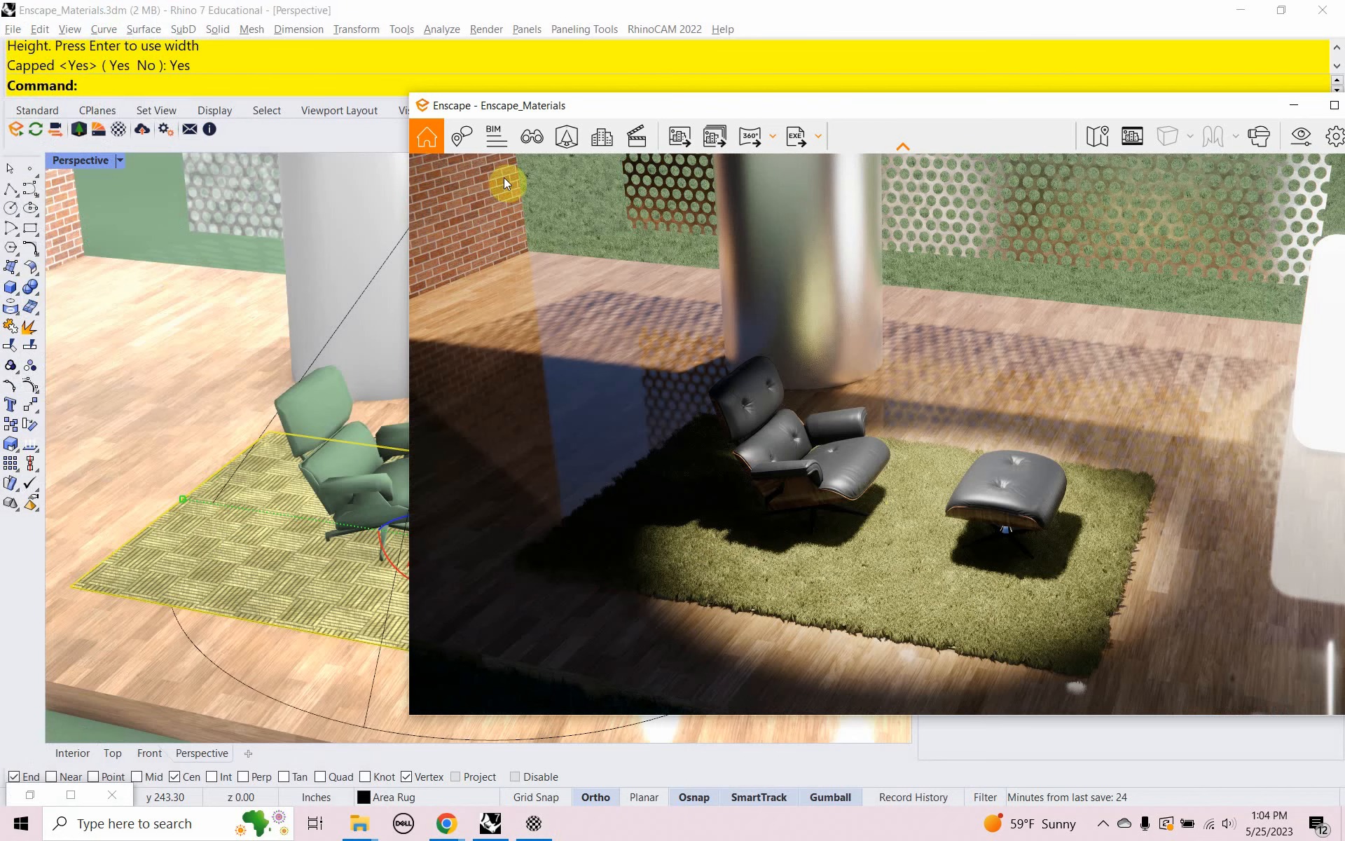
pyautogui.click(530, 139)
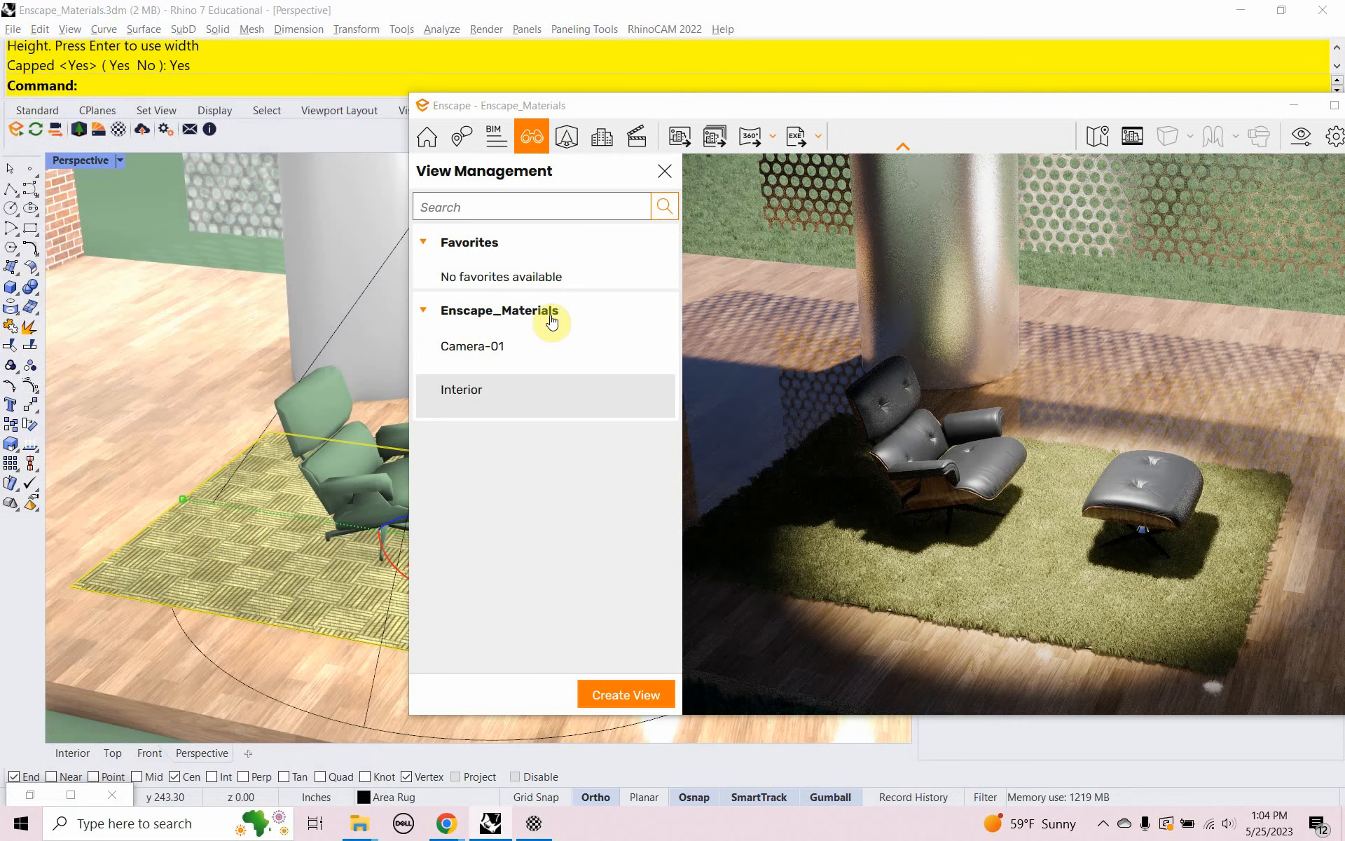
pyautogui.click(505, 390)
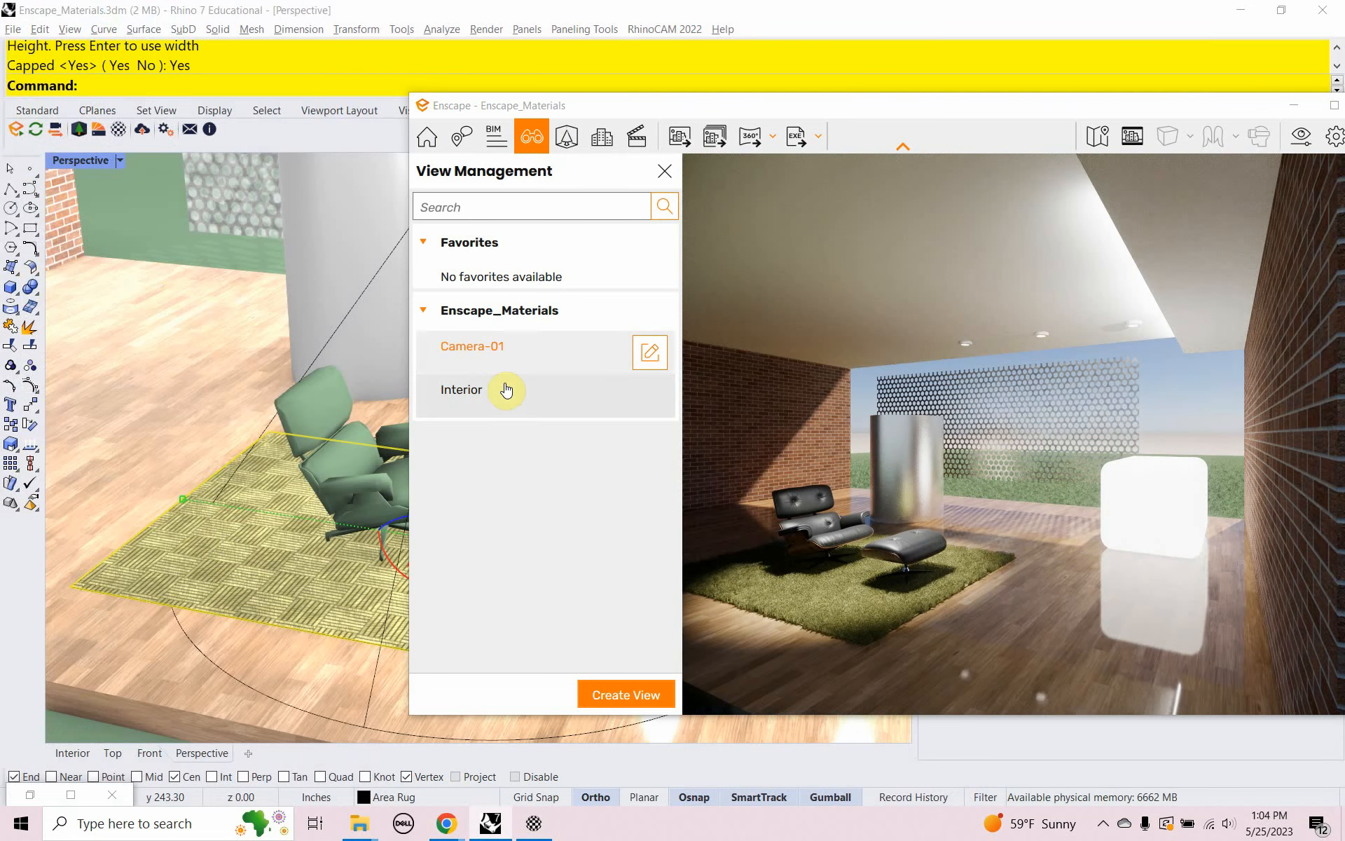
pyautogui.click(665, 171)
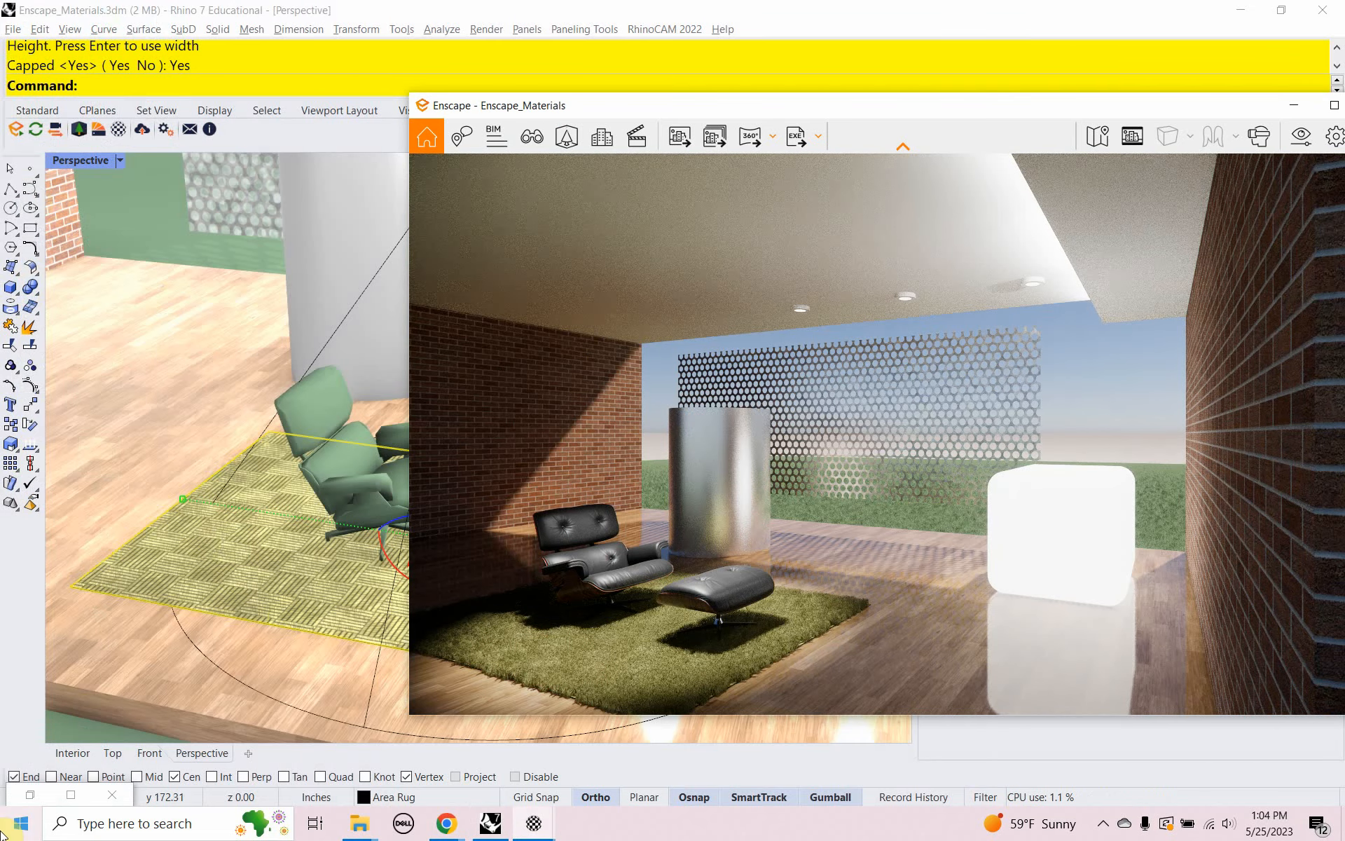
# Step: Check the Bump Map topic in the Grasshopper outline and open the Floor material in the Enscape Material Editor
pyautogui.click(29, 805)
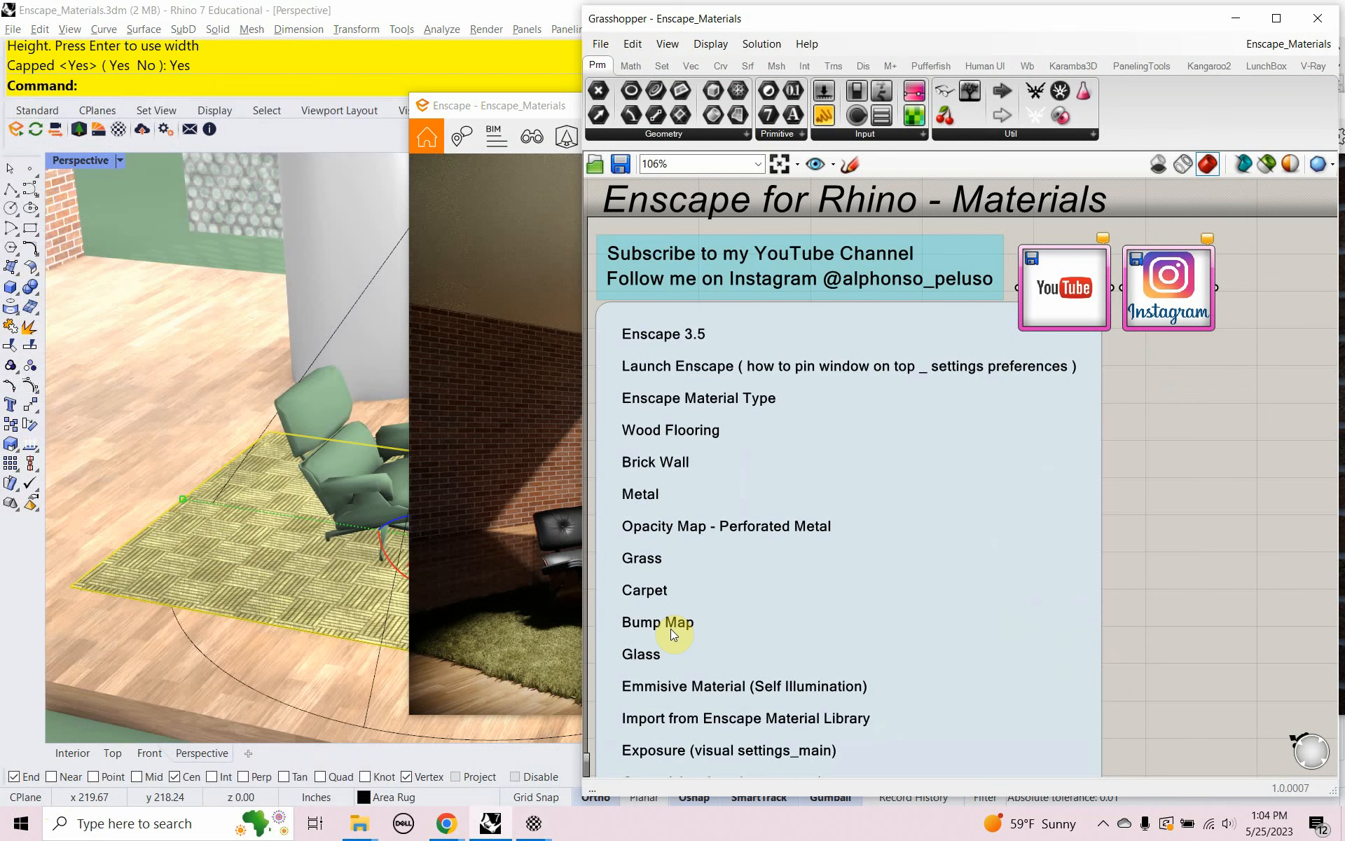
pyautogui.click(1224, 16)
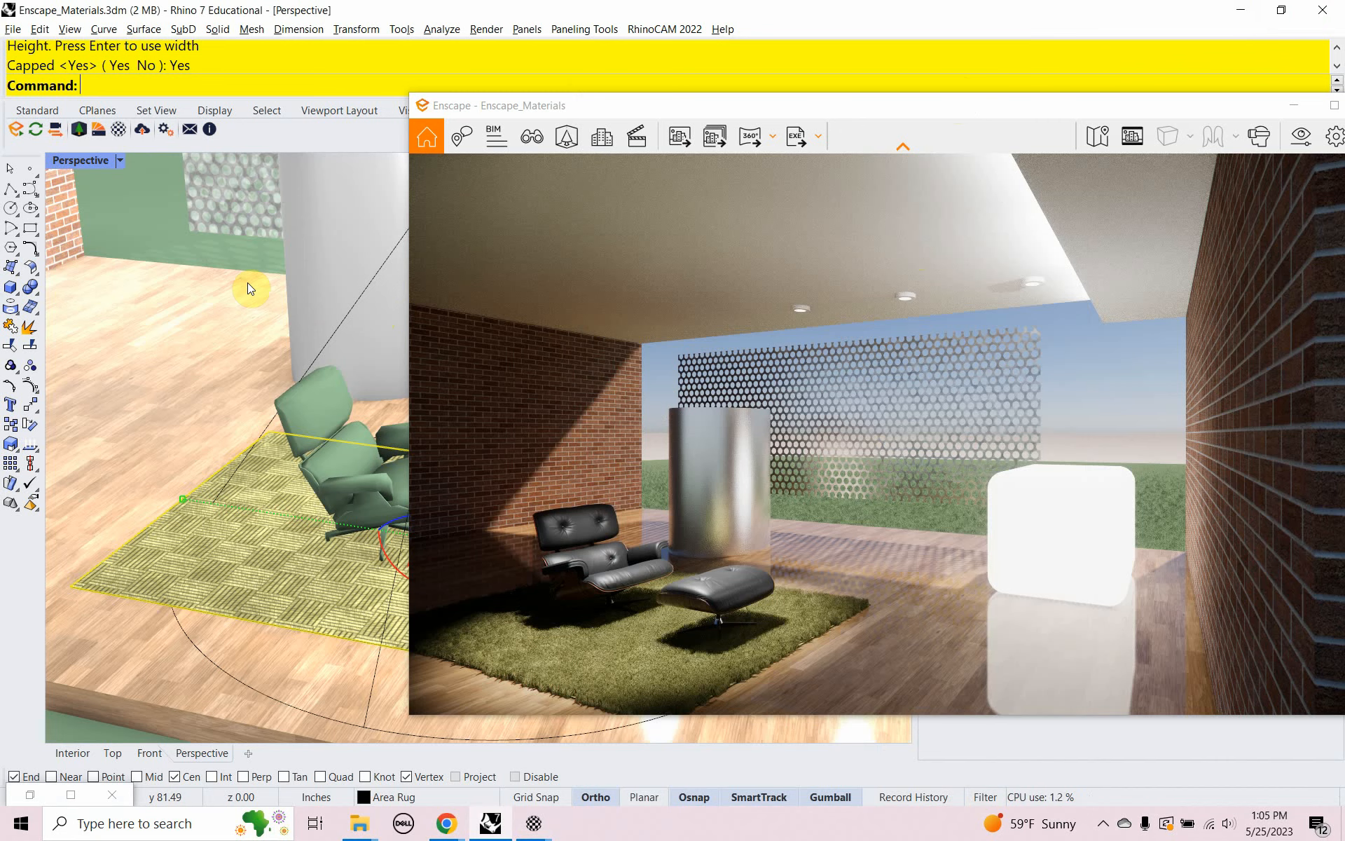
pyautogui.click(120, 131)
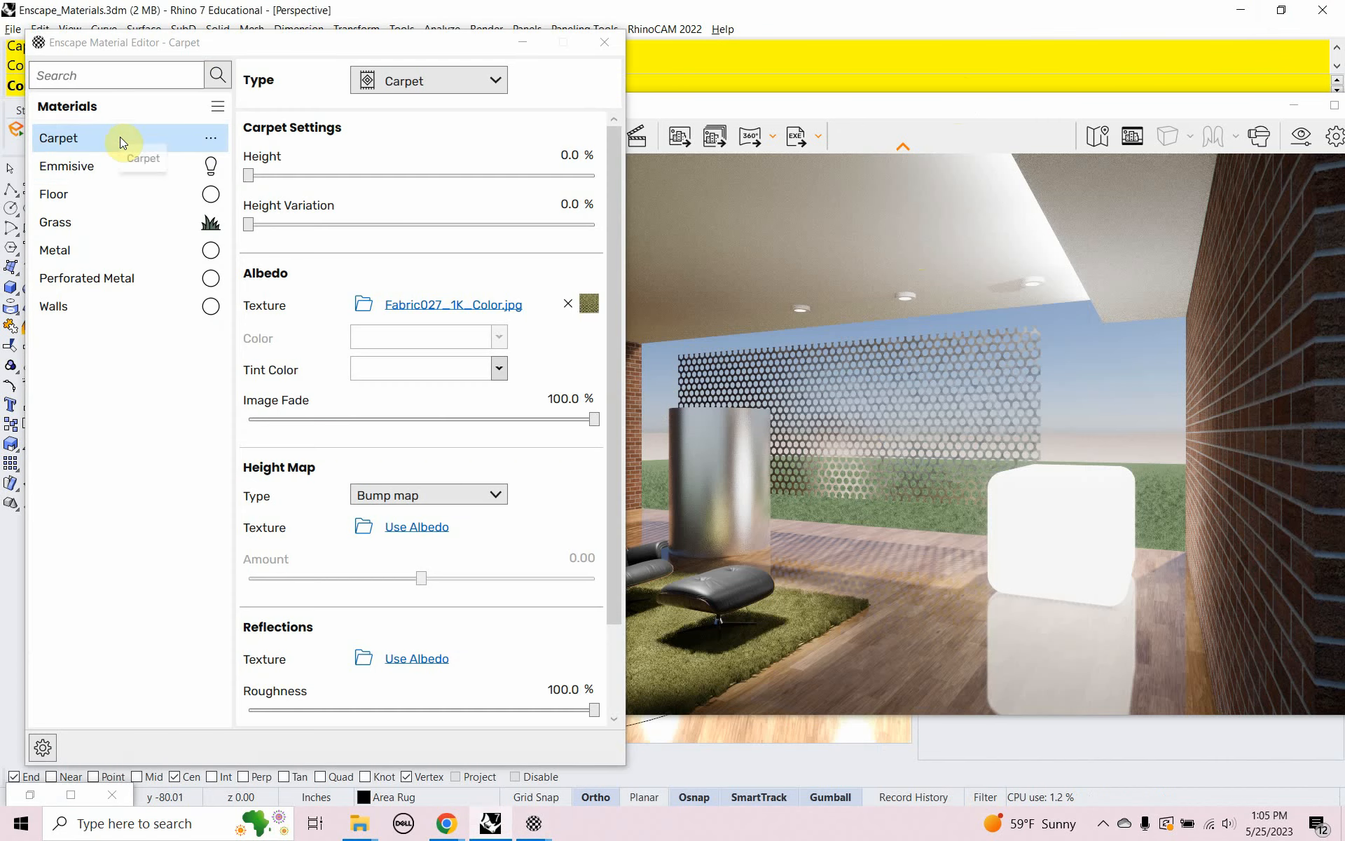
pyautogui.click(83, 200)
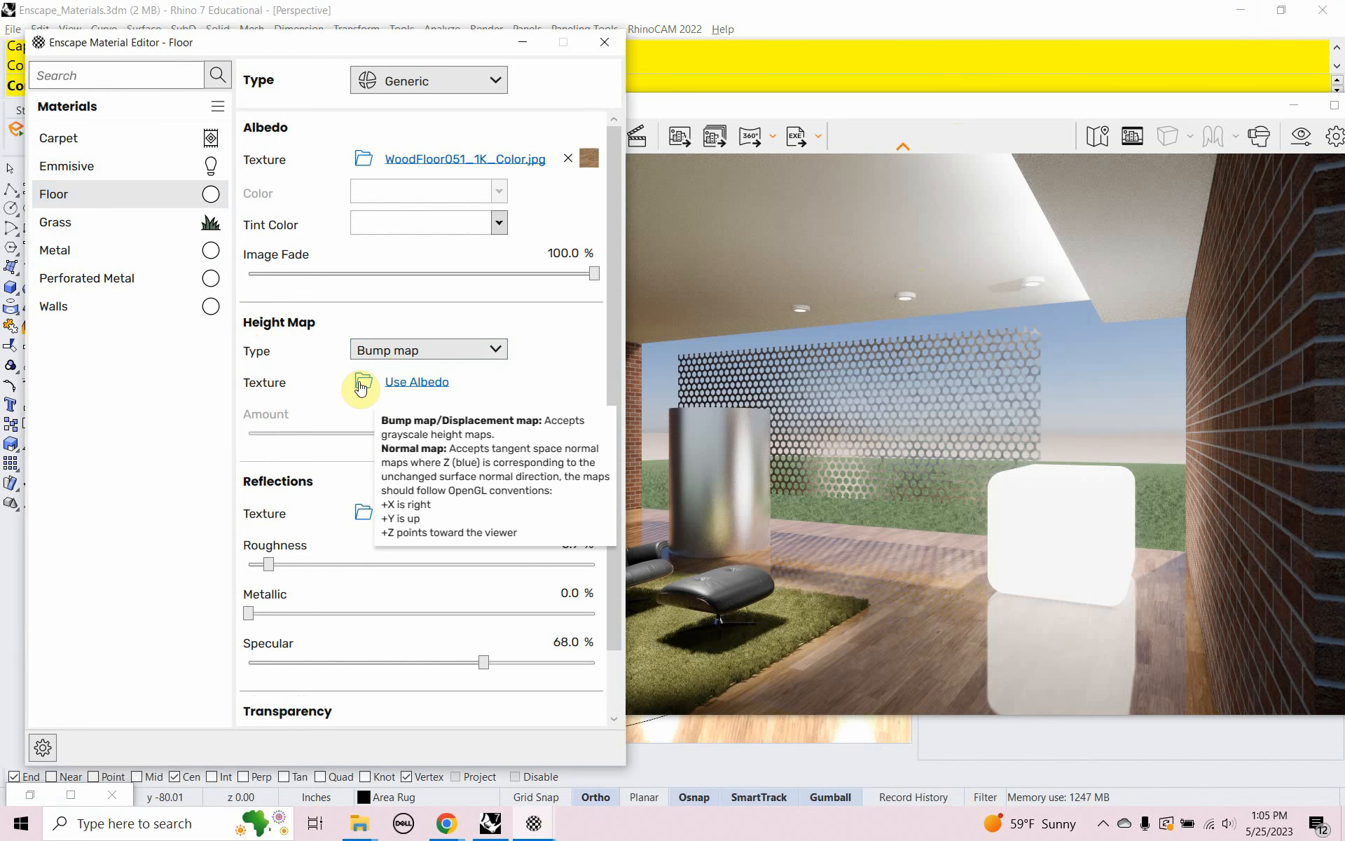
# Step: Browse to the WoodFloor051_1K-JPG (1) folder for the Floor's bump map texture and preview the WoodFloor051_1K_Displacement image
pyautogui.click(361, 382)
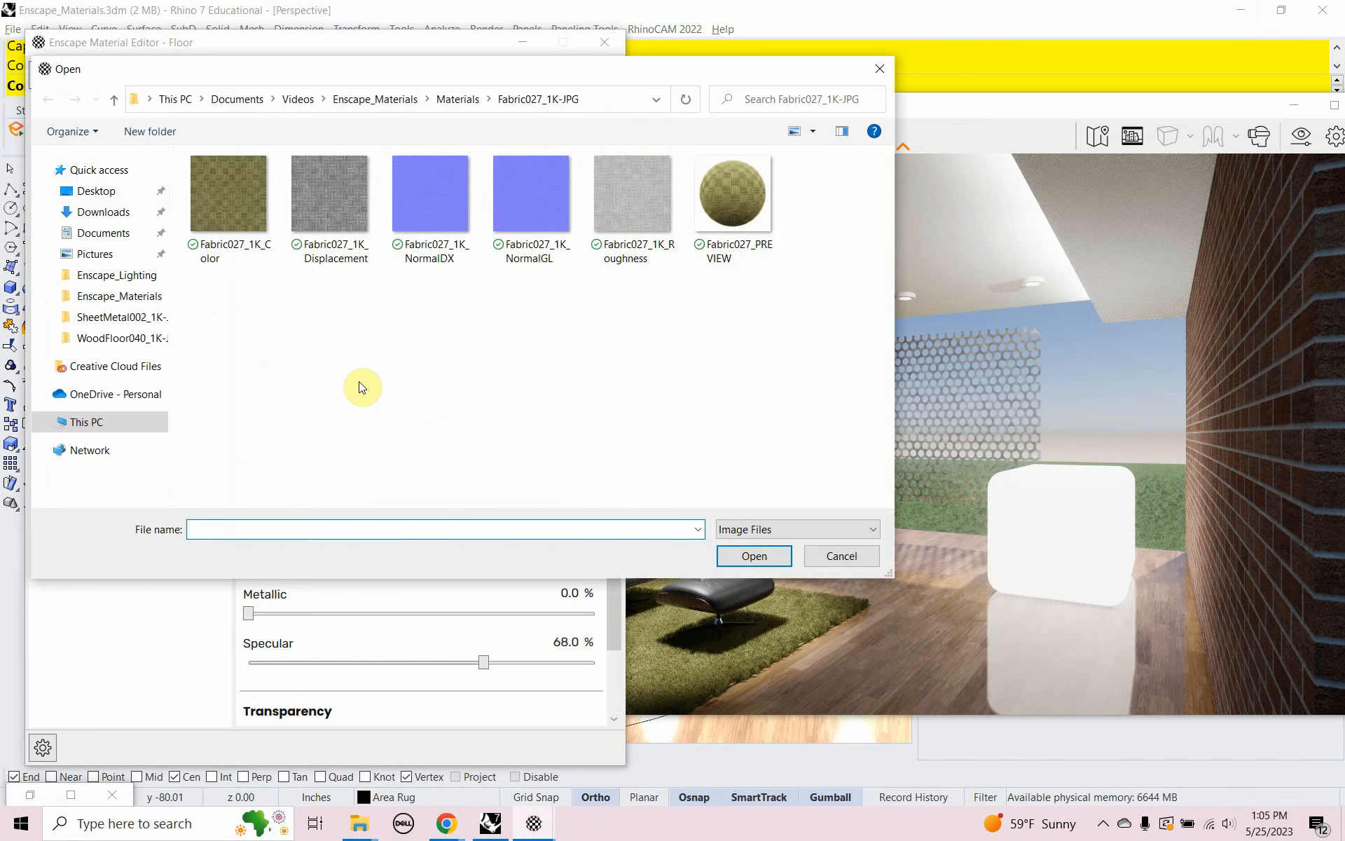
pyautogui.click(452, 99)
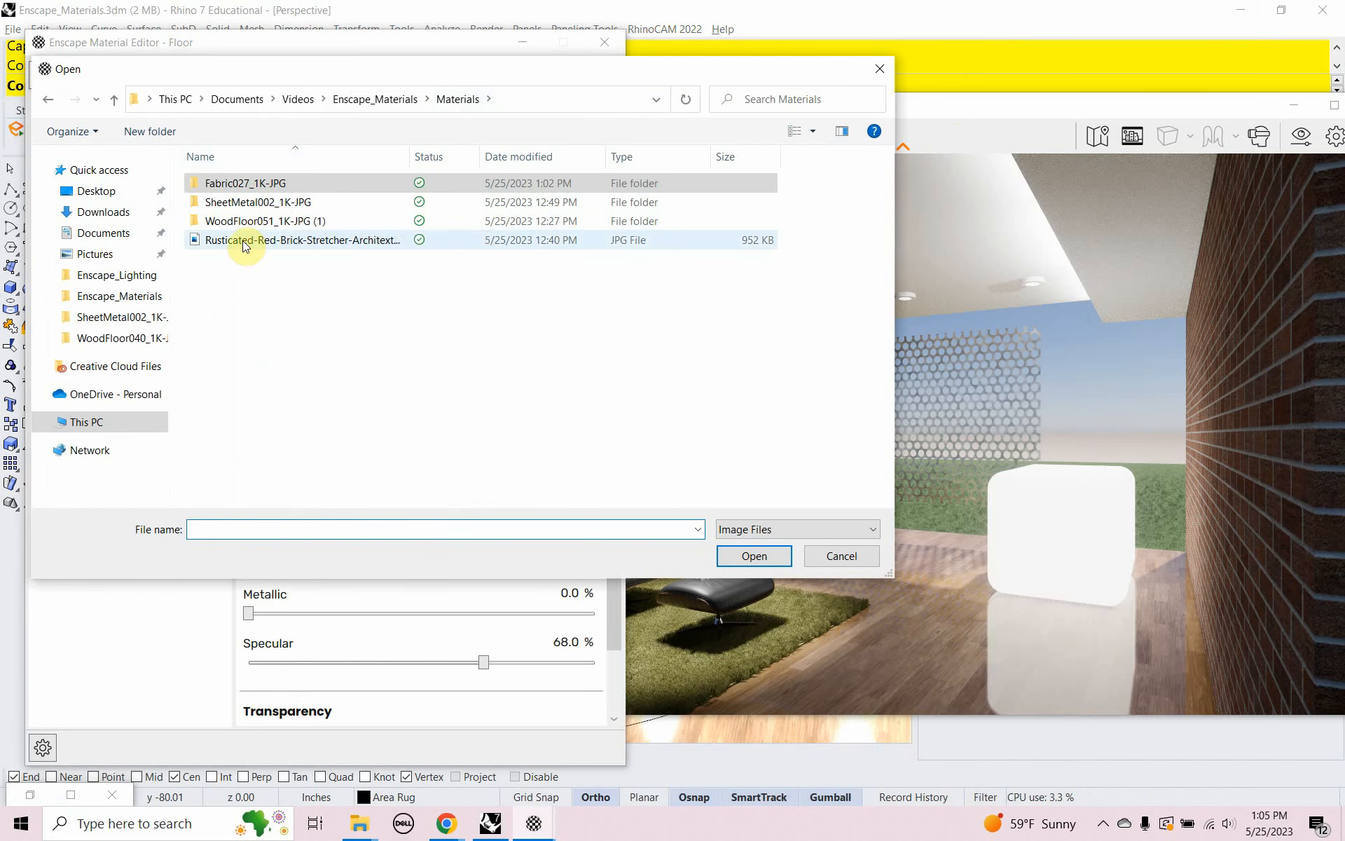
pyautogui.doubleClick(250, 220)
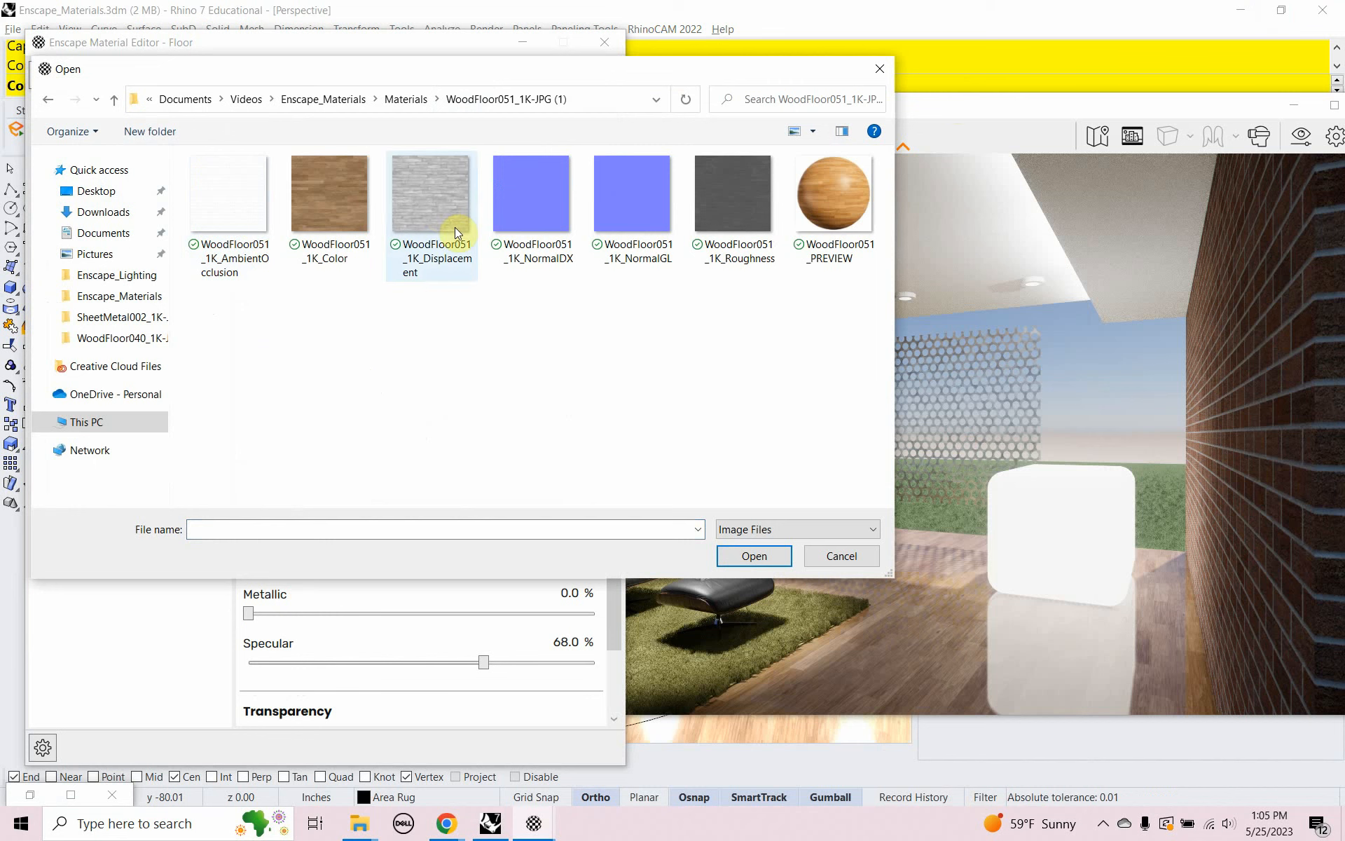
pyautogui.click(438, 210)
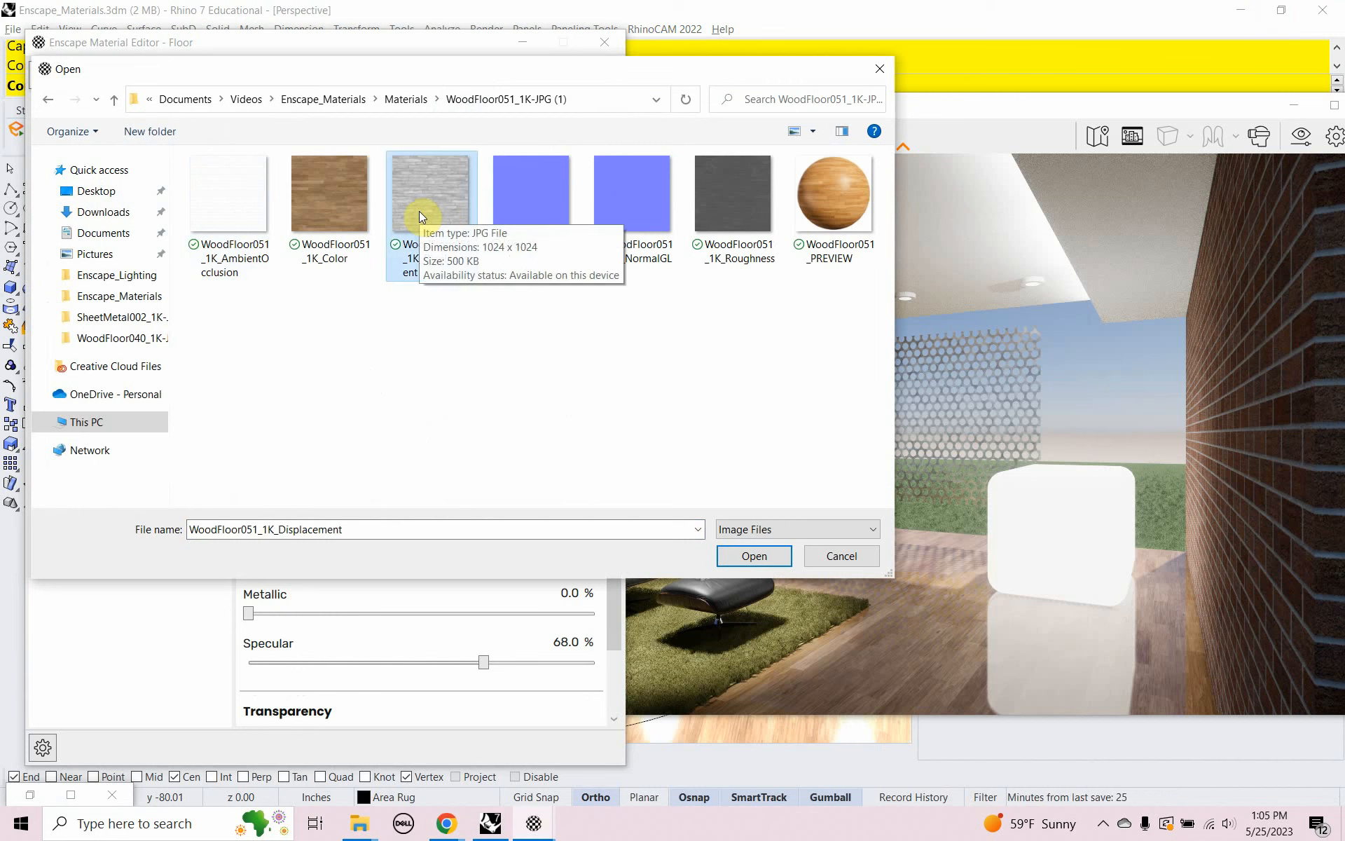
pyautogui.rightClick(428, 206)
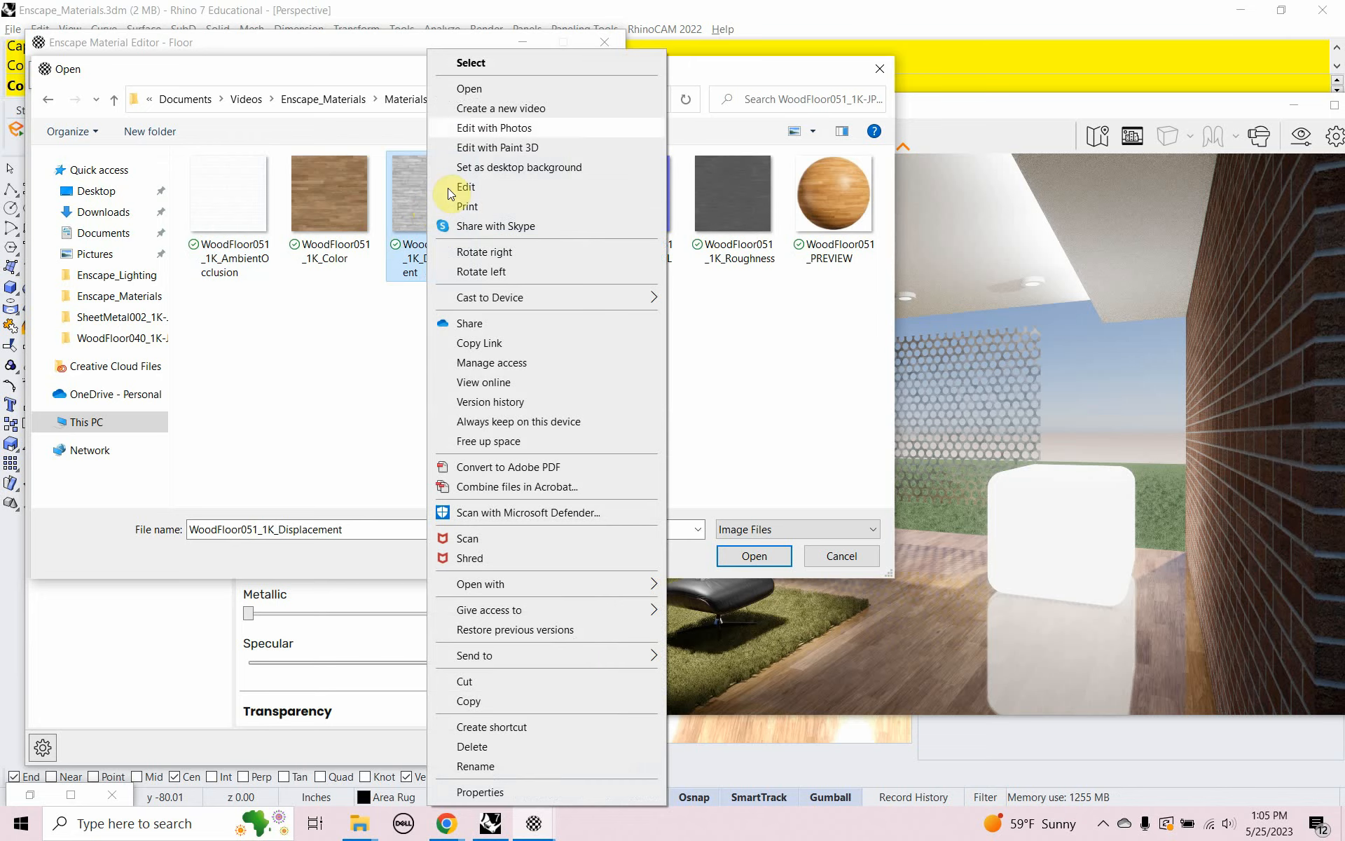
pyautogui.click(473, 90)
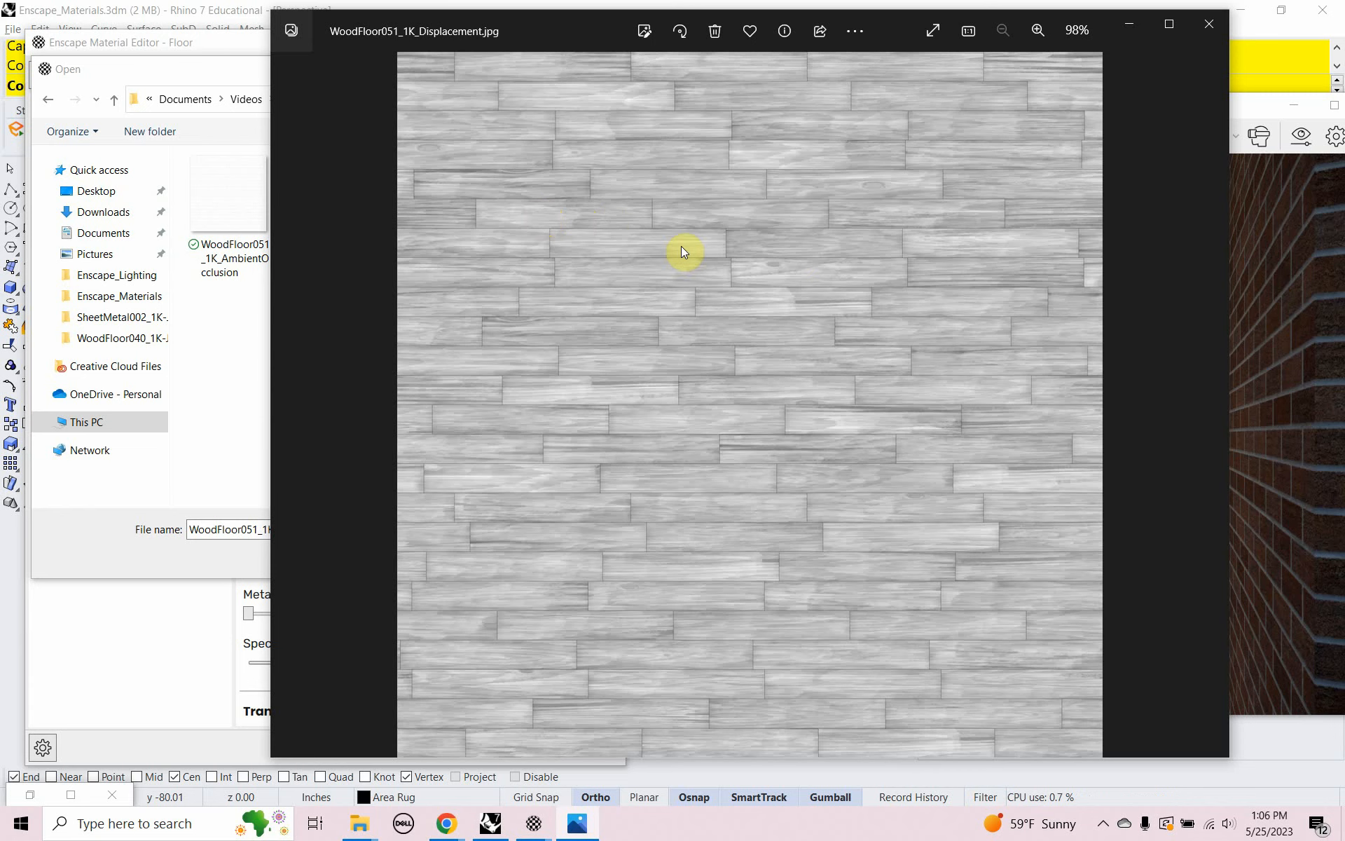
# Step: Close the image preview, try WoodFloor051_1K_Roughness as the Floor's bump map texture, and remove it again
pyautogui.click(1204, 36)
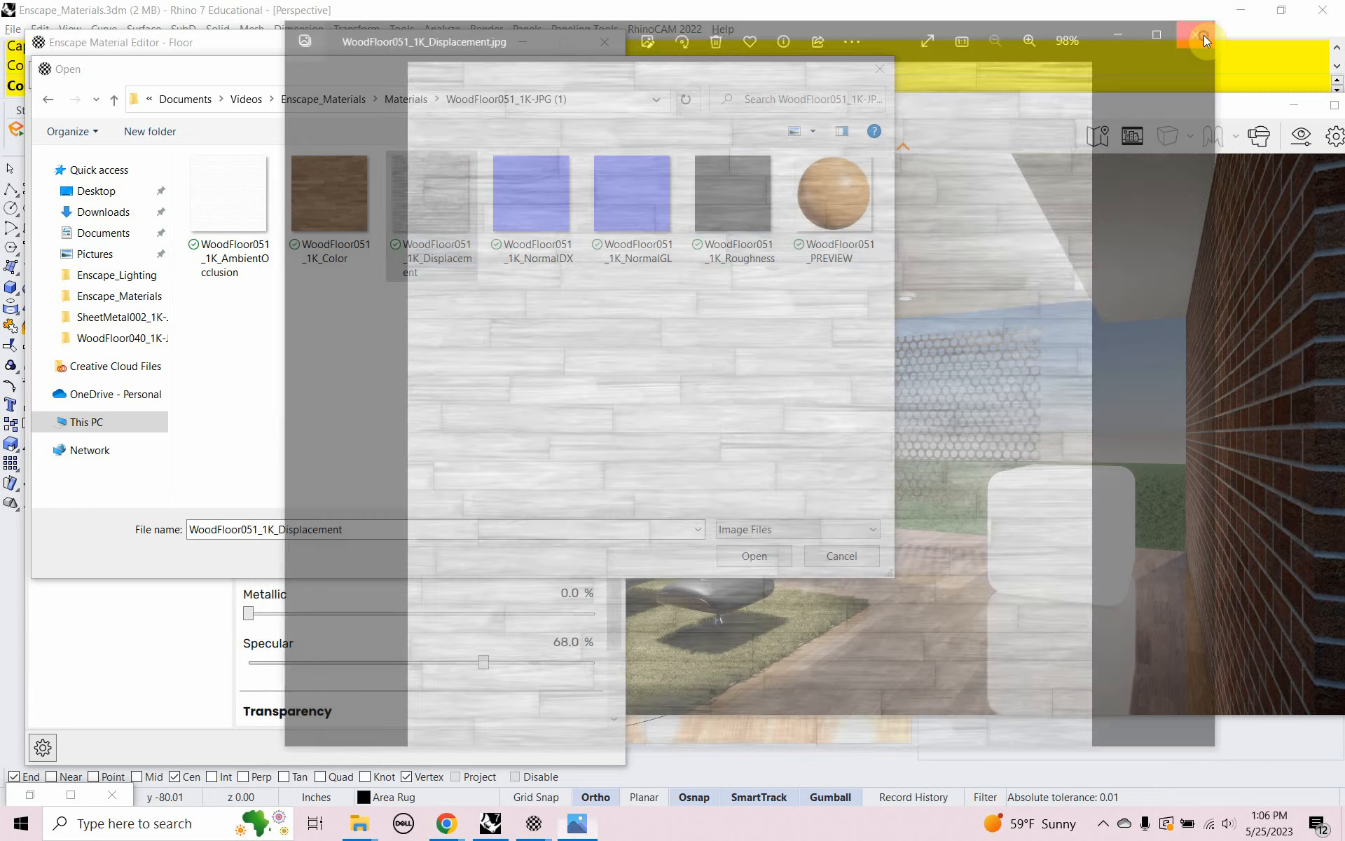
pyautogui.doubleClick(756, 191)
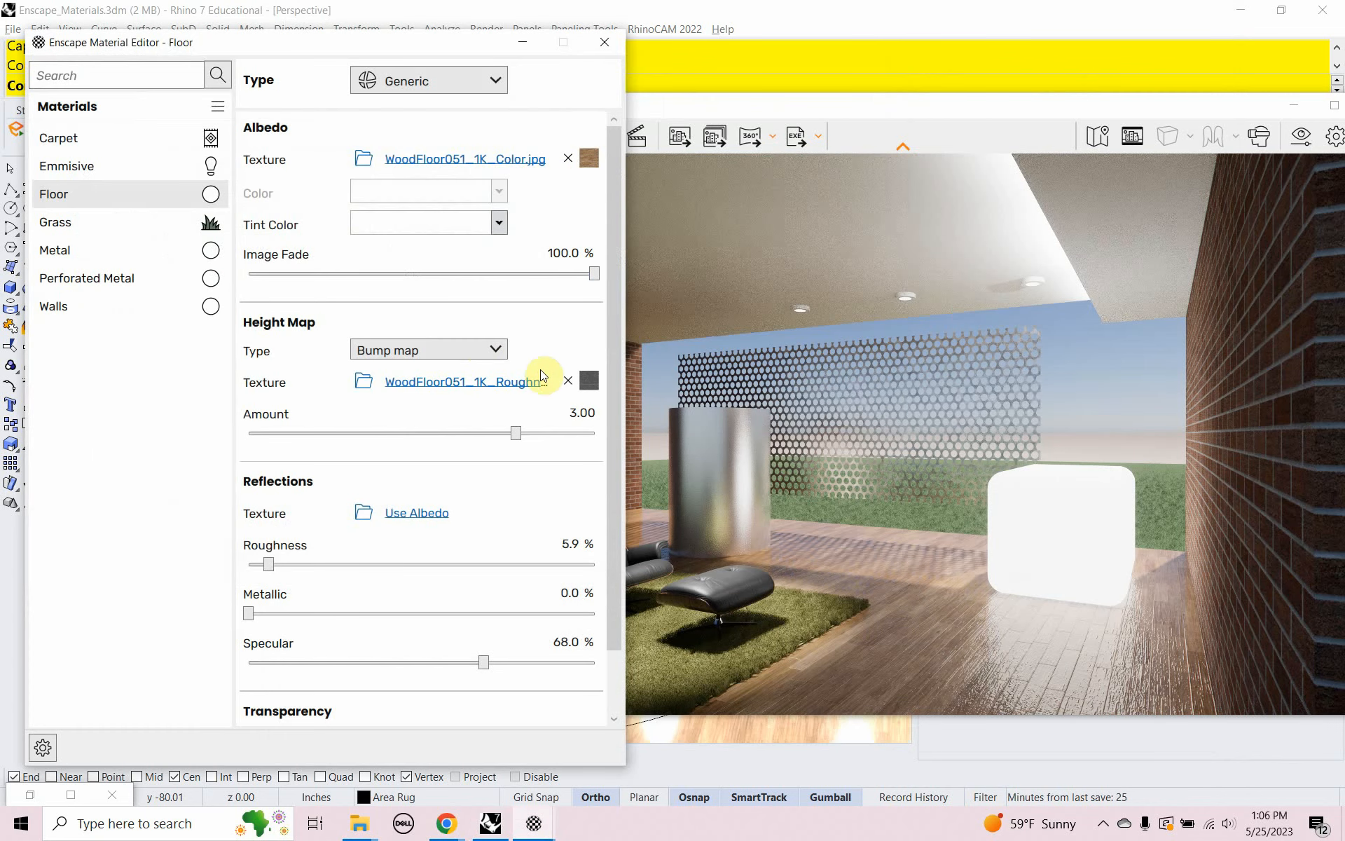
pyautogui.click(565, 382)
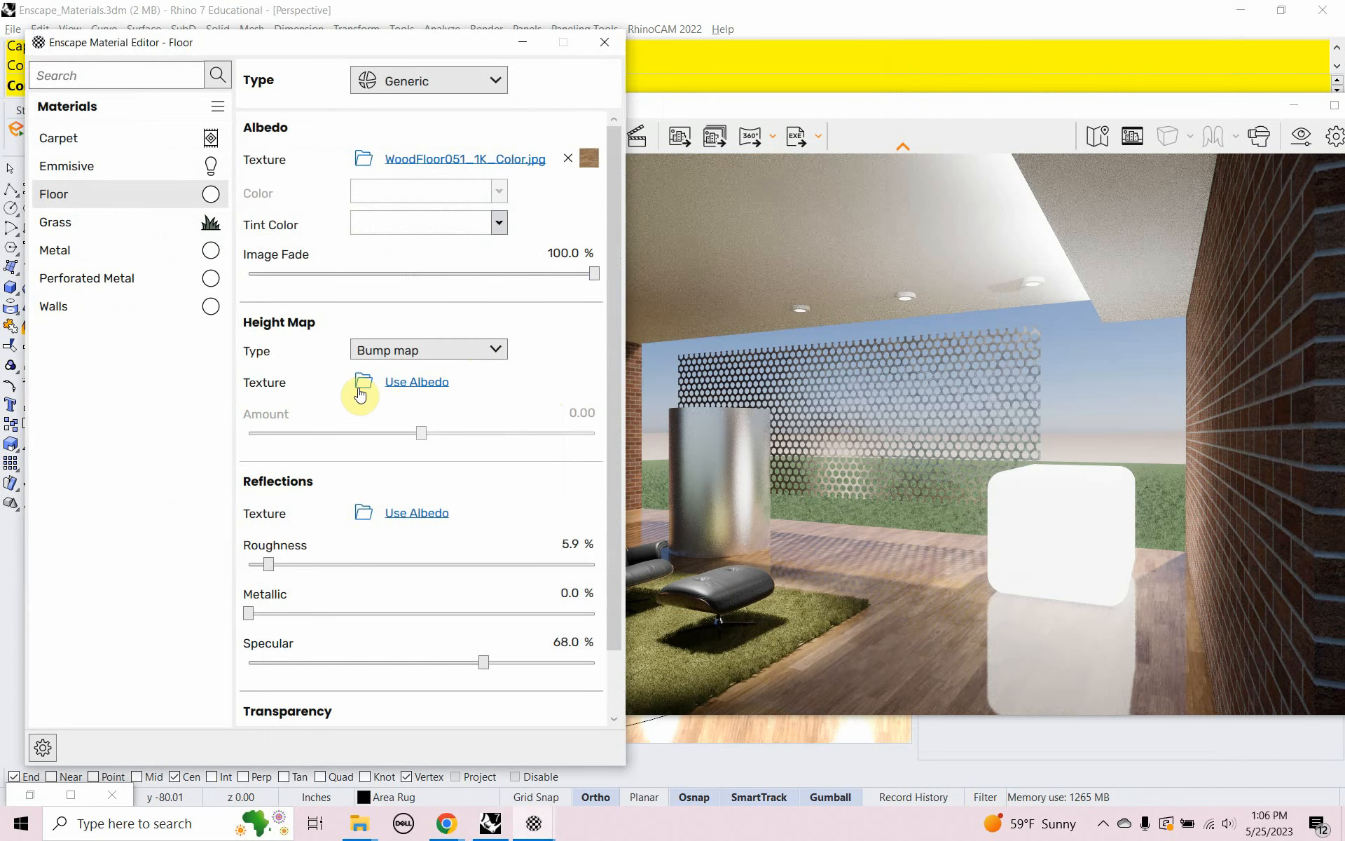
# Step: Browse for a new Floor bump map texture and preview the WoodFloor051_1K_Roughness image
pyautogui.click(364, 381)
pyautogui.click(735, 211)
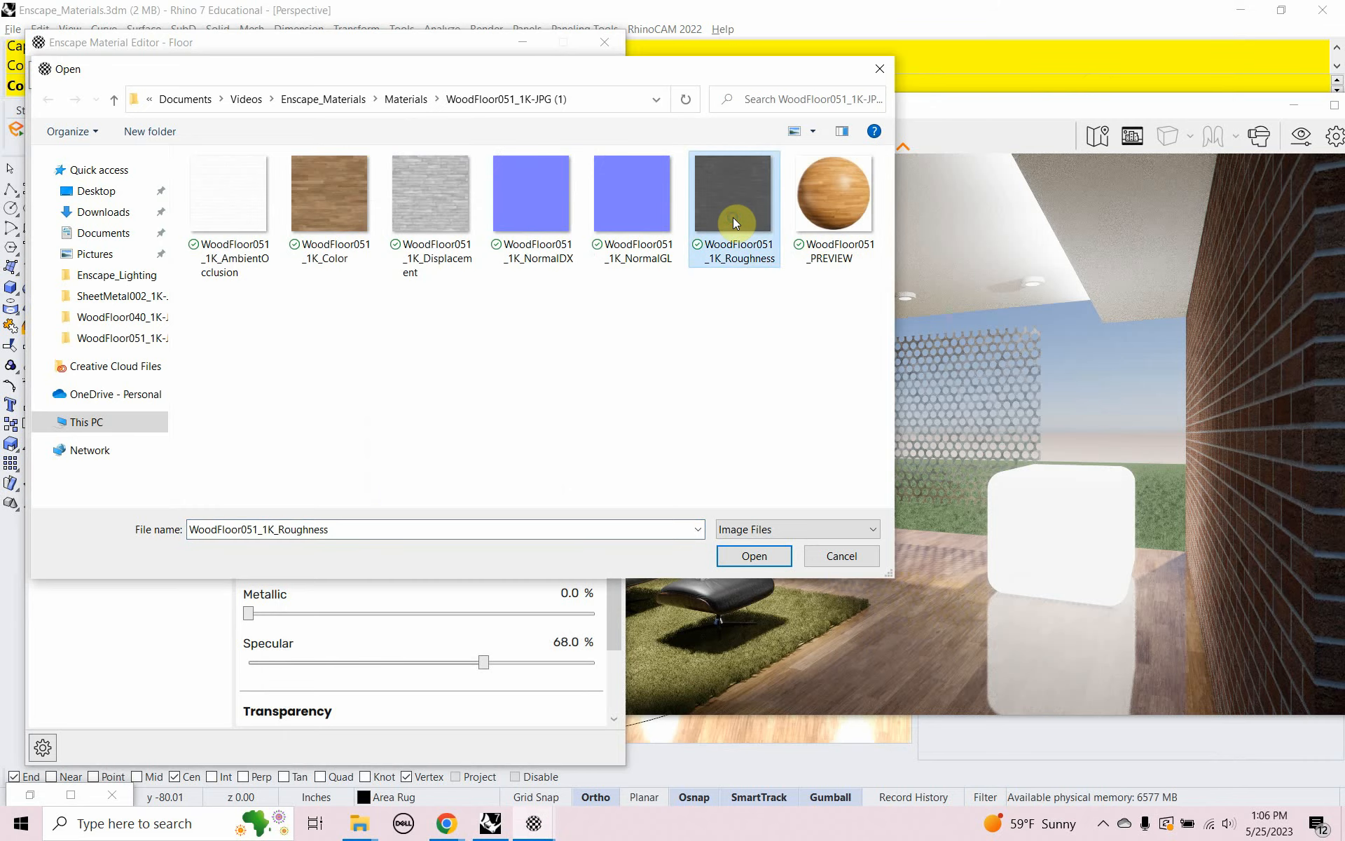
pyautogui.rightClick(736, 214)
pyautogui.click(775, 89)
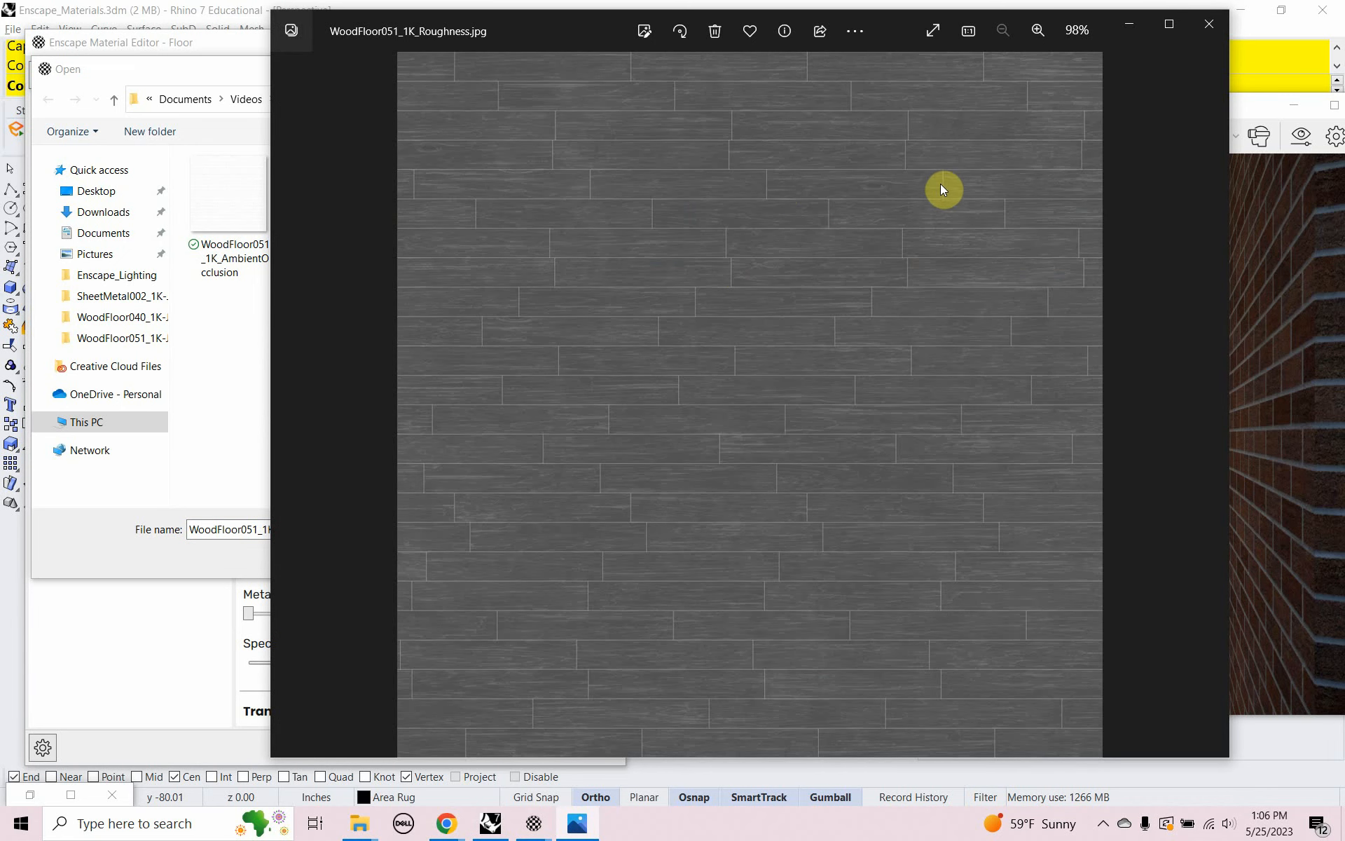
pyautogui.click(1214, 28)
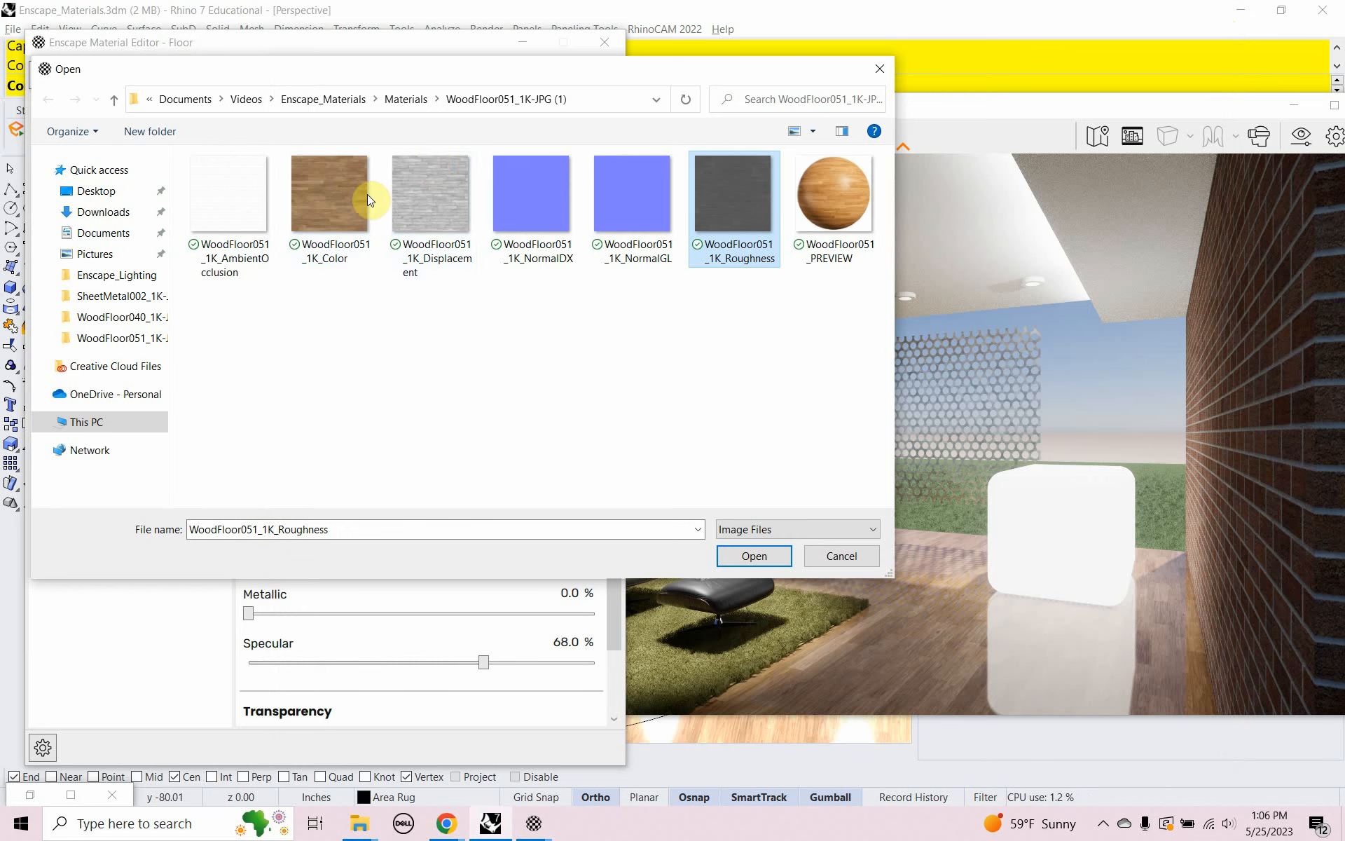
# Step: Load WoodFloor051_1K_Displacement as the Floor's bump map and raise the bump amount to 10.00
pyautogui.click(395, 194)
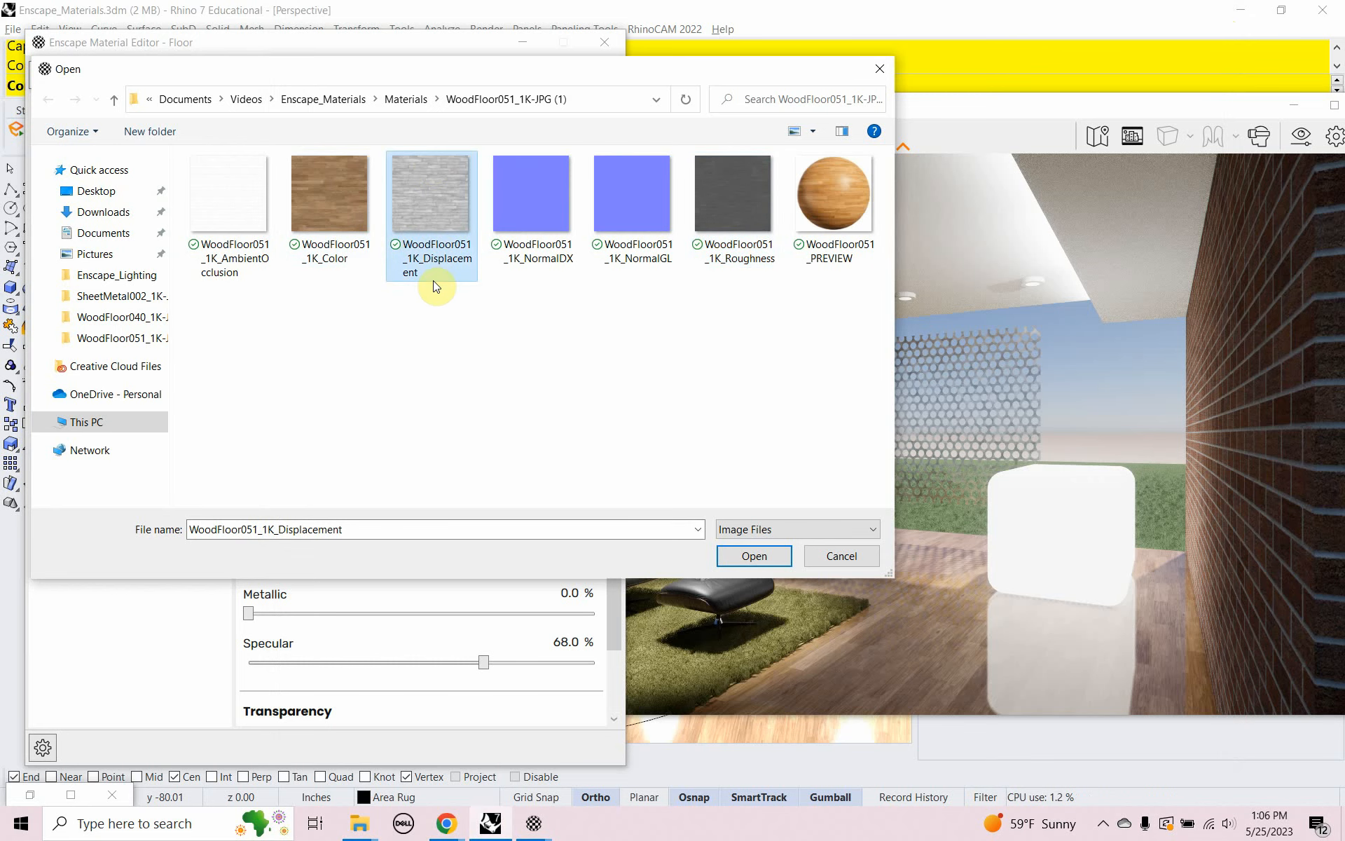
pyautogui.click(731, 557)
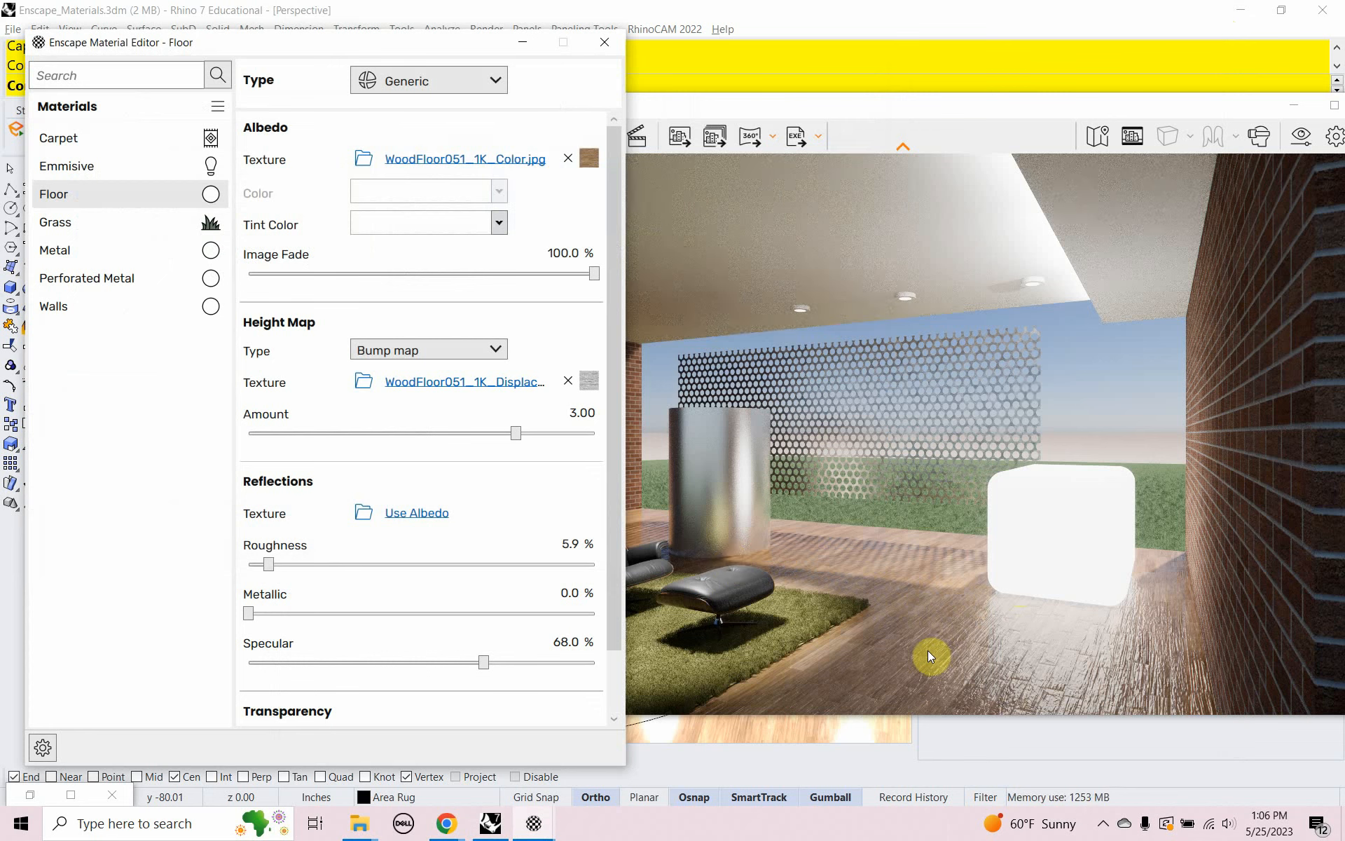
pyautogui.scroll(-2, 612, 407)
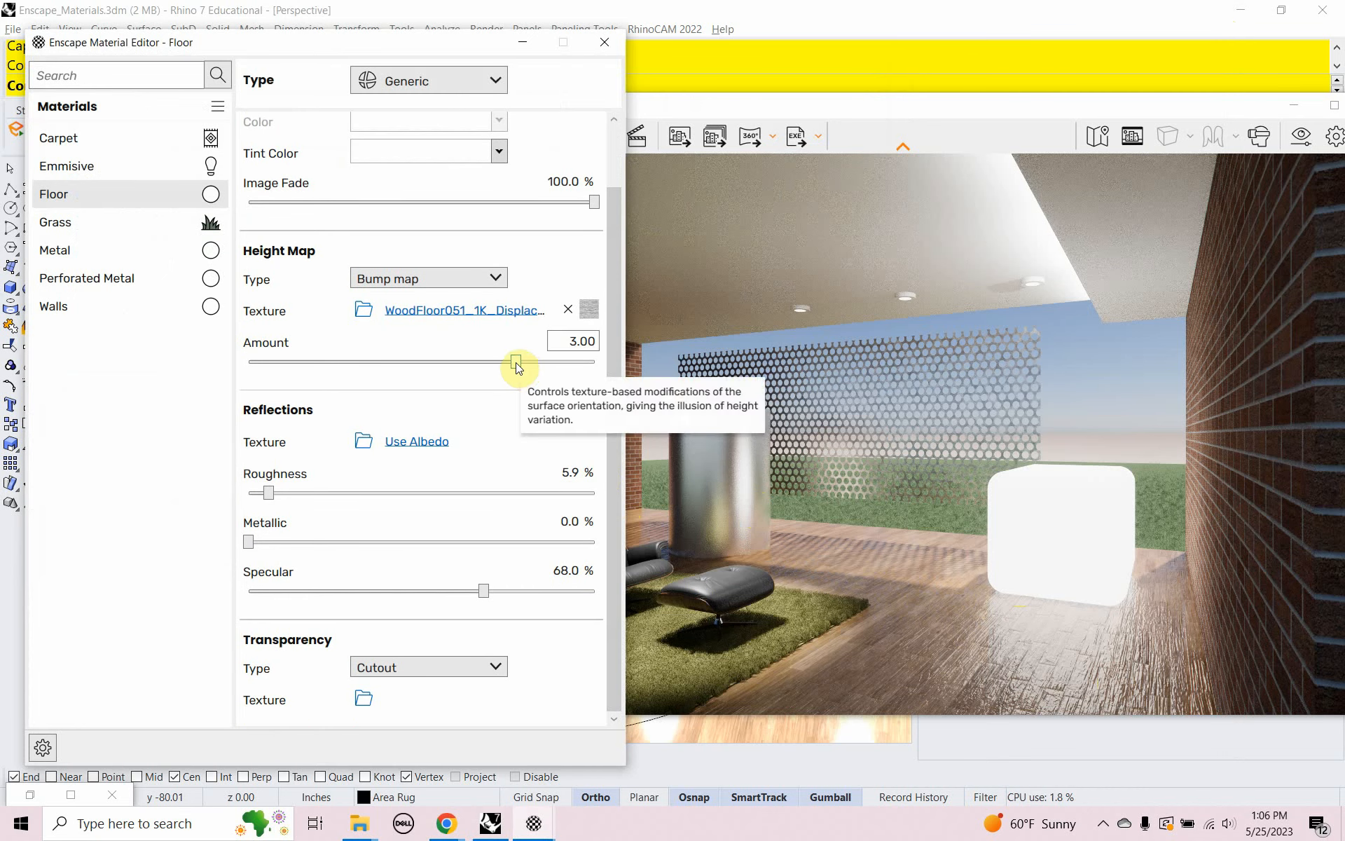
pyautogui.moveTo(518, 365); pyautogui.dragTo(601, 379)
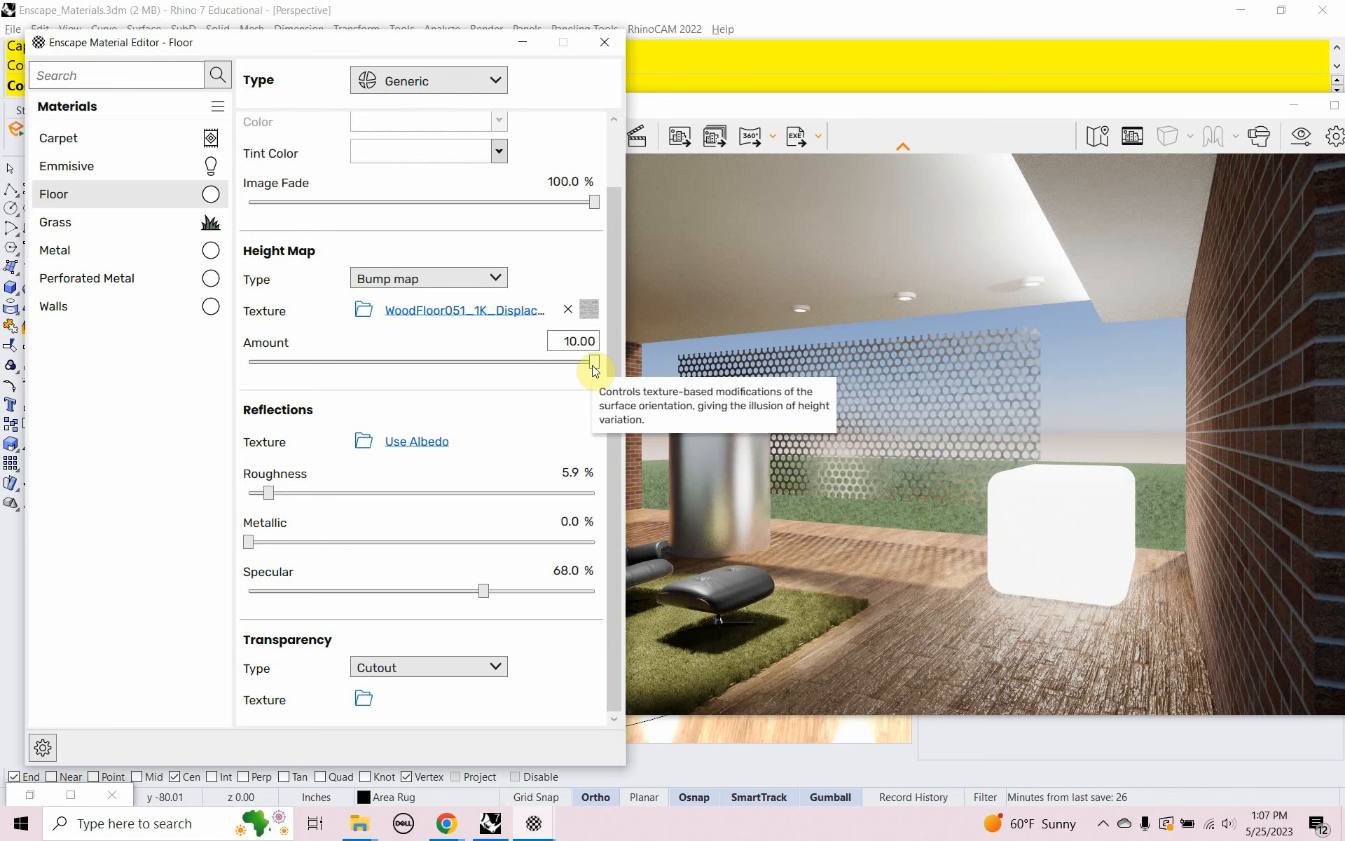
# Step: Add the line "Self Illumination (Emmisive)" below Bump Map in the Grasshopper topic outline
pyautogui.click(28, 793)
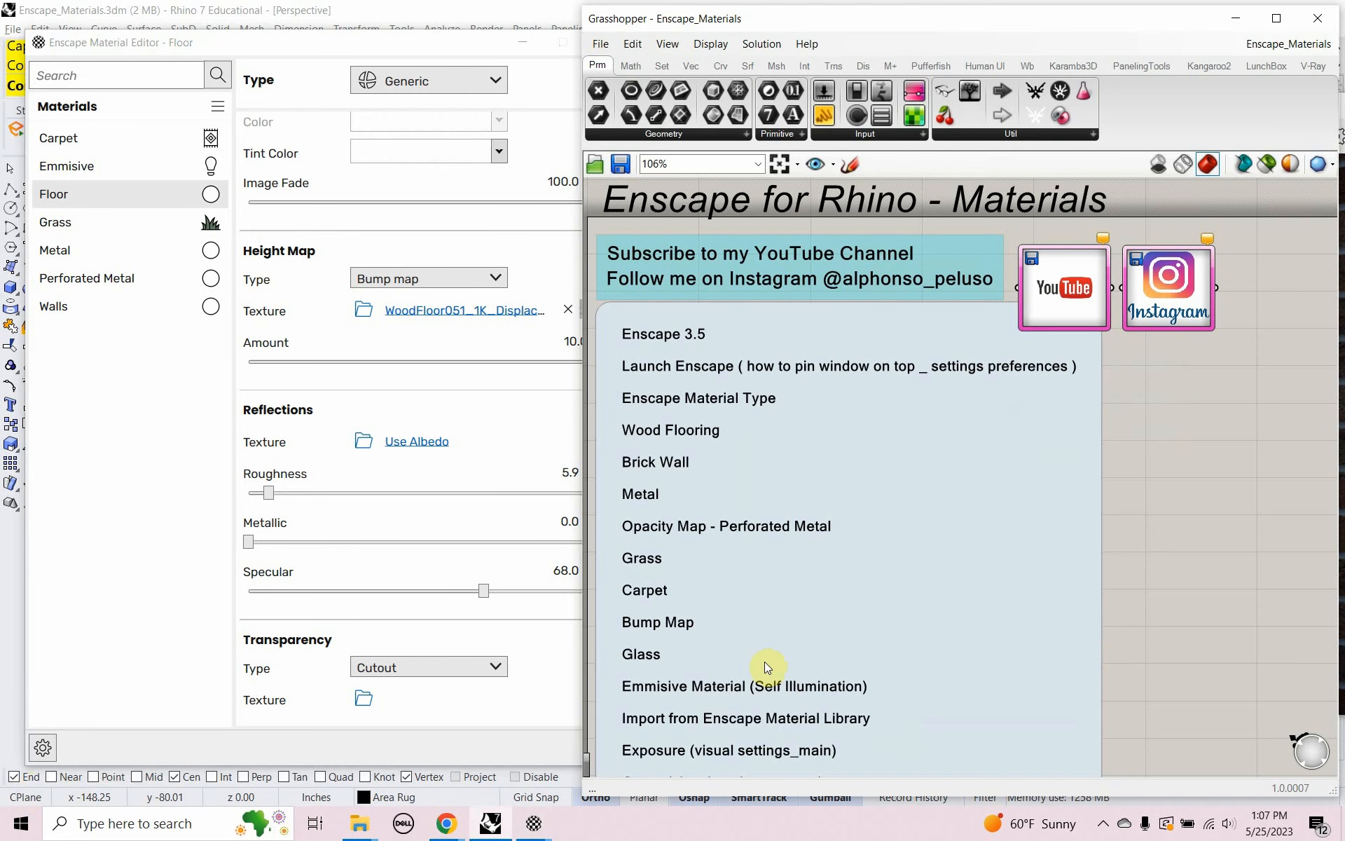
pyautogui.scroll(-3, 767, 639)
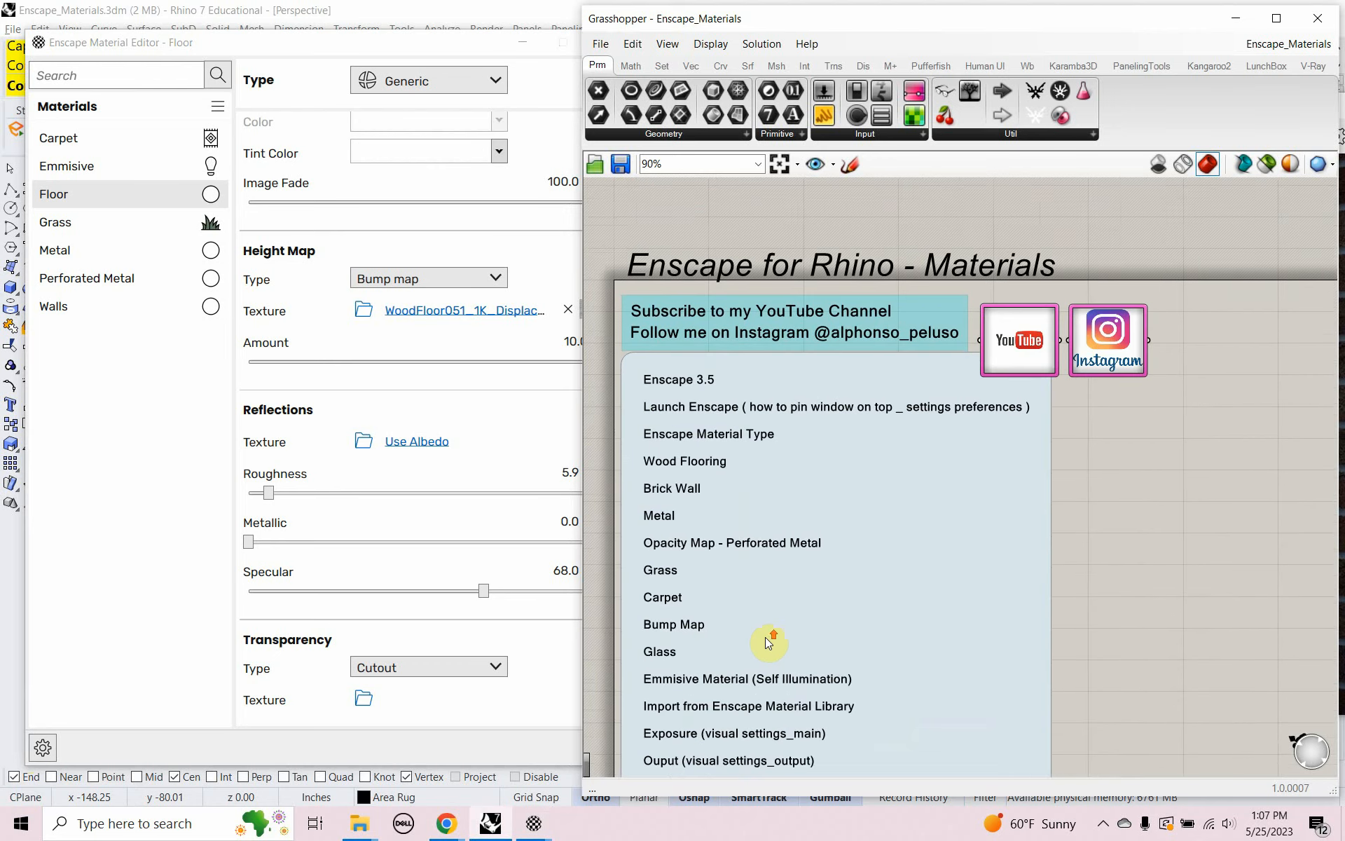
pyautogui.moveTo(759, 645); pyautogui.dragTo(757, 564, button='right')
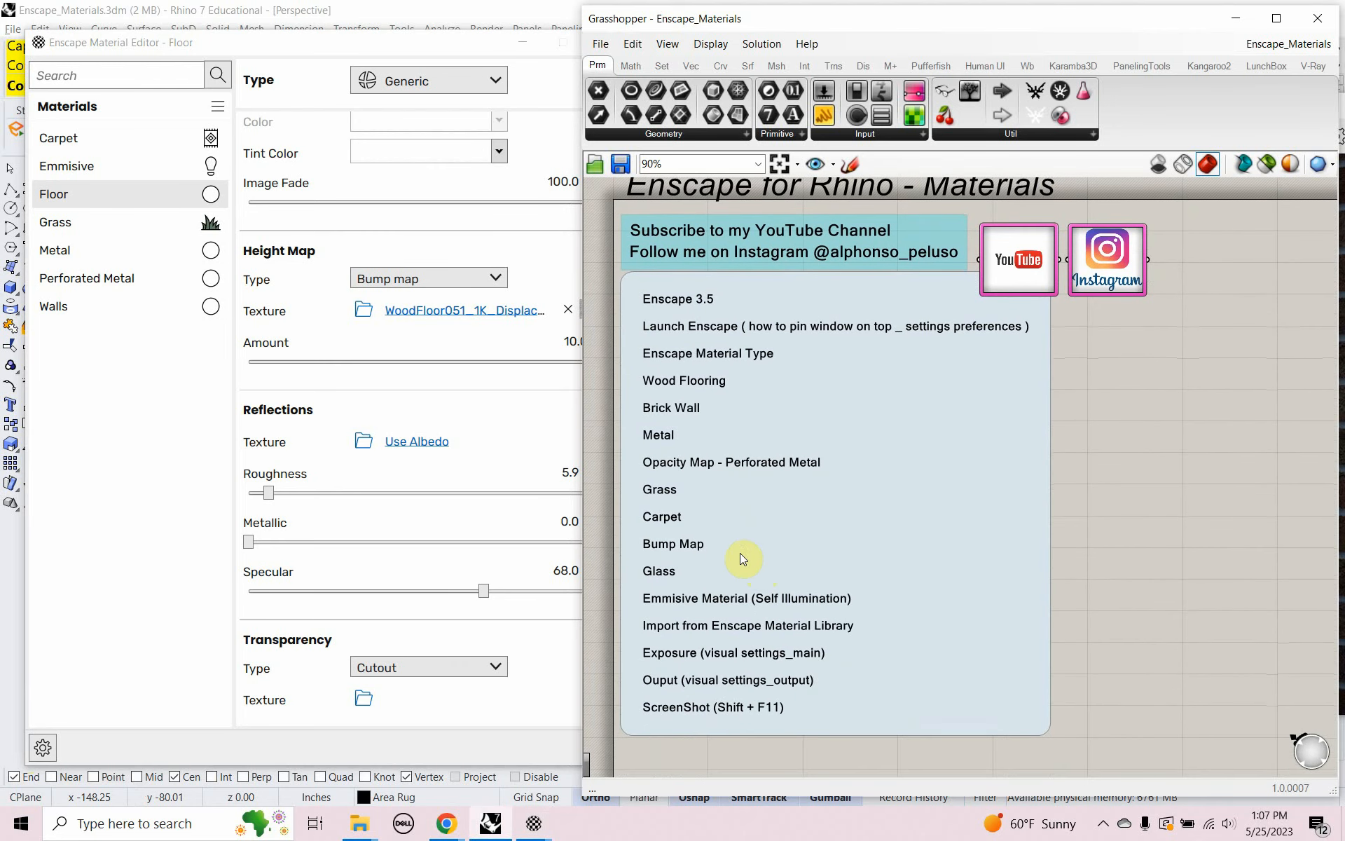
pyautogui.scroll(2, 712, 551)
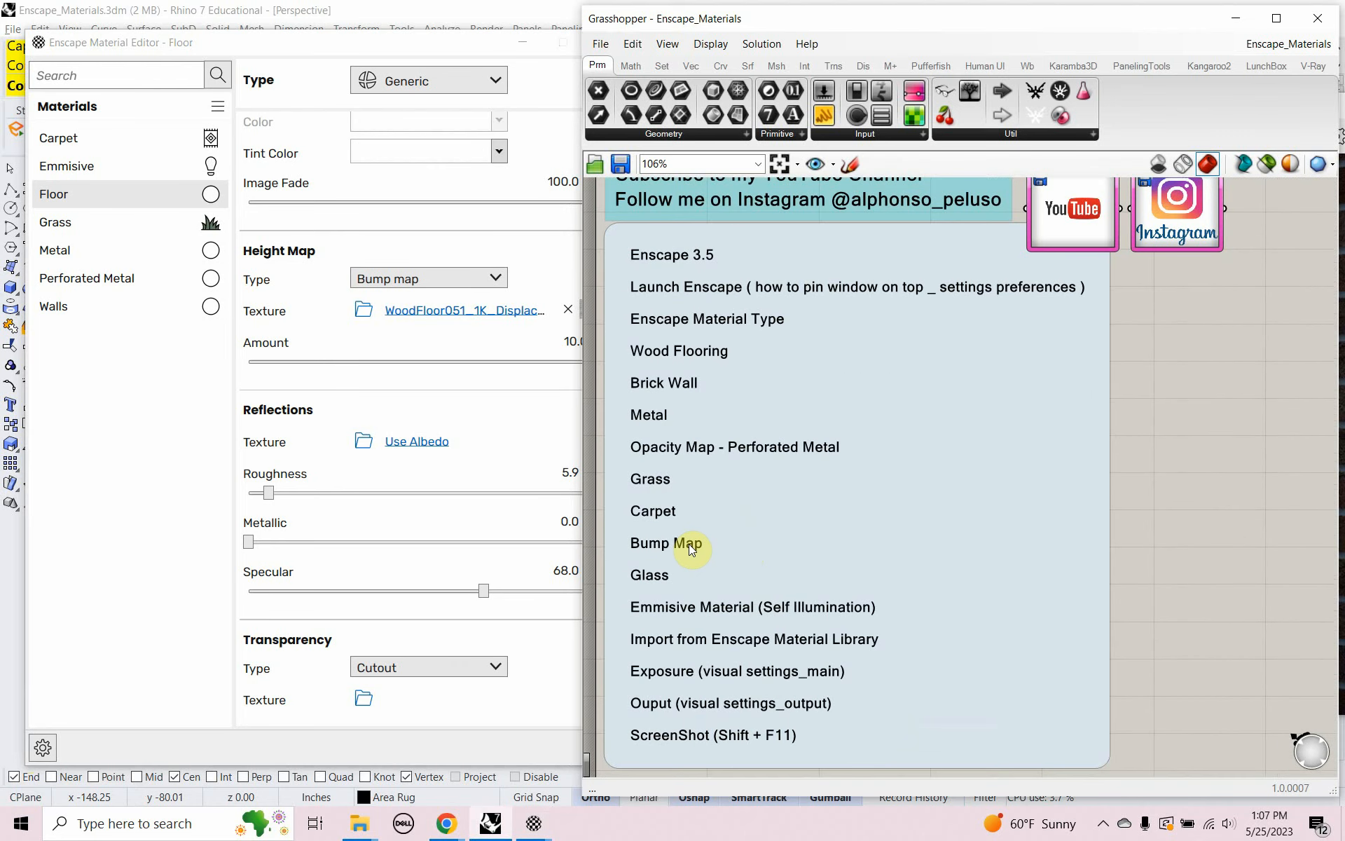
pyautogui.click(688, 544)
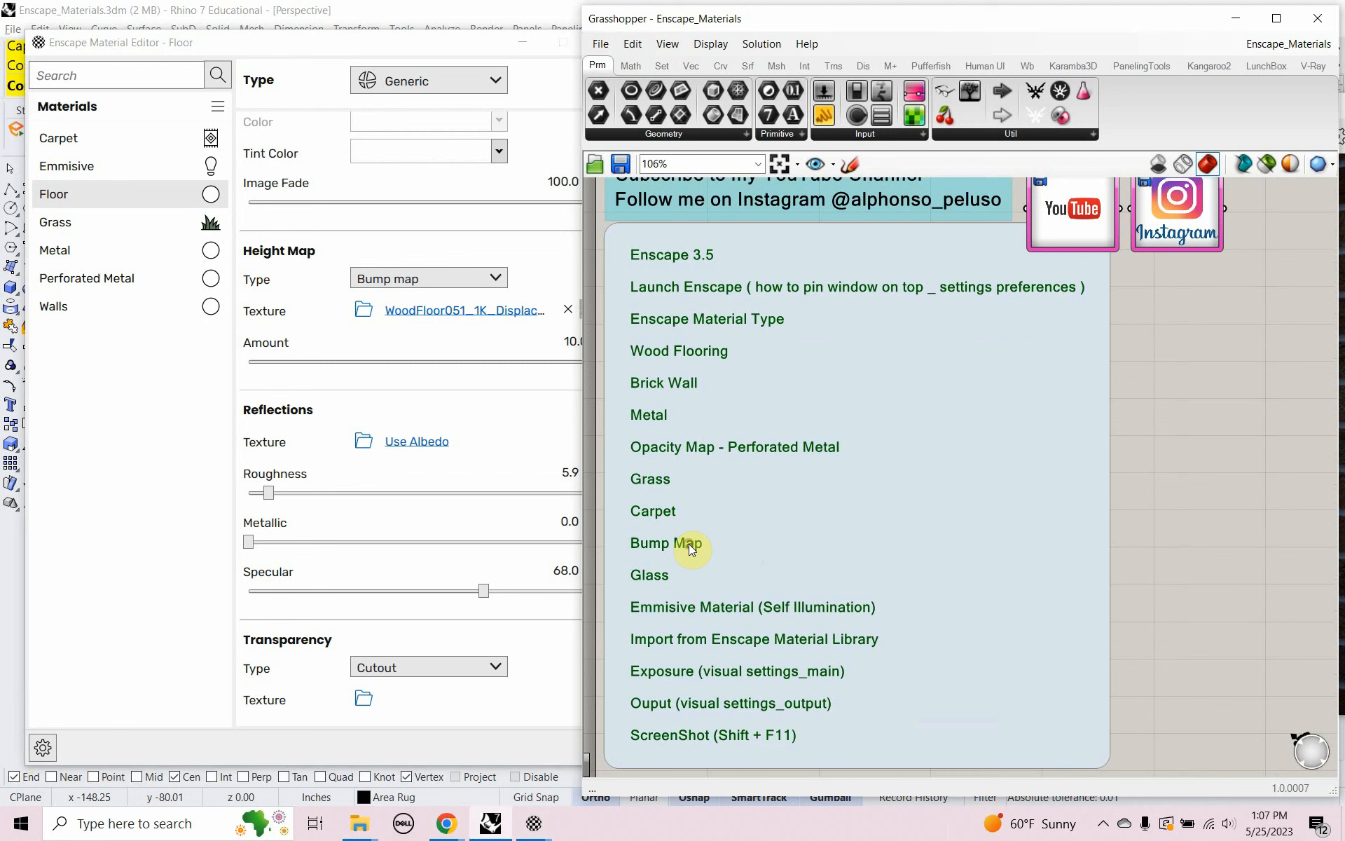
pyautogui.doubleClick(689, 544)
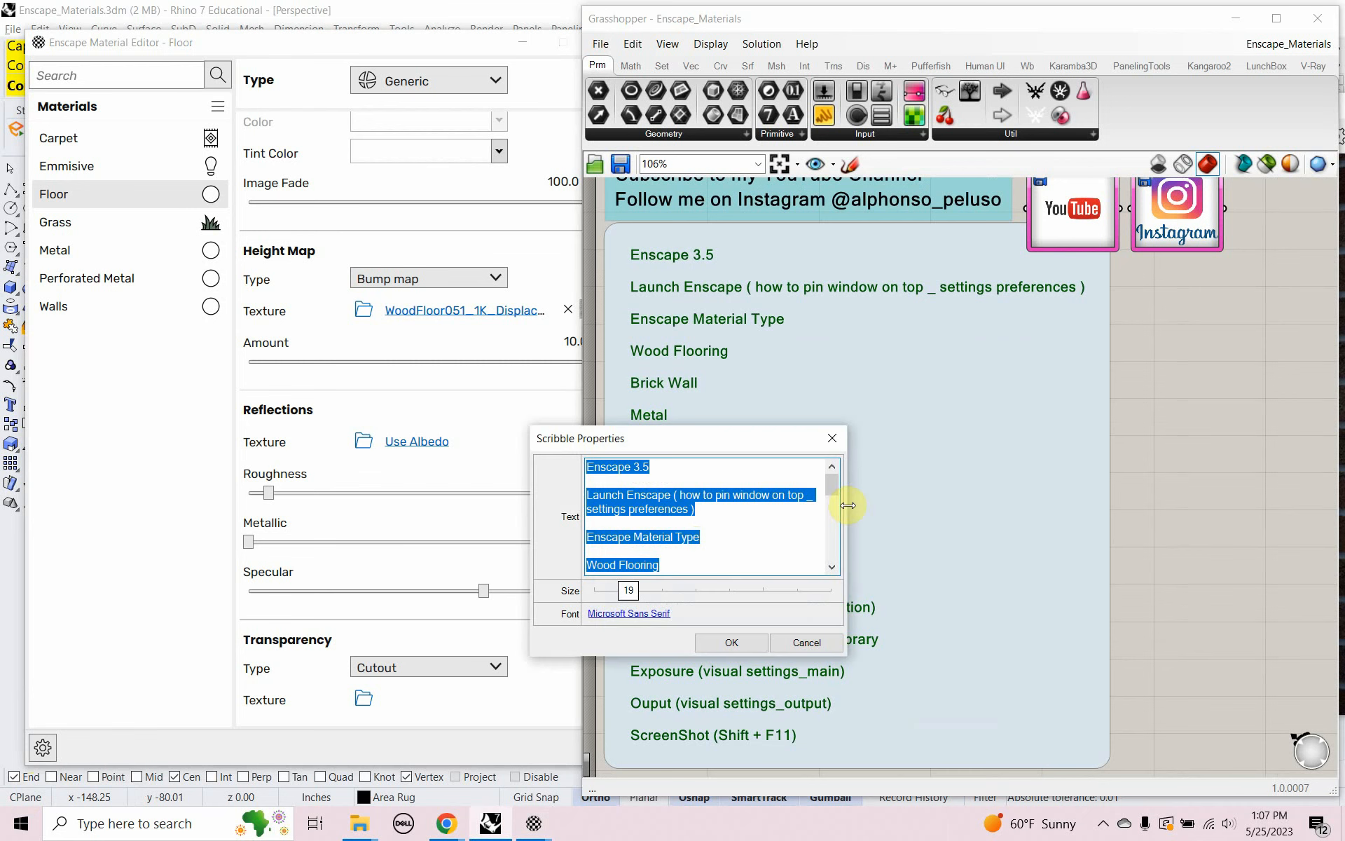
pyautogui.moveTo(838, 490); pyautogui.dragTo(830, 534)
pyautogui.click(643, 494)
pyautogui.press('Return')
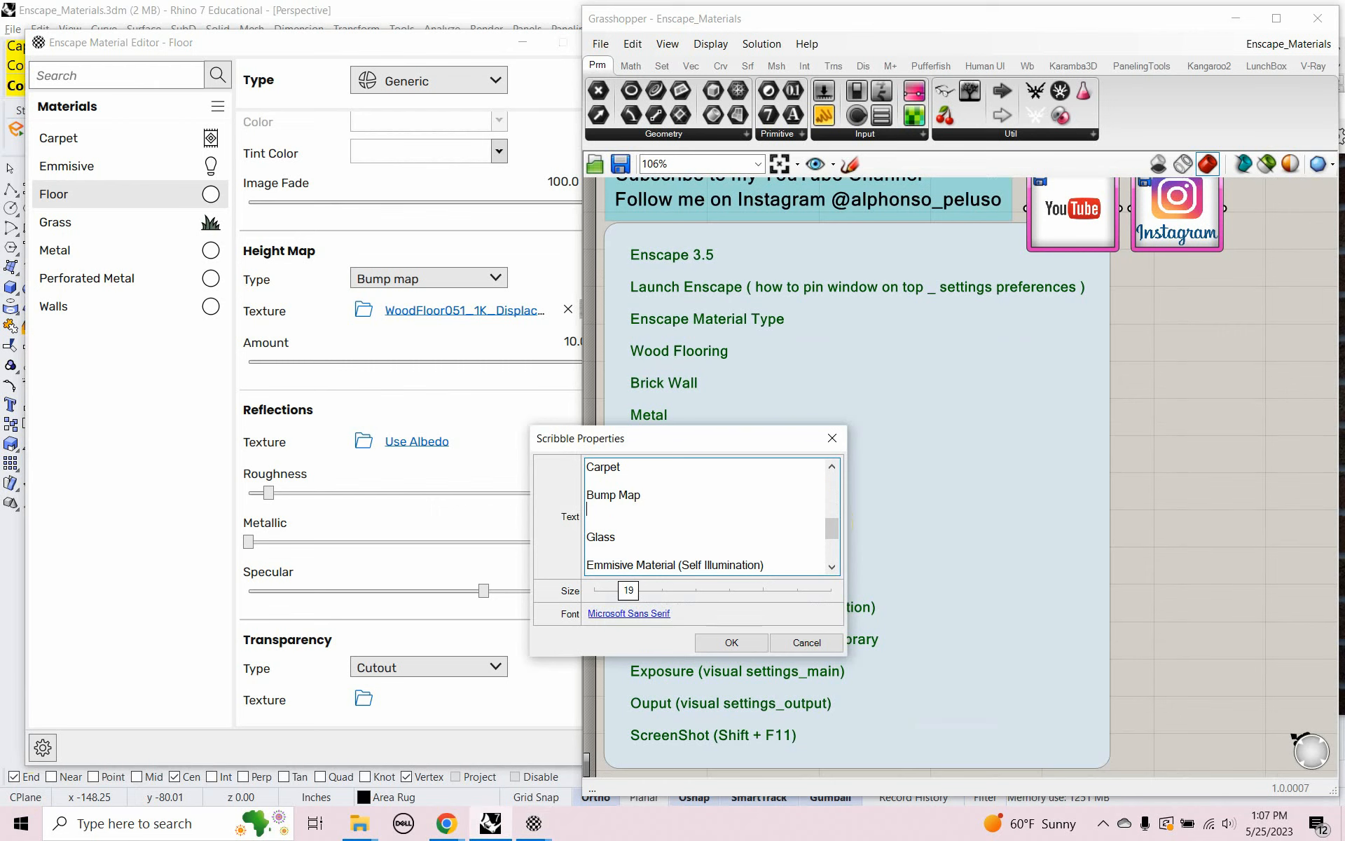
pyautogui.write('Self ')
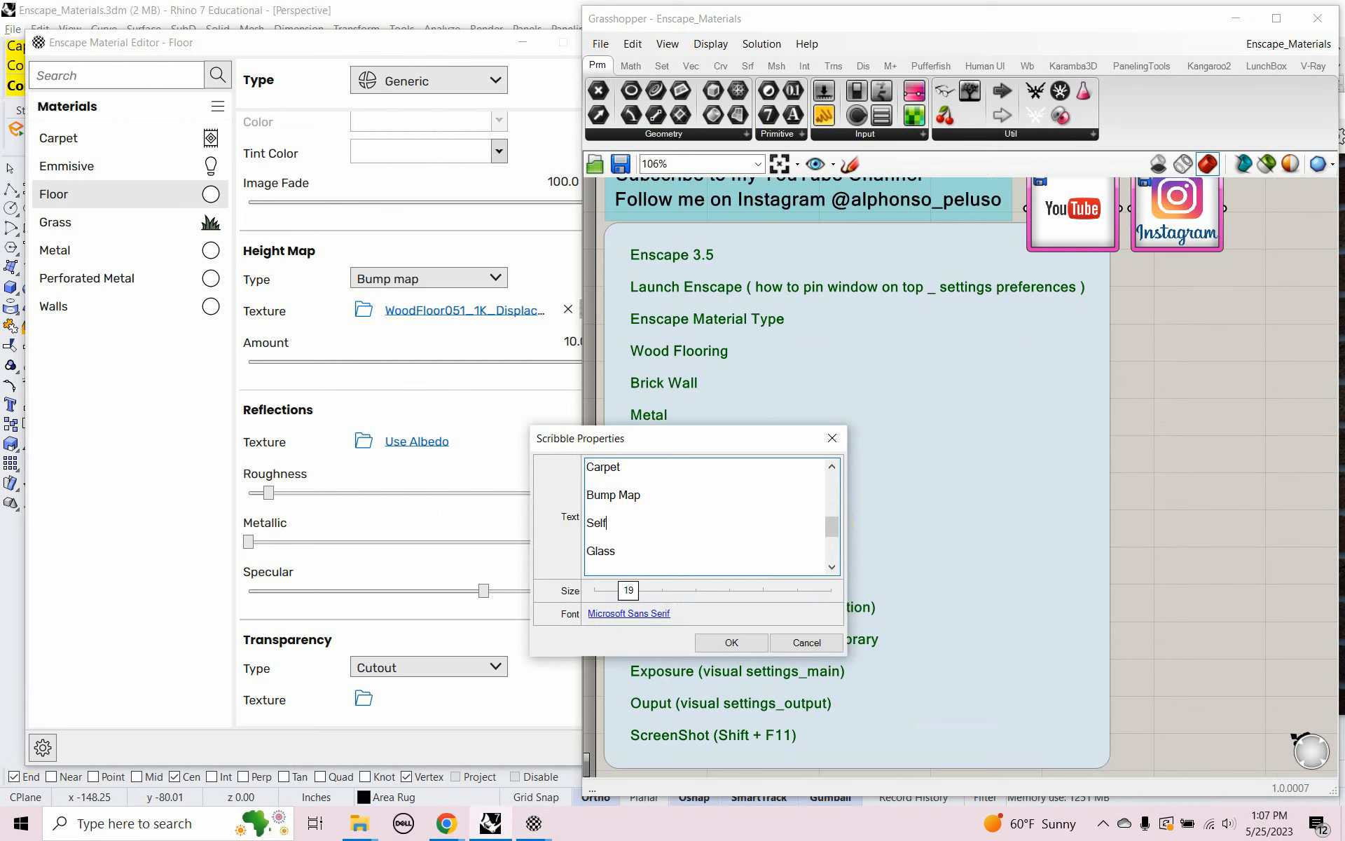
pyautogui.write('Illumination (Emmi')
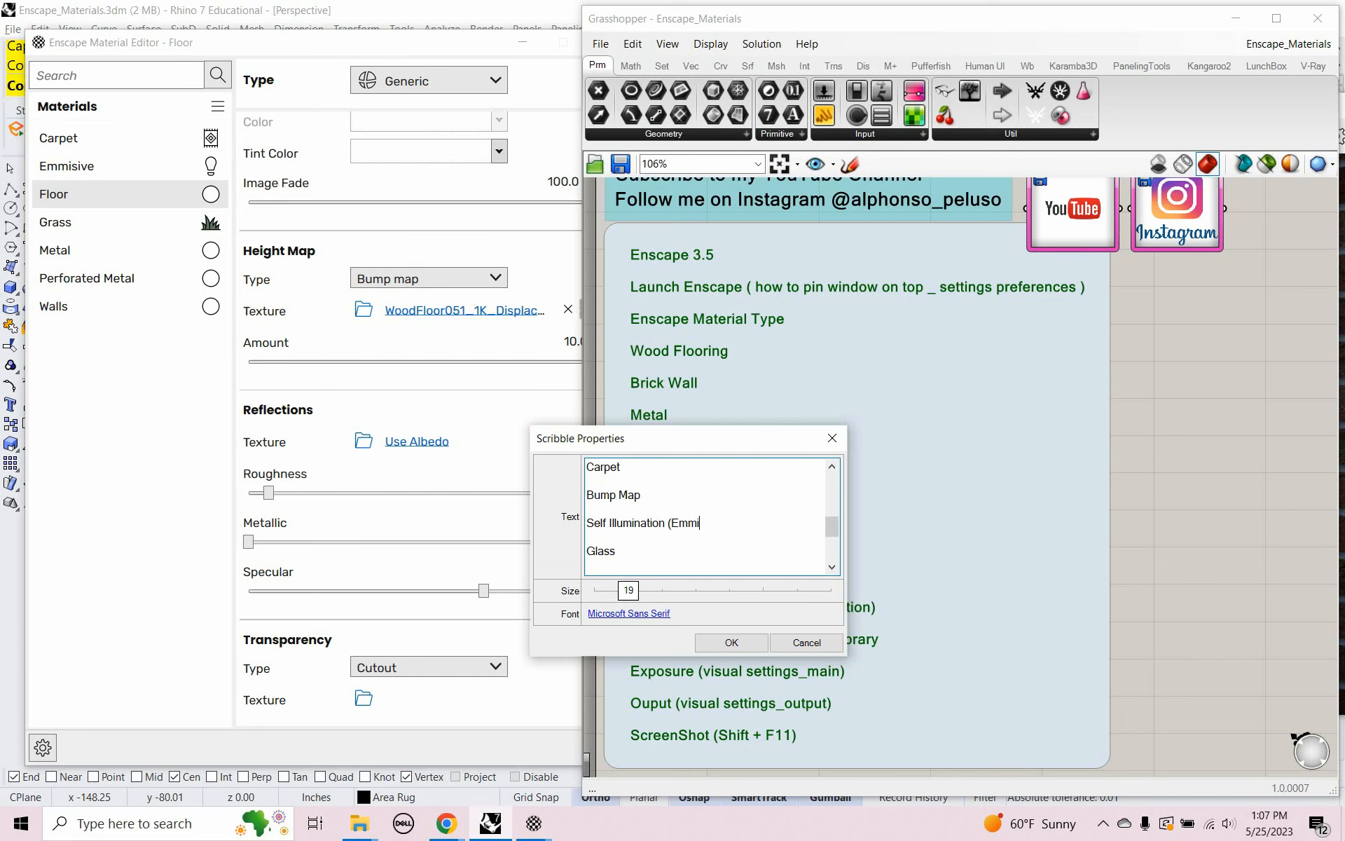
pyautogui.write('sive)')
pyautogui.click(741, 641)
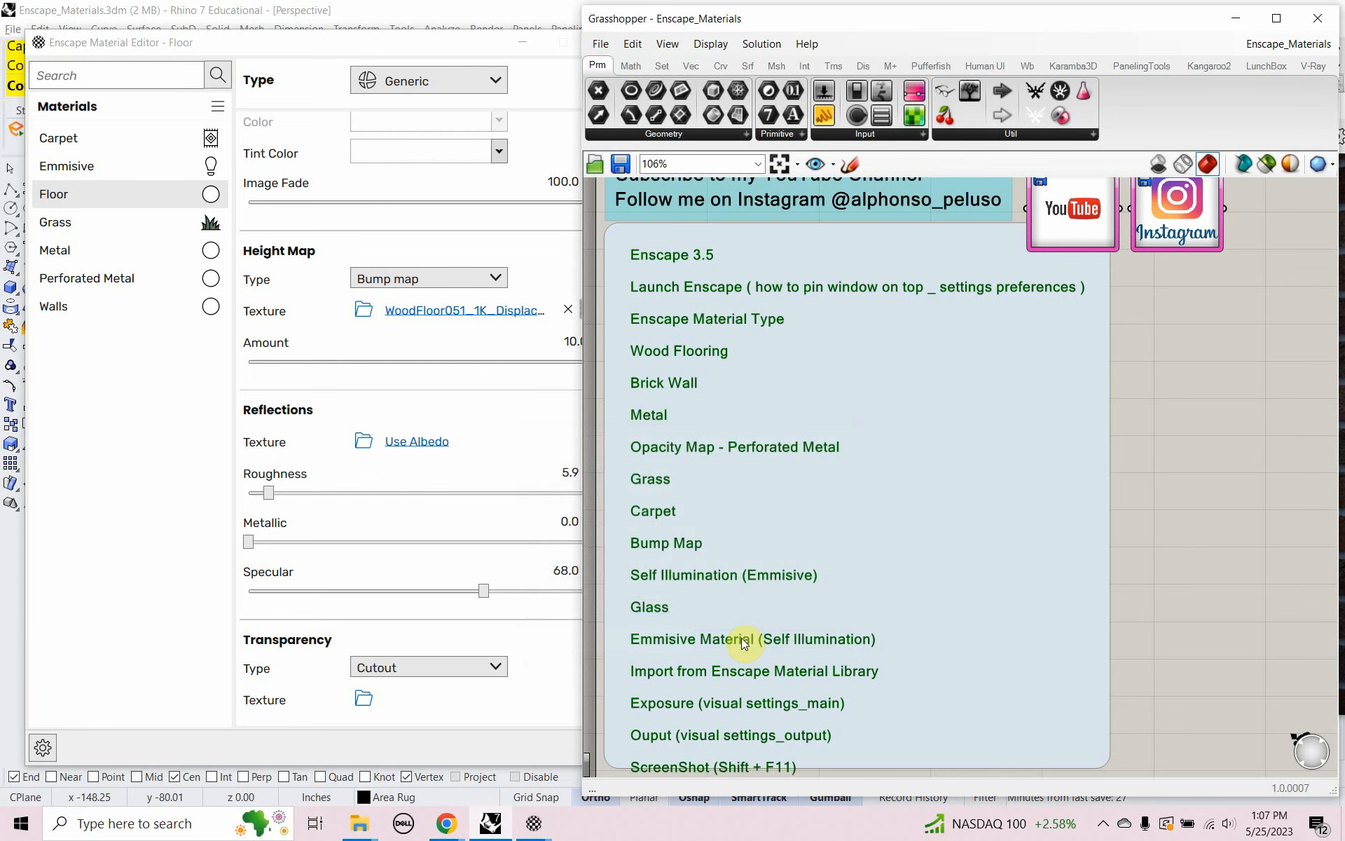
# Step: Save the Grasshopper document and minimize its window to return to the Enscape Material Editor
pyautogui.click(598, 44)
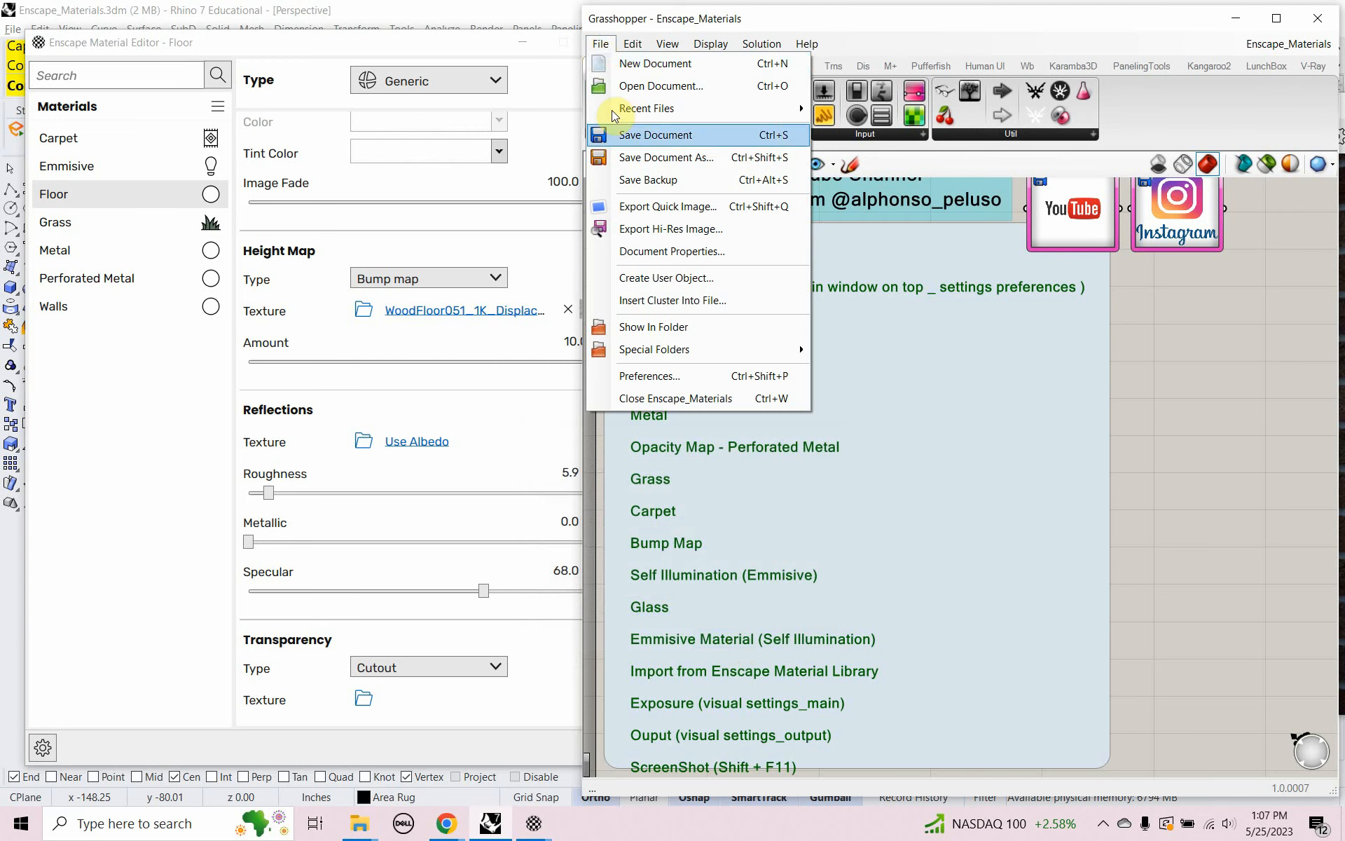
pyautogui.click(620, 131)
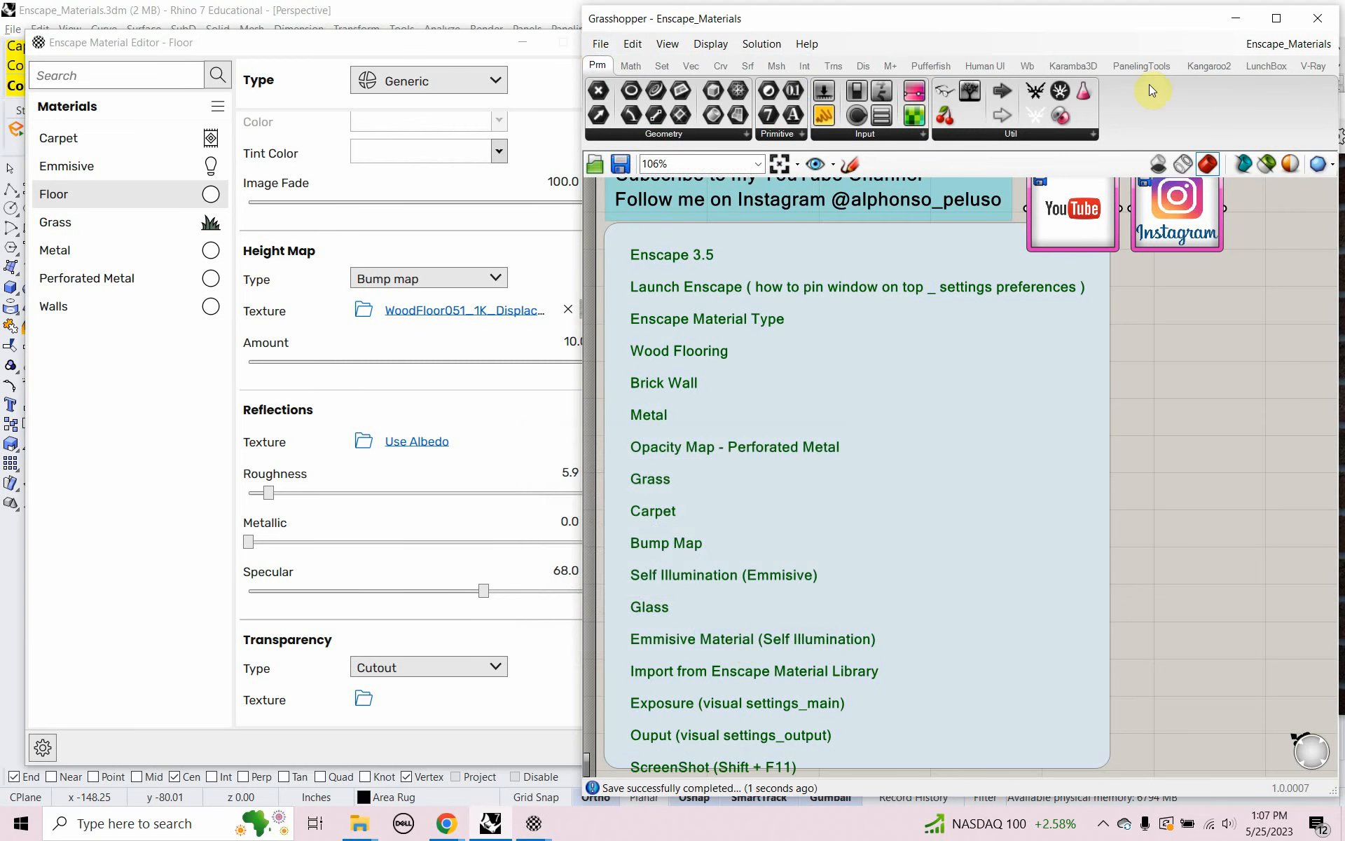
pyautogui.click(1235, 20)
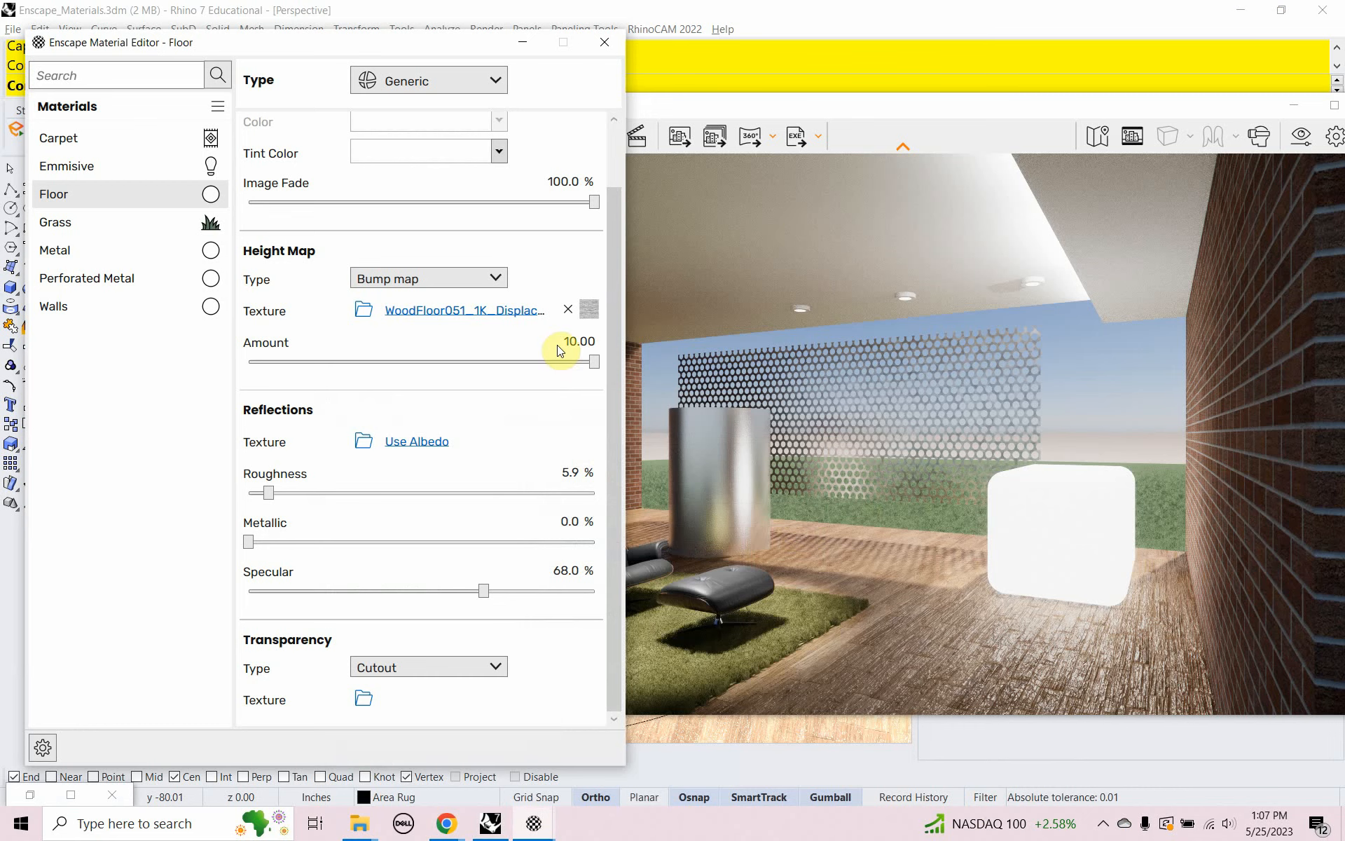
# Step: Lower the Floor's bump amount to 0.76 and check the bump texture's settings
pyautogui.moveTo(595, 362); pyautogui.dragTo(468, 363)
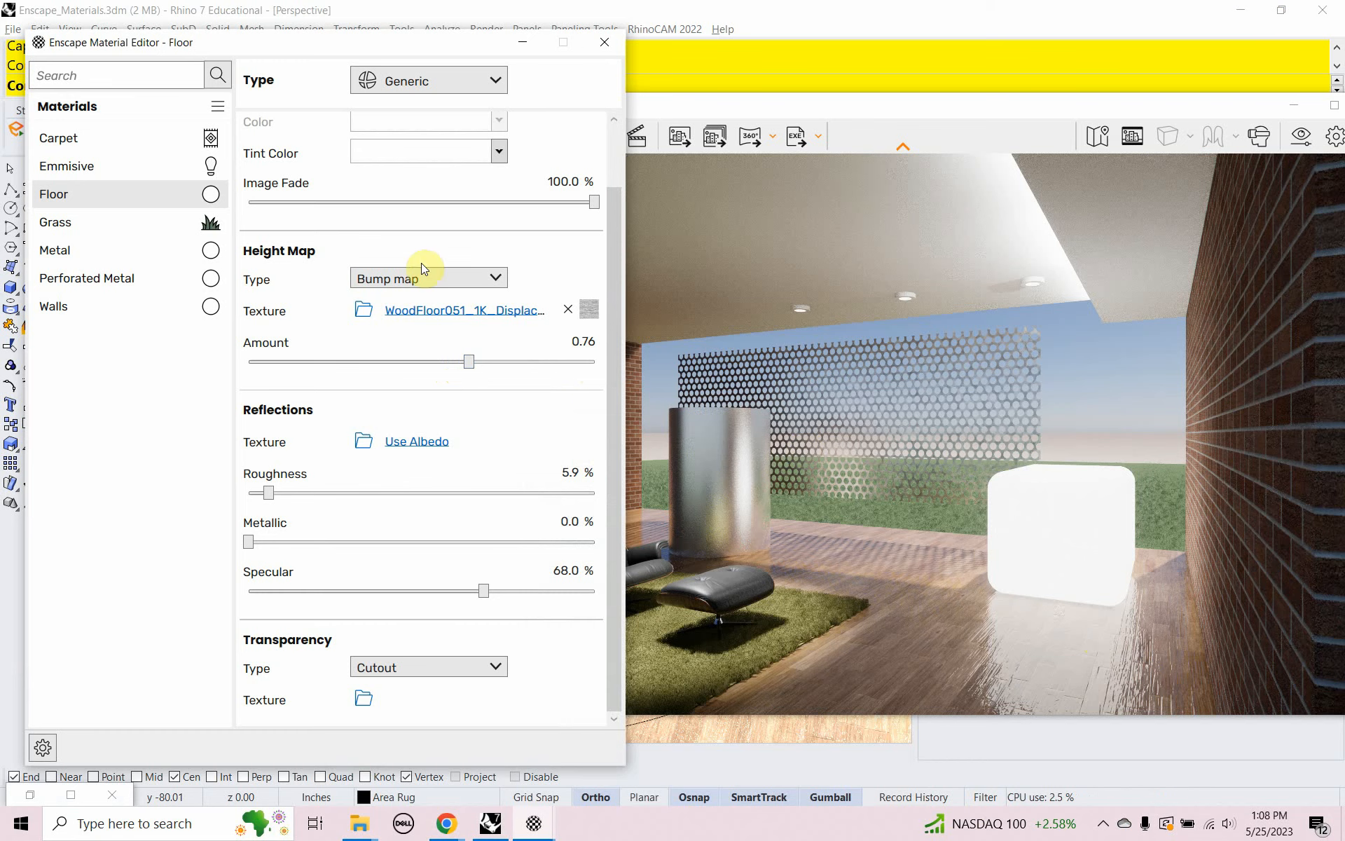
pyautogui.click(423, 315)
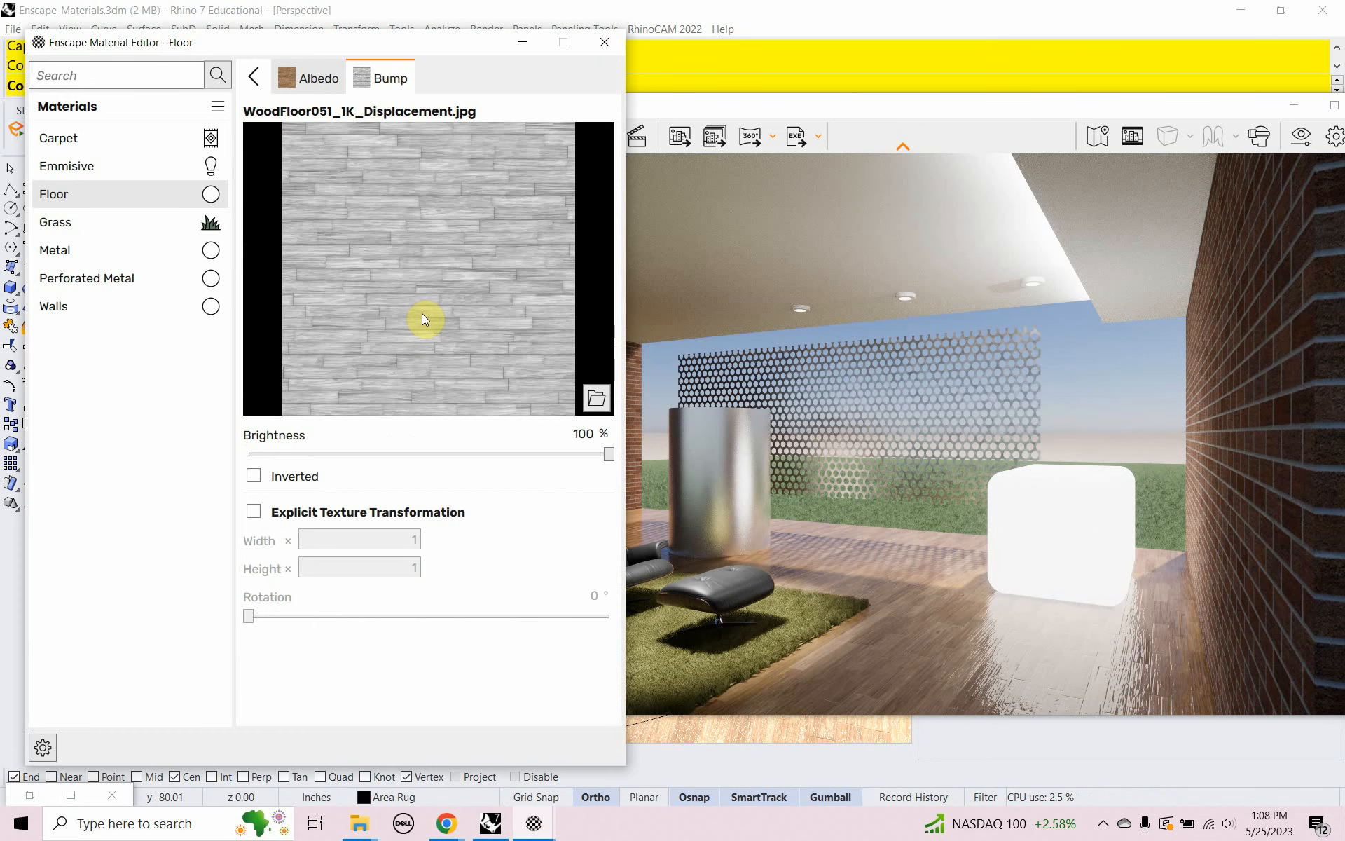
pyautogui.click(254, 78)
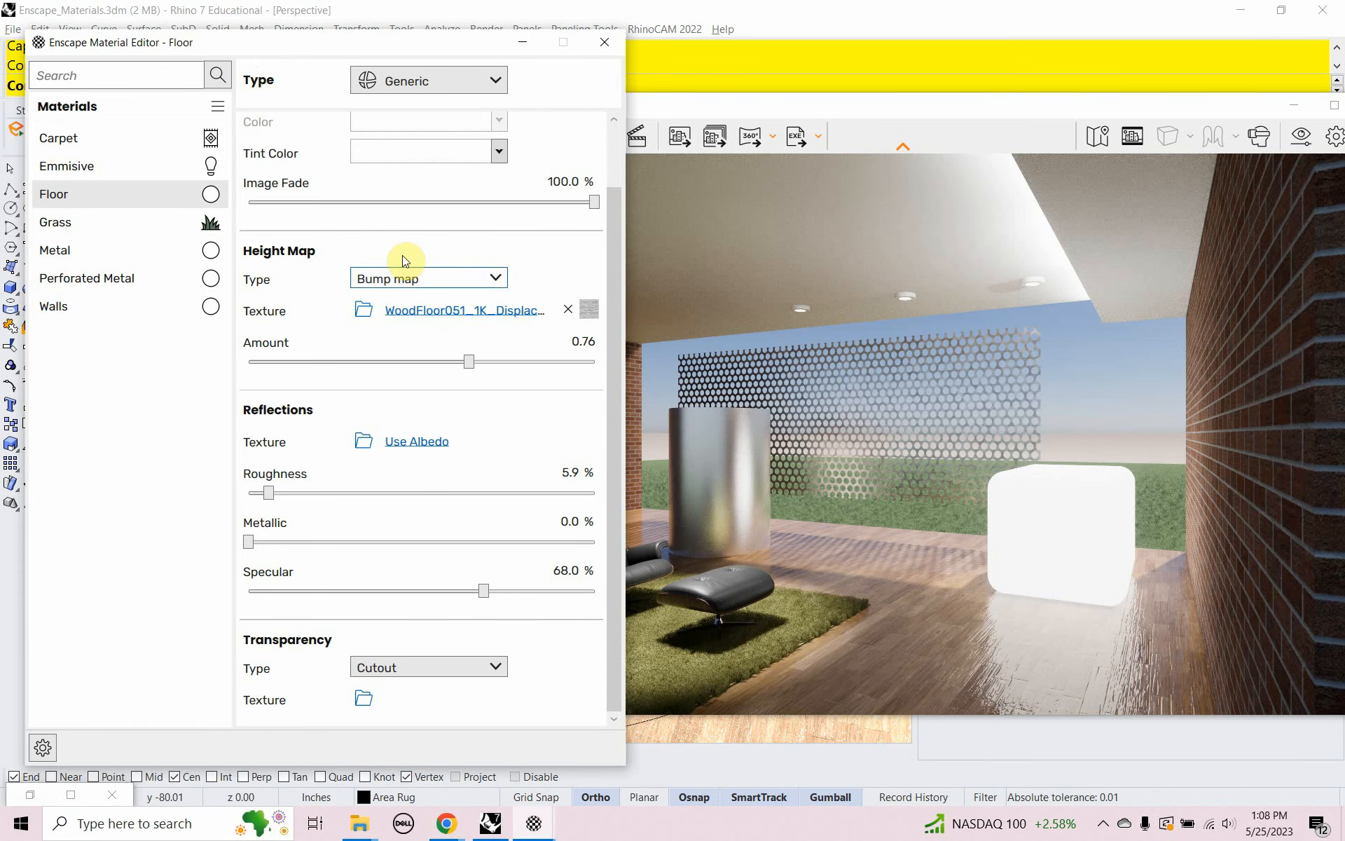
# Step: Preview the WoodFloor051_1K_AmbientOcclusion image and load it as the Floor's bump map texture
pyautogui.click(363, 313)
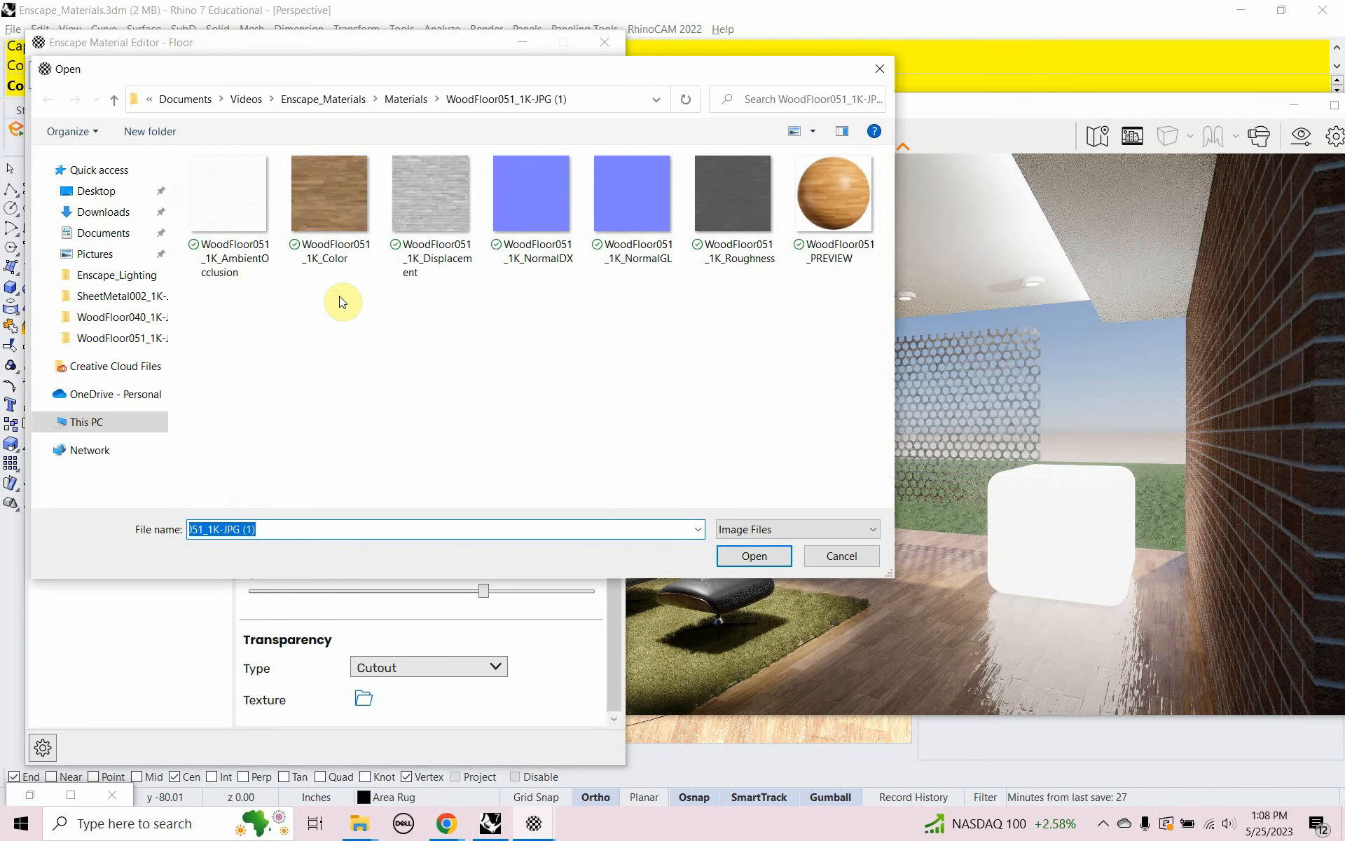
pyautogui.click(238, 223)
pyautogui.rightClick(238, 221)
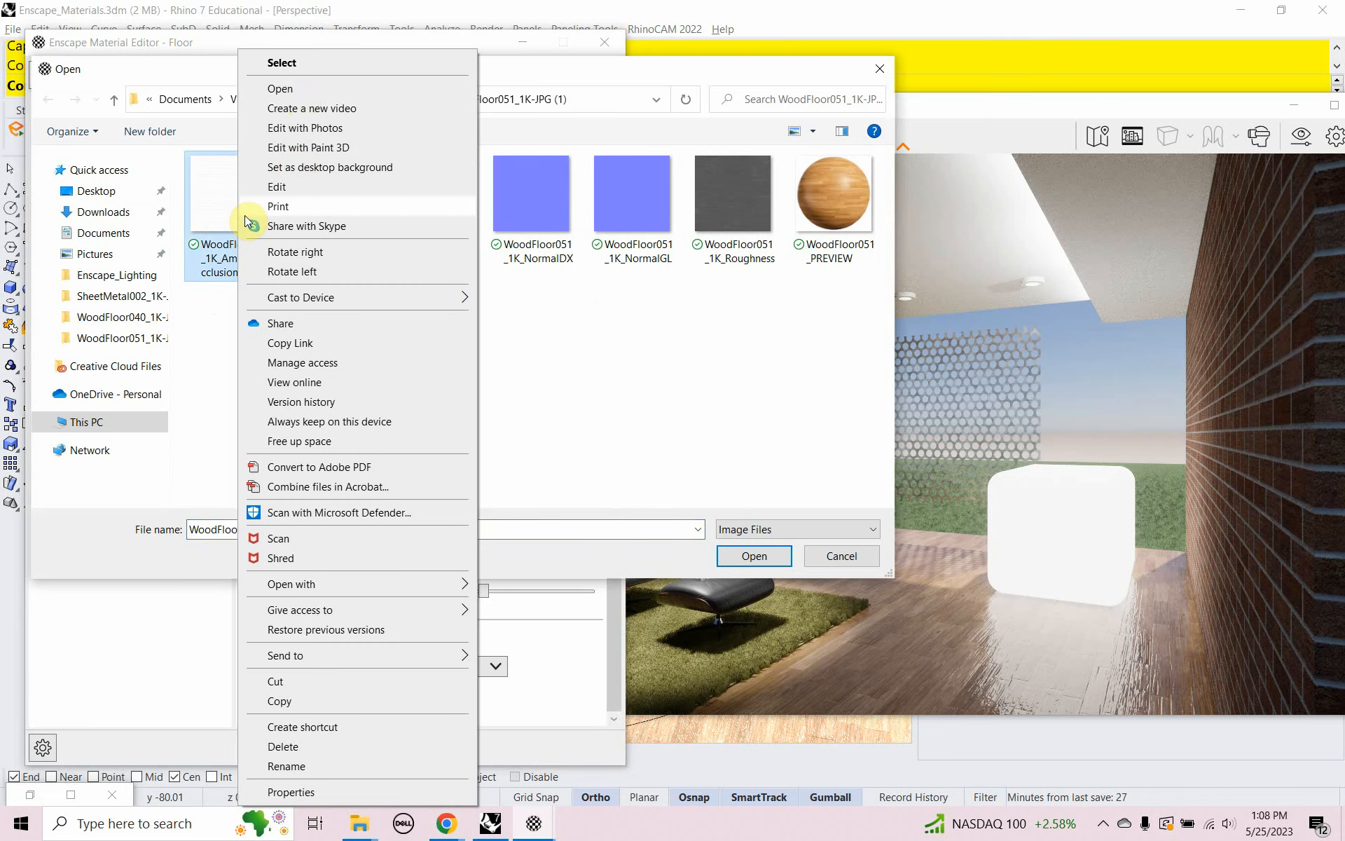
pyautogui.click(297, 93)
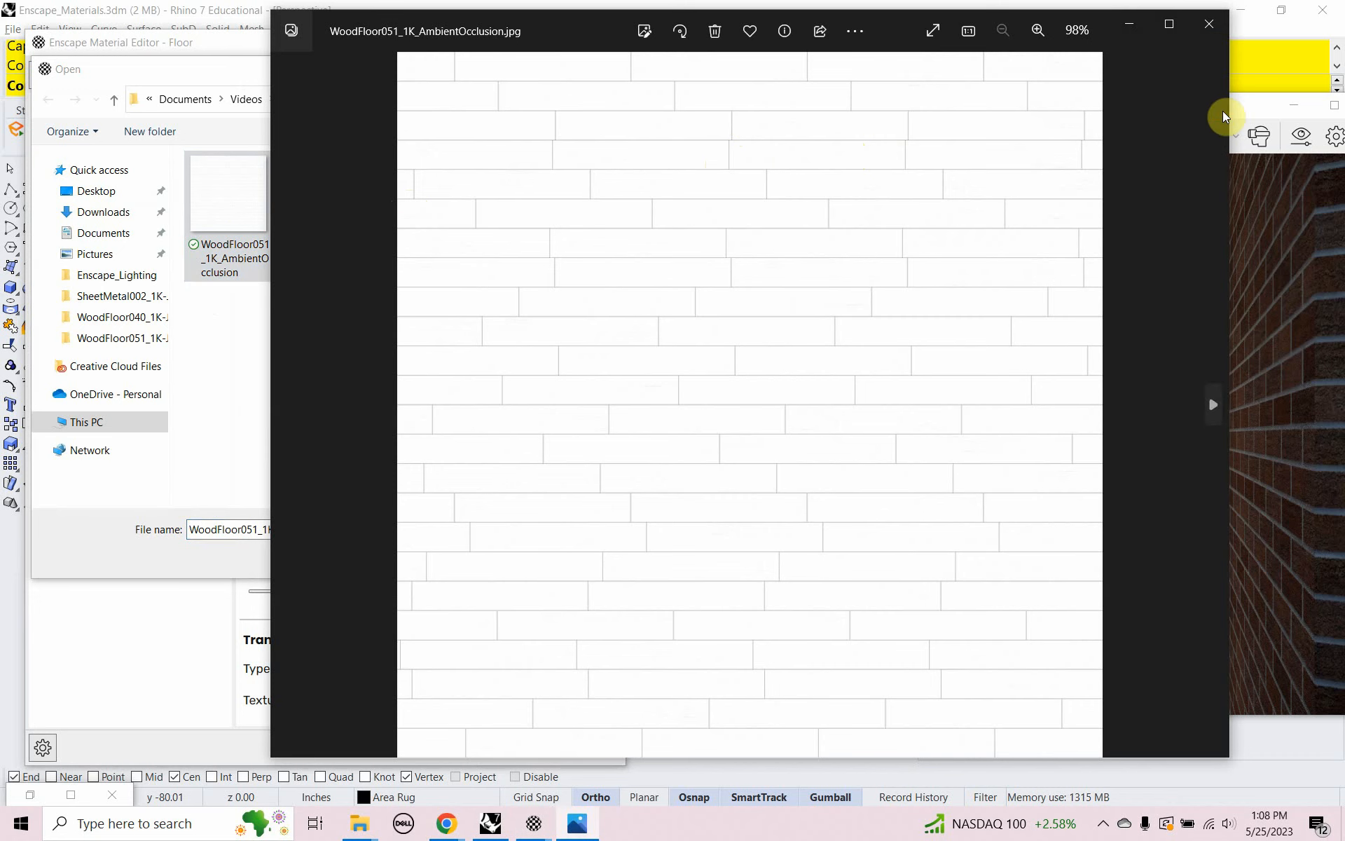
pyautogui.click(1199, 30)
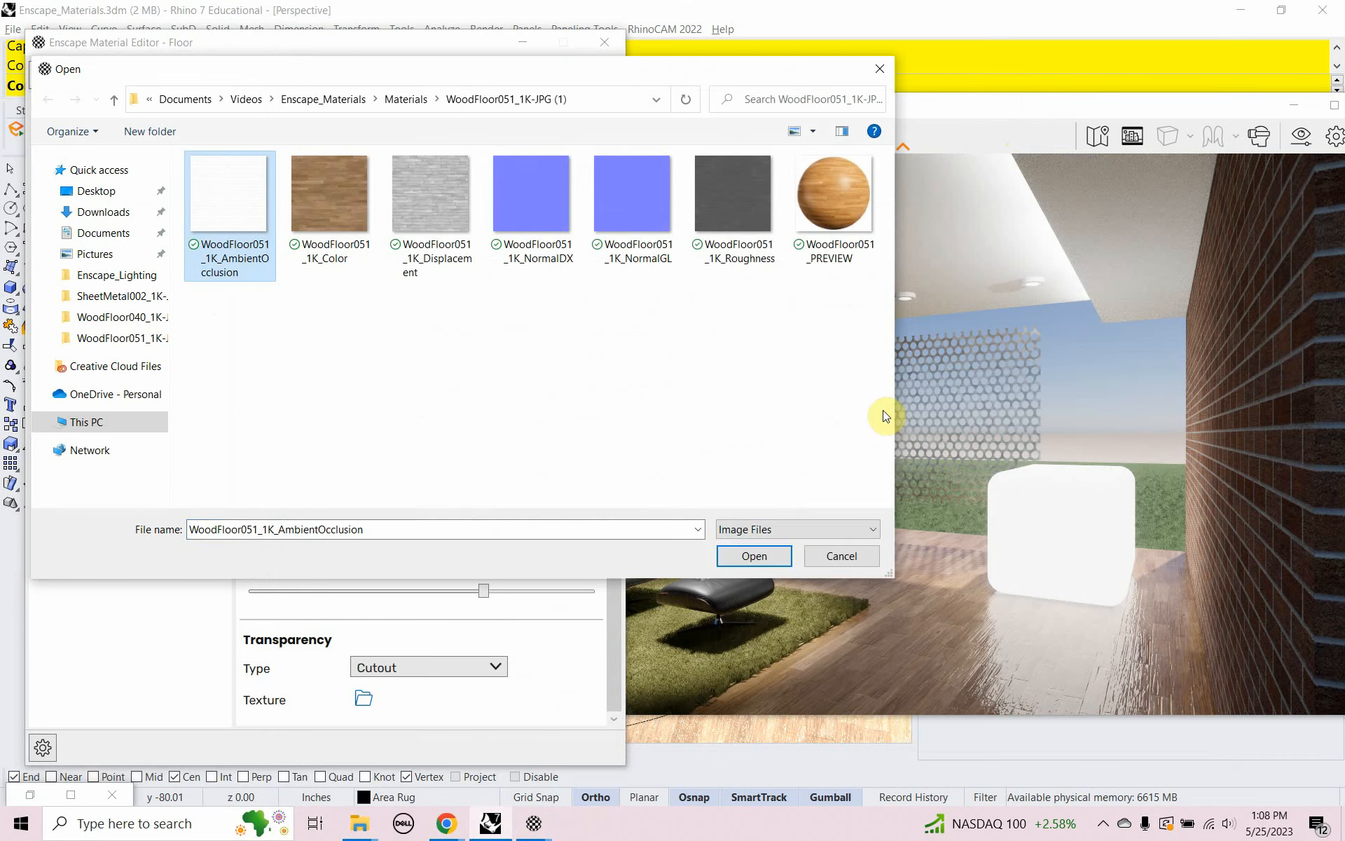
pyautogui.click(757, 556)
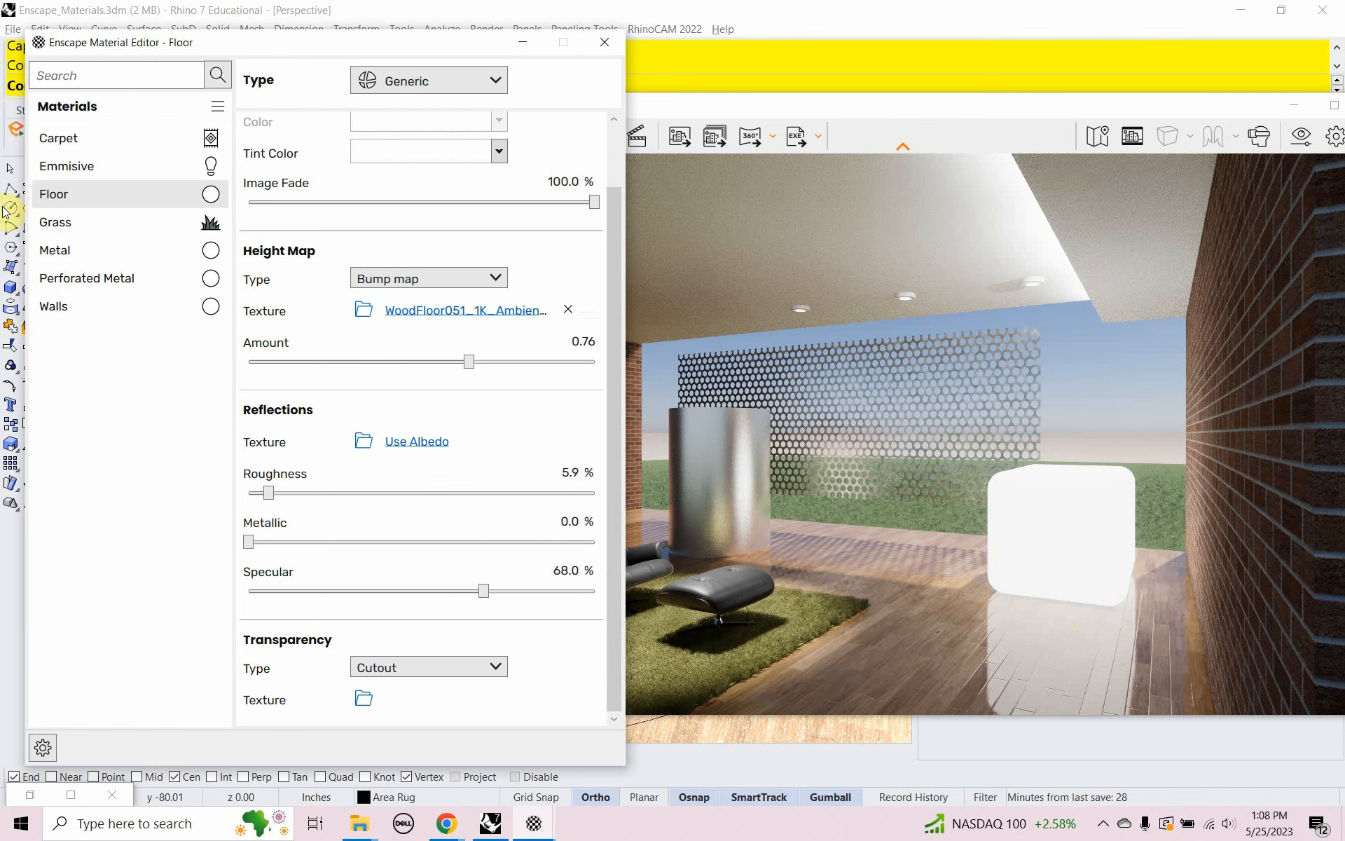
# Step: Browse for the Walls' bump map texture, preview the Rusticated-Red-Brick-Stretcher-Architextures image, and cancel the file selection
pyautogui.click(76, 305)
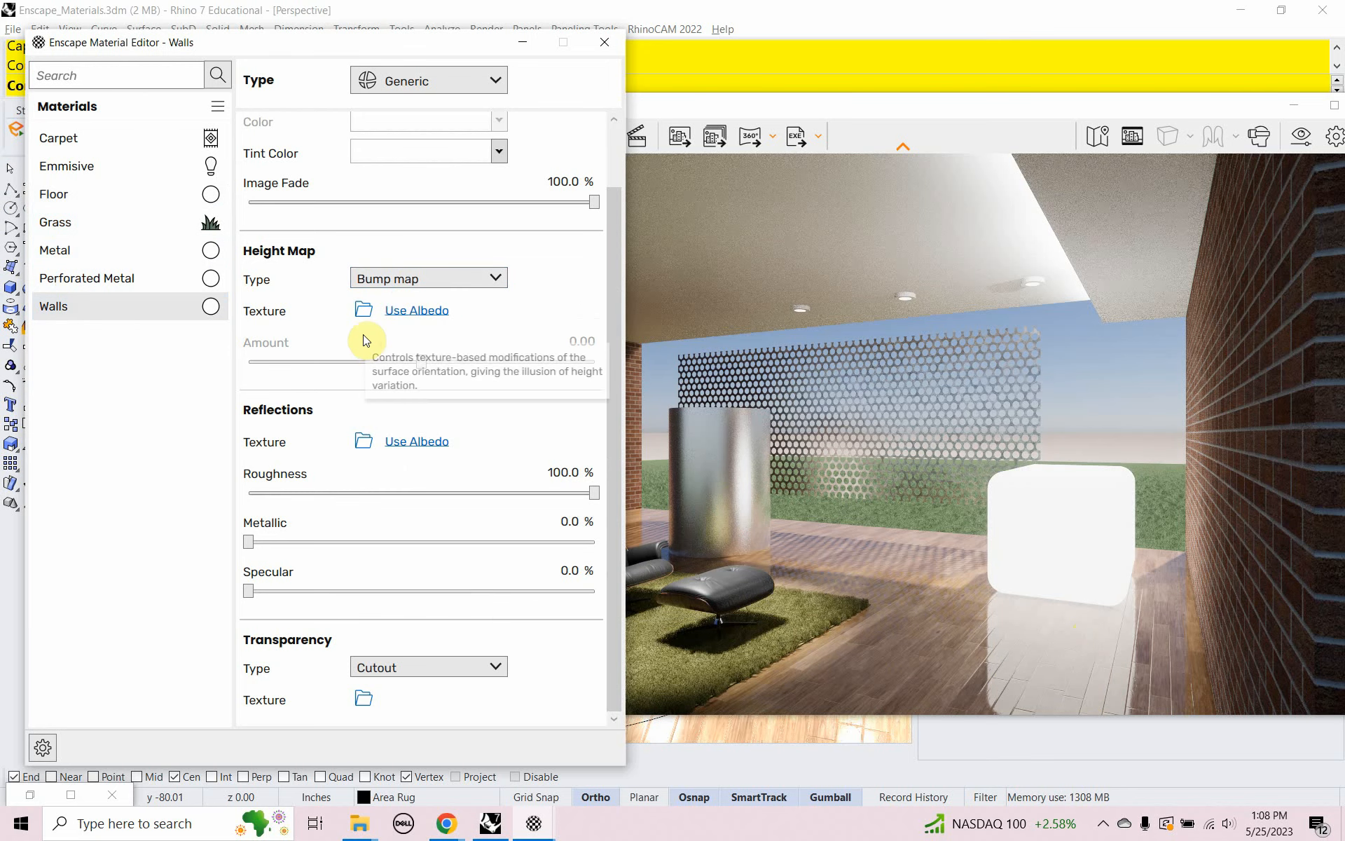
pyautogui.click(359, 310)
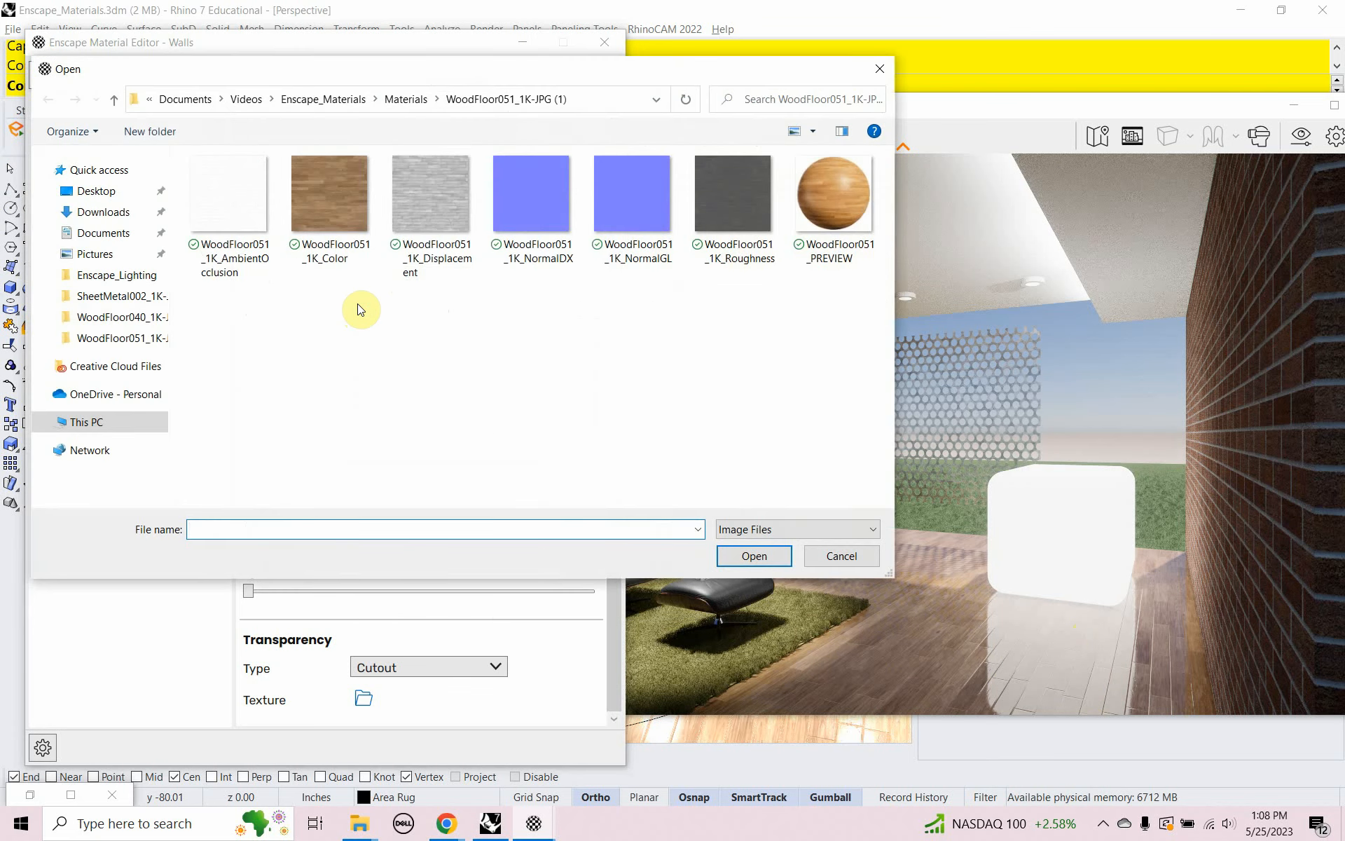
pyautogui.click(407, 100)
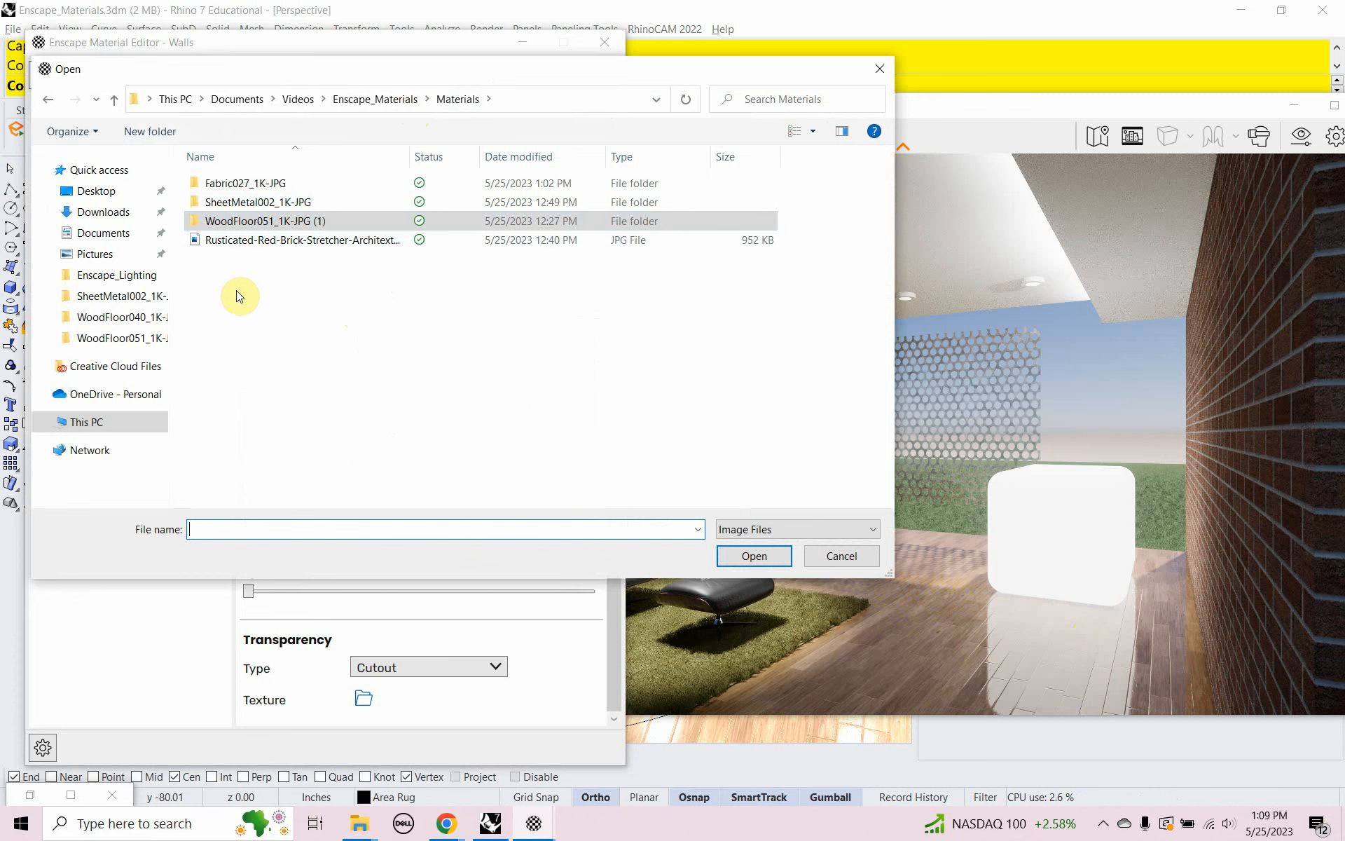
pyautogui.click(250, 246)
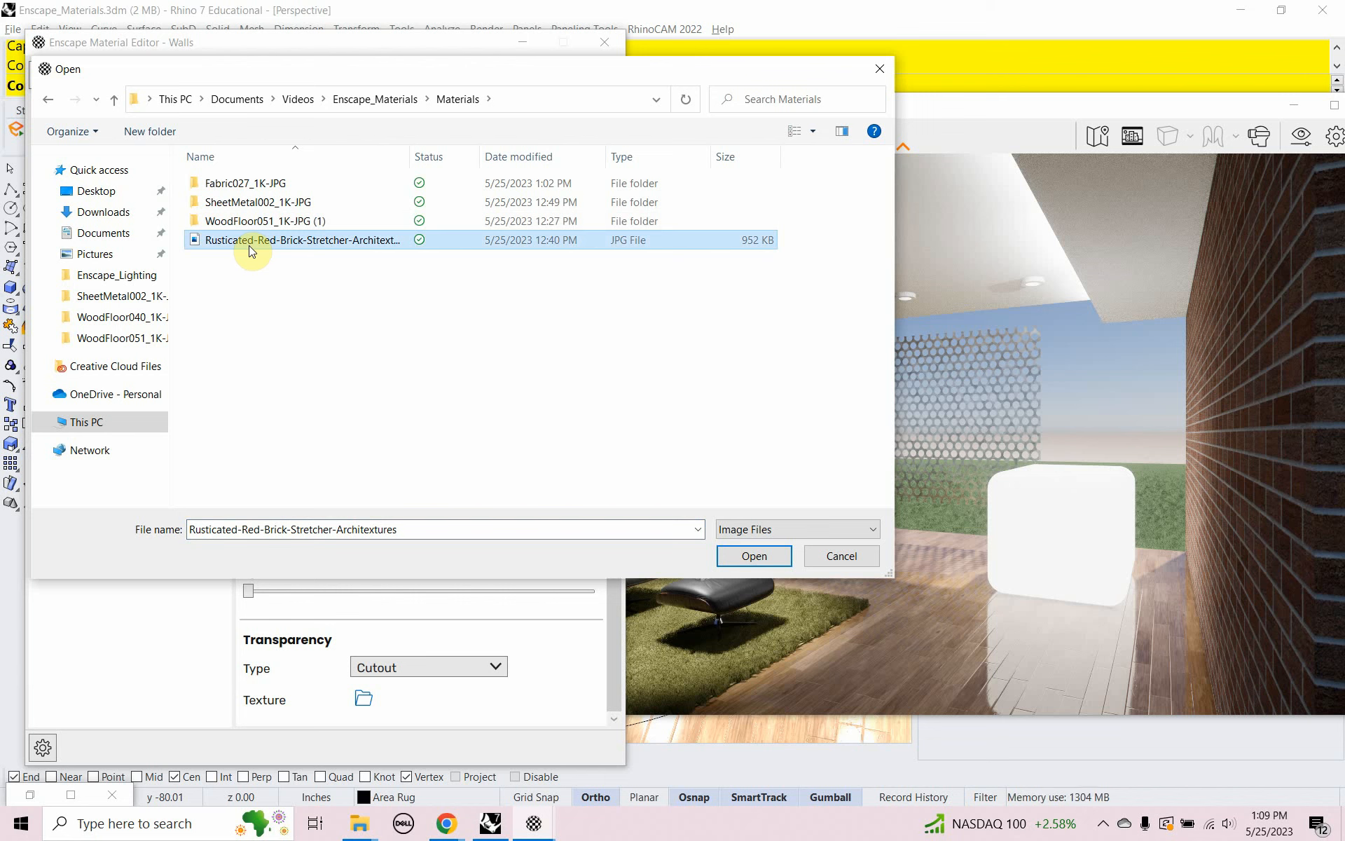
pyautogui.rightClick(254, 244)
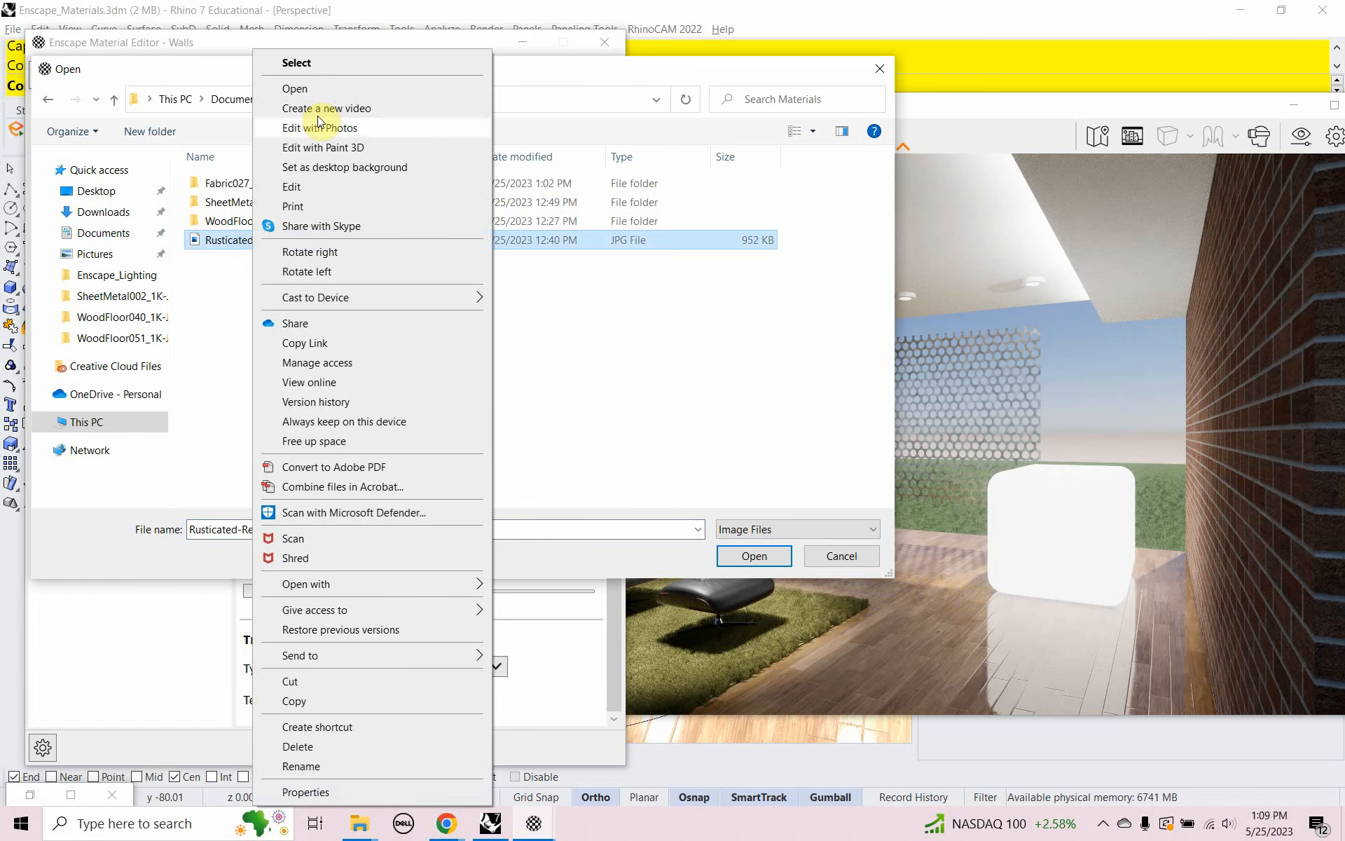
pyautogui.click(295, 89)
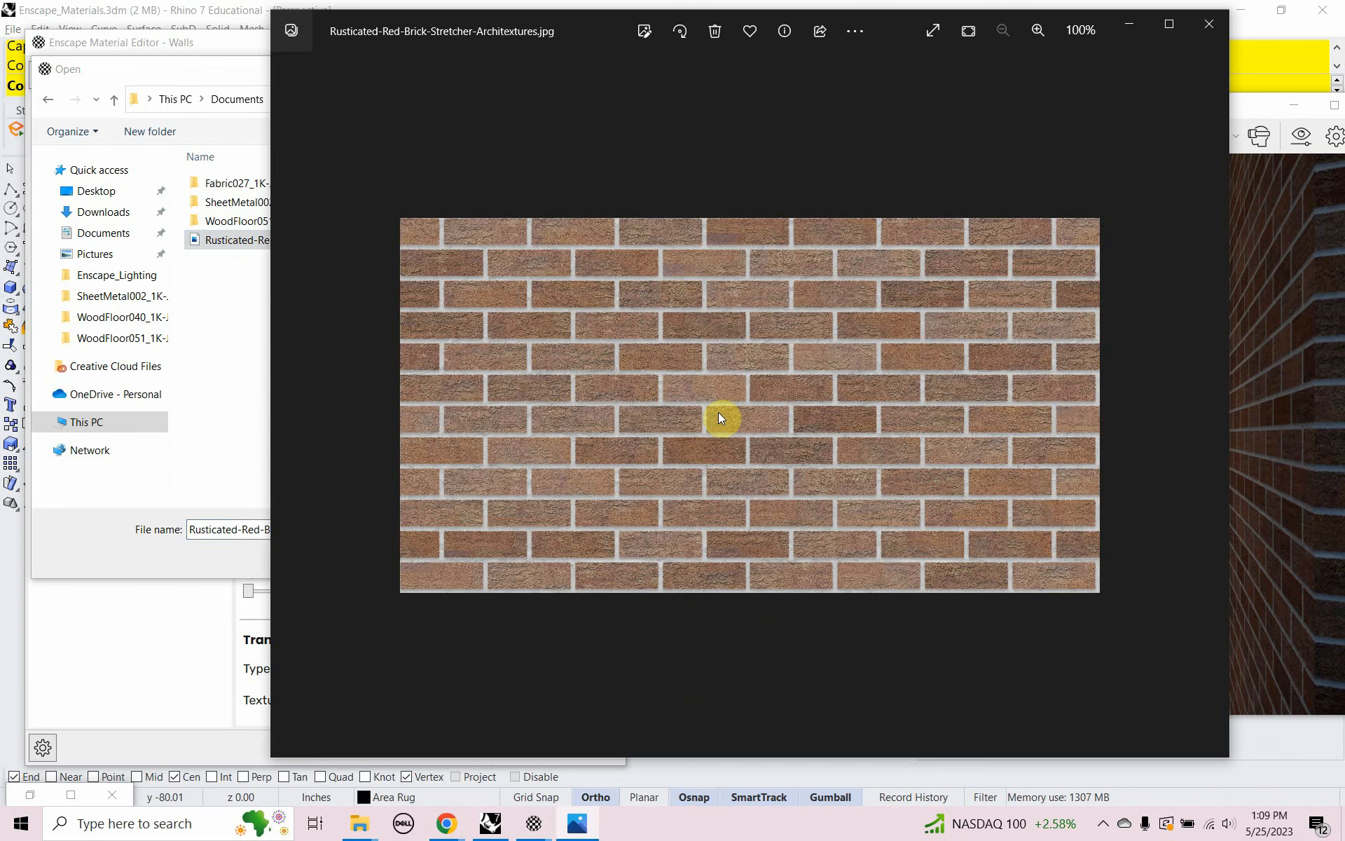
pyautogui.click(1203, 25)
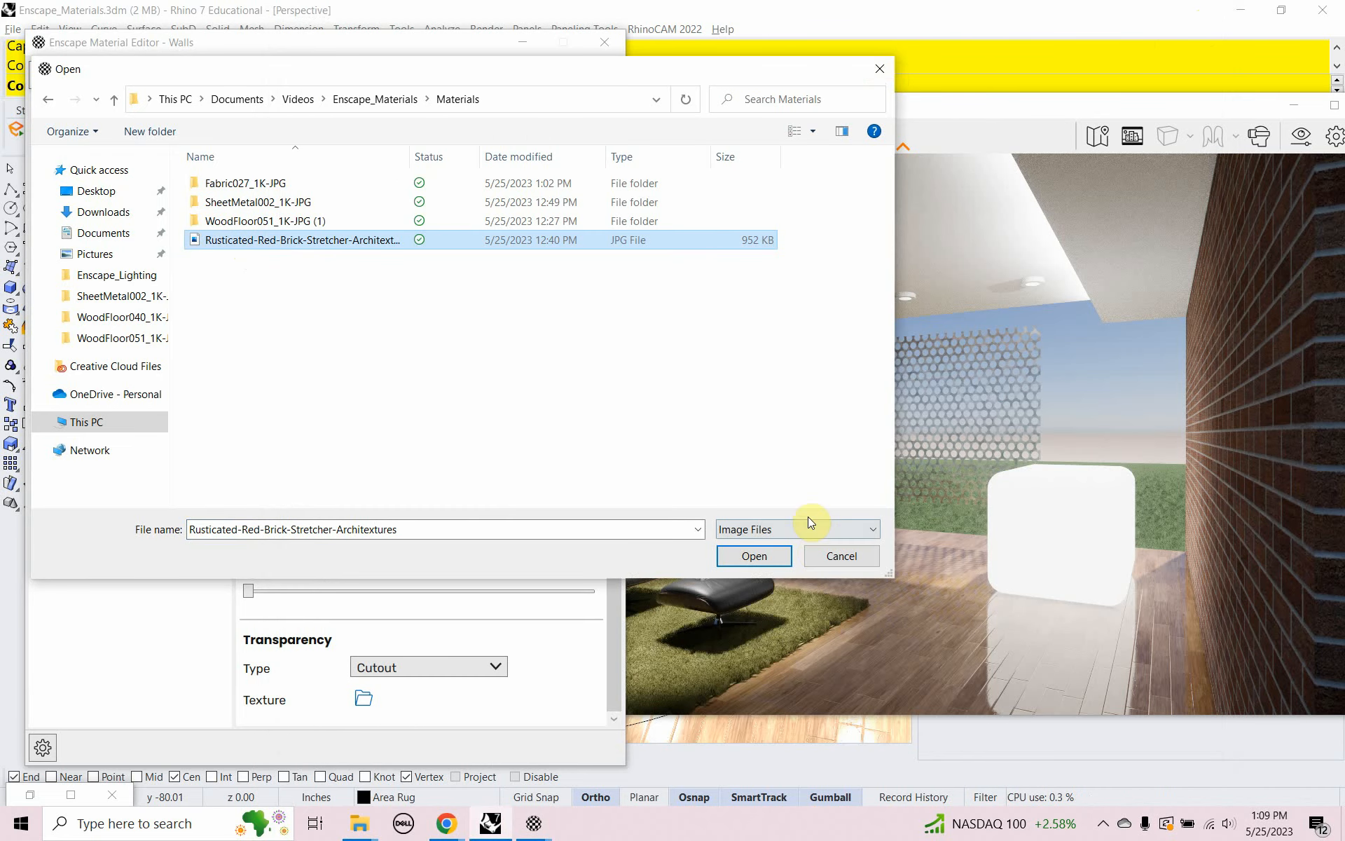
pyautogui.click(816, 553)
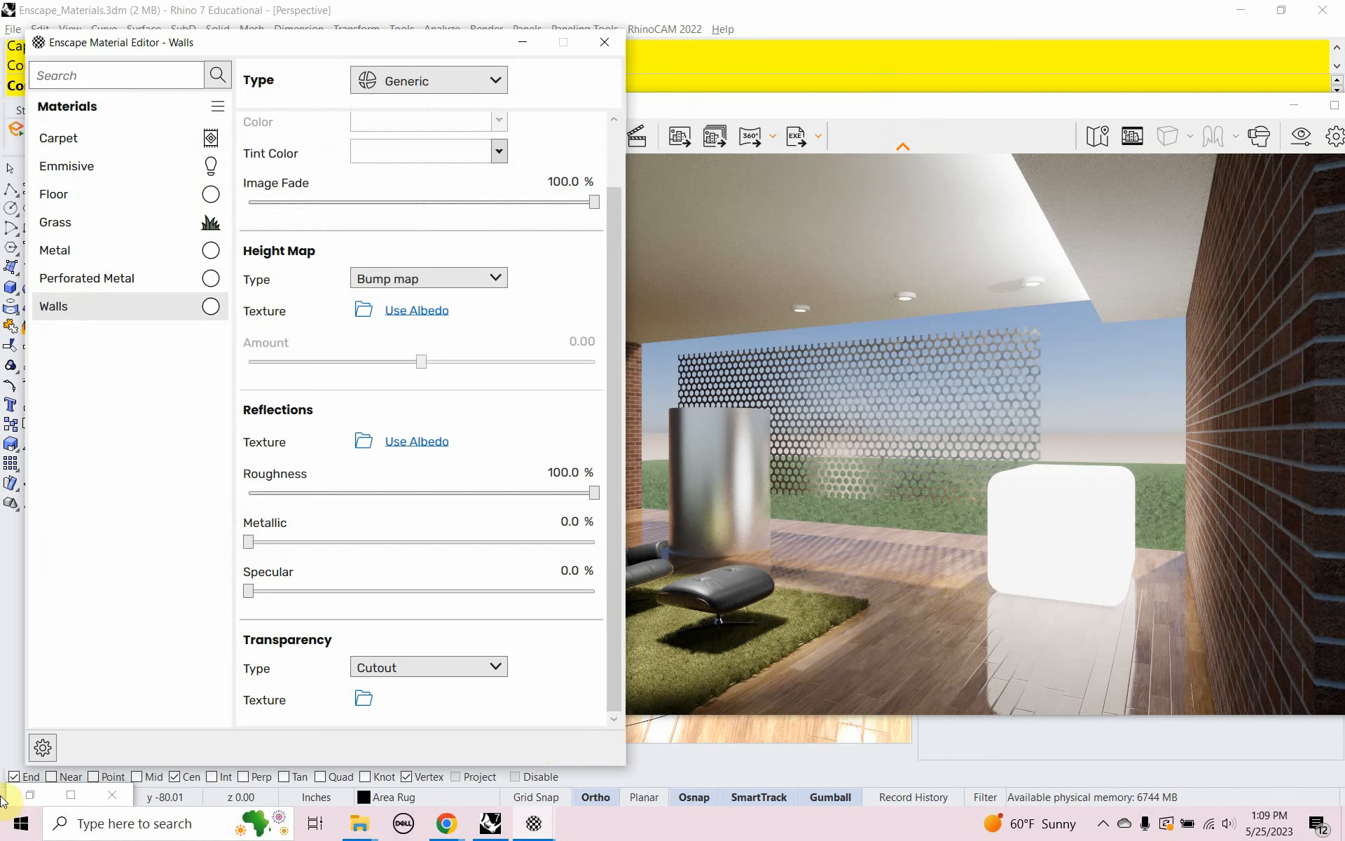
# Step: Delete the duplicate line "Emmisive Material (Self Illumination)" from the Grasshopper topic outline and minimize the Grasshopper window
pyautogui.click(26, 795)
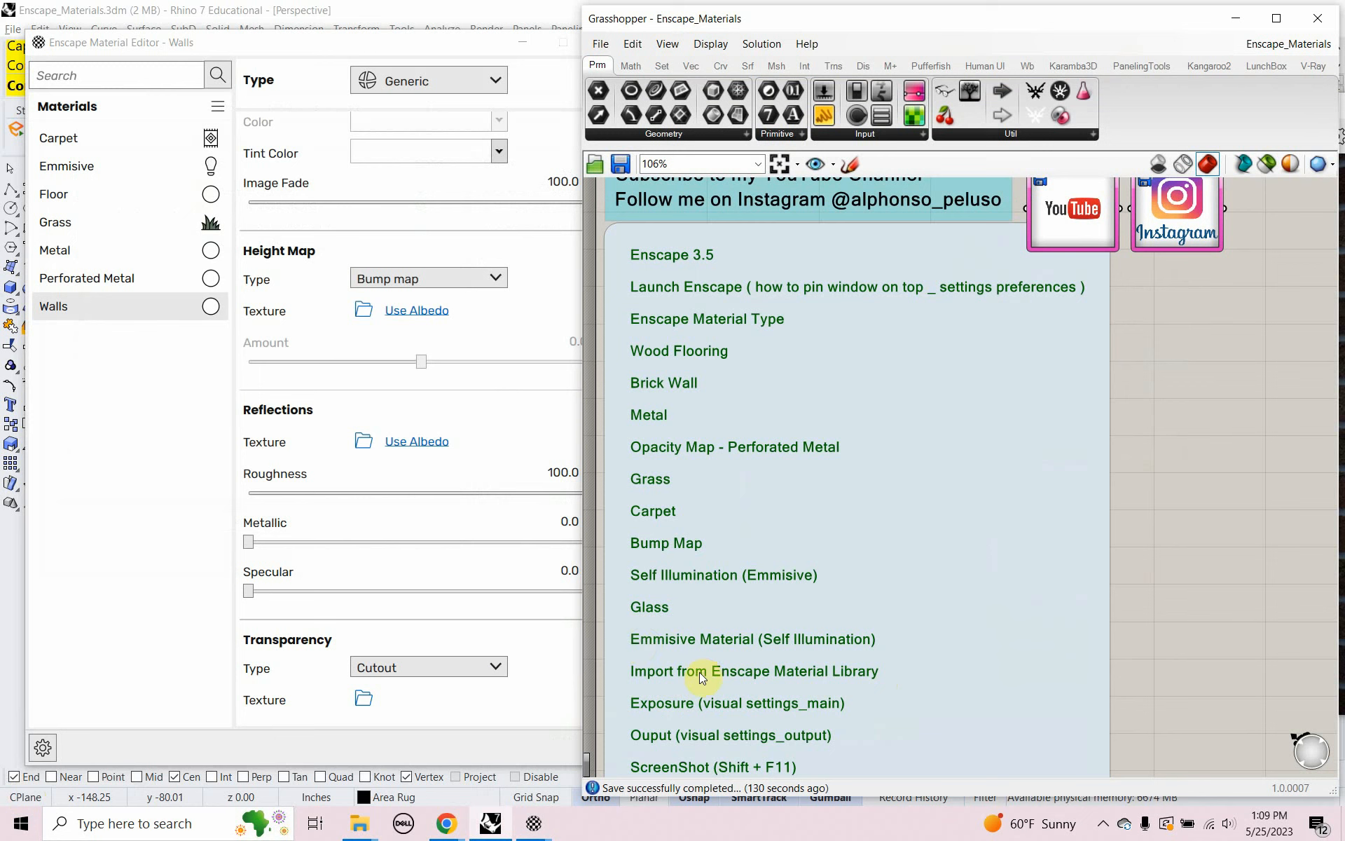
pyautogui.doubleClick(708, 577)
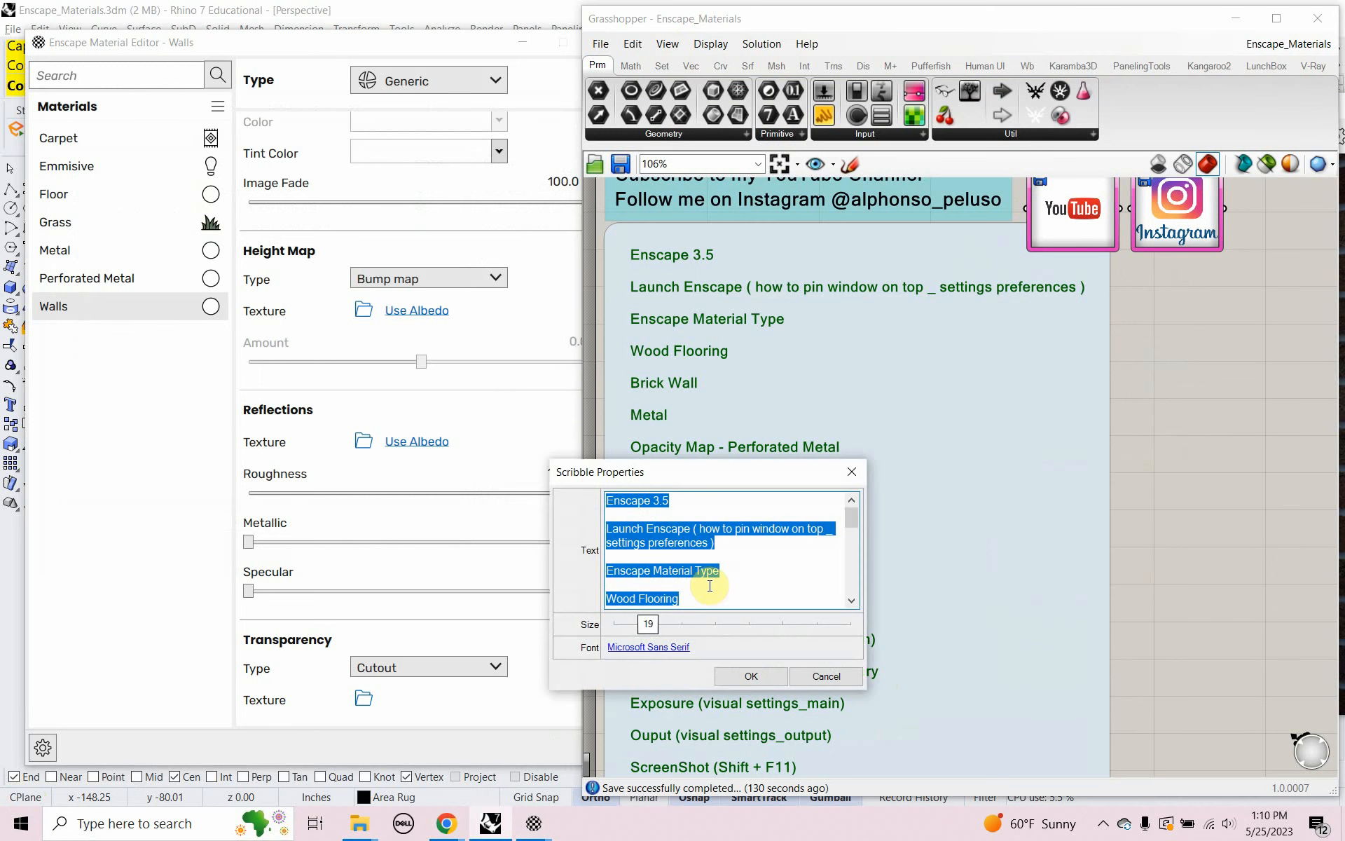
pyautogui.click(709, 593)
pyautogui.scroll(-7, 708, 593)
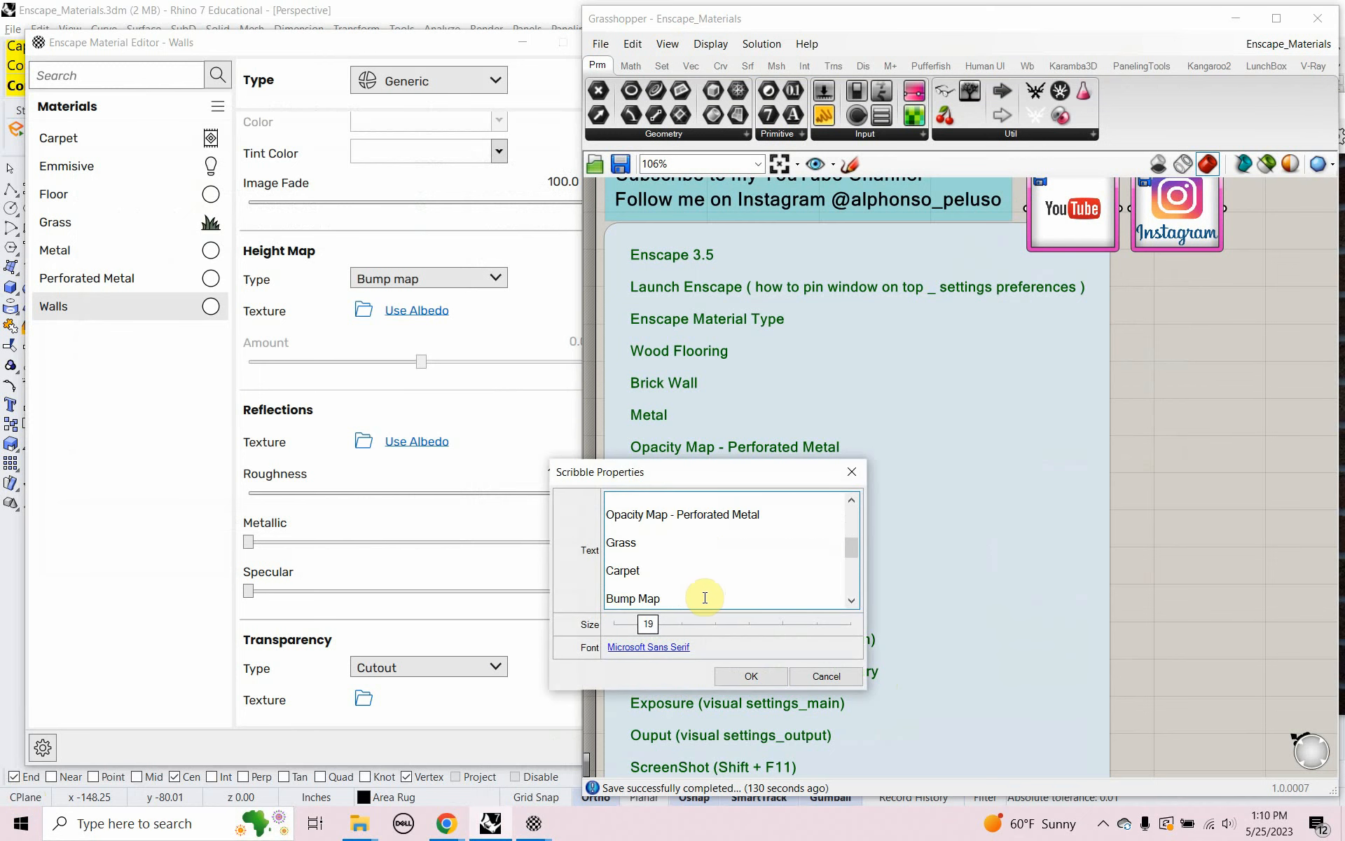
pyautogui.scroll(-1, 704, 597)
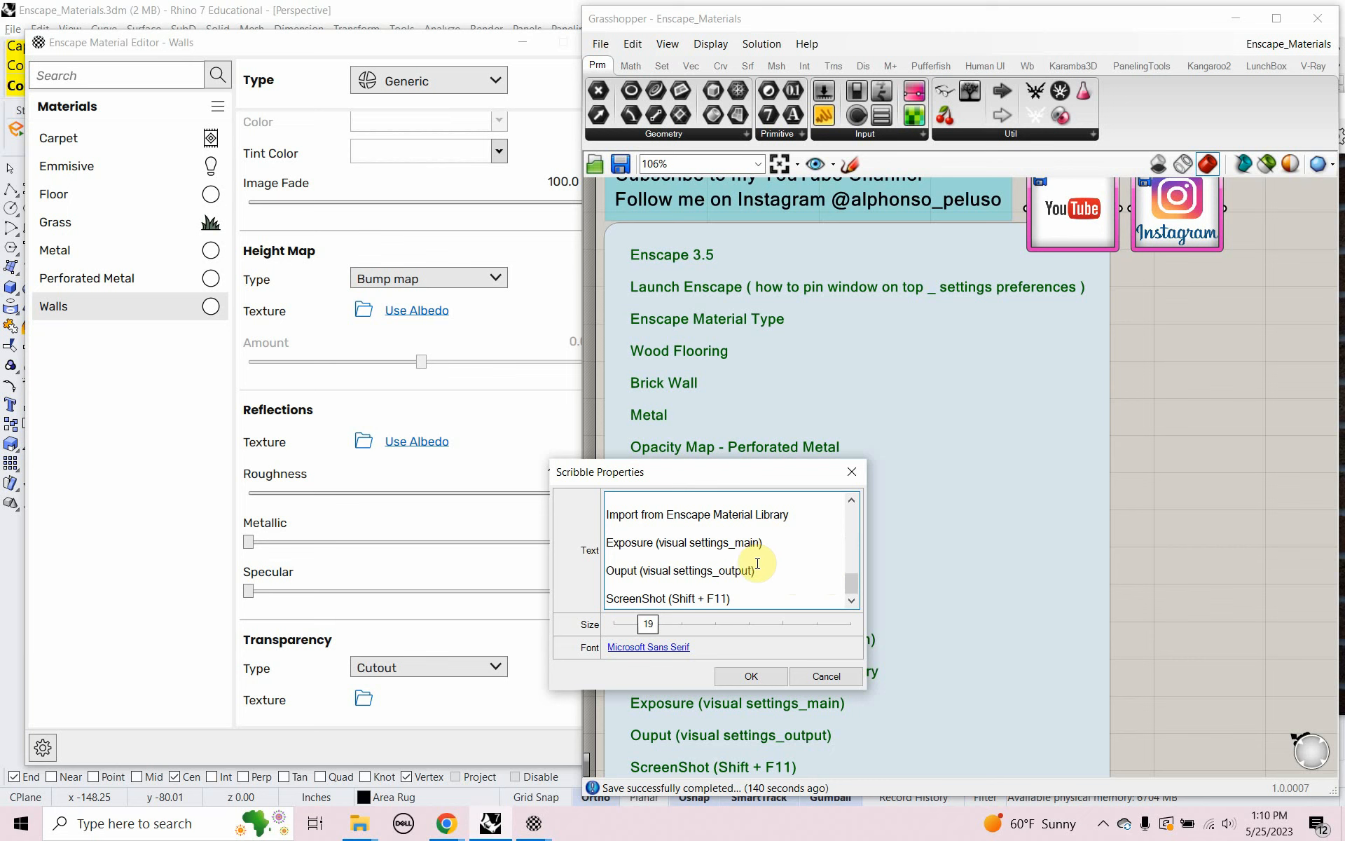
pyautogui.scroll(1, 769, 557)
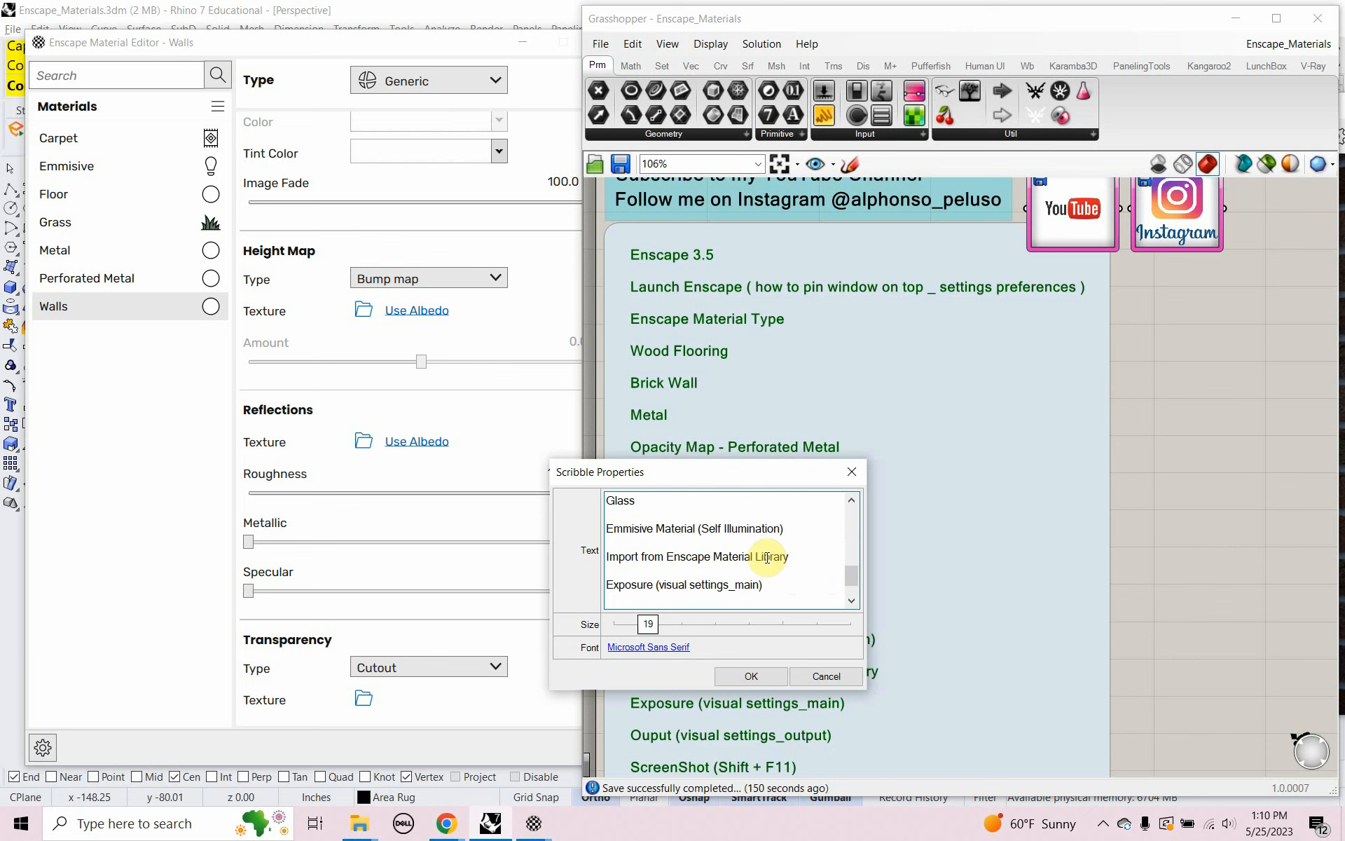
pyautogui.tripleClick(781, 529)
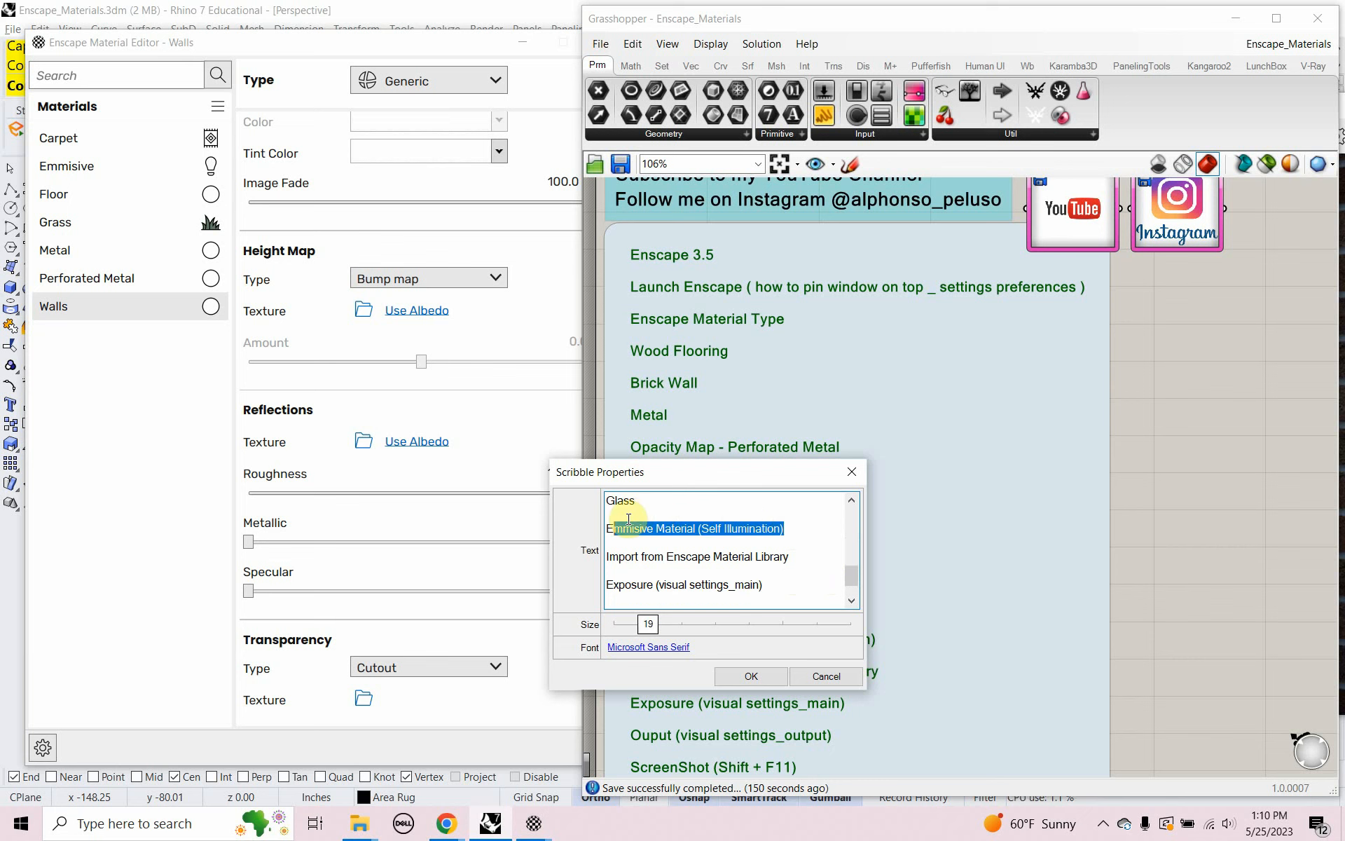
pyautogui.press('BackSpace')
pyautogui.press('BackSpace')
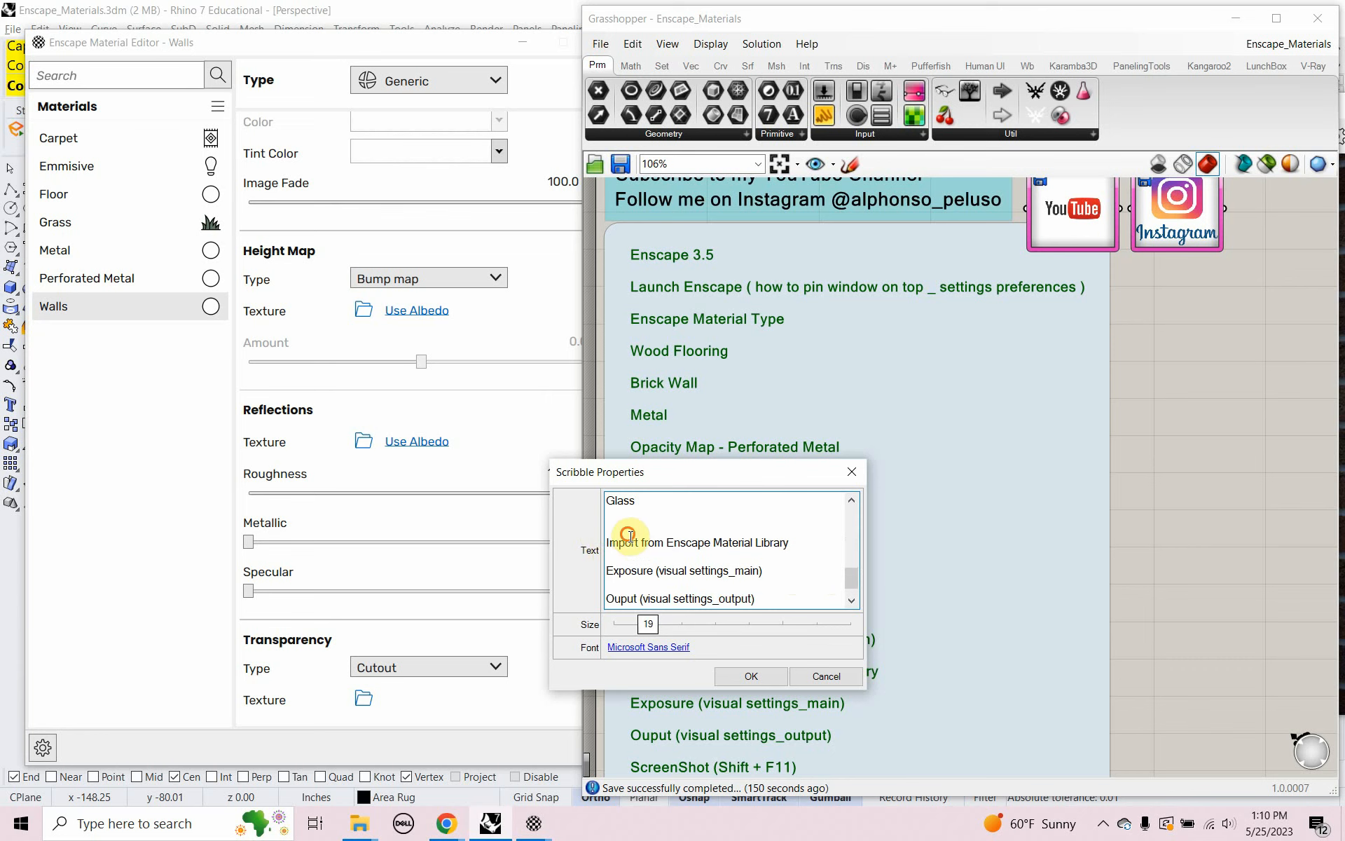
pyautogui.press('Delete')
pyautogui.click(742, 676)
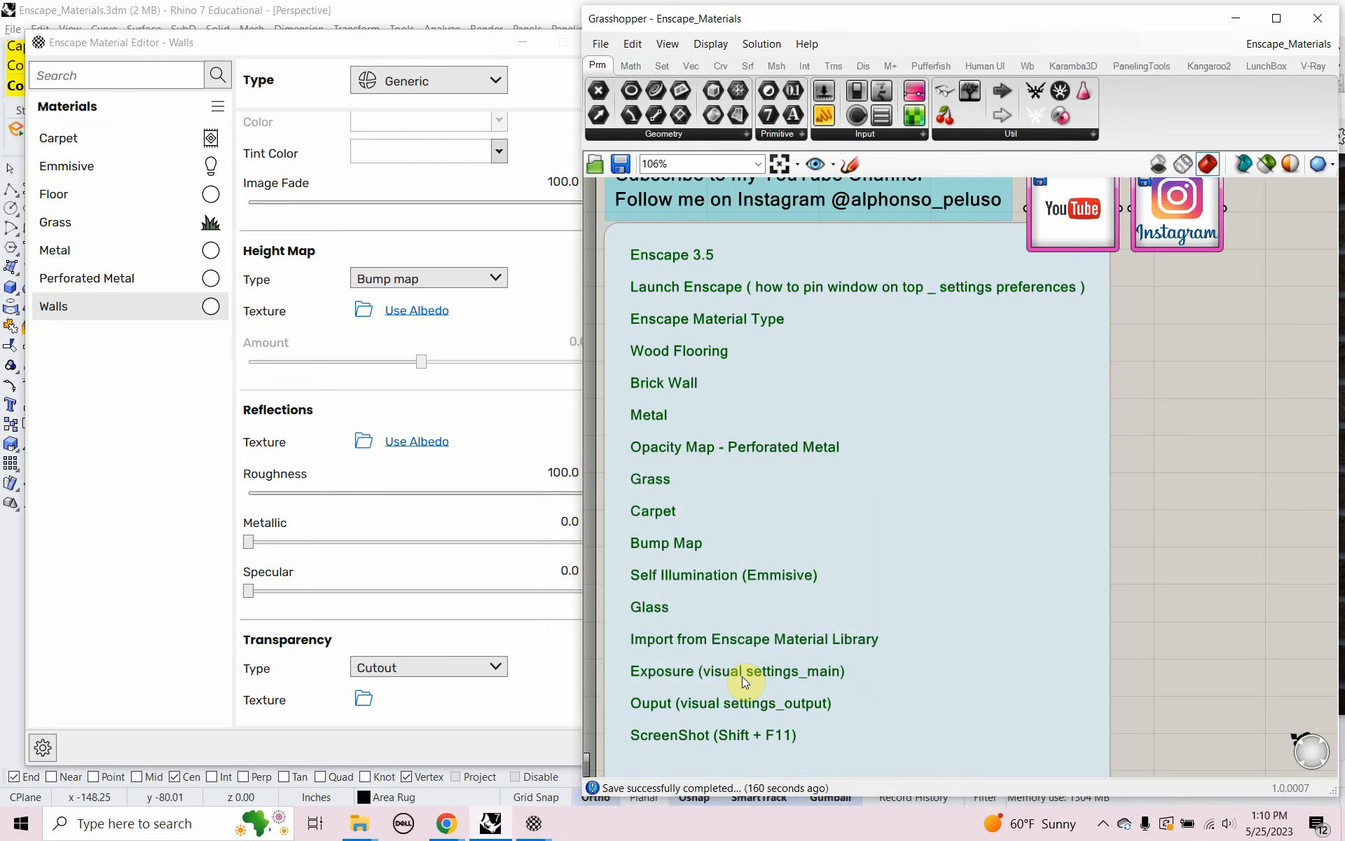
pyautogui.click(1226, 17)
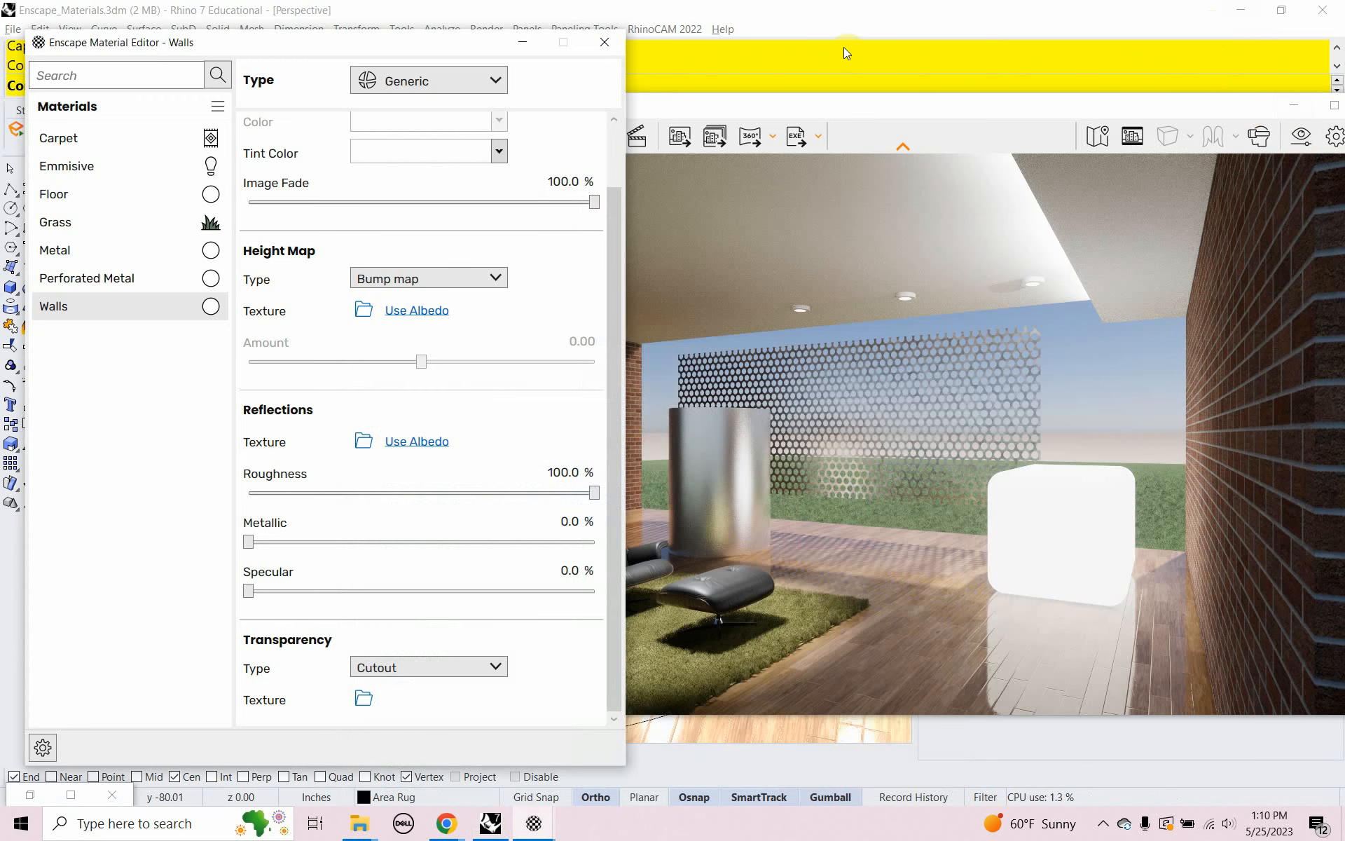
# Step: Close the Enscape Material Editor, switch Rhino to the Interior viewport, and select the box on the Emmisive Box layer
pyautogui.click(615, 37)
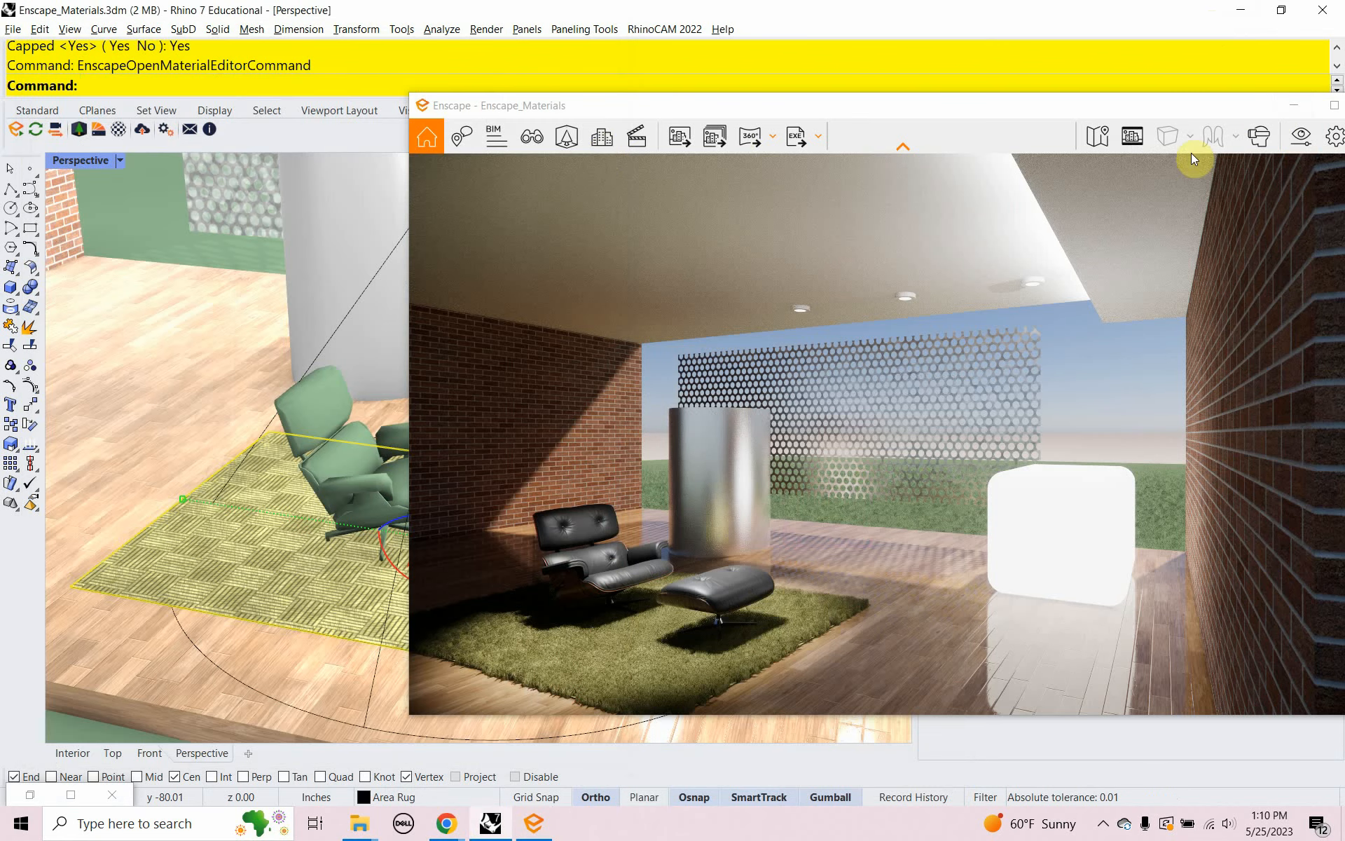
pyautogui.click(72, 752)
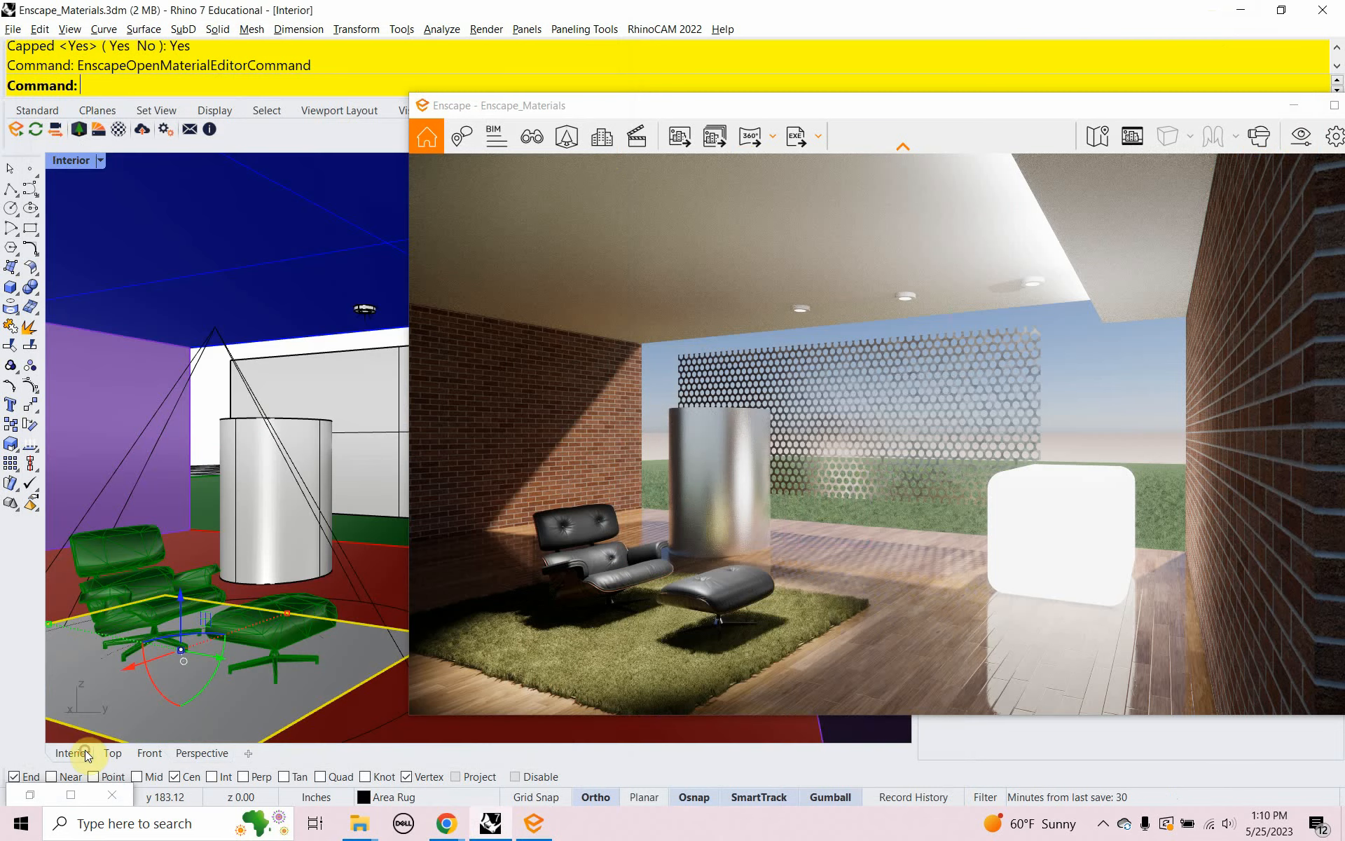
pyautogui.click(1284, 103)
pyautogui.click(629, 566)
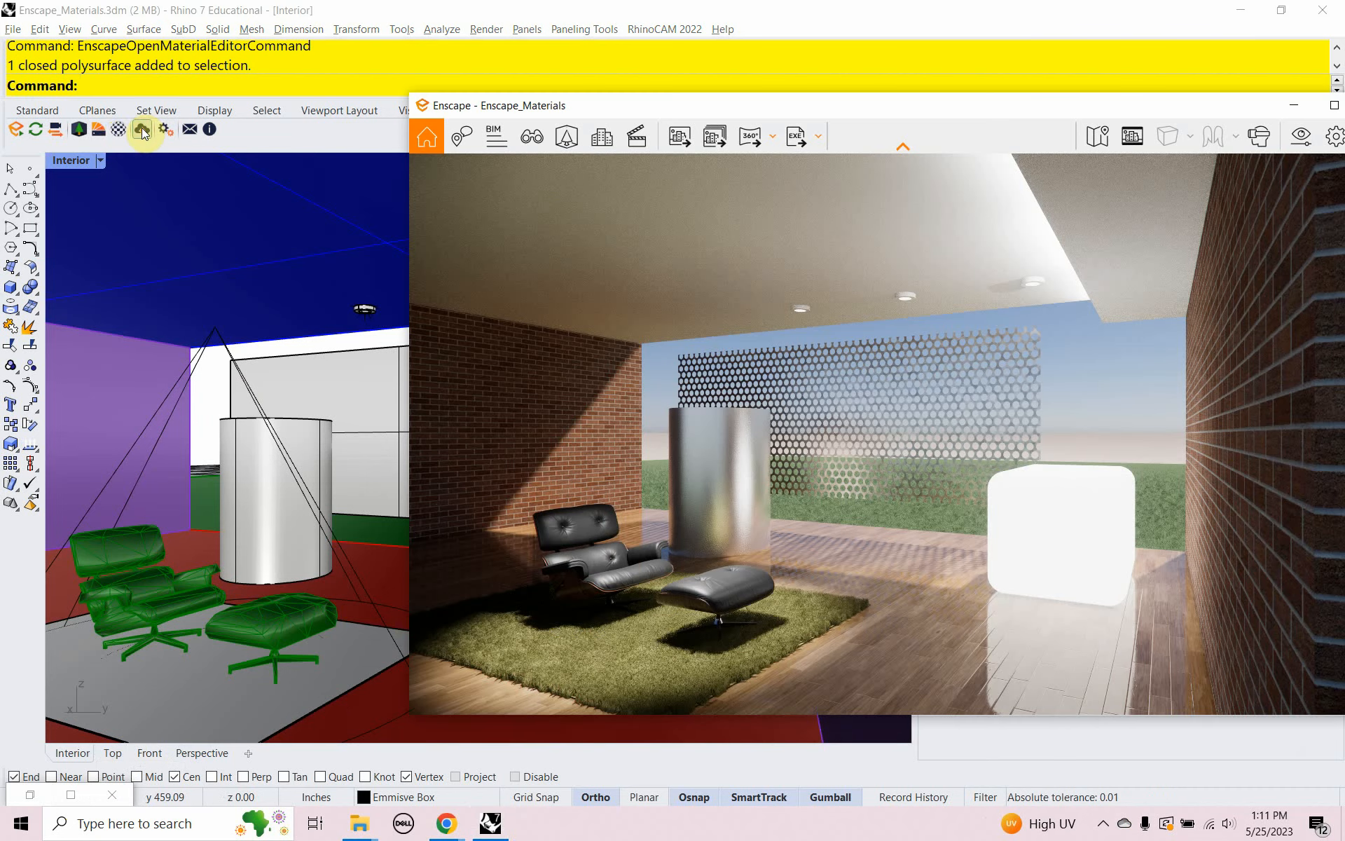
# Step: Reopen the Enscape Material Editor and examine the Emmisive material's settings and available material types
pyautogui.click(120, 129)
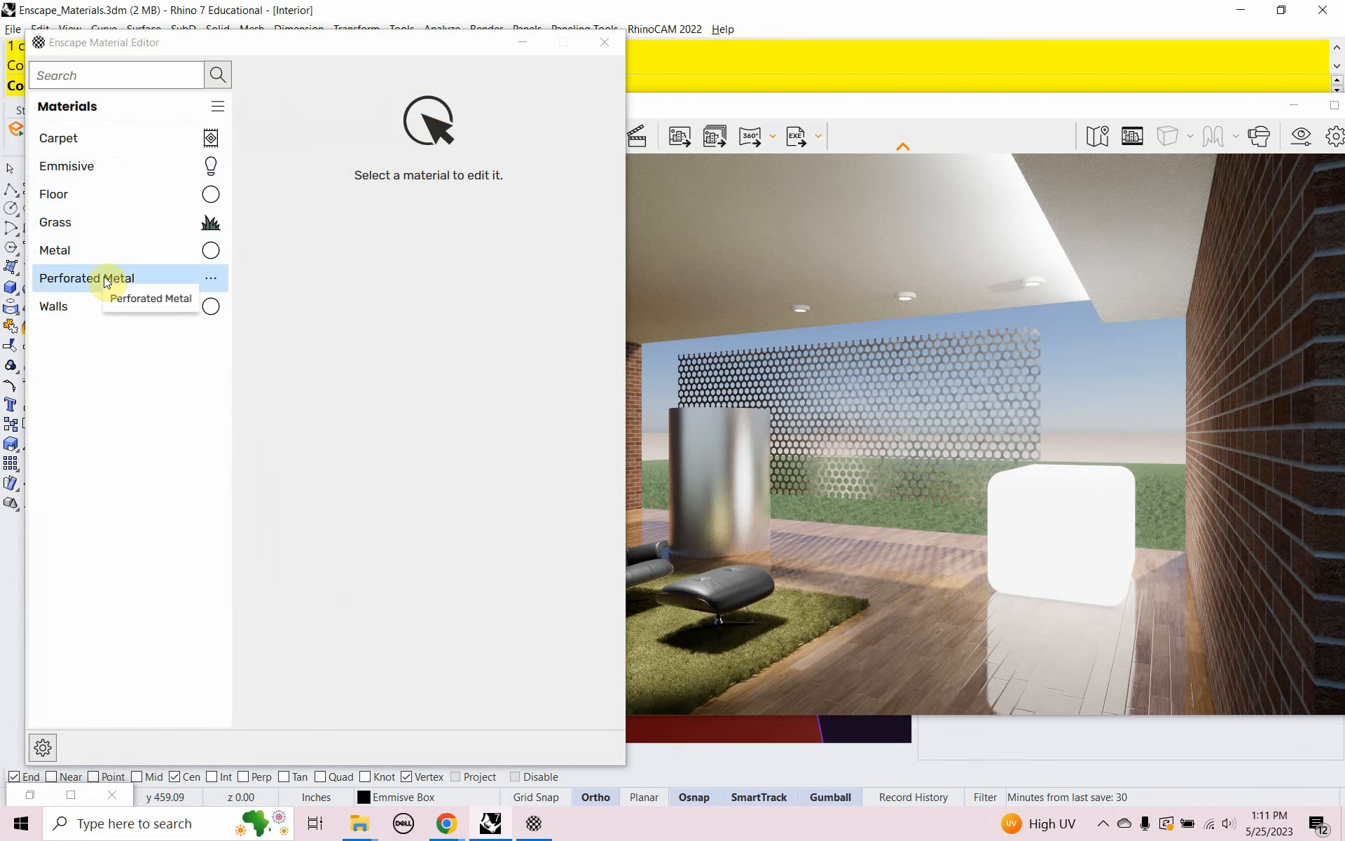
pyautogui.click(83, 166)
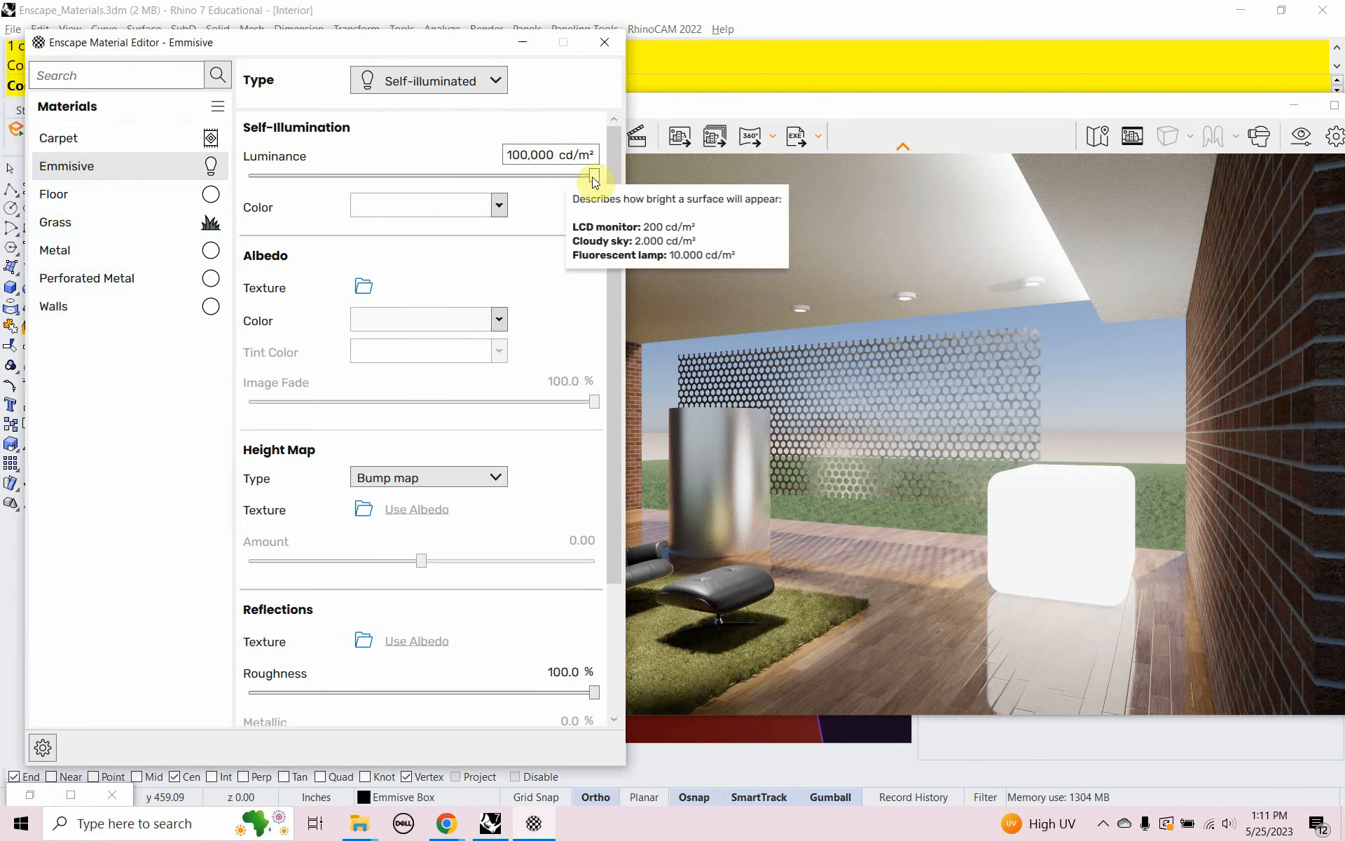
pyautogui.click(442, 83)
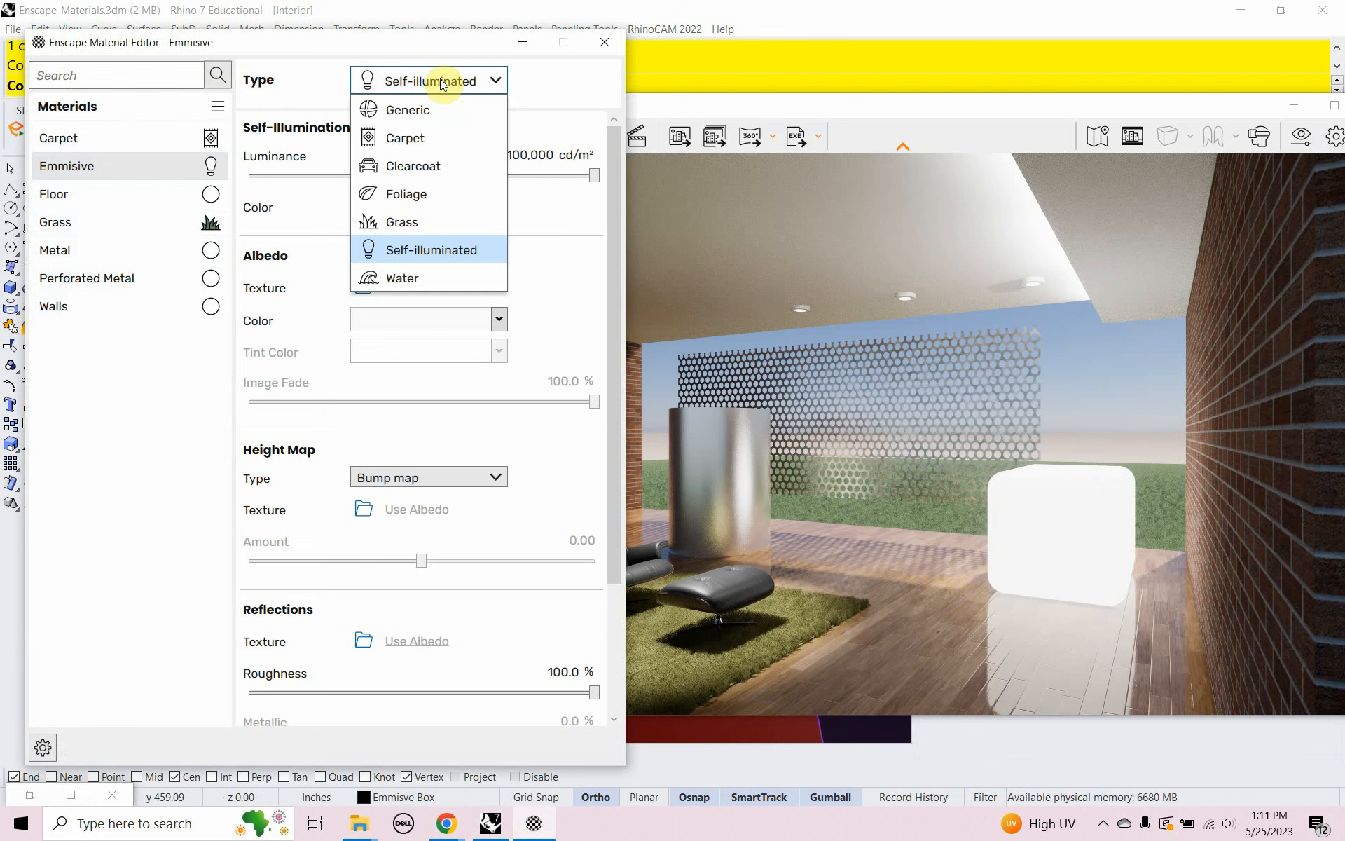
pyautogui.click(425, 80)
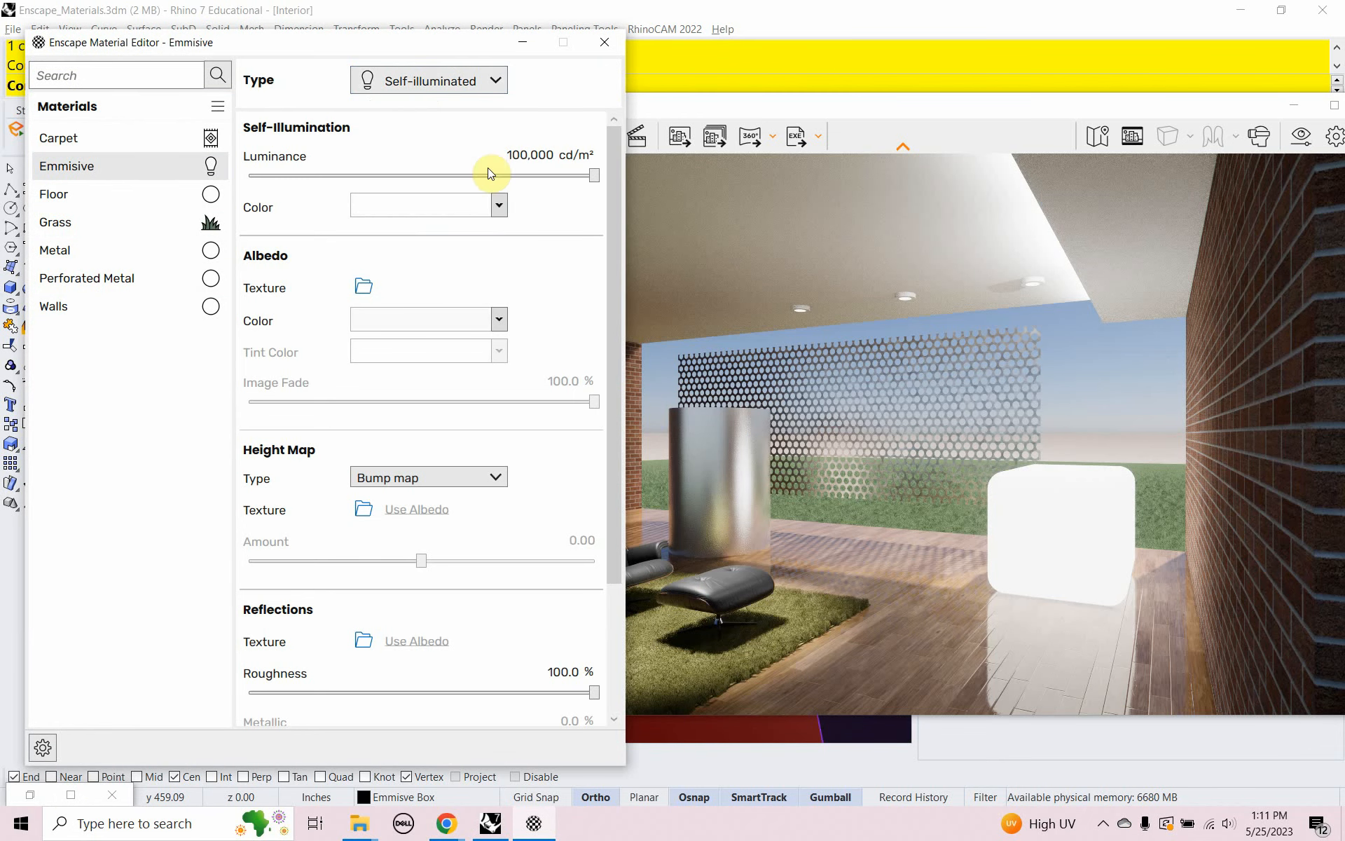
# Step: Test the Emmisive material's luminance at 2 cd/m², return it to 100,000 cd/m², and set its self-illumination color to light violet-pink
pyautogui.moveTo(592, 175); pyautogui.dragTo(267, 175)
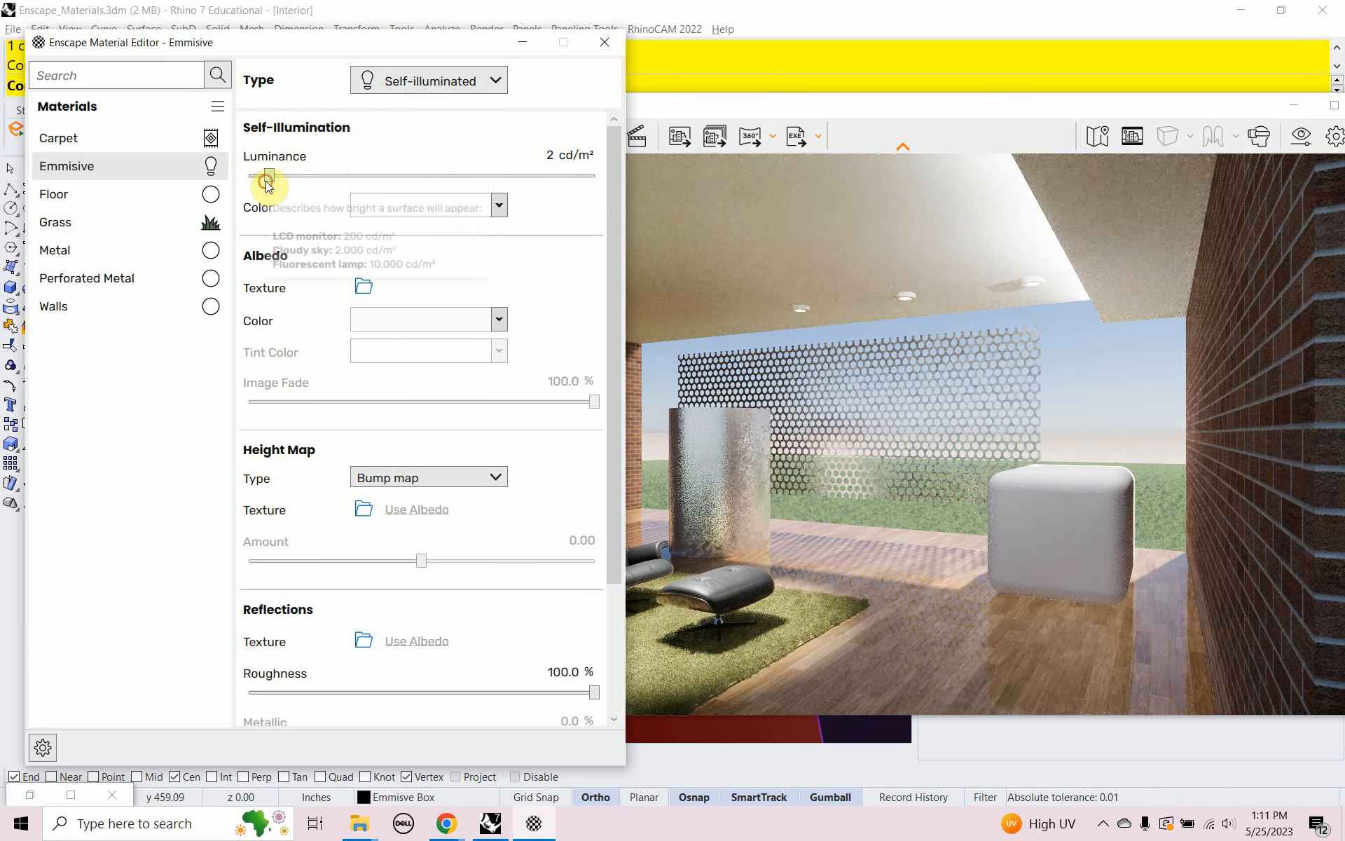
pyautogui.moveTo(267, 181); pyautogui.dragTo(604, 247)
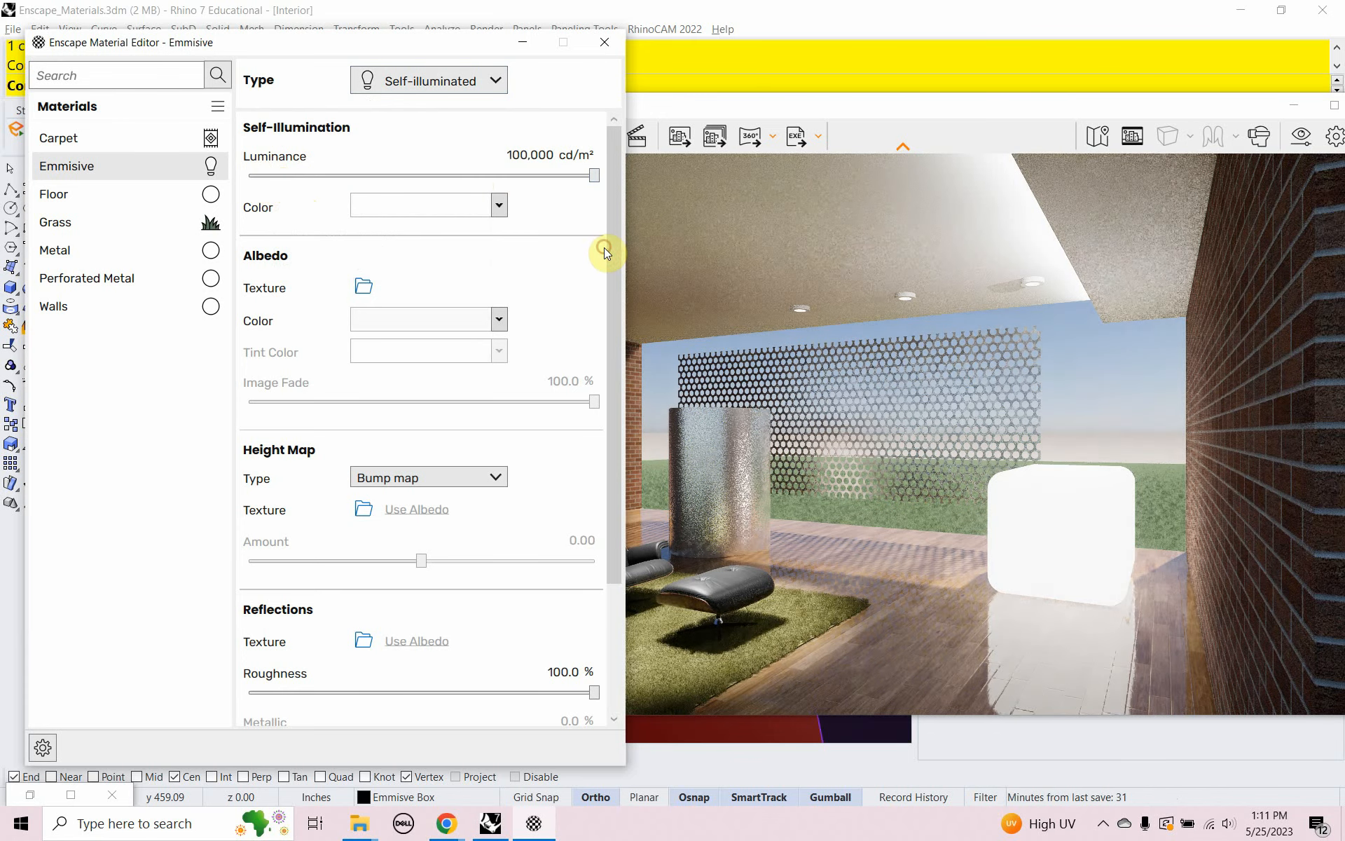
pyautogui.click(498, 205)
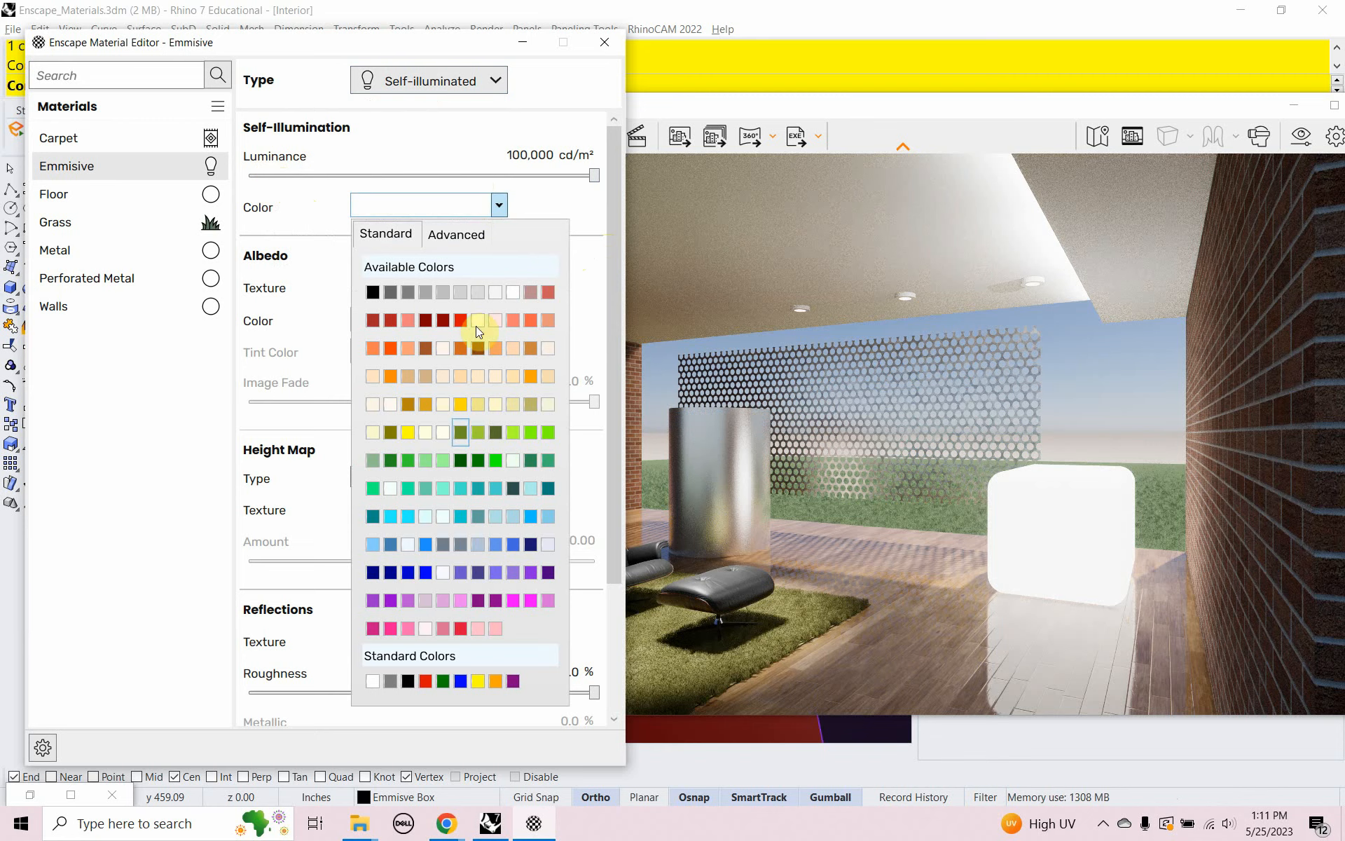
pyautogui.click(460, 601)
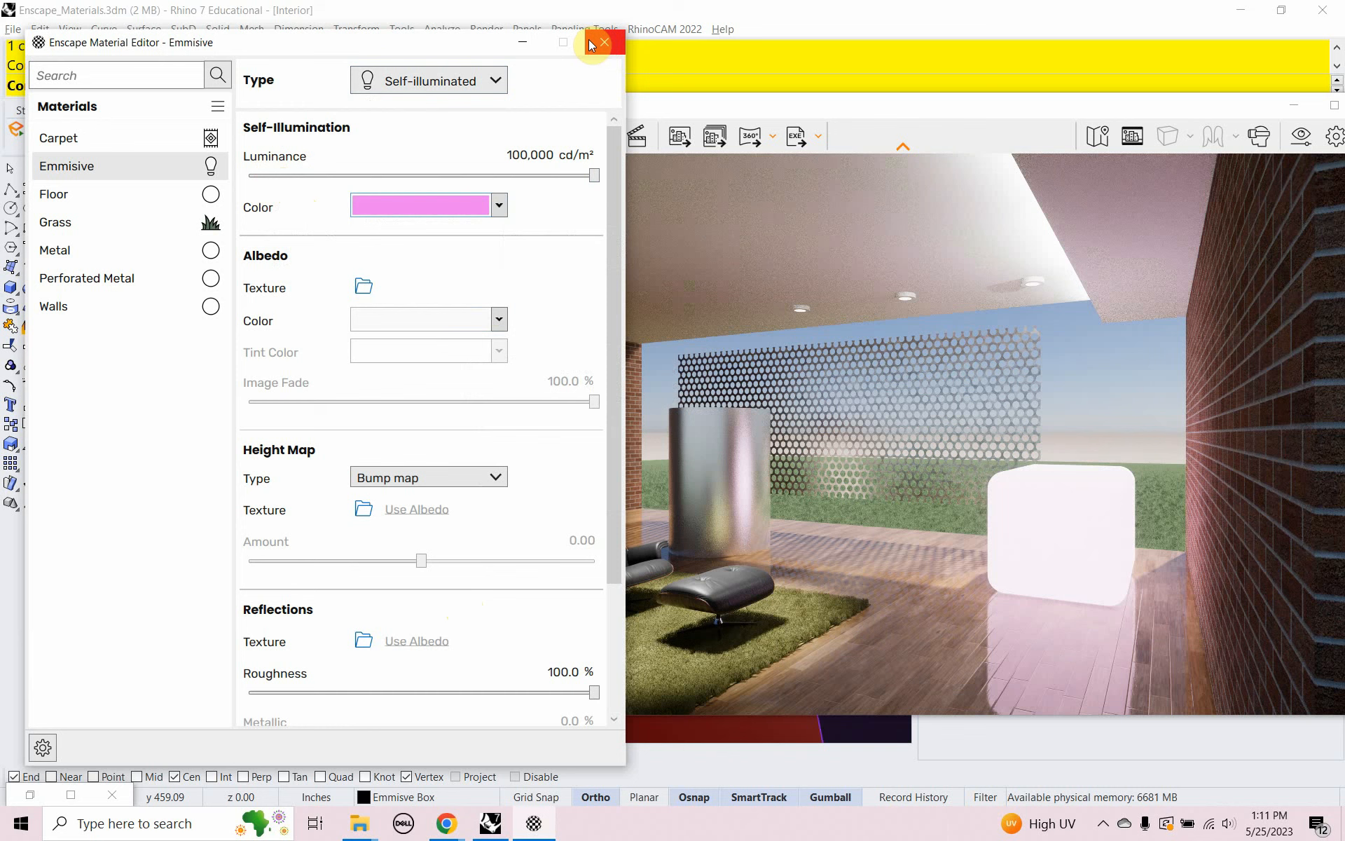
# Step: Open the Enscape Material Library for importing materials and show its Bricks category
pyautogui.moveTo(319, 86)
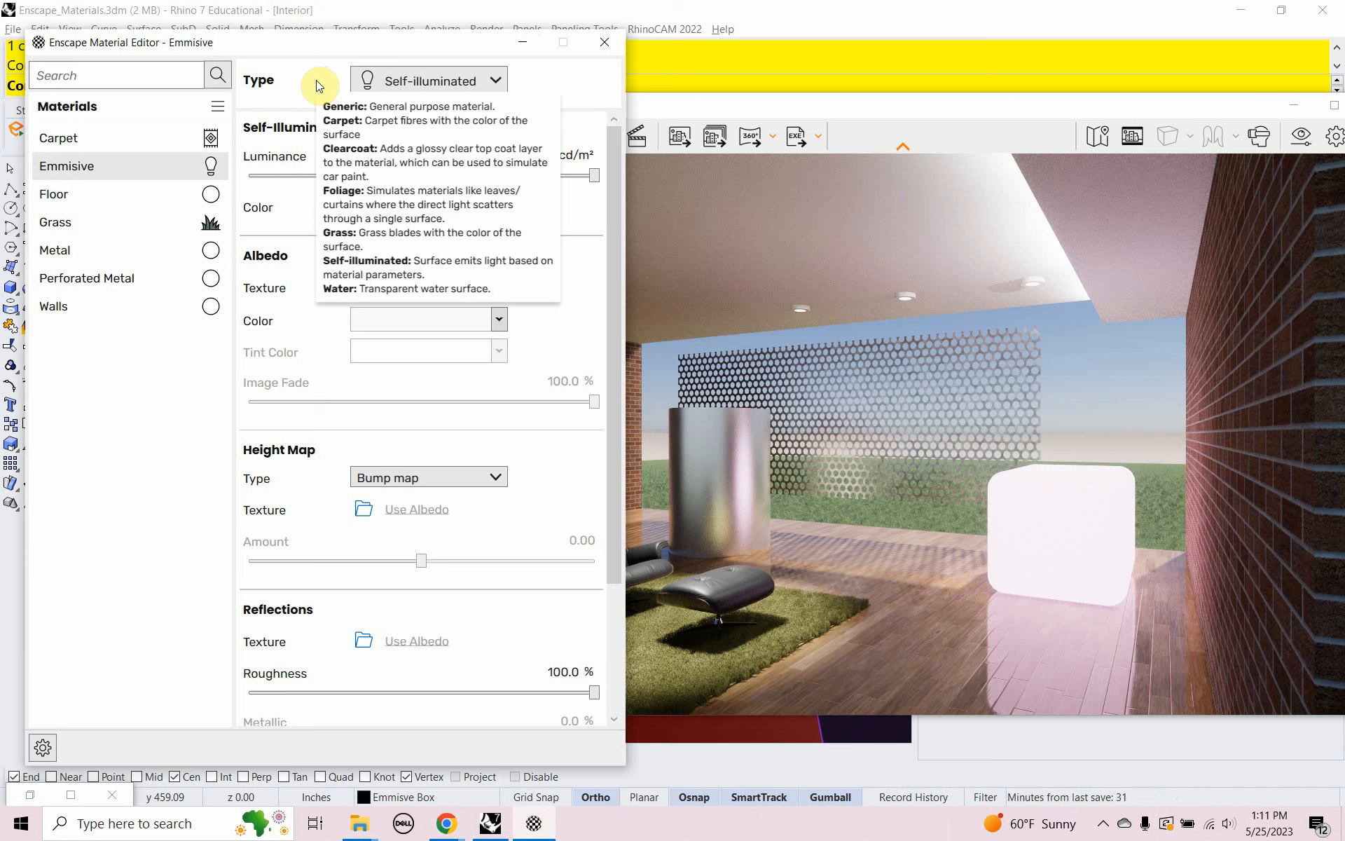
pyautogui.click(225, 107)
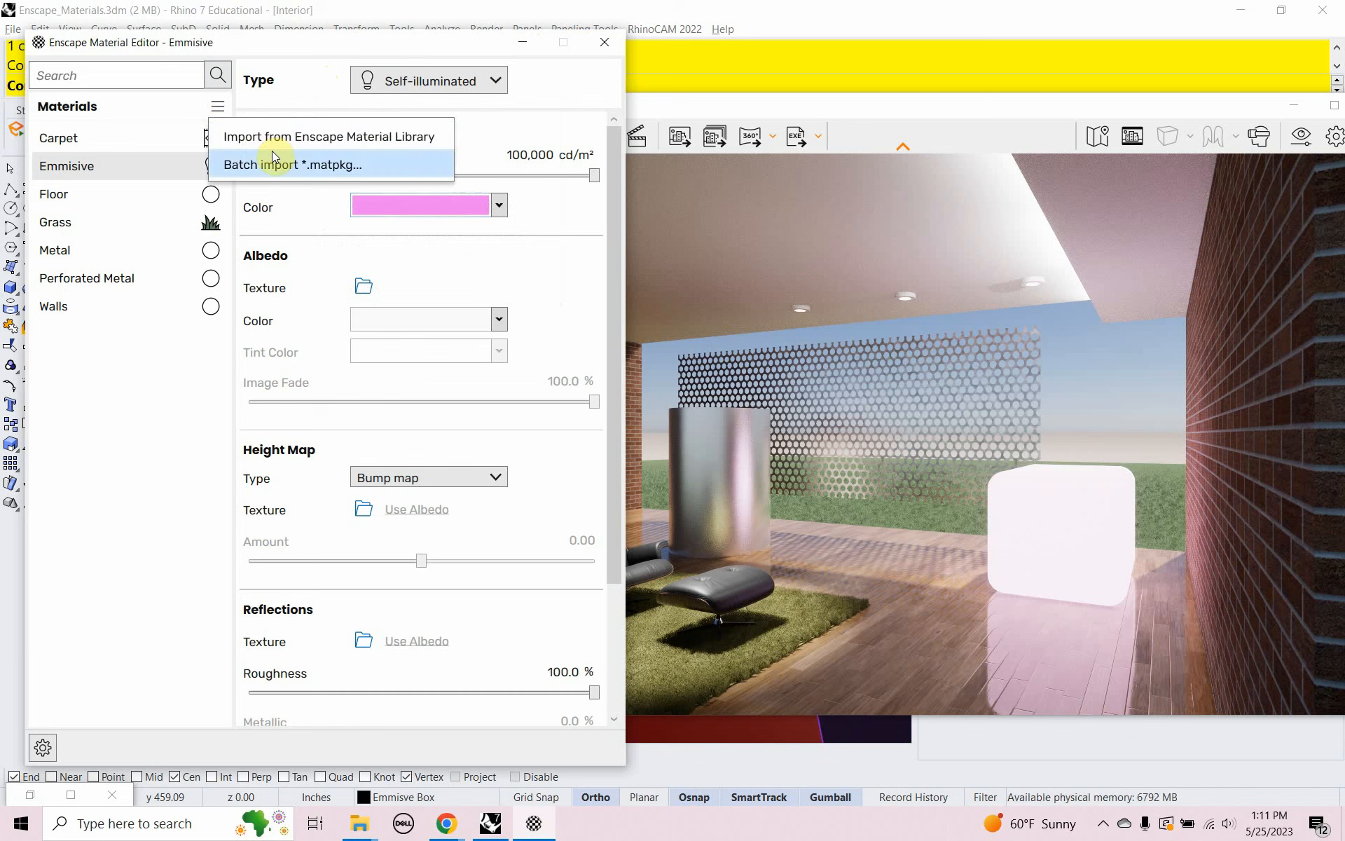
pyautogui.click(376, 136)
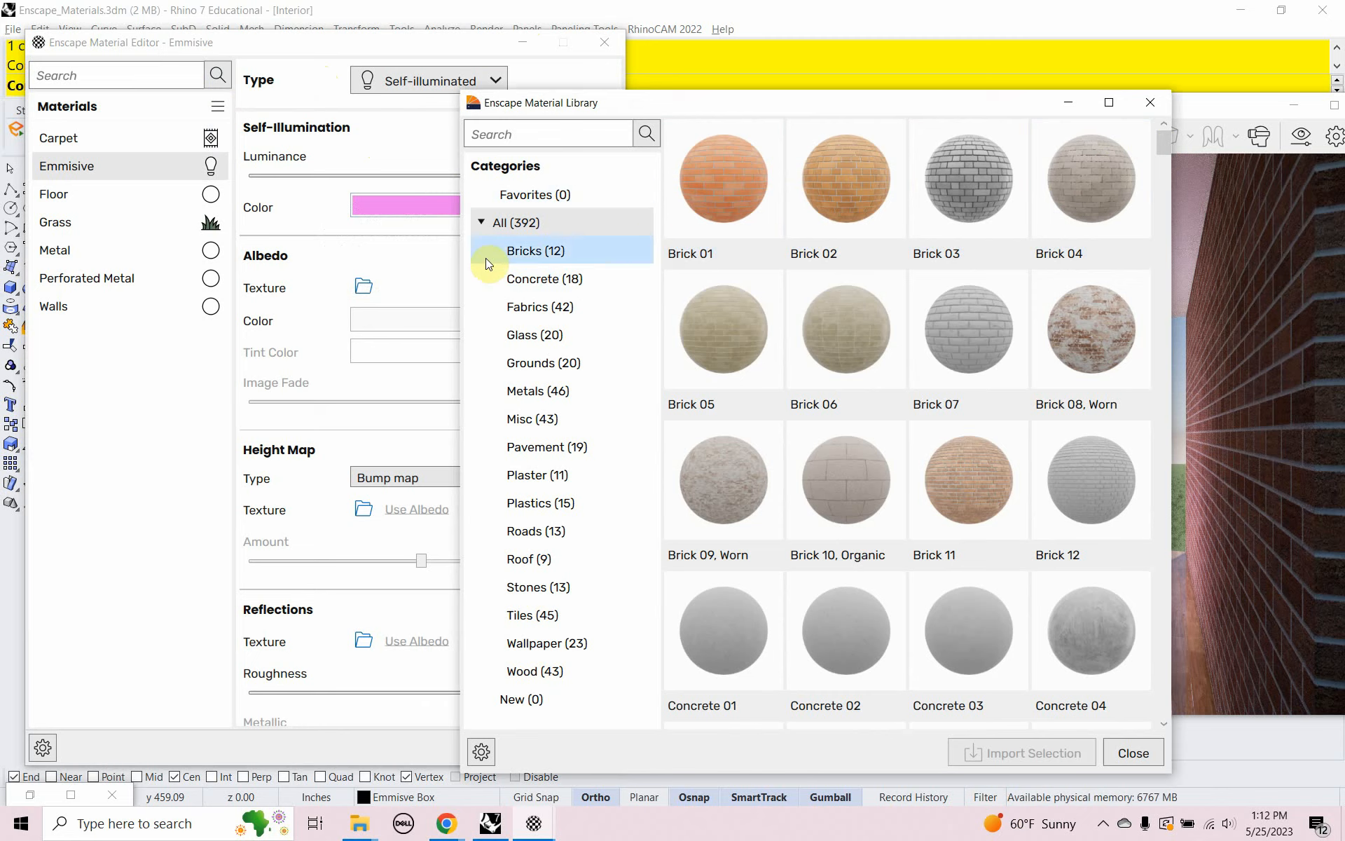
pyautogui.click(520, 250)
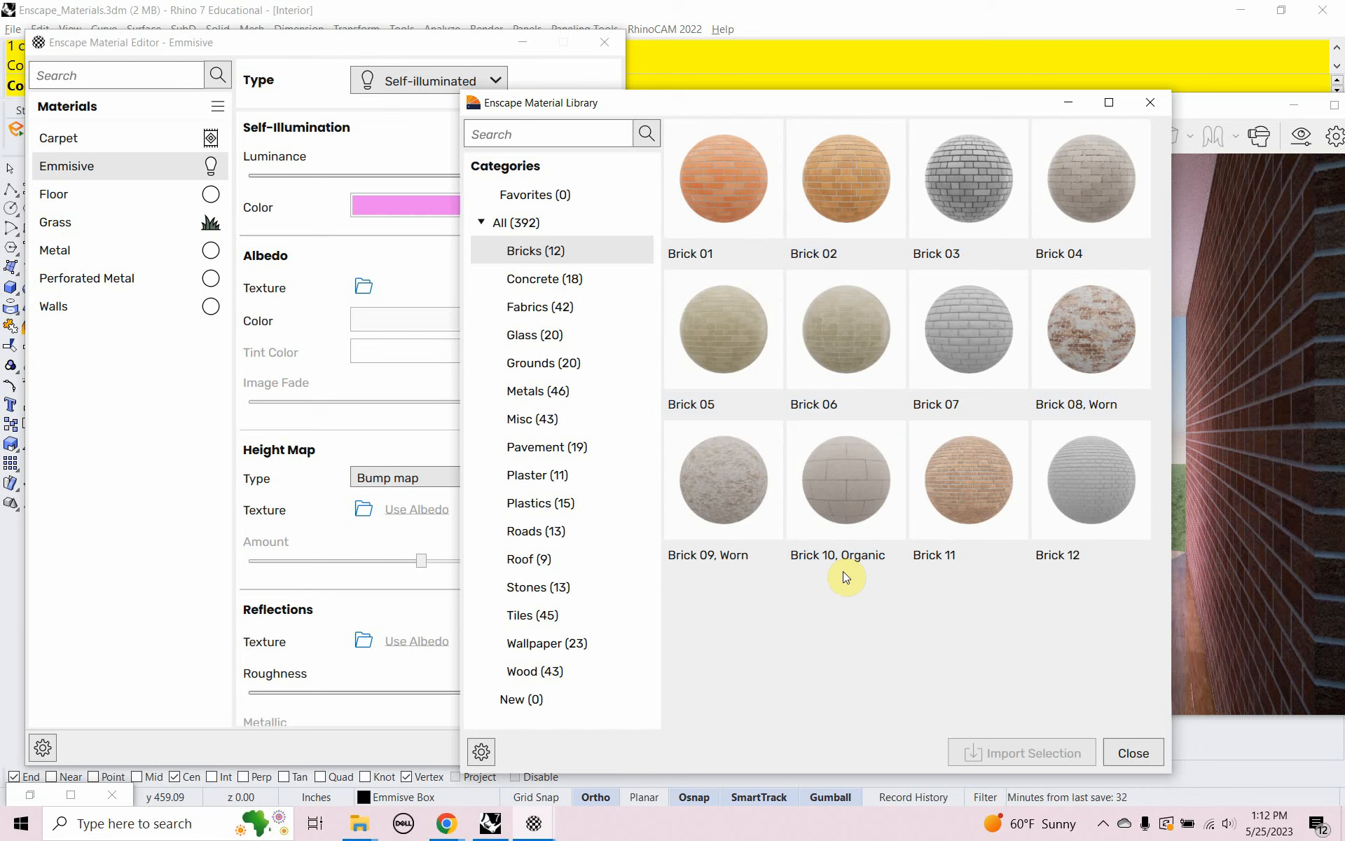
pyautogui.click(511, 698)
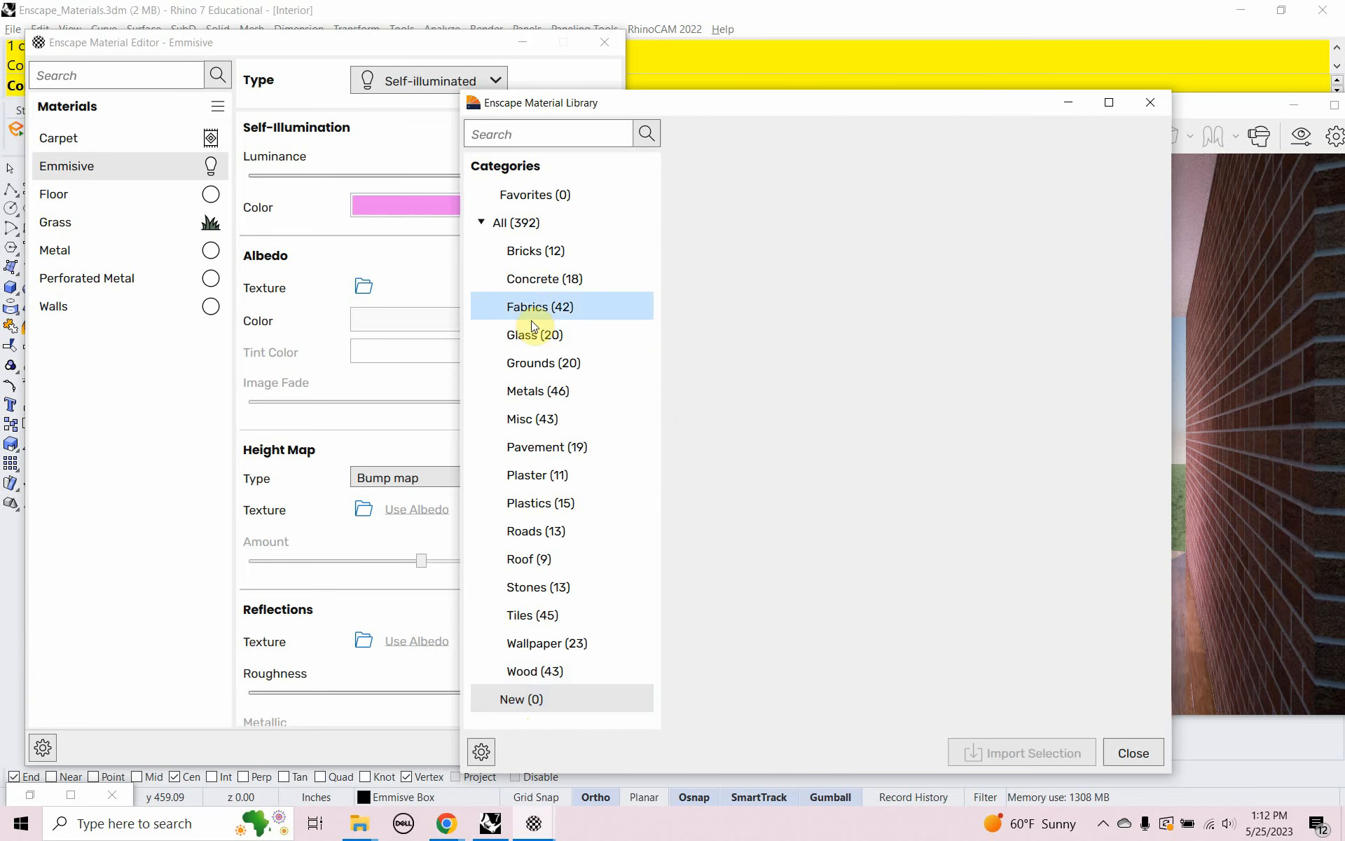
pyautogui.click(522, 252)
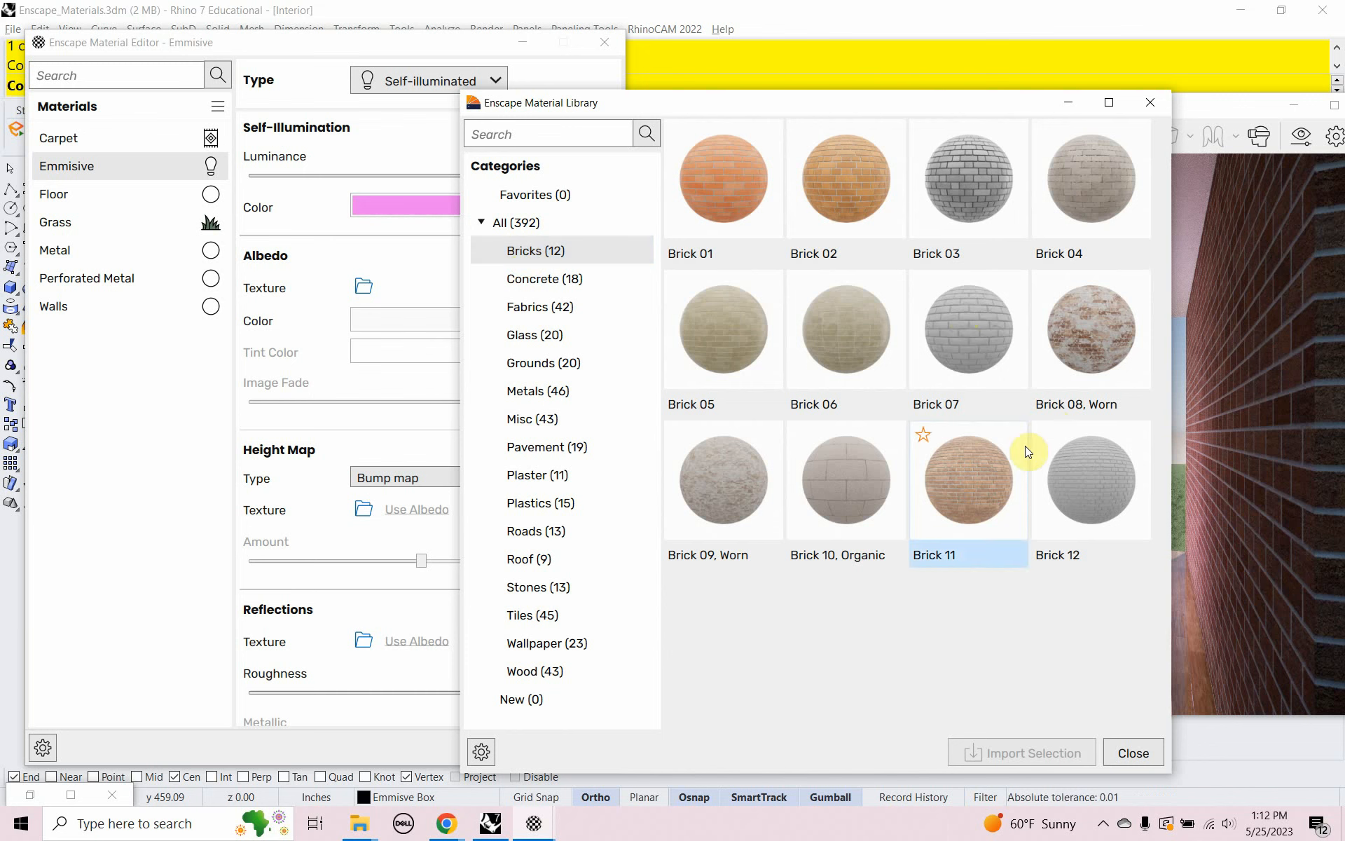
# Step: Try to import the Brick 11 material from the library's Bricks category
pyautogui.click(961, 482)
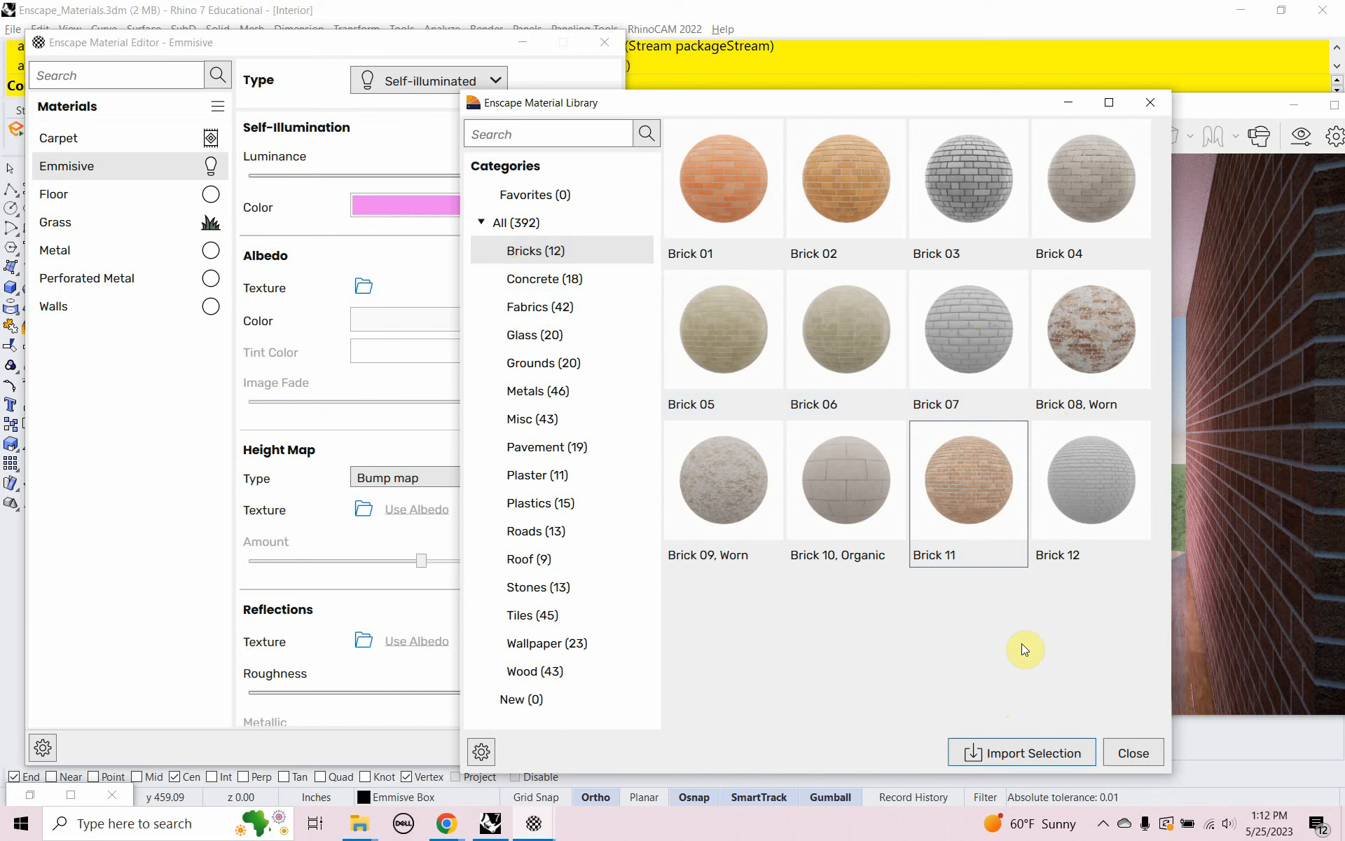
pyautogui.click(1023, 741)
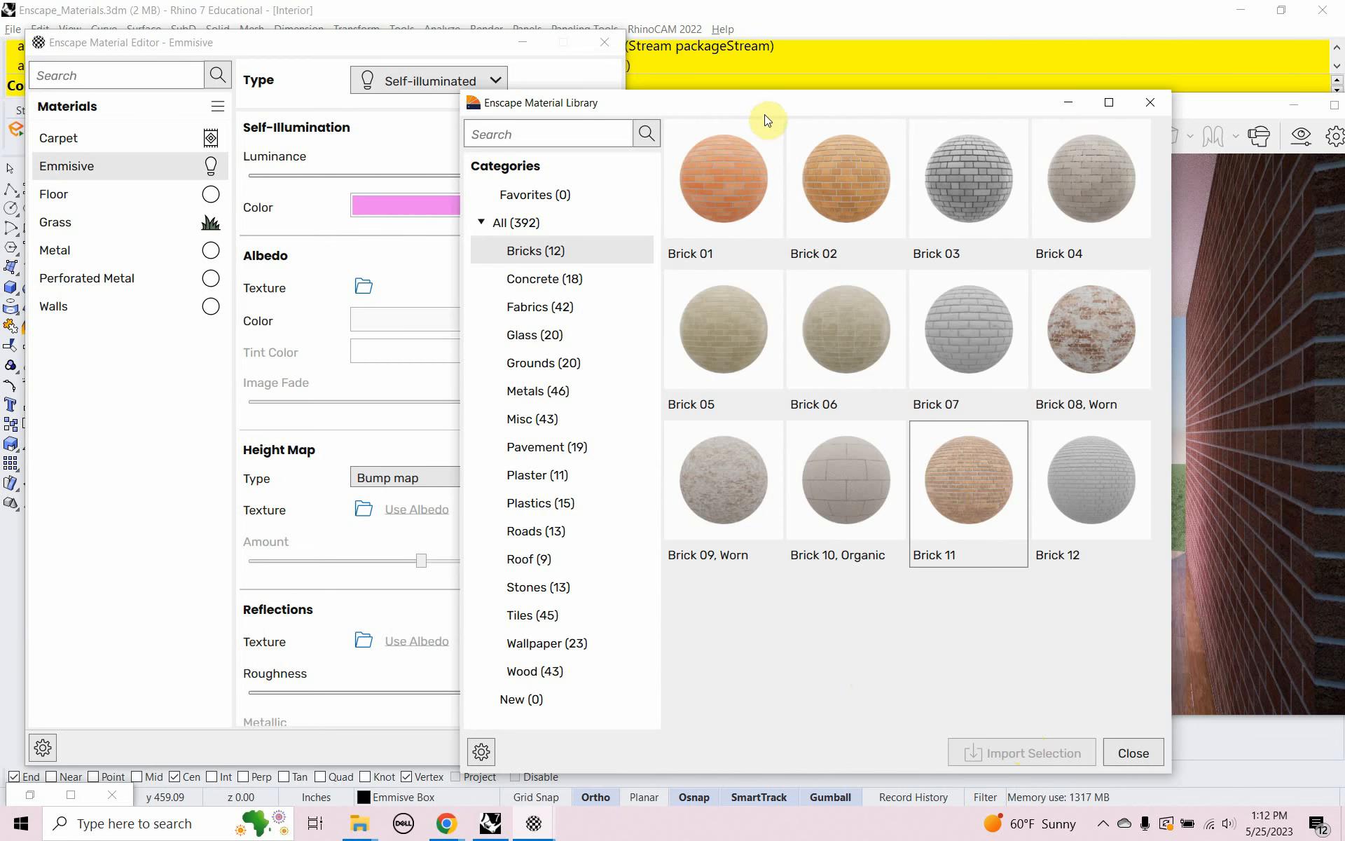
pyautogui.moveTo(780, 101); pyautogui.dragTo(705, 73)
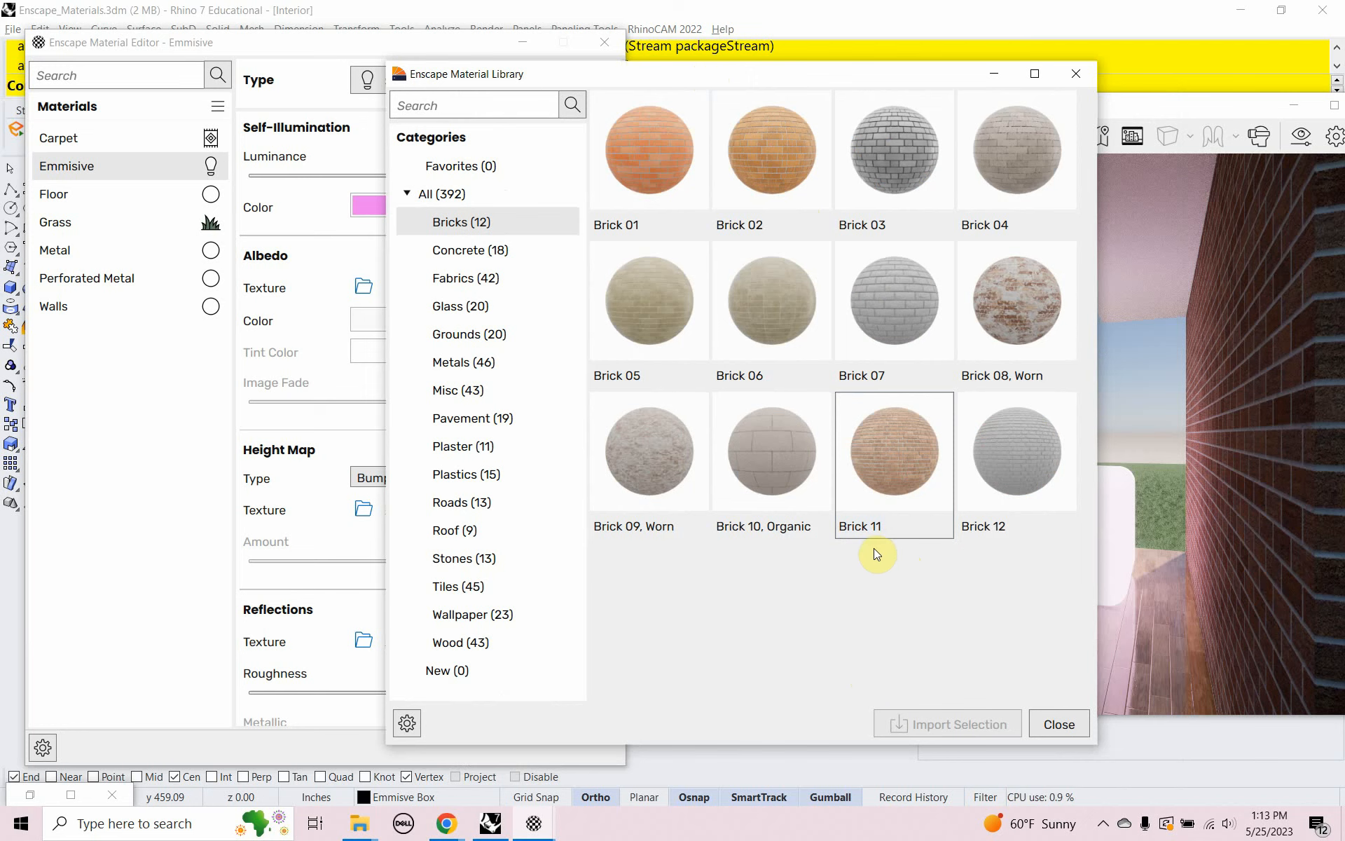
# Step: Set the library's imported texture path to the Documents\Videos\Enscape_Materials\Materials folder, save it, and close the Material Library
pyautogui.click(406, 724)
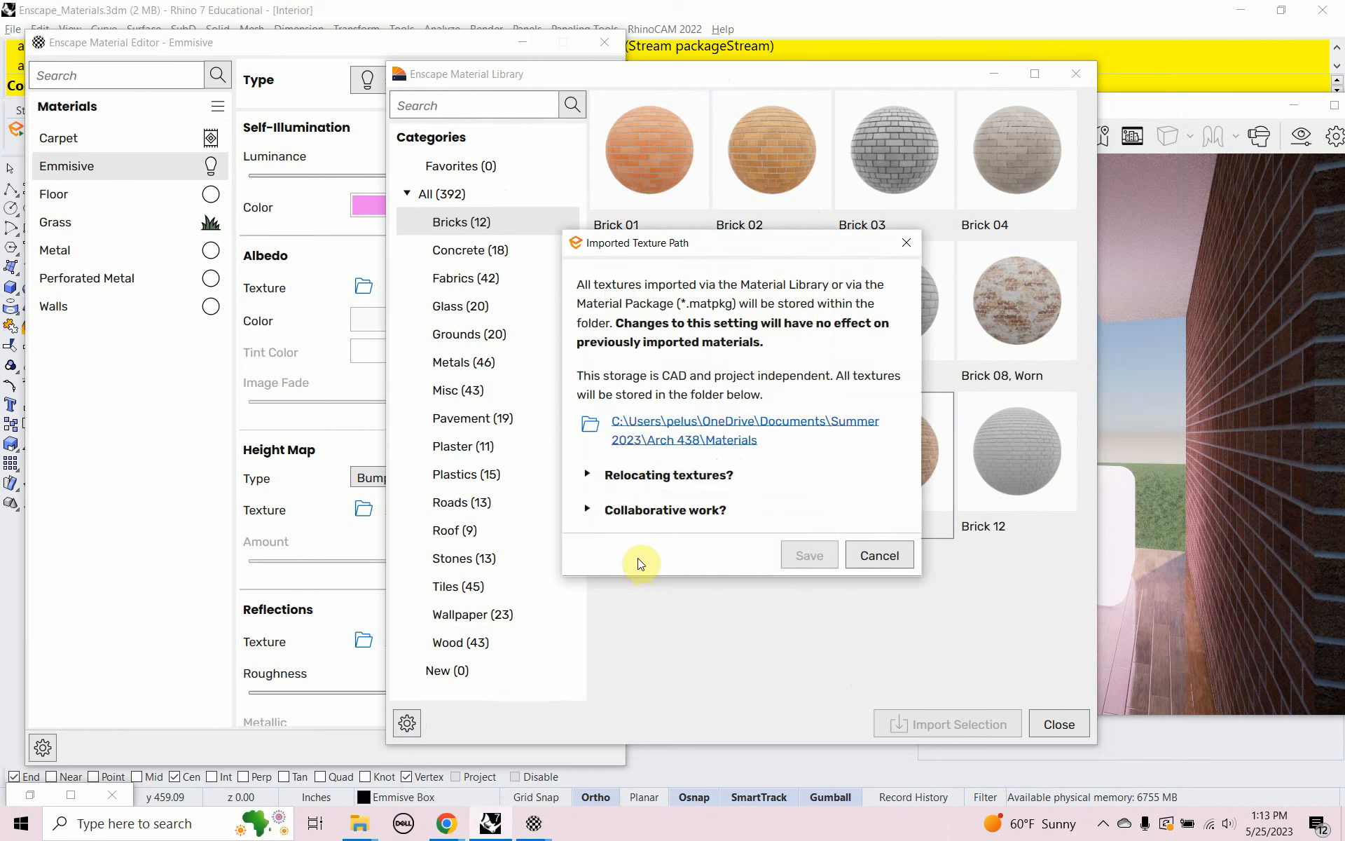
pyautogui.click(588, 475)
pyautogui.click(589, 475)
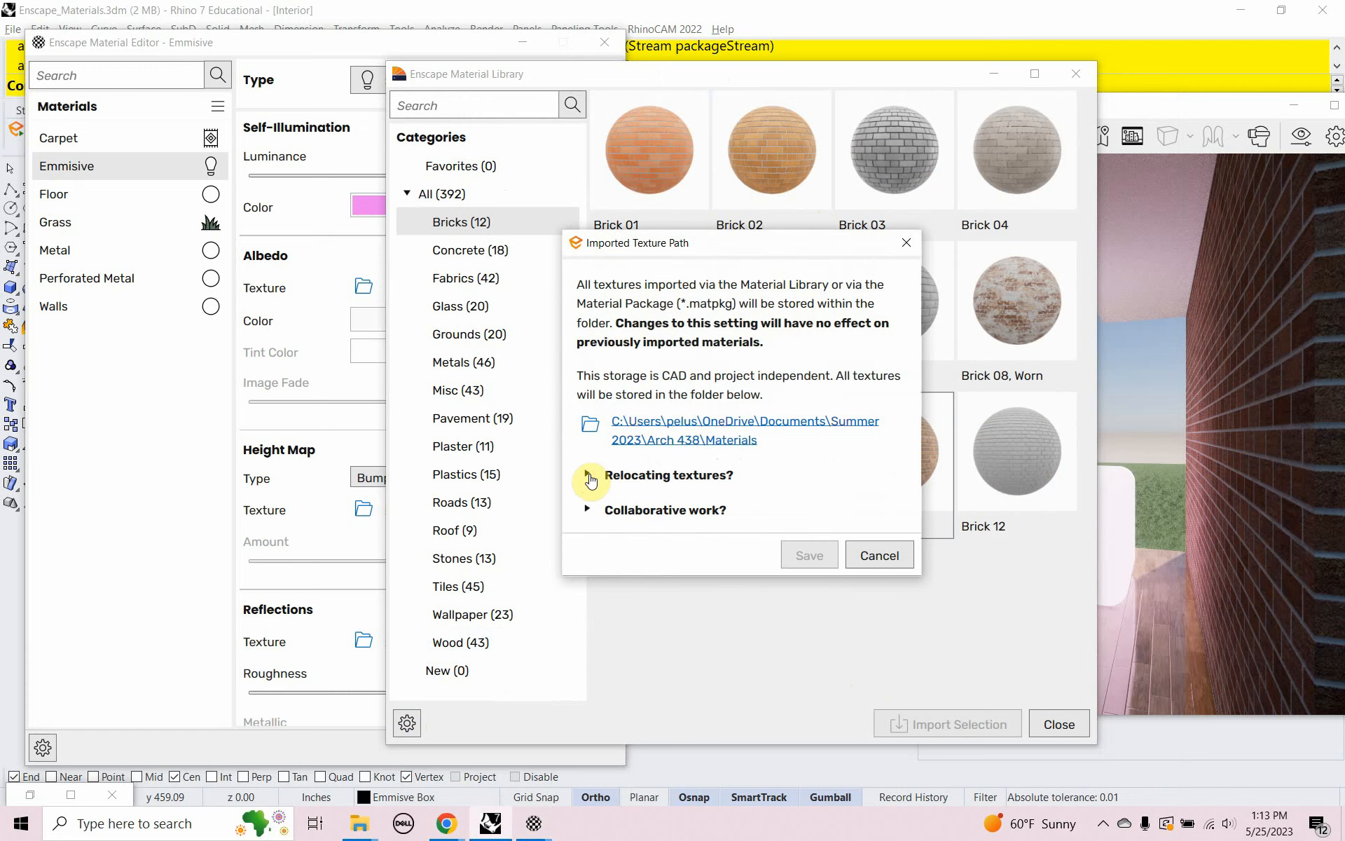
pyautogui.click(589, 426)
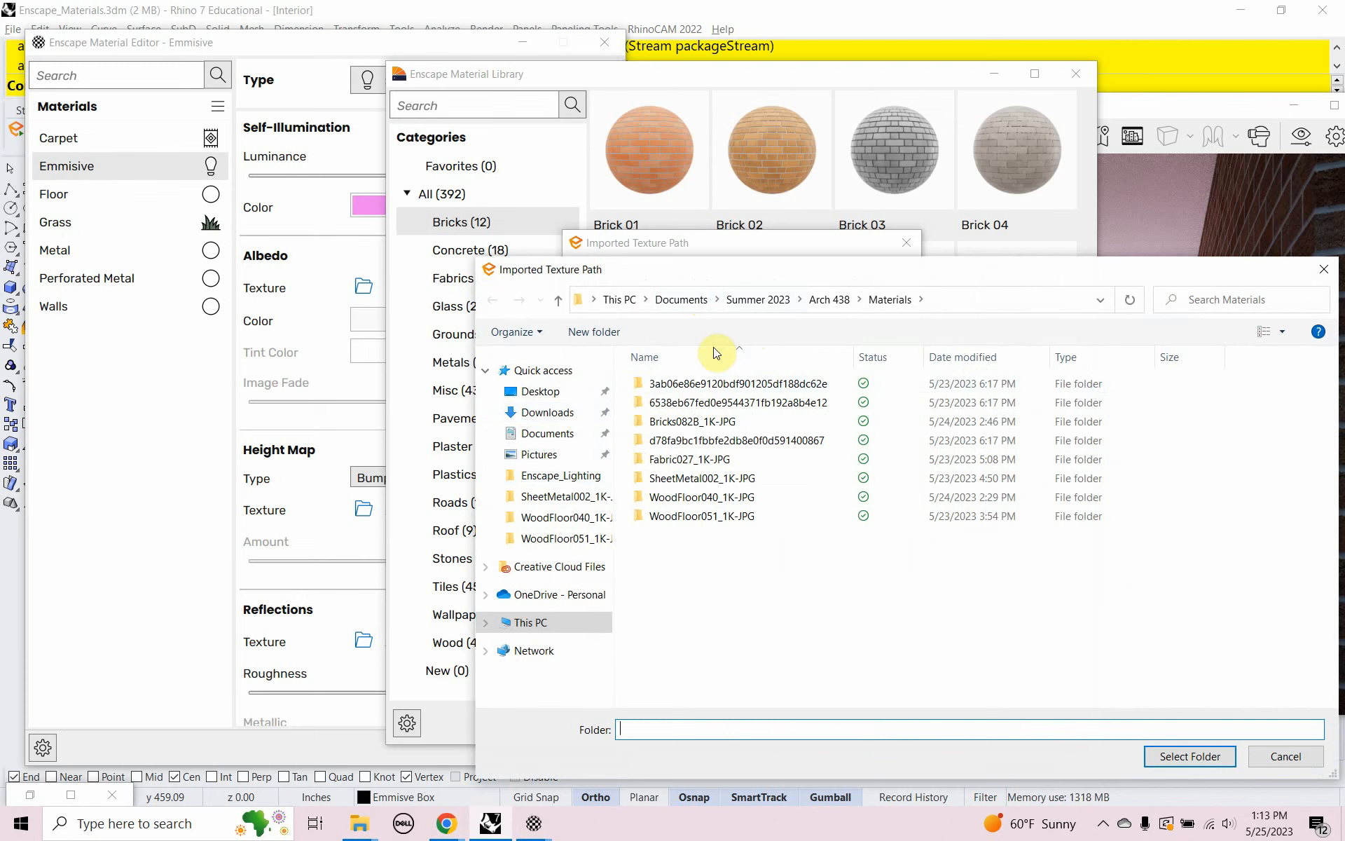
pyautogui.click(682, 299)
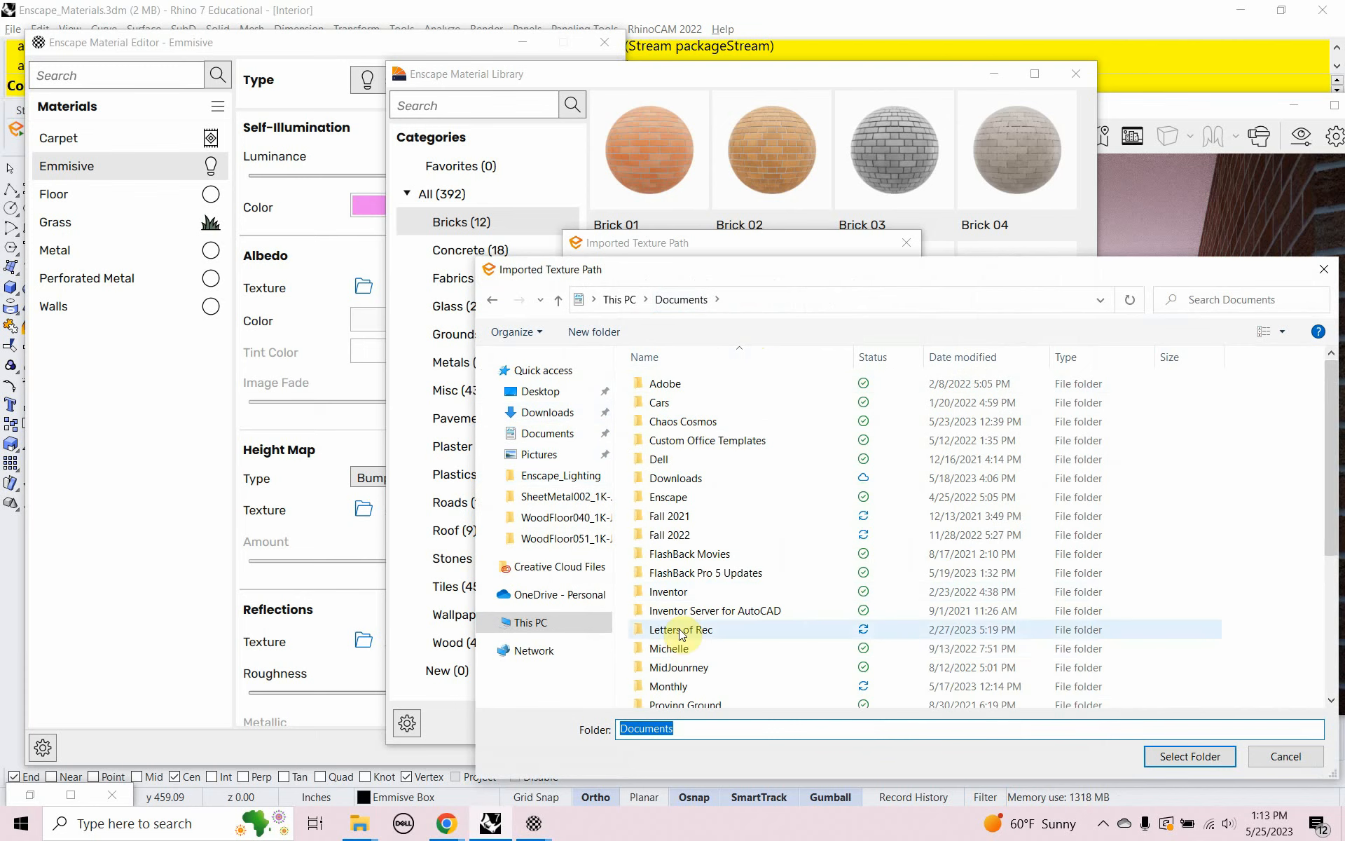
pyautogui.scroll(-3, 680, 634)
pyautogui.scroll(-1, 681, 652)
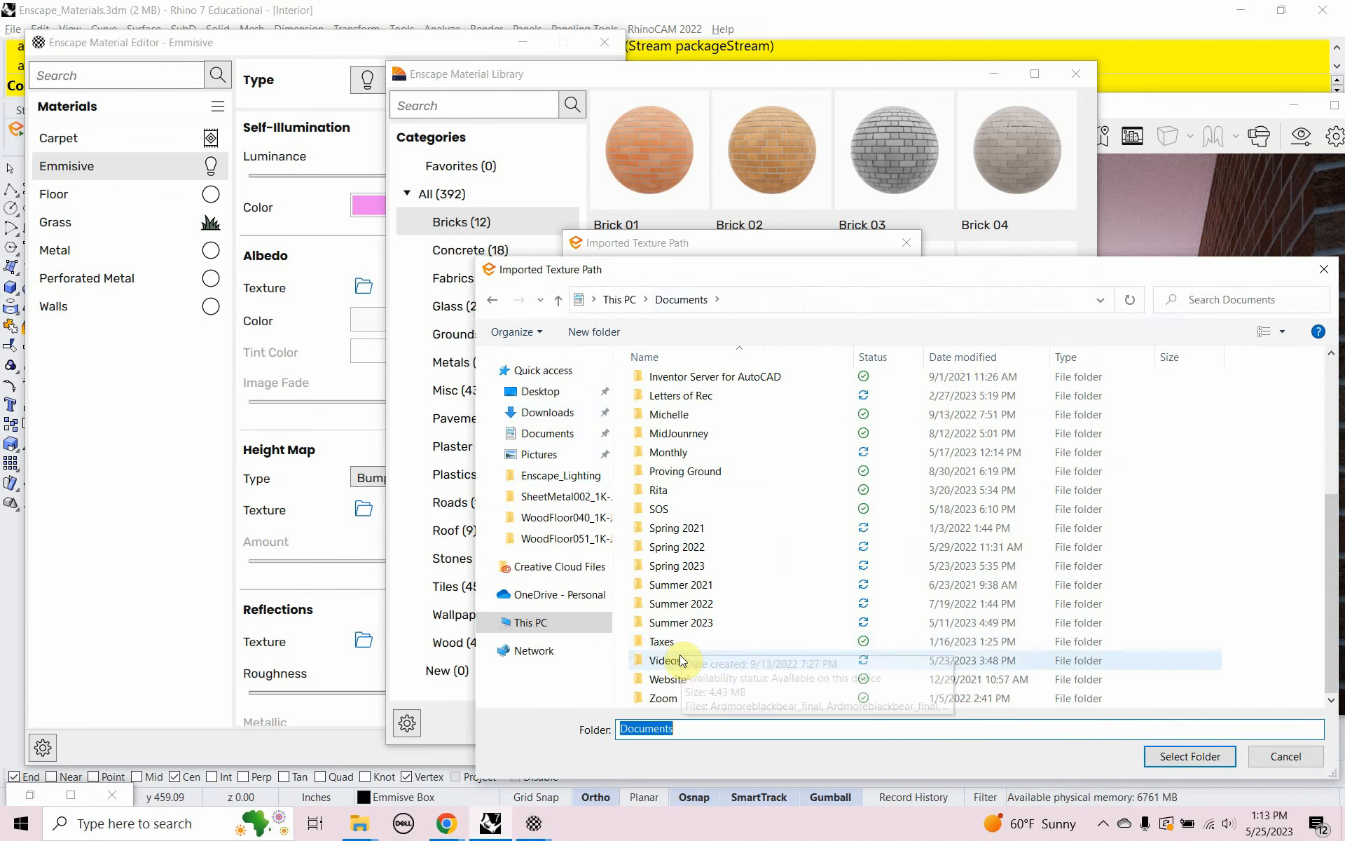
pyautogui.doubleClick(679, 660)
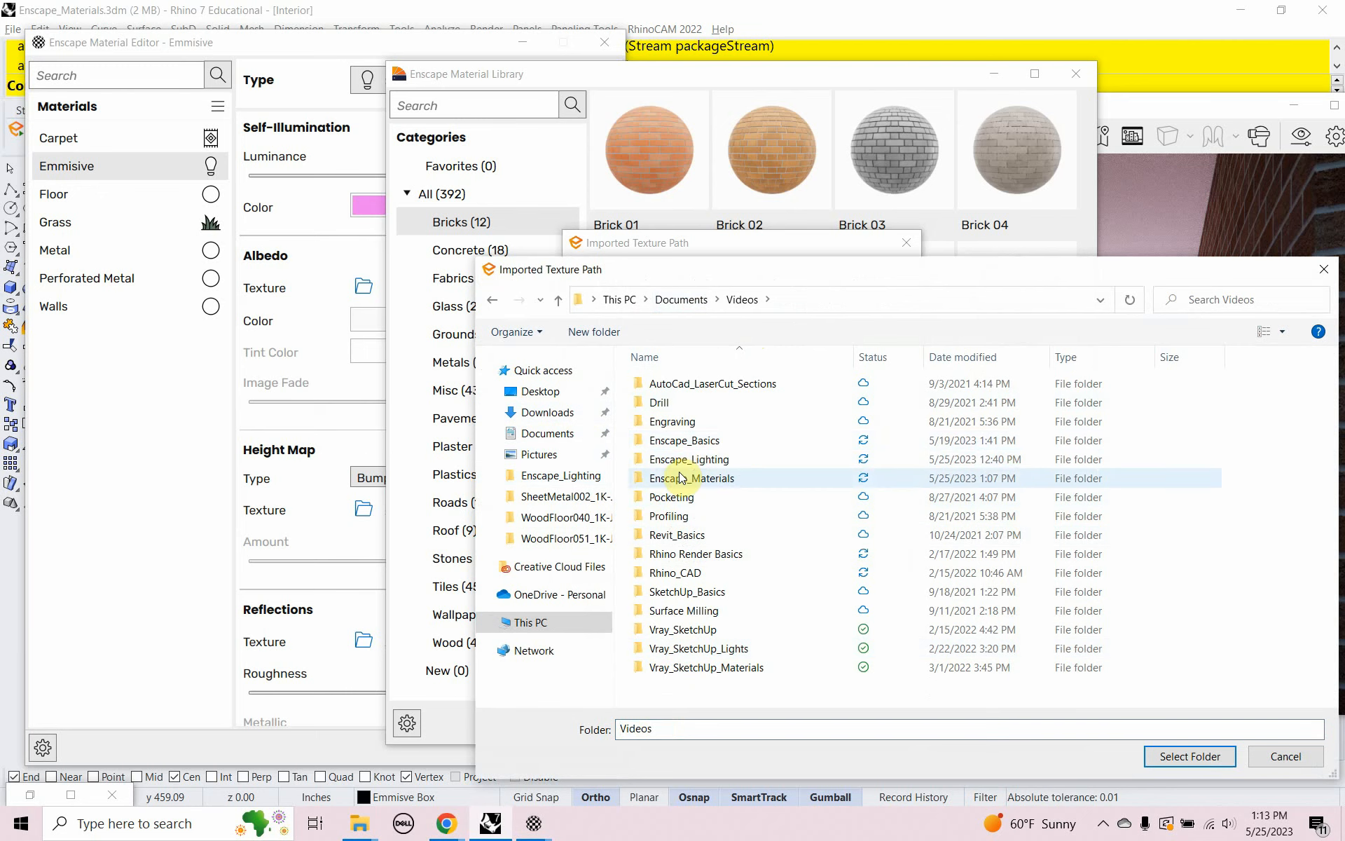
pyautogui.doubleClick(683, 477)
pyautogui.doubleClick(655, 385)
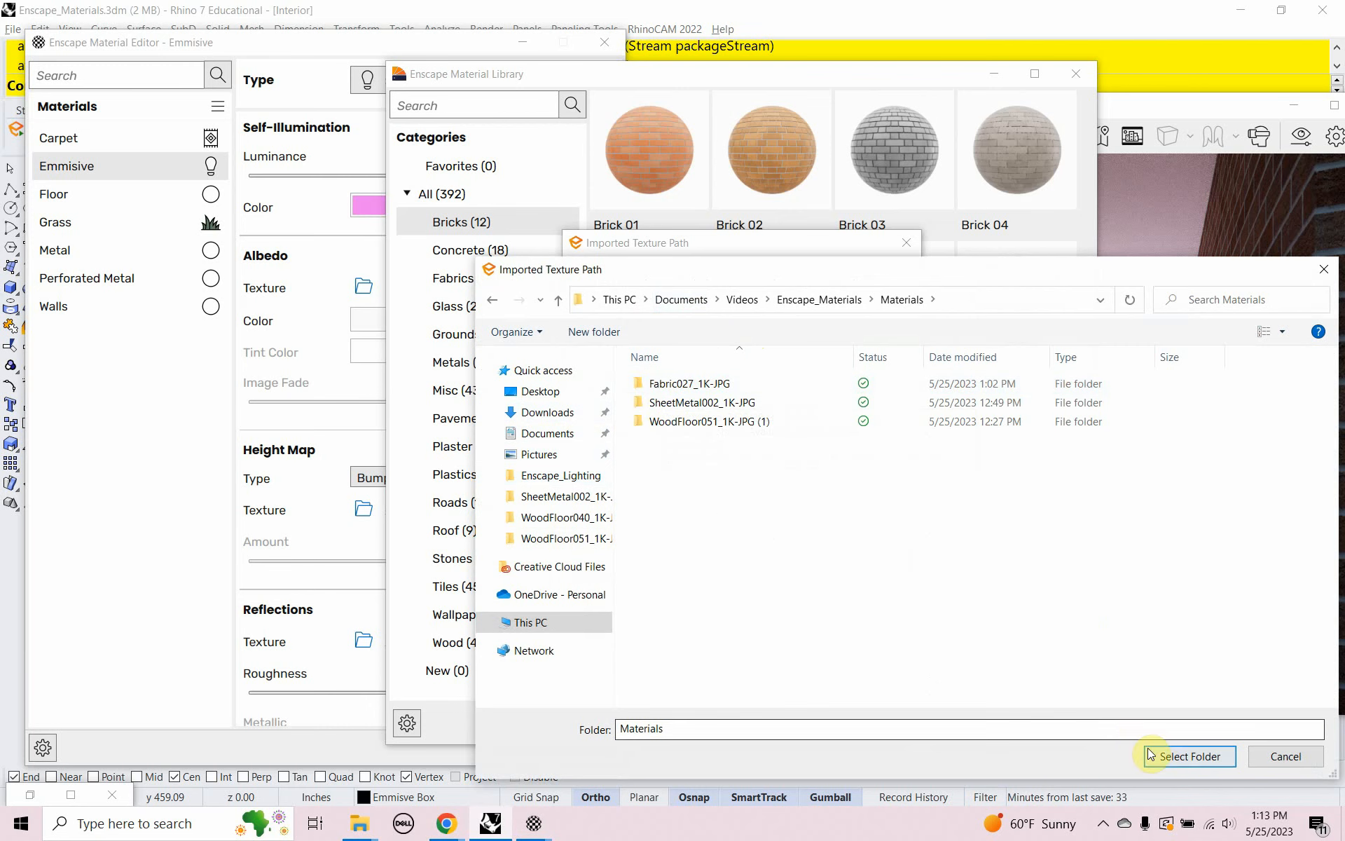
pyautogui.click(1165, 762)
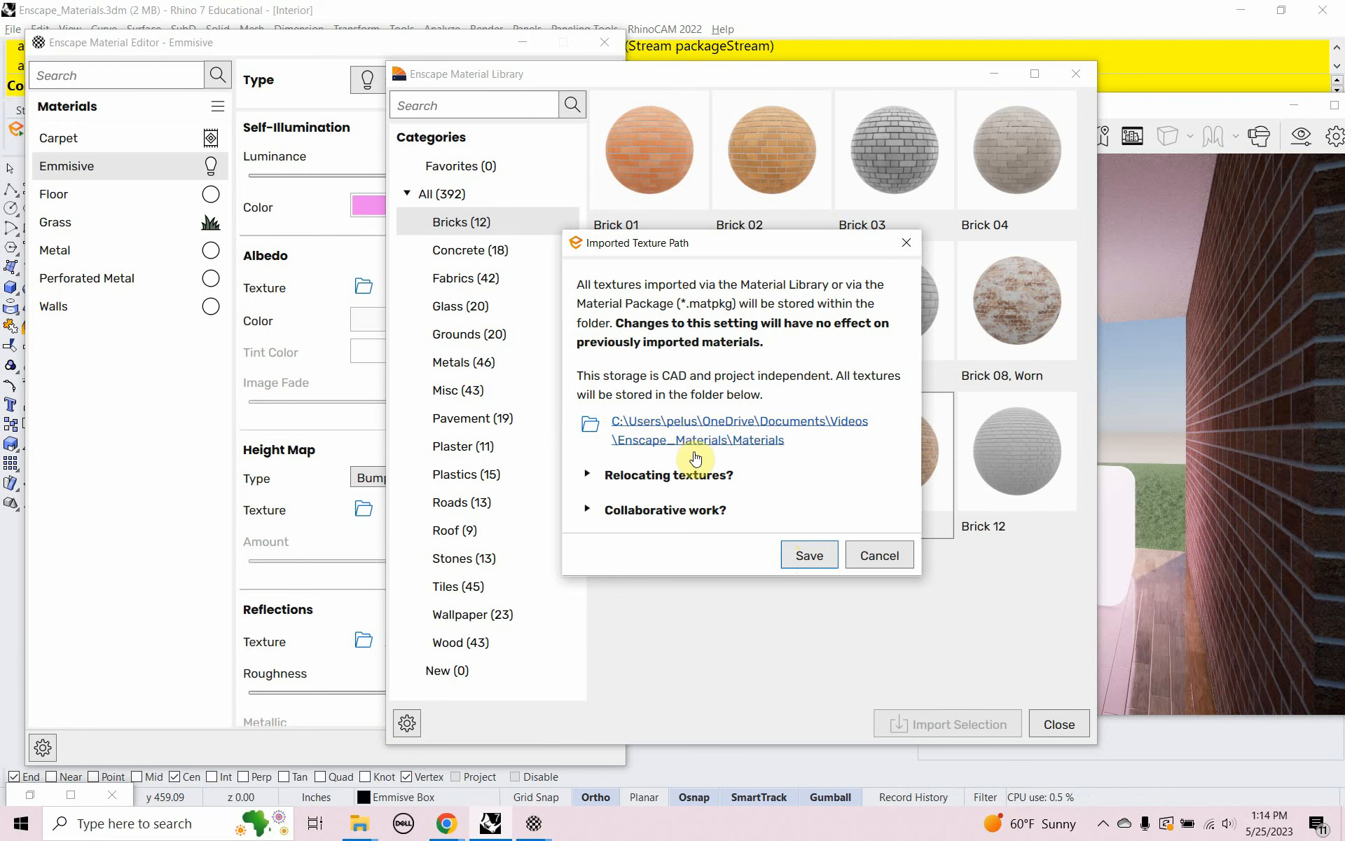
pyautogui.click(807, 560)
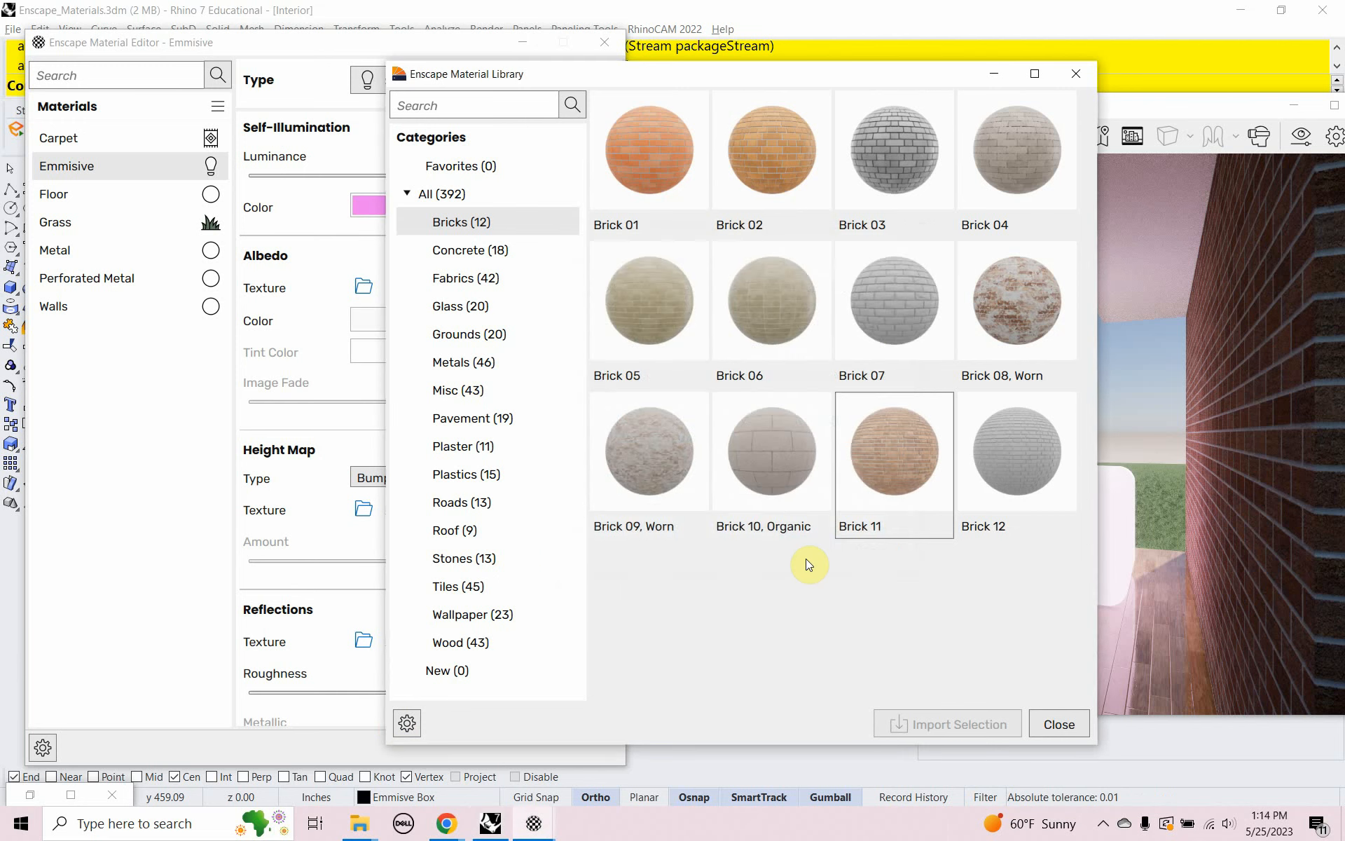
pyautogui.click(1058, 724)
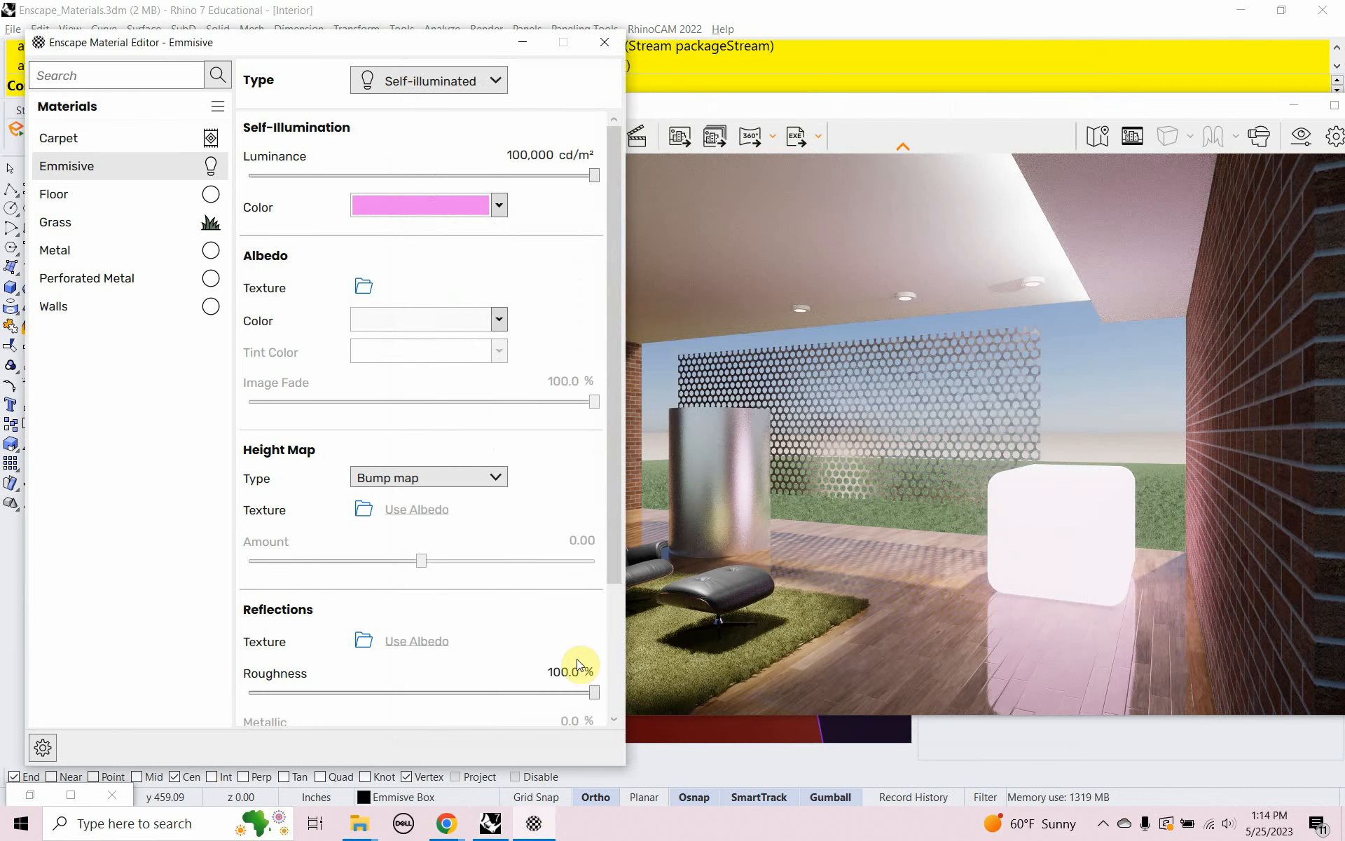
# Step: In File Explorer, close the WoodFloor051 and Fabric027 windows, go up from SheetMetal002_1K-JPG to the Materials folder, and minimize the window
pyautogui.moveTo(360, 824)
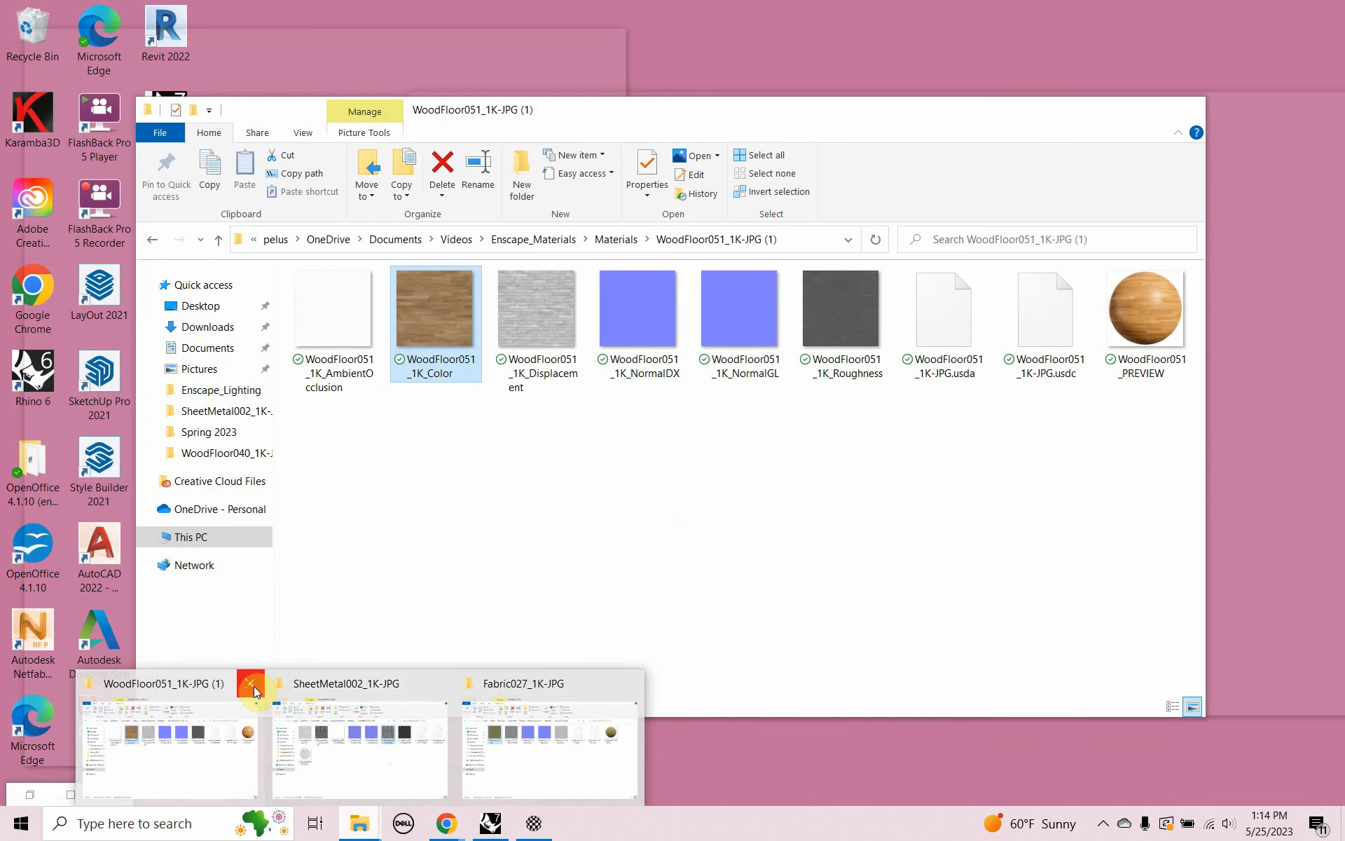
pyautogui.click(250, 684)
pyautogui.click(529, 683)
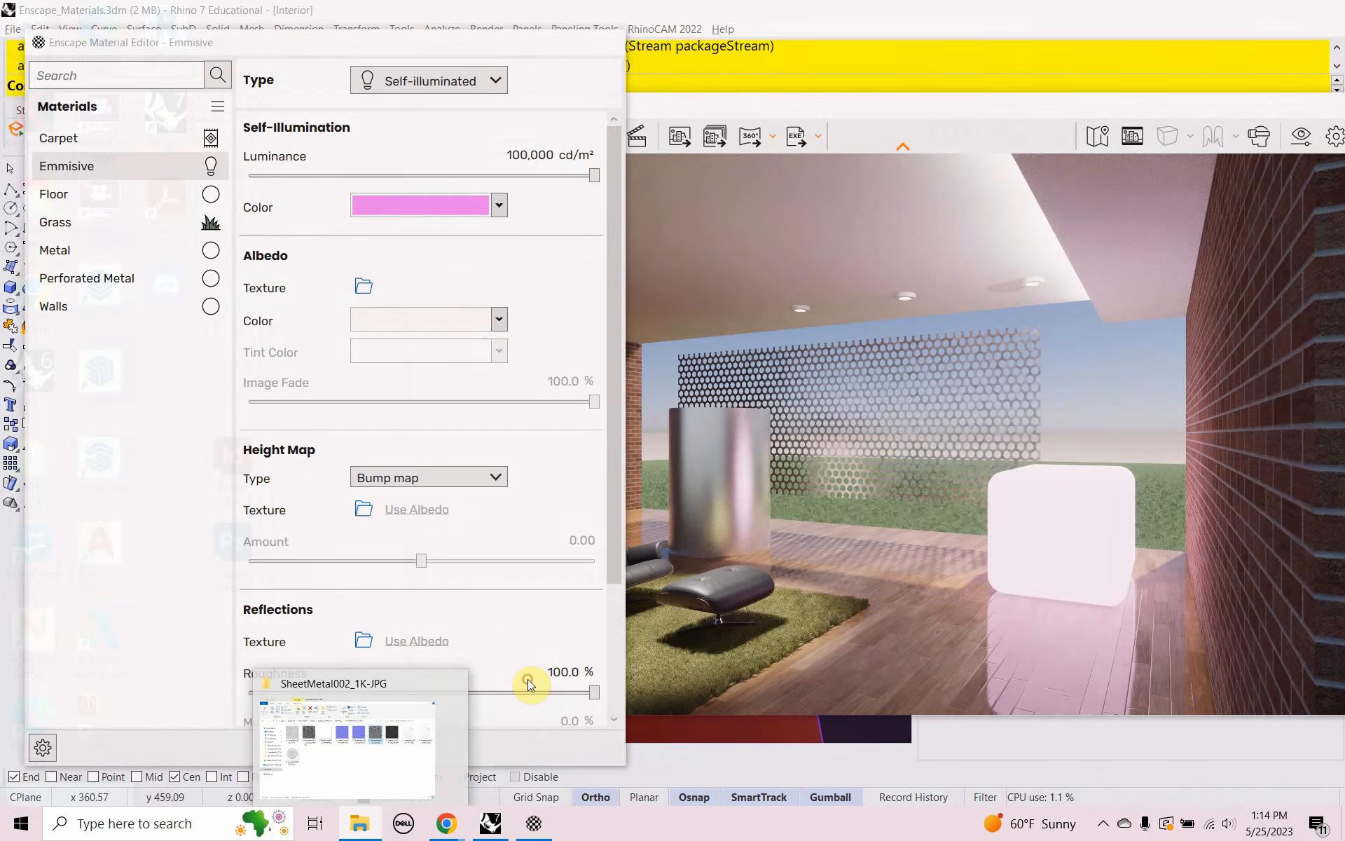
pyautogui.click(382, 687)
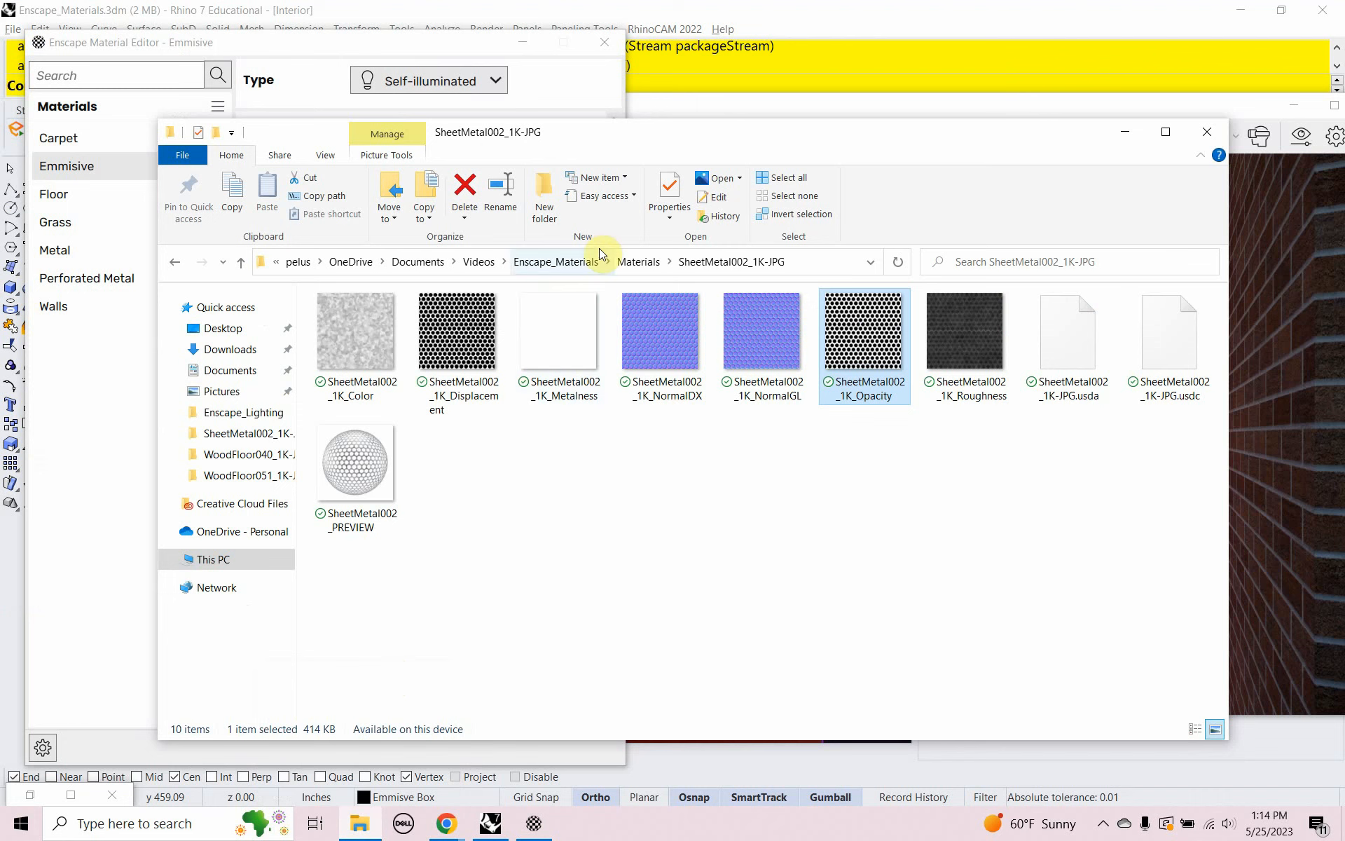
pyautogui.click(623, 262)
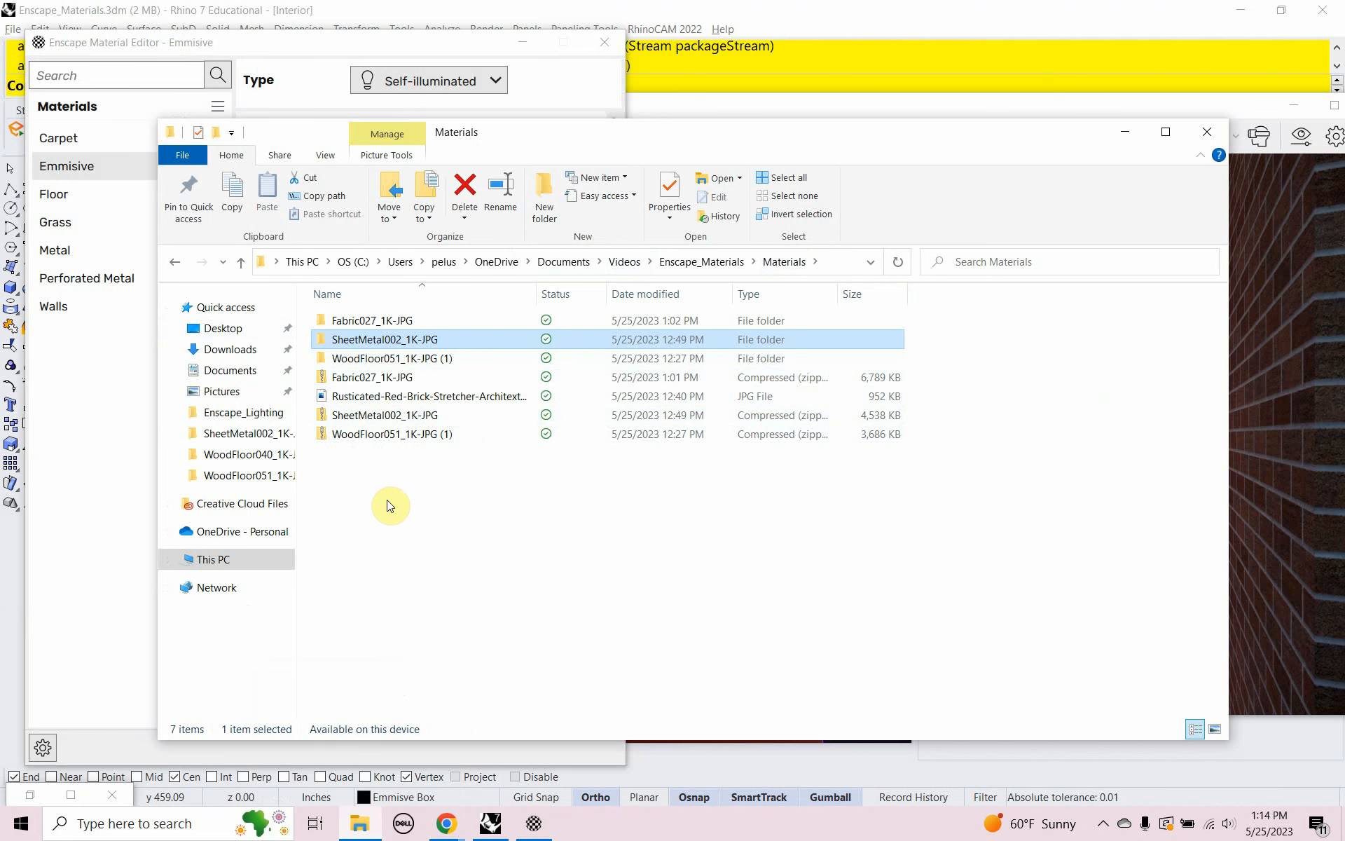
pyautogui.click(1121, 132)
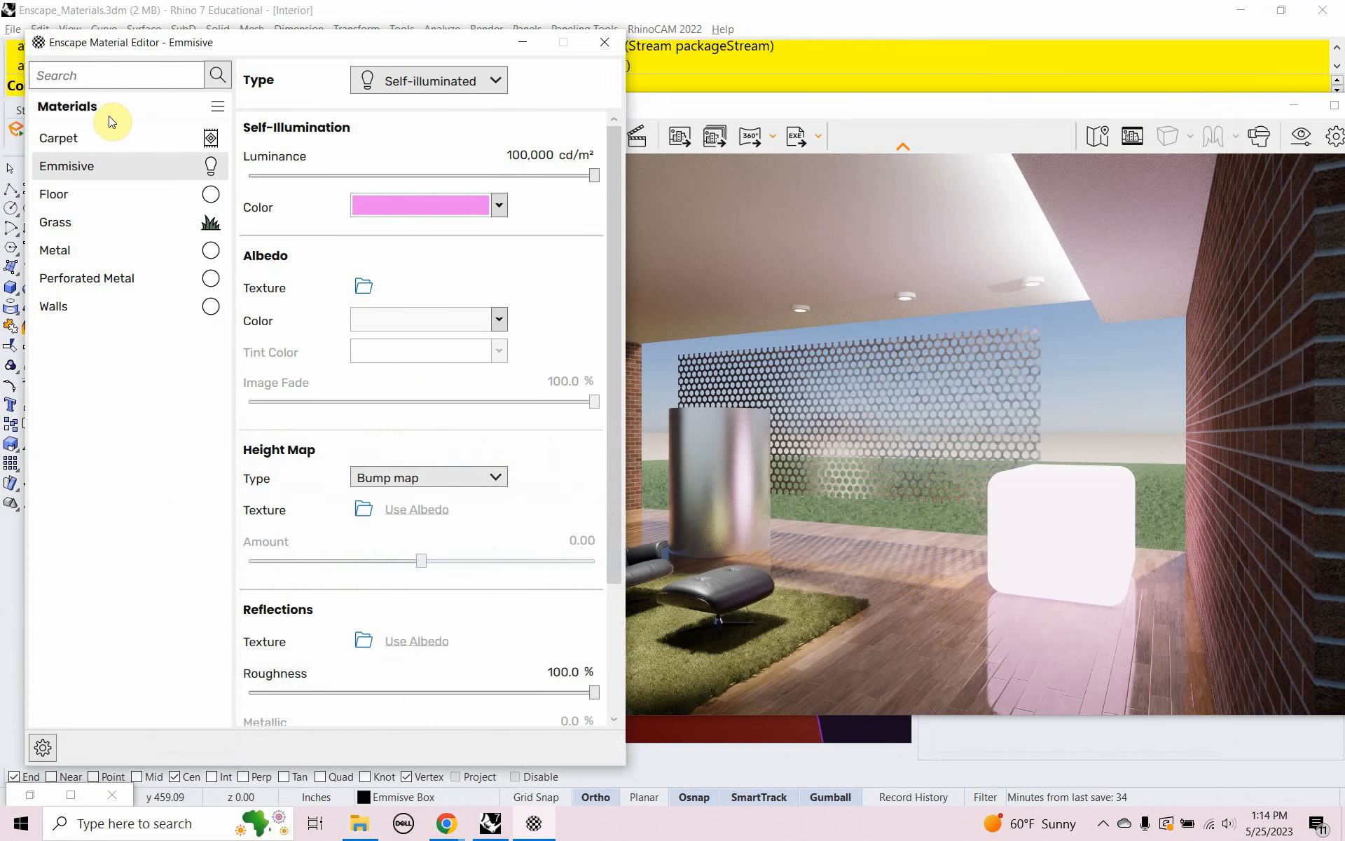
# Step: Reopen the Enscape Material Library and import the Brick 11 material into the project
pyautogui.click(217, 106)
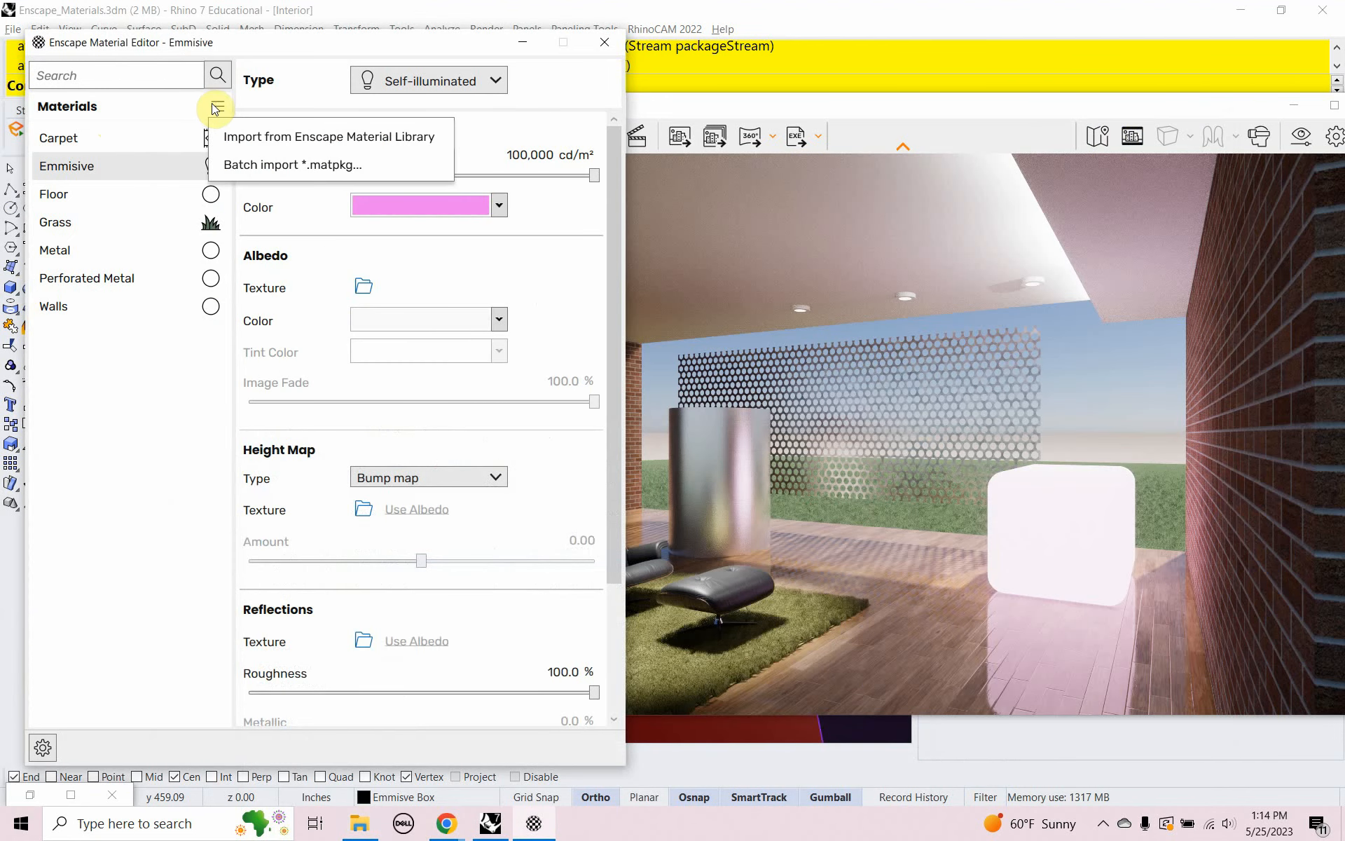
pyautogui.click(233, 138)
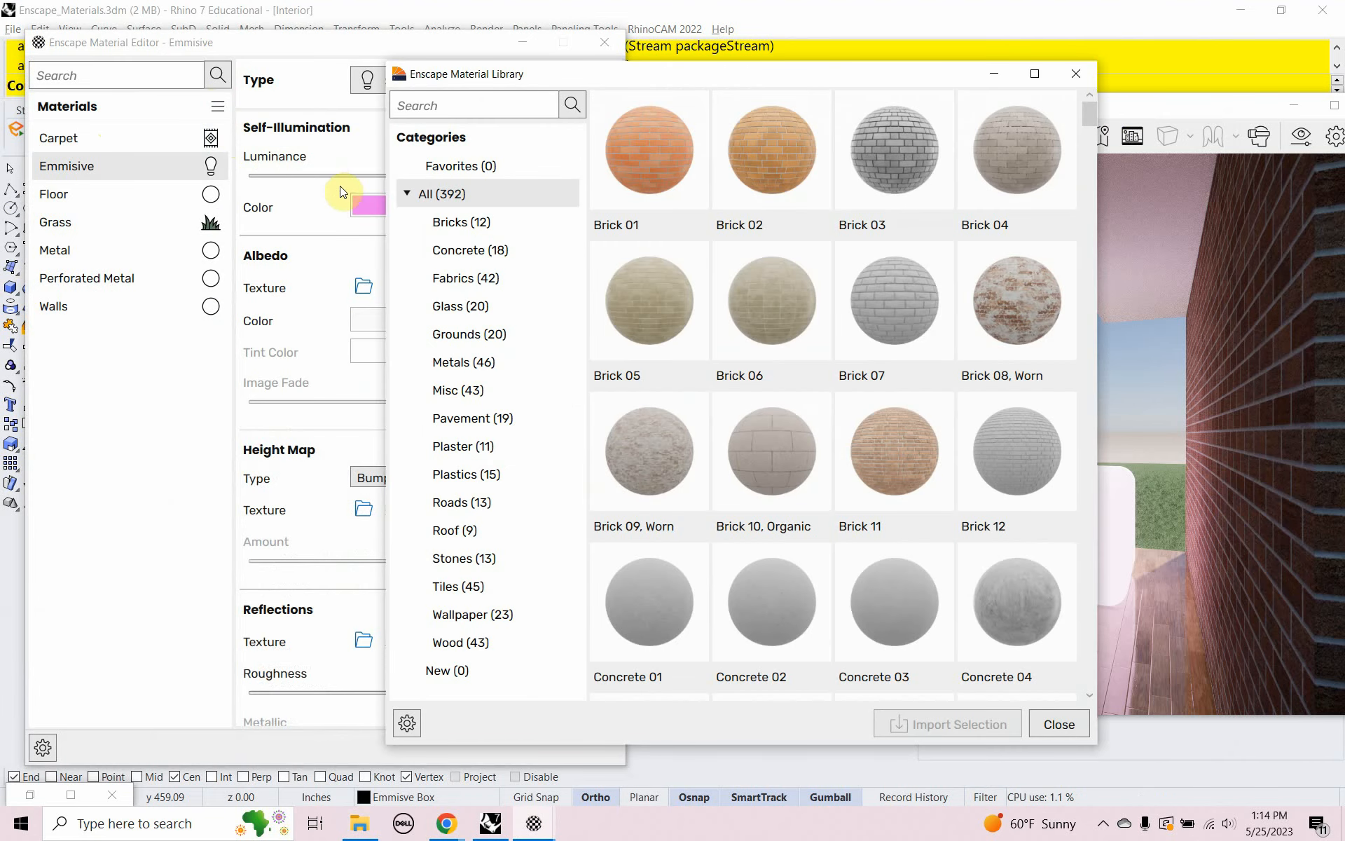
pyautogui.click(601, 283)
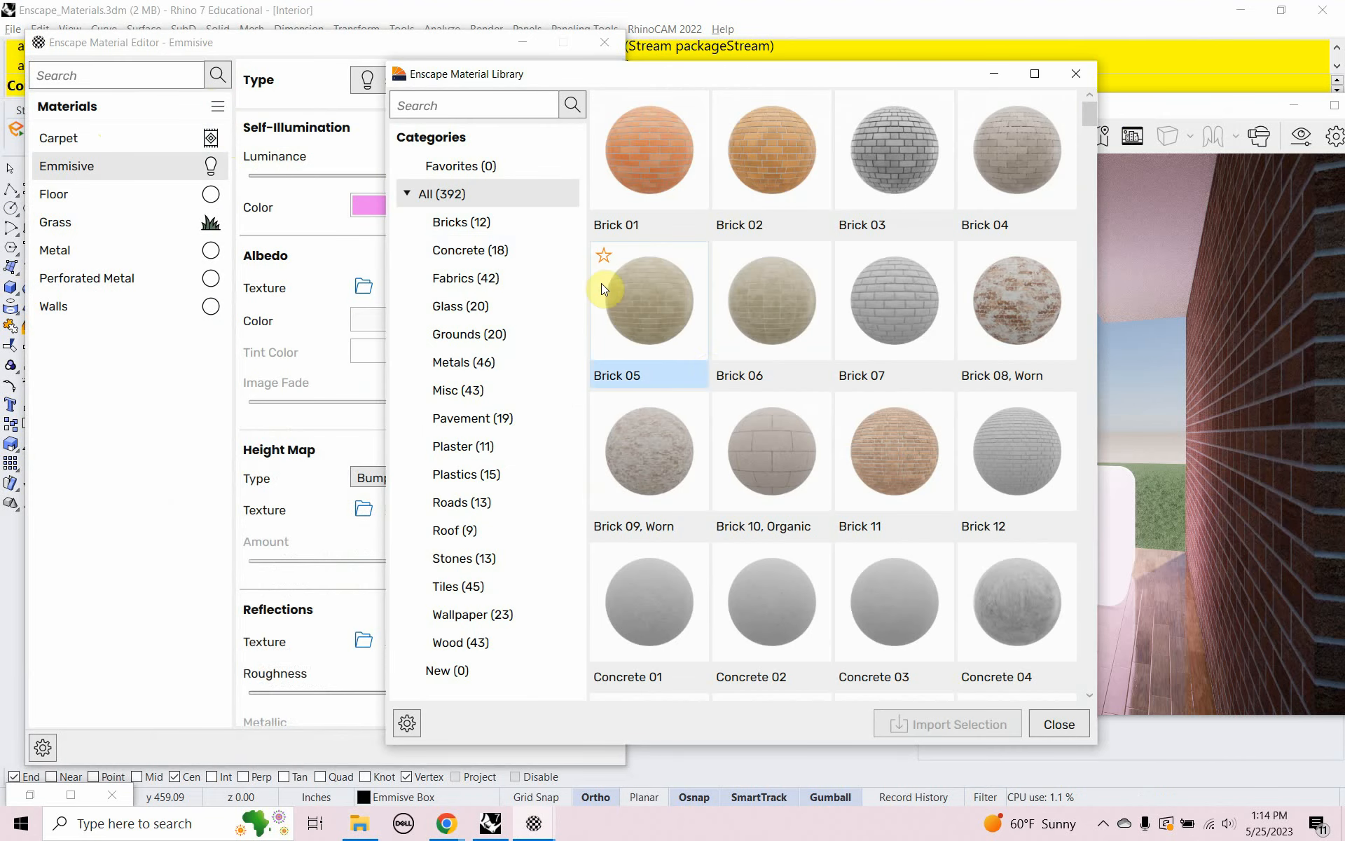
pyautogui.click(825, 443)
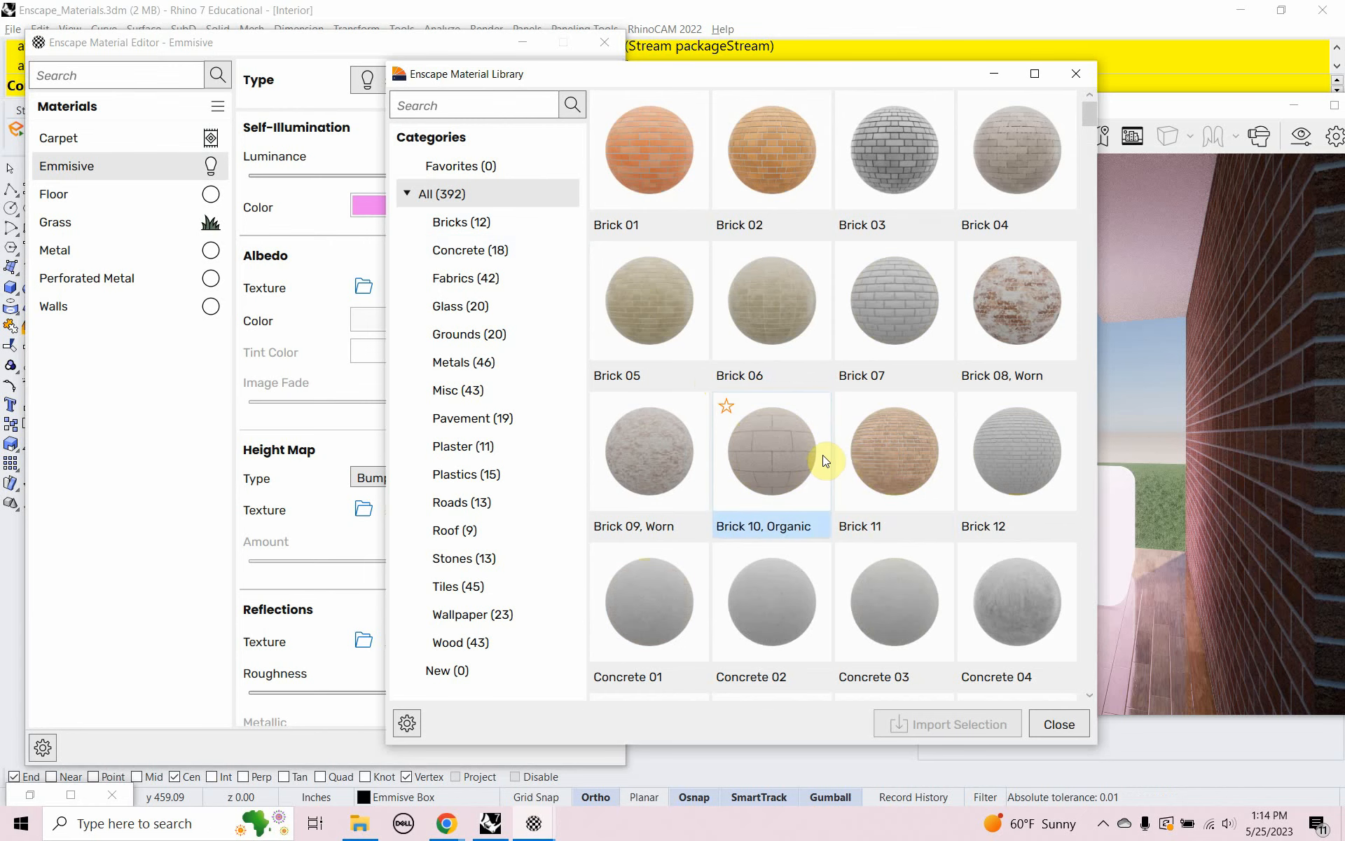
pyautogui.click(912, 456)
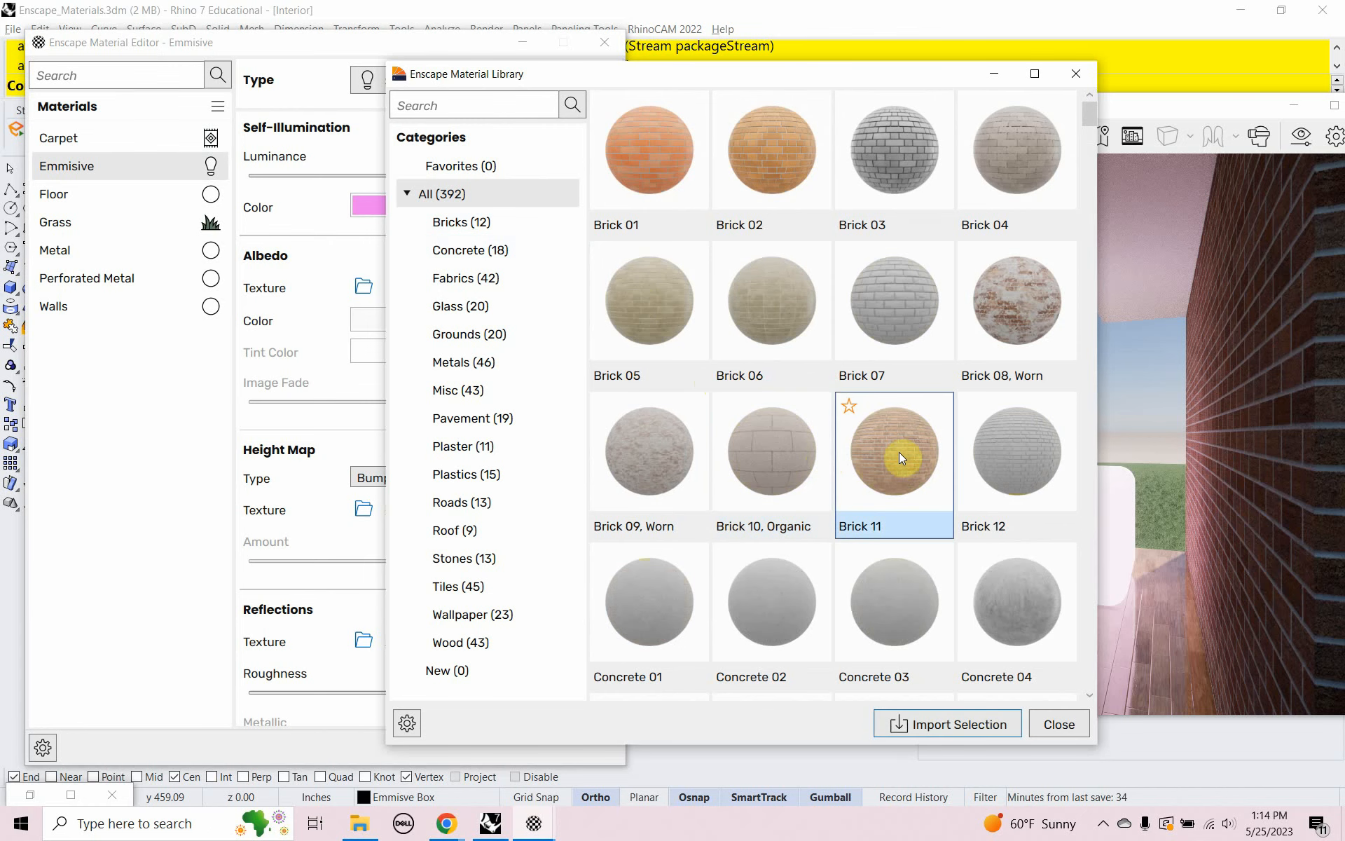
pyautogui.click(958, 724)
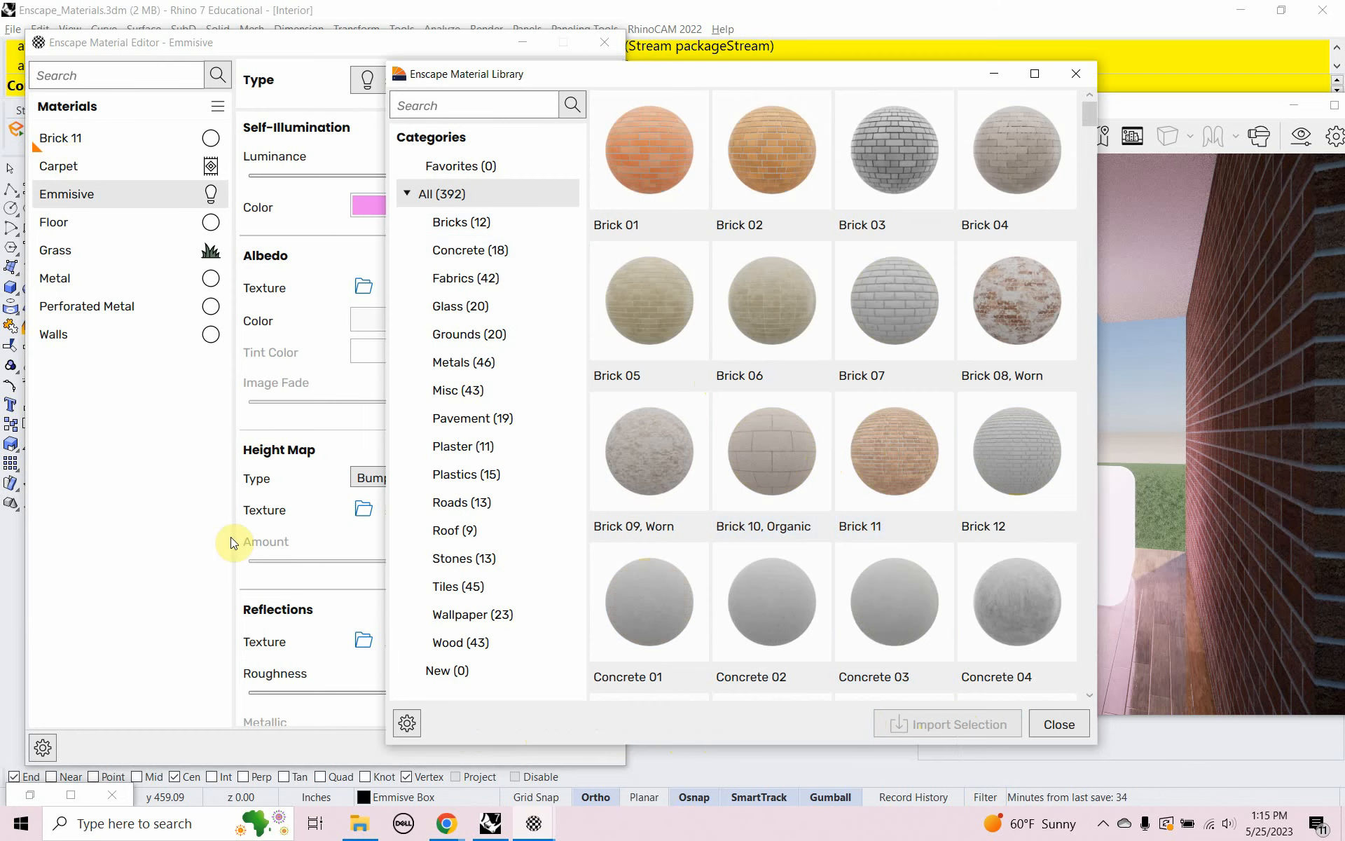
# Step: Switch to File Explorer, open the imported texture folder beginning with f8be2ec2 in Materials, and view the Brick_11_displacement_1k image
pyautogui.click(351, 833)
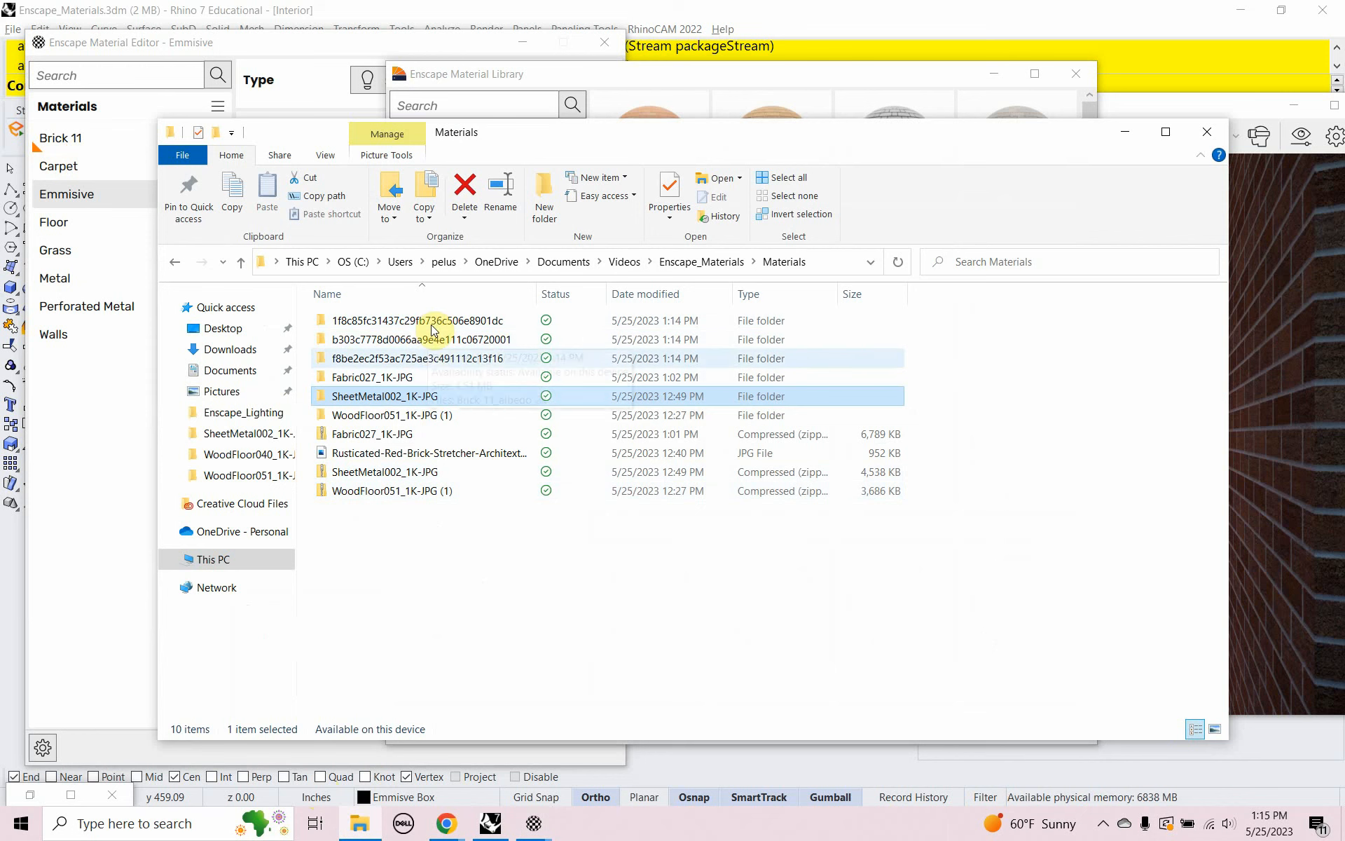
pyautogui.moveTo(424, 366)
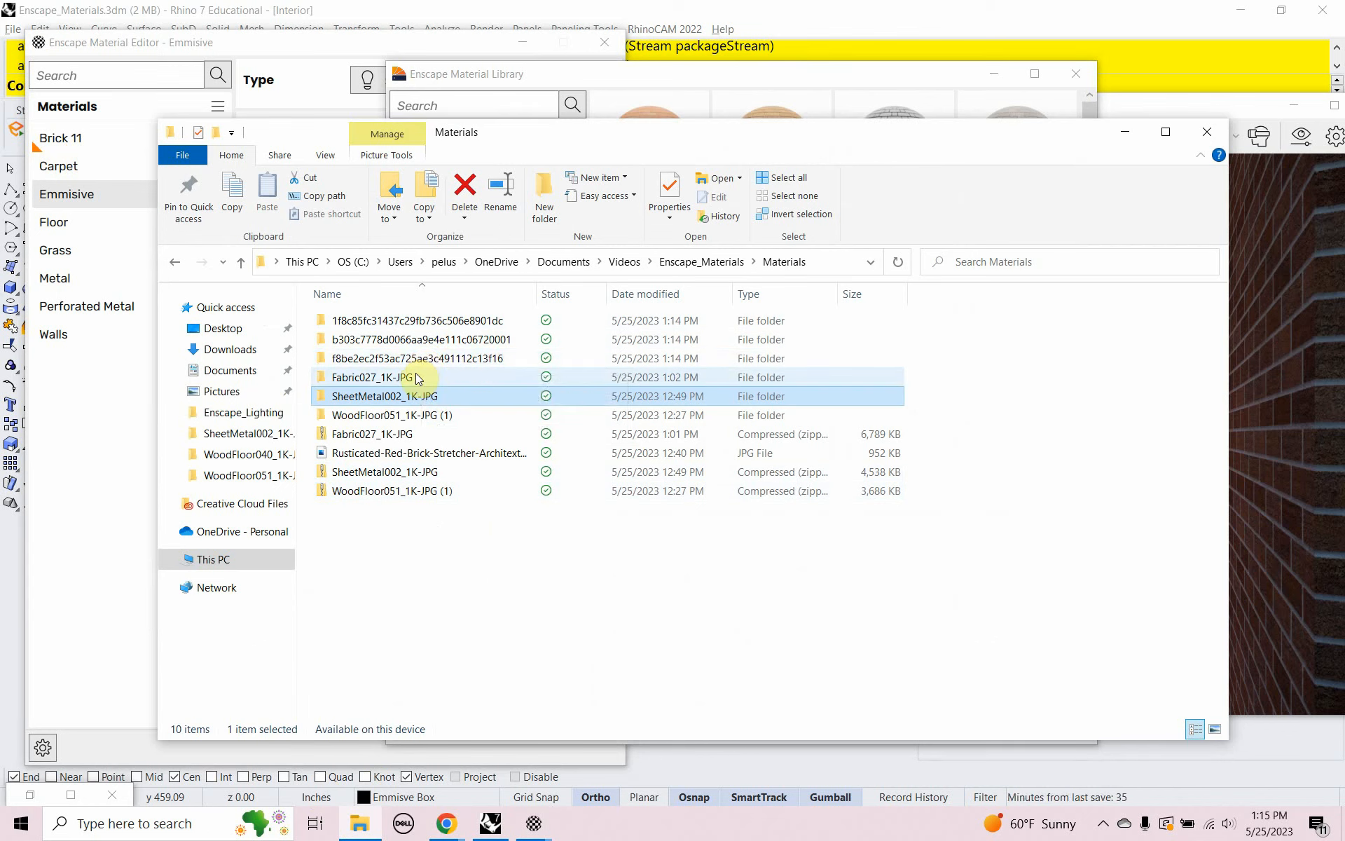
pyautogui.doubleClick(393, 358)
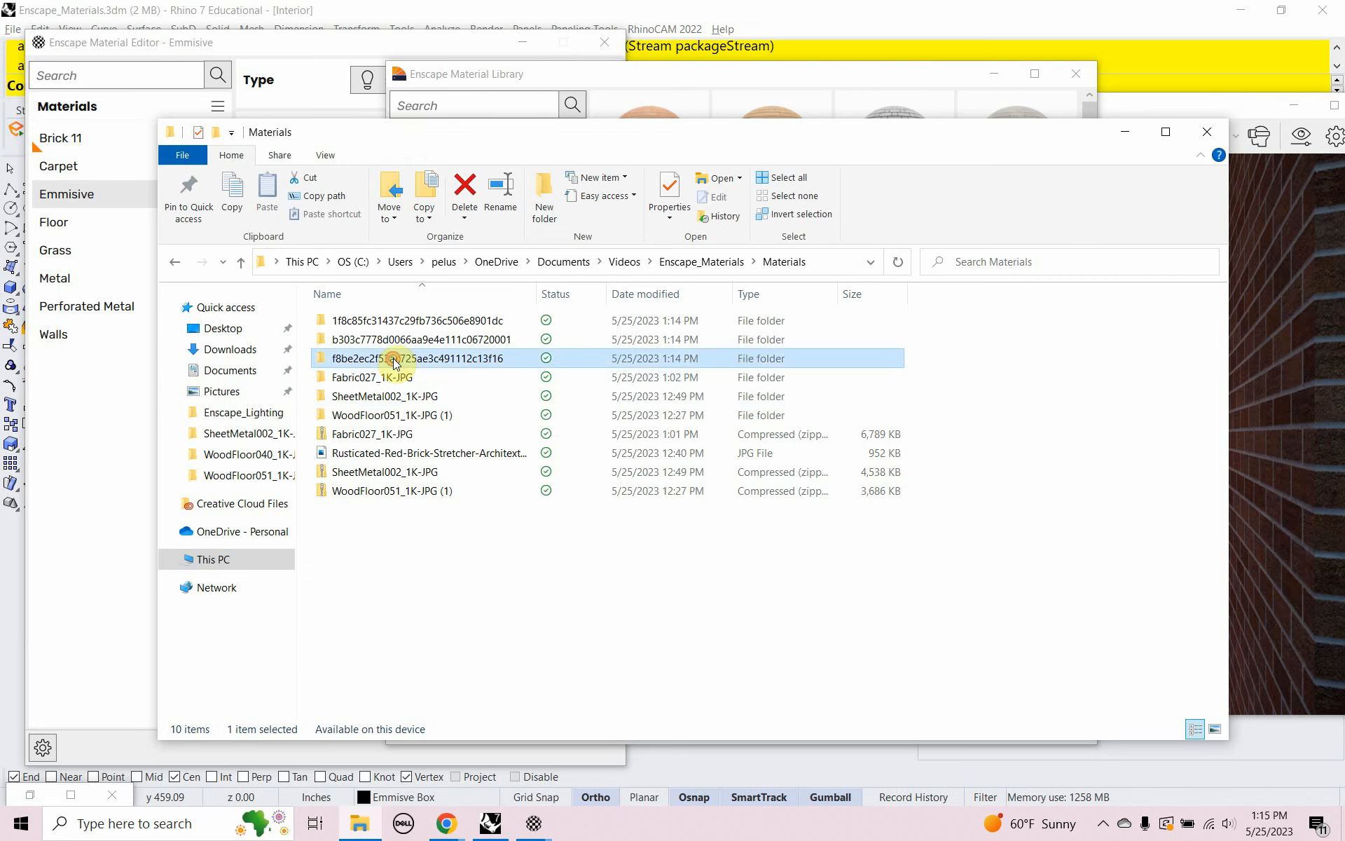
pyautogui.click(384, 355)
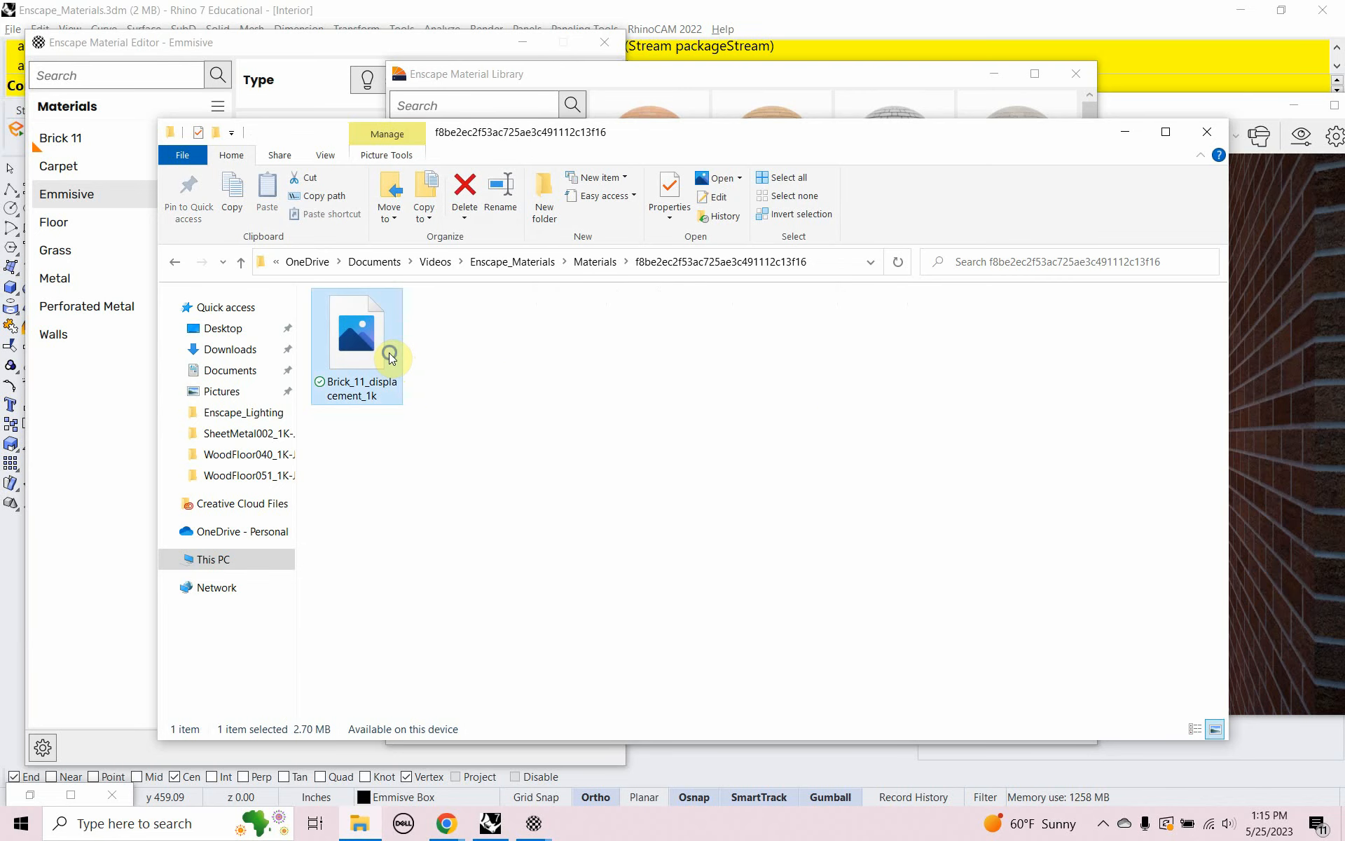
pyautogui.rightClick(385, 354)
pyautogui.click(472, 72)
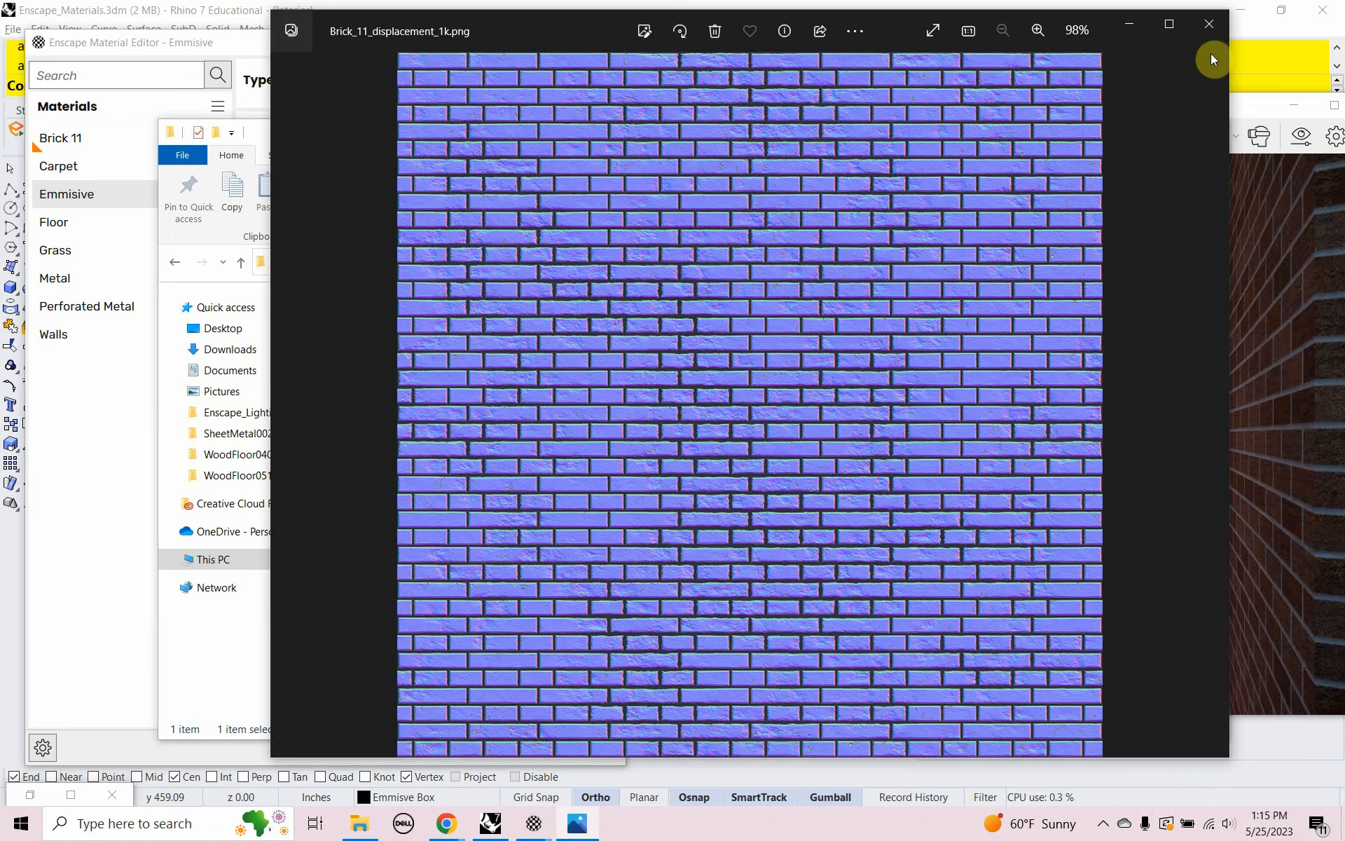
# Step: Close the displacement image, open the Materials subfolder beginning with b303c777, and view the Brick_11_albedo_2k image before closing it
pyautogui.click(1202, 31)
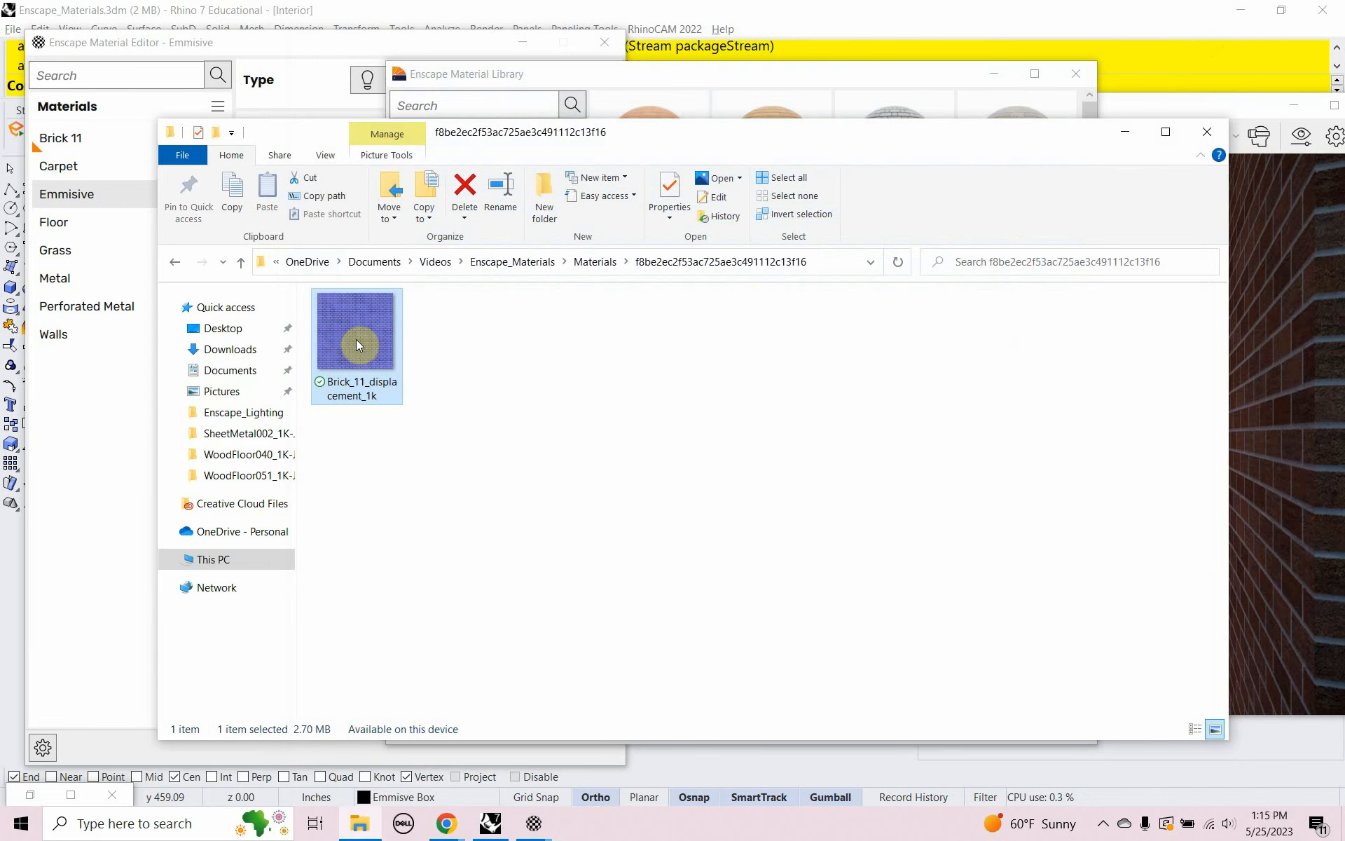
pyautogui.click(594, 261)
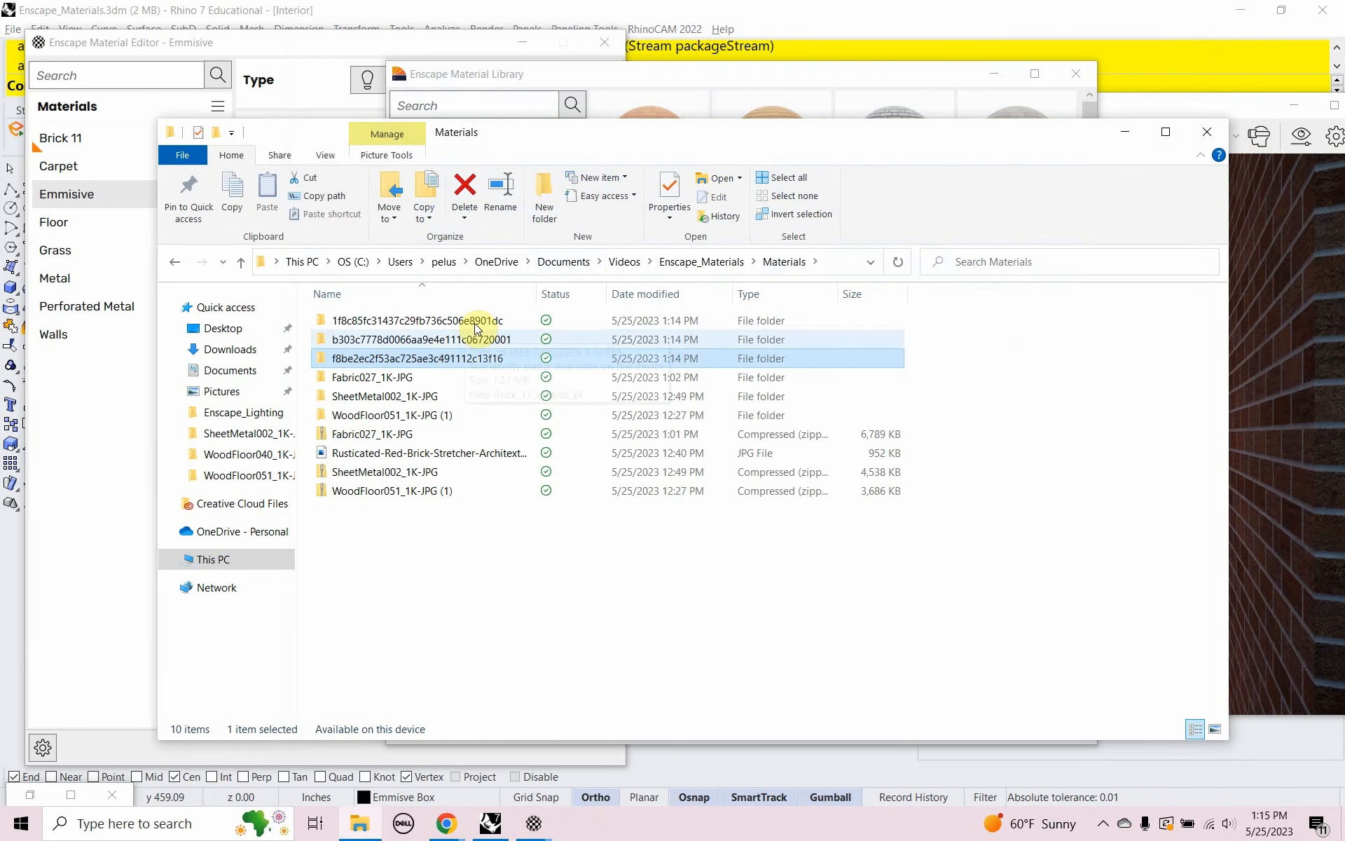
pyautogui.doubleClick(449, 342)
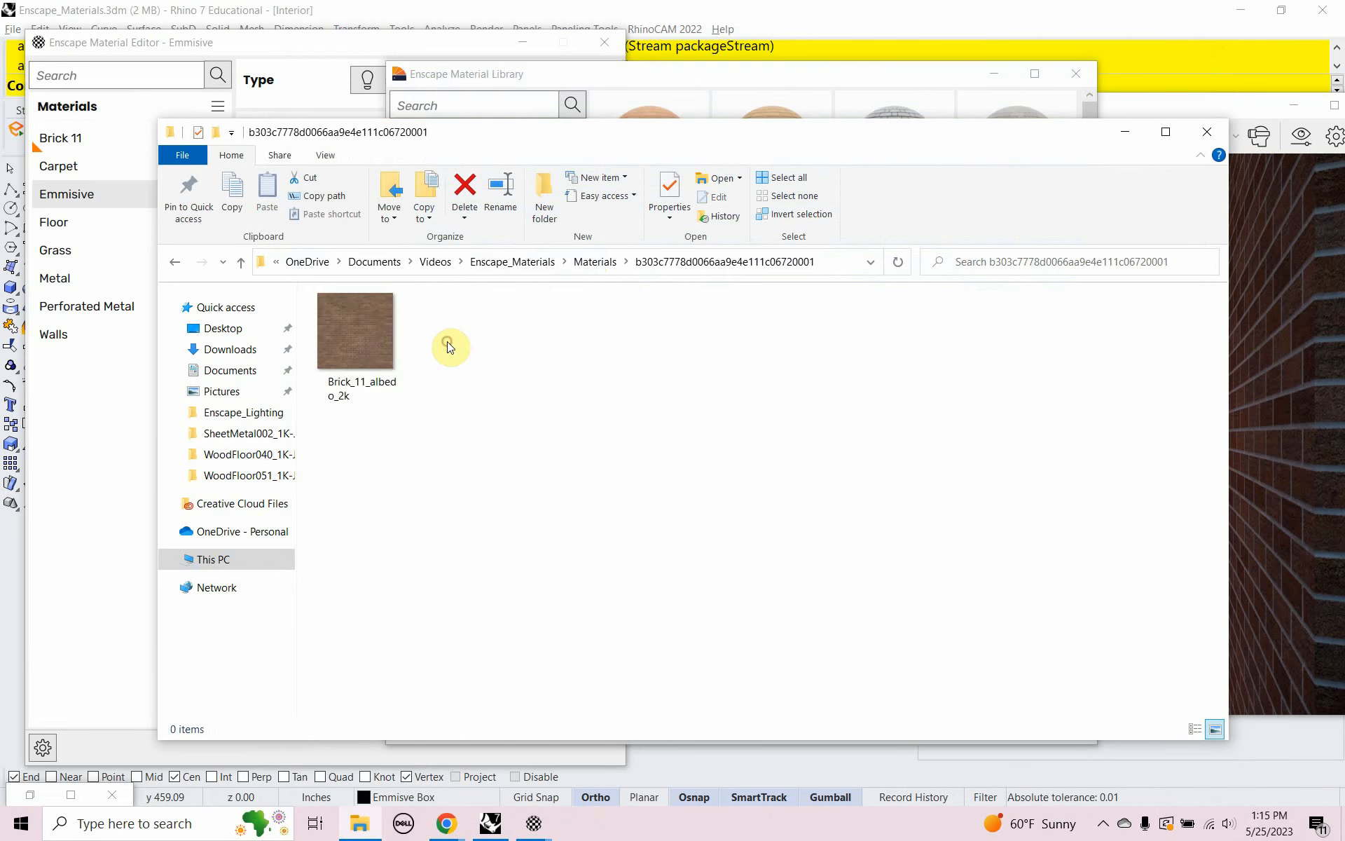
pyautogui.rightClick(376, 344)
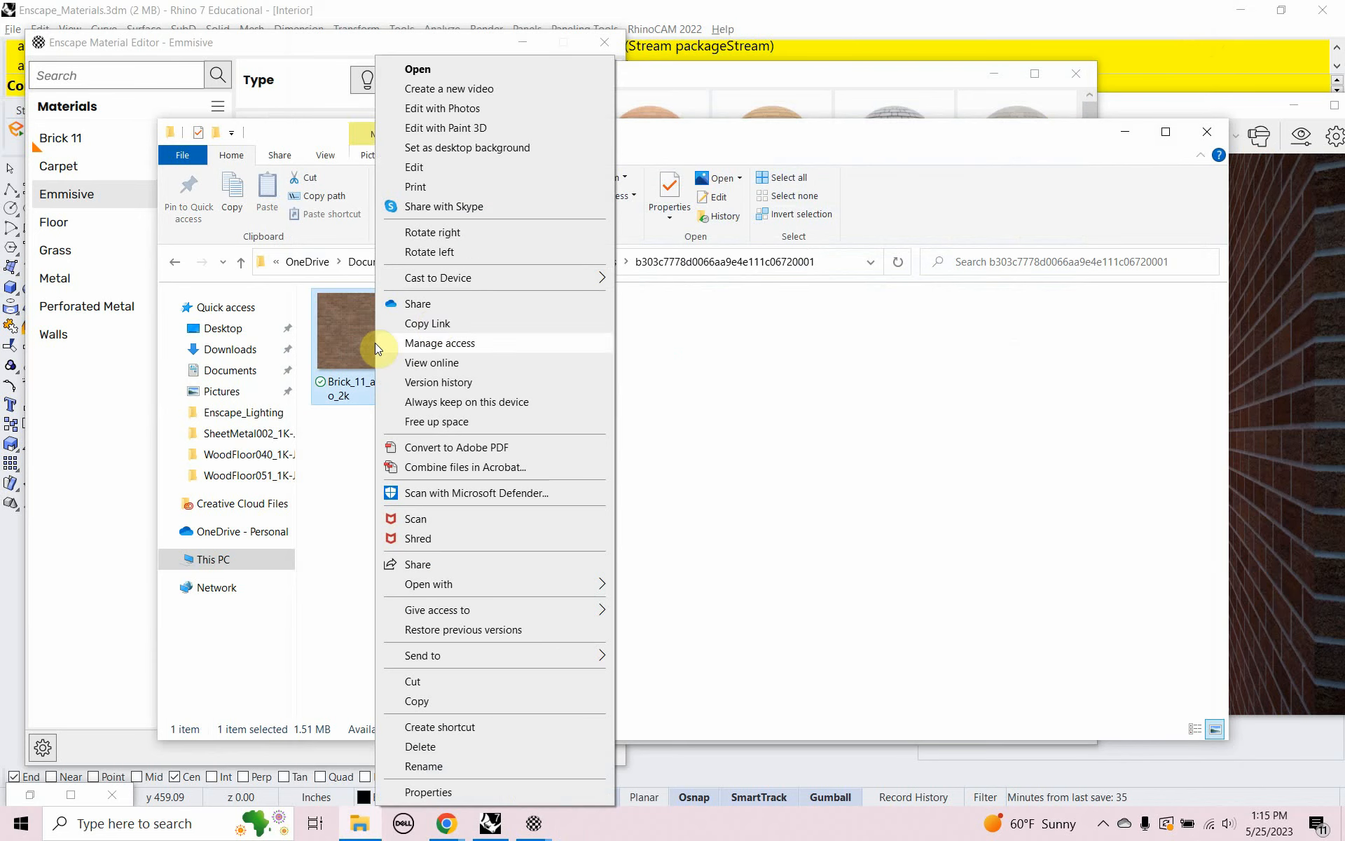
pyautogui.click(484, 70)
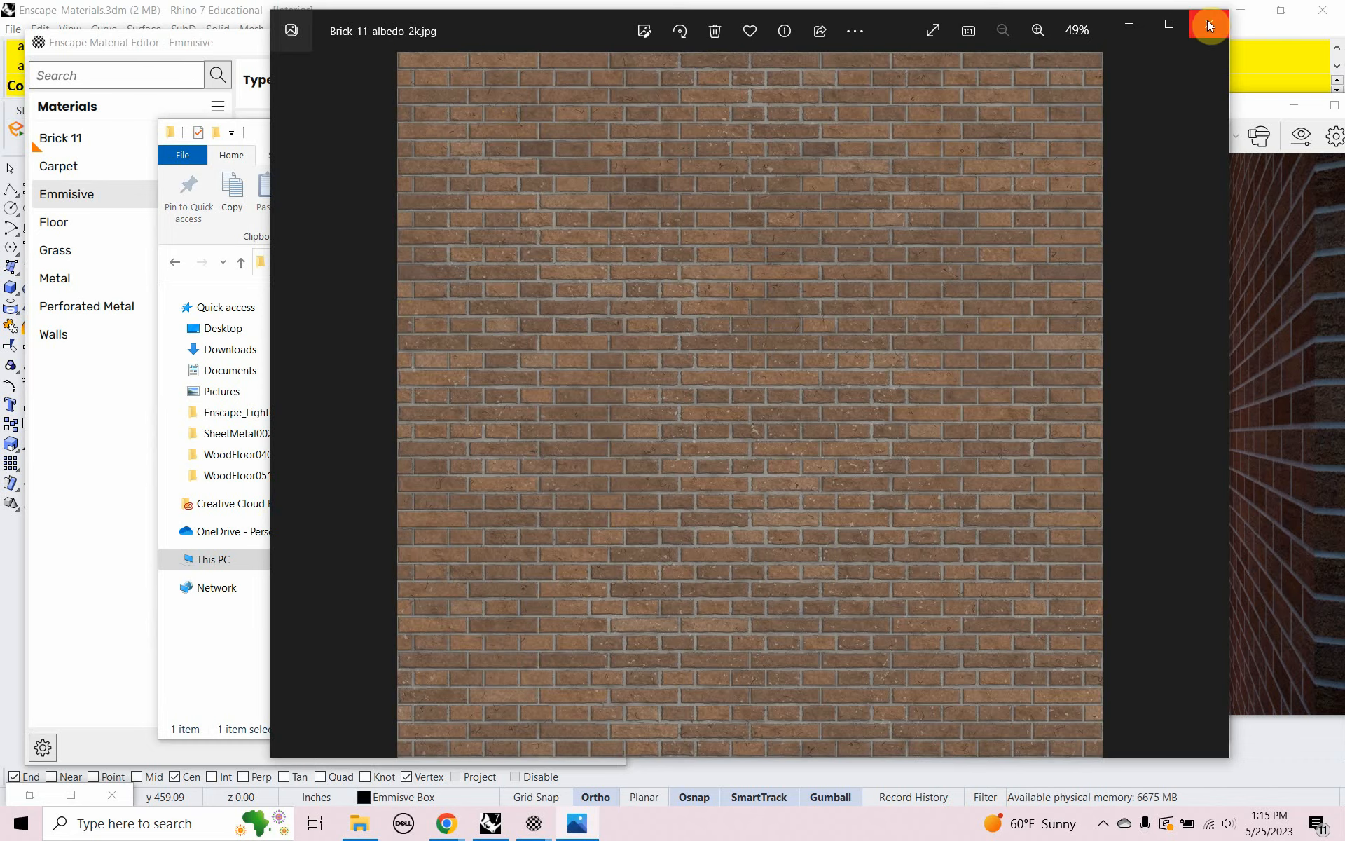
pyautogui.click(1209, 24)
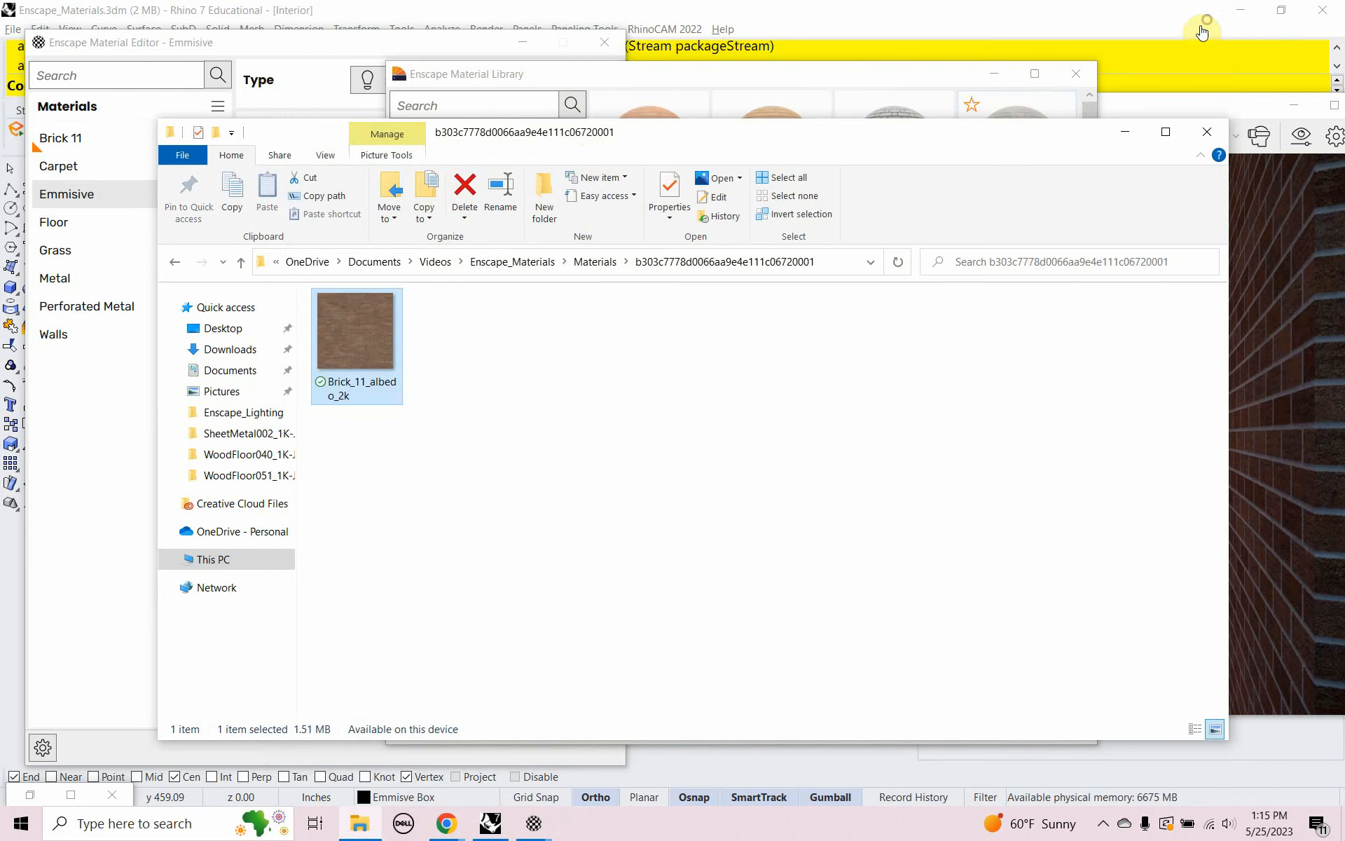
# Step: View and close the Brick_11_roughness_1k image in the Materials subfolder beginning with 1f8c85fc, then return to Materials and minimize File Explorer
pyautogui.click(597, 262)
pyautogui.doubleClick(477, 320)
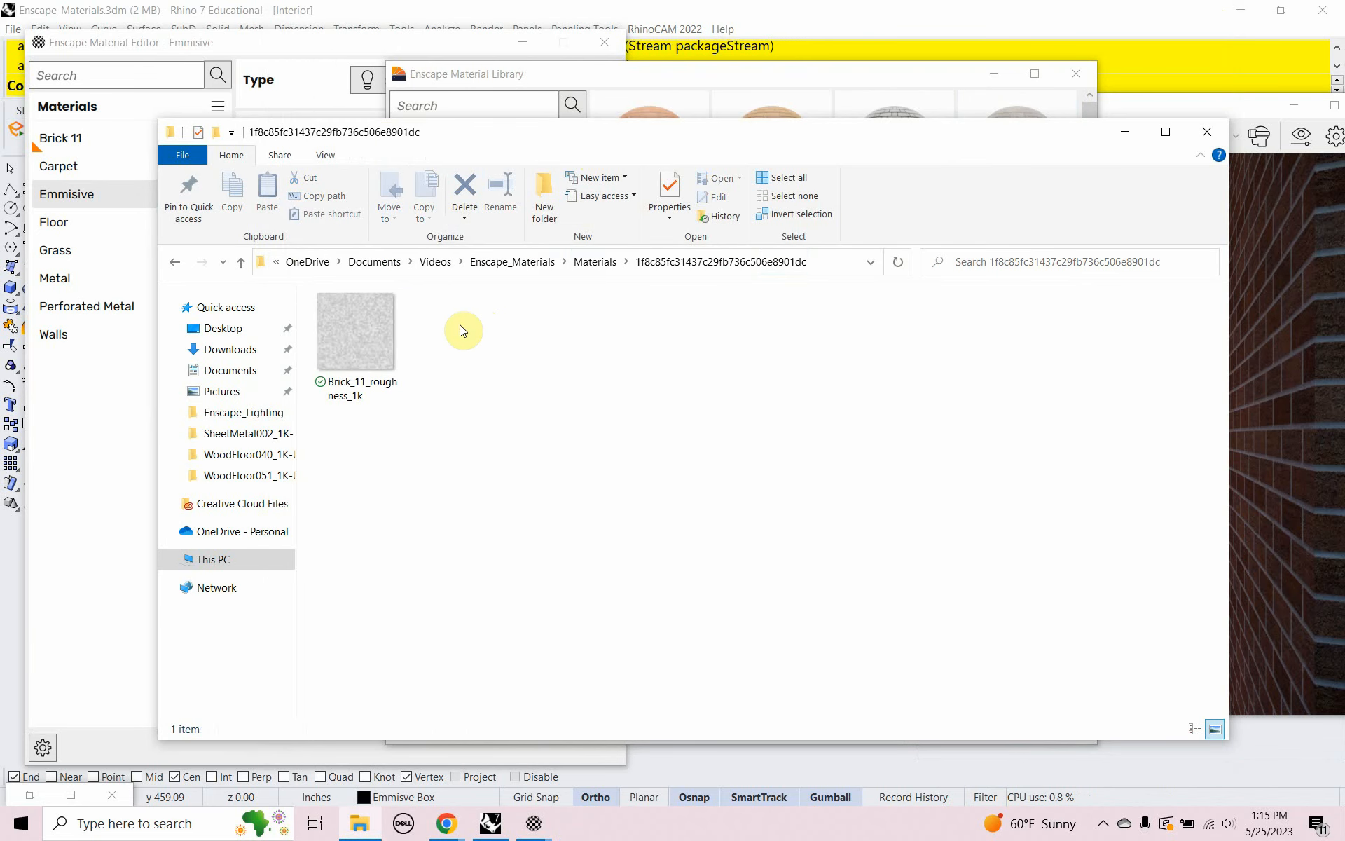
pyautogui.rightClick(372, 340)
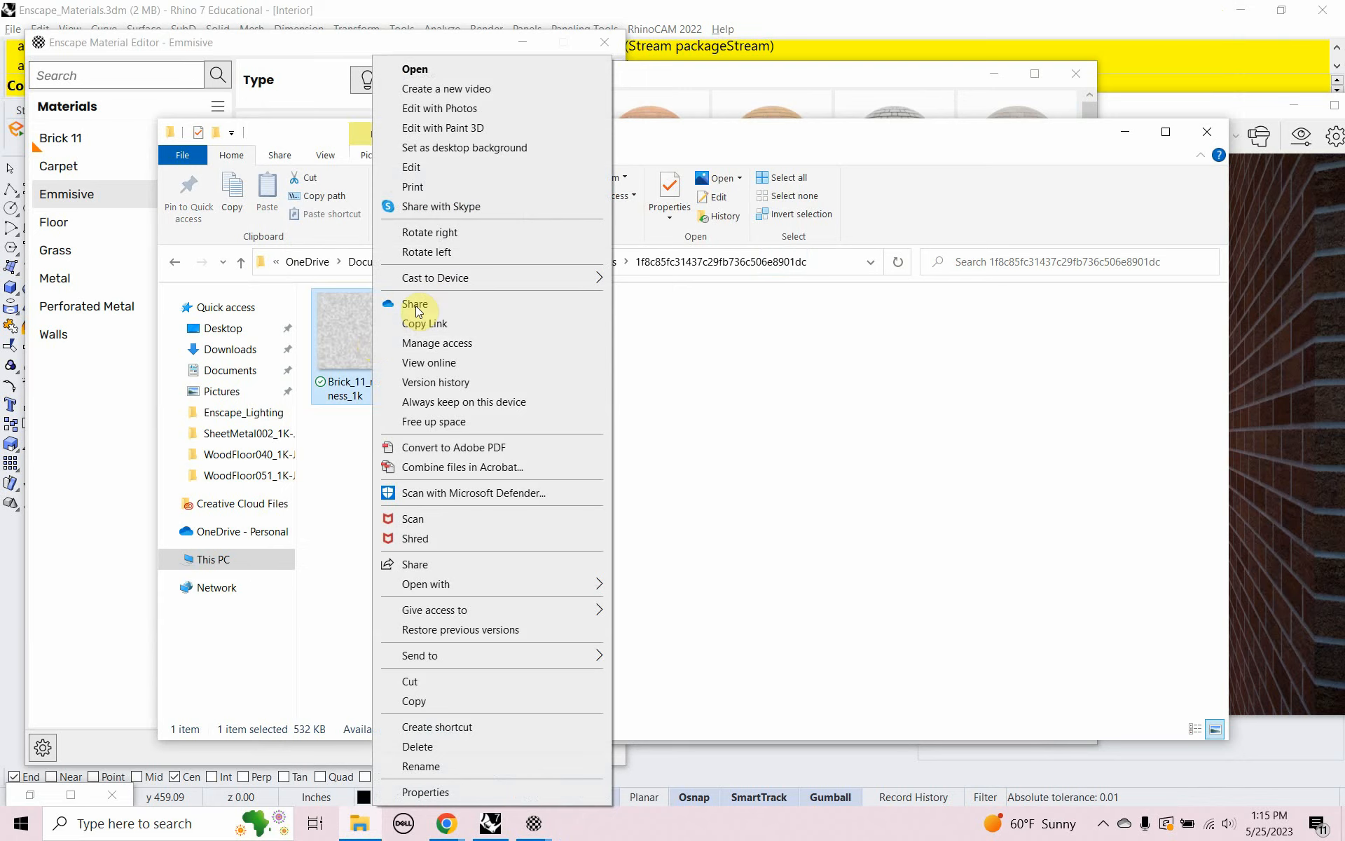
pyautogui.click(421, 68)
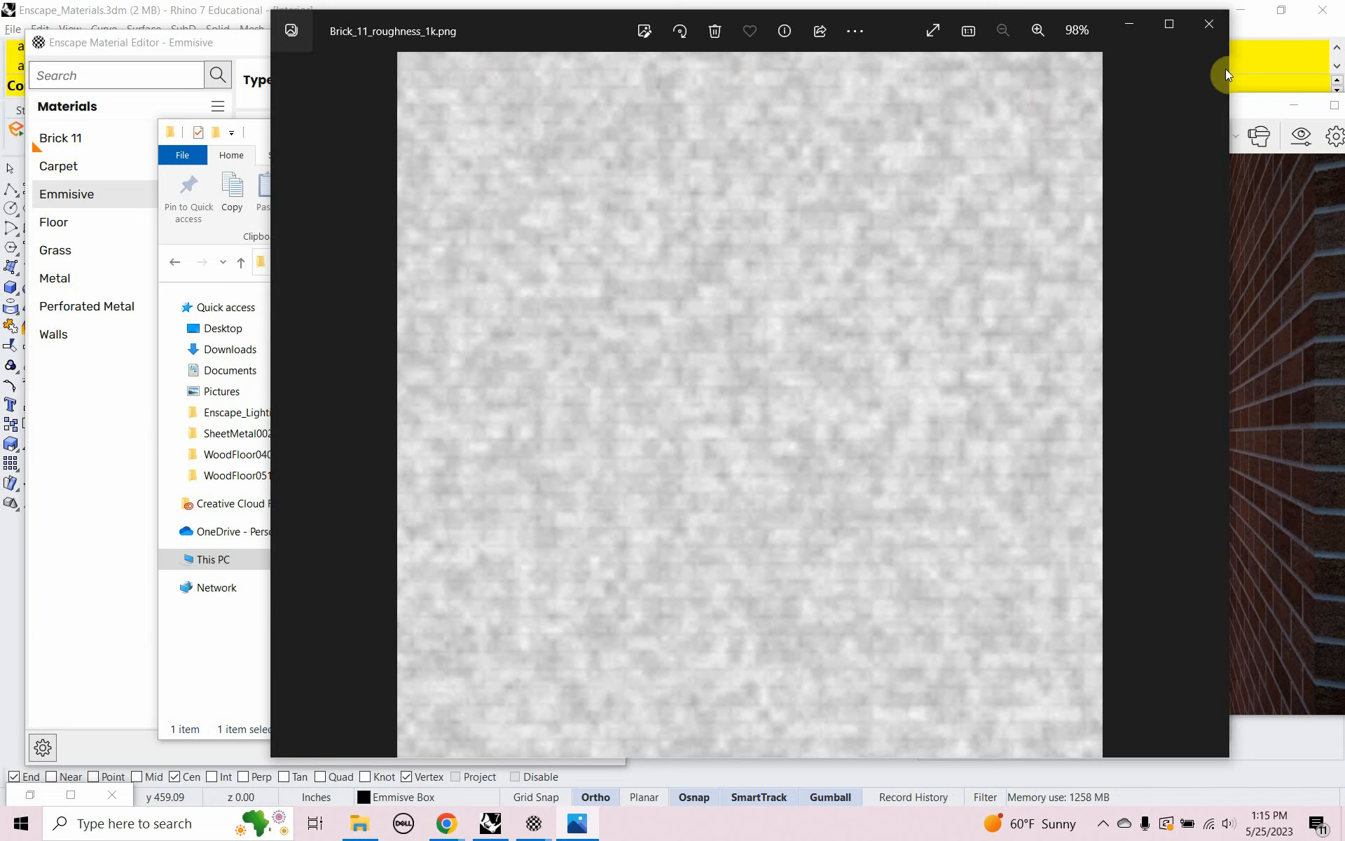
pyautogui.click(1211, 35)
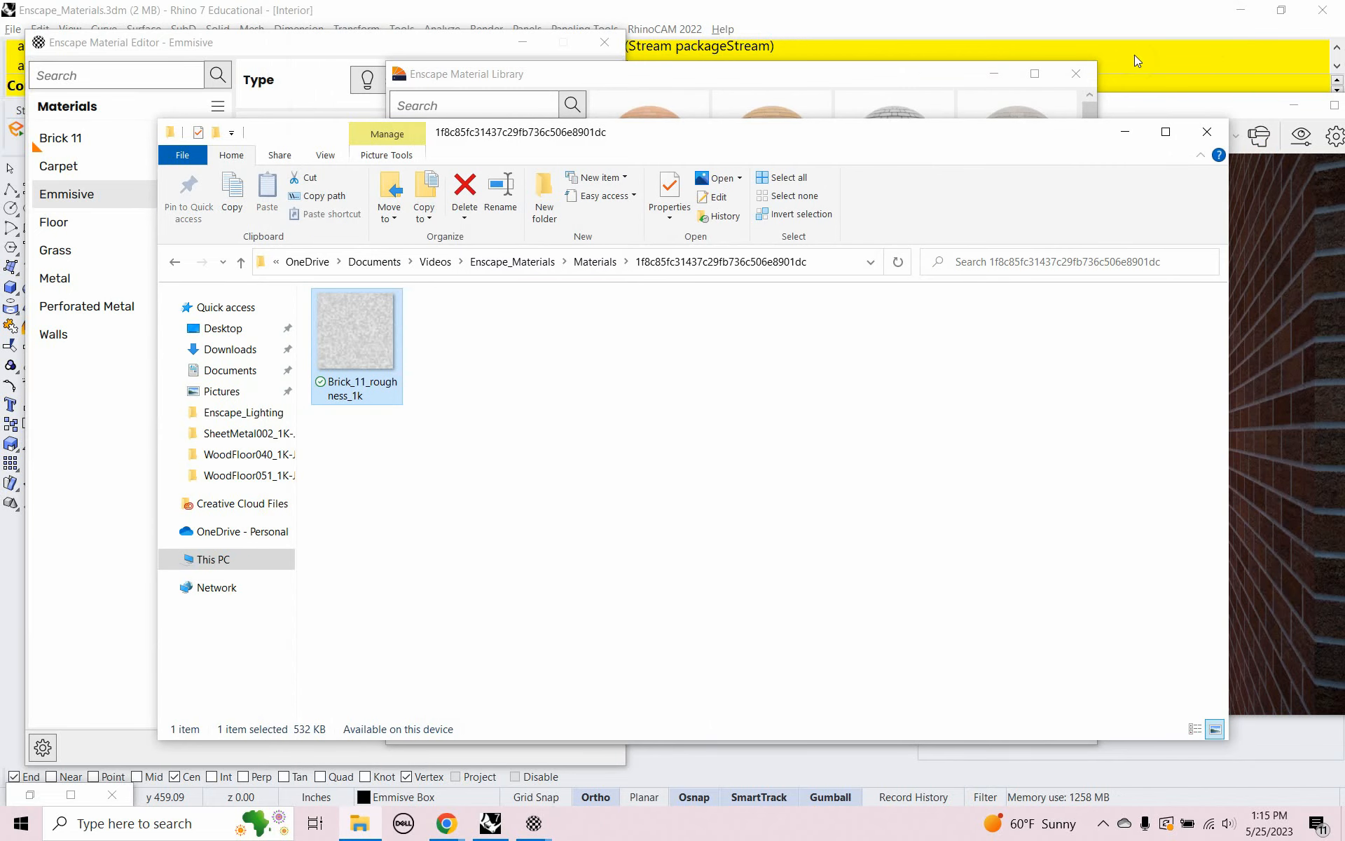
pyautogui.click(588, 268)
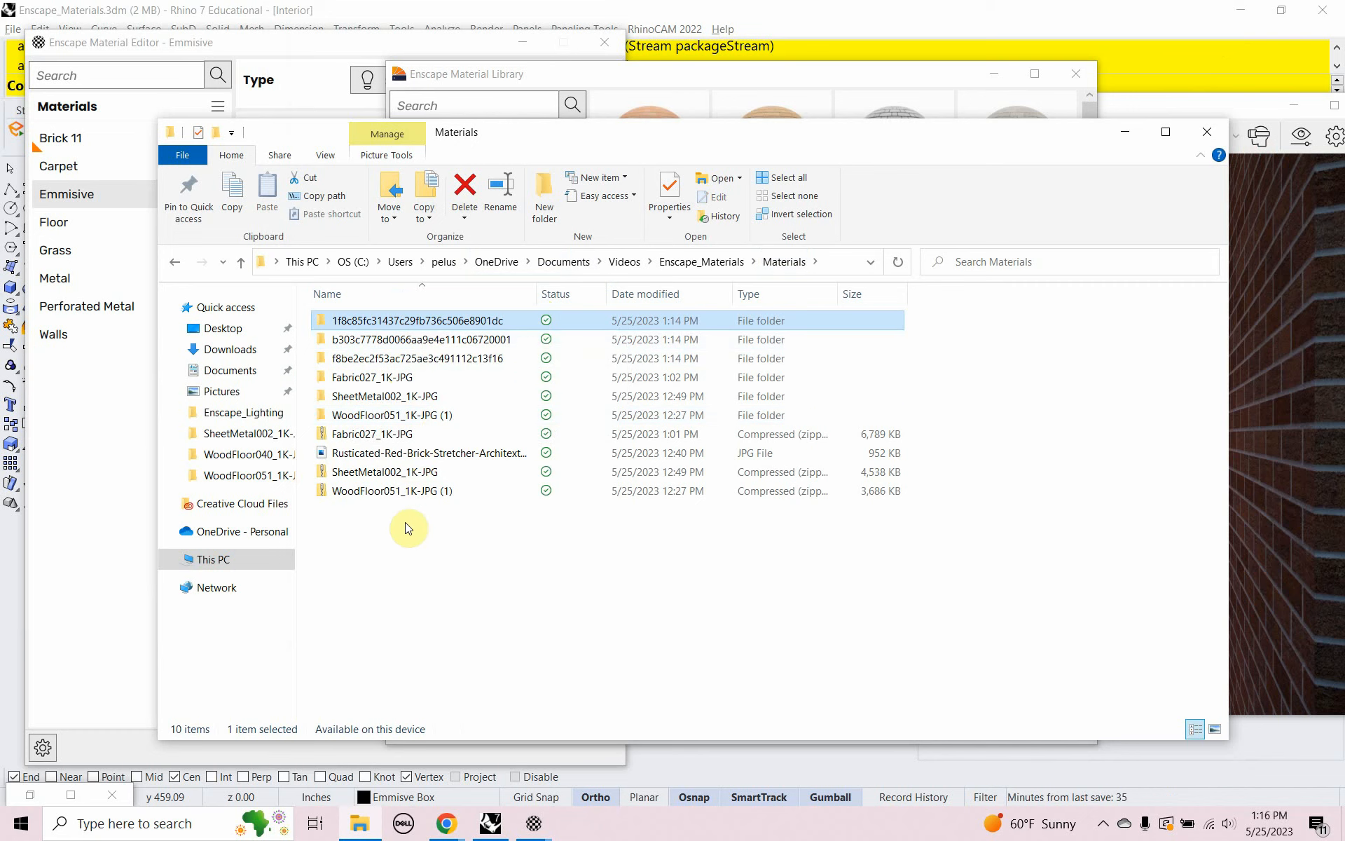
pyautogui.click(1123, 137)
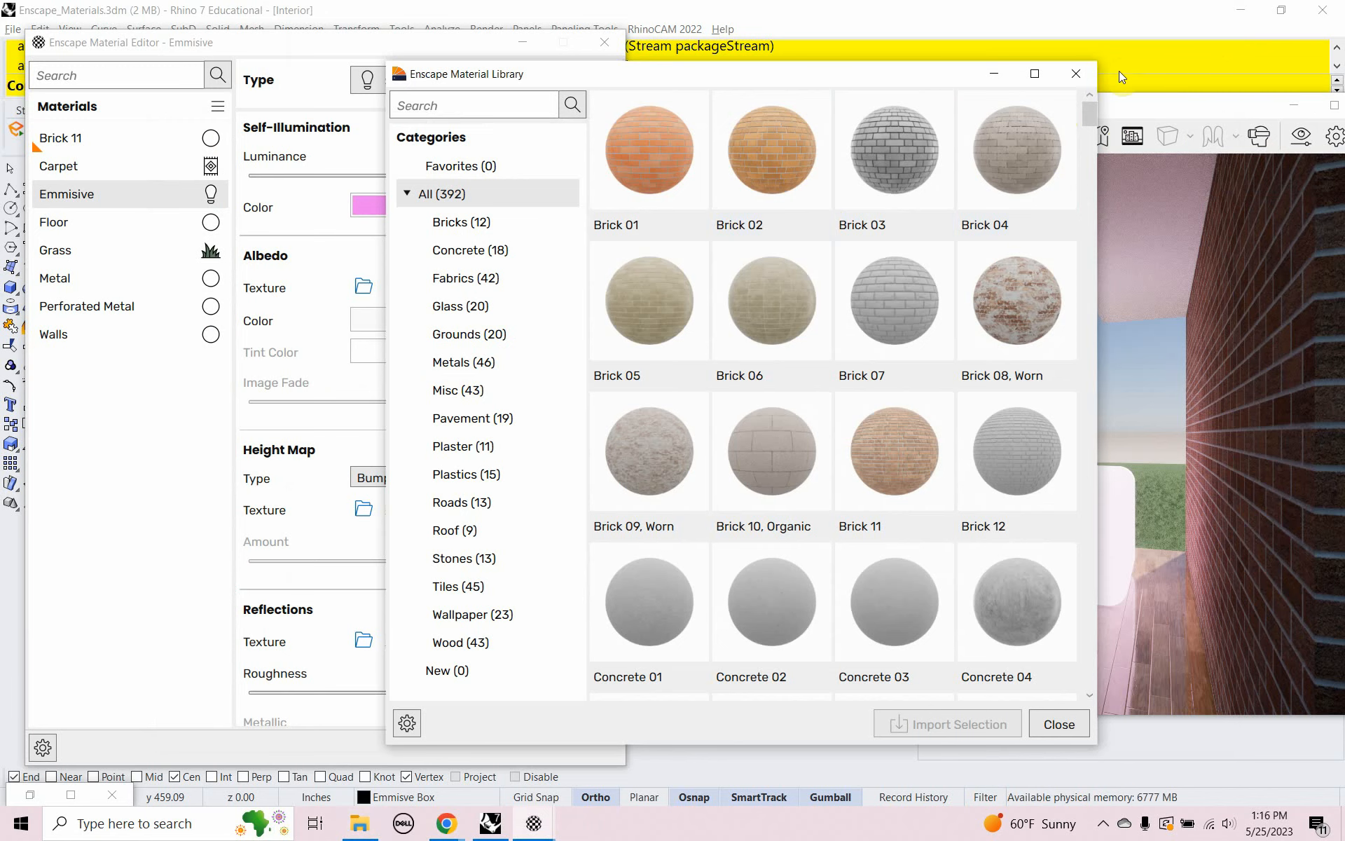
# Step: Close the Enscape Material Library and show the Brick 11 material's settings in the Material Editor
pyautogui.click(1083, 72)
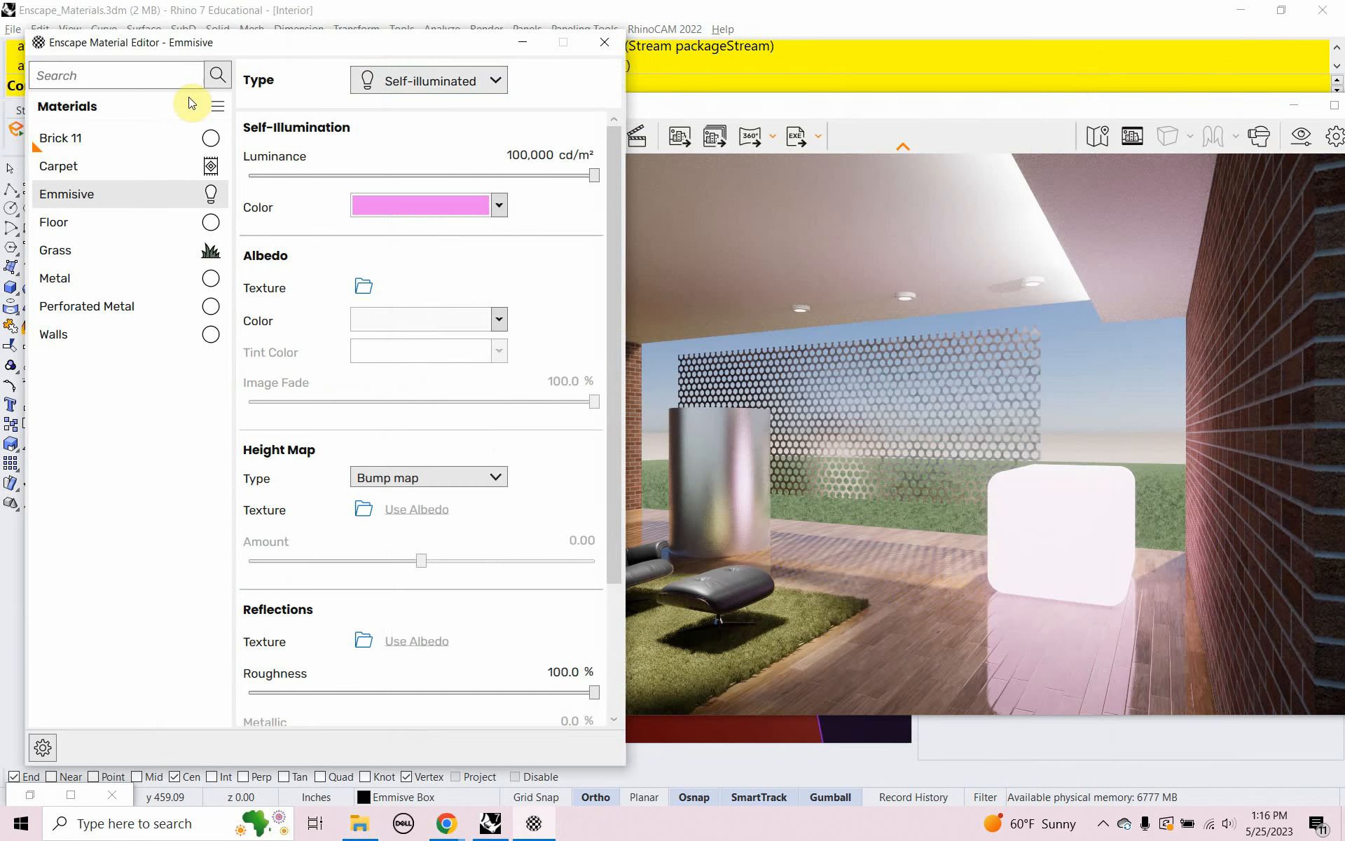
pyautogui.click(106, 140)
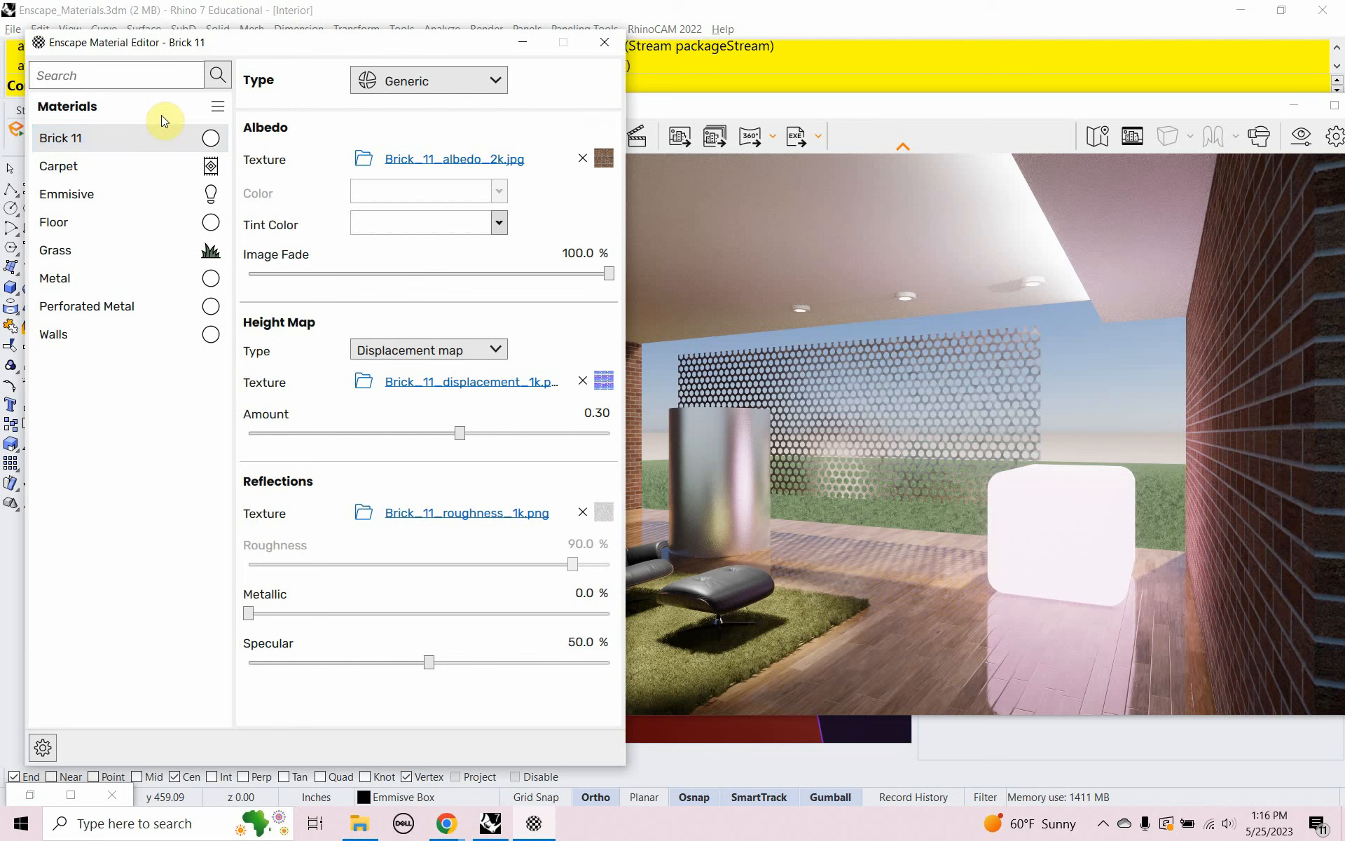
pyautogui.click(204, 140)
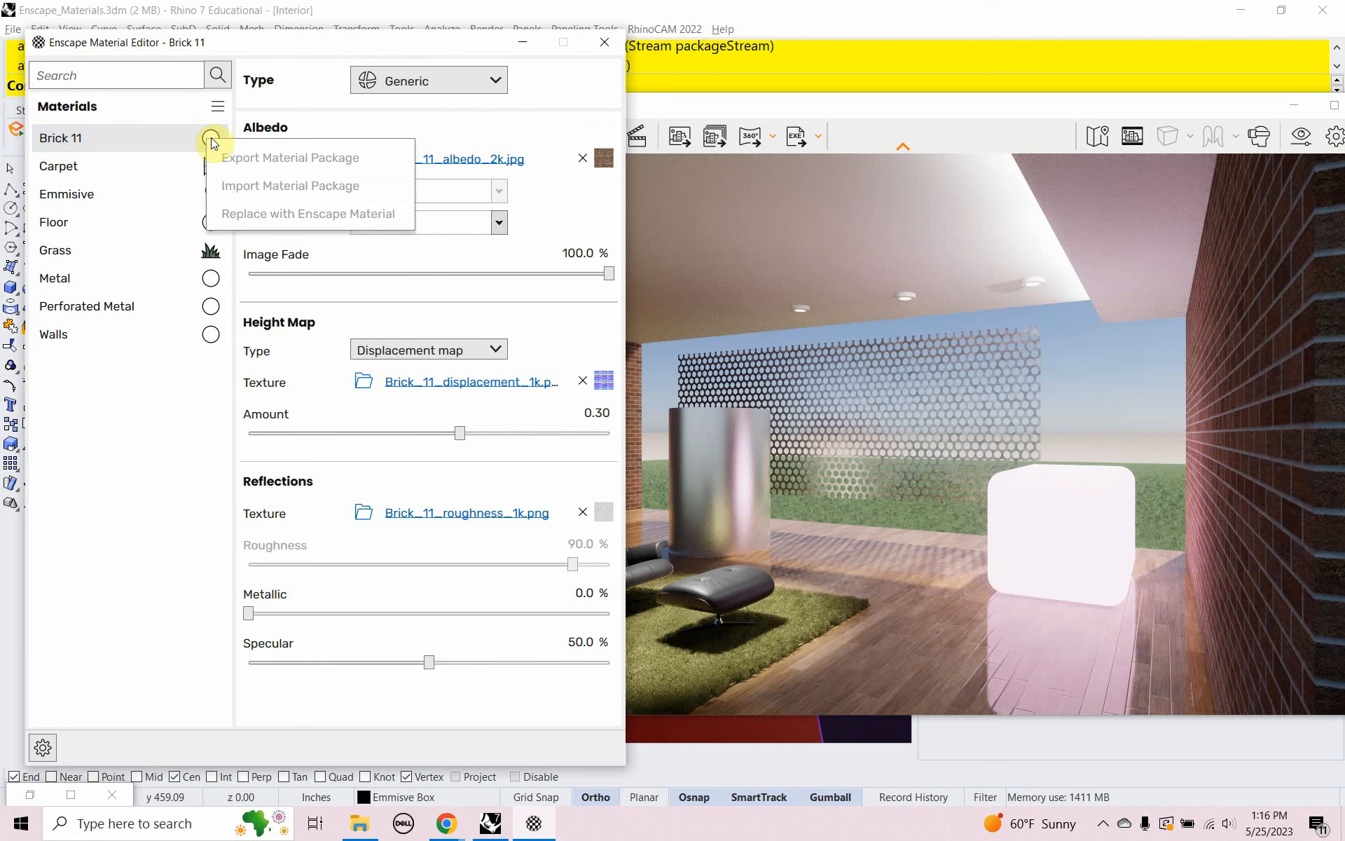
pyautogui.click(145, 137)
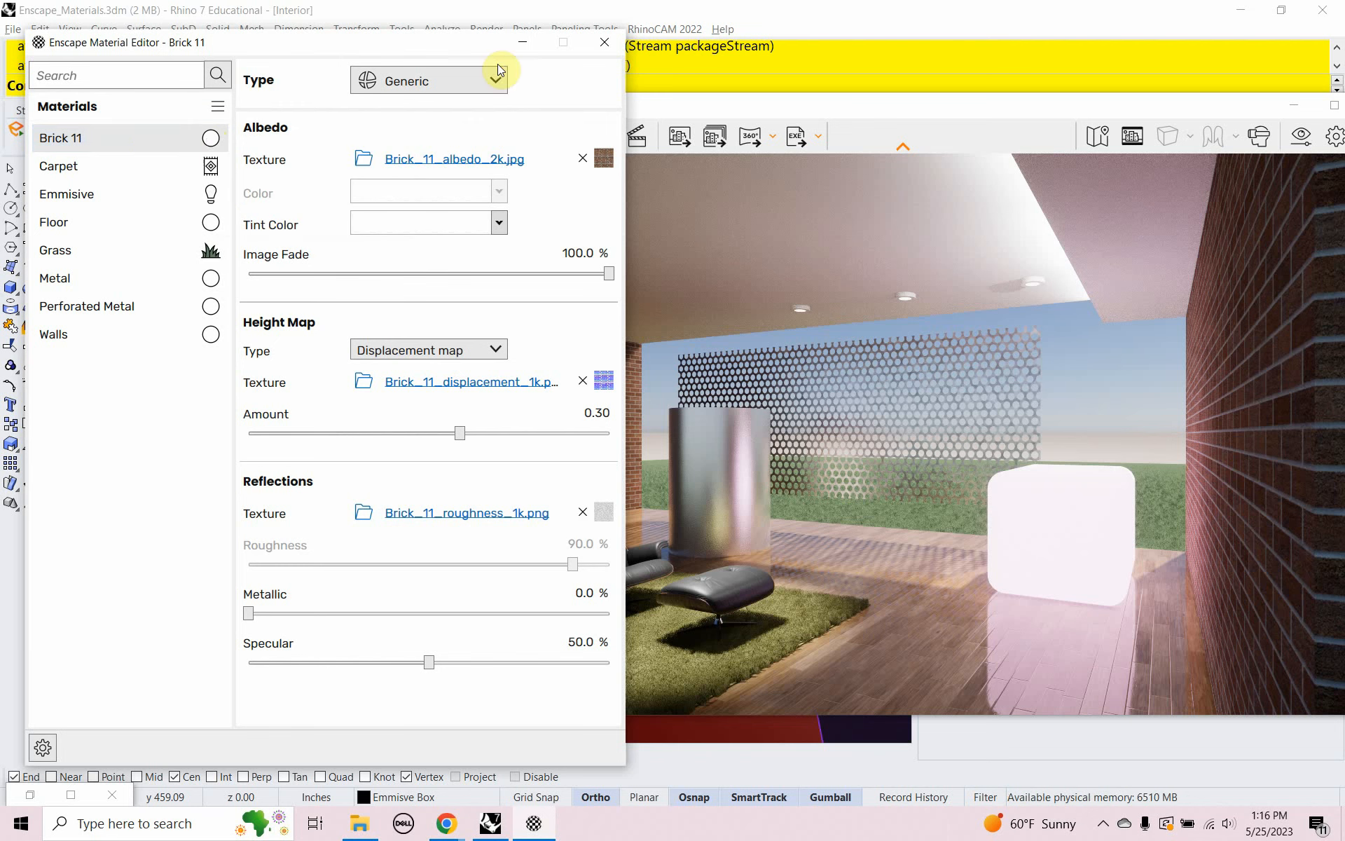
# Step: Minimize the Material Editor and Enscape render windows, and choose Brick 11 as the Wall layer's material in Rhino
pyautogui.click(507, 46)
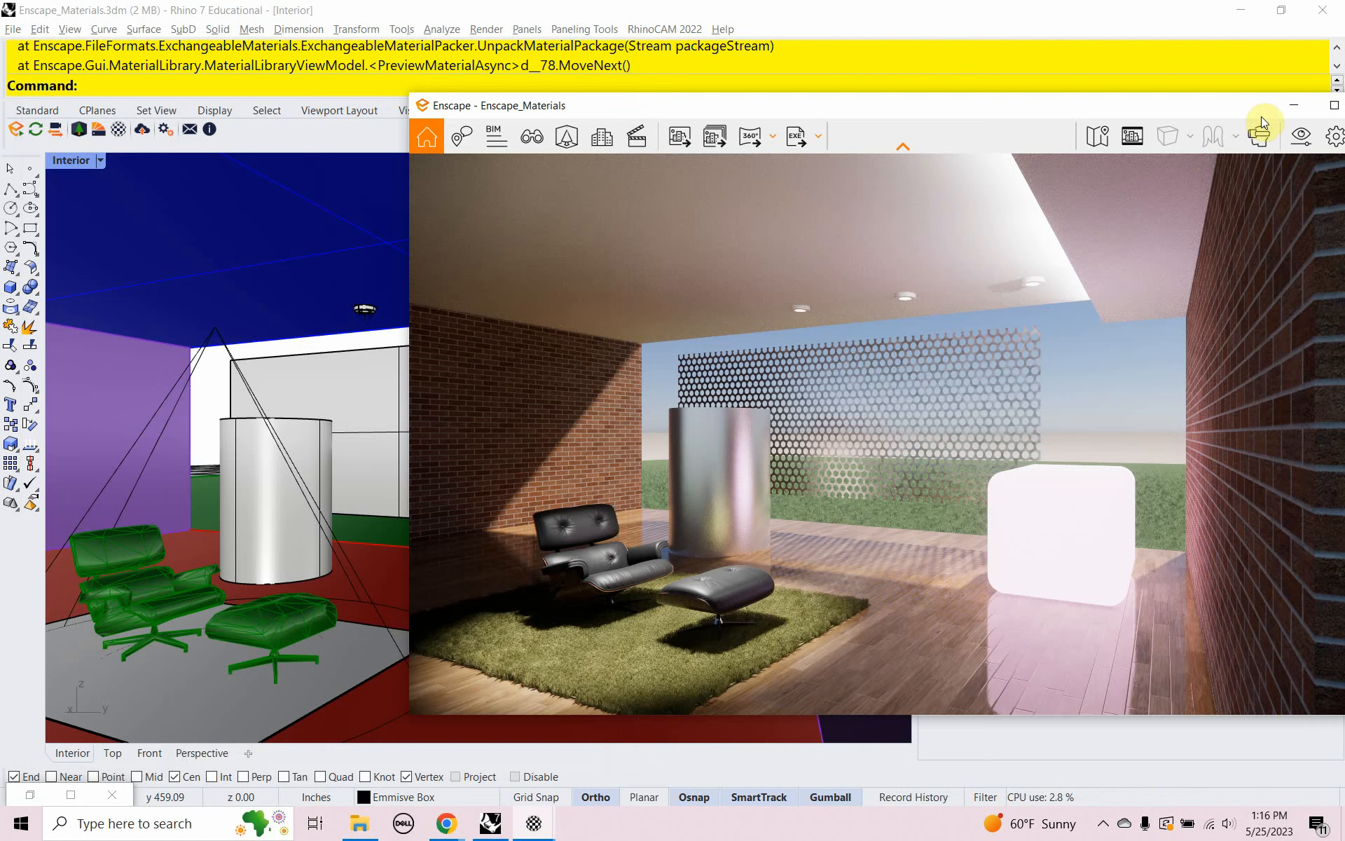
pyautogui.click(1283, 108)
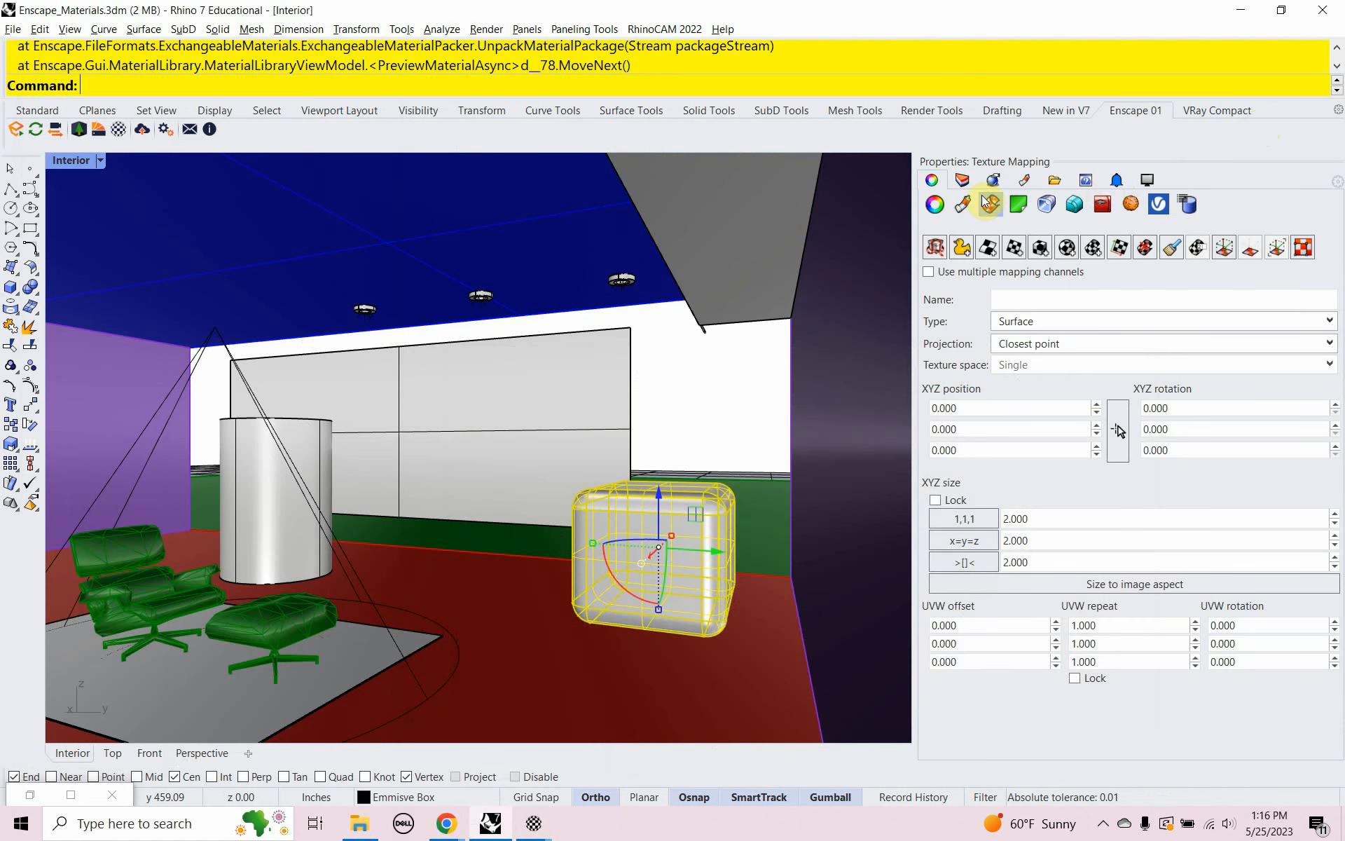
pyautogui.click(964, 180)
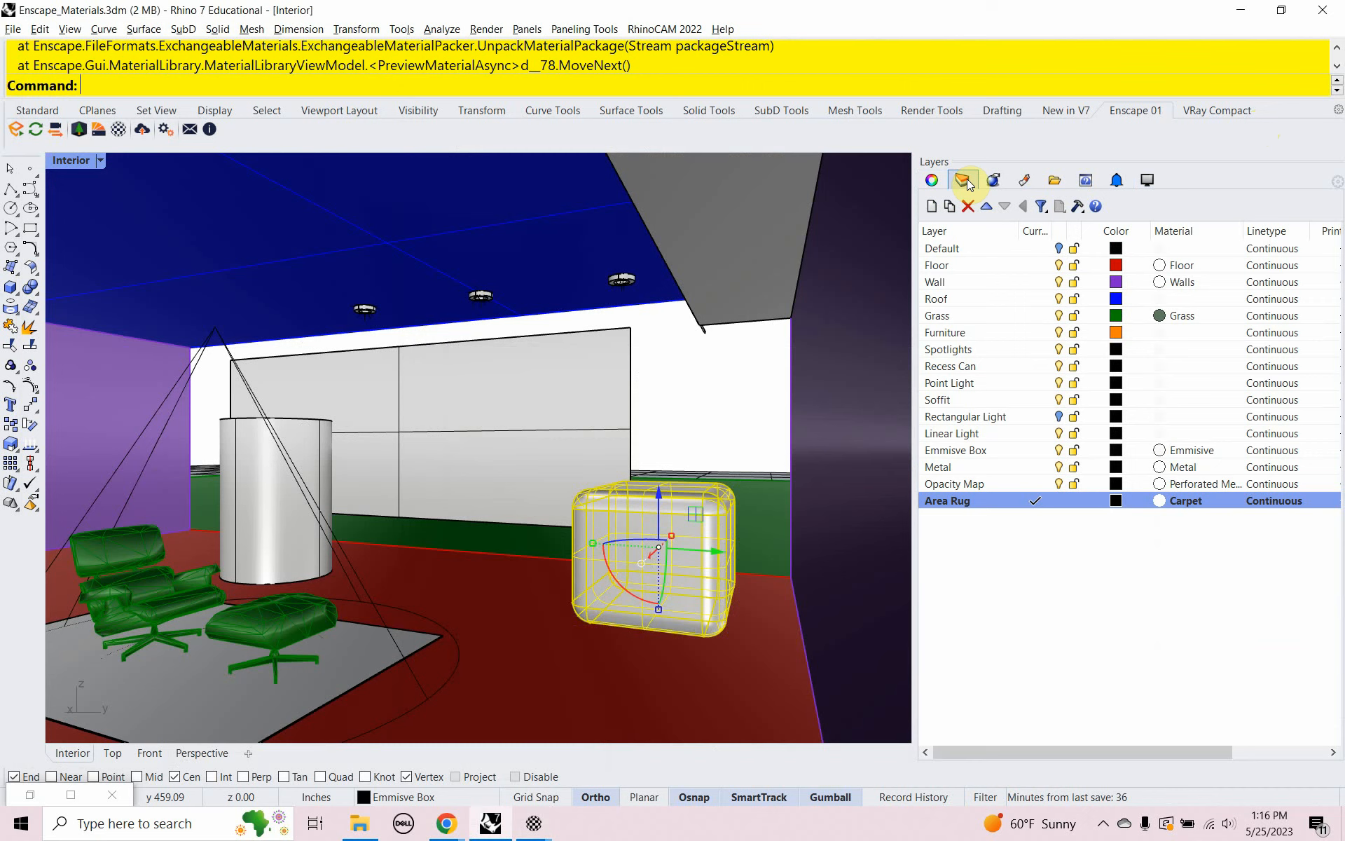
pyautogui.click(1191, 282)
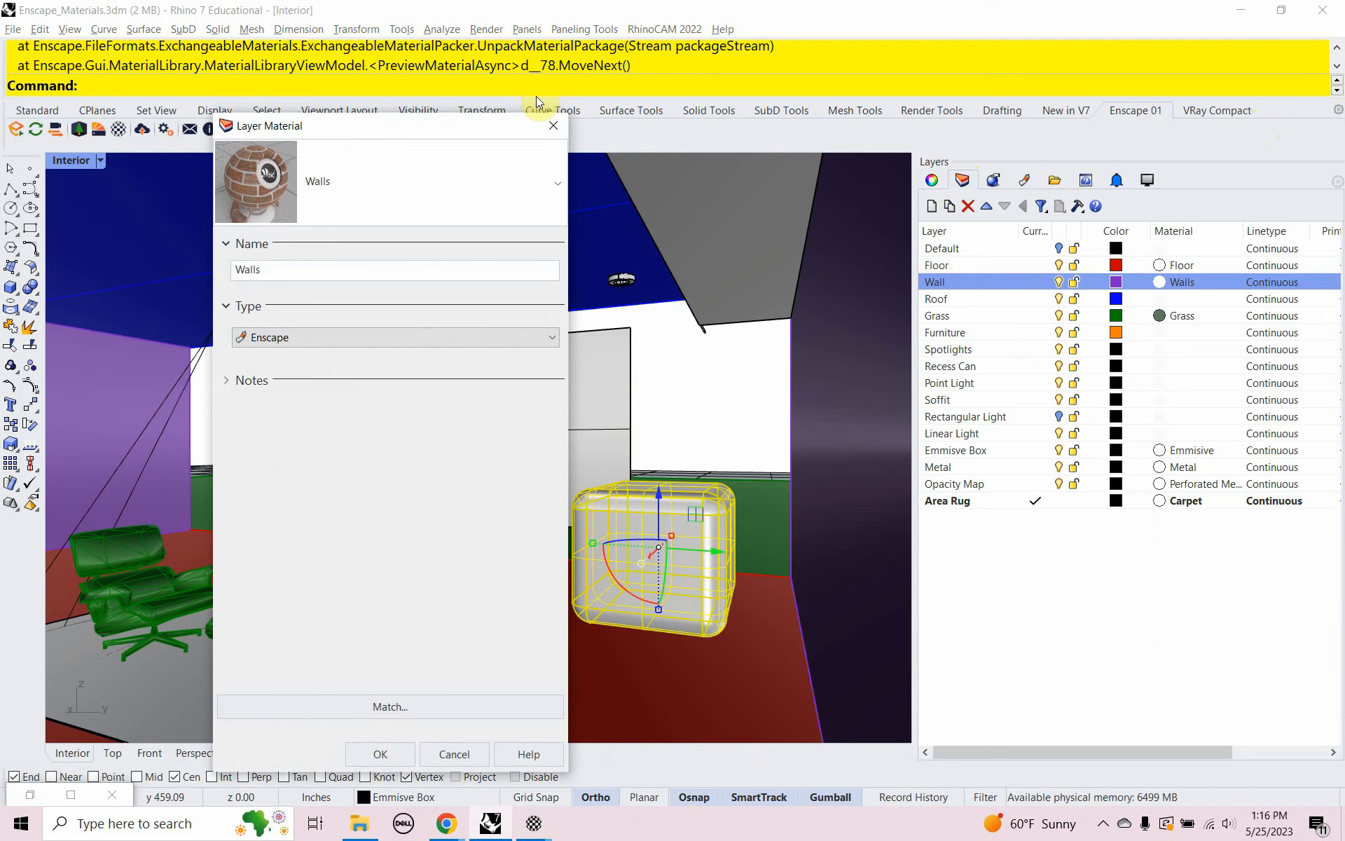
pyautogui.click(557, 184)
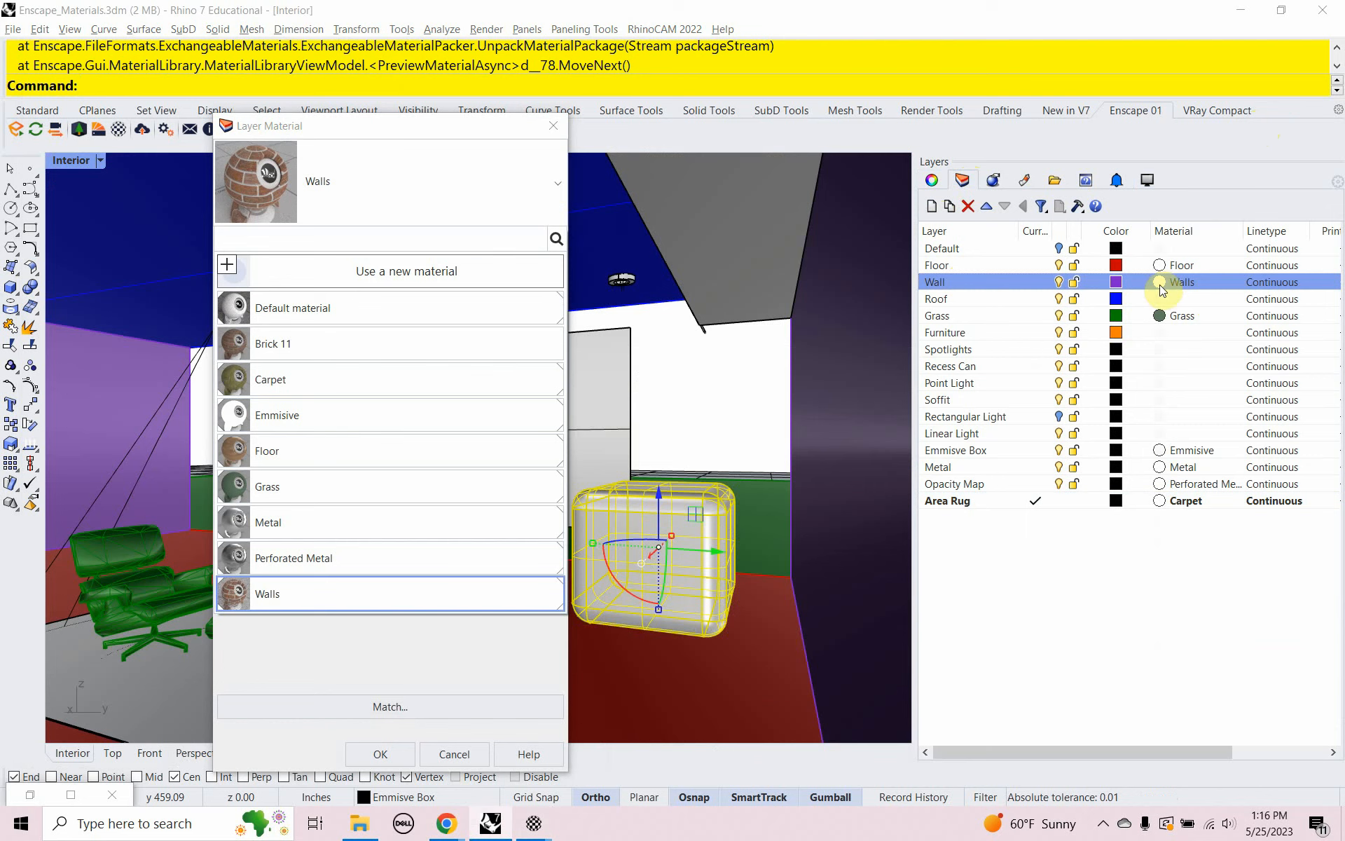
pyautogui.moveTo(354, 126); pyautogui.dragTo(339, 103)
pyautogui.click(348, 171)
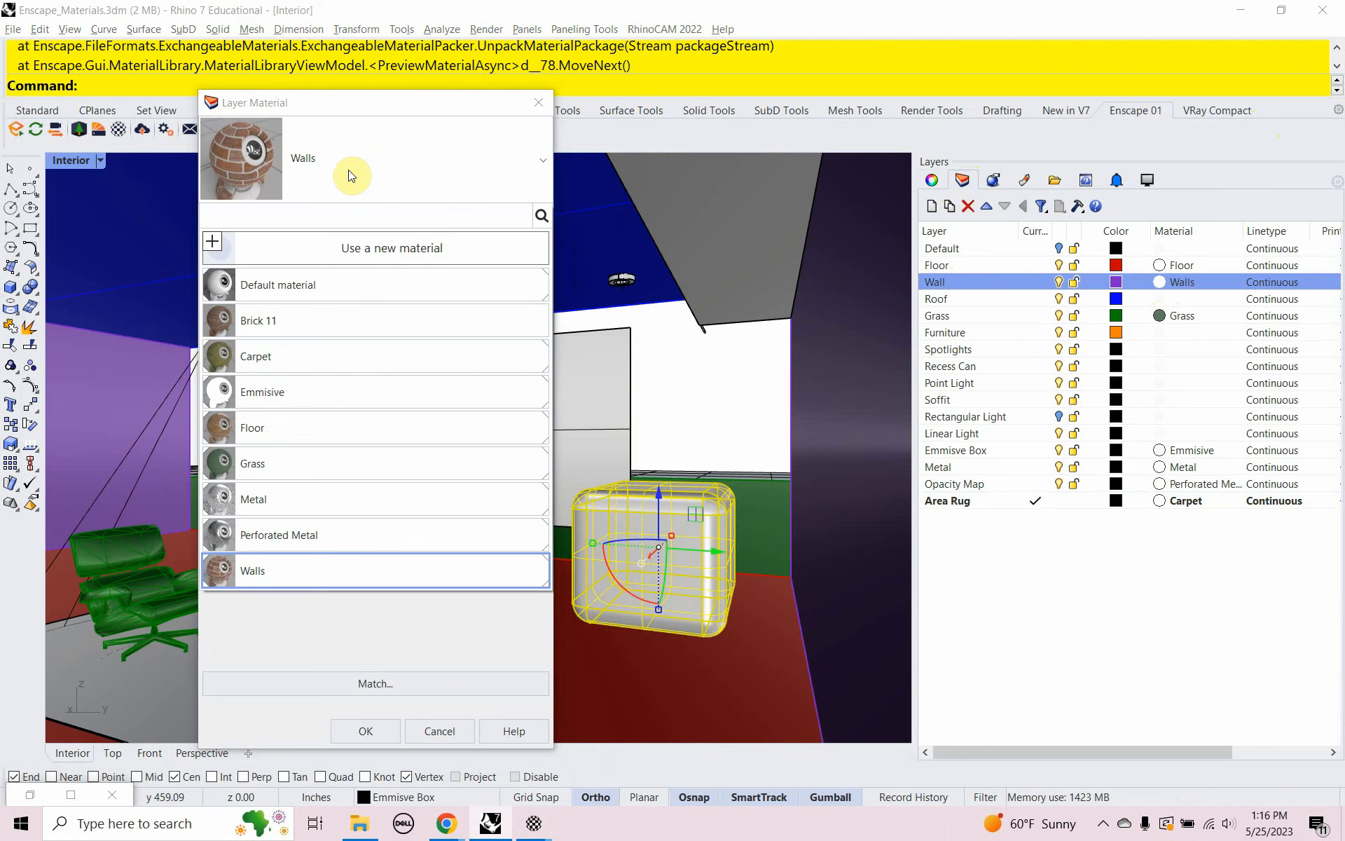
pyautogui.click(279, 324)
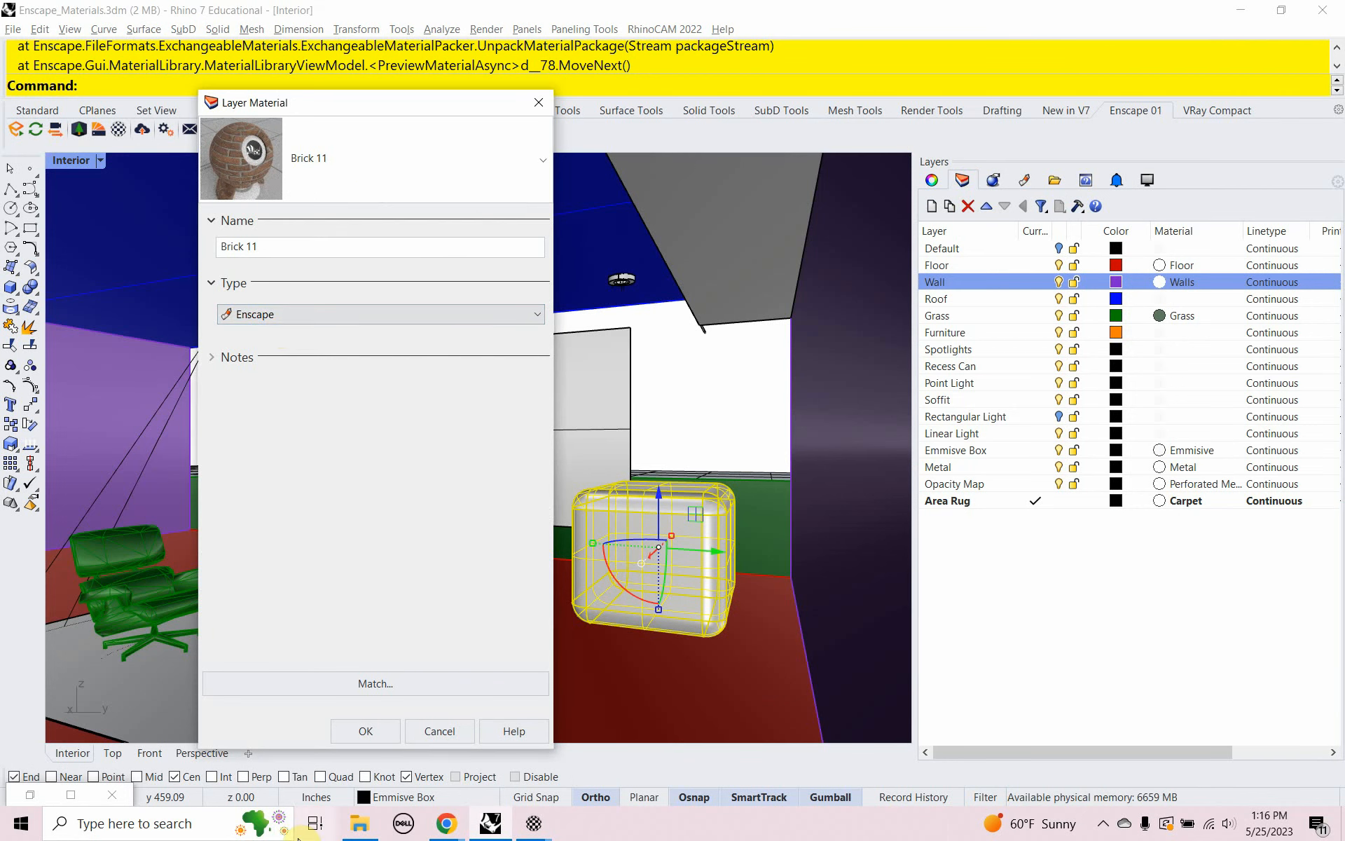
# Step: Restore the Enscape render window, move the Layer Material dialog clear of it, and confirm the Wall layer's material choice
pyautogui.moveTo(494, 824)
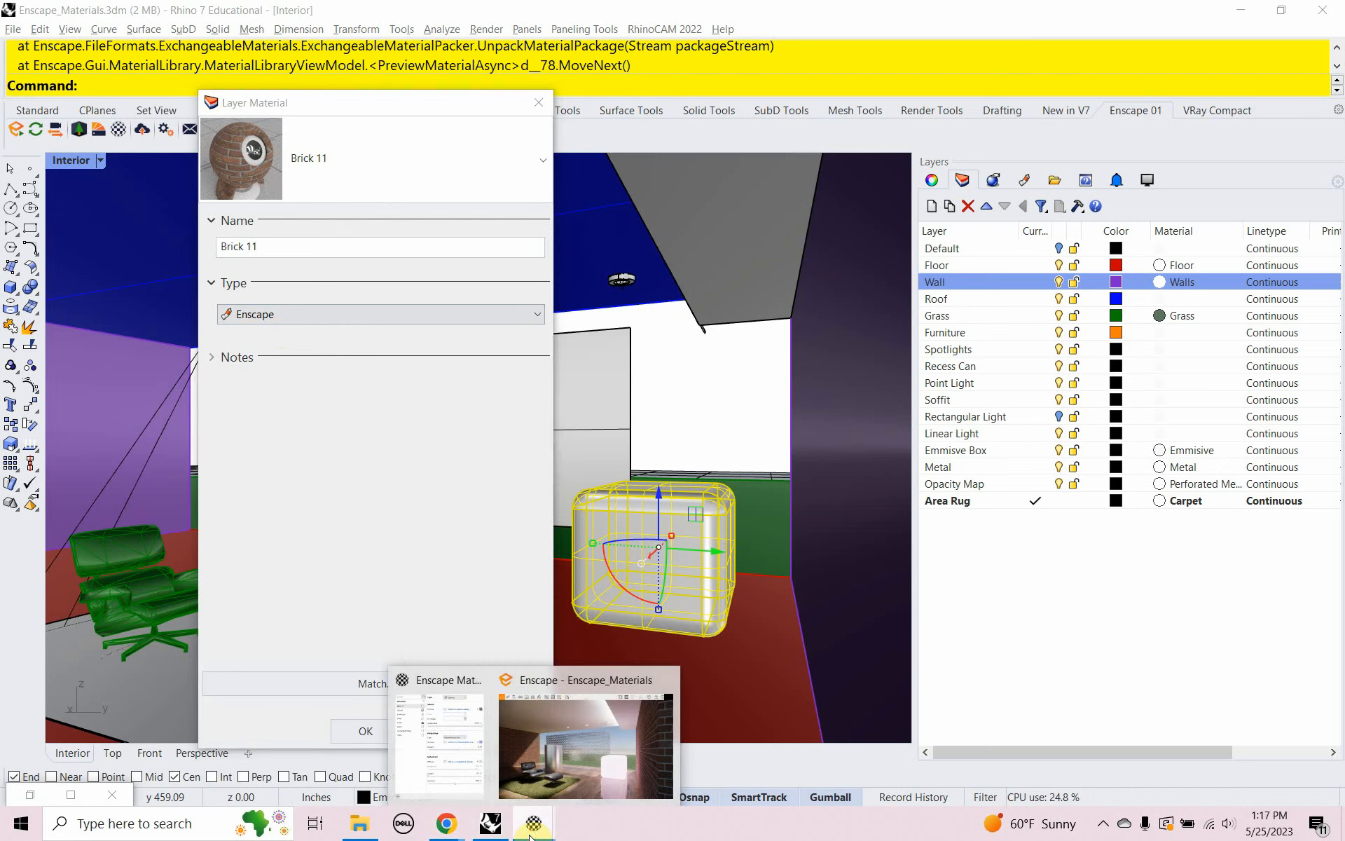
pyautogui.click(540, 677)
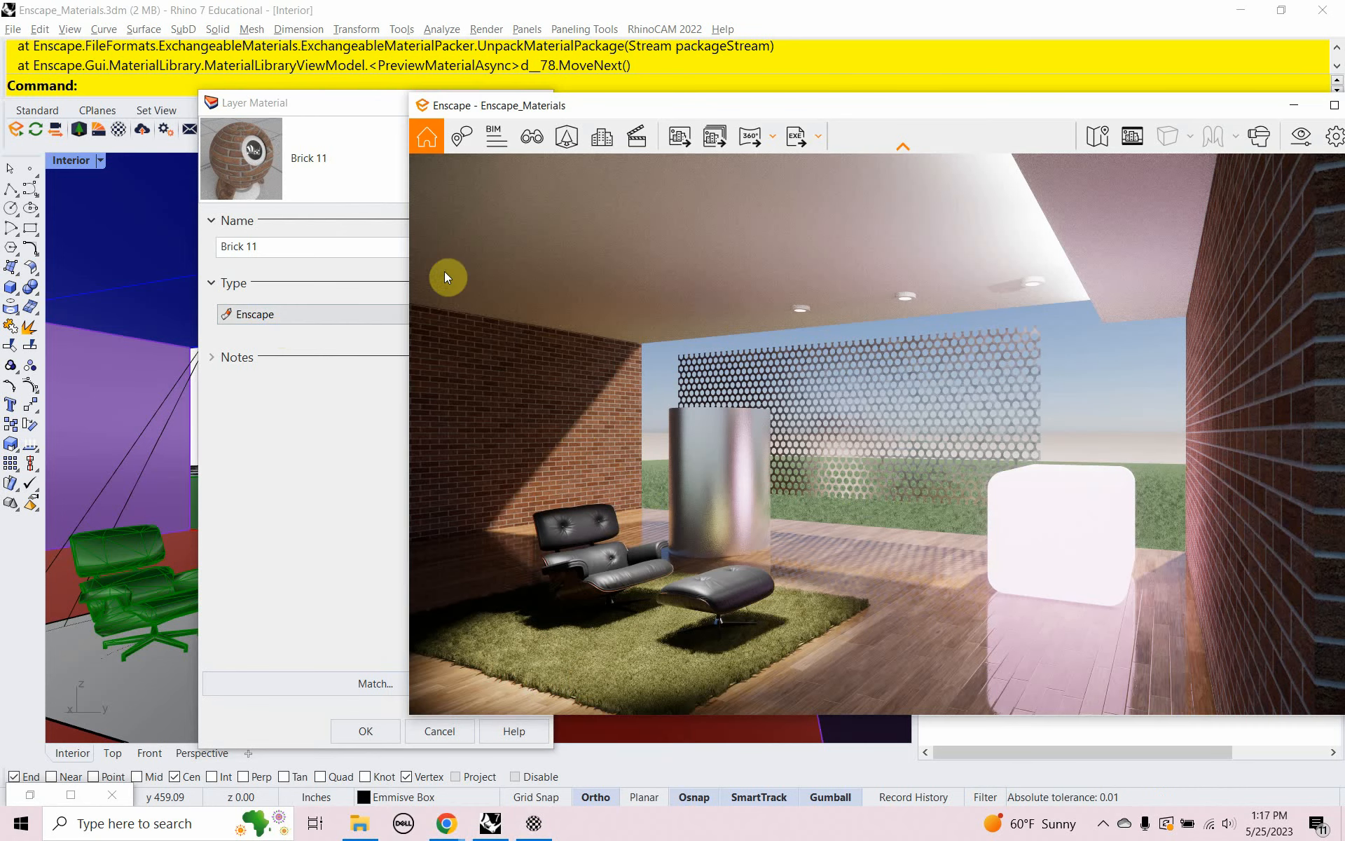
pyautogui.moveTo(334, 105); pyautogui.dragTo(172, 89)
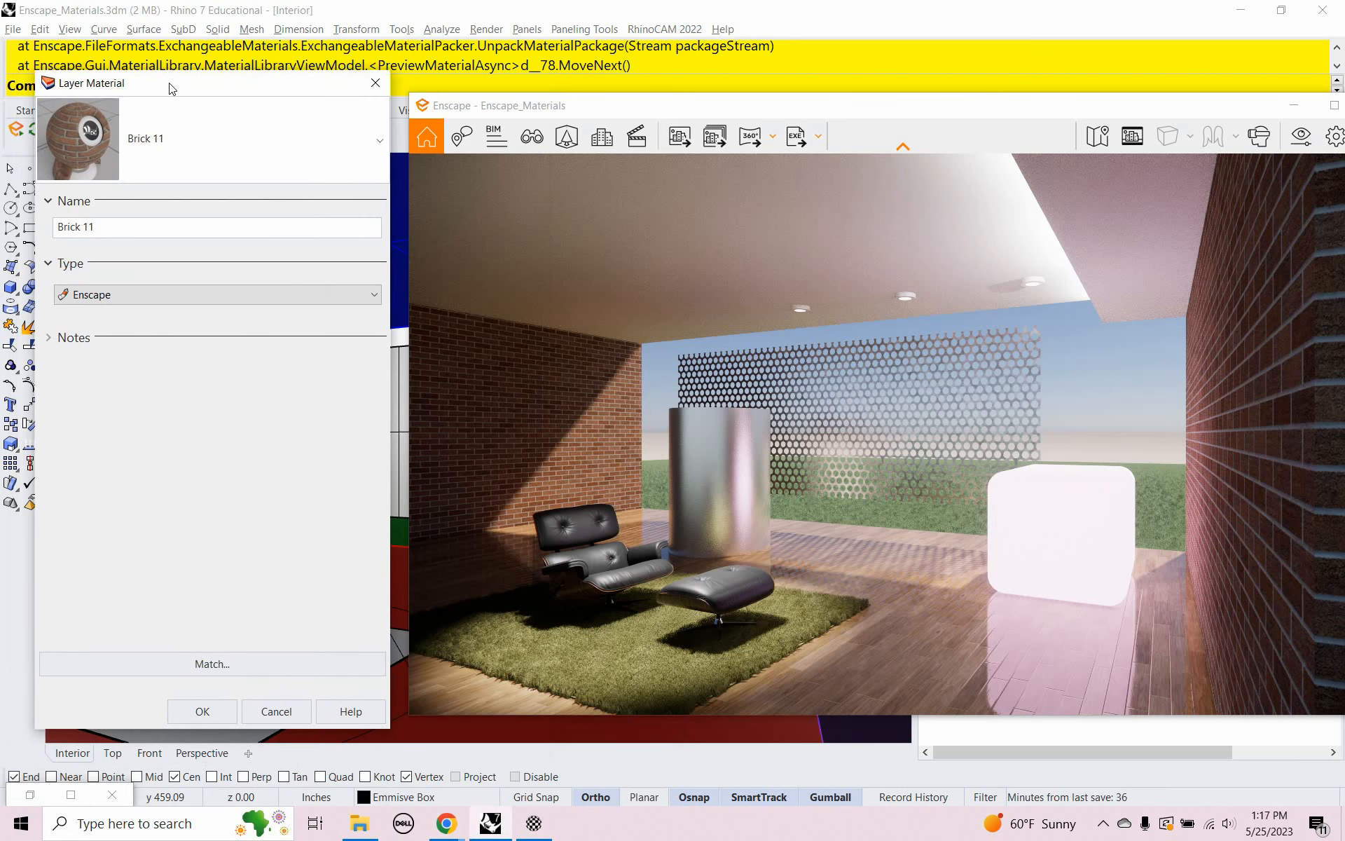
pyautogui.click(202, 711)
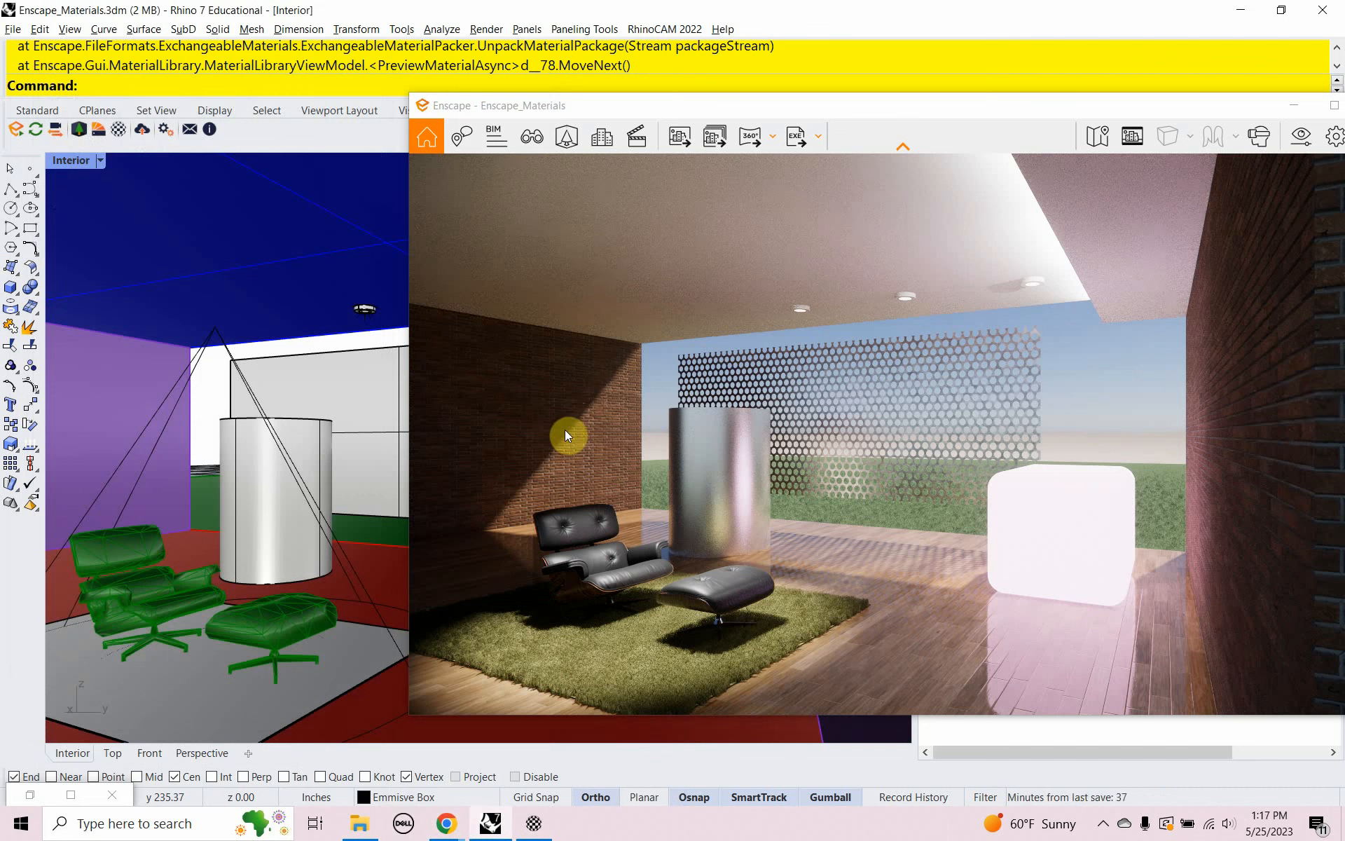
# Step: Reopen the Material Editor, examine Brick 11's displacement and roughness texture settings, and close the editor
pyautogui.click(119, 129)
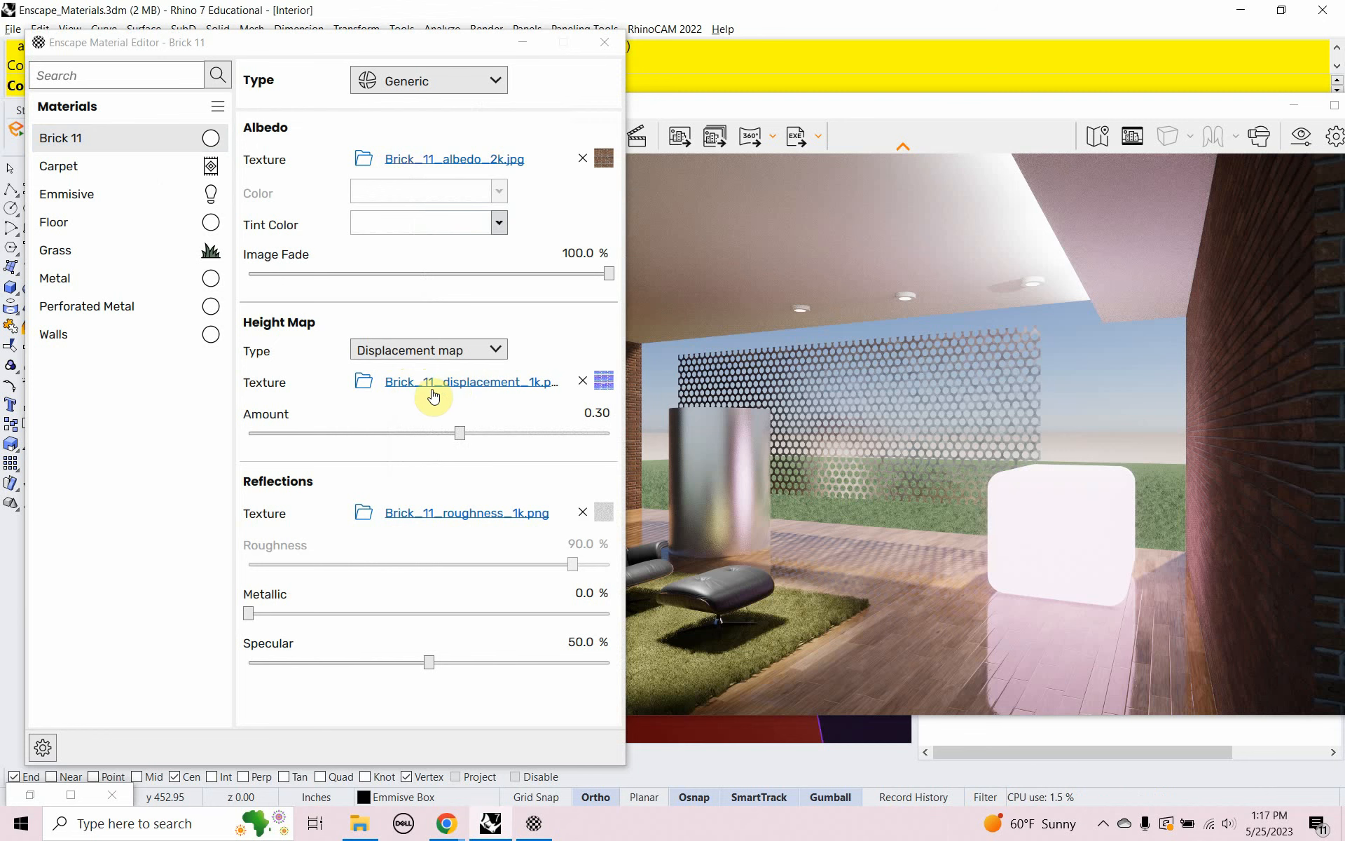
pyautogui.moveTo(603, 381)
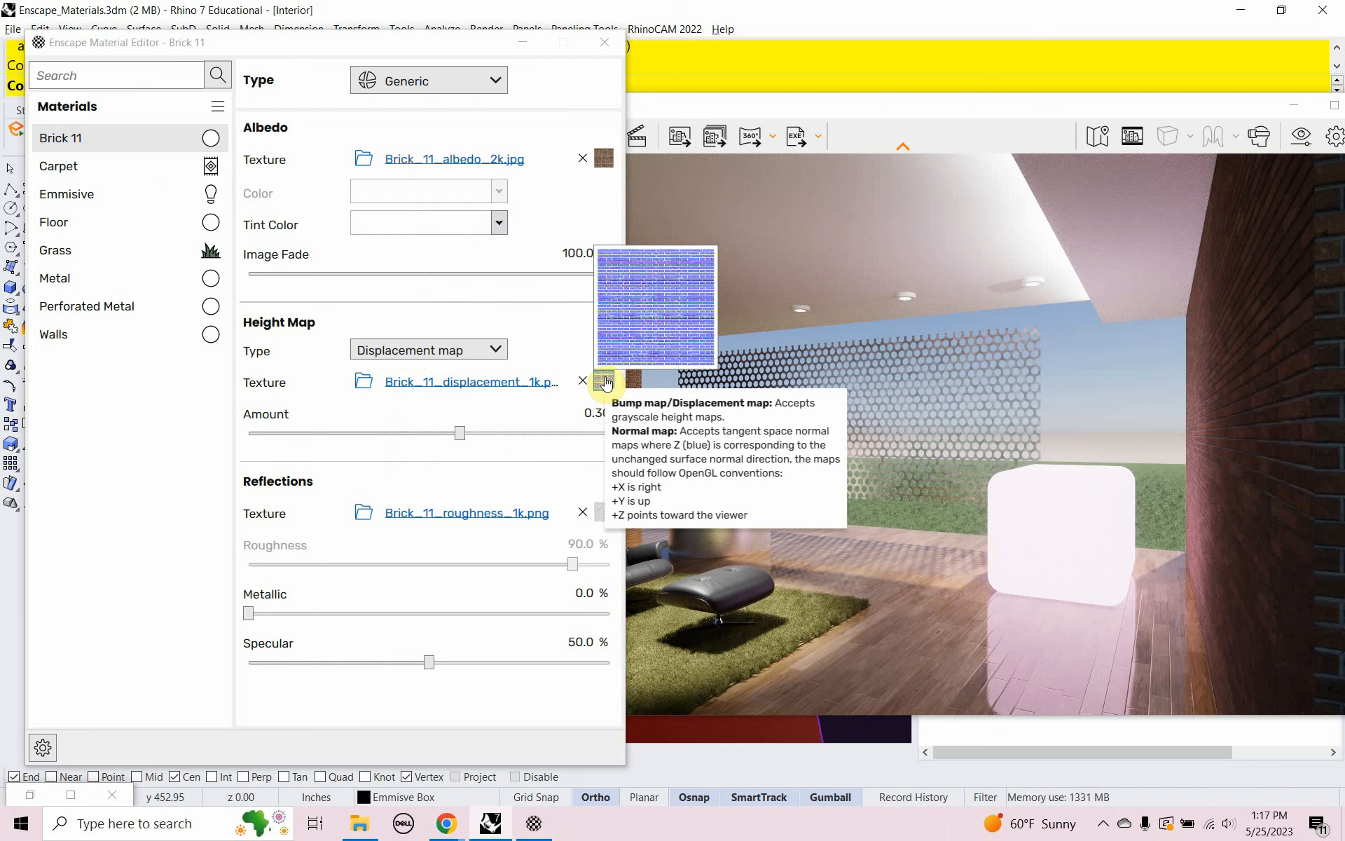
pyautogui.click(604, 381)
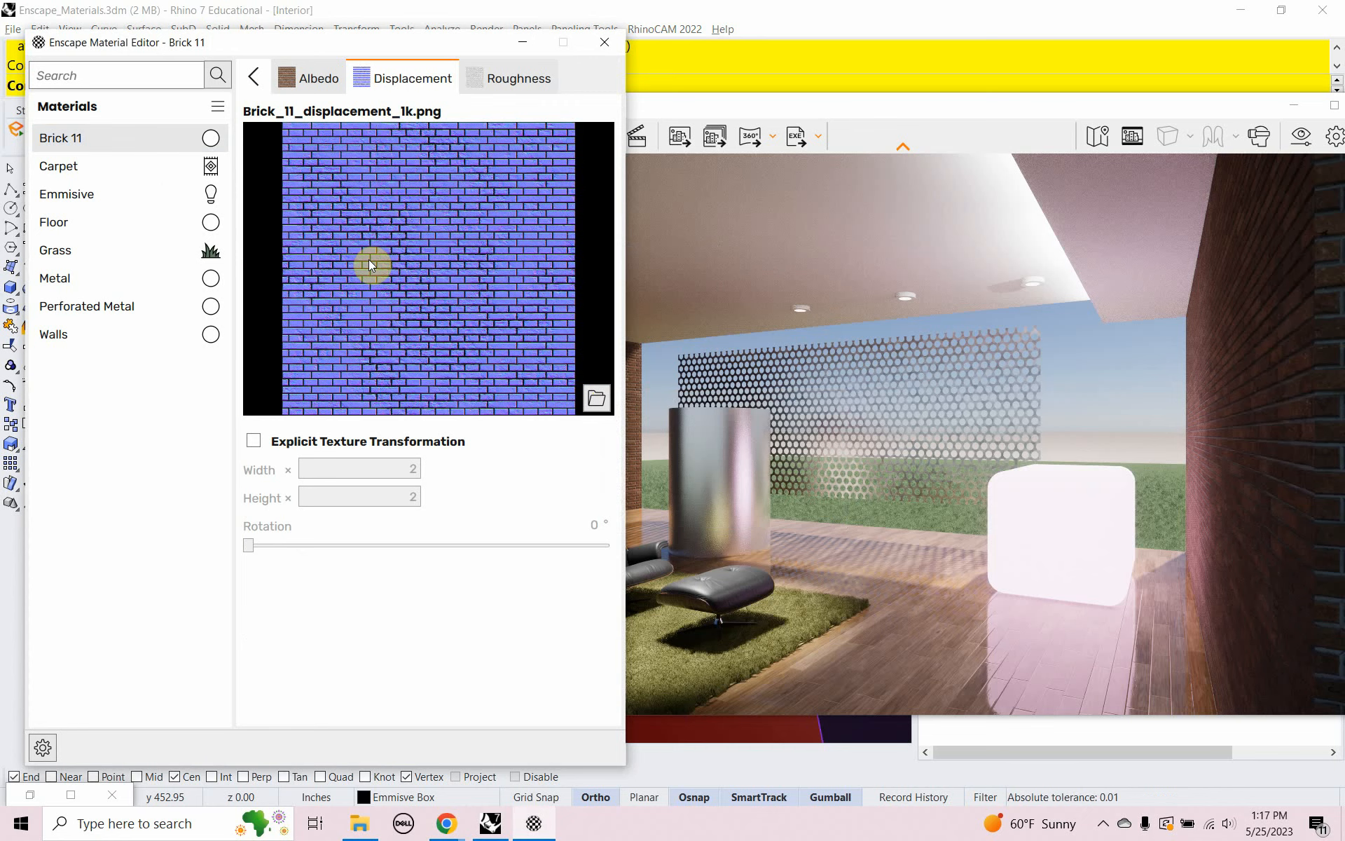
pyautogui.click(257, 83)
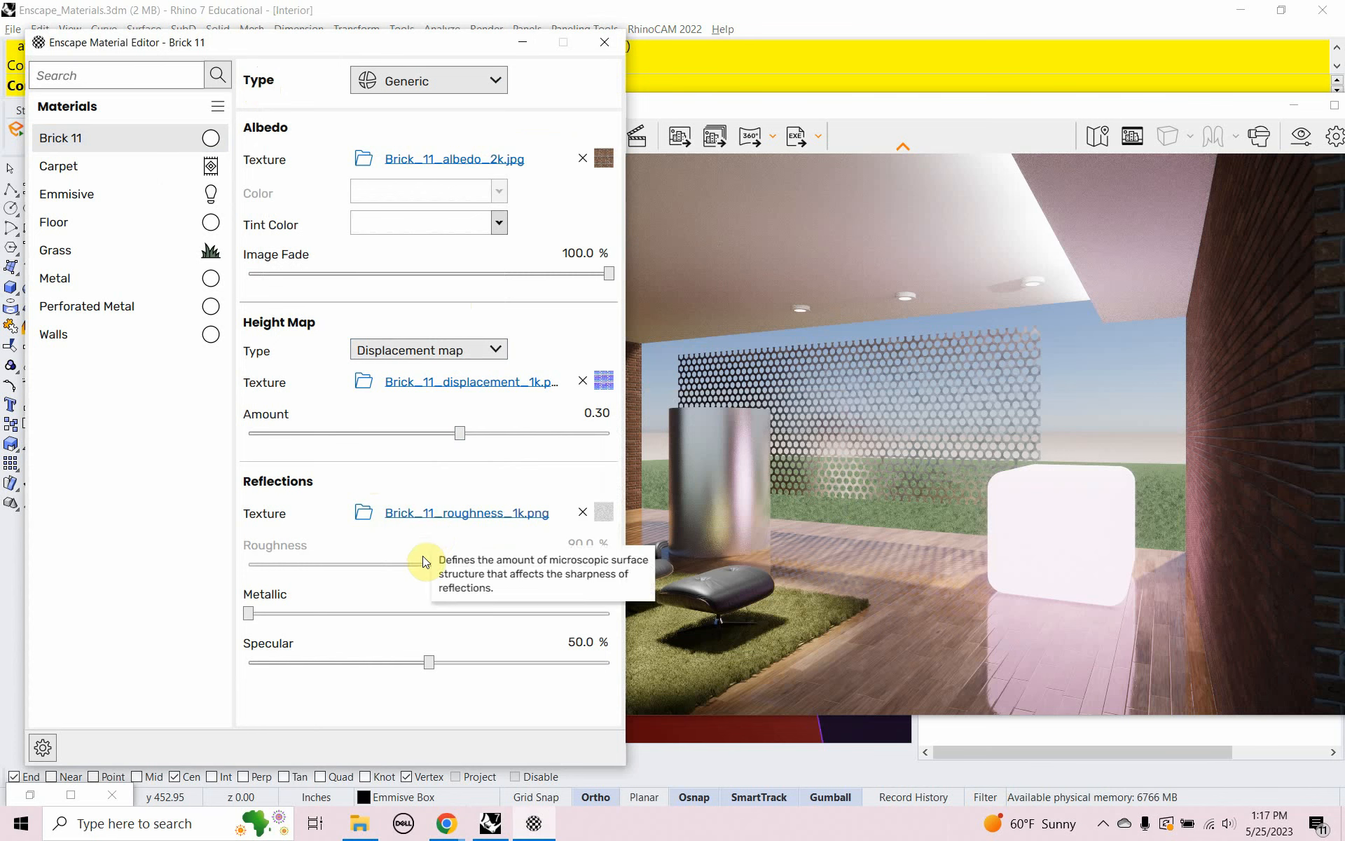
pyautogui.click(502, 513)
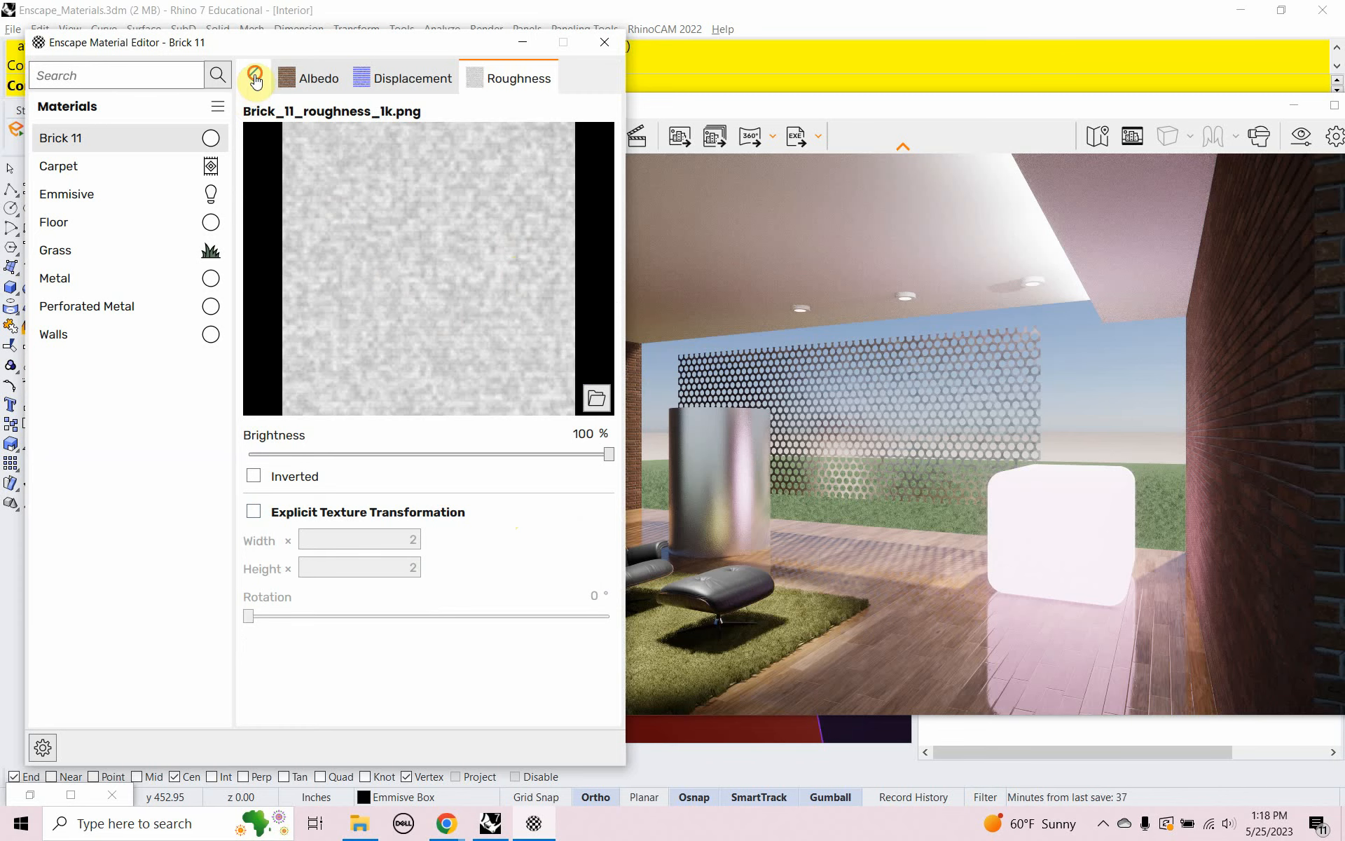
pyautogui.click(253, 77)
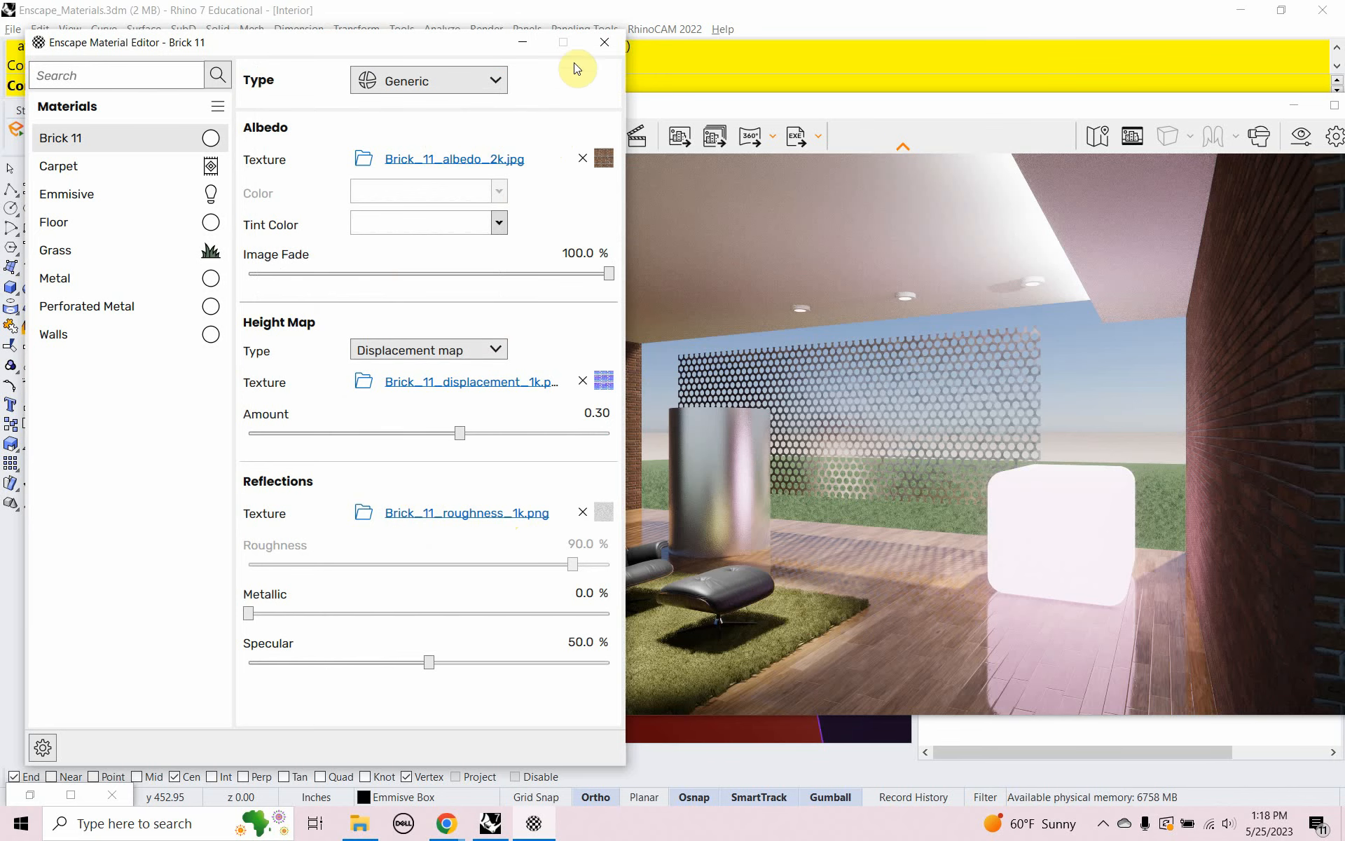
pyautogui.click(604, 43)
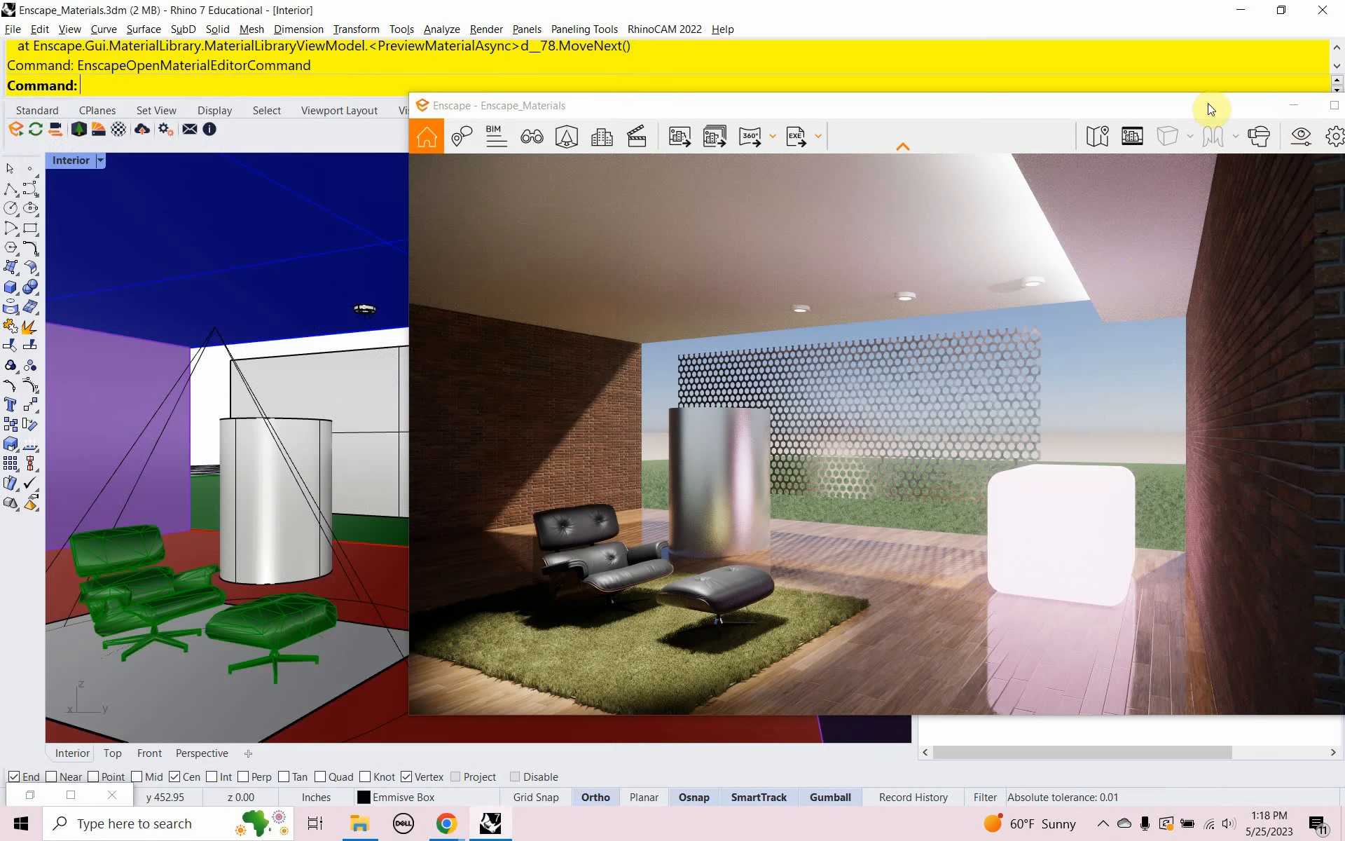
# Step: Open the Brick_11_albedo_2k image from the b303c7778d0066aa9e4e111c06720001 folder in File Explorer, examine the brick pattern, and close both windows
pyautogui.click(359, 823)
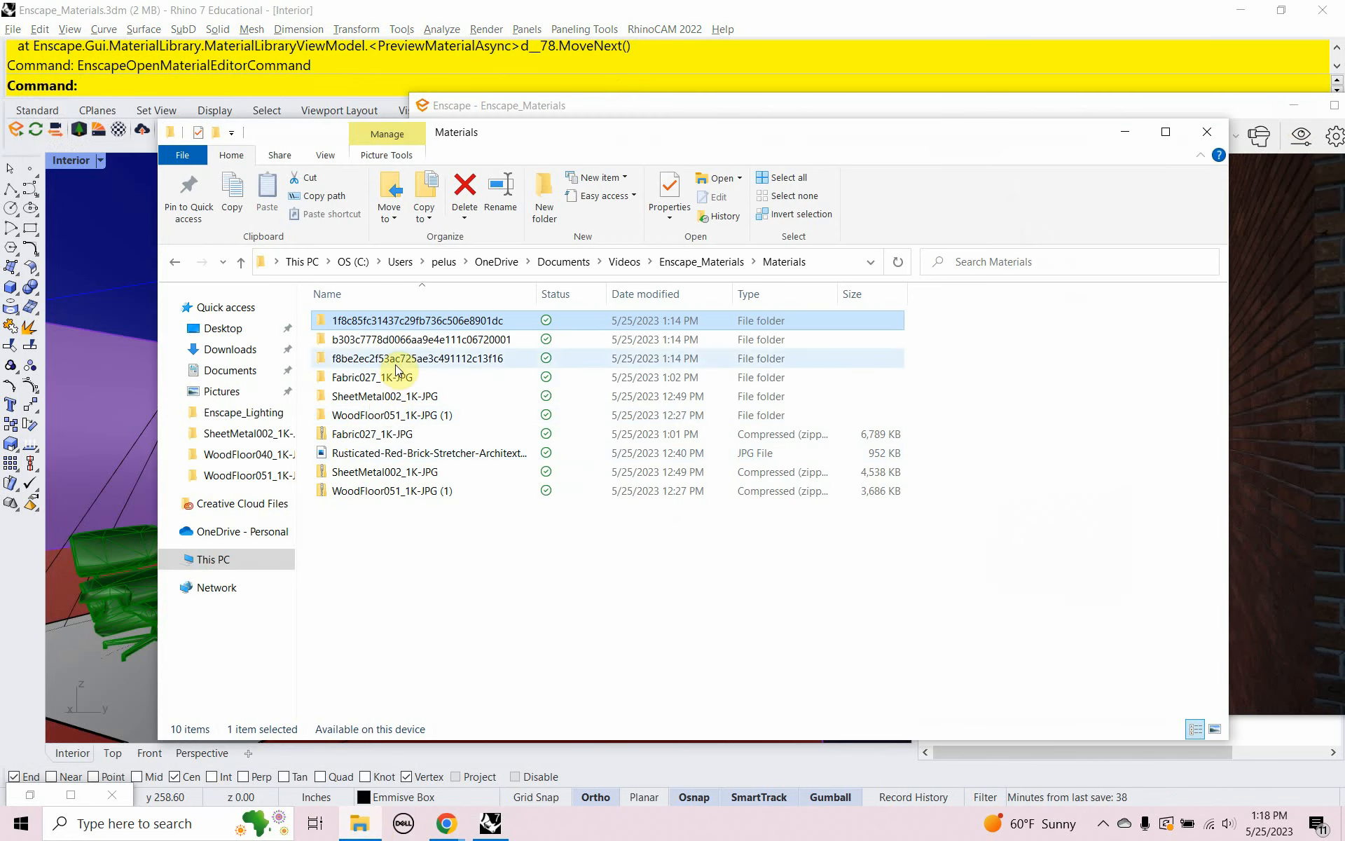
pyautogui.doubleClick(399, 340)
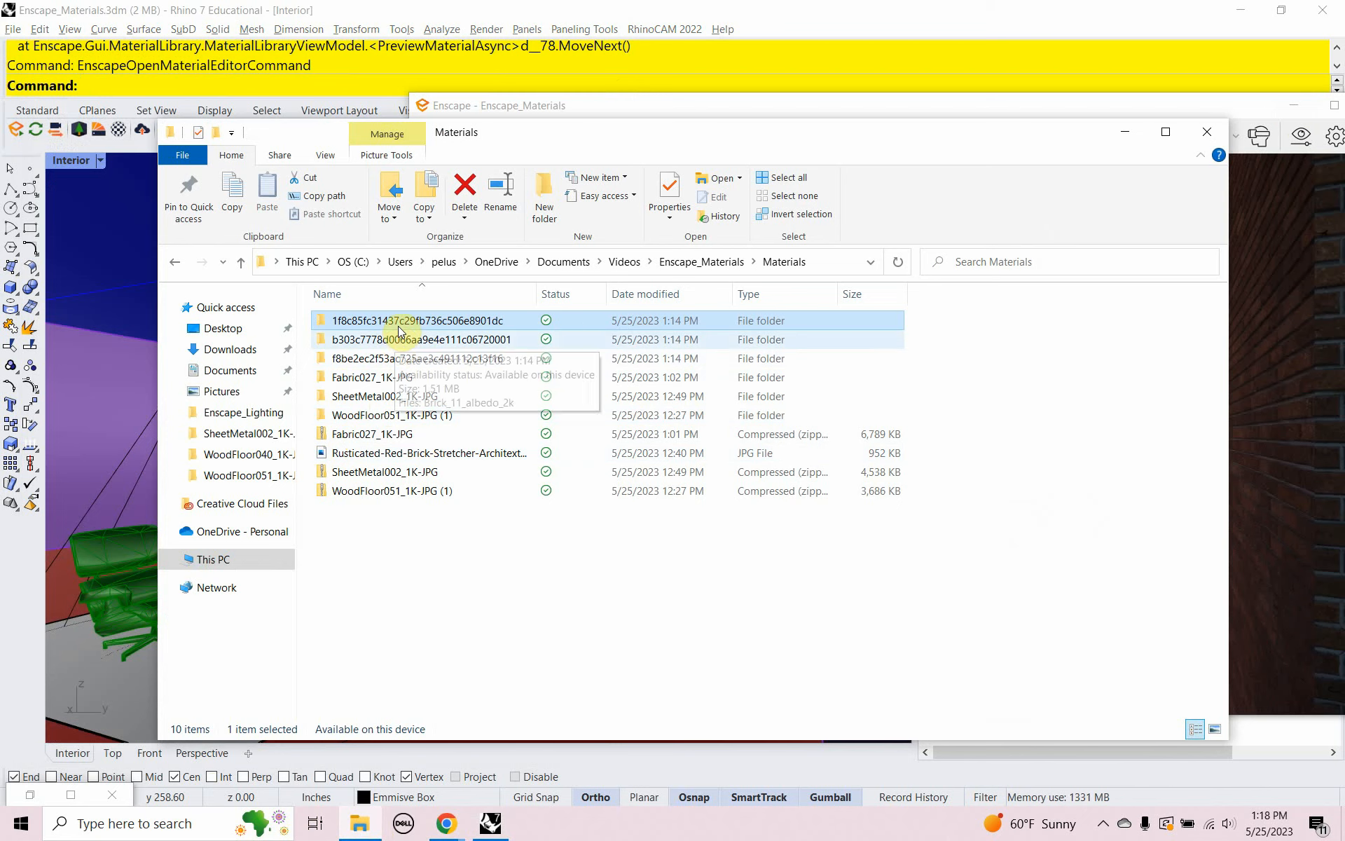
pyautogui.rightClick(372, 346)
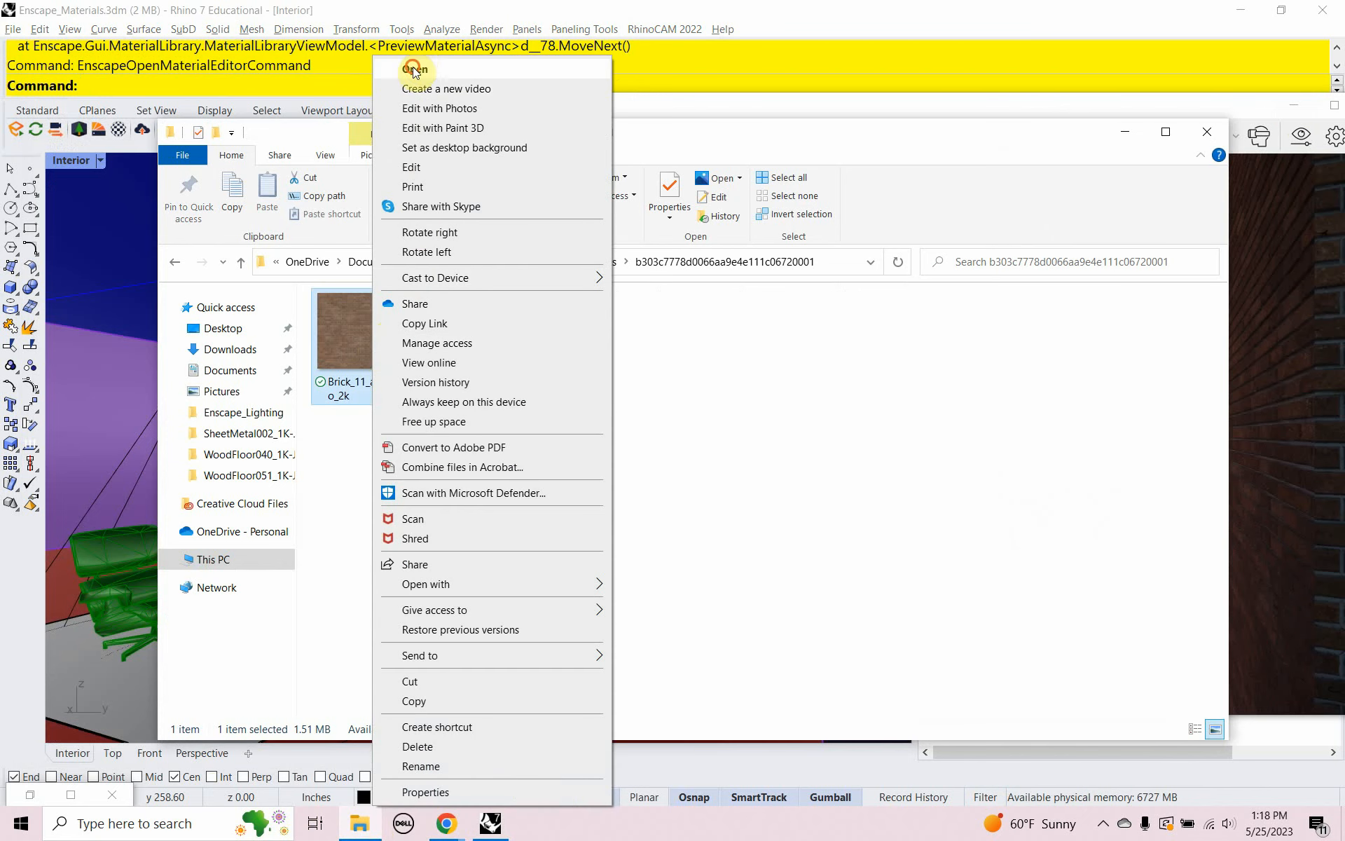
pyautogui.click(419, 68)
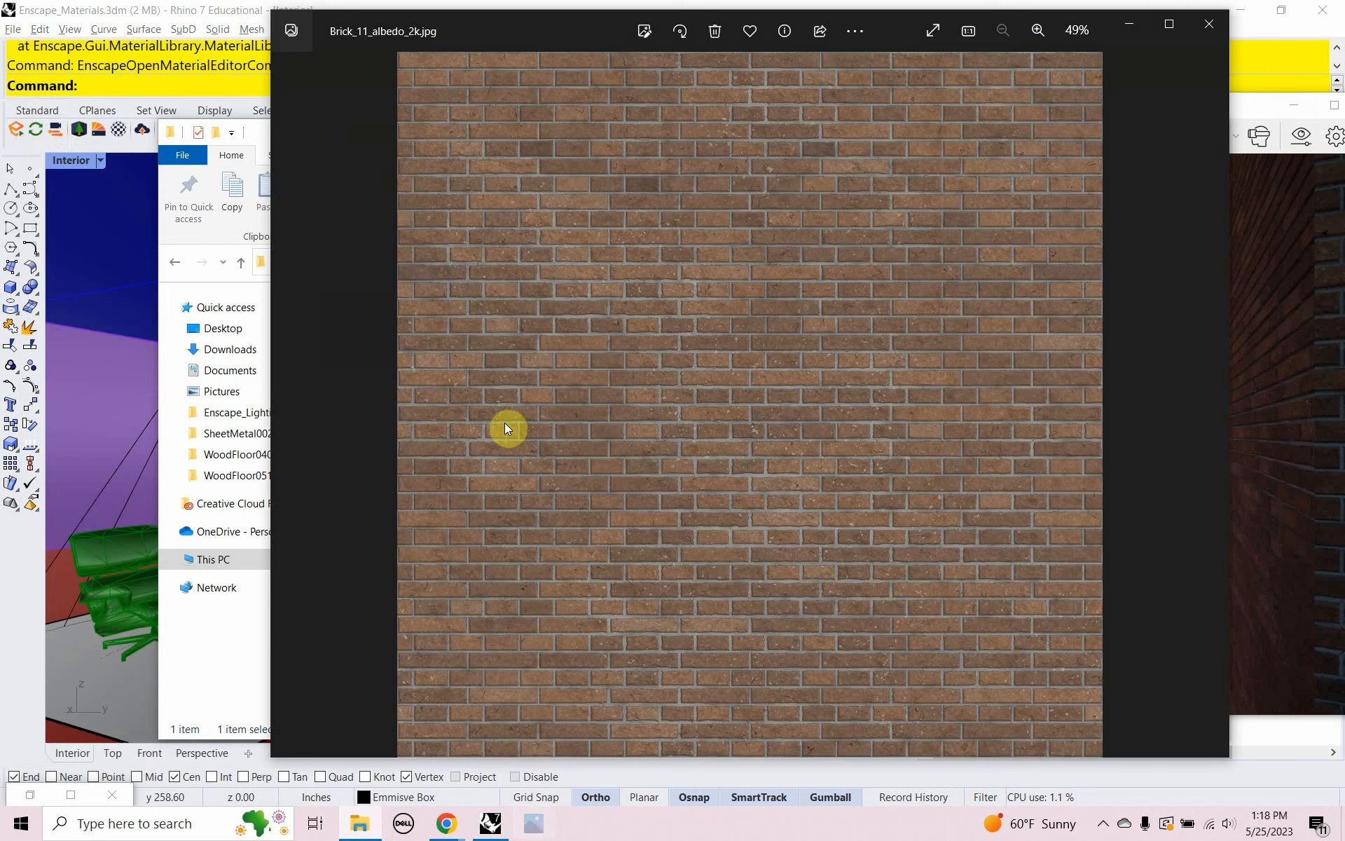
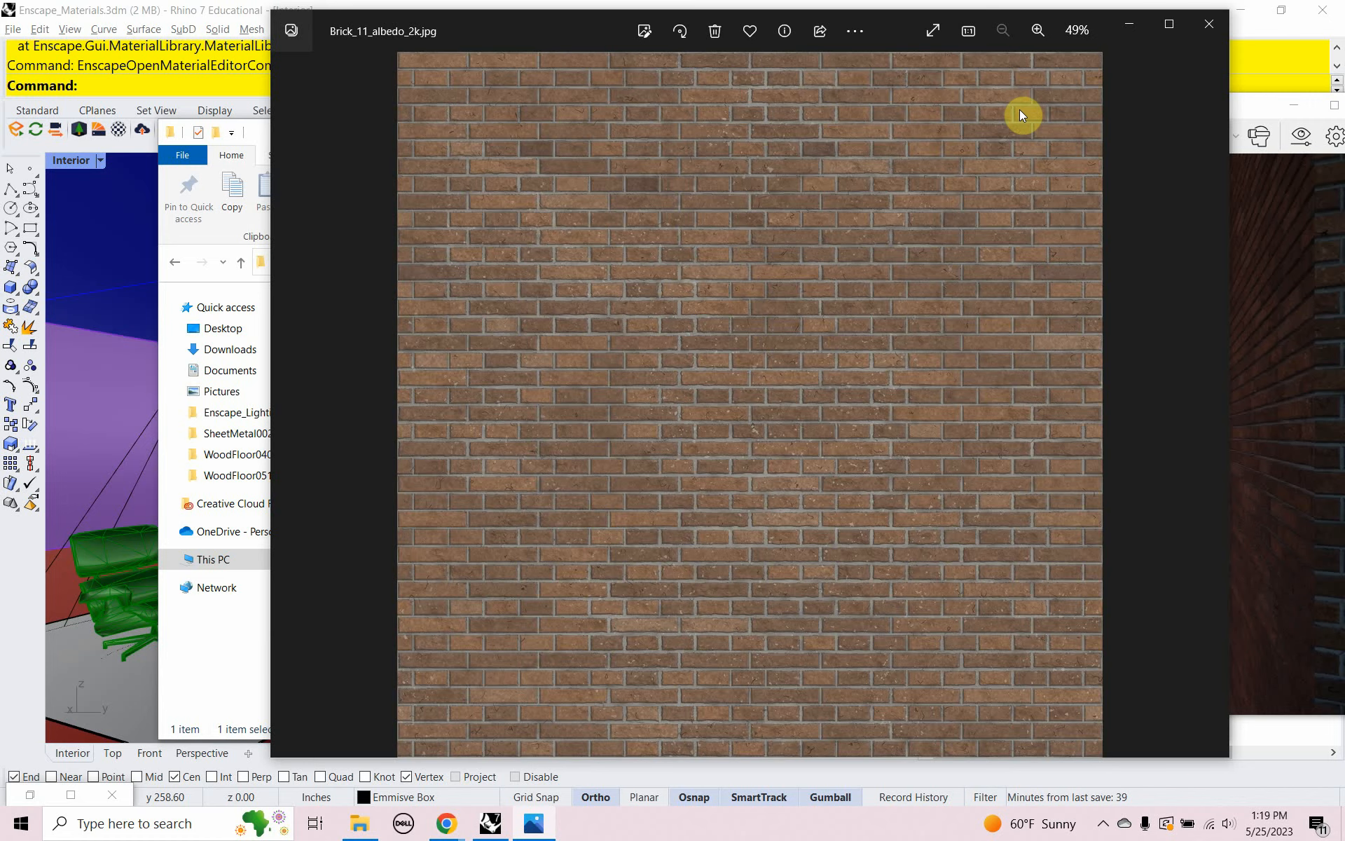
pyautogui.click(1207, 28)
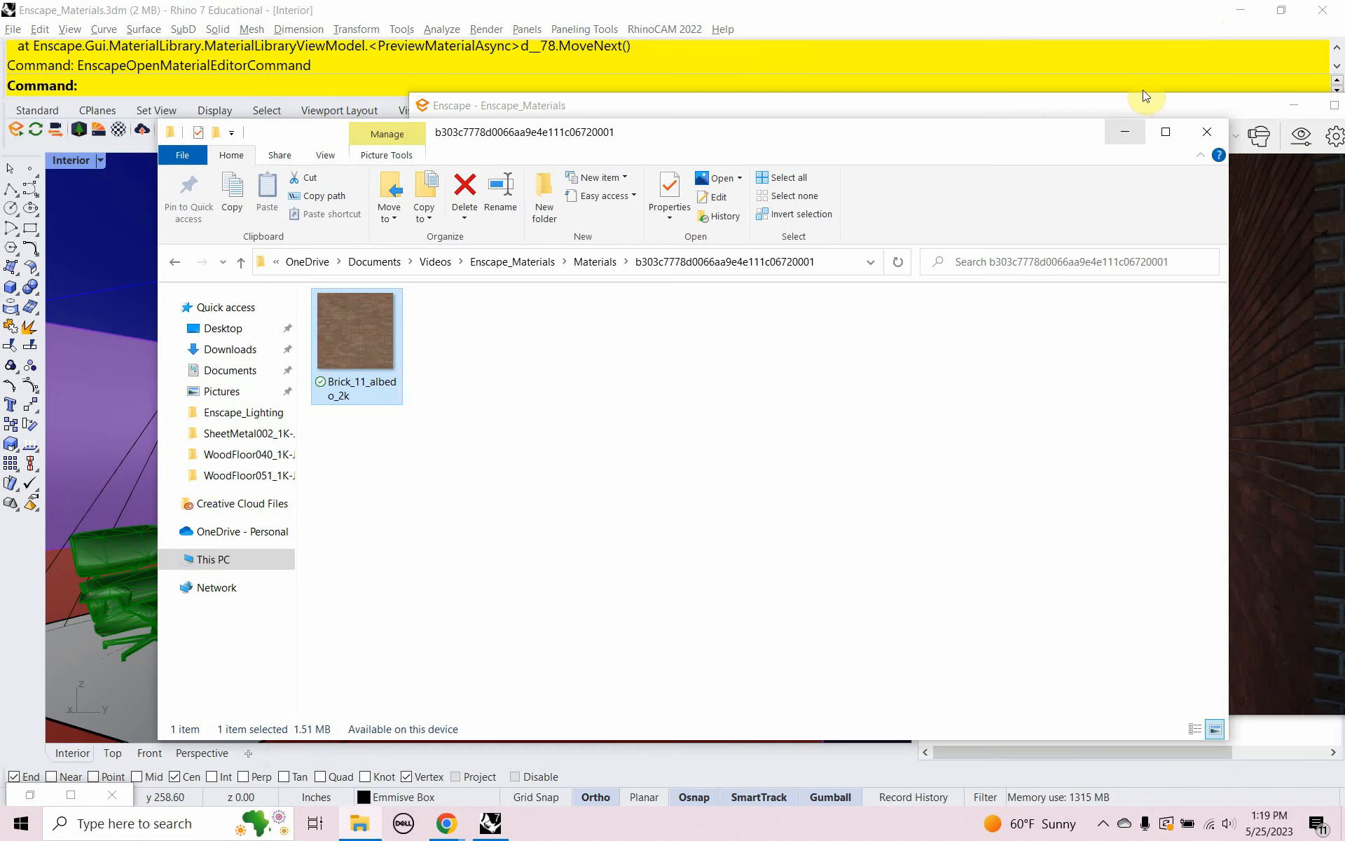
pyautogui.click(1205, 136)
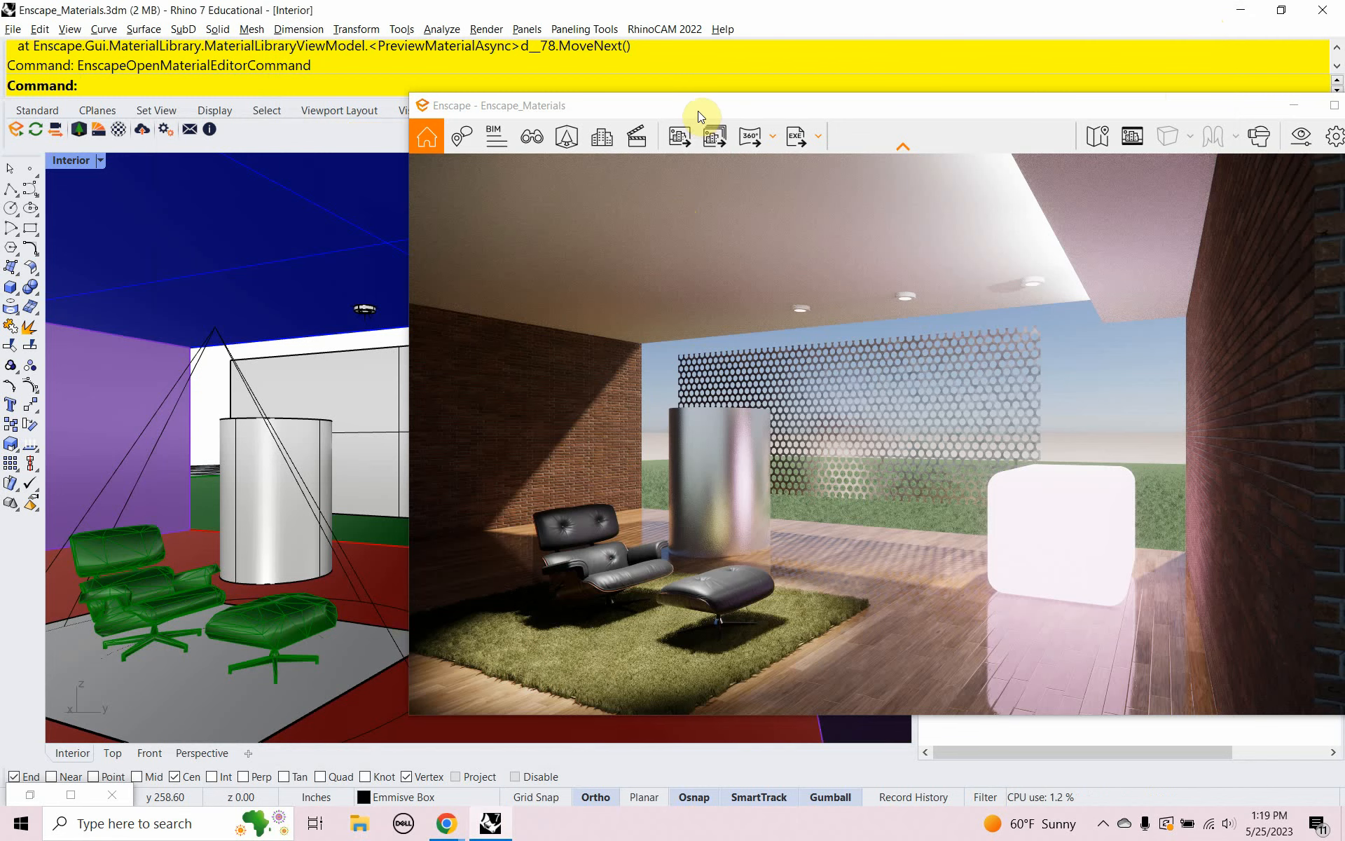
# Step: Select both brick walls in the Rhino Interior viewport and show their texture mapping properties, keeping the Enscape window clear of the size values
pyautogui.moveTo(698, 111); pyautogui.dragTo(758, 542)
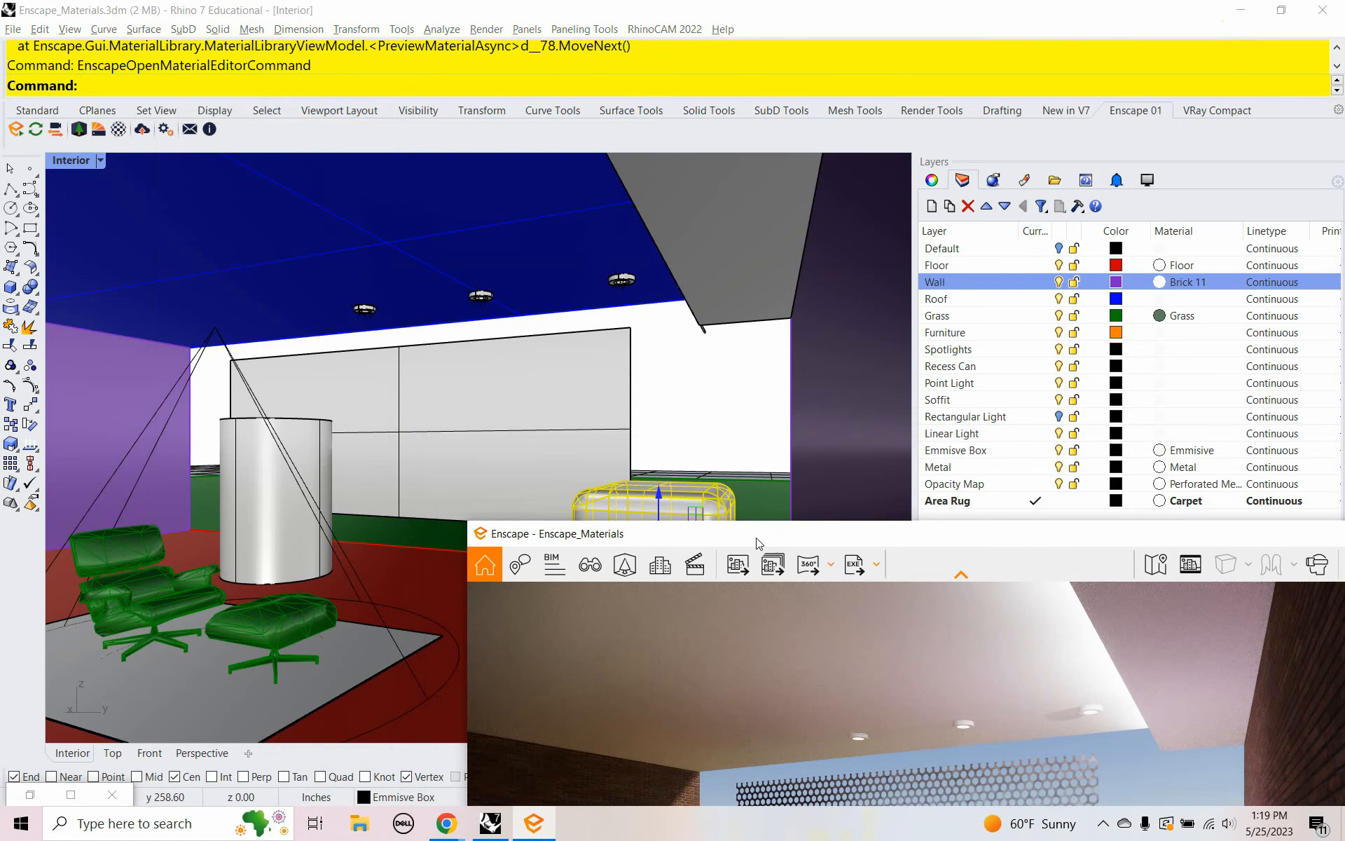
pyautogui.click(116, 364)
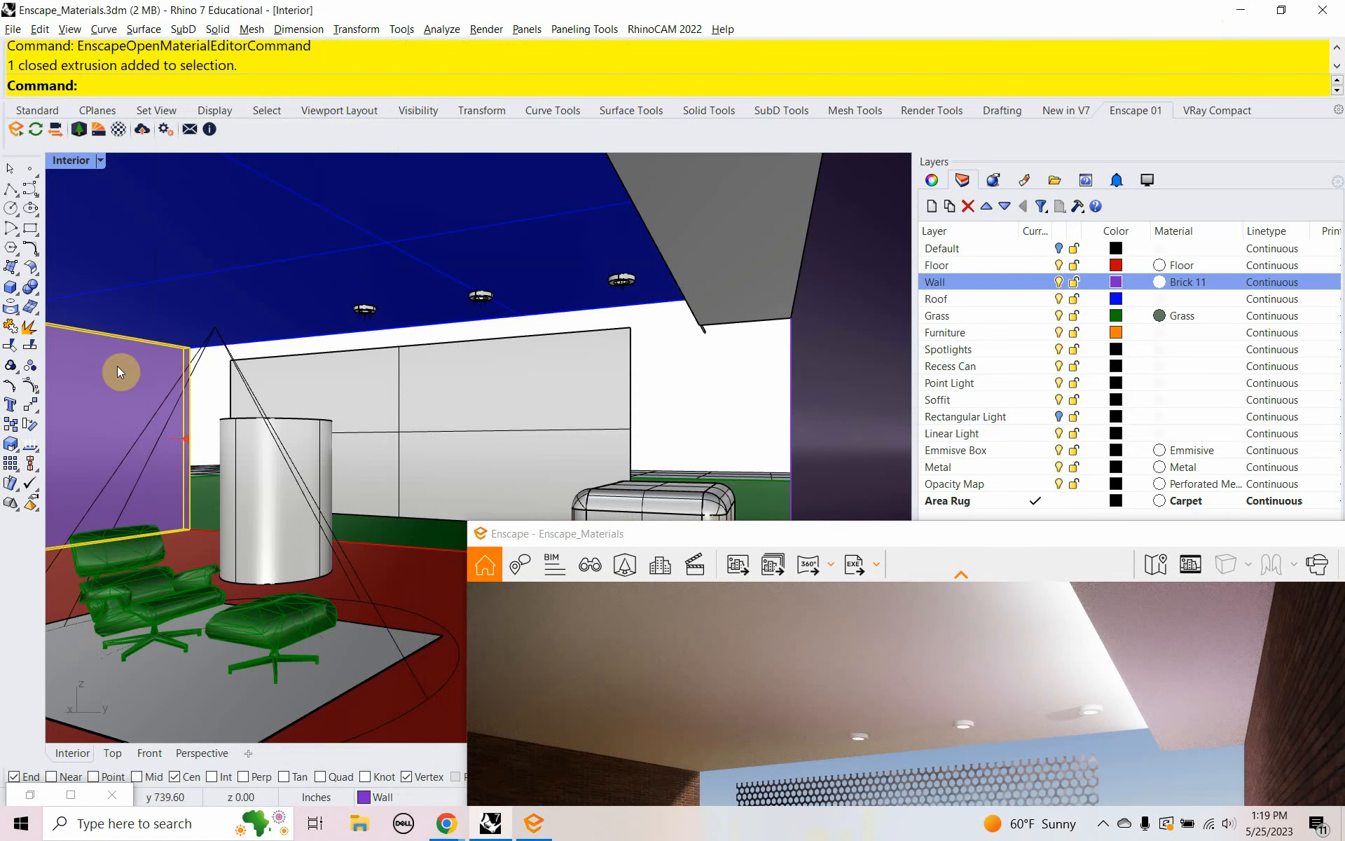
pyautogui.keyDown('shift'); pyautogui.click(793, 384); pyautogui.keyUp('shift')
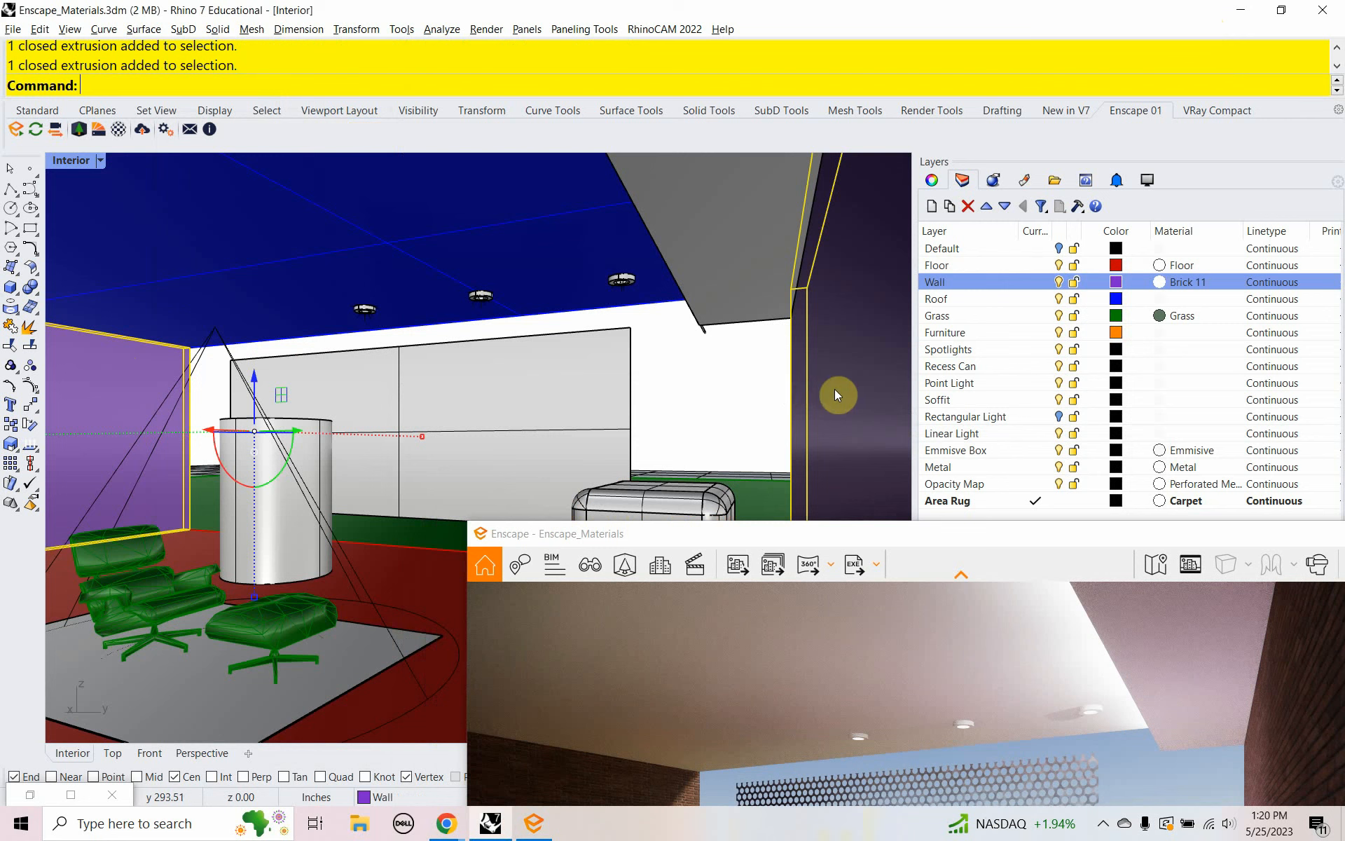
pyautogui.click(932, 181)
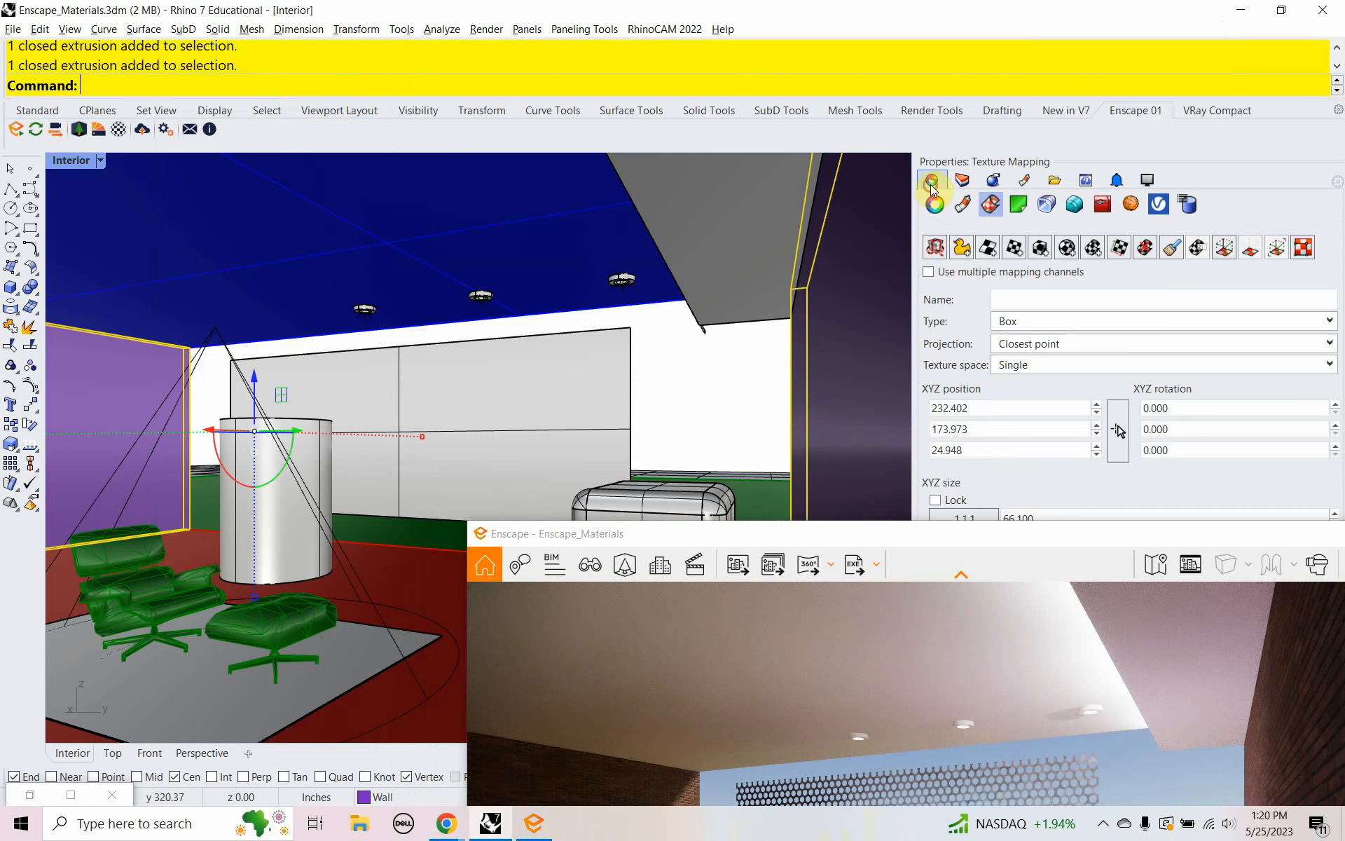
pyautogui.moveTo(1100, 536); pyautogui.dragTo(1028, 643)
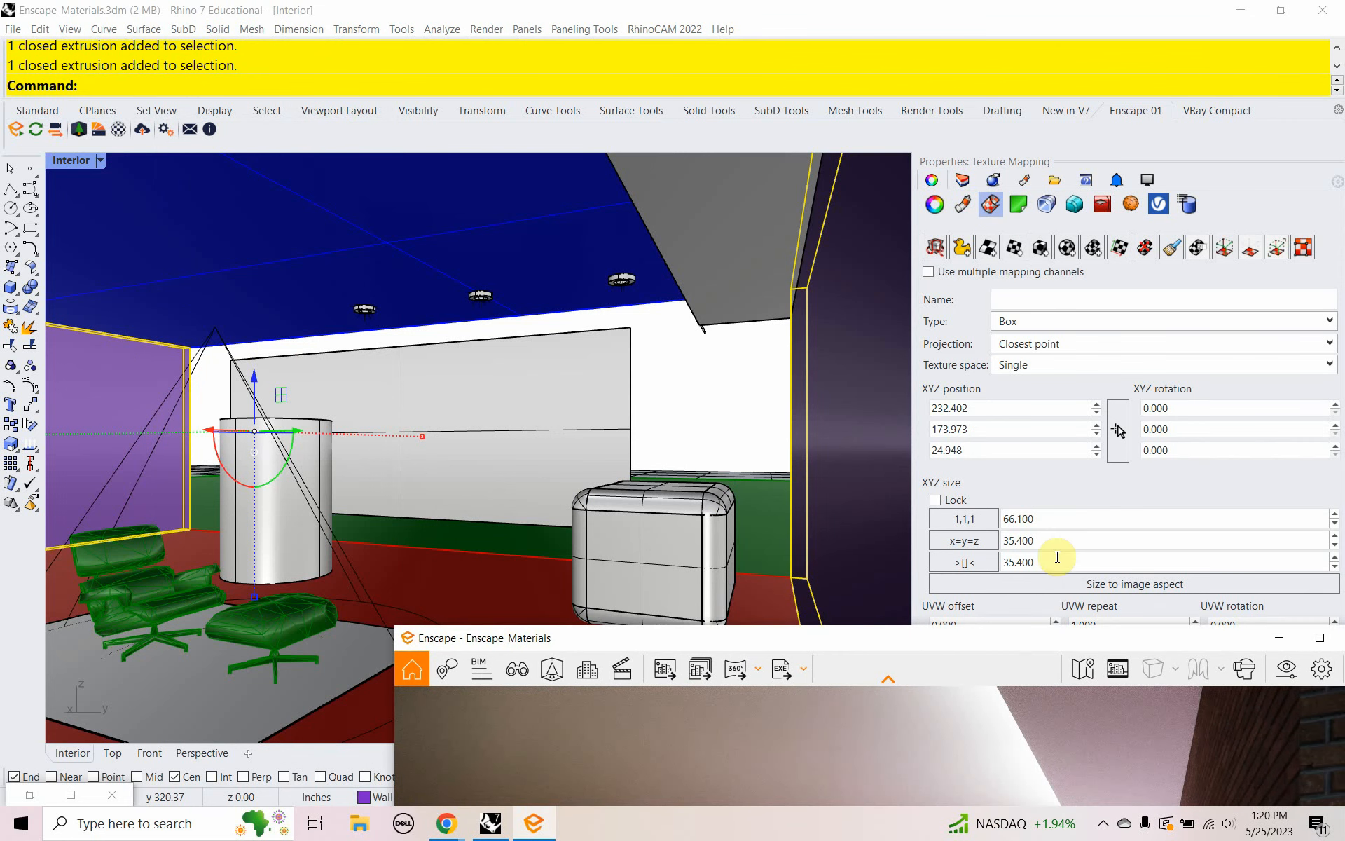
# Step: Set the X and Y sizes of the walls' box texture mapping to 104
pyautogui.click(1056, 525)
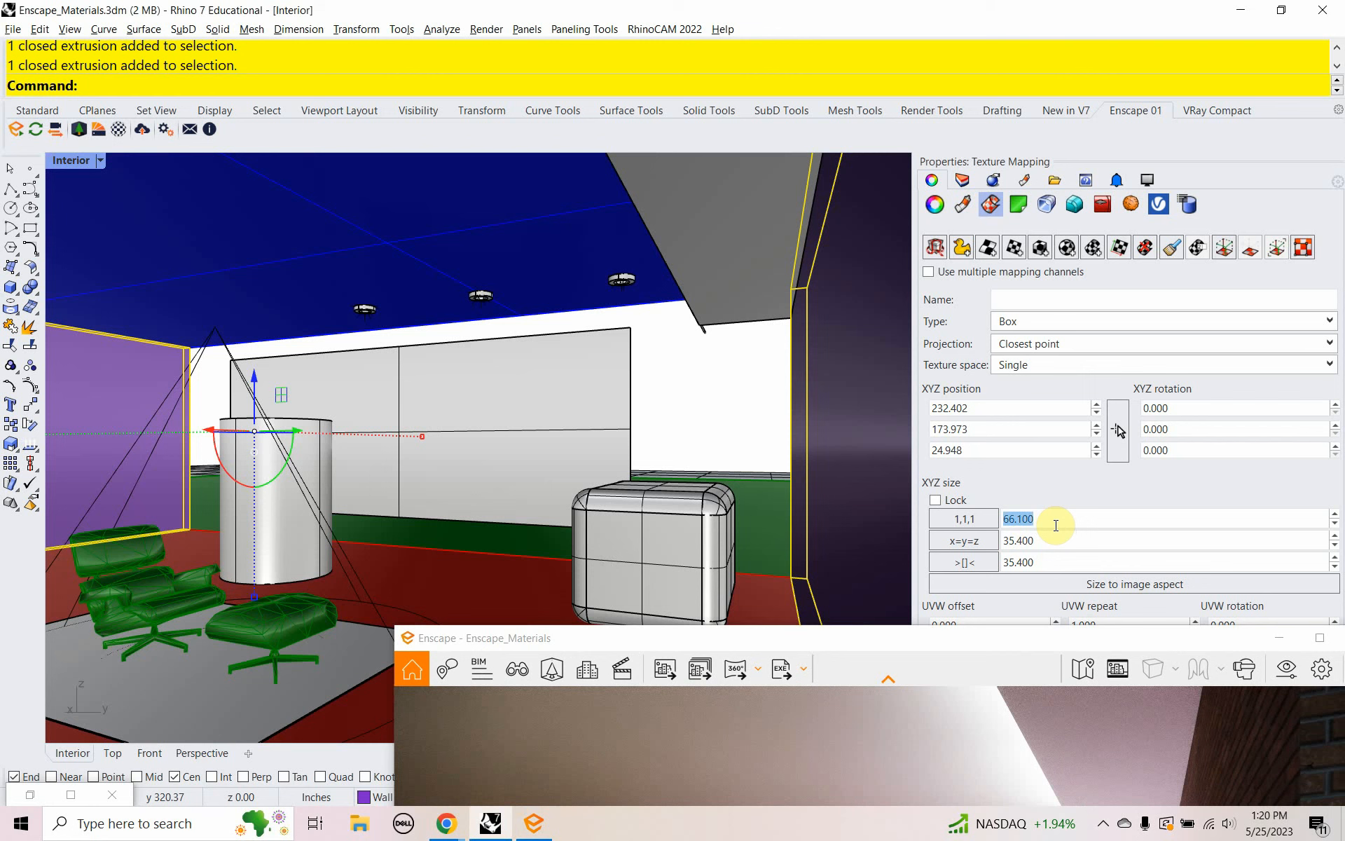
pyautogui.write('104')
pyautogui.click(1053, 539)
pyautogui.write('10')
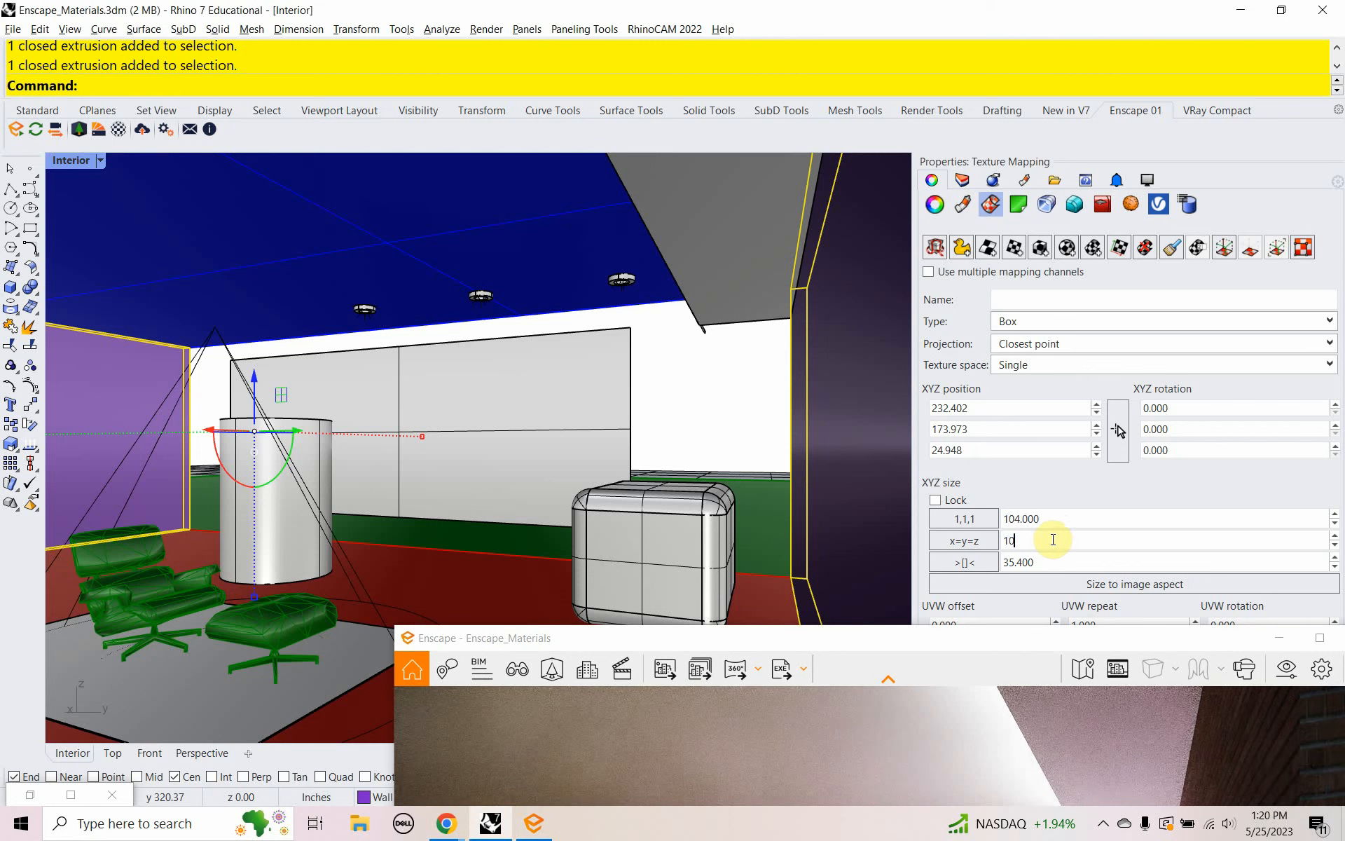
pyautogui.write('4')
pyautogui.press('Return')
# Step: Set the Z size of the walls' box mapping to 104 with the Enscape render in view
pyautogui.moveTo(1102, 647); pyautogui.dragTo(463, 116)
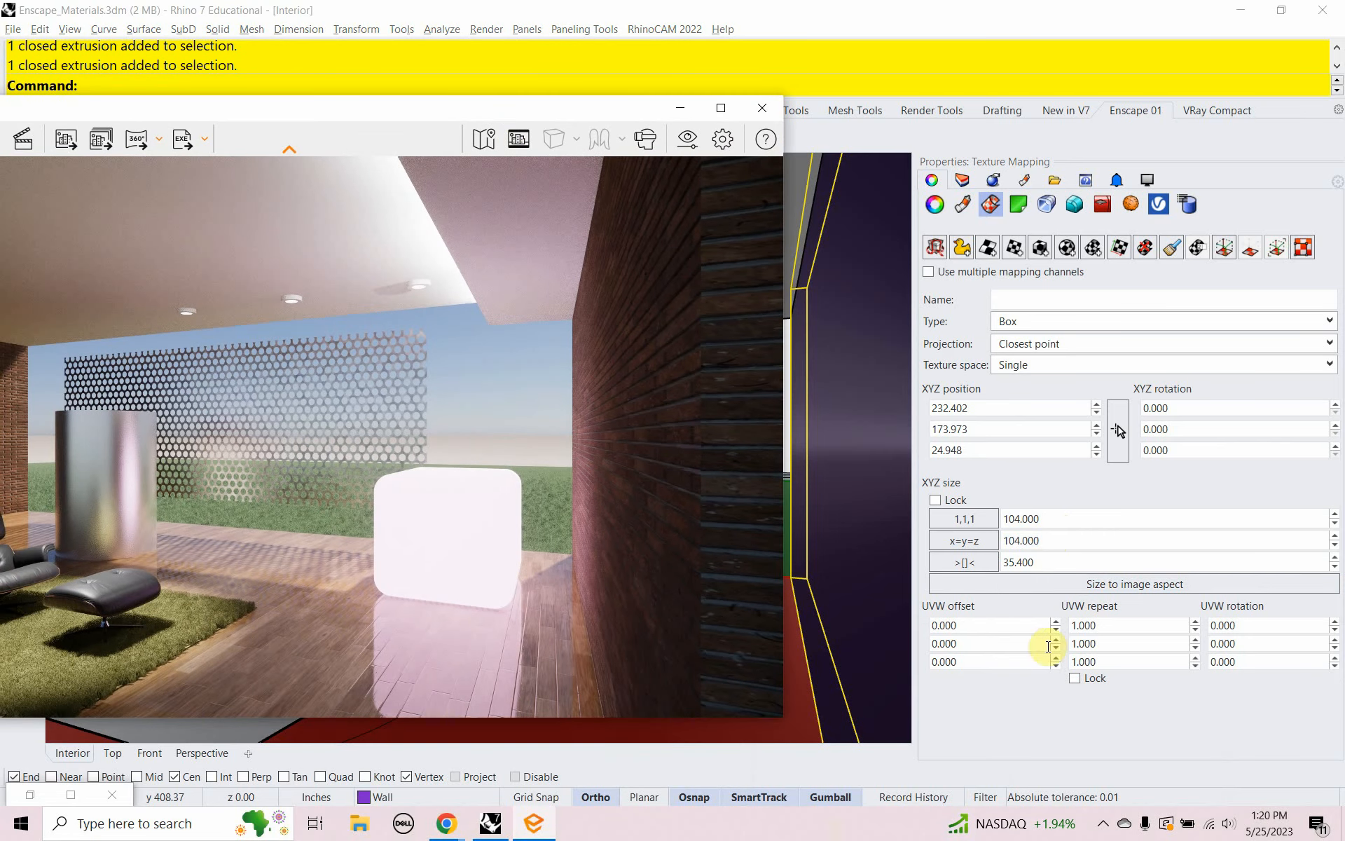
pyautogui.click(1040, 562)
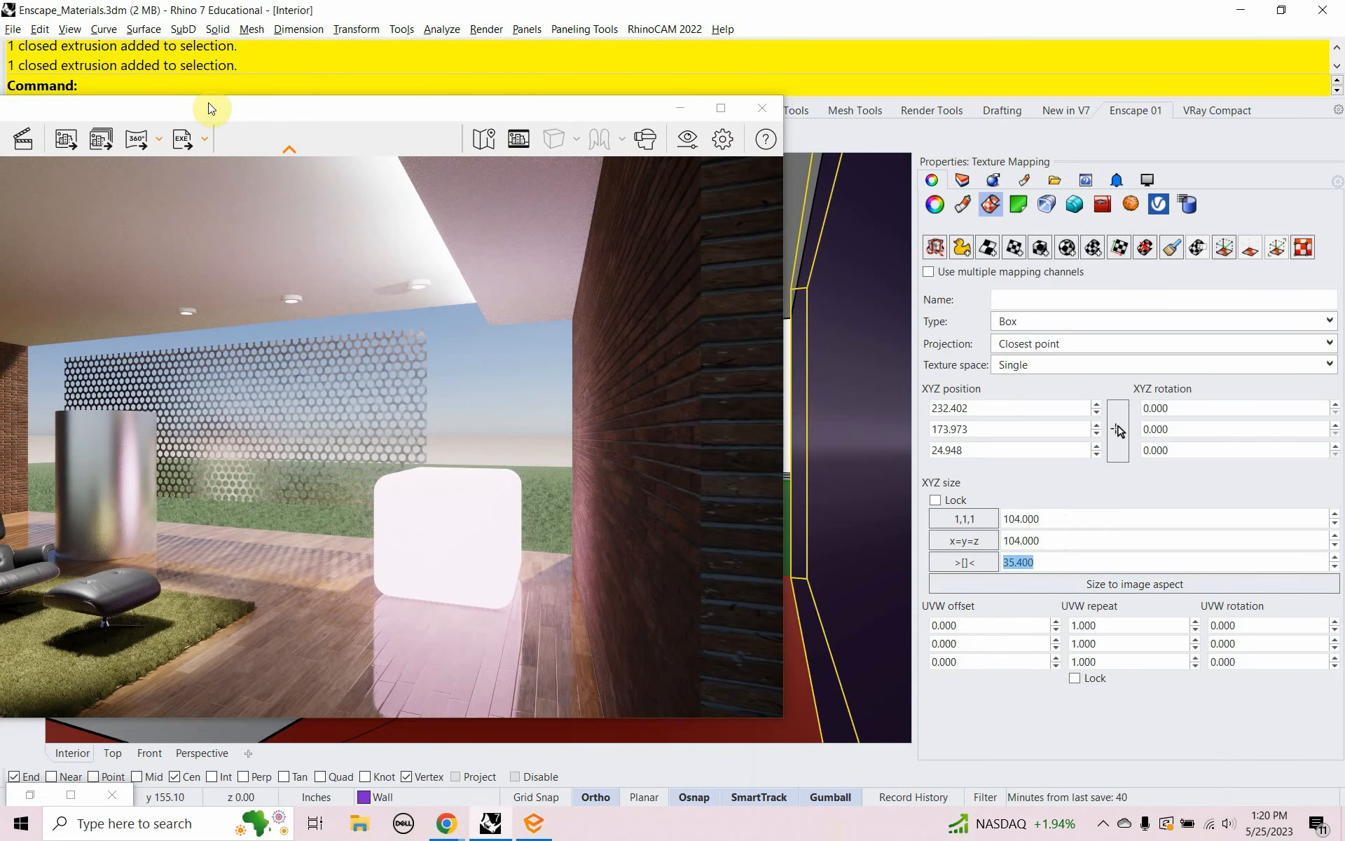
pyautogui.moveTo(204, 110); pyautogui.dragTo(378, 136)
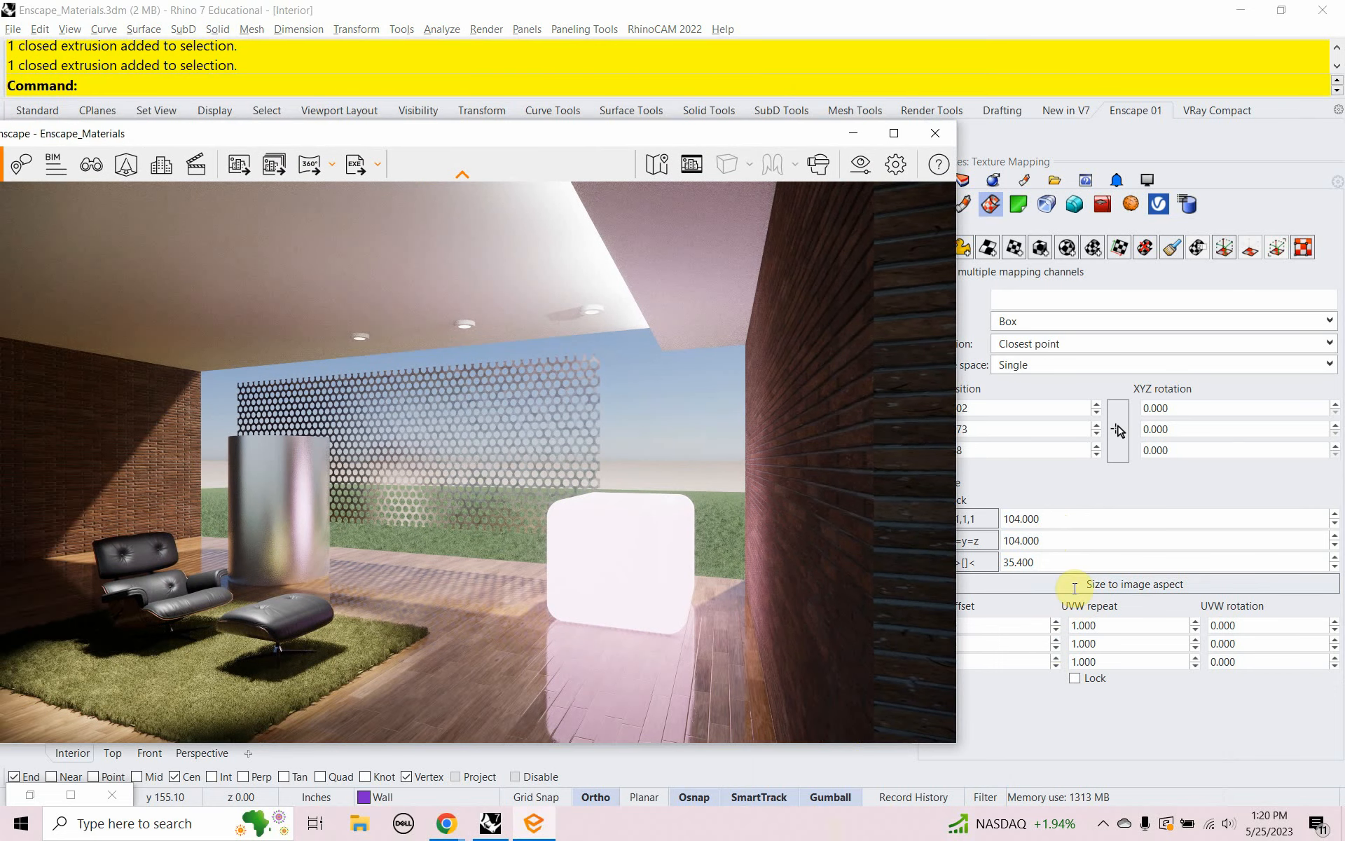
pyautogui.click(1026, 560)
pyautogui.write('10')
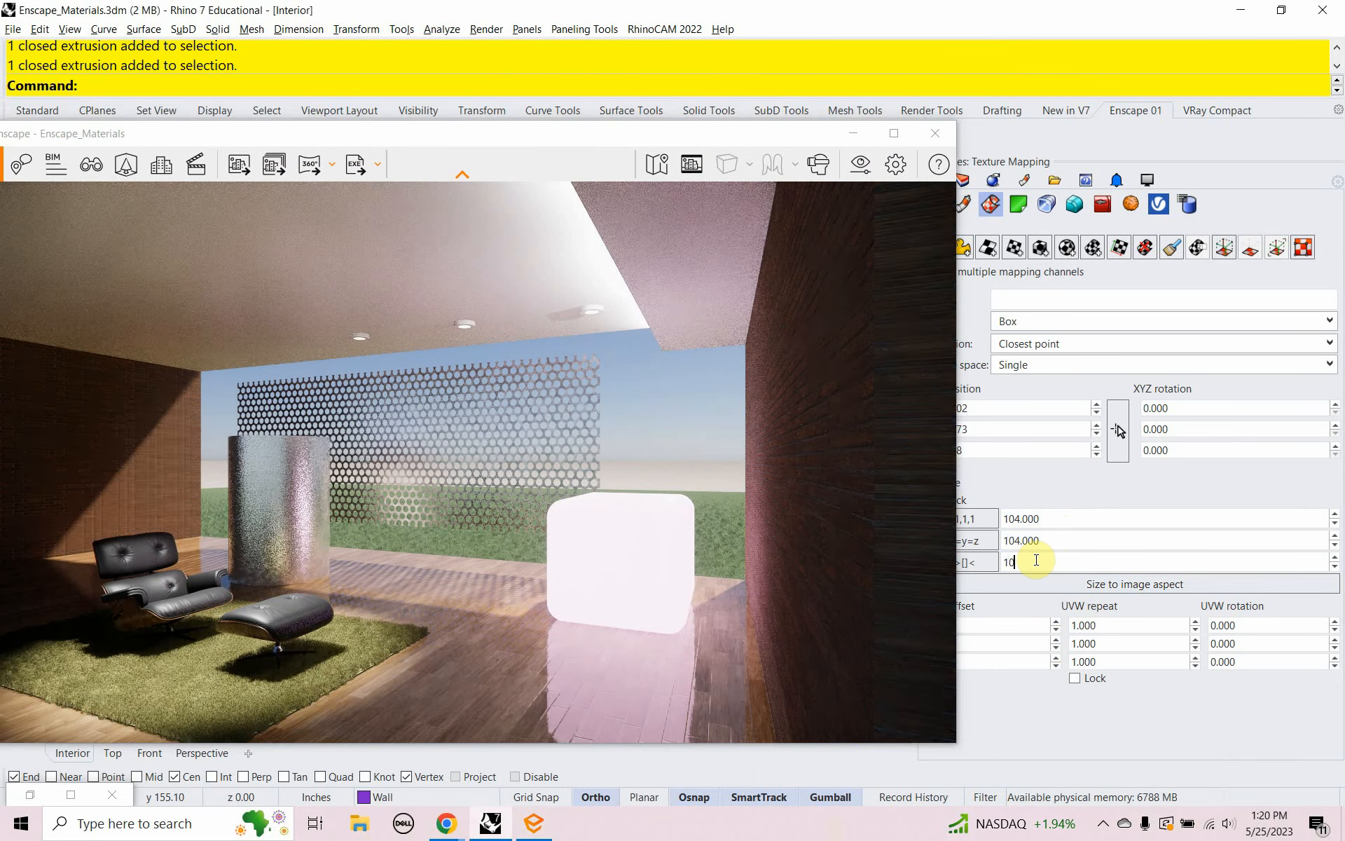
pyautogui.write('4')
pyautogui.press('Return')
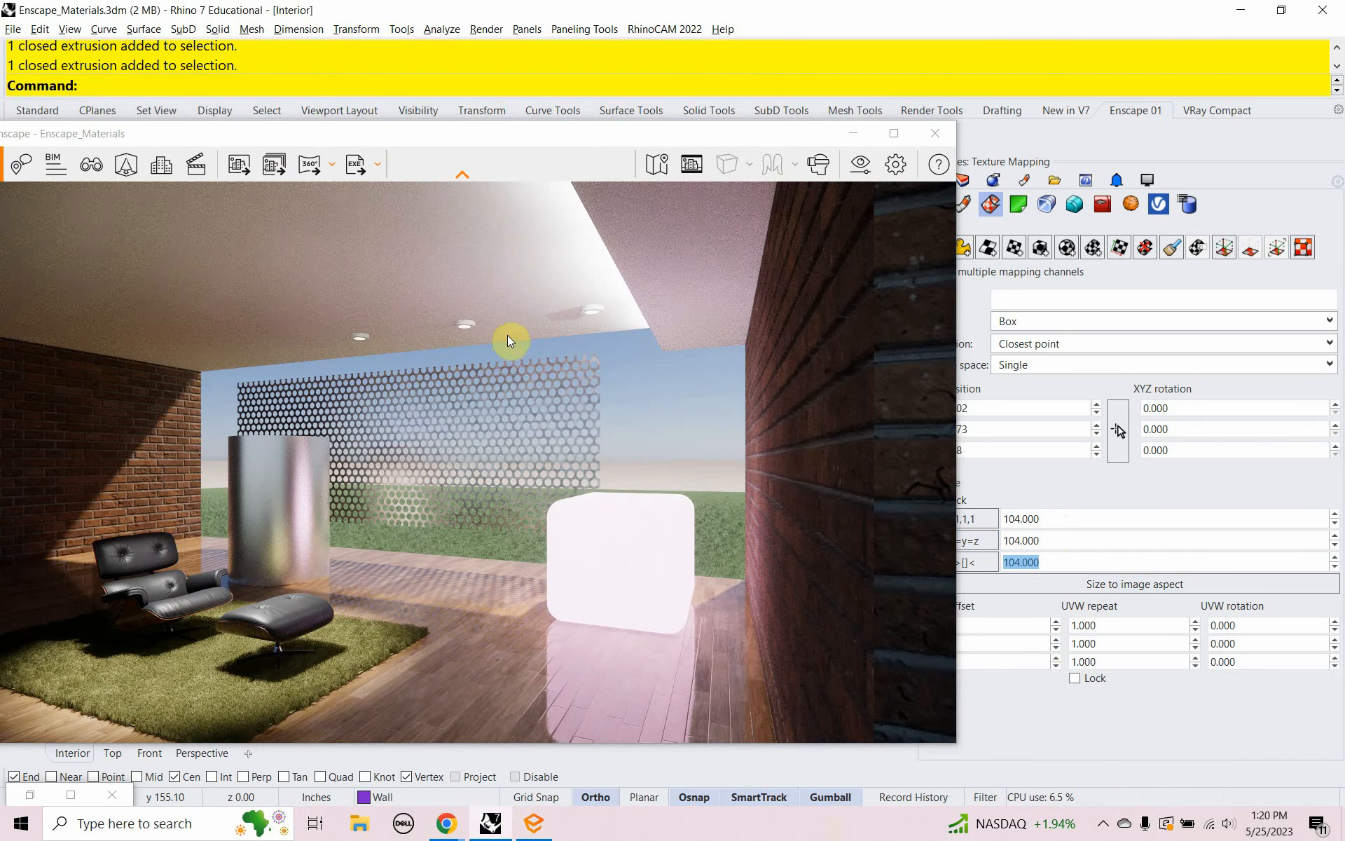
# Step: Lock the walls' XYZ mapping size and bring the whole Enscape render into view
pyautogui.moveTo(750, 141); pyautogui.dragTo(591, 181)
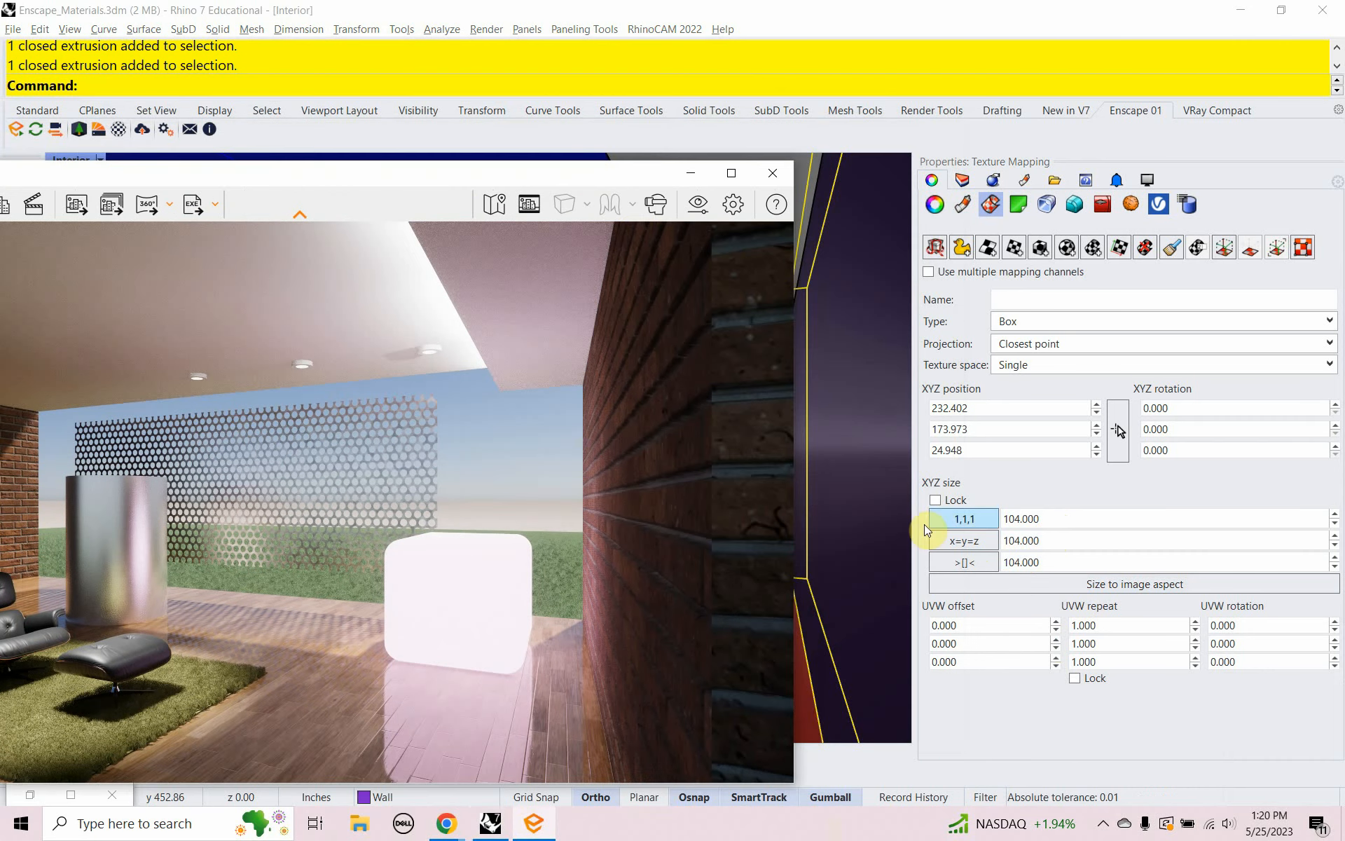
pyautogui.click(936, 499)
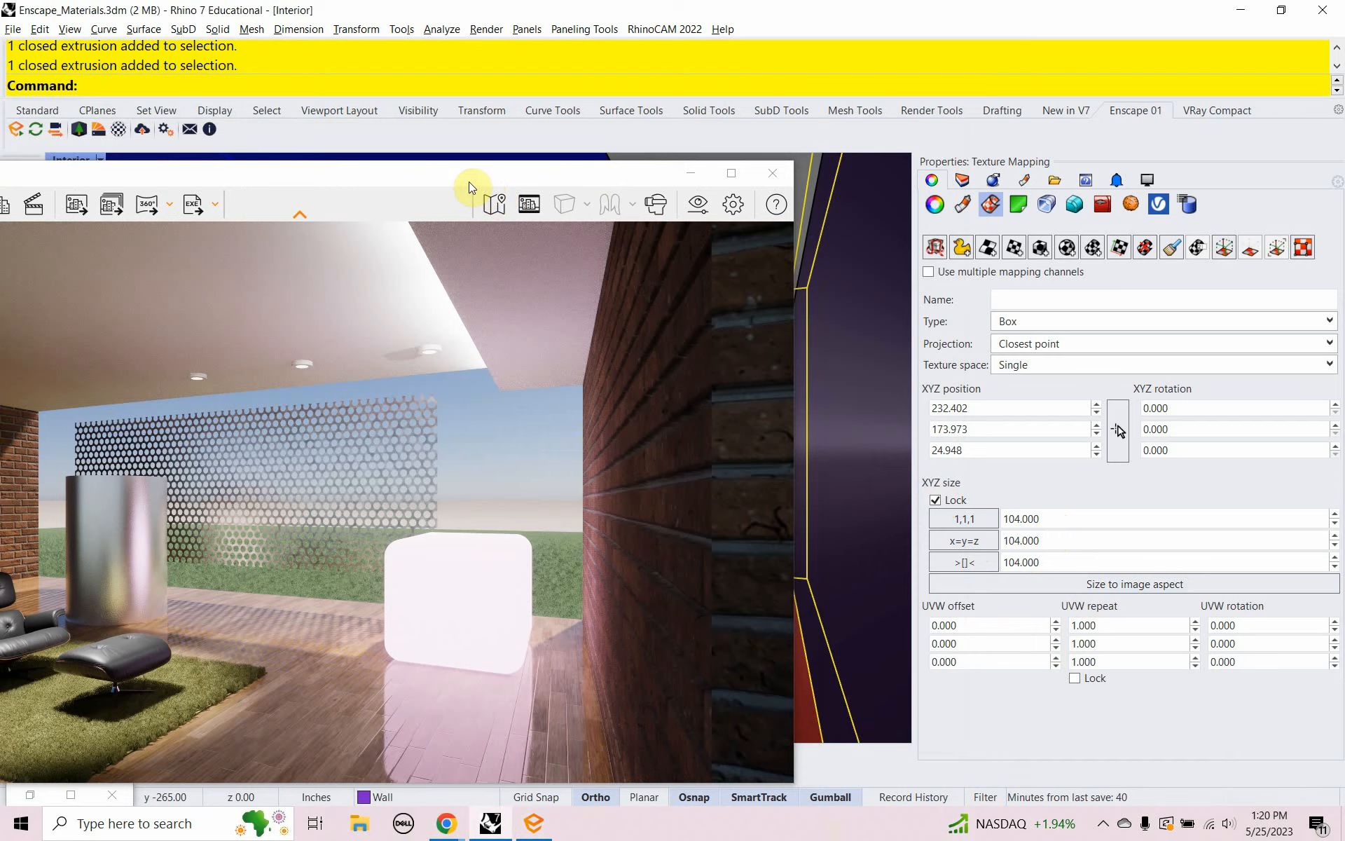
pyautogui.moveTo(469, 185); pyautogui.dragTo(862, 123)
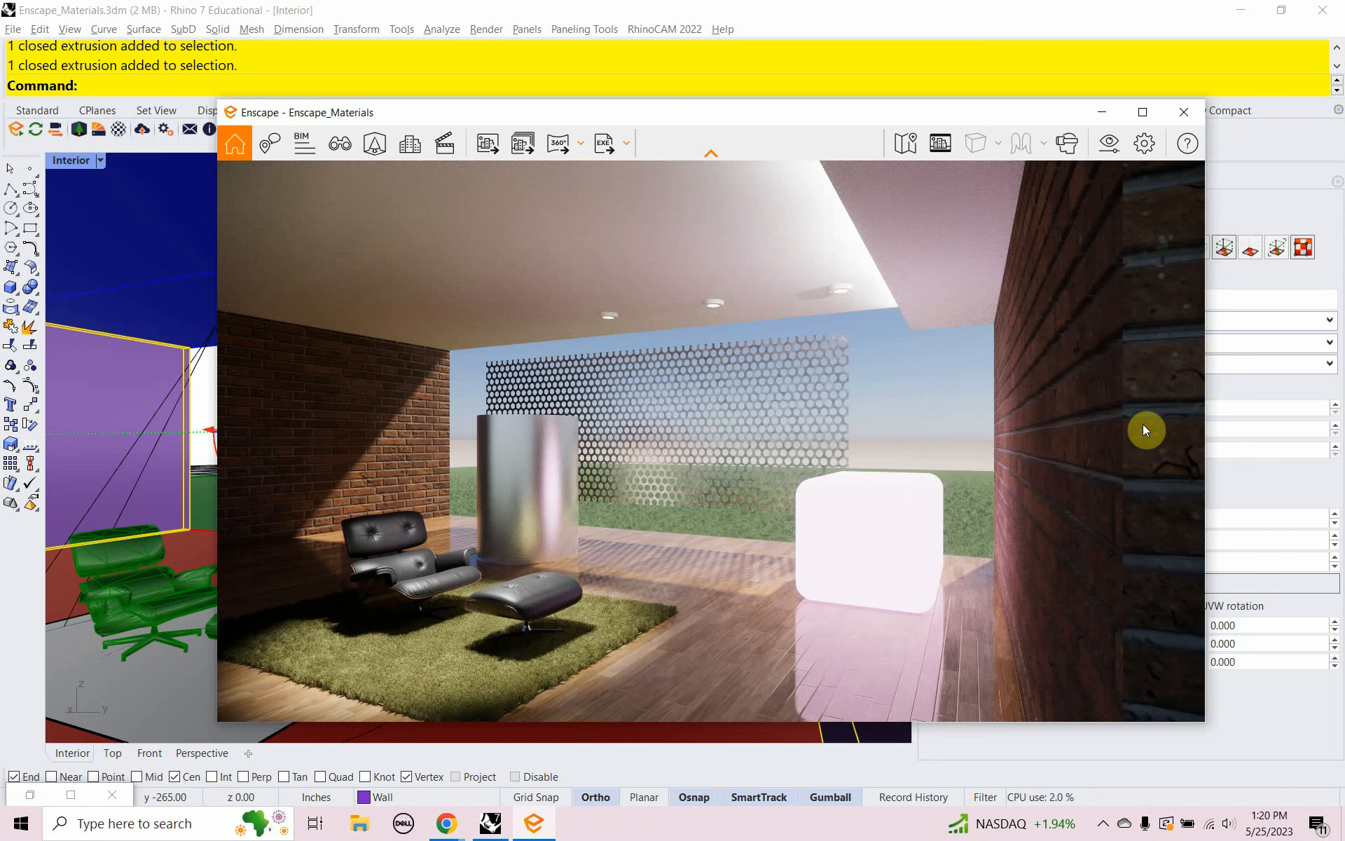
# Step: Restore the Grasshopper window, open the topic list scribble for editing, and remove its "Import from Enscape Material Library" line
pyautogui.click(28, 796)
pyautogui.click(29, 797)
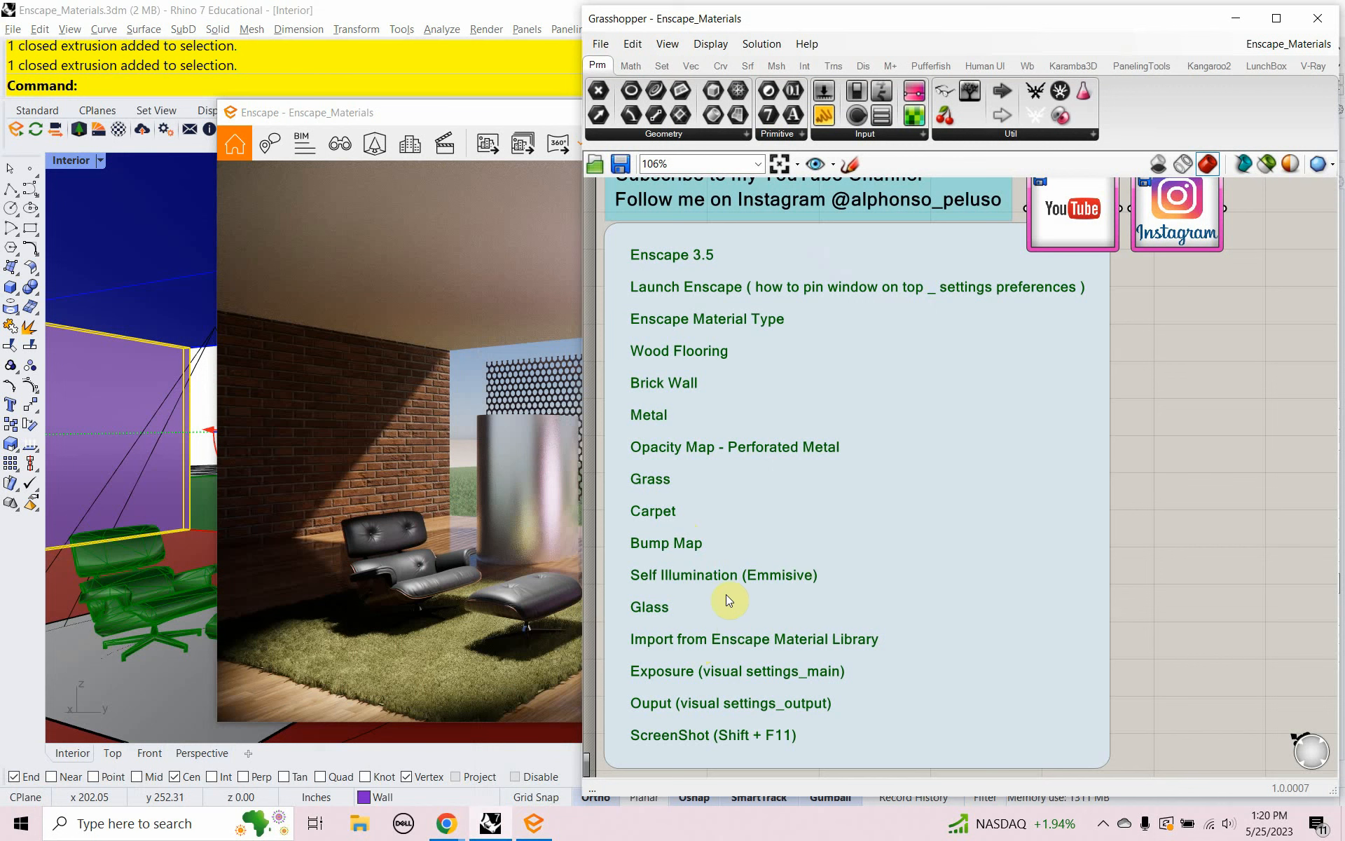
pyautogui.doubleClick(746, 645)
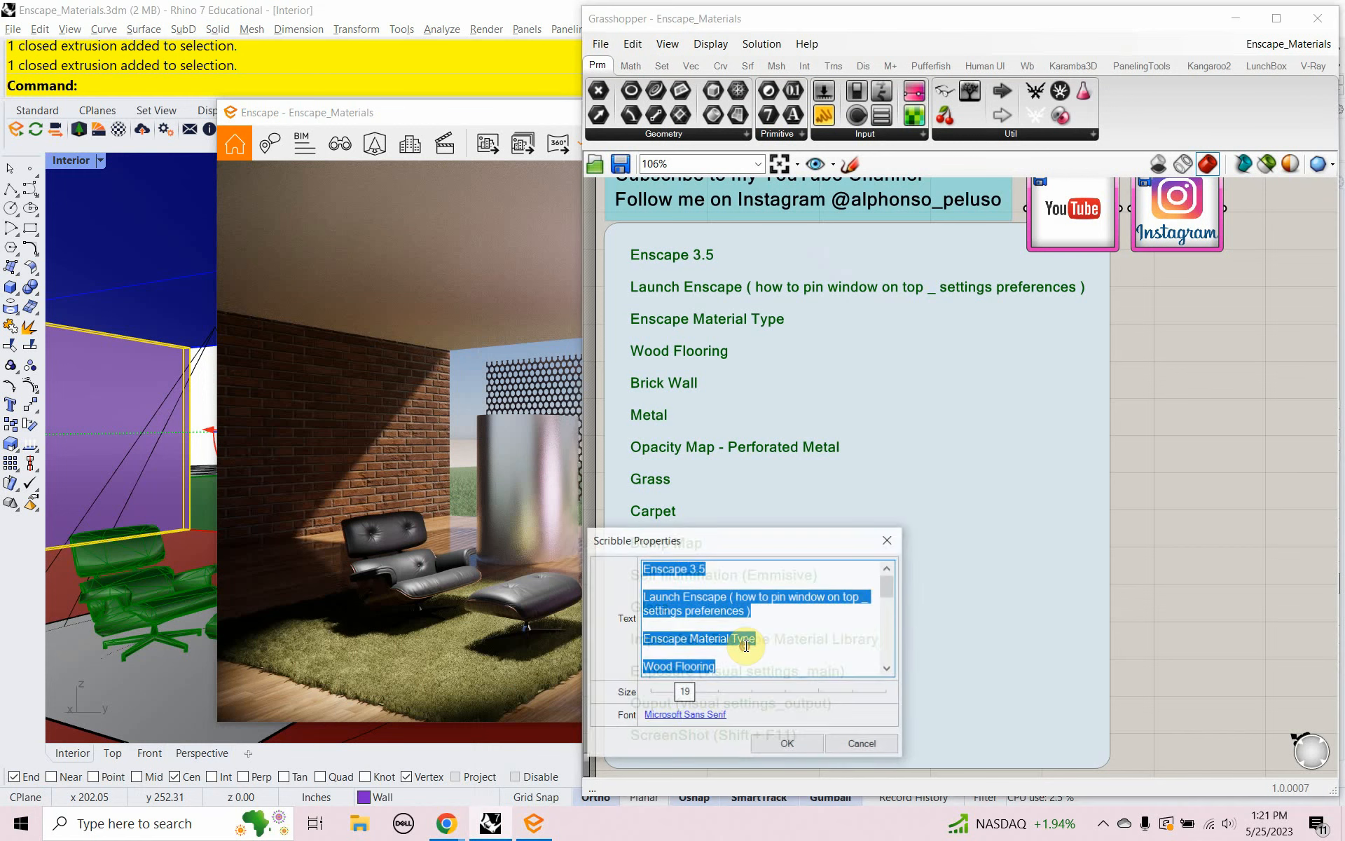
pyautogui.click(770, 653)
pyautogui.scroll(-8, 770, 656)
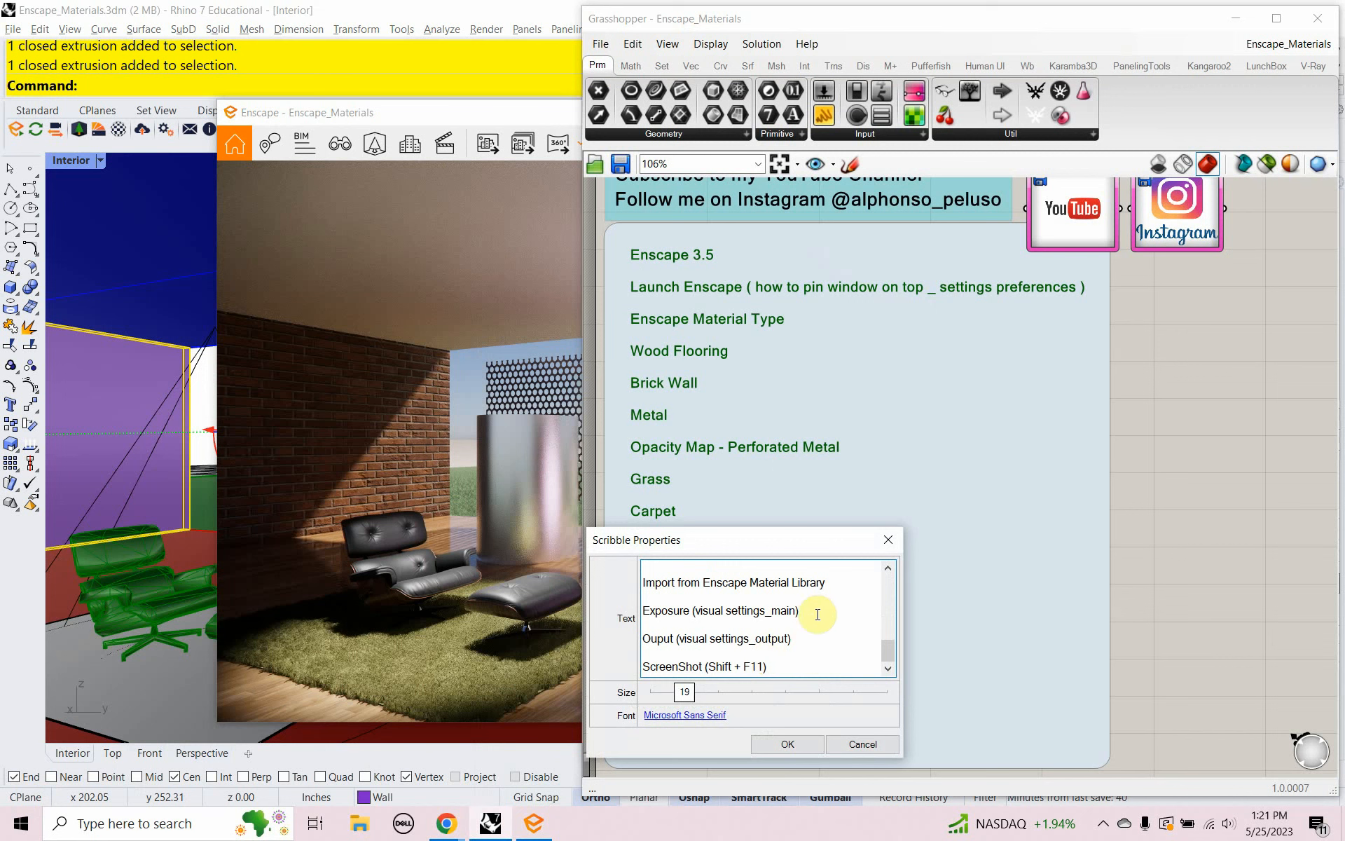
pyautogui.moveTo(832, 585); pyautogui.dragTo(649, 585)
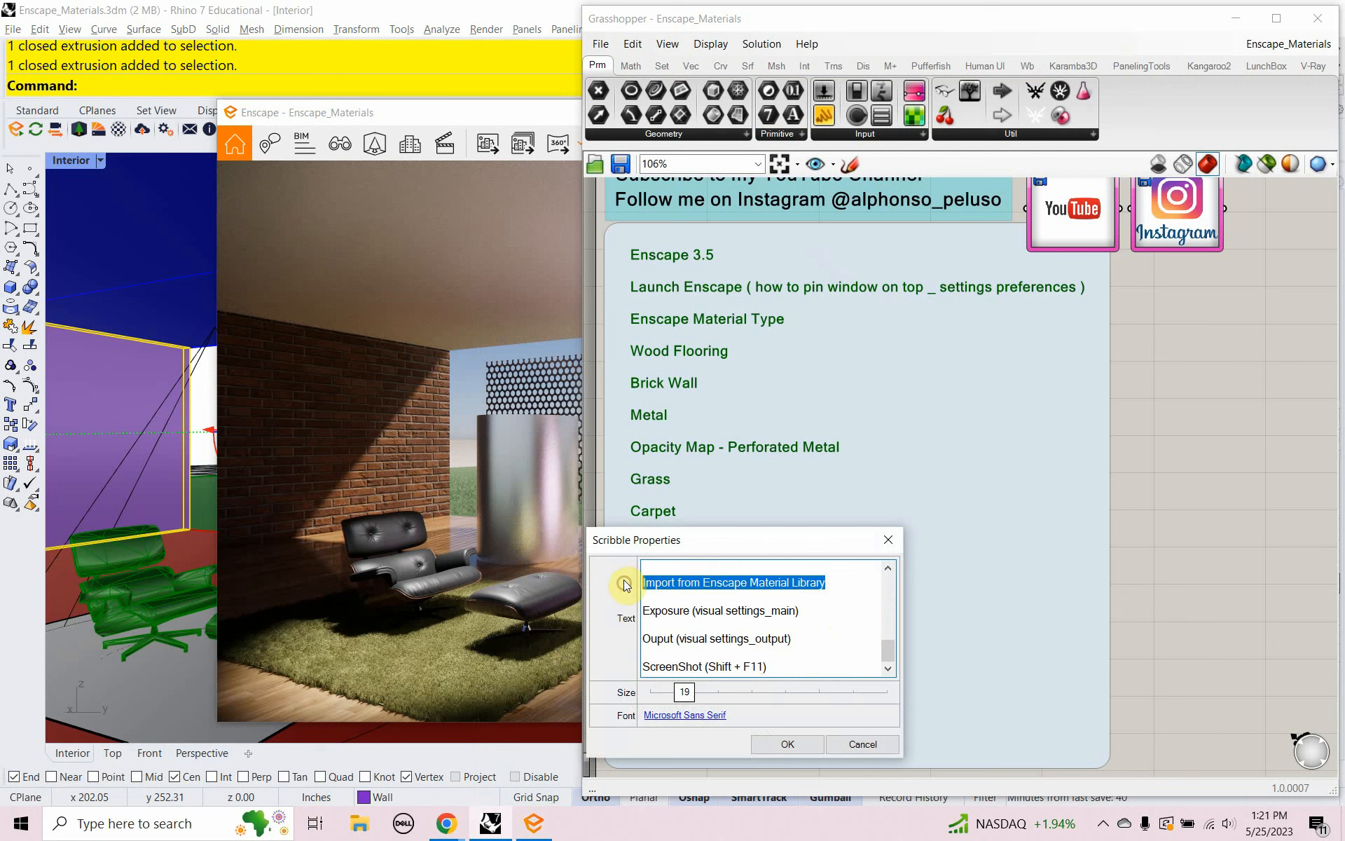
pyautogui.press('Delete')
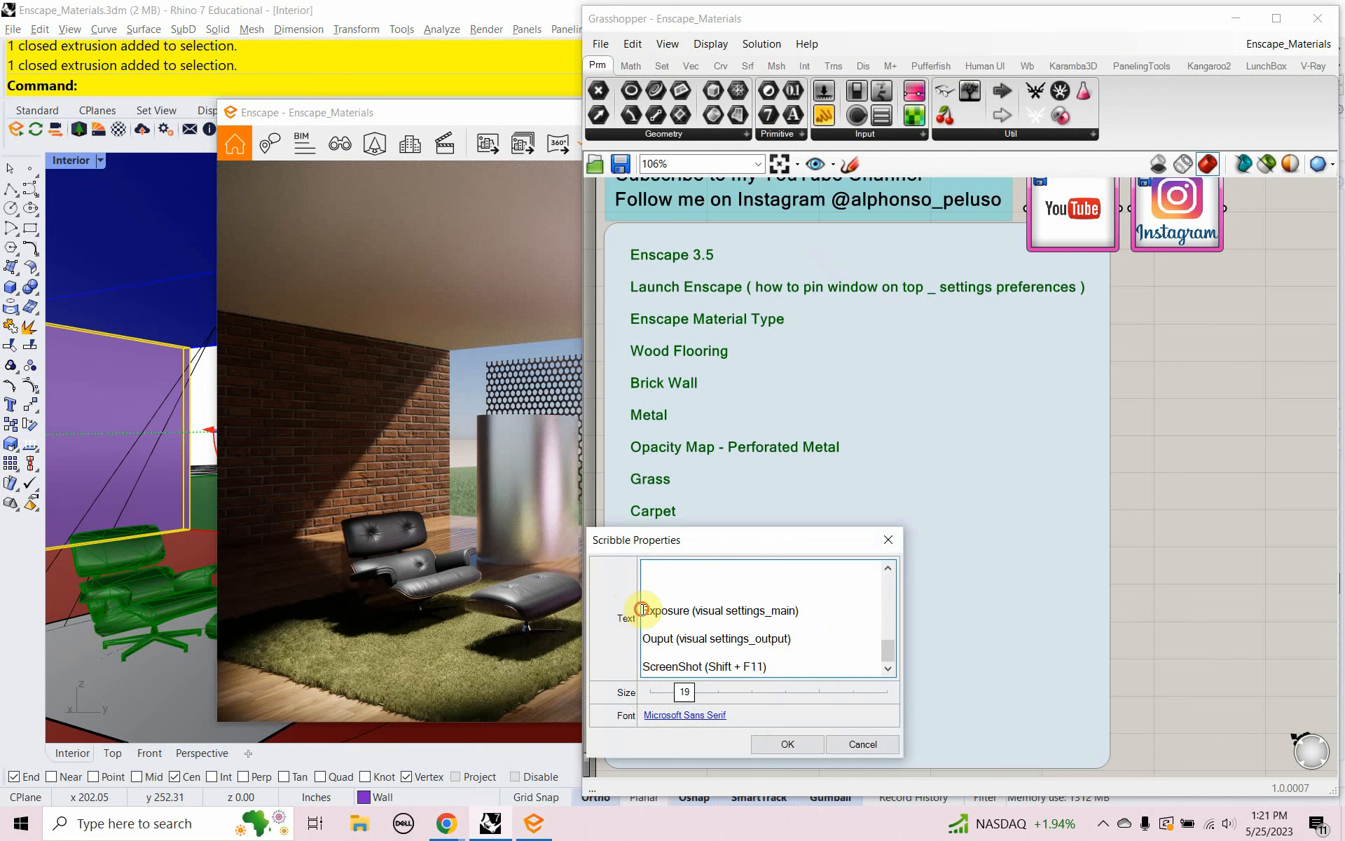
pyautogui.write('Glass')
# Step: Insert "Import from Enscape Material Library" between "Self Illumination (Emmisive)" and "Glass" in the topic list and confirm the edit
pyautogui.scroll(2, 645, 609)
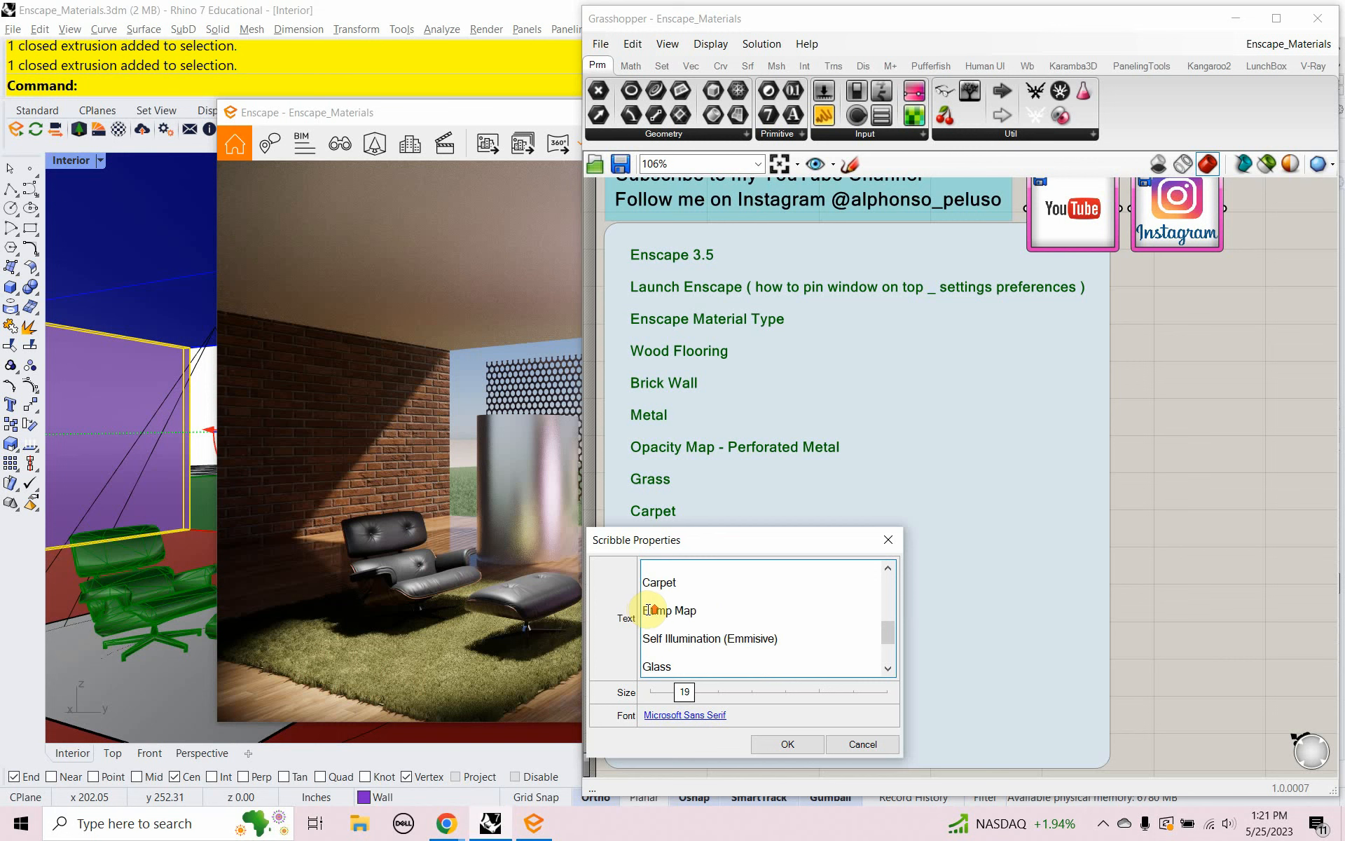
pyautogui.scroll(-1, 646, 610)
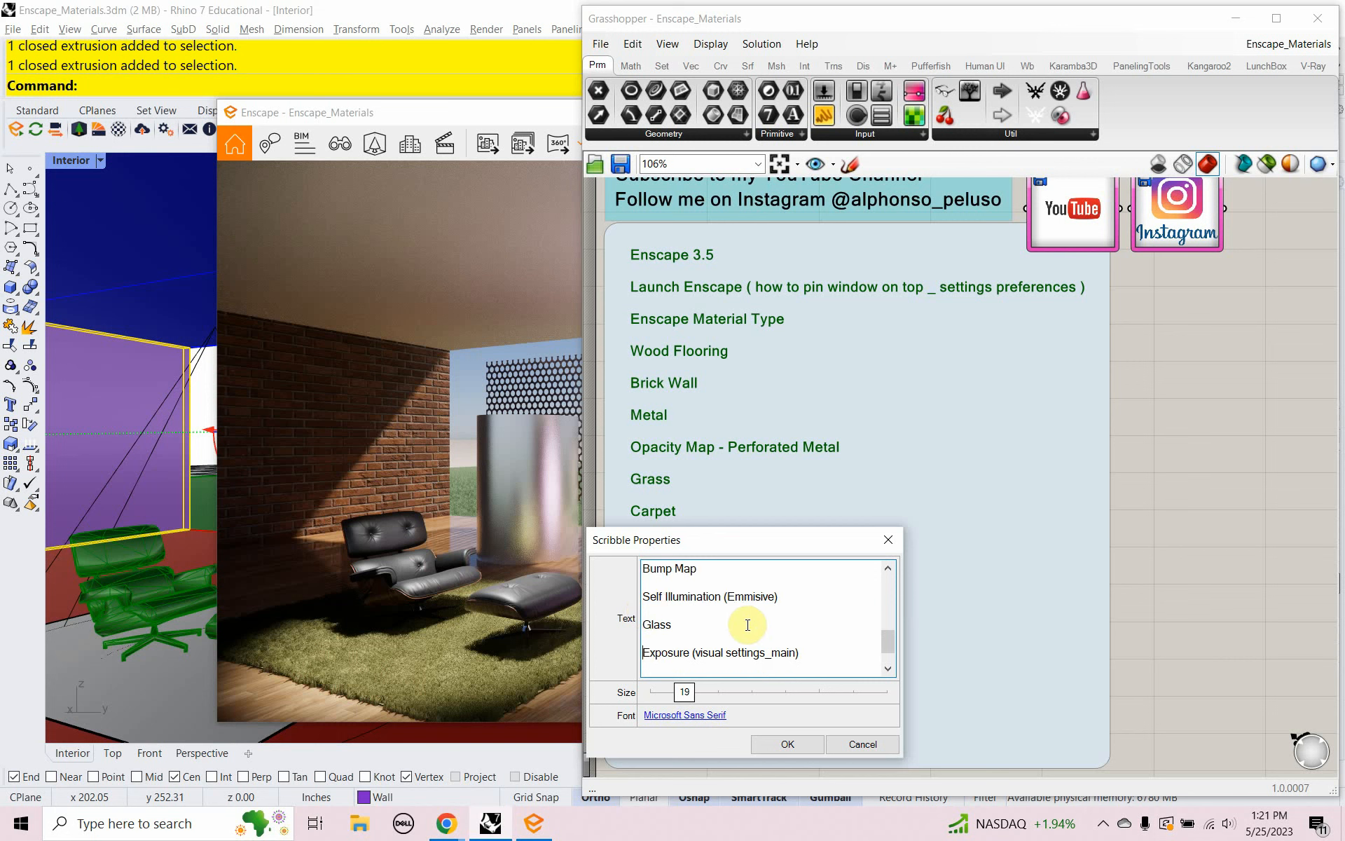
pyautogui.click(790, 595)
pyautogui.press('Return')
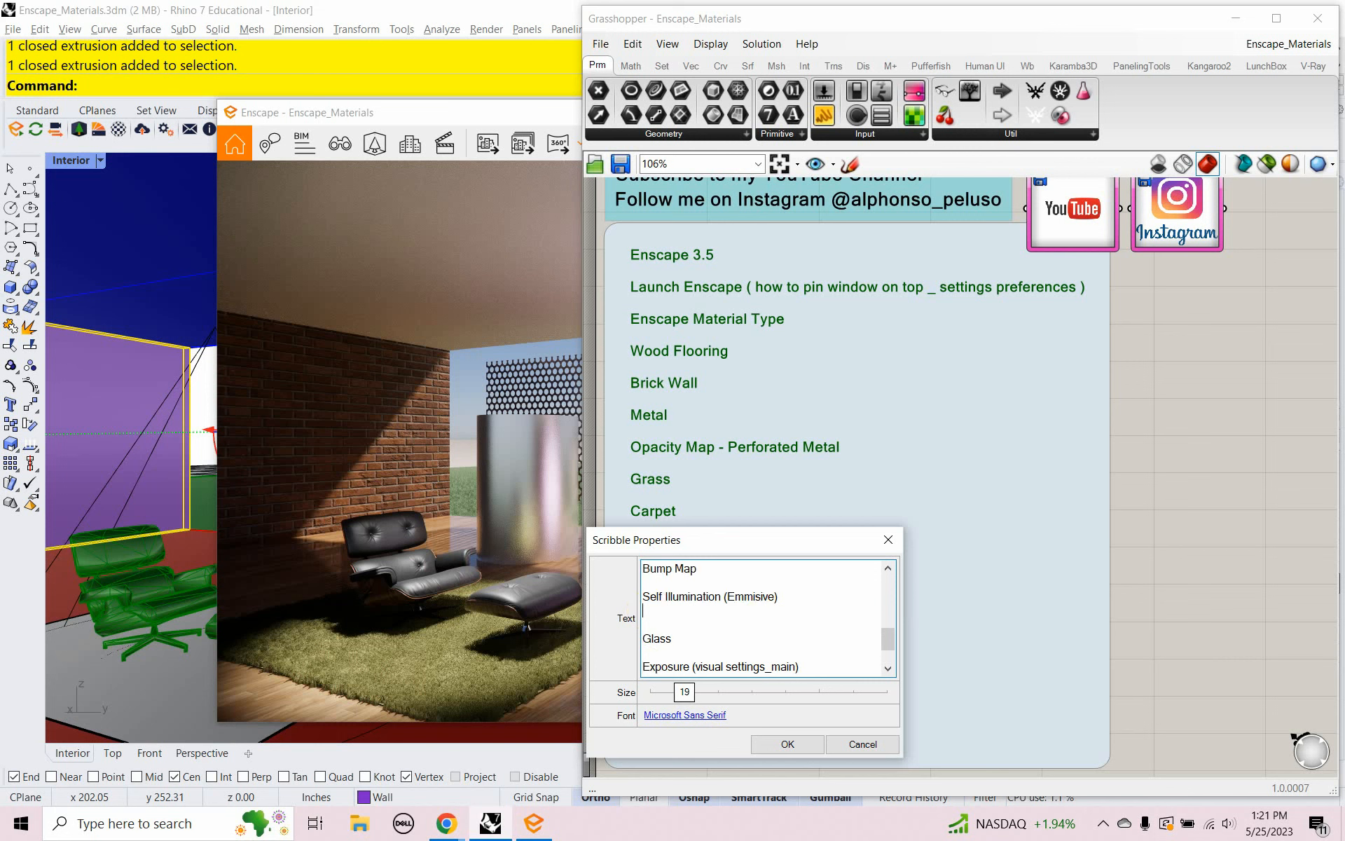
pyautogui.press('Return')
pyautogui.write('Import from Enscape Material Library')
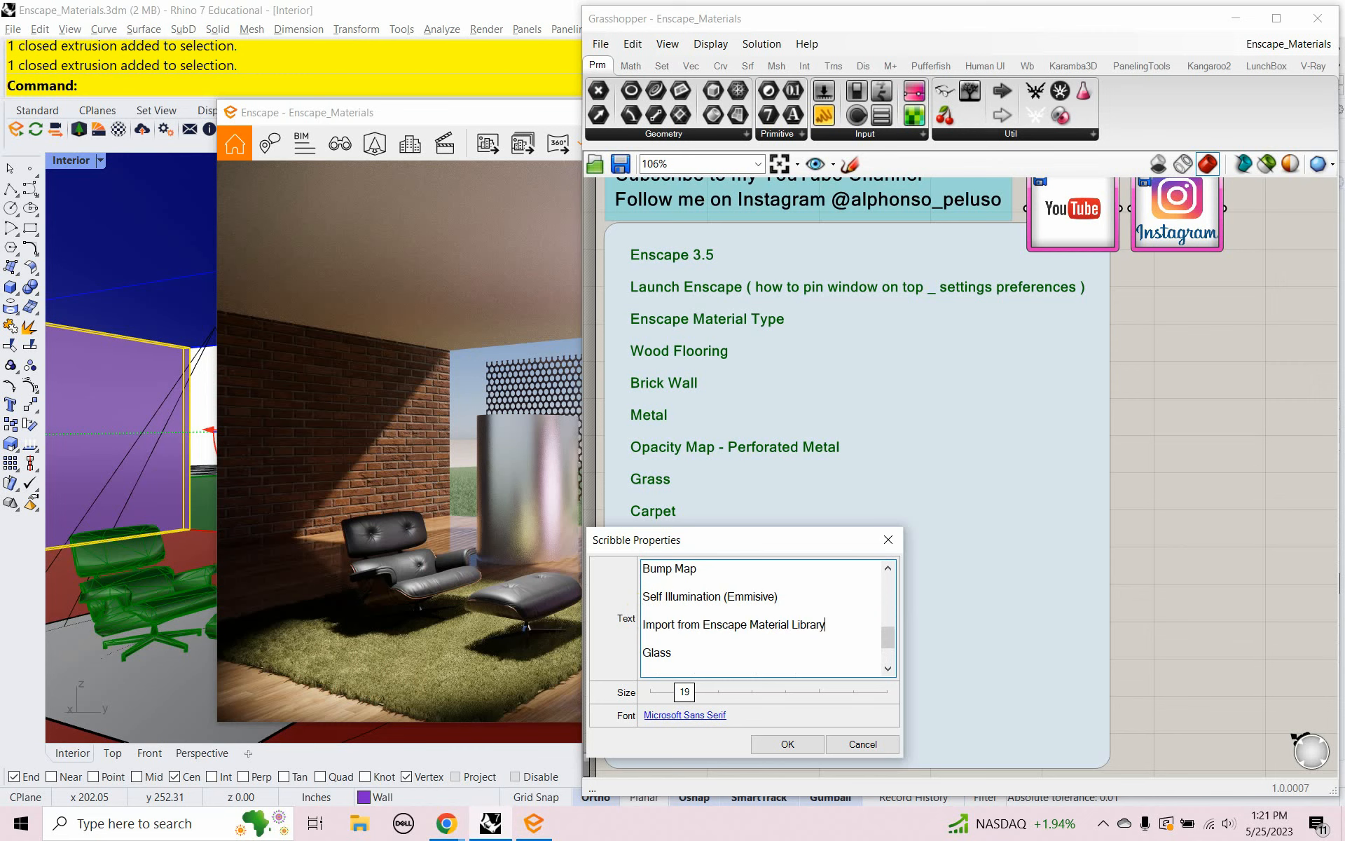
pyautogui.click(787, 744)
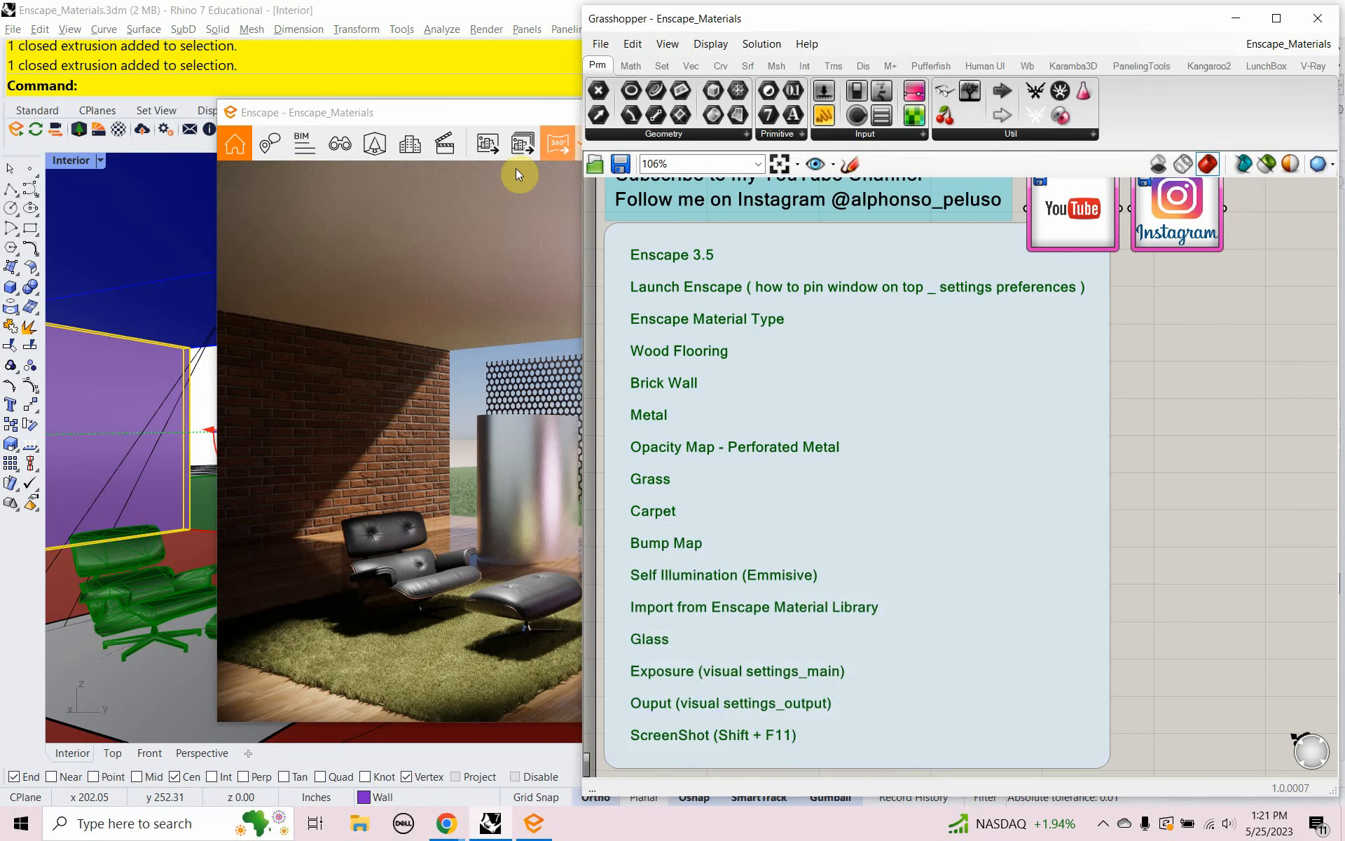
# Step: Save the Grasshopper document, and minimize the Grasshopper and Enscape windows to return to Rhino
pyautogui.click(601, 44)
pyautogui.click(617, 133)
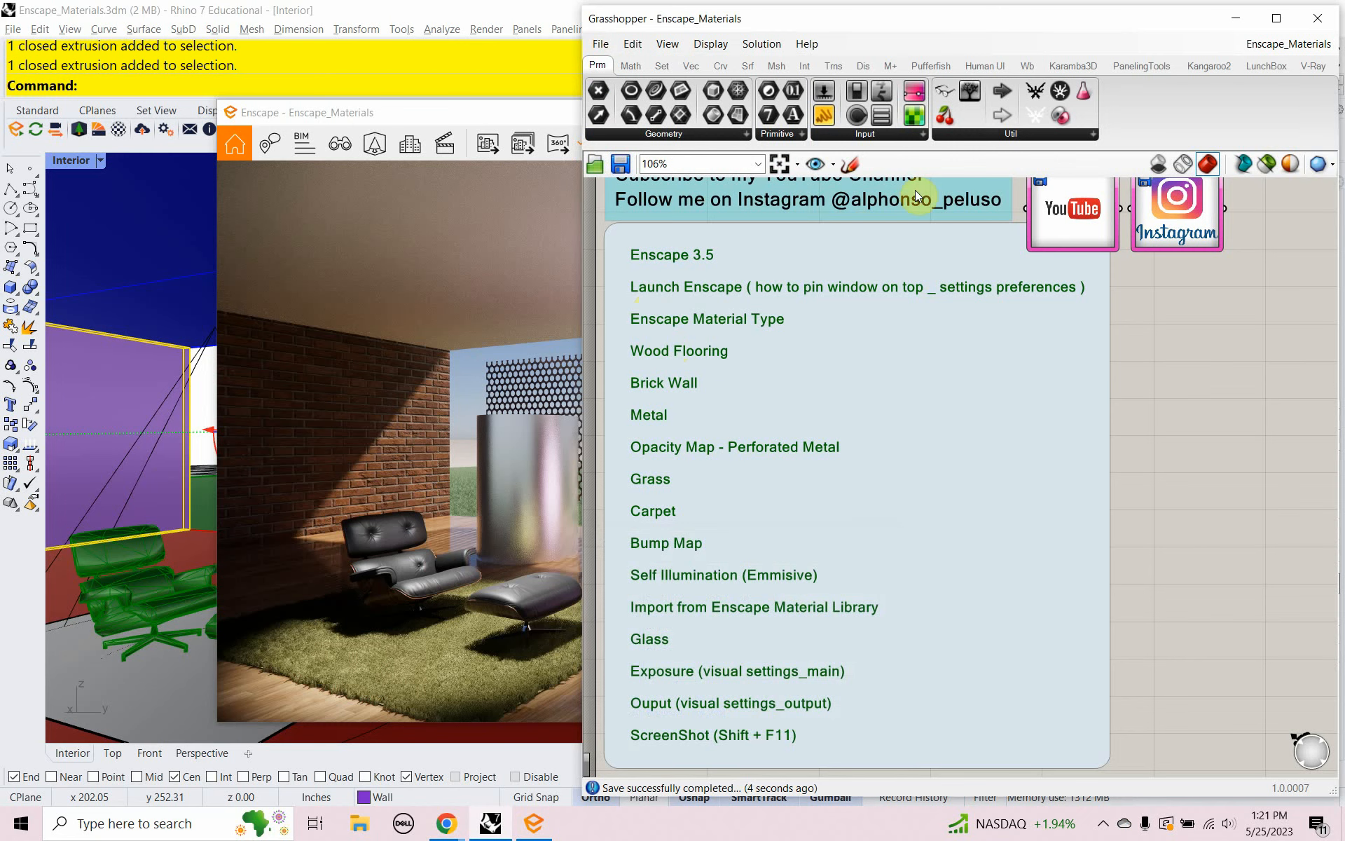
pyautogui.click(1234, 21)
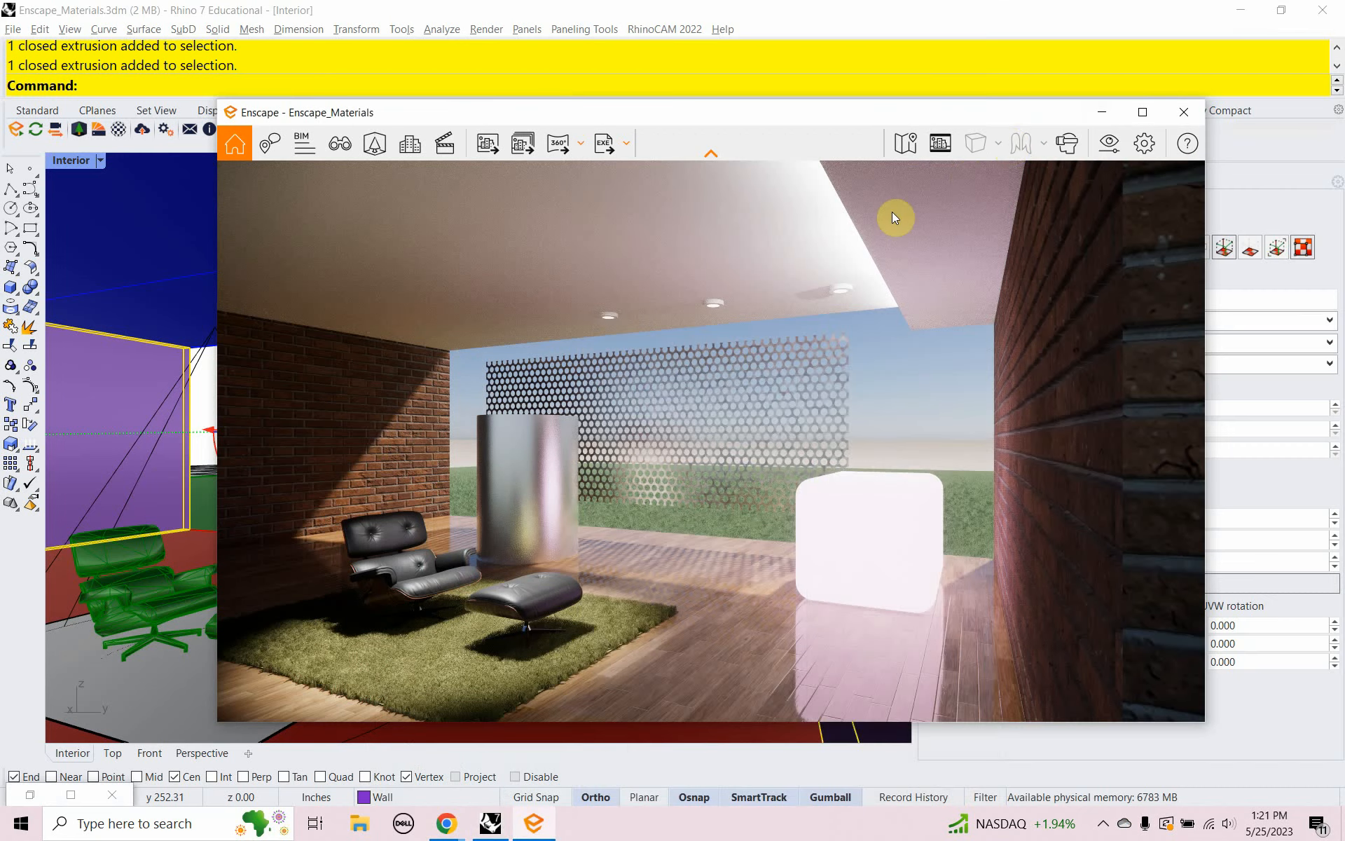
pyautogui.click(1103, 113)
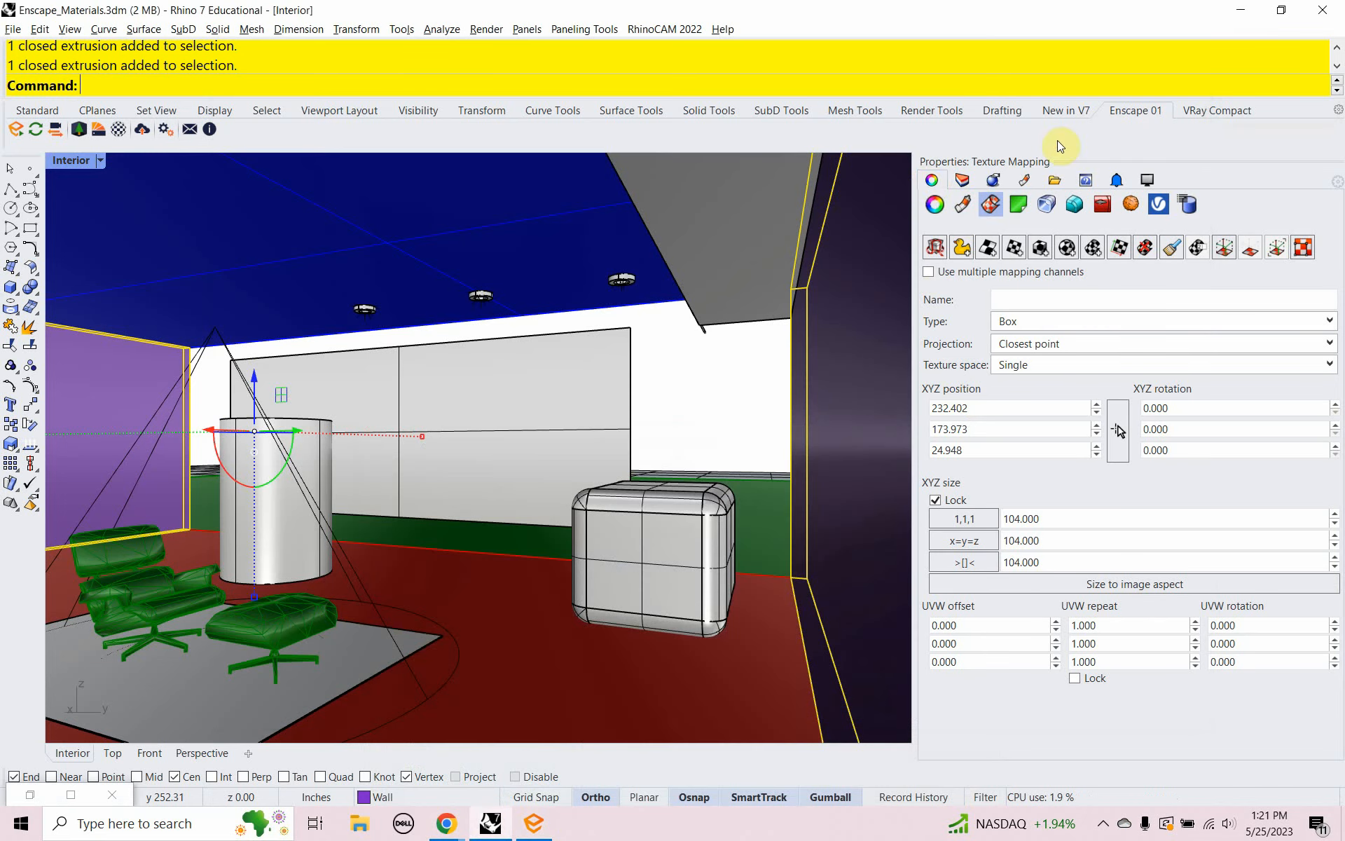
# Step: Create a new layer named Glass and make it the current layer
pyautogui.click(960, 181)
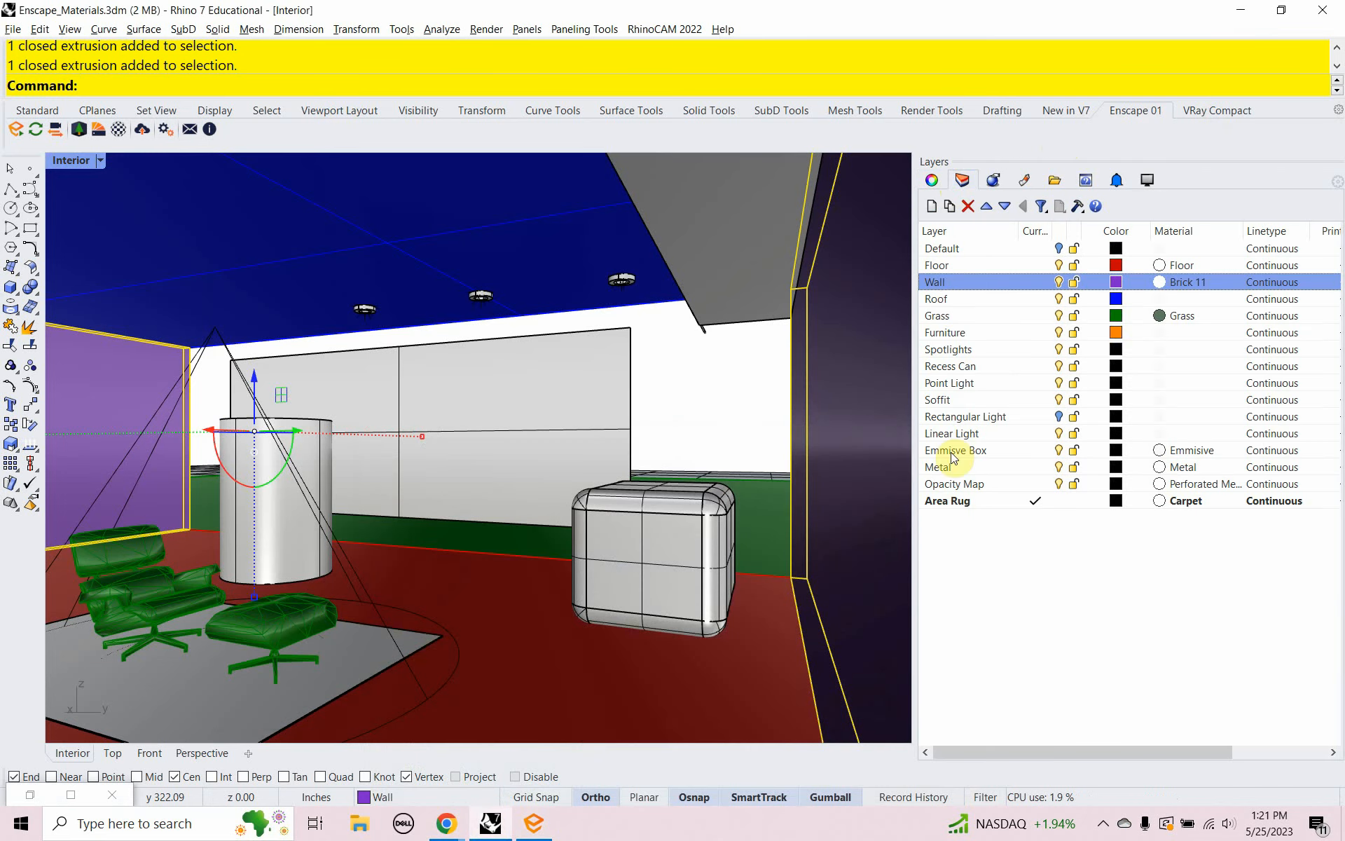
pyautogui.click(949, 561)
pyautogui.rightClick(948, 557)
pyautogui.click(962, 567)
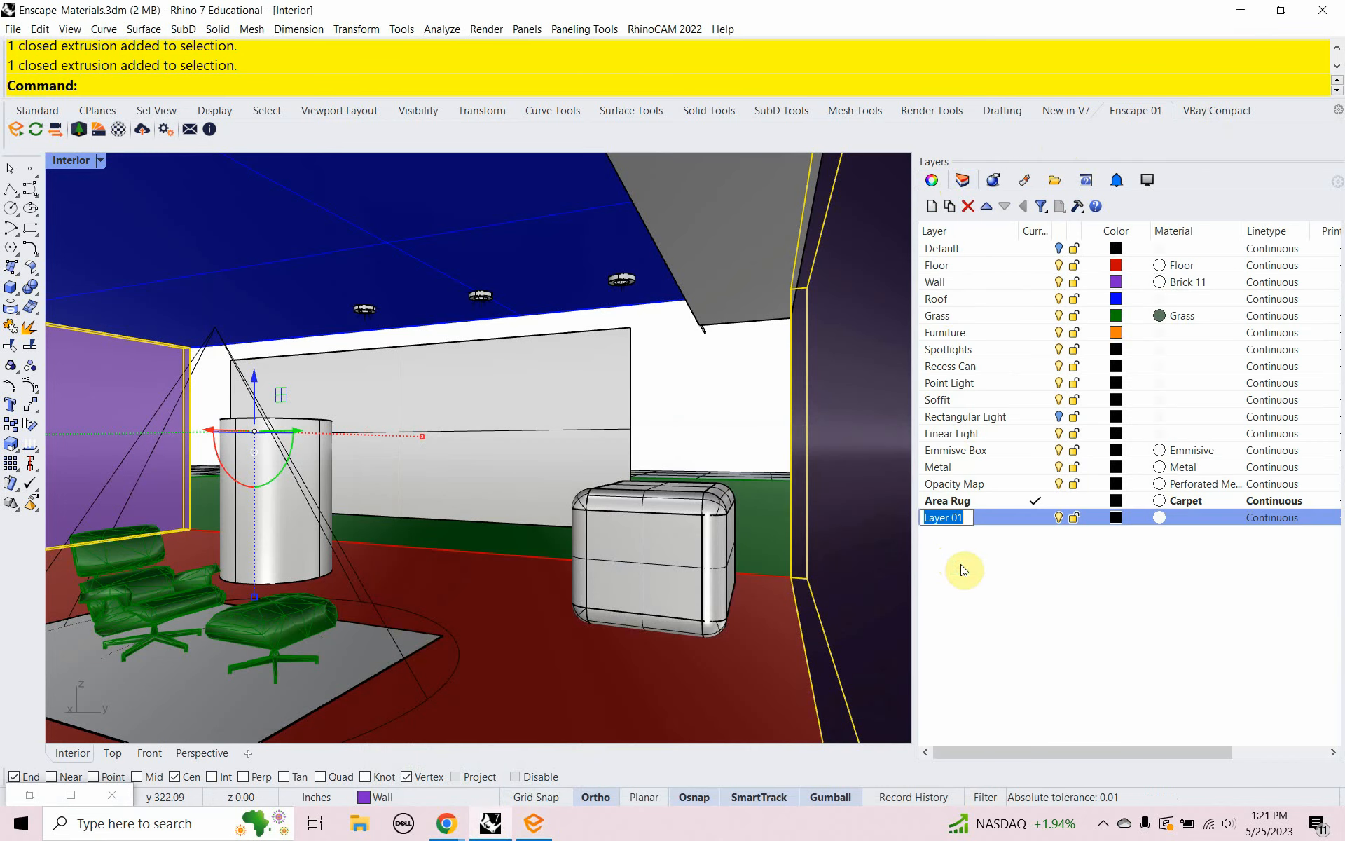
pyautogui.write('Glass')
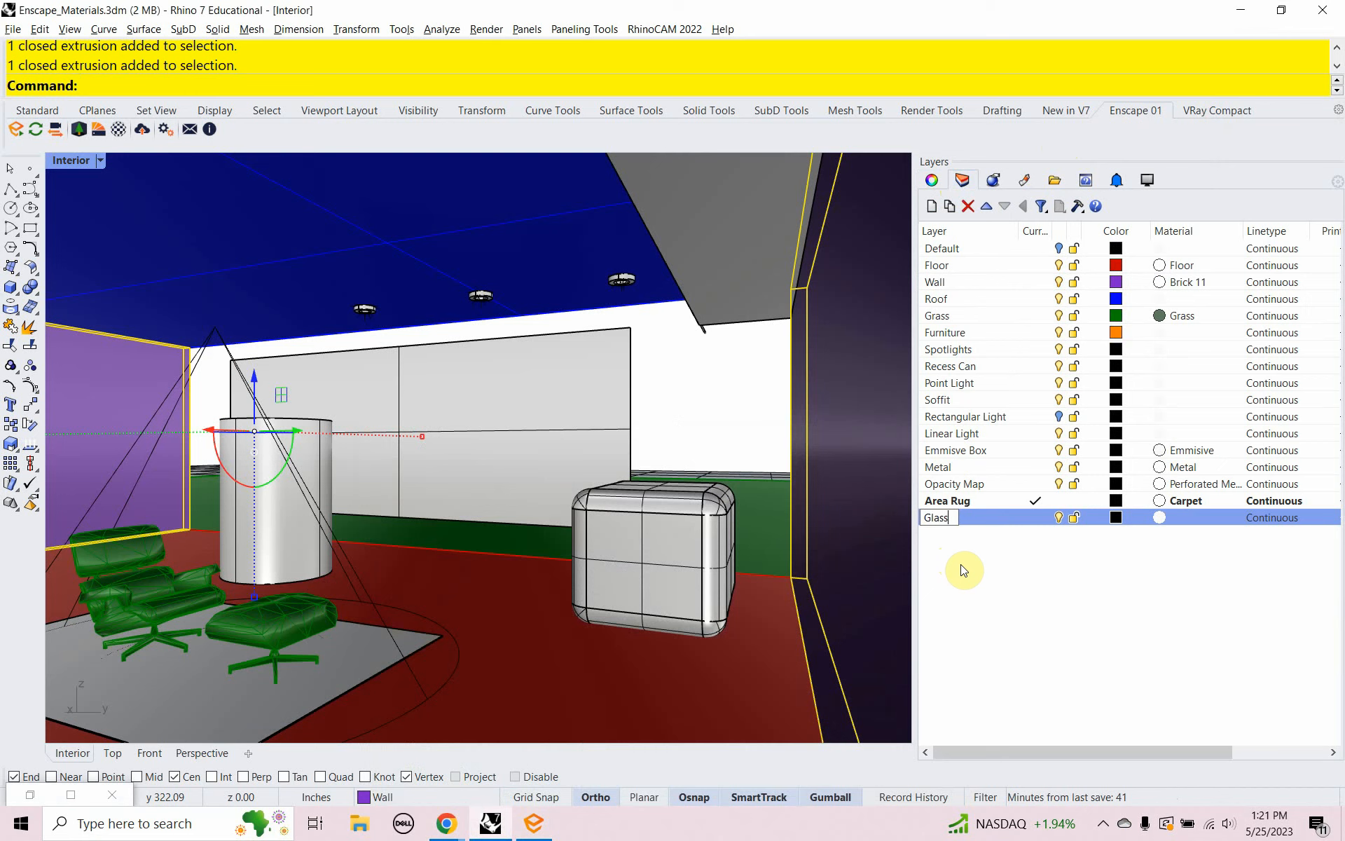
pyautogui.doubleClick(988, 520)
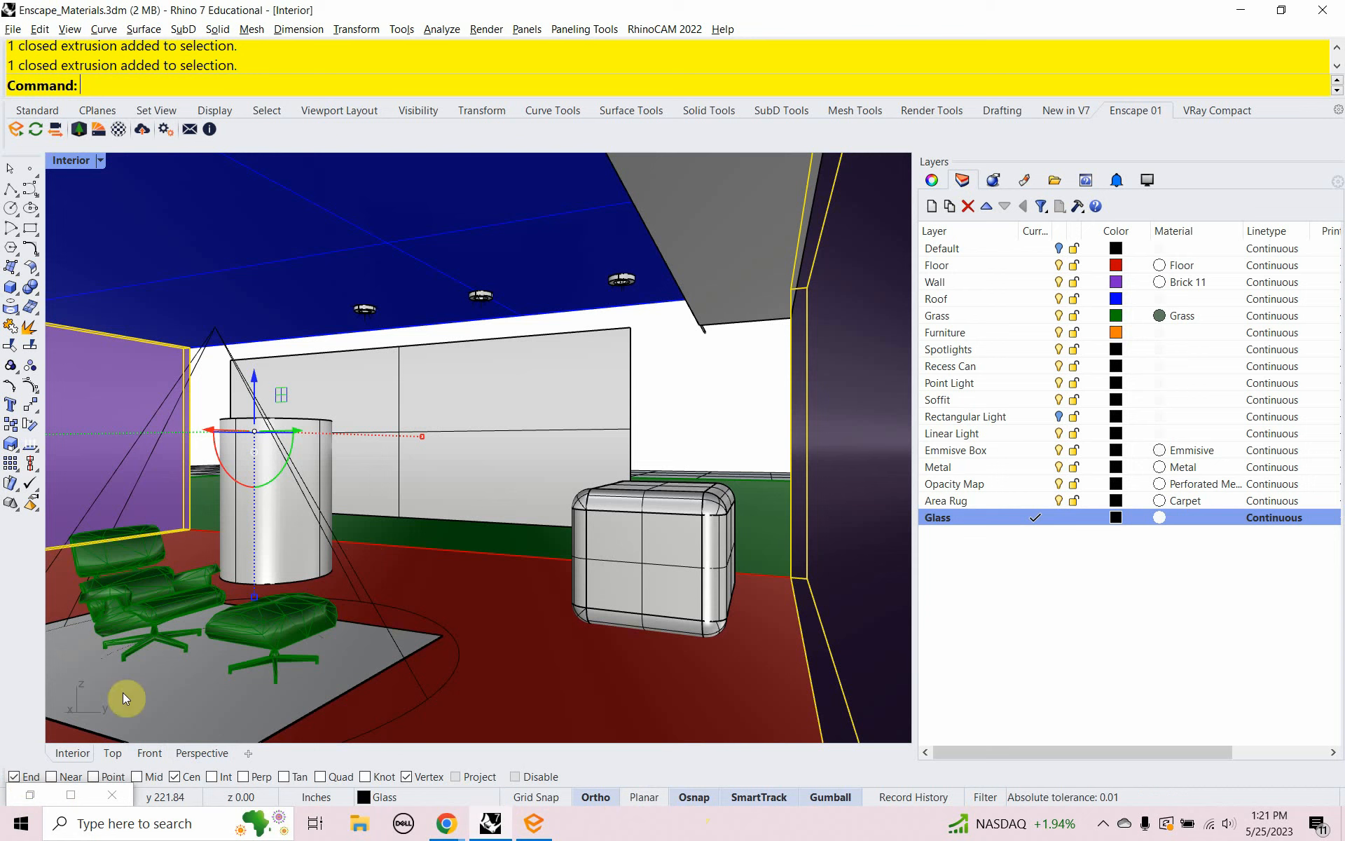
# Step: Model a vertical box 1 inch thick across the rear opening, spanning between the two side walls from floor level to wall height
pyautogui.write('box')
pyautogui.press('Return')
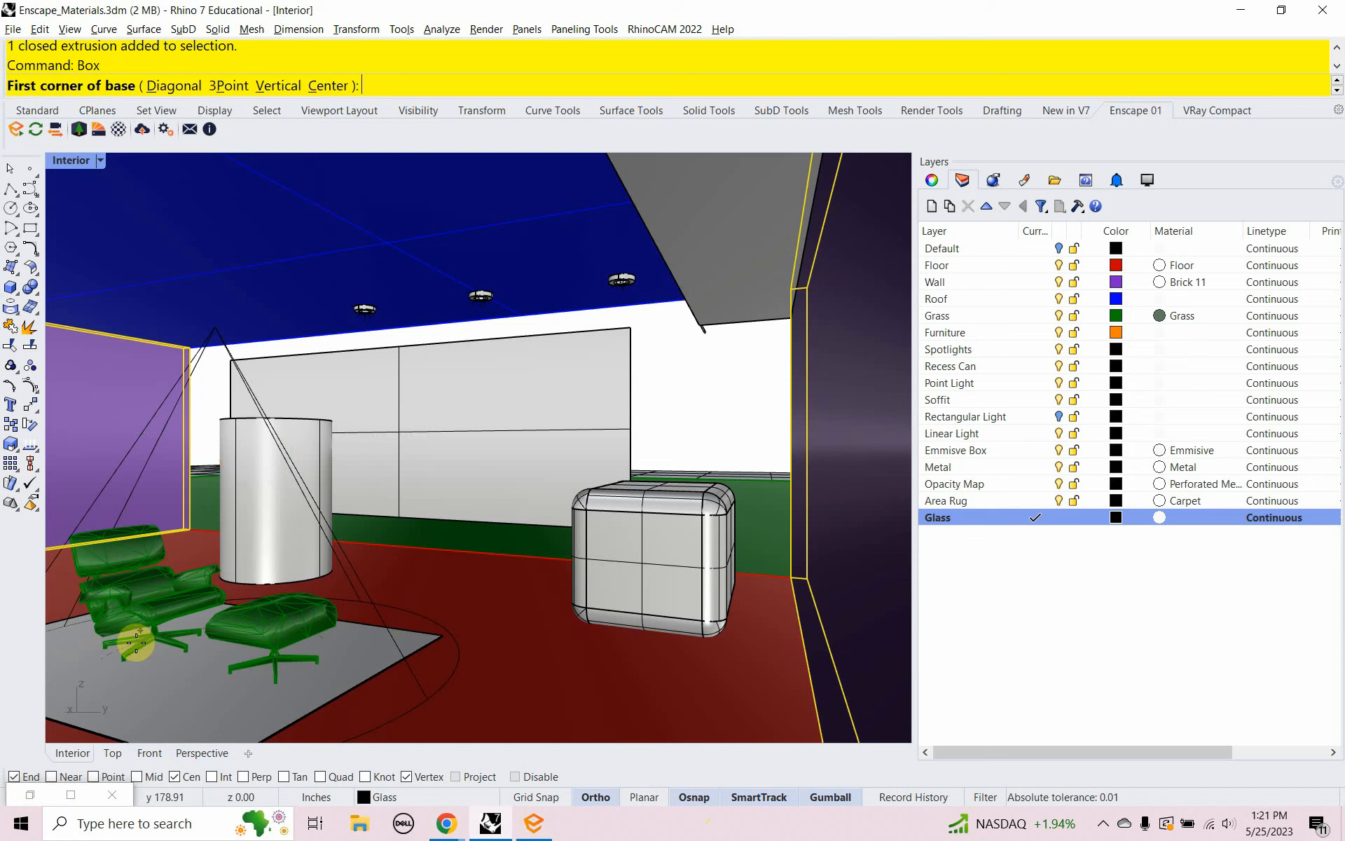
pyautogui.click(284, 87)
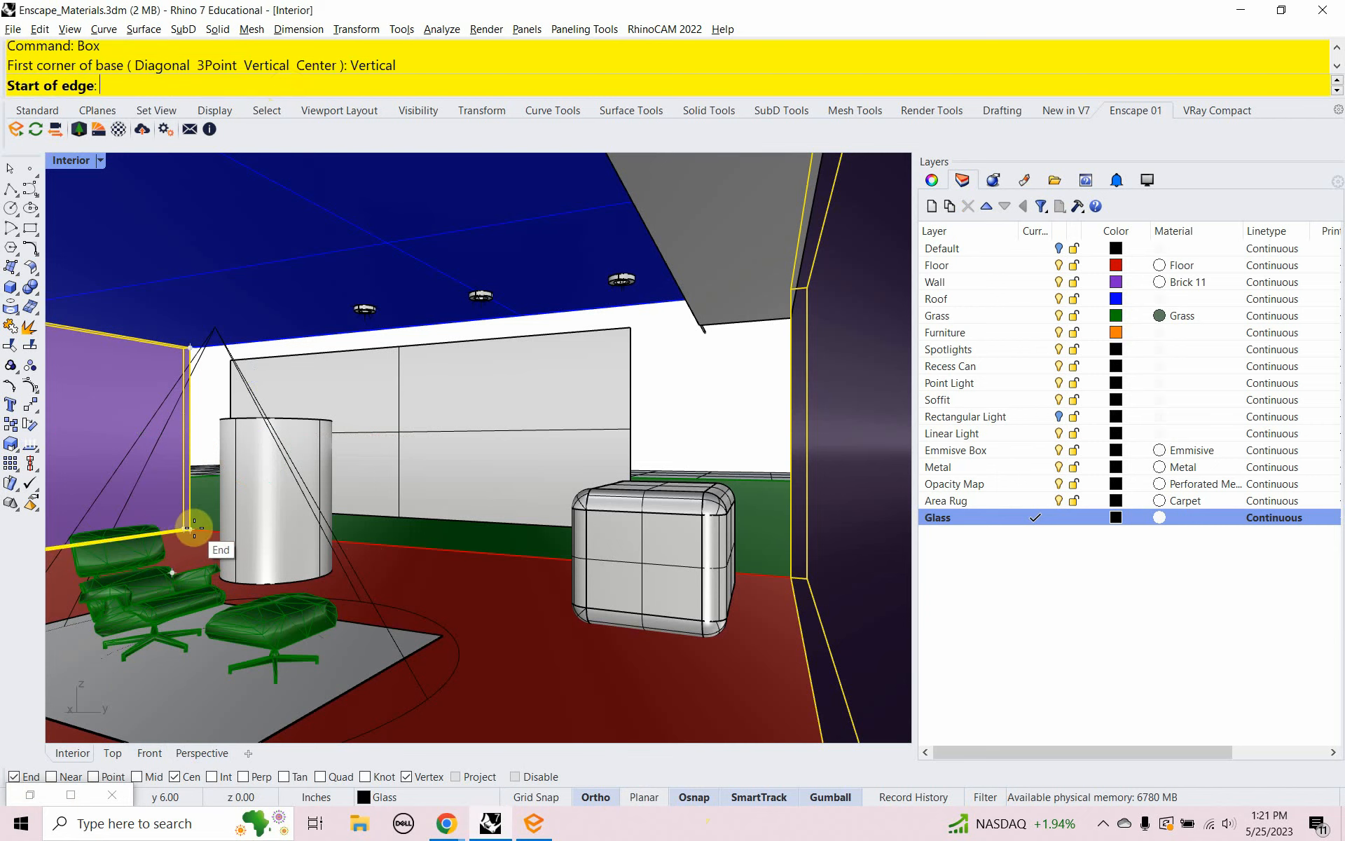
pyautogui.click(185, 530)
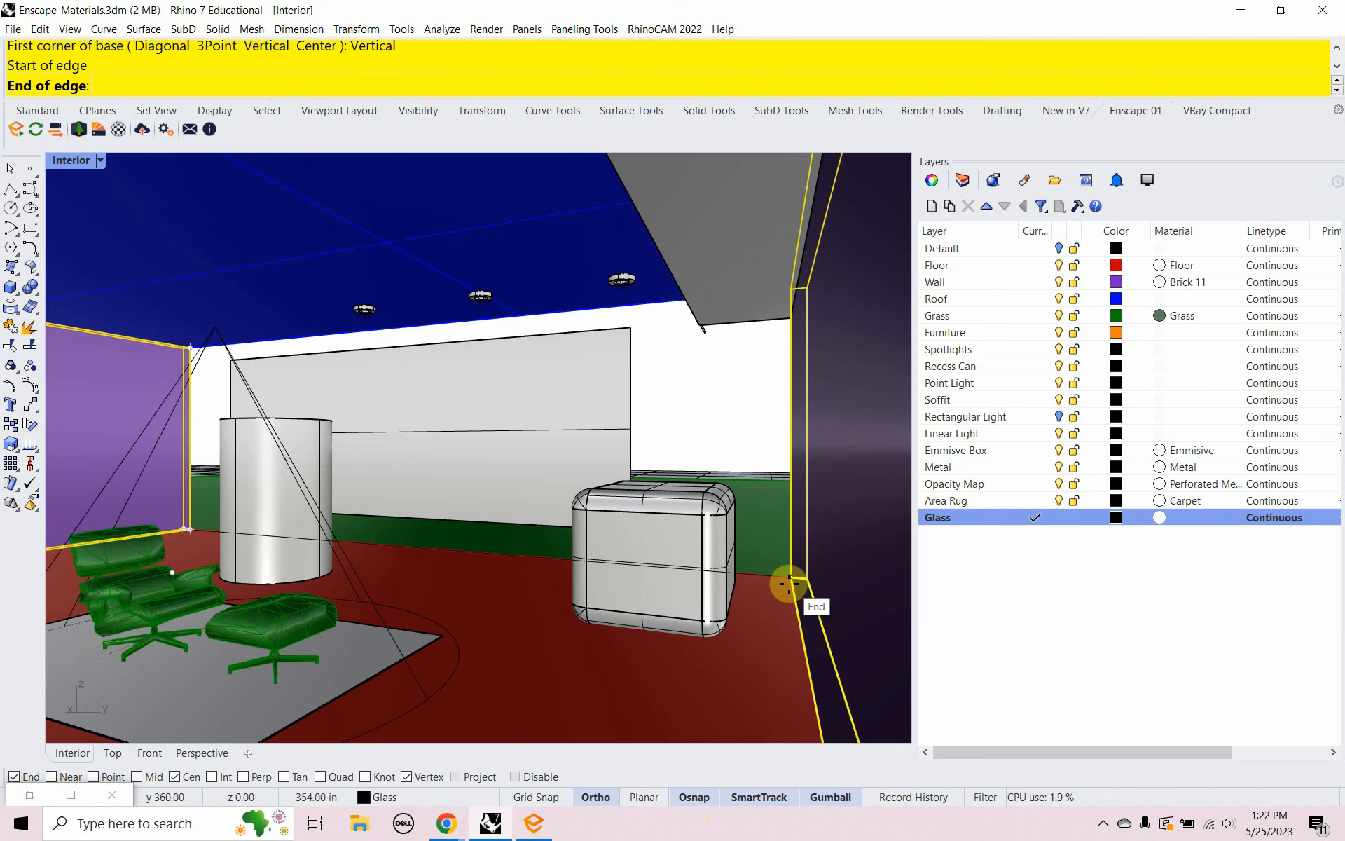
pyautogui.click(793, 580)
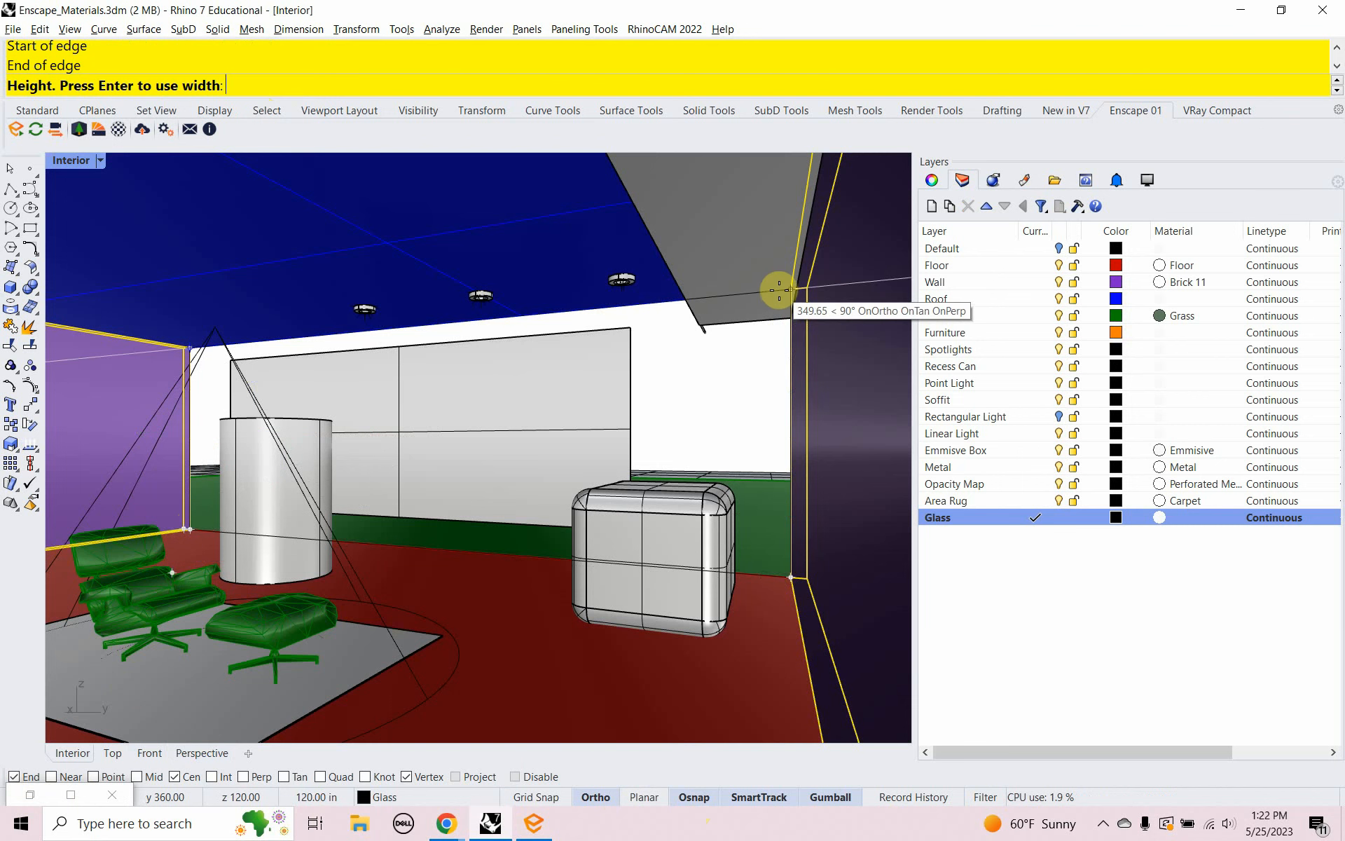
pyautogui.click(779, 289)
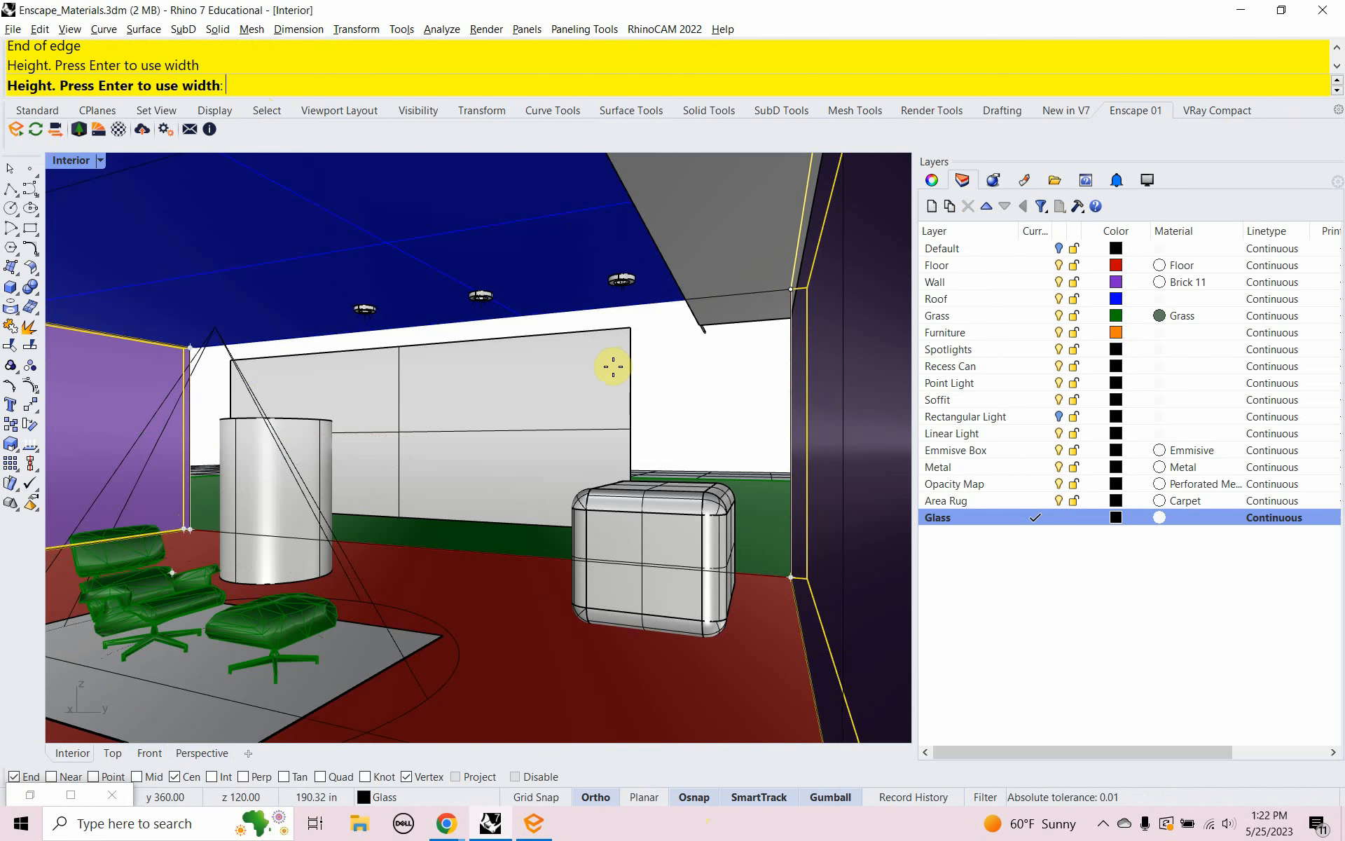
pyautogui.write('1')
pyautogui.press('Return')
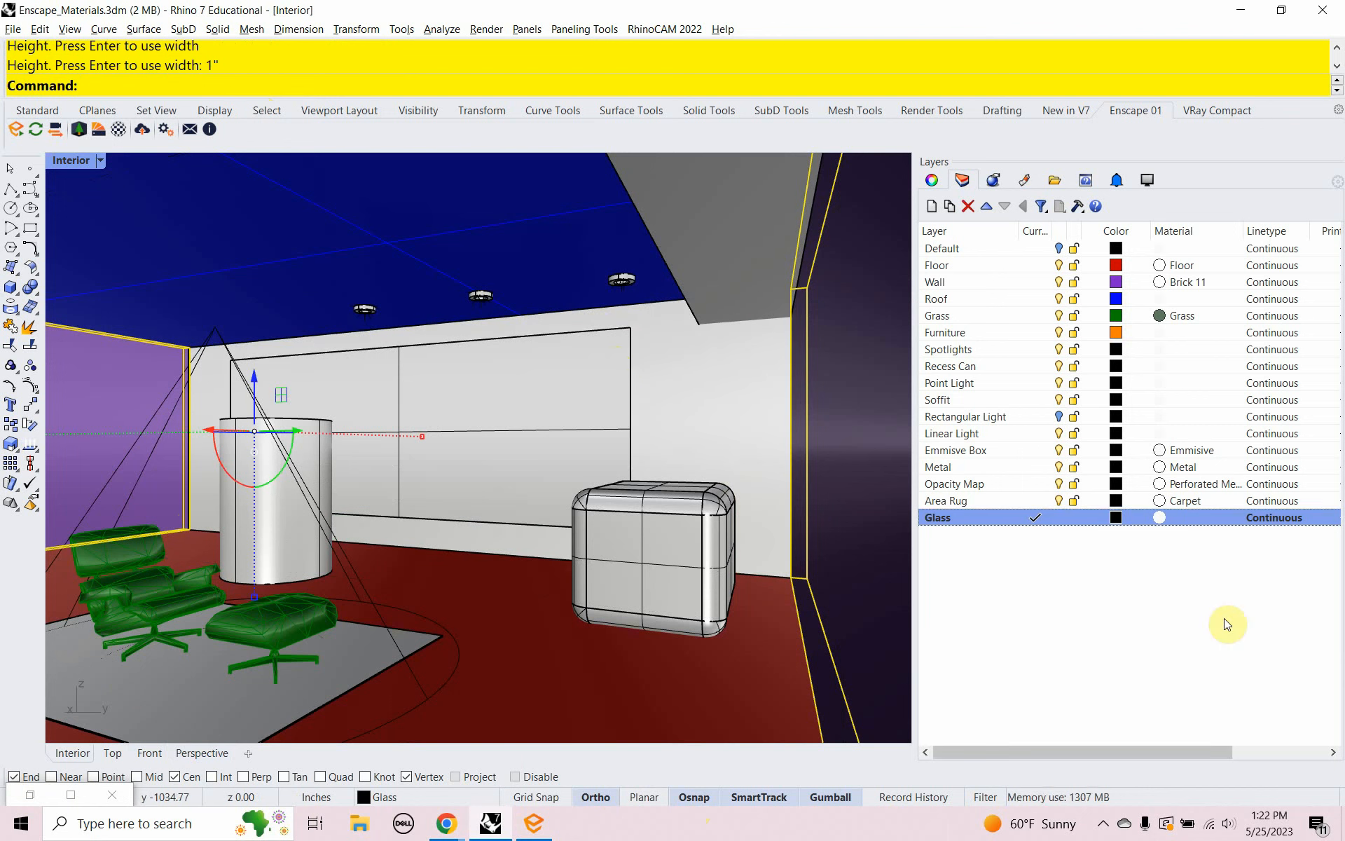
# Step: Give the Glass layer a material named Glass with the material type Enscape
pyautogui.click(1161, 518)
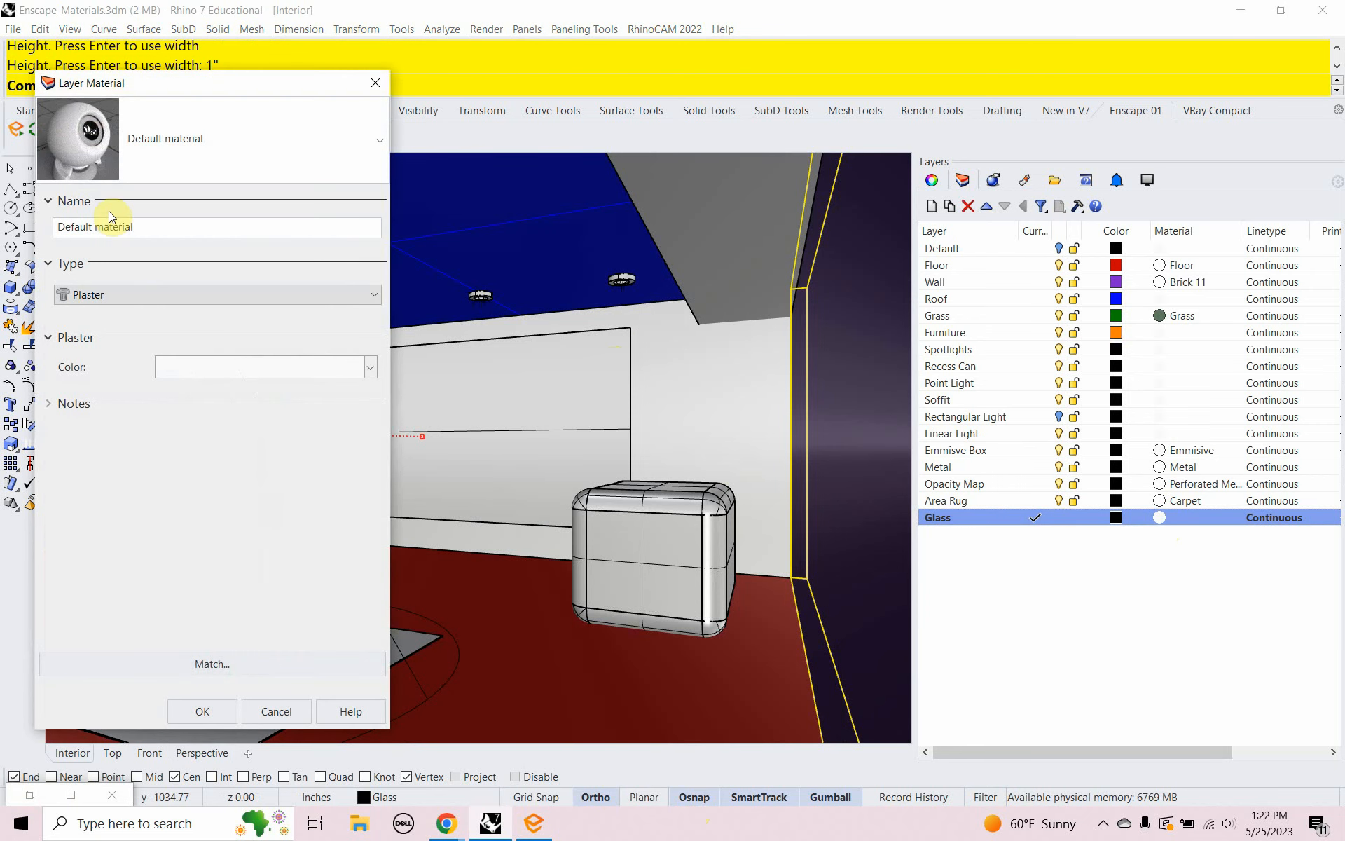
pyautogui.doubleClick(157, 225)
pyautogui.moveTo(156, 225); pyautogui.dragTo(18, 225)
pyautogui.write('Glass')
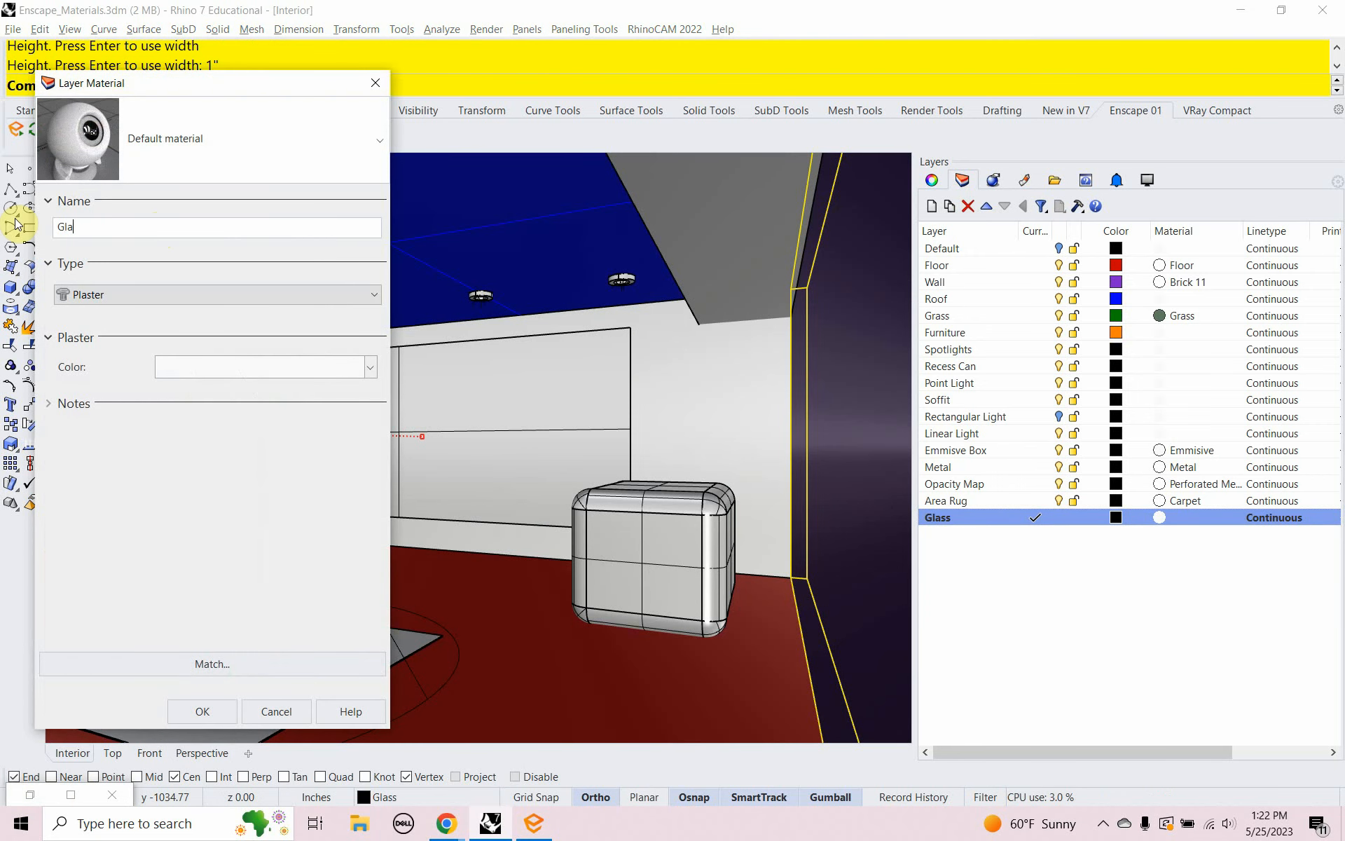
pyautogui.click(98, 296)
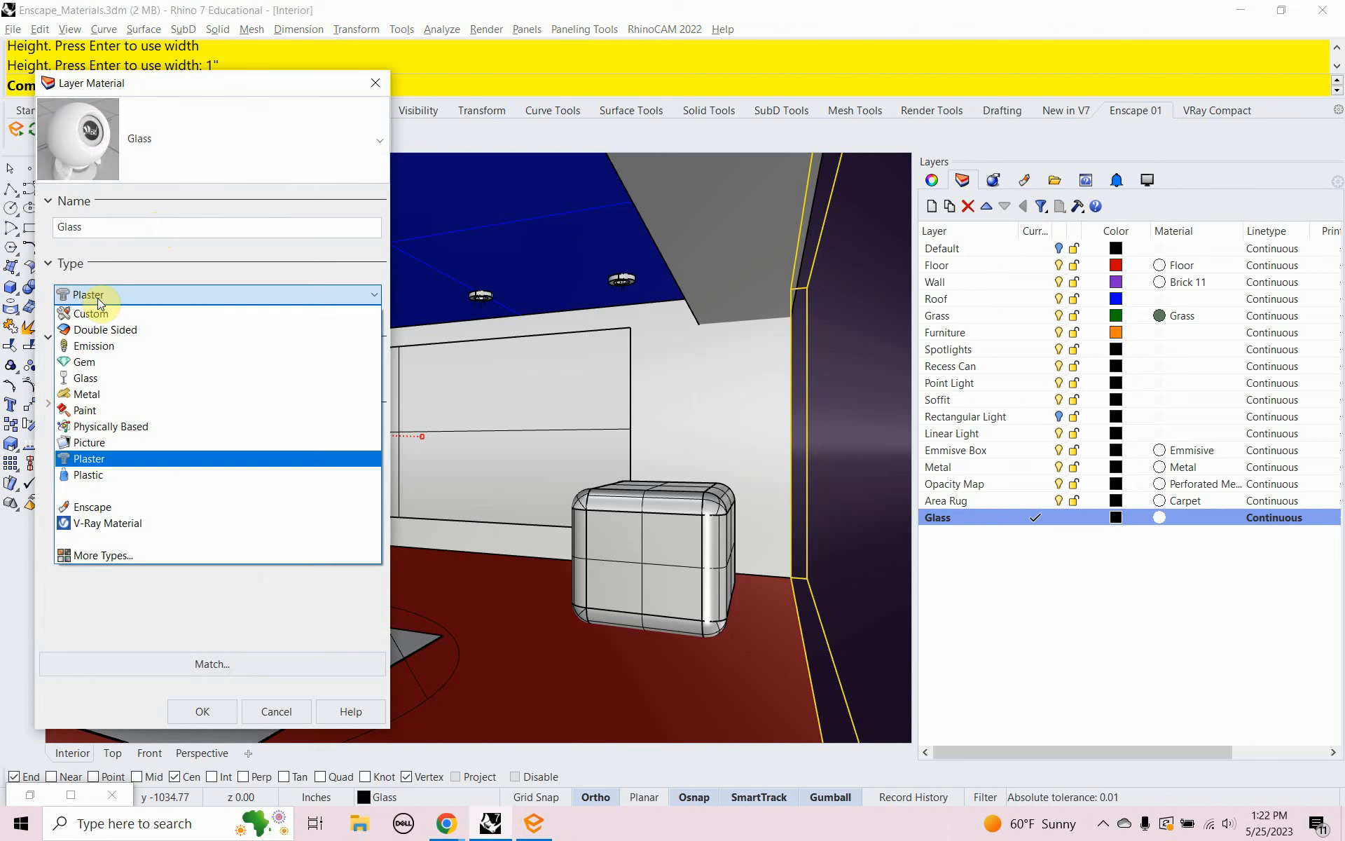
pyautogui.click(142, 511)
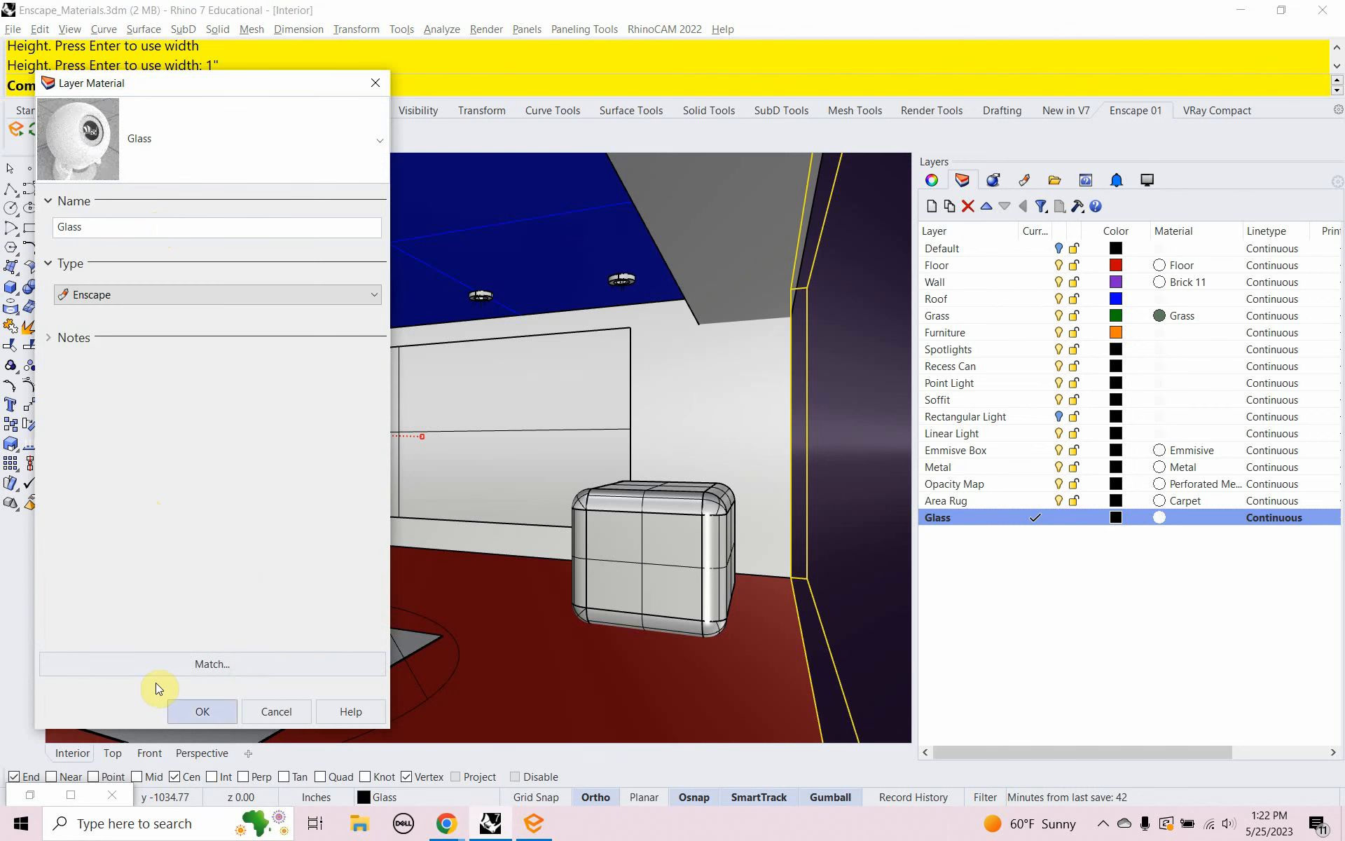
pyautogui.click(182, 711)
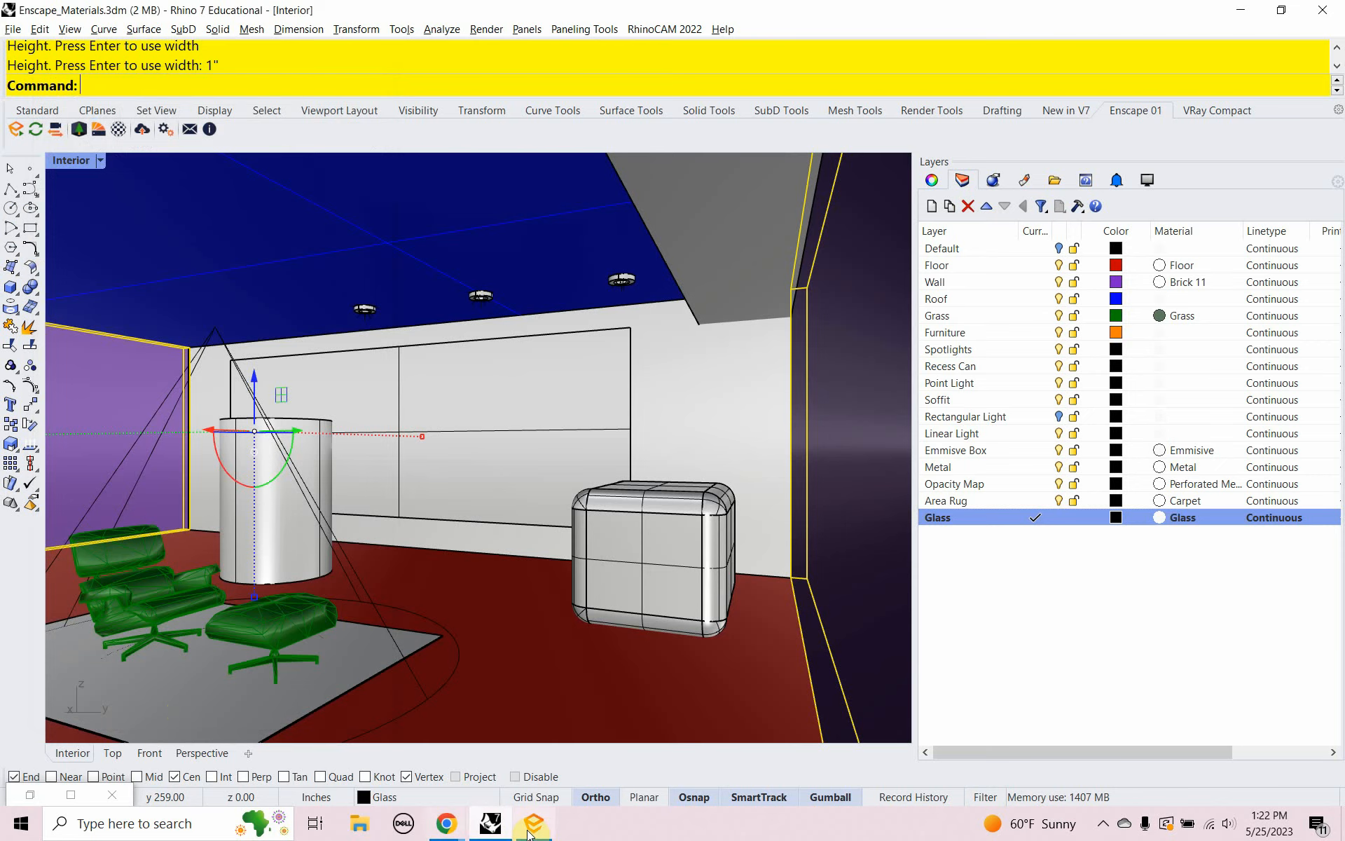
# Step: Bring up the Enscape render beside the Rhino viewport and open the Enscape Material Editor
pyautogui.click(536, 825)
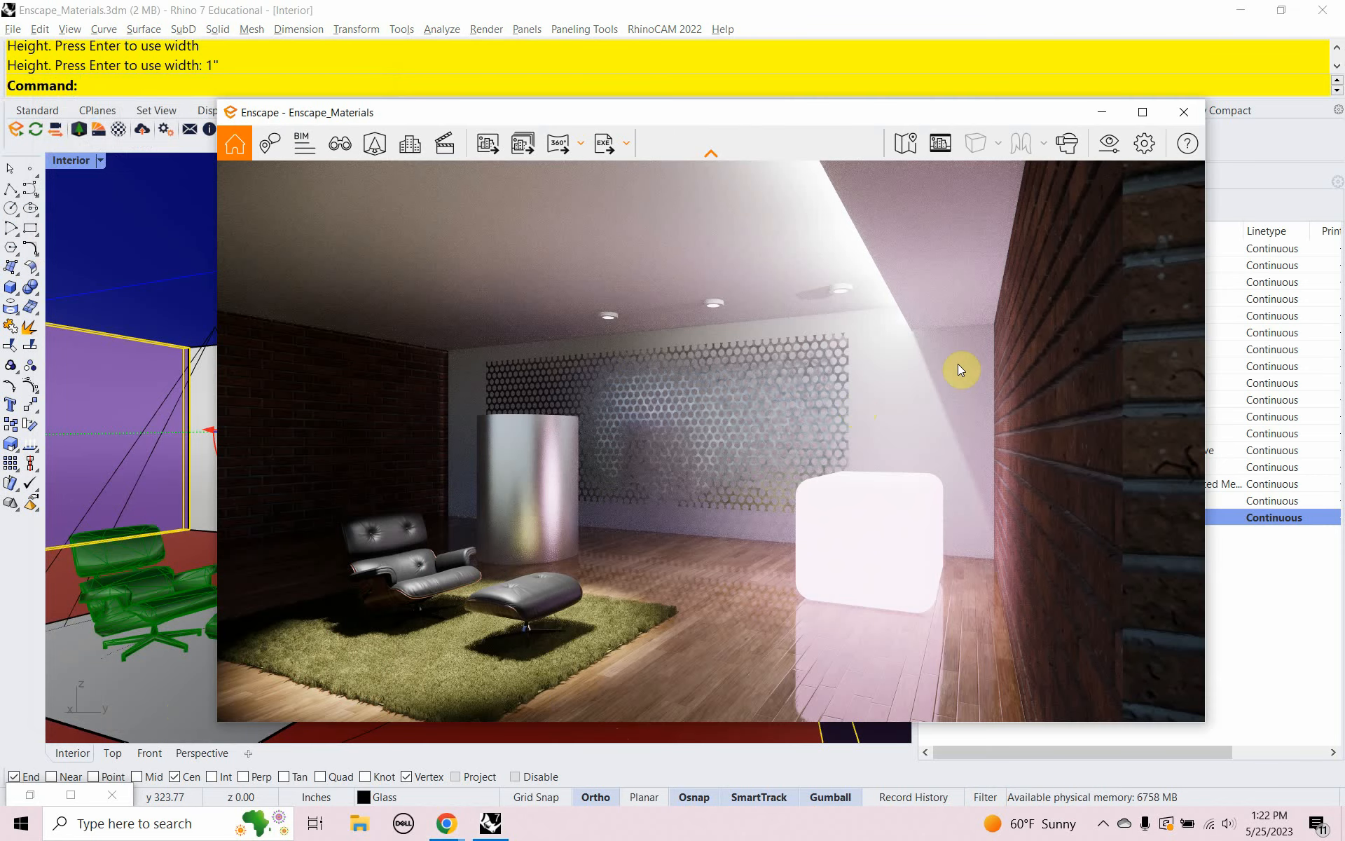
pyautogui.moveTo(811, 114); pyautogui.dragTo(1033, 150)
pyautogui.moveTo(827, 149); pyautogui.dragTo(966, 126)
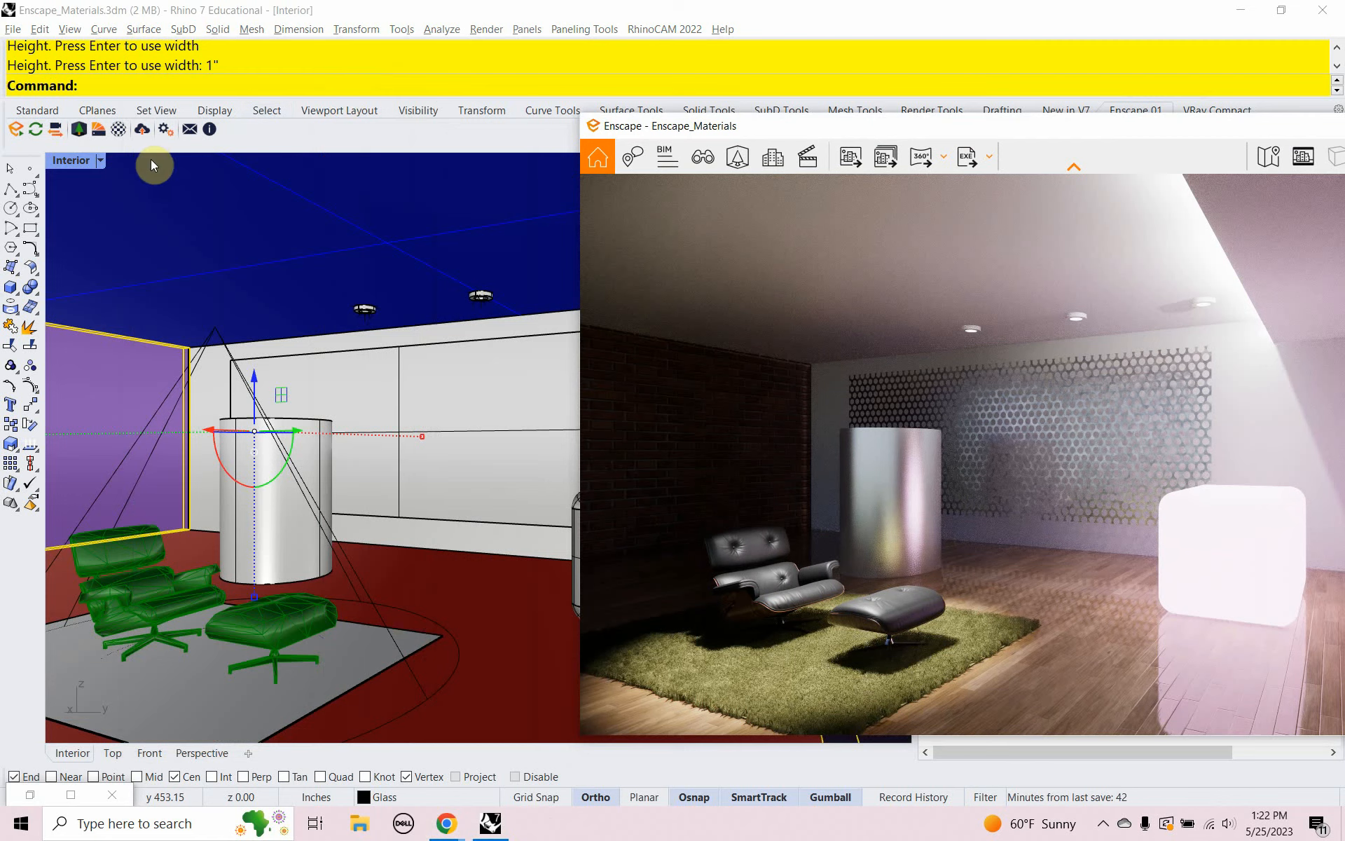
pyautogui.click(119, 128)
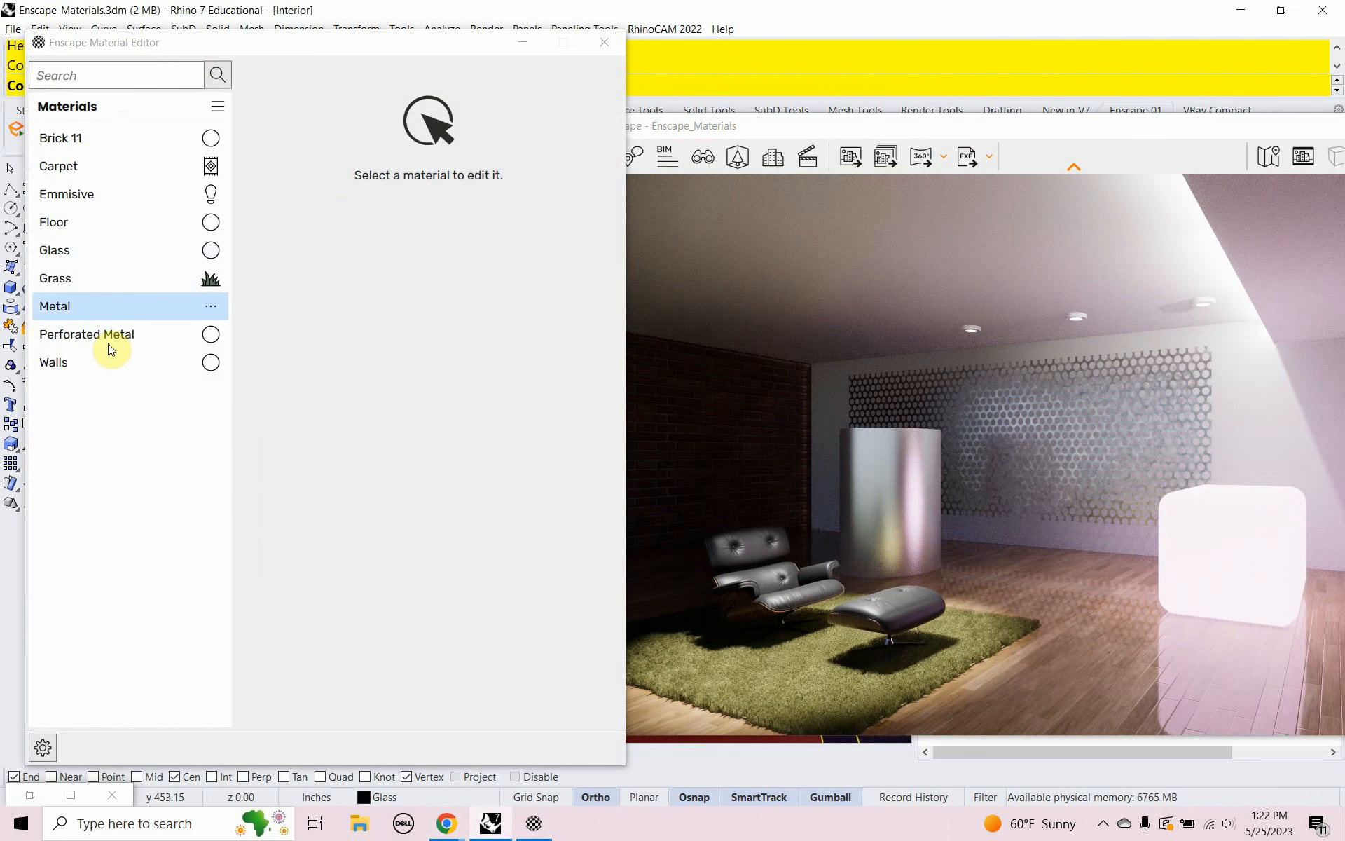
# Step: Set the albedo color of the Glass material, trying a teal green before choosing turquoise
pyautogui.click(73, 258)
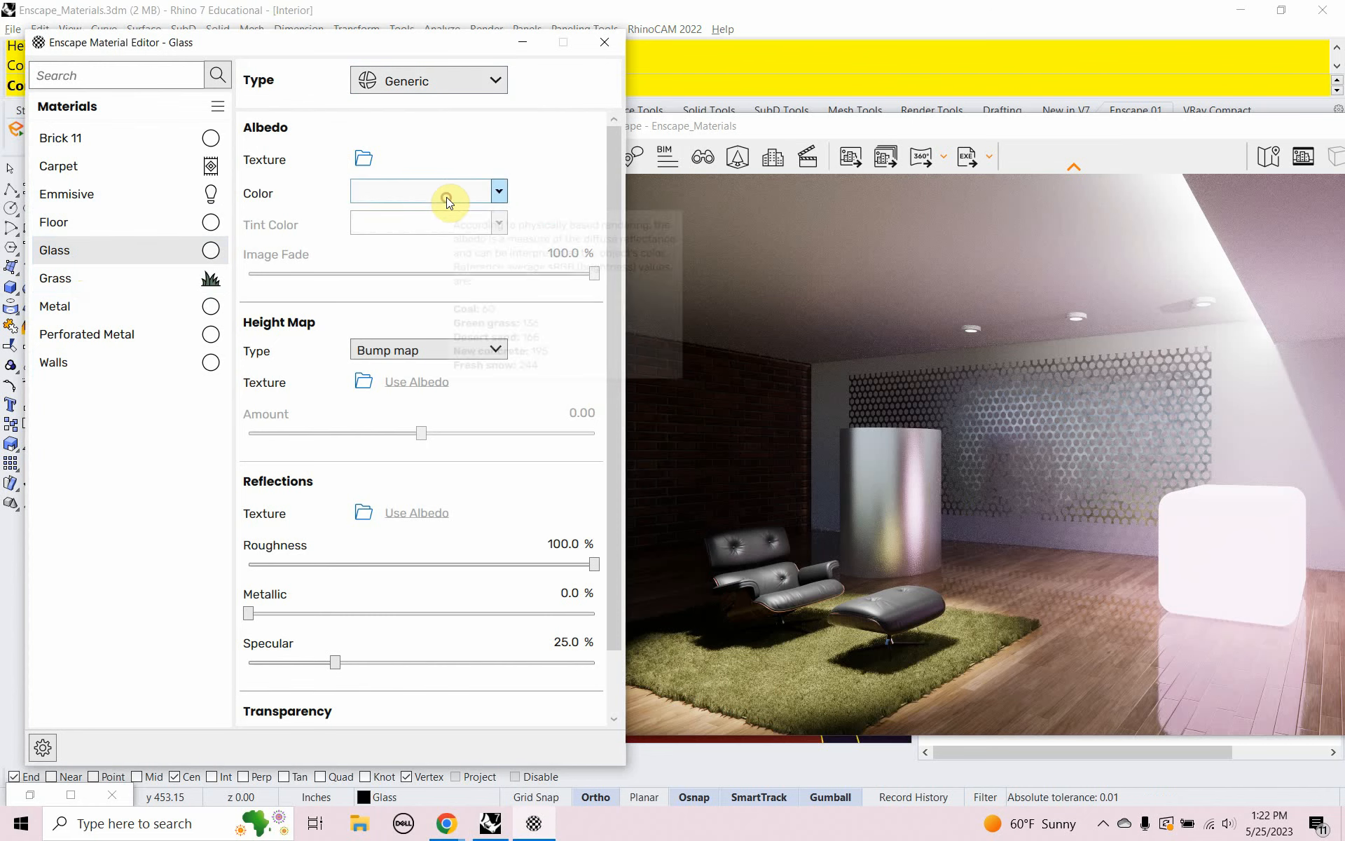
pyautogui.click(447, 198)
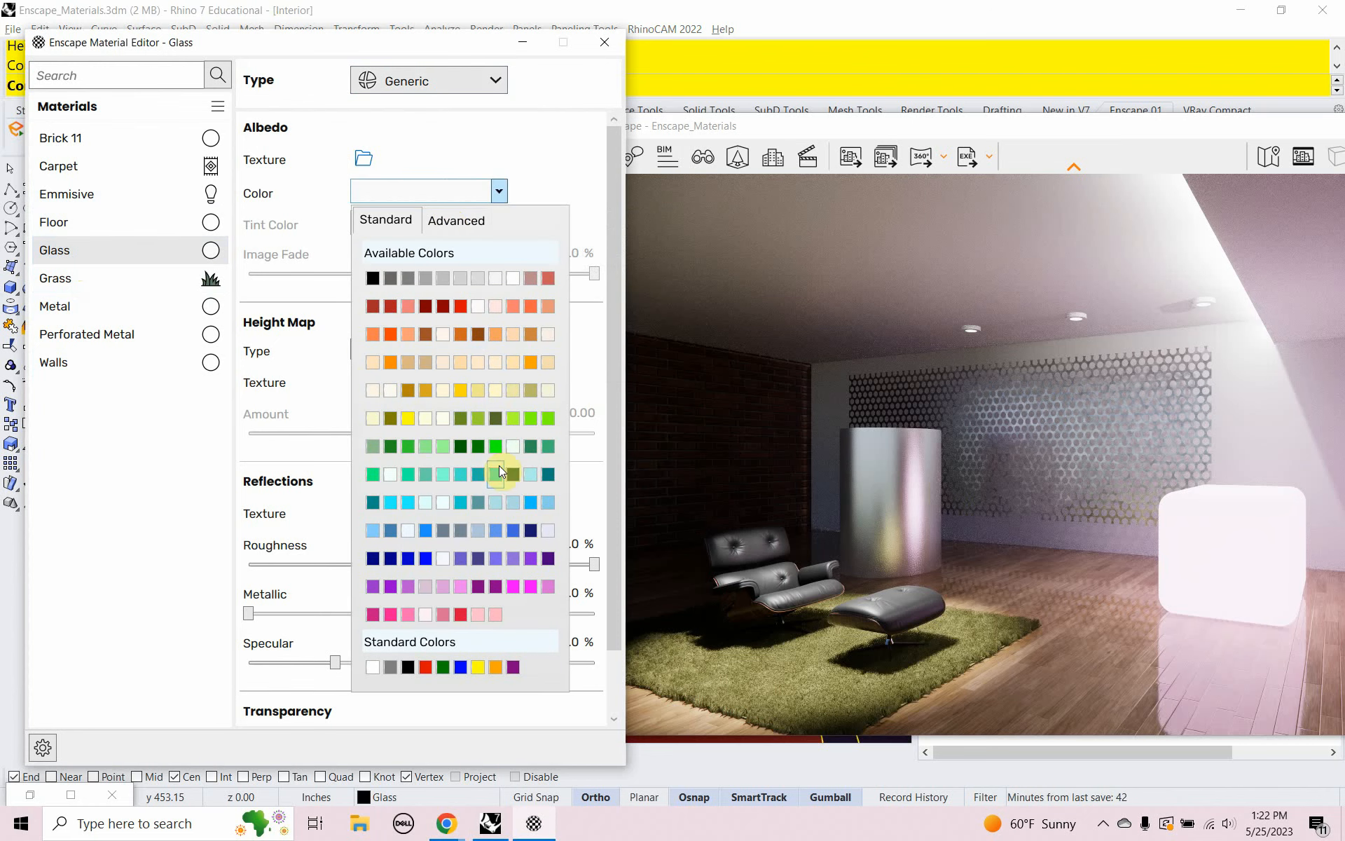
pyautogui.click(419, 478)
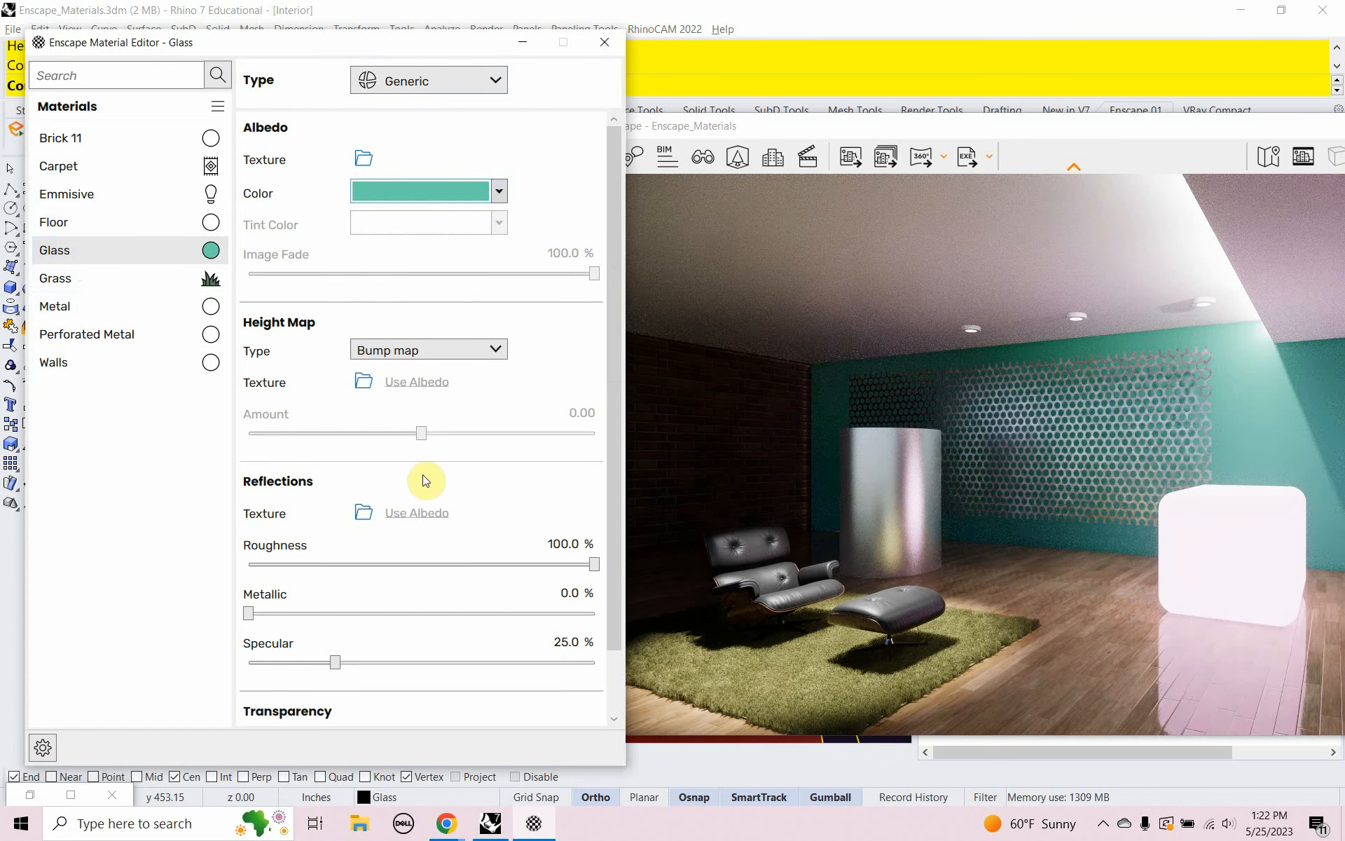
pyautogui.click(498, 192)
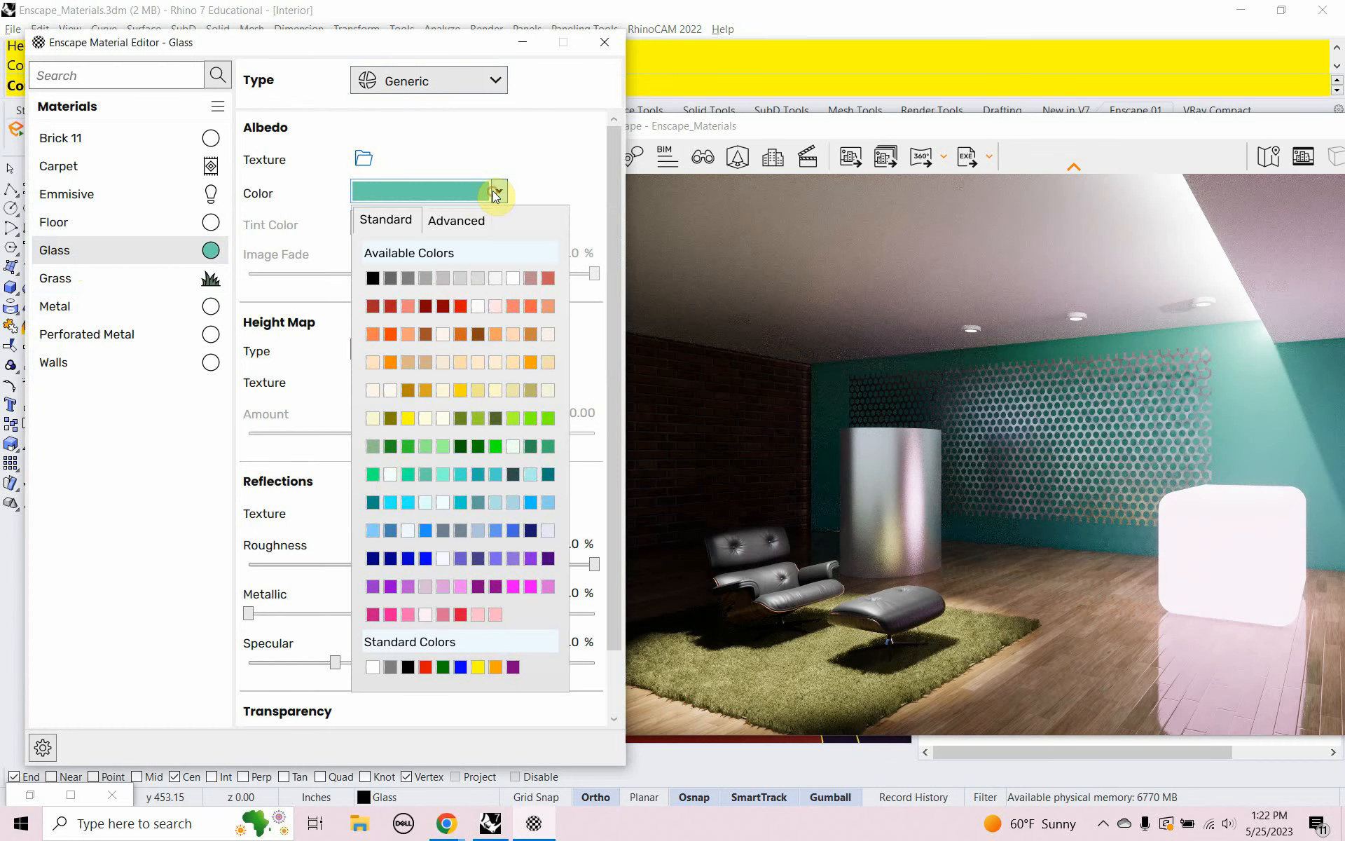
pyautogui.click(464, 474)
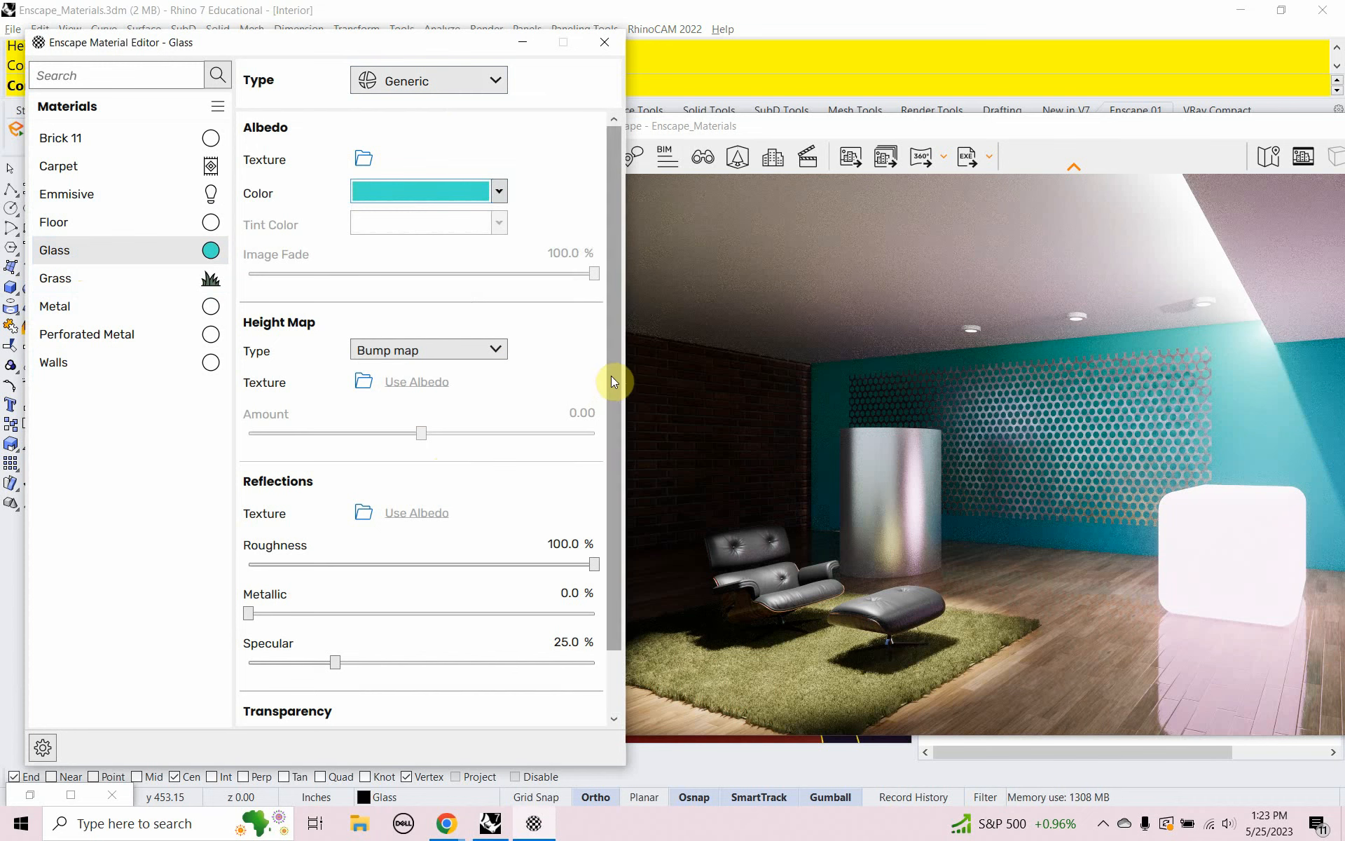
# Step: Set the Glass material's transparency type to Transmittance
pyautogui.scroll(-2, 612, 375)
pyautogui.scroll(-1, 614, 405)
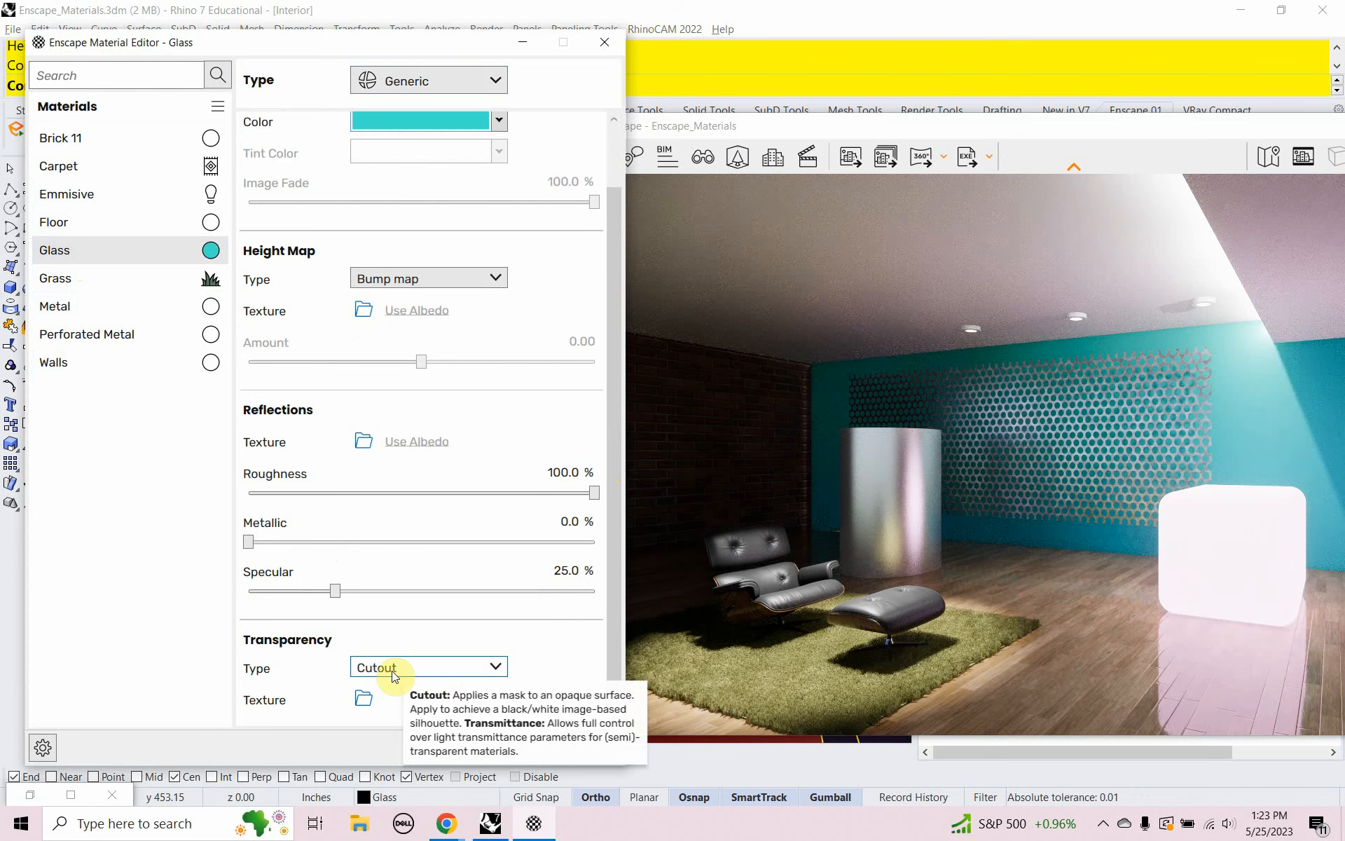
pyautogui.click(493, 667)
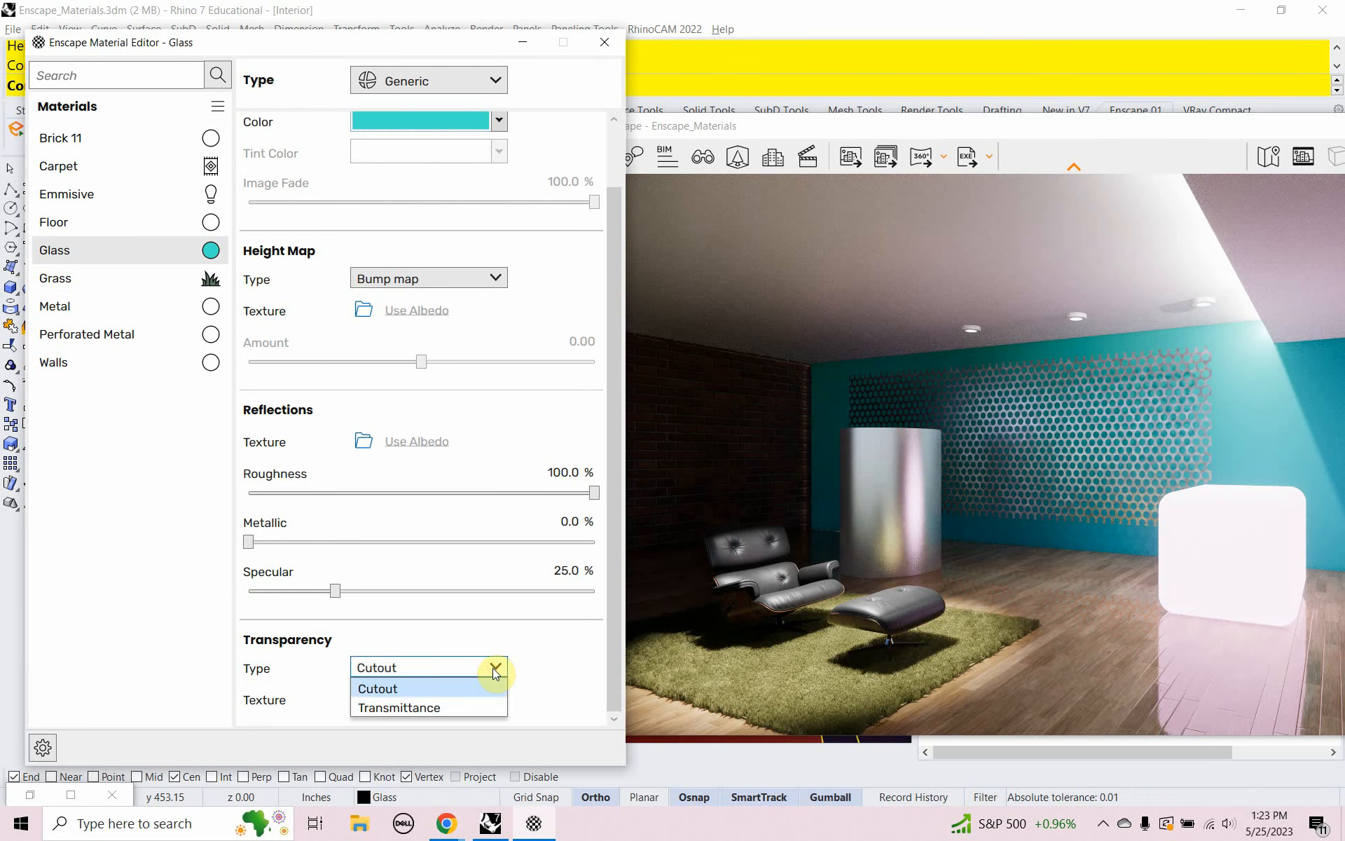
pyautogui.click(468, 707)
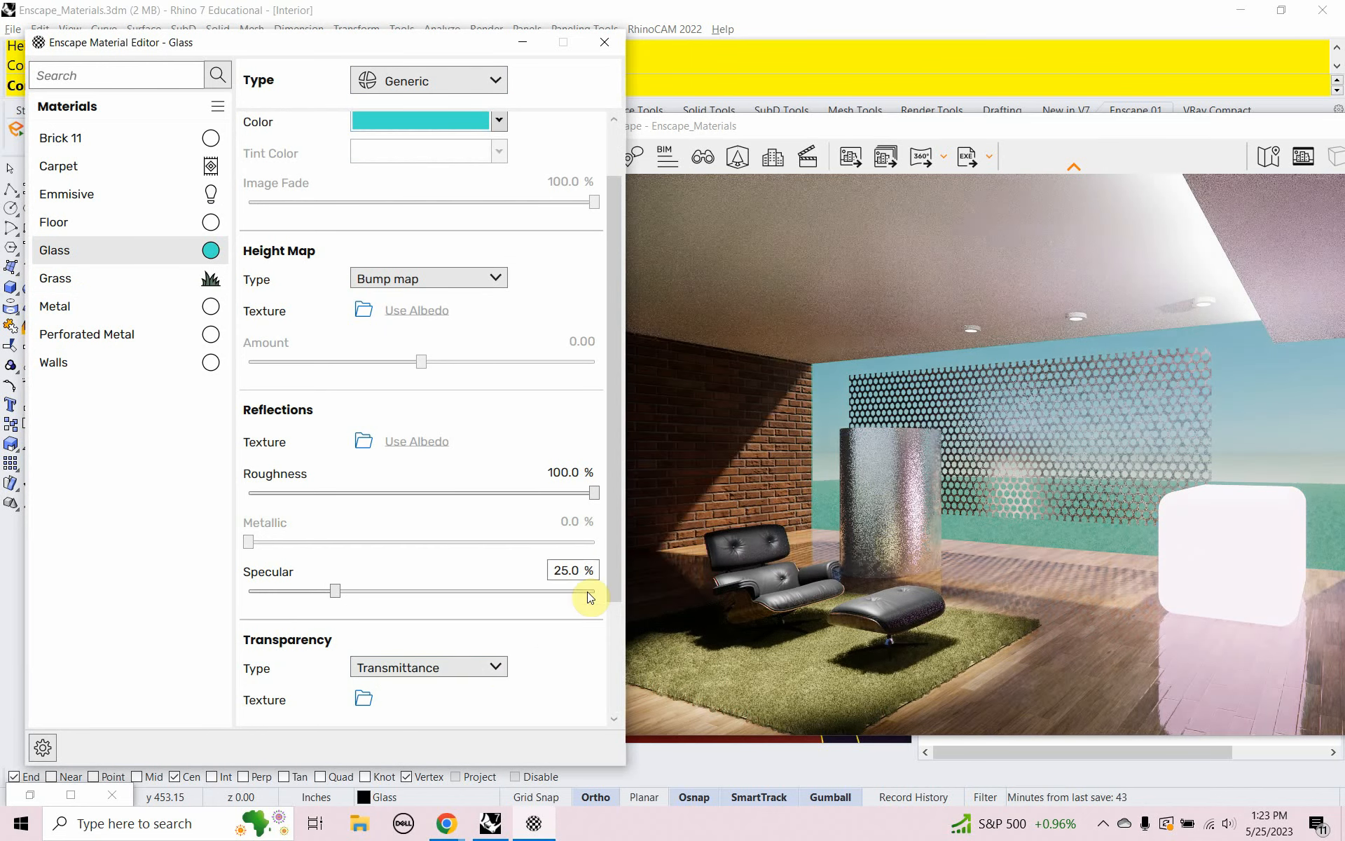
# Step: Try the Cutout transparency type on the Glass material and return it to Transmittance
pyautogui.moveTo(616, 557); pyautogui.dragTo(611, 699)
pyautogui.click(473, 514)
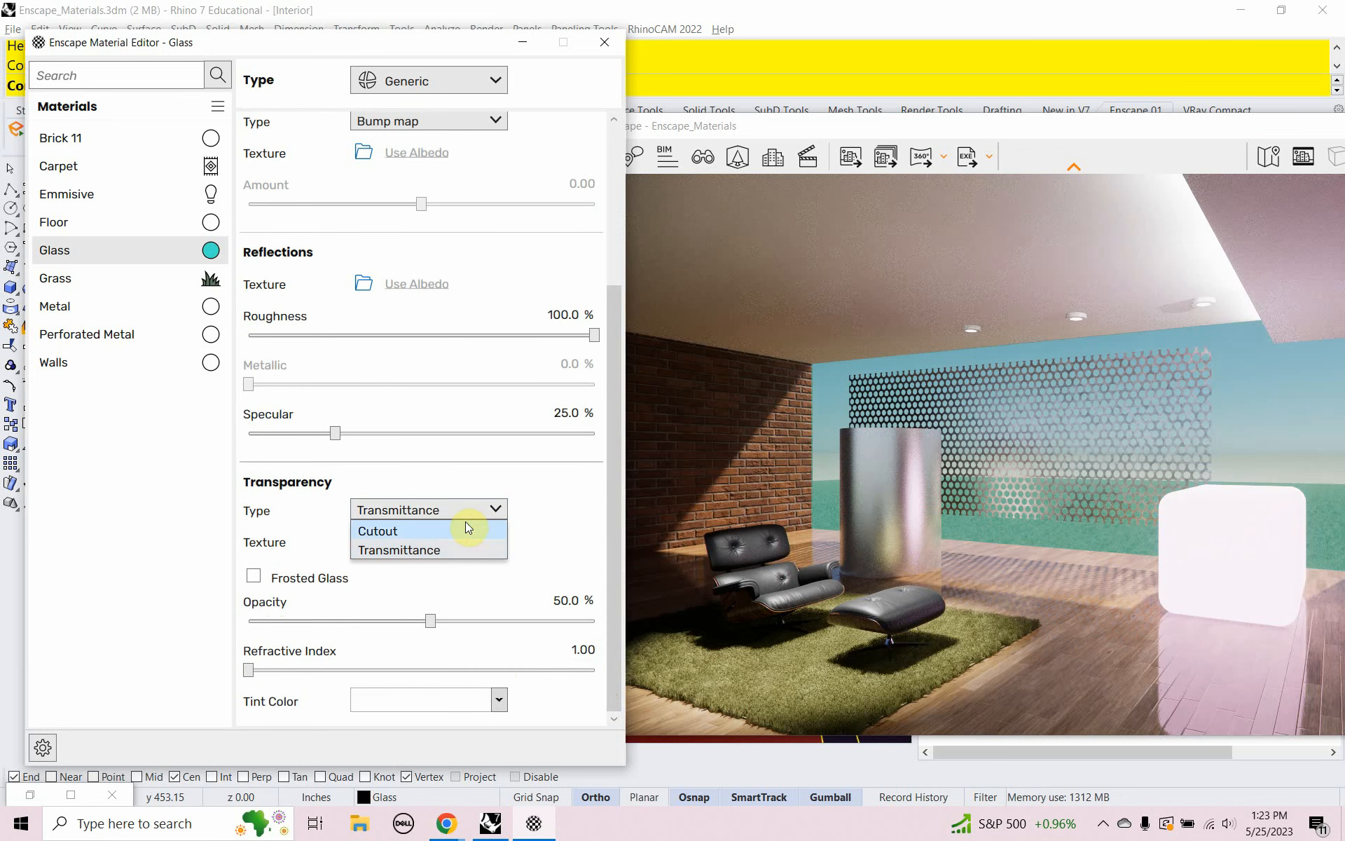
pyautogui.click(461, 527)
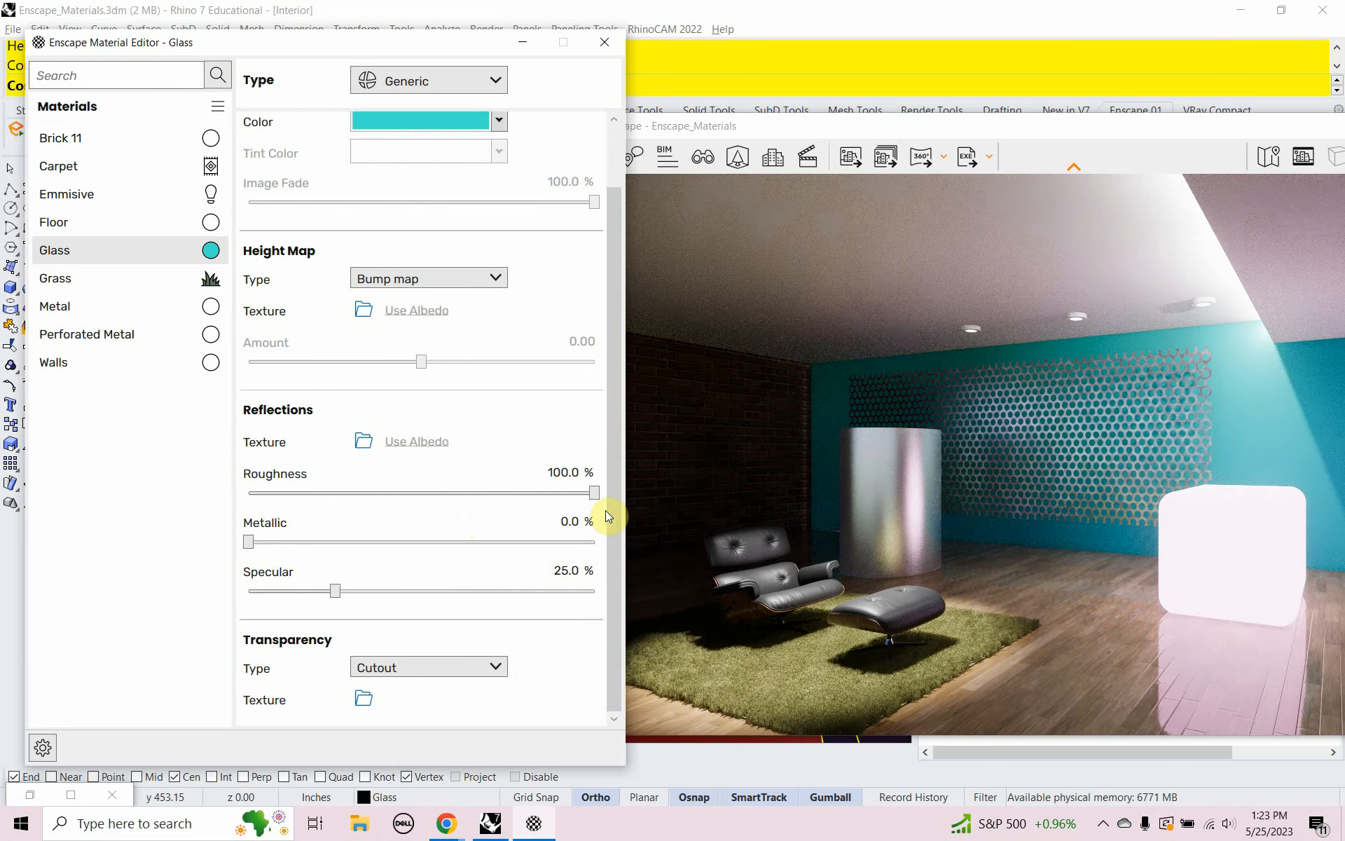
pyautogui.click(494, 668)
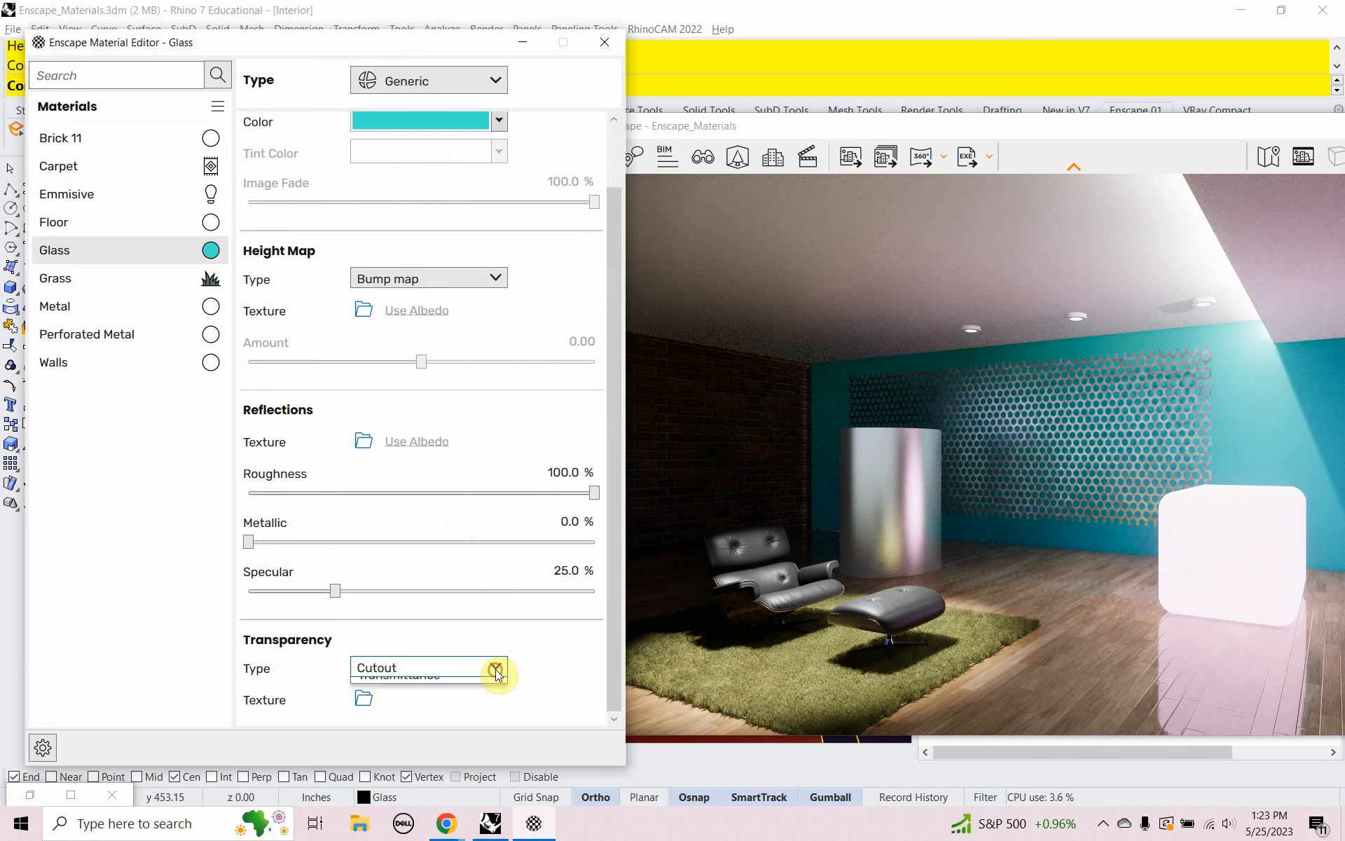
pyautogui.click(456, 708)
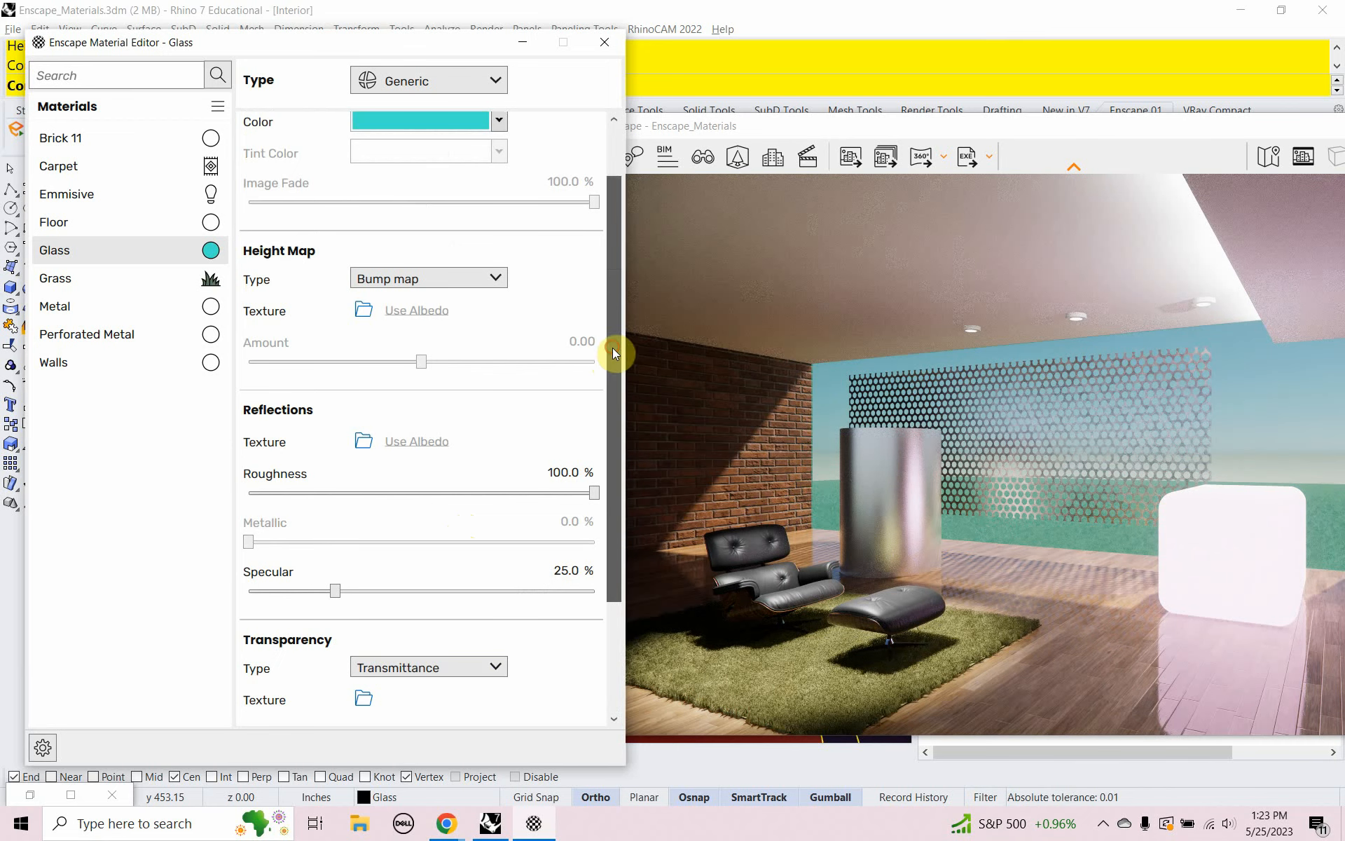
# Step: Set the Glass material's refractive index to 1.55
pyautogui.moveTo(612, 349); pyautogui.dragTo(594, 480)
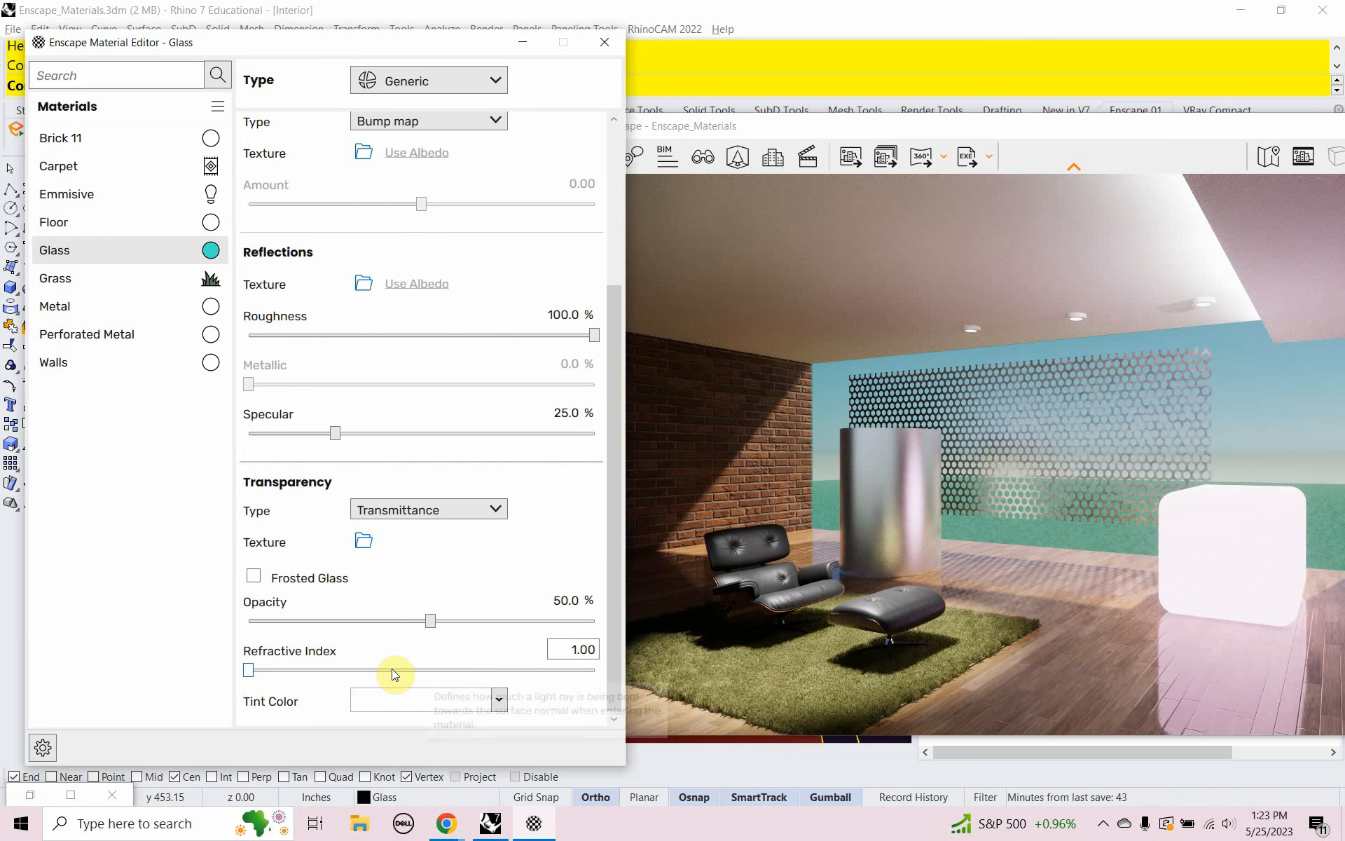
pyautogui.click(595, 650)
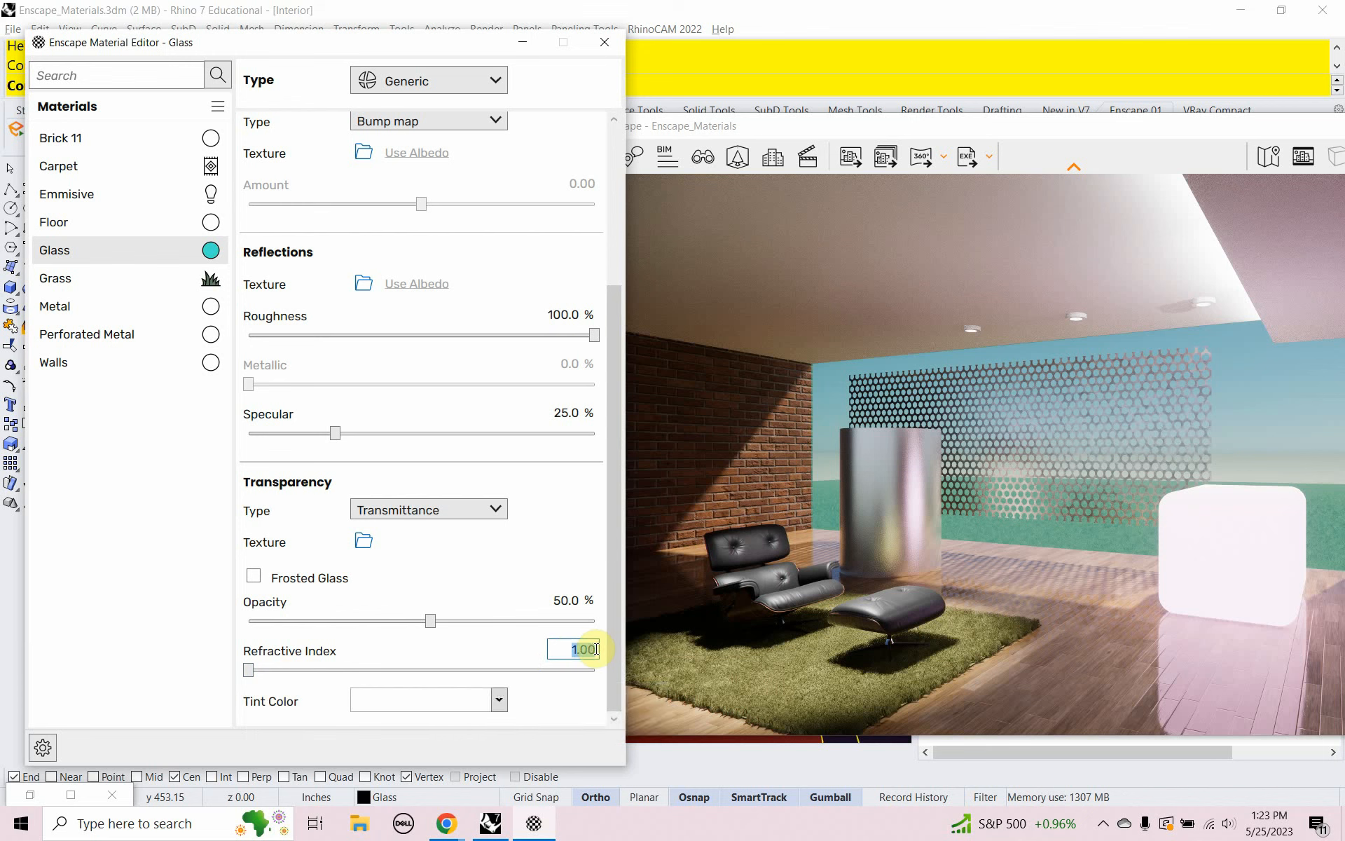
pyautogui.write('1.55')
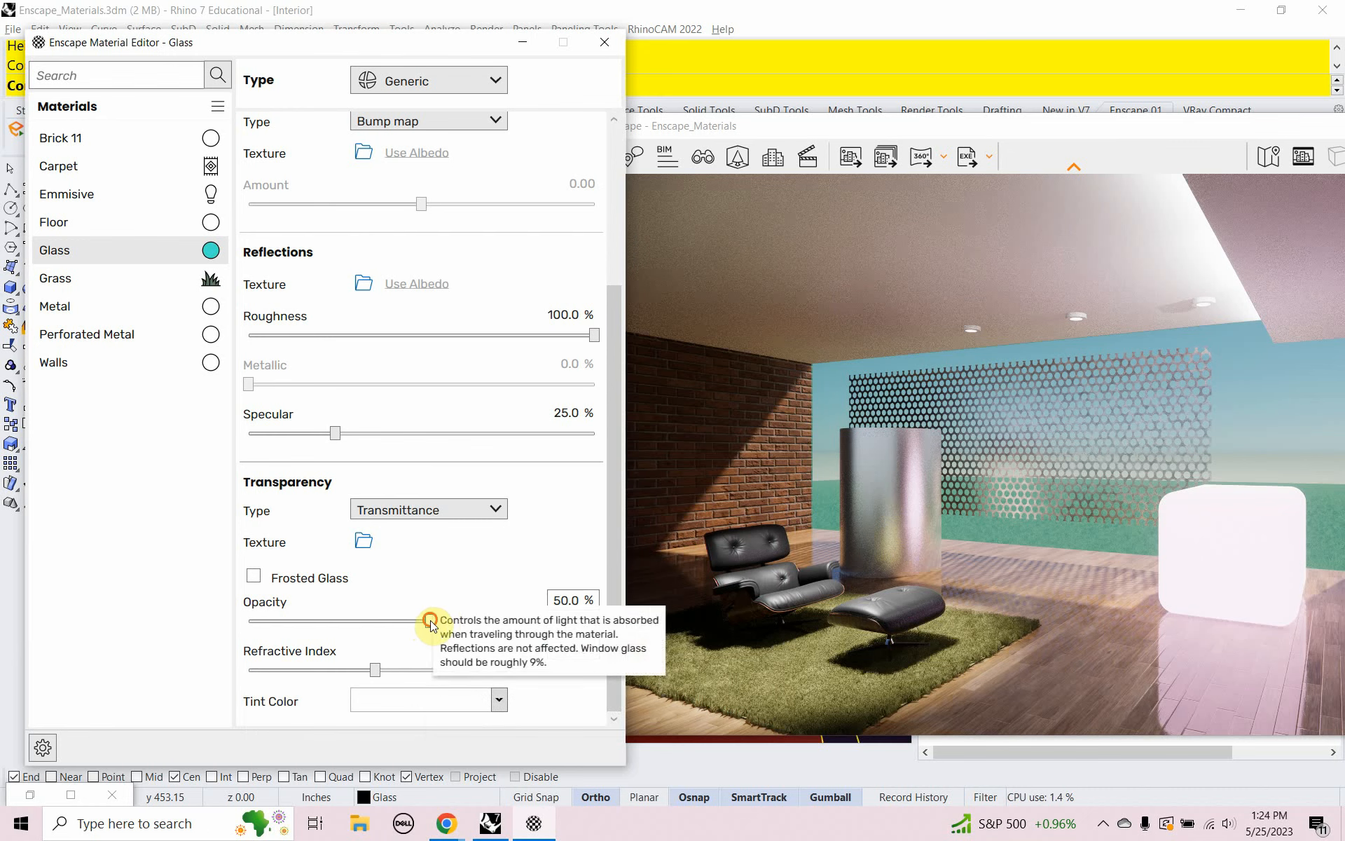
# Step: Lower the Glass material's opacity to about 47.1% and its roughness to about 10.7%
pyautogui.moveTo(430, 620)
pyautogui.mouseDown()
pyautogui.moveTo(303, 630)
pyautogui.moveTo(216, 616)
pyautogui.moveTo(610, 658)
pyautogui.moveTo(429, 609)
pyautogui.moveTo(384, 621)
pyautogui.moveTo(423, 620)
pyautogui.mouseUp()
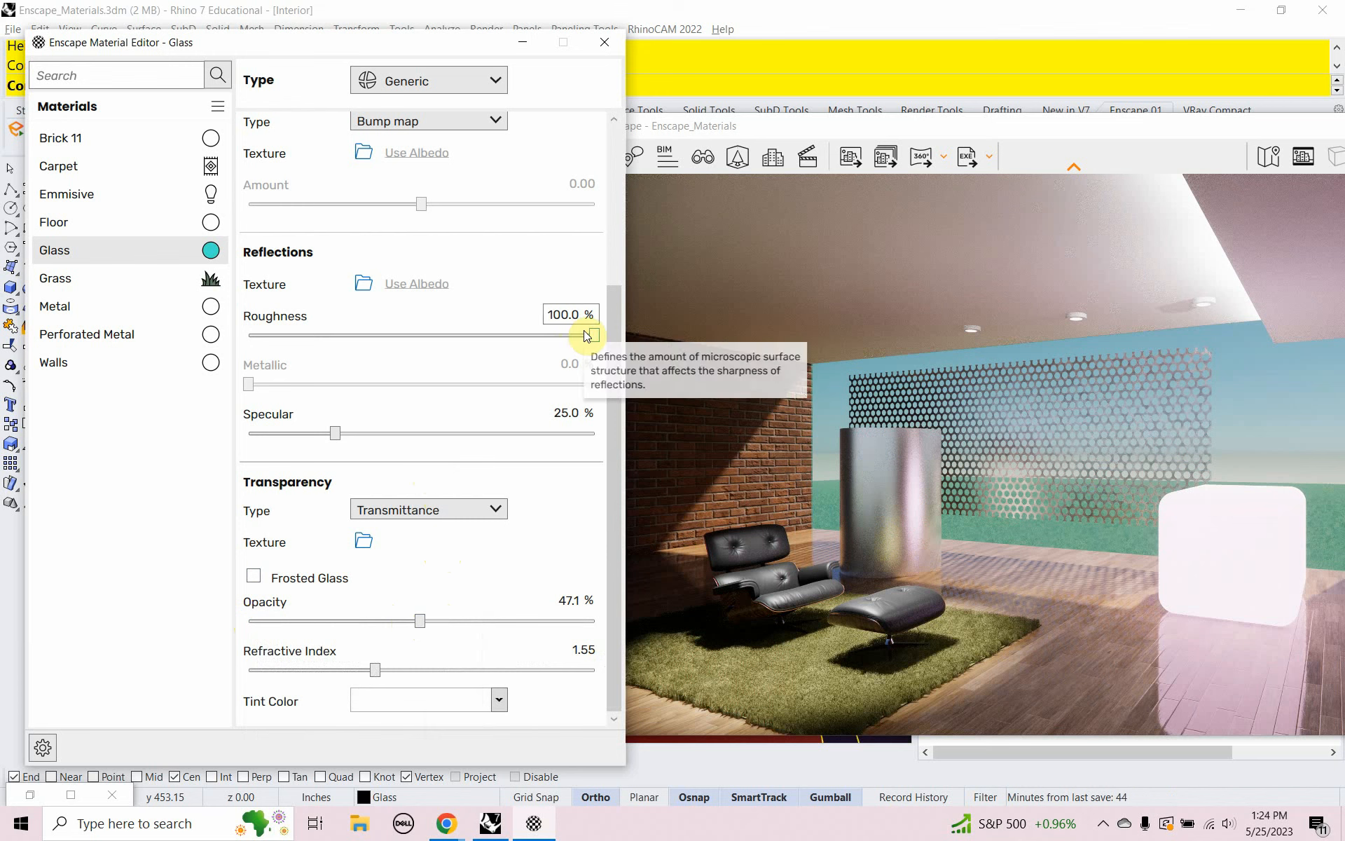
pyautogui.moveTo(594, 341); pyautogui.dragTo(283, 322)
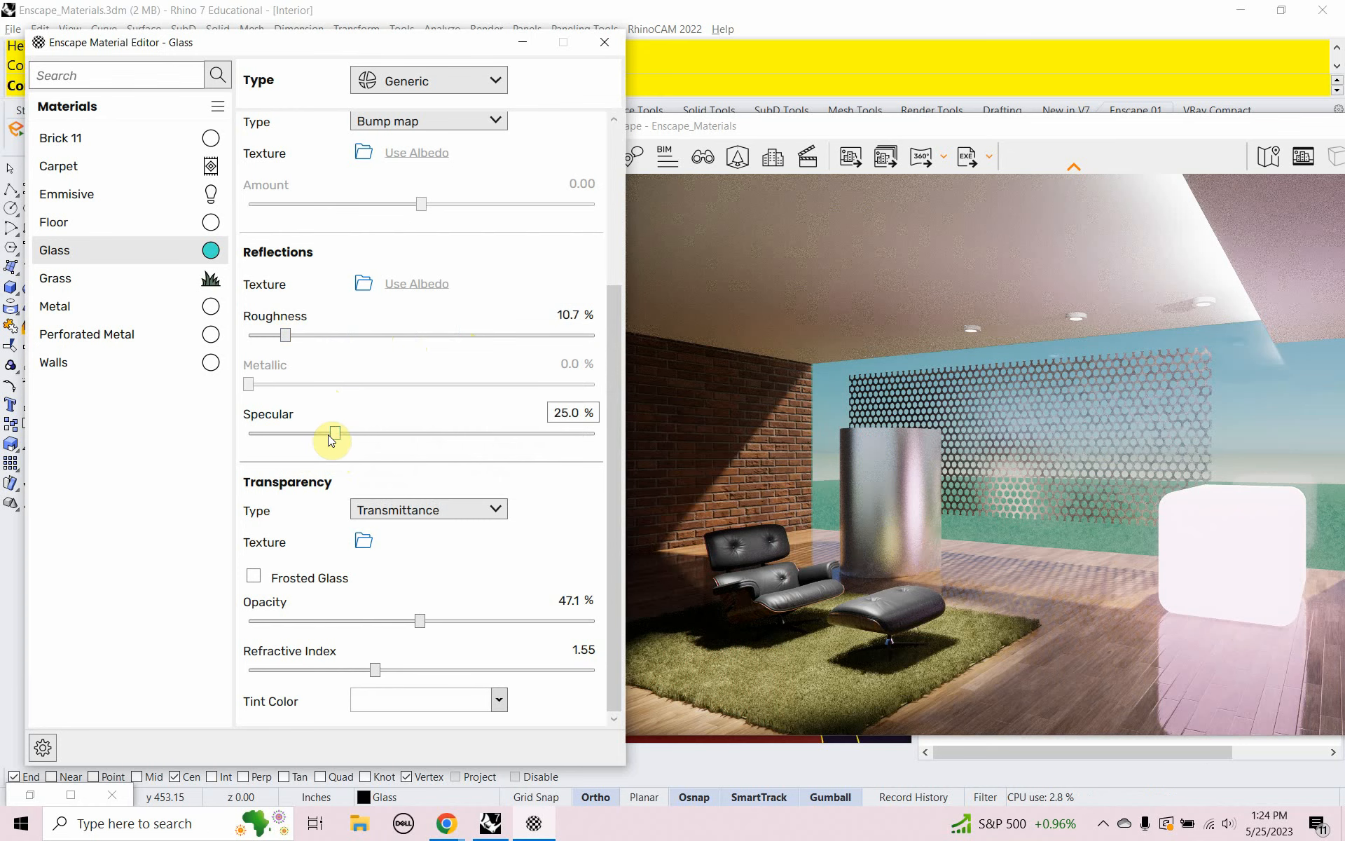
# Step: Raise the Glass material's specular value to about 91.6% and close the material editor
pyautogui.moveTo(335, 433); pyautogui.dragTo(562, 482)
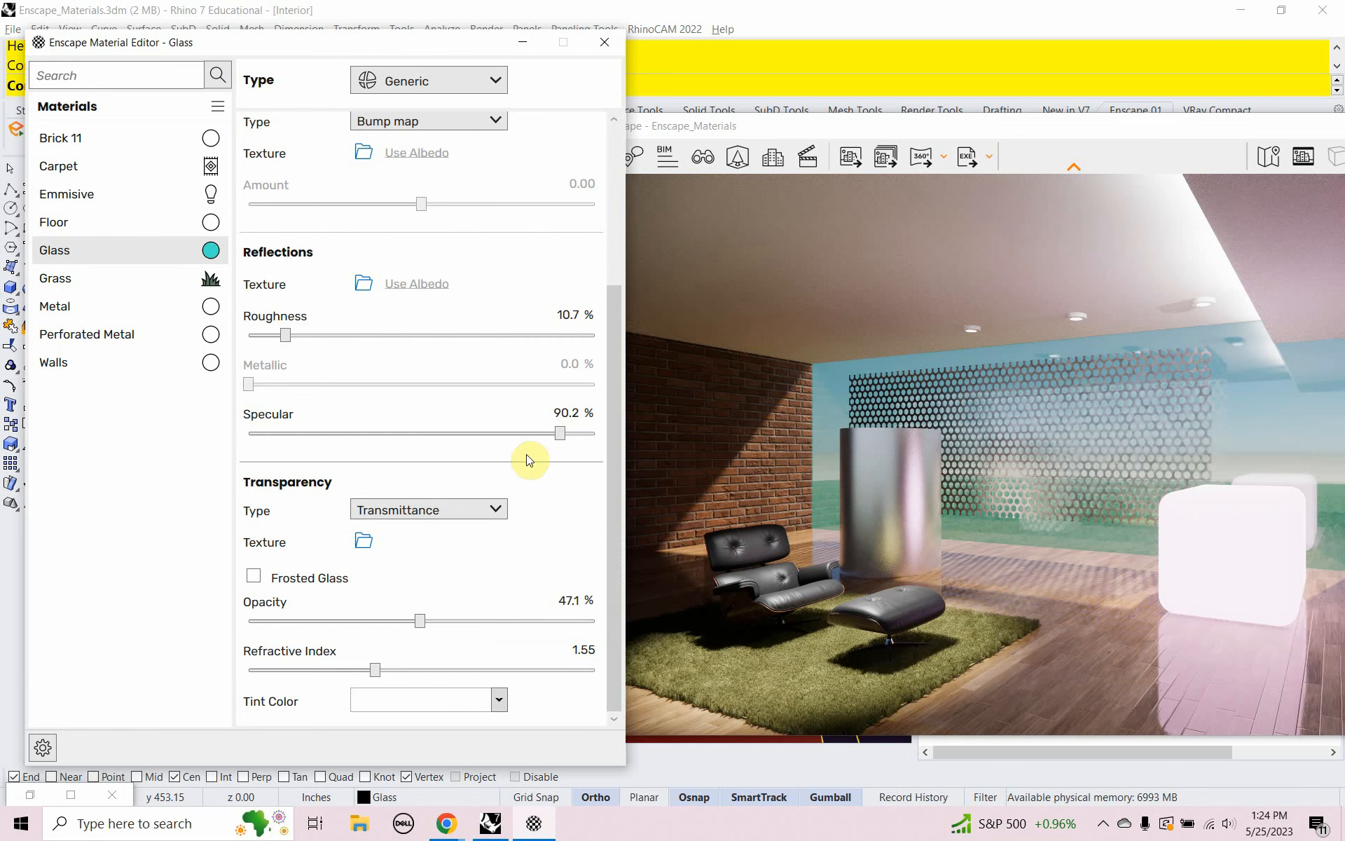
pyautogui.moveTo(564, 440); pyautogui.dragTo(570, 444)
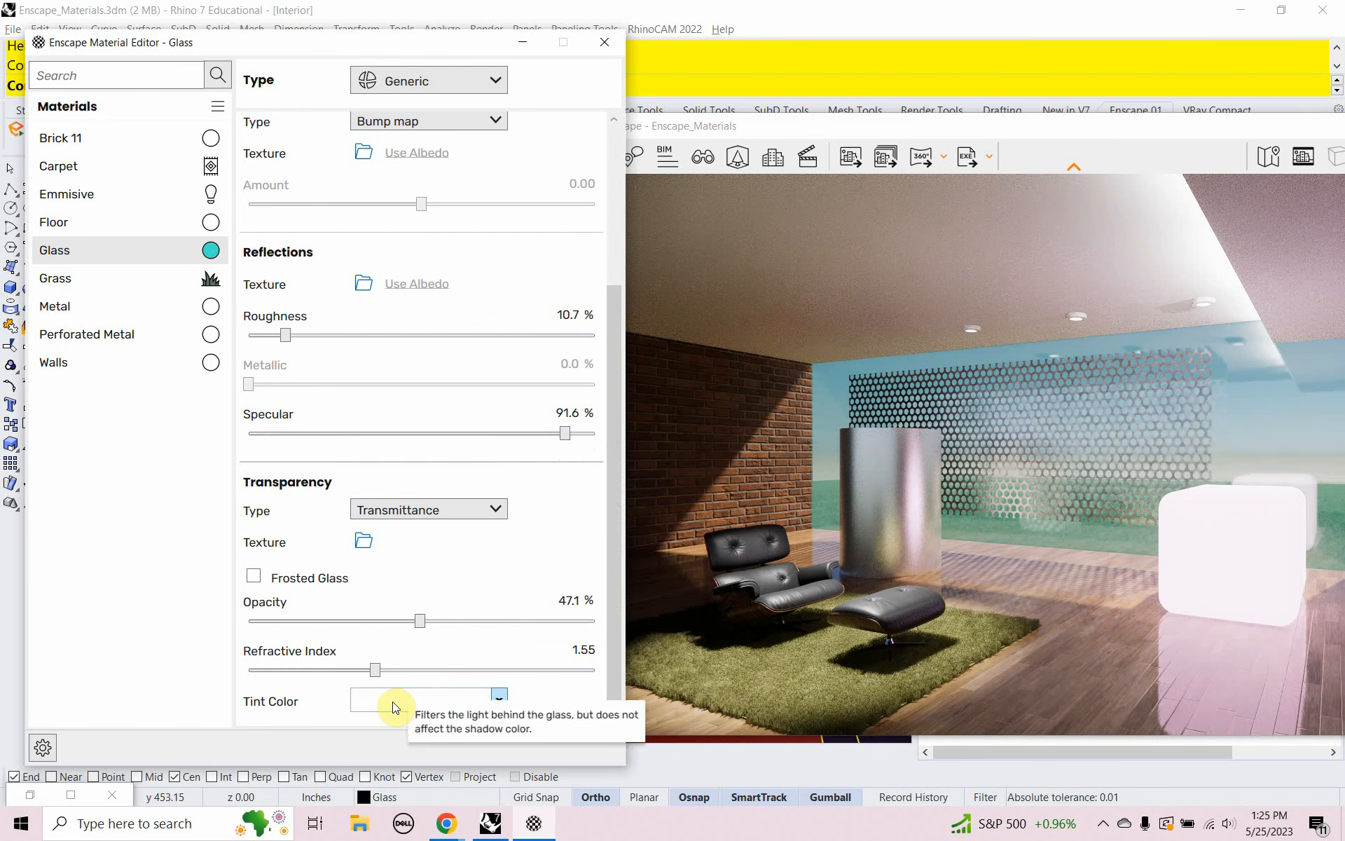
pyautogui.click(606, 42)
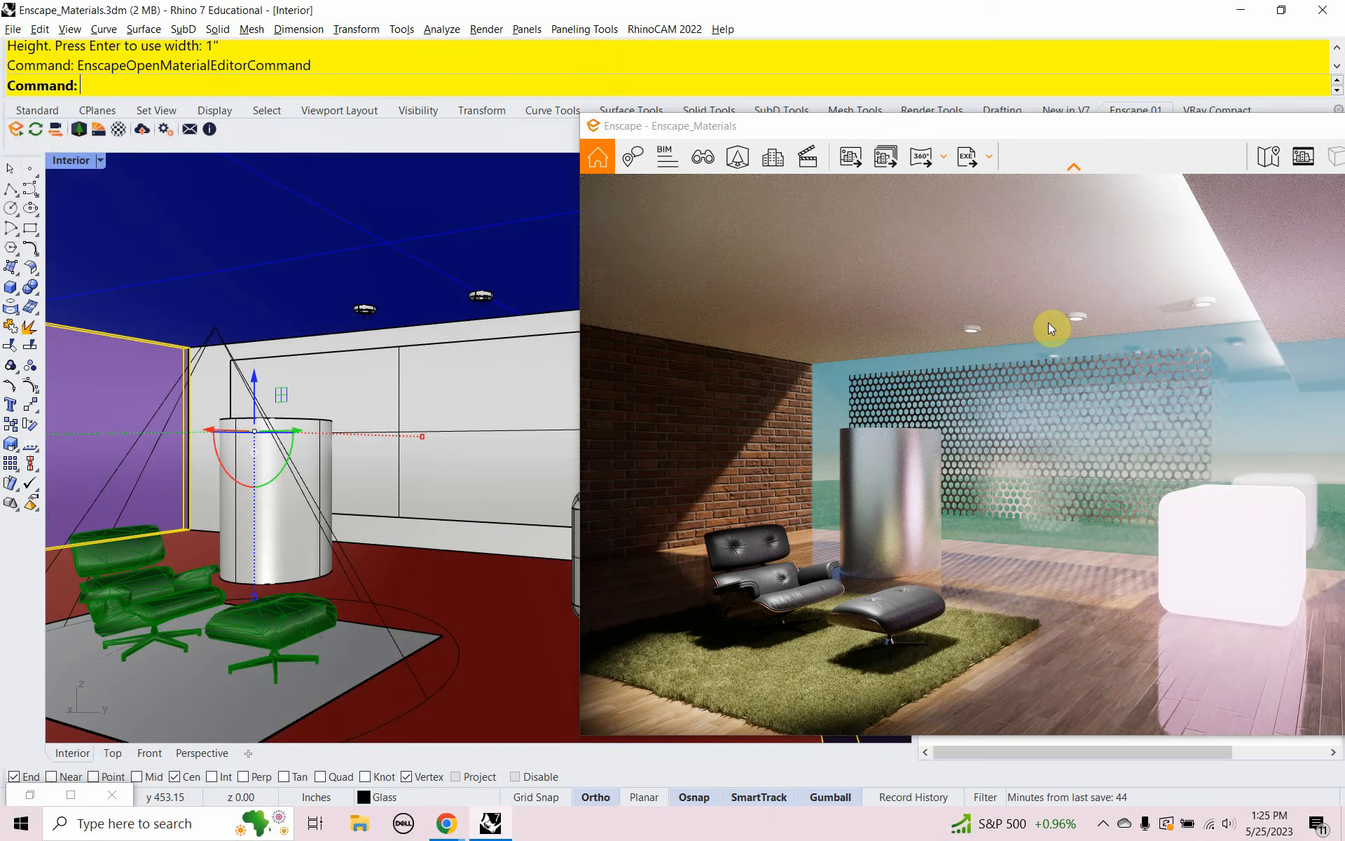
# Step: Assign the existing Metal material to the Recess Can layer
pyautogui.moveTo(1069, 135); pyautogui.dragTo(730, 87)
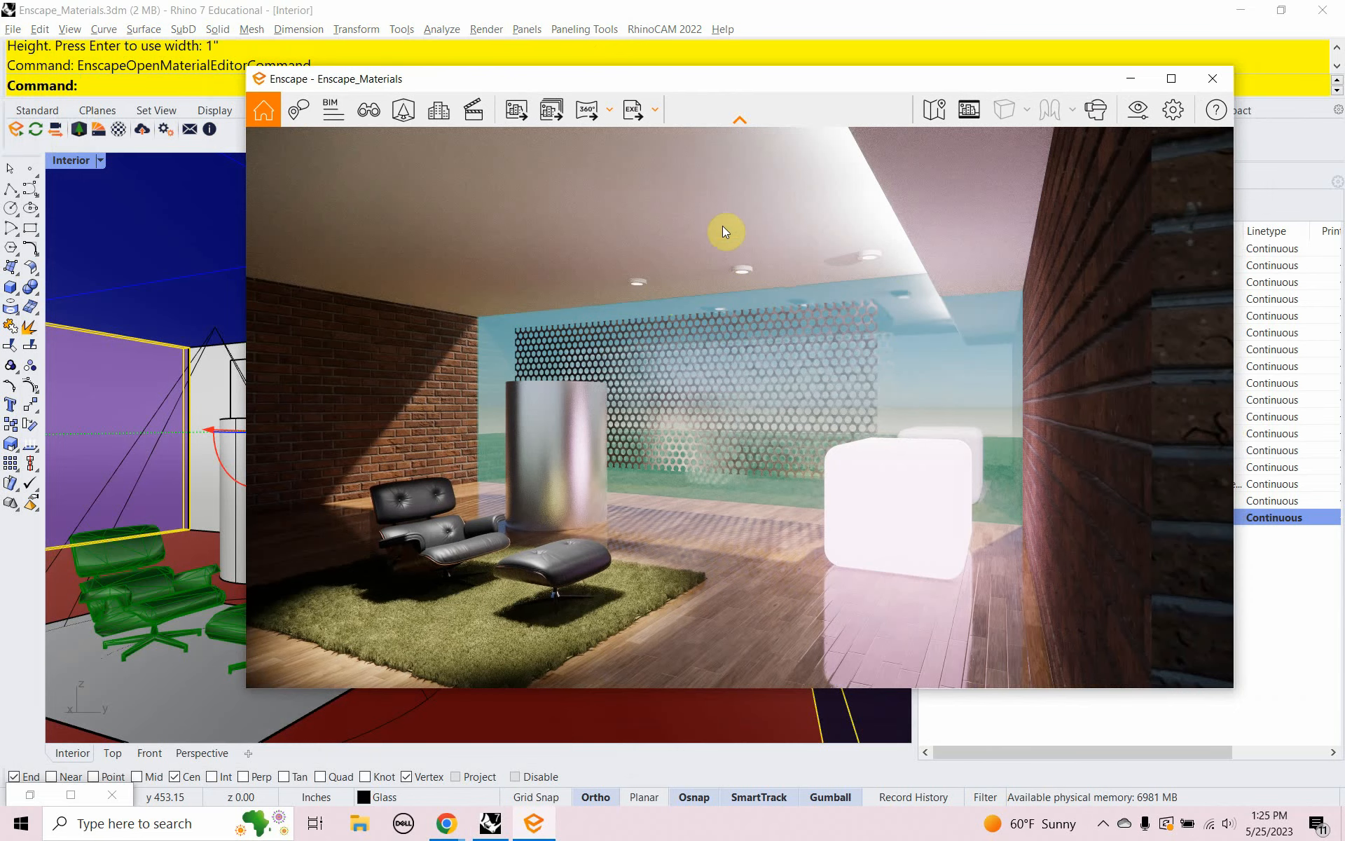
pyautogui.moveTo(844, 91); pyautogui.dragTo(479, 124)
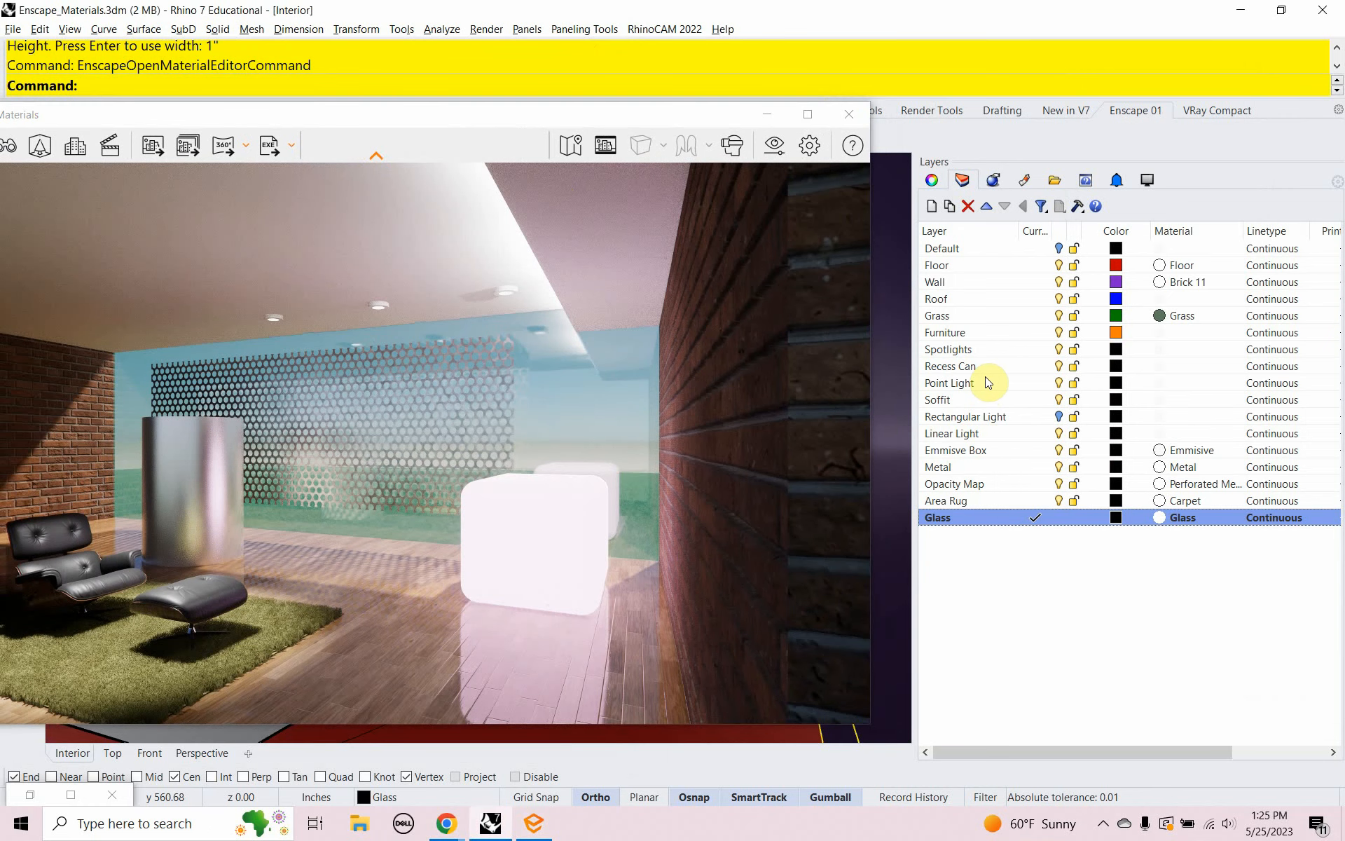
pyautogui.click(1059, 367)
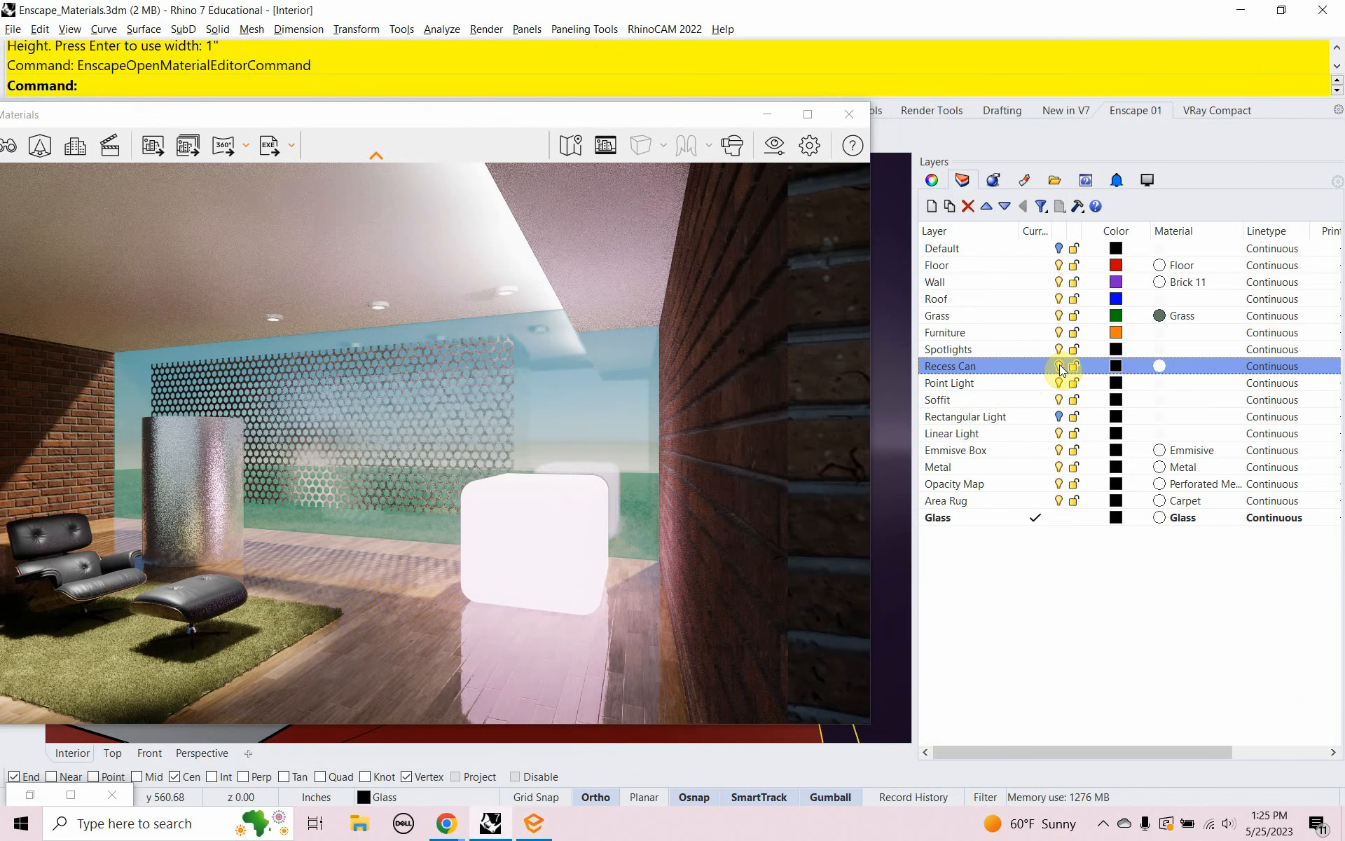
pyautogui.click(1161, 365)
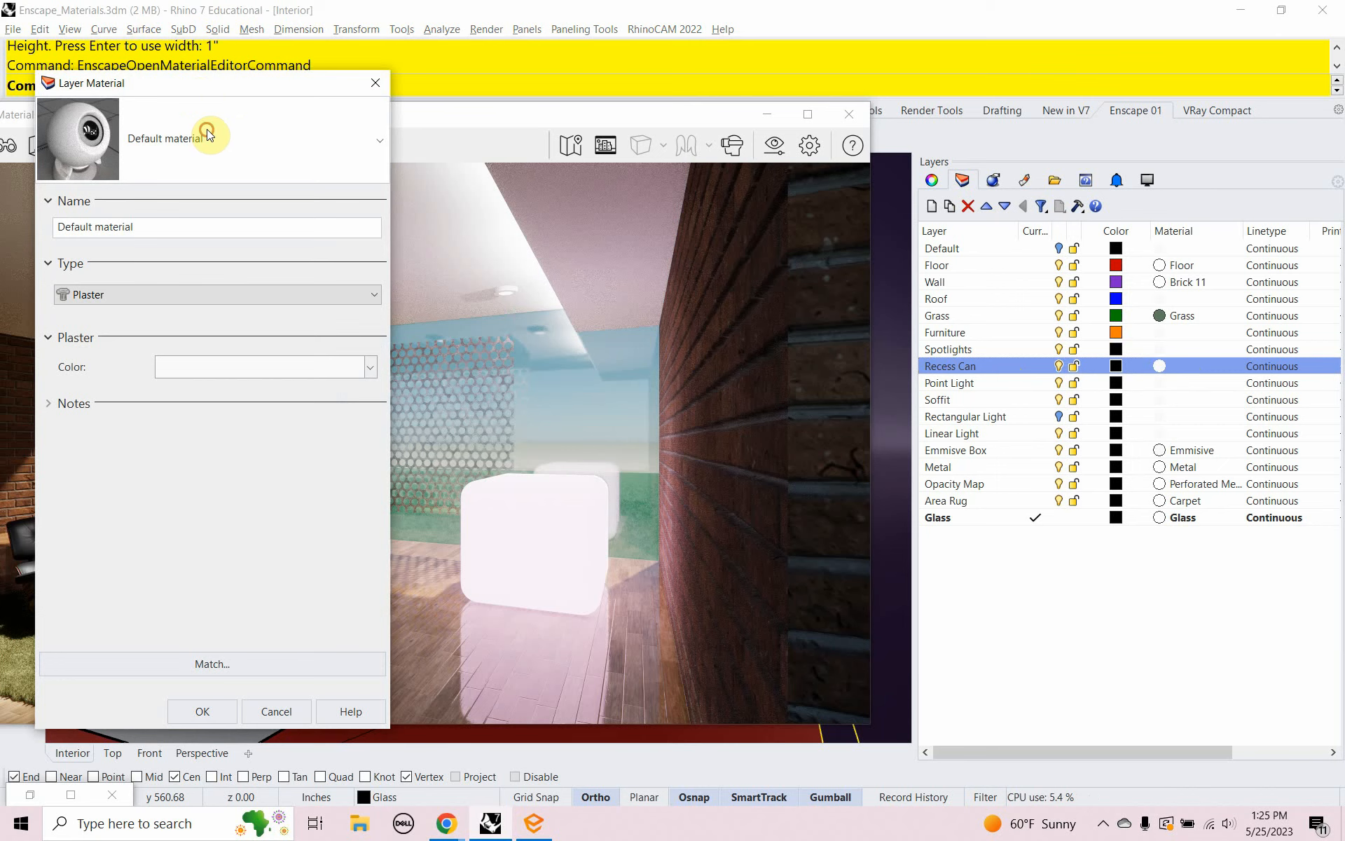
pyautogui.click(208, 129)
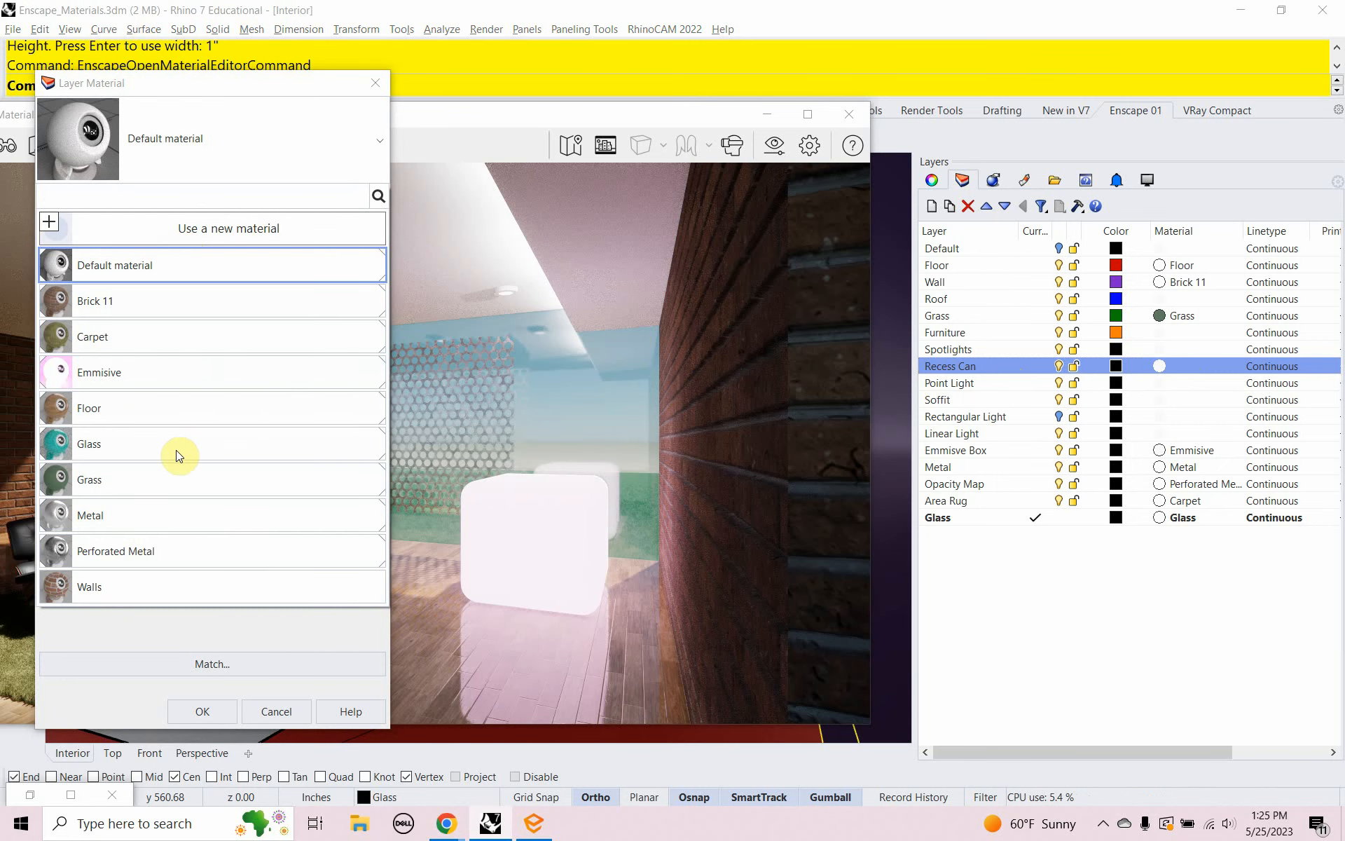
pyautogui.click(146, 525)
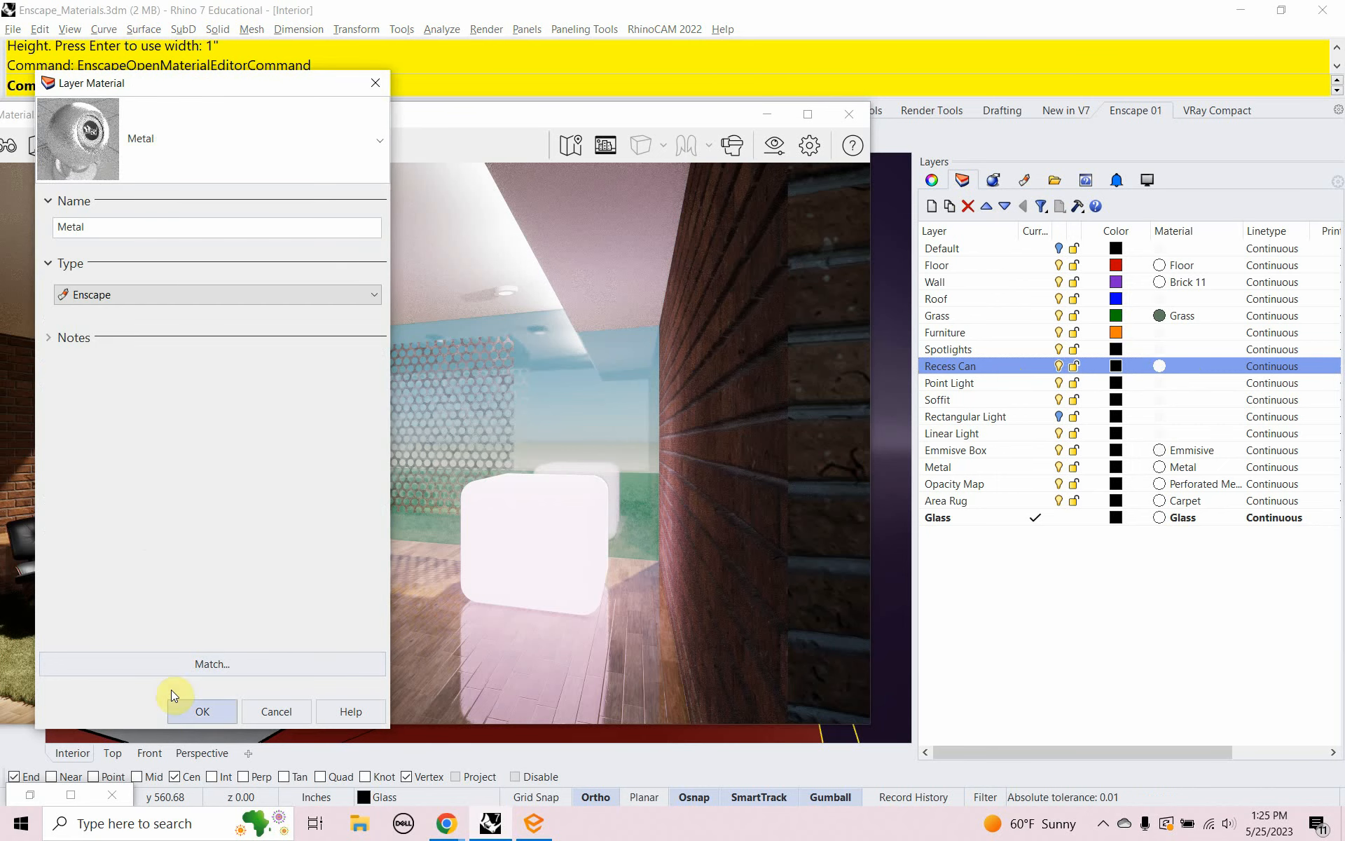
pyautogui.click(196, 711)
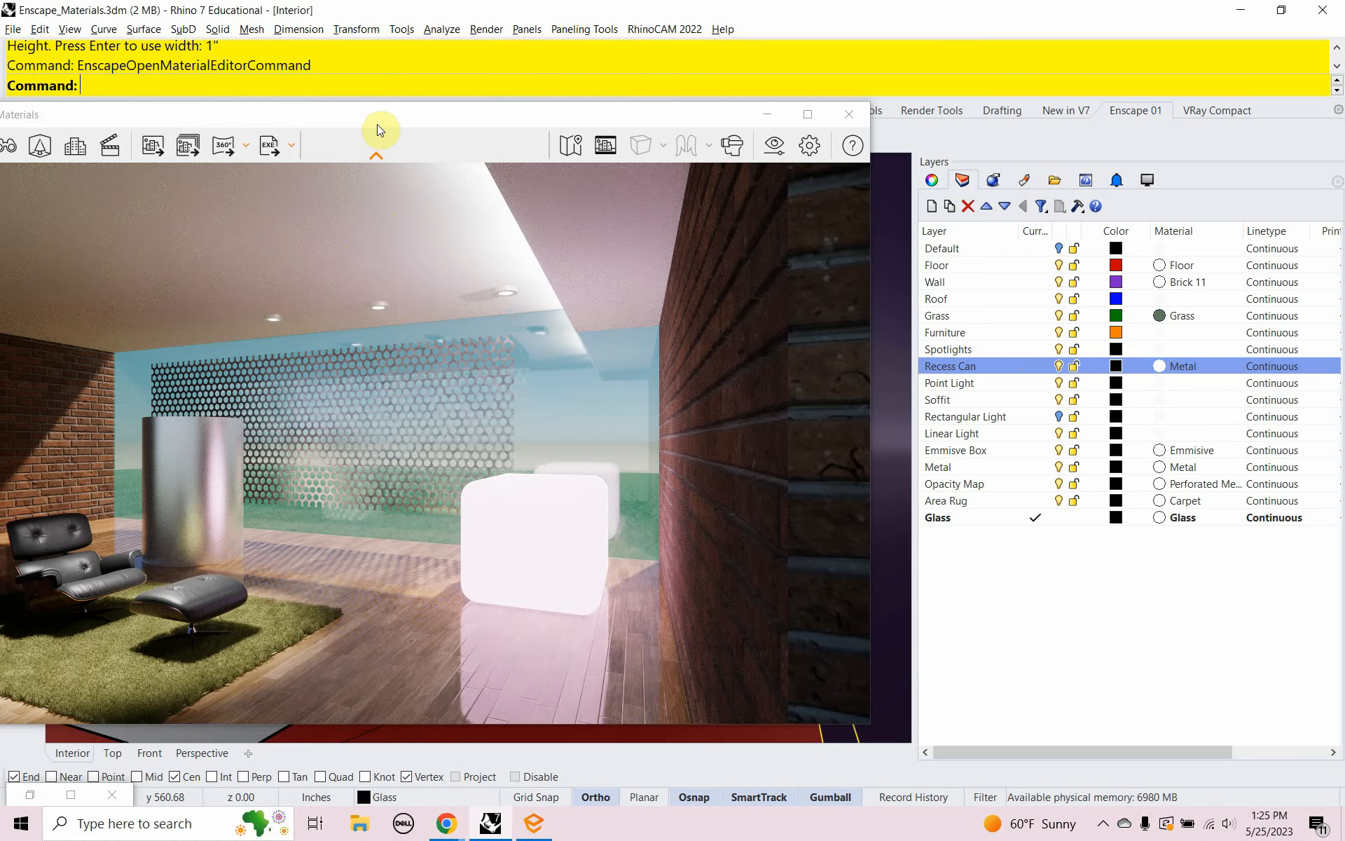
pyautogui.moveTo(379, 125); pyautogui.dragTo(659, 140)
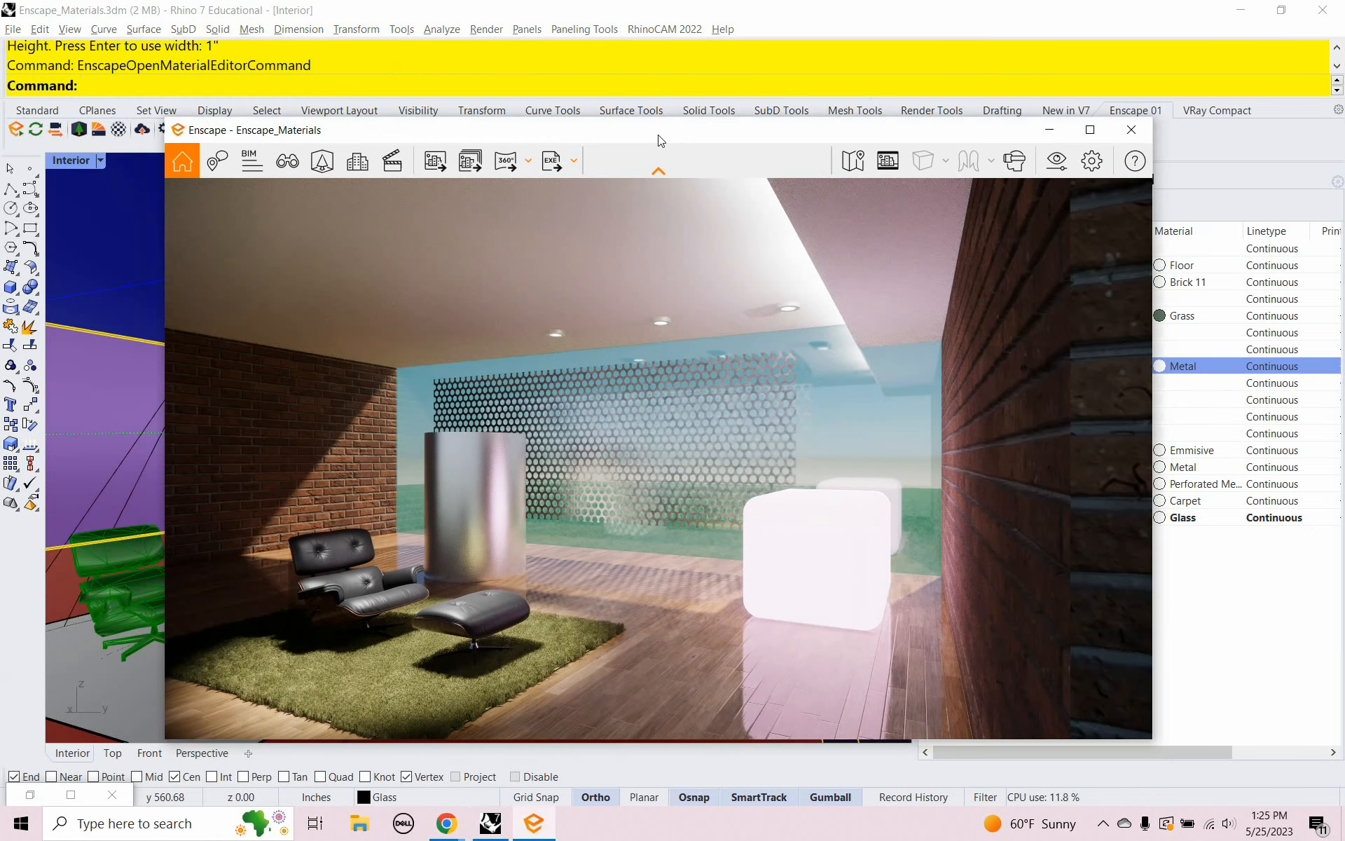
# Step: Check the topic list in Grasshopper and set the Enscape camera exposure to 54%
pyautogui.click(27, 797)
pyautogui.click(29, 798)
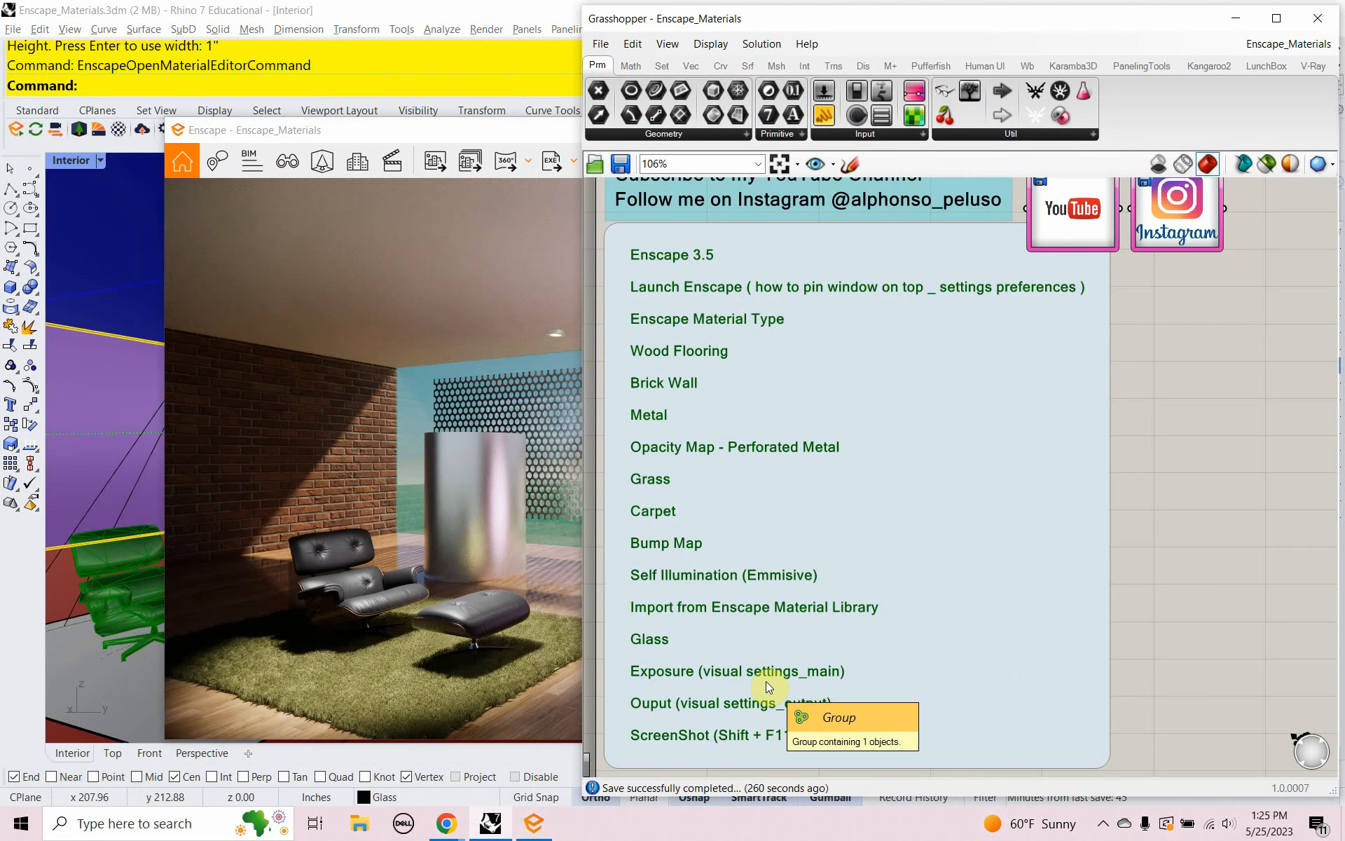
pyautogui.click(499, 135)
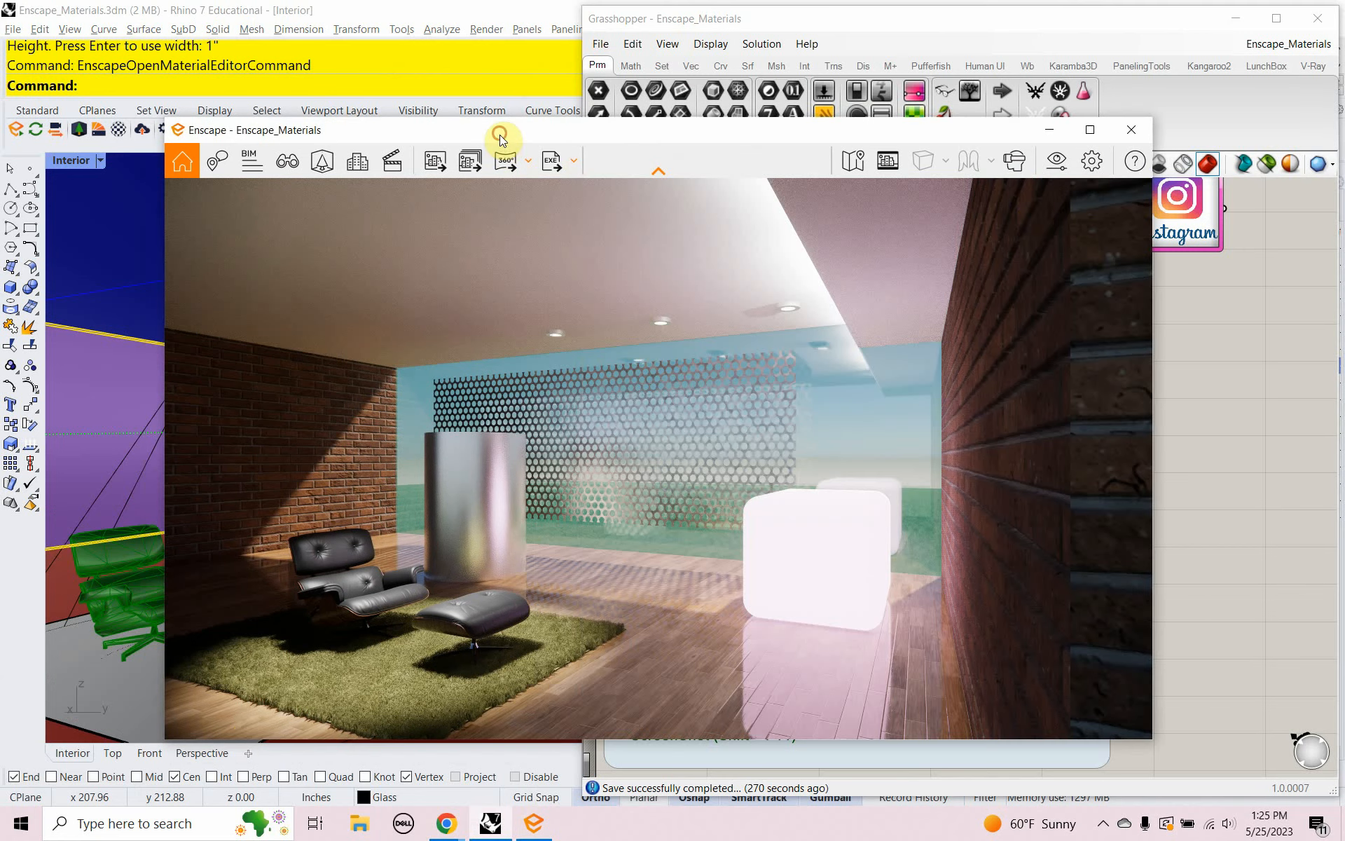
pyautogui.click(1058, 165)
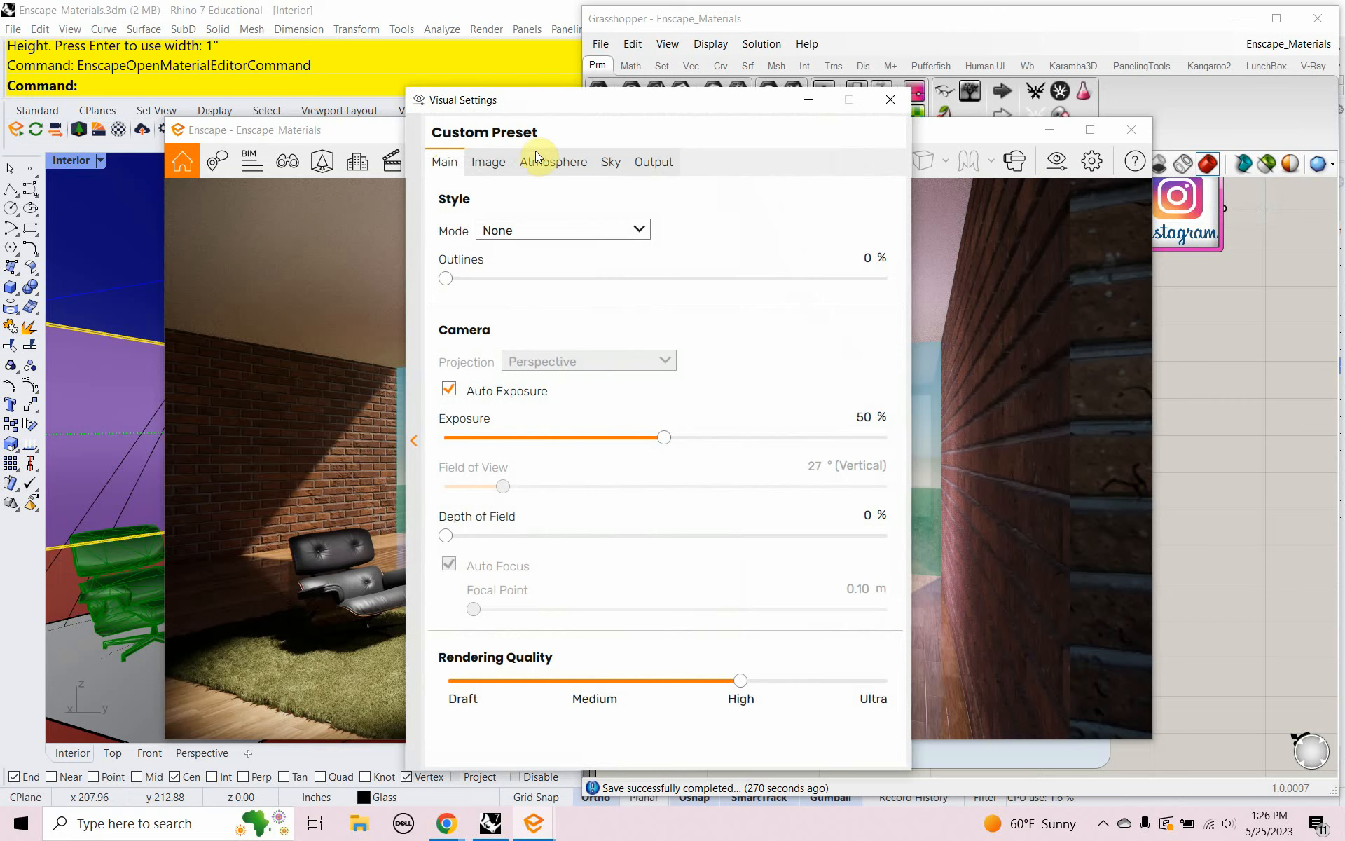
pyautogui.moveTo(541, 102); pyautogui.dragTo(956, 118)
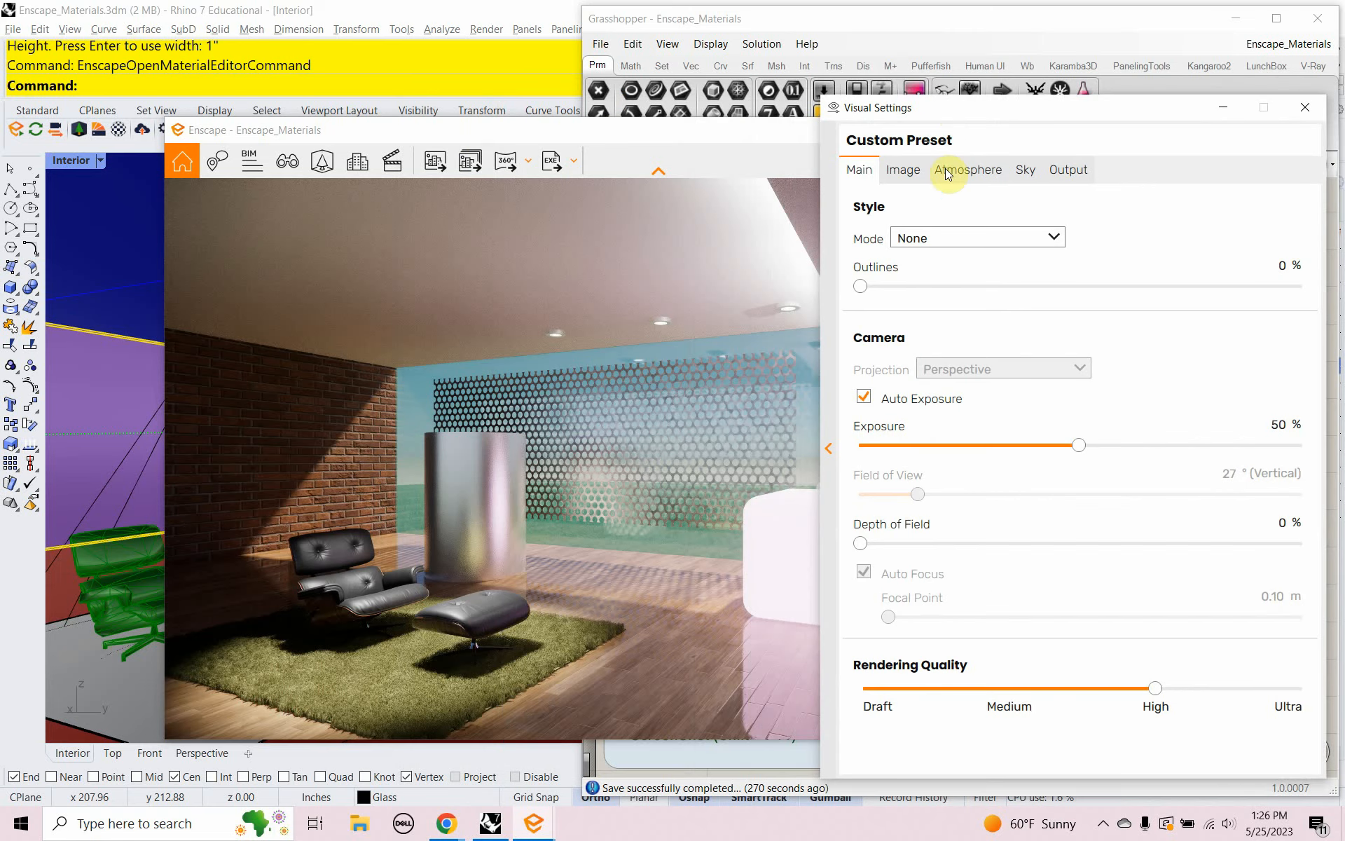
pyautogui.moveTo(1080, 447); pyautogui.dragTo(1098, 477)
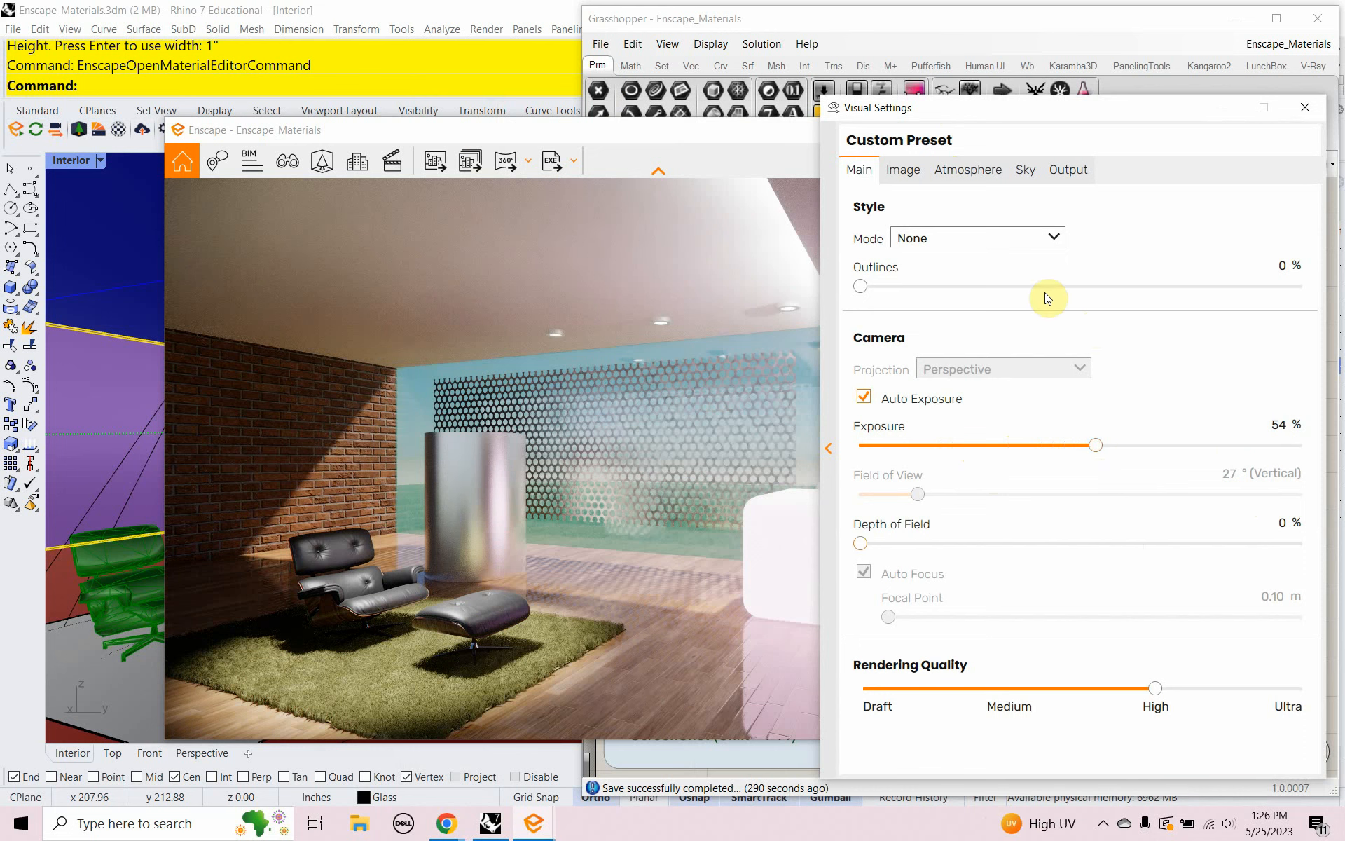
pyautogui.click(1291, 108)
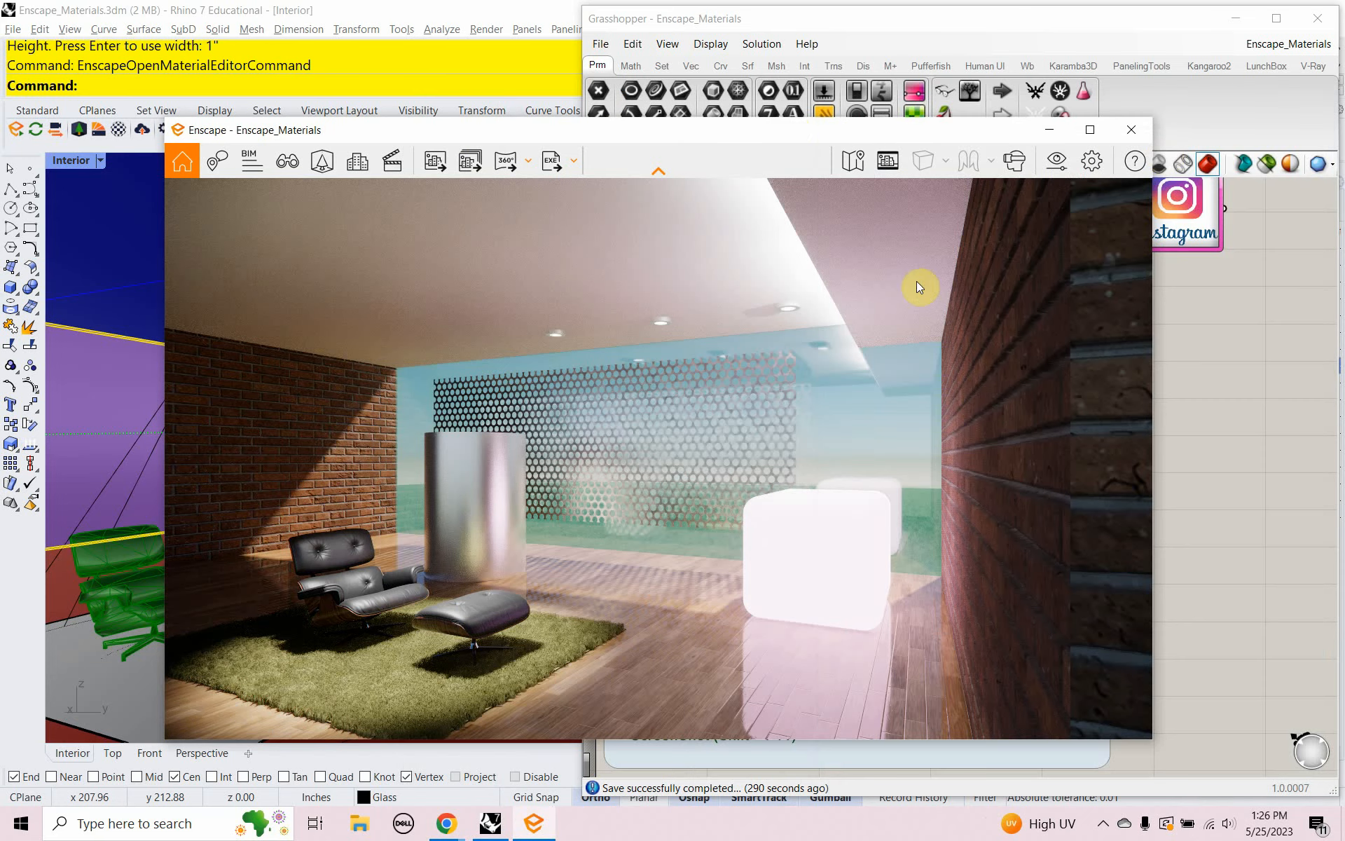
# Step: Try the Full HD and Ultra HD output resolutions and return to Custom at 2500 × 1500
pyautogui.moveTo(783, 133); pyautogui.dragTo(772, 162)
pyautogui.click(1052, 185)
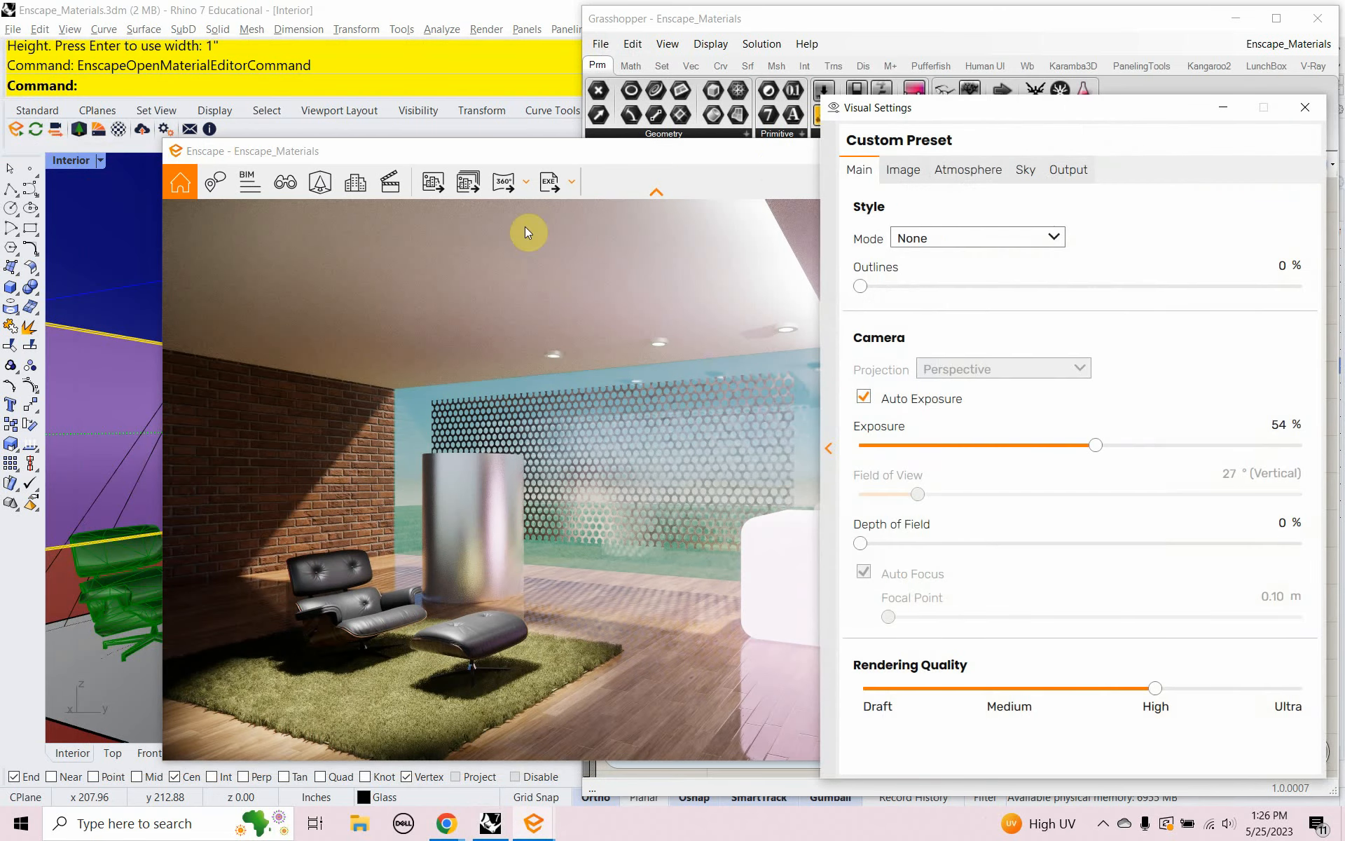
pyautogui.click(1069, 181)
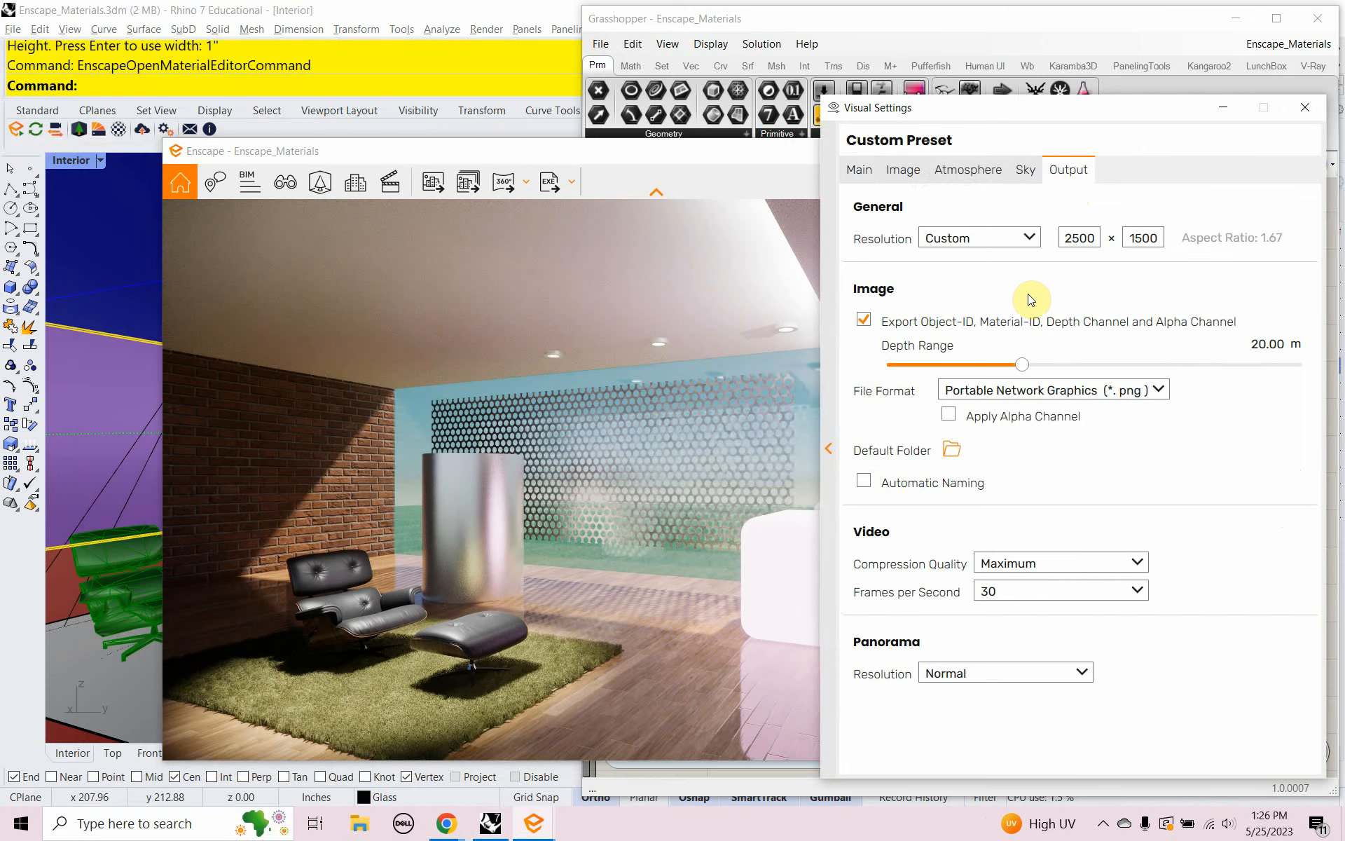
pyautogui.moveTo(697, 153); pyautogui.dragTo(402, 123)
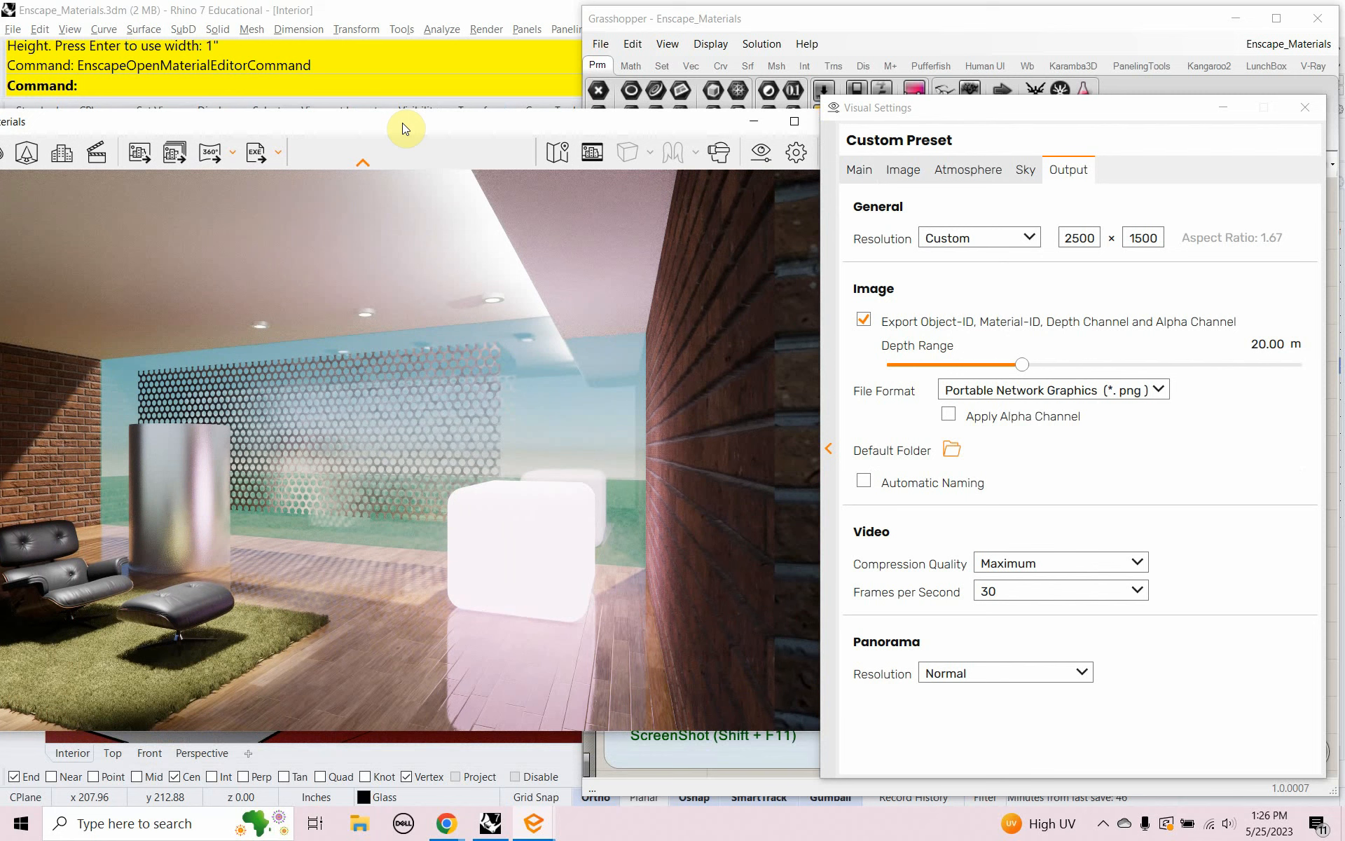
pyautogui.click(1027, 239)
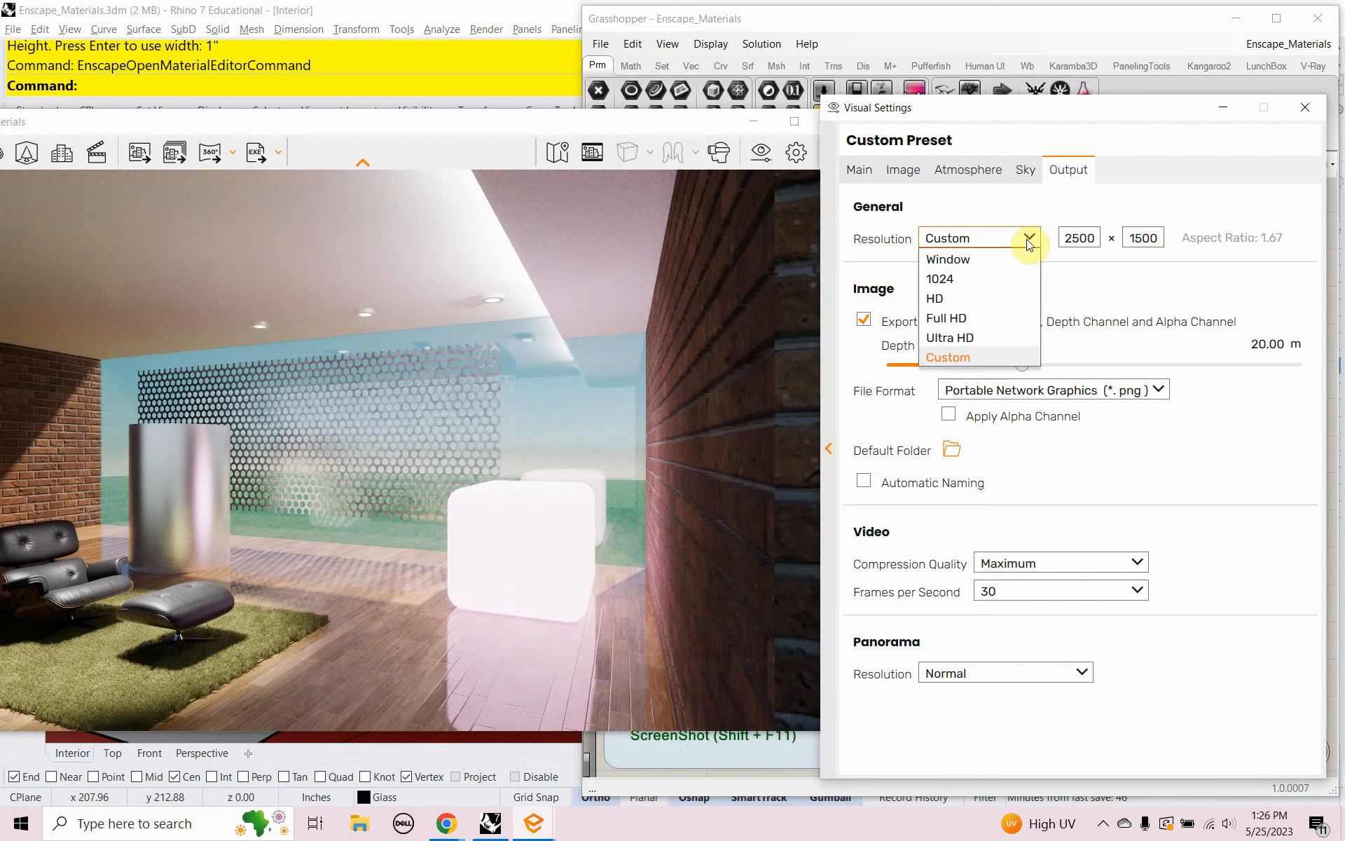
pyautogui.click(1009, 318)
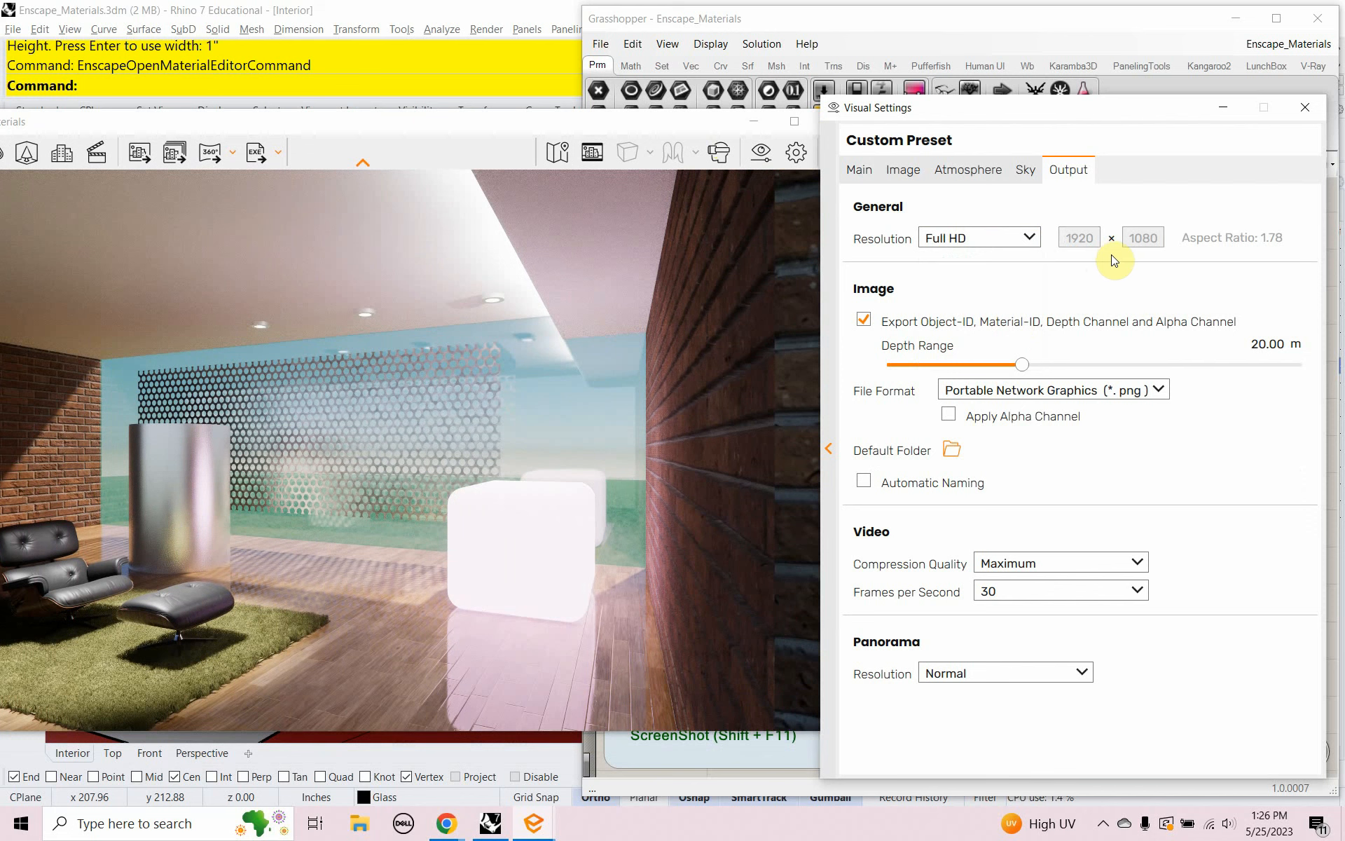
pyautogui.click(1030, 238)
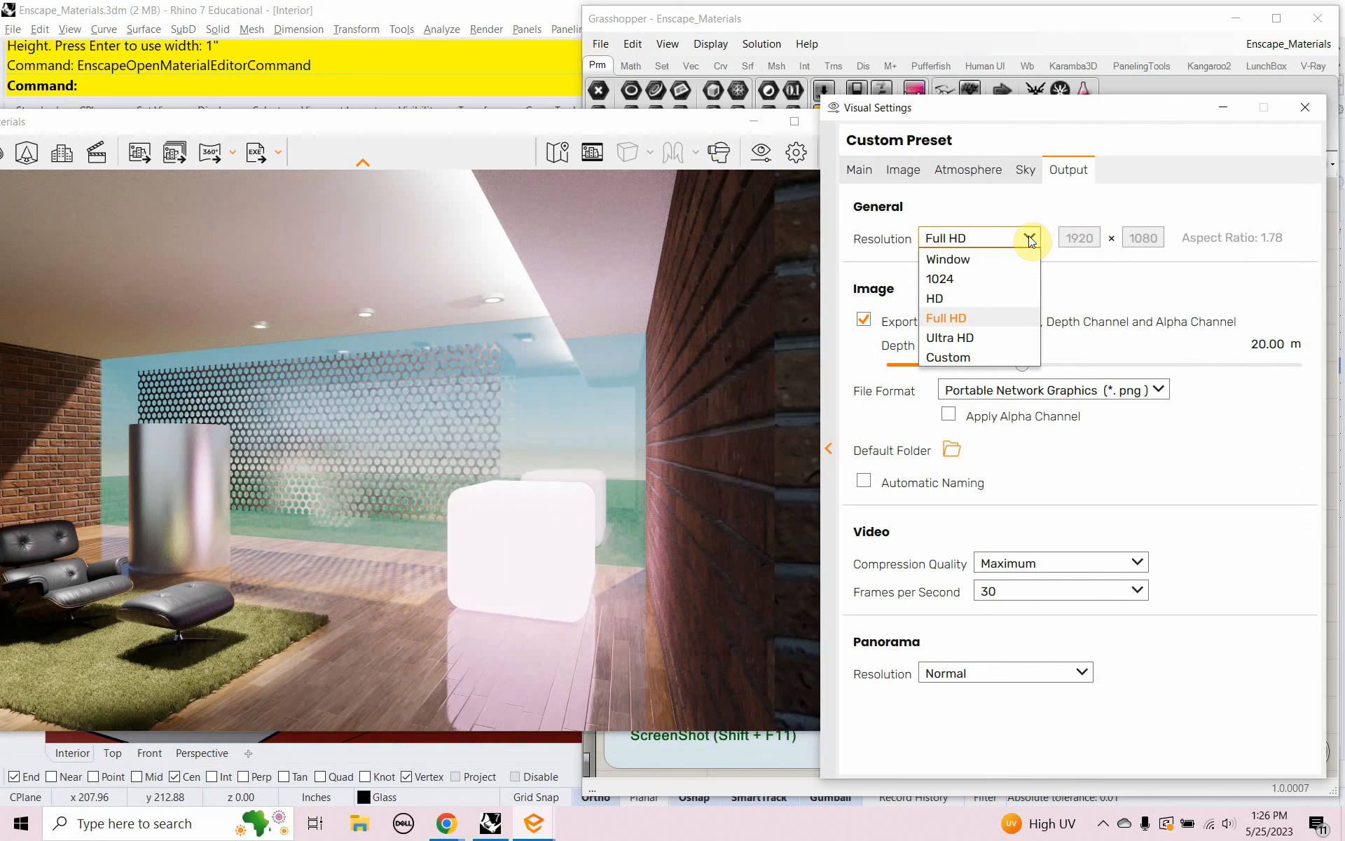
pyautogui.click(1004, 334)
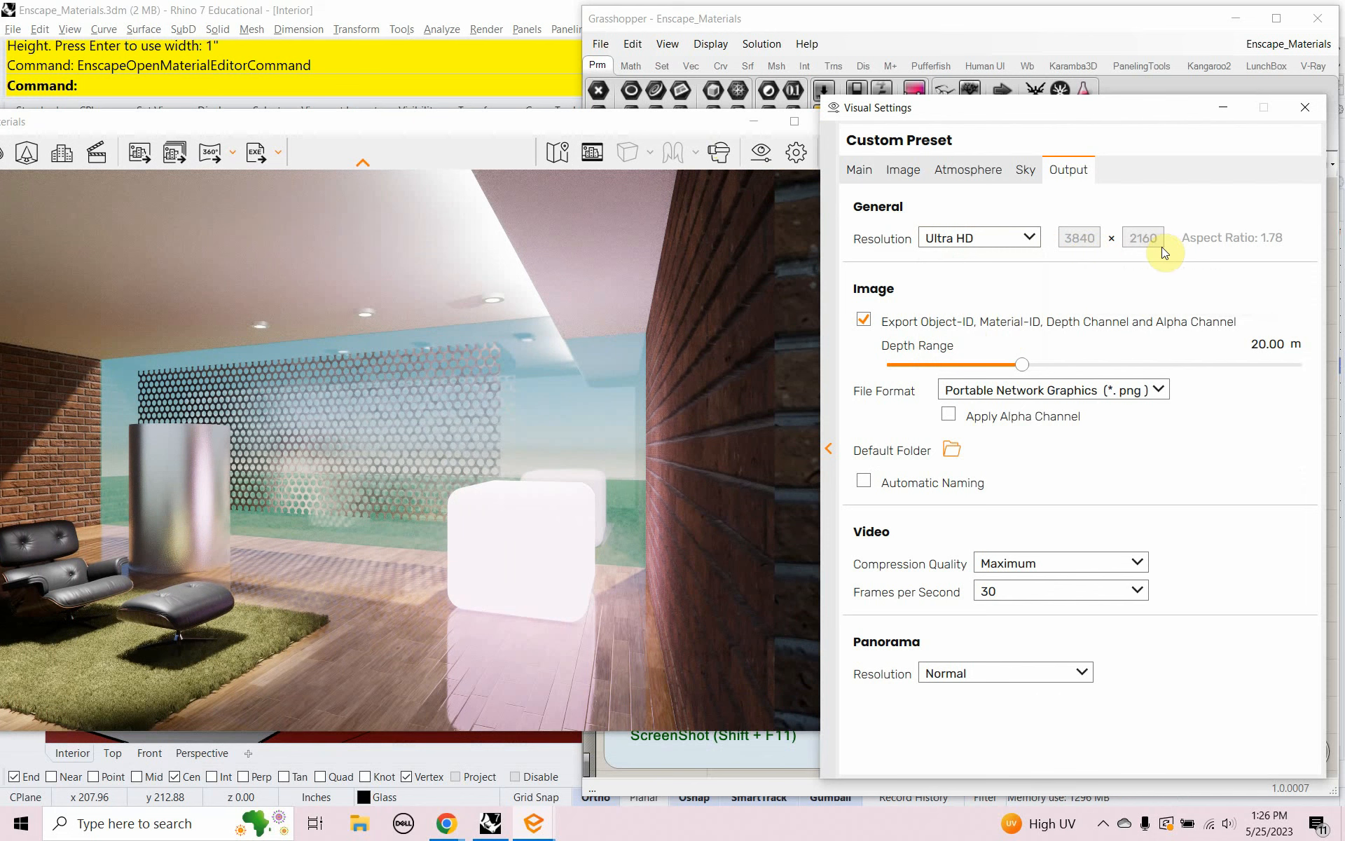
pyautogui.click(1028, 237)
pyautogui.click(1016, 352)
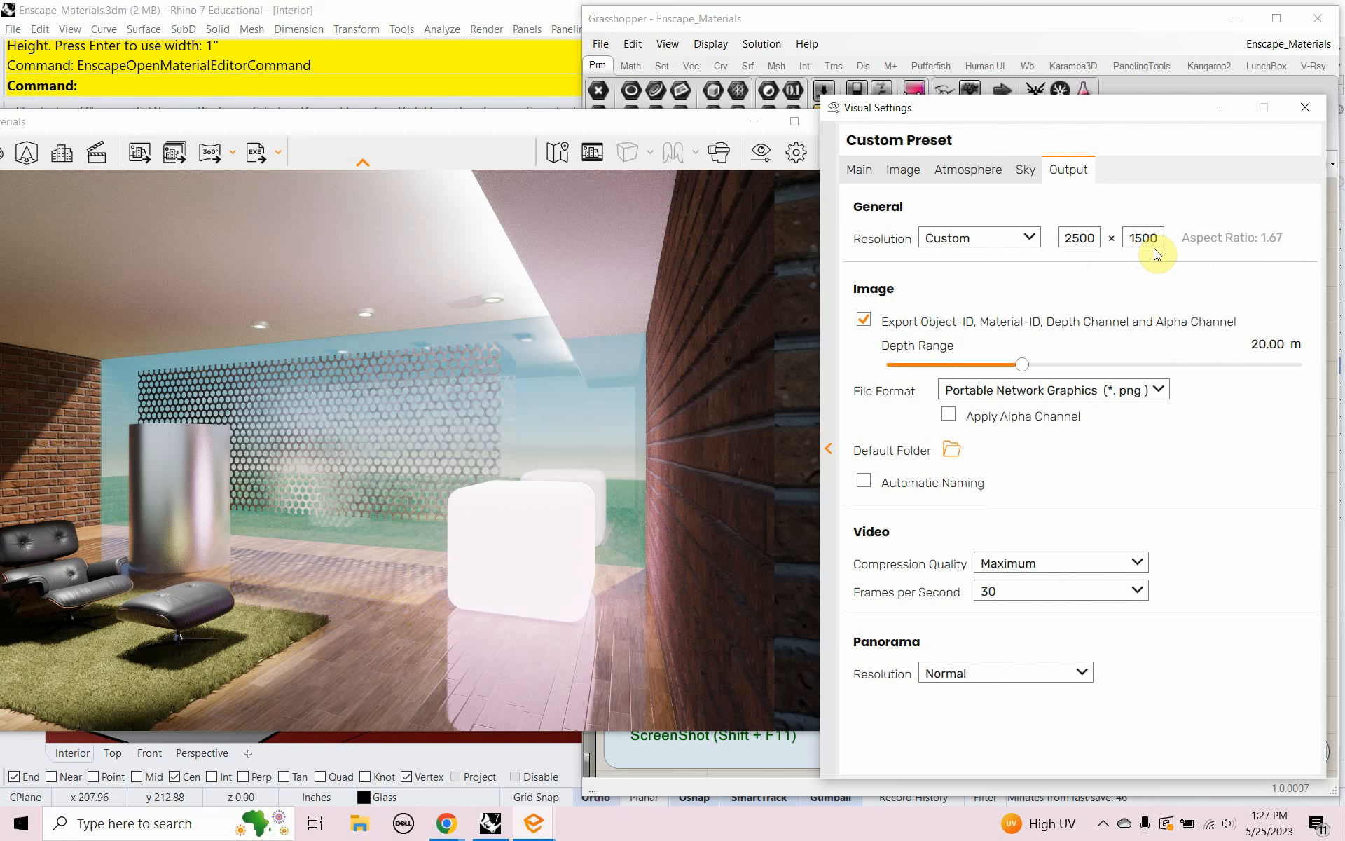
pyautogui.click(1298, 111)
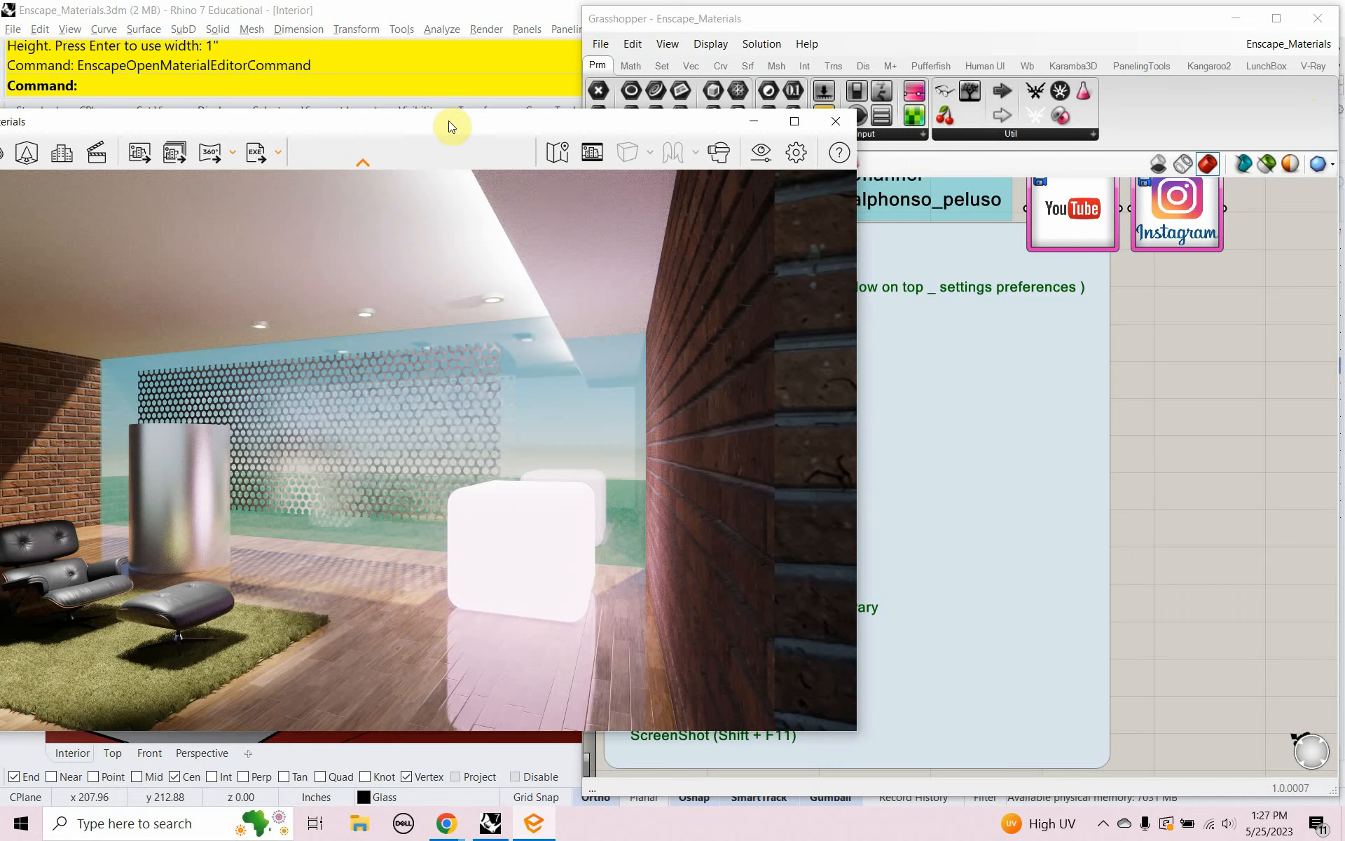
pyautogui.moveTo(449, 121); pyautogui.dragTo(861, 138)
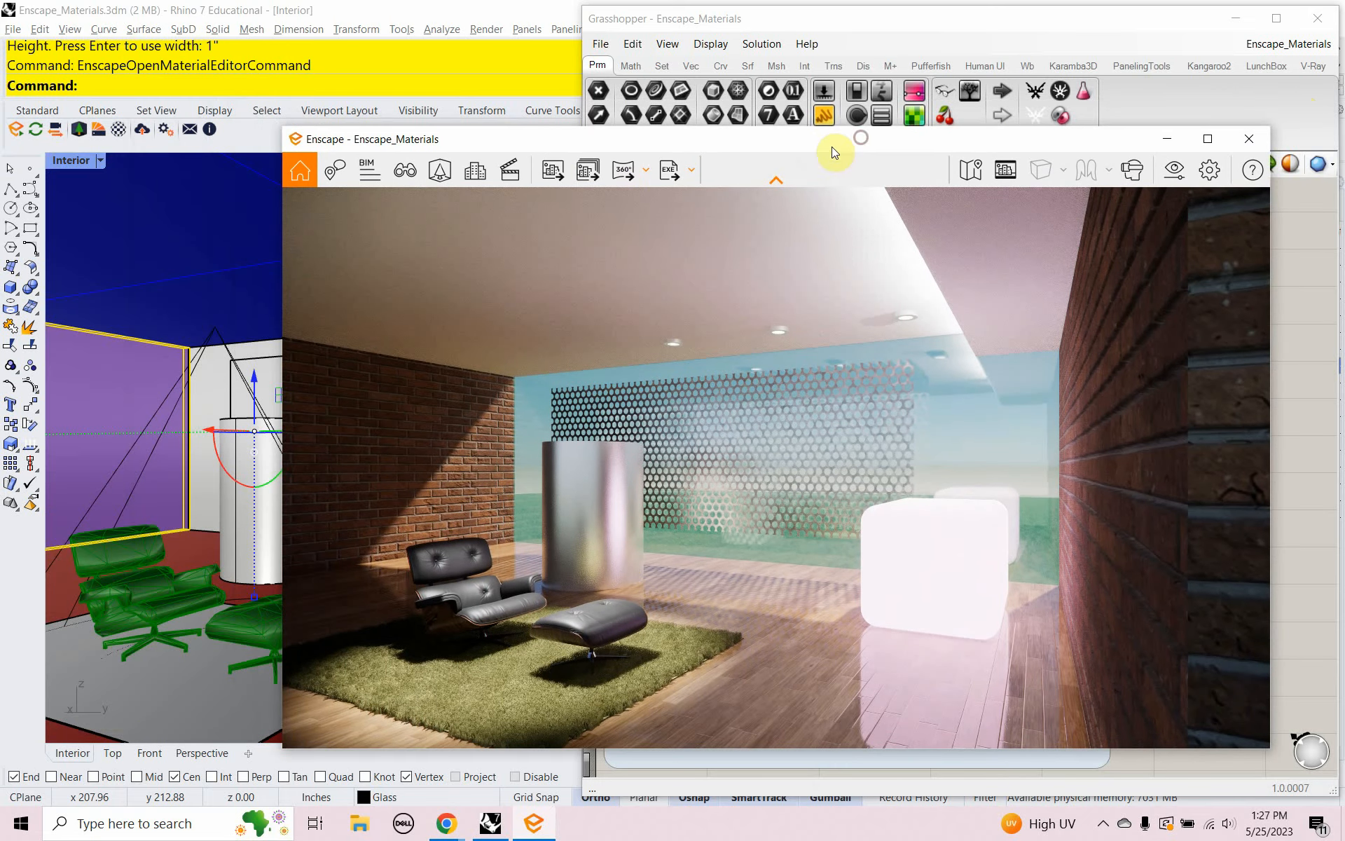
pyautogui.click(551, 171)
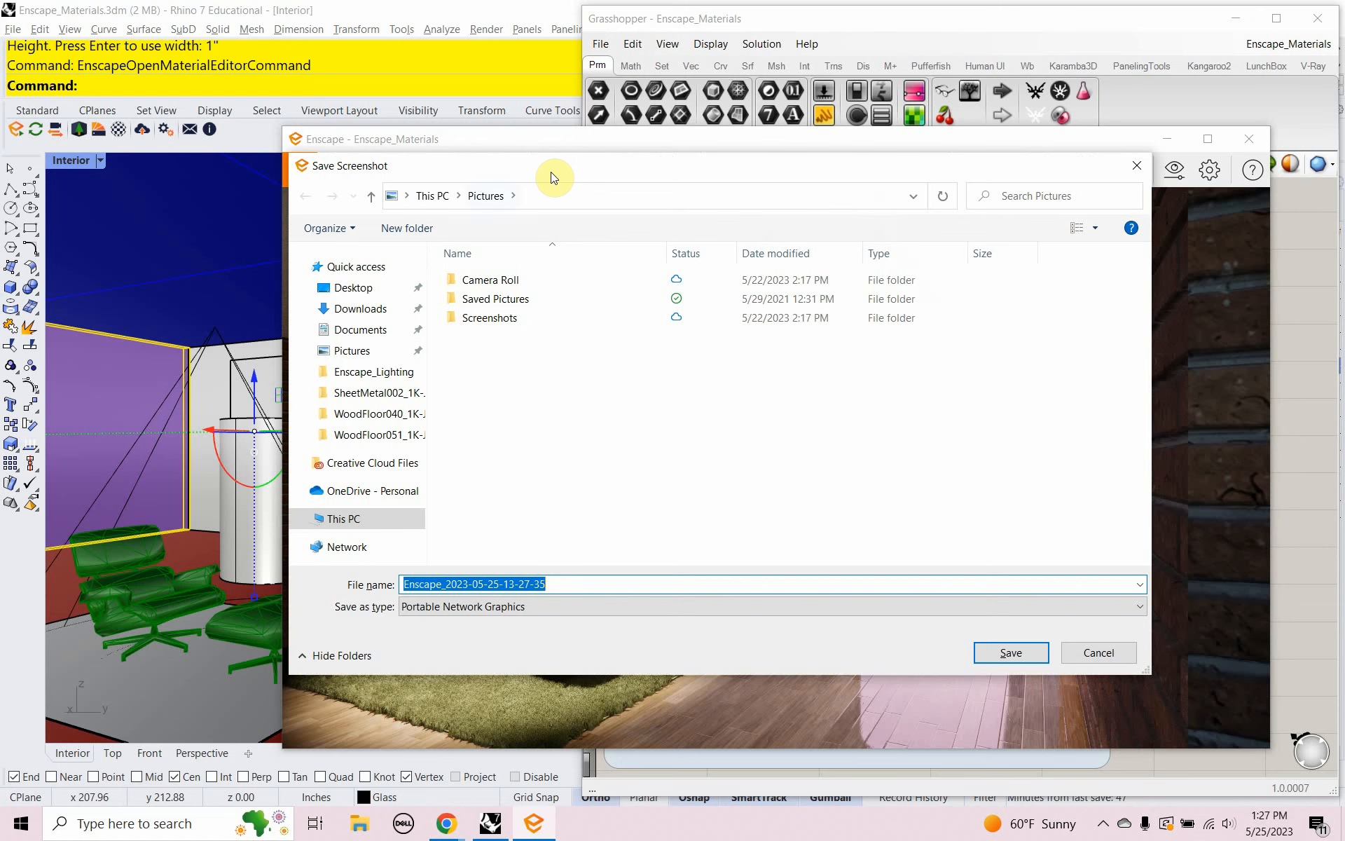
pyautogui.click(355, 338)
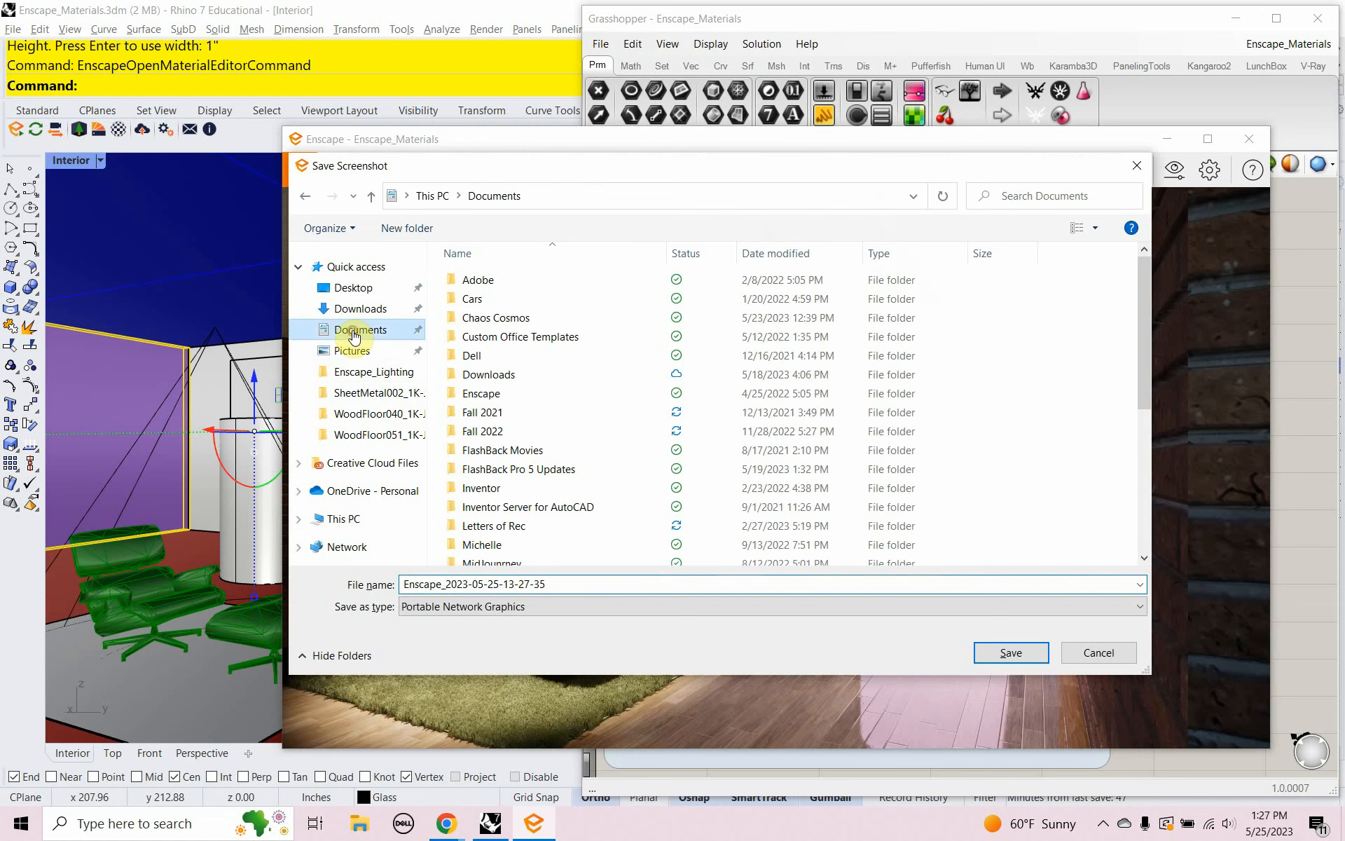
pyautogui.scroll(-3, 537, 504)
pyautogui.scroll(-2, 535, 499)
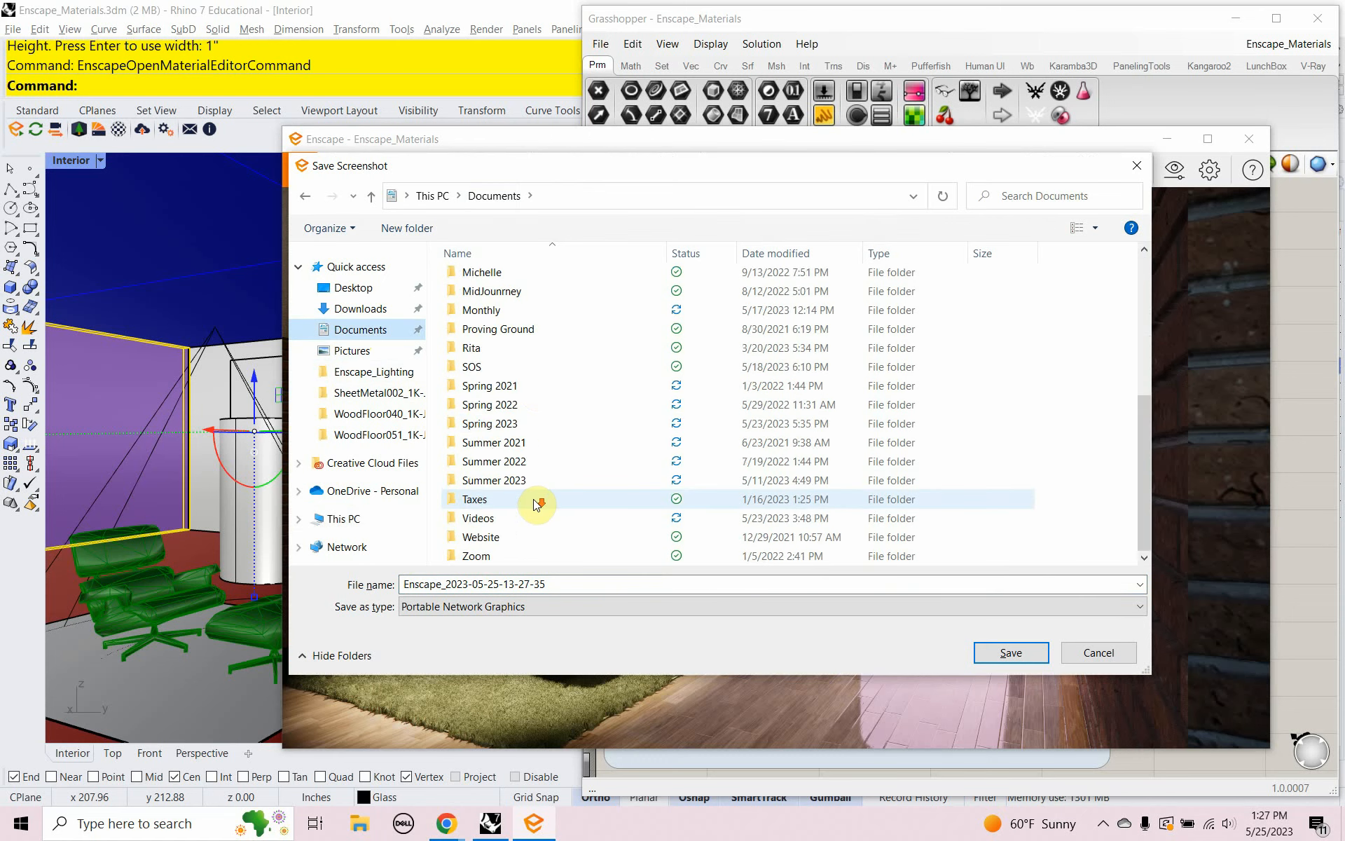
pyautogui.doubleClick(529, 512)
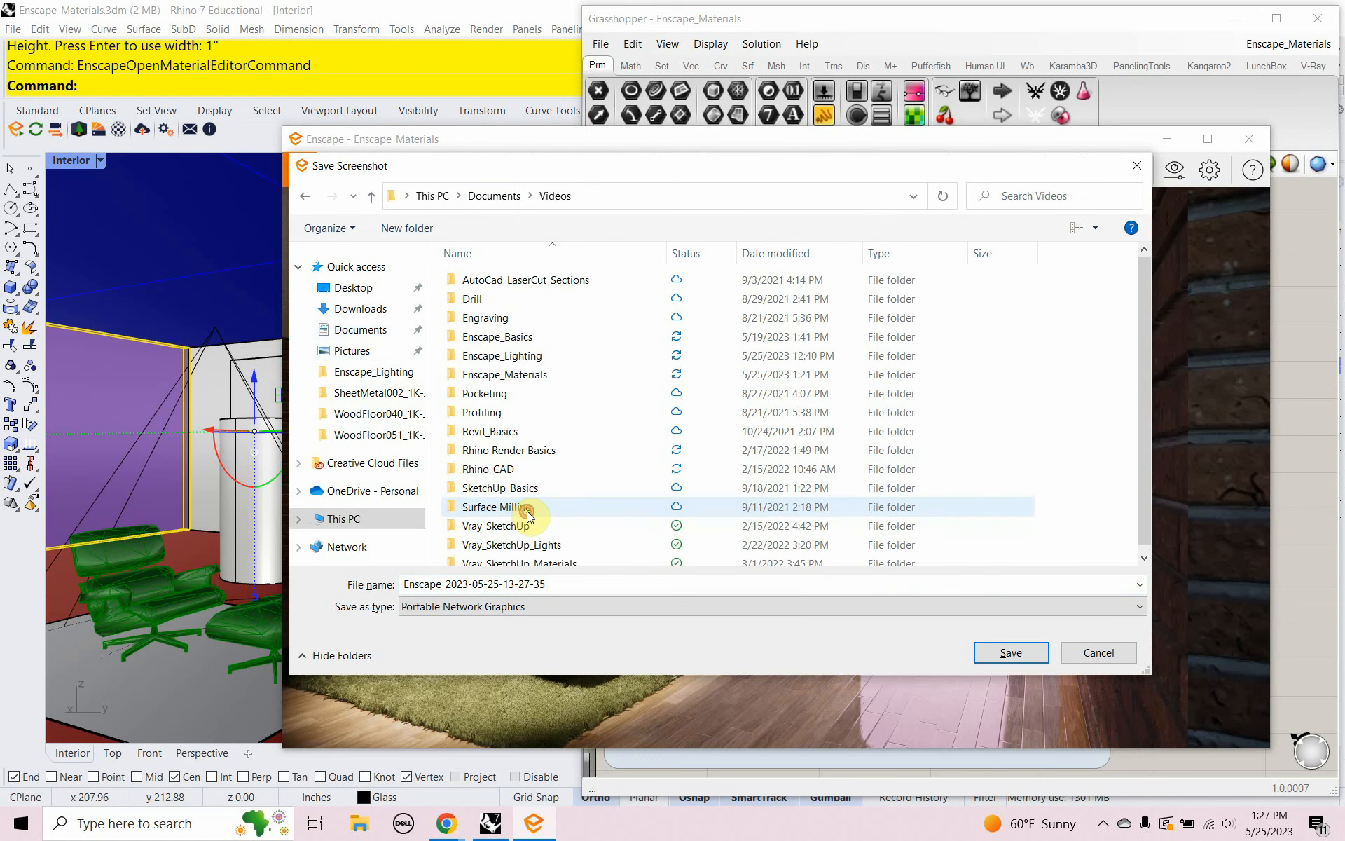
pyautogui.click(512, 375)
pyautogui.doubleClick(512, 375)
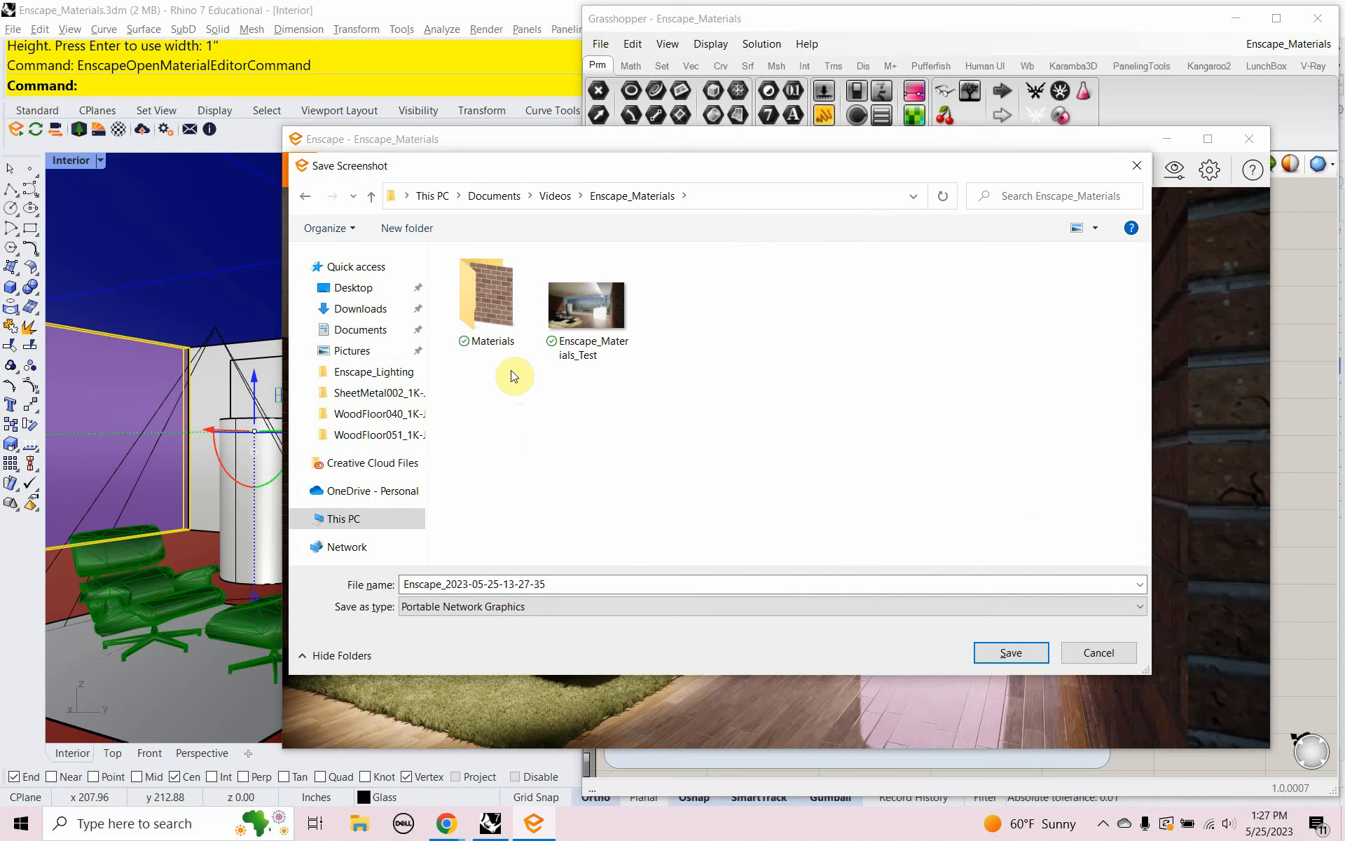
pyautogui.click(1120, 642)
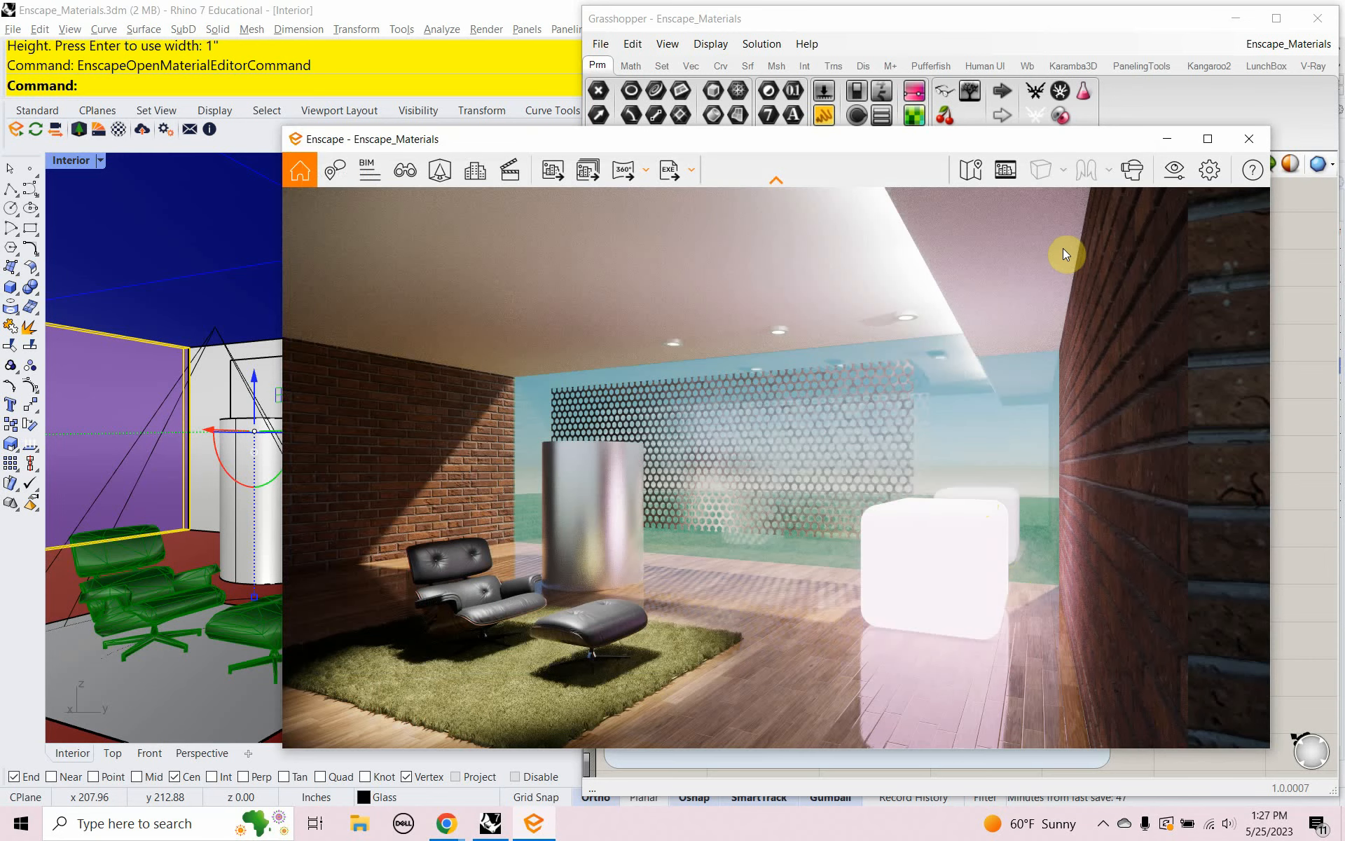
# Step: Disable exporting the Object-ID, Material-ID, Depth Channel and Alpha Channel in the image output settings
pyautogui.click(1168, 170)
pyautogui.click(1069, 169)
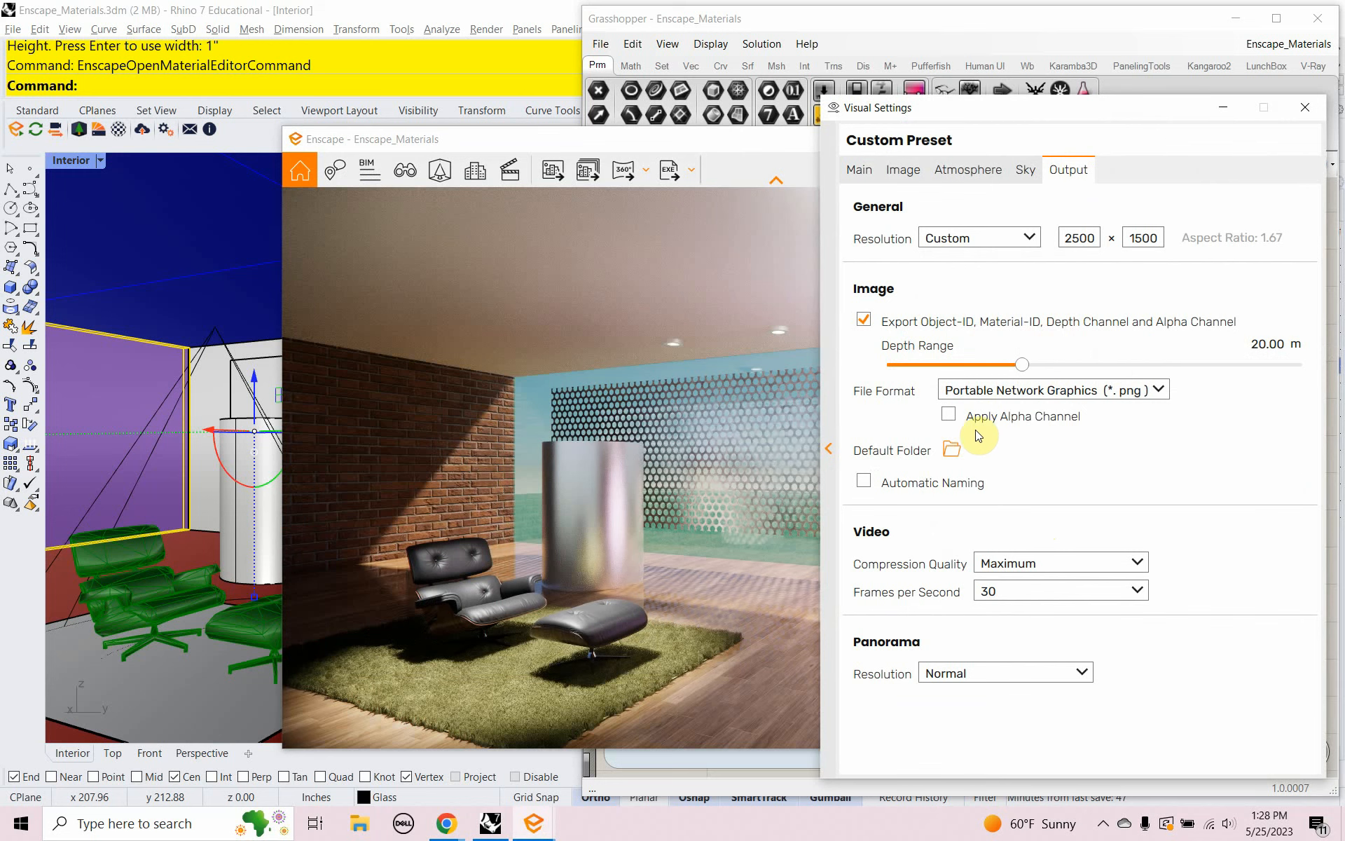
pyautogui.click(864, 320)
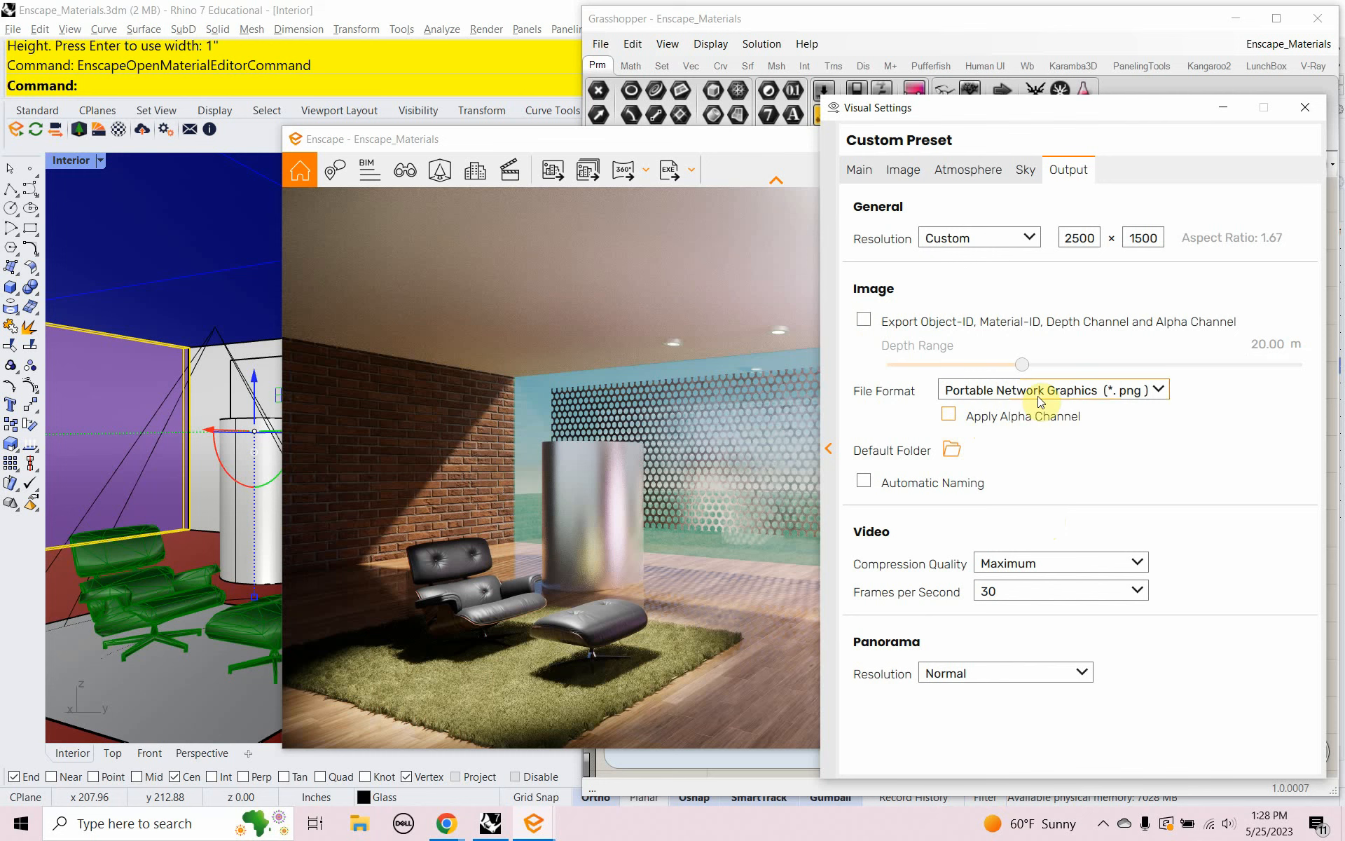
# Step: Try the Apply Alpha Channel option for PNG output, leave it off, and close the visual settings
pyautogui.click(949, 418)
pyautogui.click(949, 417)
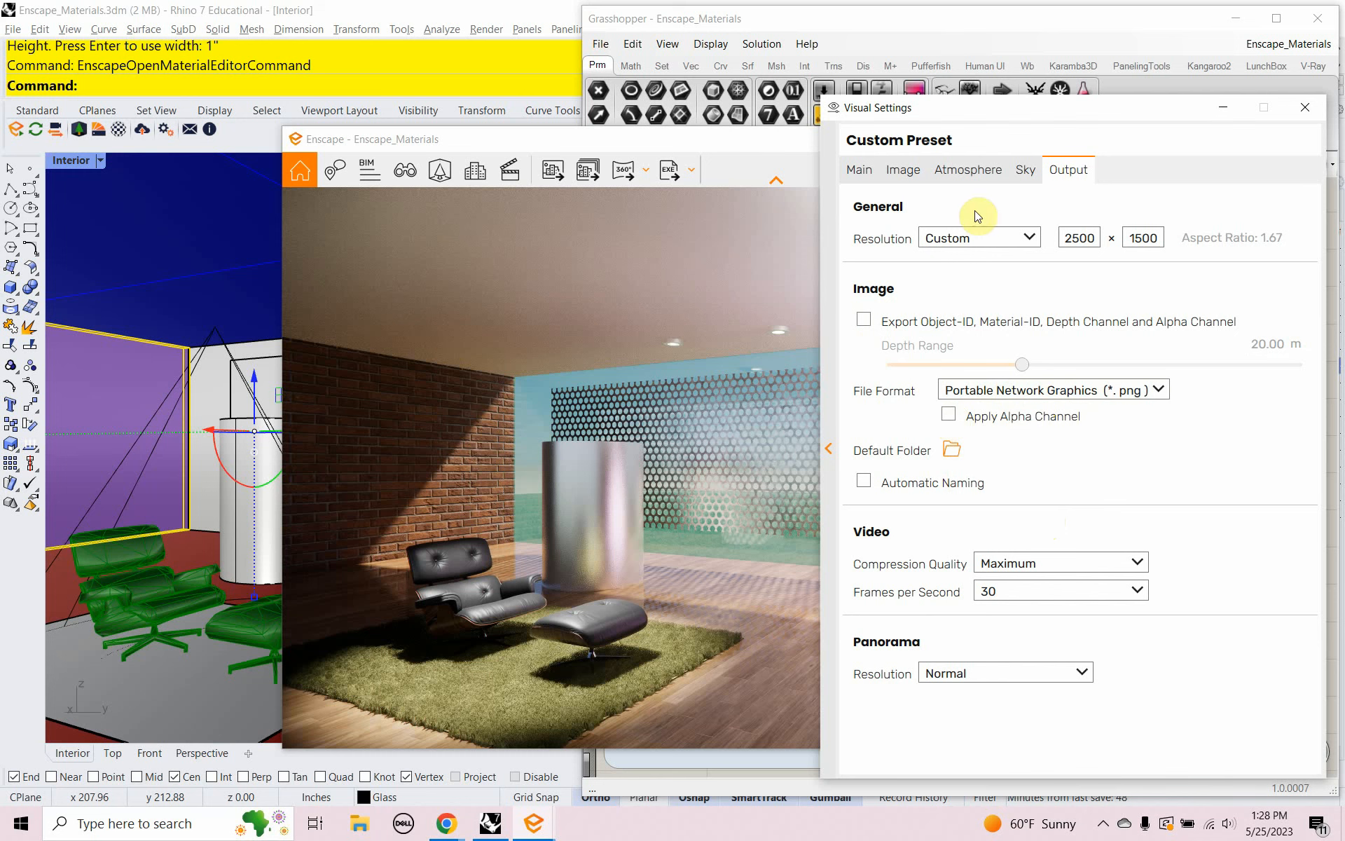
pyautogui.click(1303, 110)
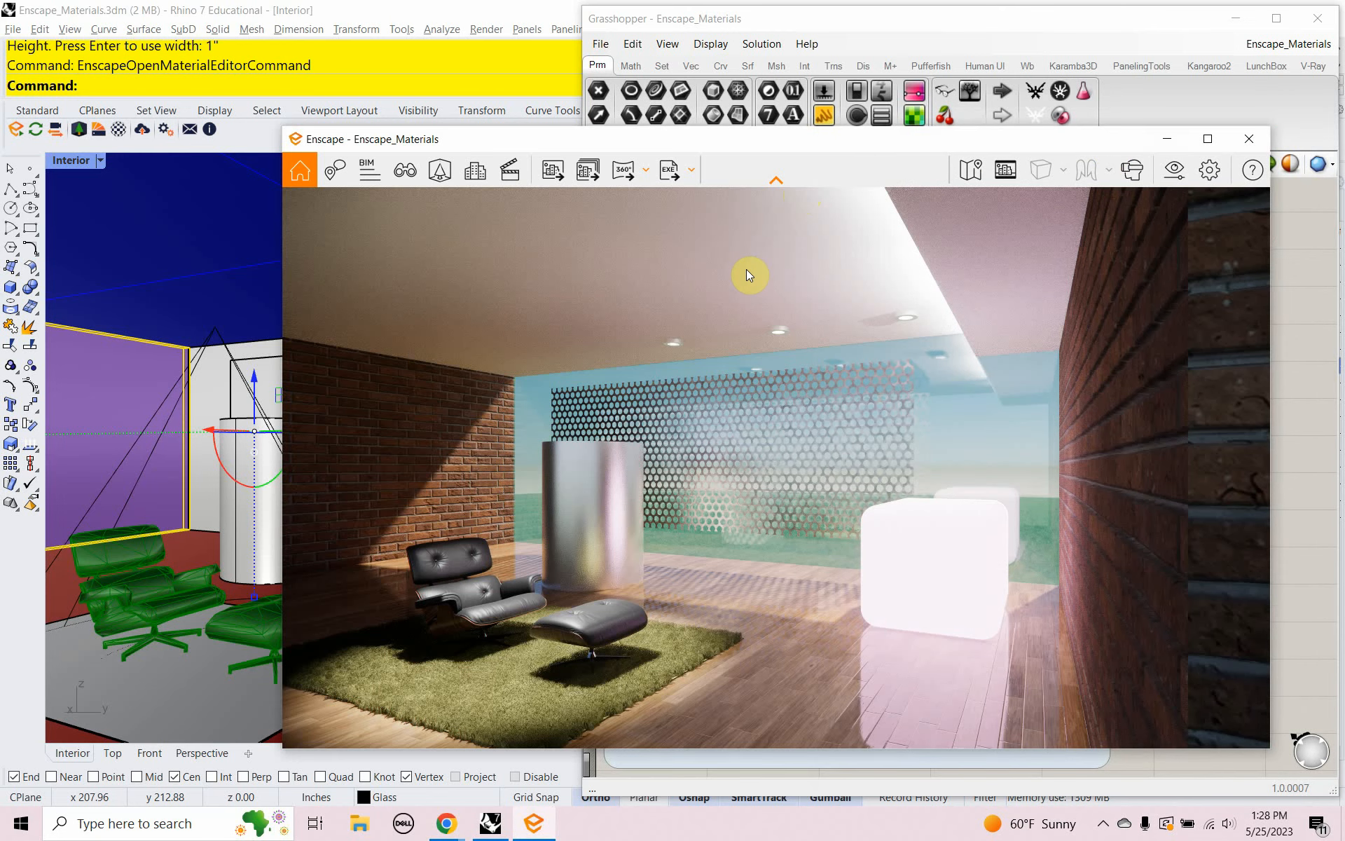
# Step: Export a PNG screenshot of the Enscape view as Enscape_Materials in the Documents > Videos > Enscape_Materials folder
pyautogui.hotkey('shift', 'F11')
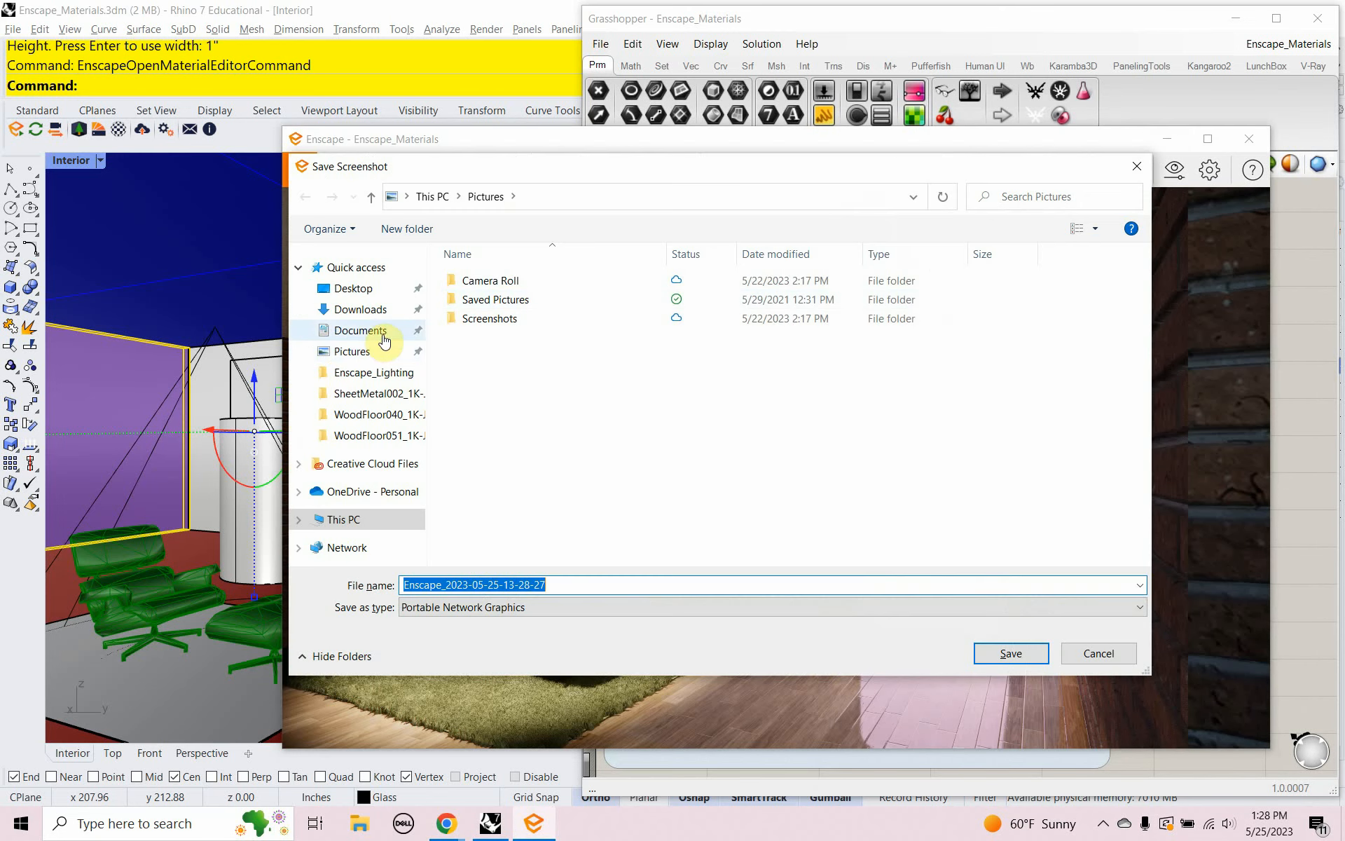
pyautogui.click(367, 332)
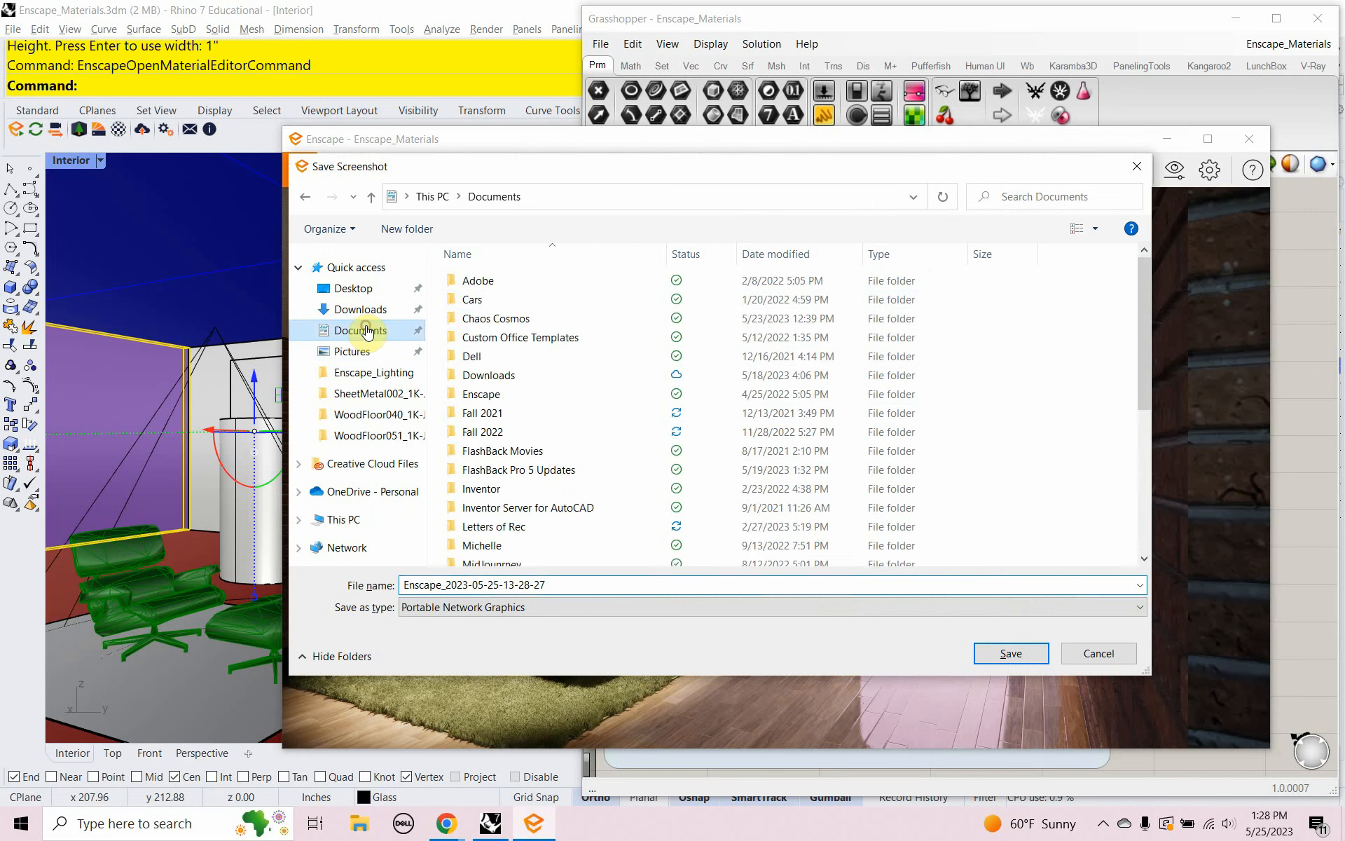
pyautogui.scroll(-8, 550, 420)
pyautogui.doubleClick(496, 519)
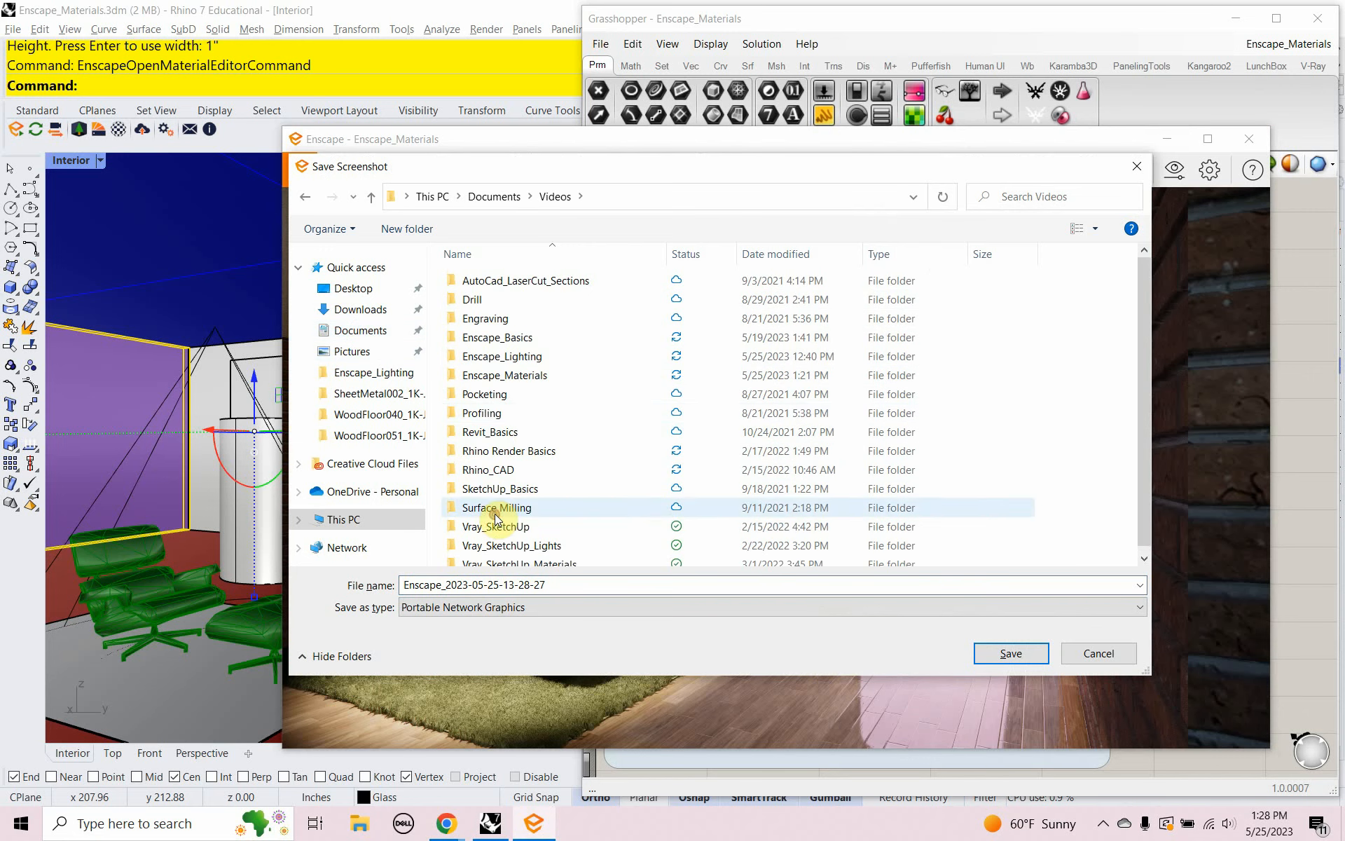
pyautogui.doubleClick(536, 377)
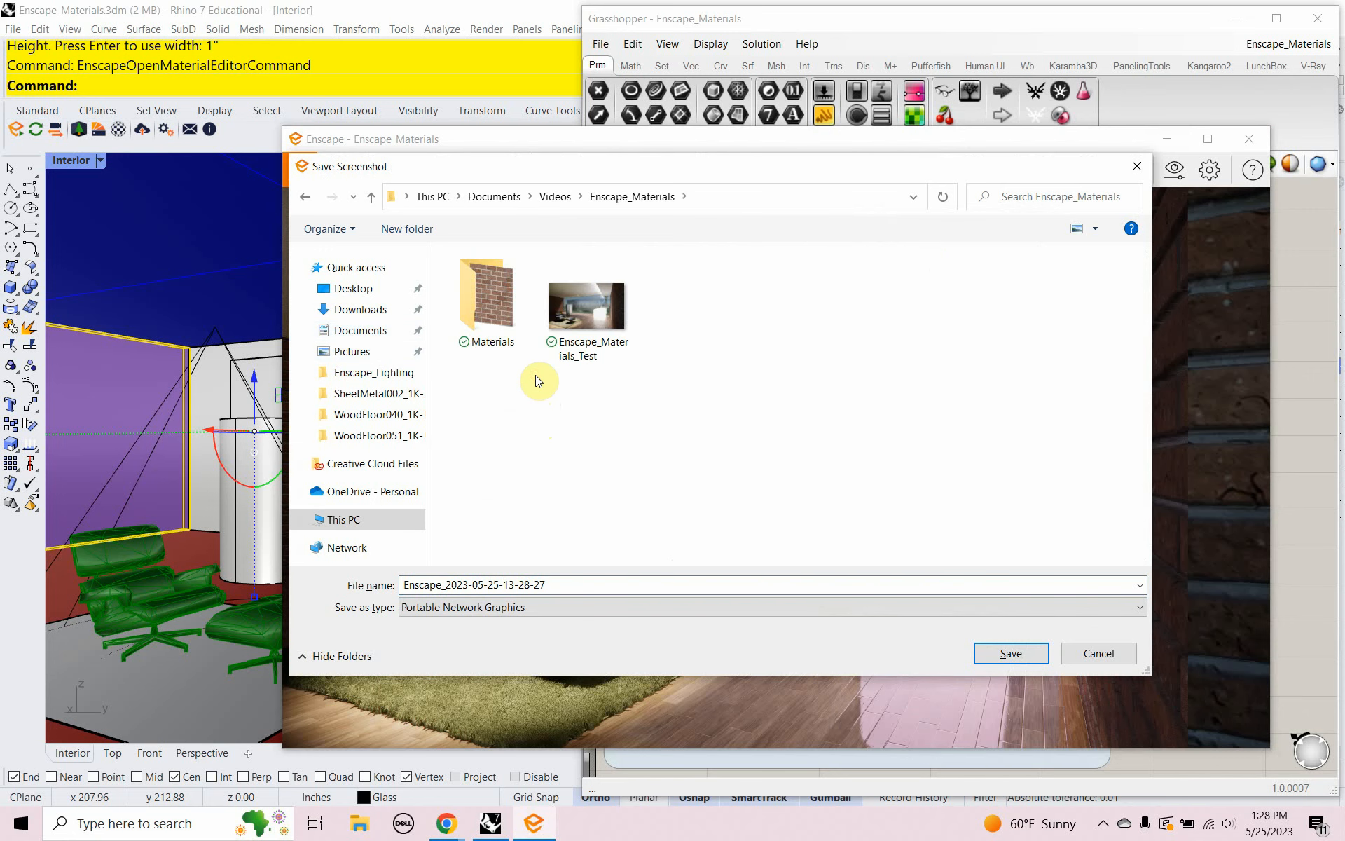
pyautogui.click(578, 586)
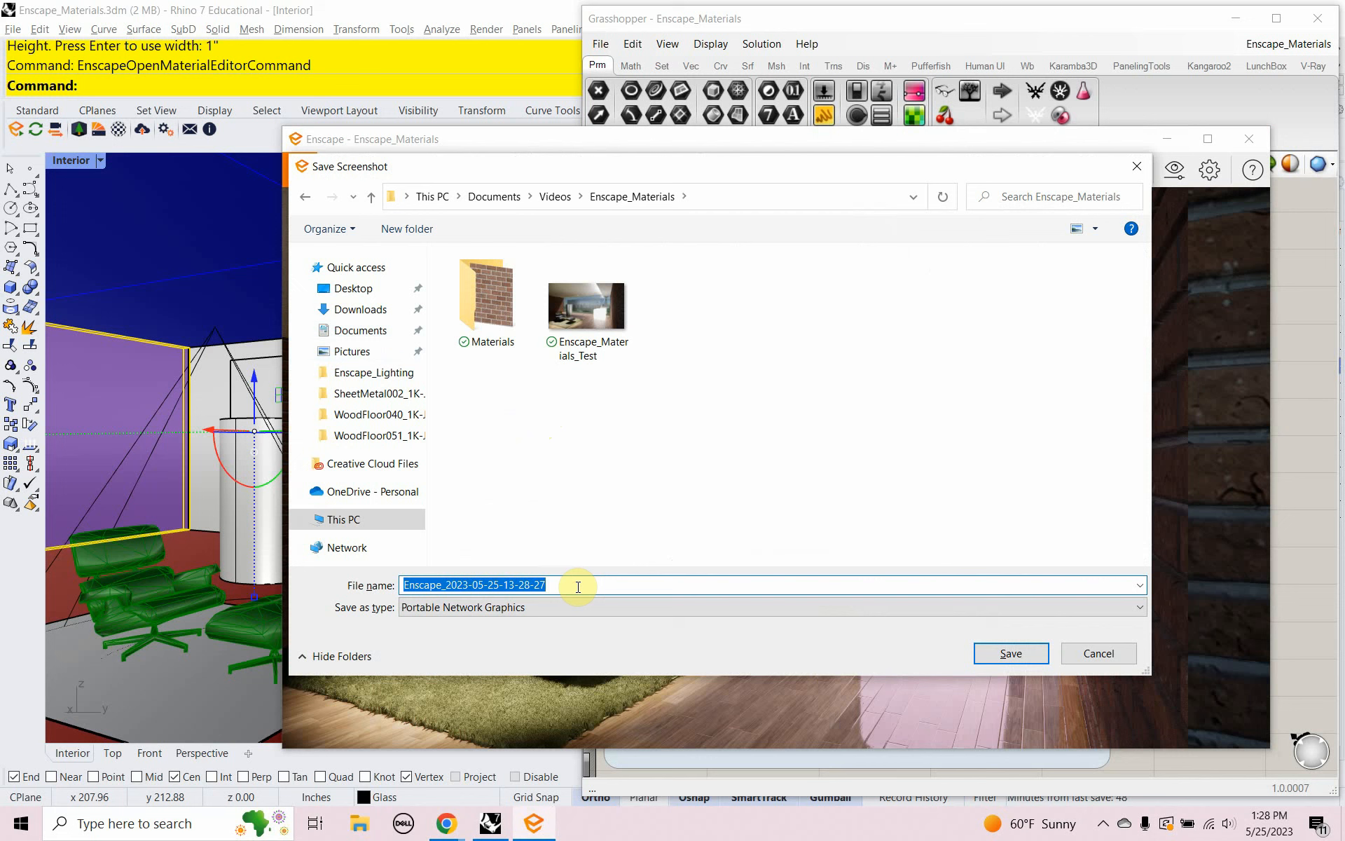
pyautogui.write('Enscape')
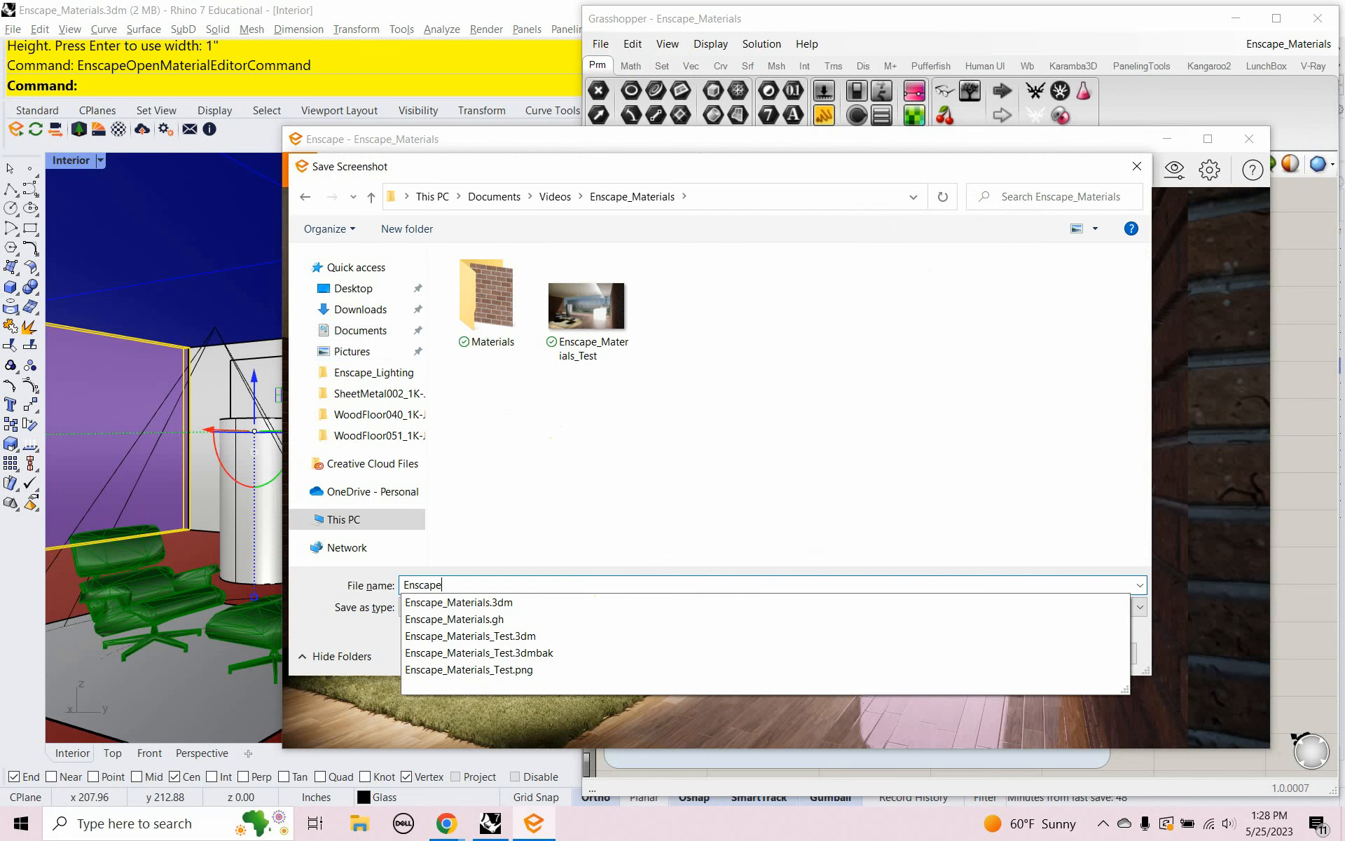
pyautogui.write('_Materials')
pyautogui.click(677, 530)
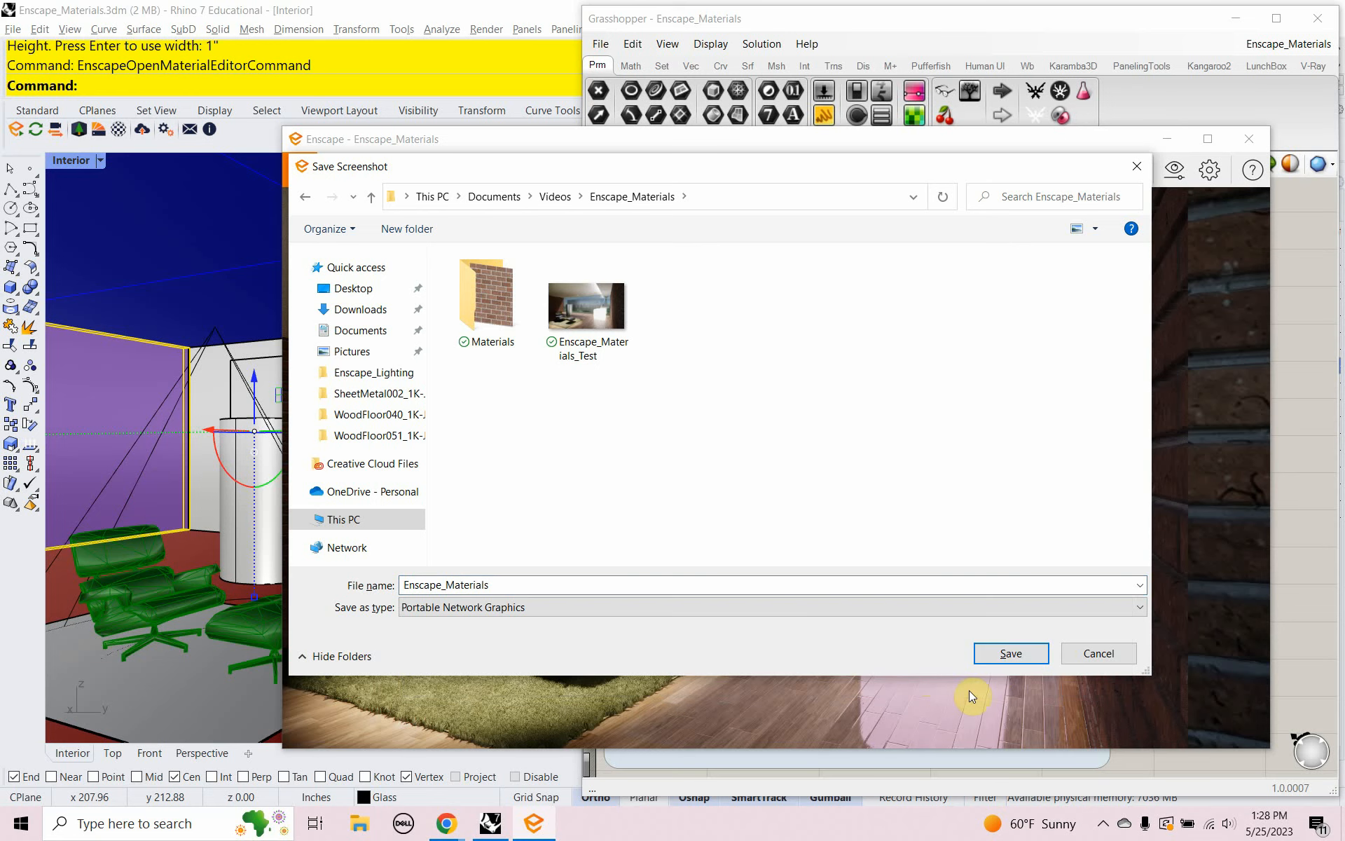
pyautogui.click(998, 655)
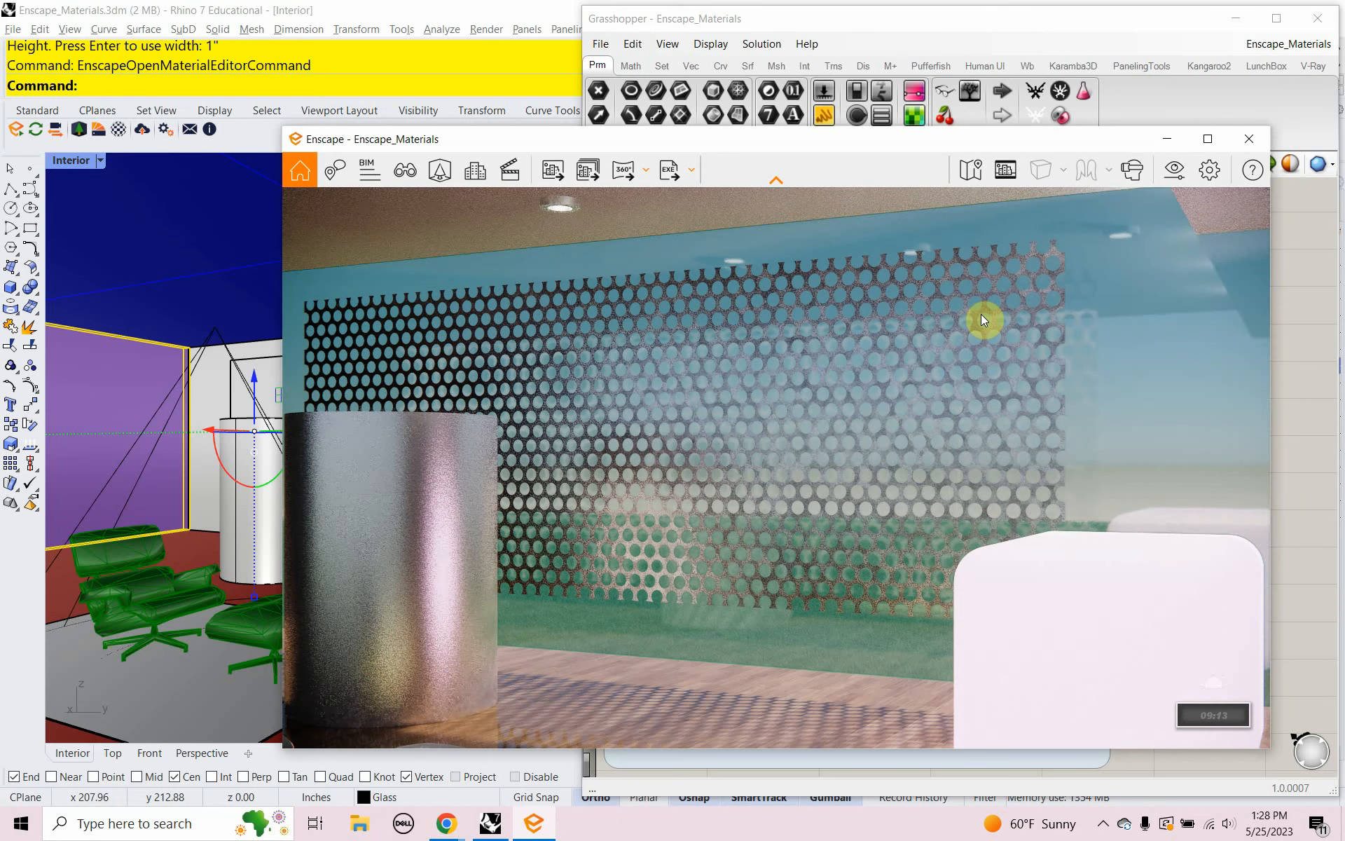
# Step: Close Enscape and, in File Explorer, open the Enscape_Materials PNG from Documents > Videos > Enscape_Materials
pyautogui.click(1244, 140)
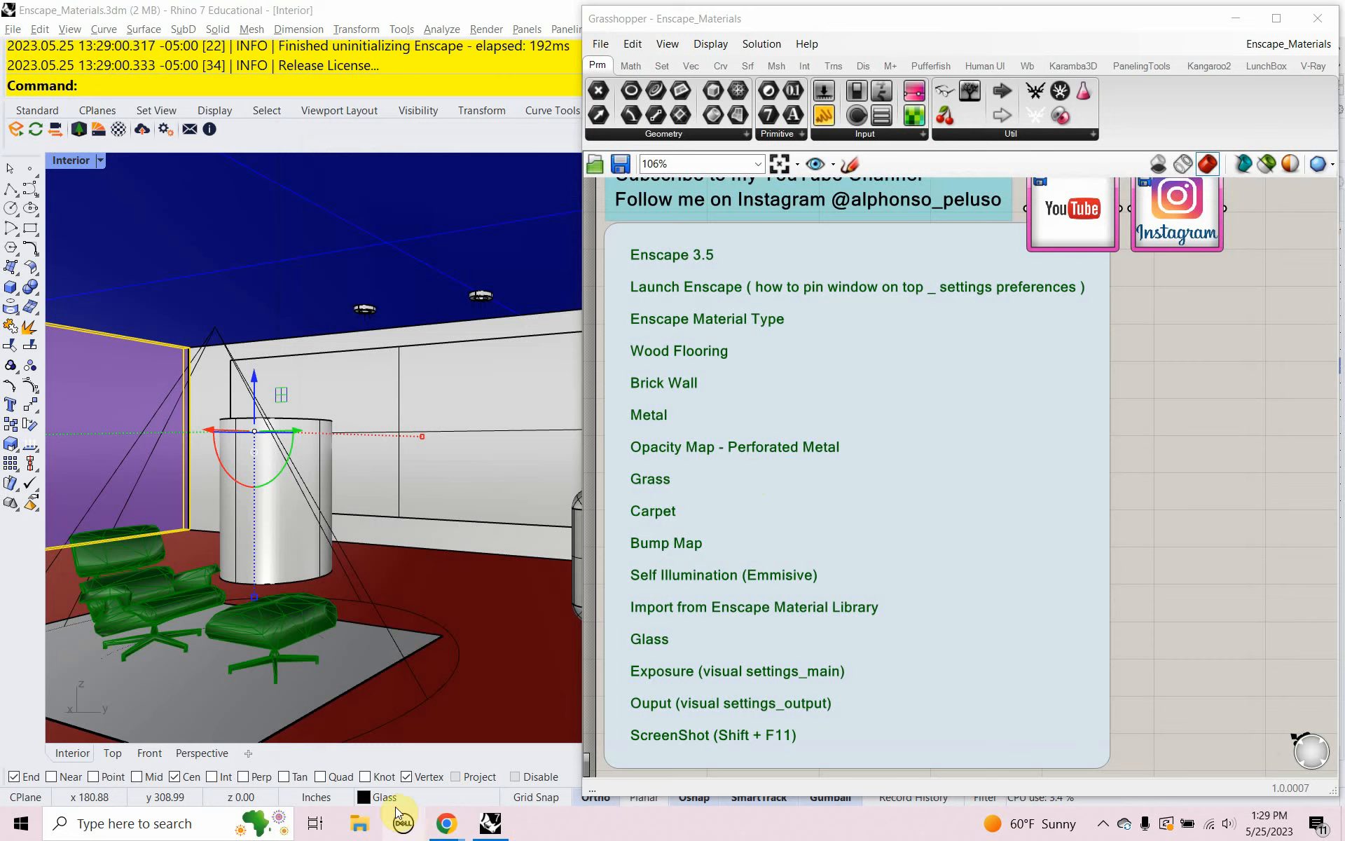
pyautogui.click(361, 827)
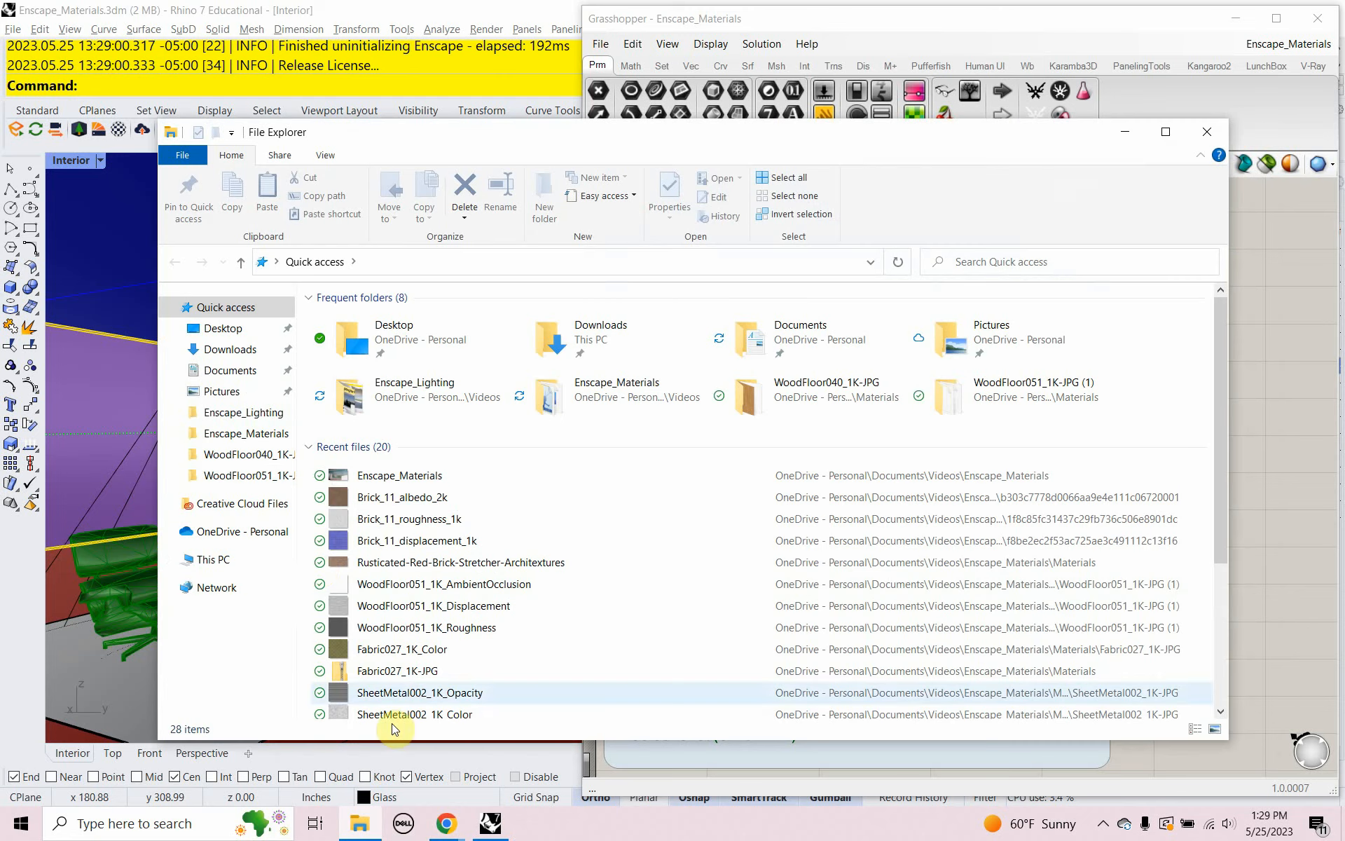
pyautogui.click(242, 373)
pyautogui.scroll(-3, 423, 578)
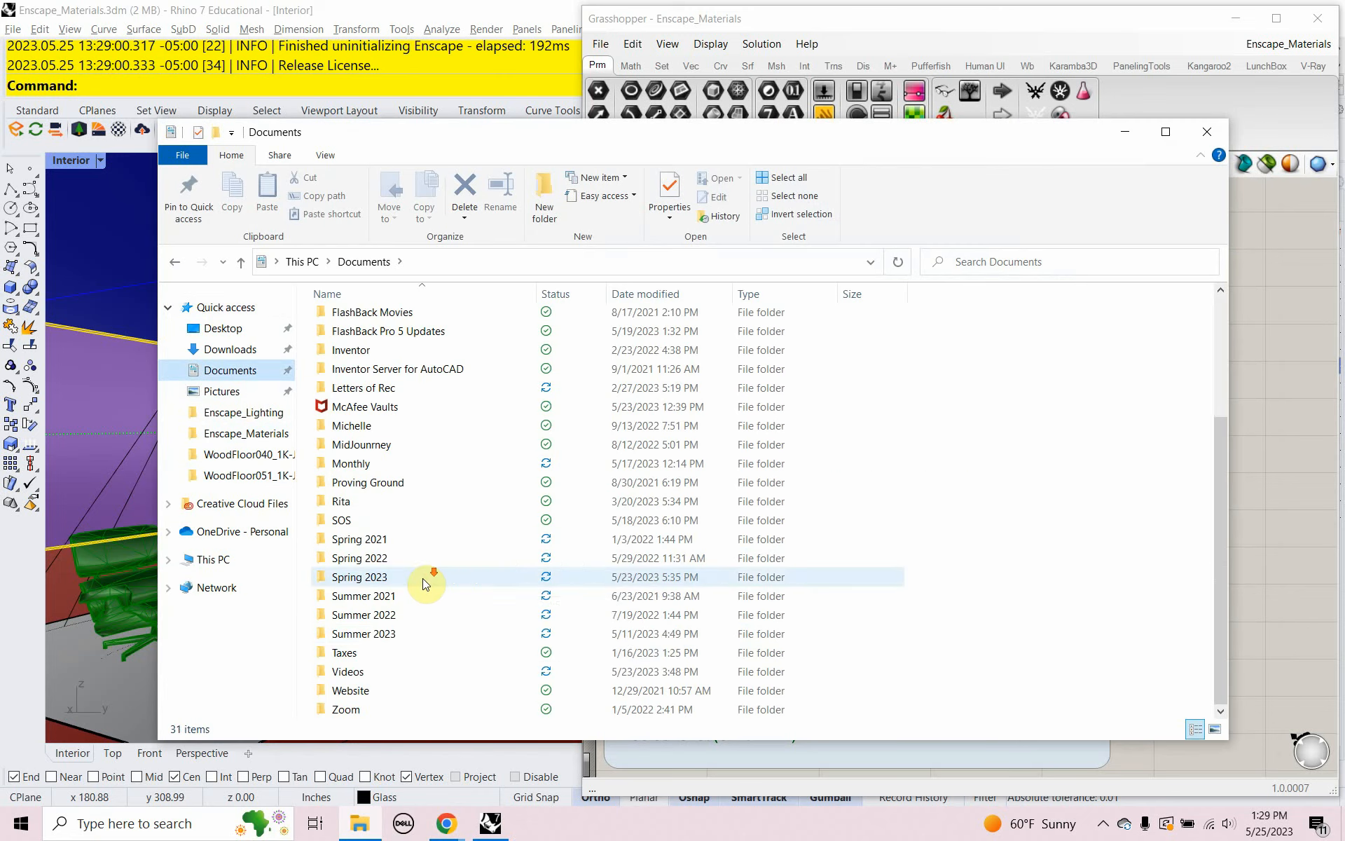
pyautogui.doubleClick(385, 636)
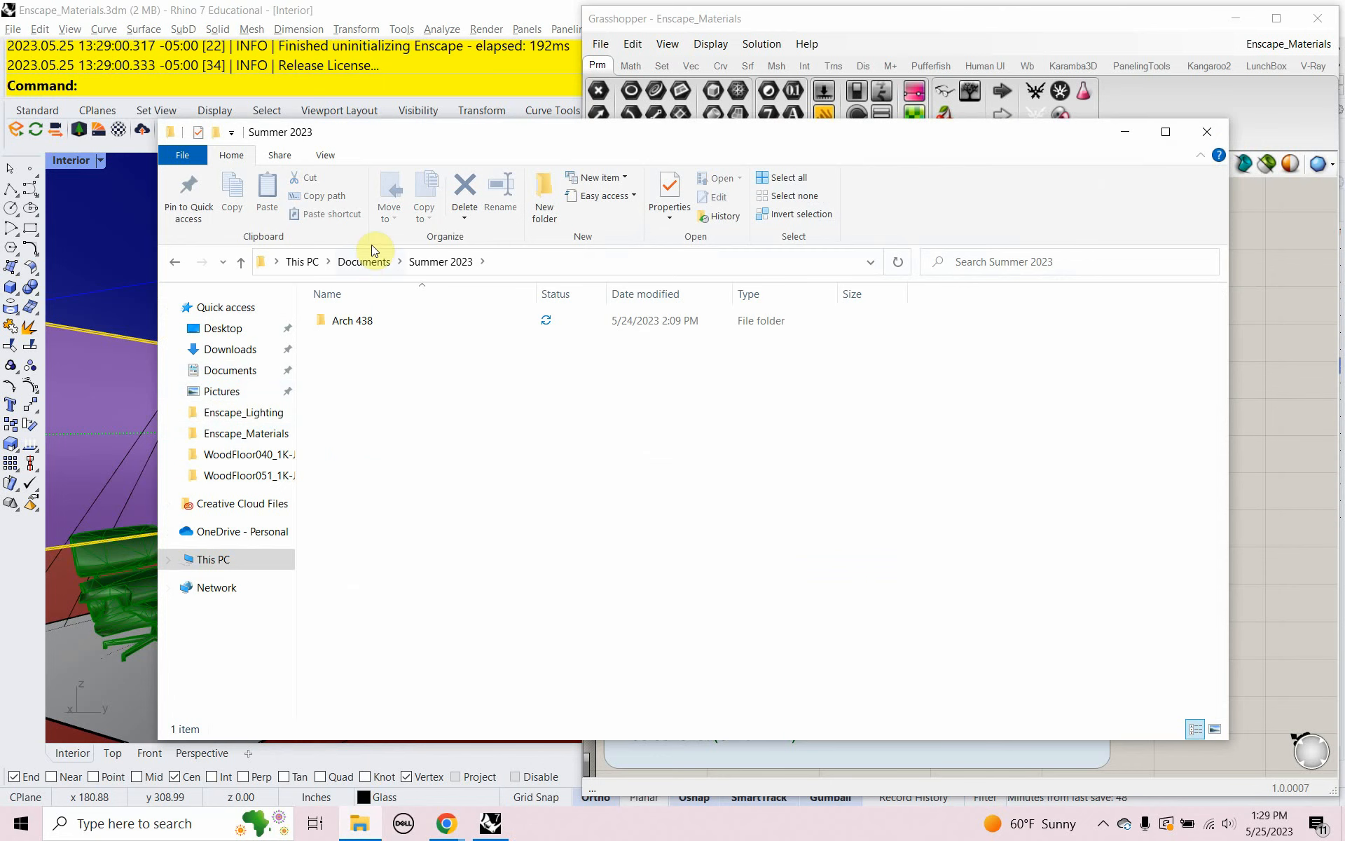
pyautogui.click(365, 263)
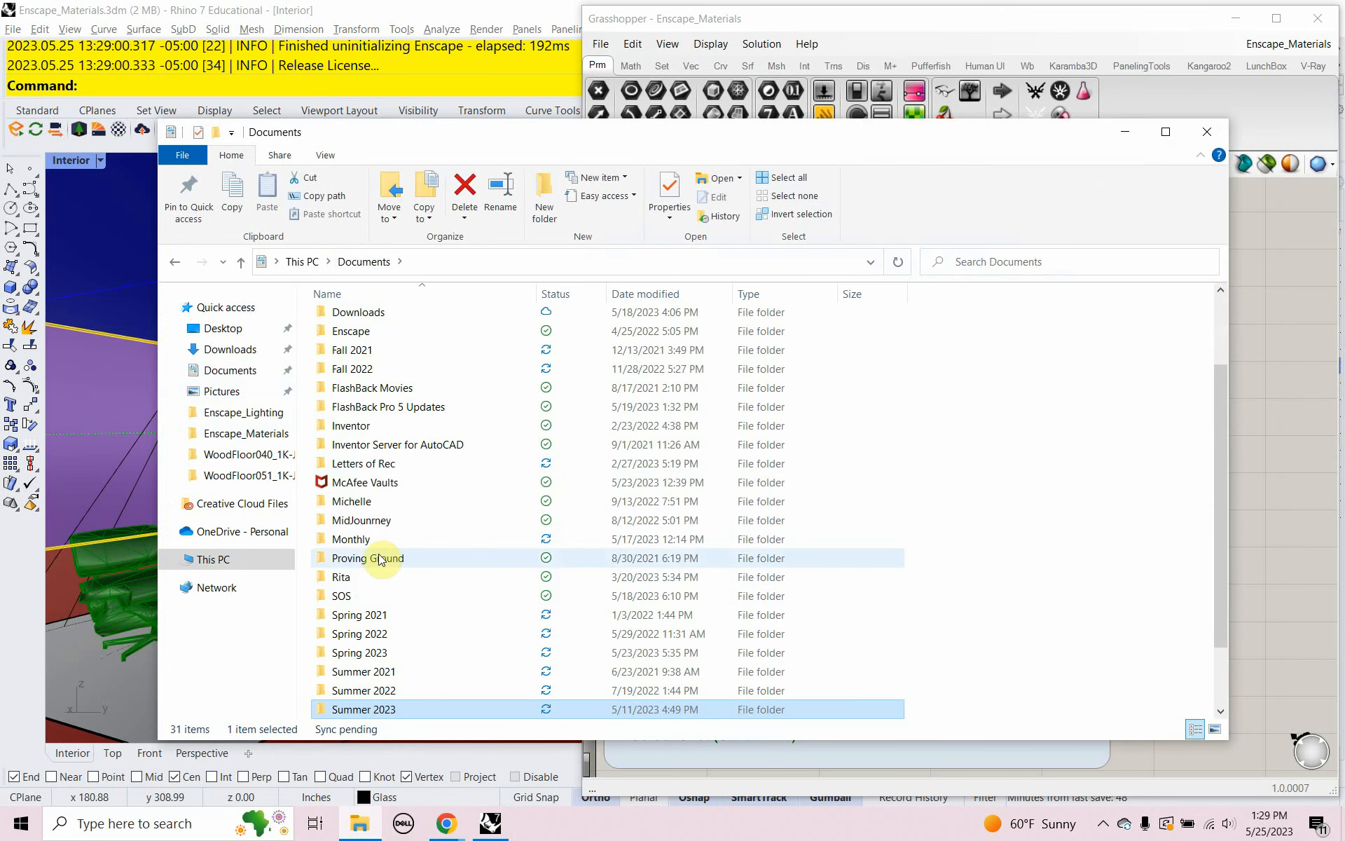
pyautogui.scroll(-2, 380, 555)
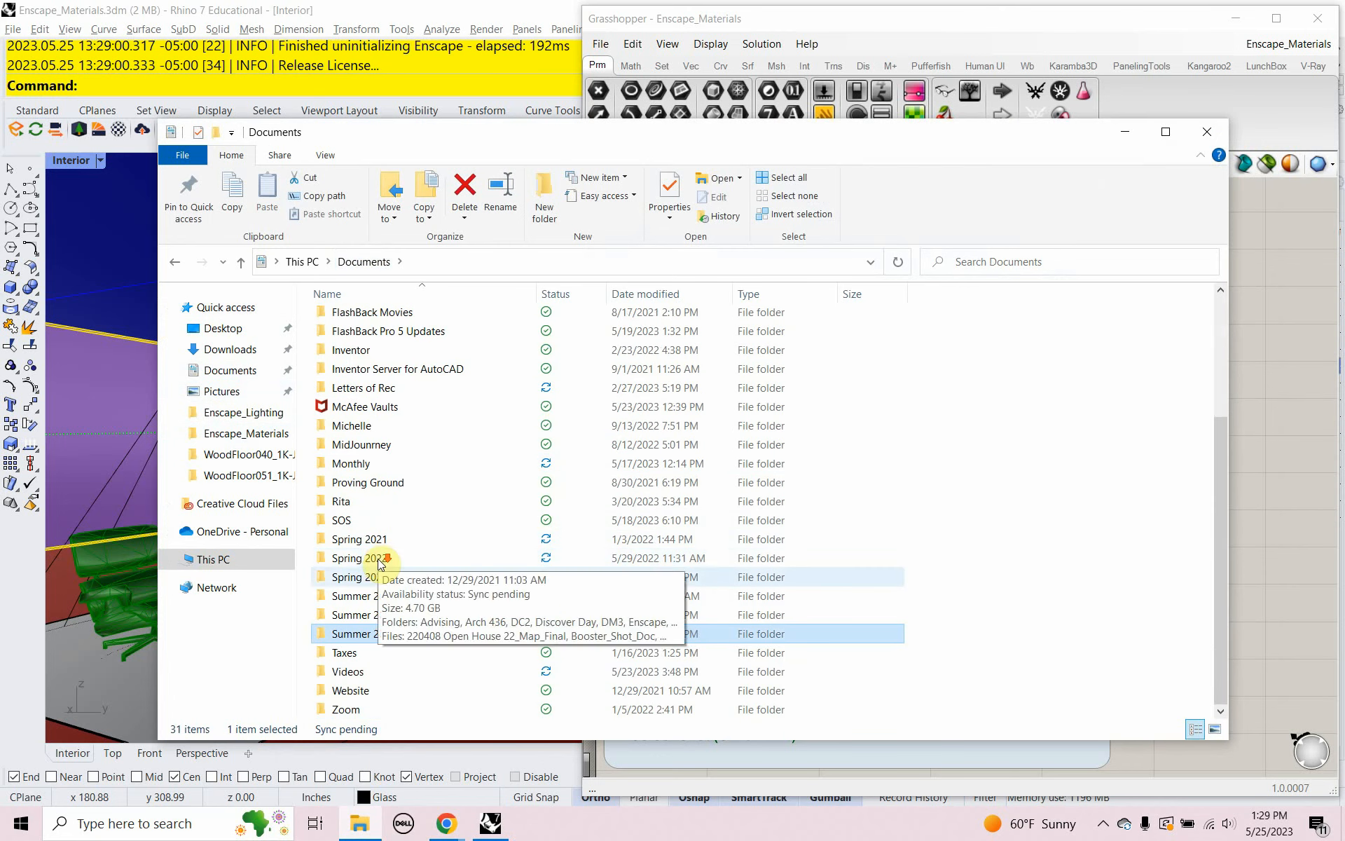
pyautogui.doubleClick(376, 671)
pyautogui.doubleClick(366, 416)
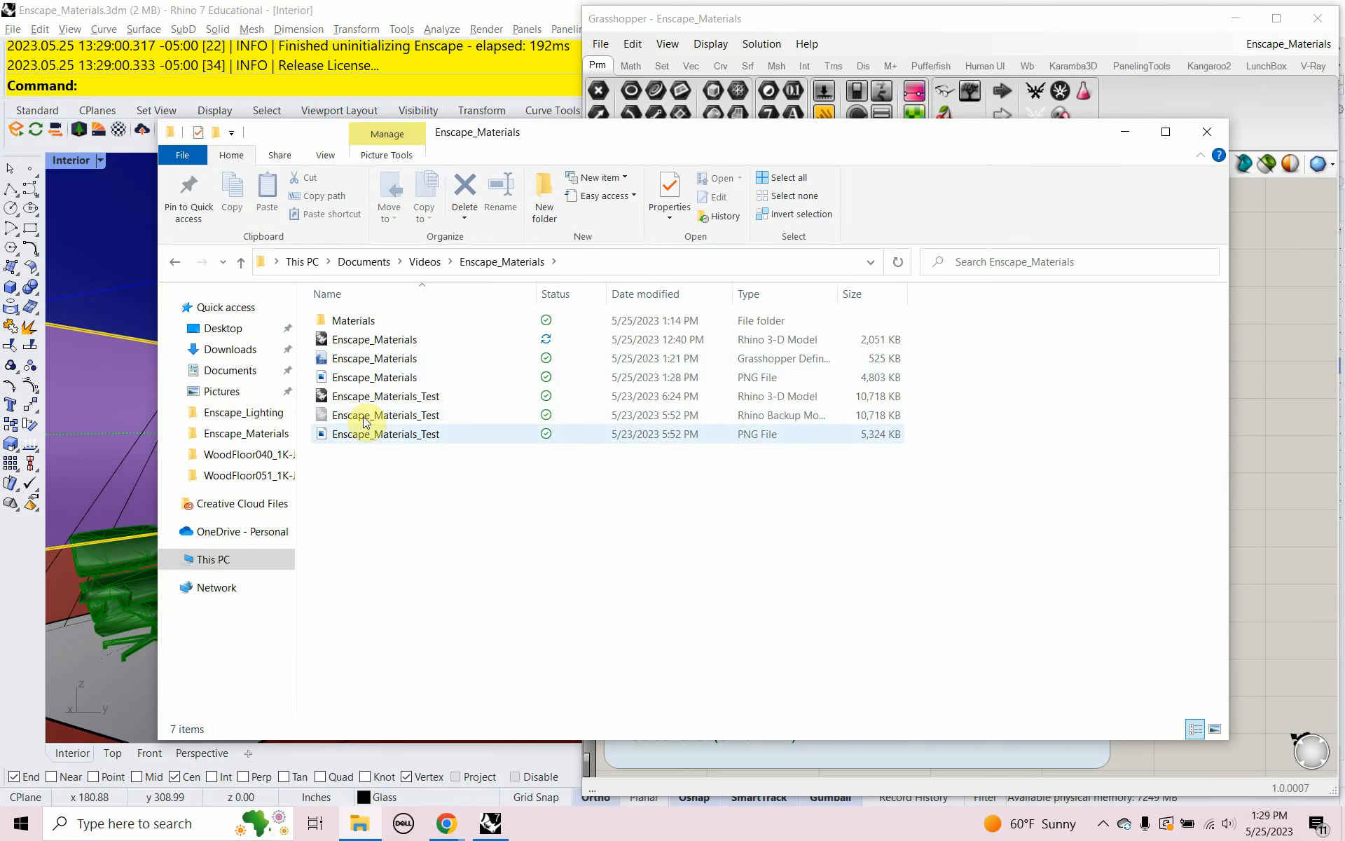
pyautogui.click(371, 381)
pyautogui.doubleClick(371, 381)
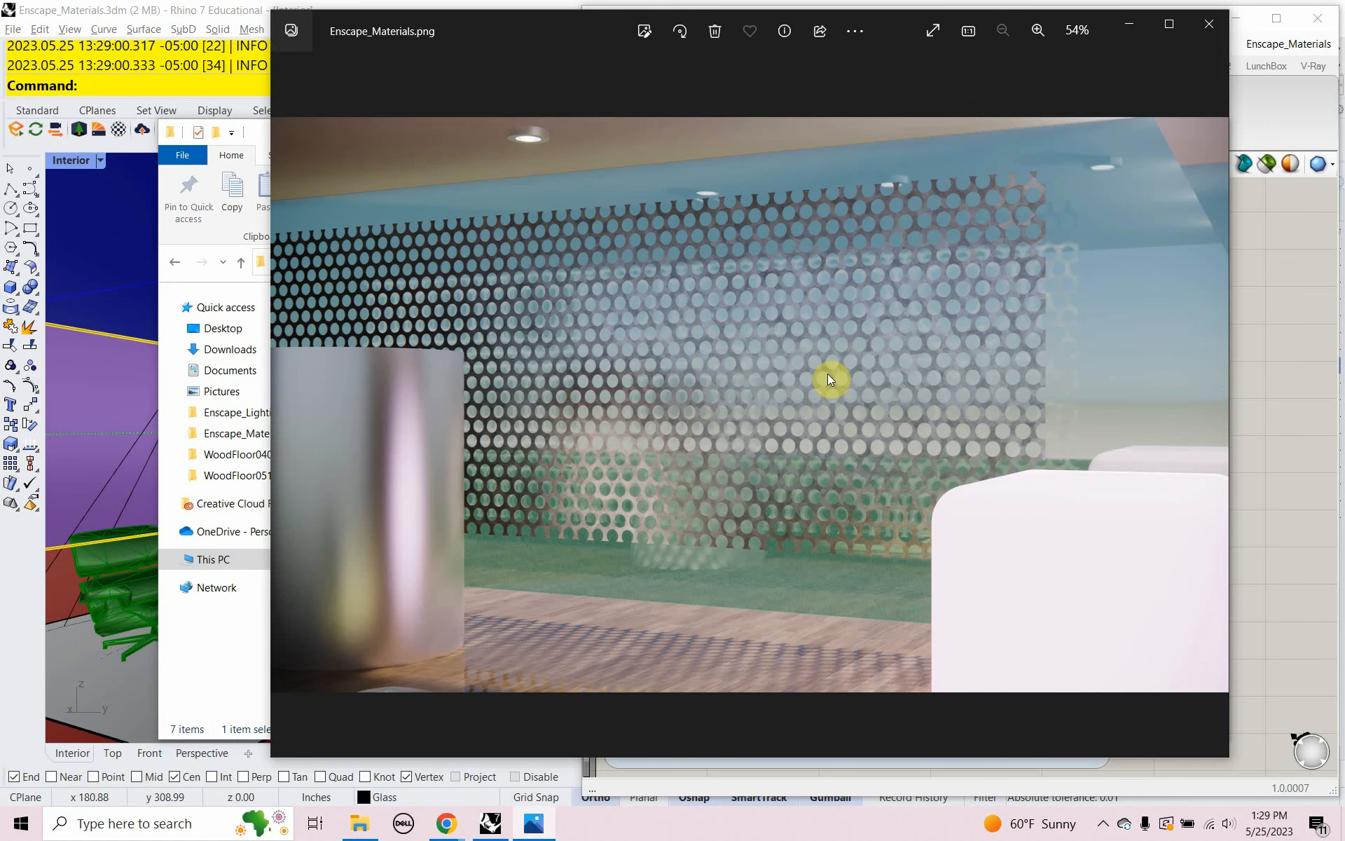
# Step: Compare the exported screenshot with Enscape_Materials_Test.png, close the image viewer and minimize File Explorer
pyautogui.click(1214, 410)
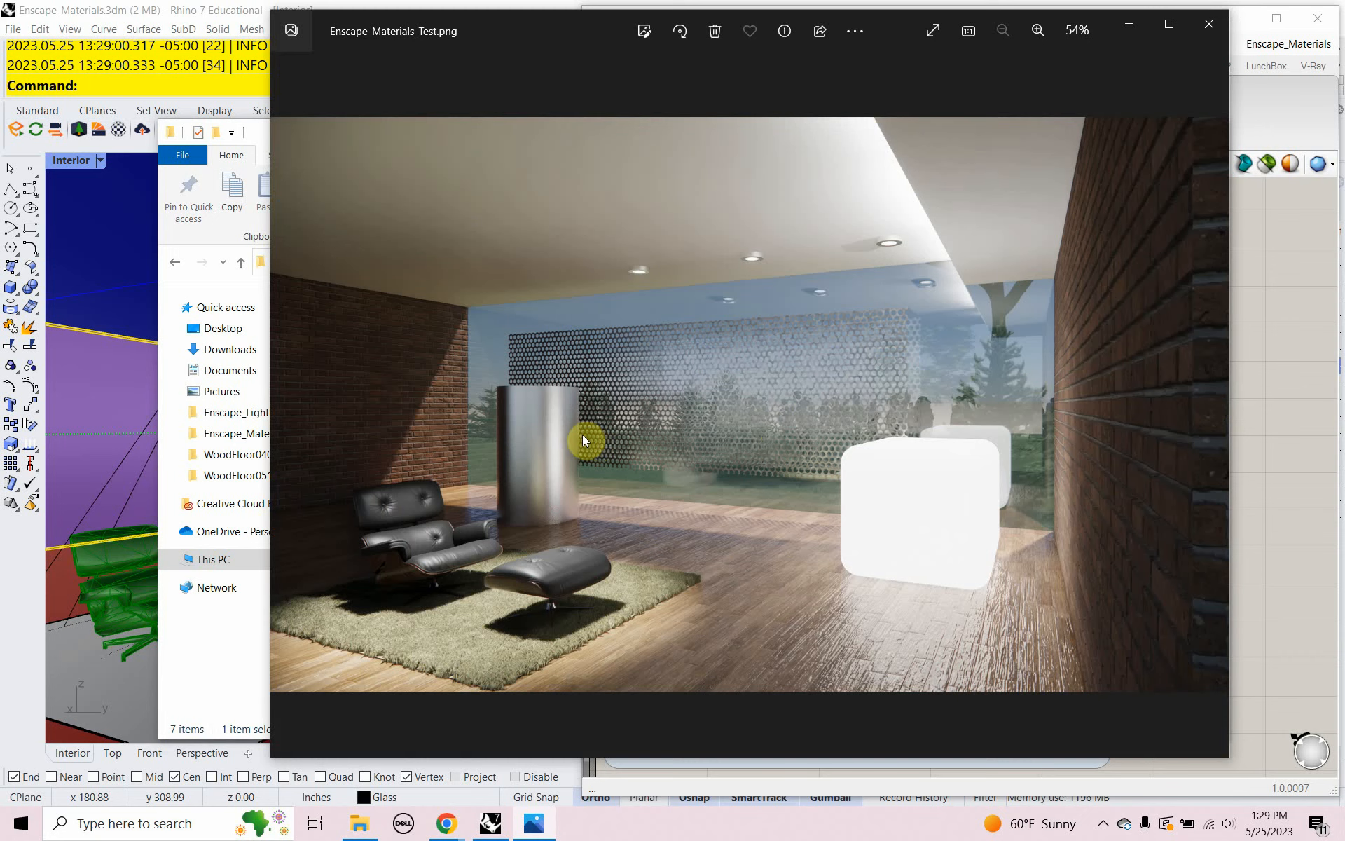
pyautogui.click(290, 413)
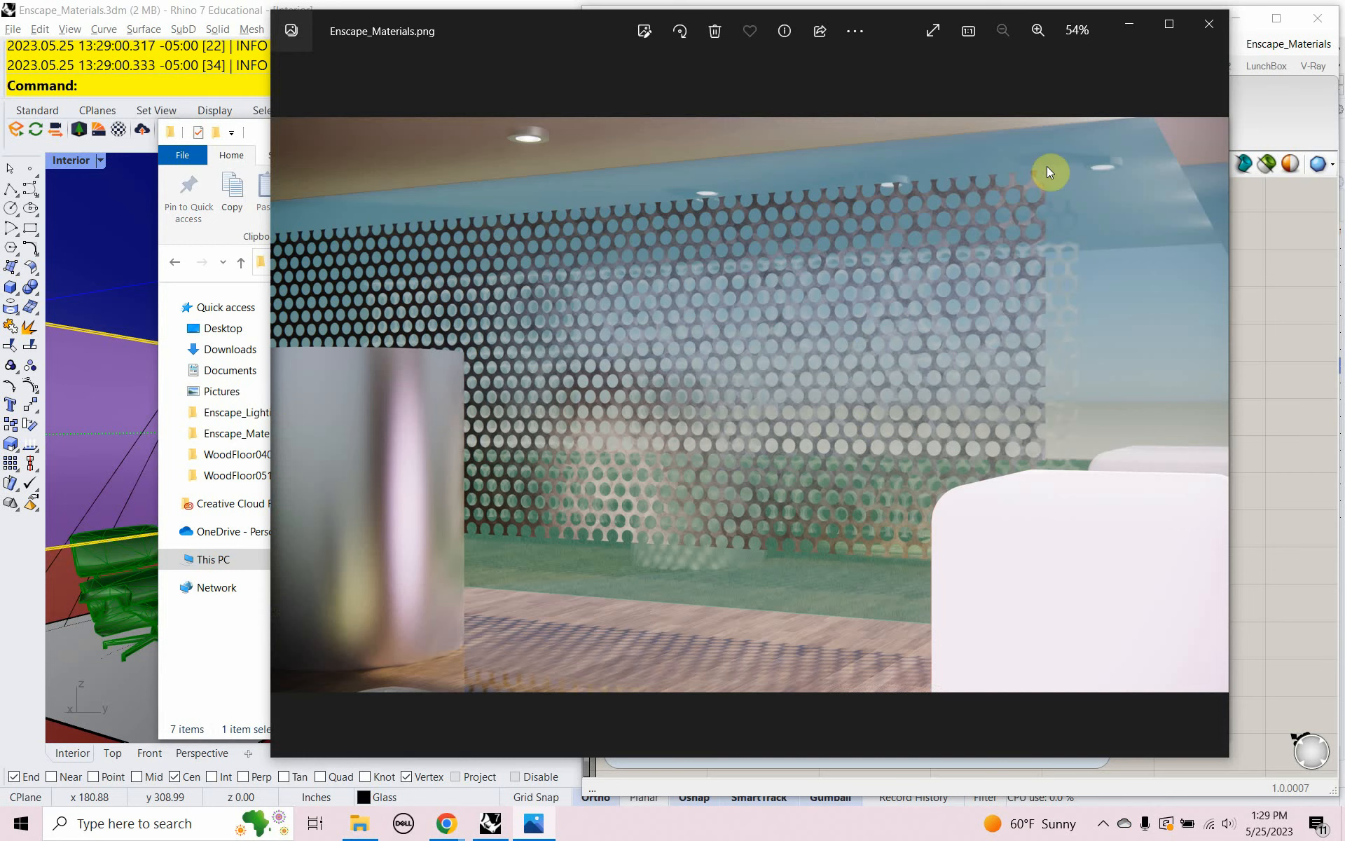
pyautogui.click(1201, 31)
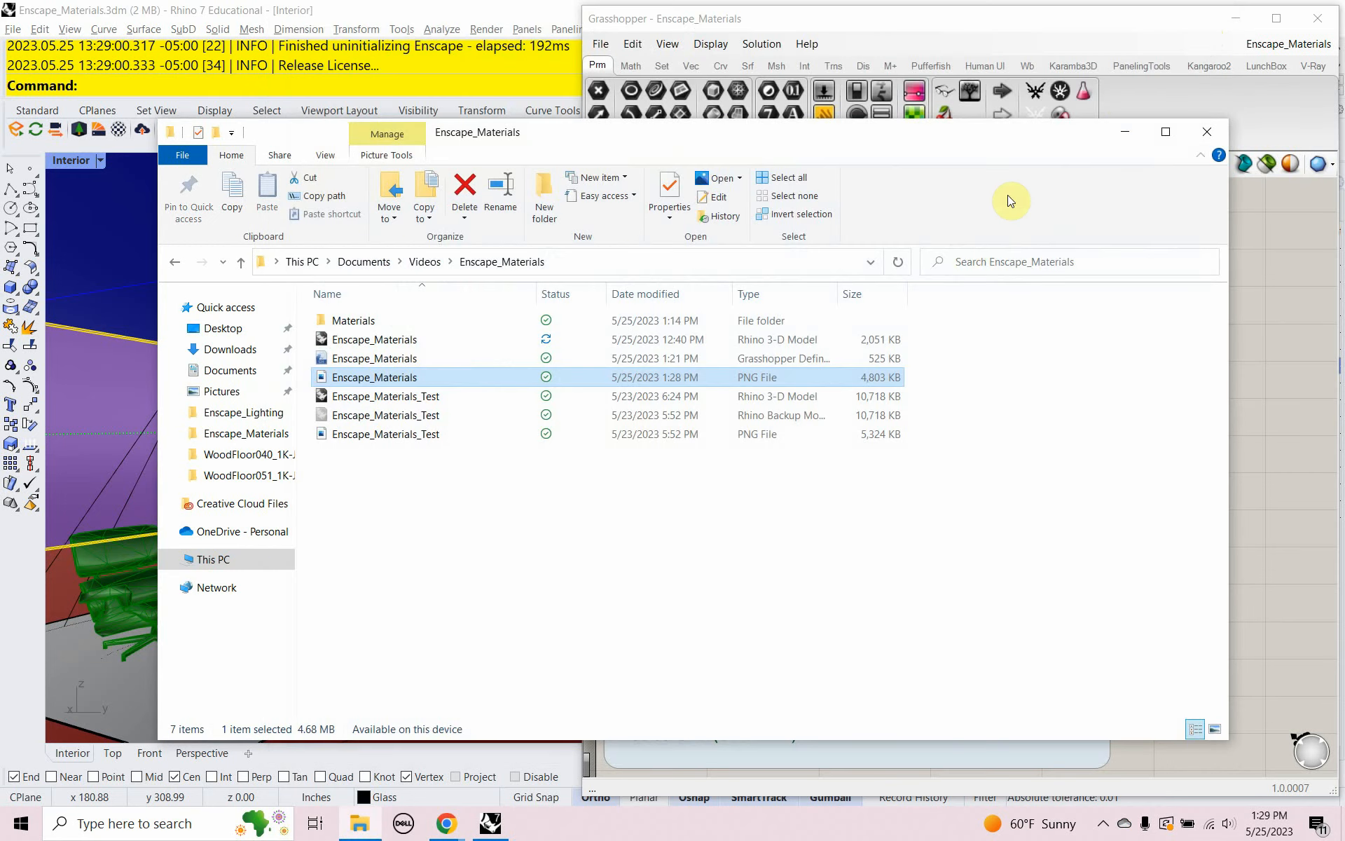
pyautogui.click(1123, 133)
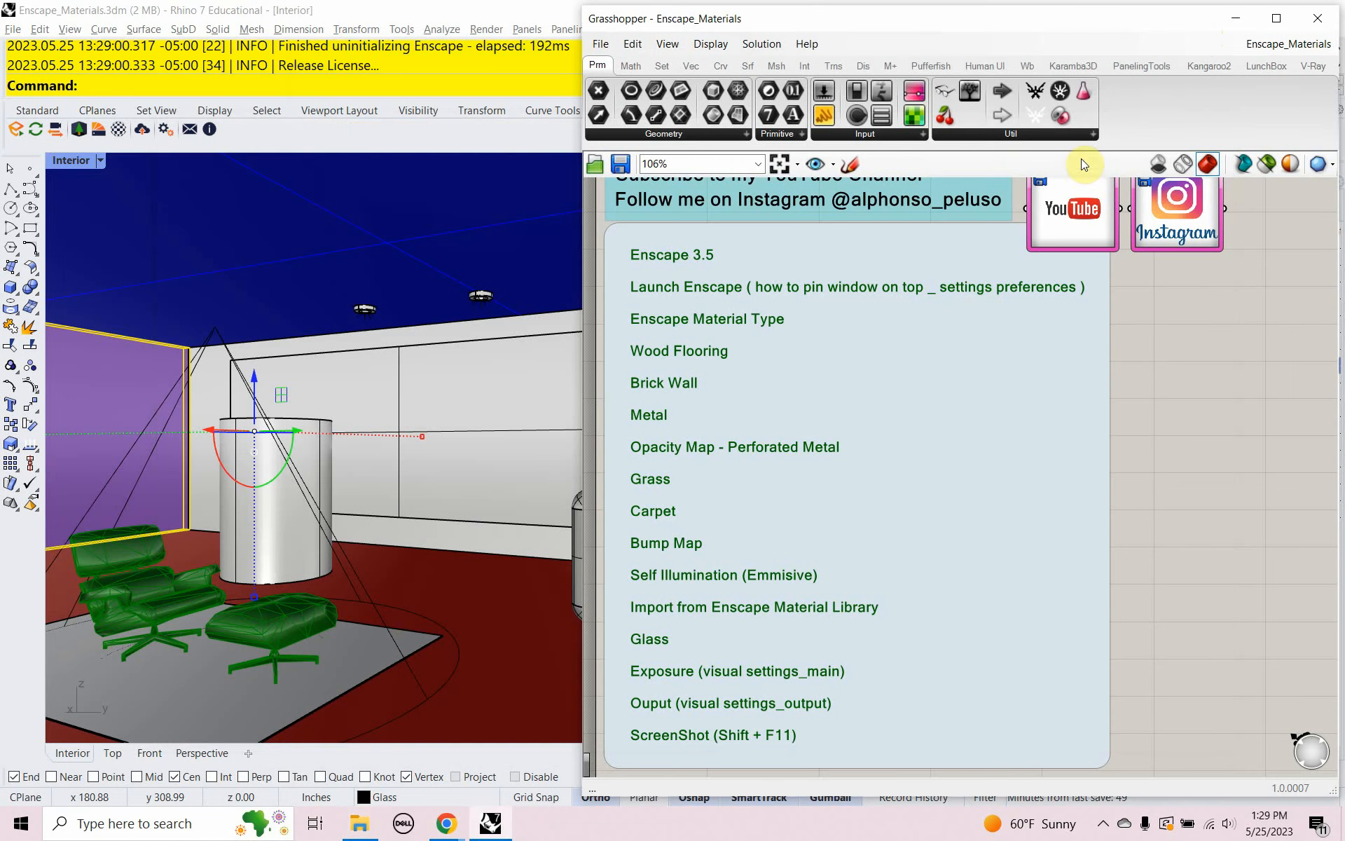
# Step: Minimize Grasshopper and turn on the Default layer in the Rhino model
pyautogui.click(1231, 24)
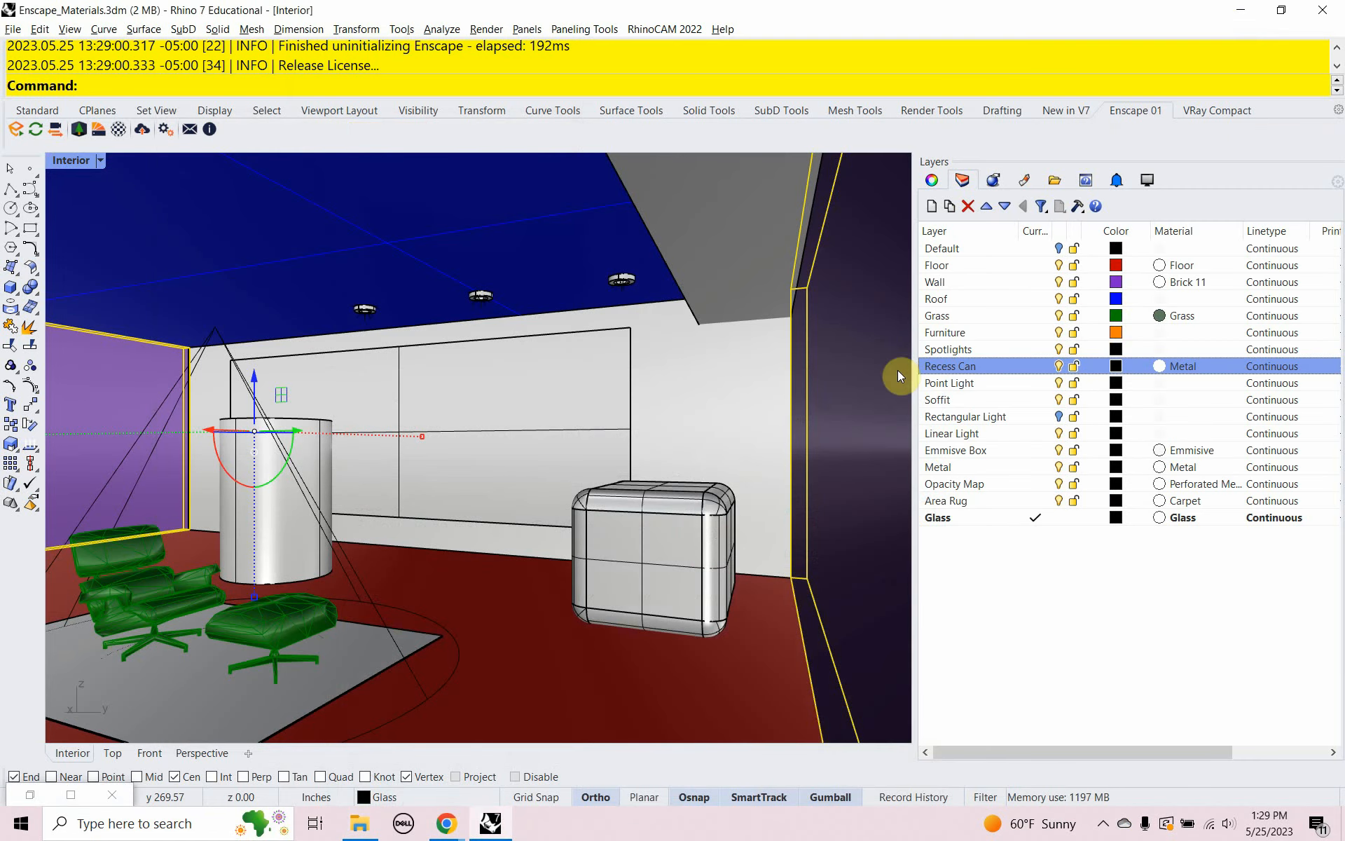
pyautogui.click(1058, 249)
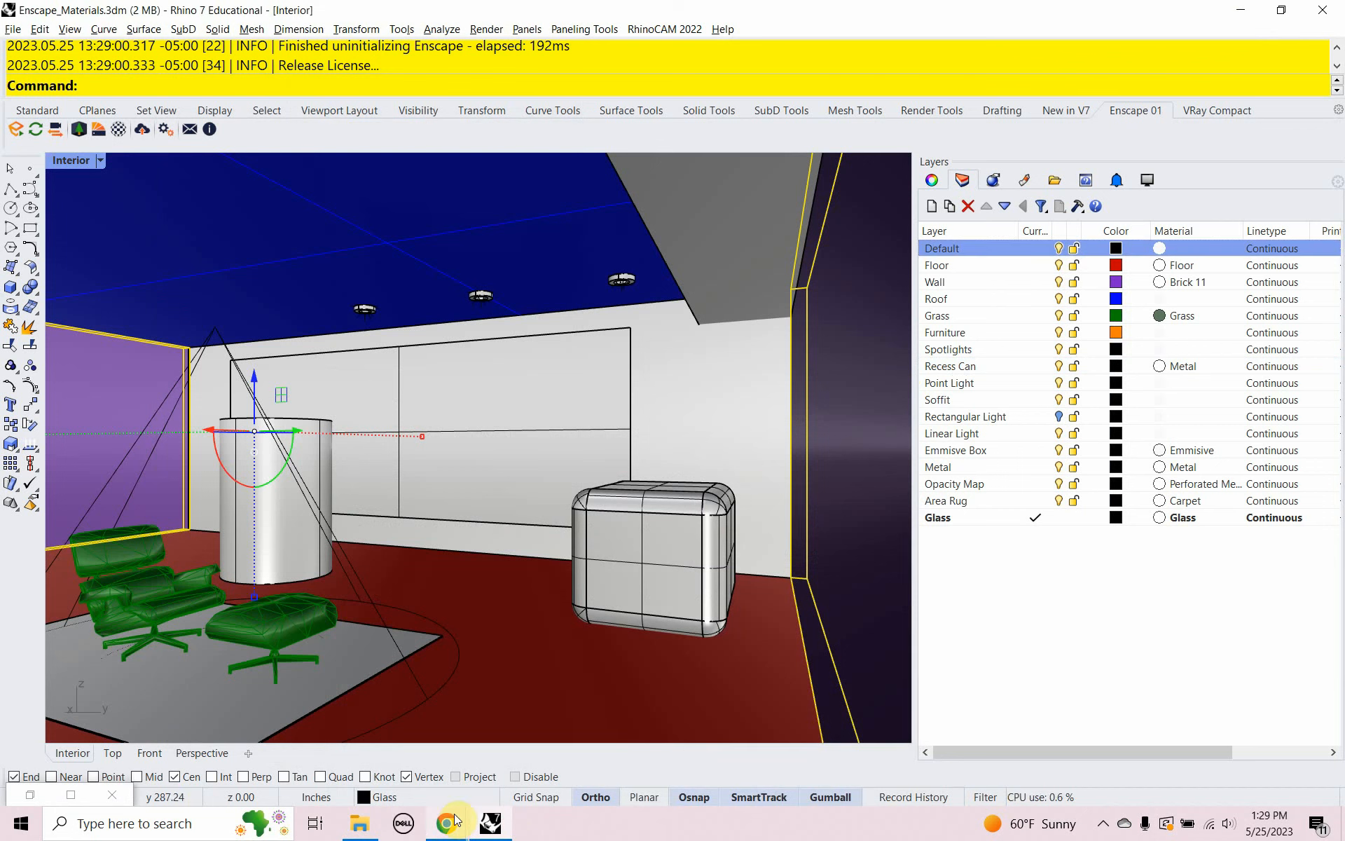
pyautogui.hotkey('alt', 'Tab')
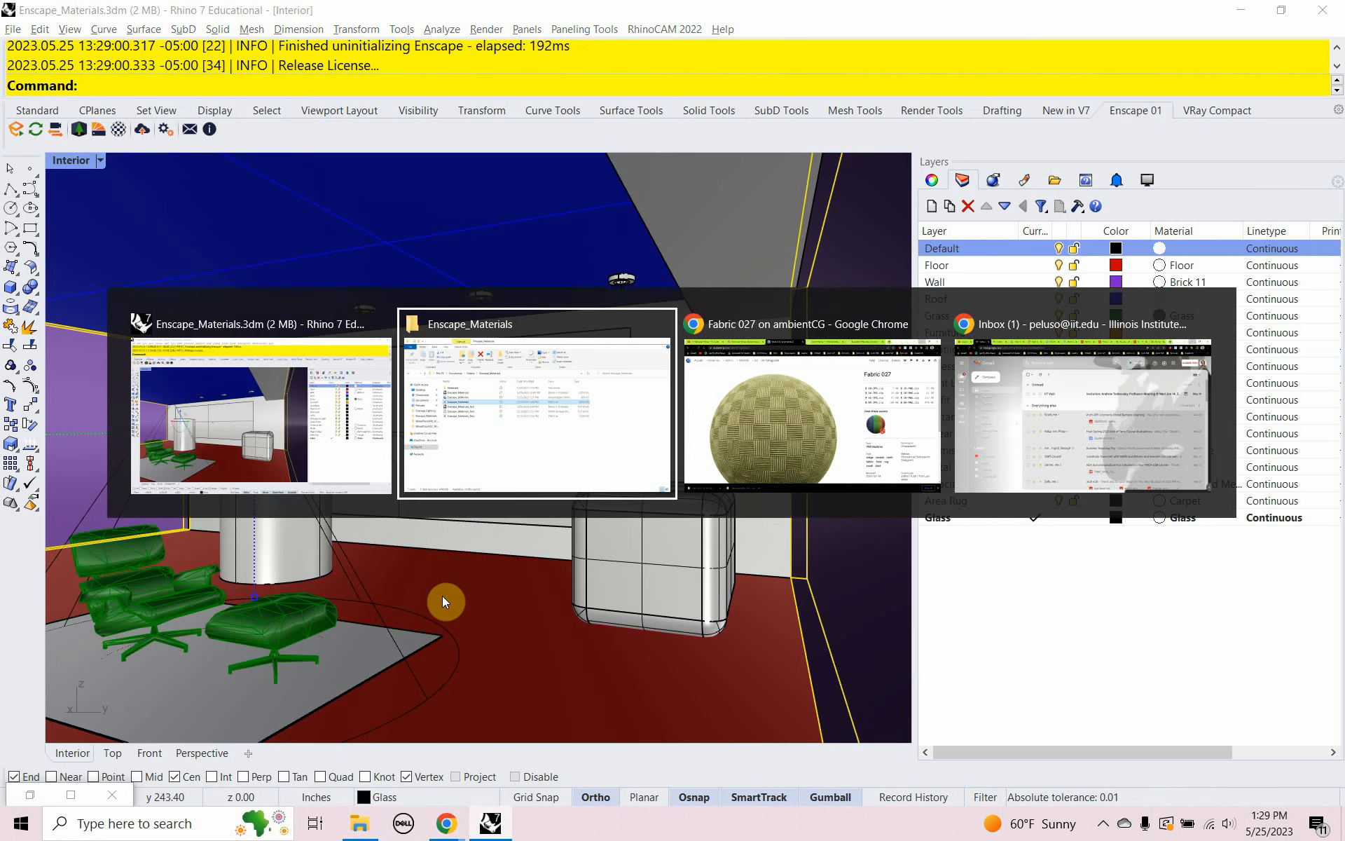
pyautogui.hotkey('alt', 'Tab')
pyautogui.hotkey('alt', 'Tab')
pyautogui.hotkey('alt', 'Tab')
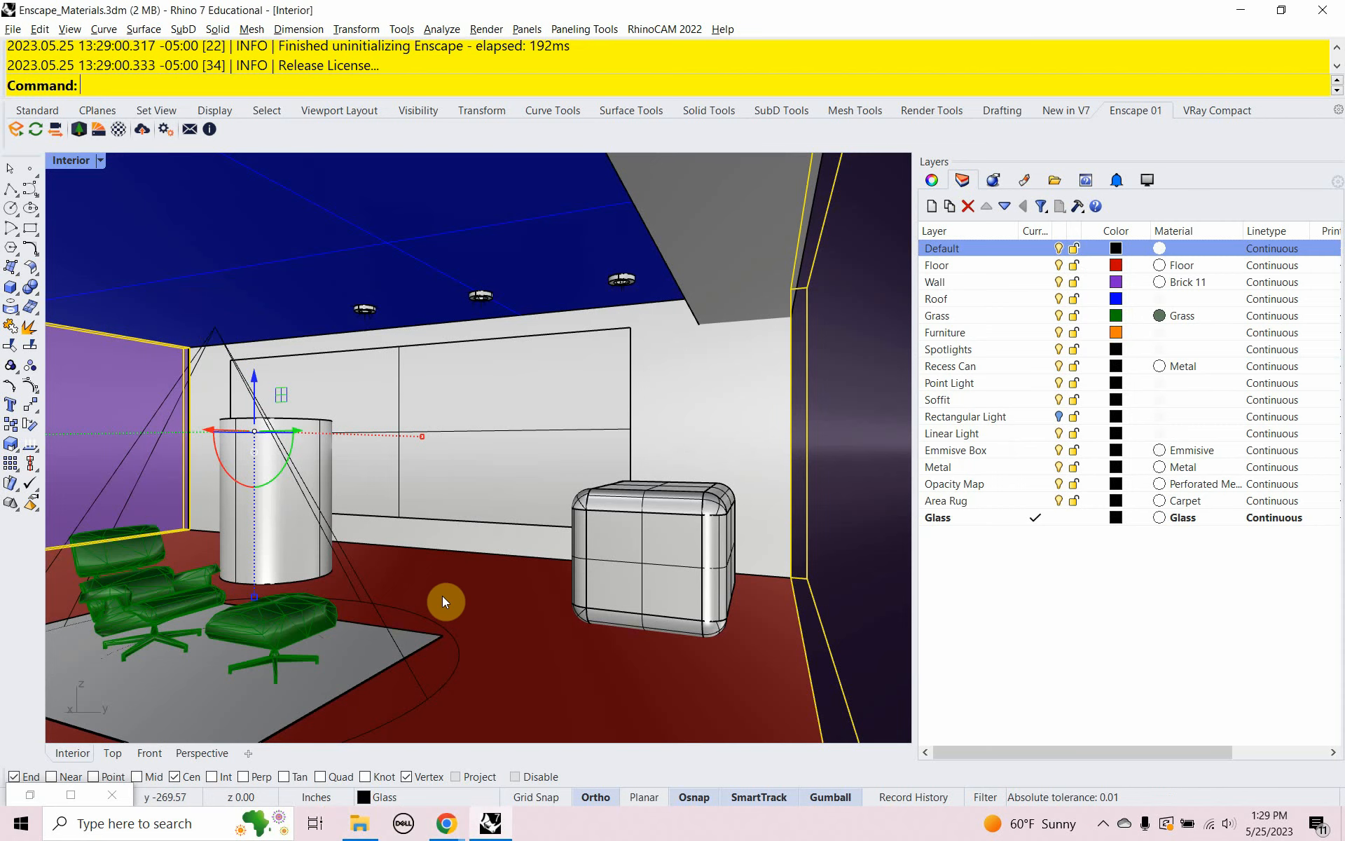
# Step: Relaunch Enscape and export a new PNG screenshot of the interior, replacing the existing Enscape_Materials file
pyautogui.click(18, 133)
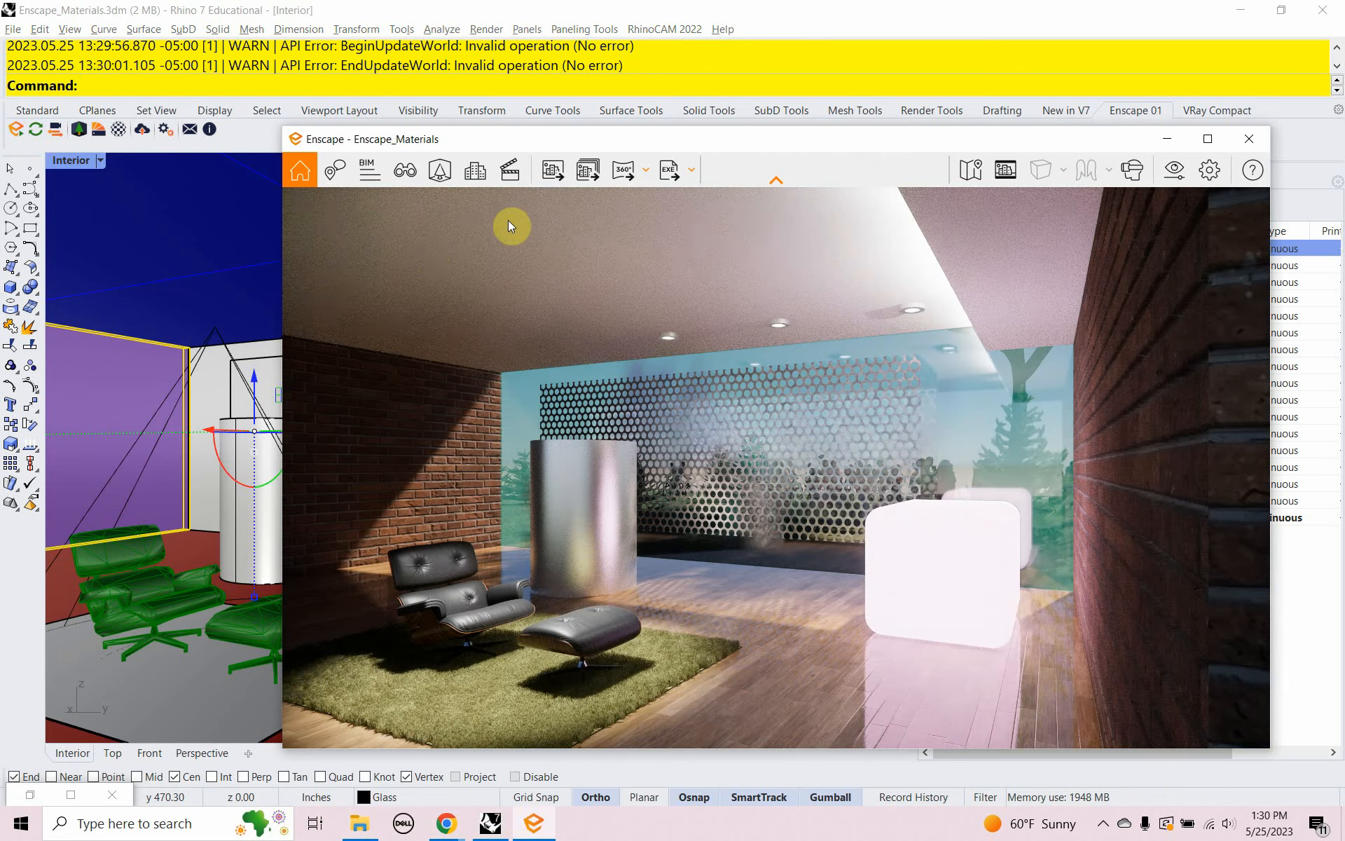
pyautogui.moveTo(762, 149); pyautogui.dragTo(709, 99)
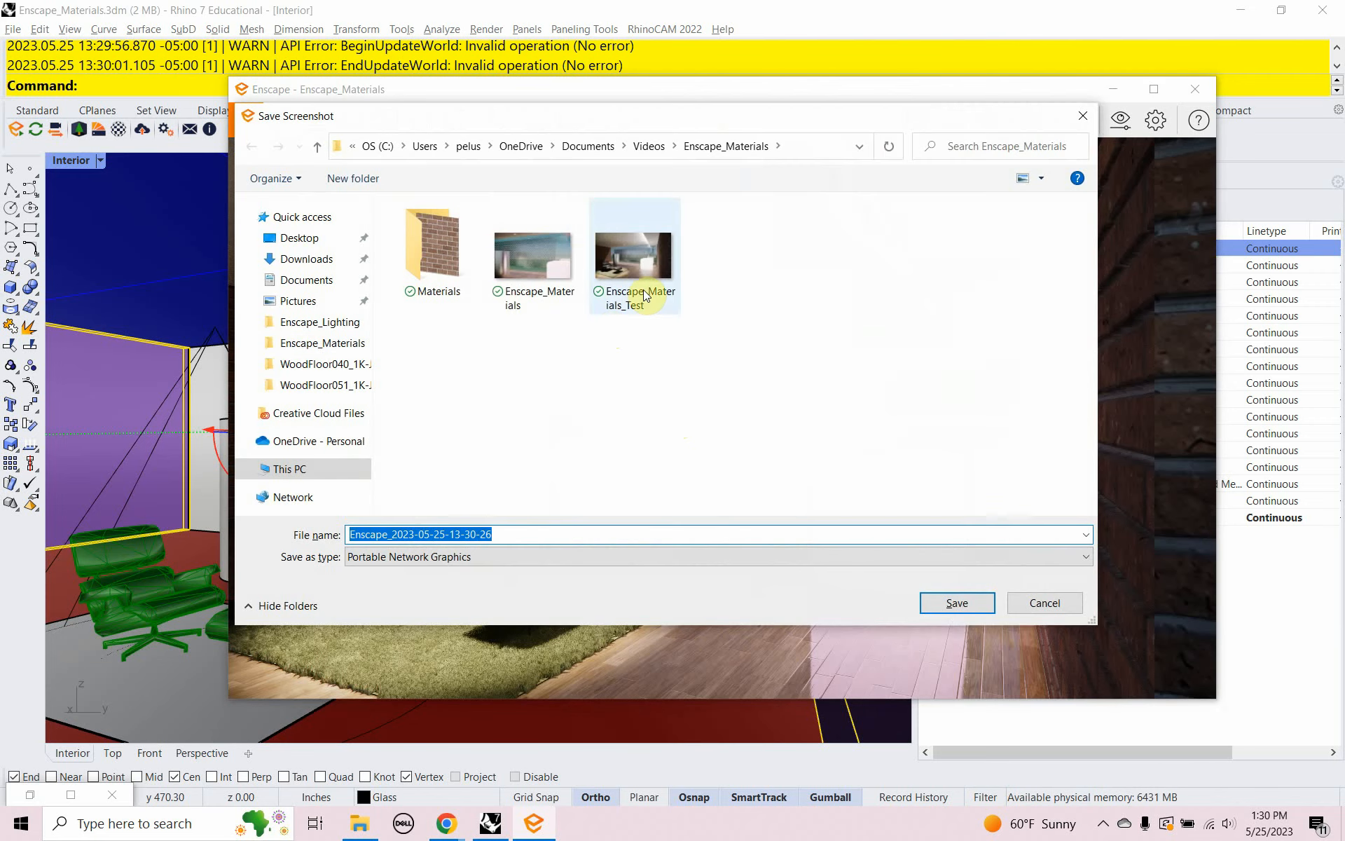
pyautogui.click(533, 261)
pyautogui.click(934, 597)
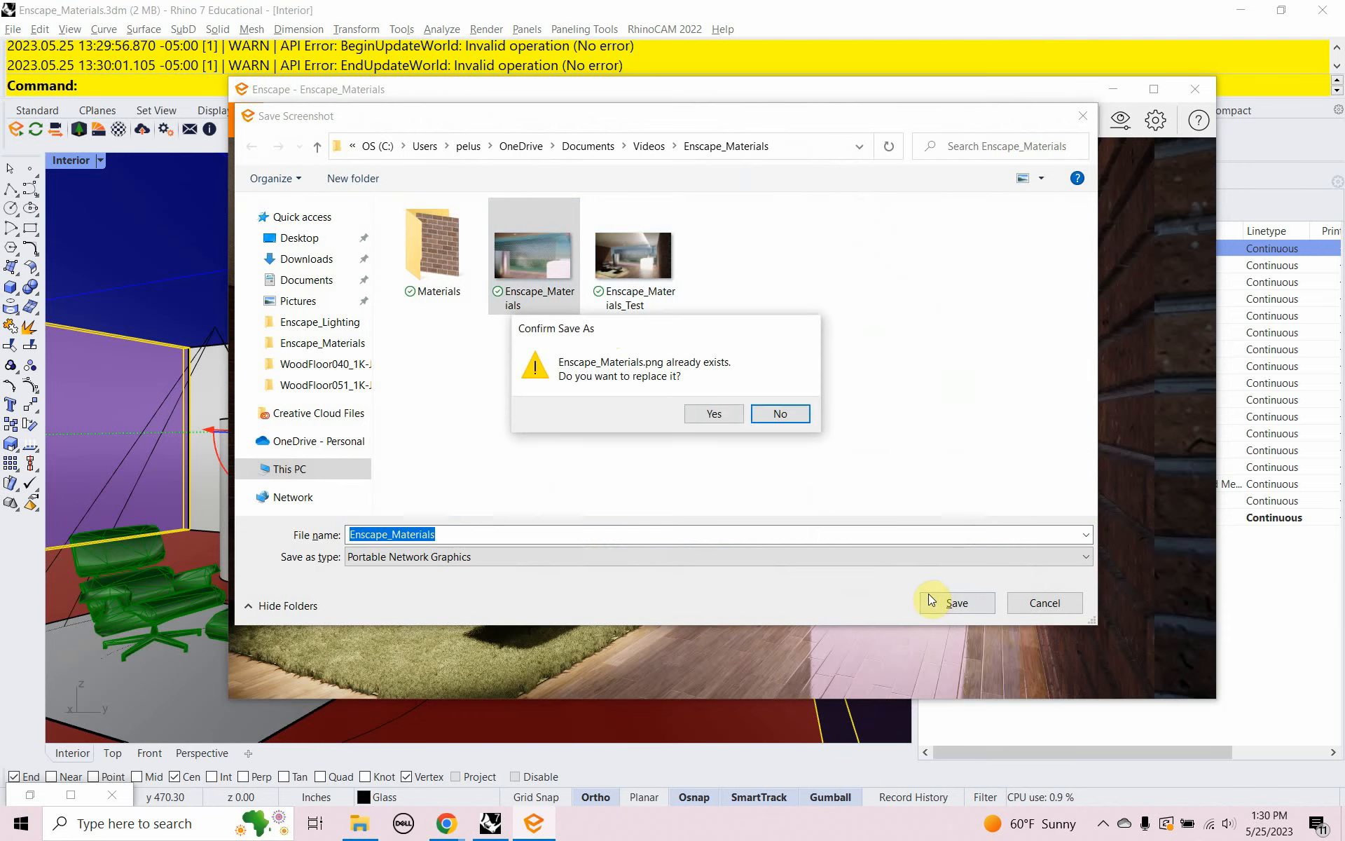
pyautogui.click(710, 415)
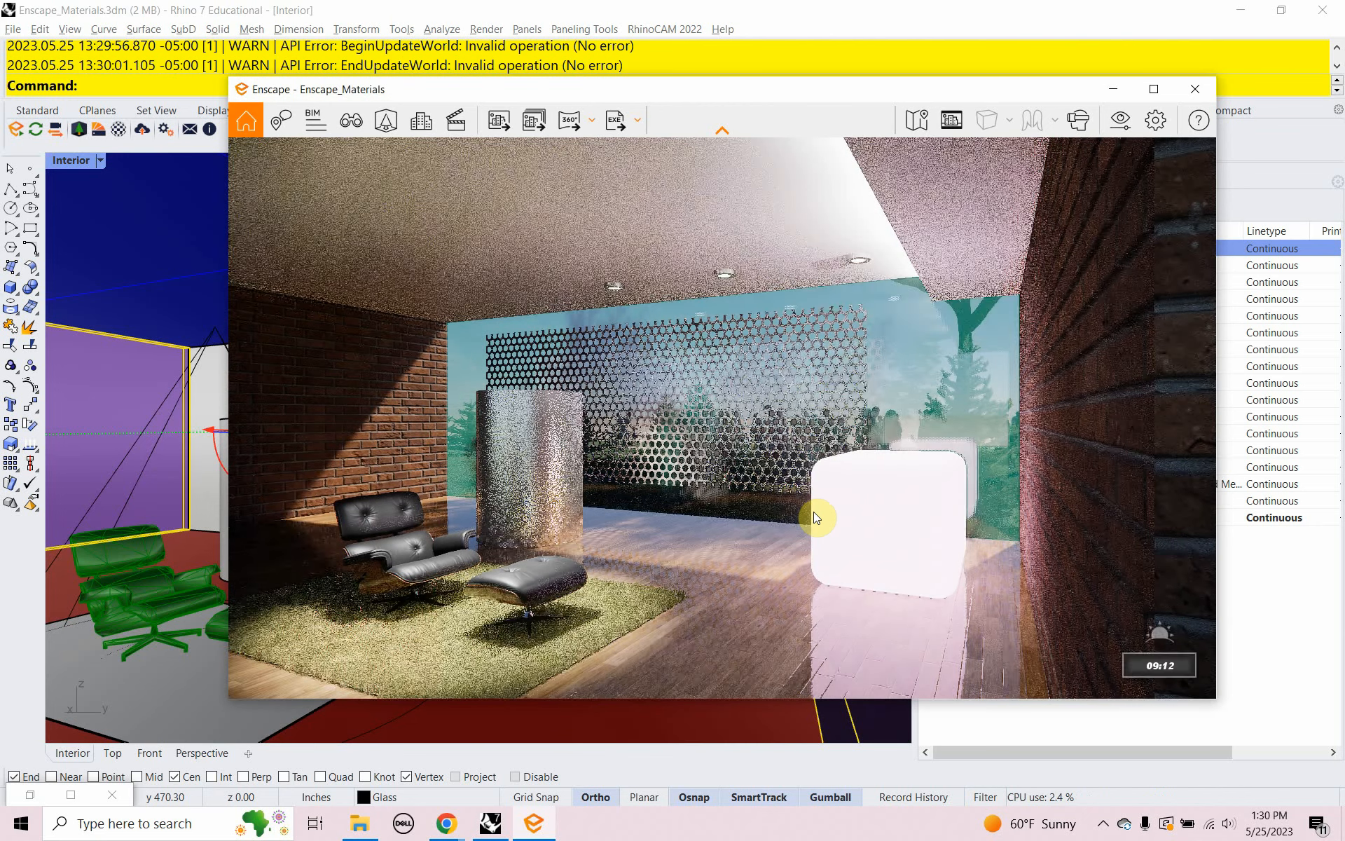
# Step: Switch to File Explorer and open the newly exported Enscape_Materials PNG to check it
pyautogui.click(370, 827)
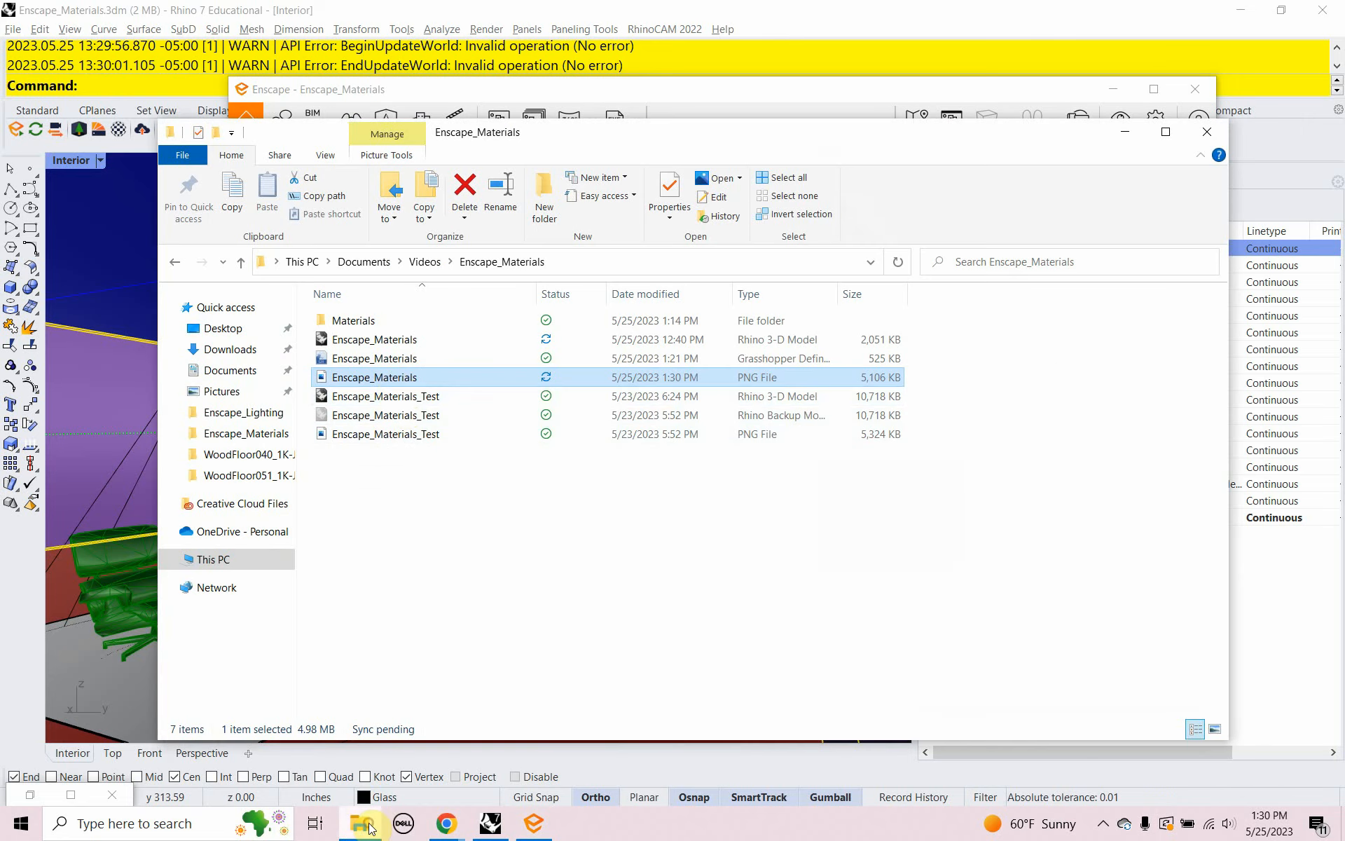
pyautogui.doubleClick(394, 380)
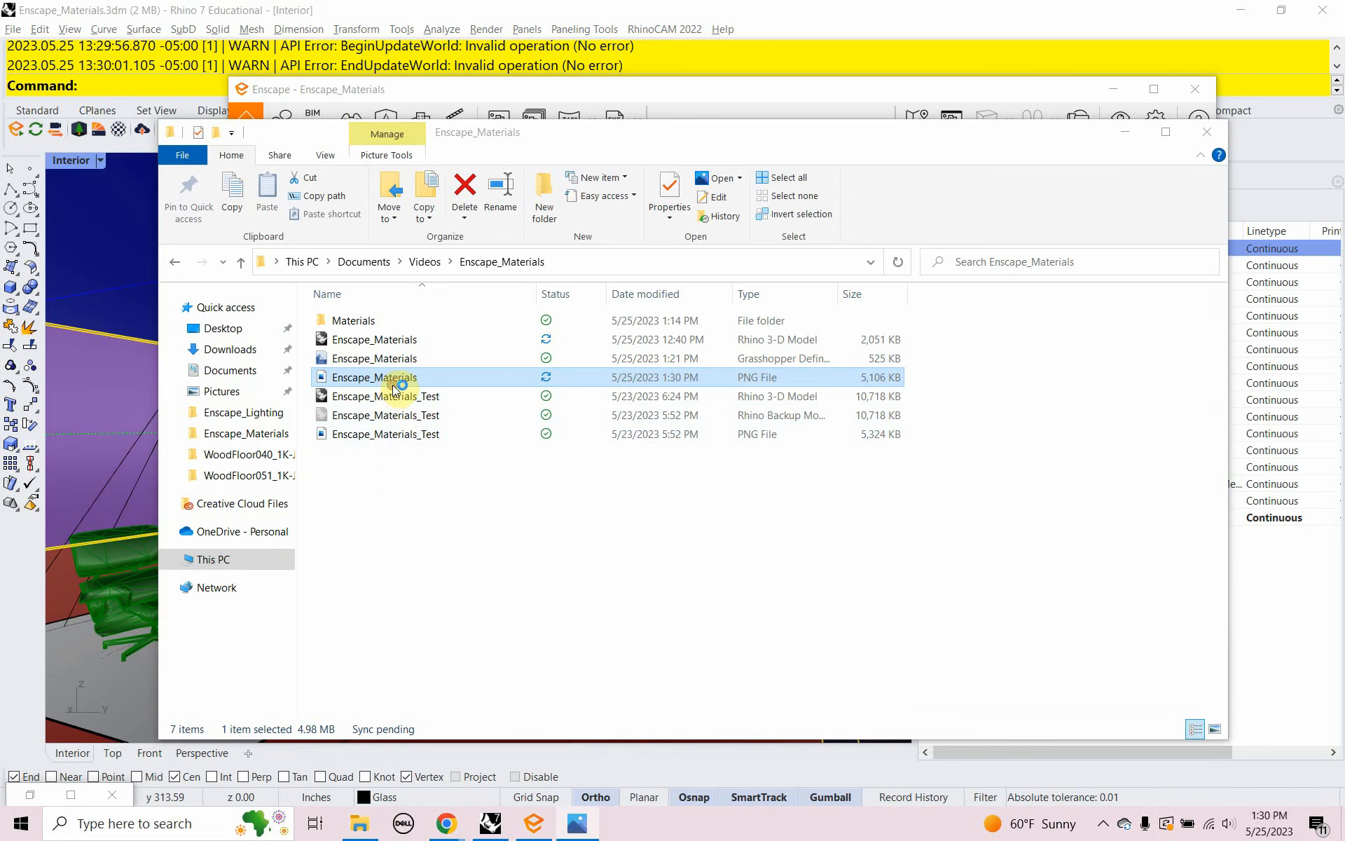